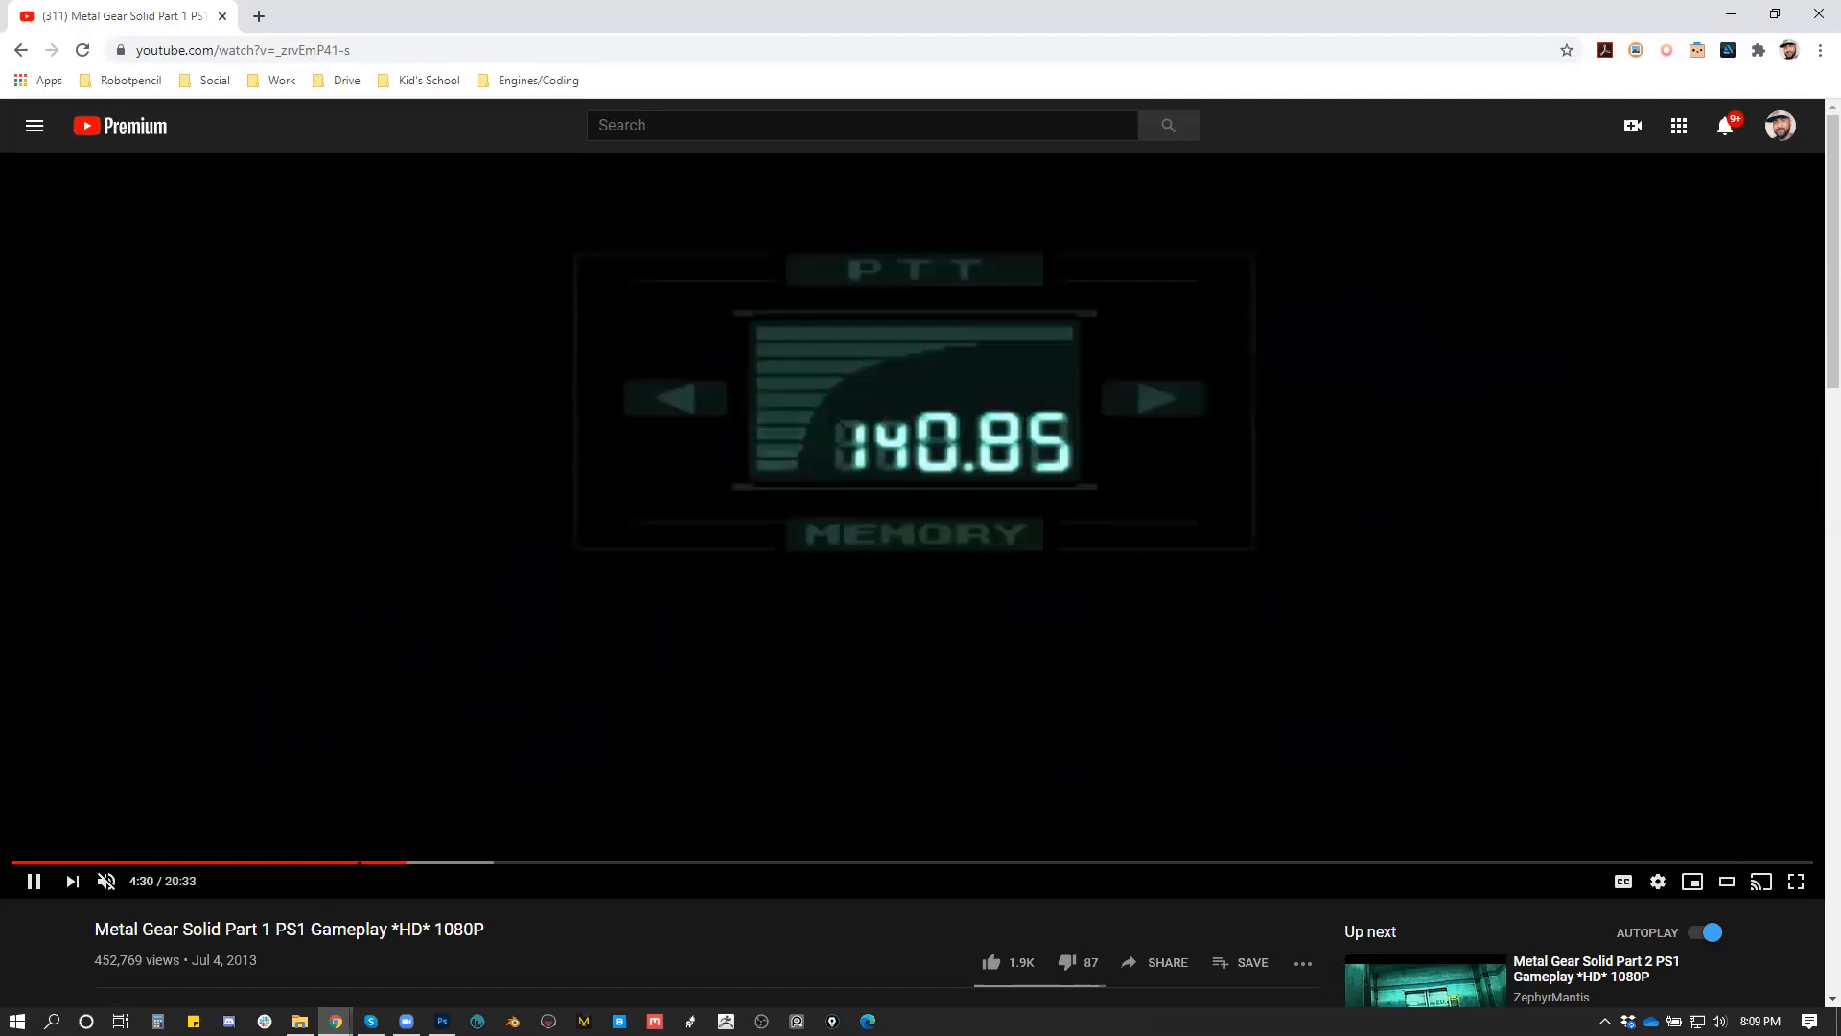
Step: Skim through the Metal Gear Solid Part 1 gameplay video, jumping ahead to successive scenes to study the game's visuals
left_click(432, 863)
left_click(462, 862)
left_click(470, 862)
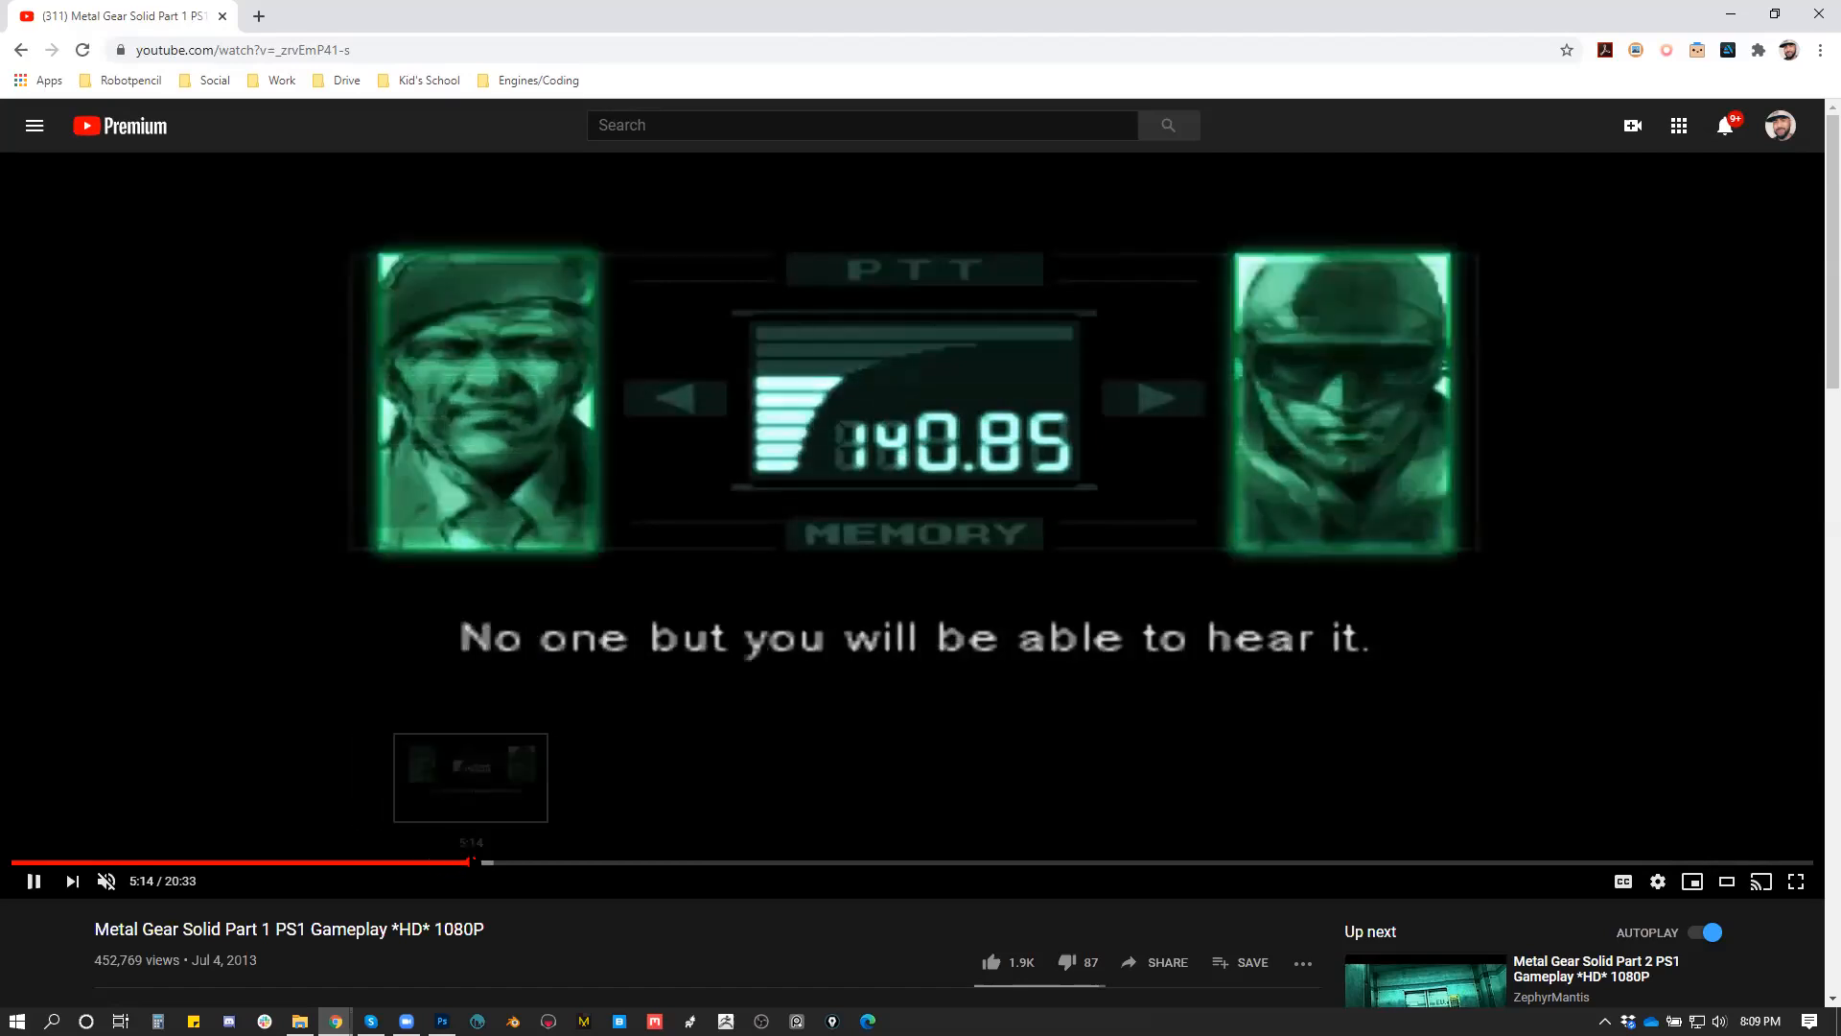
left_click(502, 863)
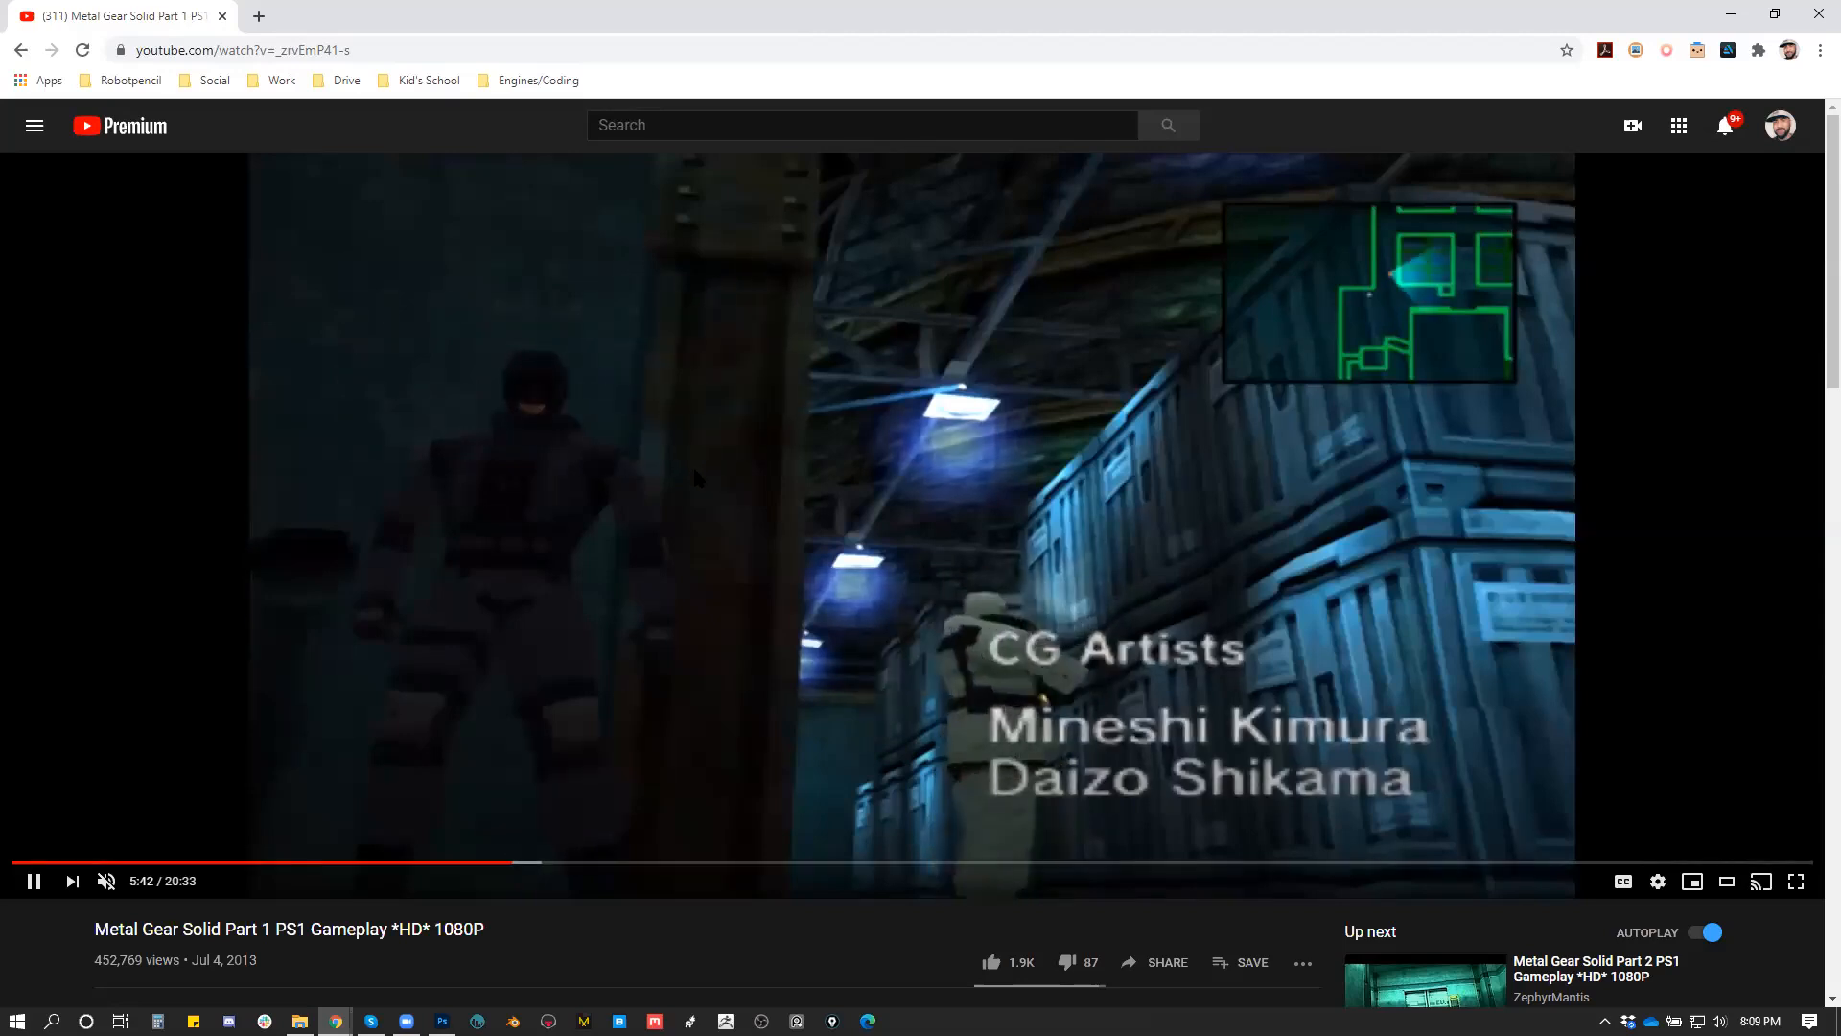
left_click(534, 862)
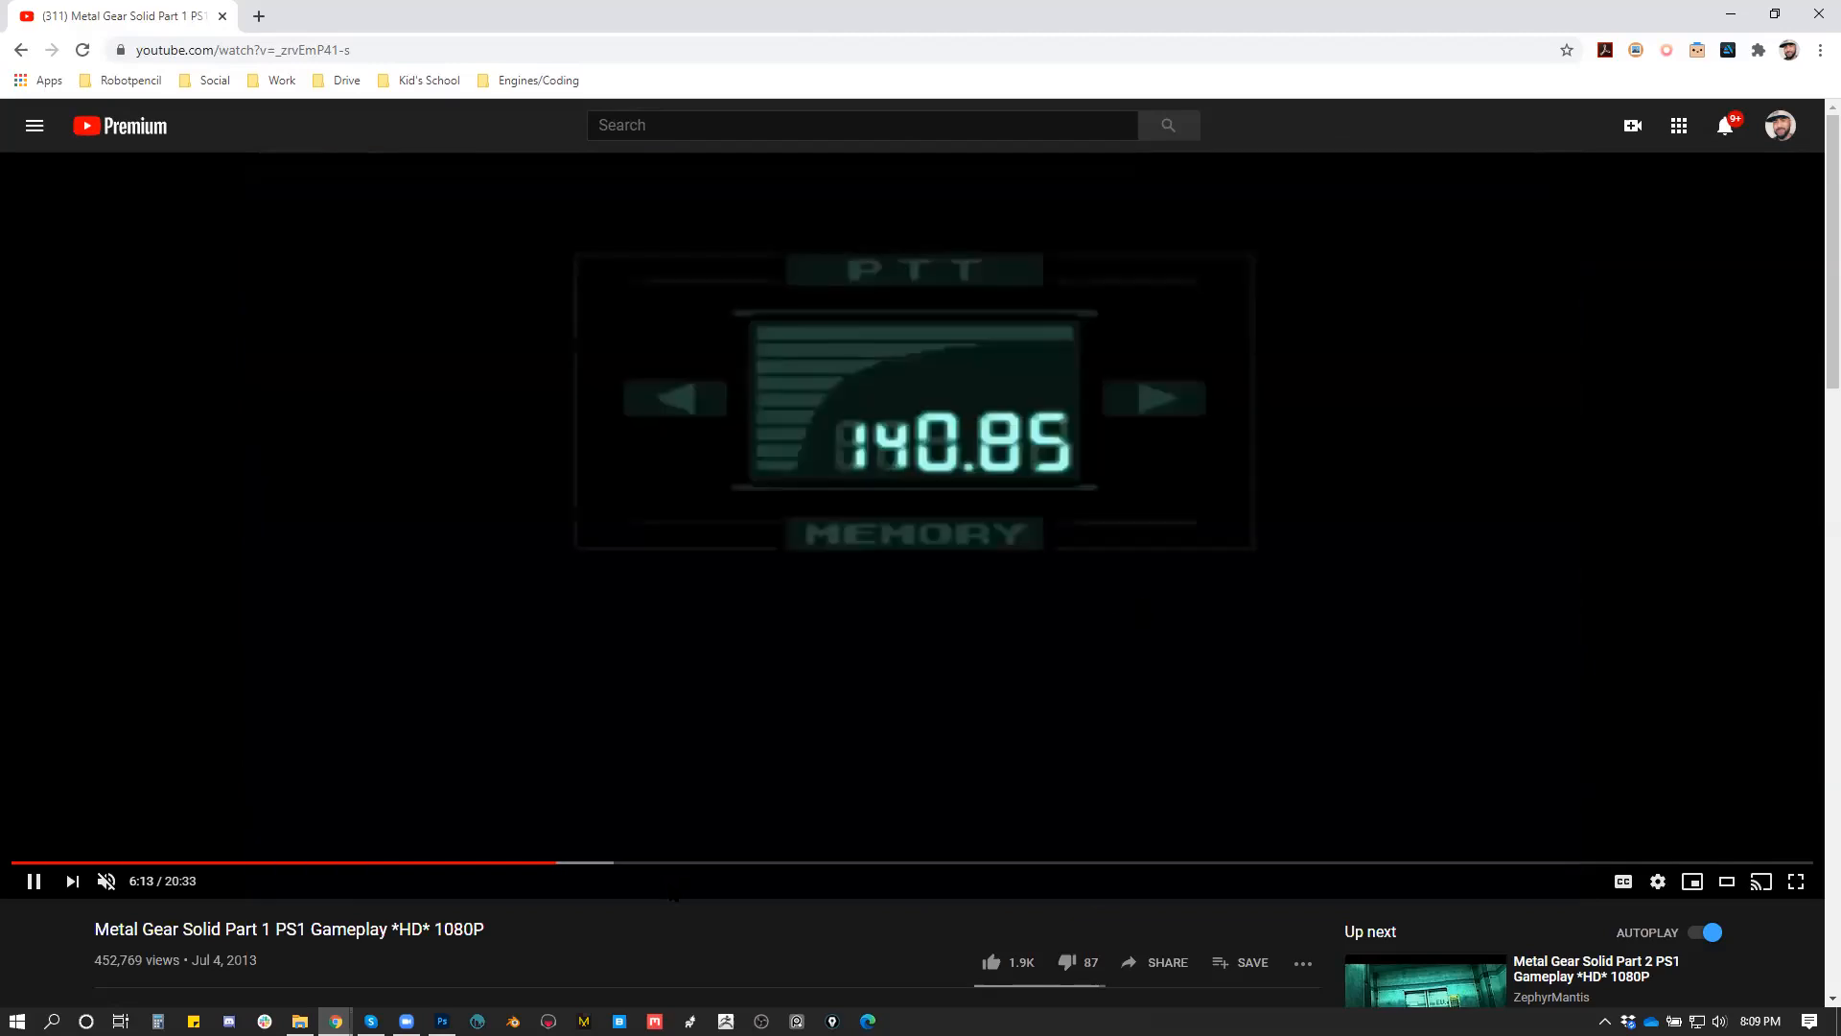
left_click(614, 863)
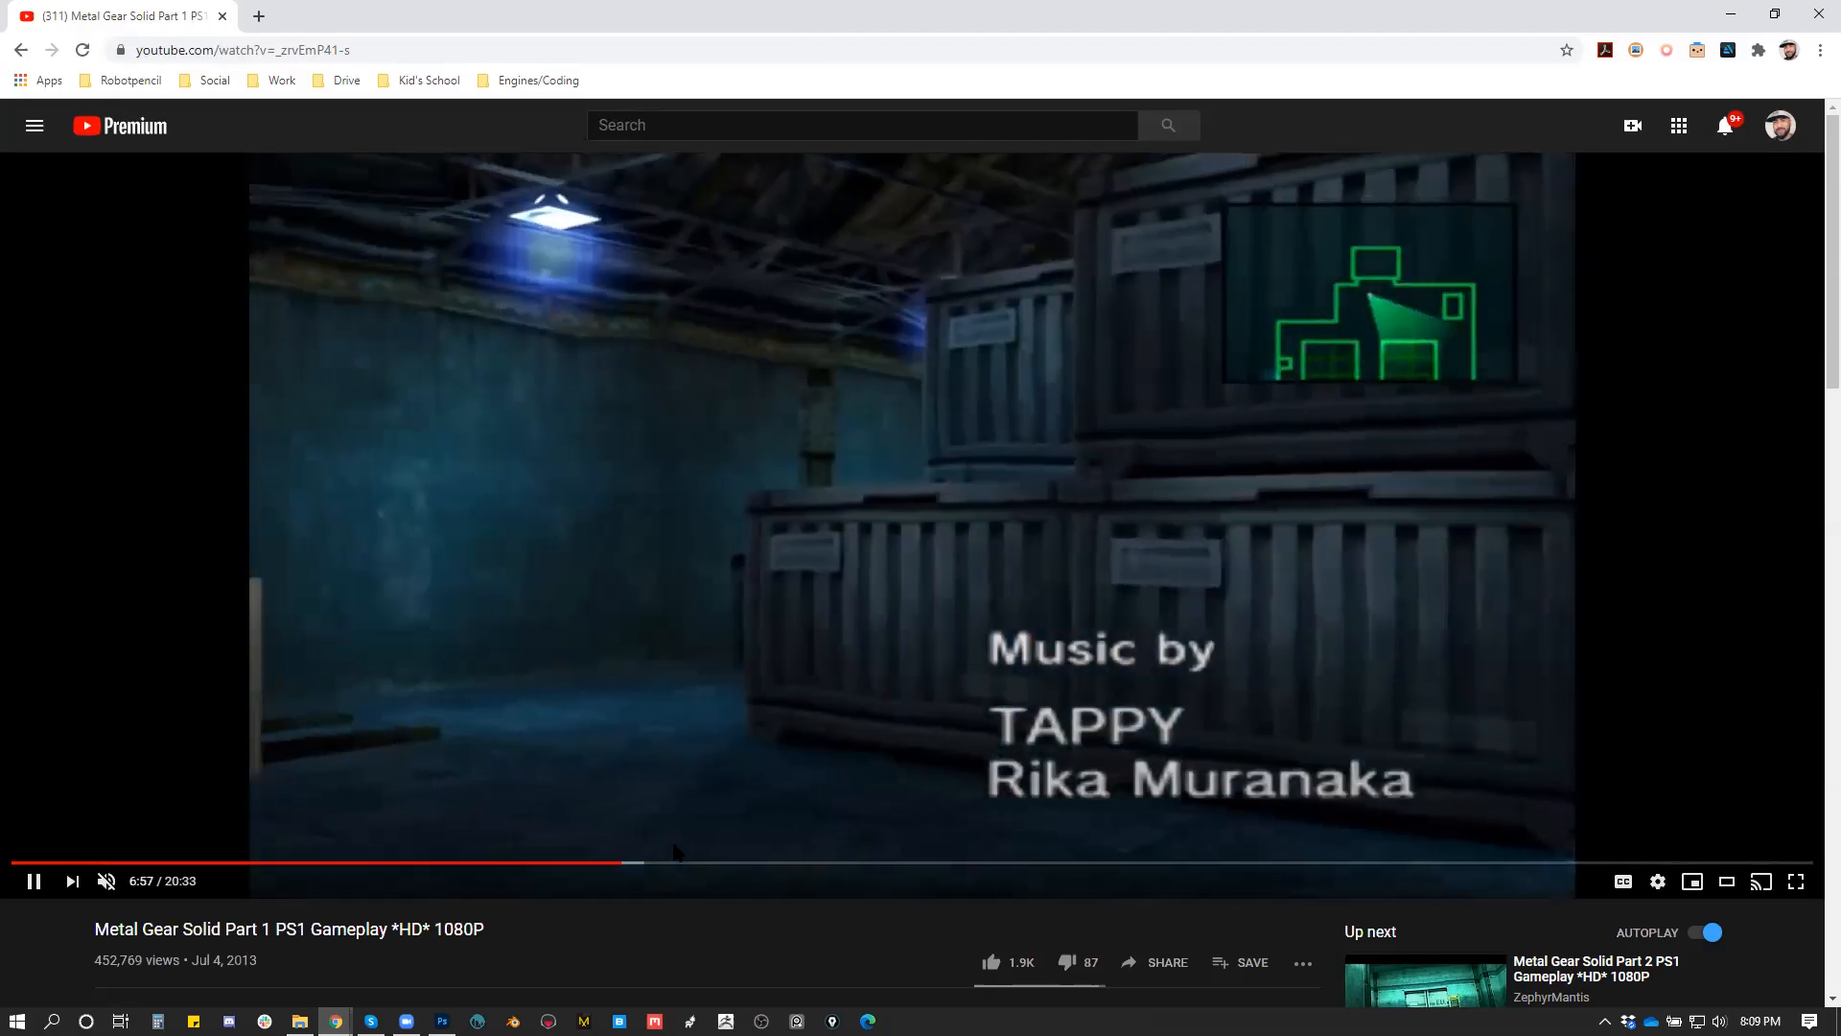
left_click(656, 864)
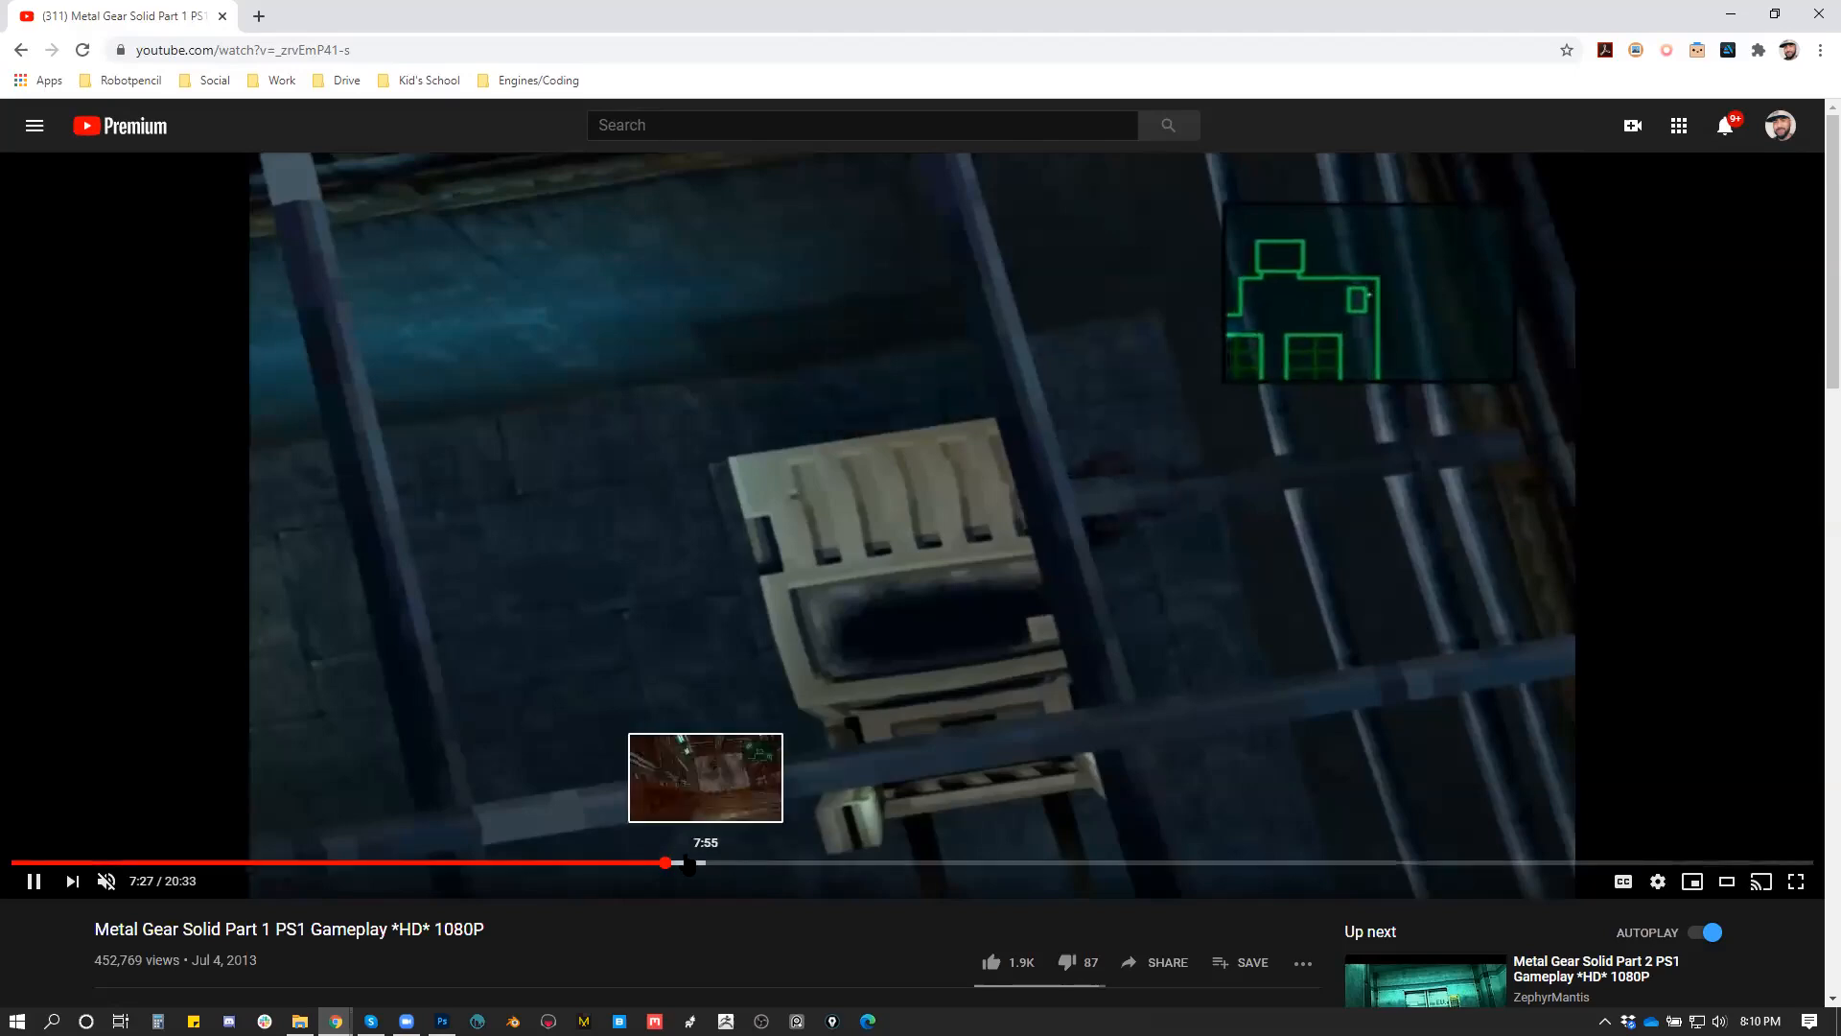
Step: Search YouTube for "fez", open the IGN "Fez - Video Review" and skip ahead to the gameplay footage
left_click(789, 134)
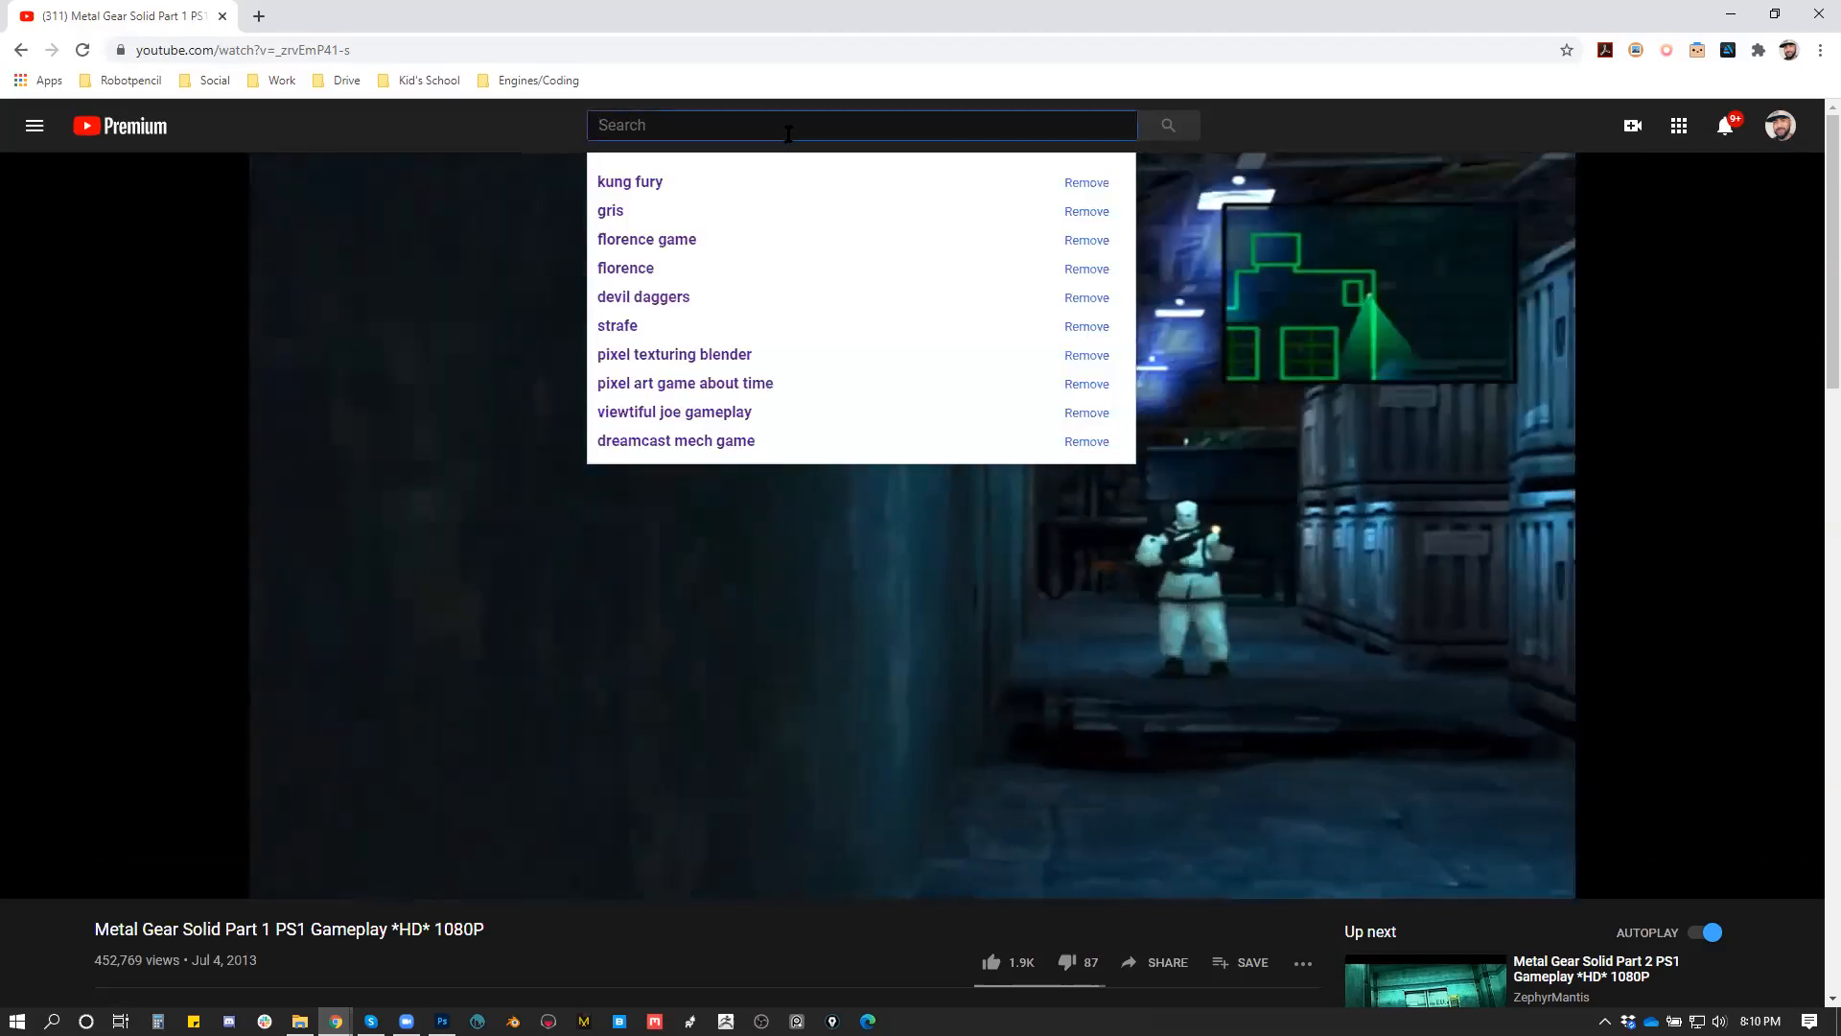
type("fez")
left_click(624, 239)
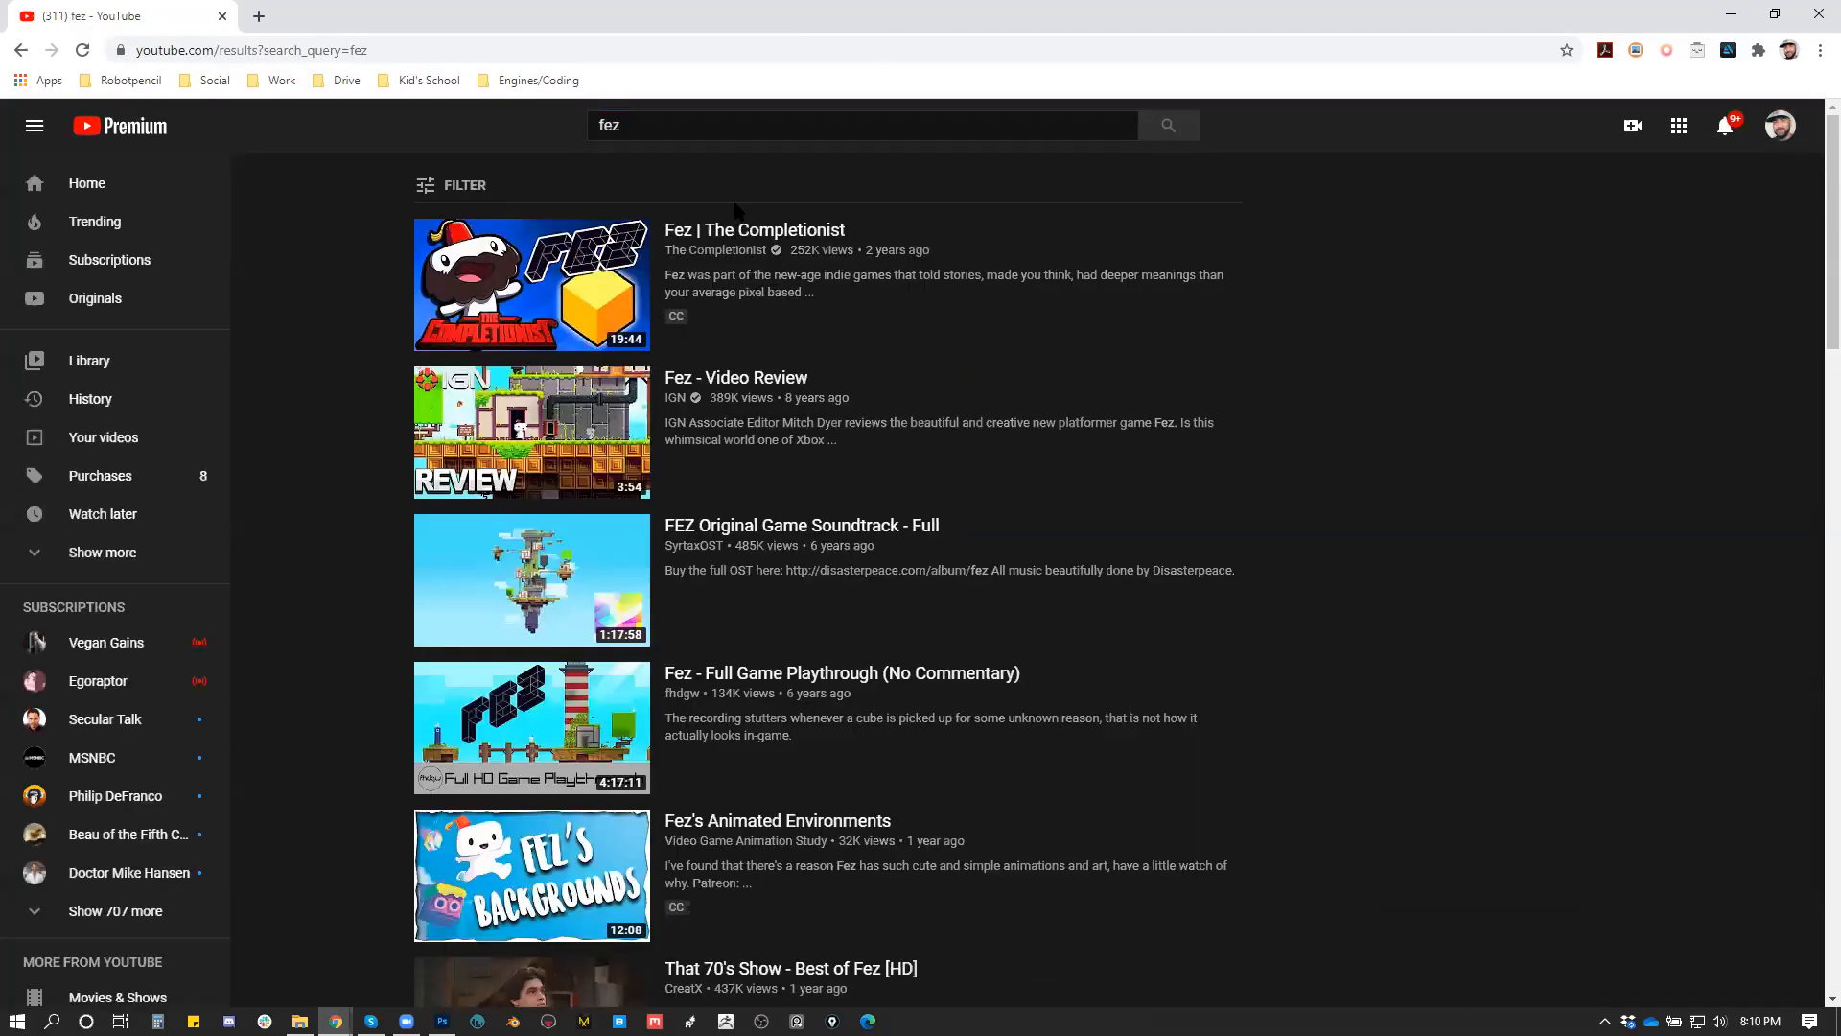
left_click(729, 393)
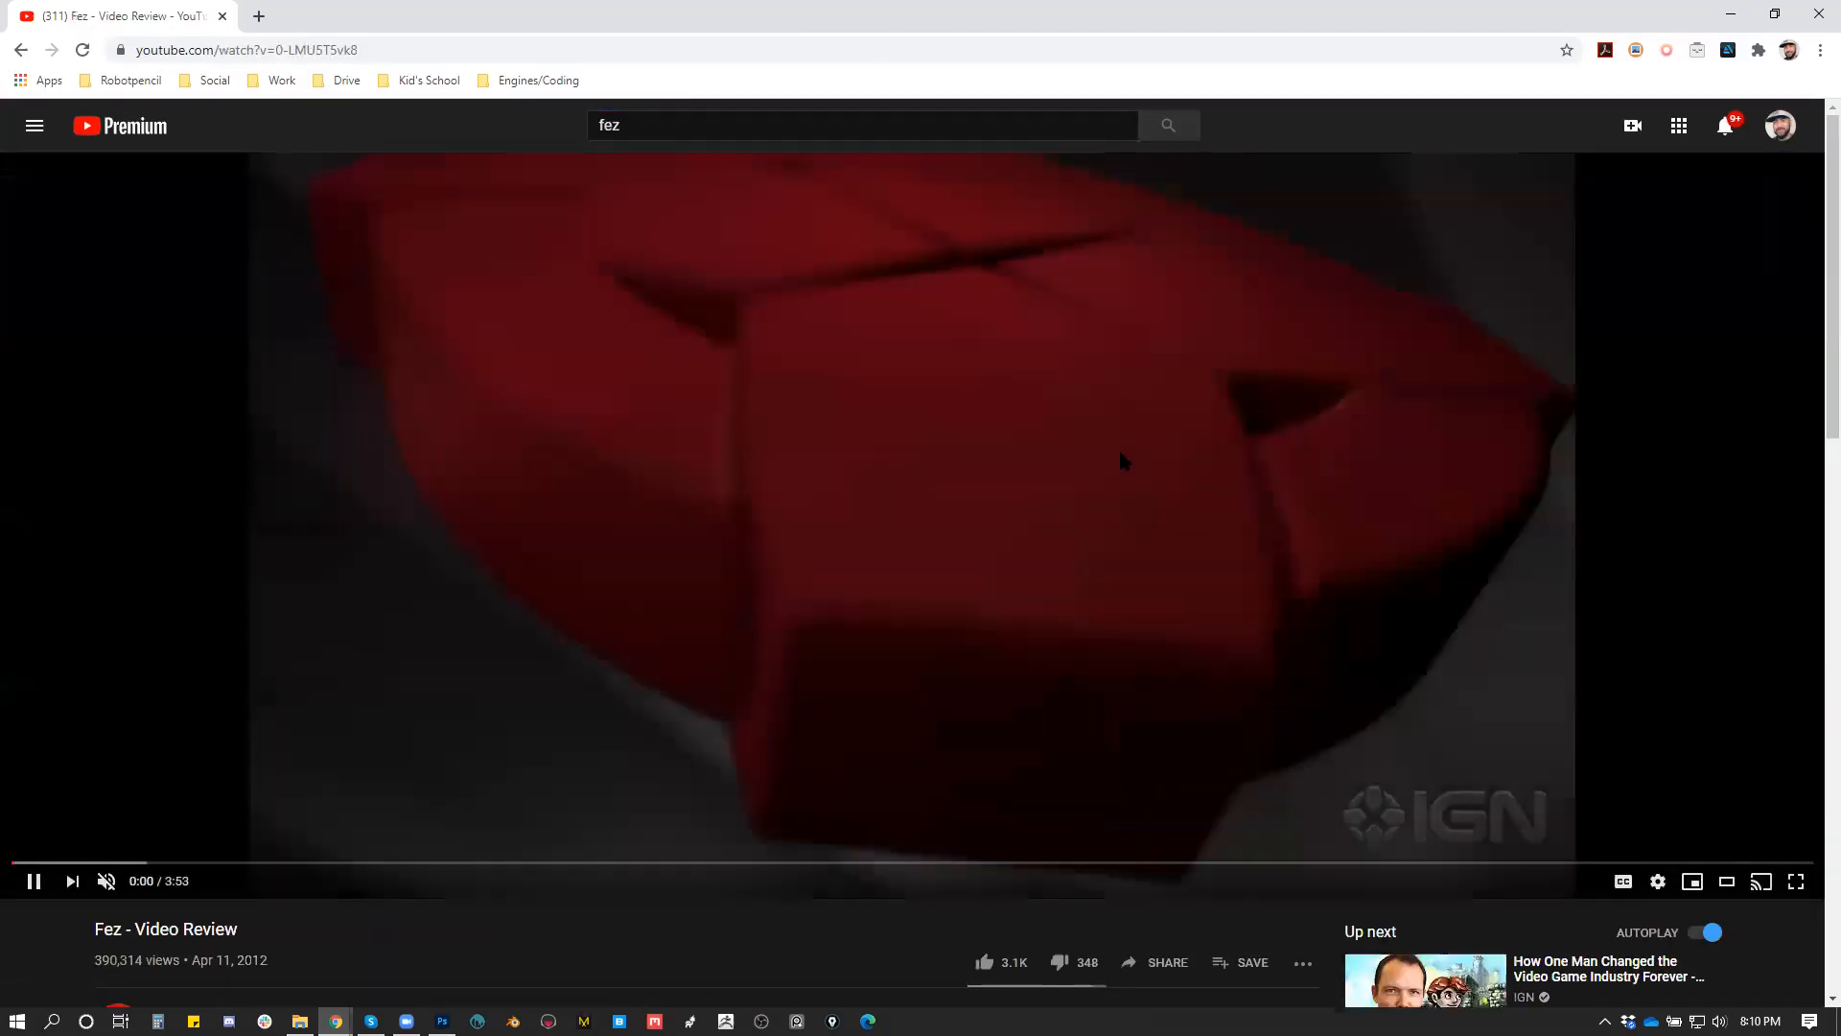
left_click(206, 862)
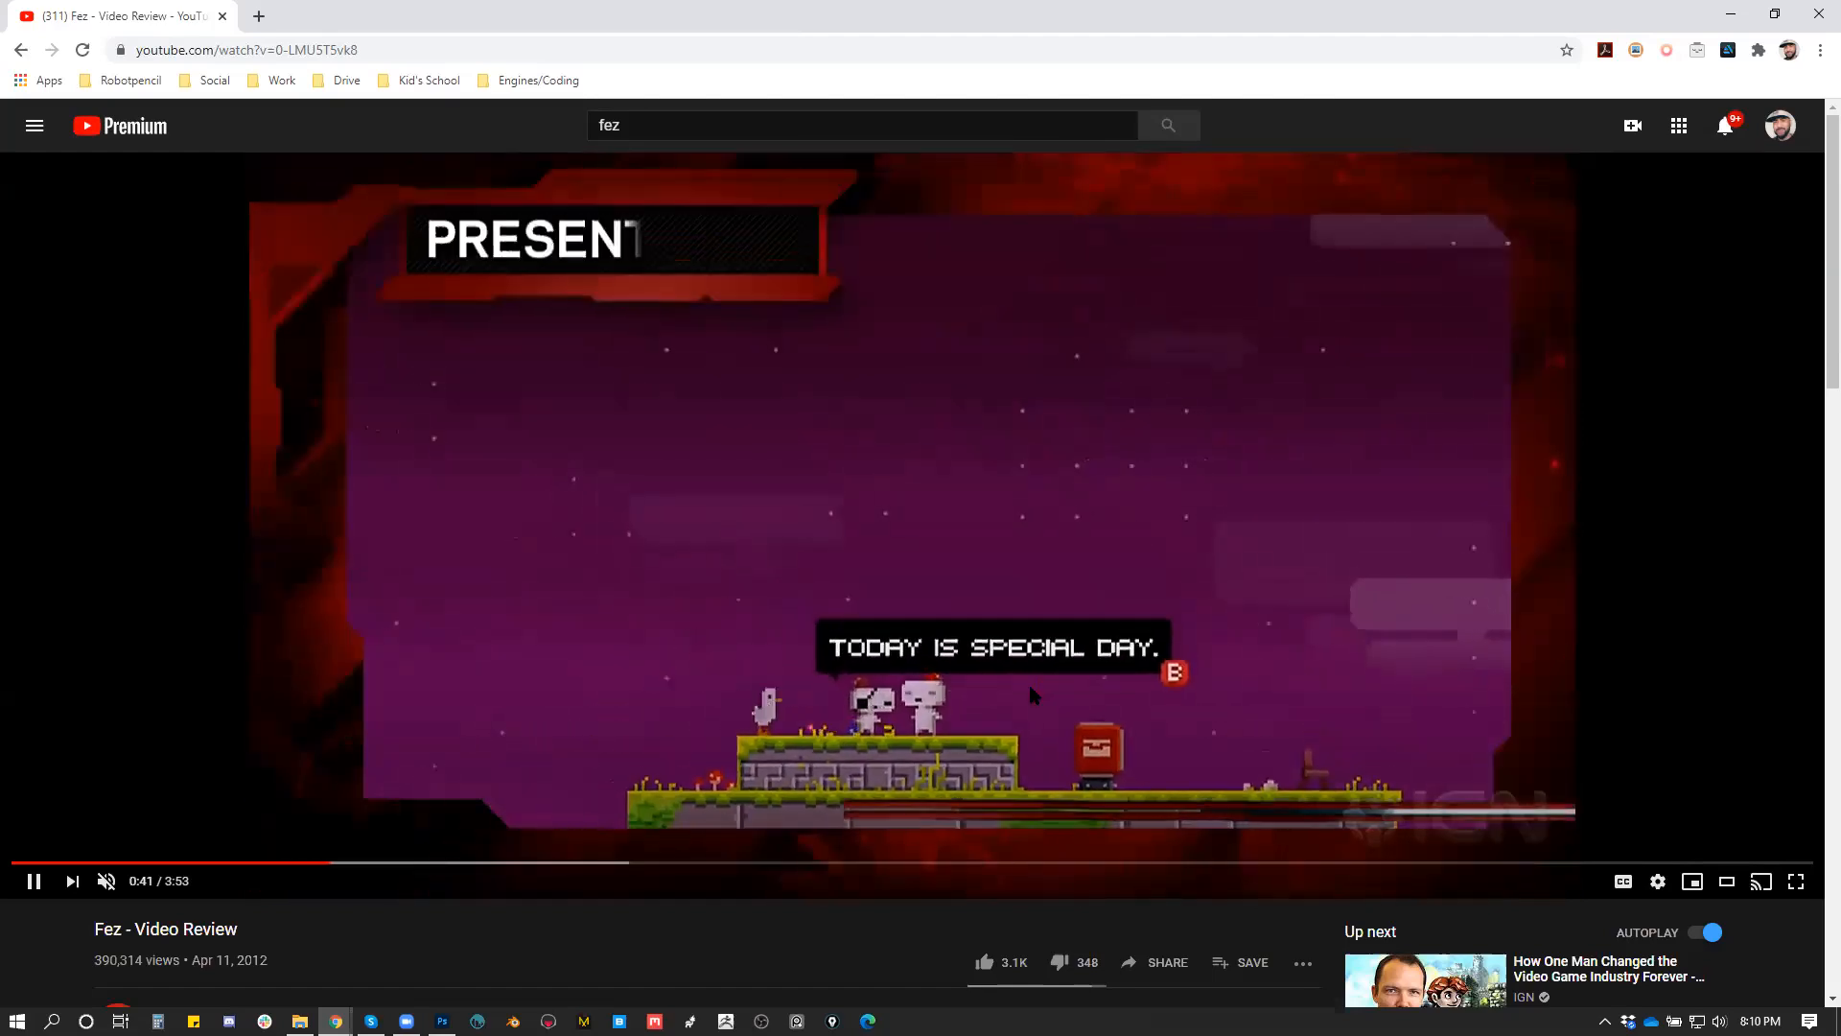
scroll(1028, 681, "down", 2)
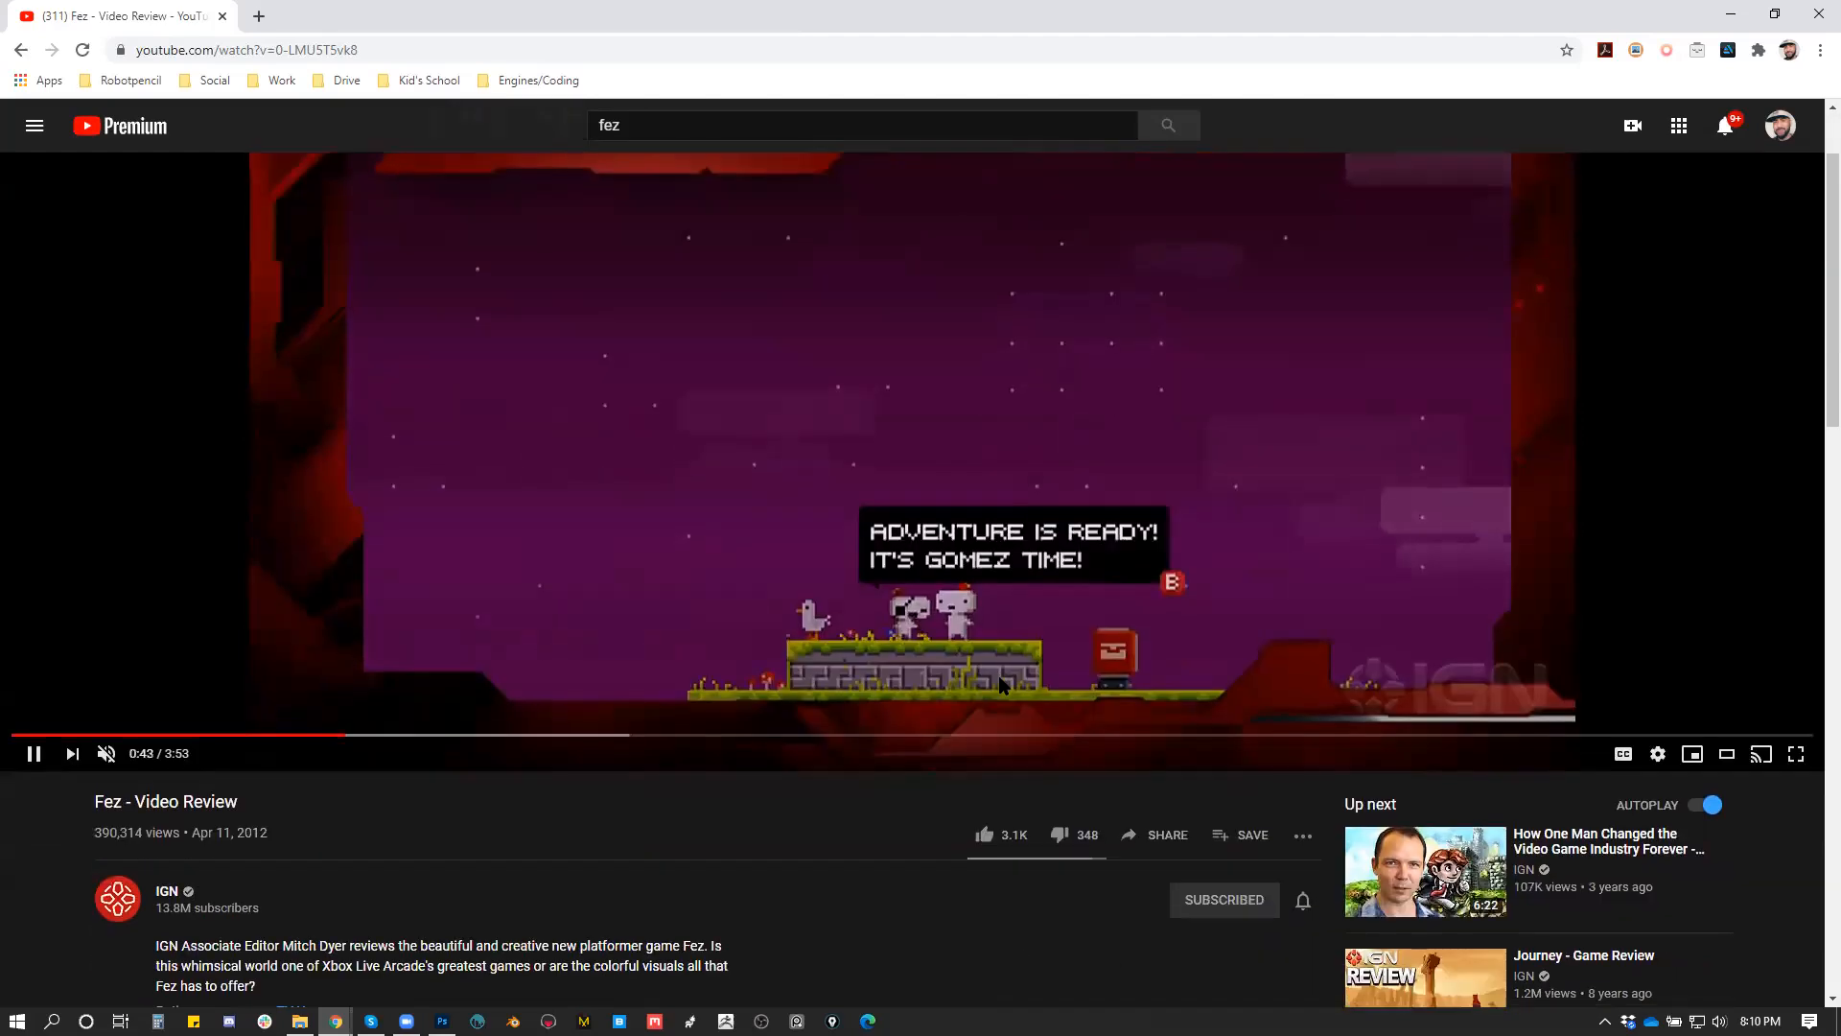
scroll(1028, 681, "up", 2)
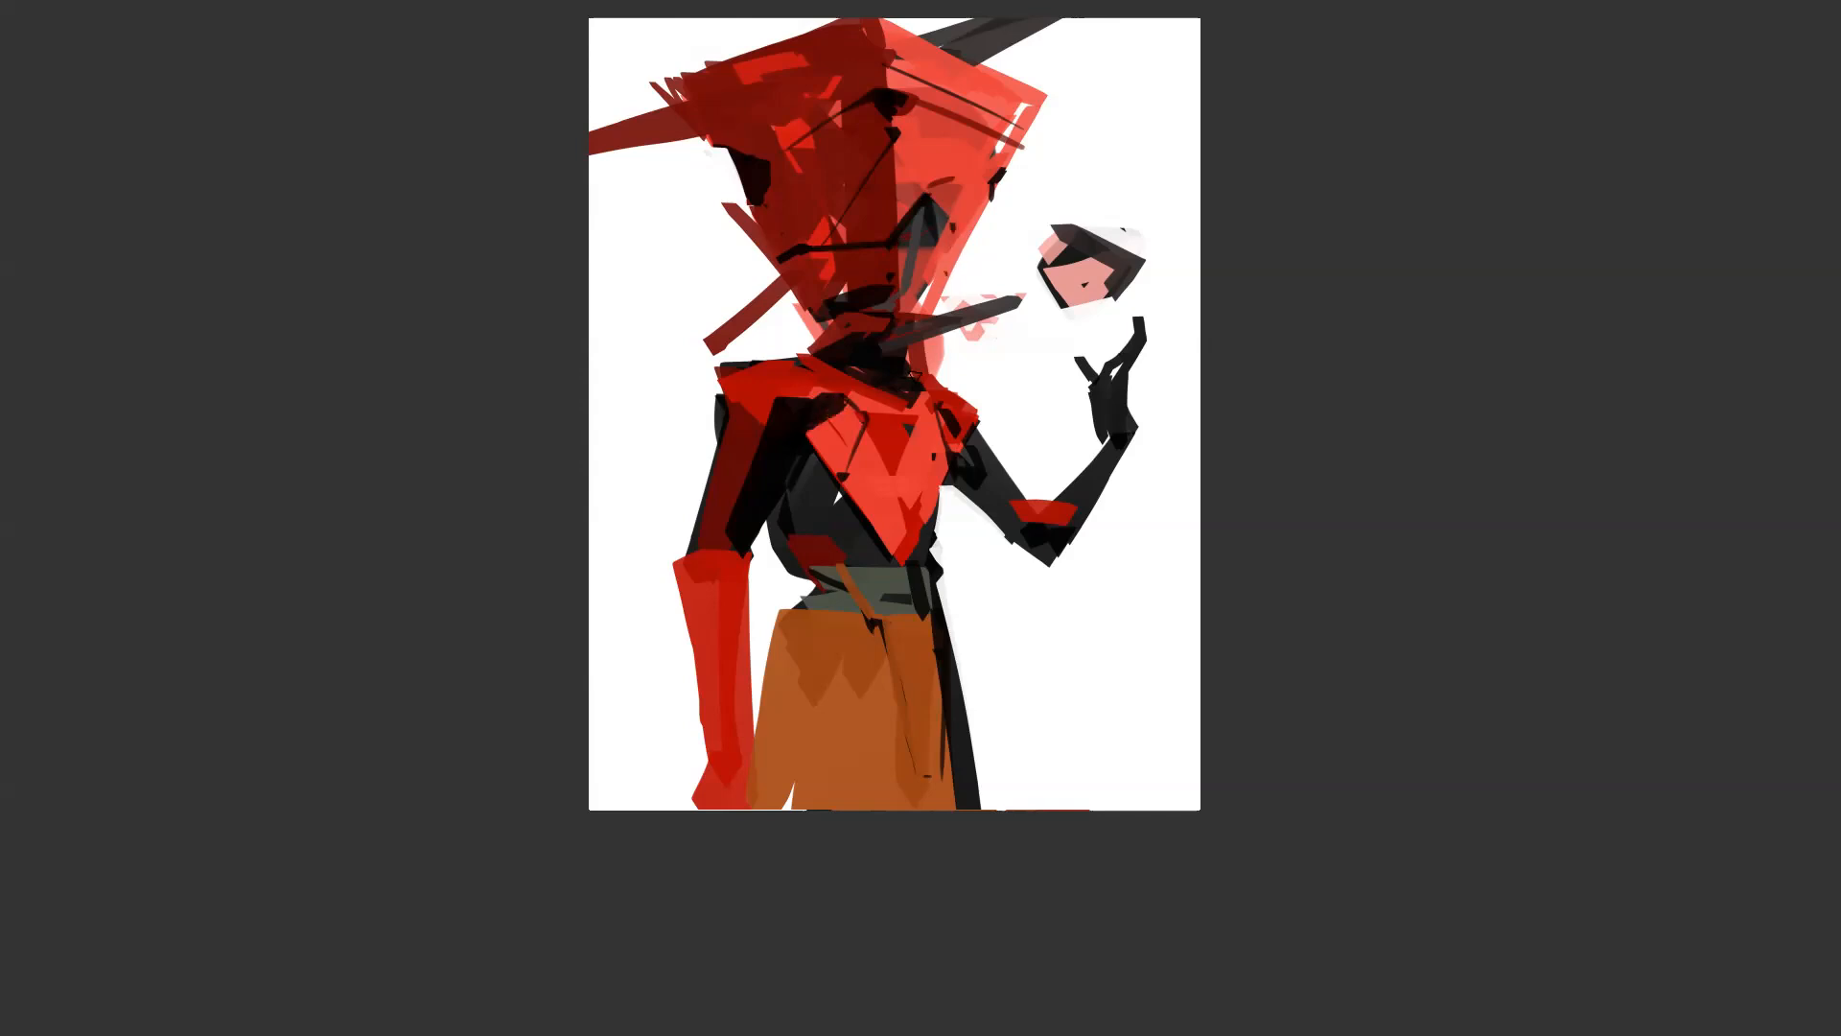
Step: Switch to Photoshop, check the red-hatted figure painting mirrored and unmirrored, and return to the standard screen mode
key("m")
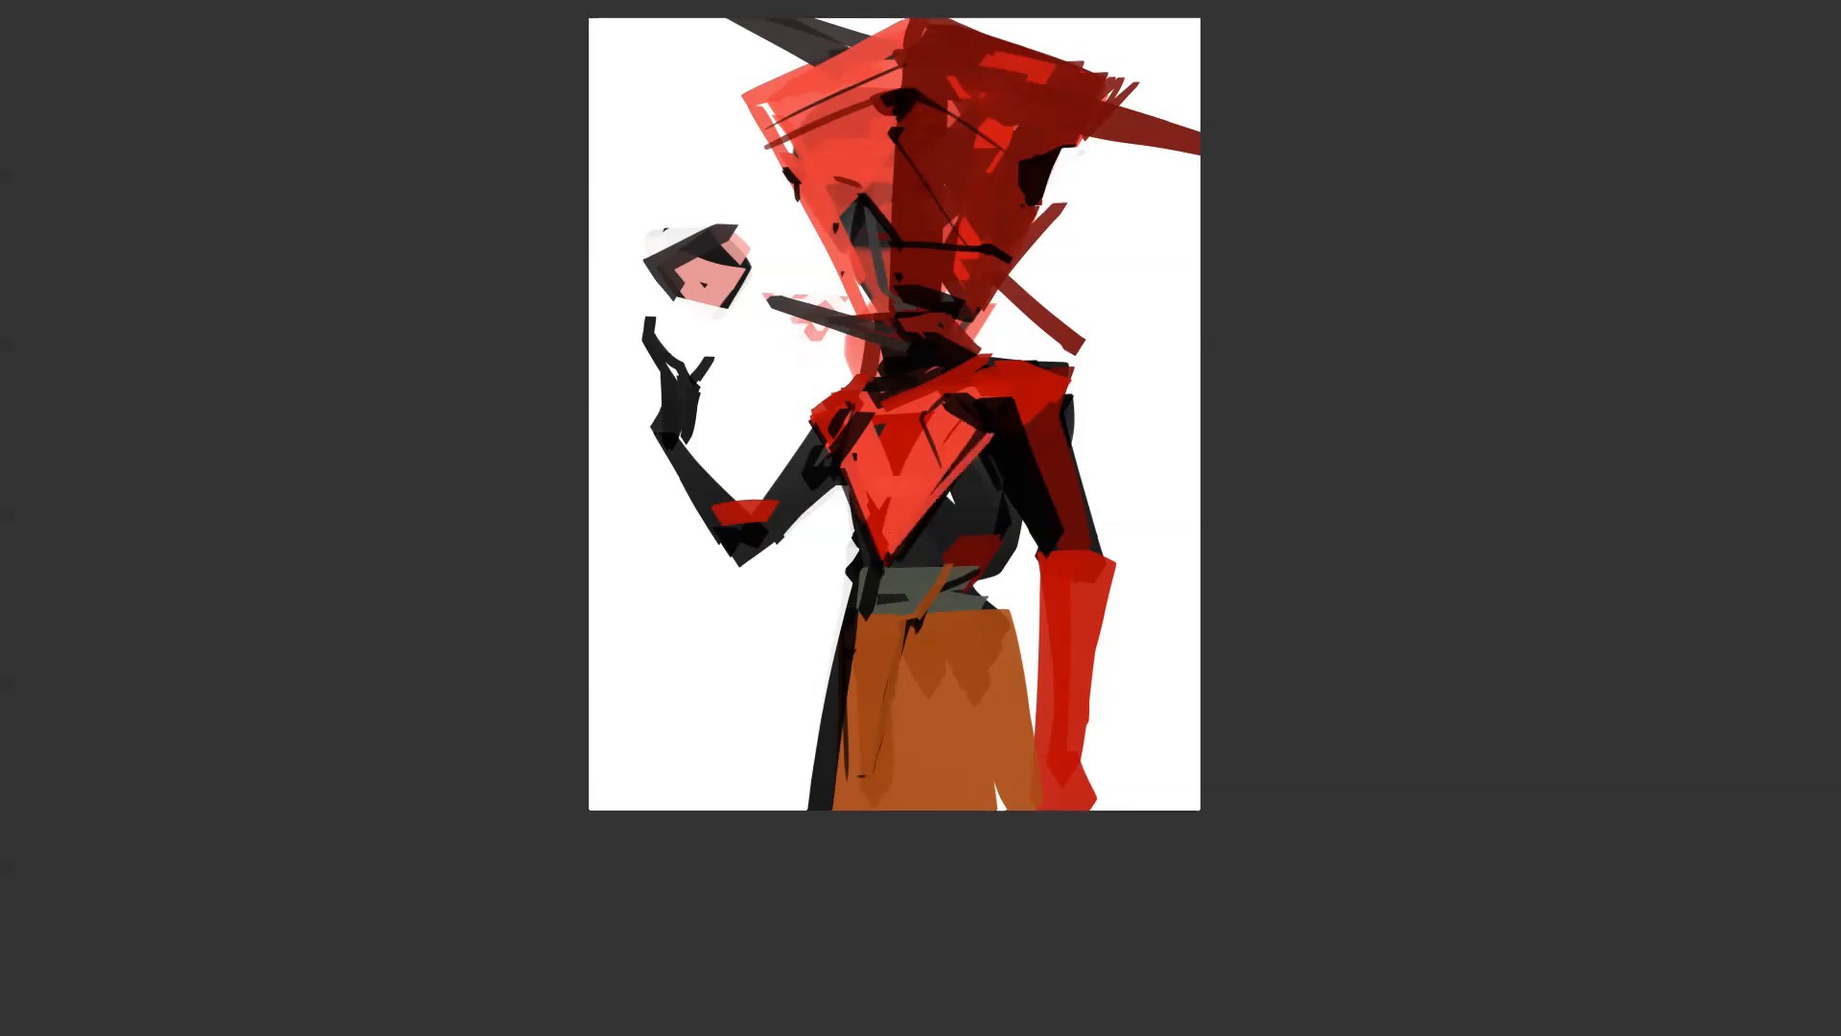
key("ctrl+shift+h")
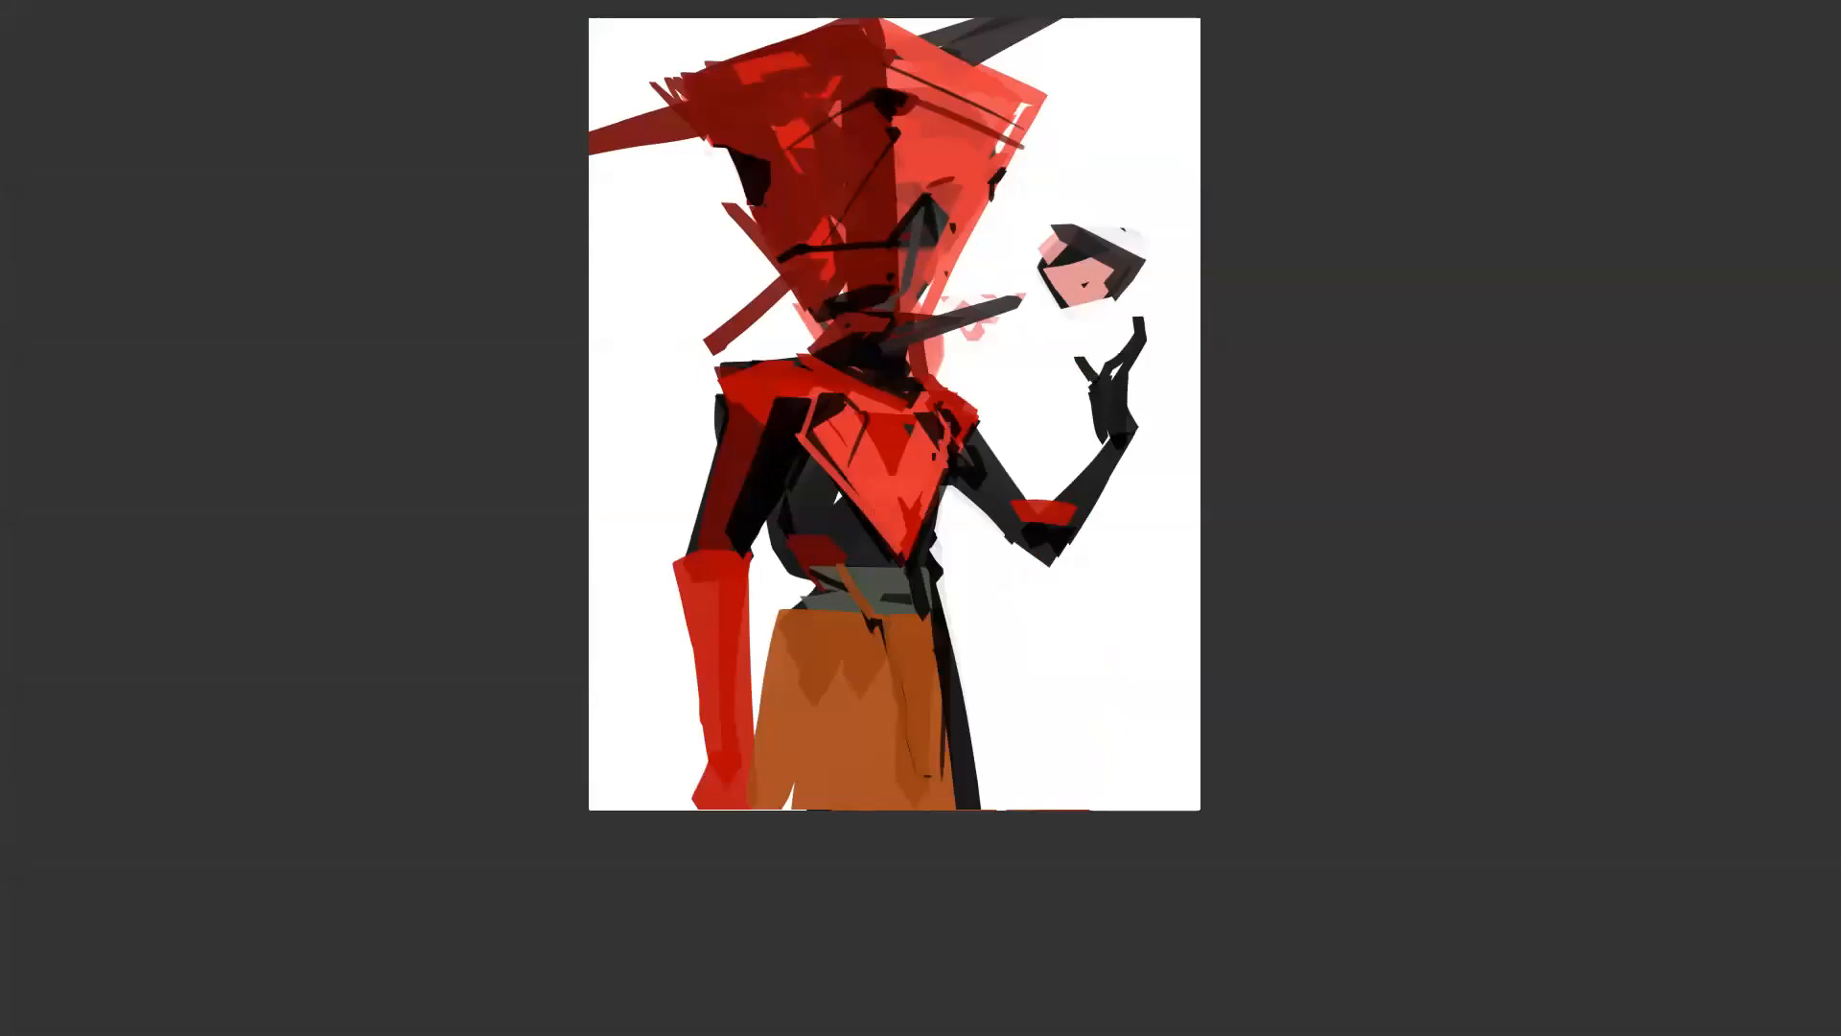
key("f")
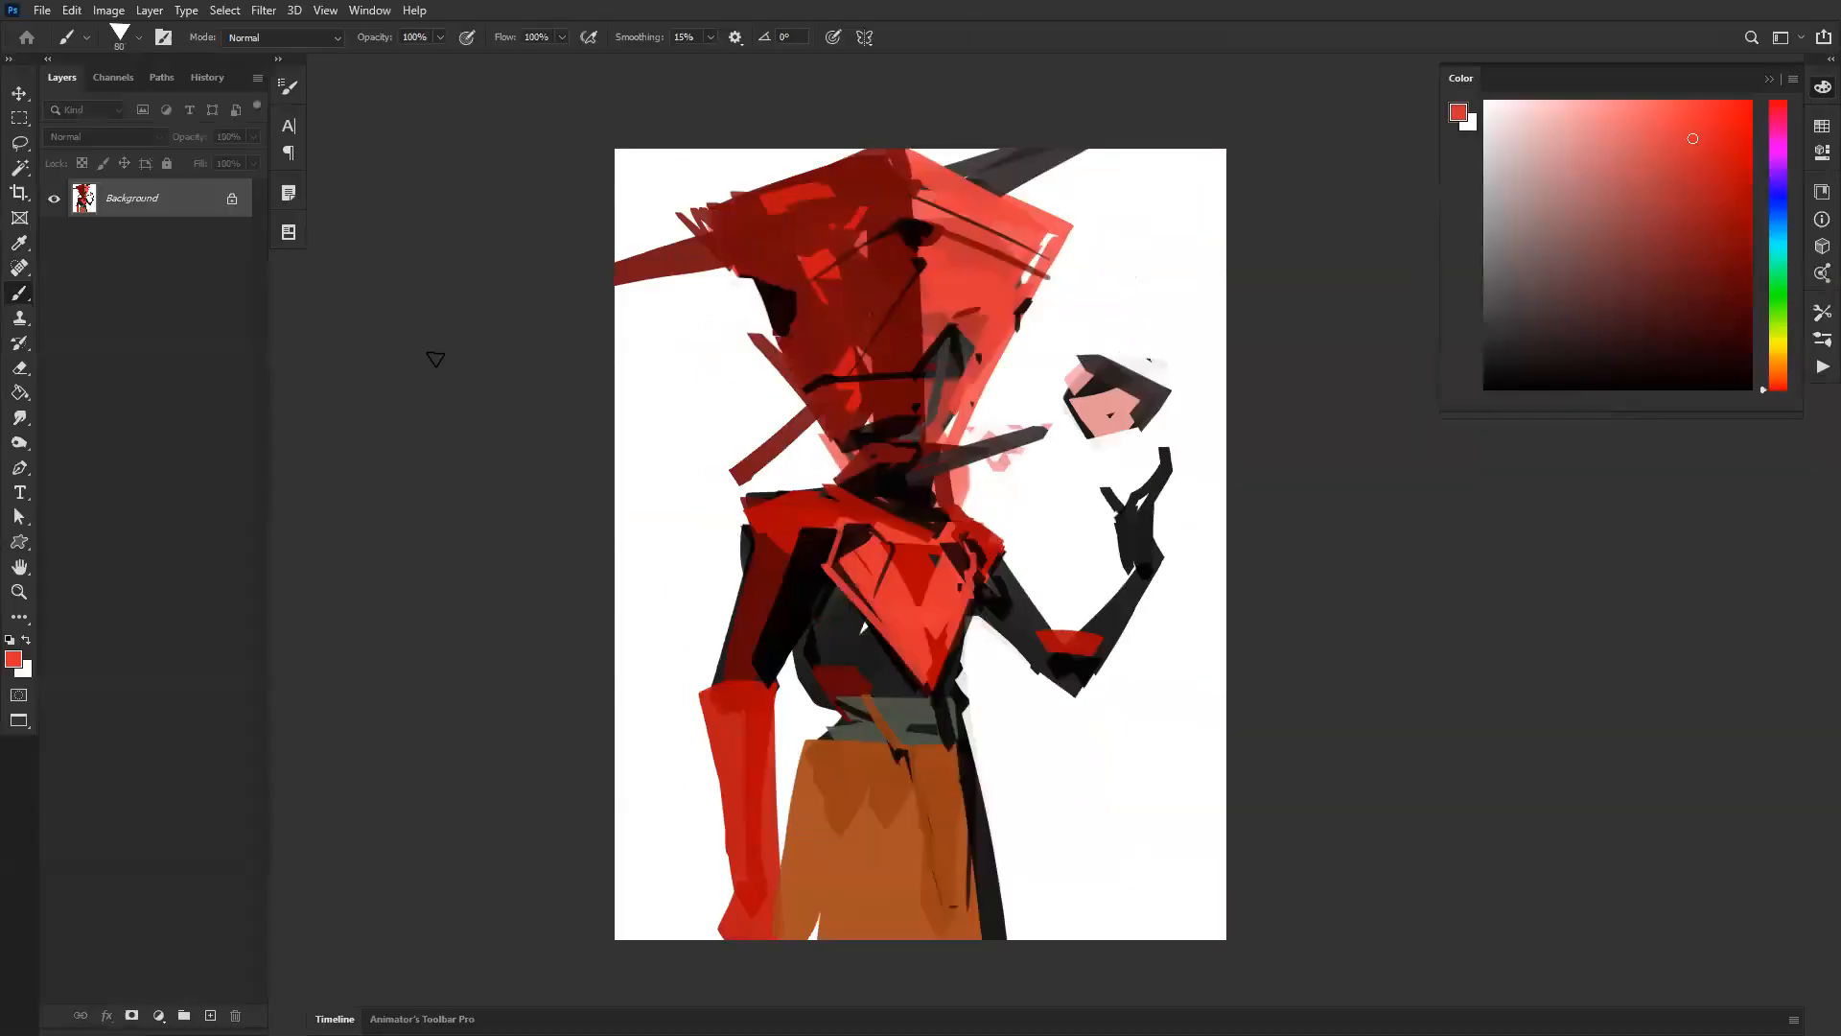
key("f")
key("f")
key("f")
key("f")
Step: Create a new white Letter document and choose the 25 px round brush from the Standard brush group
key("ctrl+n")
left_click(1296, 797)
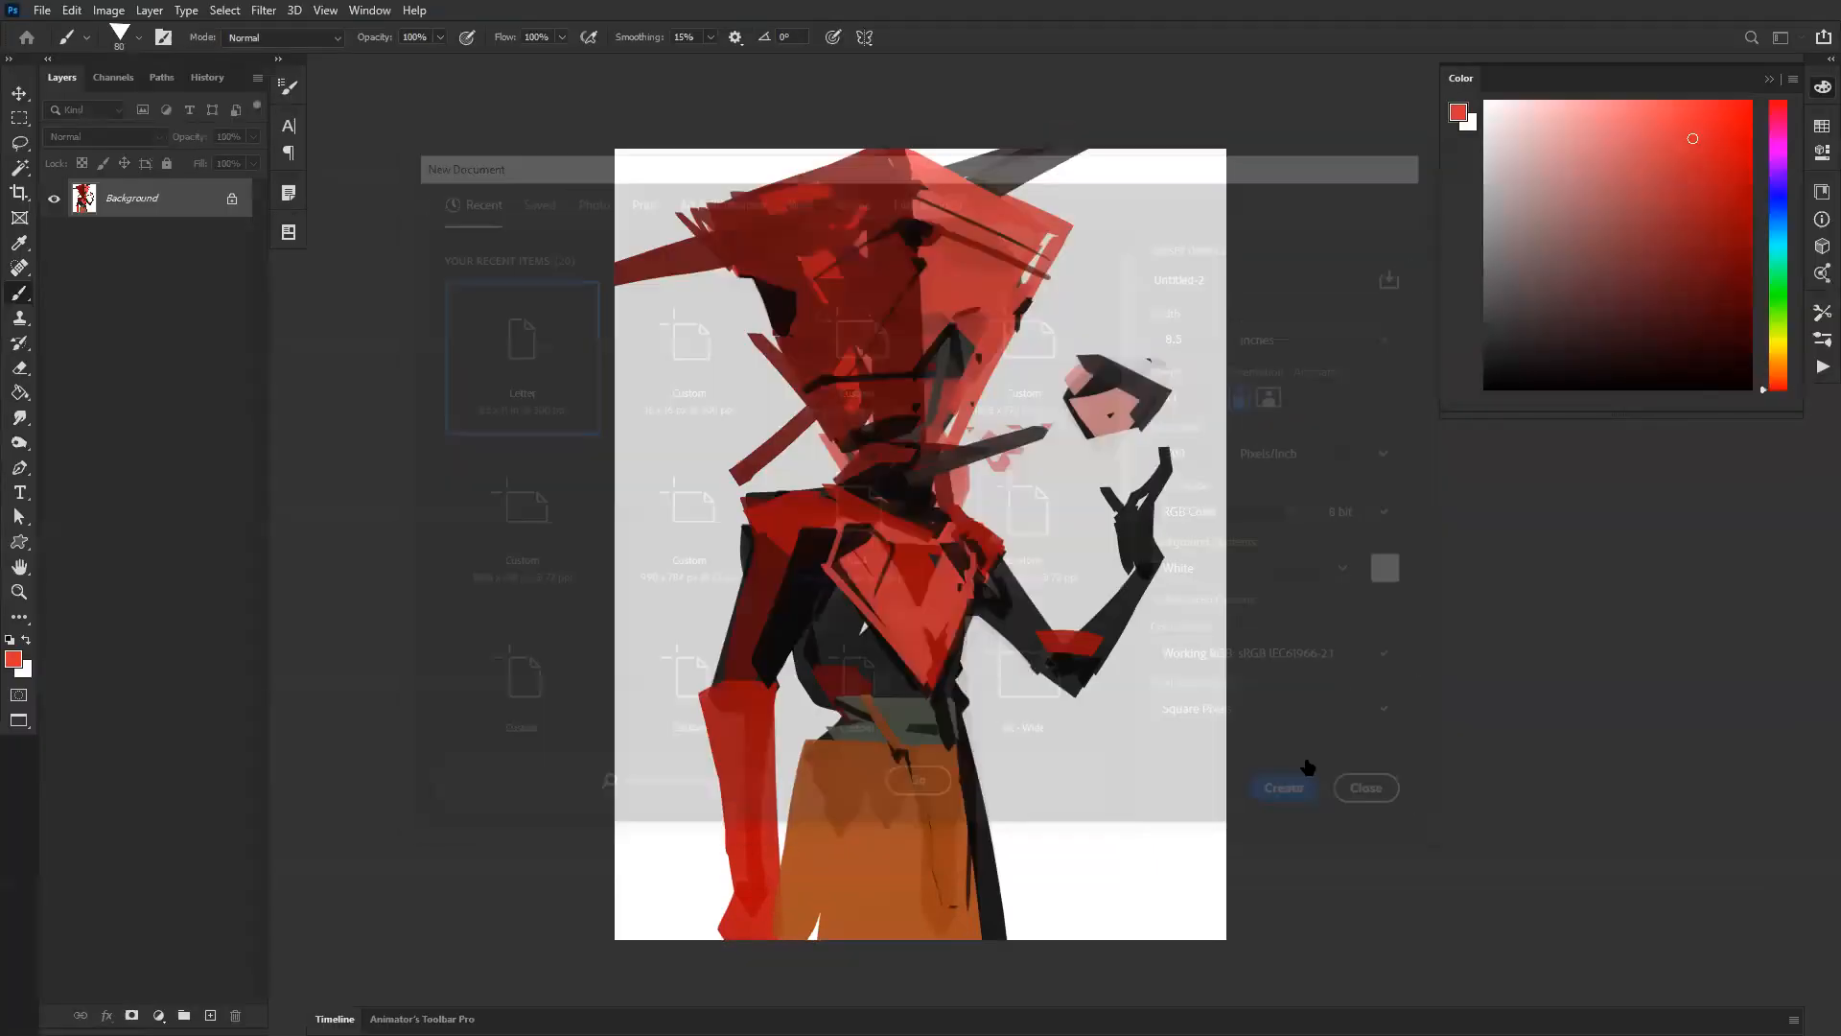
right_click(893, 347)
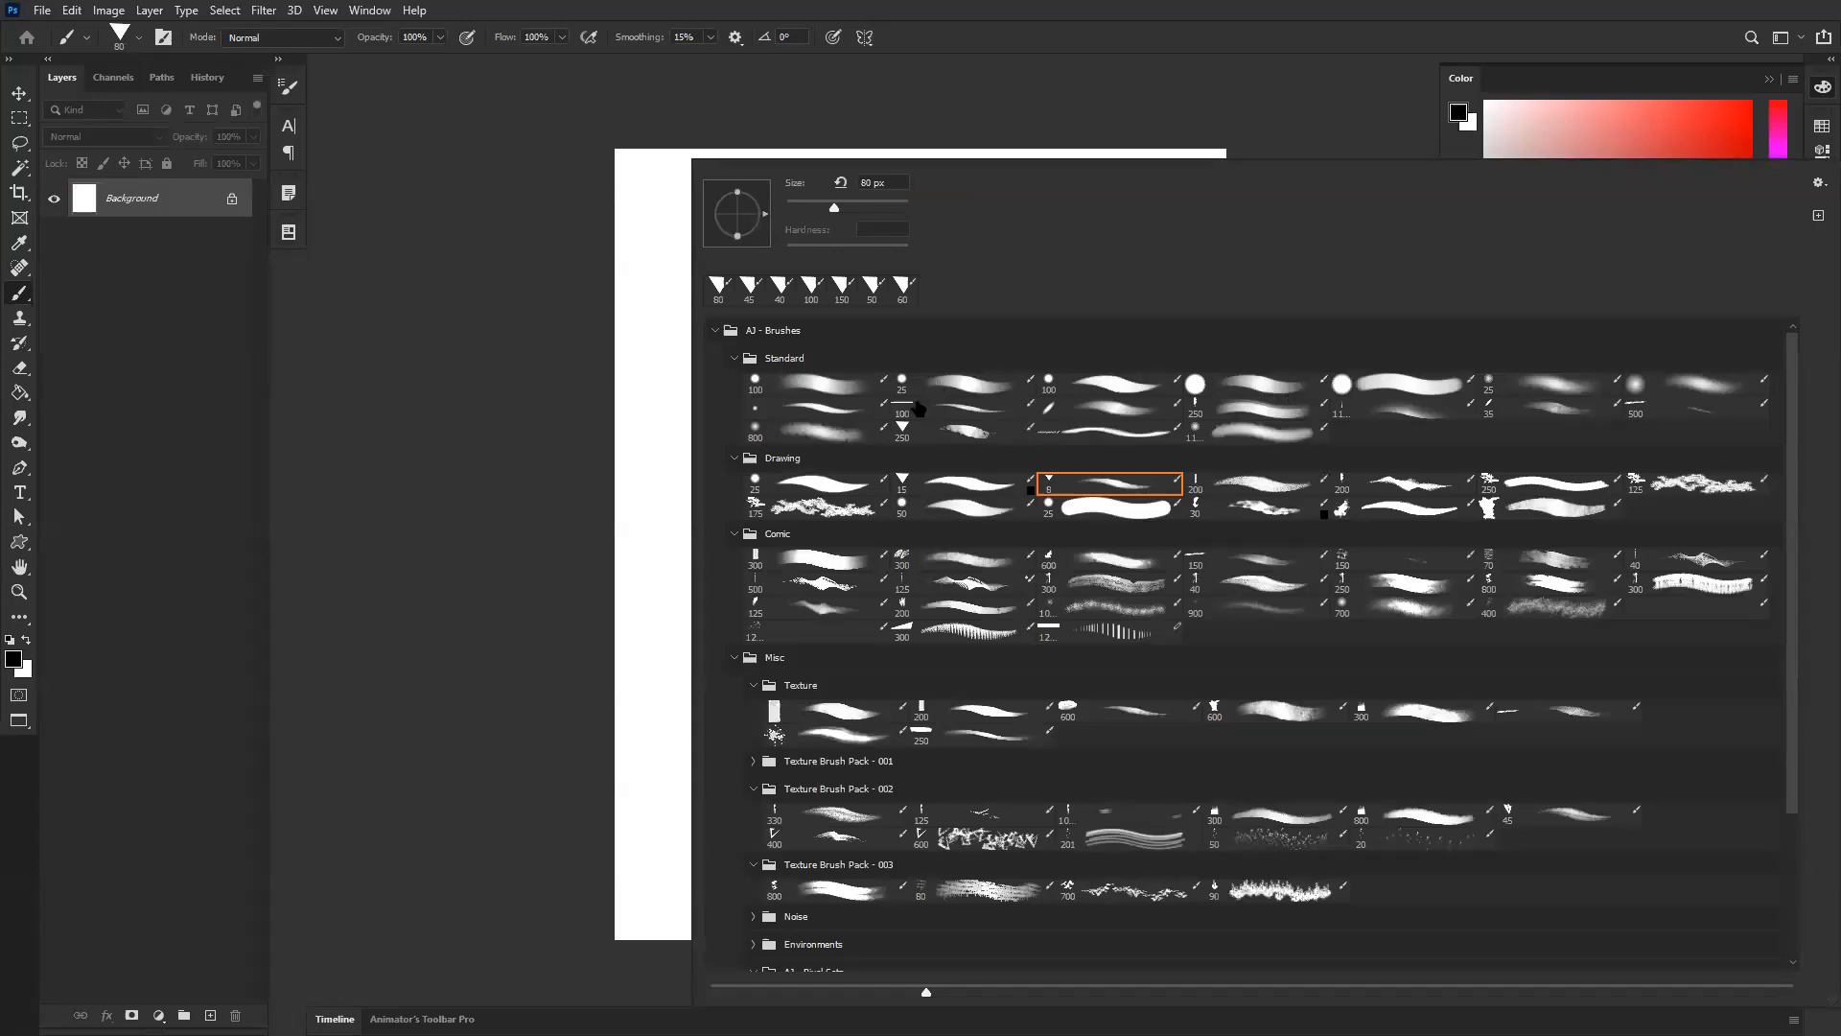
left_click(420, 615)
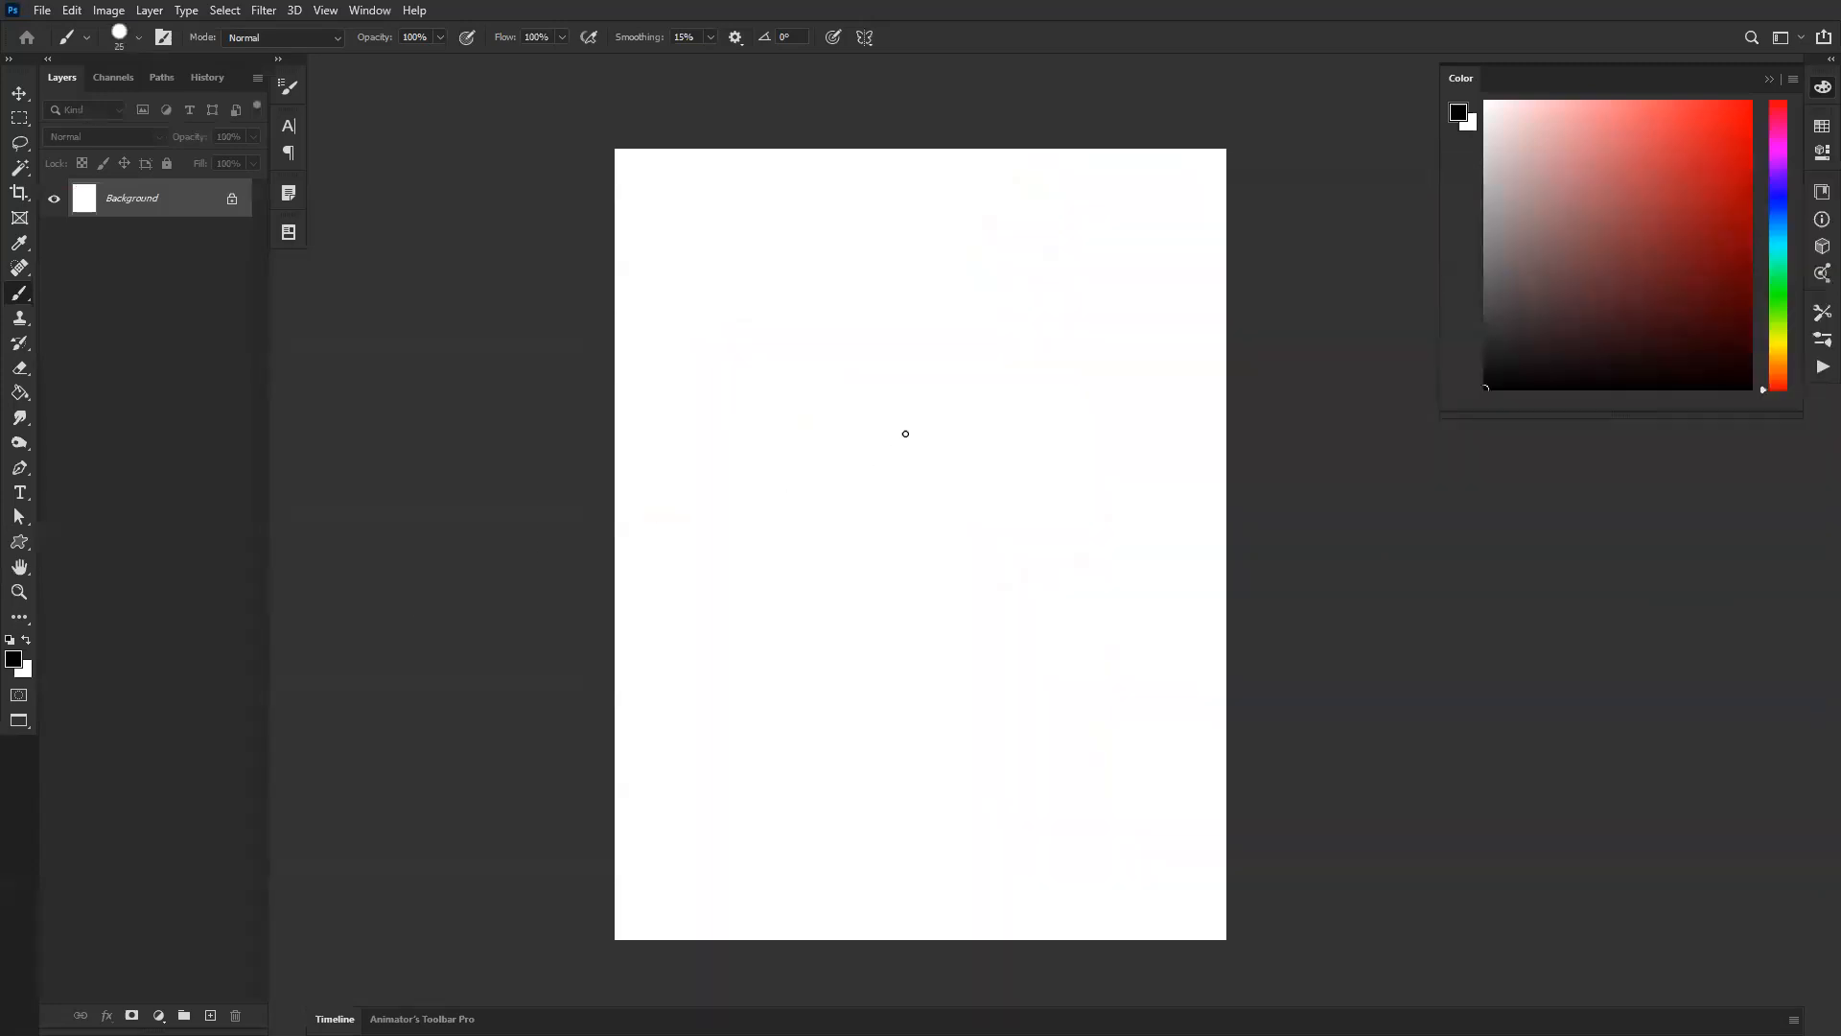
Step: Darken the blank background to near-black by setting Hue/Saturation Lightness to -80
key("ctrl+u")
left_click_drag(1398, 381, 1349, 384)
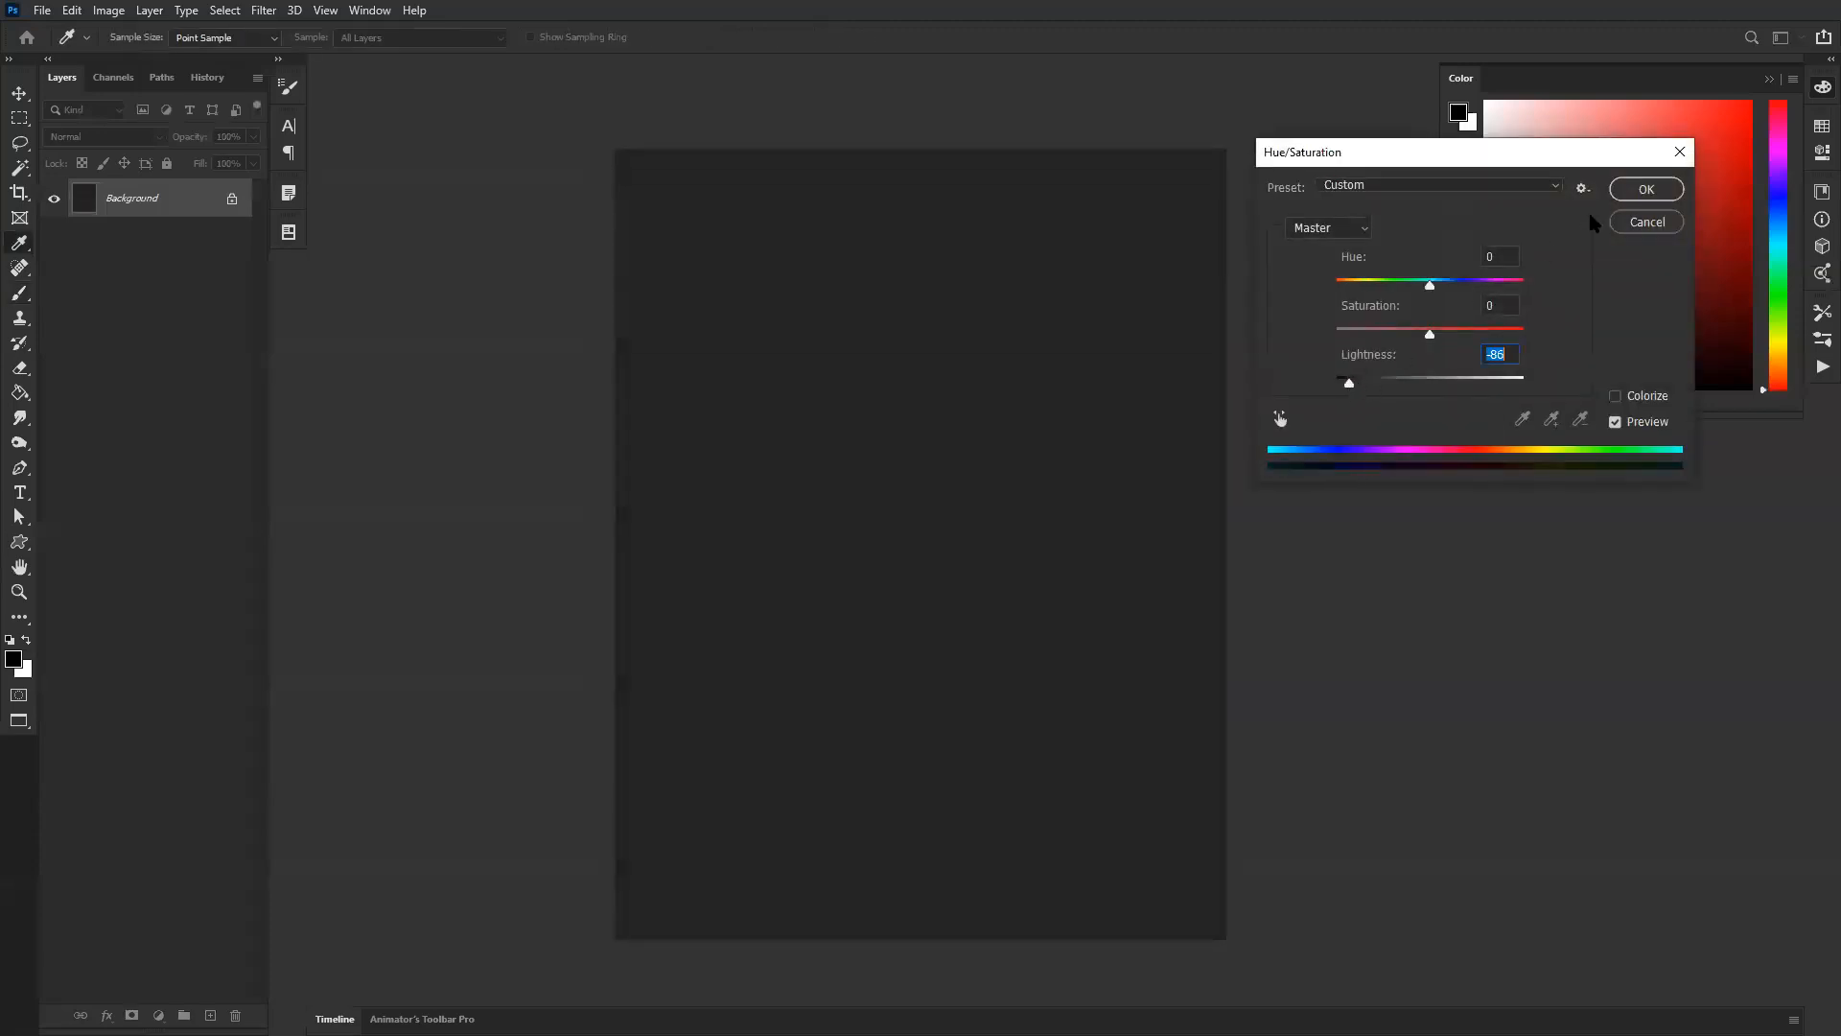
left_click(1631, 195)
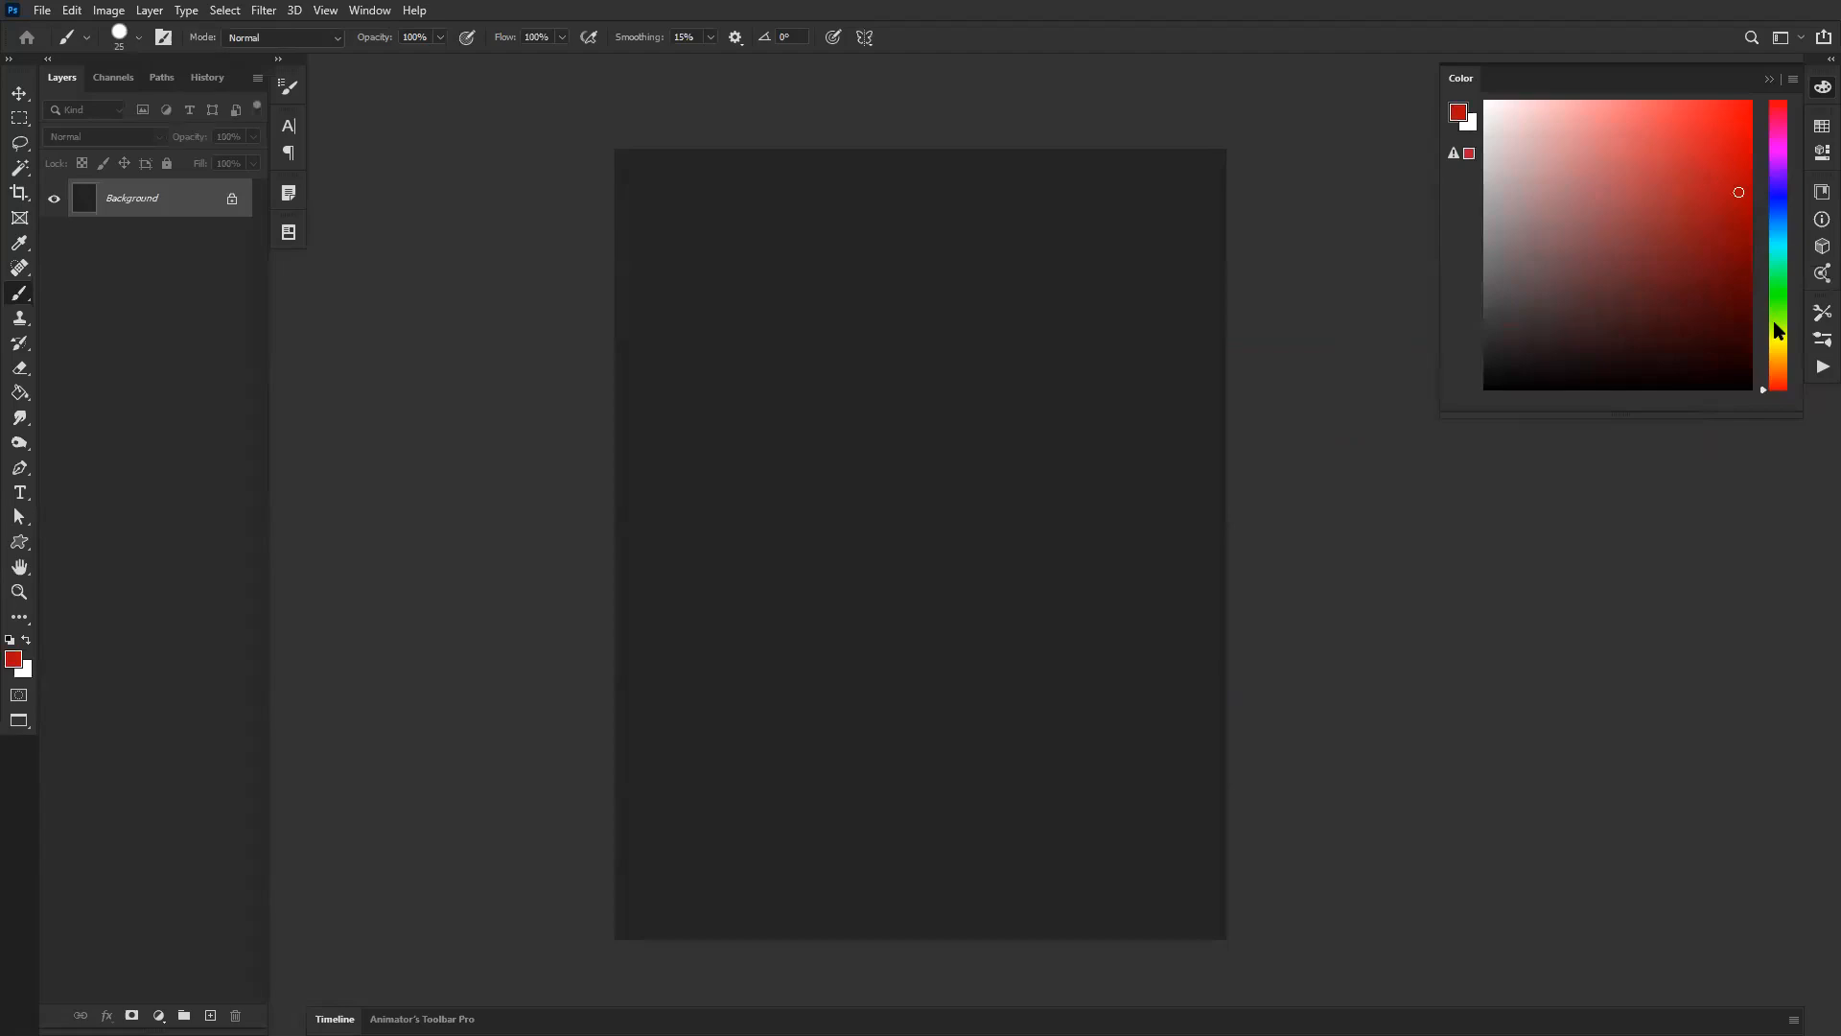
Step: Pick a muted grey-teal colour and block in a rounded head near the upper part of the dark canvas
left_click(1779, 363)
left_click_drag(1776, 239, 1770, 264)
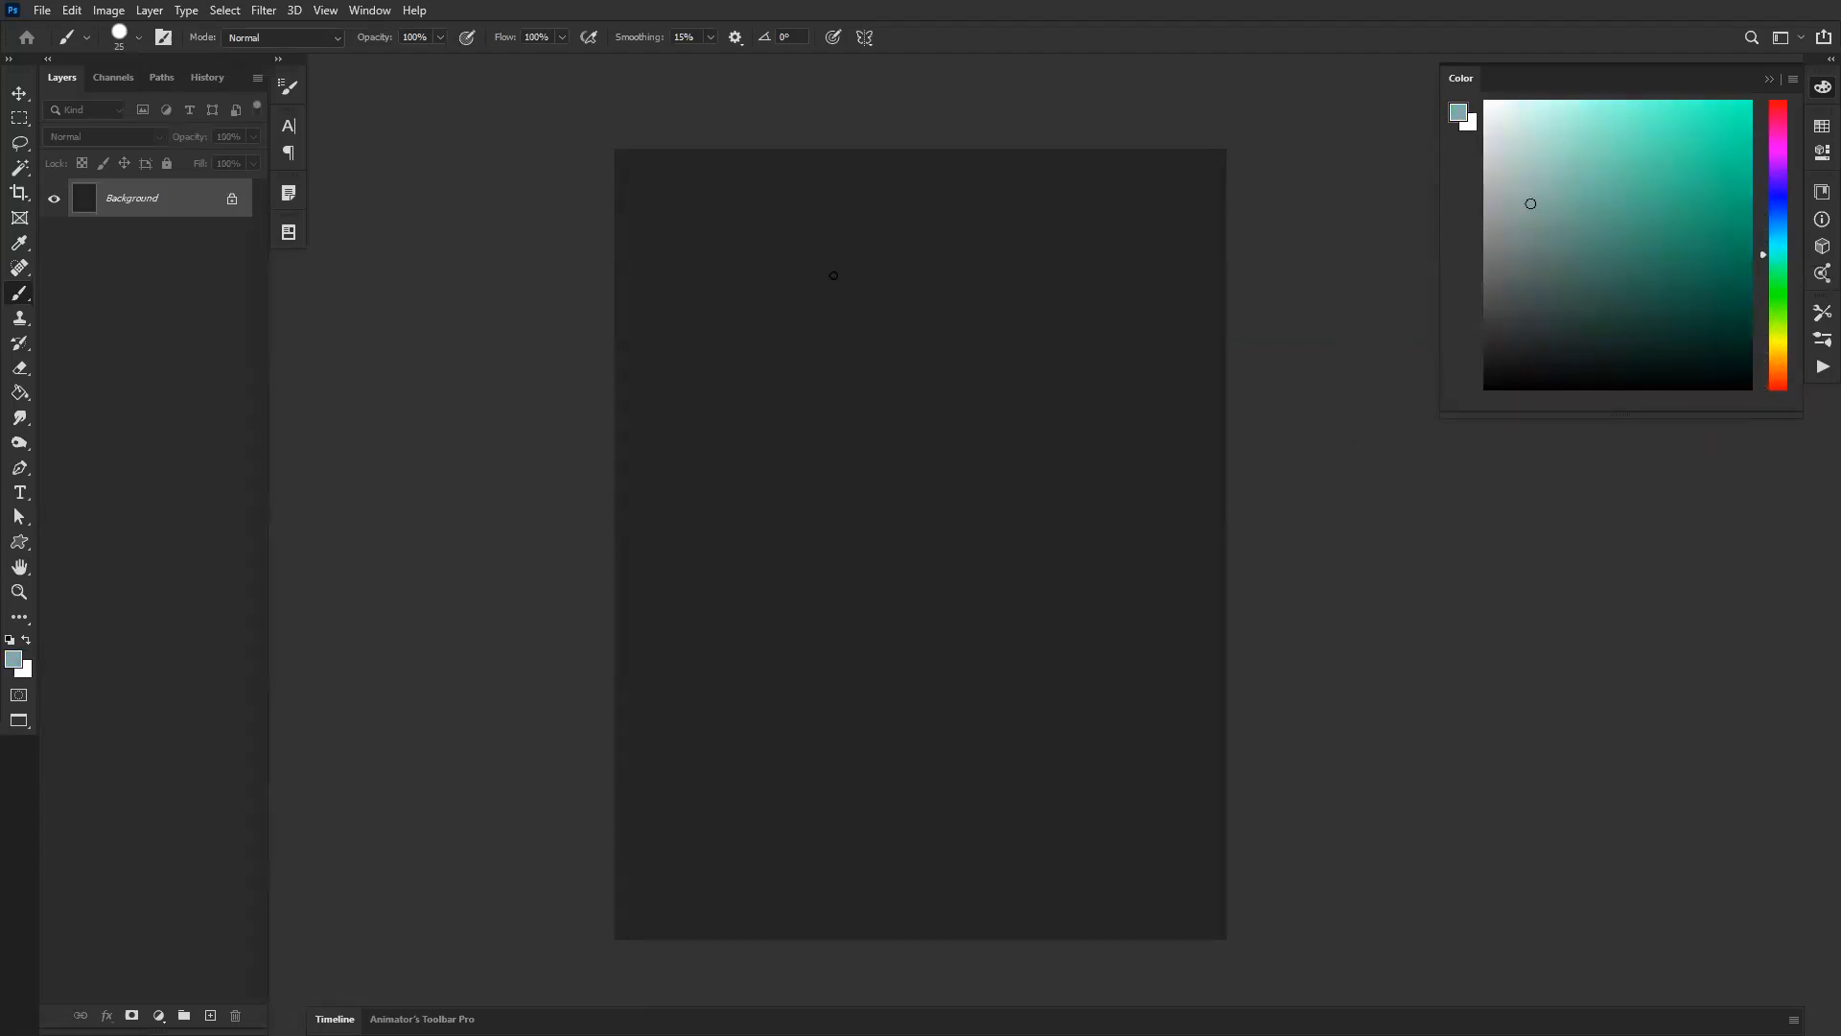
left_click_drag(892, 261, 840, 305)
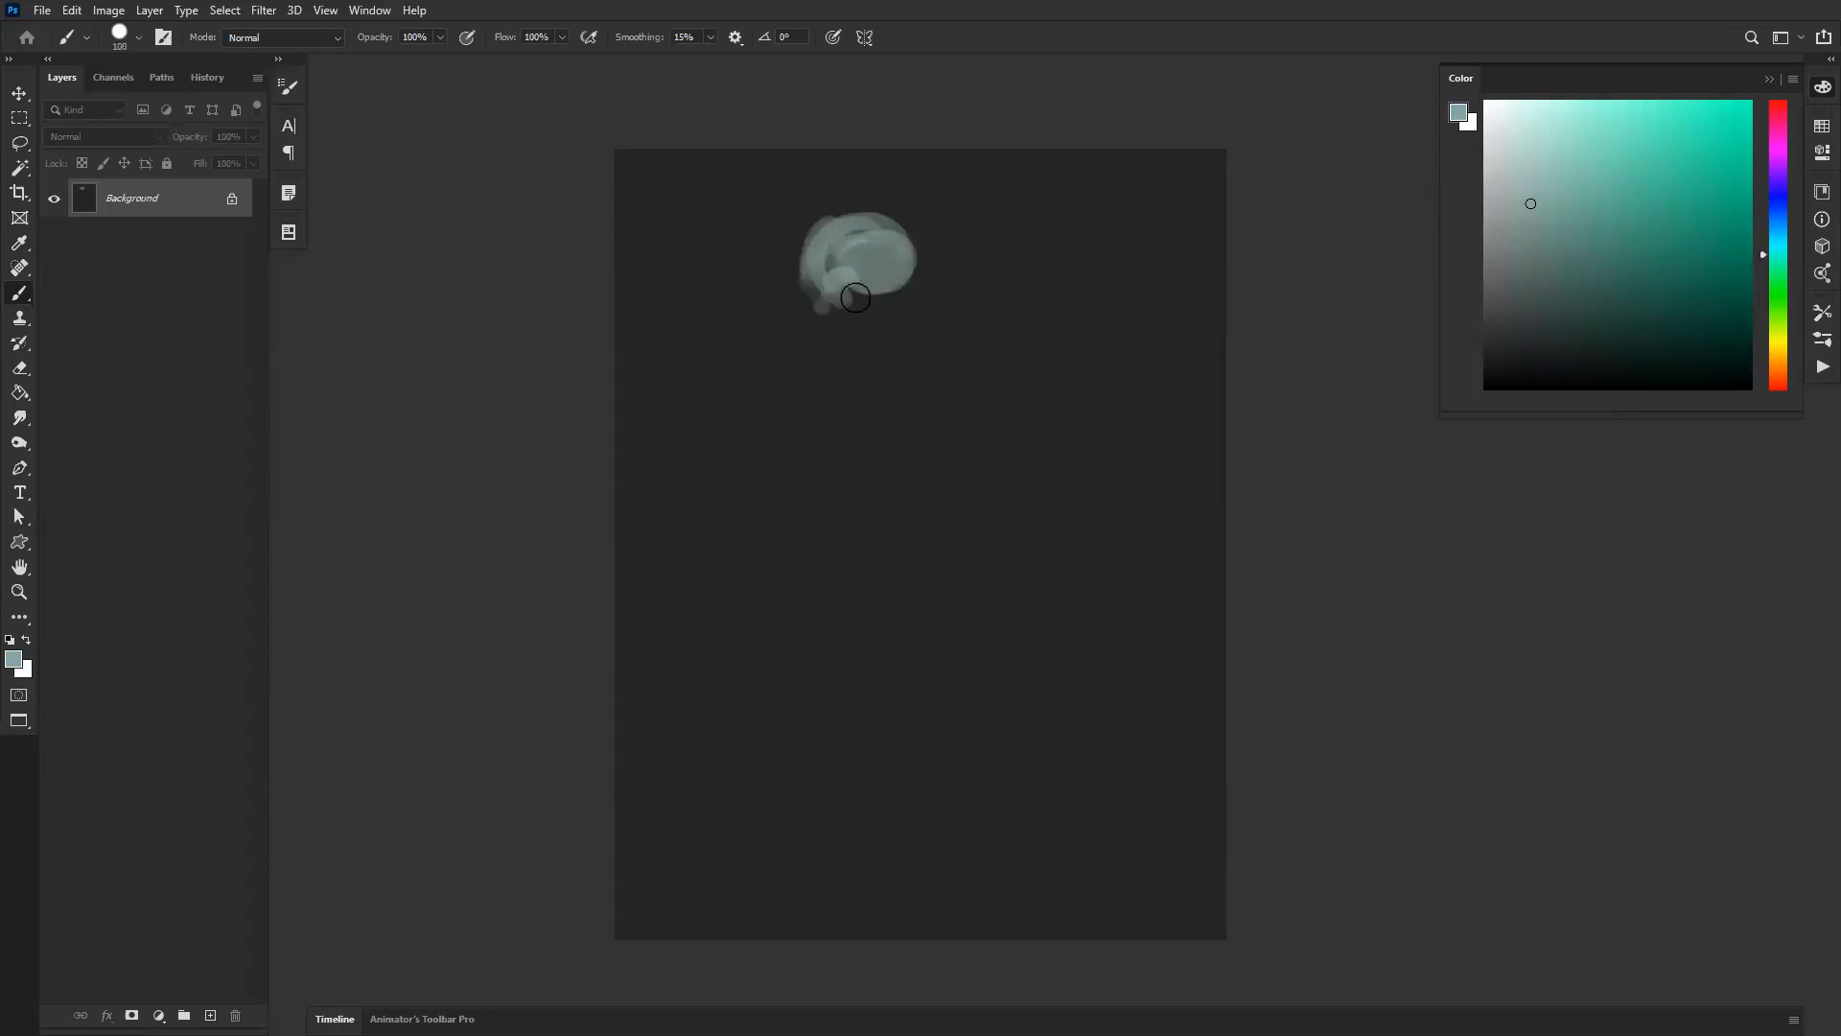
Step: Flip the canvas horizontally and paint the figure's broad, hunched back and shoulder with a larger round brush
key("ctrl+shift+h")
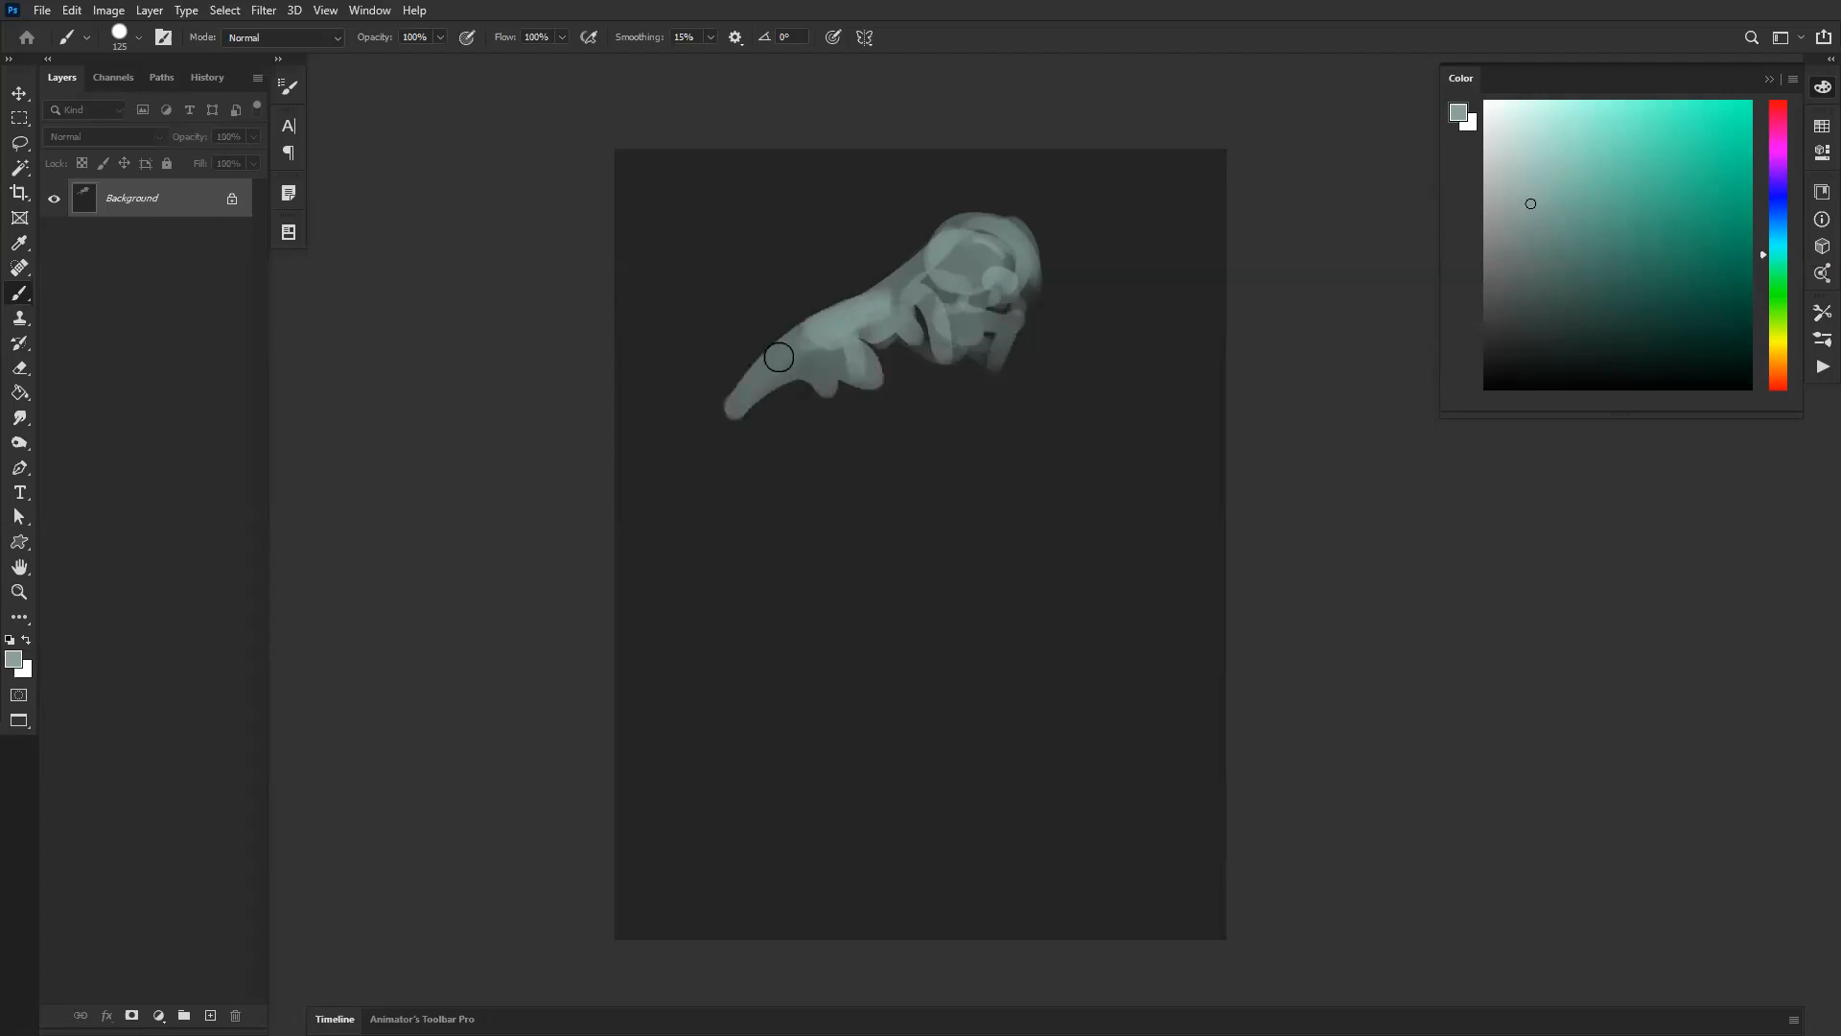
key("bracketright")
key("bracketright")
mouse_move(893, 292)
left_mouse_down()
mouse_move(813, 287)
mouse_move(743, 332)
mouse_move(820, 287)
mouse_move(779, 292)
mouse_move(887, 279)
mouse_move(894, 261)
left_mouse_up()
key("bracketright")
key("bracketleft")
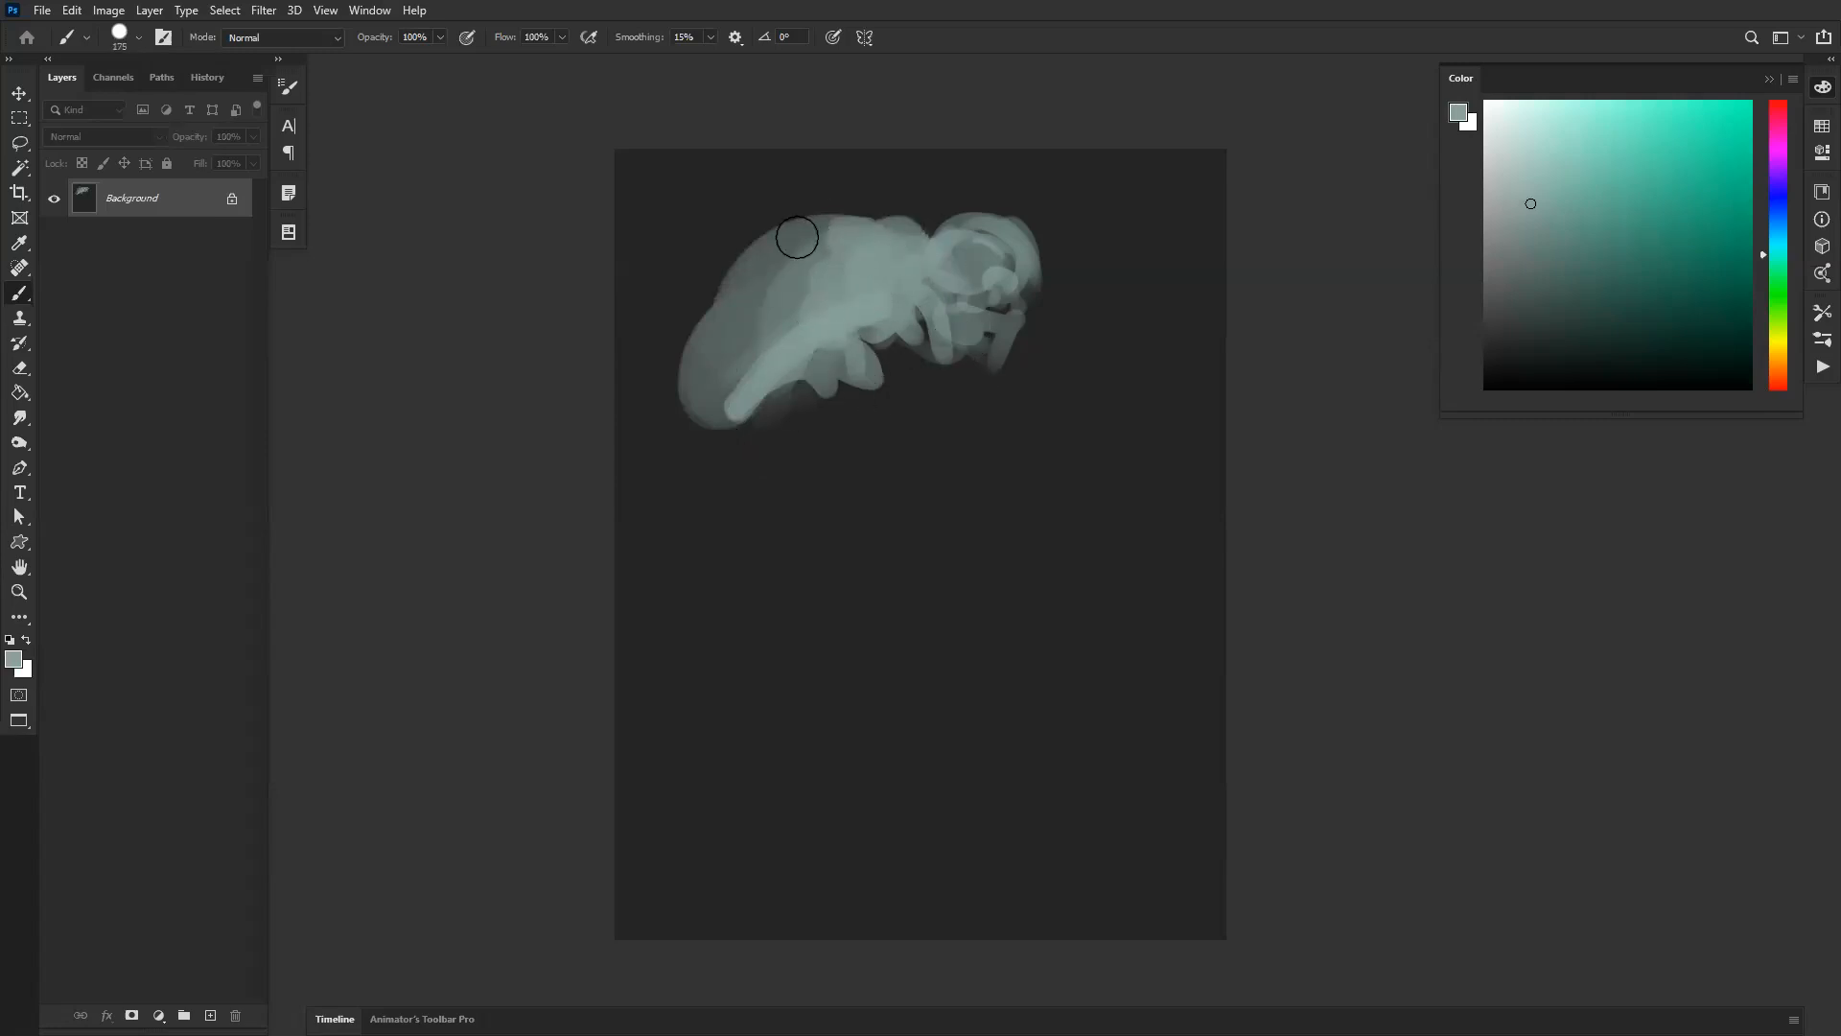
mouse_move(865, 239)
left_mouse_down()
mouse_move(761, 255)
mouse_move(704, 364)
left_mouse_up()
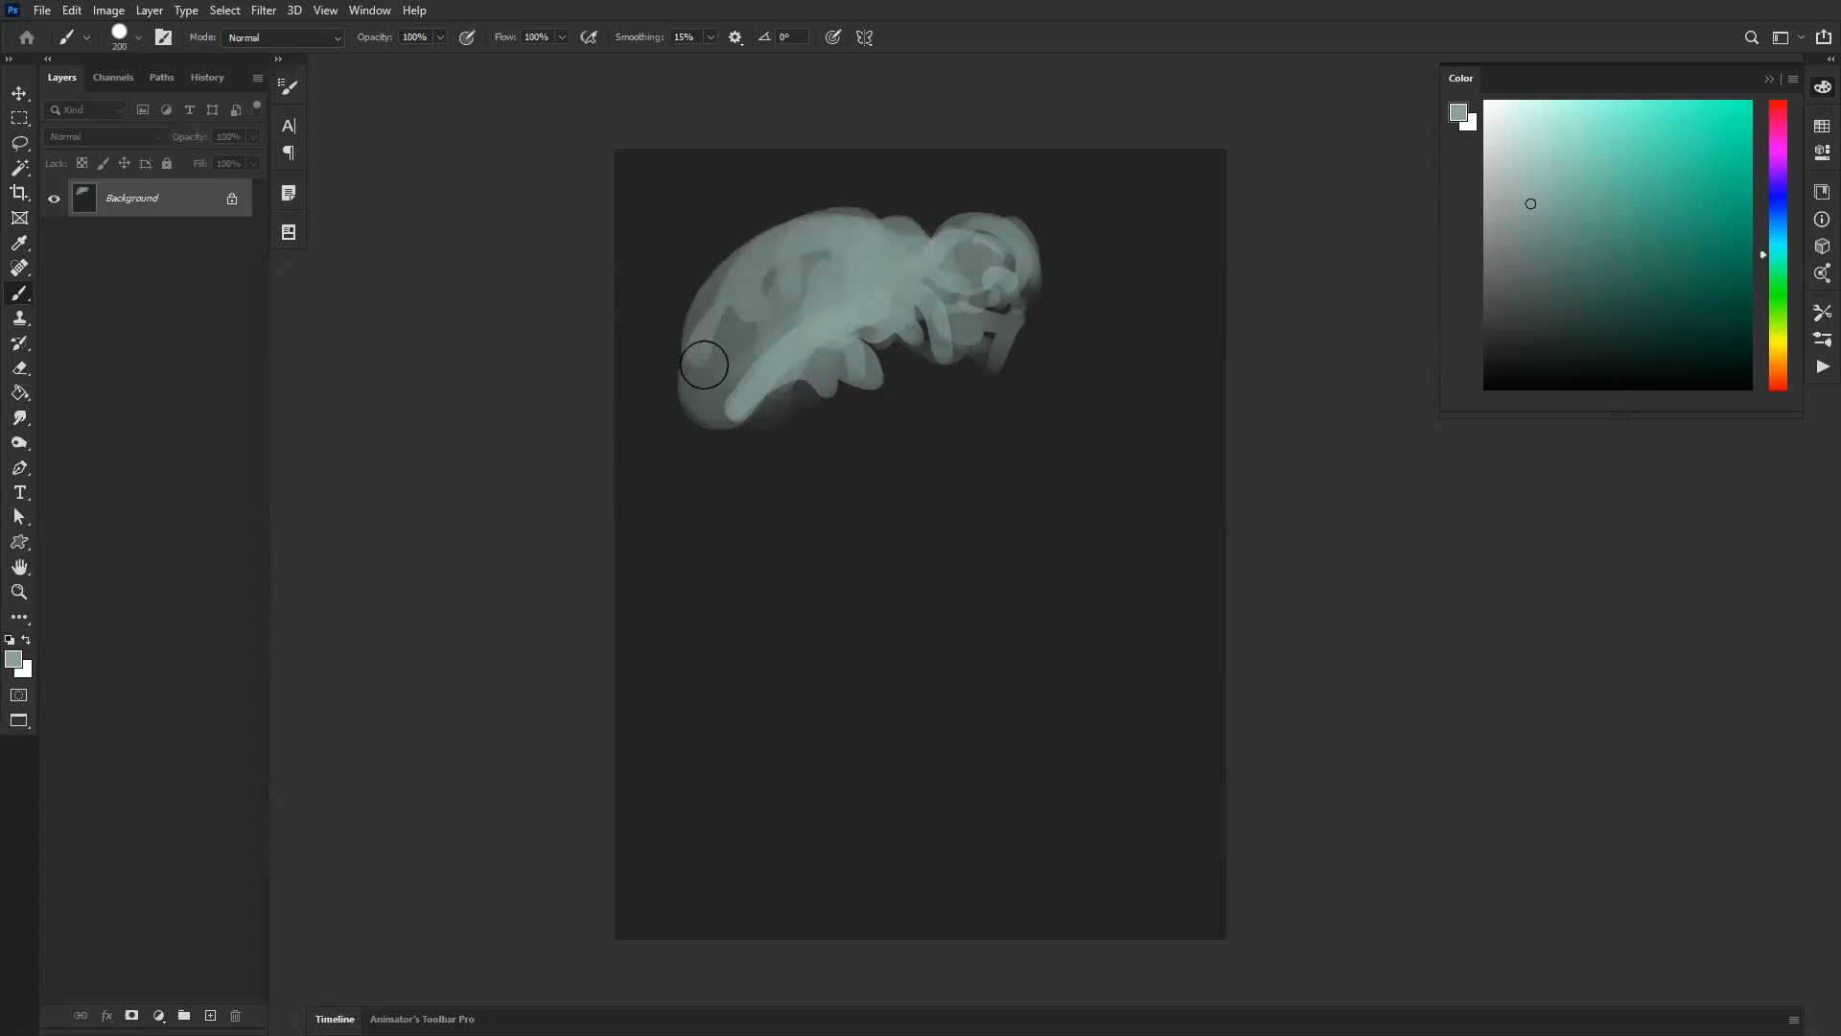
mouse_move(846, 370)
left_mouse_down()
mouse_move(809, 426)
mouse_move(867, 477)
mouse_move(851, 476)
mouse_move(874, 633)
left_mouse_up()
left_click_drag(858, 455, 921, 666)
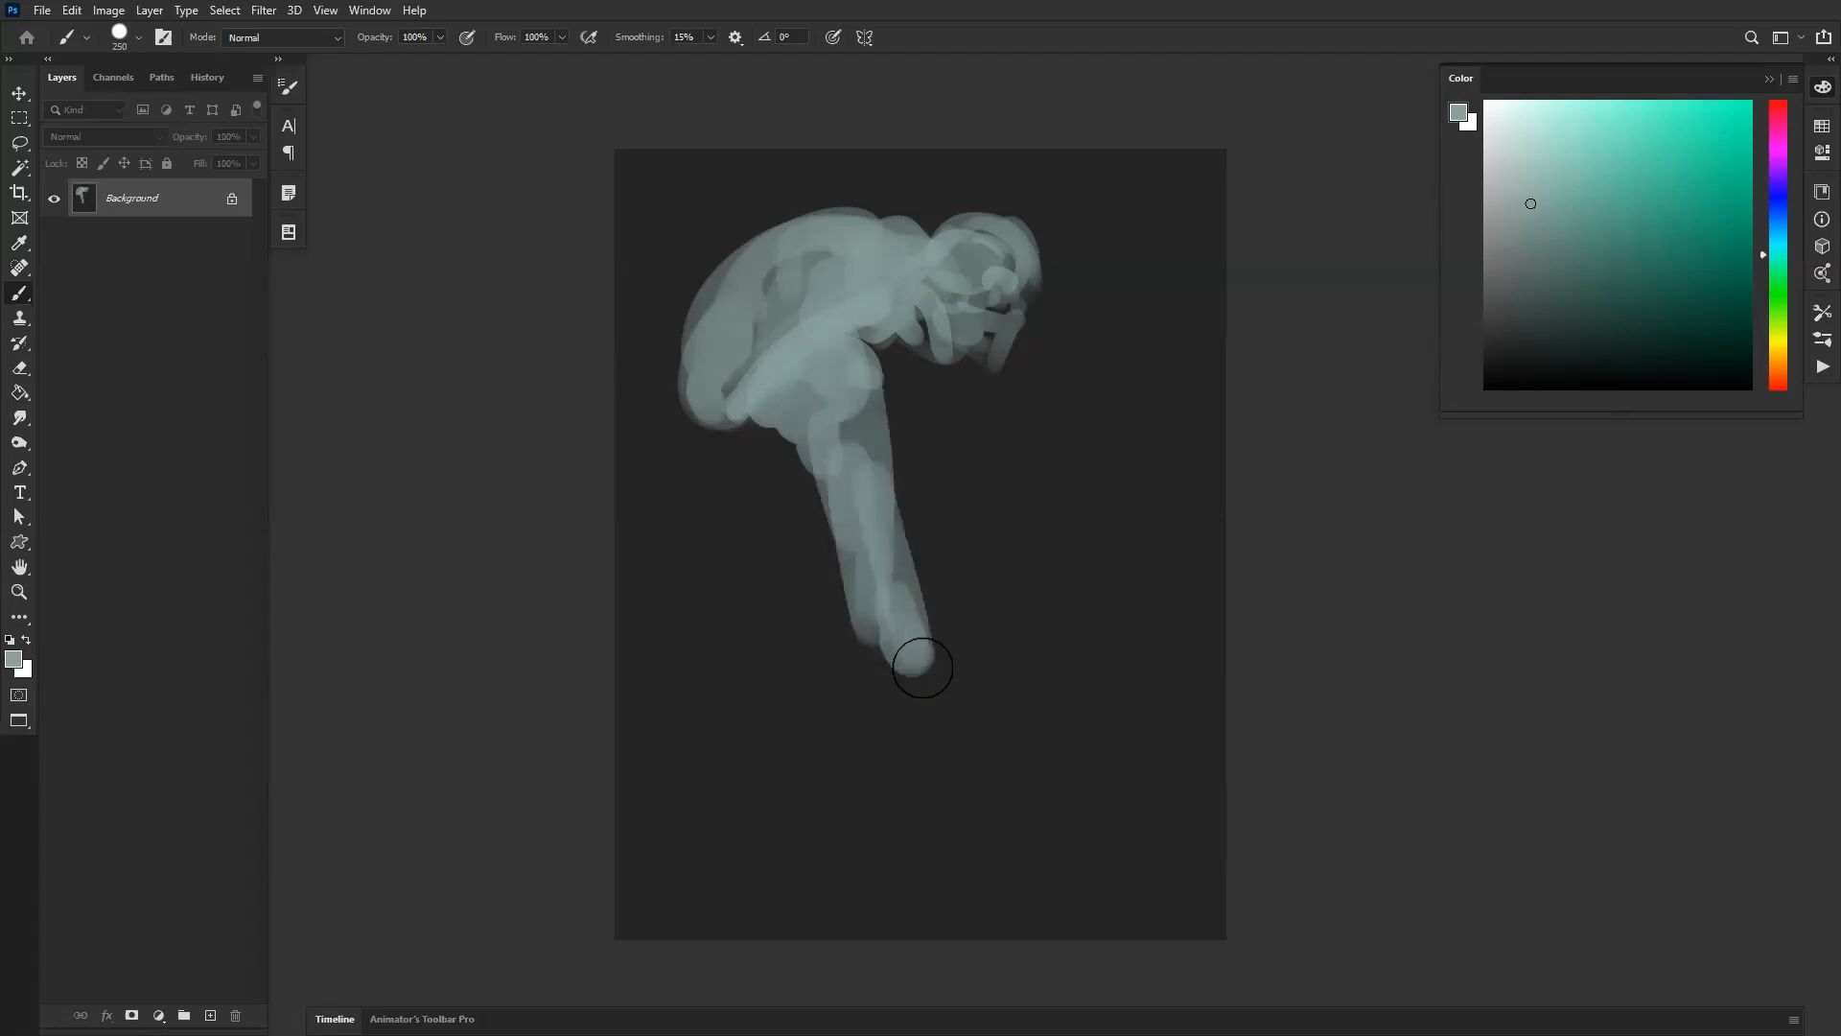
key("ctrl+shift+h")
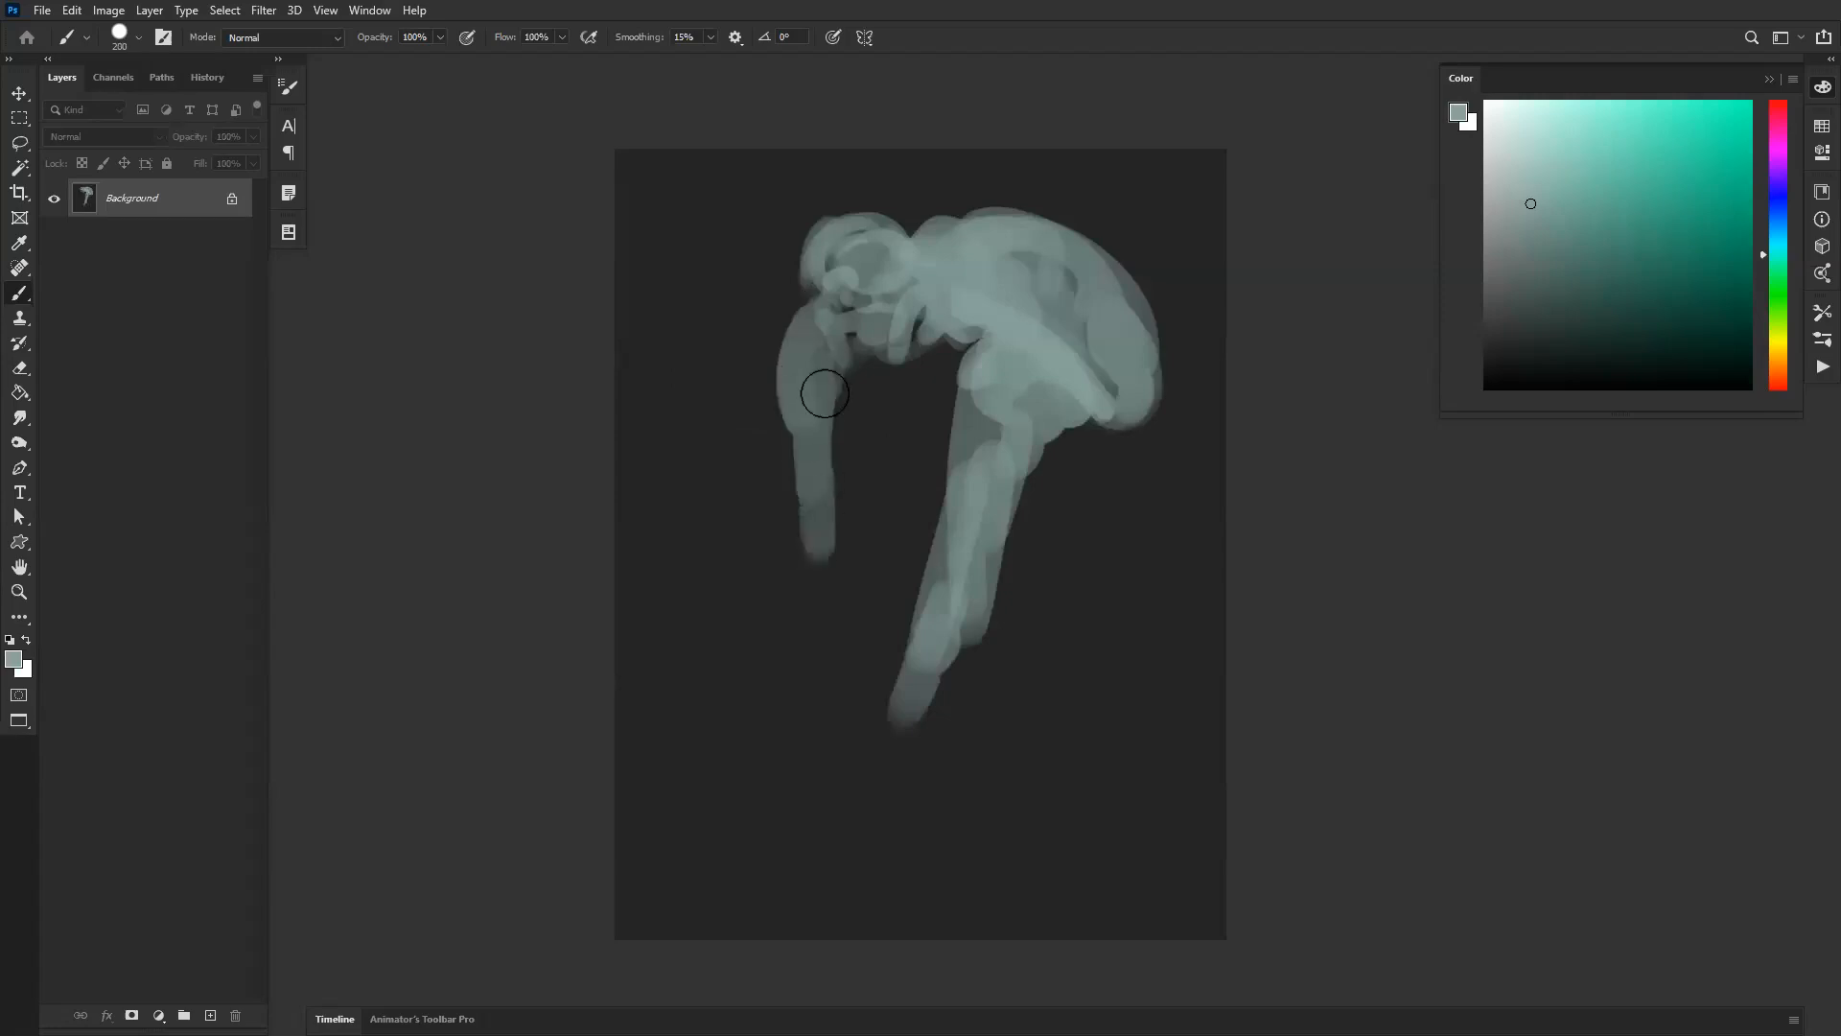
left_click_drag(805, 464, 819, 523)
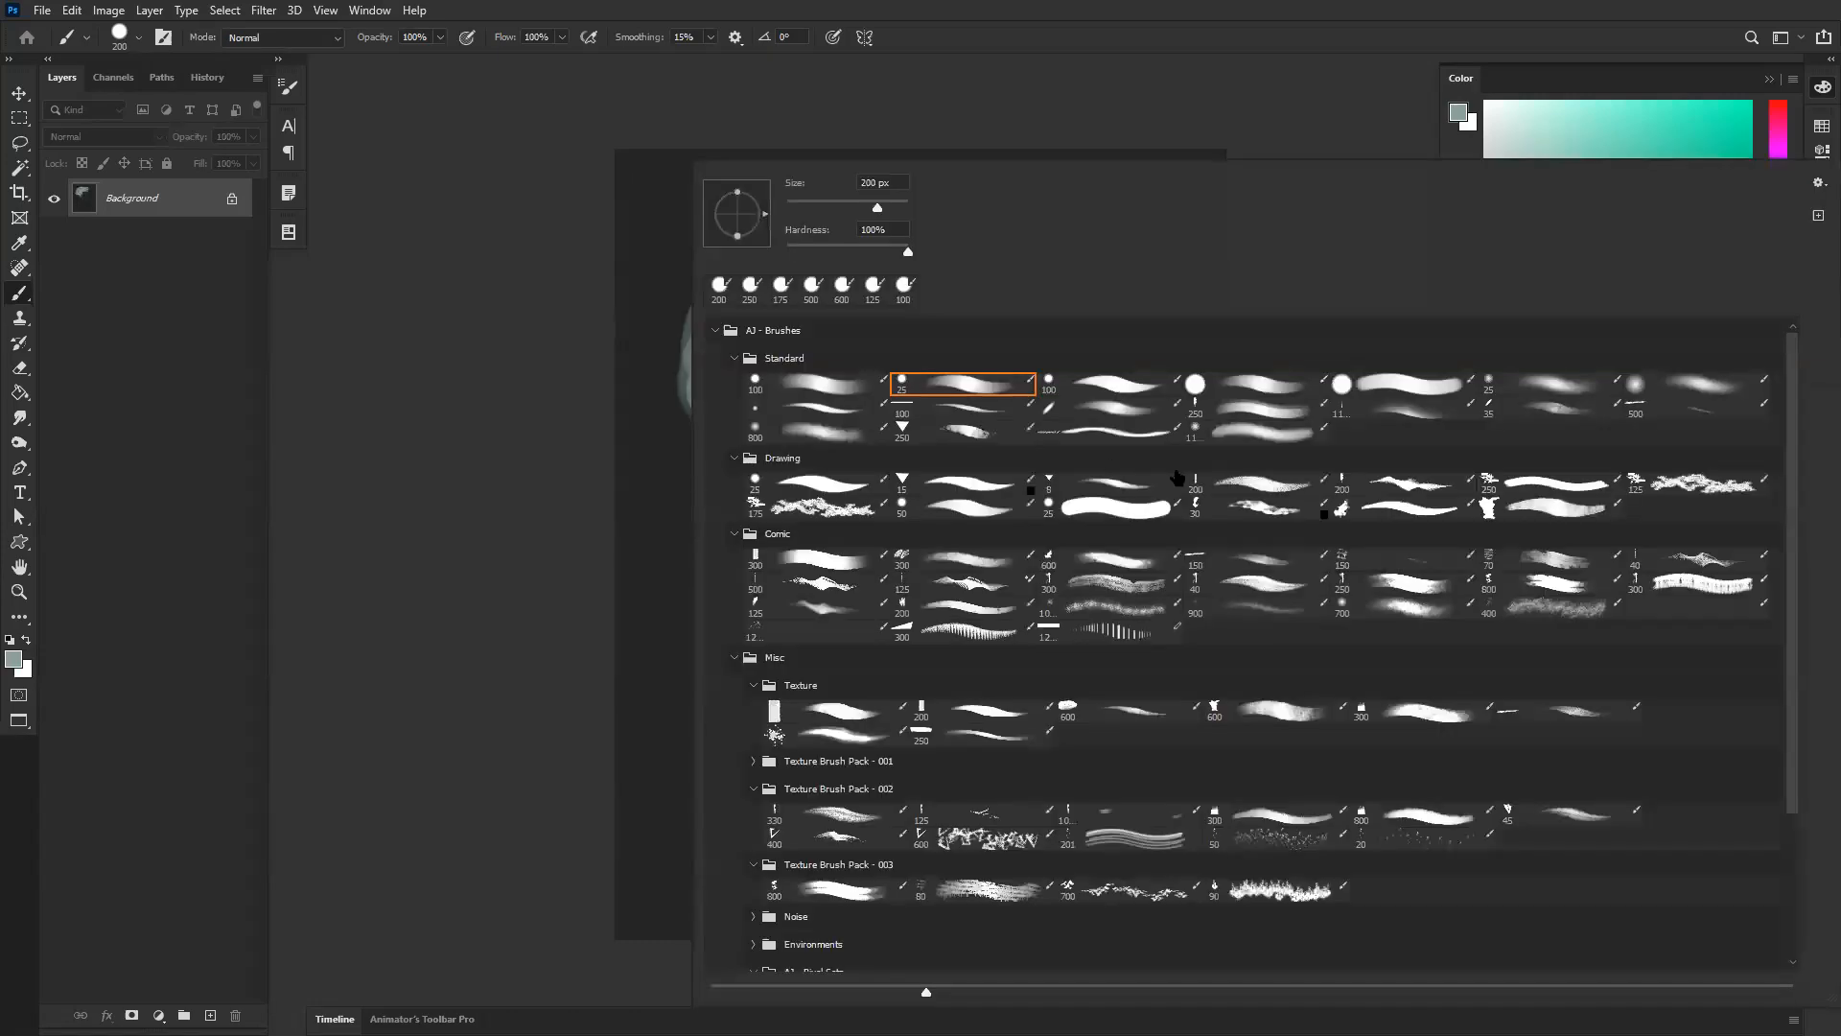
Step: Choose the 600 px textured brush from the Comic group, sample the teal, and roughen the upper arm, chest and head
left_click(1136, 560)
left_click(605, 548)
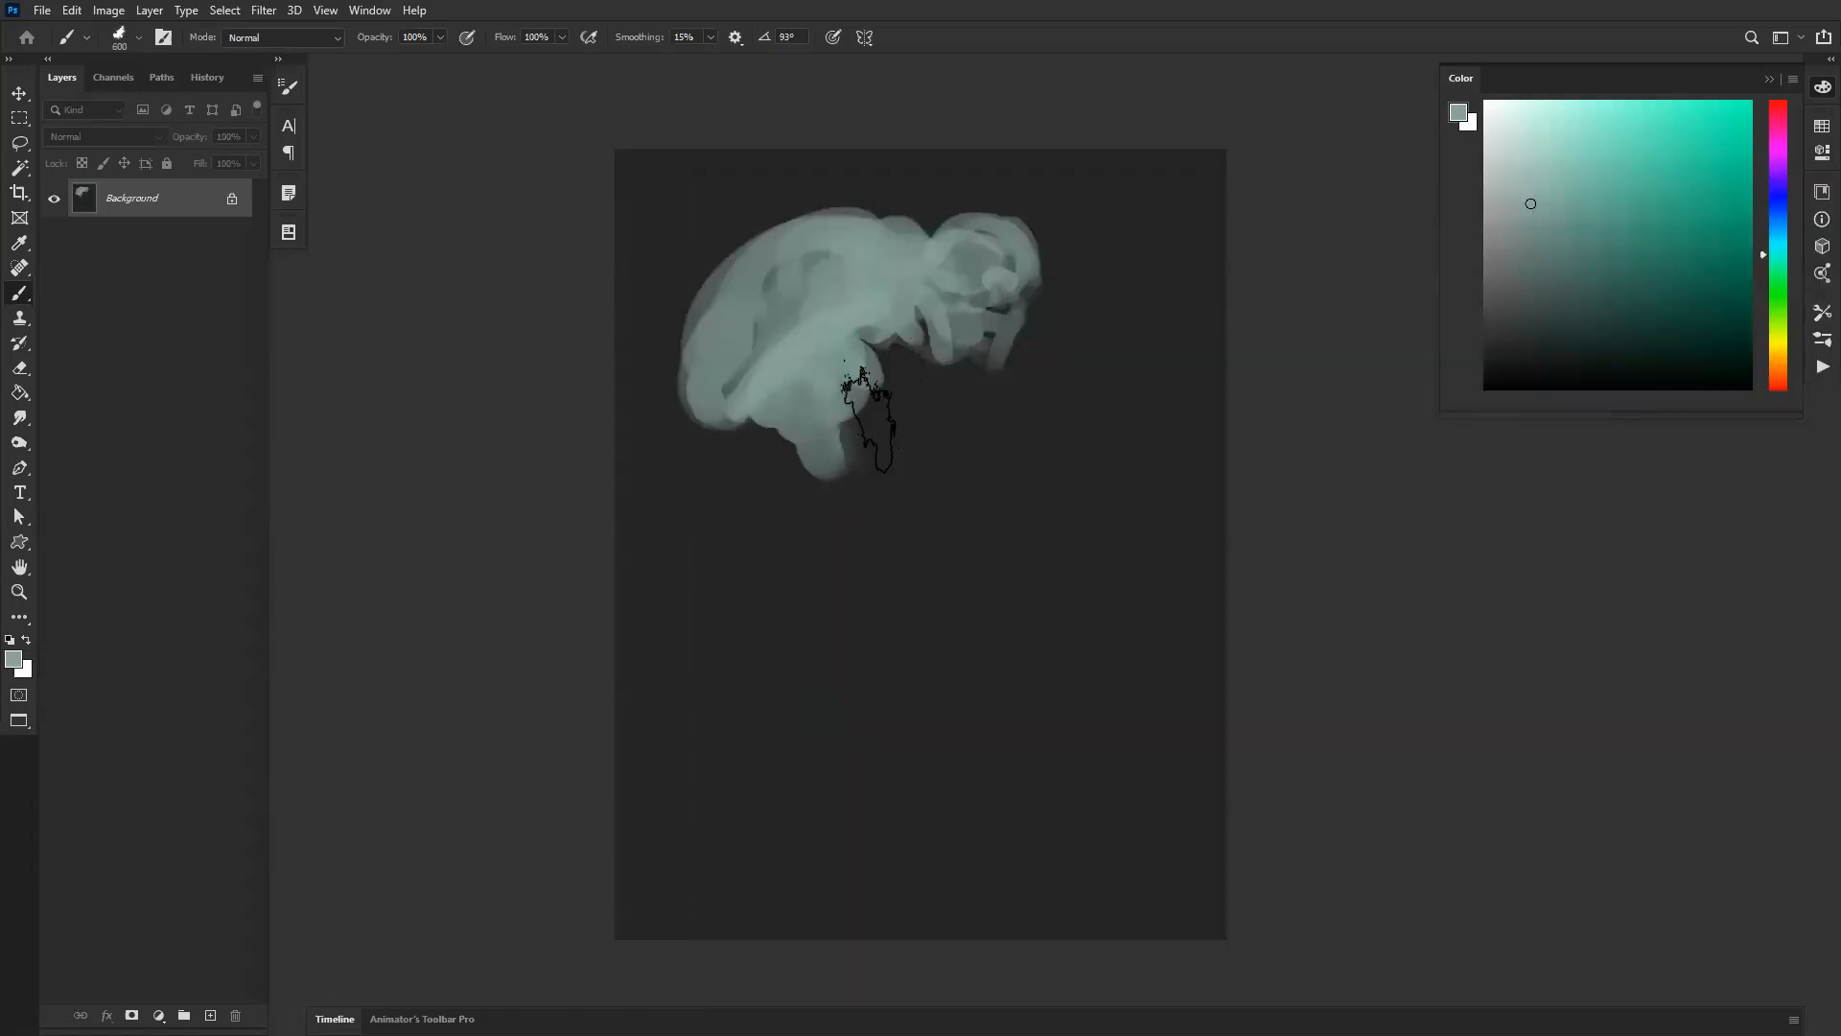
left_click(839, 362, "alt")
mouse_move(876, 483)
left_mouse_down()
mouse_move(897, 462)
mouse_move(787, 504)
mouse_move(888, 491)
left_mouse_up()
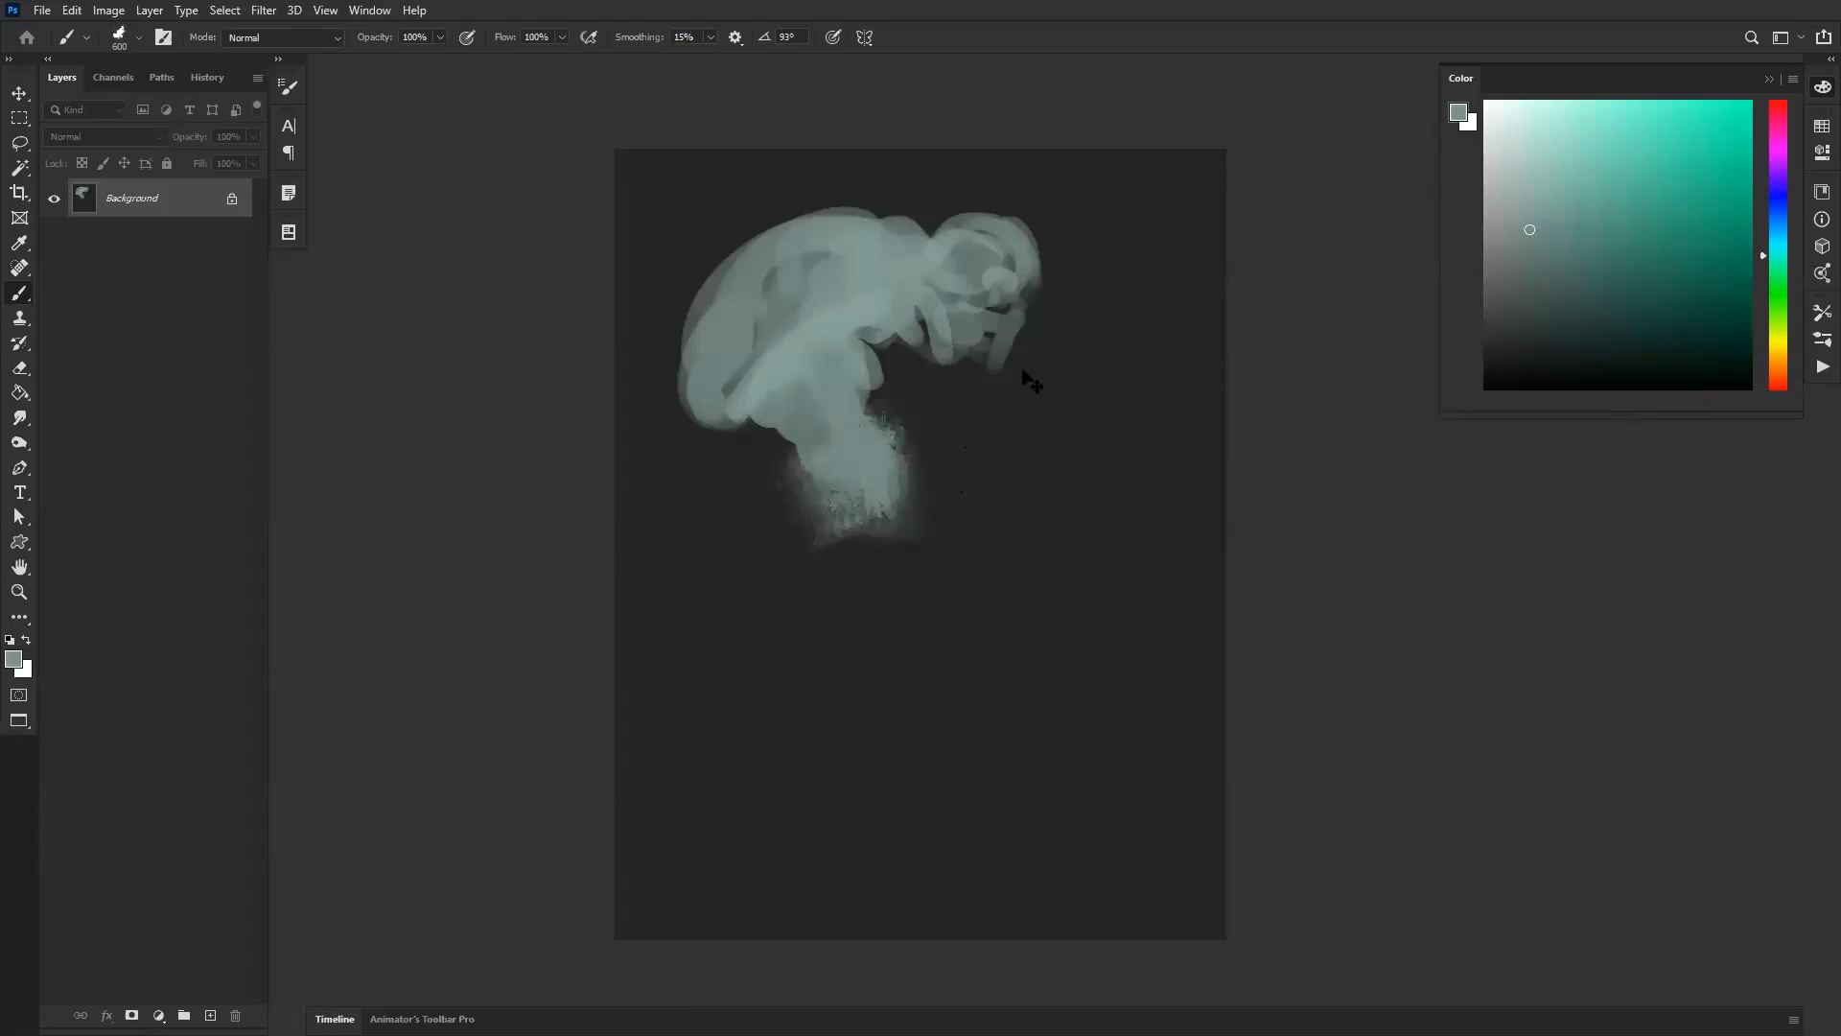
left_click_drag(869, 351, 907, 349)
key("bracketleft")
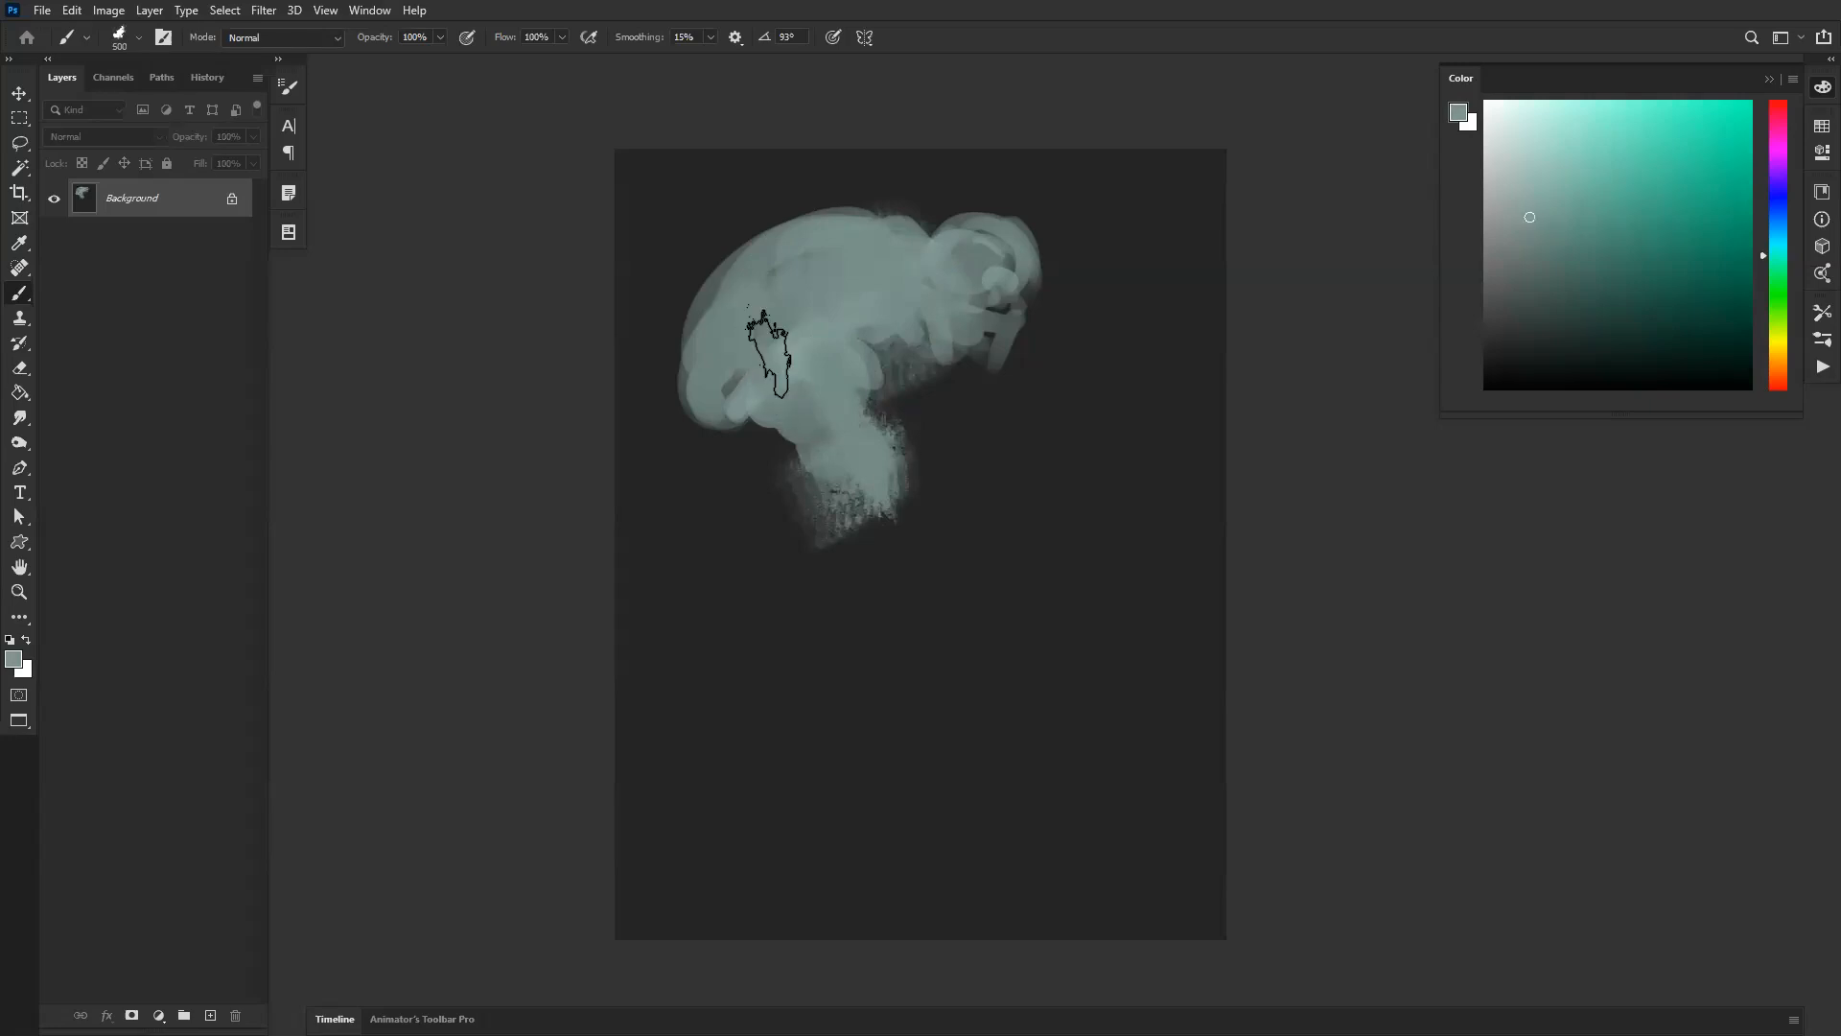
mouse_move(935, 276)
left_mouse_down()
mouse_move(996, 240)
mouse_move(1041, 300)
left_mouse_up()
Step: Flip the canvas and brush a soft, faint textured form hanging down below the figure's face
key("ctrl+shift+h")
key("bracketleft")
key("bracketleft")
key("bracketleft")
key("bracketleft")
mouse_move(832, 257)
left_mouse_down()
mouse_move(816, 265)
mouse_move(867, 300)
left_mouse_up()
key("ctrl+z")
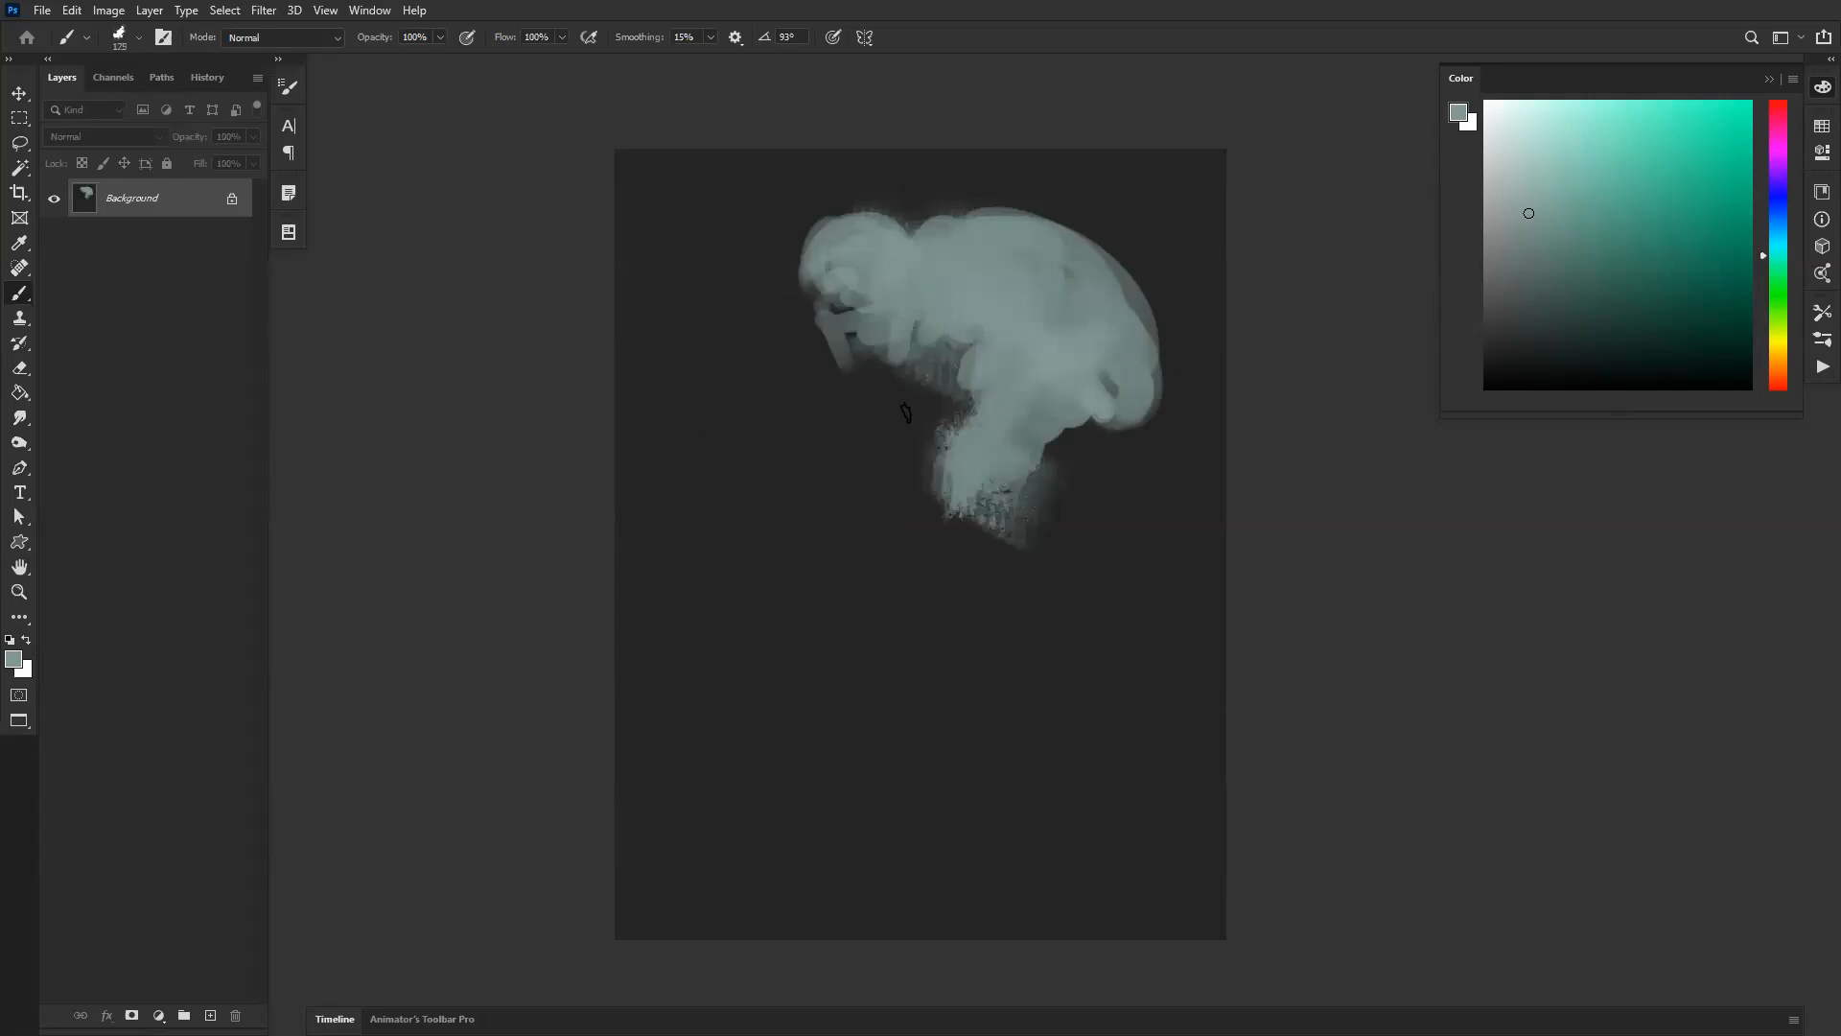
key("bracketright")
key("bracketright")
key("bracketright")
left_click_drag(834, 335, 849, 484)
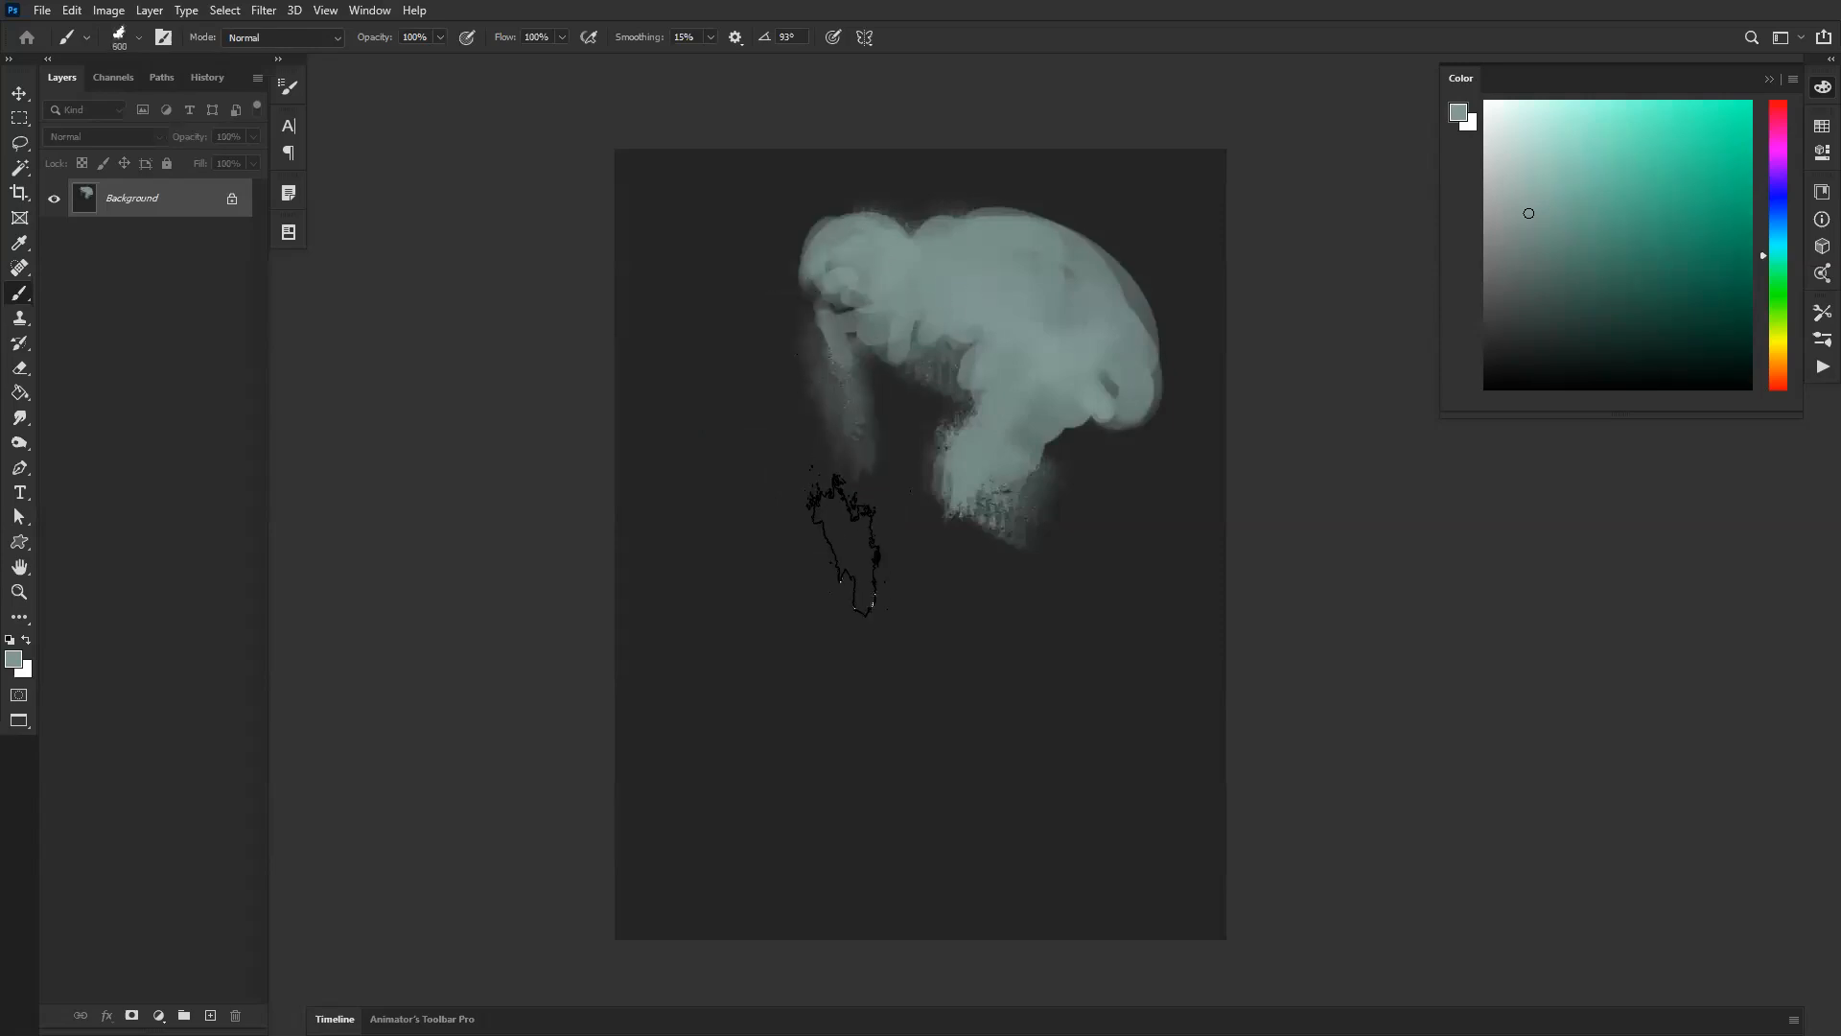
Step: Flip the canvas and build up the neck, chest and face masses with textured teal strokes
key("F2")
left_click_drag(929, 347, 879, 386)
key("bracketleft")
mouse_move(1028, 309)
left_mouse_down()
mouse_move(1043, 338)
mouse_move(1013, 351)
mouse_move(1031, 366)
mouse_move(1011, 378)
mouse_move(996, 347)
mouse_move(944, 374)
mouse_move(978, 271)
mouse_move(820, 254)
left_mouse_up()
key("bracketright")
Step: Flip the canvas and paint thin strands hanging beneath the face with a smaller textured brush
key("ctrl+shift+h")
key("bracketleft")
key("bracketleft")
mouse_move(853, 223)
left_mouse_down()
mouse_move(827, 231)
mouse_move(823, 332)
mouse_move(800, 357)
mouse_move(863, 389)
left_mouse_up()
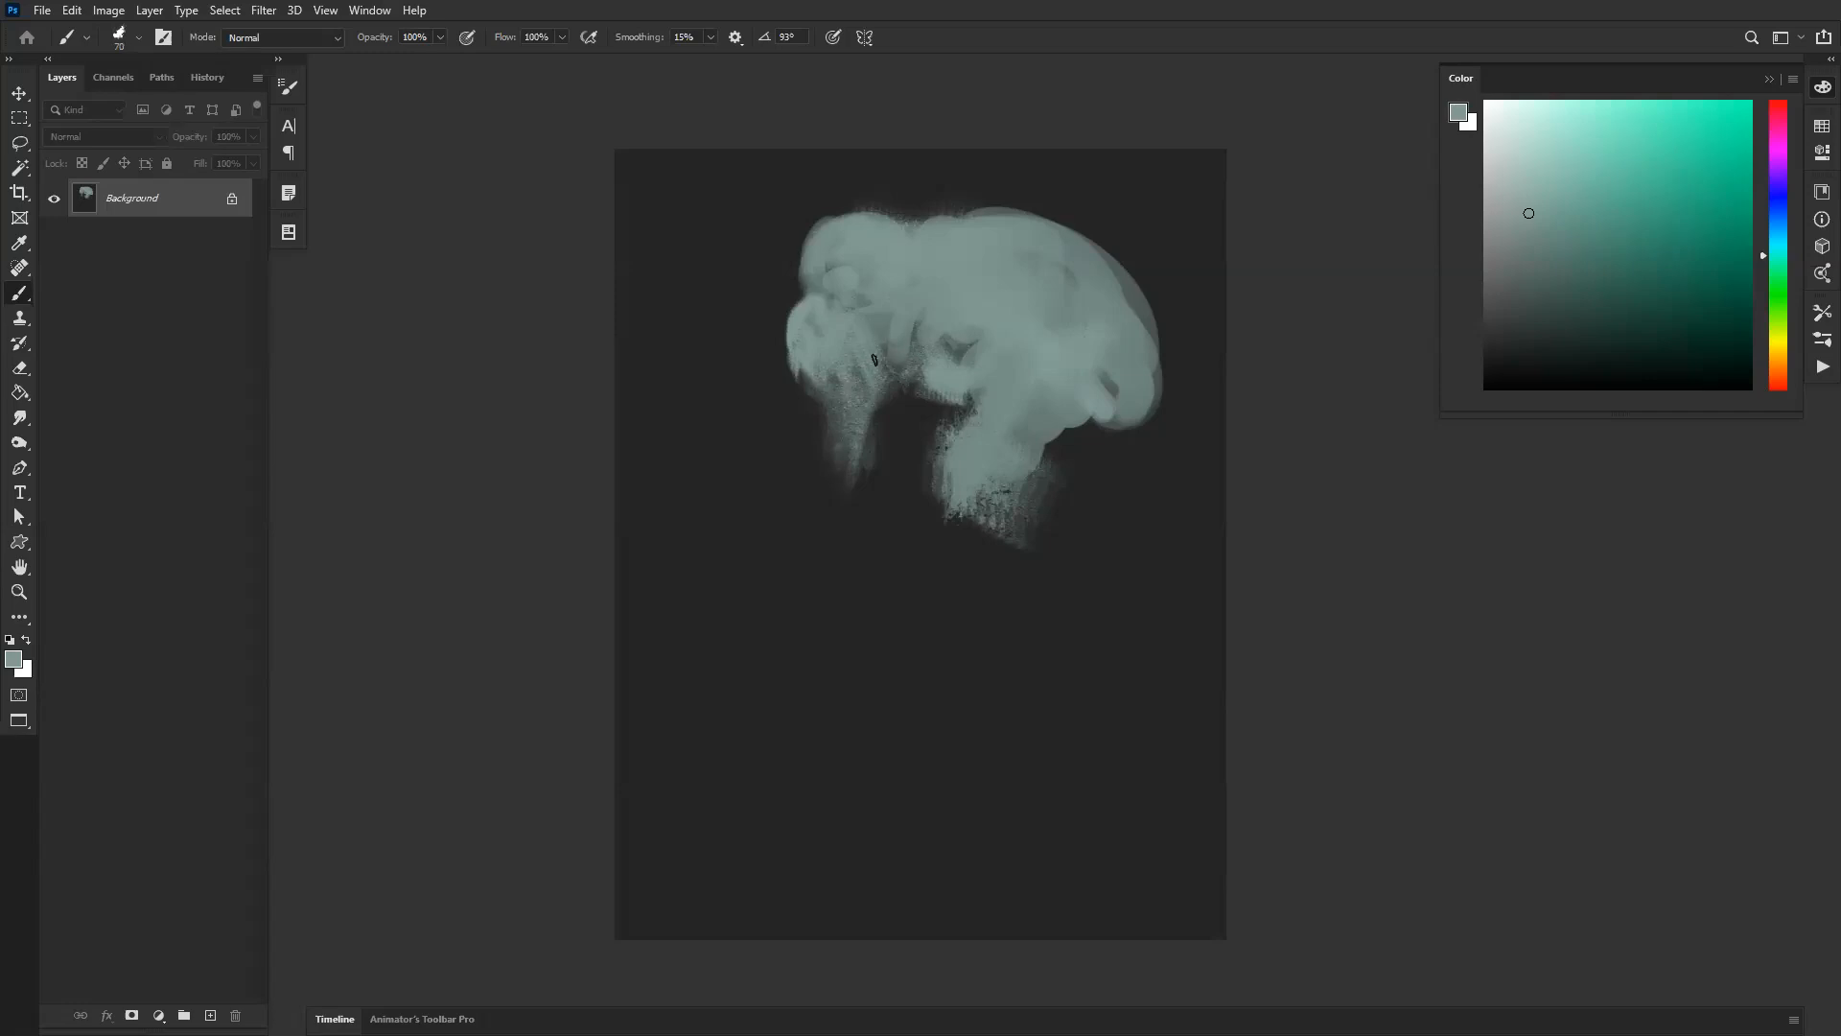
mouse_move(786, 379)
left_mouse_down()
mouse_move(798, 436)
mouse_move(792, 341)
mouse_move(783, 468)
left_mouse_up()
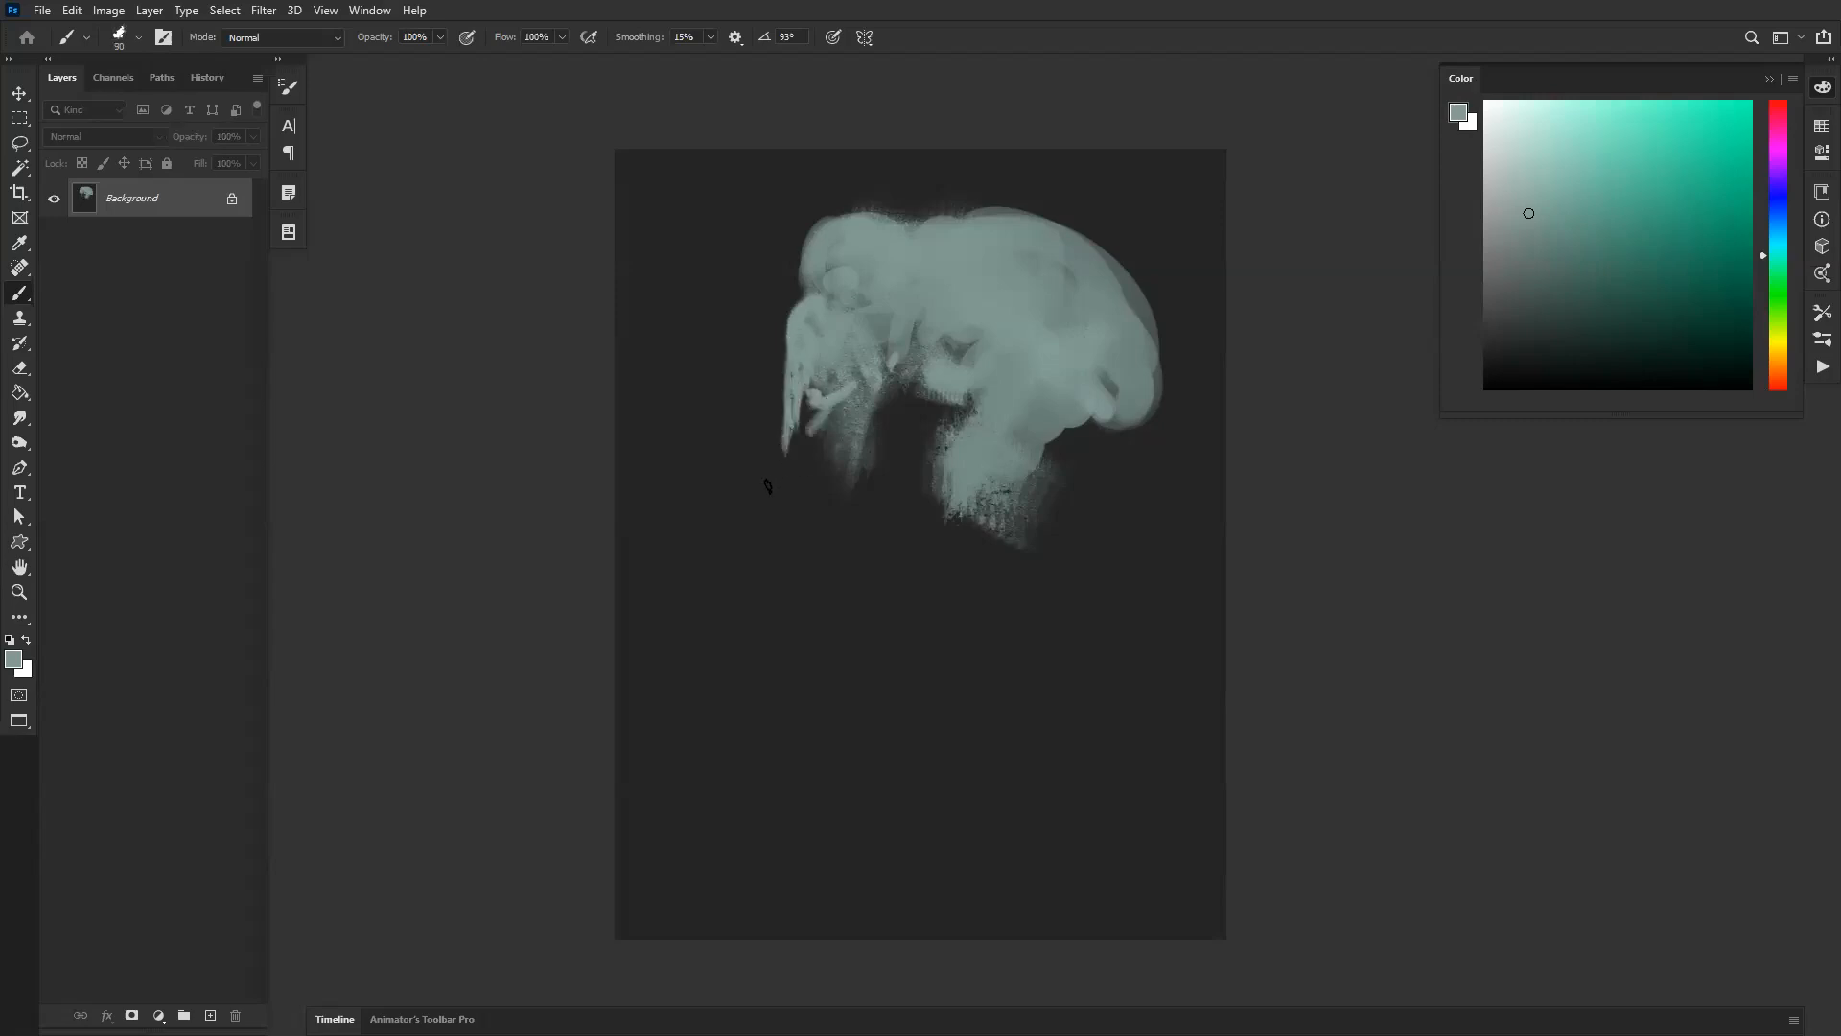
Step: Flip the canvas and sketch a forearm reaching horizontally forward from the elbow, refining it with a much smaller brush
key("ctrl+shift+h")
mouse_move(870, 407)
left_mouse_down()
mouse_move(898, 486)
mouse_move(833, 510)
mouse_move(1059, 483)
left_mouse_up()
key("bracketright")
key("bracketleft")
key("bracketleft")
key("bracketleft")
key("bracketleft")
key("bracketleft")
key("bracketleft")
key("bracketleft")
key("bracketleft")
key("bracketleft")
key("bracketleft")
left_click_drag(887, 516, 1029, 495)
Step: Thicken the horizontal forearm with longer teal strokes running from the elbow to the wrist
key("bracketright")
key("bracketright")
key("bracketright")
key("bracketright")
key("bracketright")
left_click_drag(898, 496, 1049, 485)
left_click_drag(887, 501, 1093, 479)
Step: Paint the hand at the forearm's end and add thin strokes between the face and the hand
mouse_move(1062, 399)
left_mouse_down()
mouse_move(1101, 487)
mouse_move(1133, 499)
left_mouse_up()
key("bracketright")
left_click_drag(1037, 420, 1079, 482)
left_click_drag(957, 411, 978, 468)
Step: Enlarge the textured brush and paint the chest area and the lower torso and thigh beneath the forearm
key("bracketright")
key("bracketright")
key("bracketright")
key("bracketright")
key("bracketright")
key("bracketright")
left_click_drag(920, 413, 913, 470)
key("bracketleft")
mouse_move(759, 457)
left_mouse_down()
mouse_move(718, 419)
mouse_move(688, 424)
mouse_move(768, 518)
mouse_move(779, 479)
mouse_move(721, 529)
mouse_move(773, 529)
mouse_move(830, 567)
mouse_move(912, 518)
mouse_move(857, 561)
mouse_move(964, 542)
mouse_move(937, 527)
mouse_move(987, 551)
mouse_move(858, 527)
mouse_move(866, 636)
mouse_move(757, 528)
mouse_move(783, 585)
mouse_move(884, 566)
mouse_move(888, 606)
mouse_move(987, 564)
mouse_move(1035, 604)
mouse_move(953, 537)
mouse_move(1023, 559)
left_mouse_up()
Step: Sample the dark background colour and carve a dark crease at the elbow with a smaller brush
key("d")
left_click(1046, 531, "alt")
key("bracketleft")
key("bracketleft")
mouse_move(872, 532)
left_mouse_down()
mouse_move(979, 523)
mouse_move(1024, 542)
mouse_move(843, 518)
mouse_move(869, 526)
mouse_move(921, 491)
mouse_move(910, 468)
mouse_move(908, 494)
left_mouse_up()
Step: Paint dark separating lines up from the upper arm to the neck, redoing the neck stroke with a smaller brush
mouse_move(868, 407)
left_mouse_down()
mouse_move(893, 353)
mouse_move(879, 403)
left_mouse_up()
left_click_drag(884, 388, 918, 309)
key("ctrl+z")
key("bracketleft")
left_click_drag(876, 389, 902, 280)
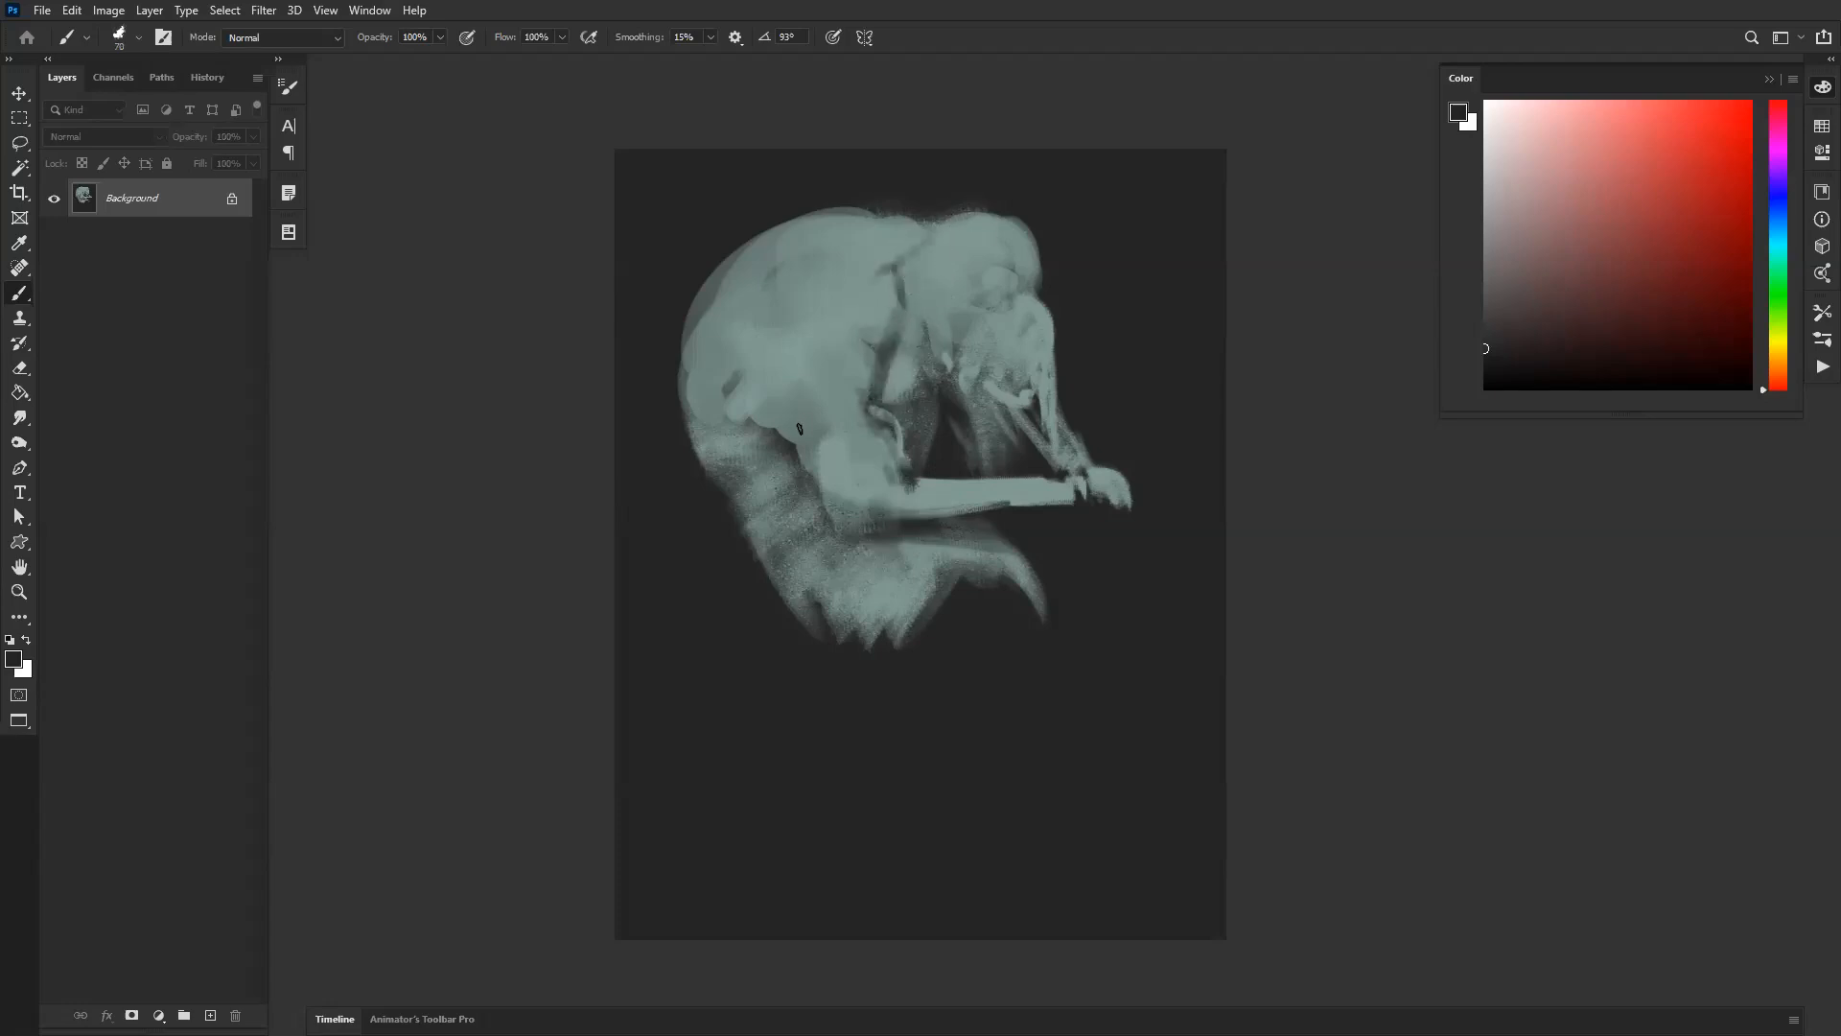
Step: Paint dark fold lines across the figure's waist and lower back, and mirror the canvas
mouse_move(784, 436)
left_mouse_down()
mouse_move(712, 414)
mouse_move(766, 432)
left_mouse_up()
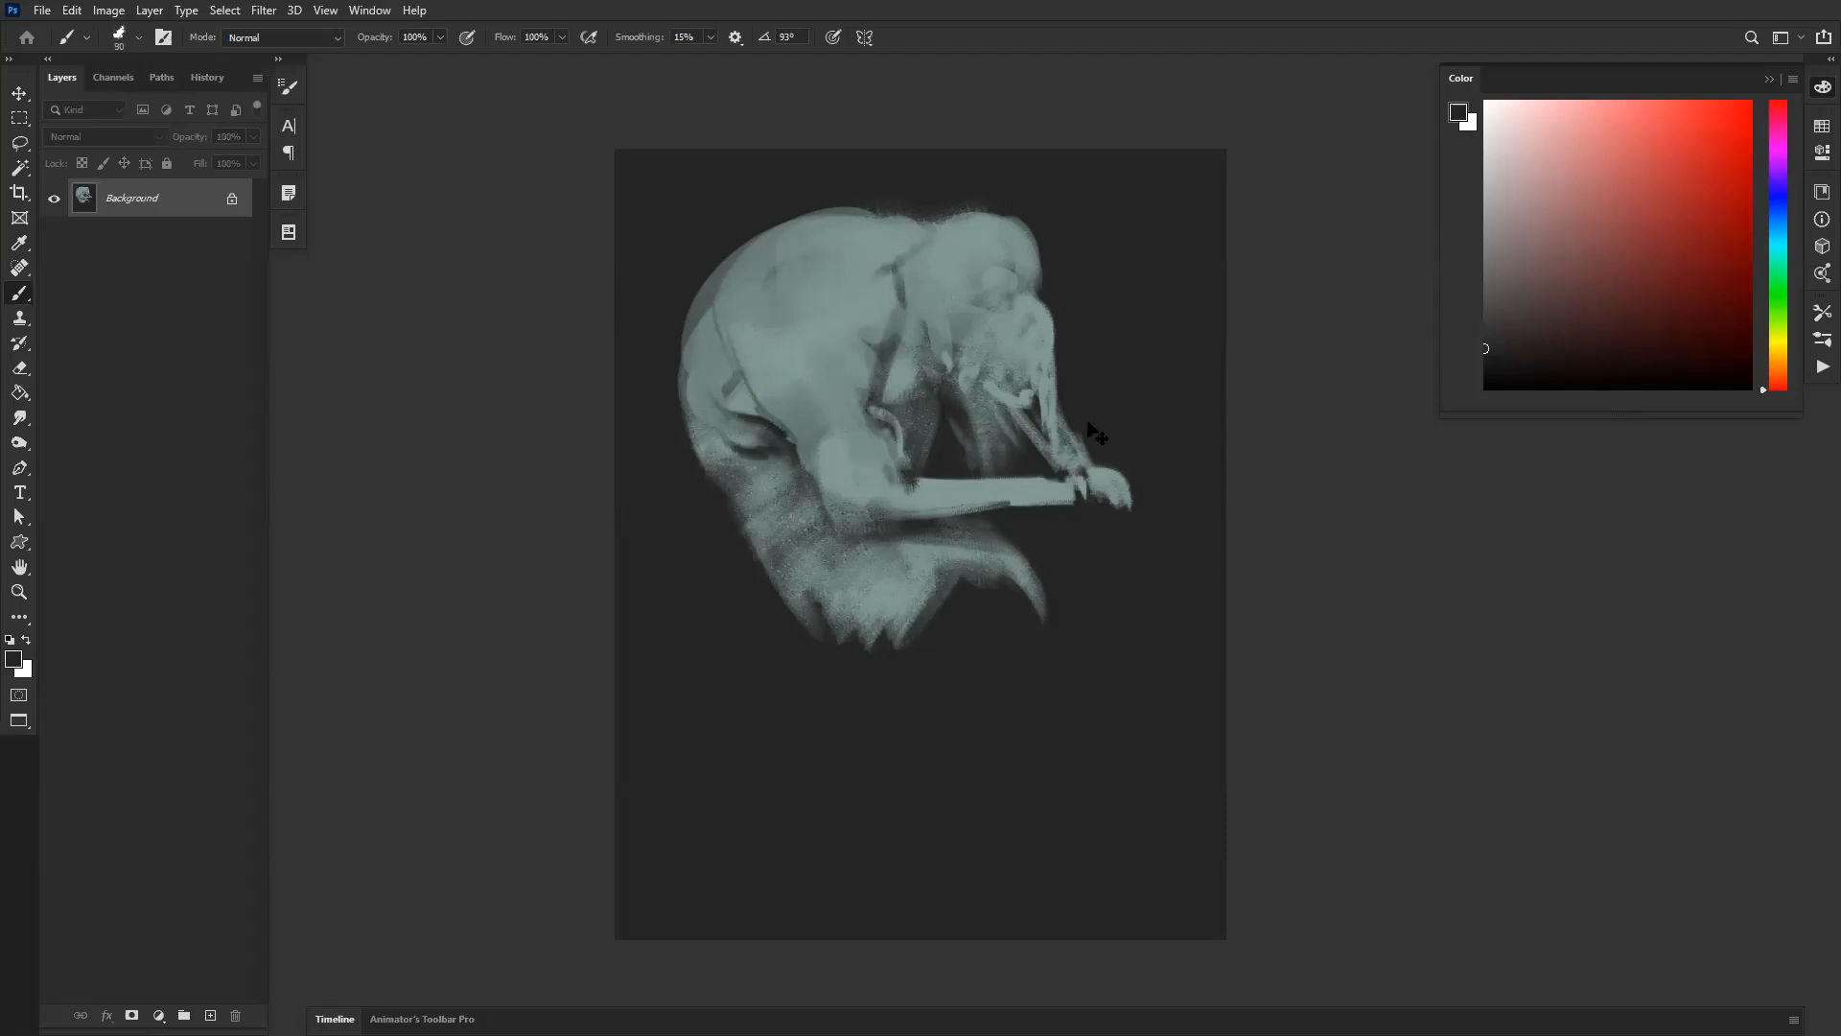
key("ctrl+shift+h")
Step: Enlarge the brush to 500 px and paint over the facial details with a sampled muted teal
key("bracketright")
key("bracketright")
key("bracketright")
key("bracketright")
key("bracketright")
key("bracketright")
key("bracketright")
key("bracketright")
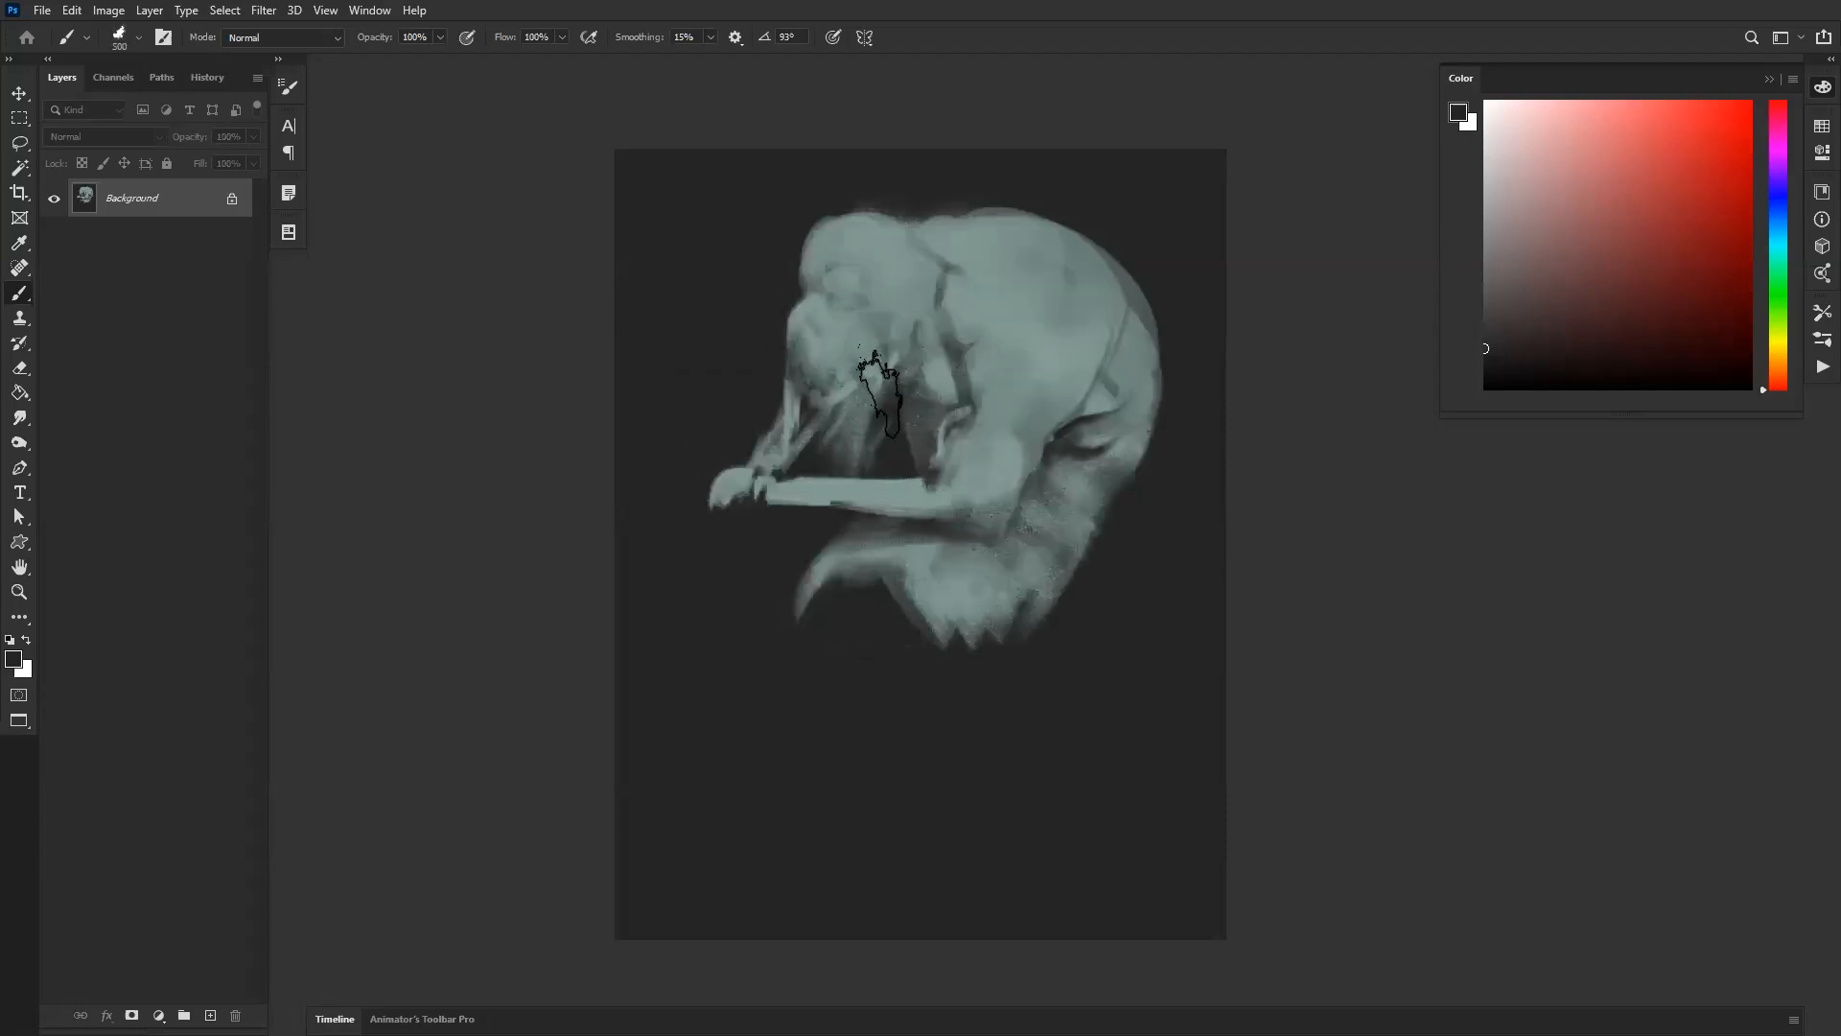
left_click(825, 351, "alt")
key("bracketleft")
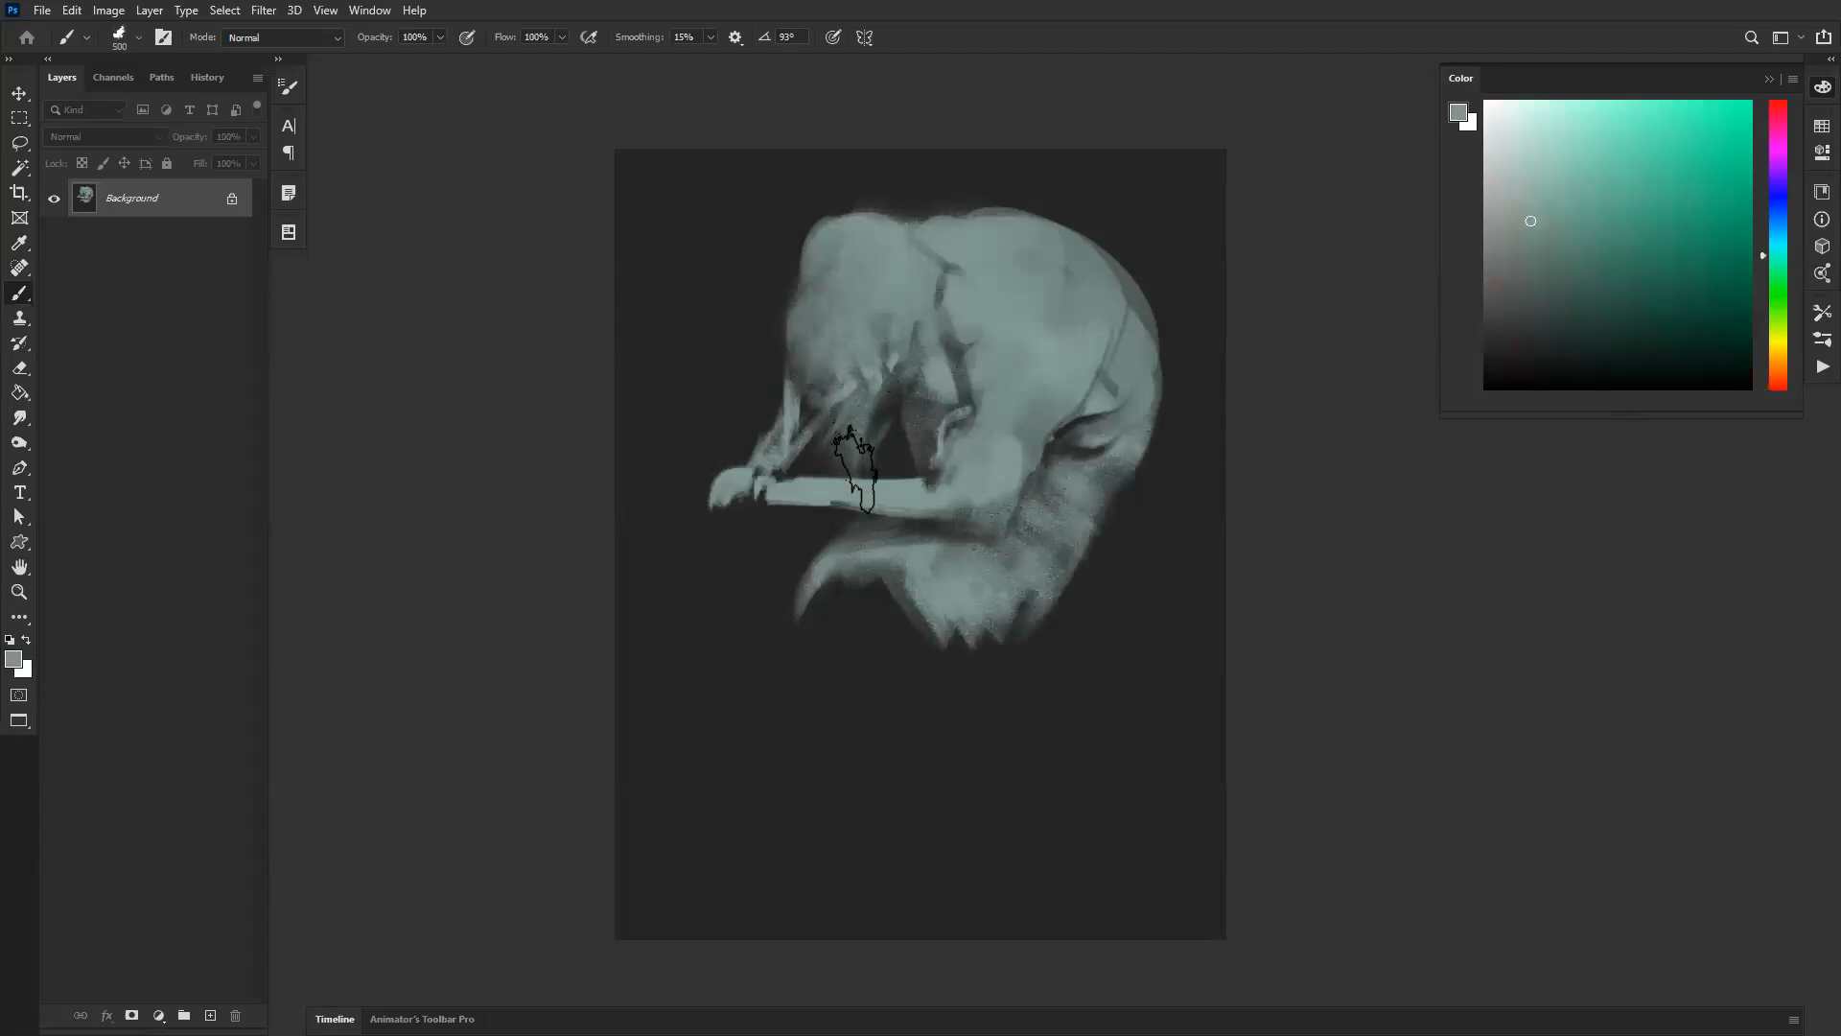
Step: Mirror the canvas back and paint a lighter teal along the forearm and elbow with a smaller brush
key("ctrl+shift+h")
key("bracketleft")
key("bracketleft")
key("bracketleft")
key("bracketleft")
left_click_drag(862, 505, 976, 484)
left_click_drag(1531, 221, 1542, 134)
mouse_move(892, 502)
left_mouse_down()
mouse_move(999, 493)
mouse_move(947, 467)
left_mouse_up()
key("bracketleft")
left_click_drag(831, 453, 996, 492)
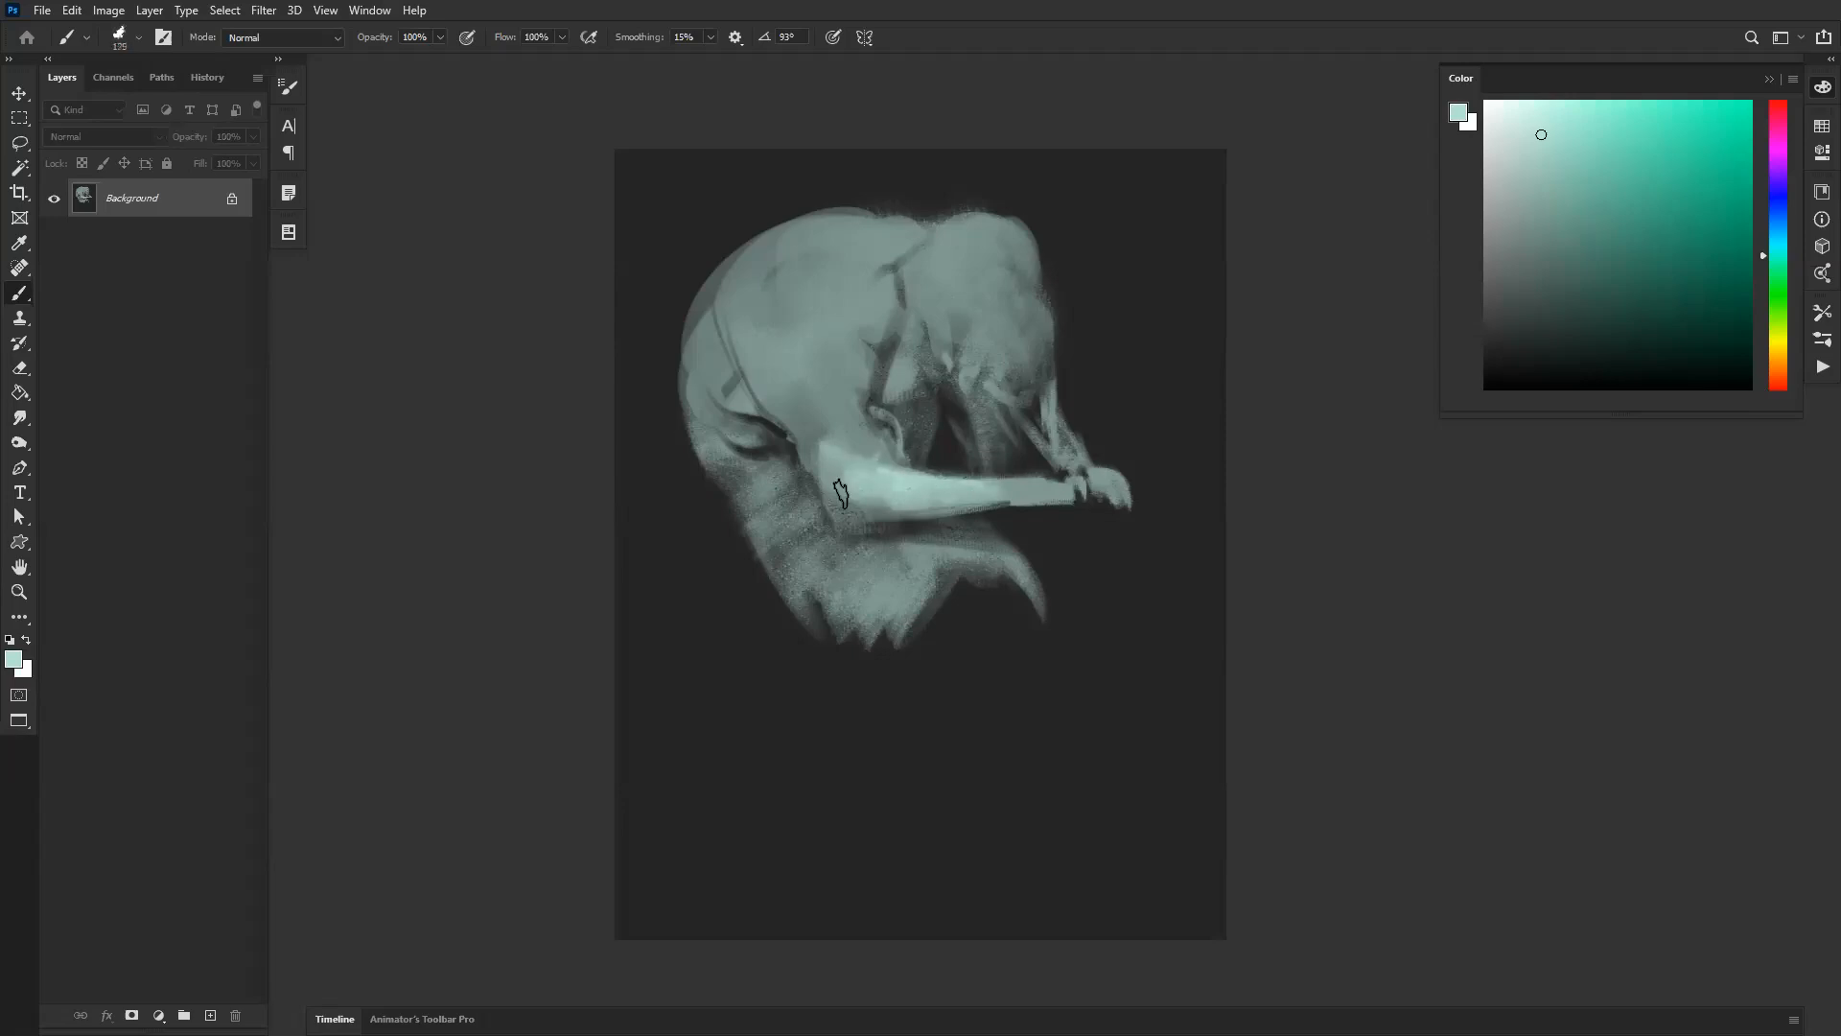
Step: Enlarge the brush to 400 px and brighten the upper arm, comparing the stroke by undoing and redoing it
key("bracketright")
key("bracketright")
key("bracketright")
key("bracketright")
key("bracketright")
key("bracketright")
key("bracketright")
key("bracketright")
key("bracketright")
key("bracketright")
mouse_move(828, 417)
left_mouse_down()
mouse_move(795, 356)
mouse_move(833, 394)
mouse_move(794, 380)
mouse_move(845, 362)
mouse_move(838, 395)
left_mouse_up()
key("ctrl+z")
key("ctrl+shift+z")
key("ctrl+z")
key("ctrl+shift+z")
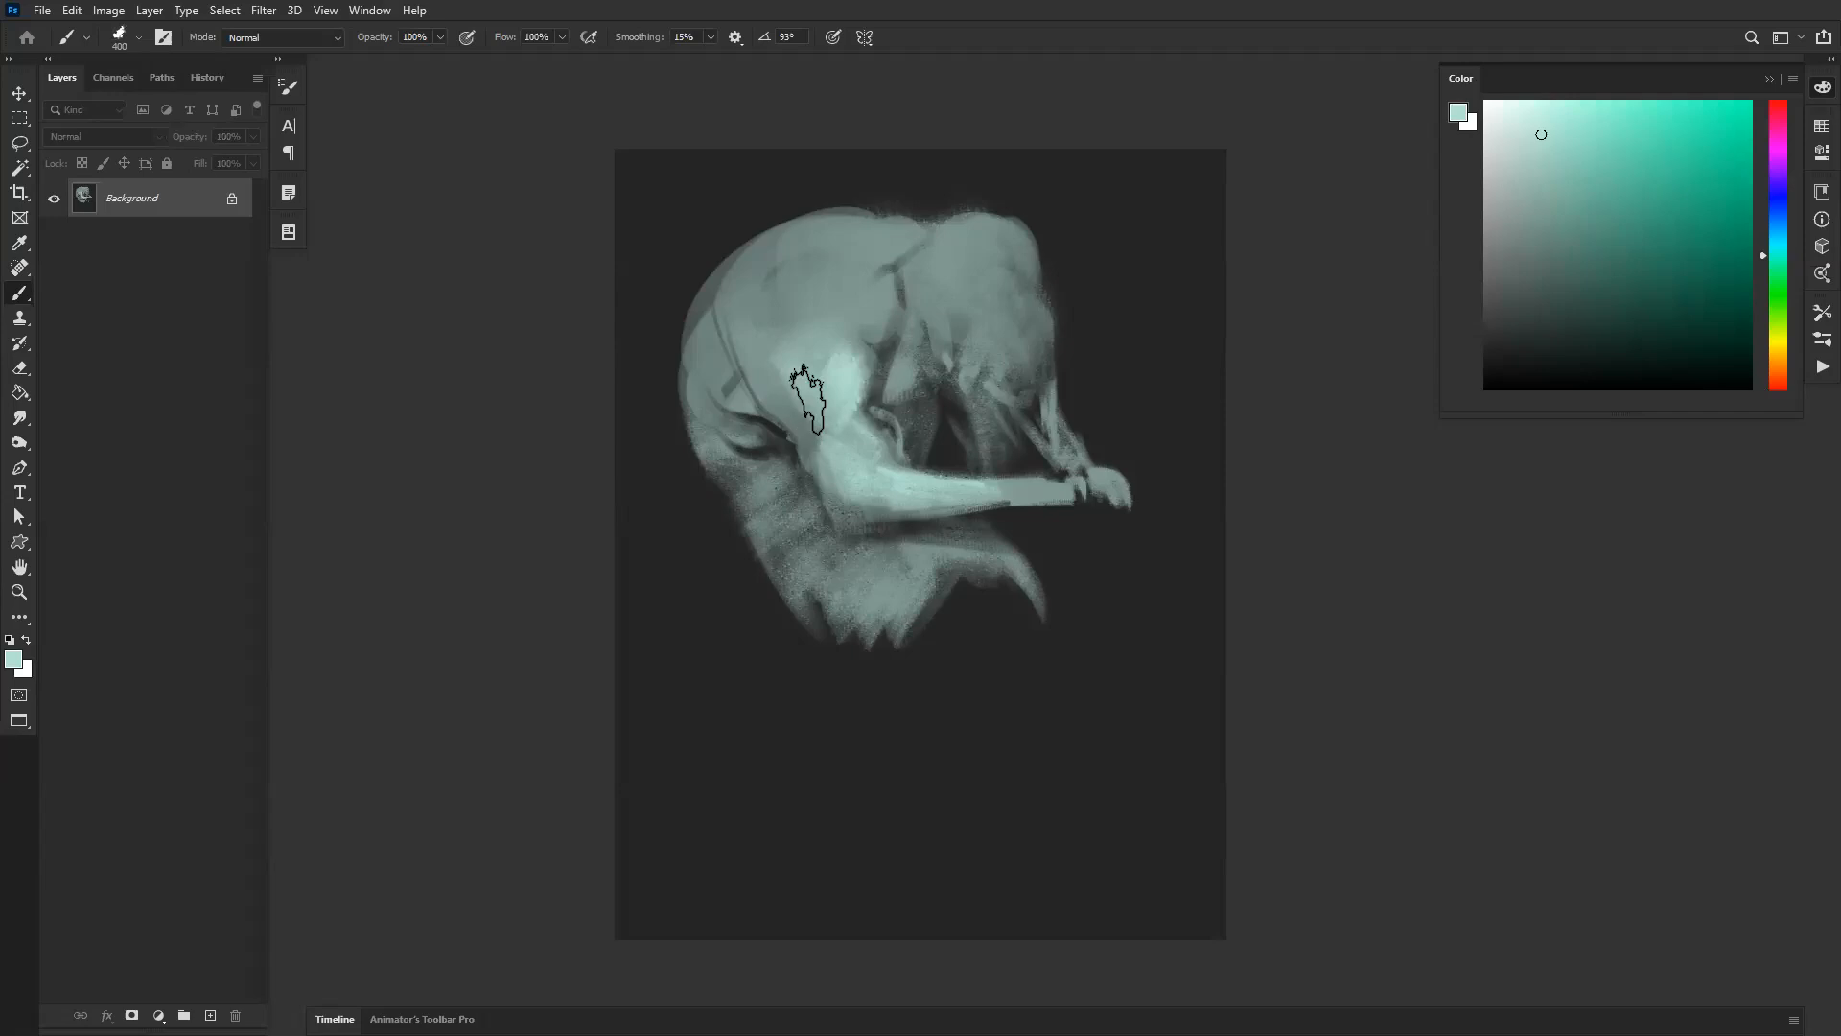
Step: Shrink the brush and add pale teal strokes at the inner elbow and along the back of the arm
key("bracketleft")
key("bracketleft")
key("bracketleft")
key("bracketleft")
key("bracketleft")
key("bracketleft")
key("bracketleft")
key("bracketleft")
key("bracketleft")
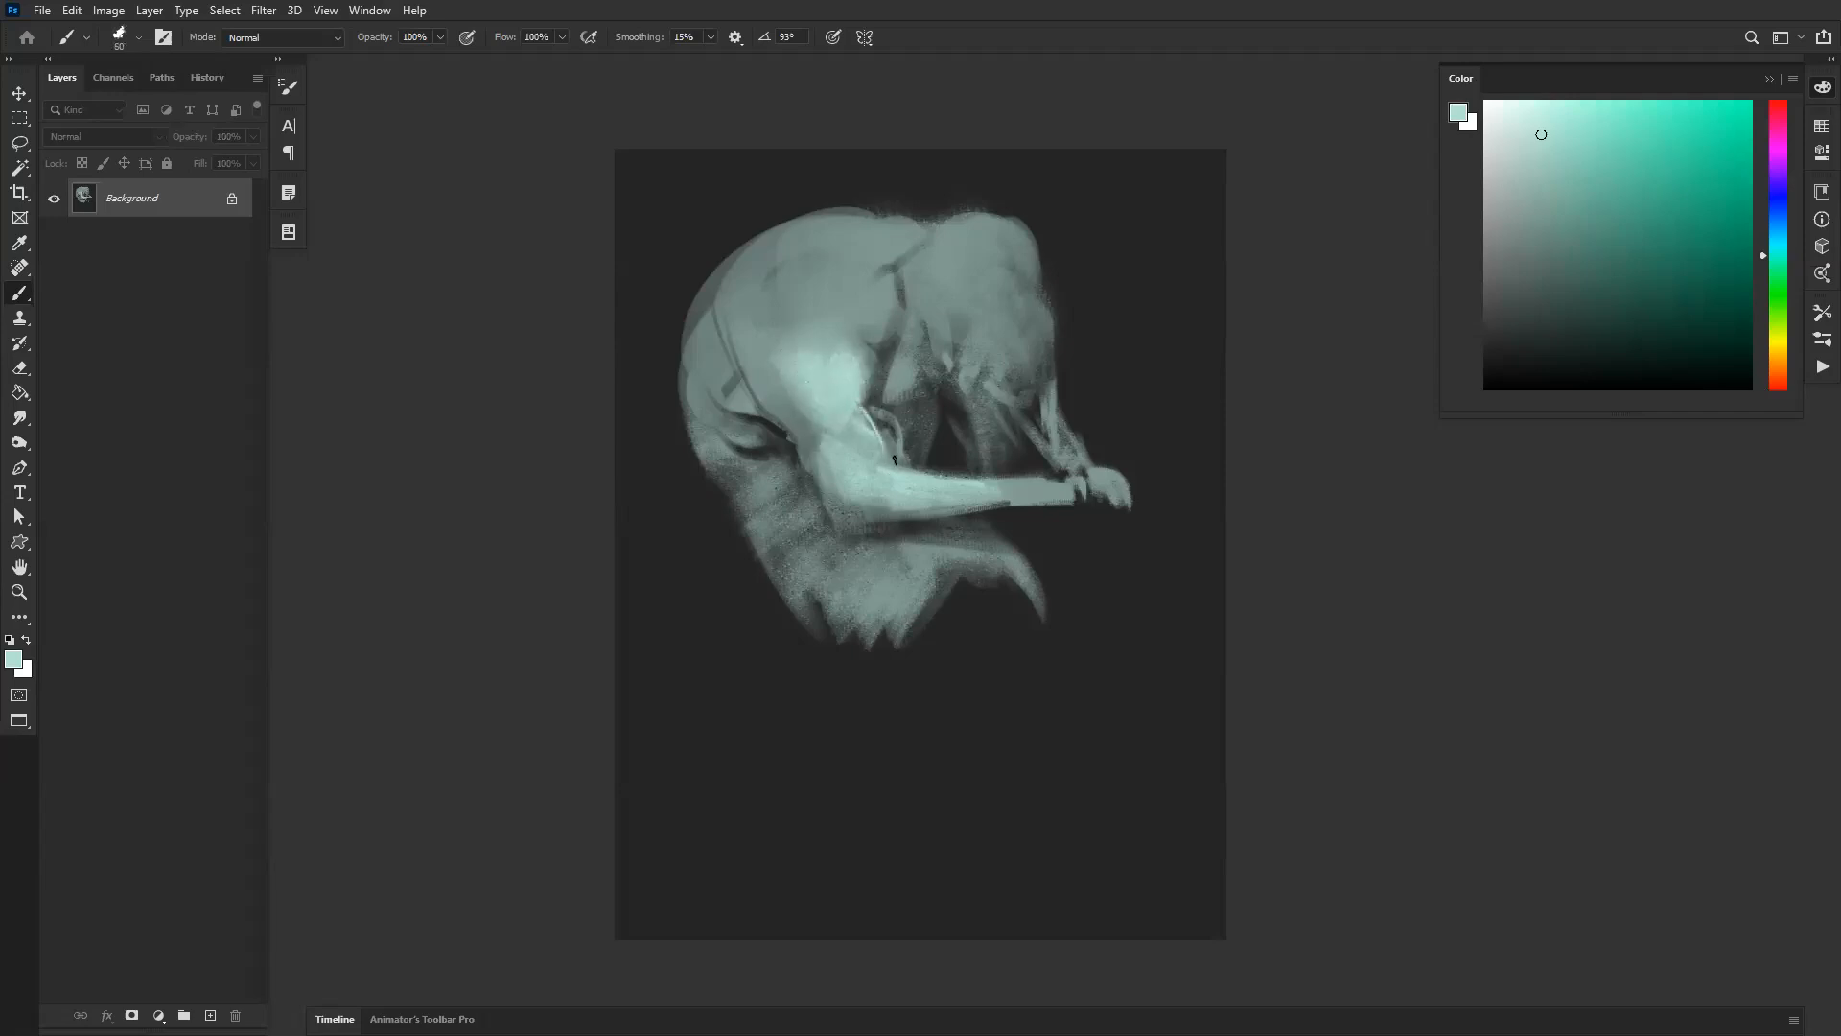
key("bracketright")
mouse_move(863, 410)
left_mouse_down()
mouse_move(903, 460)
mouse_move(815, 491)
left_mouse_up()
Step: Mirror the canvas, undo the last stroke and repaint pale highlights on the forearm and behind the elbow
key("bracketright")
key("bracketright")
key("F2")
key("bracketleft")
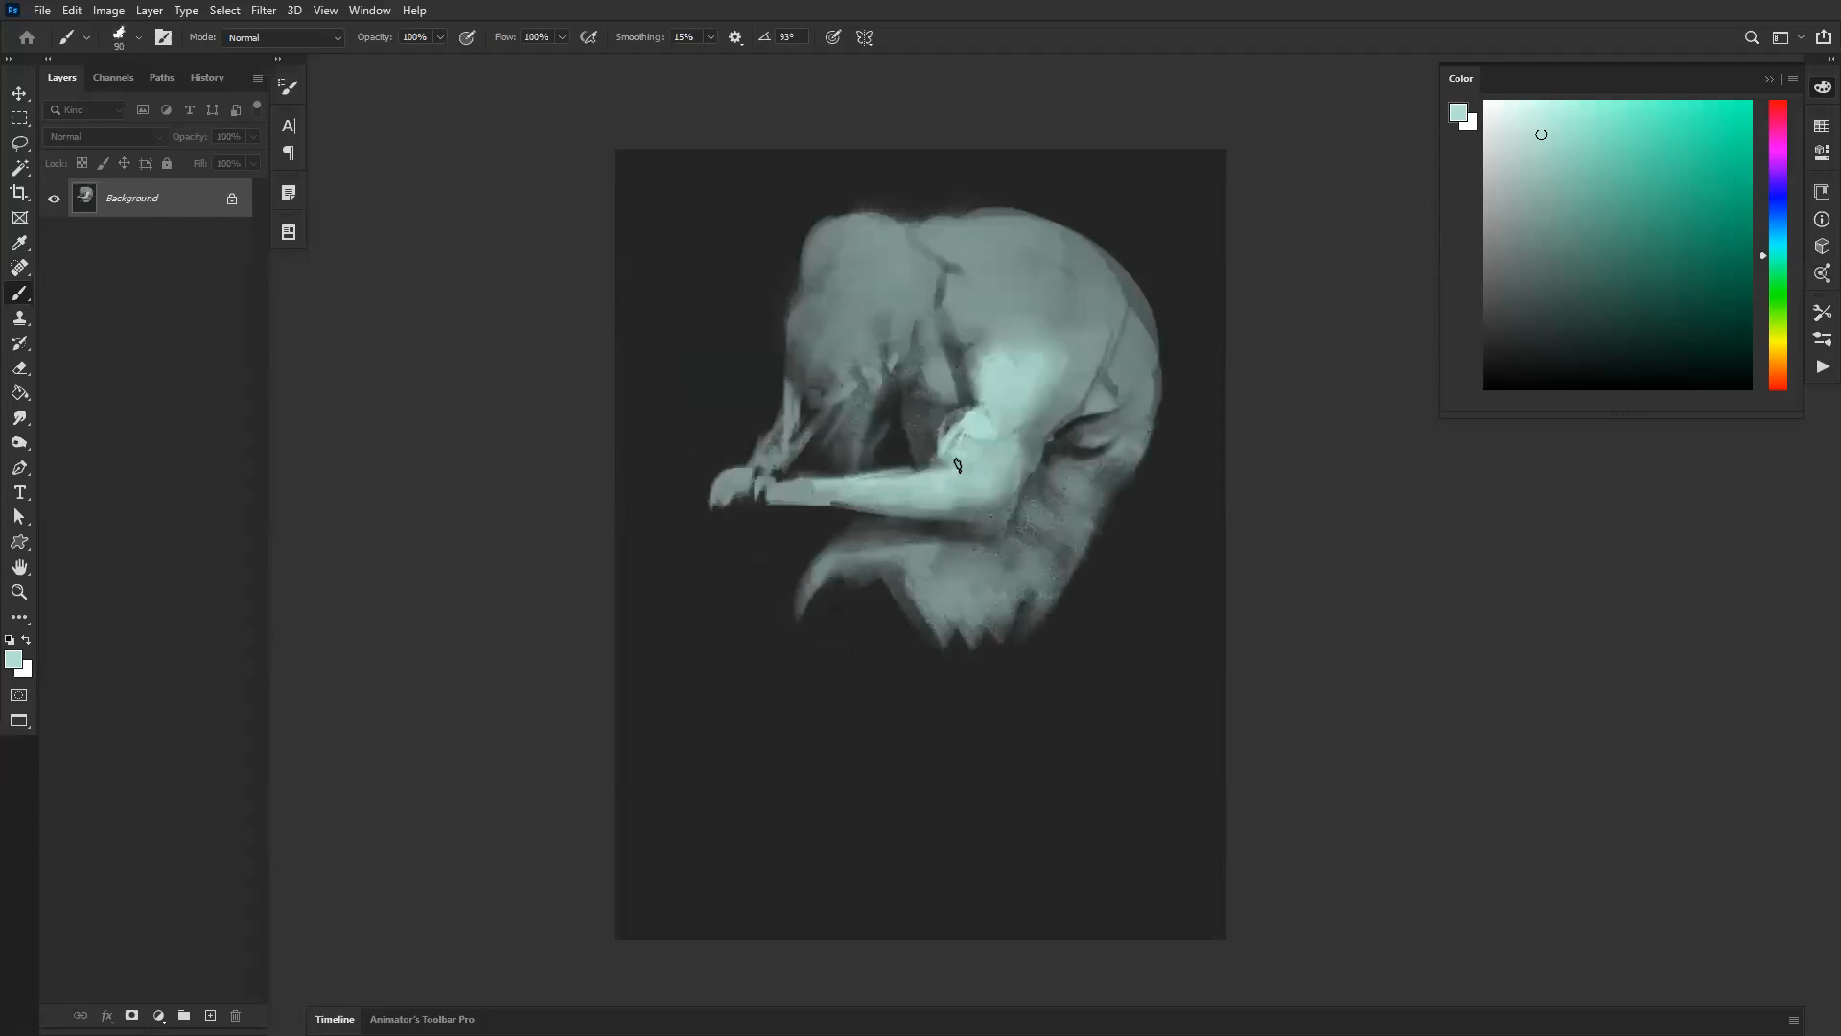
key("ctrl+z")
mouse_move(944, 468)
left_mouse_down()
mouse_move(800, 488)
mouse_move(942, 505)
left_mouse_up()
left_click_drag(1044, 411, 1016, 487)
Step: Pick a light blue and glaze it over the upper arm and shoulder with a much larger brush
left_click(1592, 168)
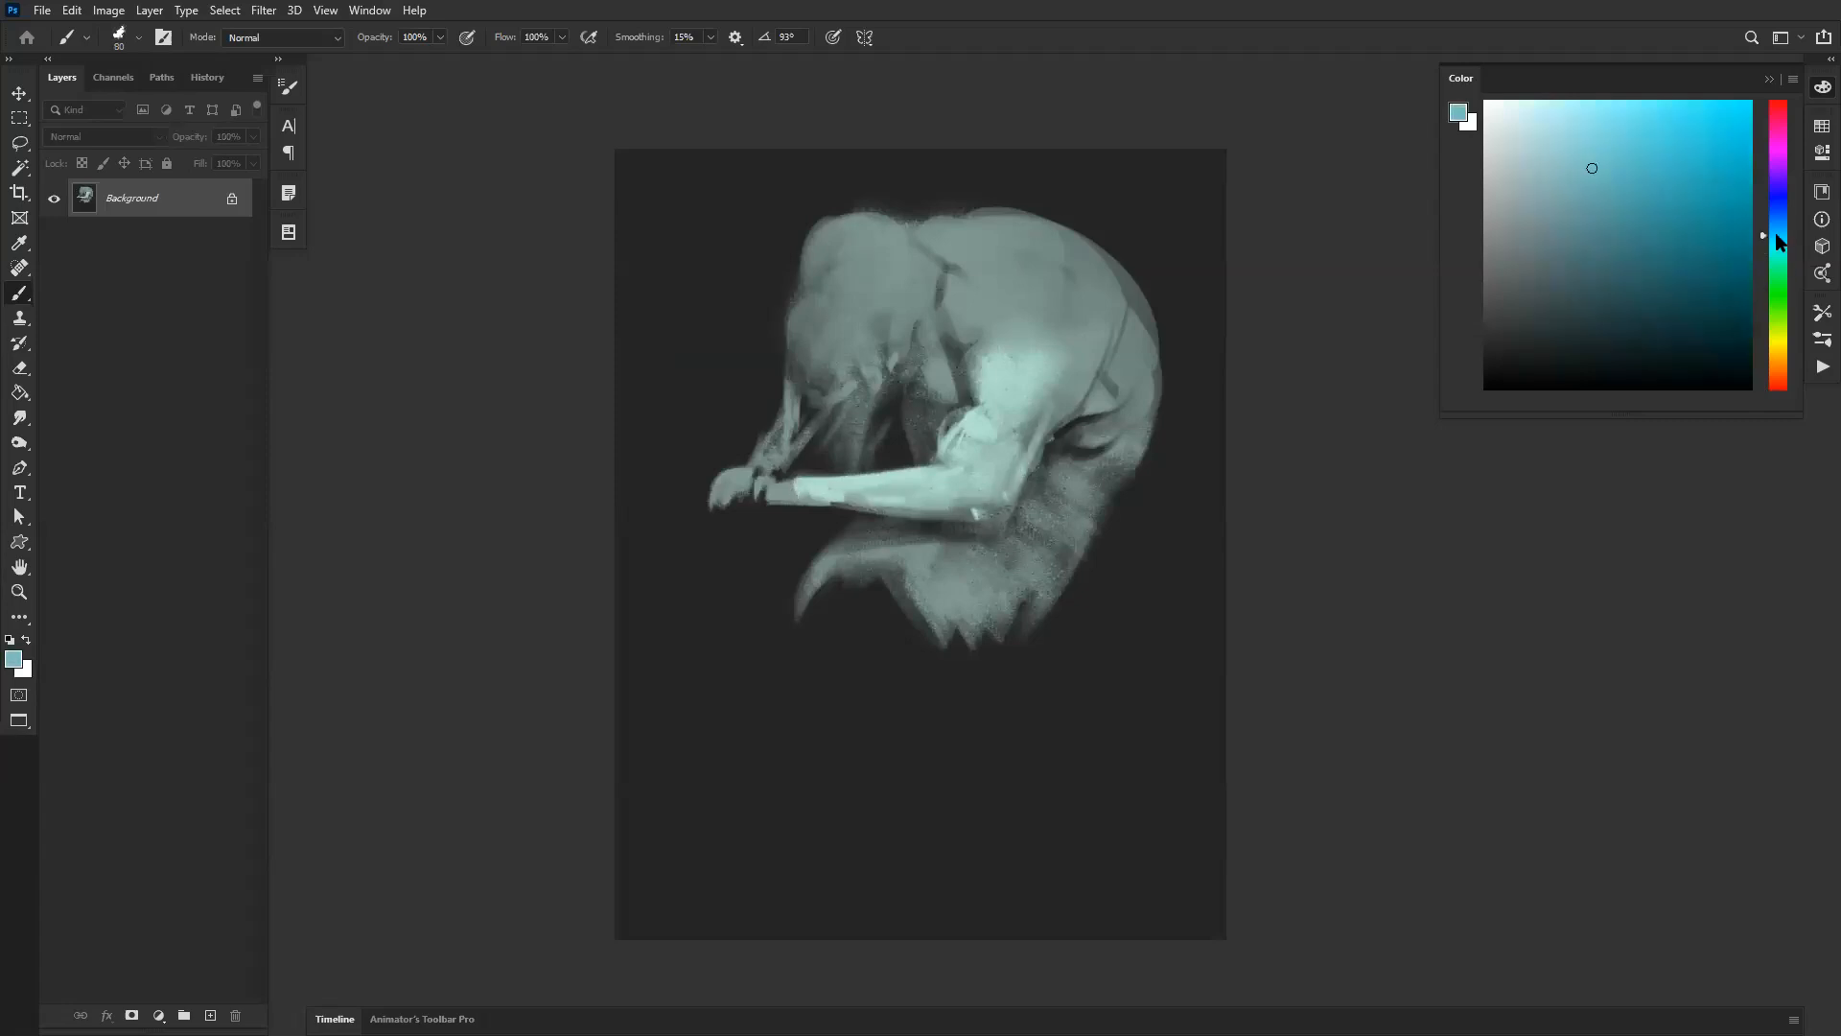
key("bracketright")
key("bracketright")
key("bracketright")
key("bracketright")
key("bracketright")
key("bracketright")
key("bracketright")
key("bracketright")
key("bracketright")
key("bracketright")
key("bracketright")
key("bracketright")
key("bracketright")
key("bracketright")
key("bracketright")
key("bracketright")
mouse_move(989, 375)
left_mouse_down()
mouse_move(1044, 357)
mouse_move(1012, 393)
mouse_move(999, 307)
mouse_move(920, 307)
left_mouse_up()
key("ctrl+shift+h")
key("ctrl+z")
Step: Sample blue-grey tones from the painting and blend them over the shoulder
key("bracketleft")
left_click(904, 291, "alt")
left_click(862, 298, "alt")
left_click_drag(855, 315, 869, 321)
Step: Shrink the brush to about 70 px and paint sampled pale teal on the inner elbow and the forearm's lower edge
key("bracketleft")
key("bracketleft")
key("bracketleft")
key("bracketleft")
key("bracketleft")
key("bracketleft")
key("bracketleft")
key("bracketleft")
key("bracketleft")
key("bracketleft")
key("bracketleft")
key("bracketleft")
key("bracketleft")
key("bracketleft")
key("bracketleft")
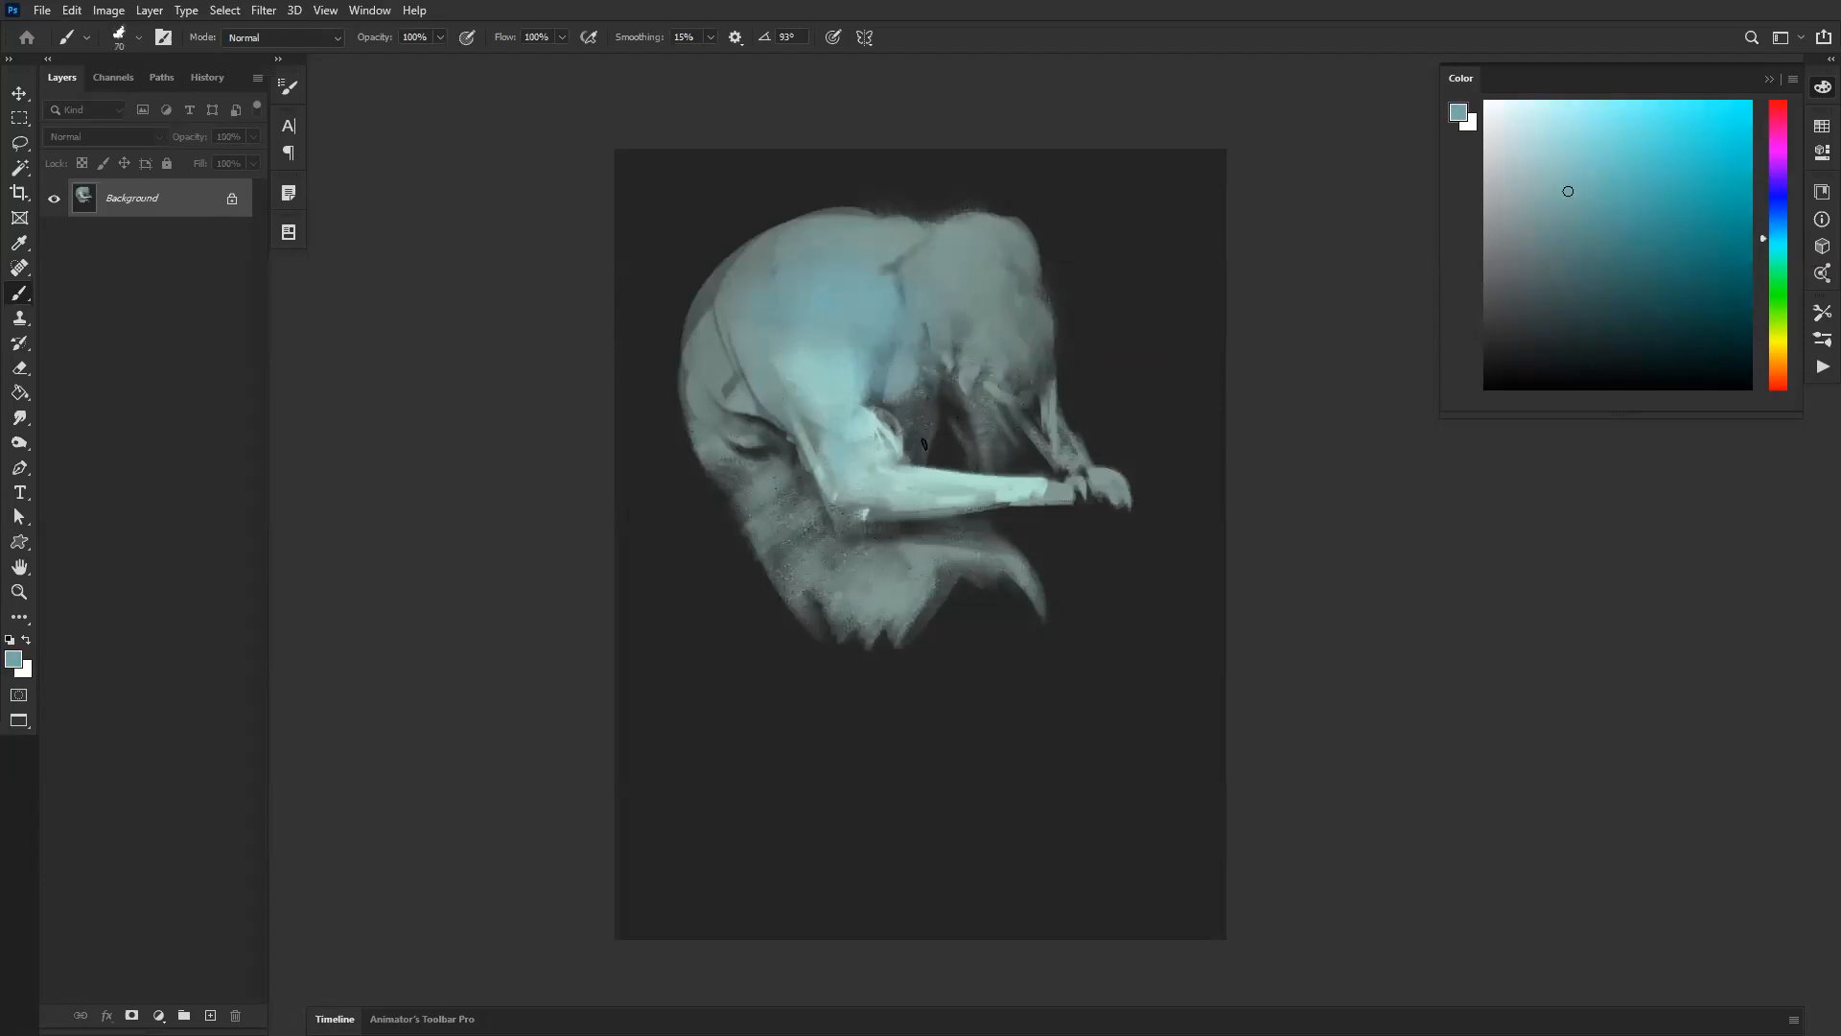
left_click(879, 404, "alt")
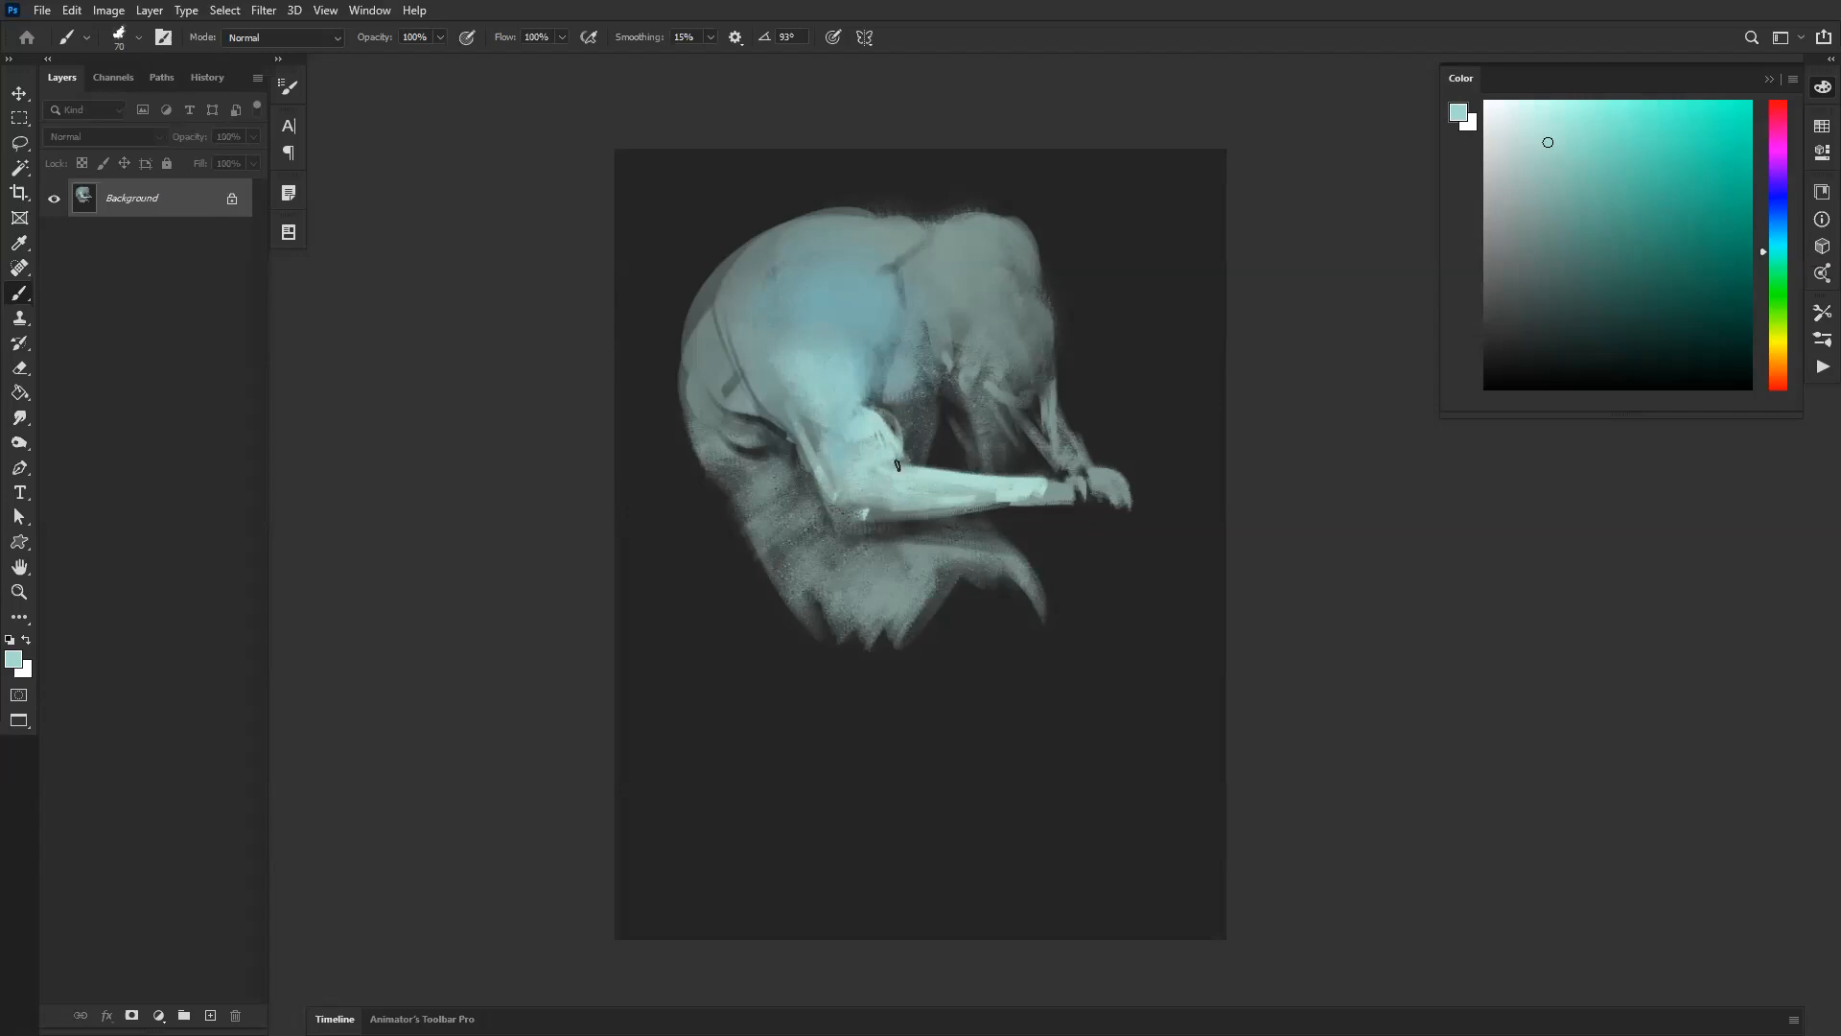
left_click(940, 473, "alt")
left_click_drag(909, 511, 854, 512)
mouse_move(858, 513)
left_mouse_down()
mouse_move(948, 519)
mouse_move(852, 533)
left_mouse_up()
key("bracketright")
mouse_move(852, 532)
left_mouse_down()
mouse_move(1007, 499)
mouse_move(846, 513)
left_mouse_up()
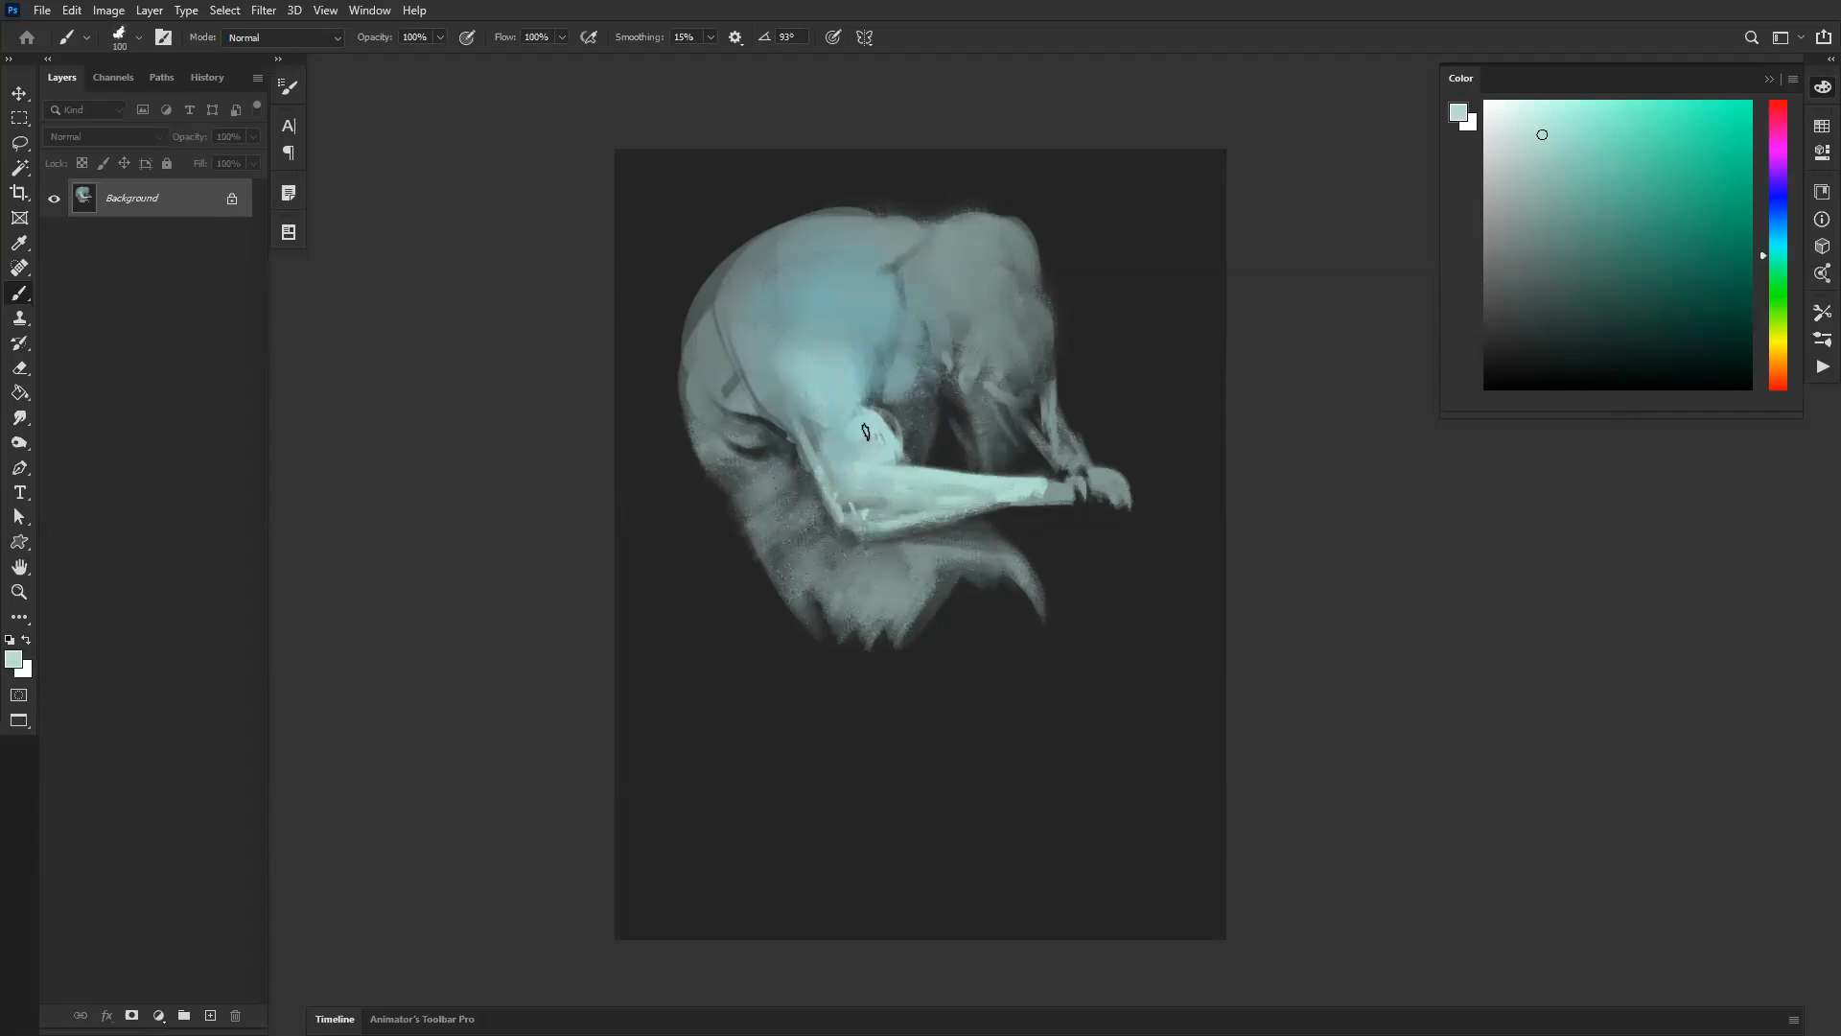
Step: Brighten the area between the shoulder and the head with pale teal, varying the brush size and mirroring the canvas
key("ctrl+shift+h")
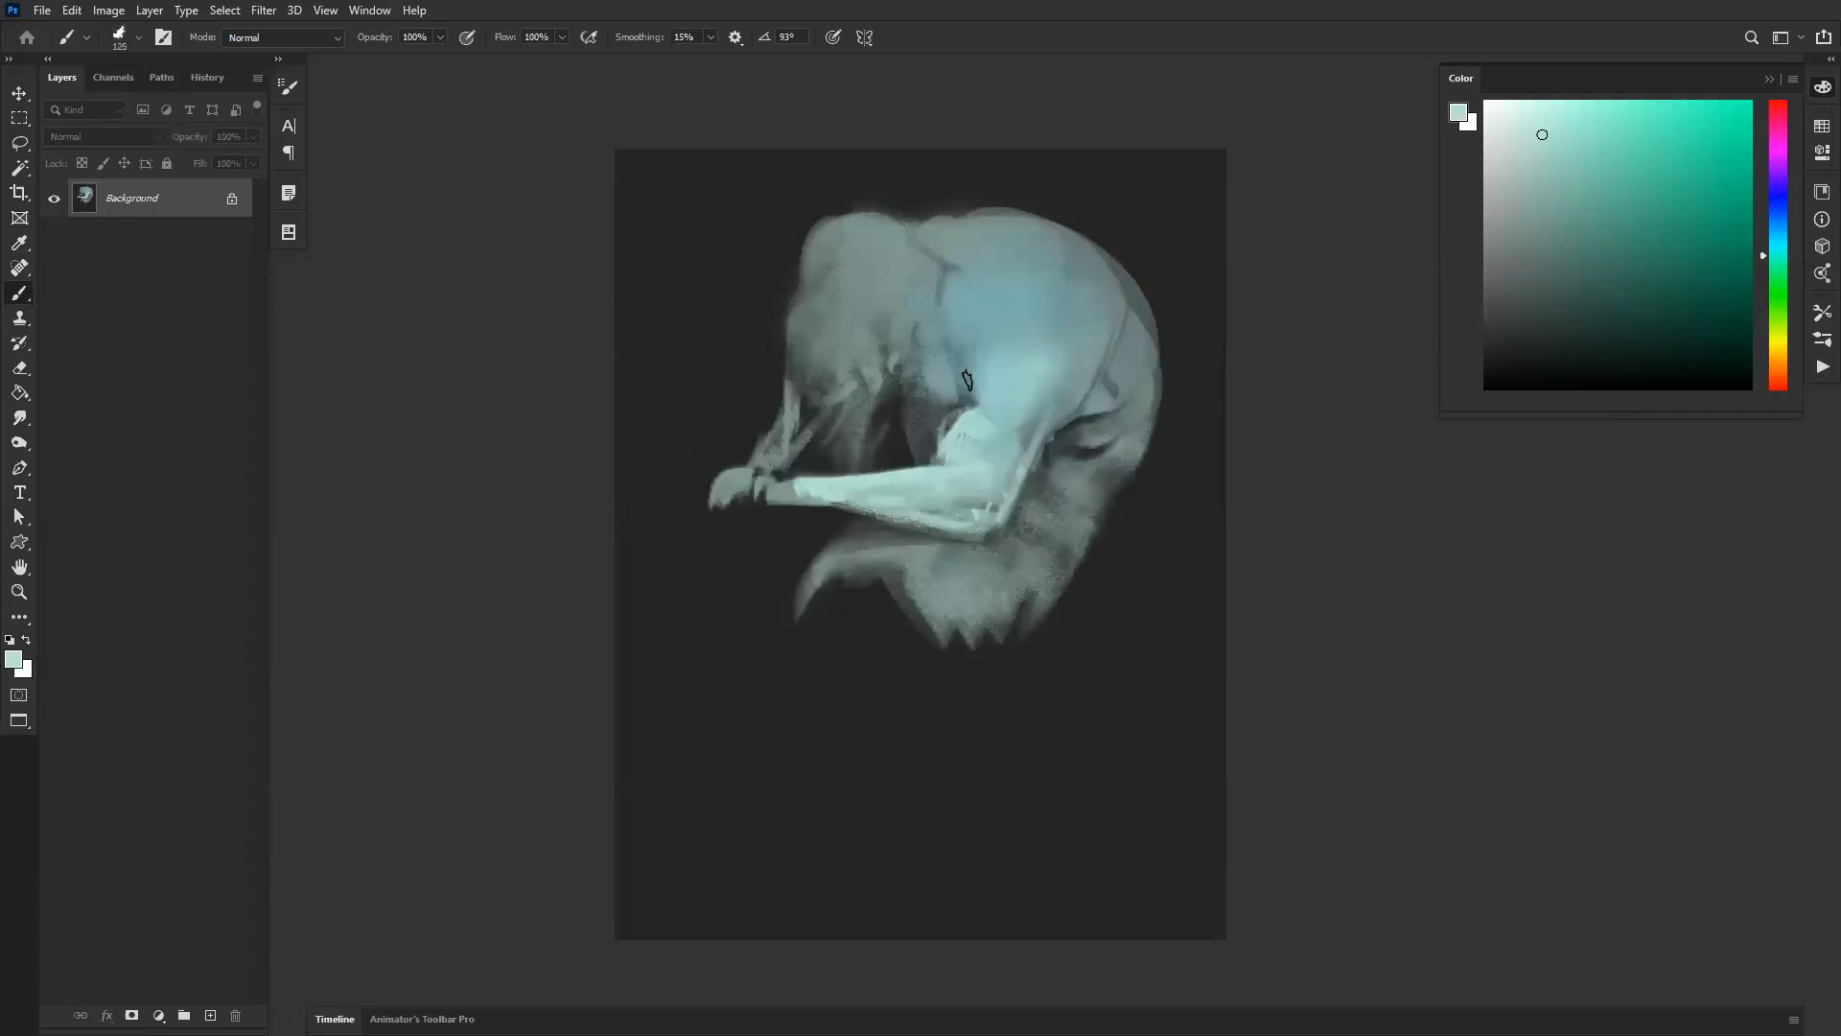
mouse_move(957, 348)
left_mouse_down()
mouse_move(944, 383)
mouse_move(932, 322)
mouse_move(944, 387)
mouse_move(911, 365)
mouse_move(951, 408)
mouse_move(916, 394)
mouse_move(890, 343)
mouse_move(937, 351)
mouse_move(935, 283)
left_mouse_up()
key("bracketright")
key("bracketright")
key("bracketright")
key("bracketright")
key("bracketright")
key("bracketright")
key("bracketright")
key("ctrl+shift+h")
key("bracketleft")
key("bracketleft")
key("bracketleft")
key("bracketleft")
key("bracketleft")
key("bracketleft")
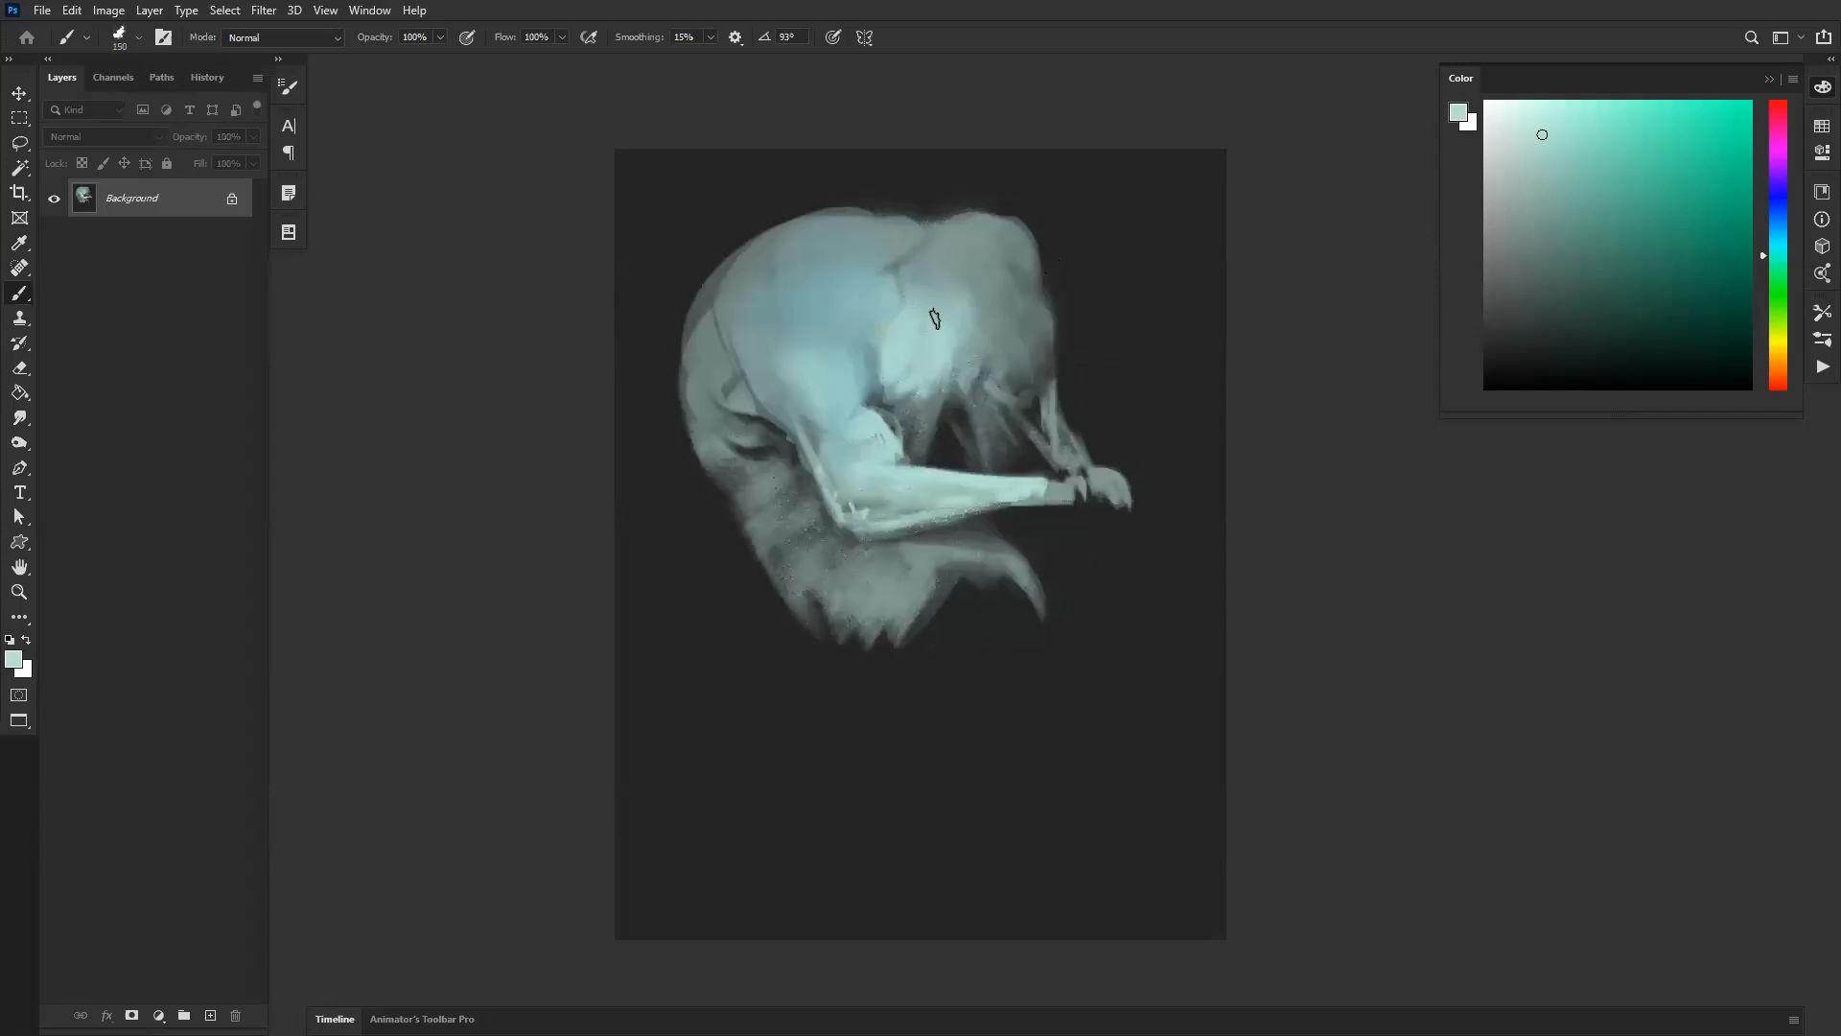
Step: Enlarge the brush and blend a sampled blue from the shoulder across to the top of the head
key("bracketright")
key("bracketright")
key("bracketright")
key("bracketright")
key("bracketright")
key("bracketright")
key("bracketright")
key("bracketright")
key("bracketright")
key("bracketright")
key("bracketright")
key("bracketright")
key("bracketright")
key("bracketright")
left_click(861, 295, "alt")
mouse_move(868, 294)
left_mouse_down()
mouse_move(950, 320)
mouse_move(961, 225)
mouse_move(868, 211)
mouse_move(1008, 230)
left_mouse_up()
Step: Shrink the brush and paint a sampled blue contour along the top of the back and head
key("bracketleft")
key("bracketleft")
key("bracketleft")
key("bracketleft")
key("bracketleft")
key("bracketleft")
key("bracketleft")
key("bracketleft")
key("bracketleft")
left_click(883, 247, "alt")
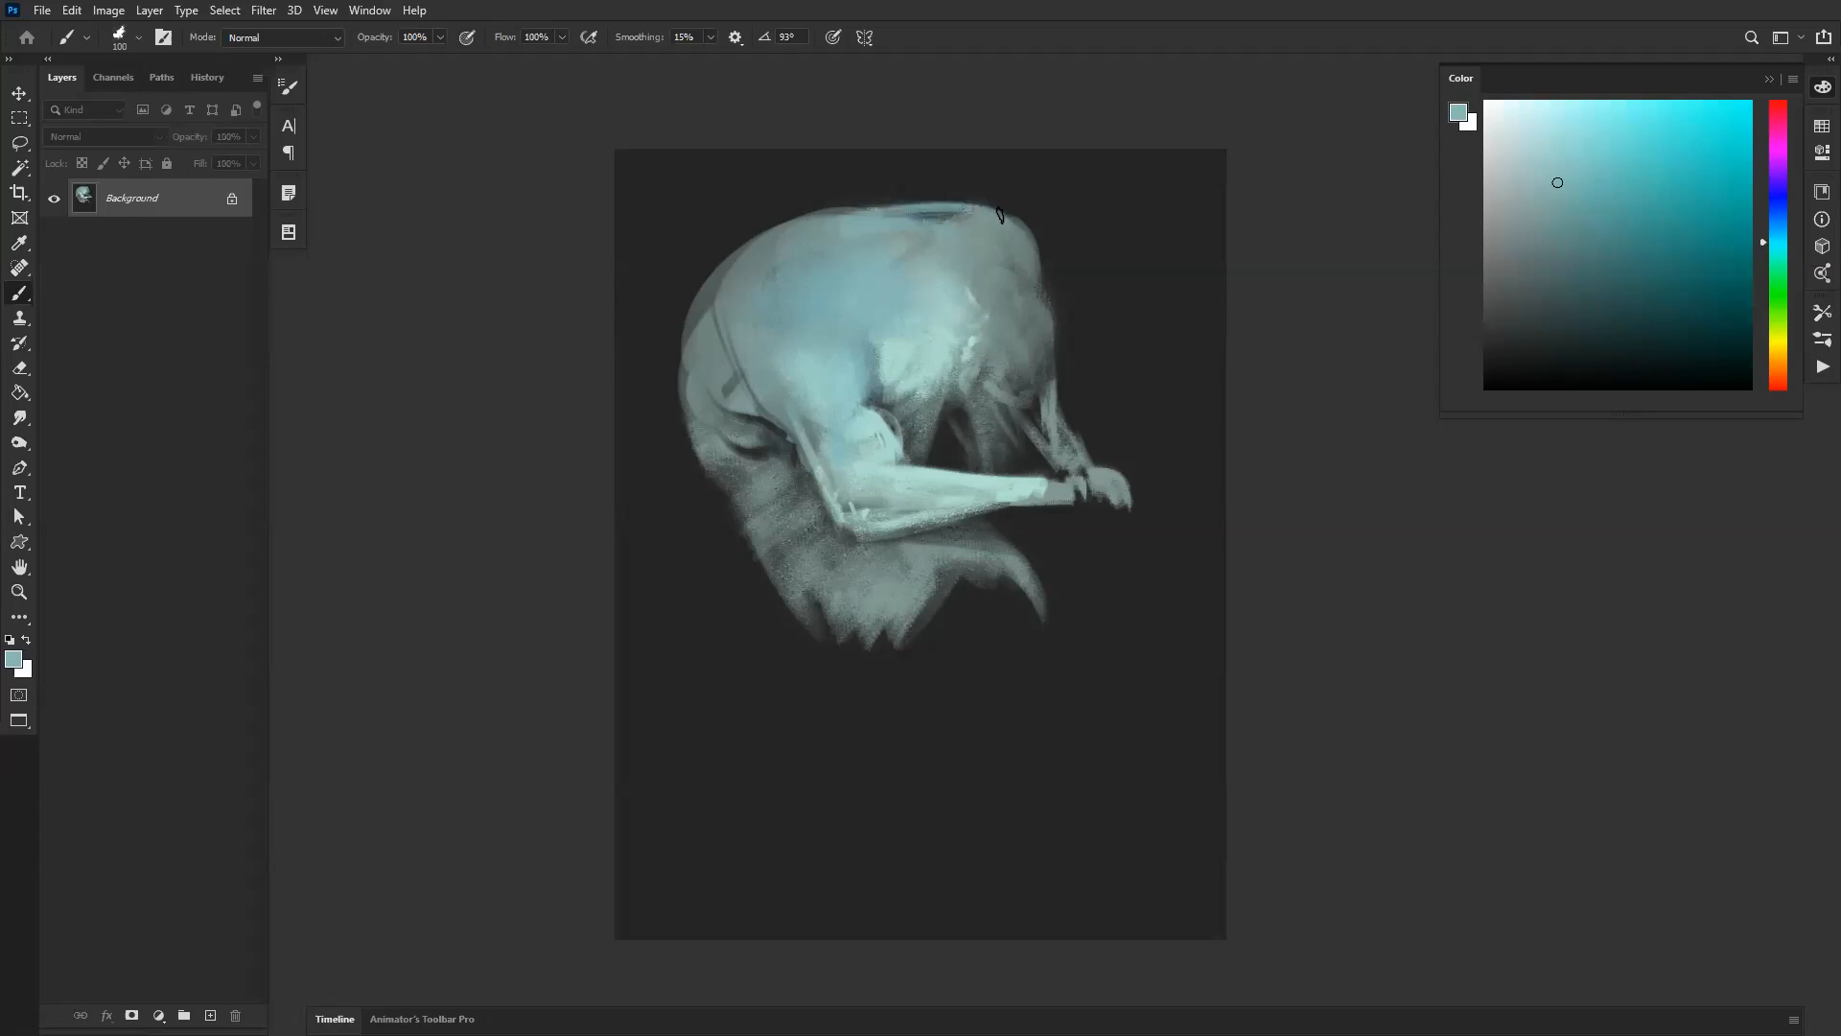
key("ctrl+shift+h")
key("bracketright")
mouse_move(848, 213)
left_mouse_down()
mouse_move(1023, 215)
mouse_move(1078, 288)
left_mouse_up()
Step: Mirror the canvas and paint a sampled greyish blue down the front of the head
key("ctrl+shift+h")
left_click(991, 217, "alt")
left_click_drag(1023, 230, 1028, 298)
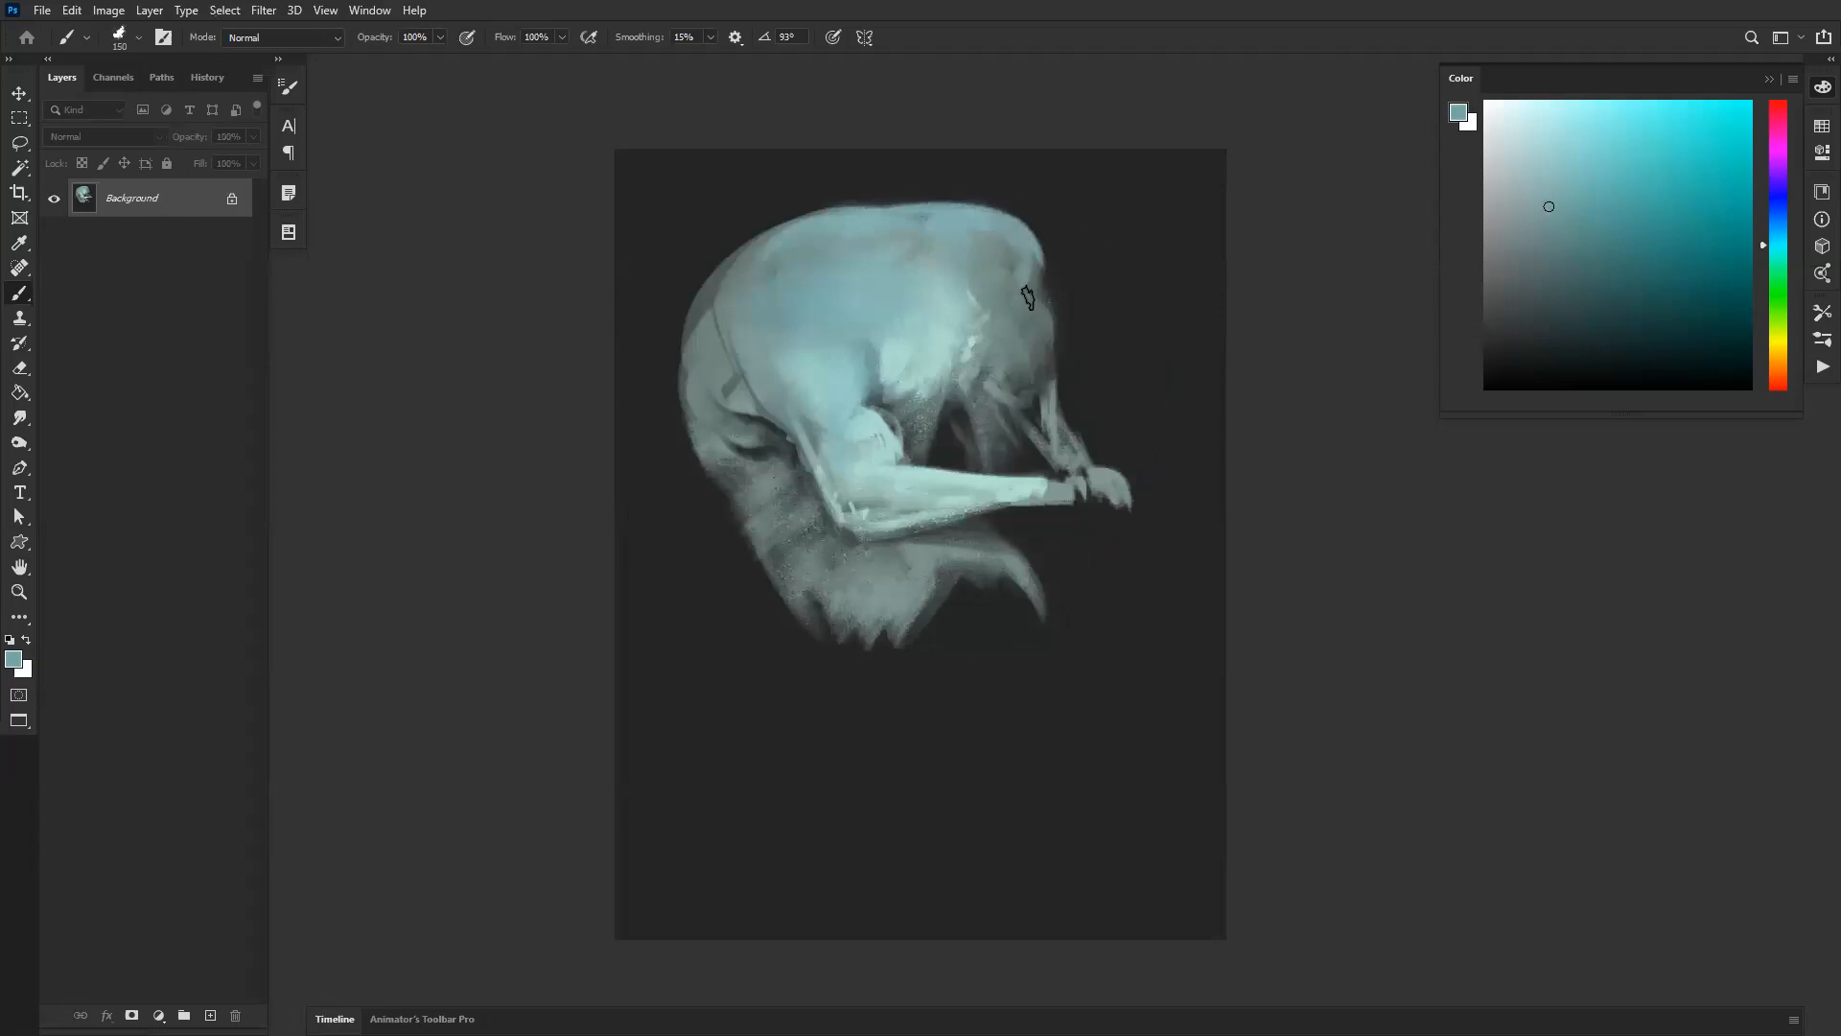
key("bracketleft")
key("bracketleft")
Step: Sample the dark background colour and paint small dark accents on the face and brow, mirroring the canvas
key("ctrl+shift+h")
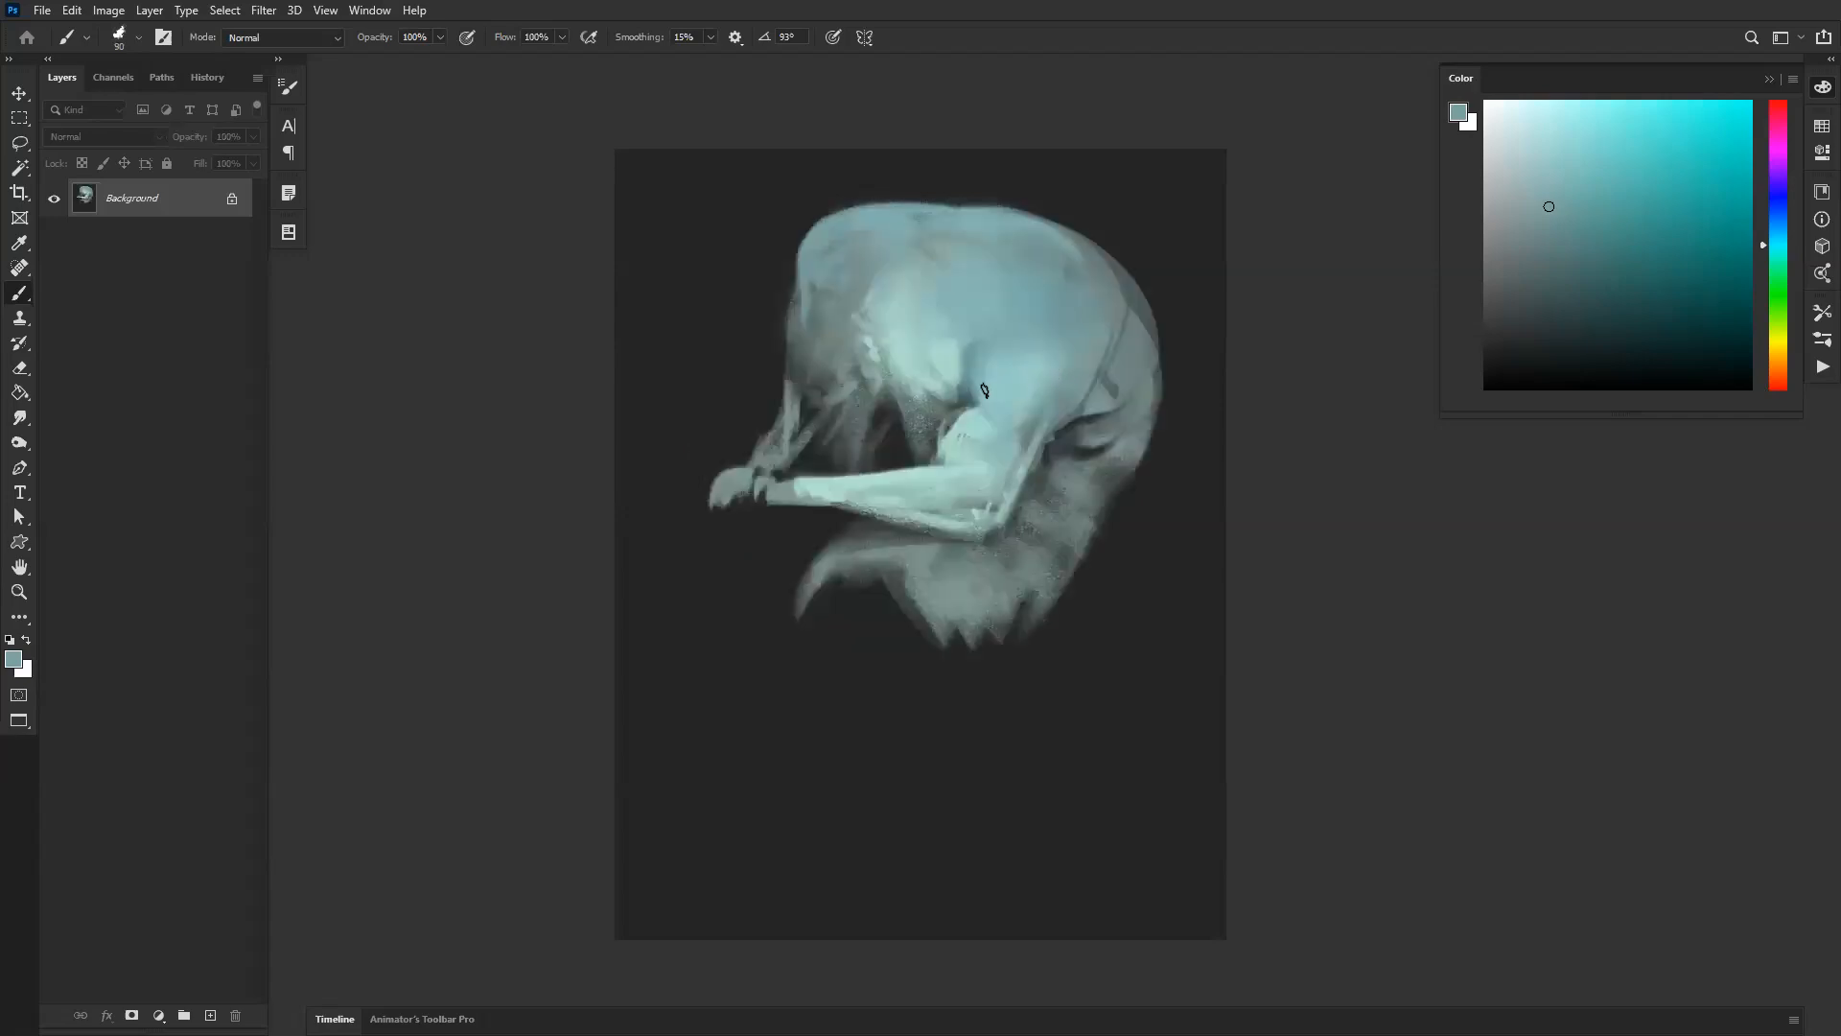
left_click(732, 337, "alt")
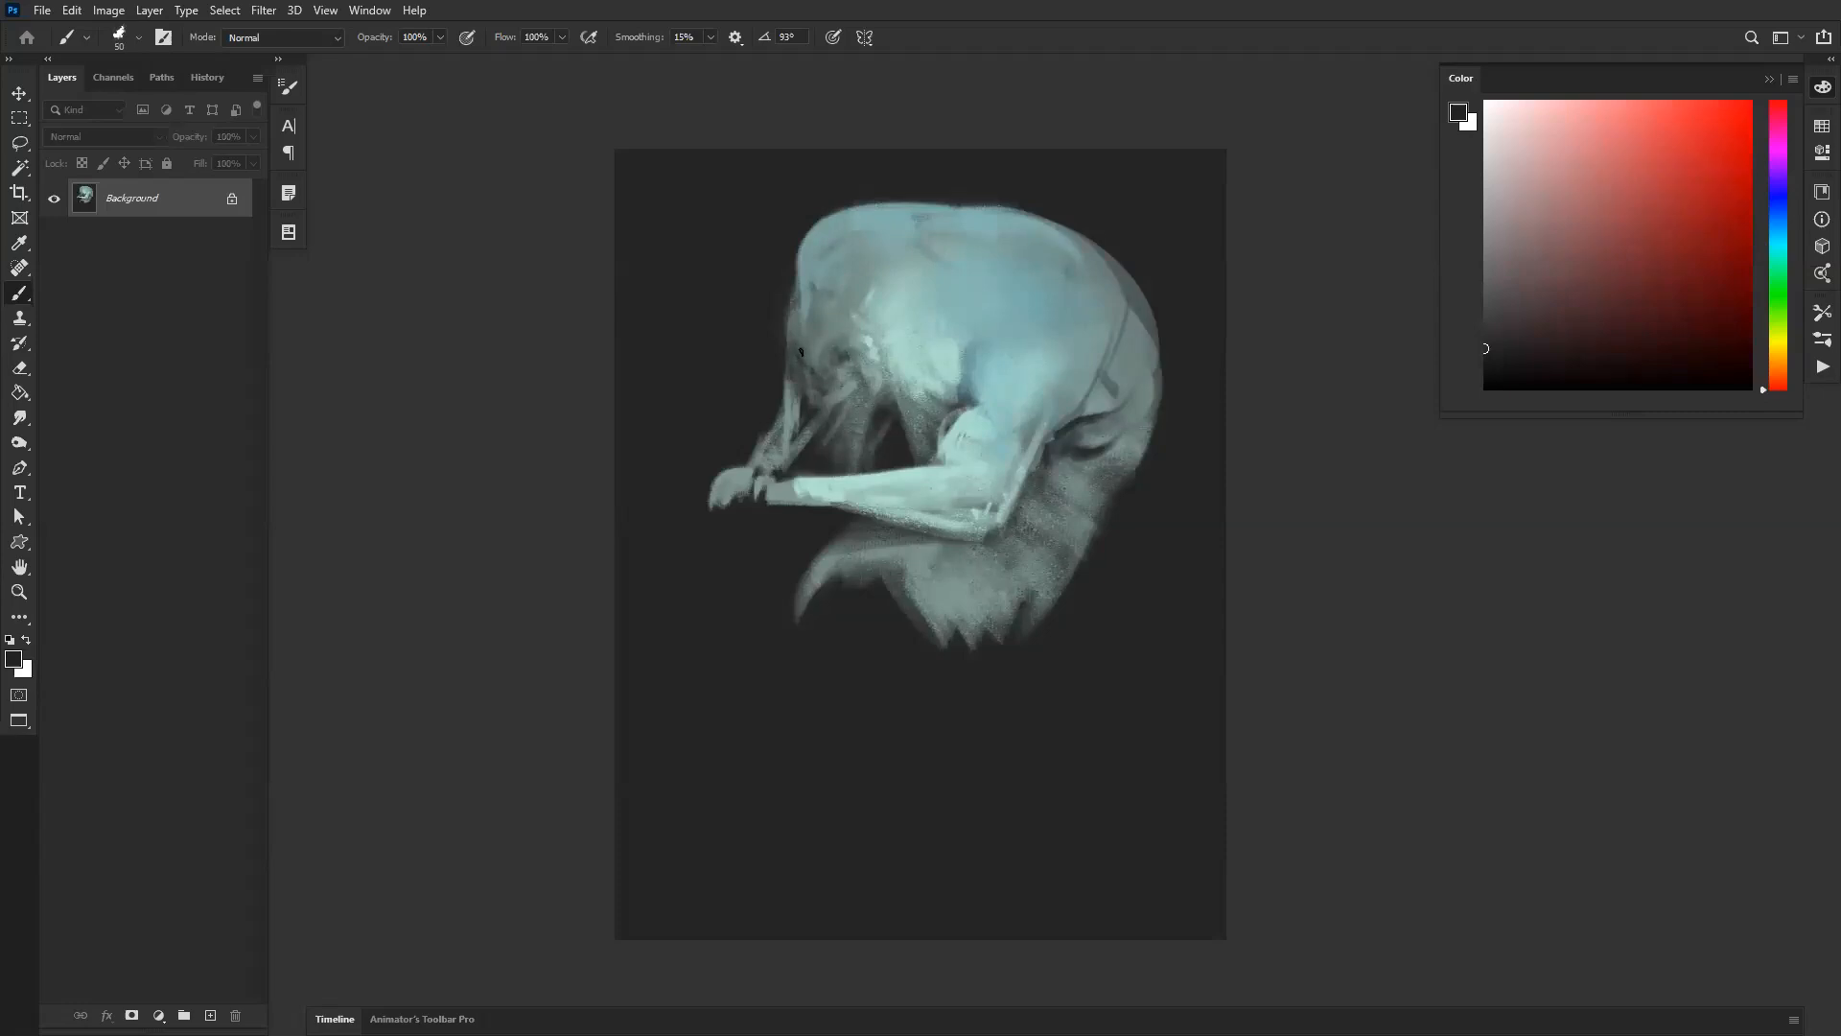
key("ctrl+shift+h")
key("bracketleft")
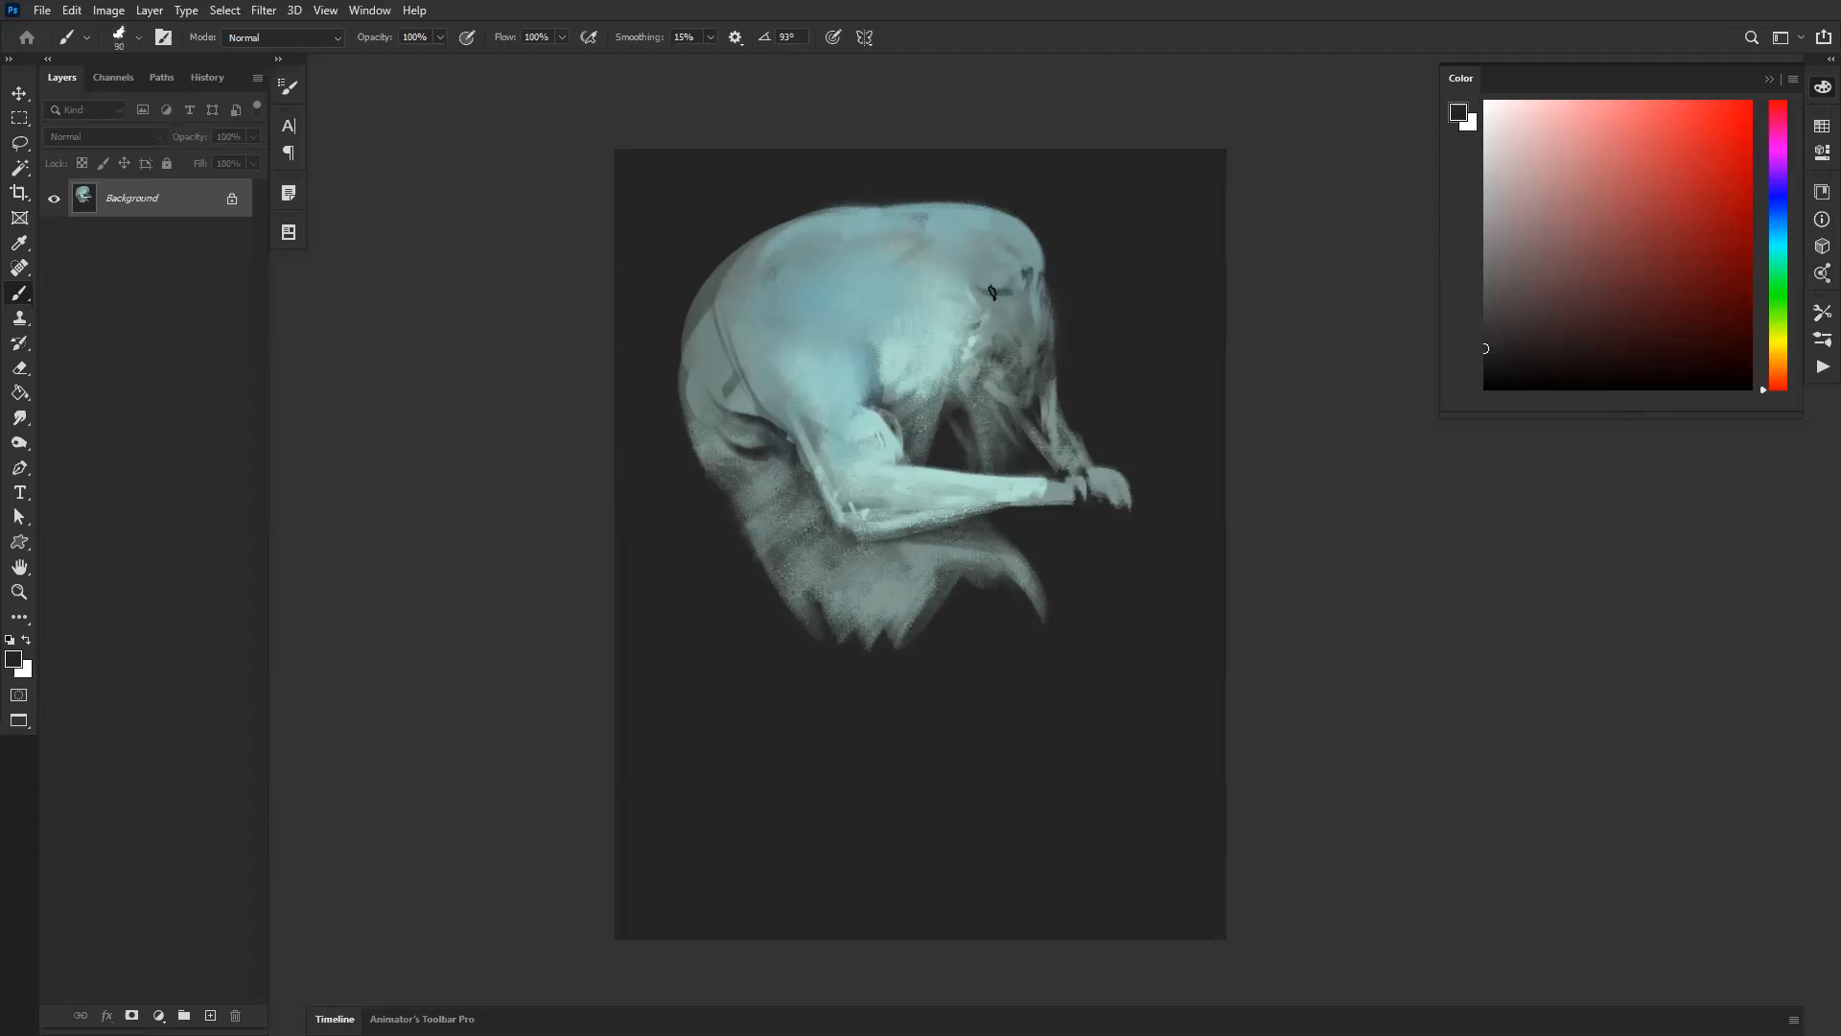
Step: Soften the dark brow accent using a larger brush with a sampled grey, and a smaller brush with a sampled greyish blue
left_click(978, 286, "alt")
key("bracketright")
key("bracketright")
key("bracketright")
key("bracketright")
key("bracketright")
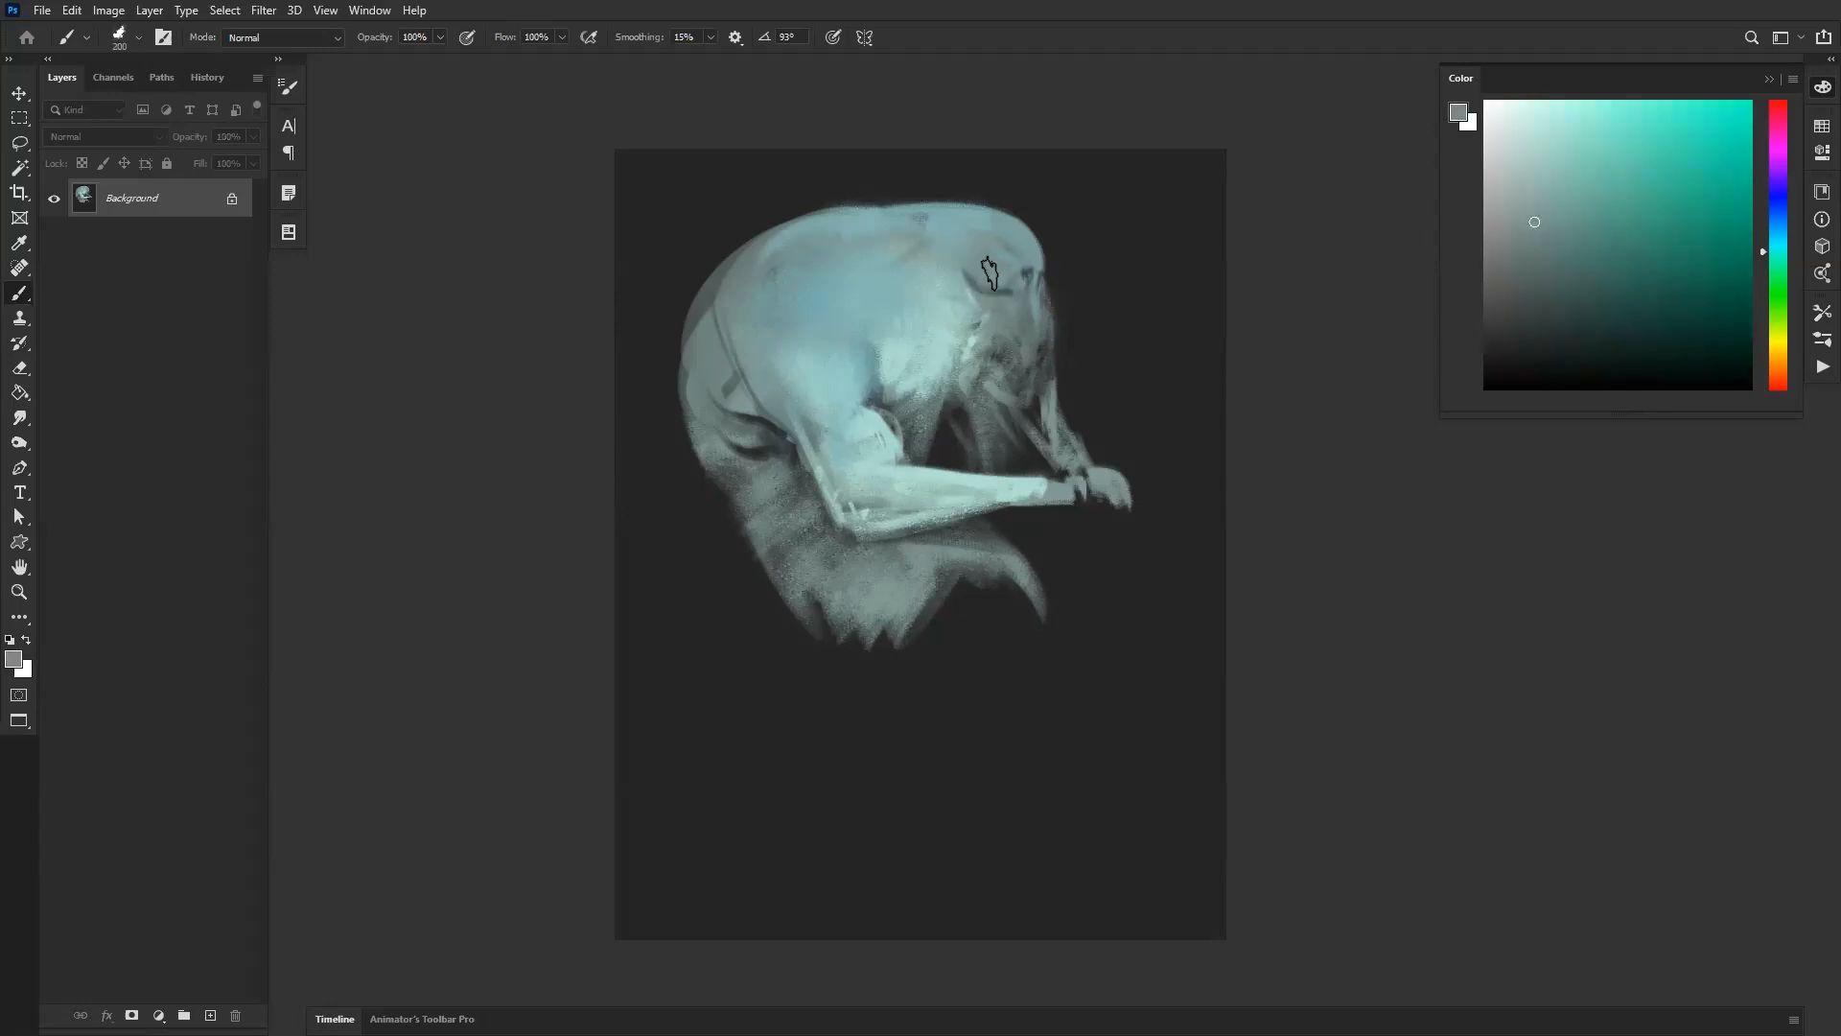
left_click(959, 208, "alt")
key("bracketleft")
key("bracketleft")
key("bracketleft")
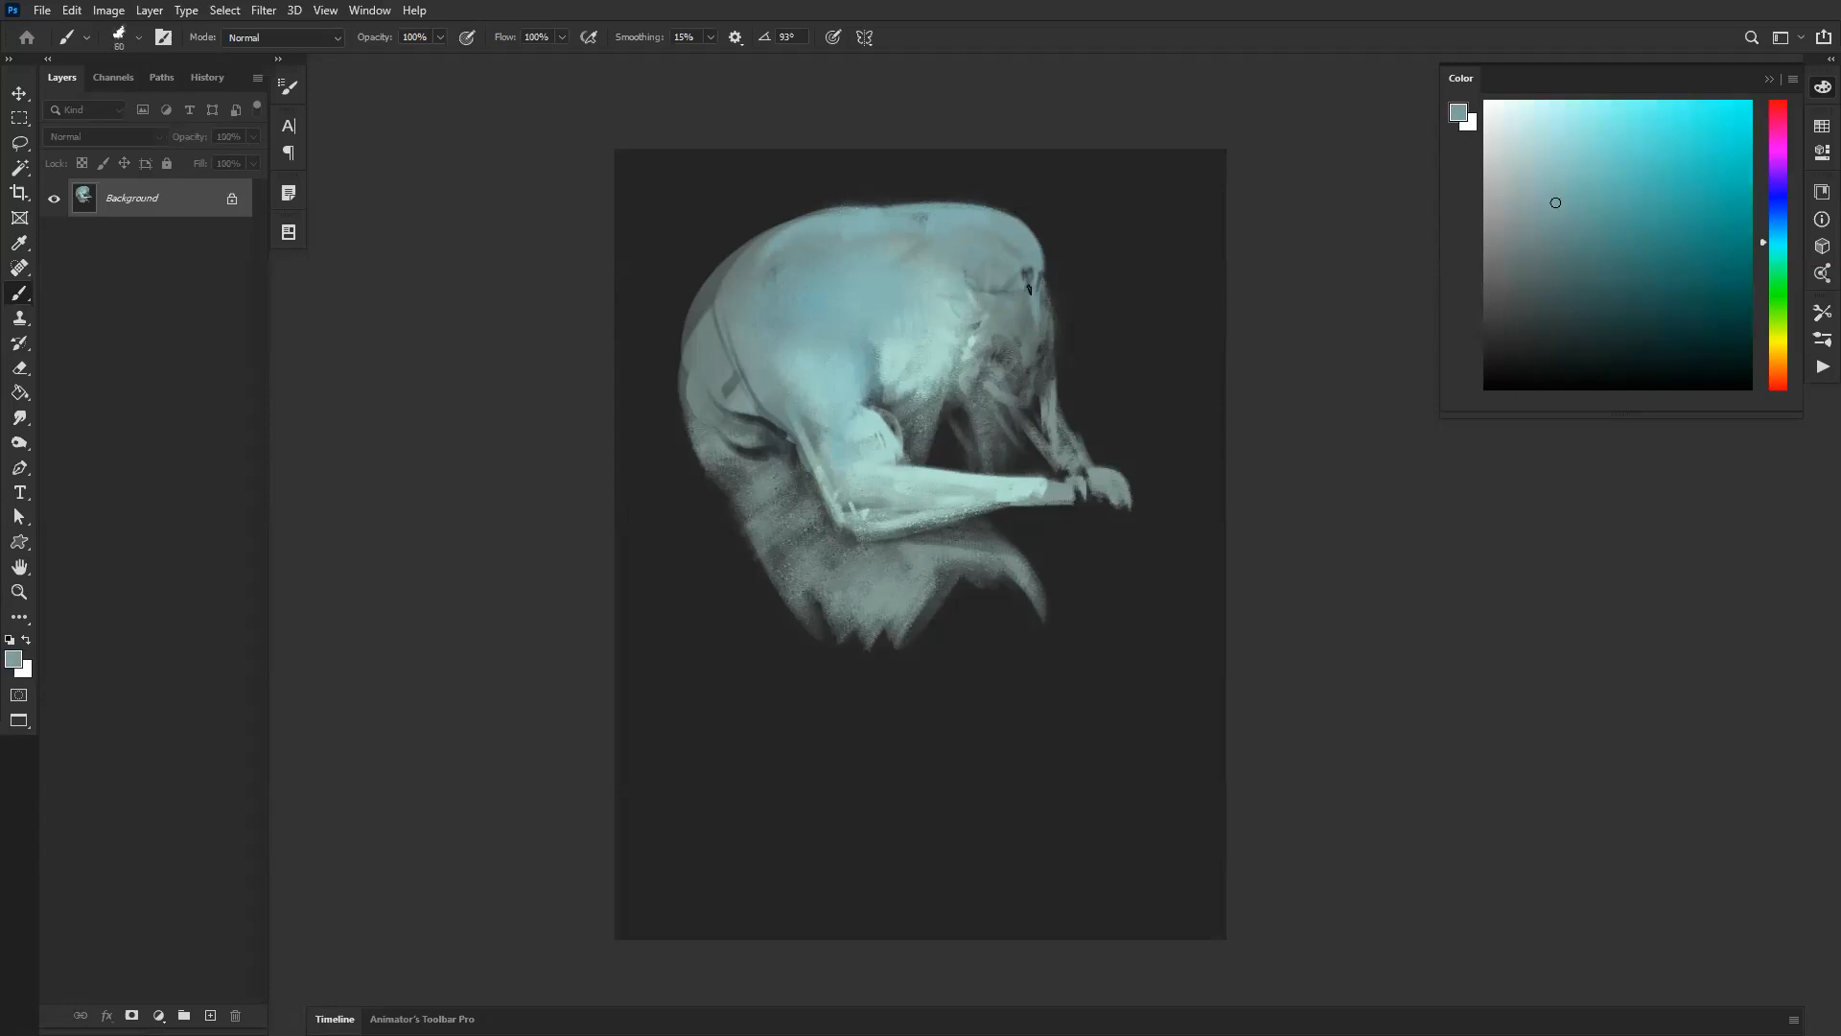
Step: Mirror the canvas and paint sampled light teal strokes over the face and hanging strands beneath it, undoing the last stroke
key("ctrl+shift+h")
left_click(925, 354, "alt")
key("bracketright")
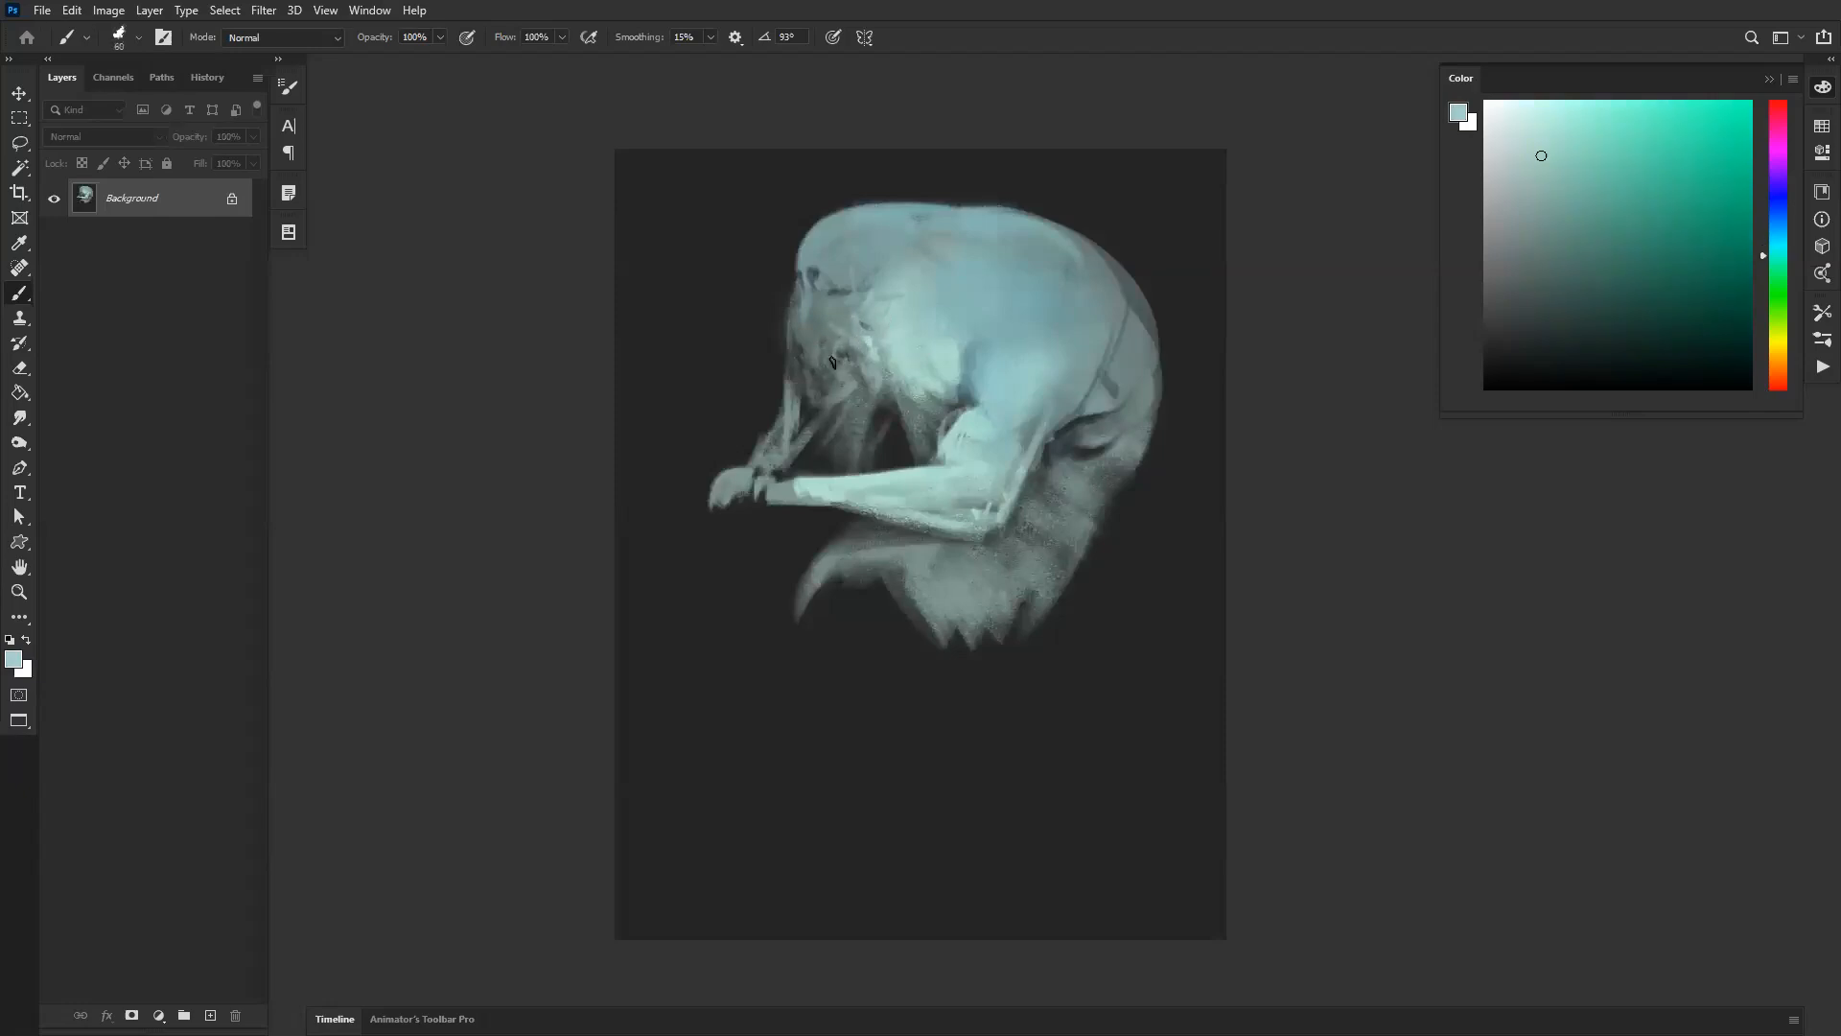
left_click(829, 327, "alt")
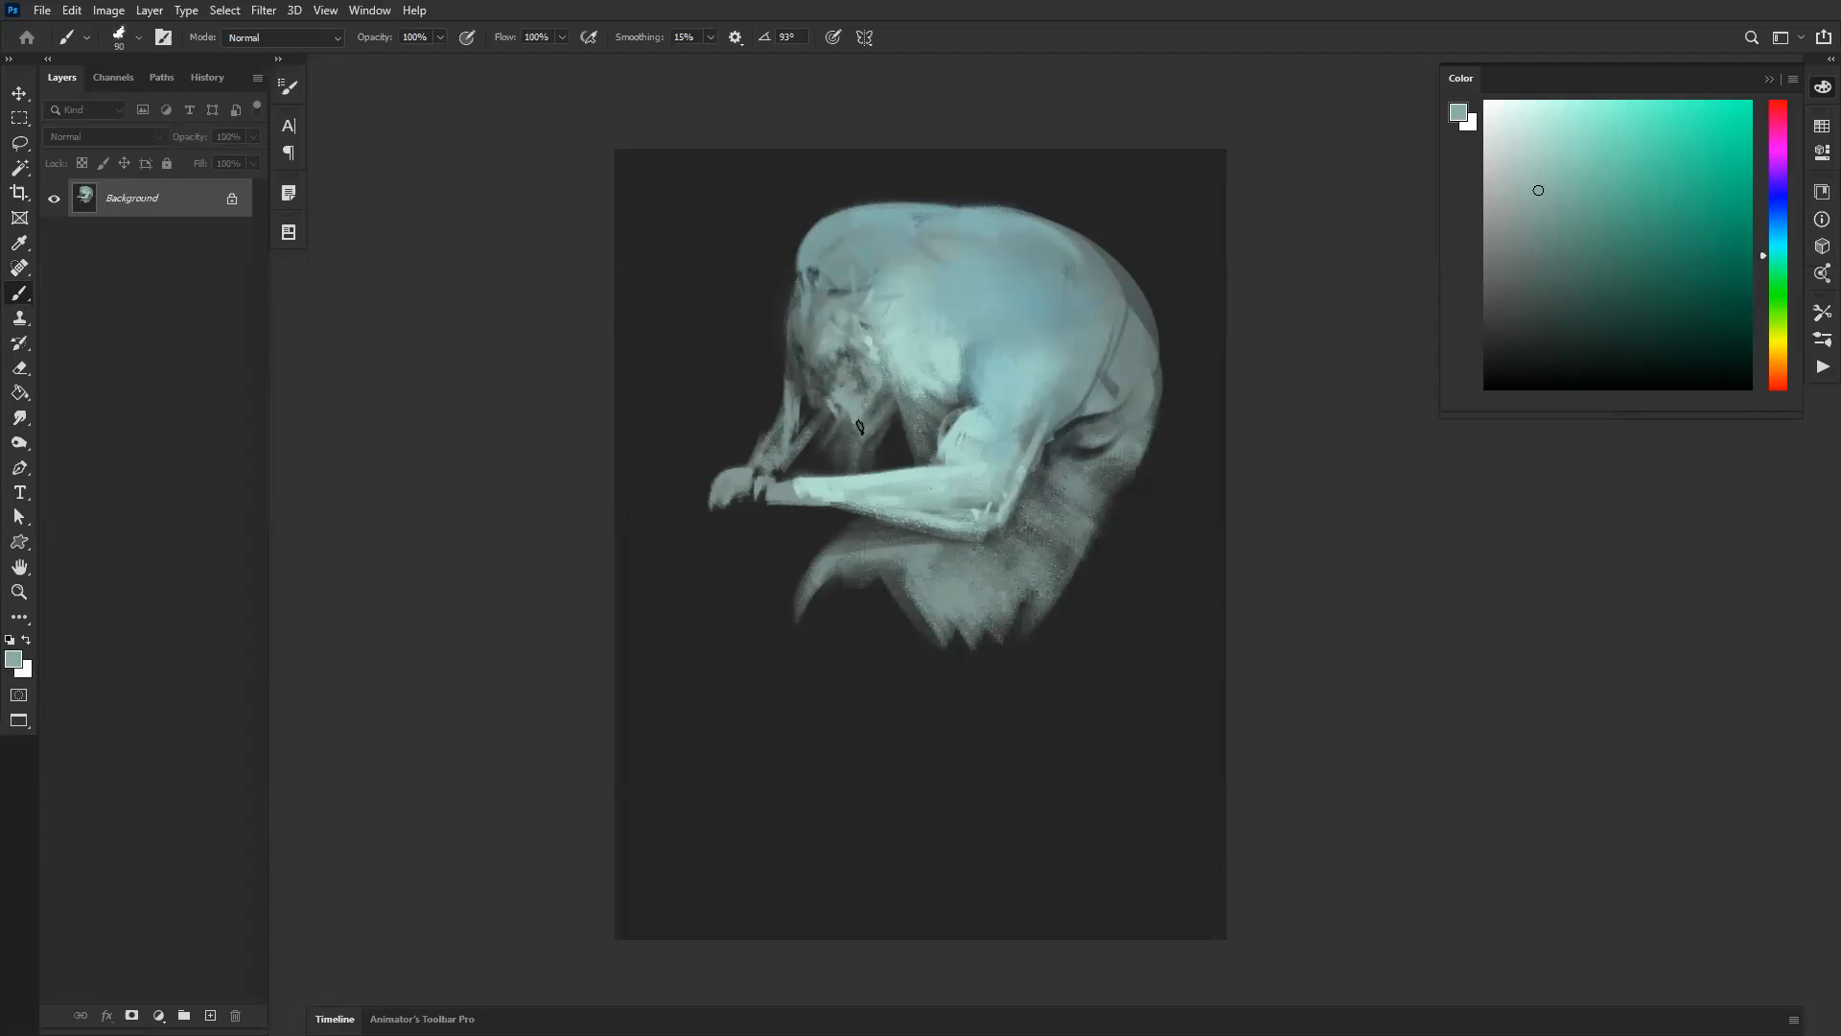
mouse_move(848, 414)
left_mouse_down()
mouse_move(873, 411)
mouse_move(865, 449)
mouse_move(827, 455)
left_mouse_up()
key("ctrl+z")
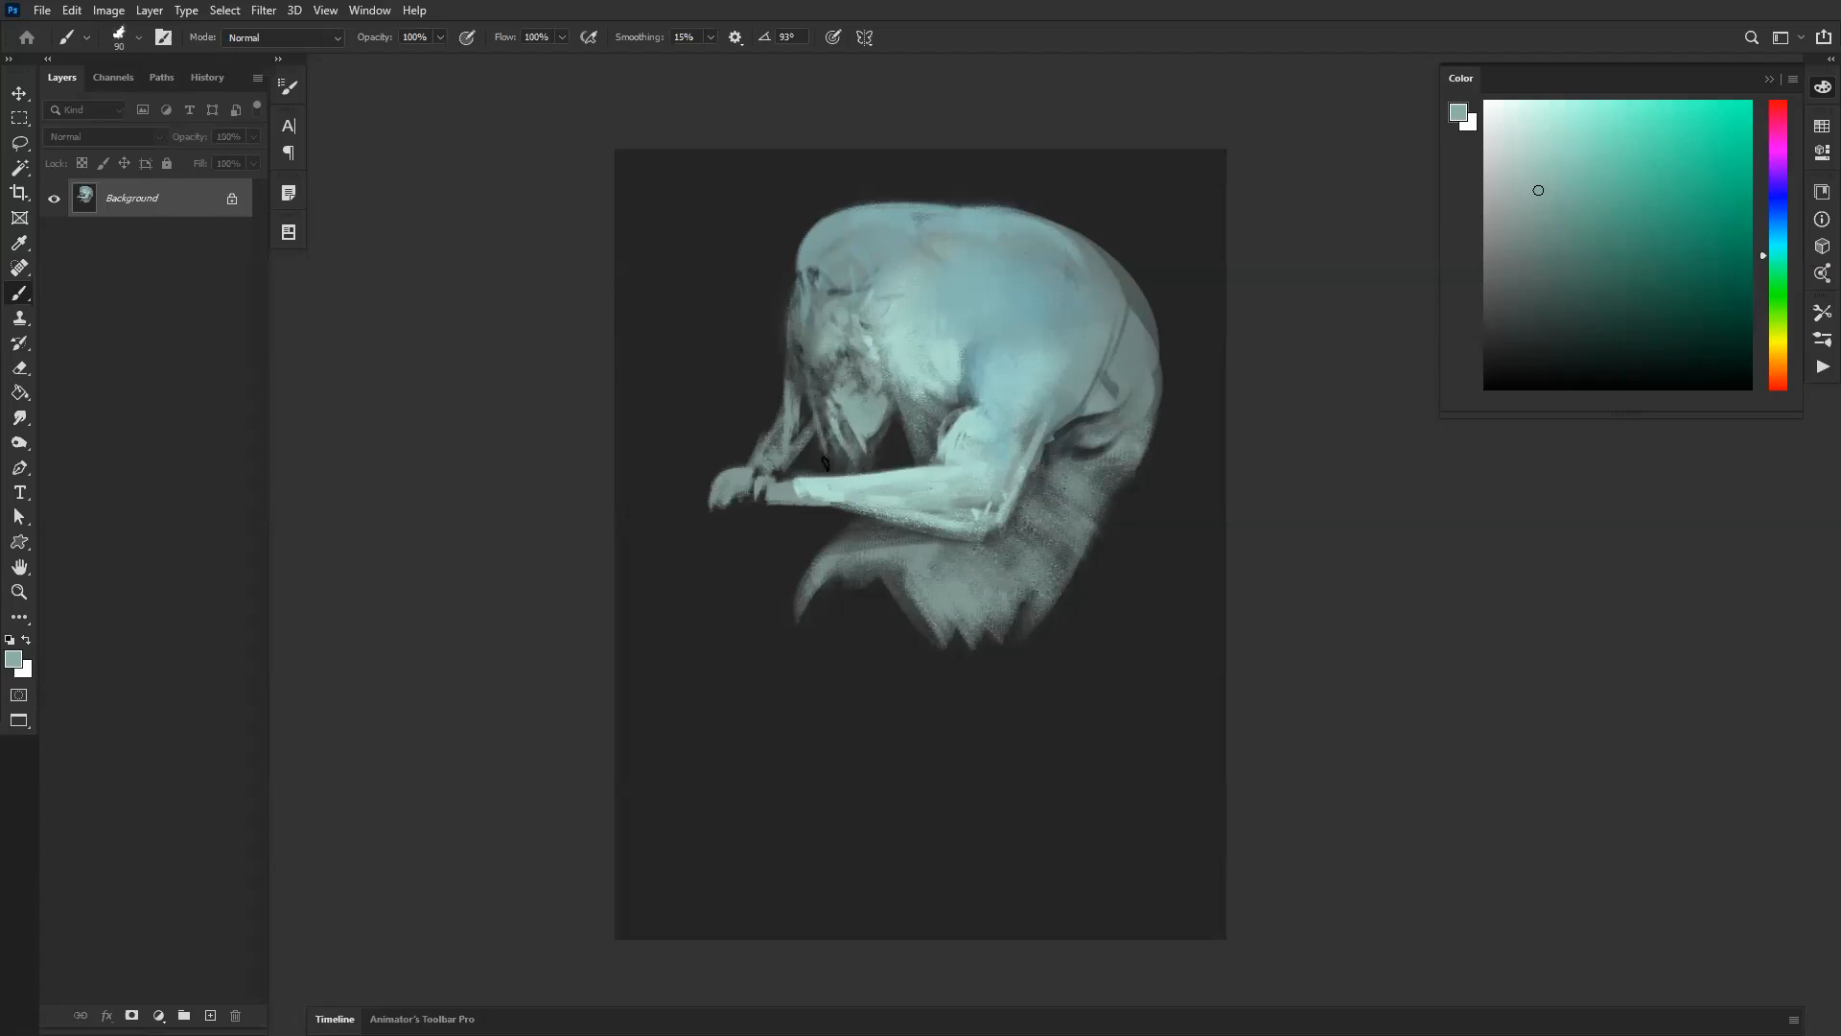
Step: Mirror the canvas, greatly enlarge the brush and spread a sampled teal from the armpit up across the chest
key("ctrl+f")
key("bracketright")
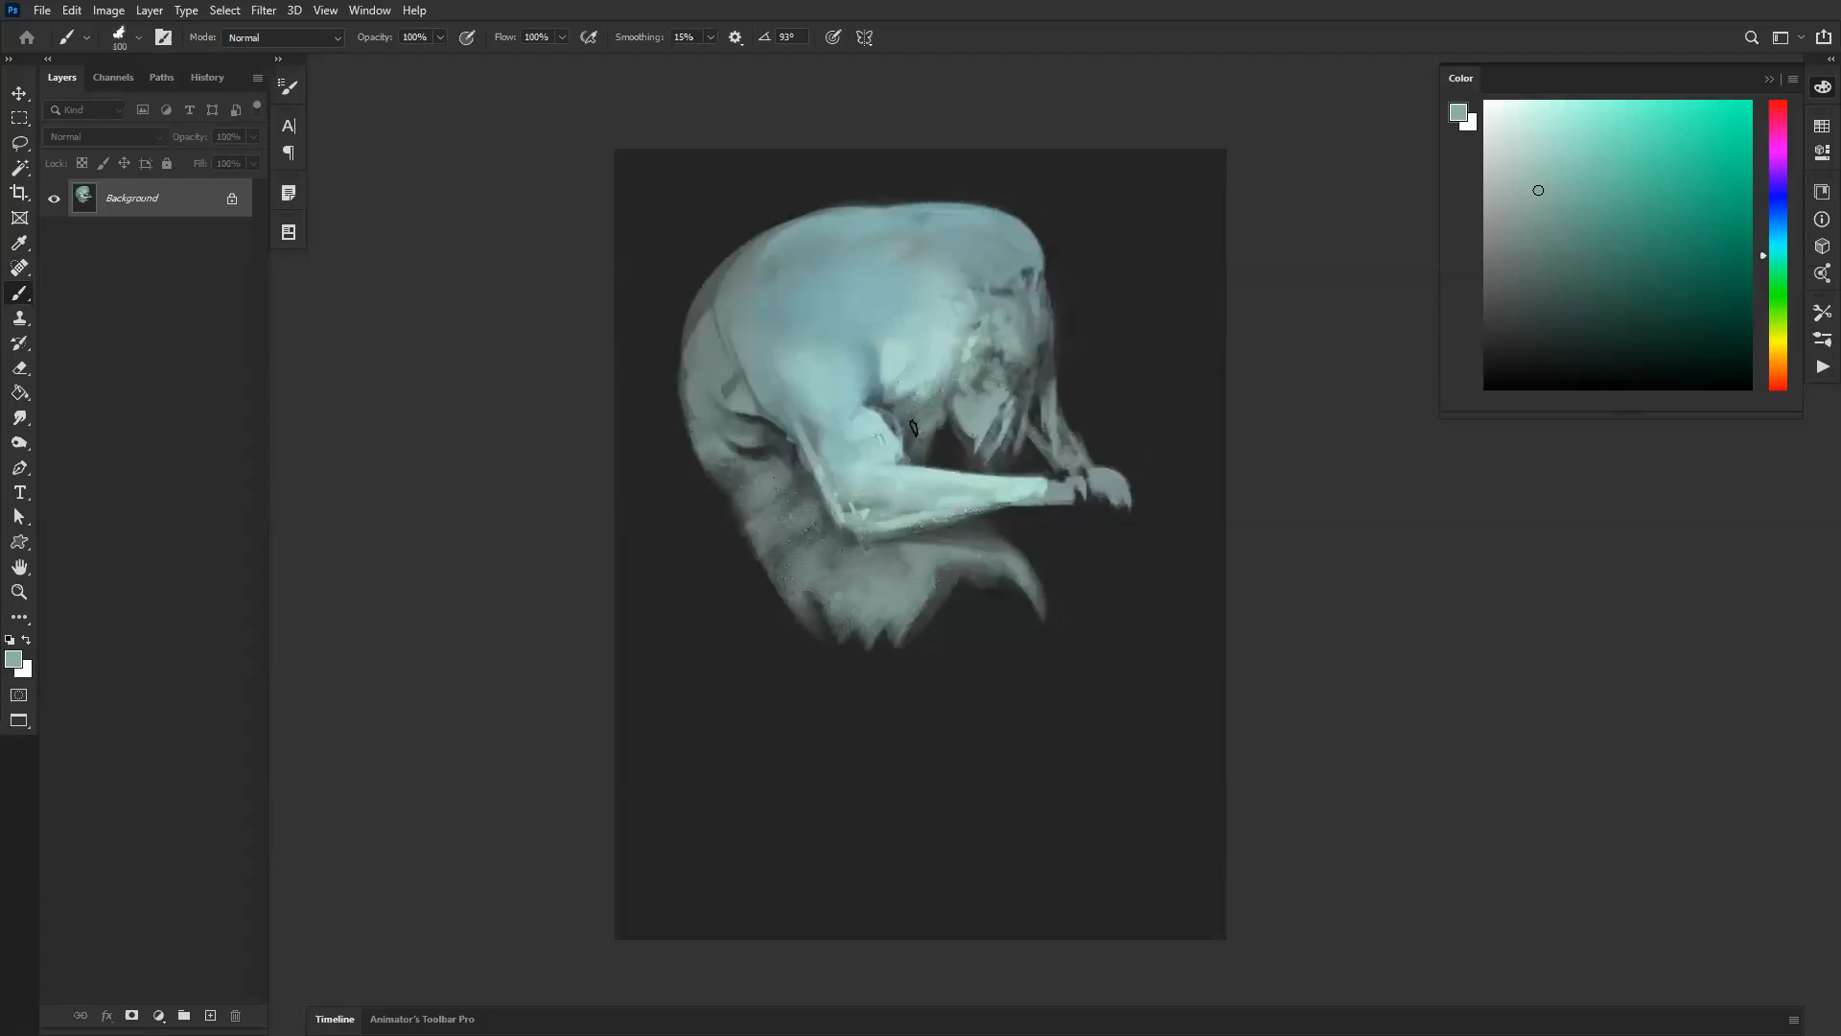
left_click(917, 394, "alt")
key("bracketright")
key("bracketright")
key("bracketright")
key("bracketright")
key("bracketright")
key("bracketright")
key("bracketright")
mouse_move(878, 380)
left_mouse_down()
mouse_move(943, 328)
mouse_move(933, 279)
mouse_move(937, 293)
left_mouse_up()
Step: Blend sampled greyish blue tones over the shoulder and back, undoing the last stroke
left_click(892, 299, "alt")
left_click(748, 342, "alt")
mouse_move(748, 343)
left_mouse_down()
mouse_move(813, 382)
mouse_move(822, 331)
left_mouse_up()
key("ctrl+z")
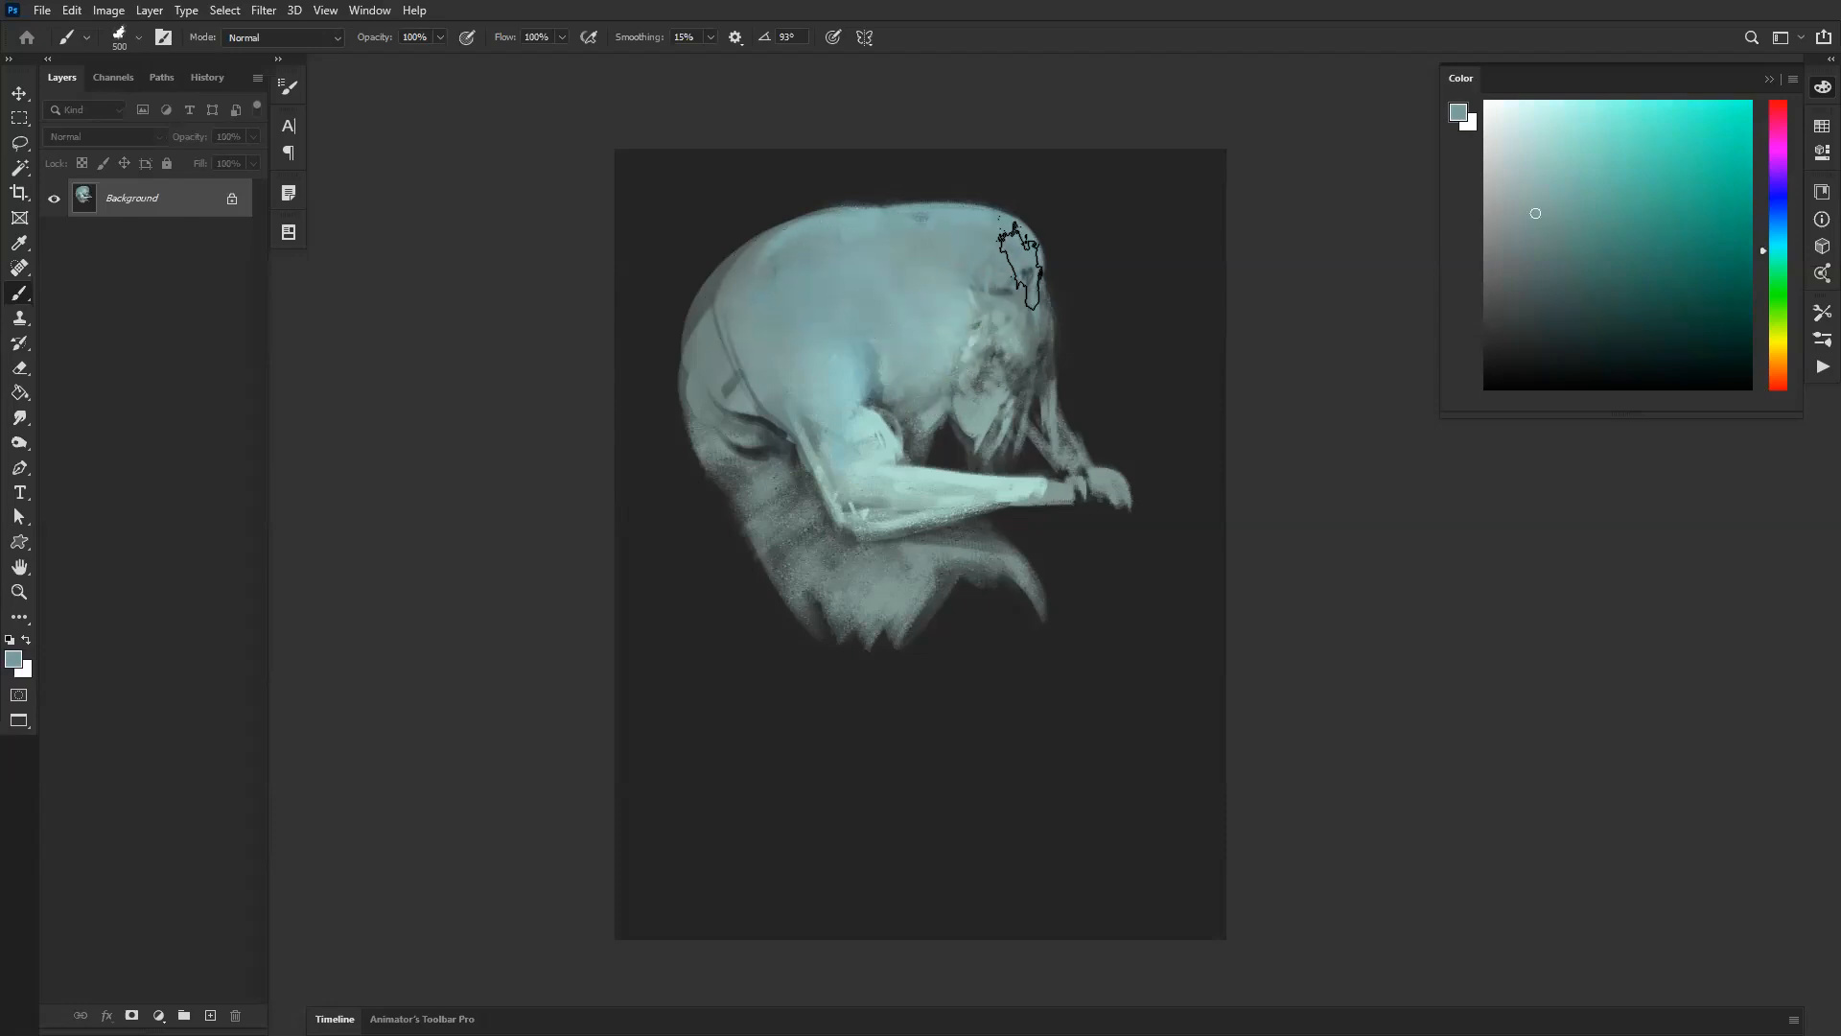
Step: Mirror the canvas, shrink the brush to 90 and refine the upper contour of head and back with sampled greyish blue and background colour
key("ctrl+shift+h")
key("bracketleft")
key("bracketleft")
key("bracketleft")
key("bracketleft")
key("bracketleft")
key("bracketleft")
key("bracketleft")
key("bracketleft")
key("bracketleft")
left_click(865, 232, "alt")
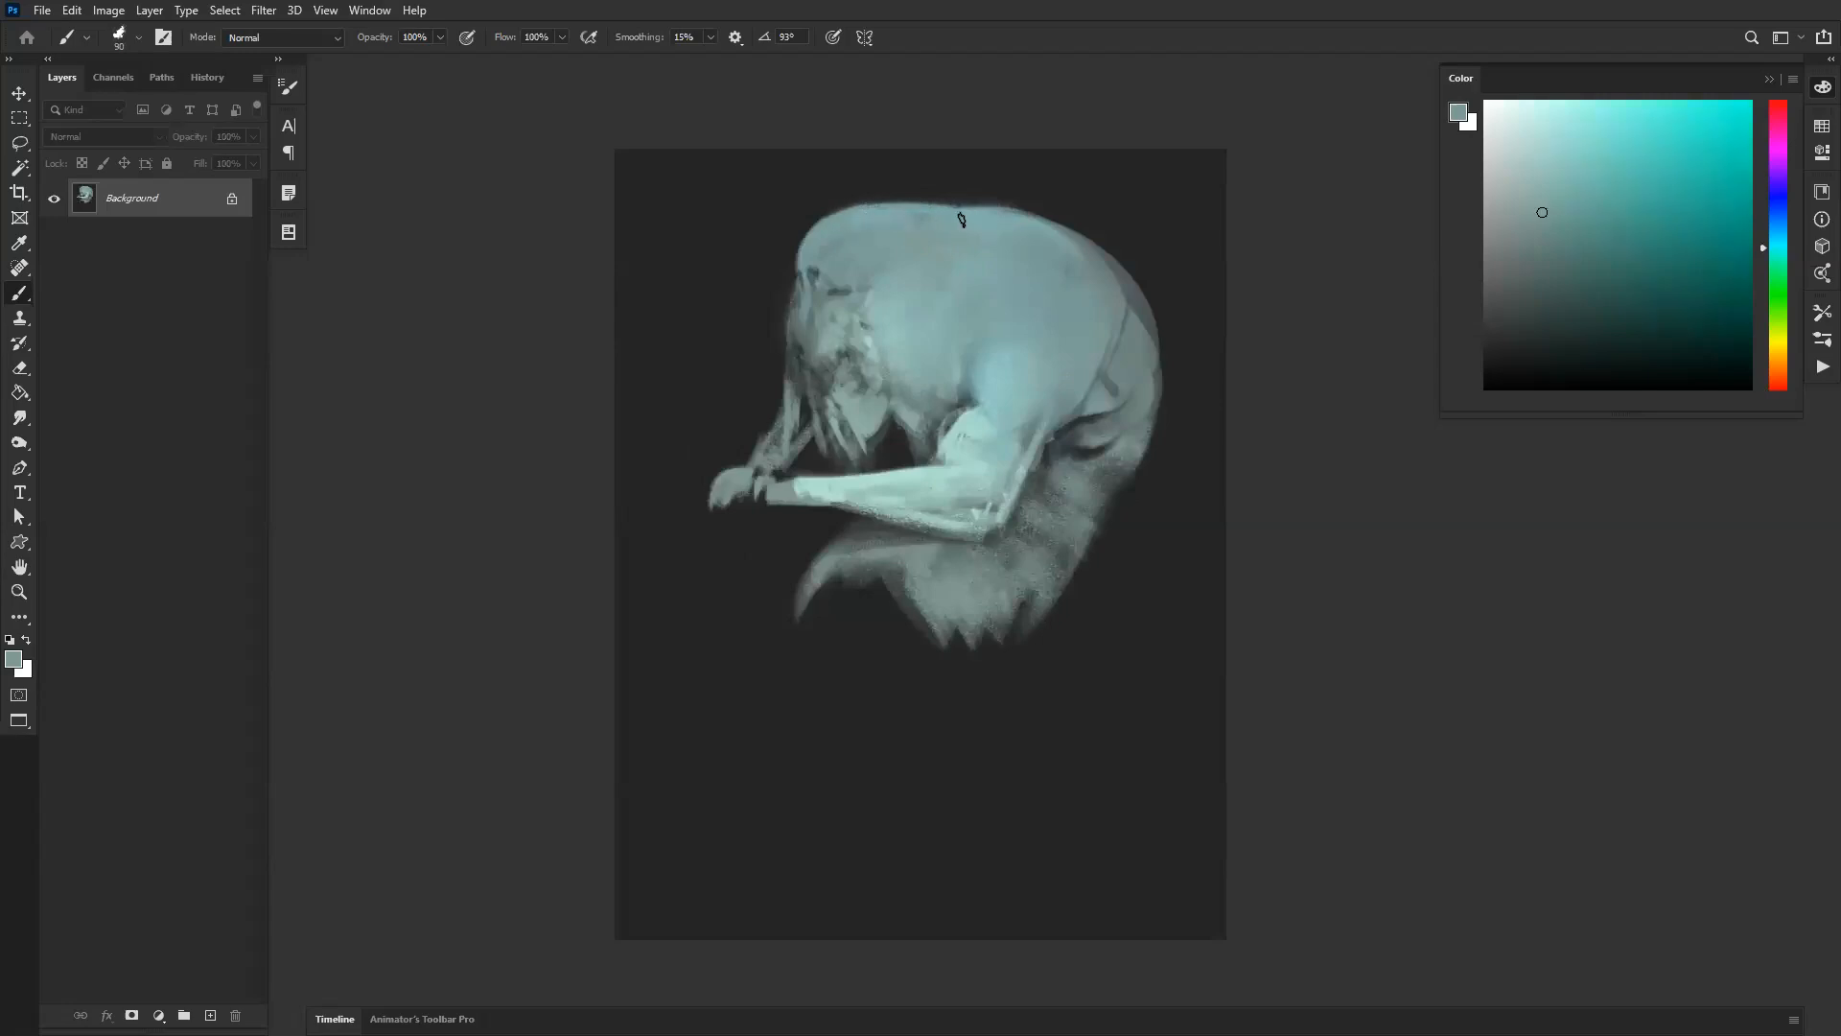
left_click(953, 172, "alt")
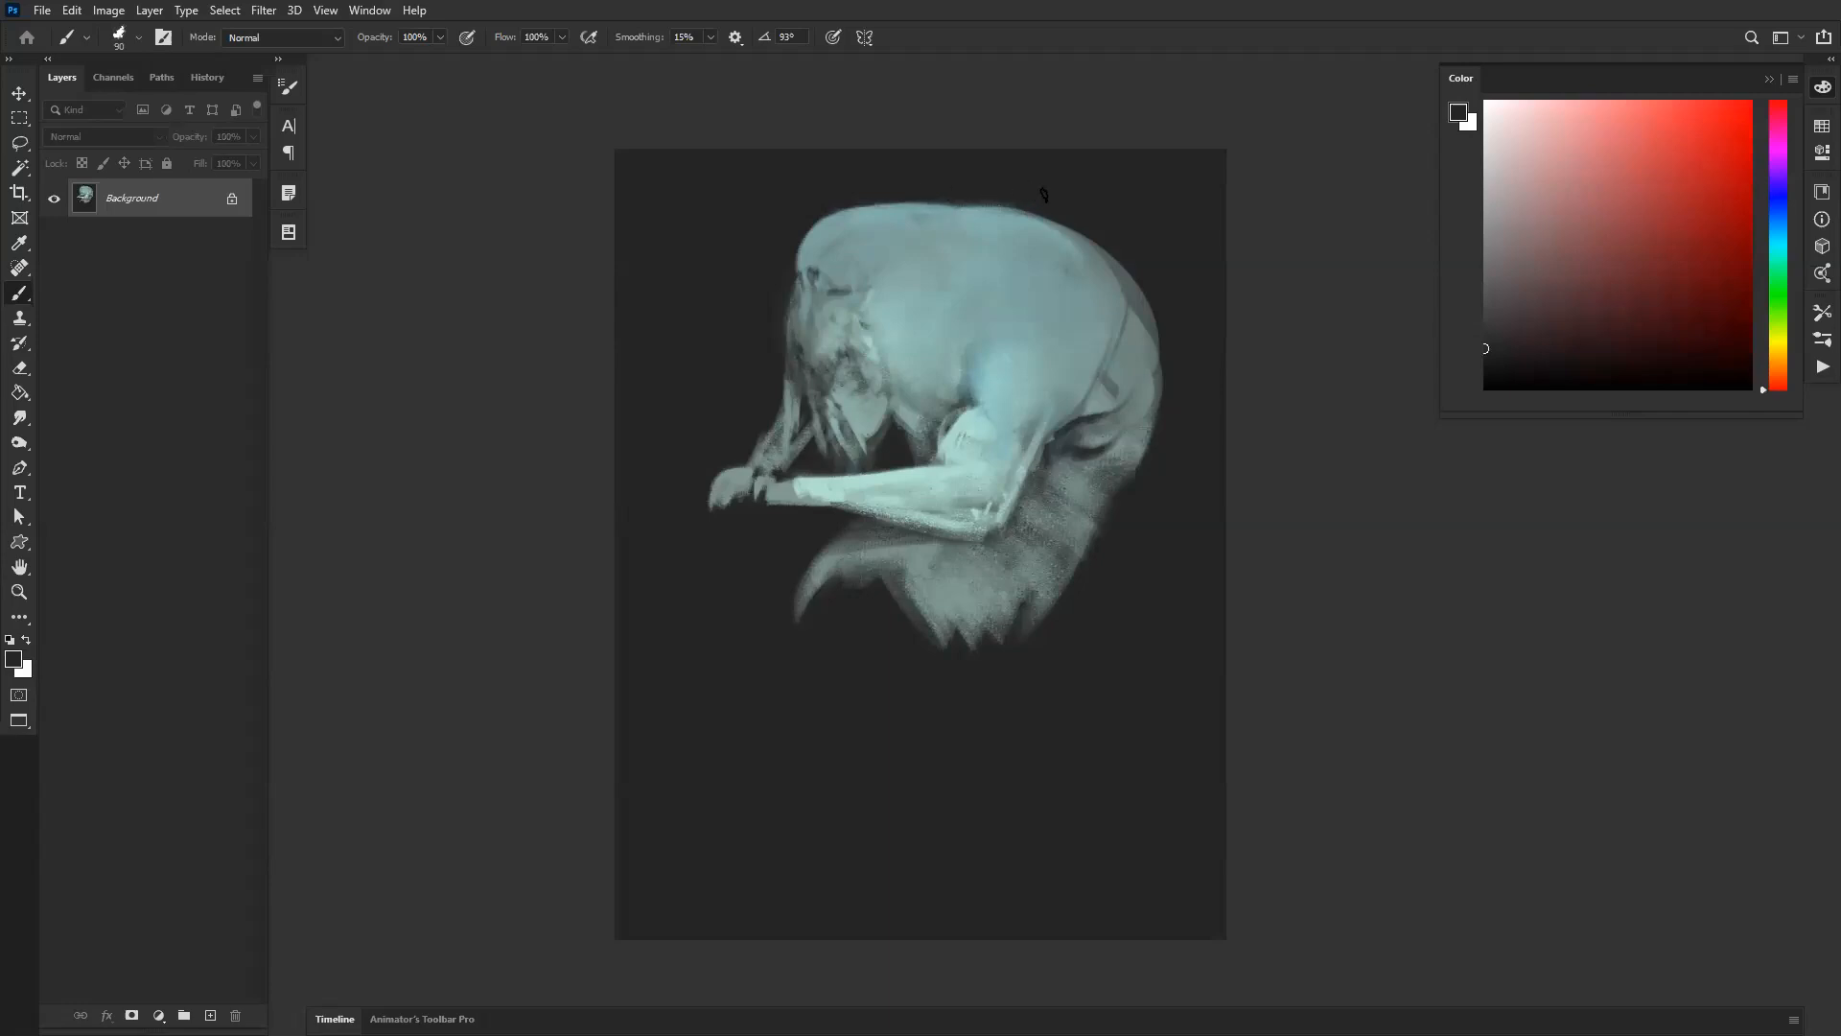
key("ctrl+shift+h")
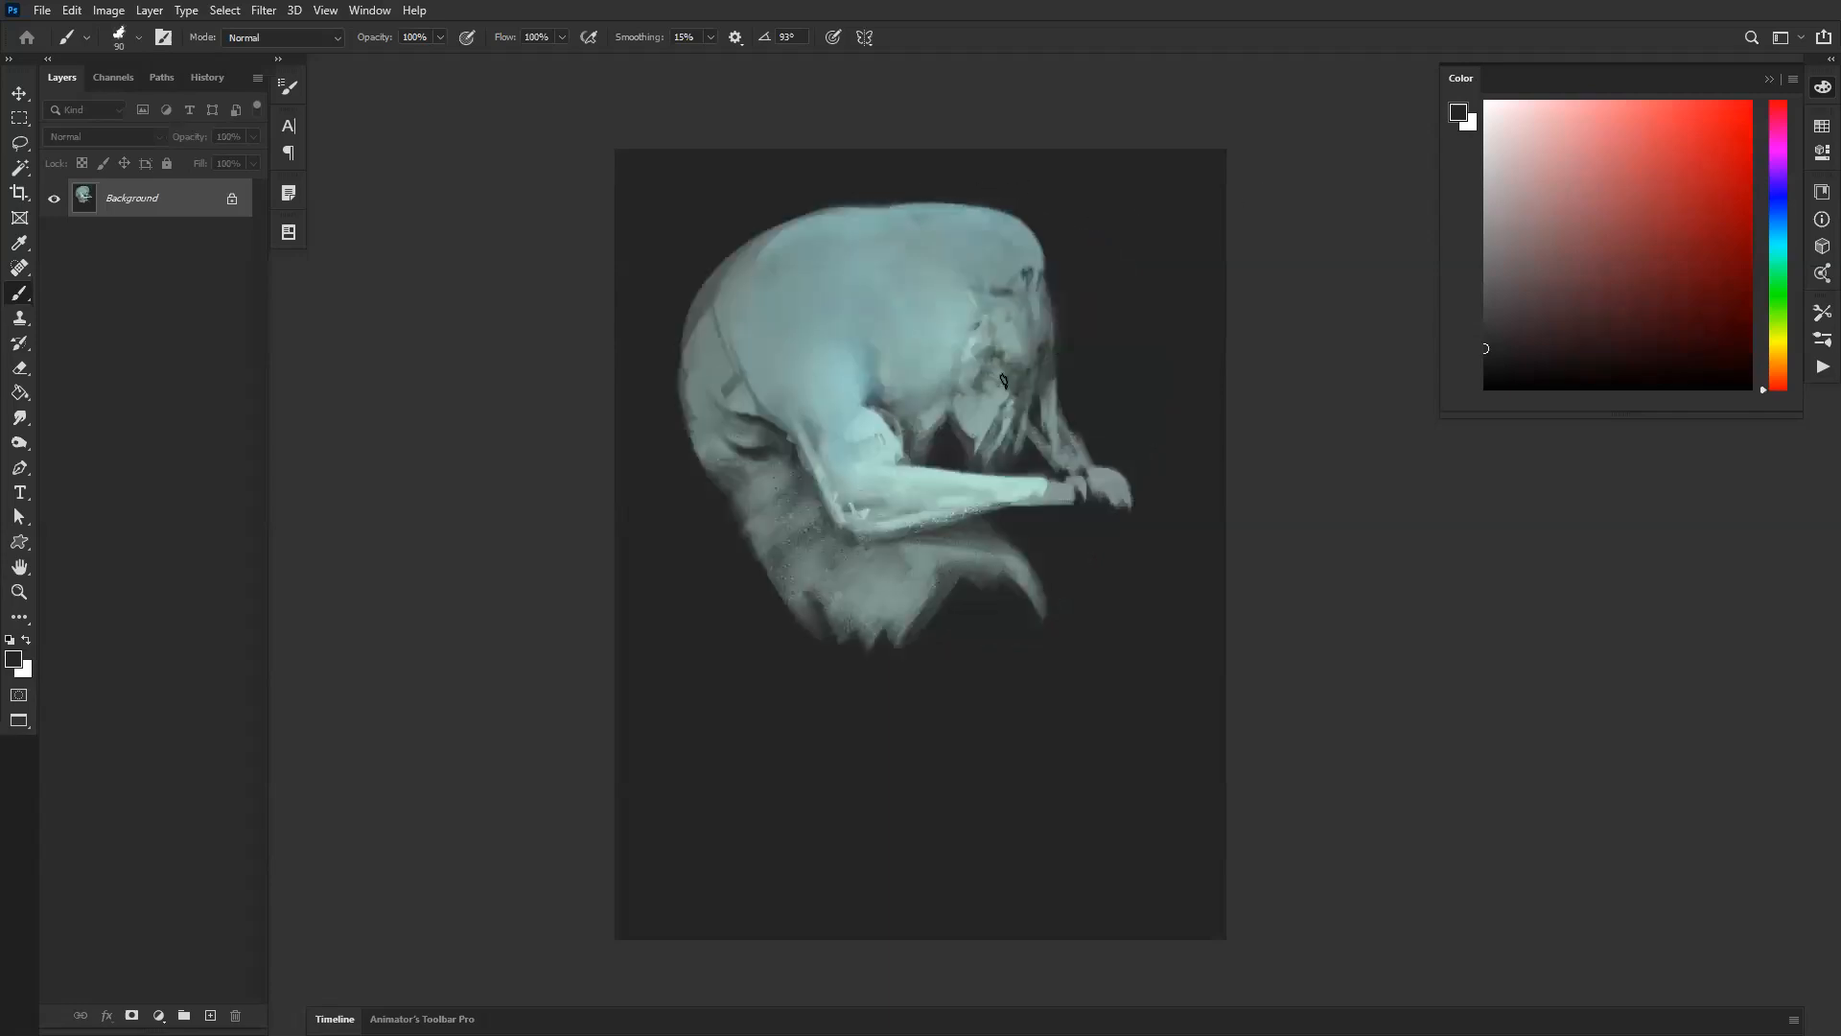
Step: Draw a thin dark grey crease from the neck down to the armpit and sample a lighter tone beside it
left_click(1053, 341, "alt")
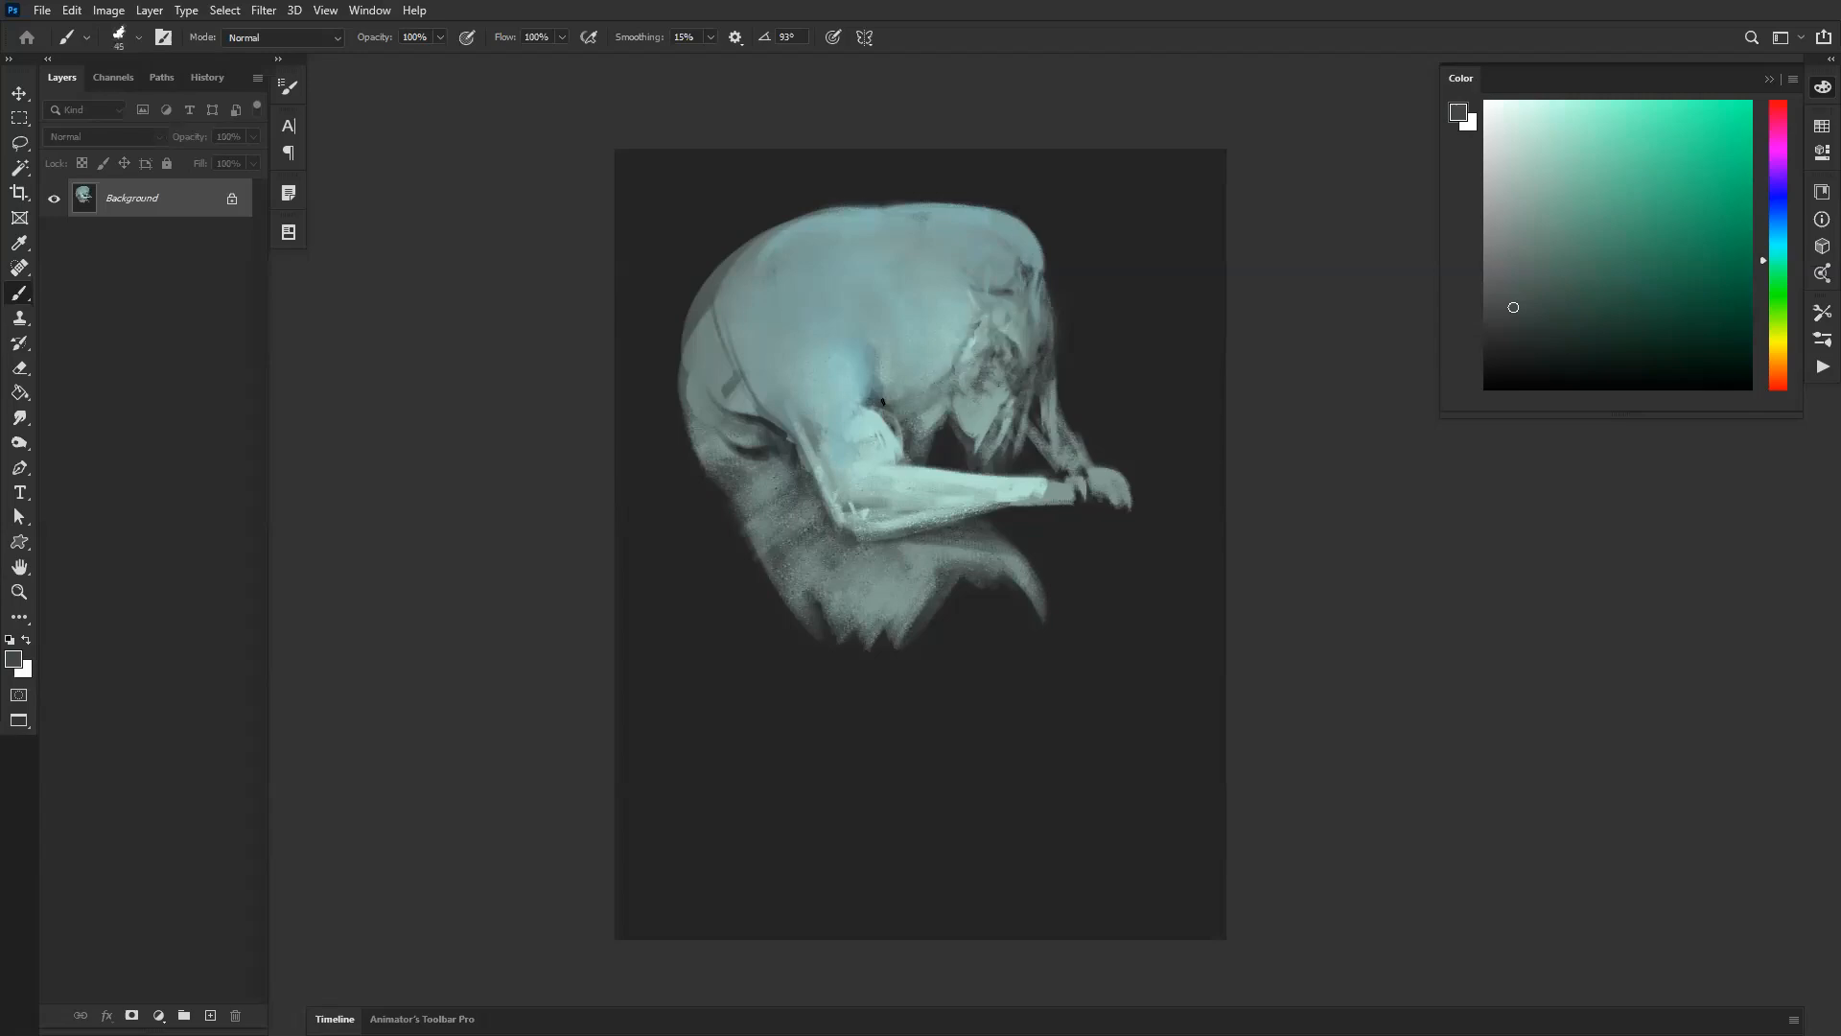
left_click_drag(909, 300, 888, 383)
key("ctrl+z")
key("ctrl+shift+z")
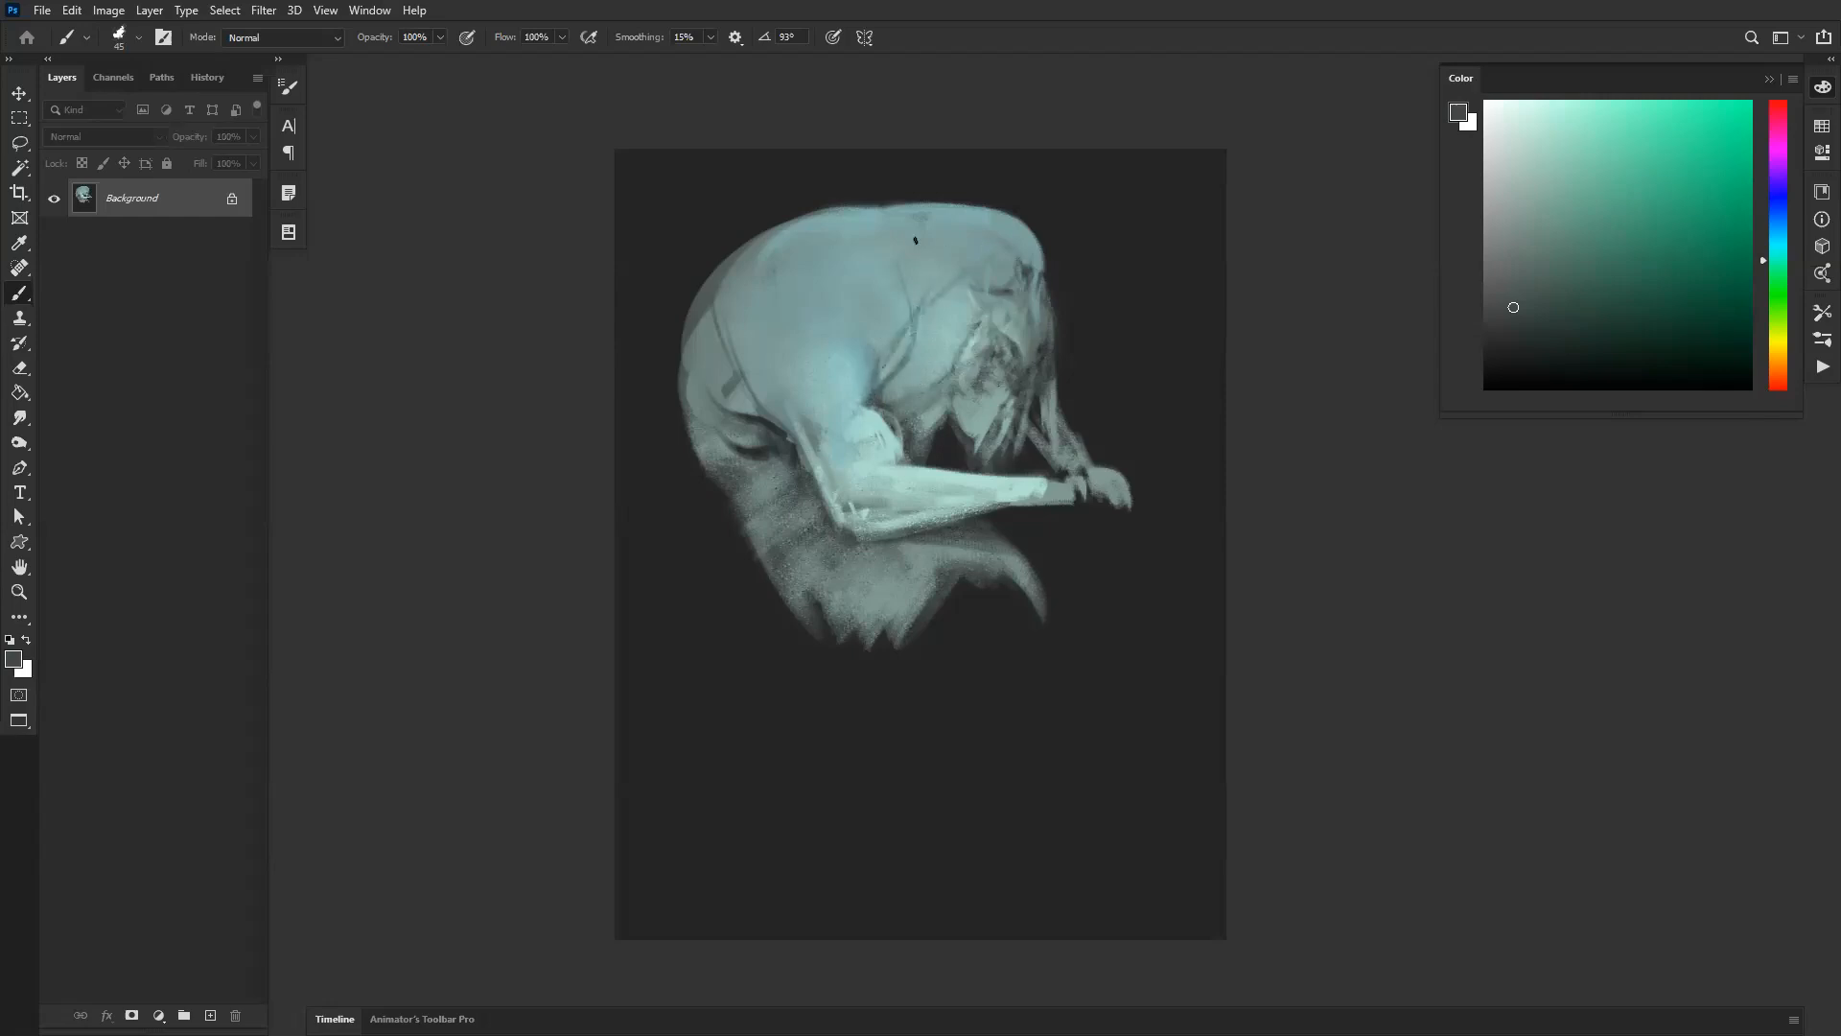
left_click(893, 347, "alt")
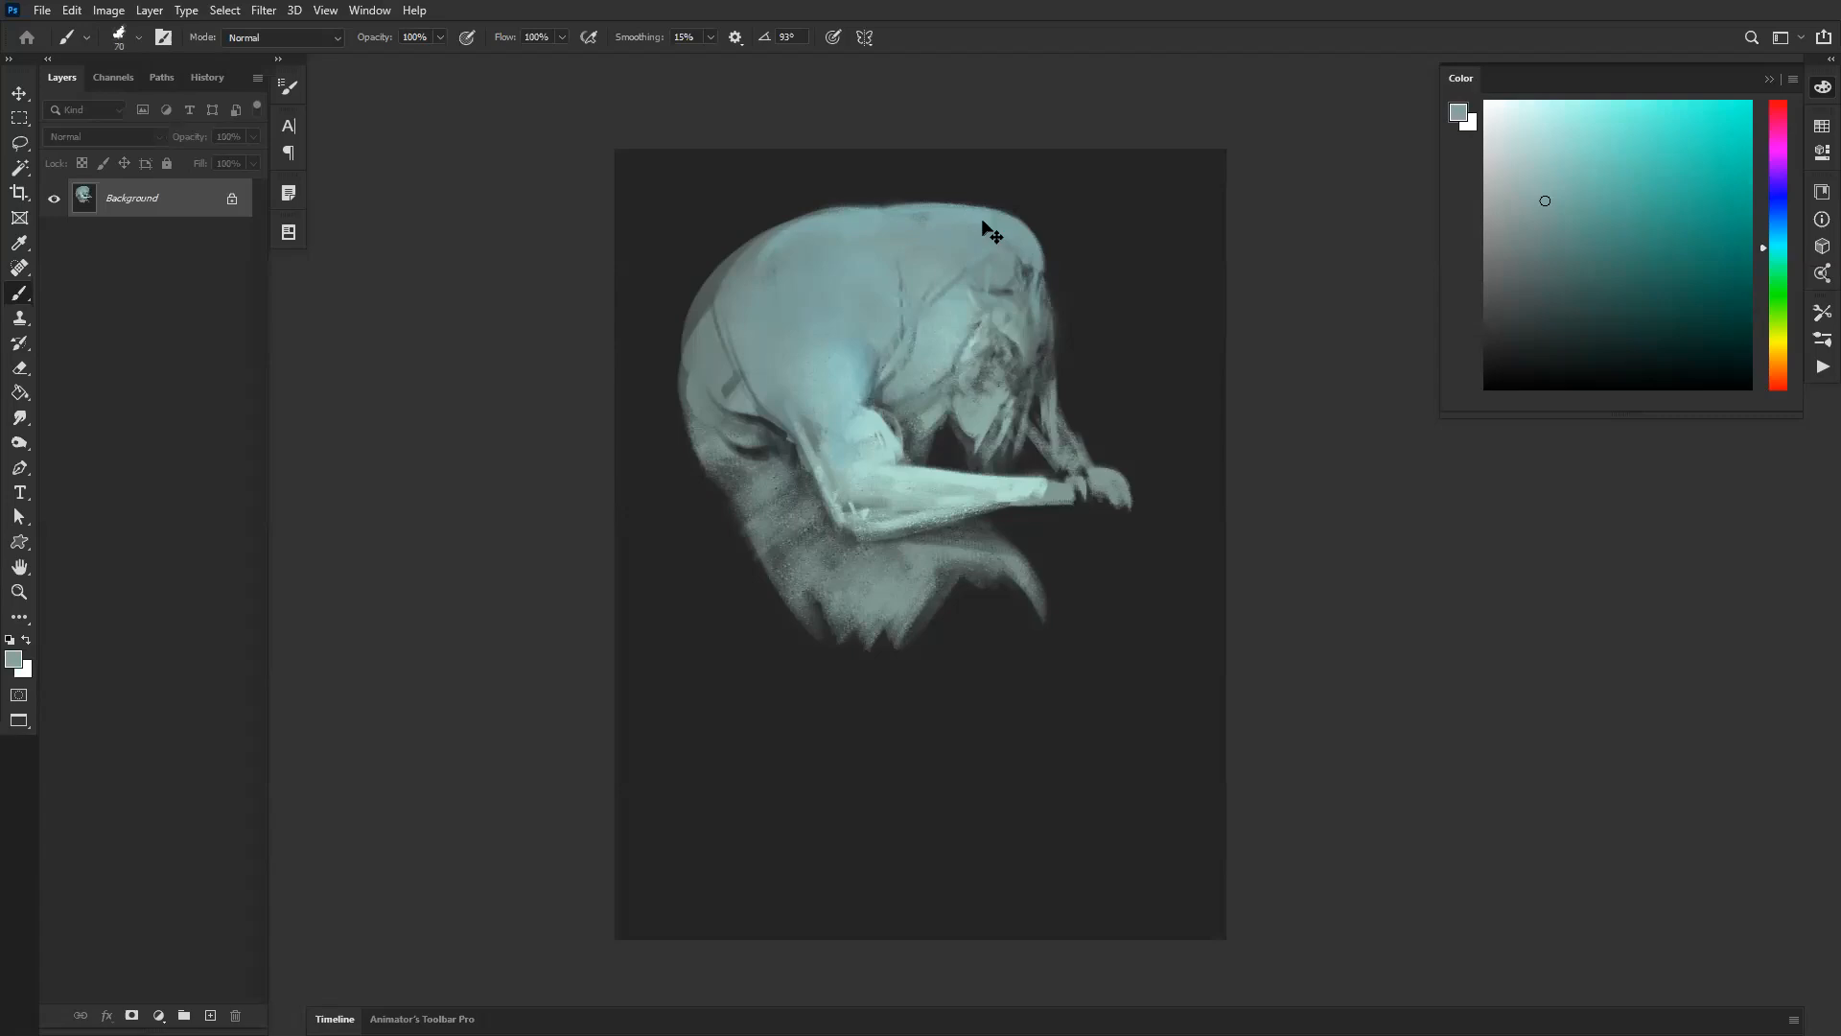
key("ctrl+f")
left_click(932, 212, "alt")
left_click_drag(901, 210, 1017, 221)
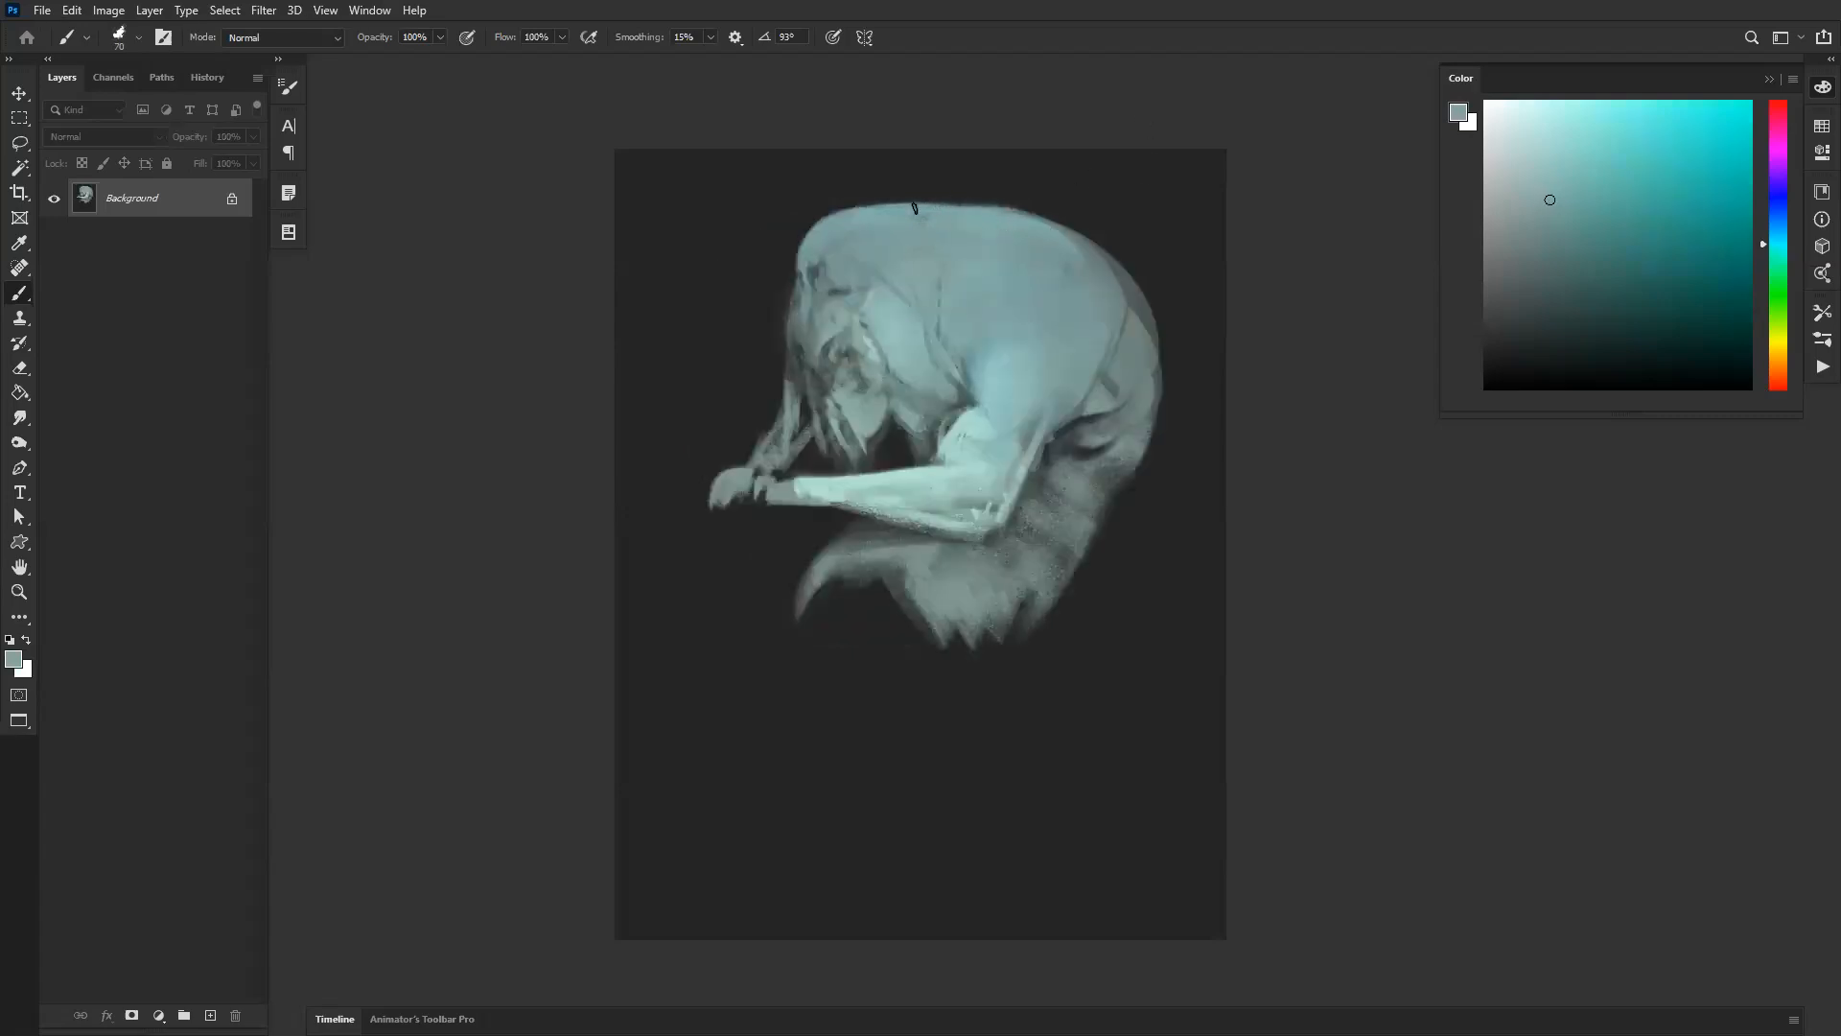
left_click_drag(898, 206, 1052, 221)
key("ctrl+z")
key("ctrl+z")
key("ctrl+f")
Step: Enlarge the brush and paint sampled greys into the gap between the chest, head and forearm
left_click(871, 422, "alt")
left_click(901, 431, "alt")
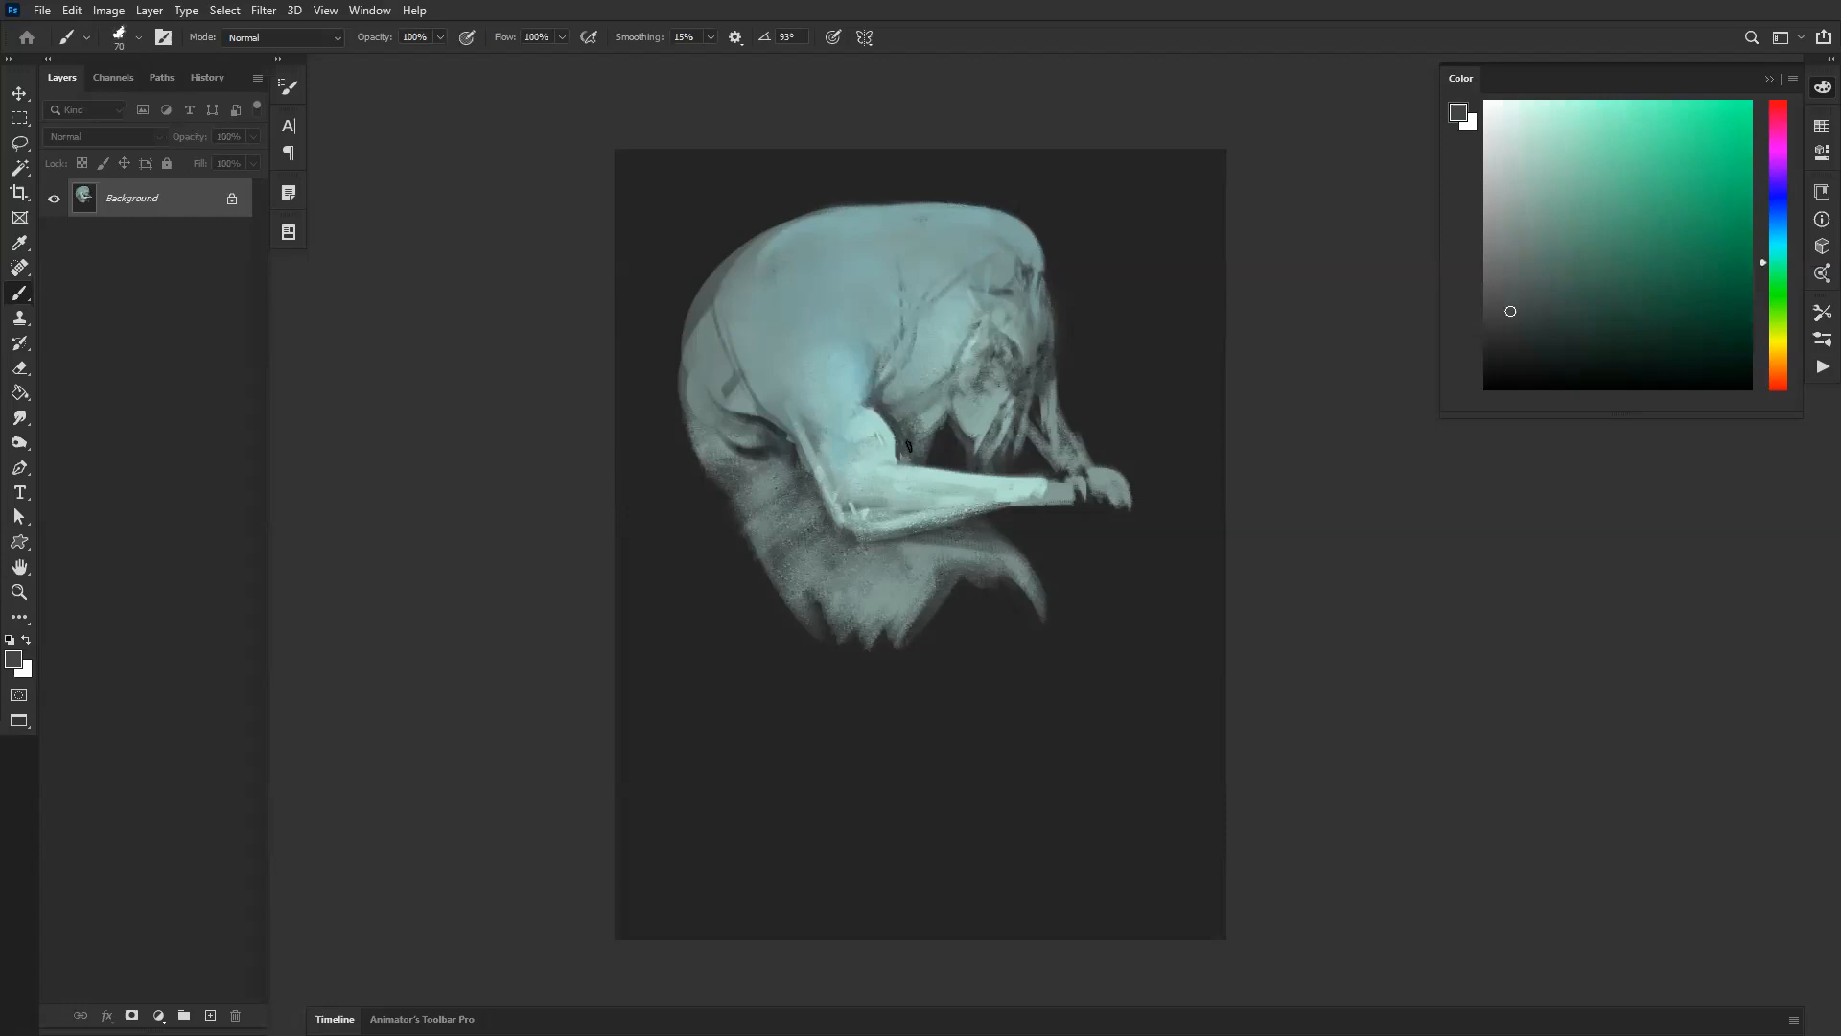
key("bracketright")
key("bracketright")
key("bracketright")
key("bracketright")
left_click(935, 414, "alt")
mouse_move(945, 413)
left_mouse_down()
mouse_move(926, 457)
mouse_move(946, 445)
mouse_move(947, 460)
left_mouse_up()
Step: Sample a dark grey from the gap, enlarge the brush to 400 and blend the shadow up under the chest
left_click(926, 459, "alt")
left_click(946, 453, "alt")
key("bracketright")
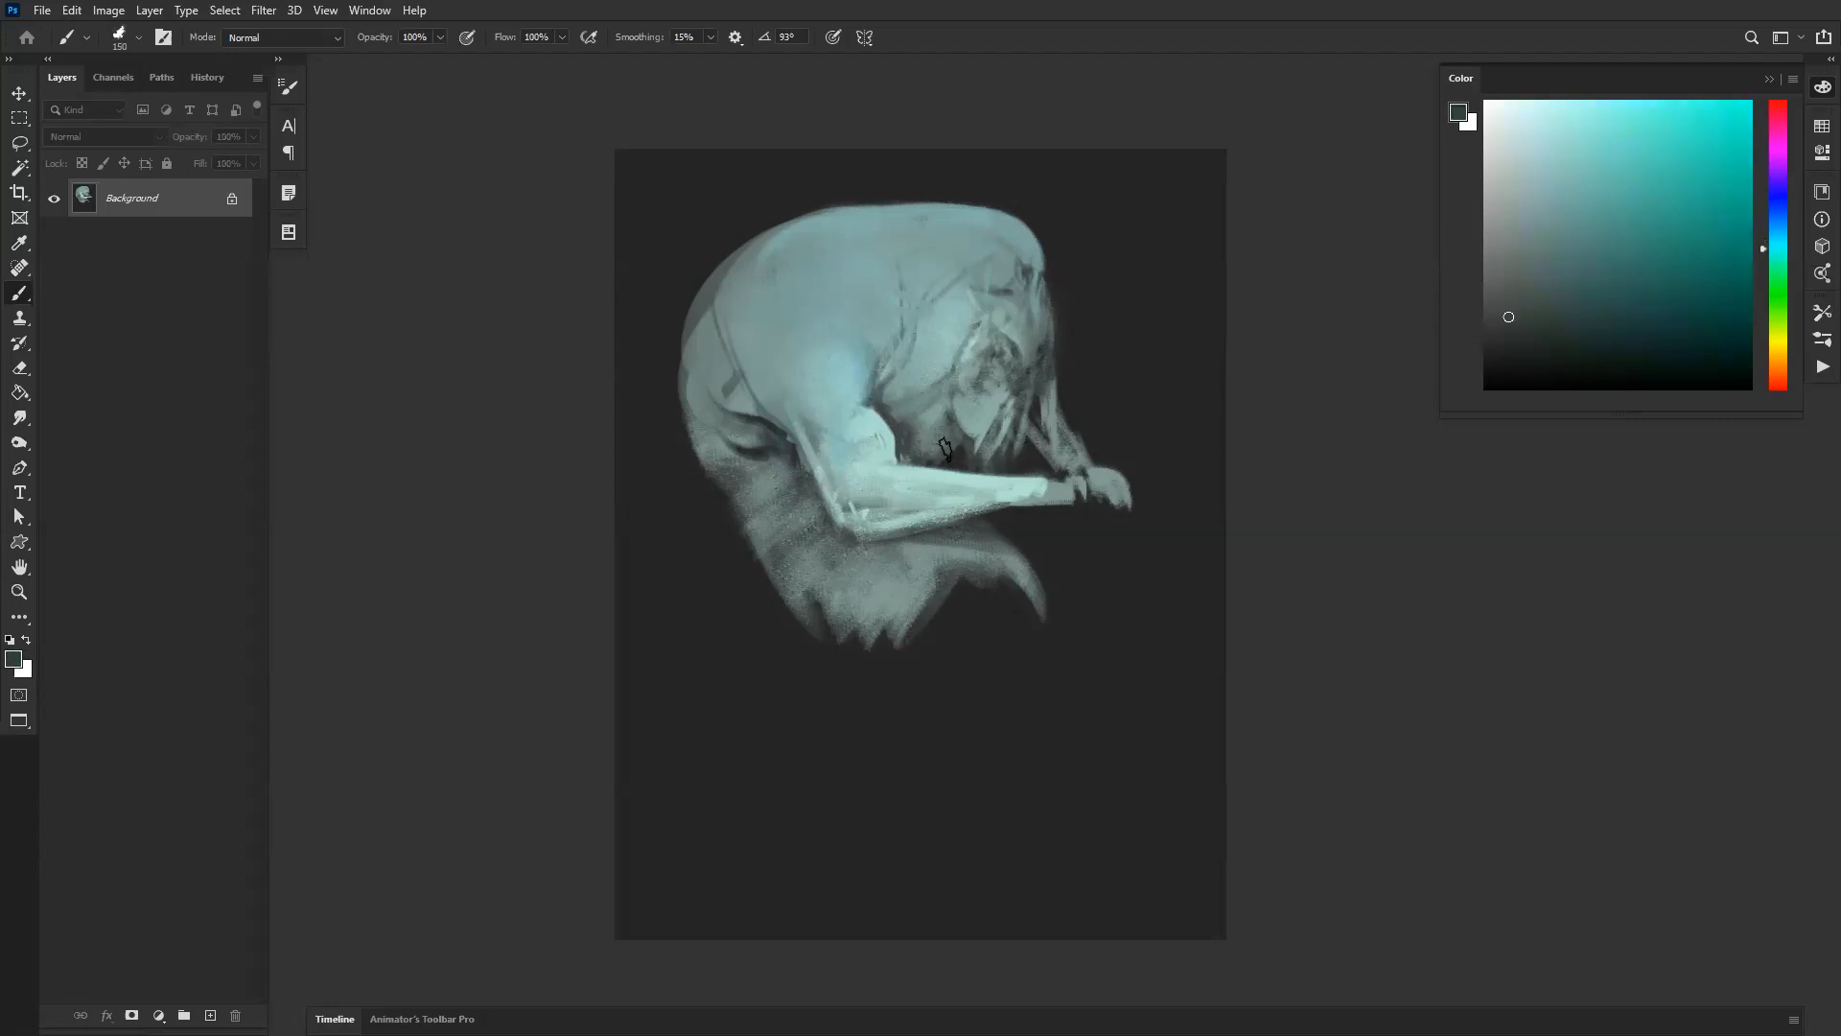
key("bracketright")
key("bracketright")
key("bracketright")
key("bracketright")
mouse_move(938, 427)
left_mouse_down()
mouse_move(896, 412)
mouse_move(968, 414)
mouse_move(923, 393)
left_mouse_up()
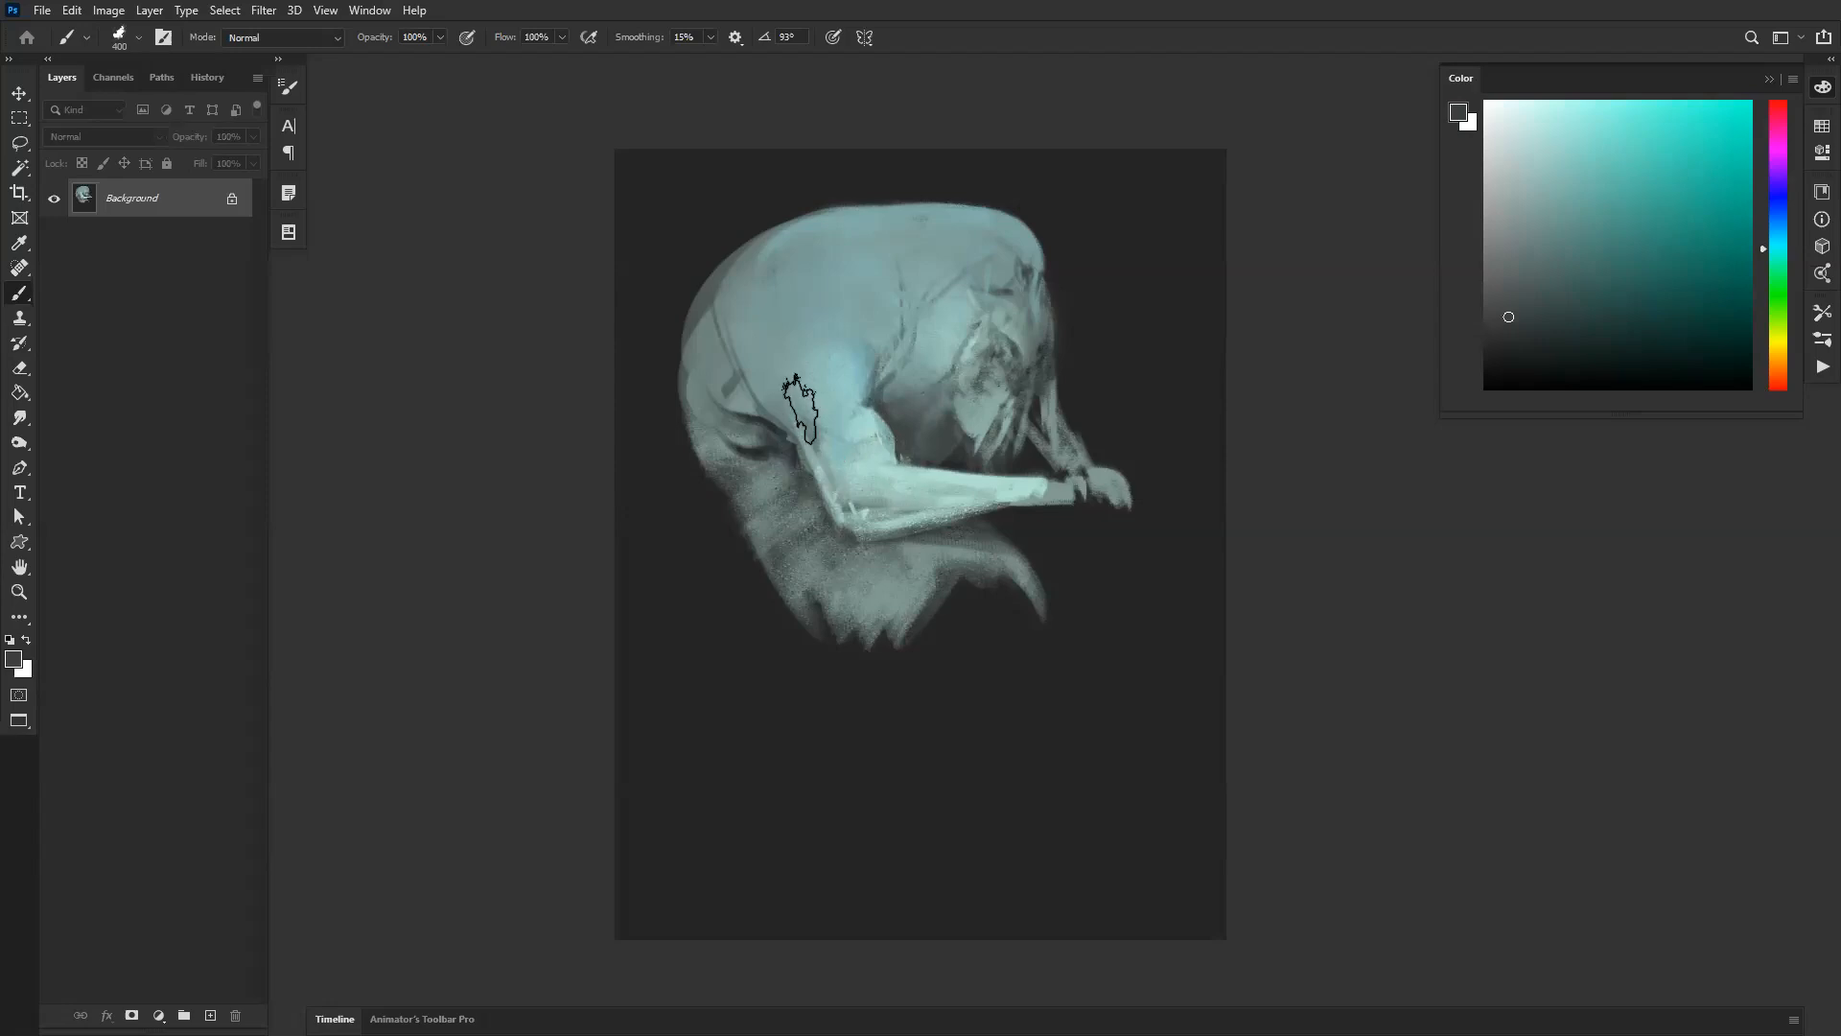
Step: Shrink the brush to 125 and paint sampled light blue along the rear edge of the upper arm and elbow
left_click(823, 379, "alt")
key("bracketleft")
key("bracketleft")
key("bracketleft")
key("bracketleft")
key("bracketleft")
key("bracketleft")
mouse_move(775, 401)
left_mouse_down()
mouse_move(831, 472)
mouse_move(815, 435)
left_mouse_up()
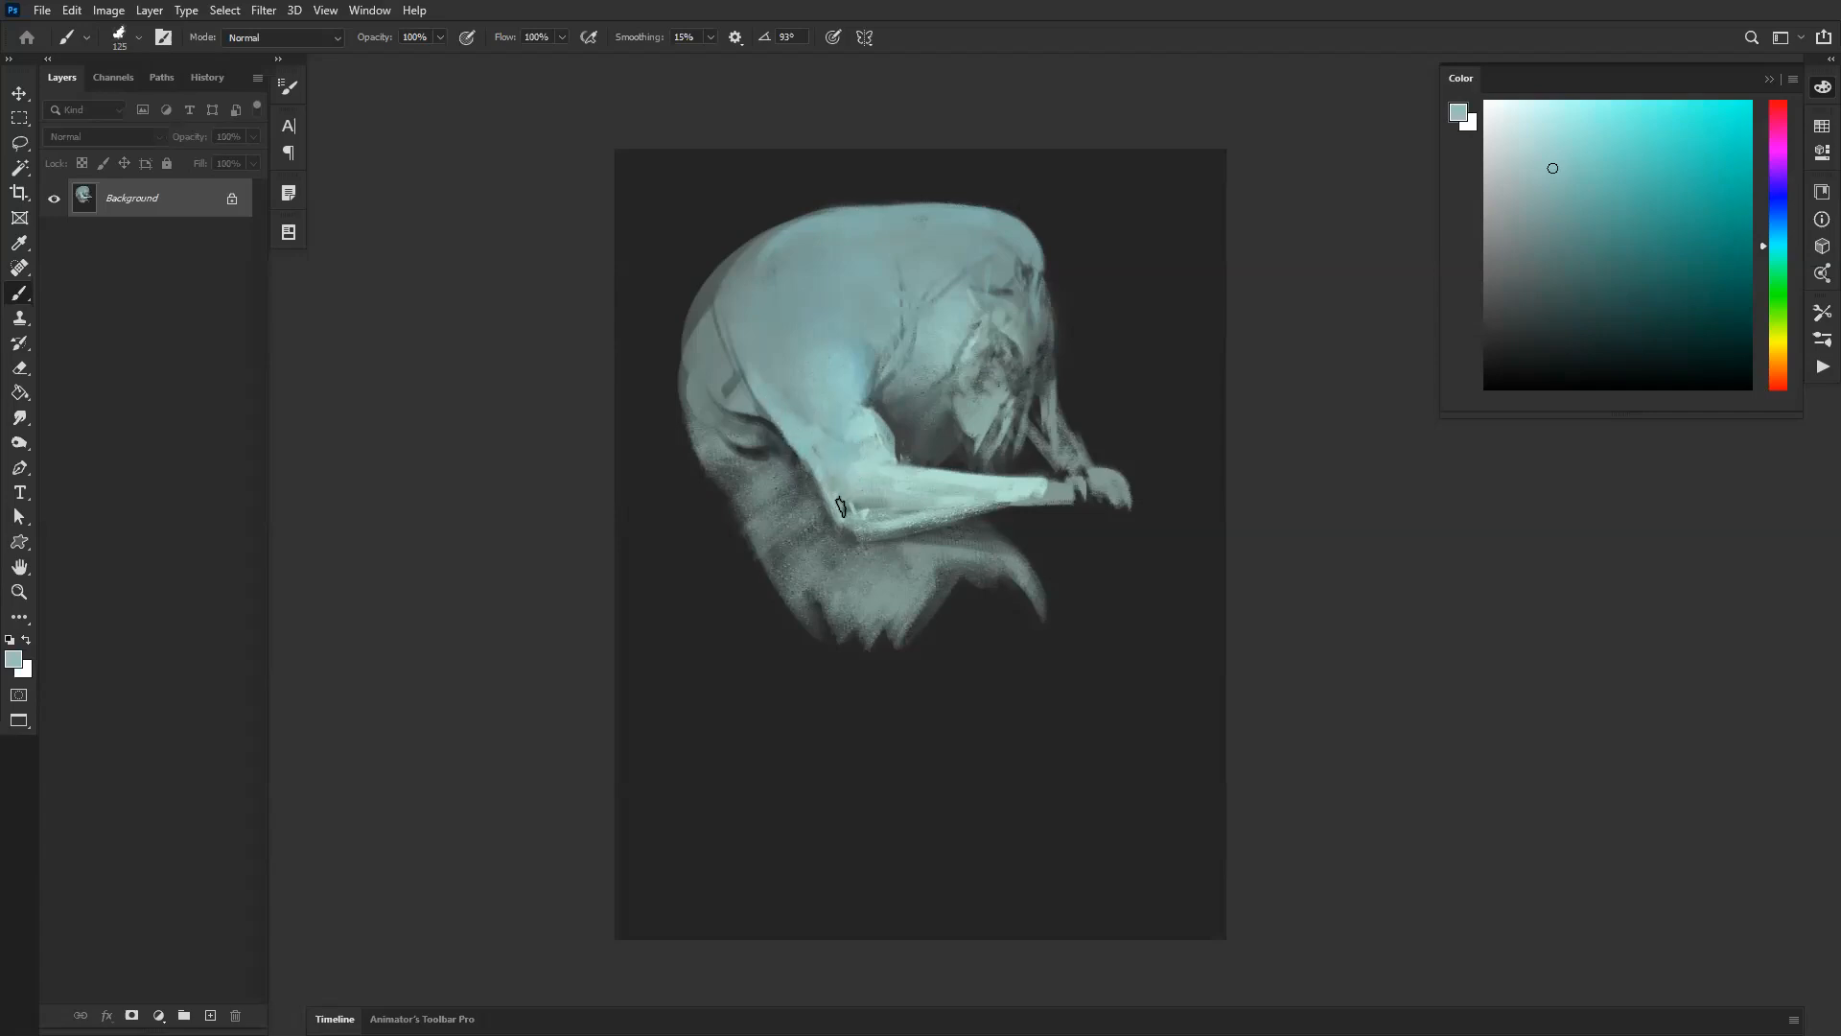
left_click_drag(853, 515, 847, 528)
left_click(862, 430, "alt")
mouse_move(767, 412)
left_mouse_down()
mouse_move(803, 443)
mouse_move(806, 422)
left_mouse_up()
Step: Sample dark greys and darken behind the elbow and along the underside of the forearm, adjusting the brush size
key("bracketright")
key("bracketright")
key("bracketright")
key("bracketright")
left_click(896, 428, "alt")
key("bracketleft")
key("bracketleft")
key("bracketleft")
key("bracketleft")
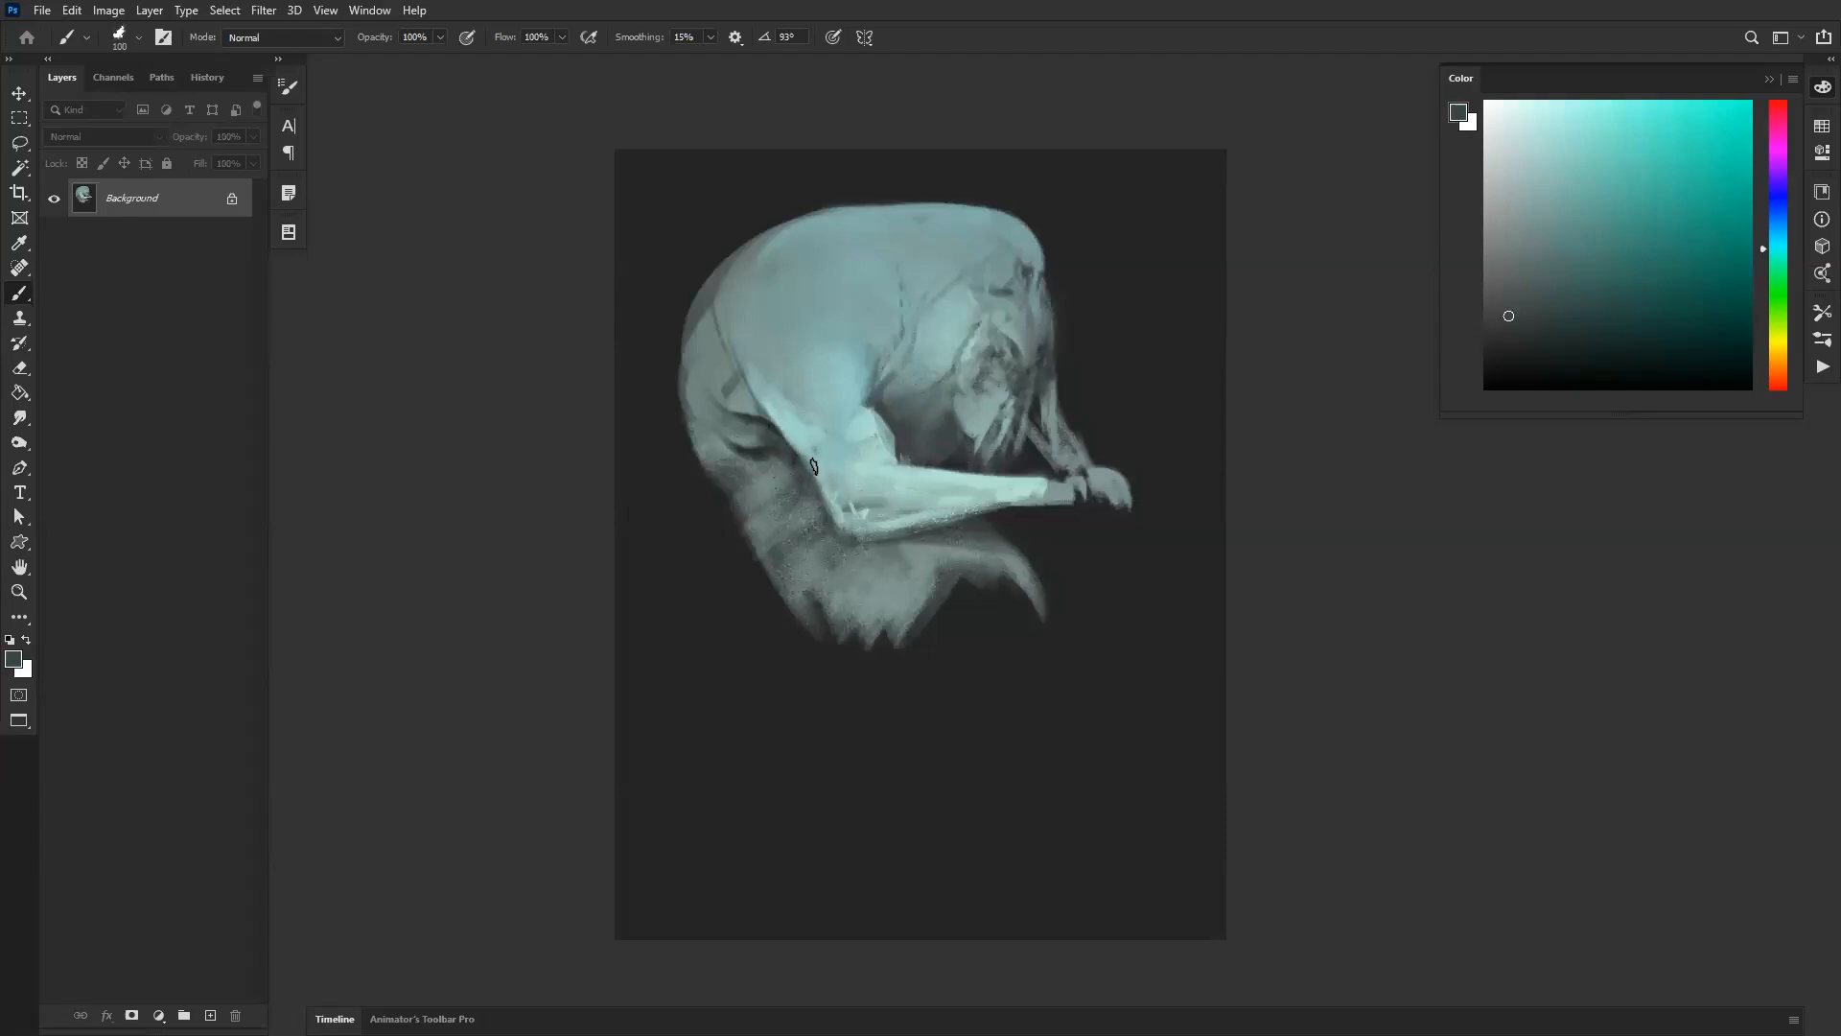
key("bracketright")
key("bracketright")
left_click_drag(852, 521, 1050, 502)
left_click(913, 535, "alt")
key("bracketleft")
key("bracketleft")
key("bracketleft")
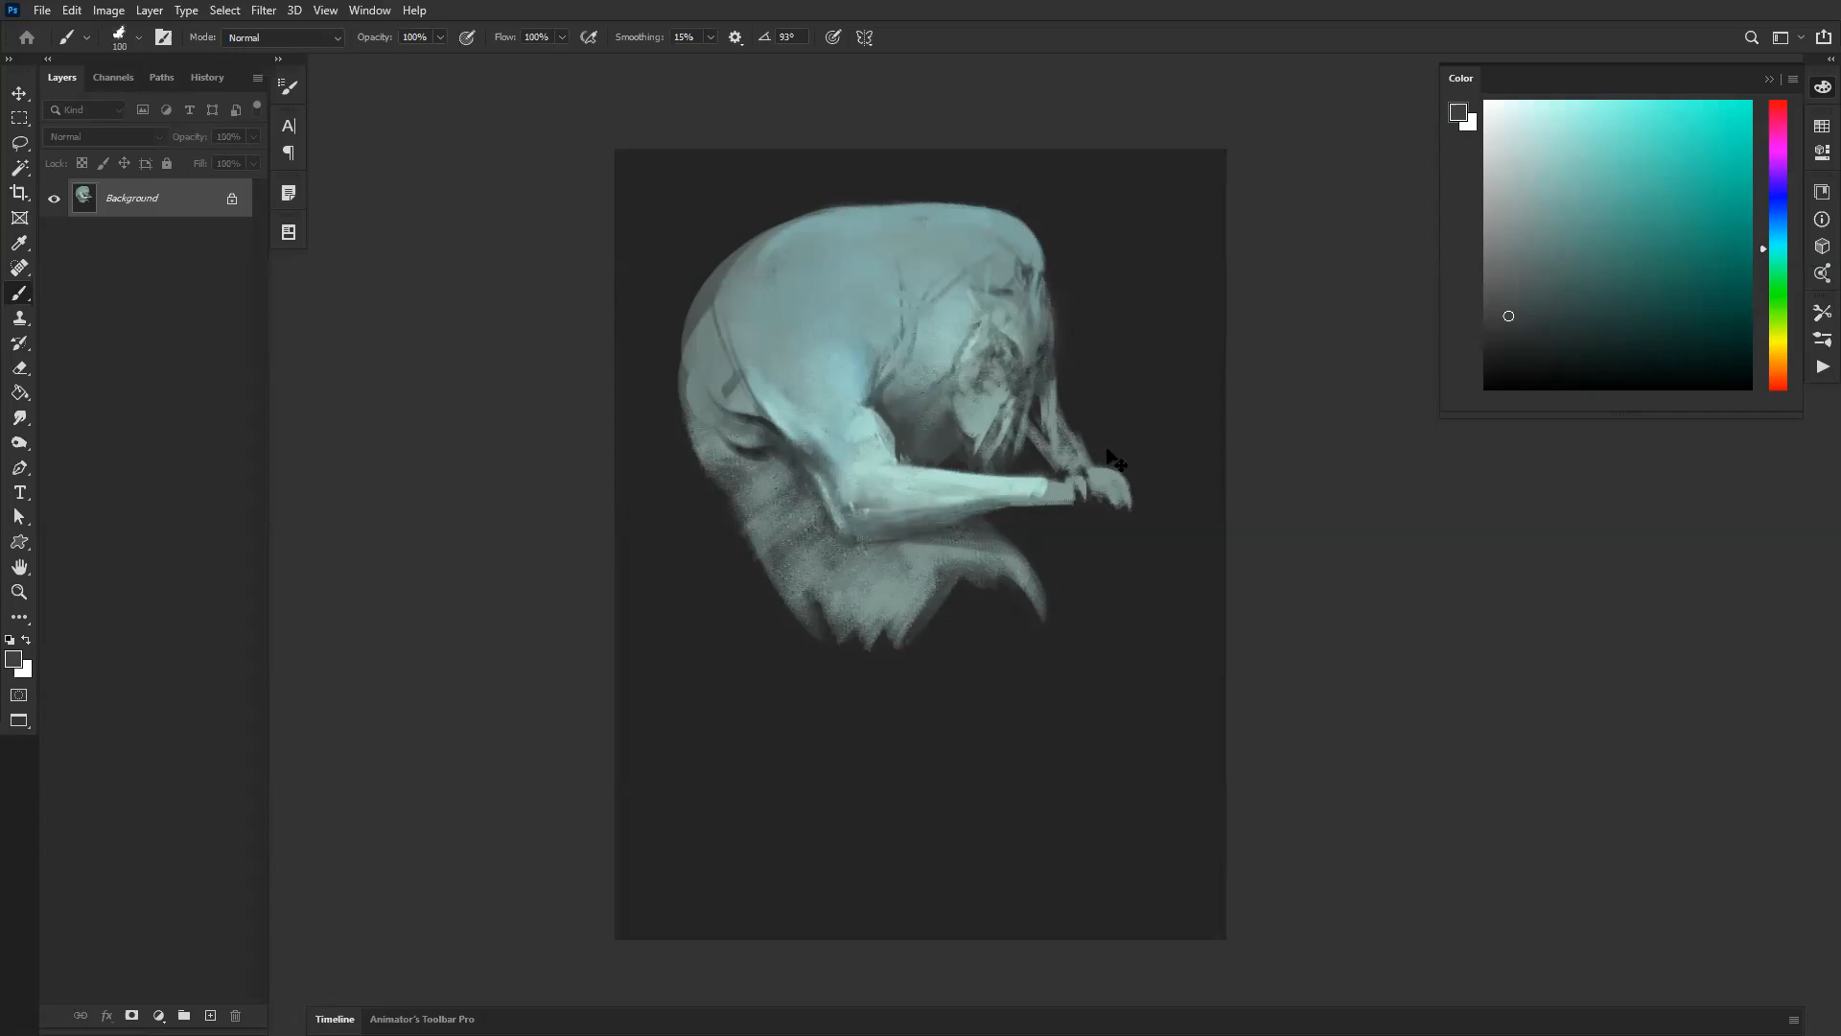
Step: Mirror the canvas and paint sampled light teal tones along the back edge of the upper arm
key("ctrl+shift+h")
left_click(951, 466, "alt")
key("bracketleft")
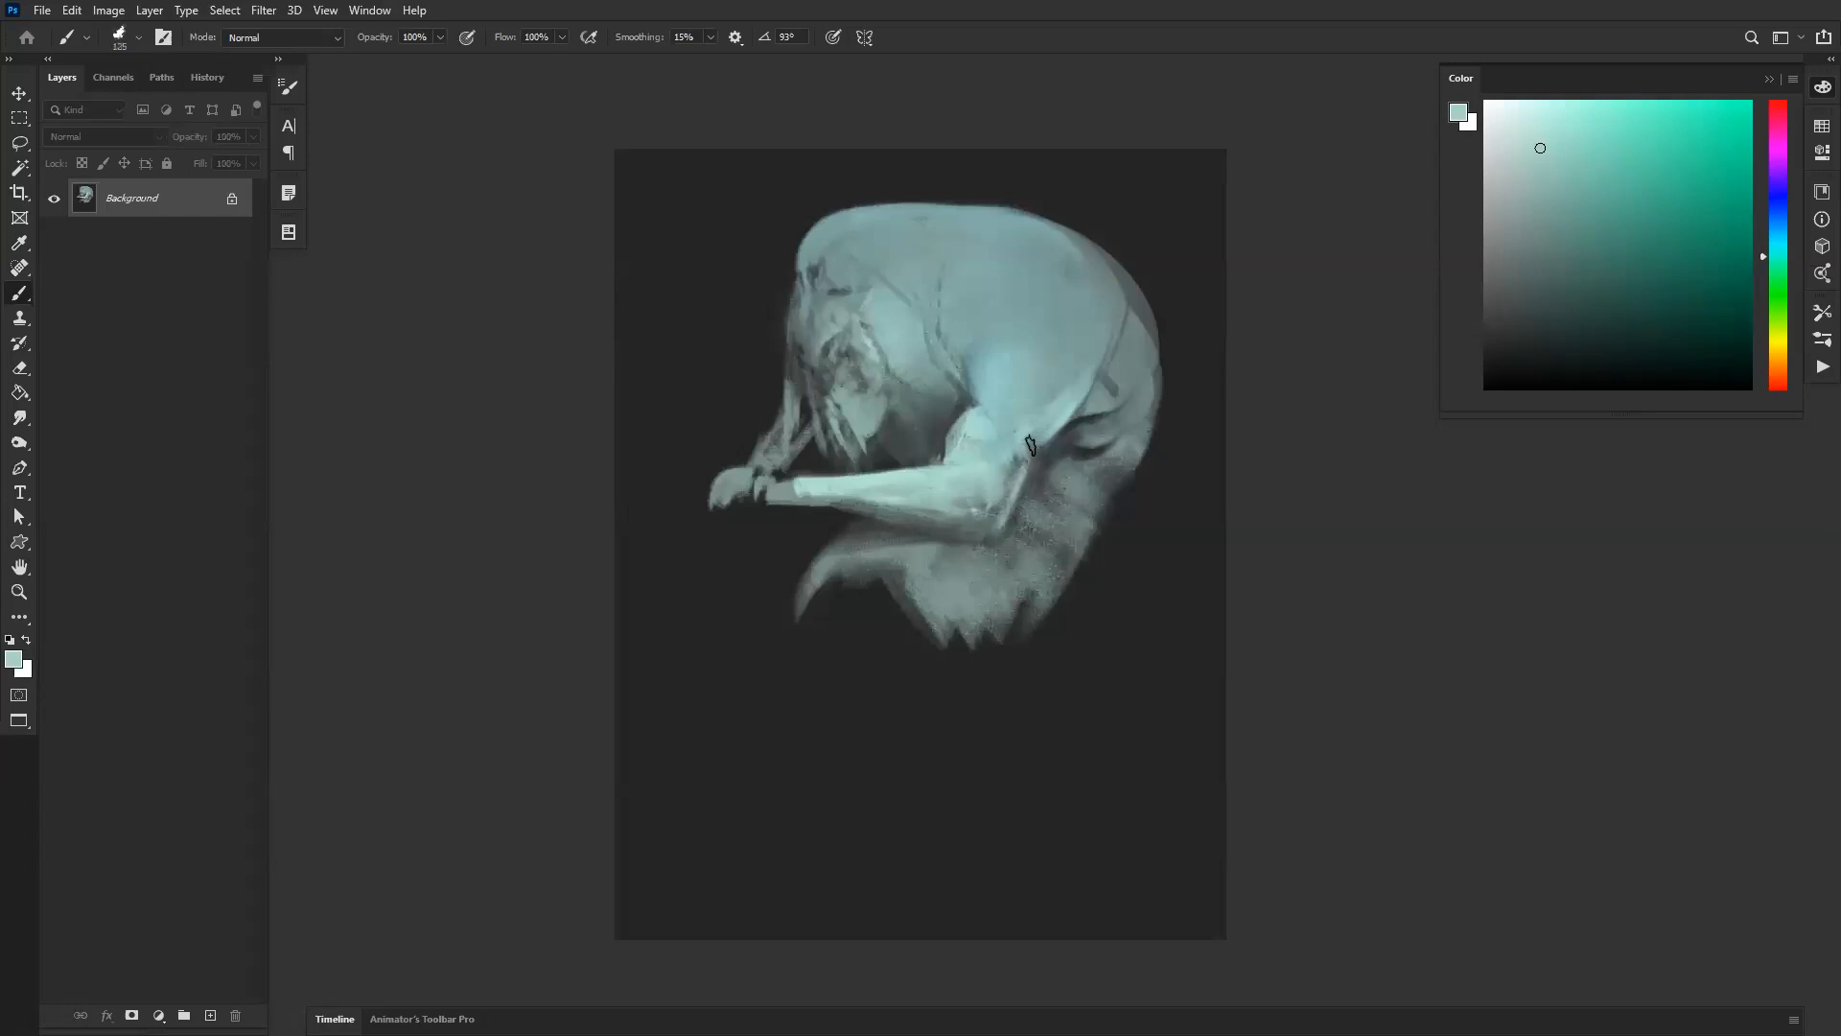
left_click(1099, 380, "alt")
left_click_drag(1100, 378, 1049, 441)
mouse_move(1110, 335)
left_mouse_down()
mouse_move(1020, 466)
mouse_move(1101, 356)
left_mouse_up()
Step: Sample a greyish teal and paint over the dark line between the upper arm and the outer back
left_click(1059, 396, "alt")
left_click_drag(1045, 437, 1135, 314)
mouse_move(1084, 396)
left_mouse_down()
mouse_move(1132, 286)
mouse_move(1121, 314)
mouse_move(1154, 345)
left_mouse_up()
Step: Mirror the canvas, paint the outer back, and carve jagged spikes along the spine with a smaller brush in the sampled background colour
key("ctrl+shift+h")
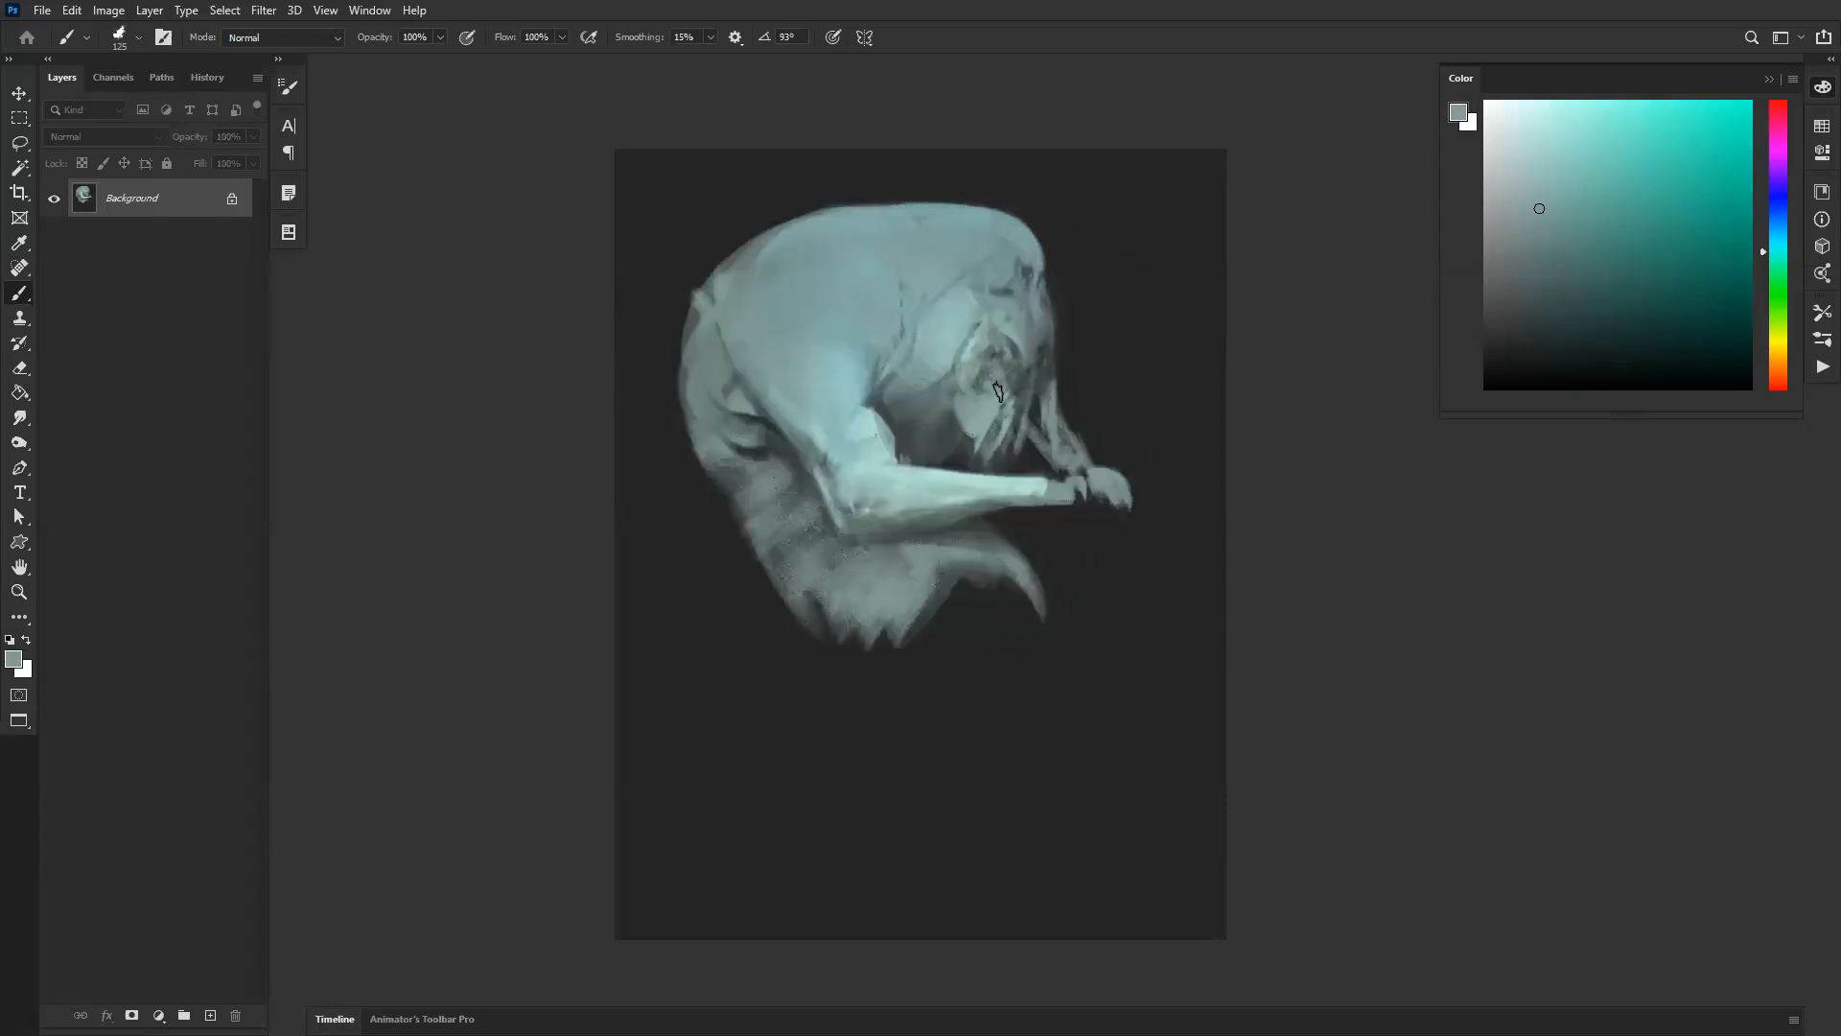
mouse_move(720, 343)
left_mouse_down()
mouse_move(679, 334)
mouse_move(689, 410)
left_mouse_up()
key("bracketleft")
key("bracketleft")
left_click(654, 353, "alt")
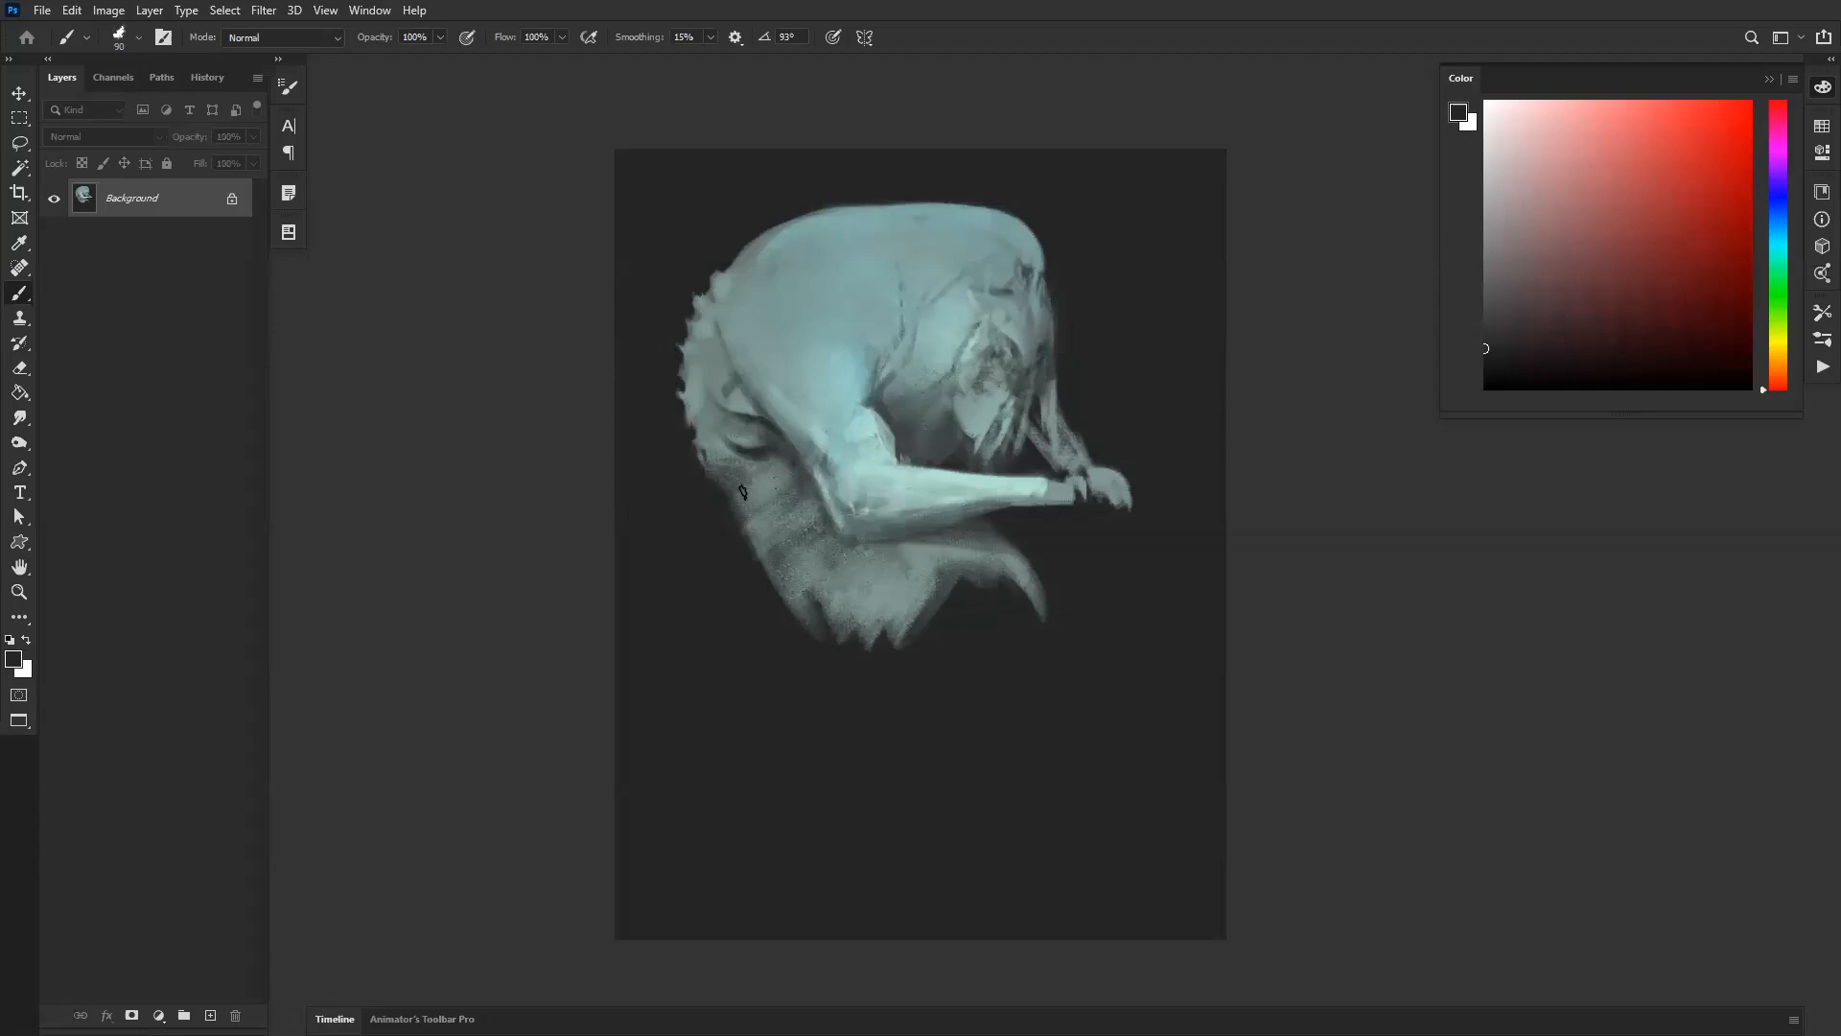
Step: Mirror the canvas and paint sampled teal greys over the fold between the upper arm and the side
key("ctrl+shift+h")
left_click(1096, 406, "alt")
key("bracketright")
left_click_drag(1067, 429, 1105, 410)
left_click(1082, 422, "alt")
left_click(1092, 408, "alt")
Step: Enlarge the brush to 300 and blend the sampled tone from the spine across to the shoulder
key("bracketright")
key("bracketright")
key("bracketright")
key("bracketright")
key("bracketright")
key("bracketright")
mouse_move(1136, 326)
left_mouse_down()
mouse_move(1062, 453)
mouse_move(1042, 375)
left_mouse_up()
left_click(1074, 315, "alt")
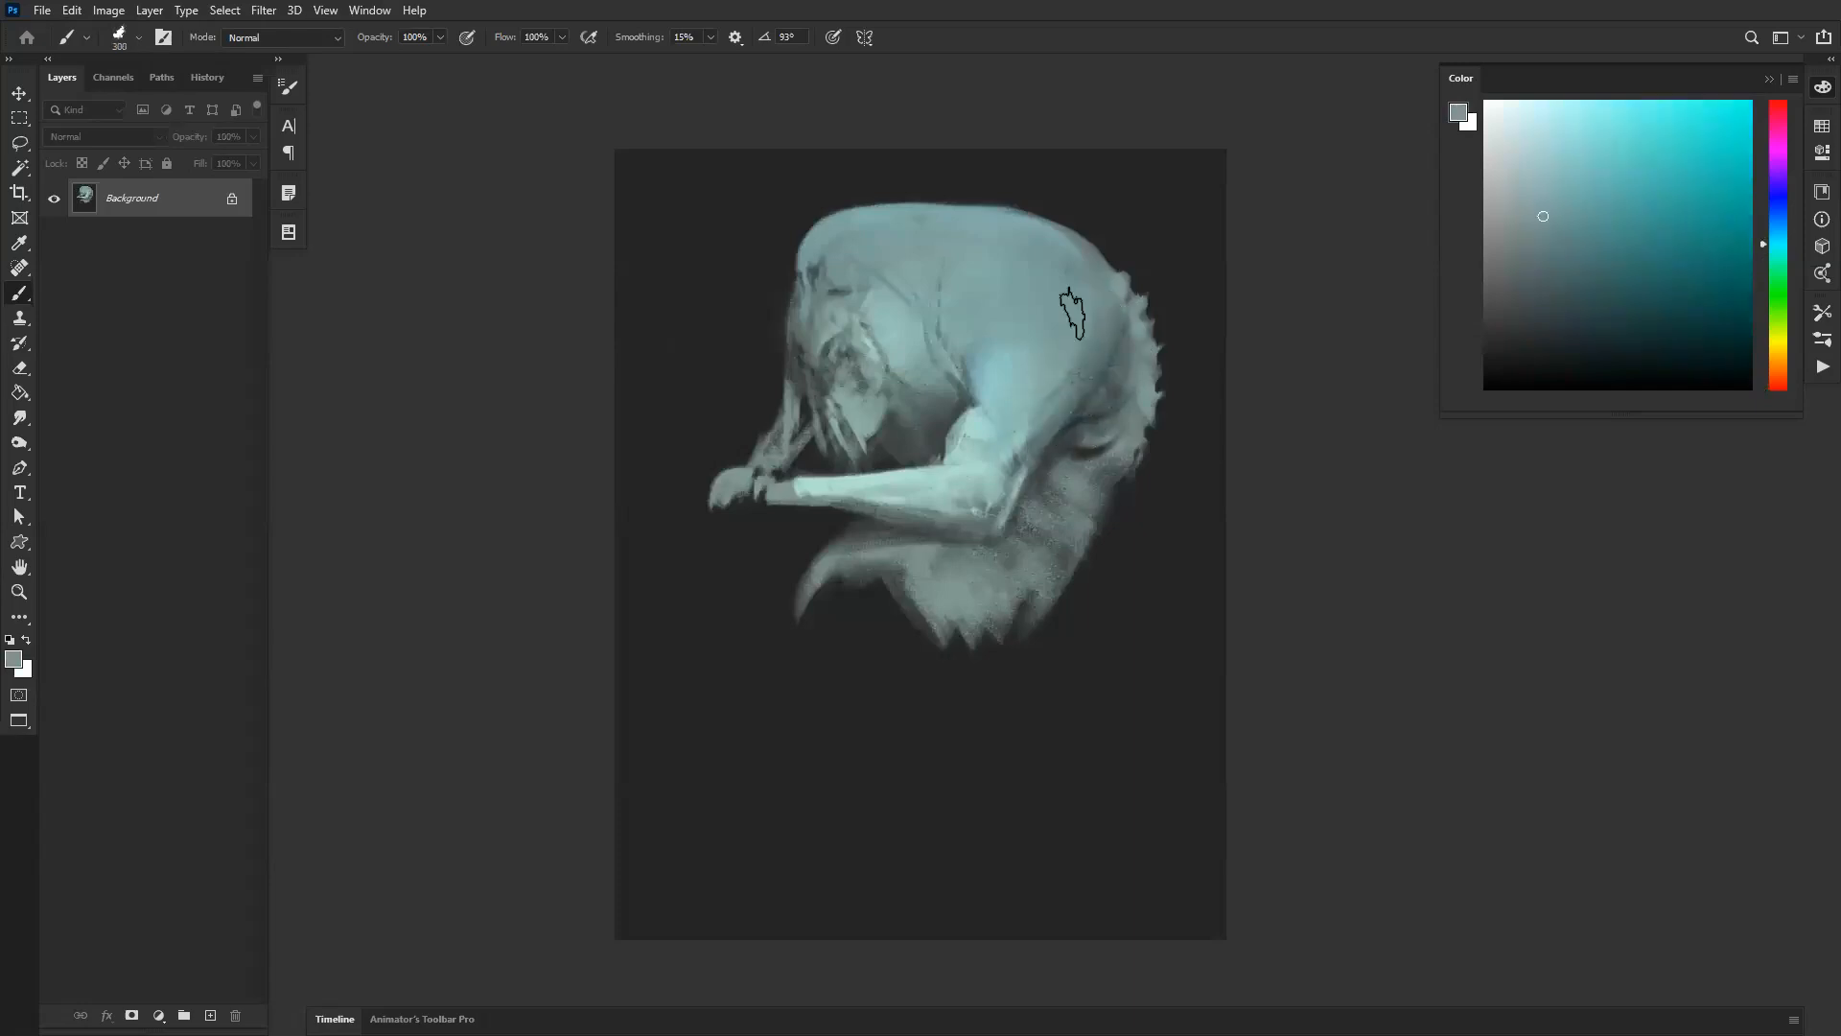
Step: Mirror the canvas, shrink the brush and paint sampled blue strokes over the ribs and down the waist
key("ctrl+shift+h")
key("bracketleft")
key("bracketleft")
key("bracketleft")
key("bracketleft")
key("bracketleft")
key("bracketleft")
key("bracketleft")
key("bracketleft")
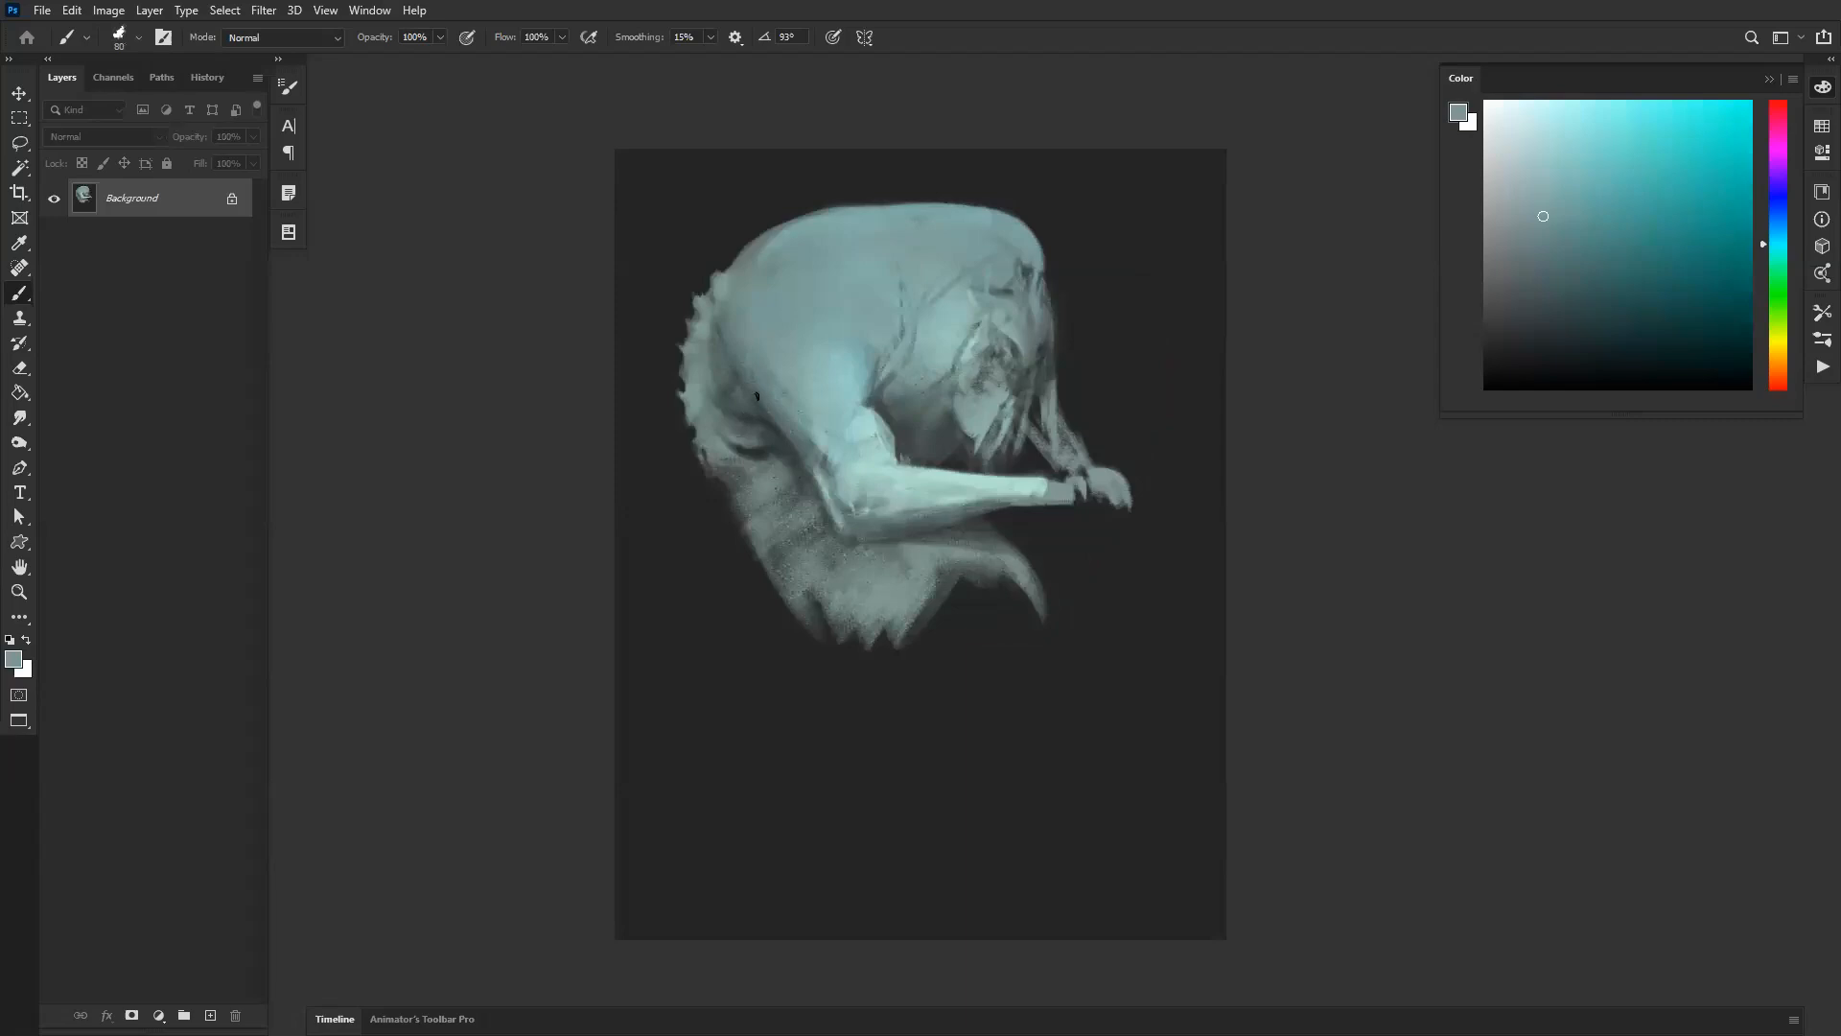
left_click(767, 370, "alt")
mouse_move(766, 478)
left_mouse_down()
mouse_move(772, 455)
mouse_move(814, 575)
left_mouse_up()
Step: Enlarge the brush to 500 and fill the ragged lower body with a sampled greyish teal
key("bracketright")
key("bracketright")
key("bracketright")
key("bracketright")
key("bracketright")
key("bracketright")
key("bracketright")
key("bracketright")
key("bracketright")
left_click(852, 608, "alt")
mouse_move(889, 638)
left_mouse_down()
mouse_move(858, 662)
mouse_move(928, 625)
mouse_move(891, 555)
left_mouse_up()
Step: Mirror the canvas and block in the hips and thigh below the forearm with a sampled grey teal
key("F2")
left_click(978, 504, "alt")
mouse_move(923, 489)
left_mouse_down()
mouse_move(843, 490)
mouse_move(969, 575)
left_mouse_up()
mouse_move(887, 527)
left_mouse_down()
mouse_move(883, 497)
mouse_move(825, 591)
mouse_move(967, 525)
left_mouse_up()
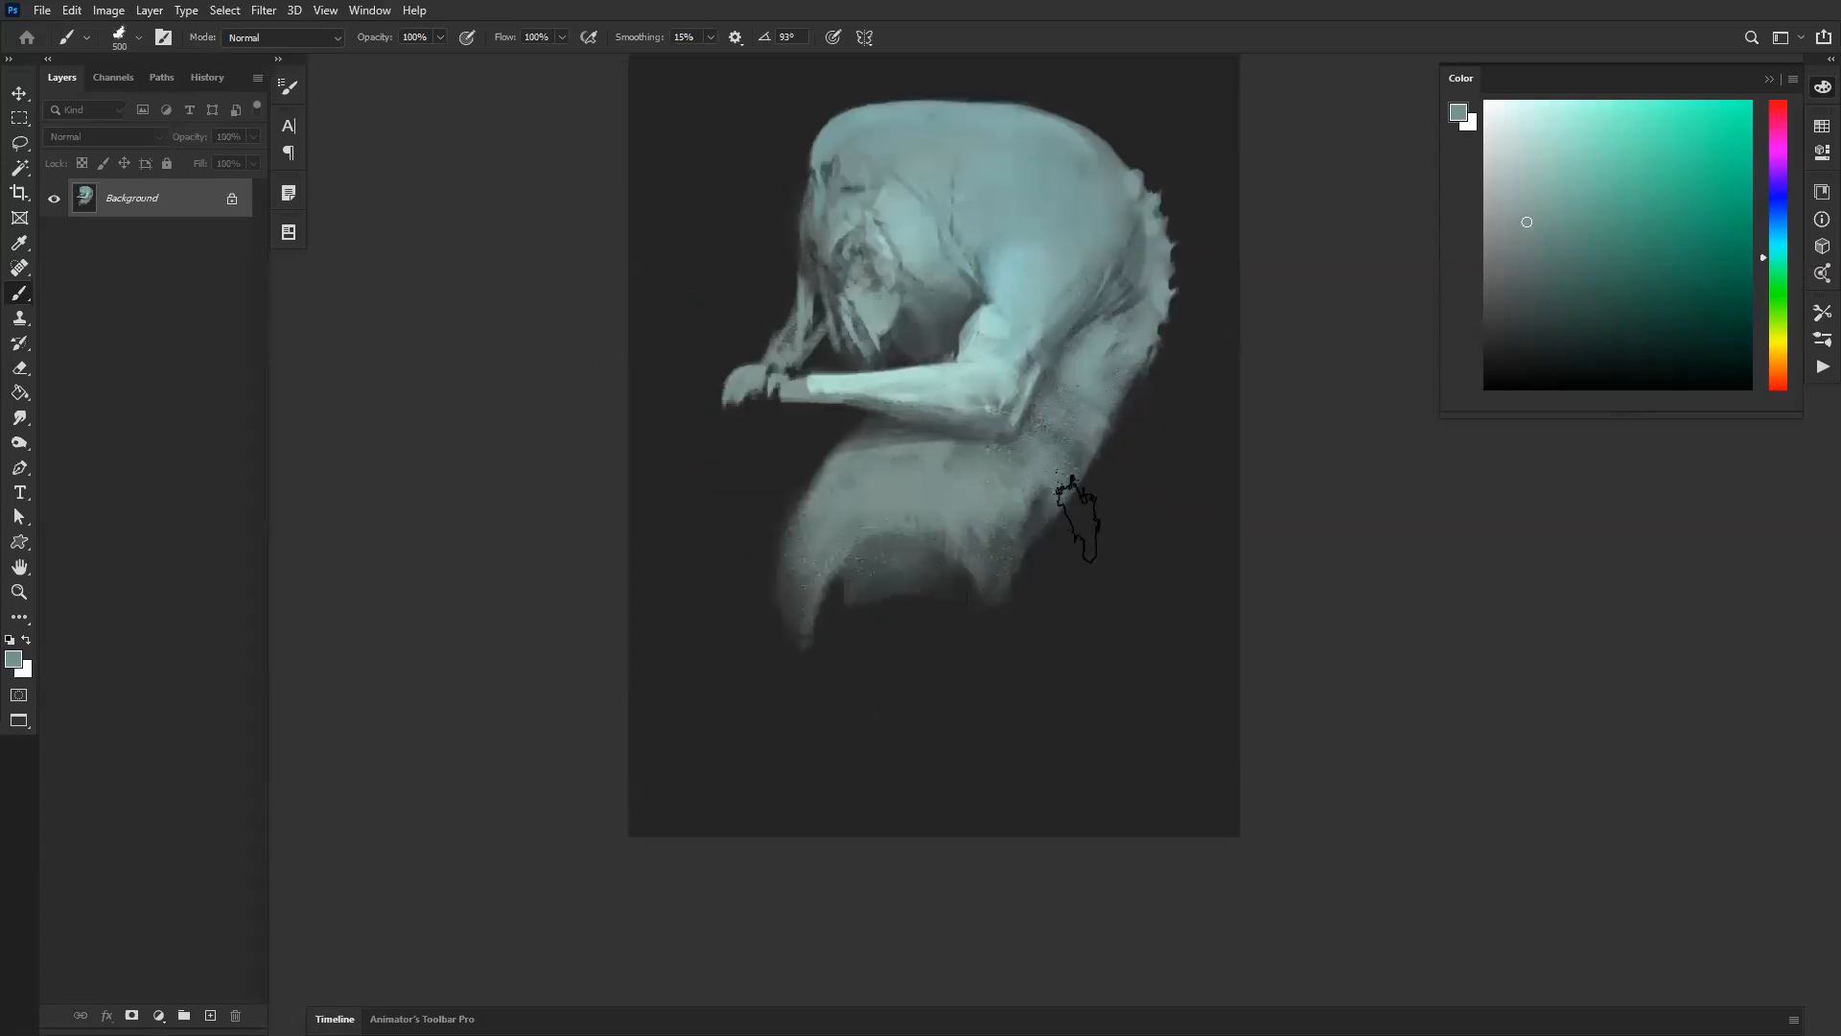
Step: Mirror the canvas and extend the legs downward with broad grey teal strokes
key("F2")
mouse_move(935, 494)
left_mouse_down()
mouse_move(970, 534)
mouse_move(937, 666)
mouse_move(930, 629)
mouse_move(1004, 624)
mouse_move(960, 610)
mouse_move(987, 679)
left_mouse_up()
left_click_drag(1064, 530, 1022, 657)
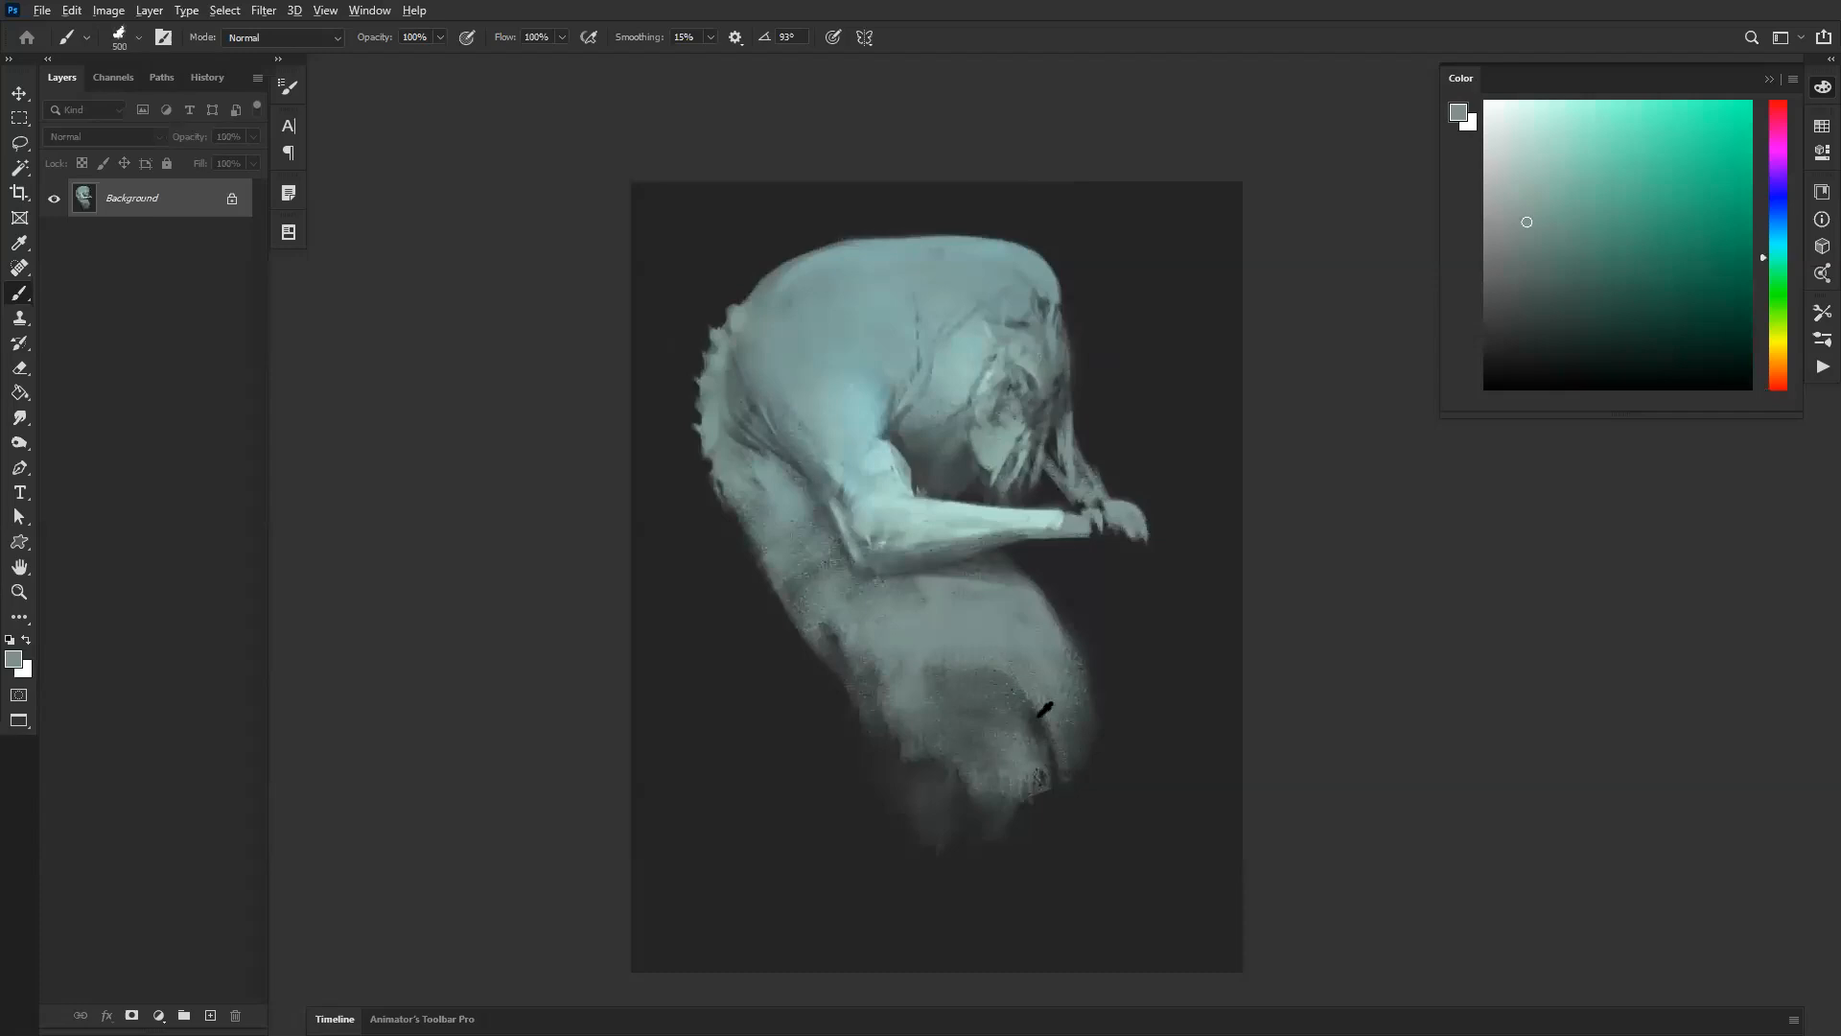
Step: Sample the dark background, shrink the brush and carve a dark curved crease separating the thigh from the lower leg
left_click(1177, 760, "alt")
key("bracketleft")
key("bracketleft")
key("bracketleft")
key("bracketleft")
key("bracketleft")
key("bracketleft")
mouse_move(1018, 733)
left_mouse_down()
mouse_move(858, 662)
mouse_move(906, 619)
mouse_move(929, 680)
left_mouse_up()
Step: Shape the rounded hip at the start of the thigh with sampled grey tones and enlarge the brush to 250
key("bracketright")
mouse_move(875, 604)
left_mouse_down()
mouse_move(866, 667)
mouse_move(871, 614)
mouse_move(886, 662)
mouse_move(896, 673)
mouse_move(872, 633)
mouse_move(908, 659)
left_mouse_up()
left_click(877, 641, "alt")
left_click(909, 640, "alt")
key("bracketright")
key("bracketright")
left_click(919, 676, "alt")
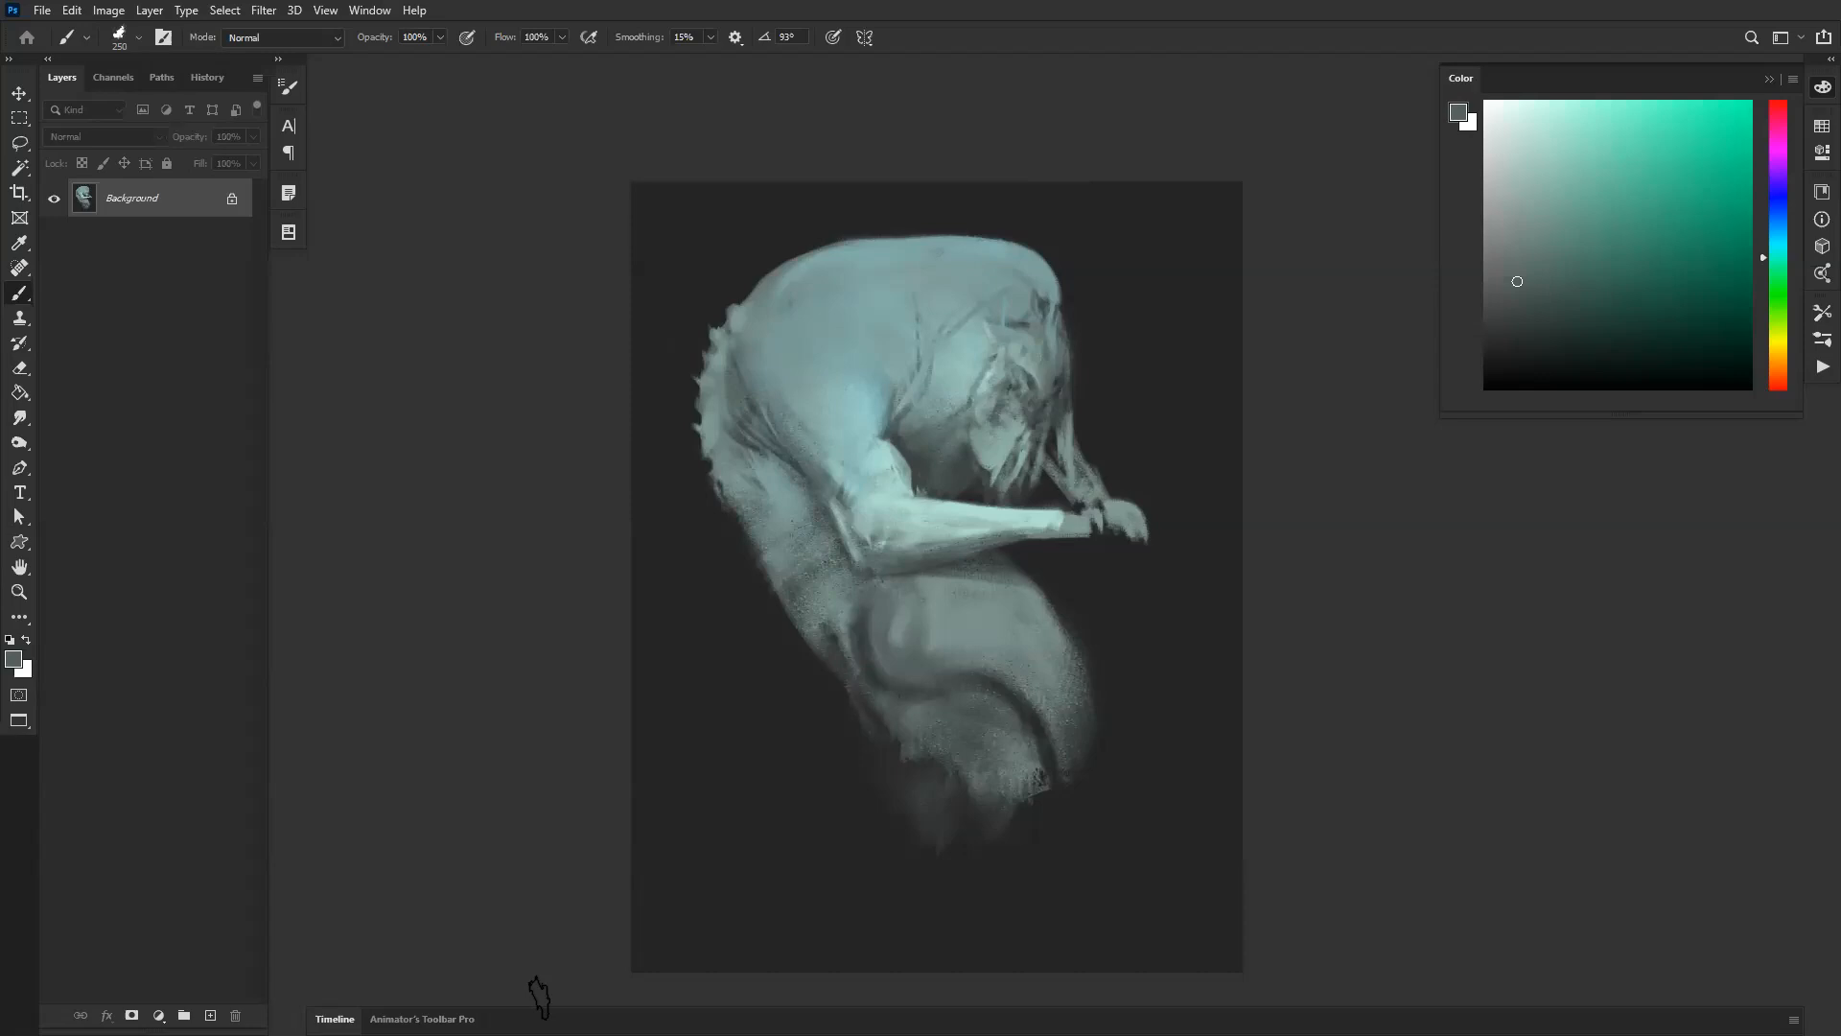
Step: Sample a pale teal from the arm, enlarge the brush and block in a second forearm below the first
left_click_drag(766, 429, 754, 313)
left_click(937, 390, "alt")
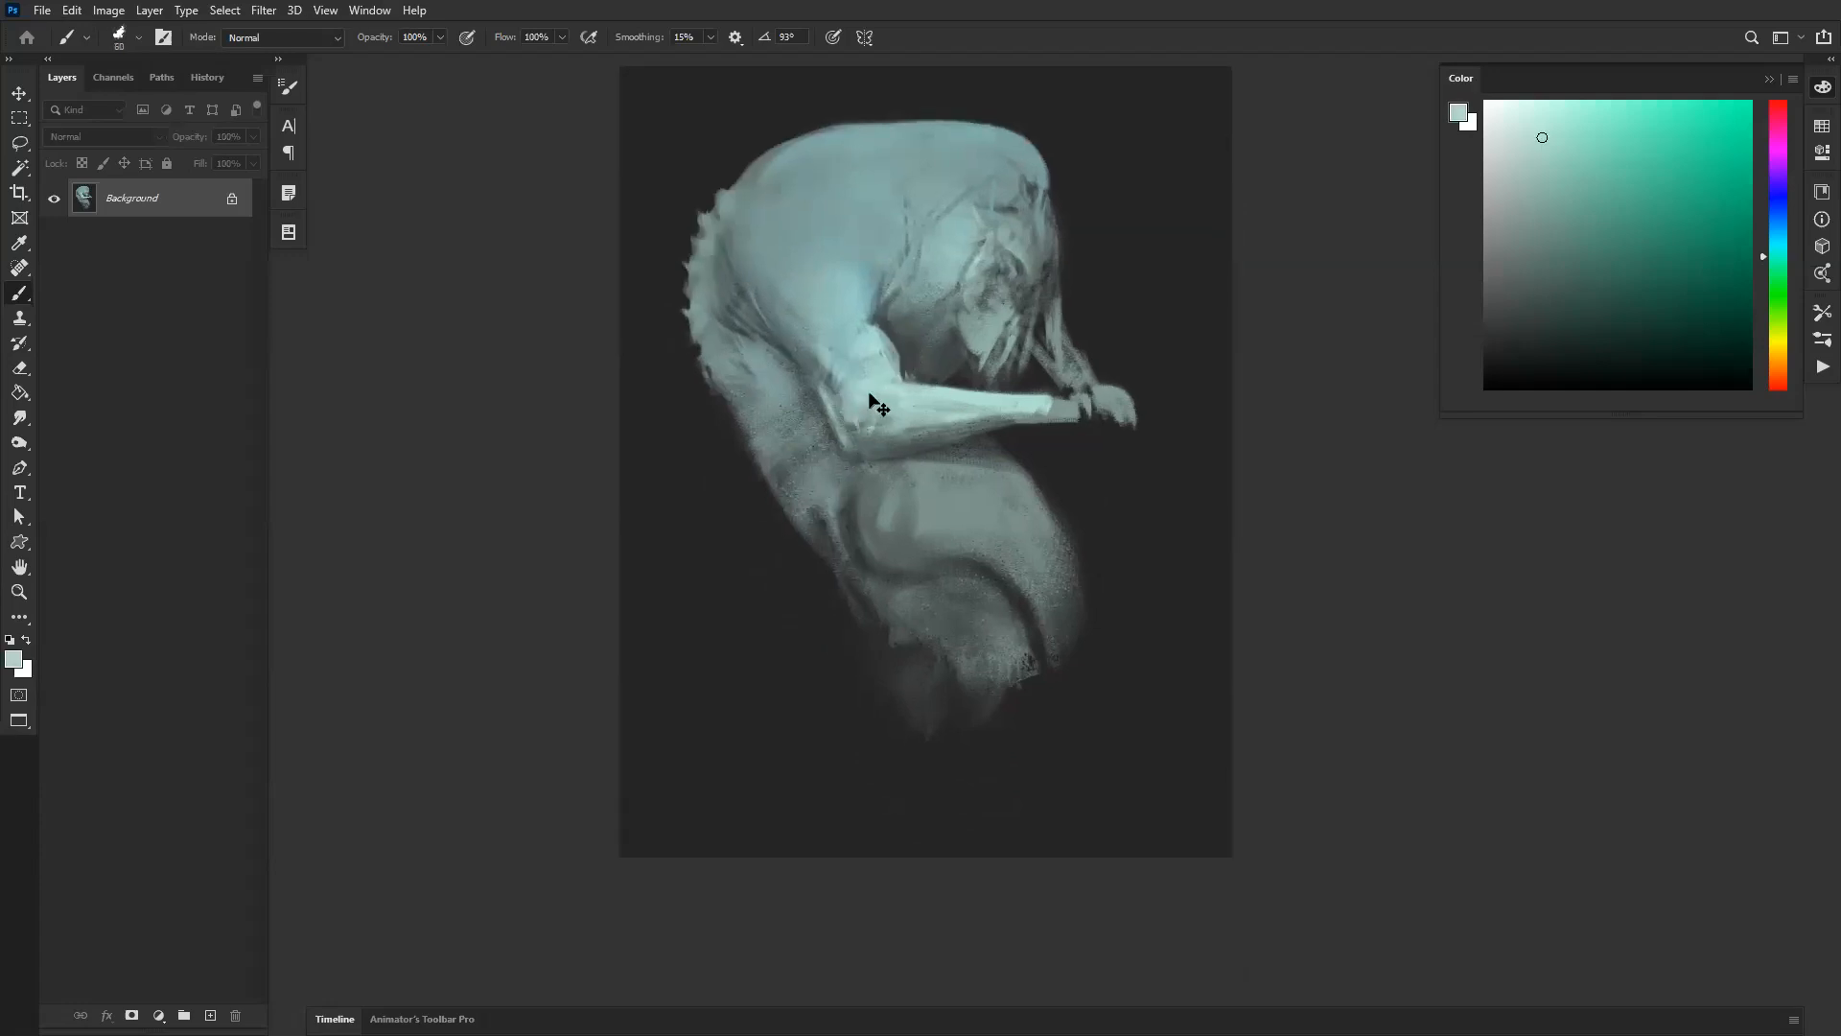
key("bracketright")
key("bracketright")
key("bracketright")
key("bracketright")
key("bracketright")
key("bracketright")
left_click_drag(900, 462, 1103, 497)
key("bracketright")
key("bracketright")
key("bracketright")
key("bracketright")
mouse_move(970, 460)
left_mouse_down()
mouse_move(1065, 480)
mouse_move(876, 462)
left_mouse_up()
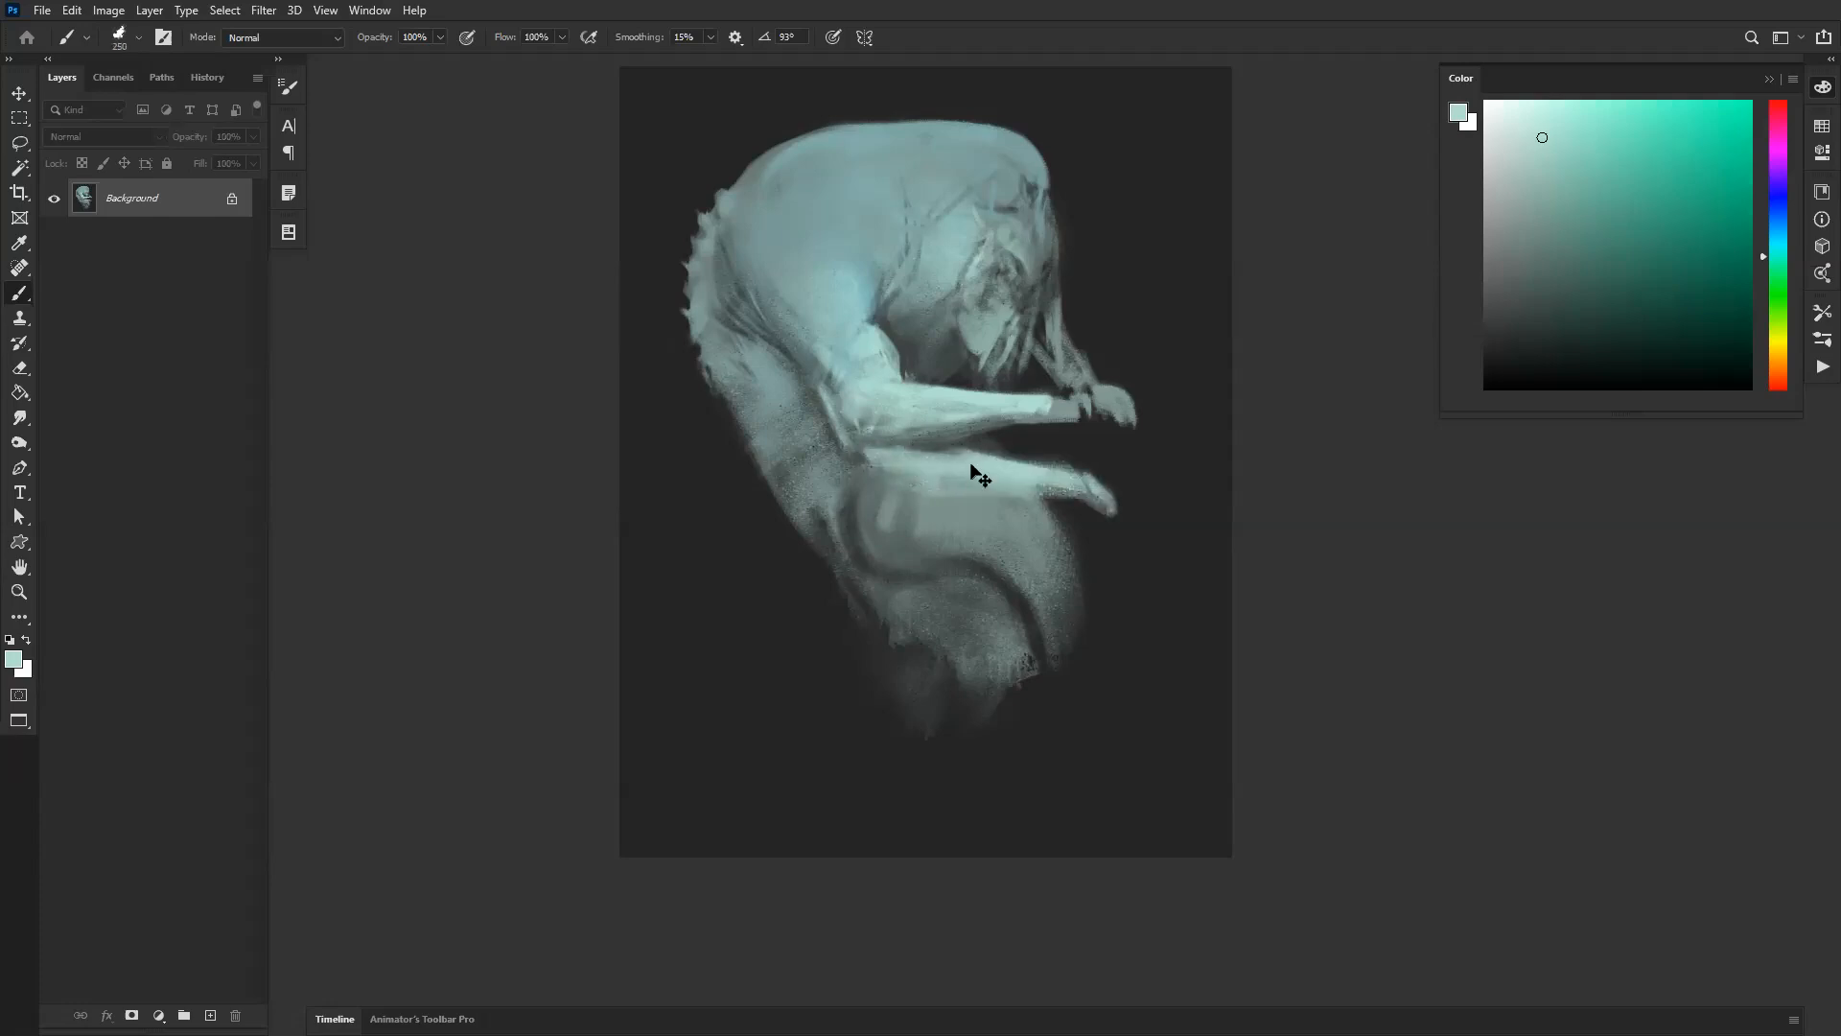
key("ctrl+z")
Step: Reduce the brush to 60, paint the second forearm's elbow in sampled teal and cut in its underside with the dark background colour
left_click(1067, 483, "alt")
key("bracketleft")
key("bracketleft")
key("bracketleft")
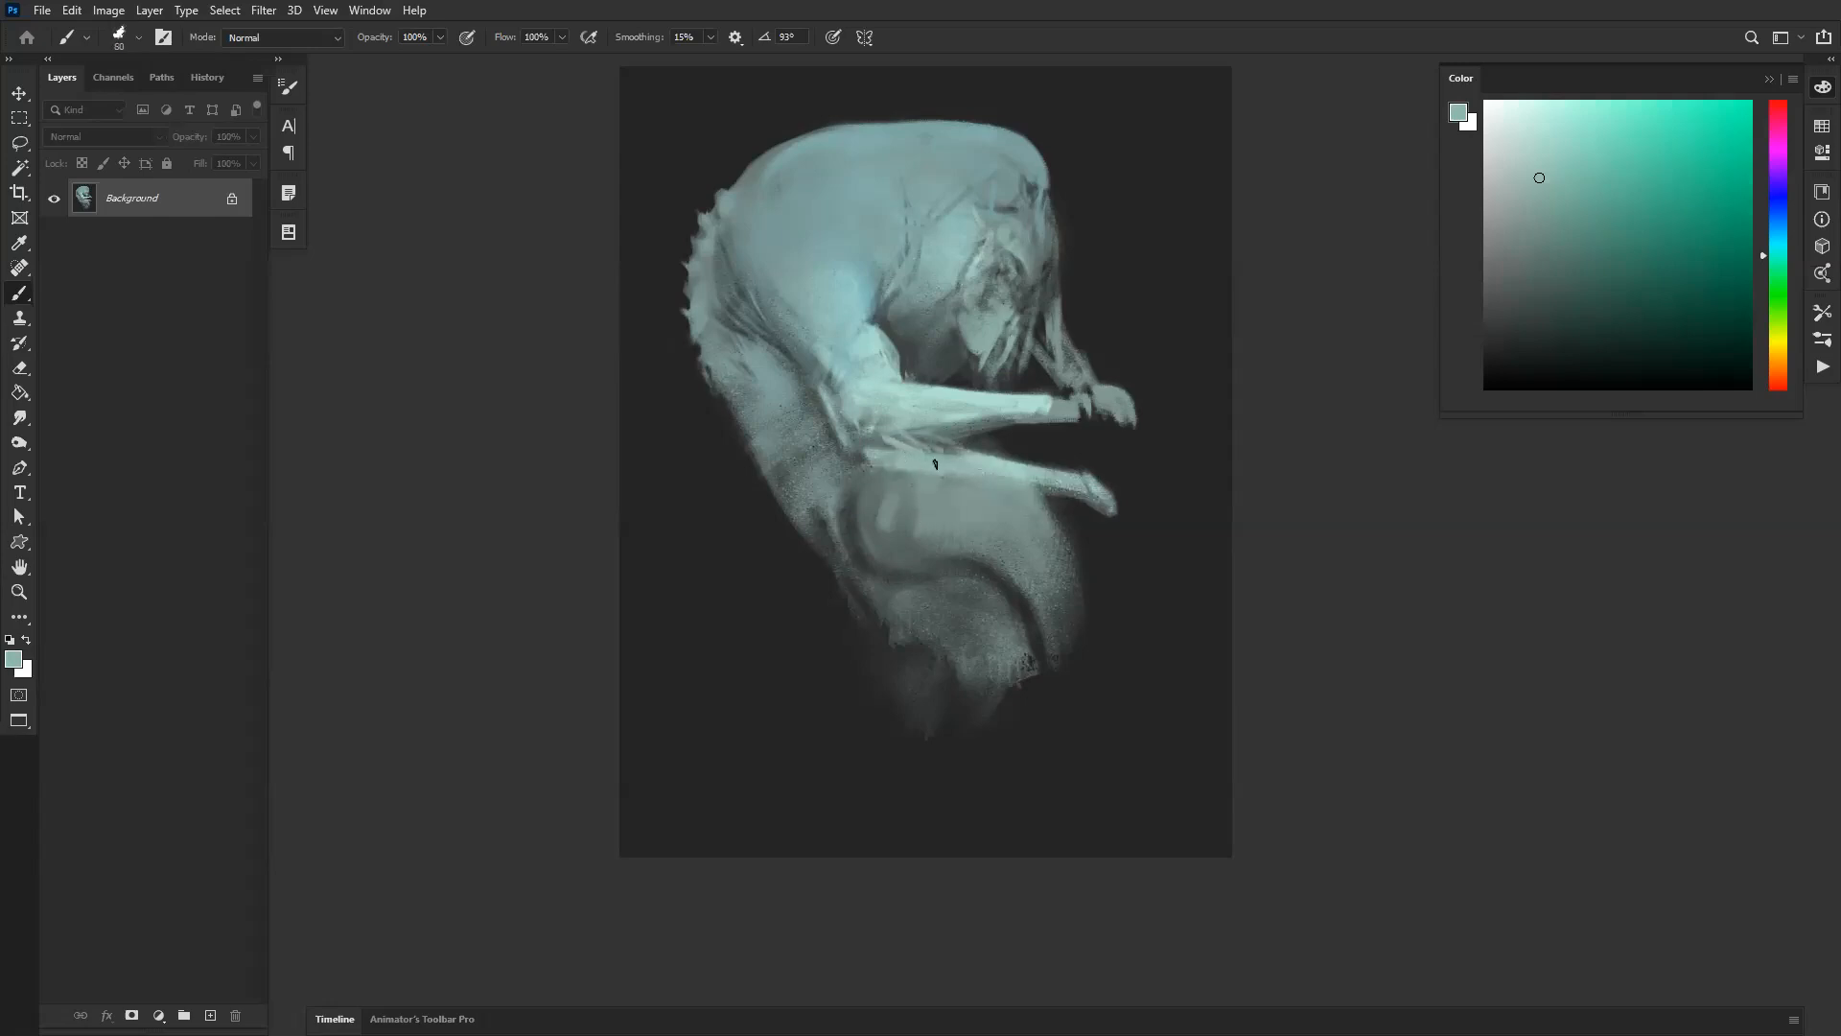
left_click_drag(870, 427, 859, 465)
left_click(1022, 437, "alt")
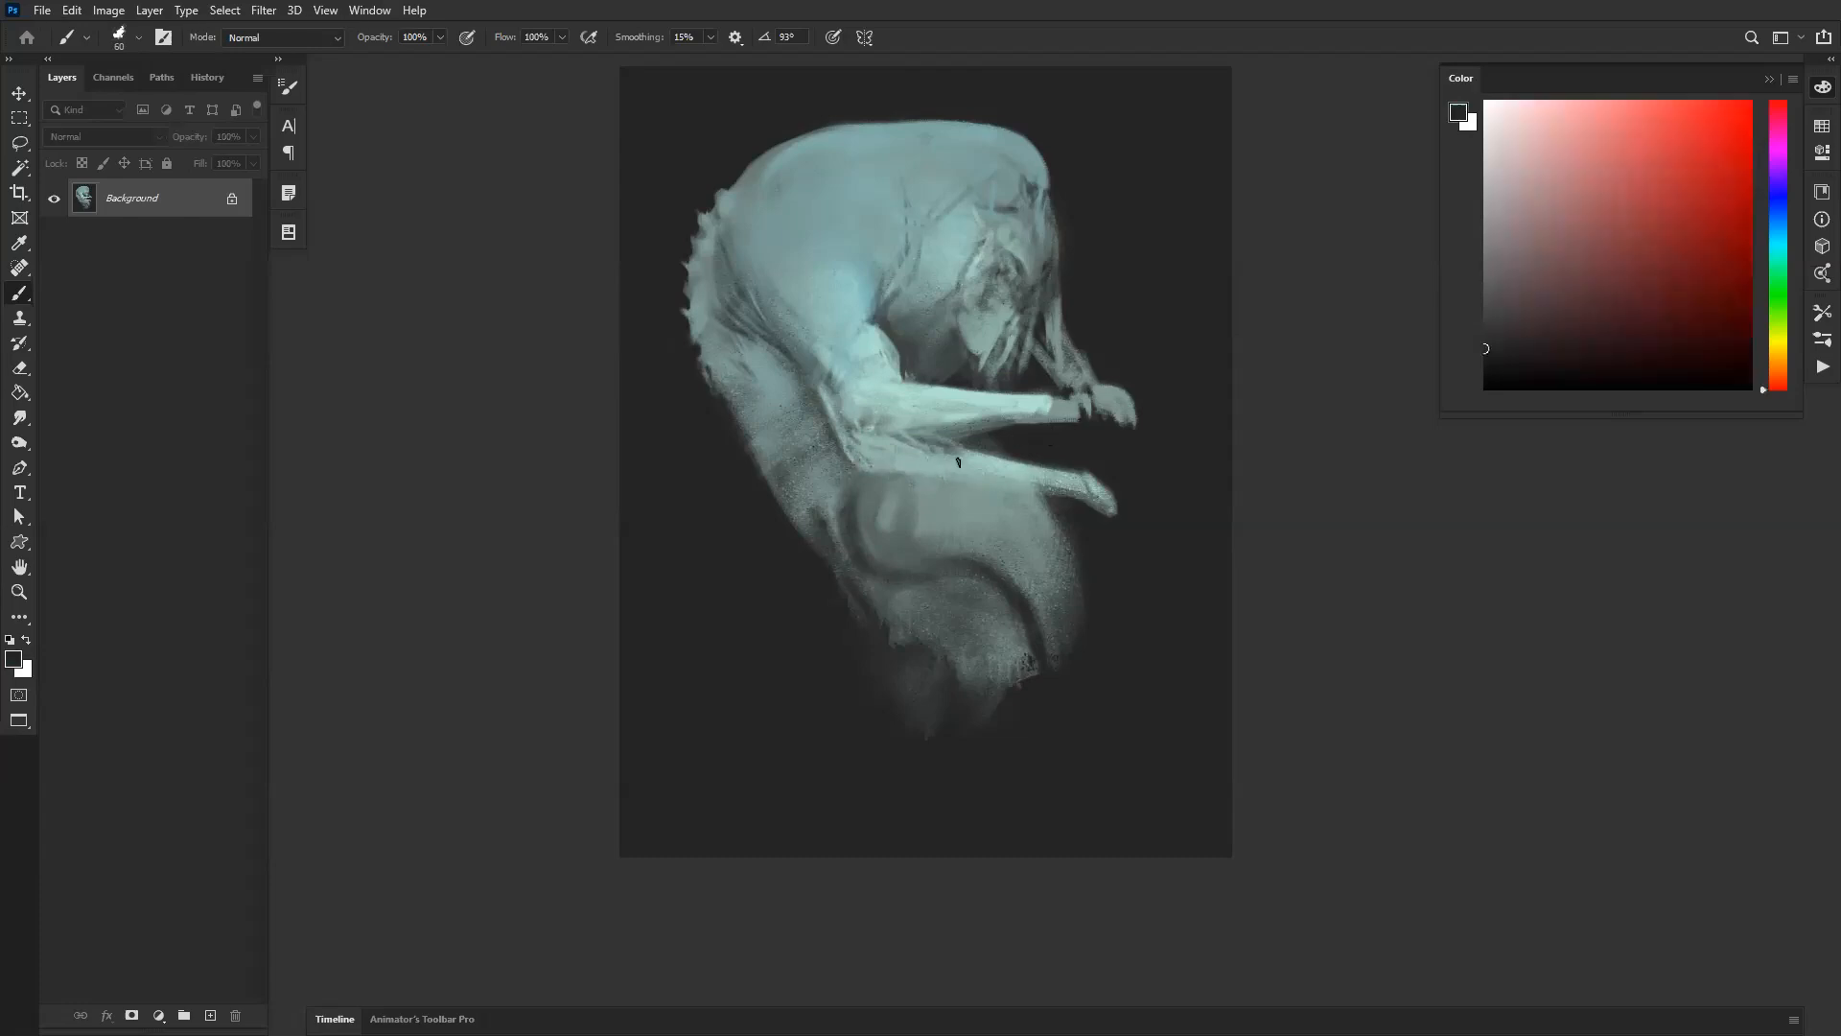
left_click_drag(938, 478, 857, 499)
Step: Mirror the canvas and paint a faint far wrist between the two forearms with a sampled grey teal
key("bracketright")
key("bracketright")
key("bracketright")
key("bracketright")
key("bracketright")
key("bracketright")
key("ctrl+shift+h")
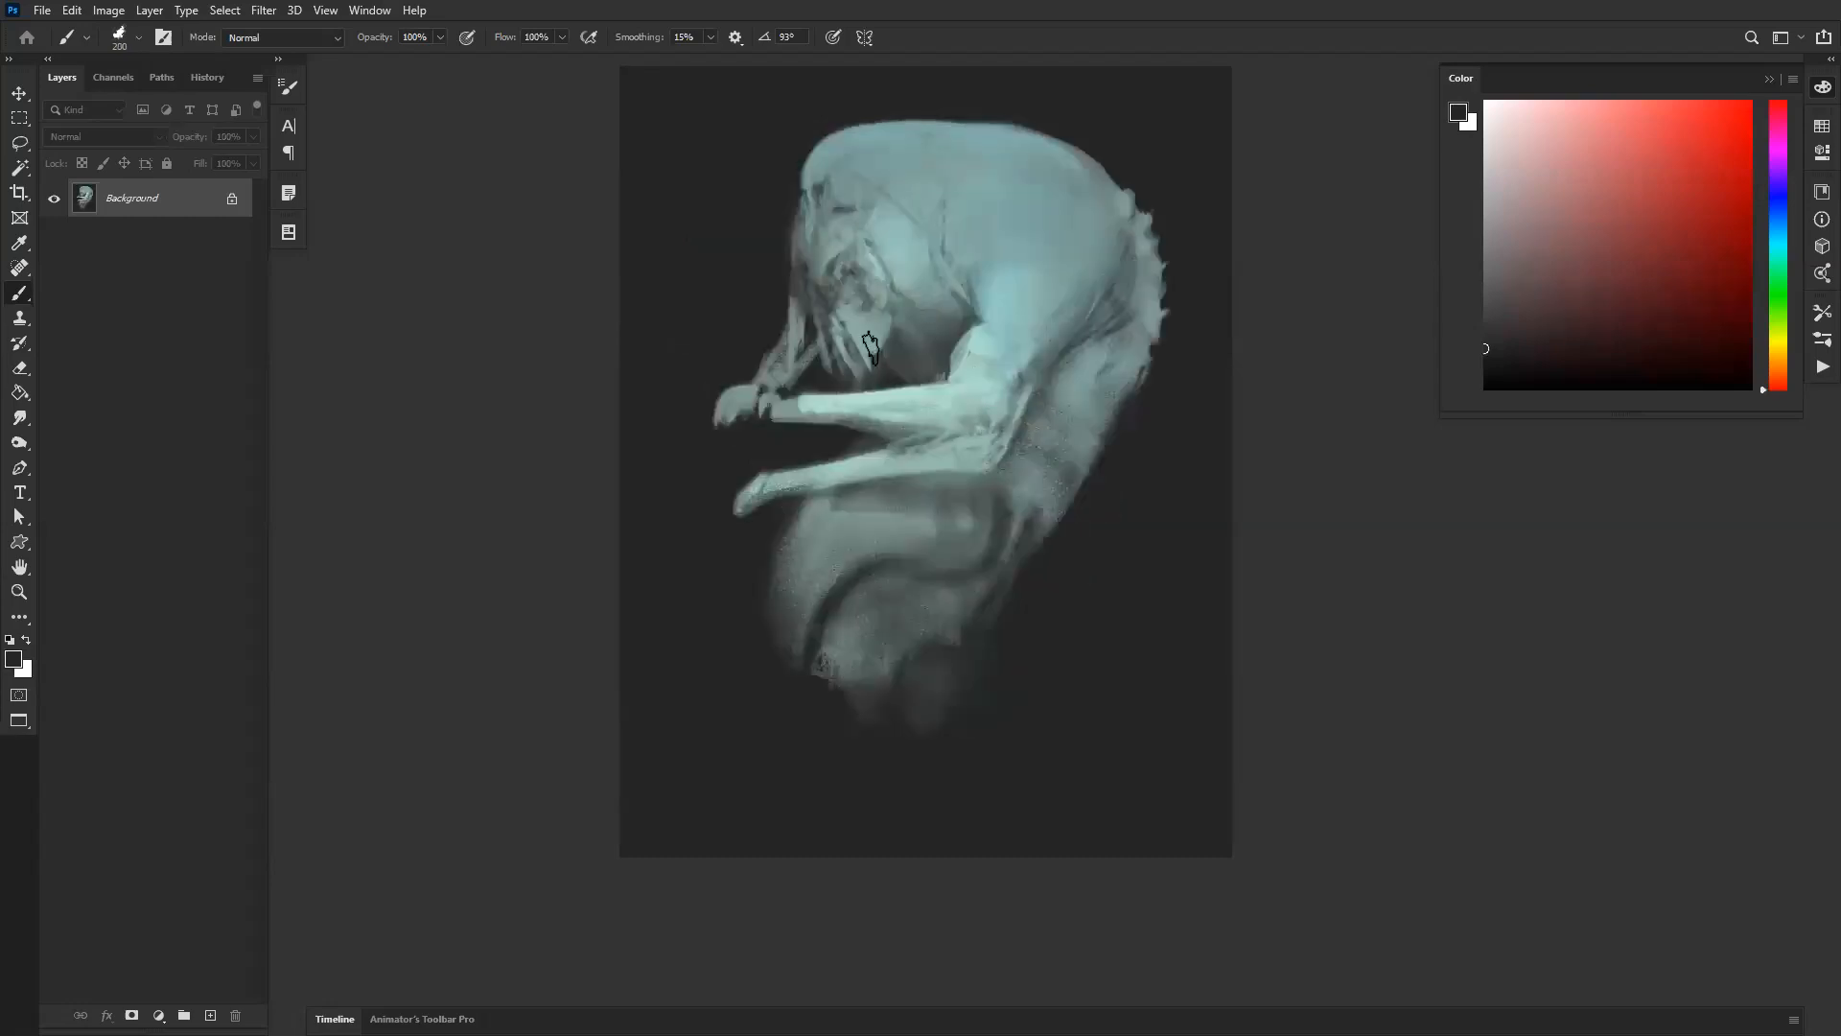
left_click(891, 401, "alt")
left_click(767, 389, "alt")
left_click(773, 361, "alt")
left_click(862, 323, "alt")
key("bracketleft")
mouse_move(785, 437)
left_mouse_down()
mouse_move(751, 482)
mouse_move(771, 463)
left_mouse_up()
key("bracketleft")
key("bracketleft")
key("bracketleft")
key("bracketleft")
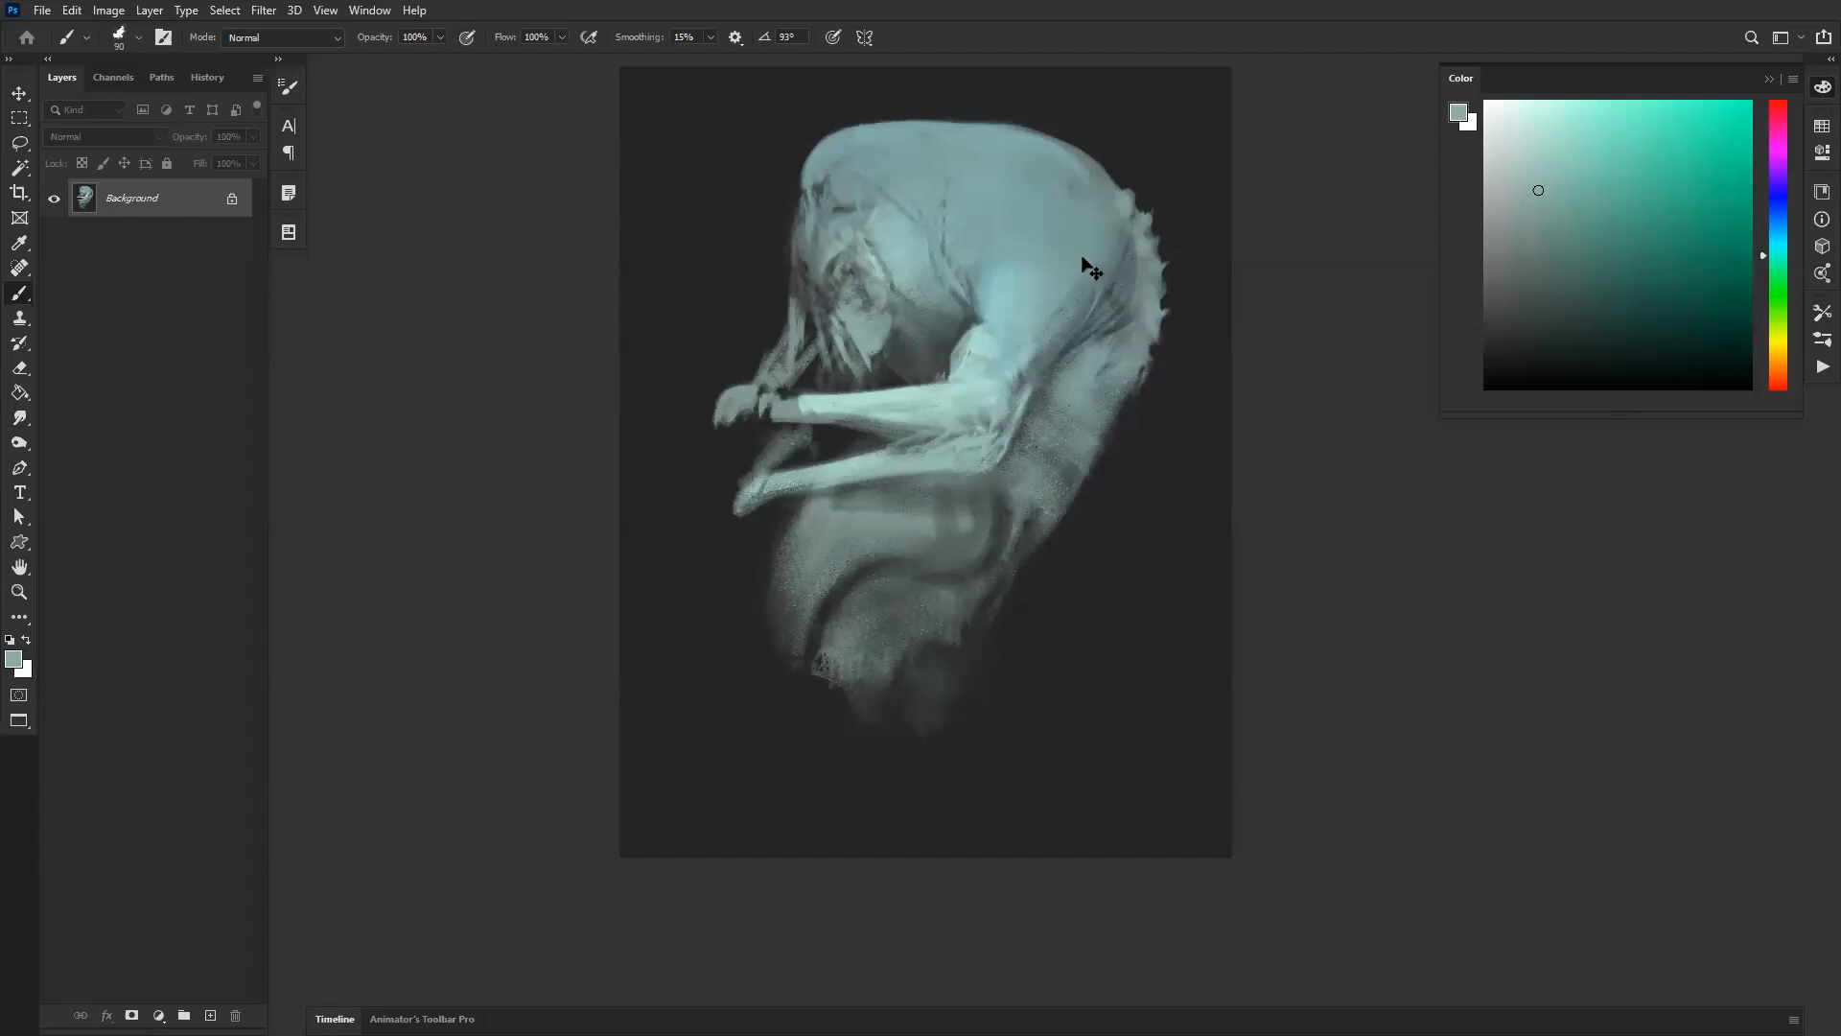
Step: Mirror the canvas and brush a sampled light blue broadly over the shoulder and upper back
key("ctrl+shift+h")
left_click(849, 288, "alt")
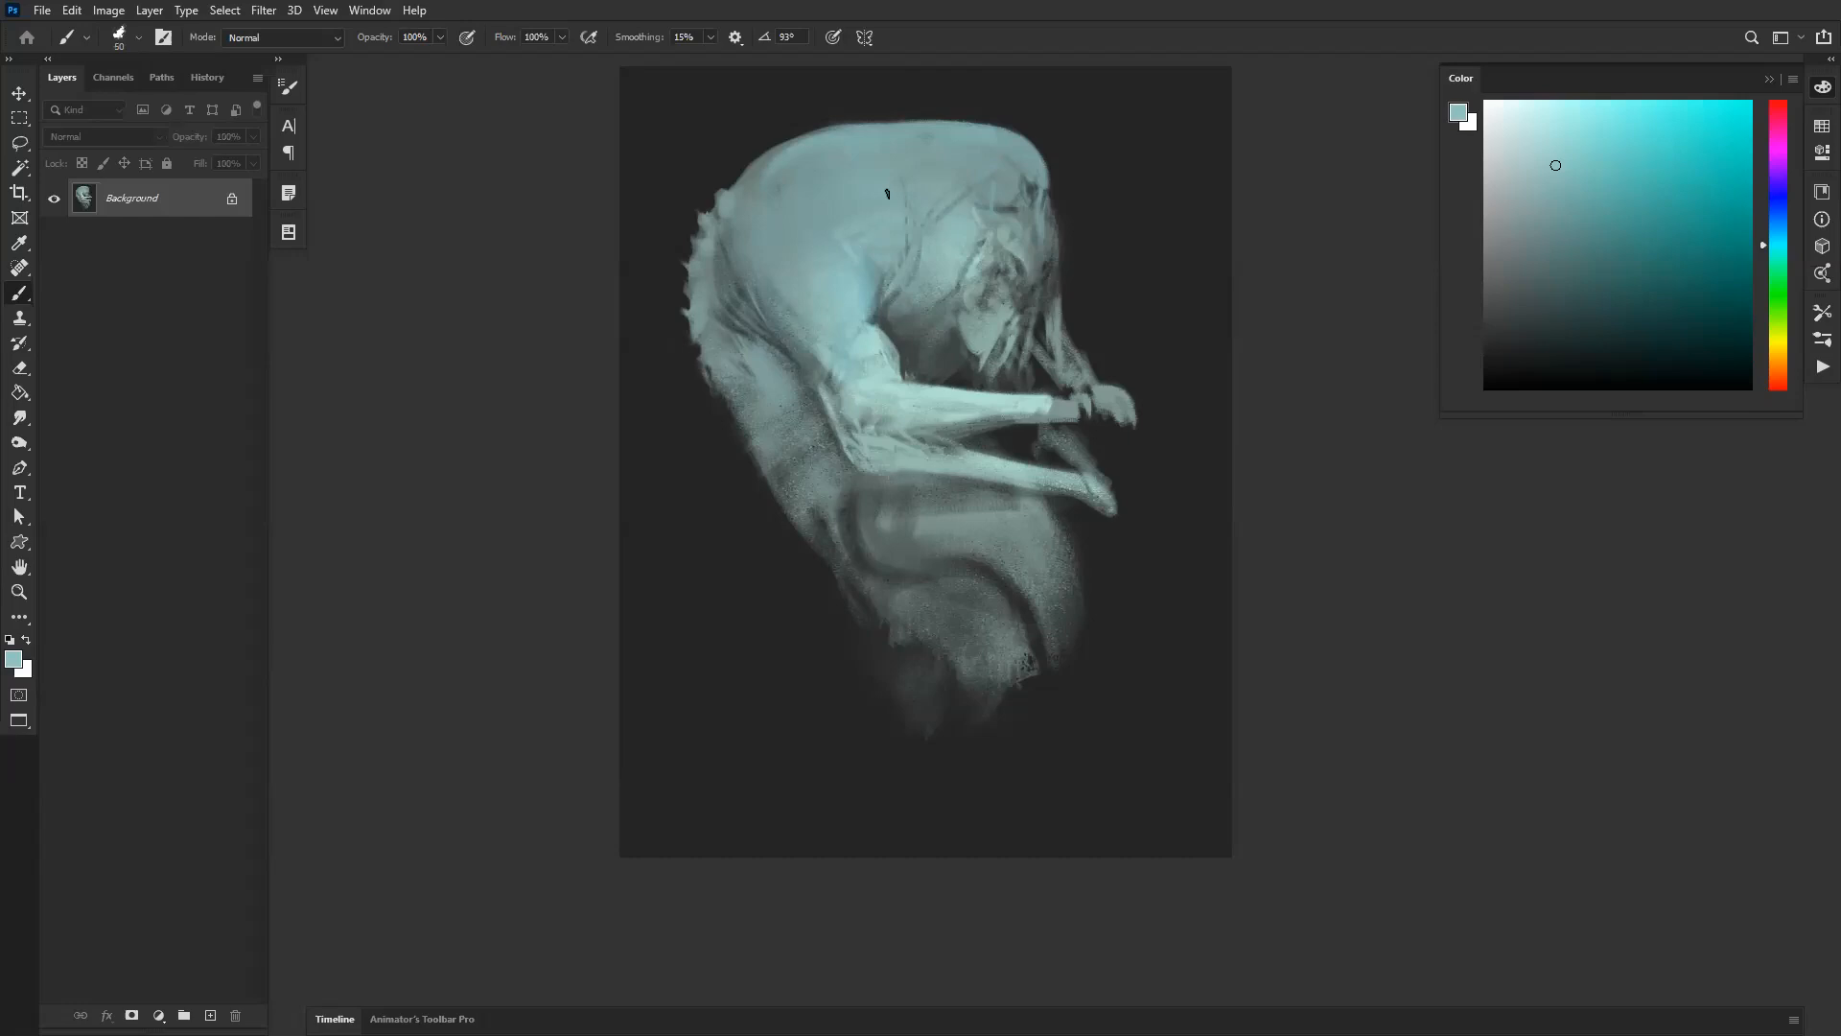
key("bracketright")
key("bracketright")
key("bracketright")
key("bracketright")
key("bracketright")
key("bracketright")
left_click_drag(753, 280, 891, 196)
Step: Add light blue strokes on the ribs behind the upper arm, reducing the brush to 35 for fine lines
key("bracketleft")
mouse_move(758, 377)
left_mouse_down()
mouse_move(752, 328)
mouse_move(767, 346)
left_mouse_up()
key("bracketleft")
key("bracketleft")
key("bracketleft")
key("bracketleft")
key("bracketleft")
key("bracketleft")
key("bracketleft")
key("bracketleft")
key("bracketleft")
key("bracketleft")
key("bracketleft")
key("bracketleft")
key("bracketleft")
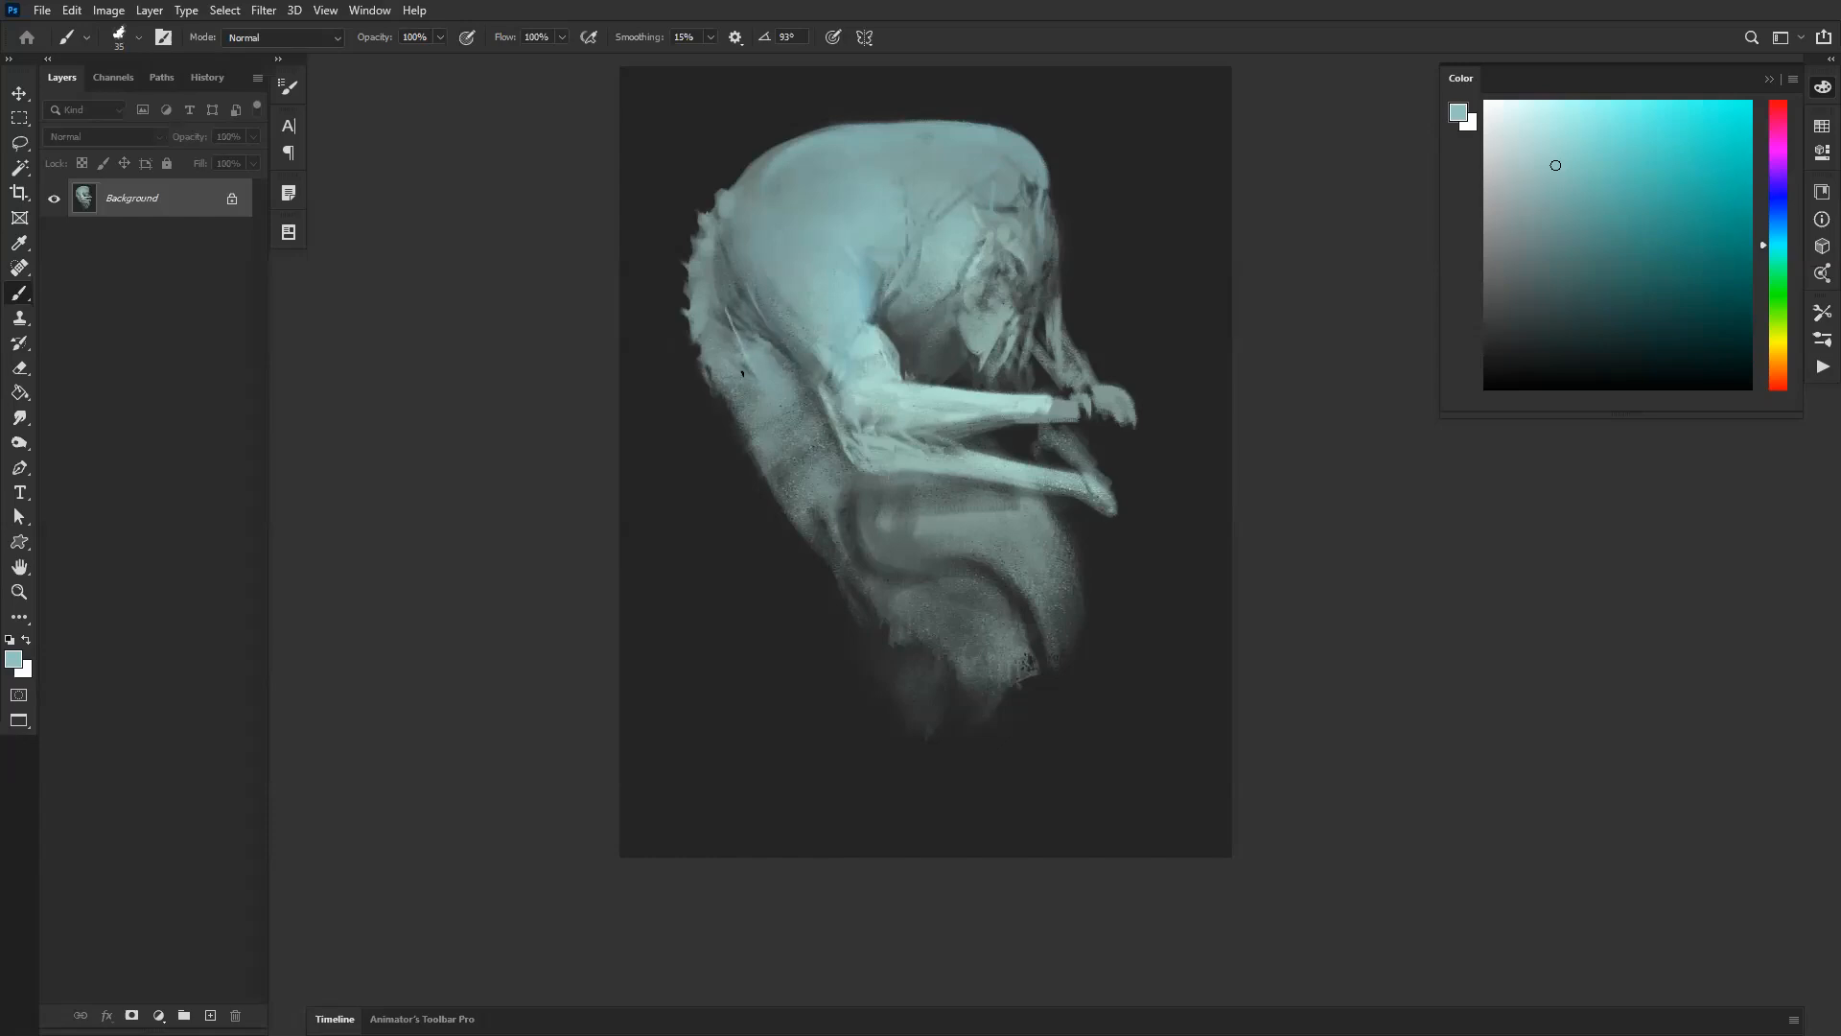
Step: Build up the ribs and waist with sampled blue teal, enlarging the brush to 200, and mirror the canvas
key("bracketright")
key("bracketright")
key("bracketright")
key("bracketright")
key("bracketright")
key("bracketright")
left_click_drag(770, 373, 756, 384)
key("bracketright")
left_click(752, 374, "alt")
key("bracketright")
key("bracketright")
key("bracketright")
left_click_drag(769, 422, 796, 465)
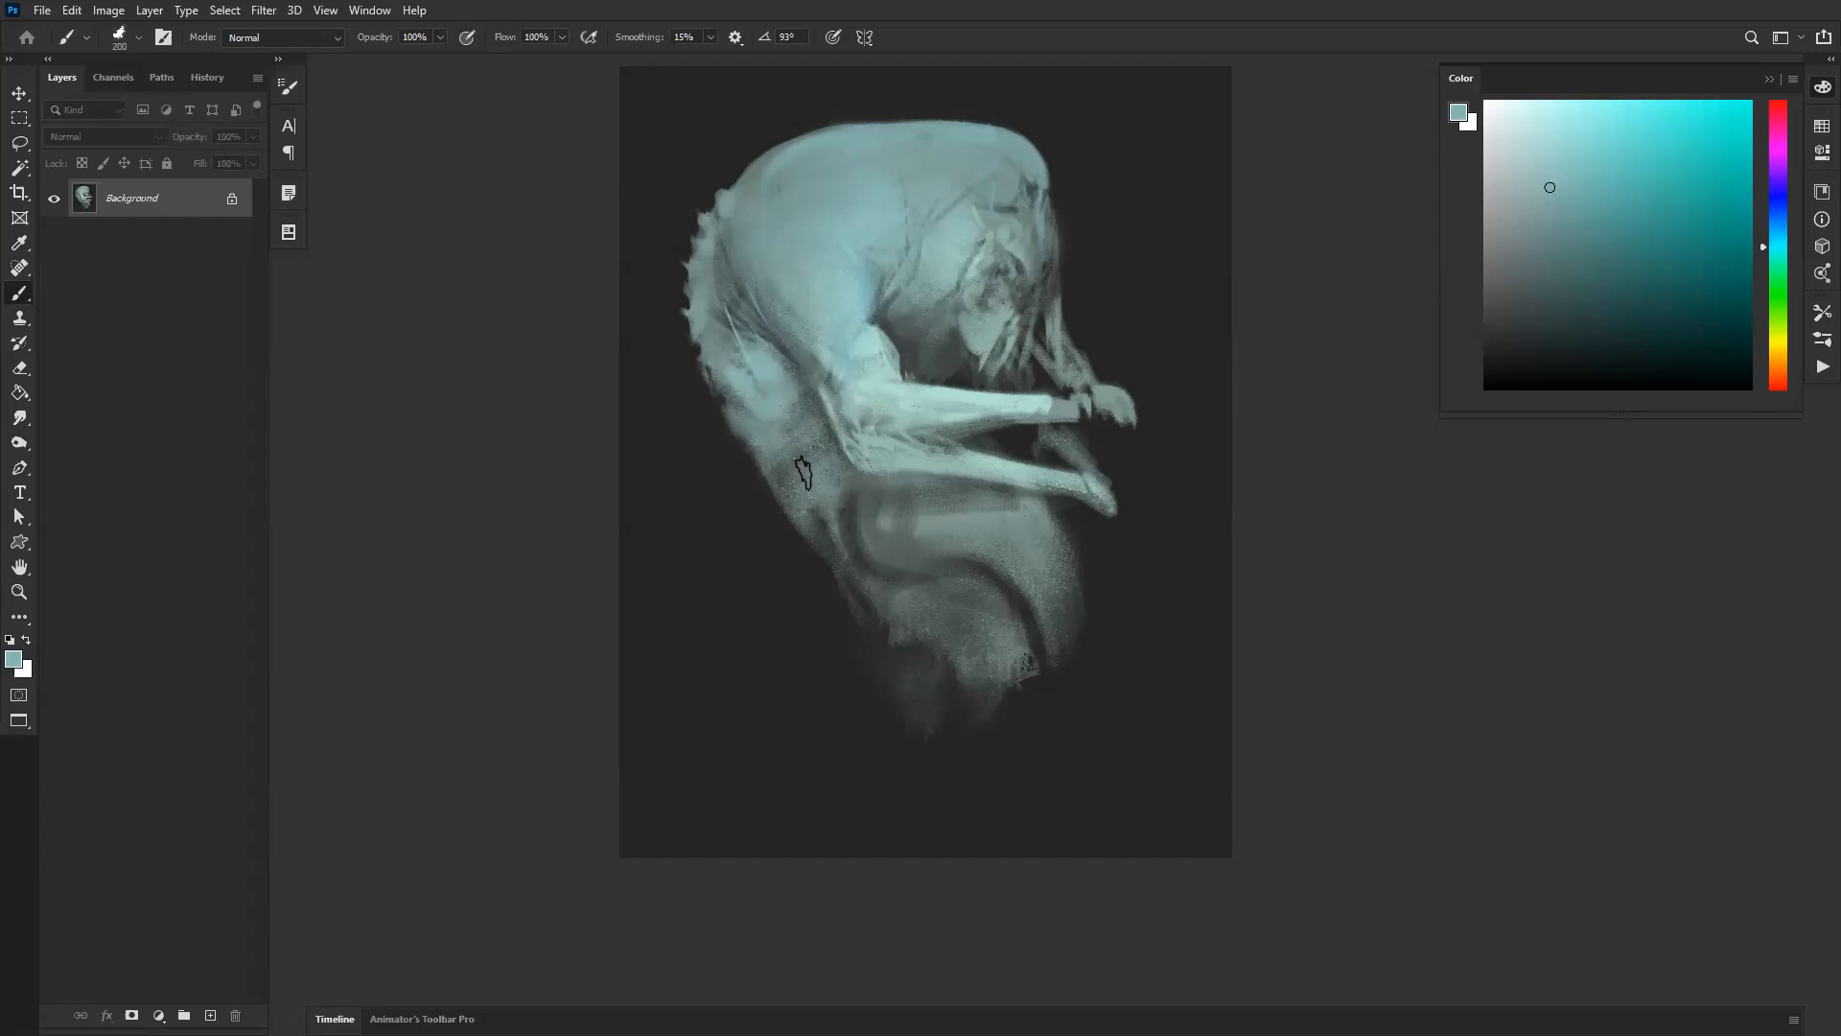
key("ctrl+shift+h")
left_click(1143, 422, "alt")
key("bracketleft")
key("bracketleft")
mouse_move(1151, 403)
left_mouse_down()
mouse_move(1069, 518)
mouse_move(1091, 456)
left_mouse_up()
key("bracketleft")
mouse_move(1031, 518)
left_mouse_down()
mouse_move(1126, 413)
mouse_move(1109, 441)
left_mouse_up()
key("ctrl+z")
key("ctrl+z")
key("ctrl+z")
Step: Sample a blue-grey from the ribs and paint long strokes defining the lower back's outer contour
left_click(1105, 399, "alt")
key("bracketleft")
left_click_drag(1137, 374, 972, 549)
key("bracketright")
key("bracketright")
key("bracketright")
left_click_drag(1109, 424, 986, 555)
left_click_drag(1079, 460, 1007, 540)
Step: Extend the blue-grey strokes over the hip, mirror the canvas and paint a light band along the top of the thigh
left_click_drag(1103, 413, 921, 578)
left_click_drag(1050, 466, 888, 633)
mouse_move(977, 515)
left_mouse_down()
mouse_move(966, 545)
mouse_move(966, 529)
left_mouse_up()
key("ctrl+f")
left_click_drag(833, 532, 969, 526)
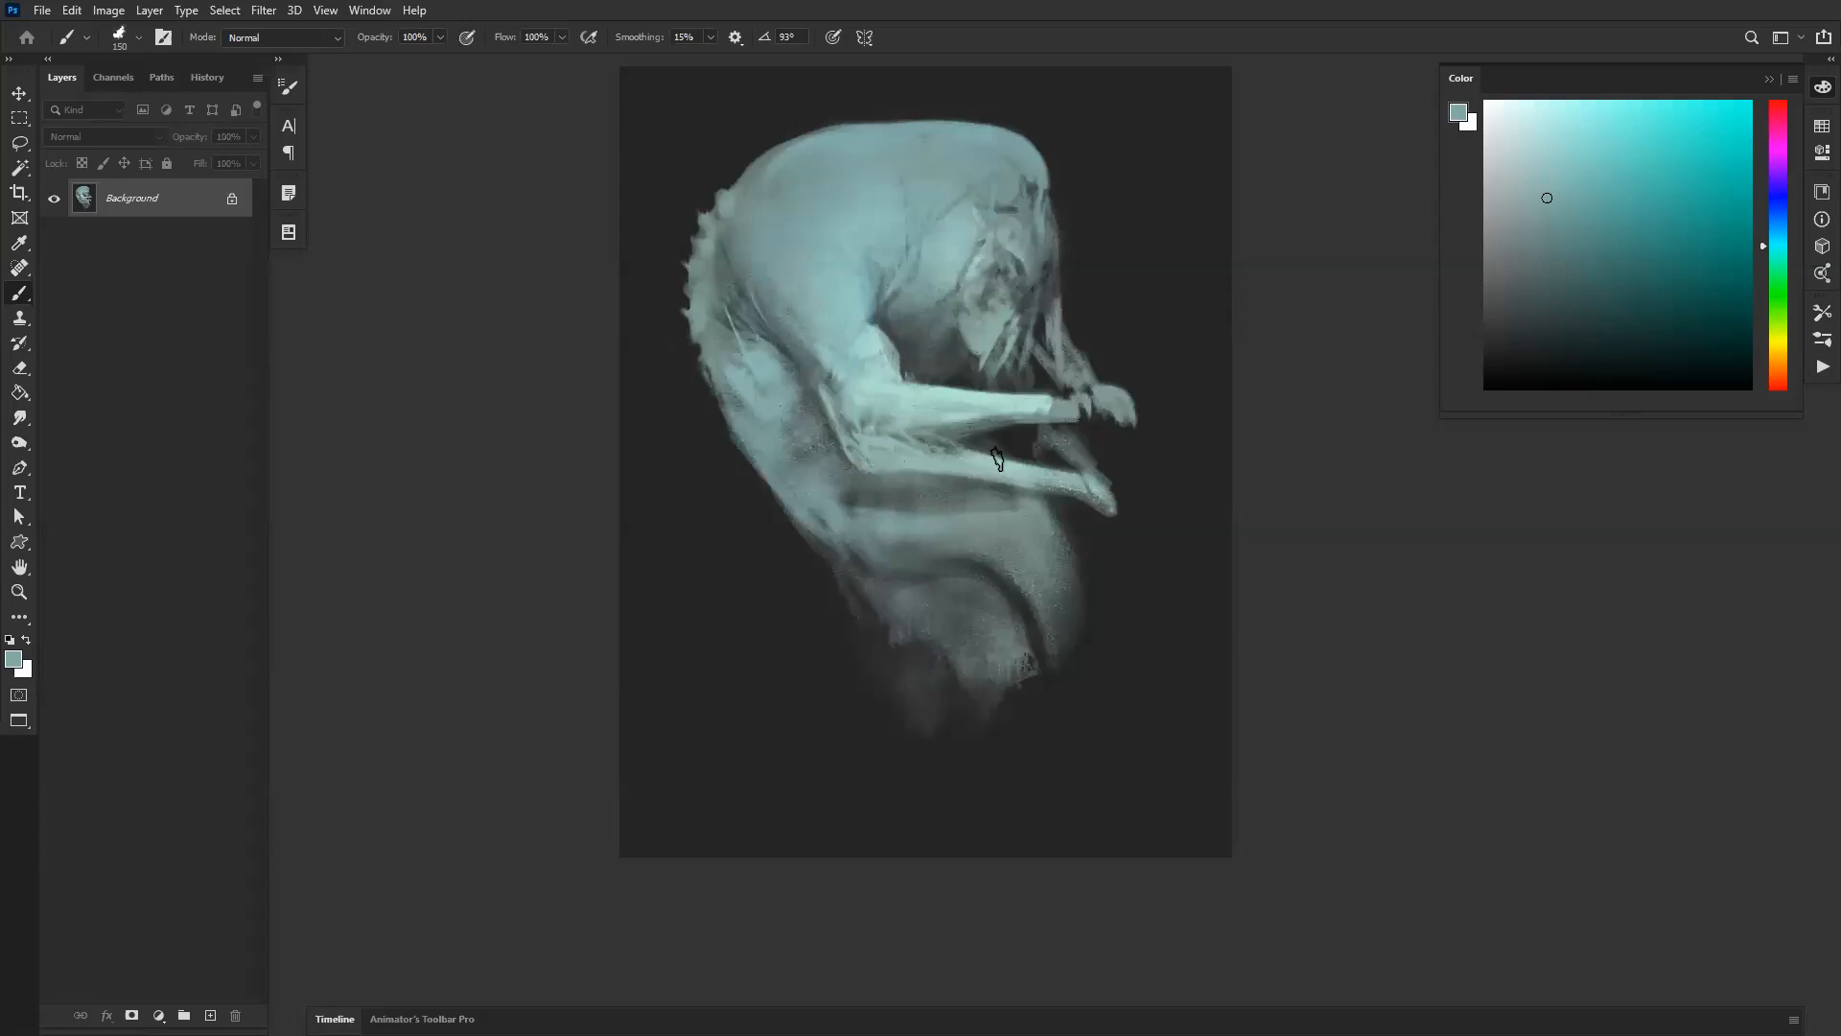
Step: Sample the dark background and darken the gap between the second forearm and the thigh
left_click(1197, 345, "alt")
key("bracketleft")
key("bracketright")
key("bracketright")
key("bracketright")
key("bracketright")
key("bracketright")
left_click_drag(883, 477, 1012, 496)
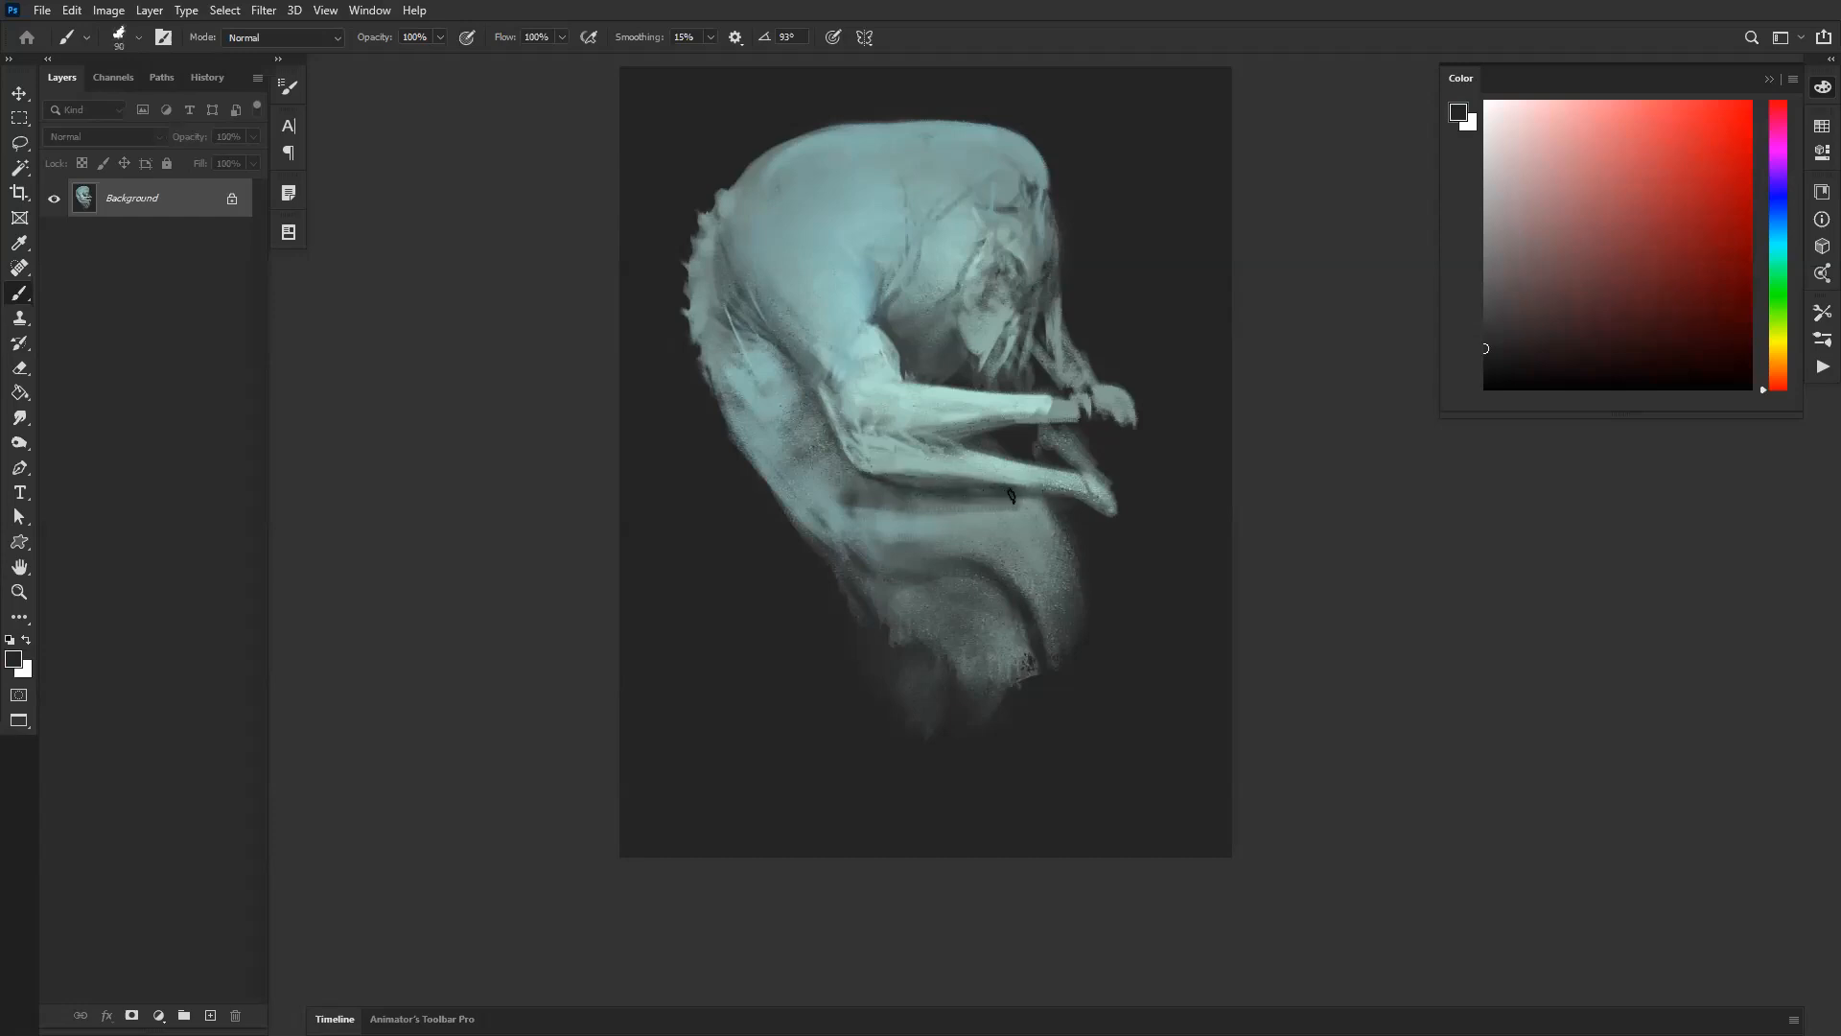
Step: Reduce the brush to 70 and paint a hanging hand with fingers on the second forearm in sampled grey teal
left_click(957, 461, "alt")
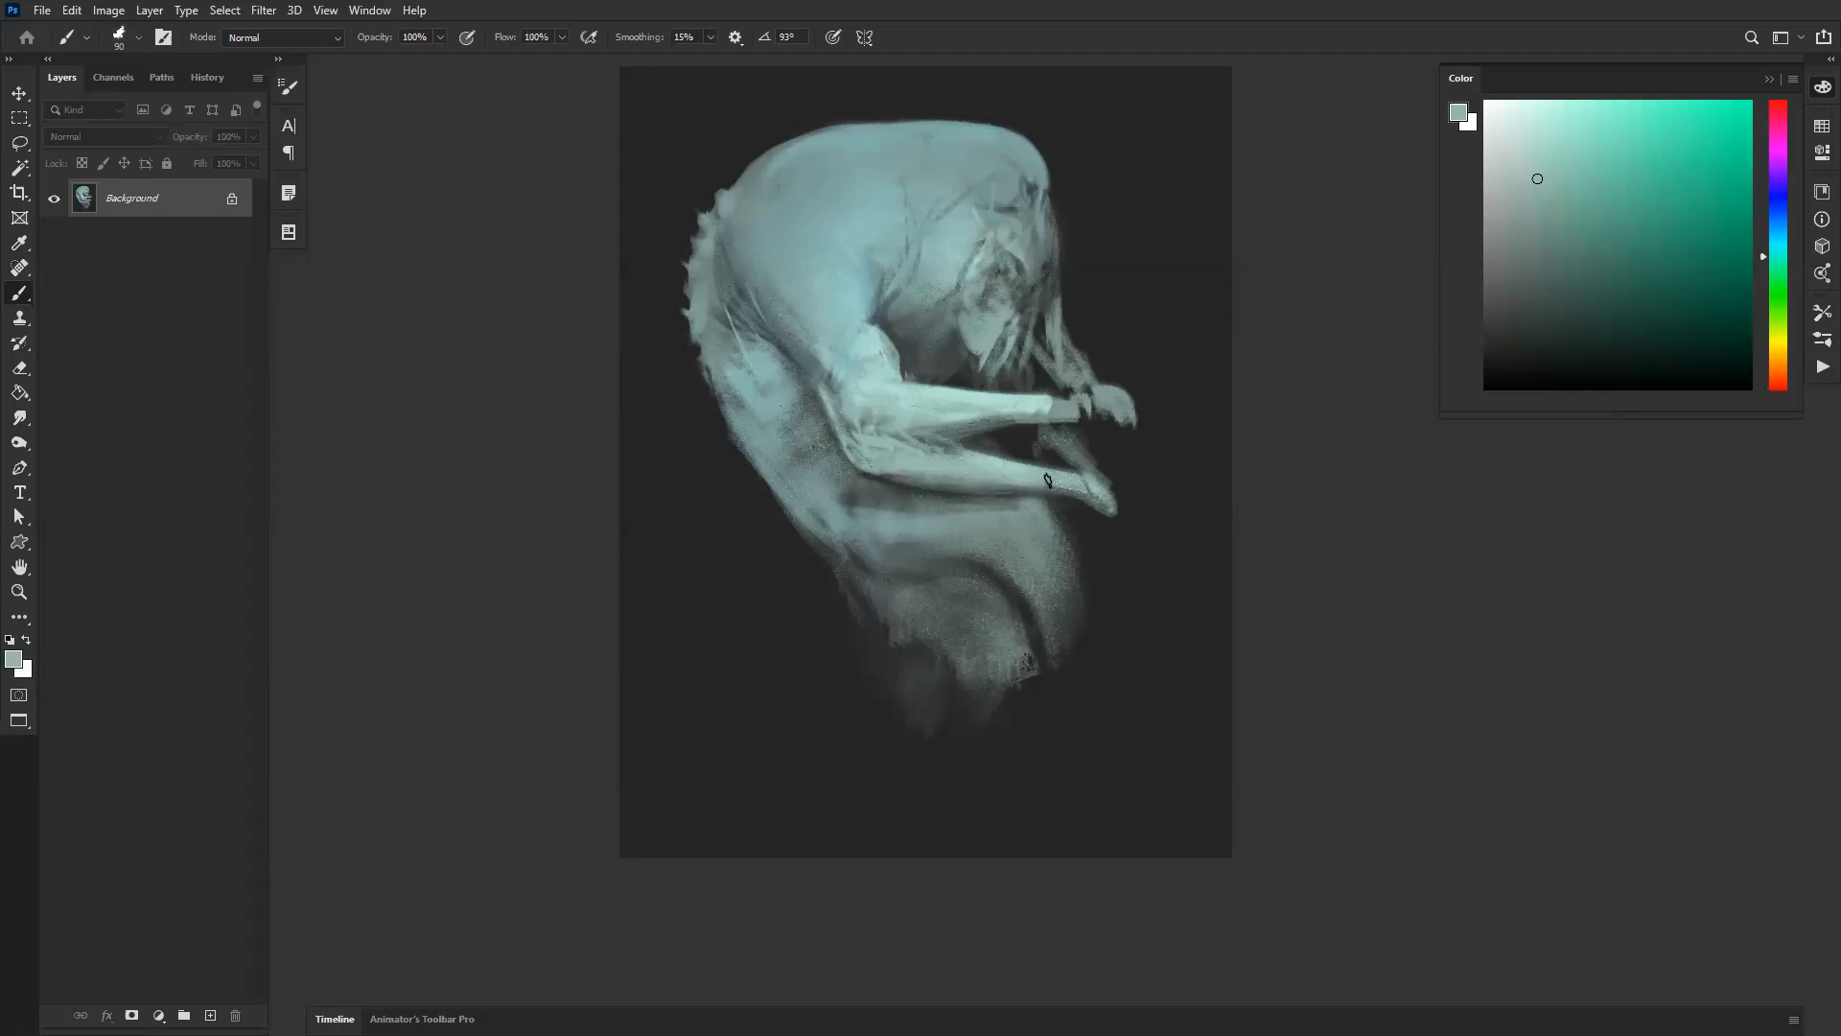
key("bracketleft")
key("bracketleft")
mouse_move(1088, 499)
left_mouse_down()
mouse_move(1122, 549)
mouse_move(1120, 516)
left_mouse_up()
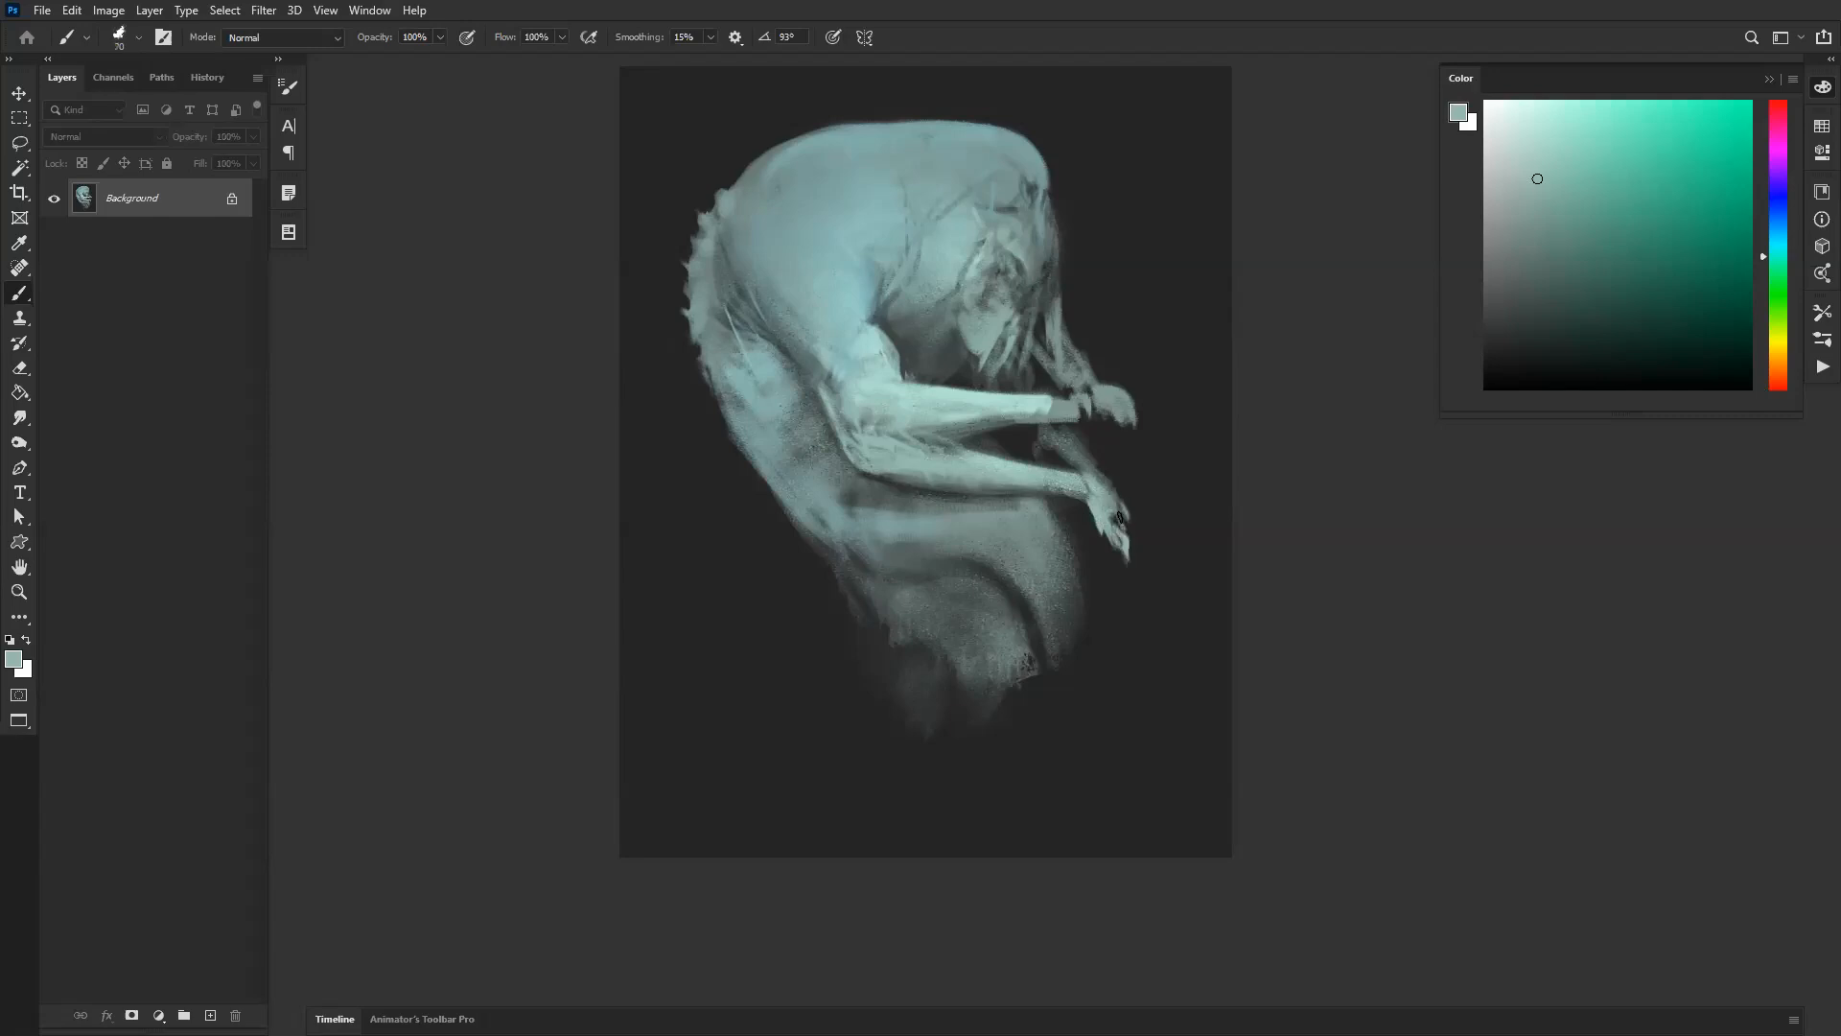
Step: Paint out the stray patch between the two forearms near the wrists with the dark background colour
left_click(1073, 442, "alt")
left_click(1030, 426, "alt")
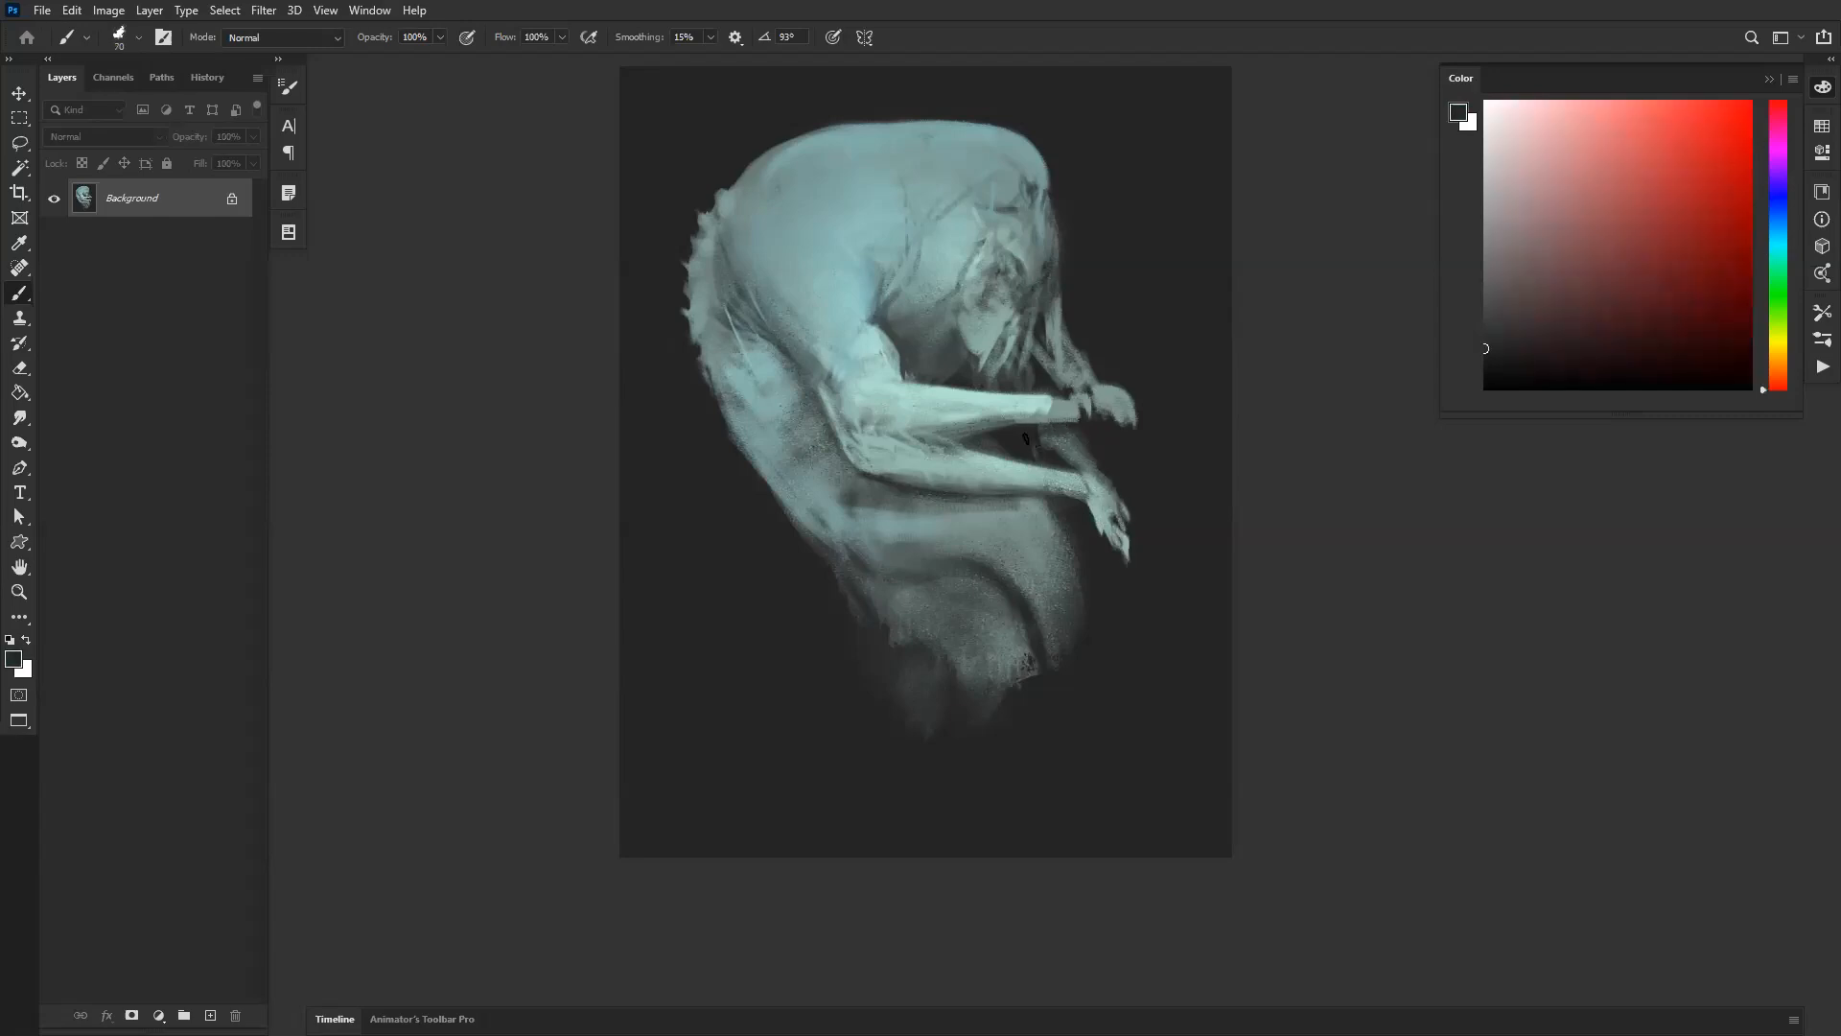
left_click_drag(1043, 436, 1049, 448)
Step: Refine the far arm, extend its hand with drooping fingers in sampled grey teal and trim the edges with the dark background colour
left_click(1081, 342, "alt")
left_click_drag(1061, 311, 1097, 387)
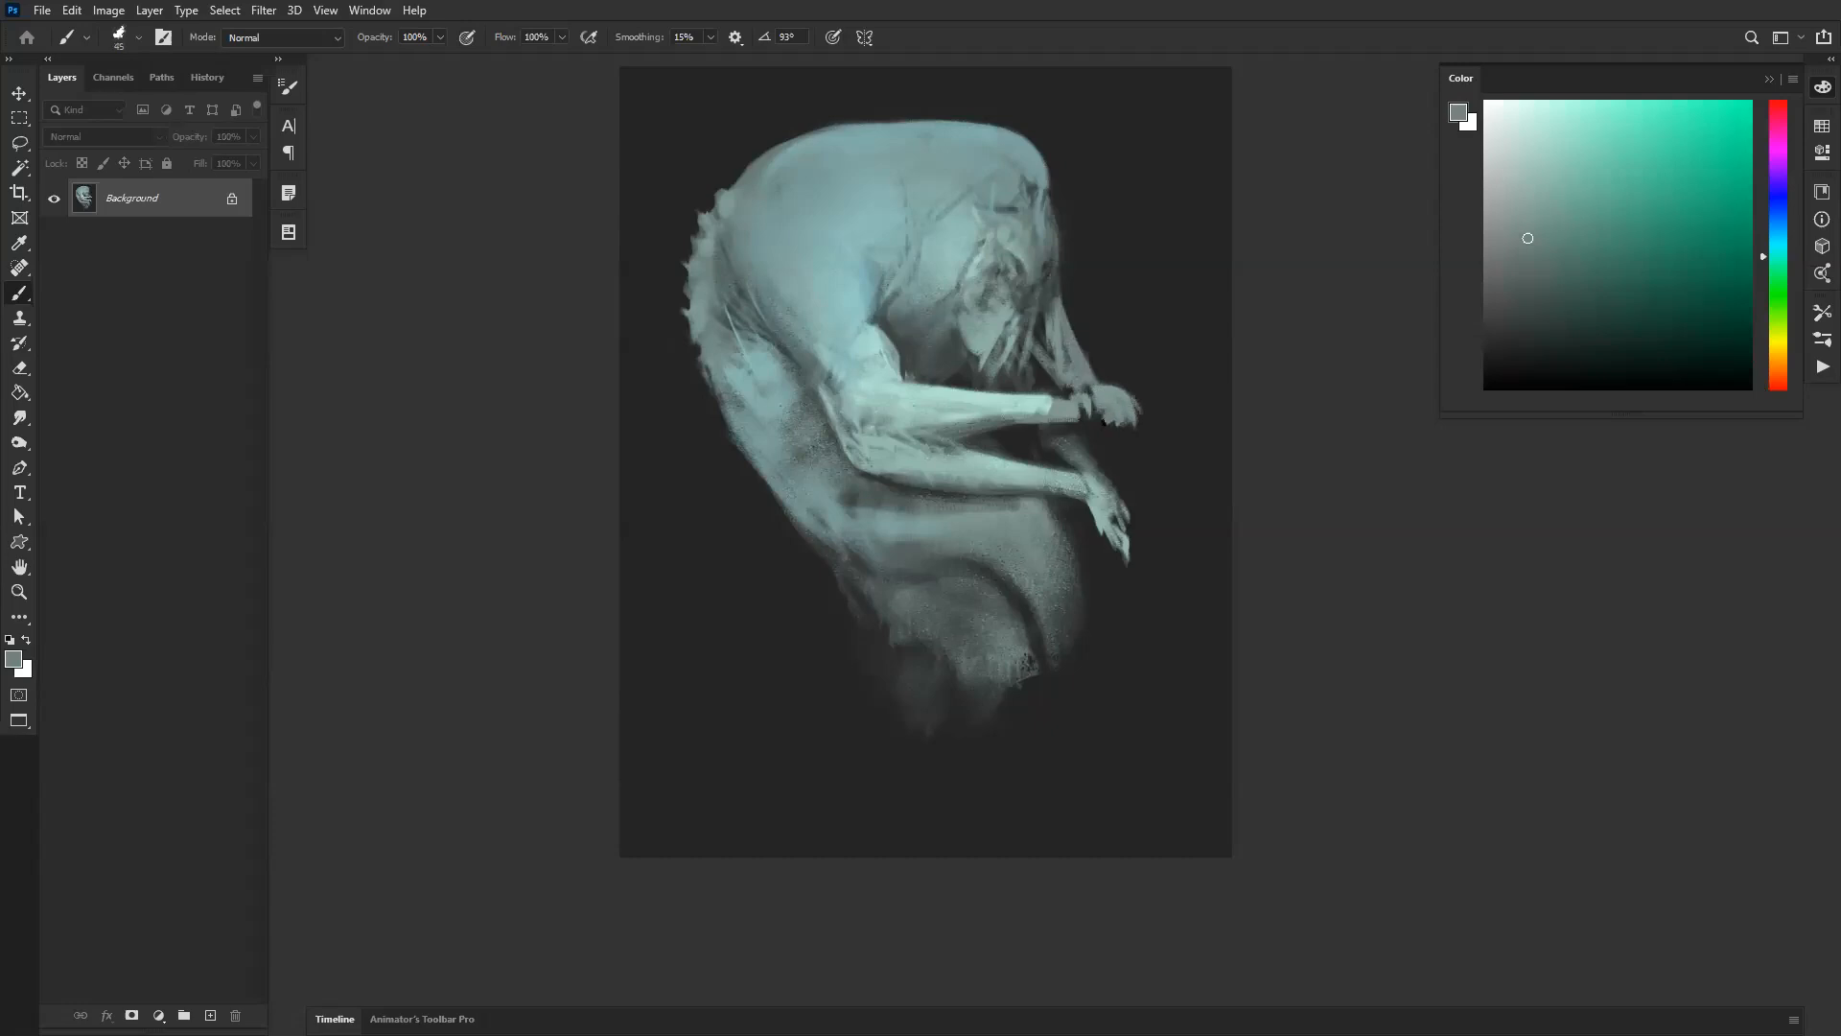
left_click_drag(1119, 416, 1146, 455)
left_click(1130, 378, "alt")
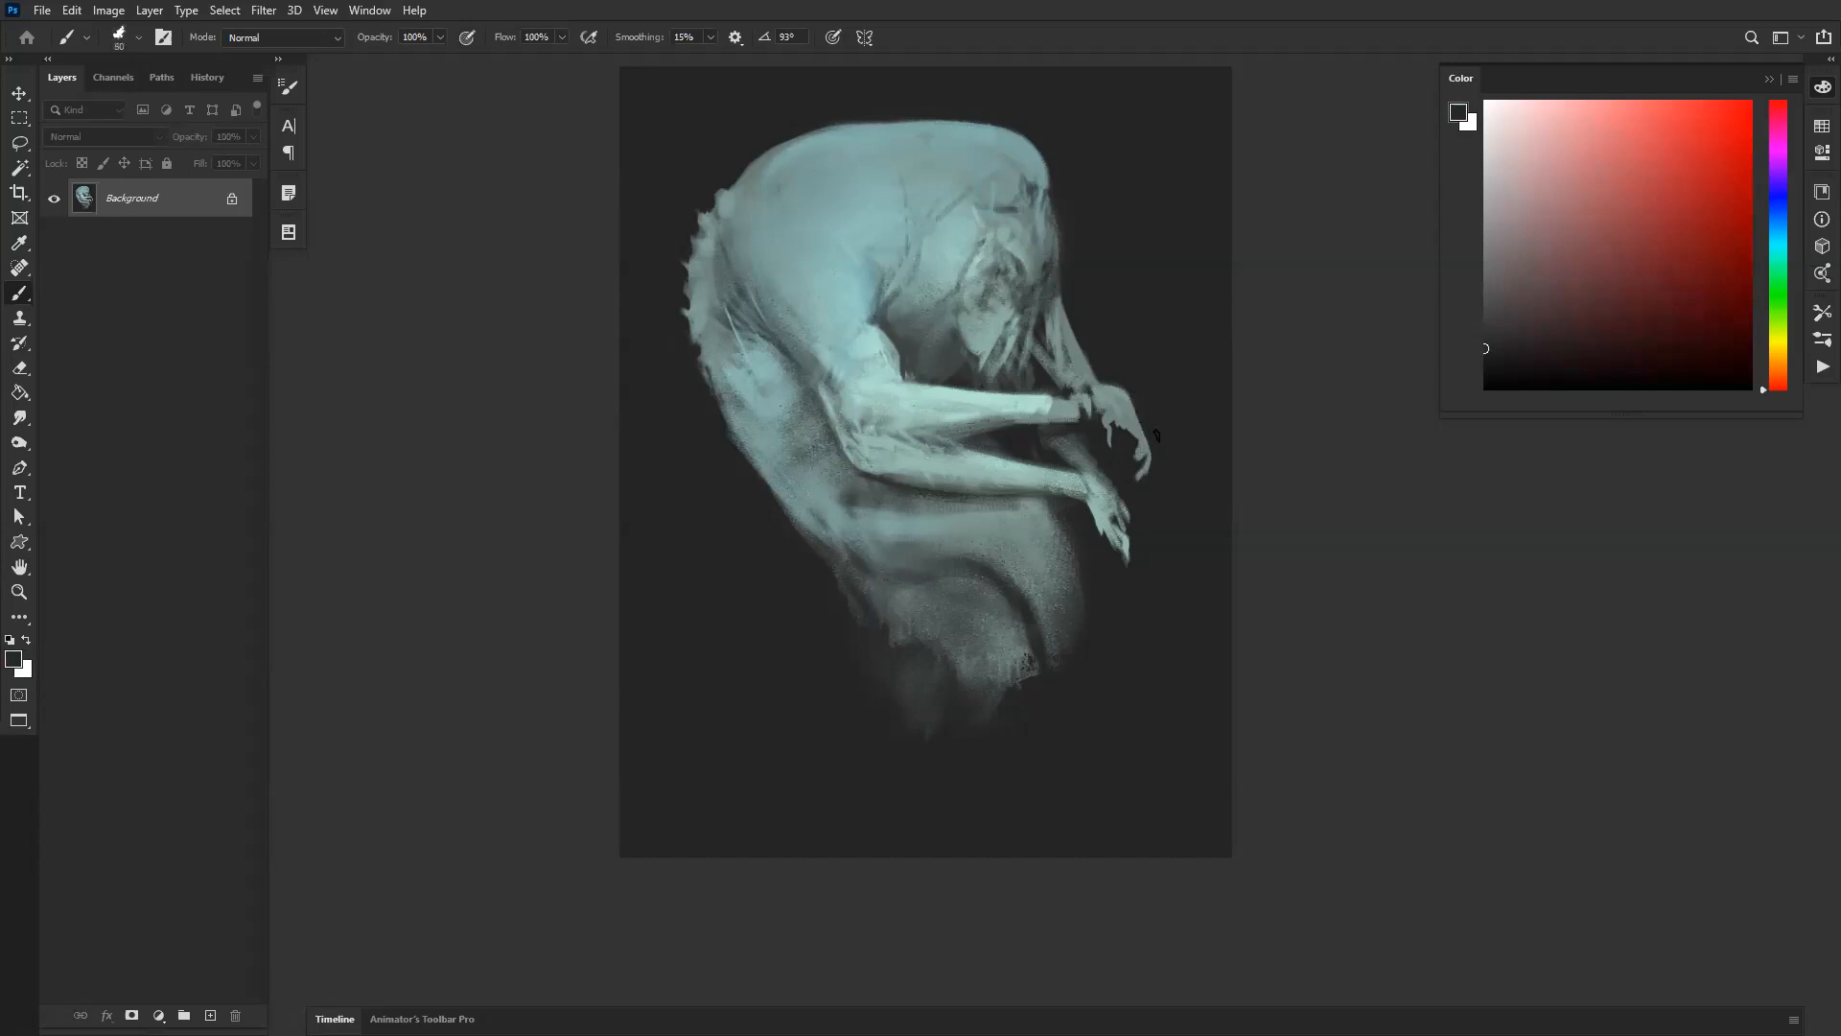
left_click_drag(1087, 375, 1129, 394)
left_click(1100, 389, "alt")
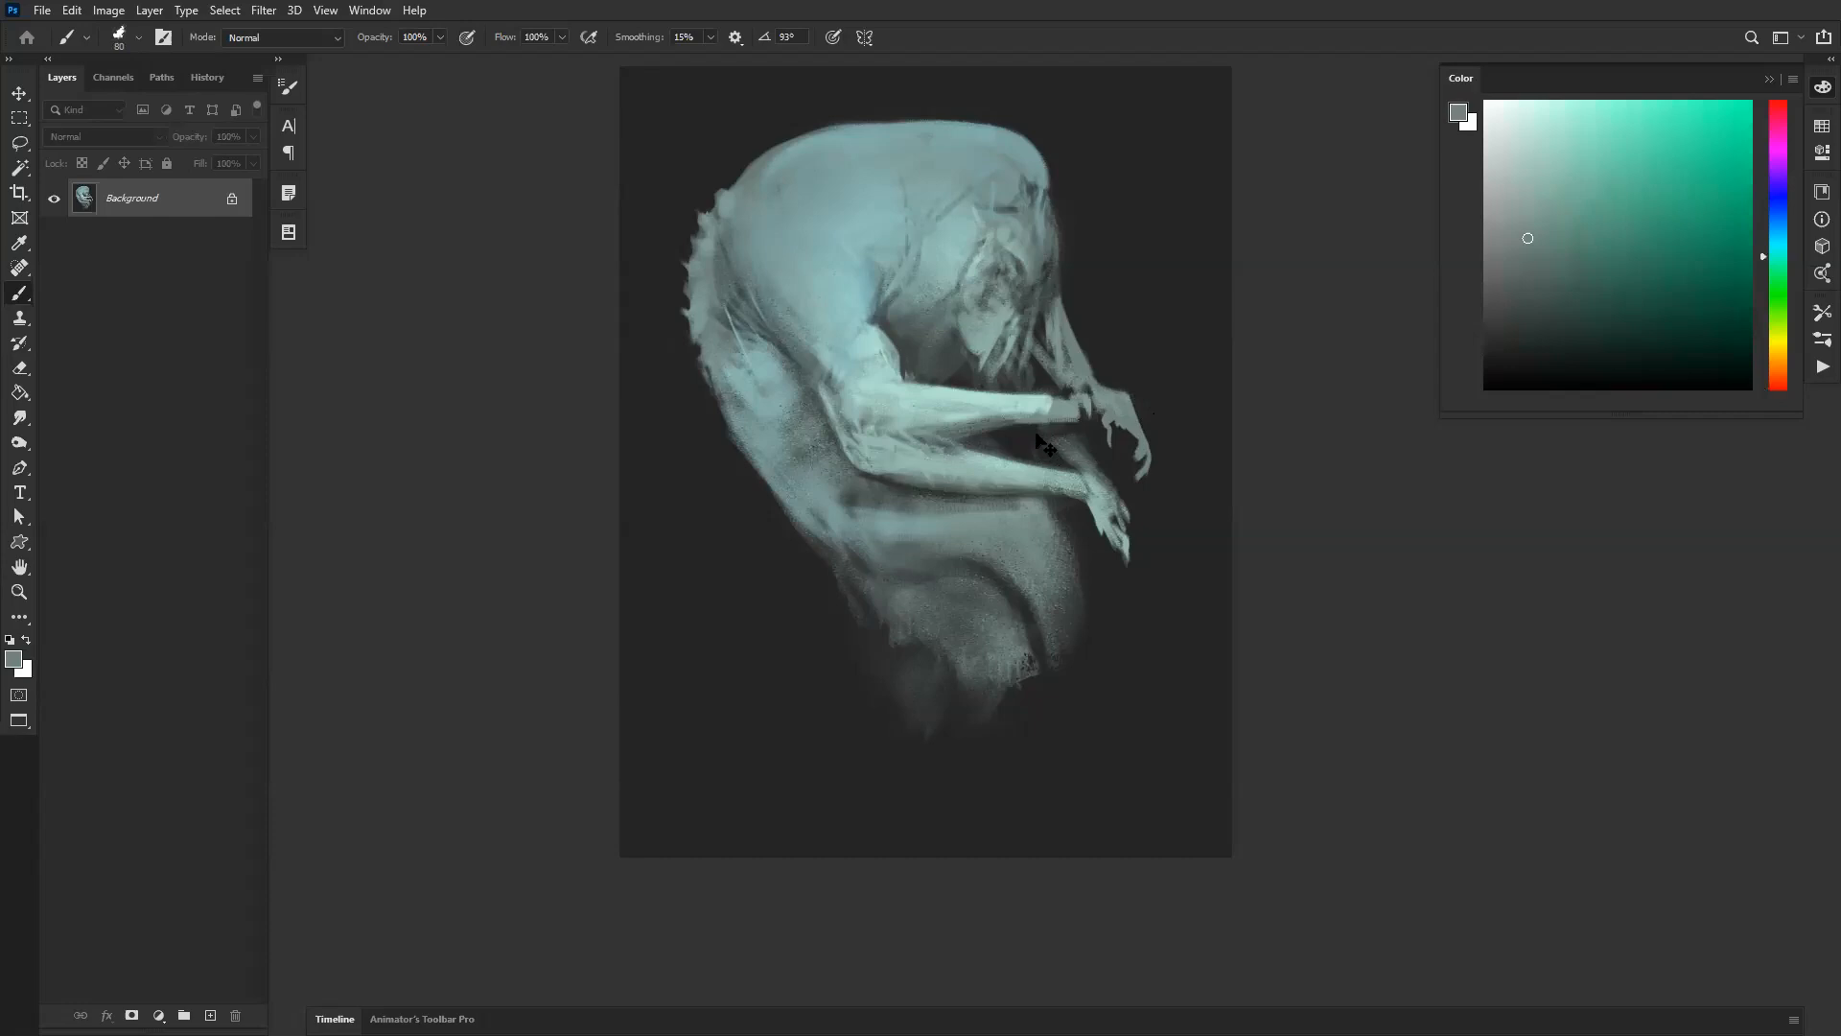
Step: Mirror the canvas, paint a long-fingered hand on the upper forearm in sampled pale teal, and mirror the canvas back
key("ctrl+shift+h")
left_click(814, 411, "alt")
mouse_move(780, 410)
left_mouse_down()
mouse_move(735, 456)
mouse_move(801, 409)
mouse_move(750, 457)
left_mouse_up()
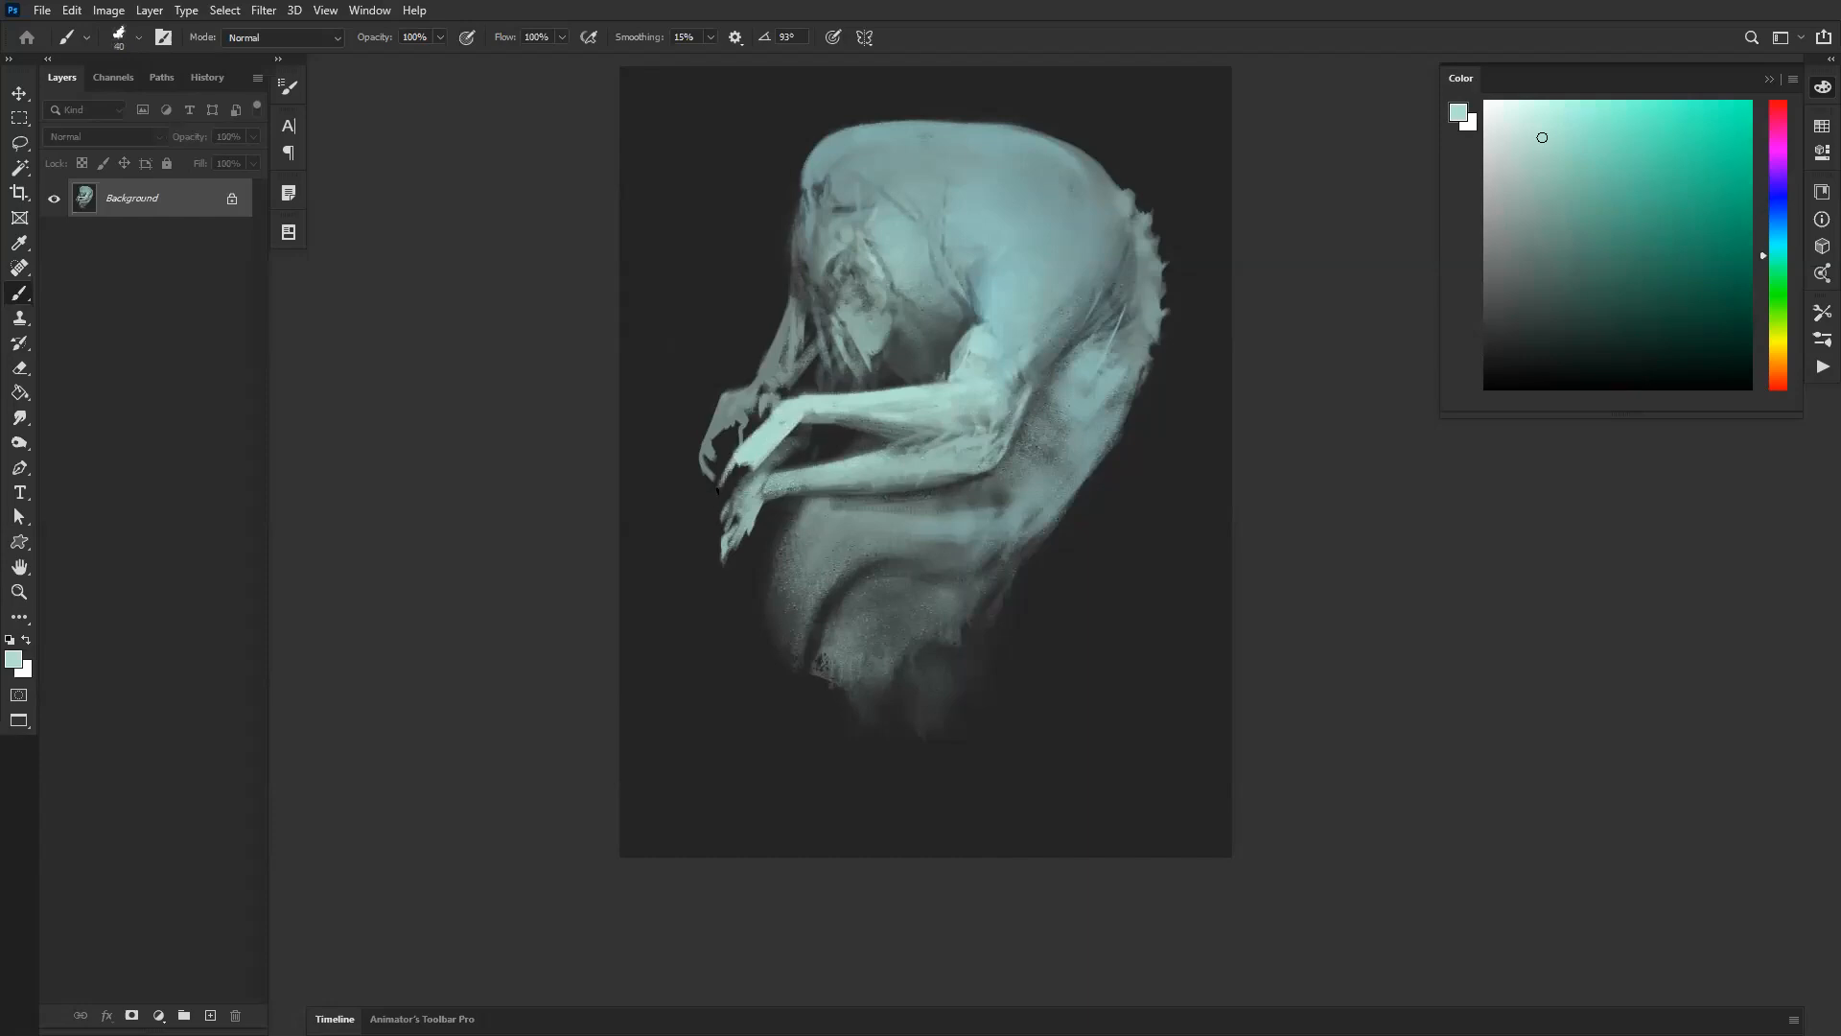
mouse_move(744, 468)
left_mouse_down()
mouse_move(720, 504)
mouse_move(748, 470)
left_mouse_up()
key("ctrl+f")
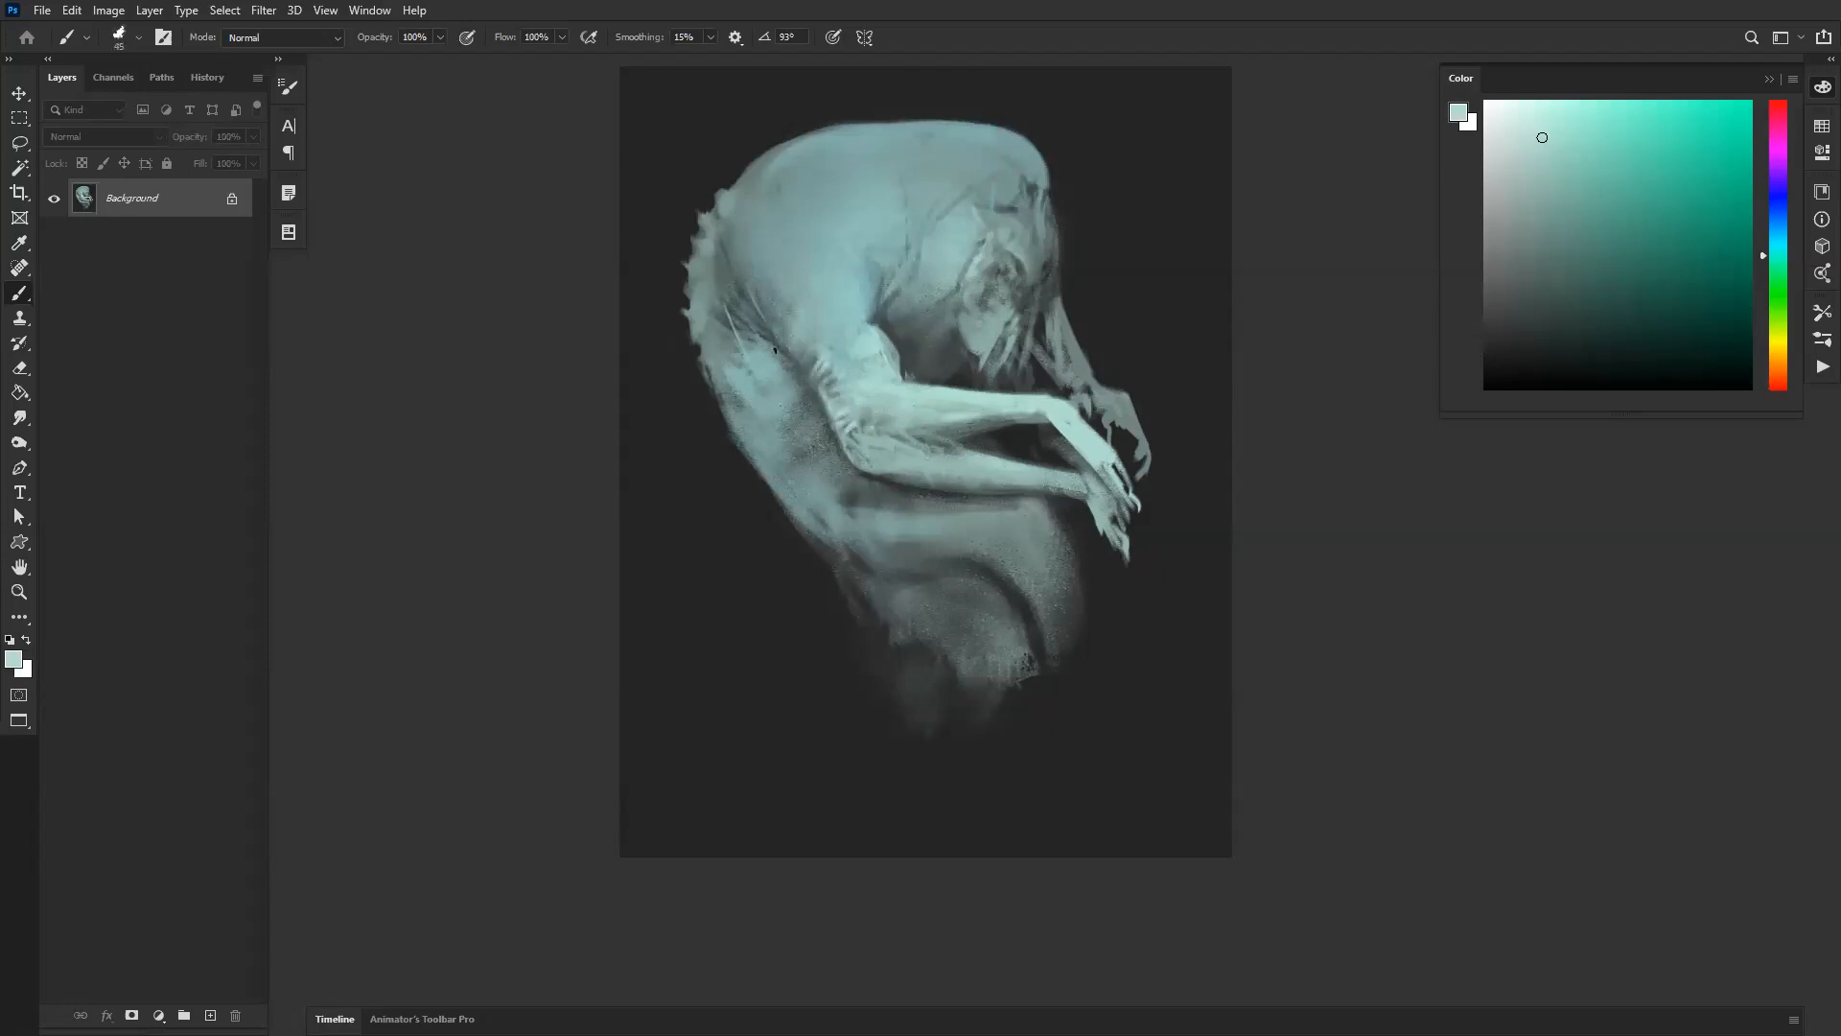
Step: Add pale strokes across the ribs behind the upper arm, enlarge the brush to 125 and lighten the flank behind the elbow
left_click_drag(800, 383, 764, 402)
key("bracketright")
key("bracketright")
key("bracketright")
key("bracketright")
key("bracketright")
key("bracketright")
mouse_move(811, 431)
left_mouse_down()
mouse_move(810, 459)
mouse_move(844, 477)
left_mouse_up()
Step: Mirror the canvas, shade the top of the thigh below the lower forearm with sampled grey teal and enlarge the brush to 175
key("ctrl+shift+h")
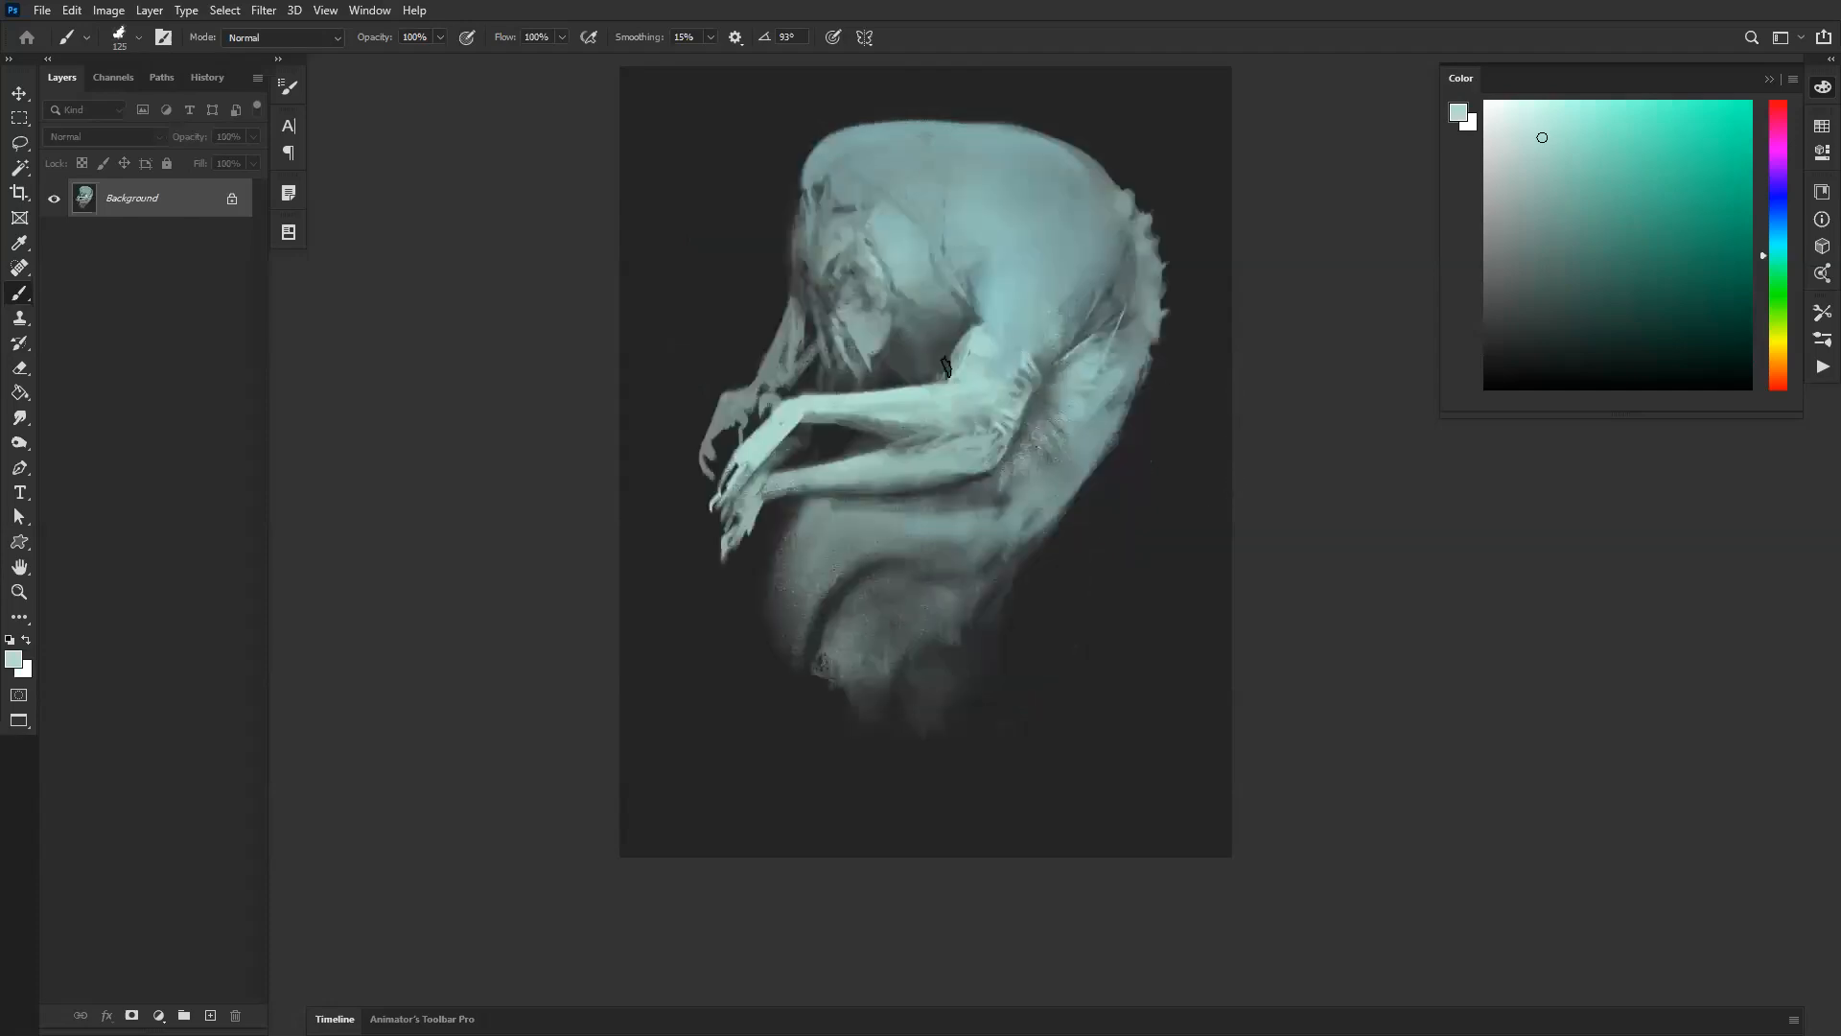
left_click(824, 505, "alt")
mouse_move(846, 496)
left_mouse_down()
mouse_move(924, 513)
mouse_move(1009, 495)
left_mouse_up()
key("bracketright")
key("bracketright")
key("bracketright")
key("bracketright")
key("bracketright")
key("bracketright")
key("bracketright")
key("bracketright")
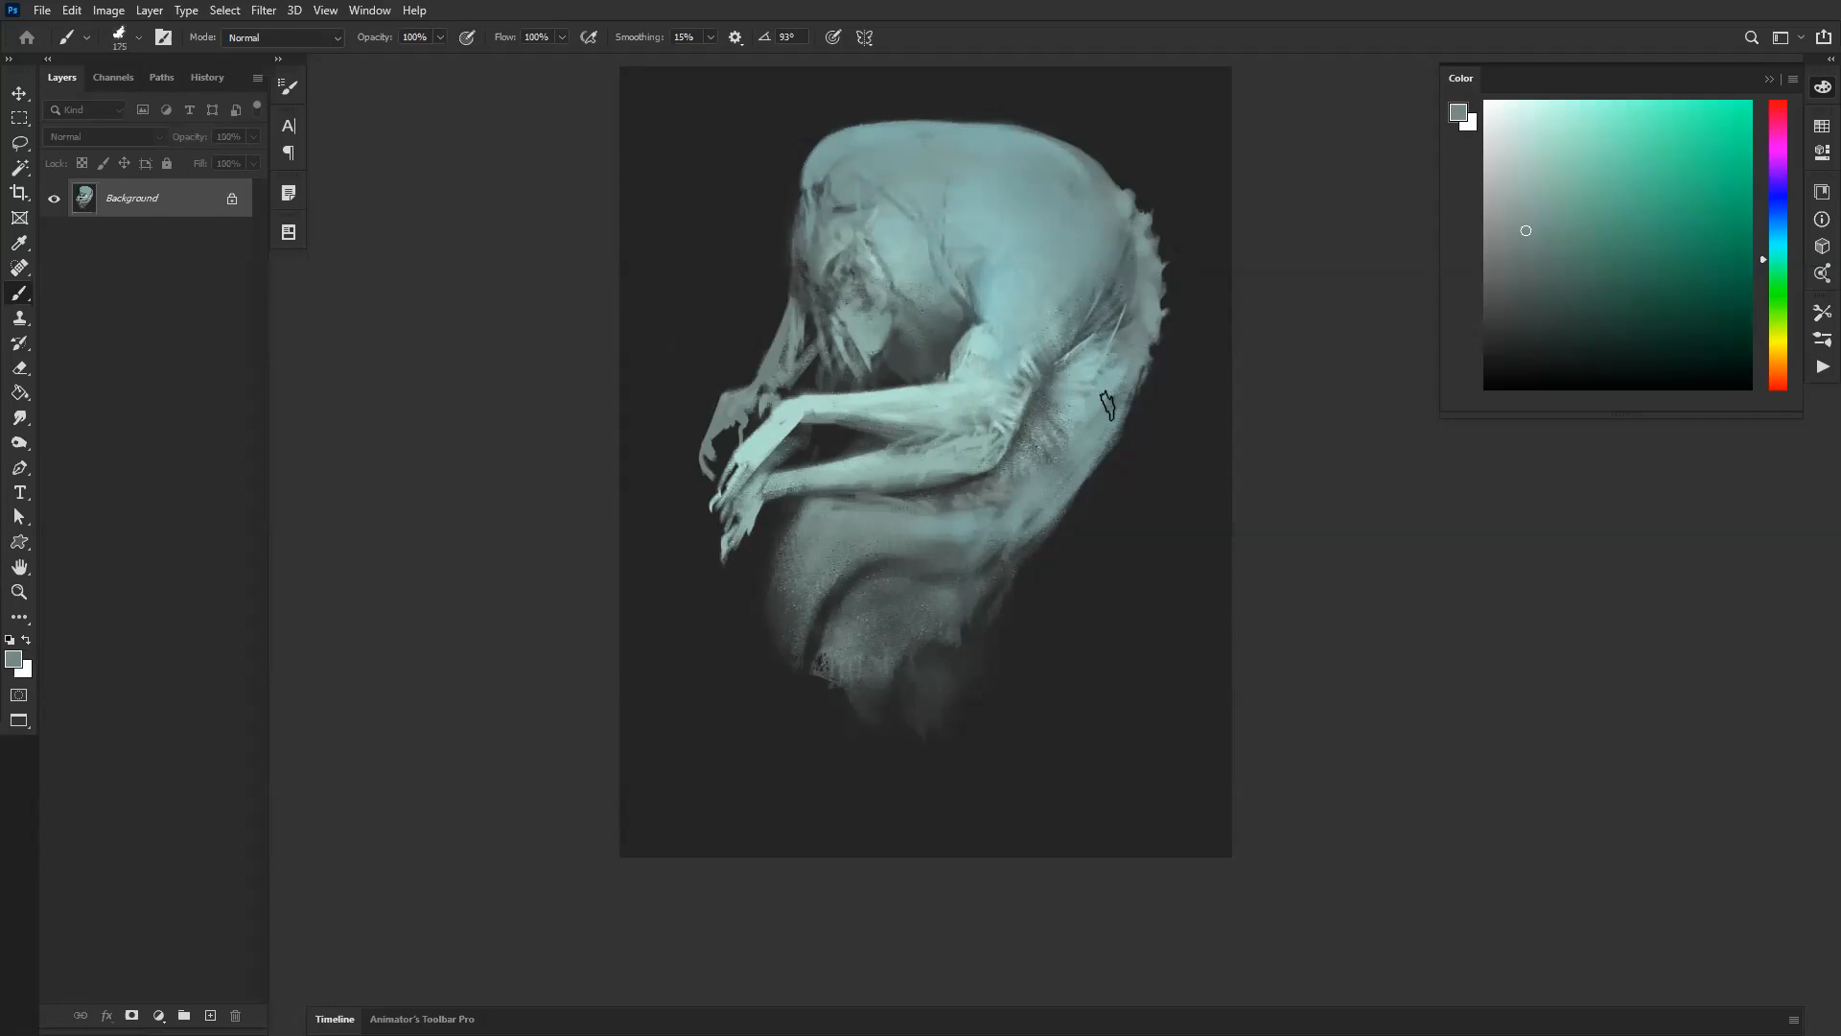
Step: Choose a dark cyan-blue paint colour and set the brush size to 90 for work around the upper arm
left_click(1680, 313)
left_click(1775, 237)
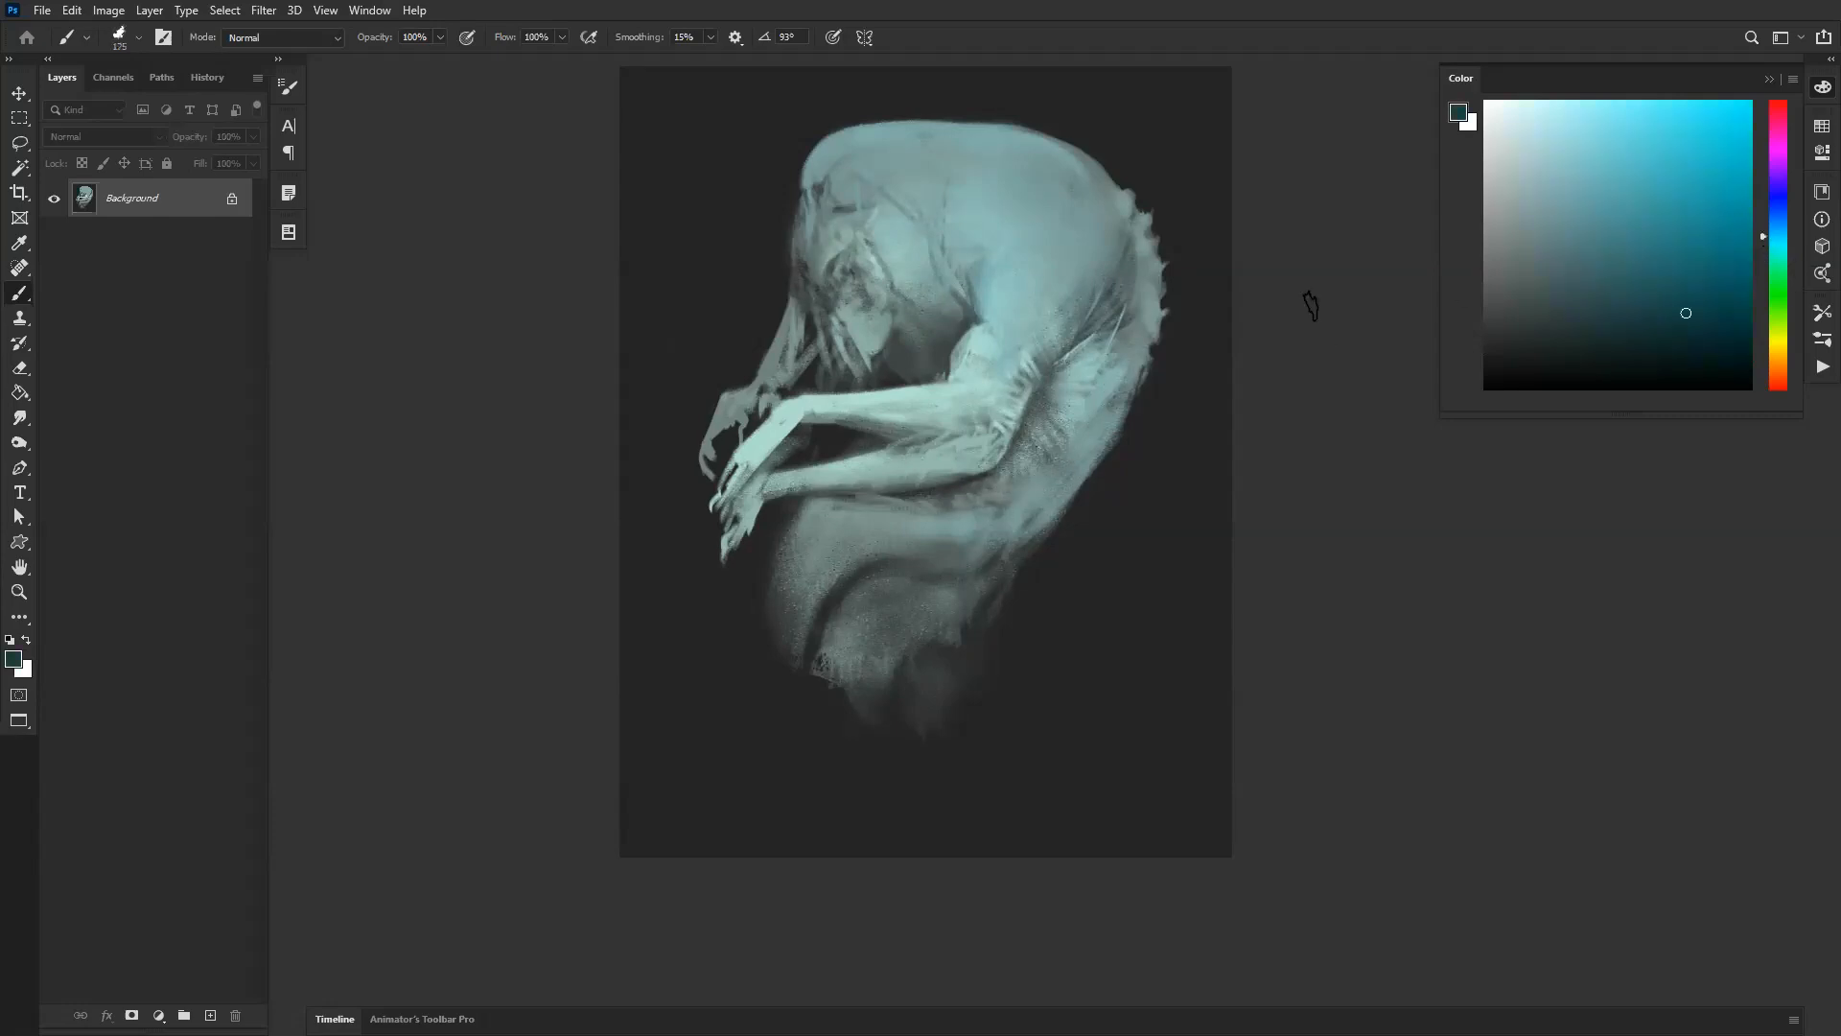
key("bracketright")
key("bracketright")
key("bracketright")
key("bracketleft")
key("bracketleft")
key("bracketleft")
key("bracketleft")
key("bracketleft")
key("bracketleft")
key("bracketleft")
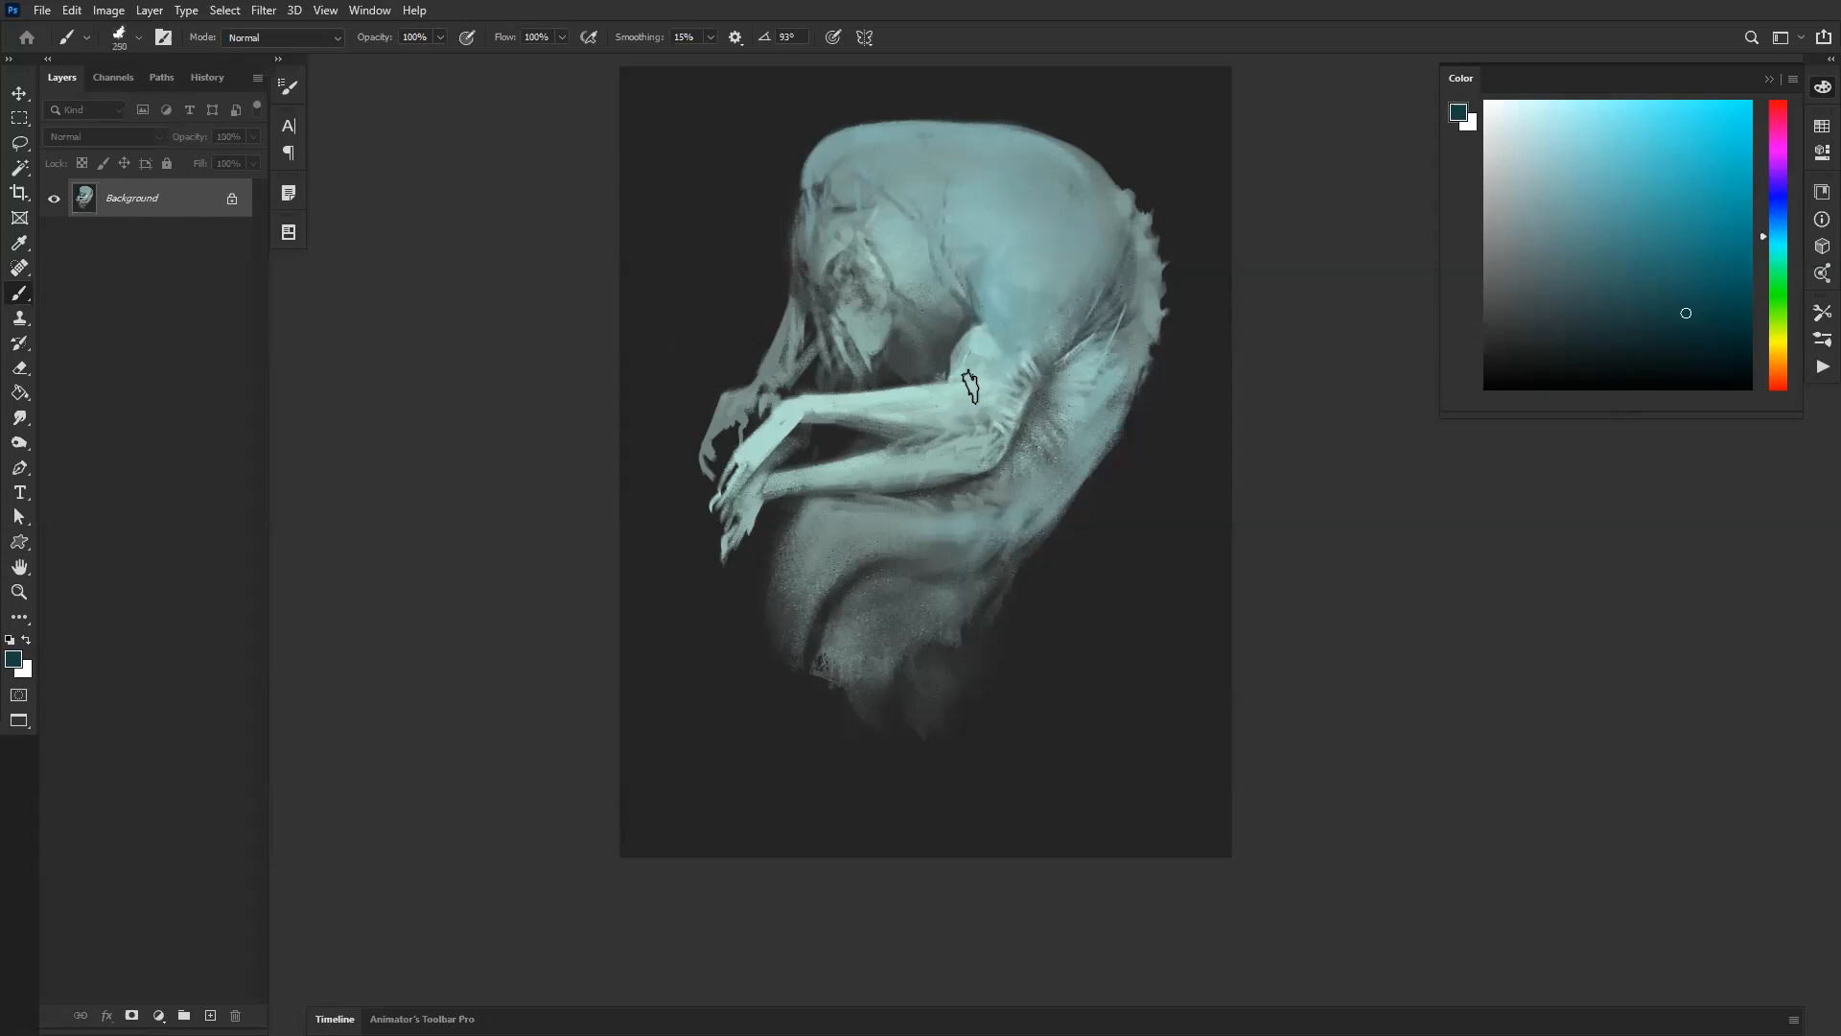
Step: Refine the upper arm with sampled teal at brush size 125, mirror the canvas and sample the bluer shade at the armpit
left_click(970, 335, "alt")
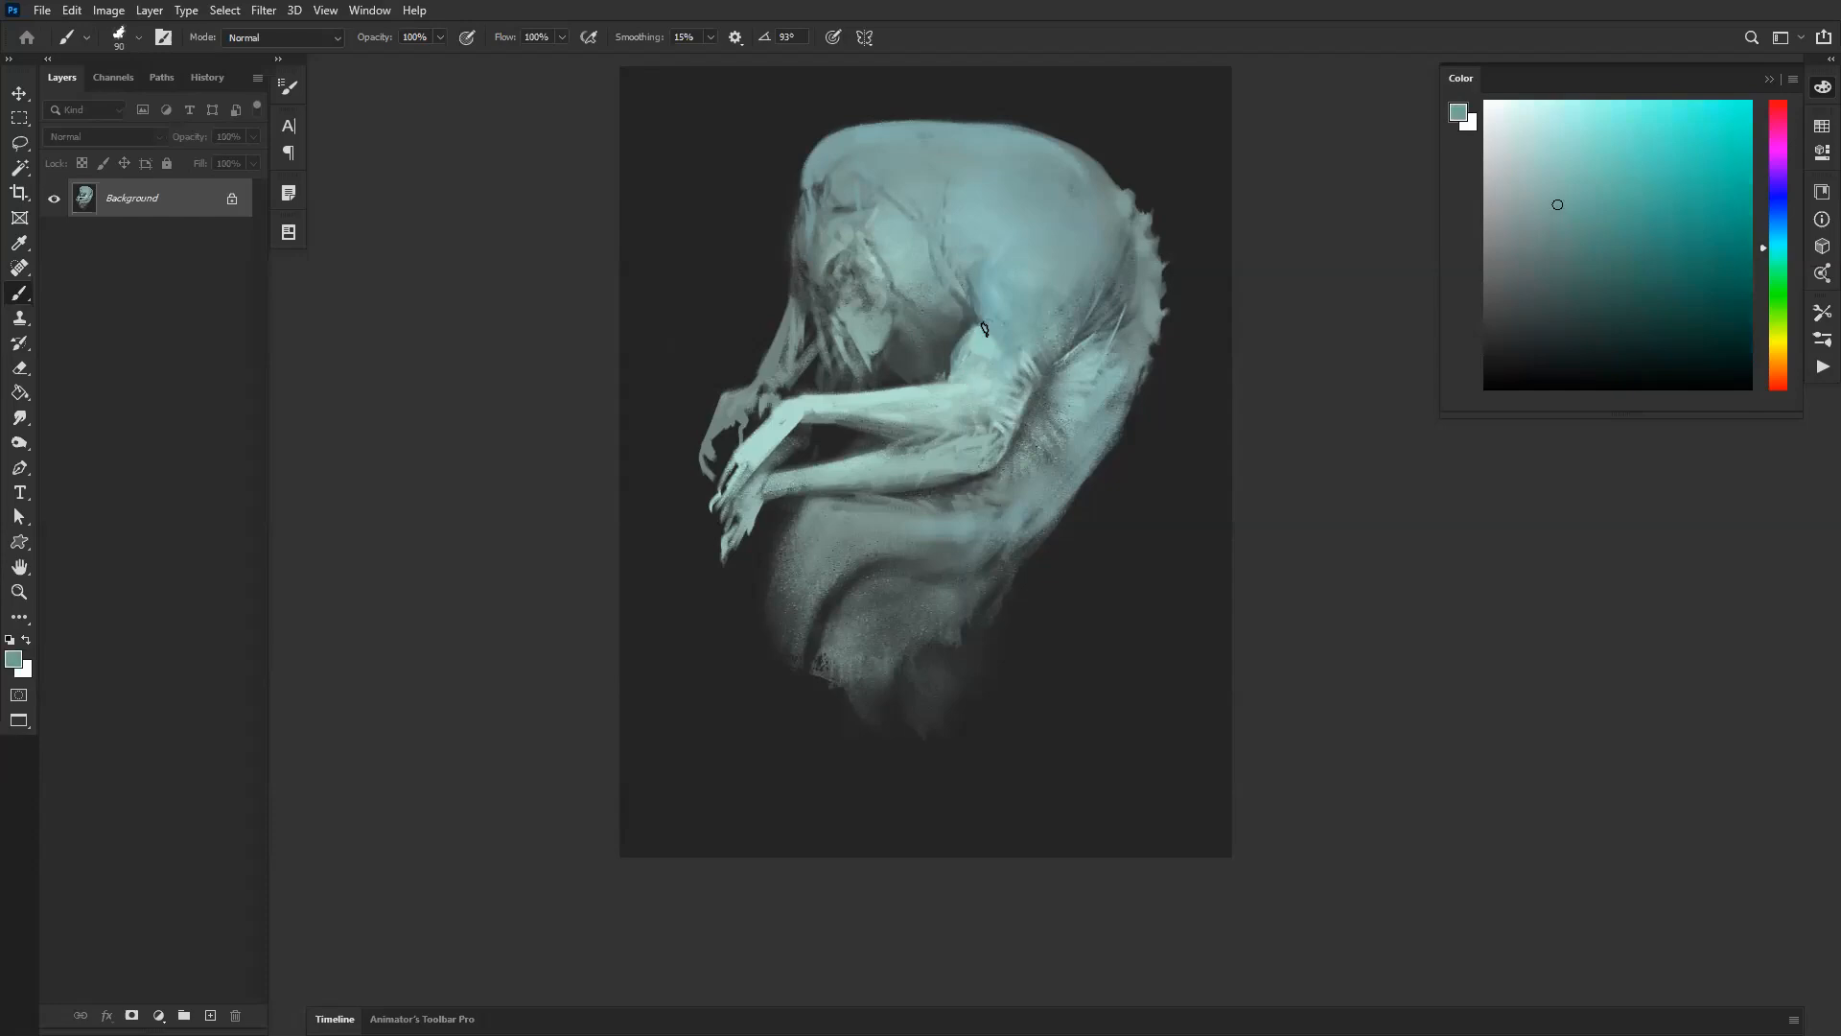
key("bracketright")
key("ctrl+f")
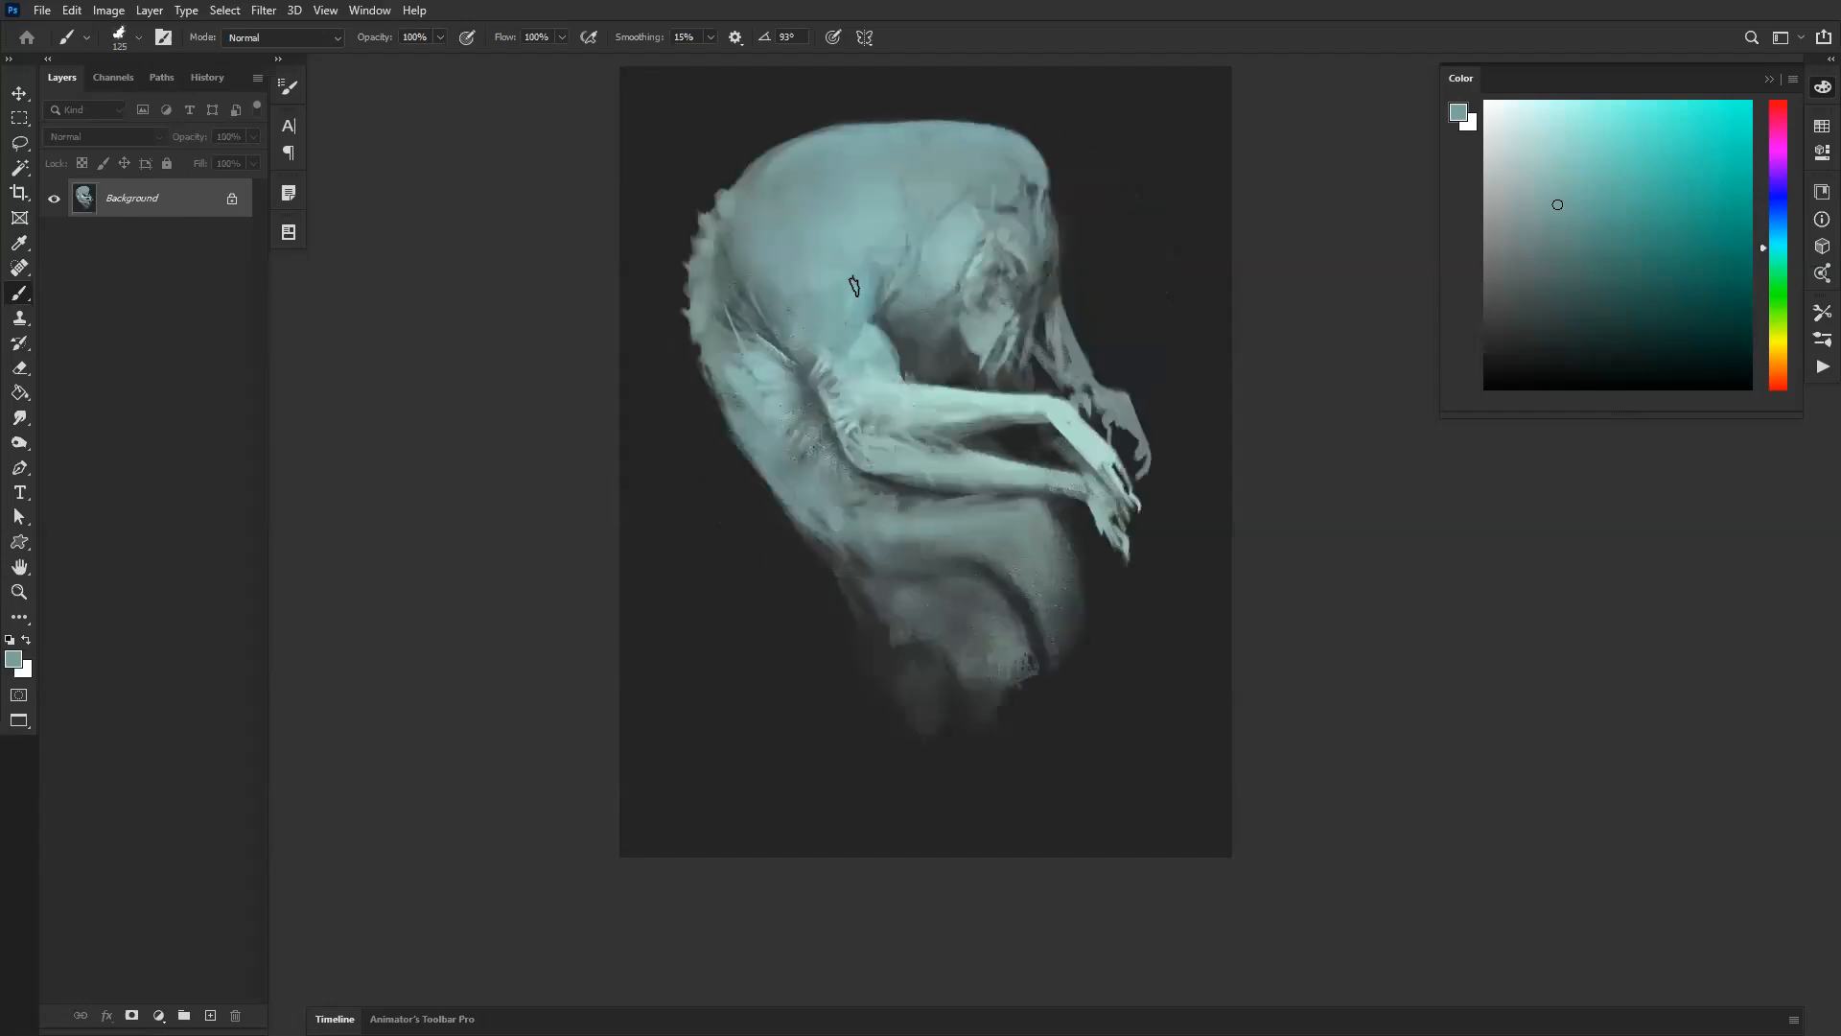
left_click(870, 280, "alt")
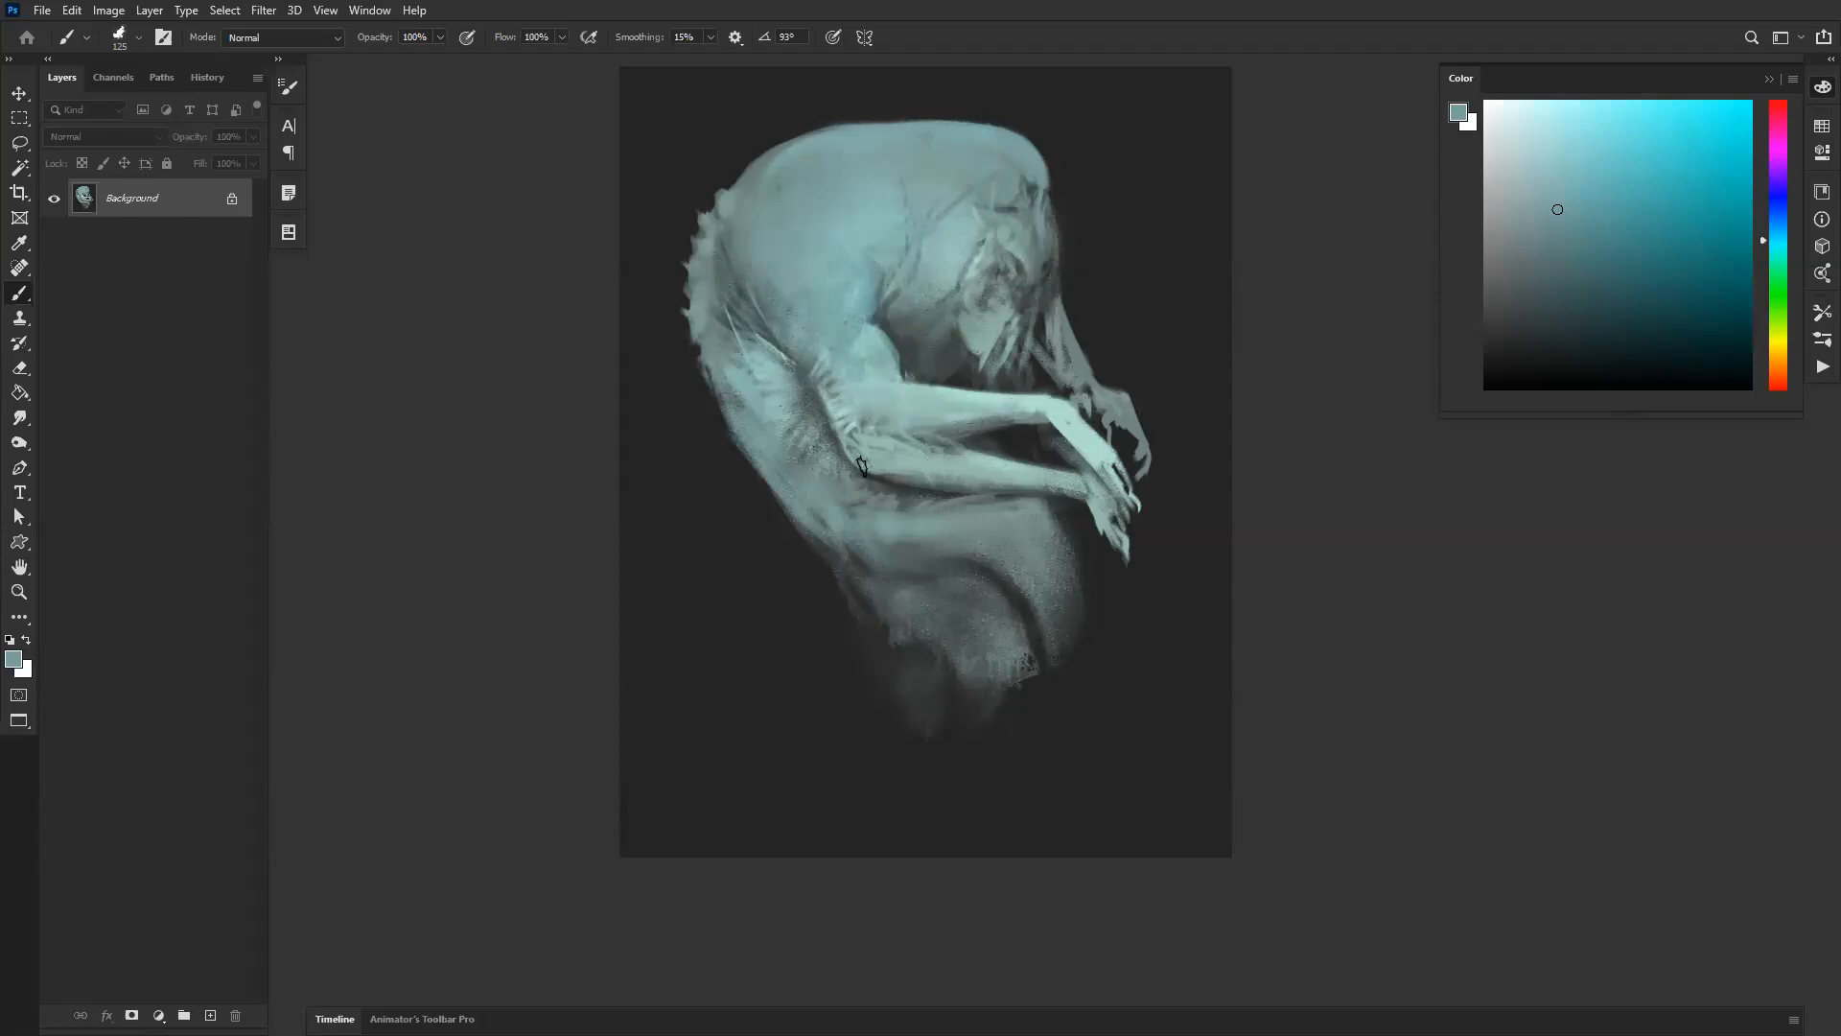
Step: Sample pale teal from the upper forearm, refine the elbow and both forearms with a smaller brush and mirror the canvas
left_click(921, 410, "alt")
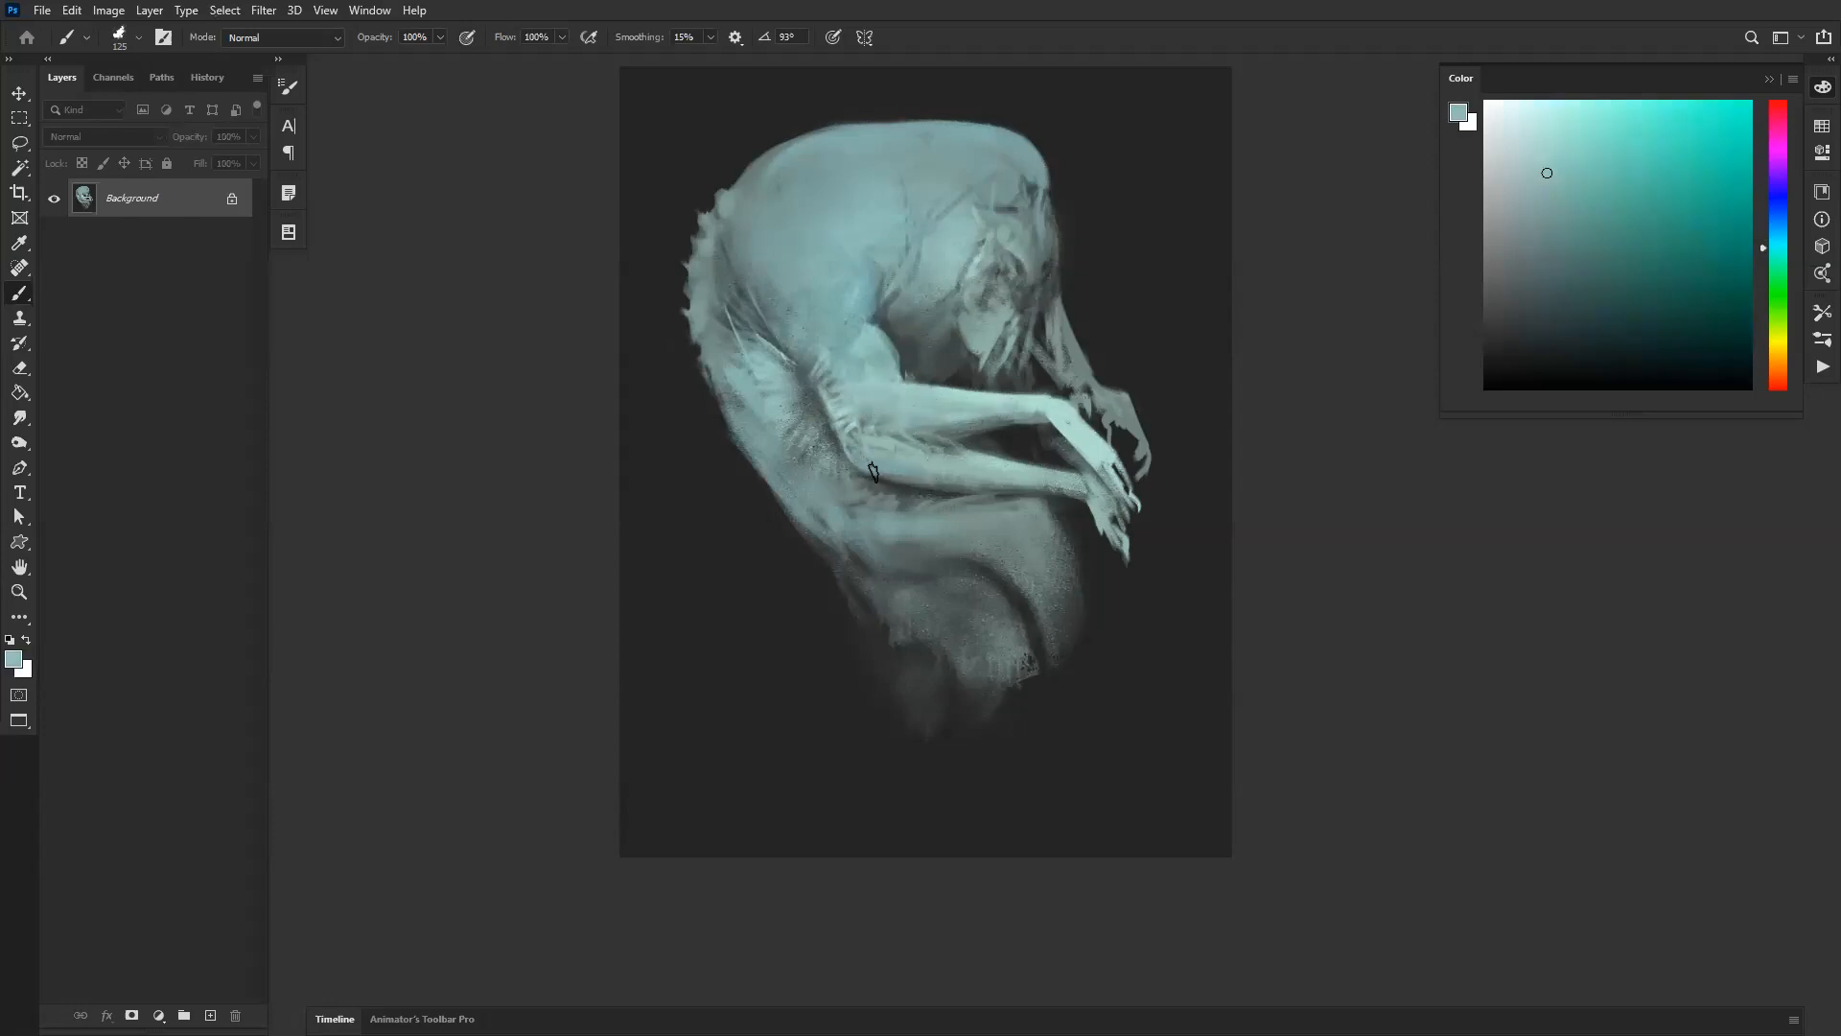
key("bracketleft")
key("bracketleft")
left_click_drag(917, 454, 958, 438)
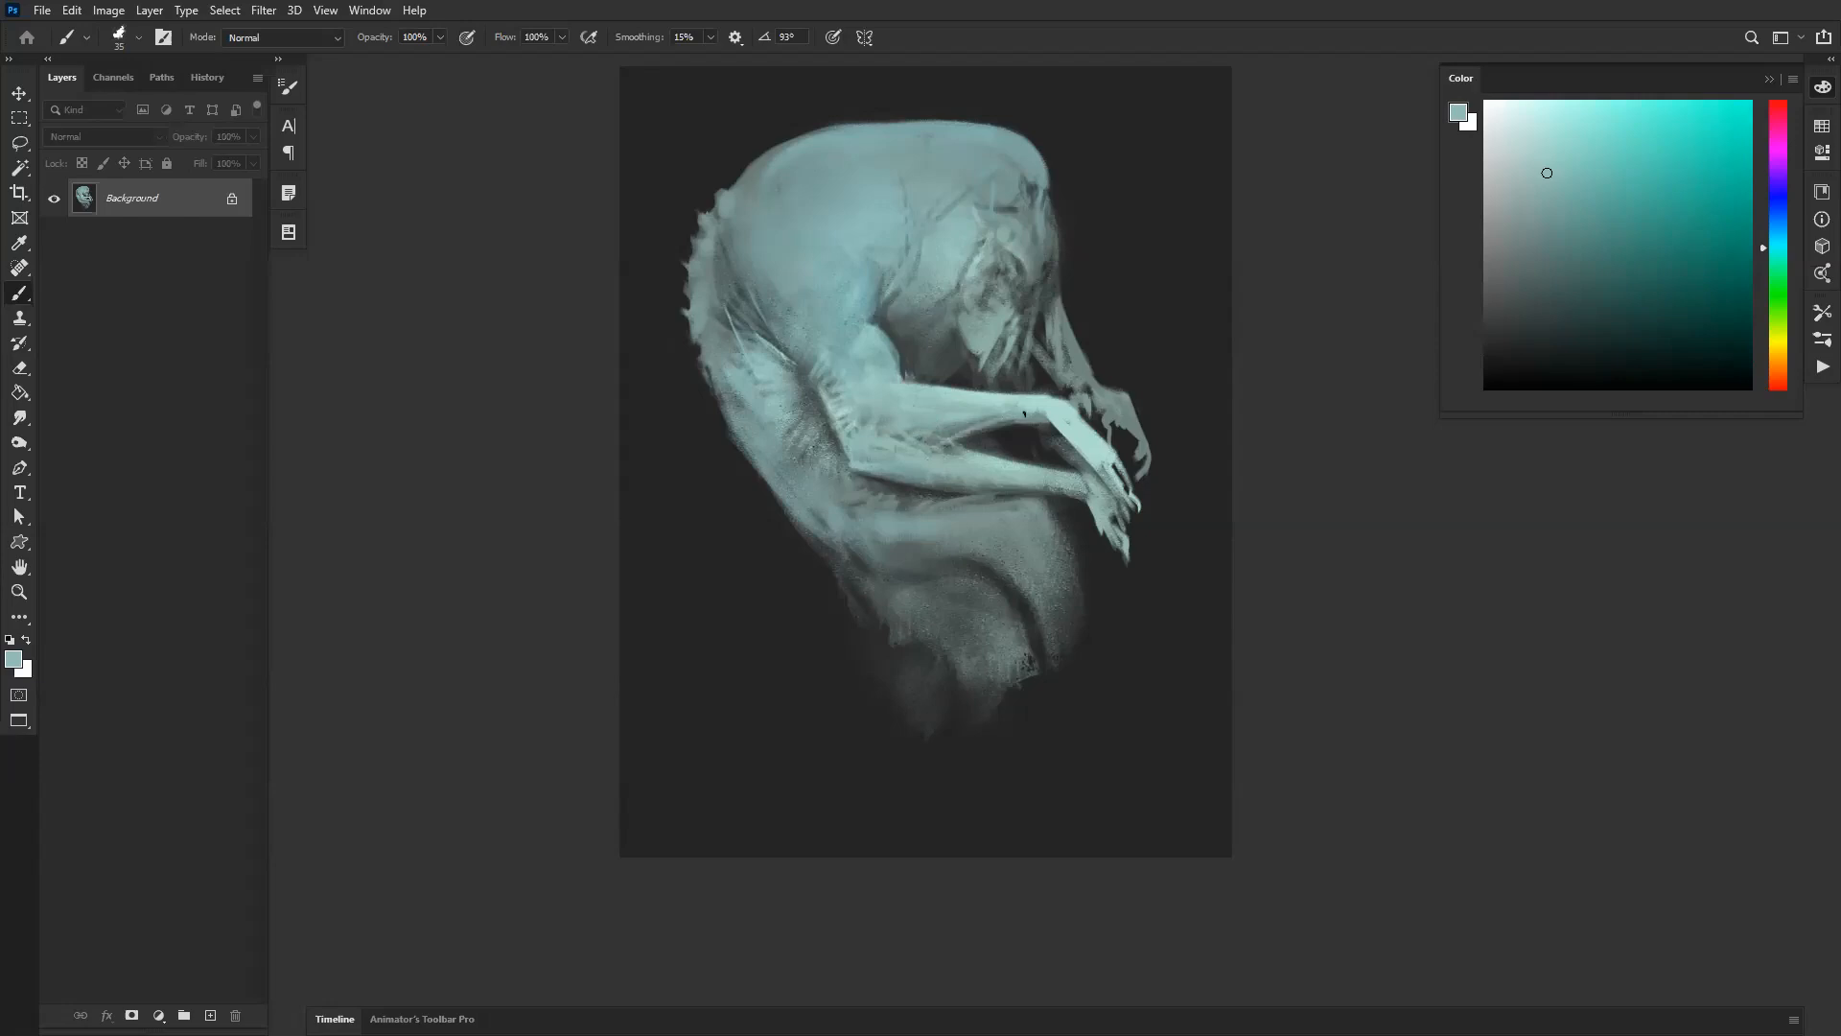
key("ctrl+shift+h")
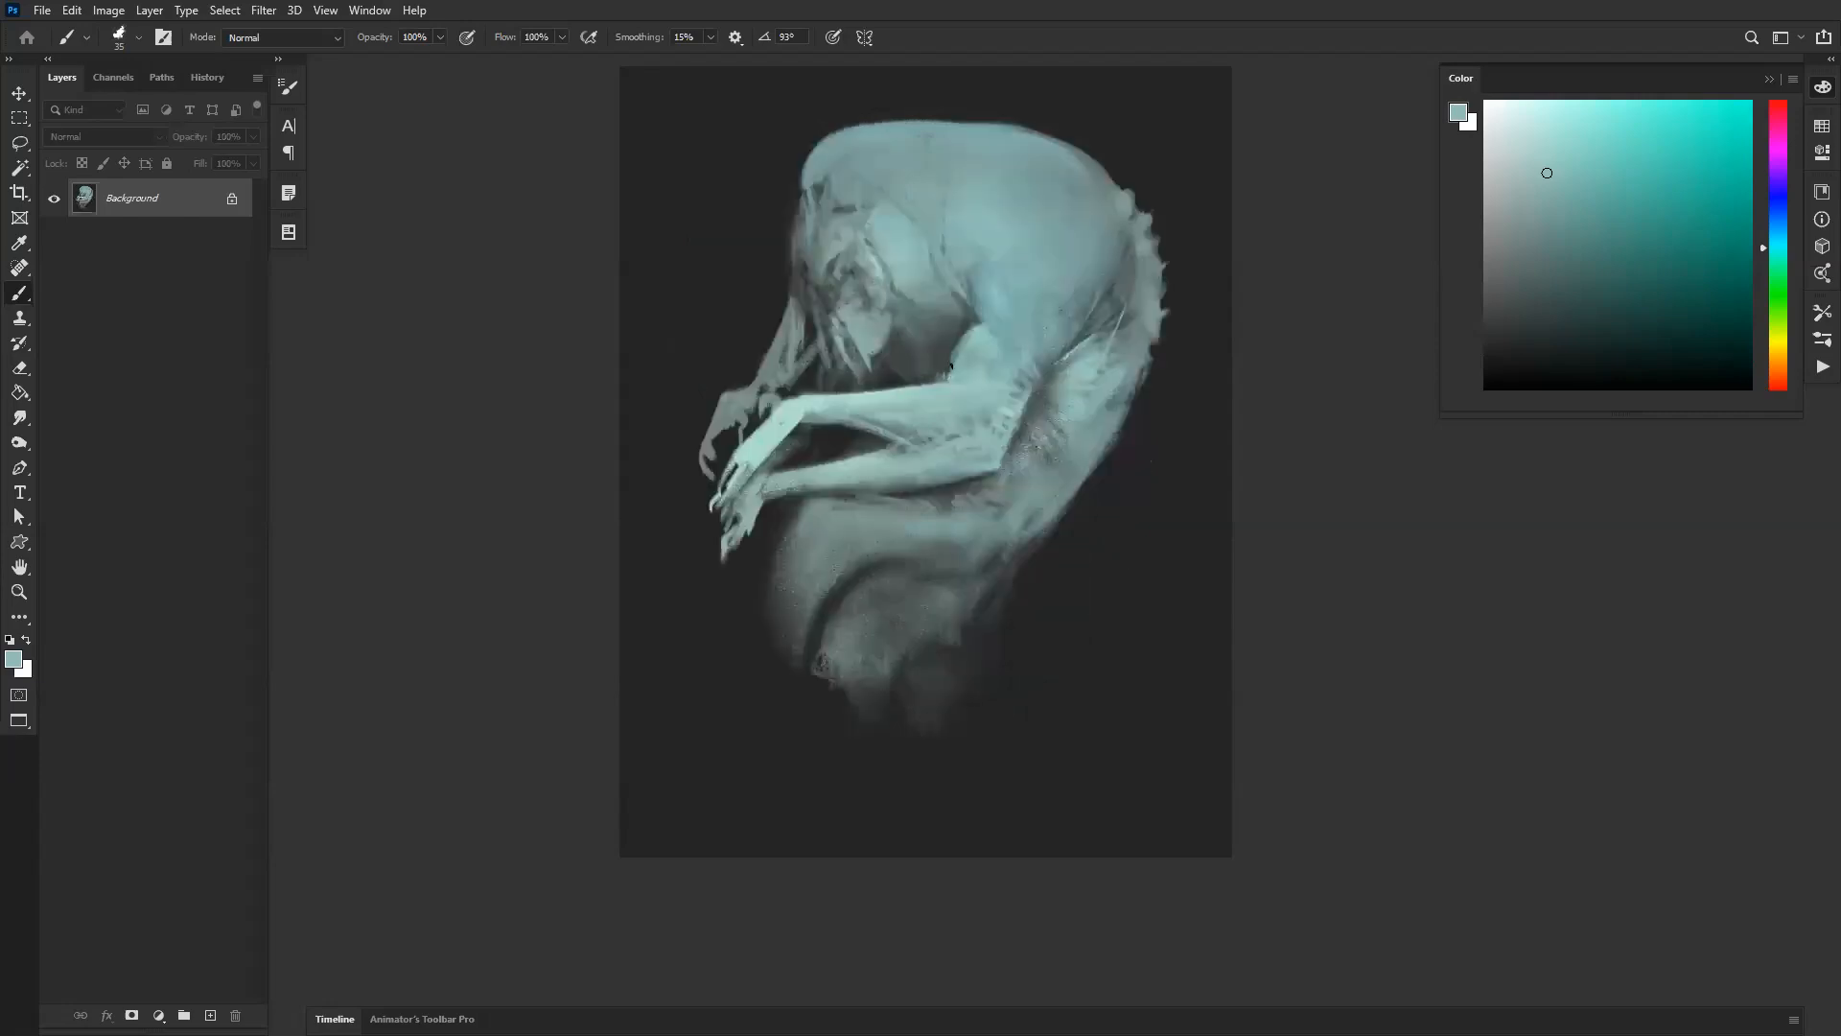
Step: Sample dark grey beside the upper arm, draw thin dark crease lines between head and shoulder, and check them by mirroring the canvas
left_click(944, 377, "alt")
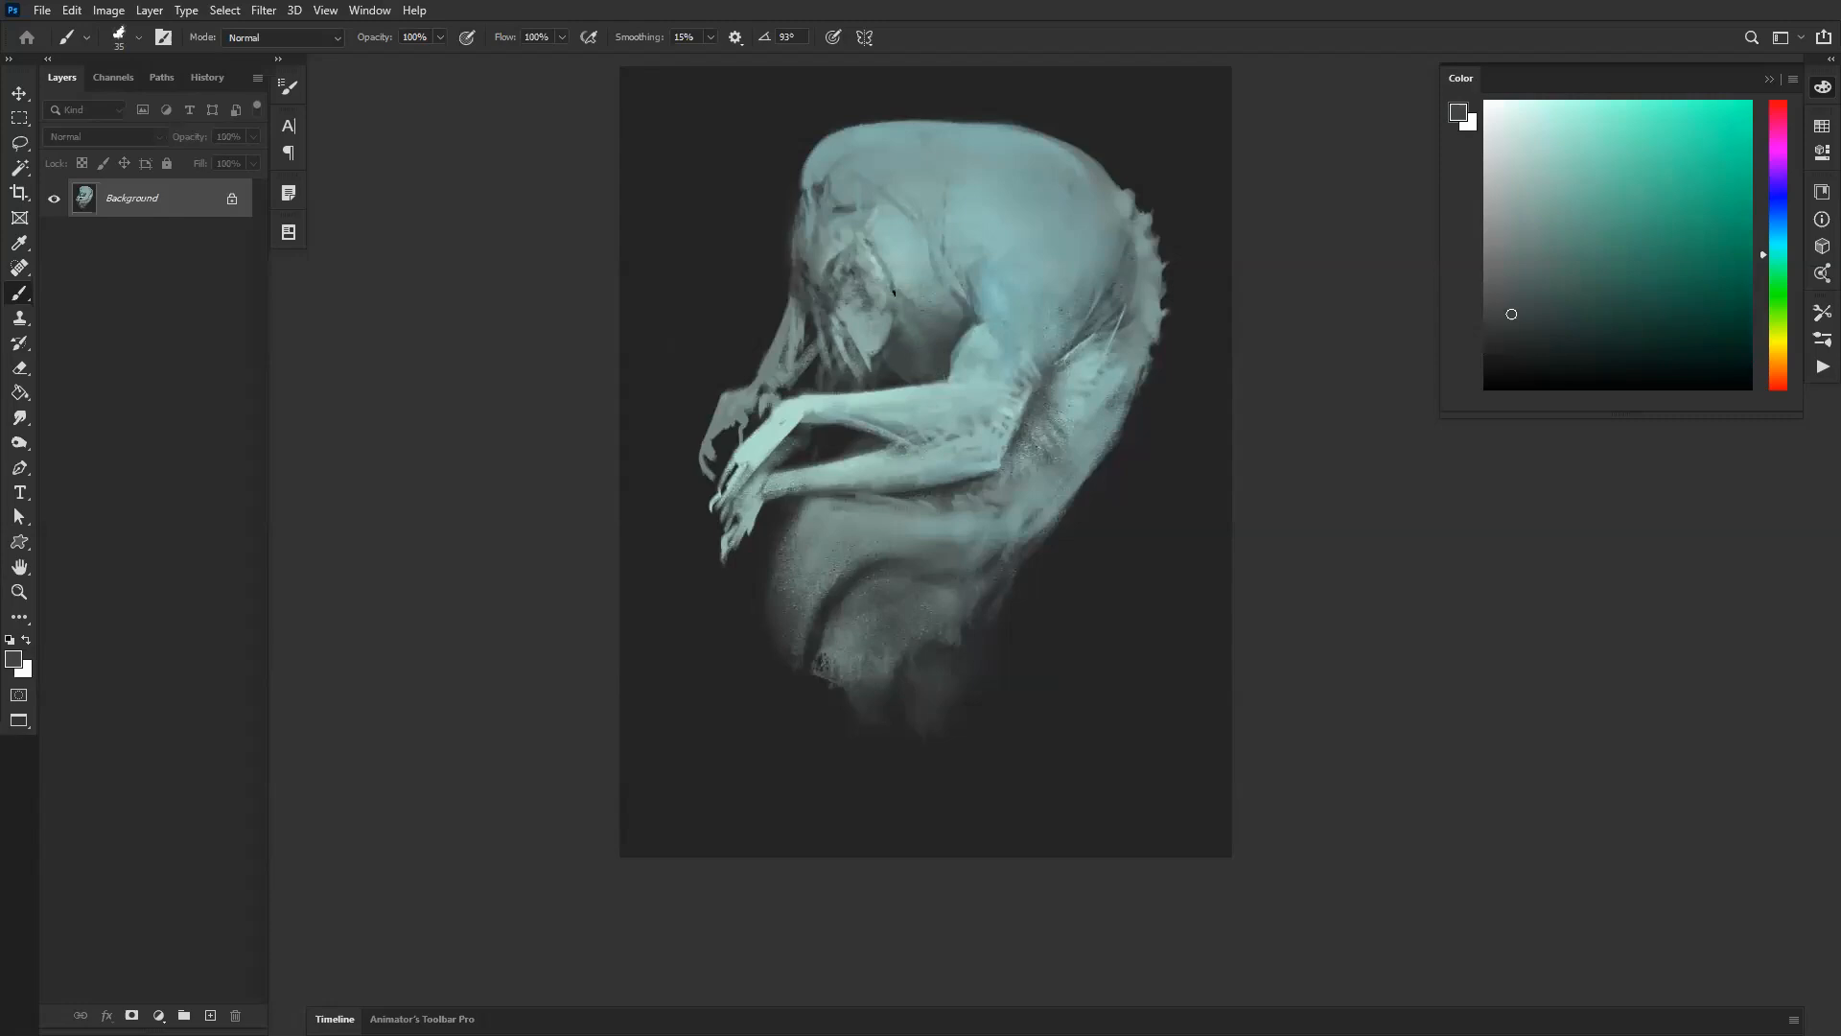
key("ctrl+shift+h")
key("ctrl+shift+h")
key("ctrl+shift+h")
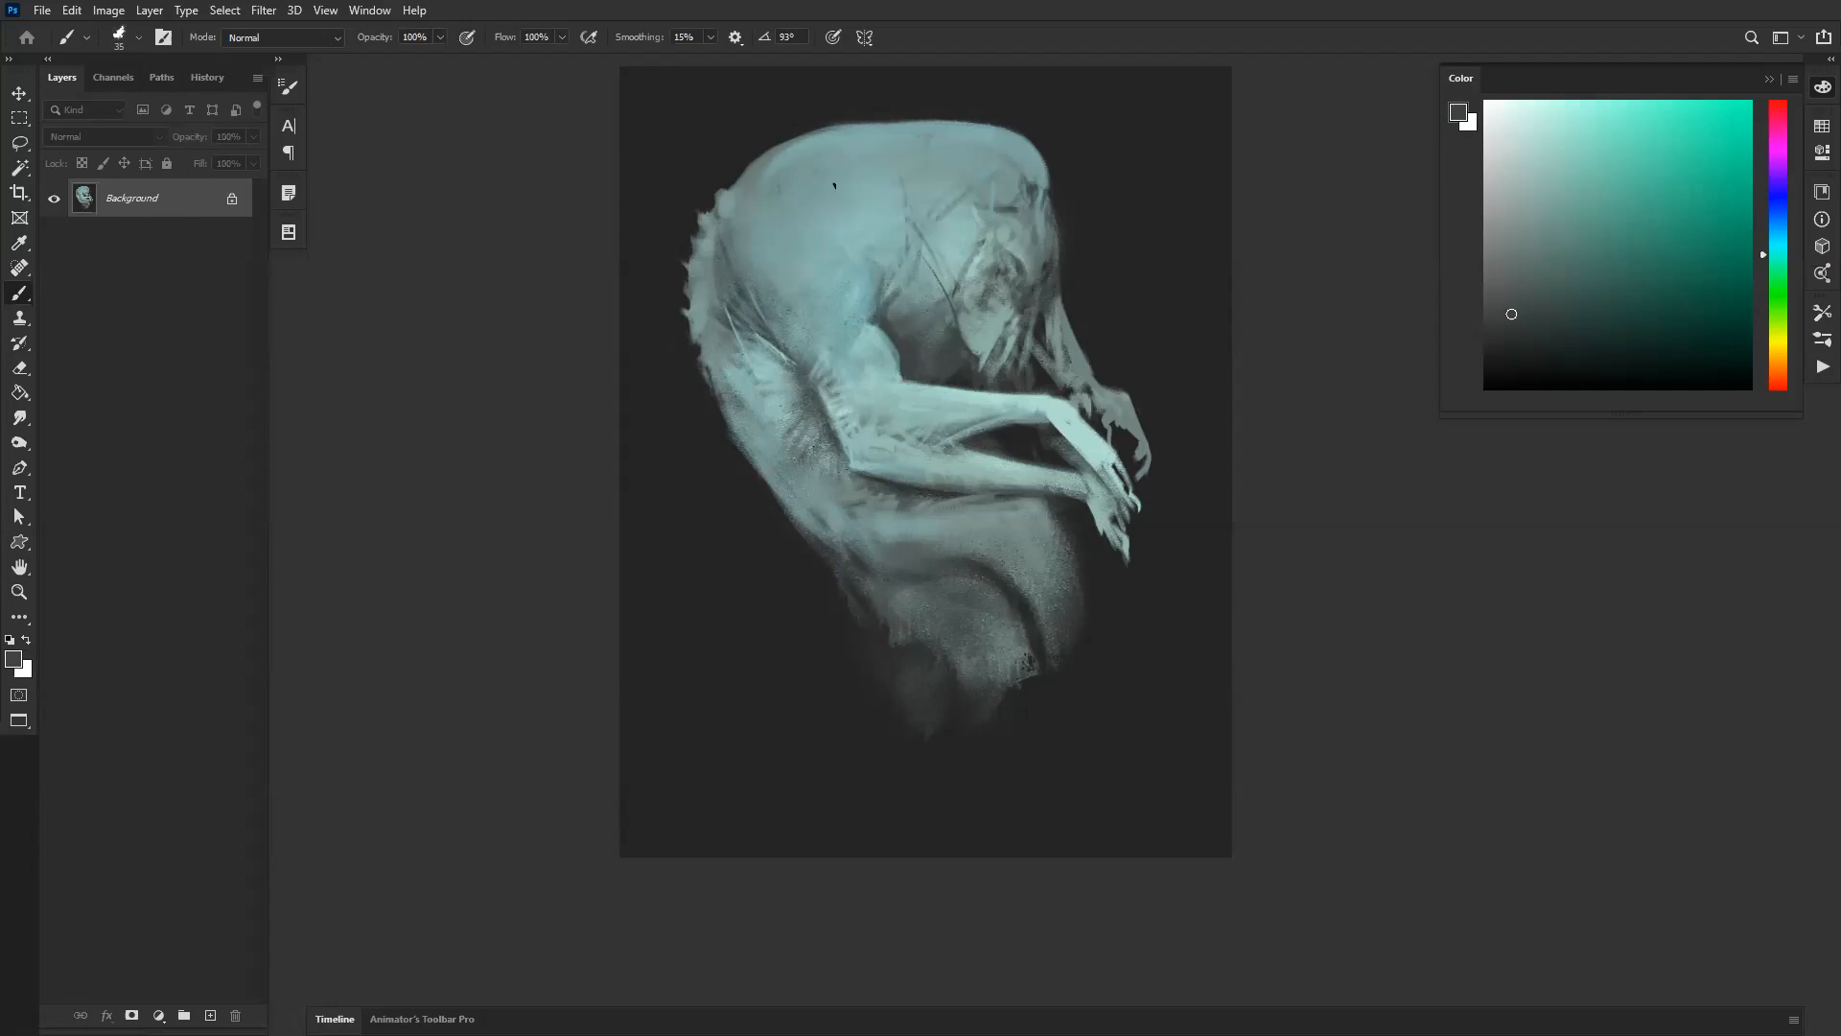
key("ctrl+shift+h")
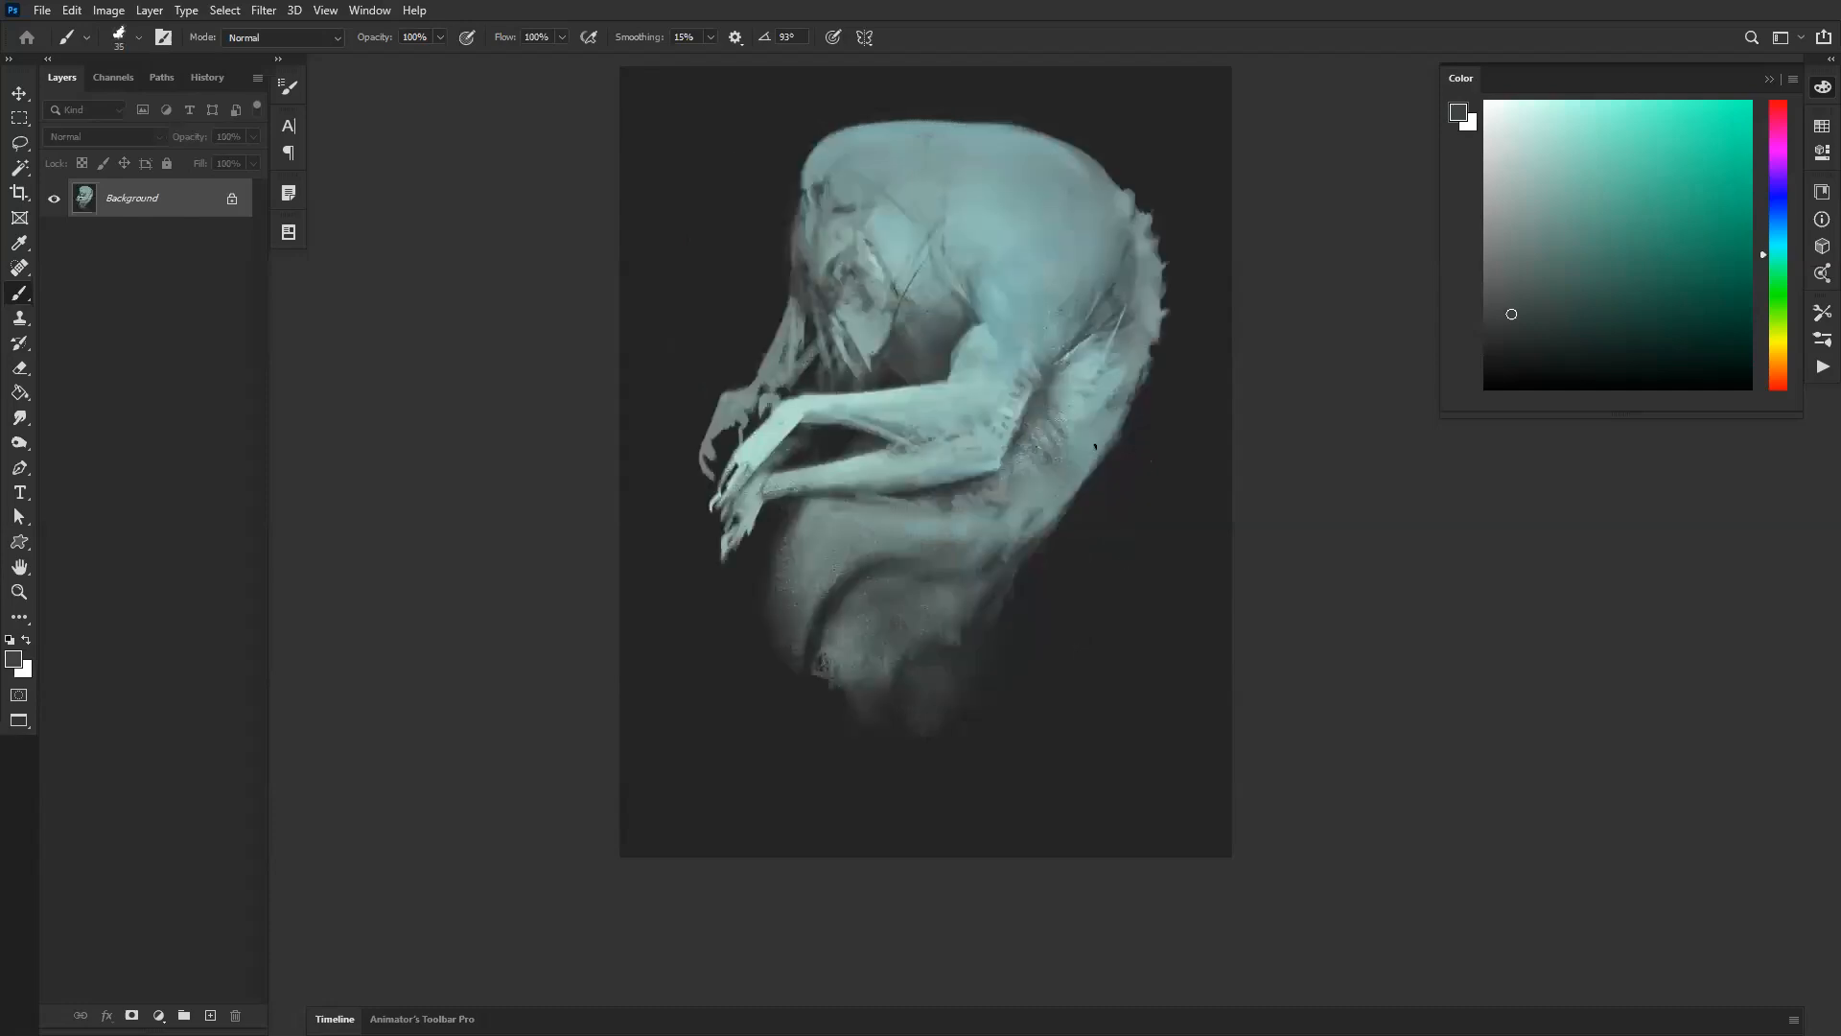
Step: Switch to the 300 px block brush in the Comic set and fade the lower back's edge with the background colour, enlarging to 600
right_click(1043, 466)
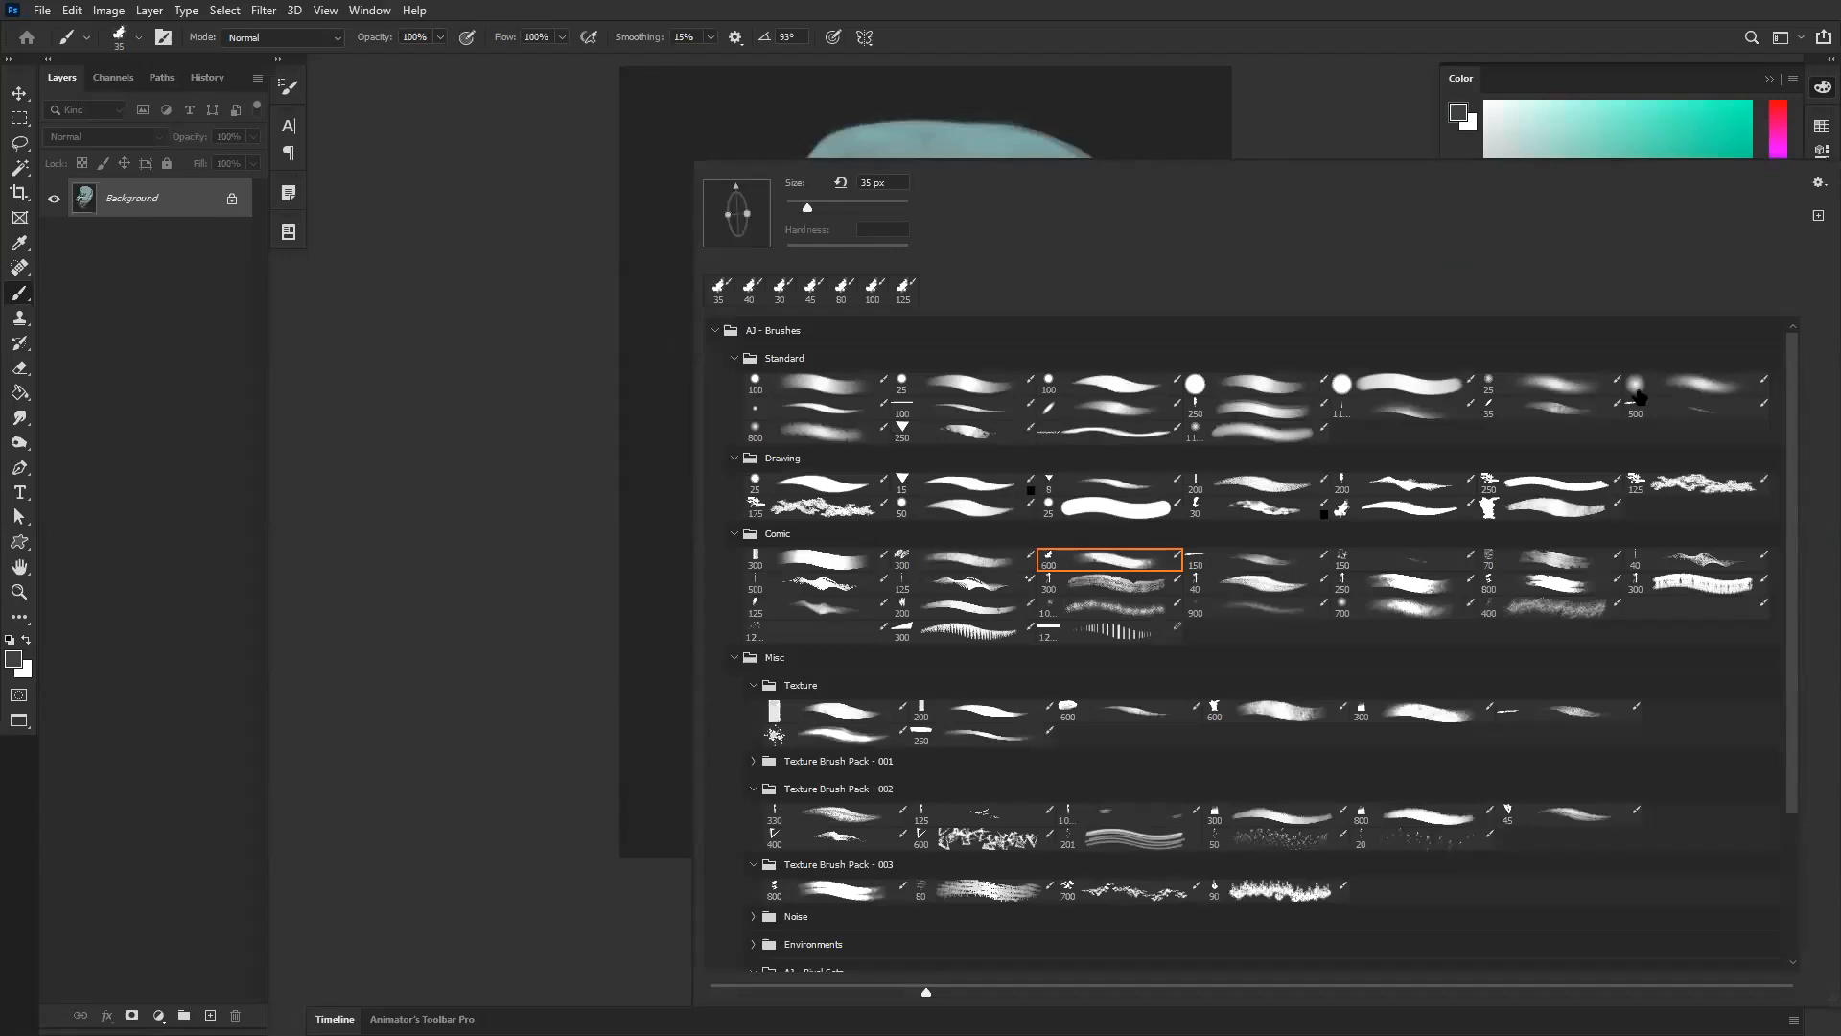
left_click(840, 572)
left_click(476, 593)
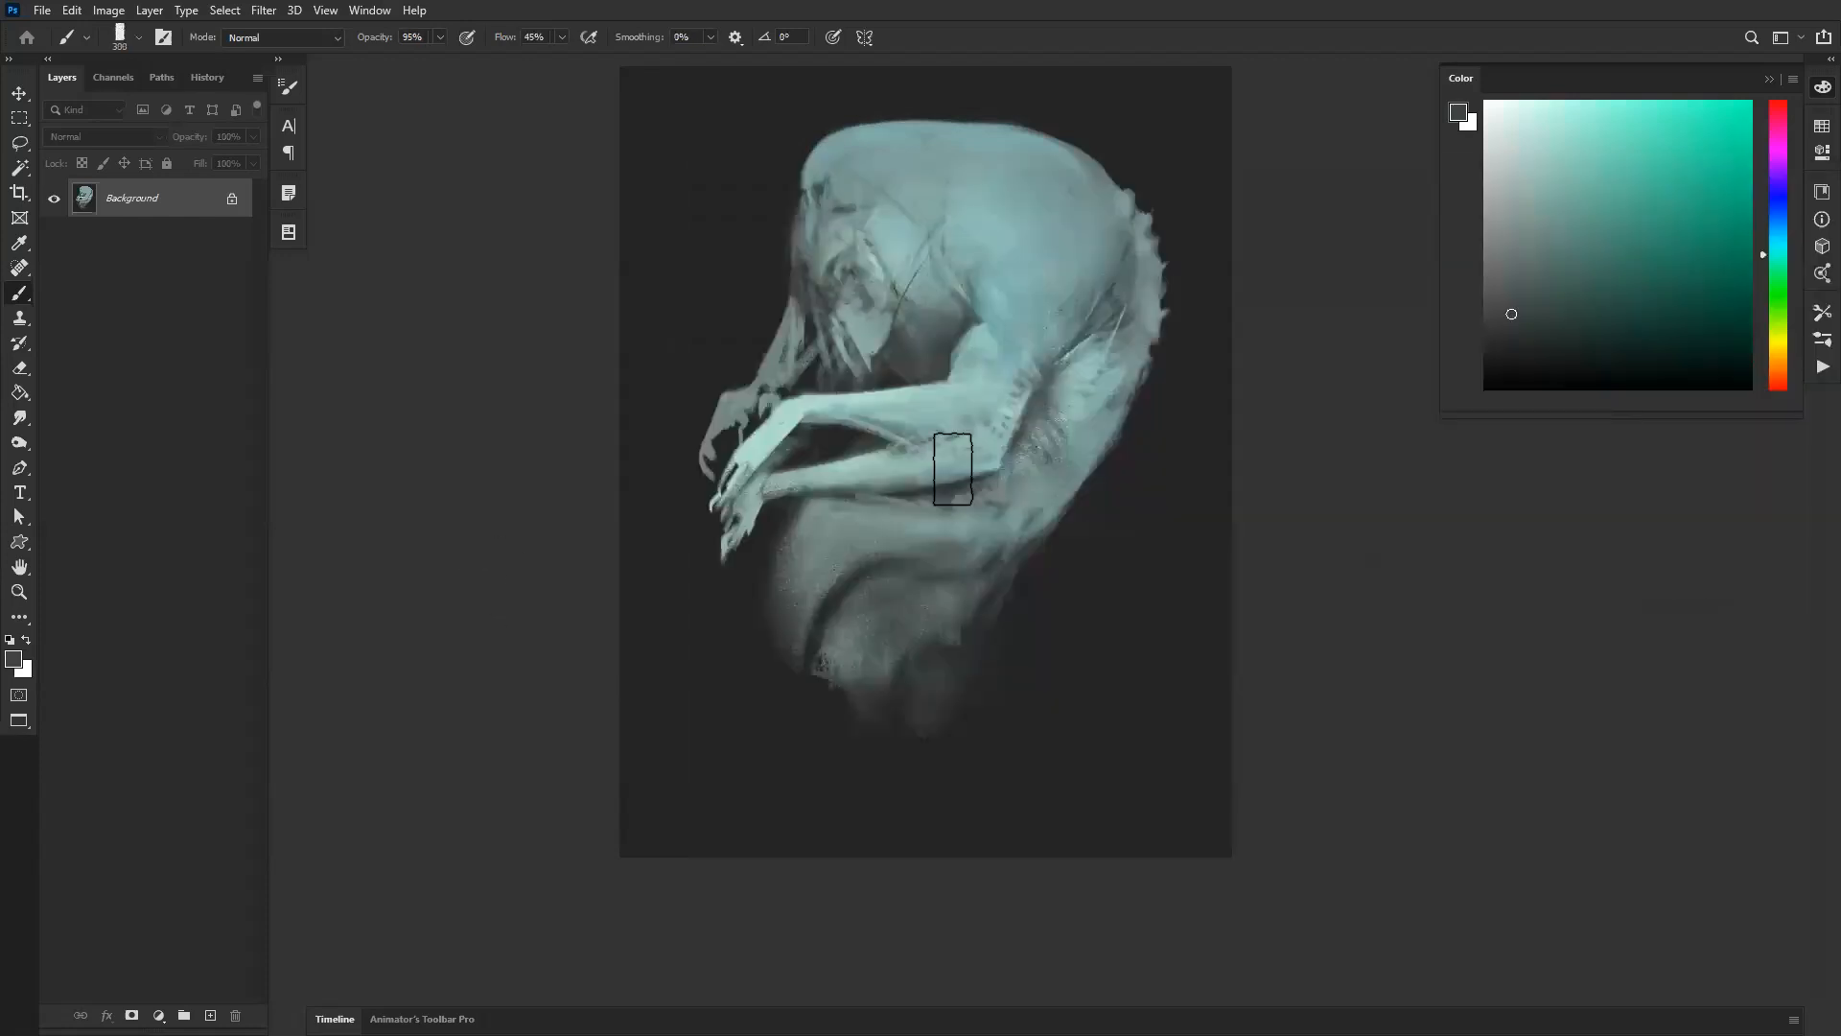
left_click(1149, 455, "alt")
mouse_move(1121, 434)
left_mouse_down()
mouse_move(1057, 470)
mouse_move(963, 640)
left_mouse_up()
key("]")
key("]")
key("]")
mouse_move(1144, 465)
left_mouse_down()
mouse_move(964, 642)
mouse_move(1017, 568)
left_mouse_up()
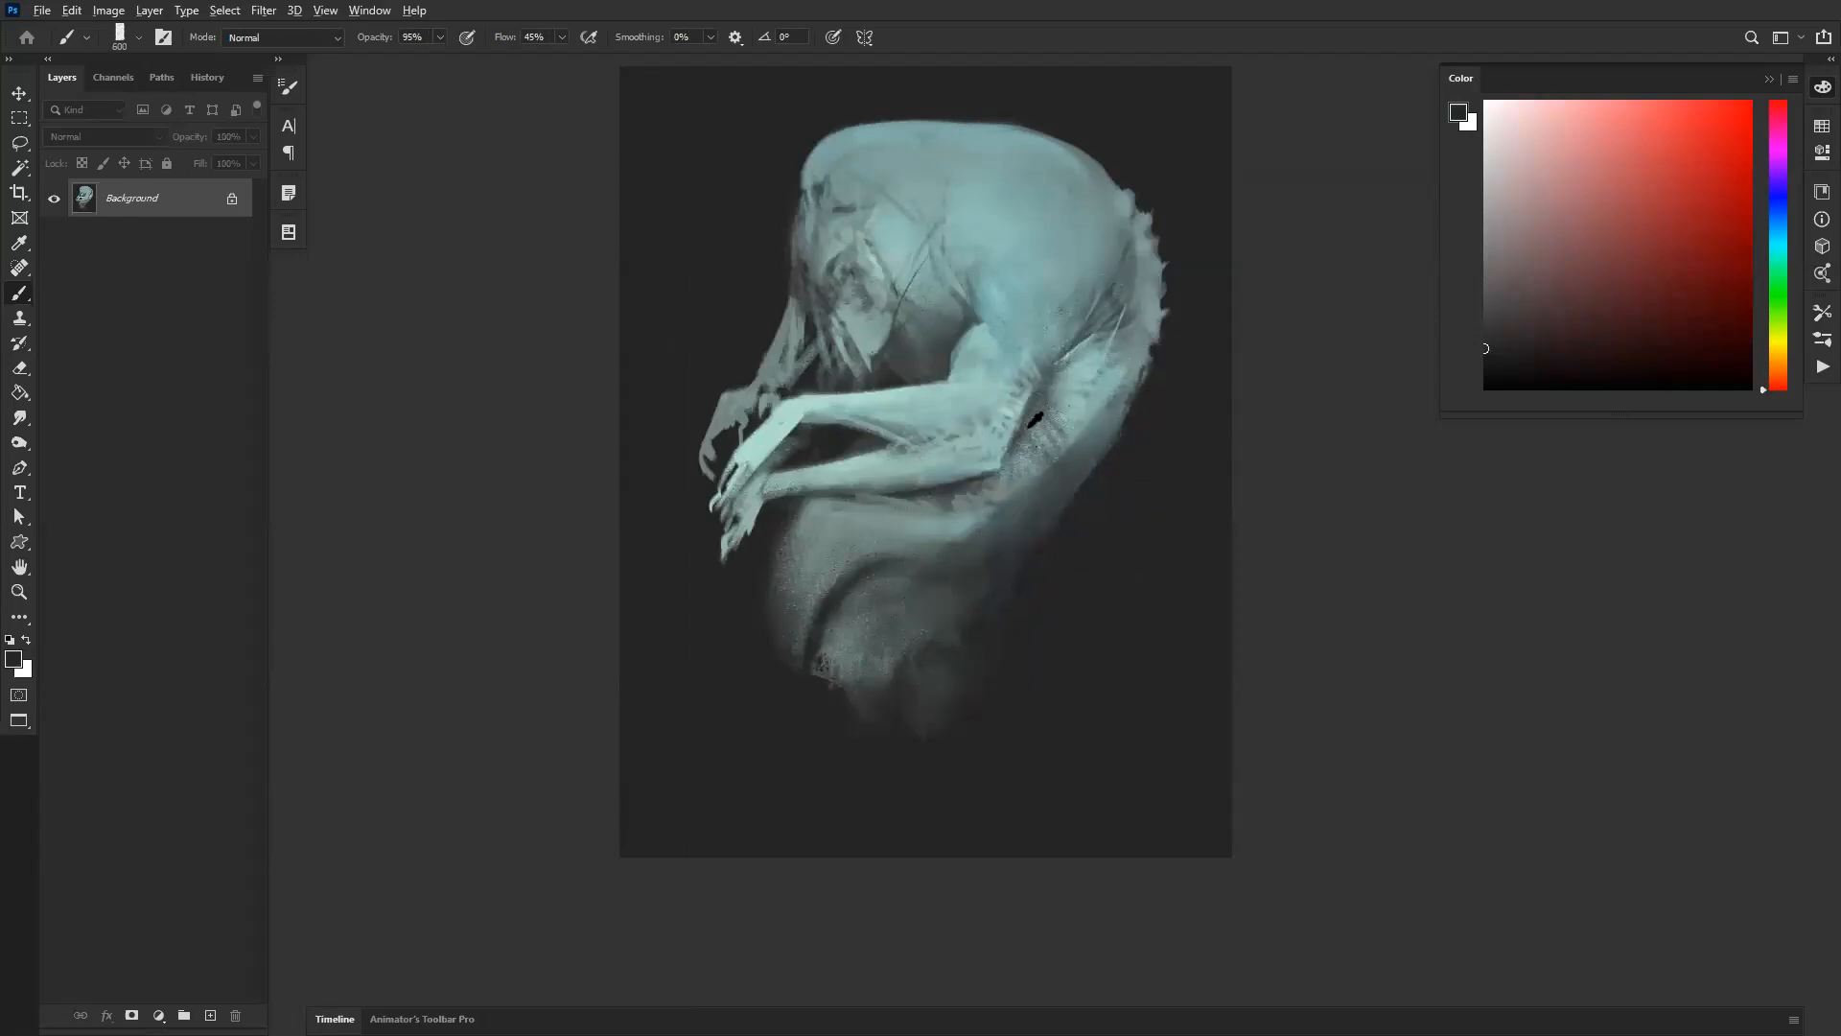
Step: Reduce the brush to 150 and repaint the flank and waist behind the elbow with teal tones sampled from the ribs
left_click(1090, 403, "alt")
key("[")
key("[")
key("[")
key("[")
key("[")
key("[")
left_click_drag(1051, 461, 960, 548)
left_click(1030, 502, "alt")
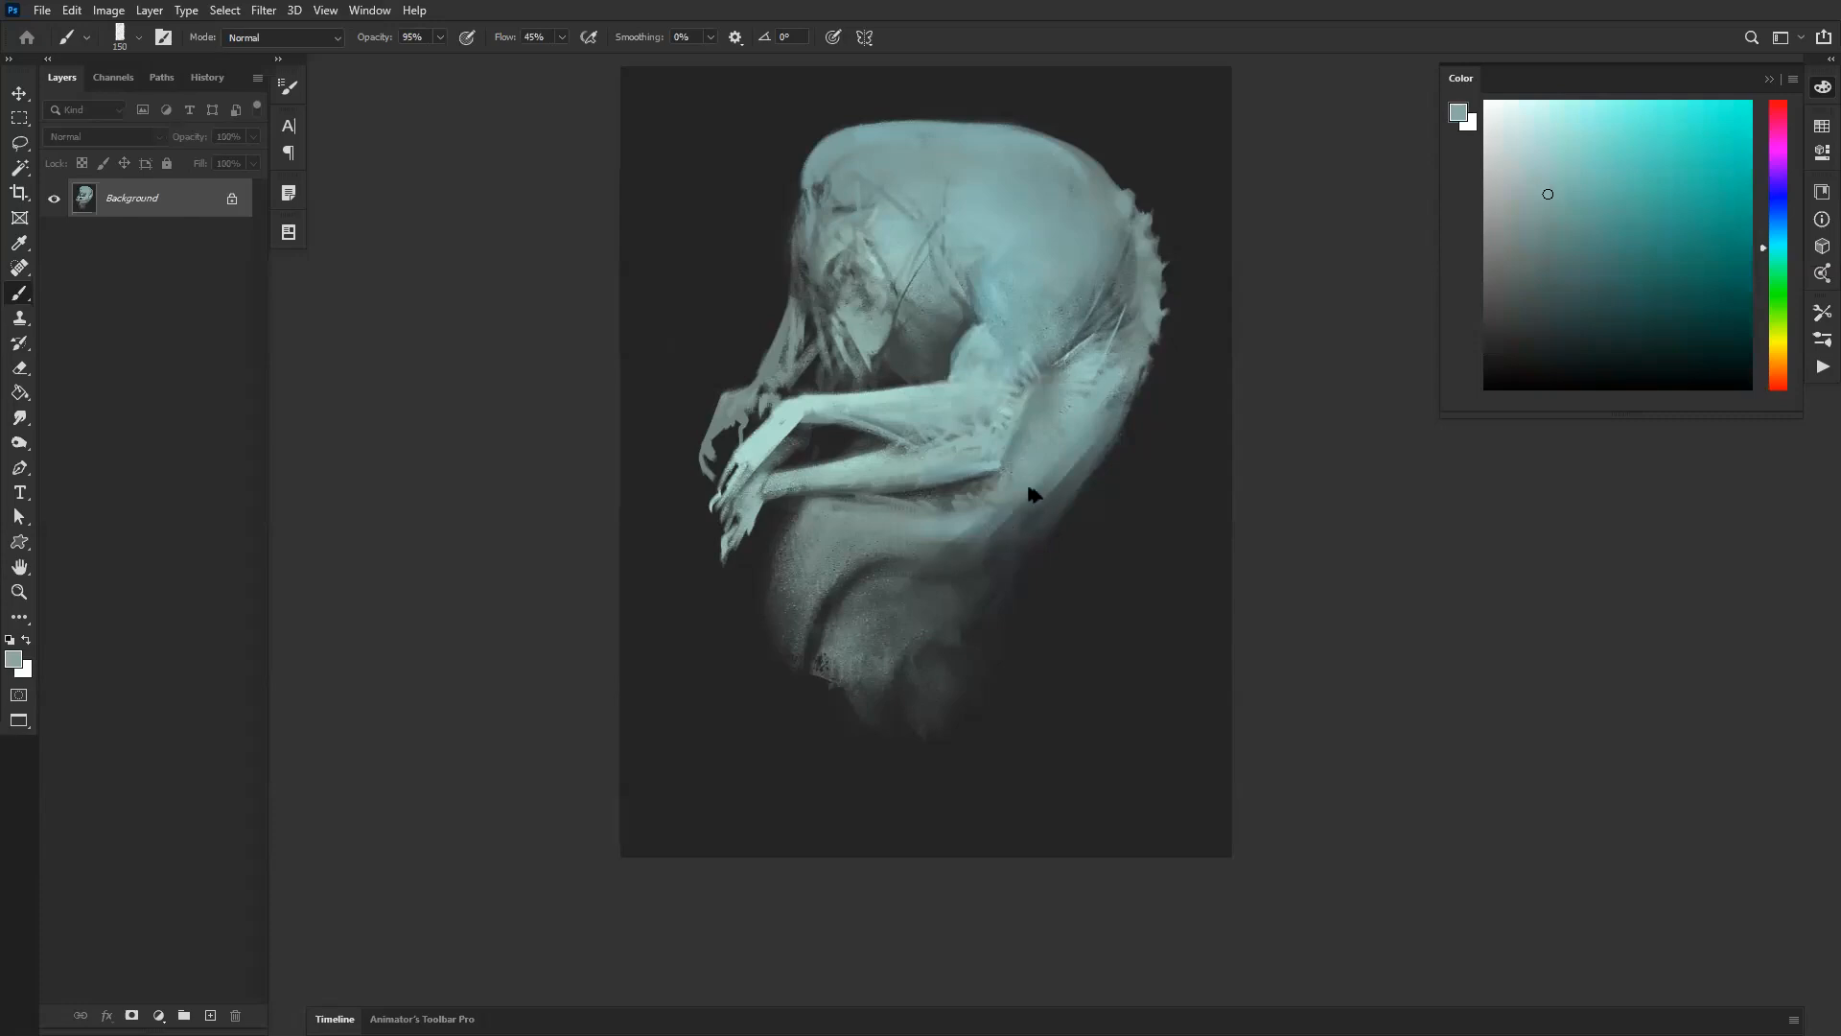
left_click_drag(1084, 393, 998, 522)
left_click(1084, 433, "alt")
left_click_drag(1084, 460, 1051, 494)
left_click(1091, 413, "alt")
left_click_drag(1096, 413, 1012, 510)
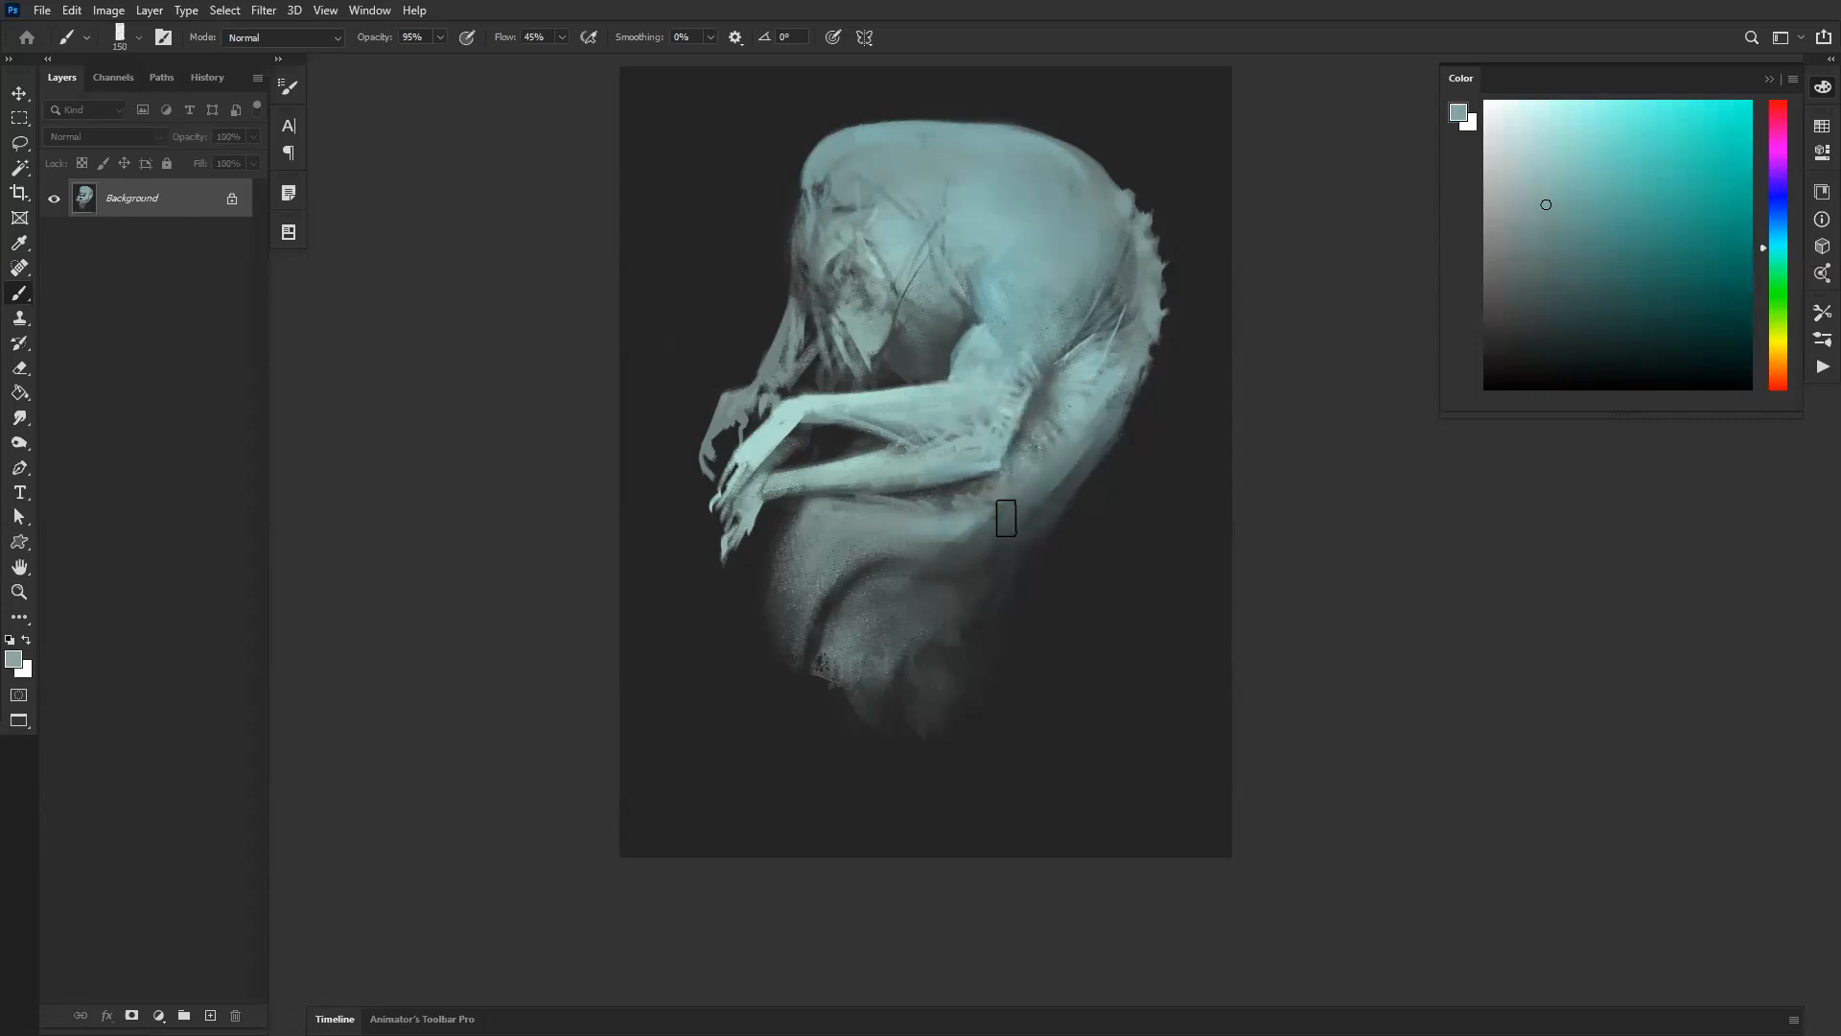
Step: Switch to a textured Comic brush, sample pale teal from the upper arm and paint down the flank on the mirrored canvas
right_click(952, 566)
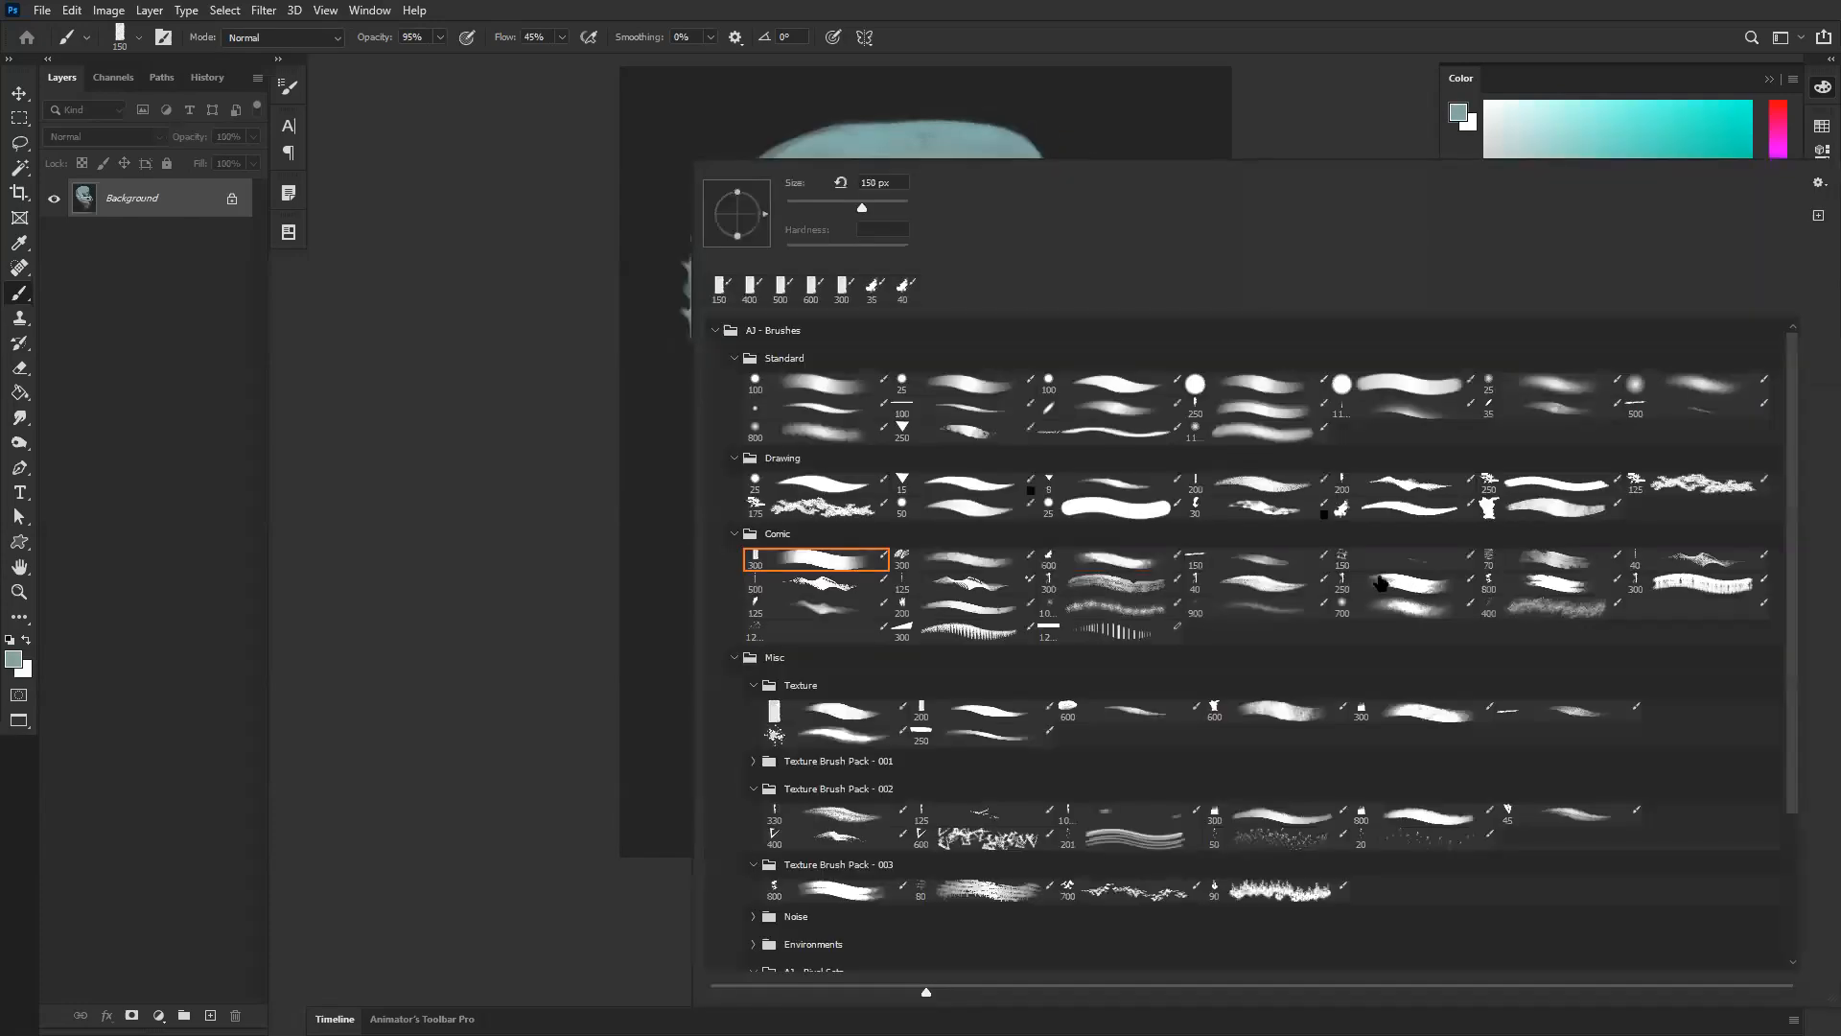
left_click(1410, 585)
left_click(432, 576)
left_click(873, 355, "alt")
key("bracketleft")
mouse_move(769, 440)
left_mouse_down()
mouse_move(838, 467)
mouse_move(813, 501)
mouse_move(850, 475)
mouse_move(817, 490)
mouse_move(900, 529)
left_mouse_up()
Step: Adjust the brush size and paint broad textured teal strokes across the thighs and knee
key("bracketleft")
key("bracketleft")
key("bracketleft")
key("bracketleft")
key("bracketleft")
key("bracketleft")
key("bracketleft")
key("bracketright")
key("bracketright")
key("bracketright")
key("bracketright")
key("bracketright")
key("bracketright")
mouse_move(945, 587)
left_mouse_down()
mouse_move(962, 587)
mouse_move(935, 630)
mouse_move(987, 544)
mouse_move(962, 611)
mouse_move(1019, 653)
mouse_move(1080, 576)
mouse_move(1104, 646)
mouse_move(1089, 587)
left_mouse_up()
Step: Sample the thigh tone and the dark background, darken the area beneath the lower forearm and reduce the brush to 80
left_click(1015, 543, "alt")
left_click(1141, 613, "alt")
mouse_move(943, 498)
left_mouse_down()
mouse_move(1036, 525)
mouse_move(999, 497)
left_mouse_up()
key("bracketleft")
key("bracketleft")
key("bracketleft")
key("bracketleft")
key("bracketleft")
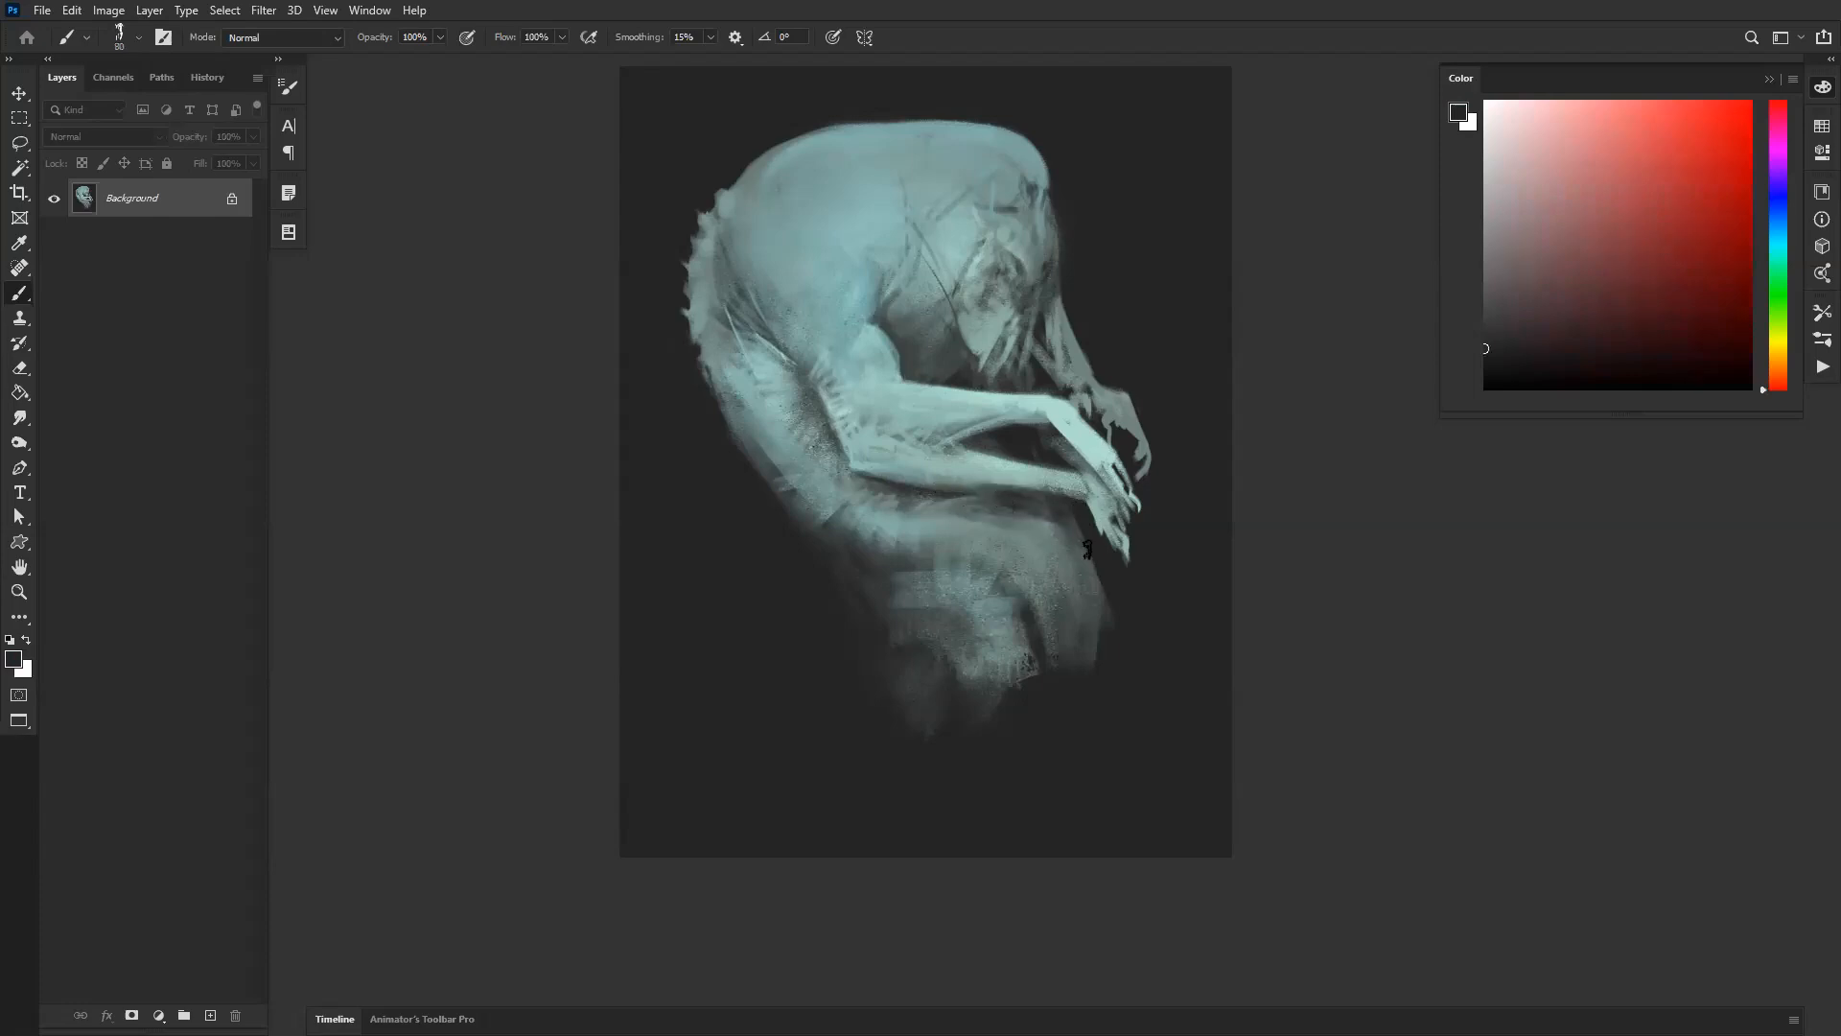
Step: Shade the gap between the lower forearm and thigh with sampled dark grey, mirror the canvas and sample the thigh's grey teal
left_click(1011, 508, "alt")
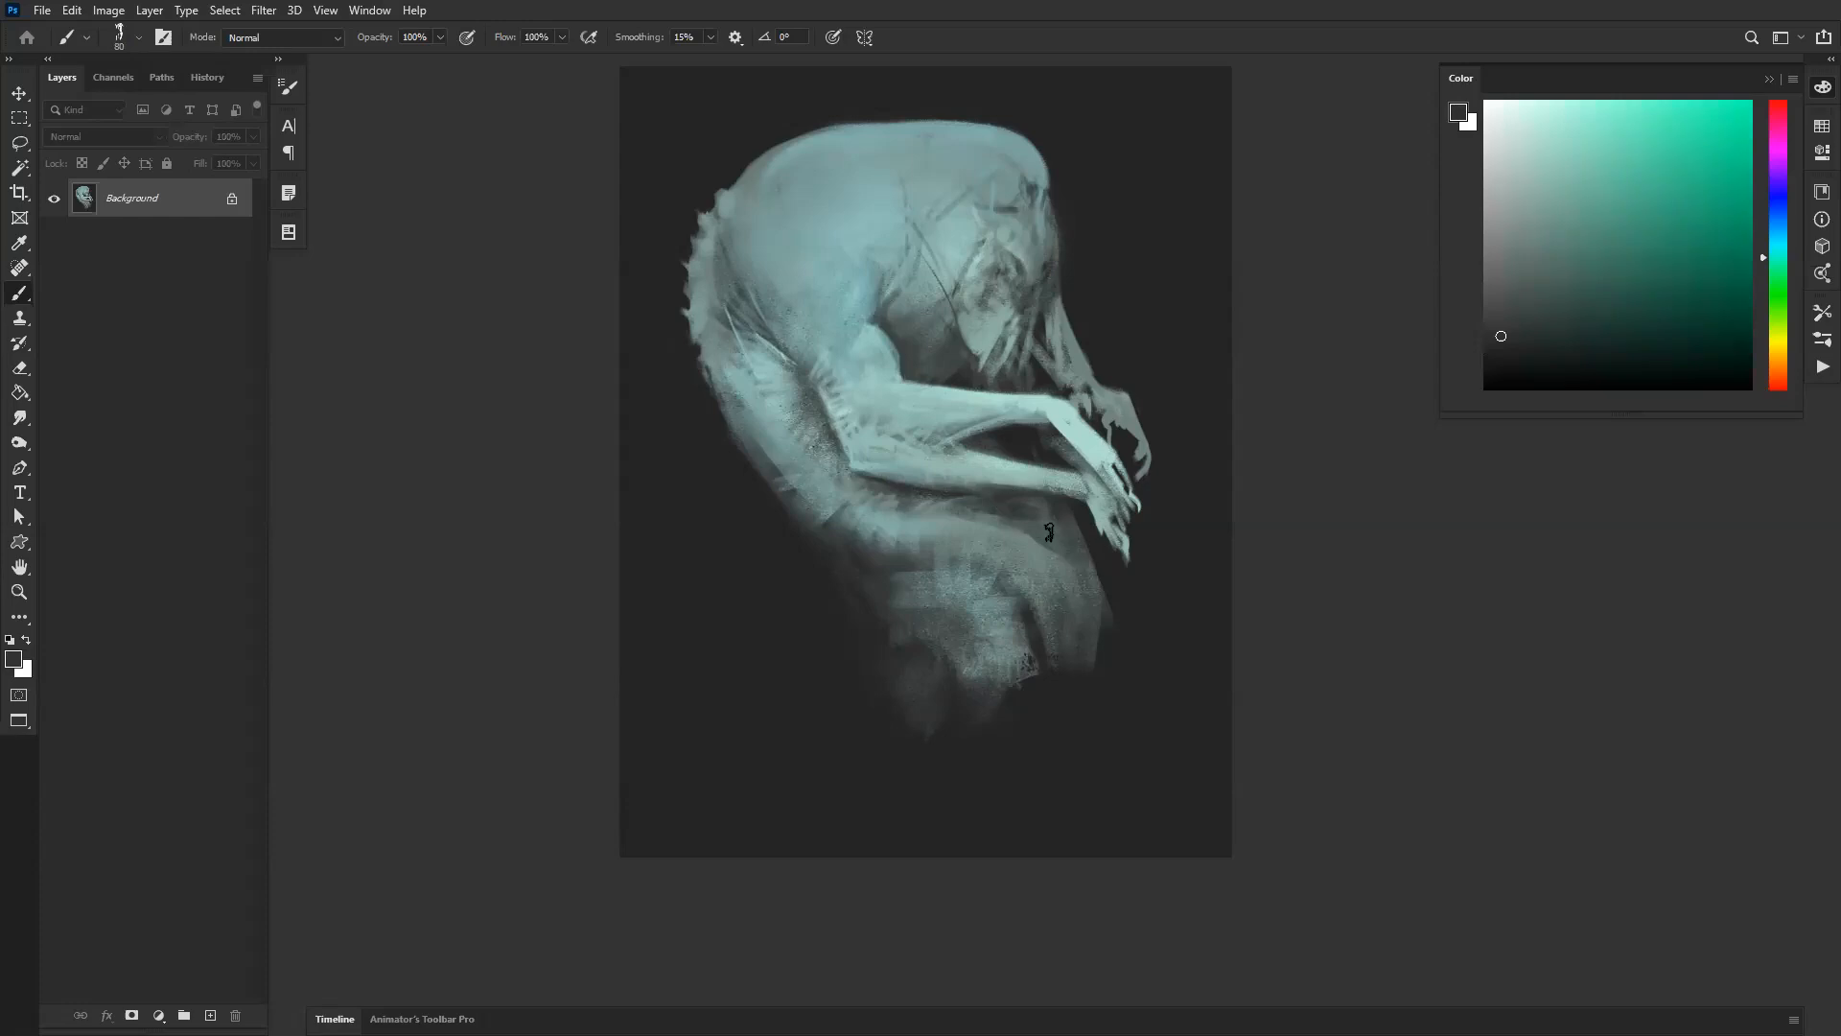
key("ctrl+shift+h")
left_click(881, 469, "alt")
left_click(838, 532, "alt")
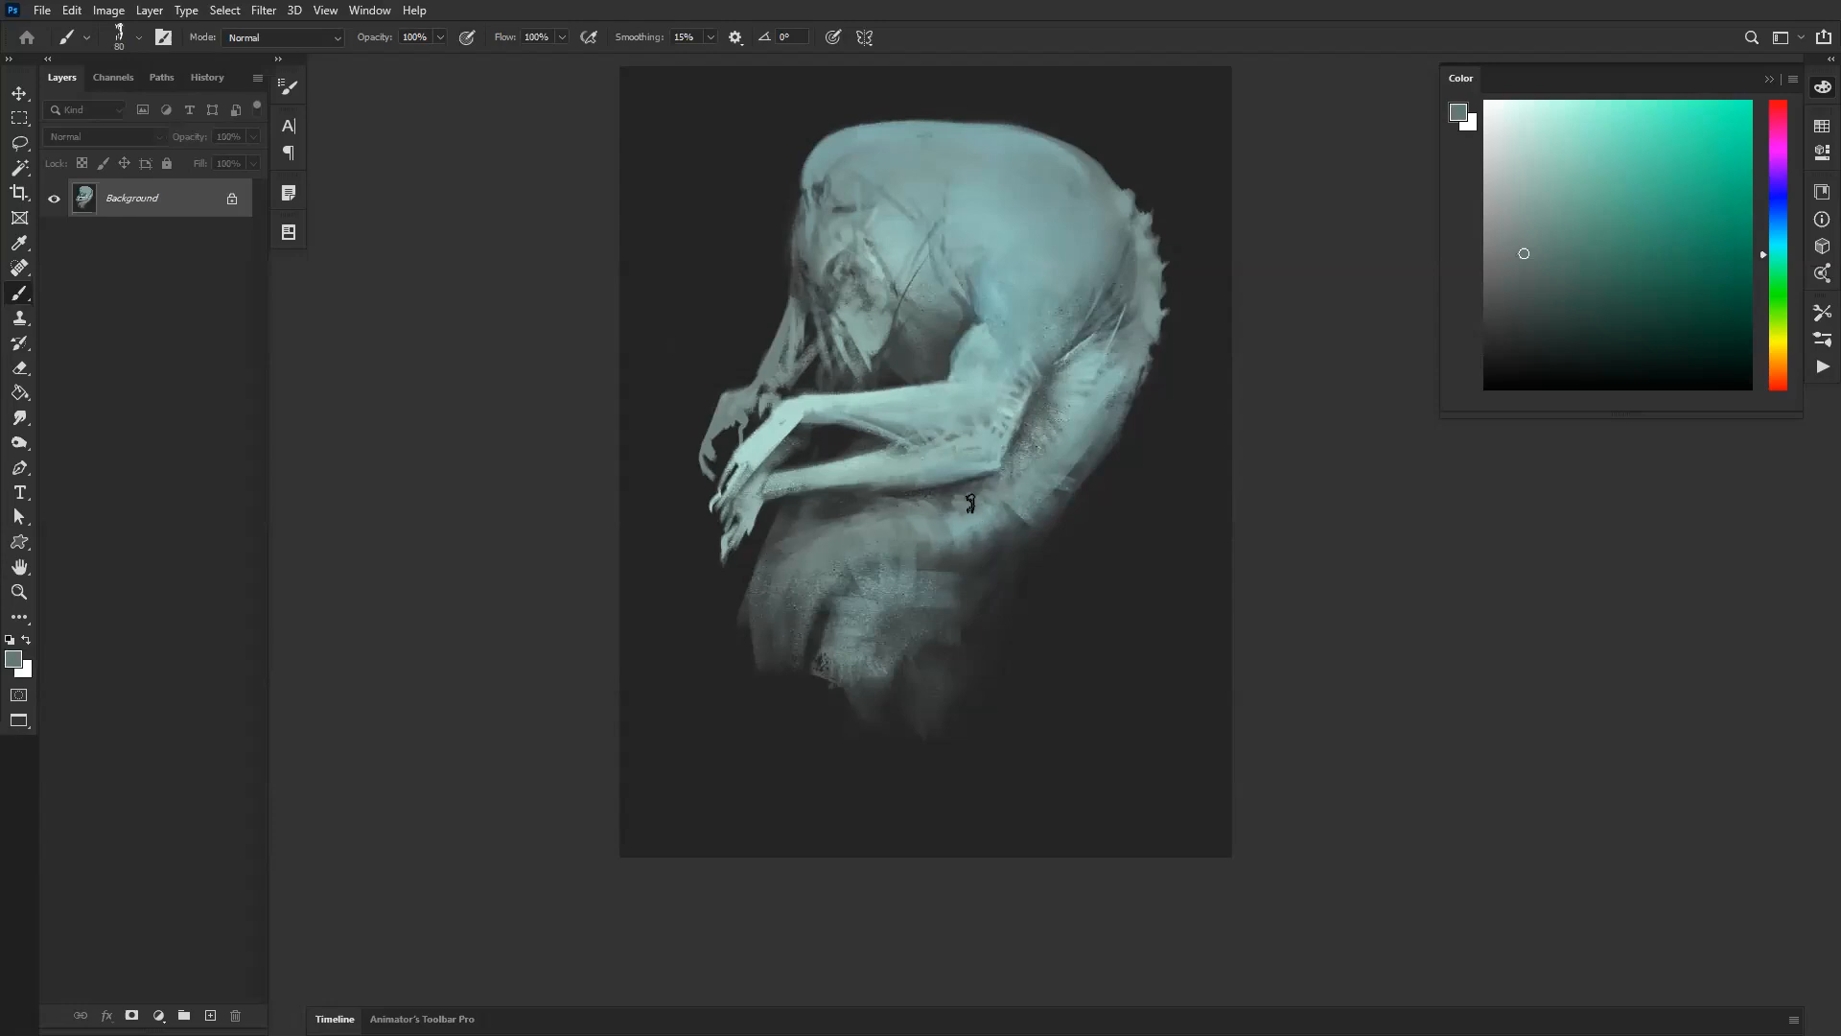
Step: Reduce the brush to 30 and paint pale teal fringe strokes along the underside of the lower forearm
key("bracketleft")
left_click(1090, 363, "alt")
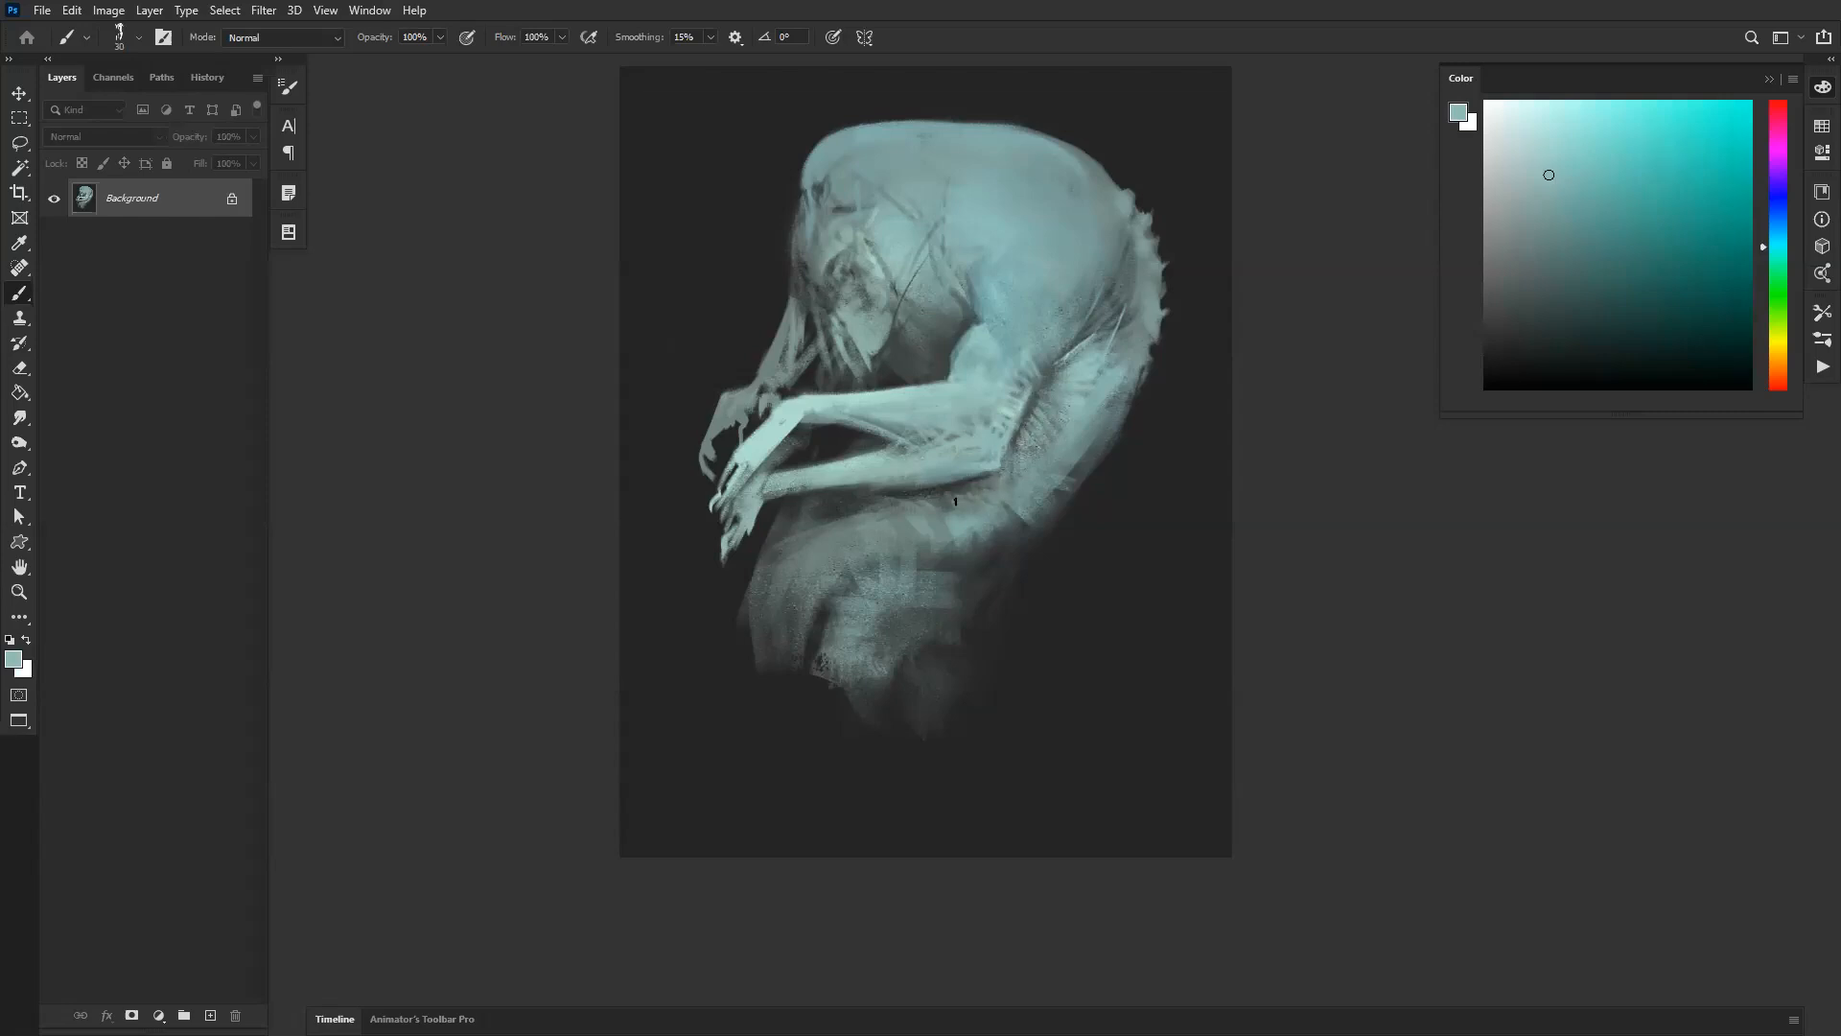
mouse_move(955, 469)
left_mouse_down()
mouse_move(924, 515)
mouse_move(854, 508)
left_mouse_up()
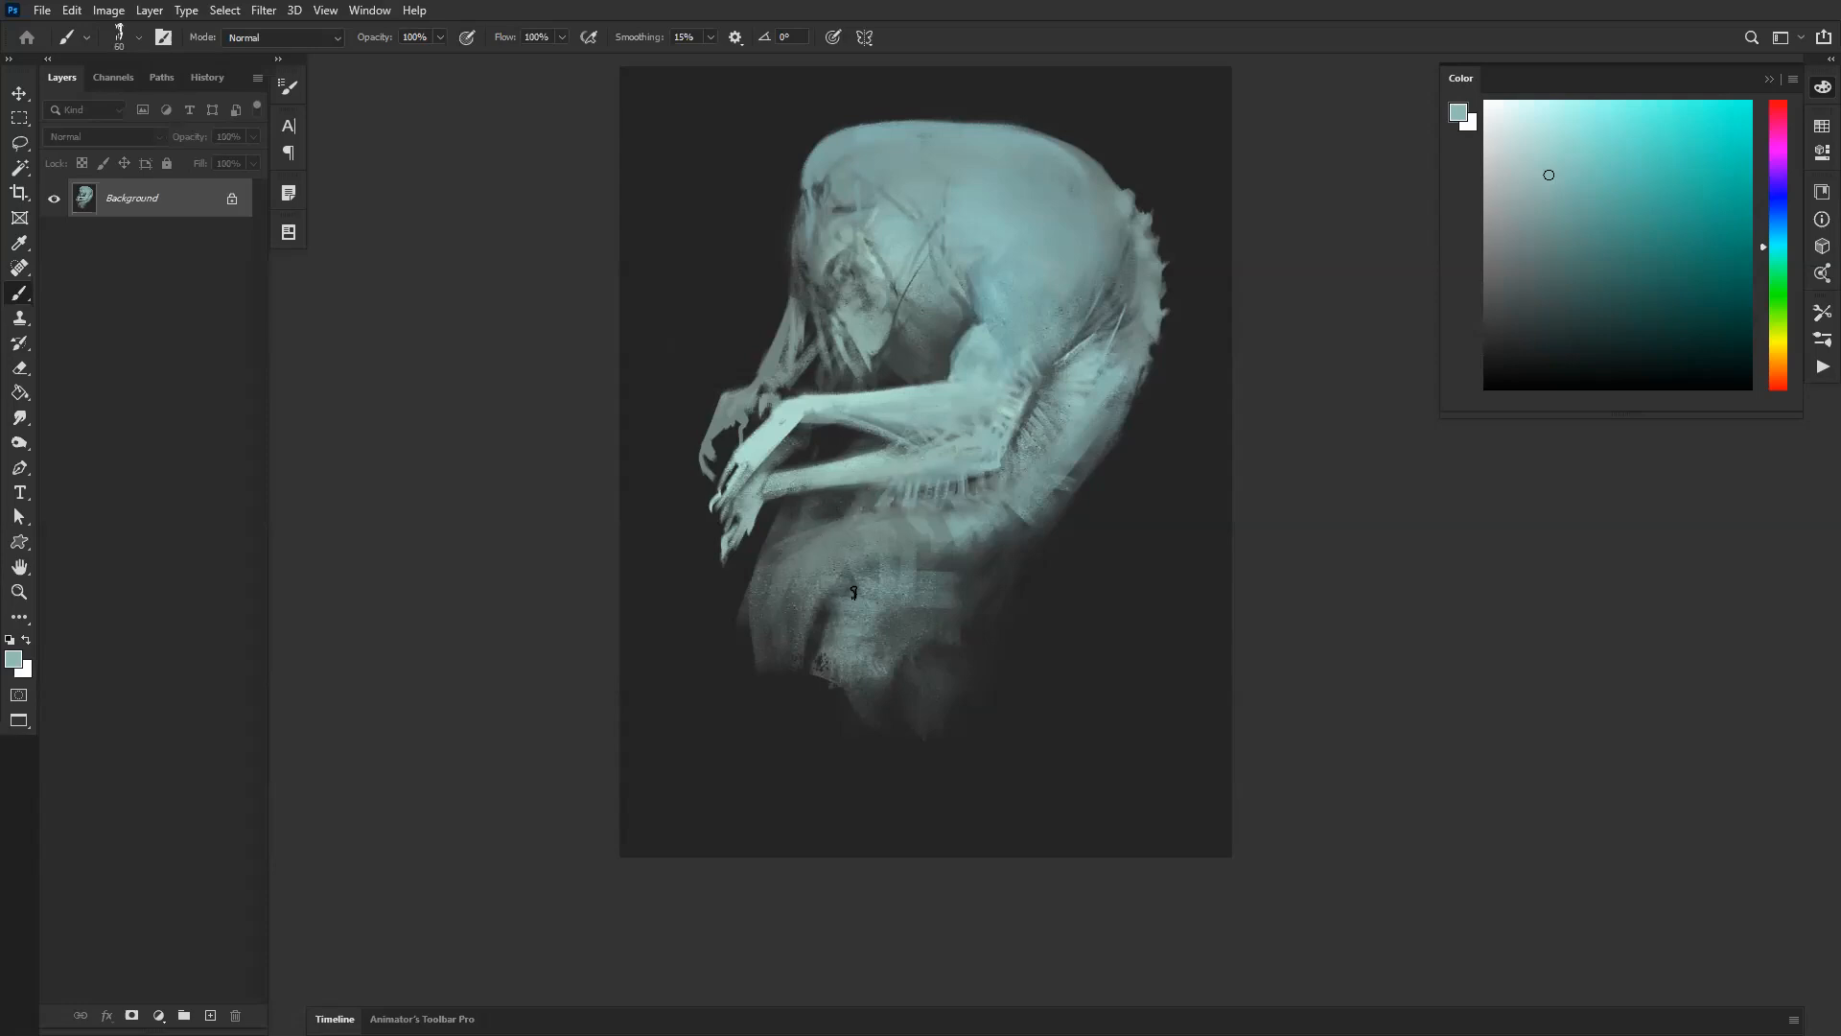
Step: Mirror the canvas and blend the elbow into the waist with sampled teal at brush size 60
key("ctrl+shift+h")
left_click(867, 452, "alt")
left_click(872, 451, "alt")
mouse_move(852, 445)
left_mouse_down()
mouse_move(844, 497)
mouse_move(871, 489)
mouse_move(812, 495)
left_mouse_up()
left_click(832, 362, "alt")
left_click(846, 346, "alt")
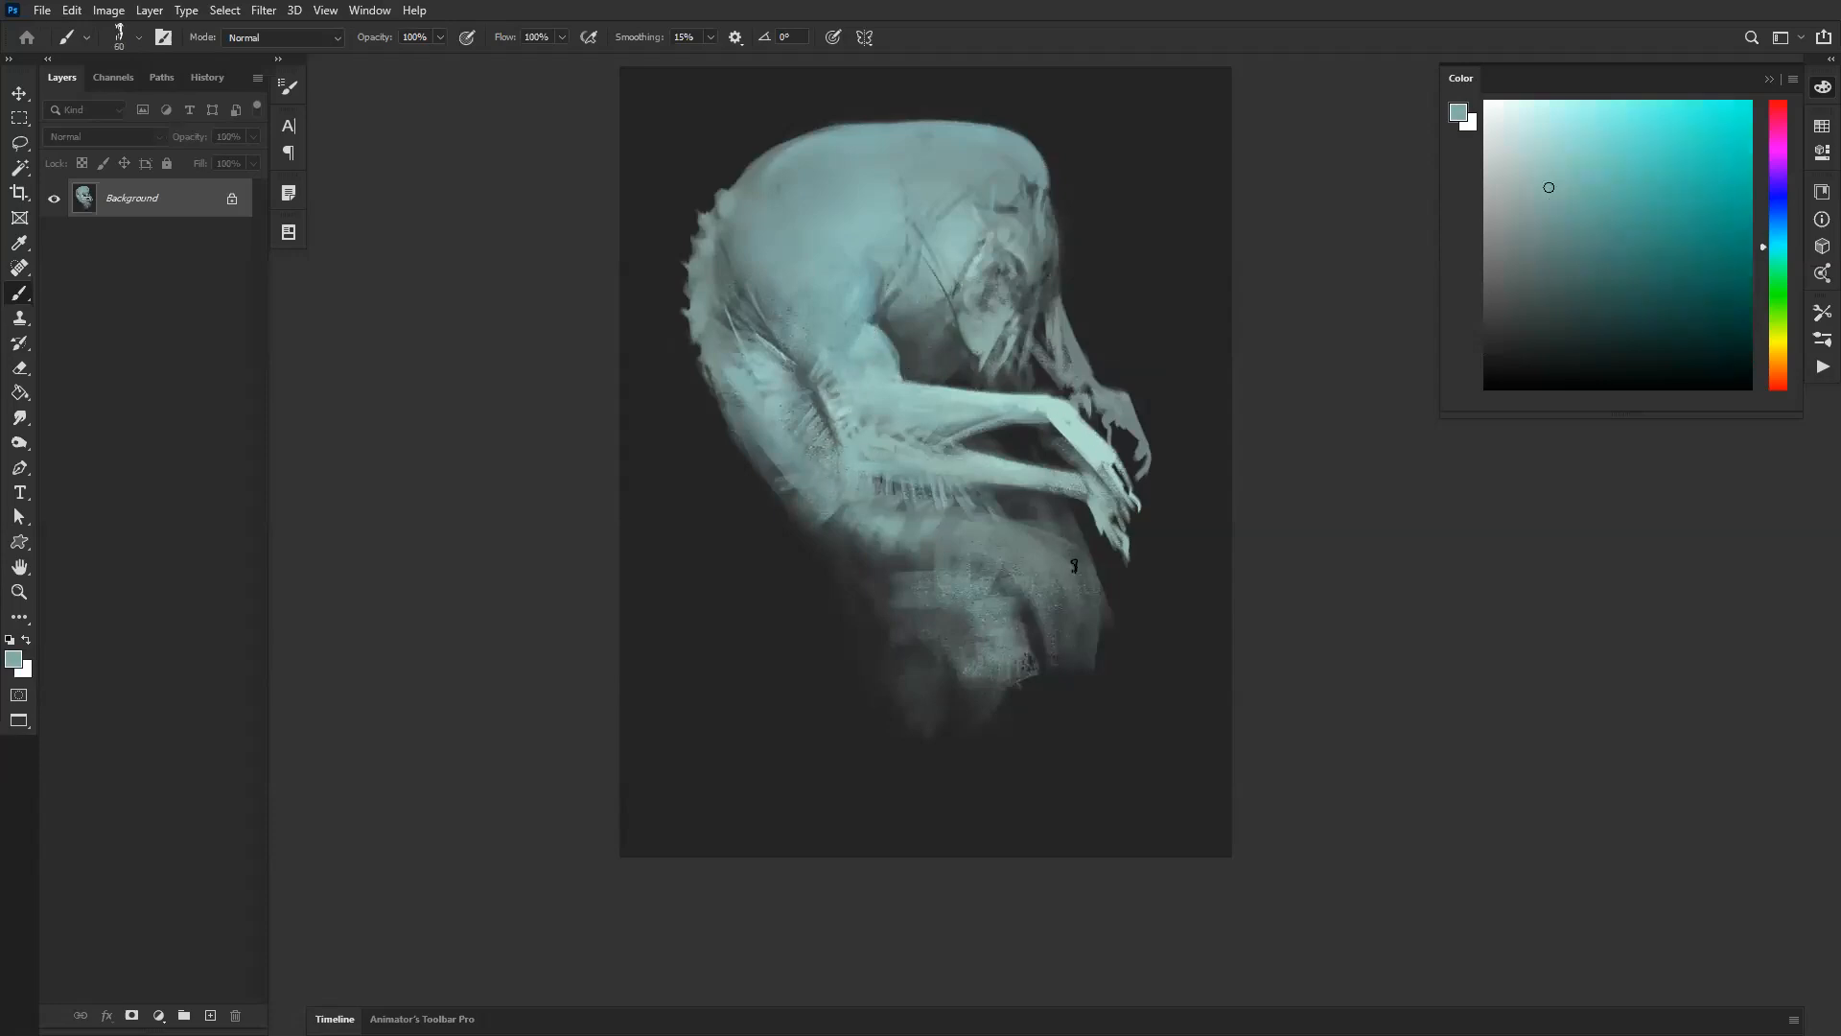
Step: Sample pale teal from the ribs, build up the lower back and hip edge and mirror the canvas
left_click(784, 398, "alt")
left_click(775, 395, "alt")
mouse_move(762, 447)
left_mouse_down()
mouse_move(815, 507)
mouse_move(926, 528)
left_mouse_up()
key("ctrl+shift+h")
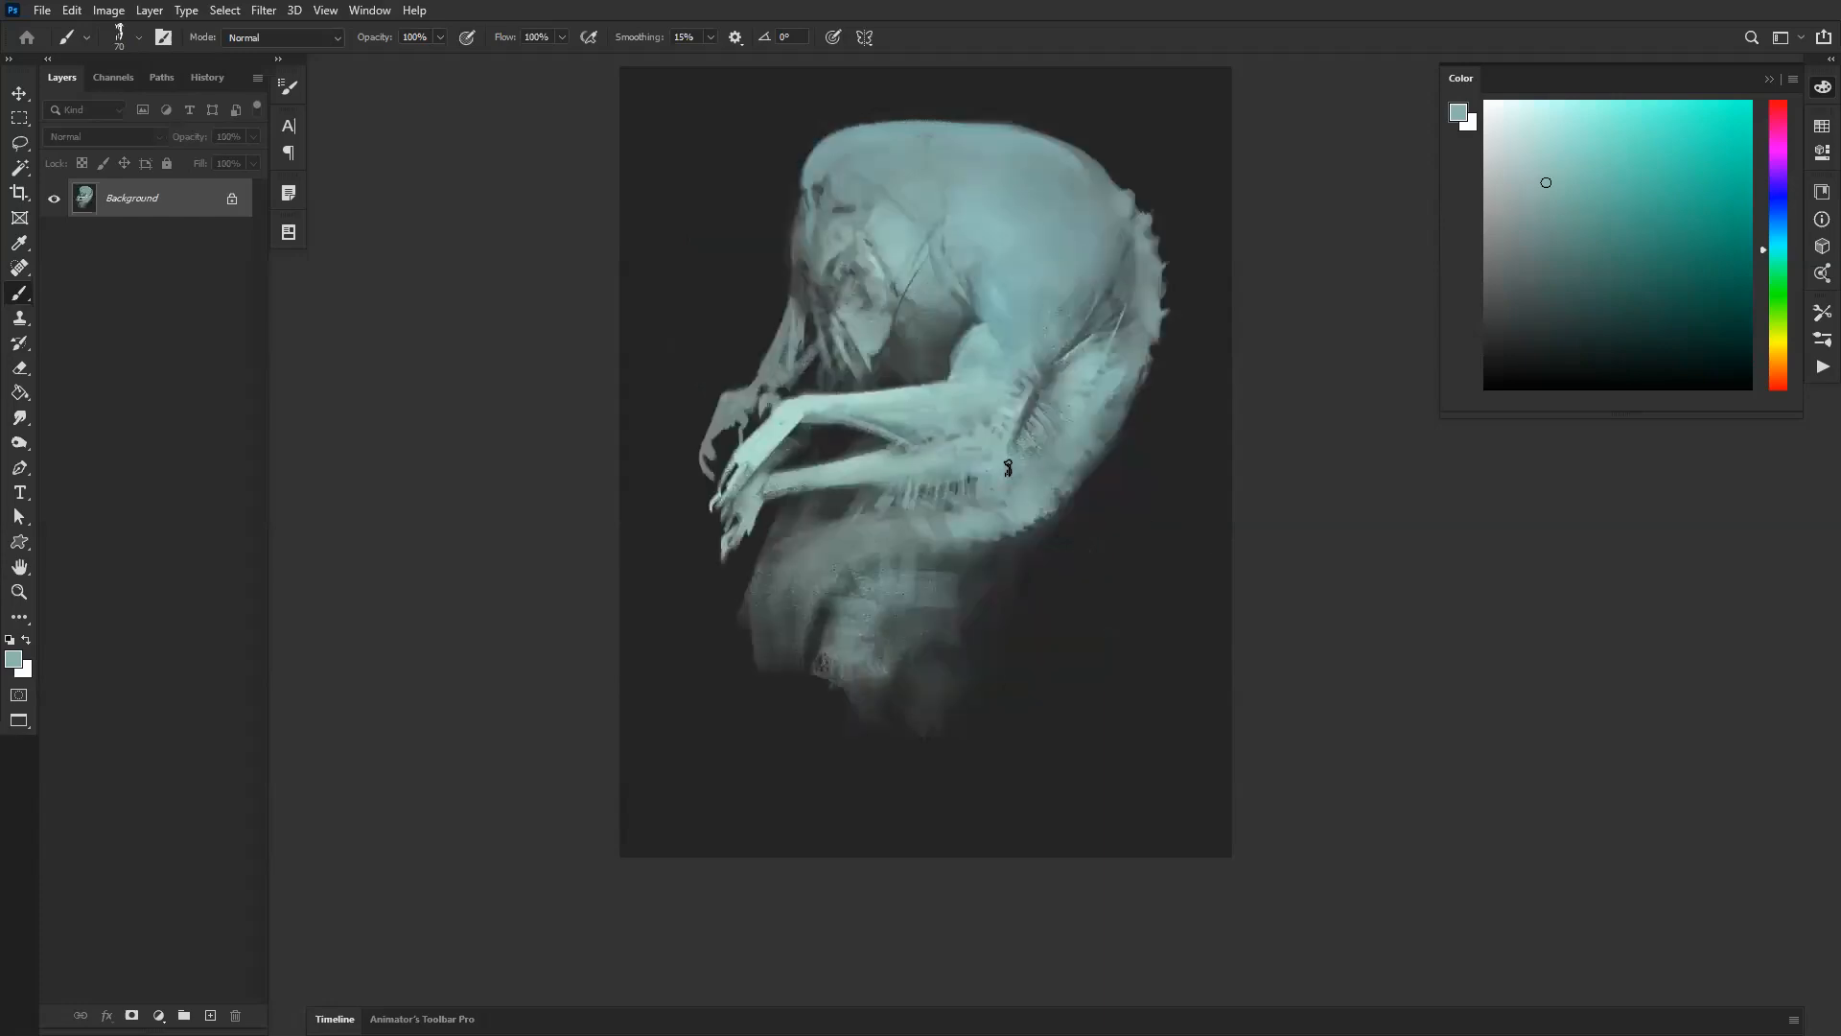
Step: Rework the hip's lower edge, undo the last stroke, clean the contour with the background colour and mirror the canvas
left_click(983, 524, "alt")
left_click(1012, 558, "alt")
left_click_drag(1017, 530, 1098, 465)
key("ctrl+z")
left_click(1127, 450, "alt")
key("ctrl+shift+h")
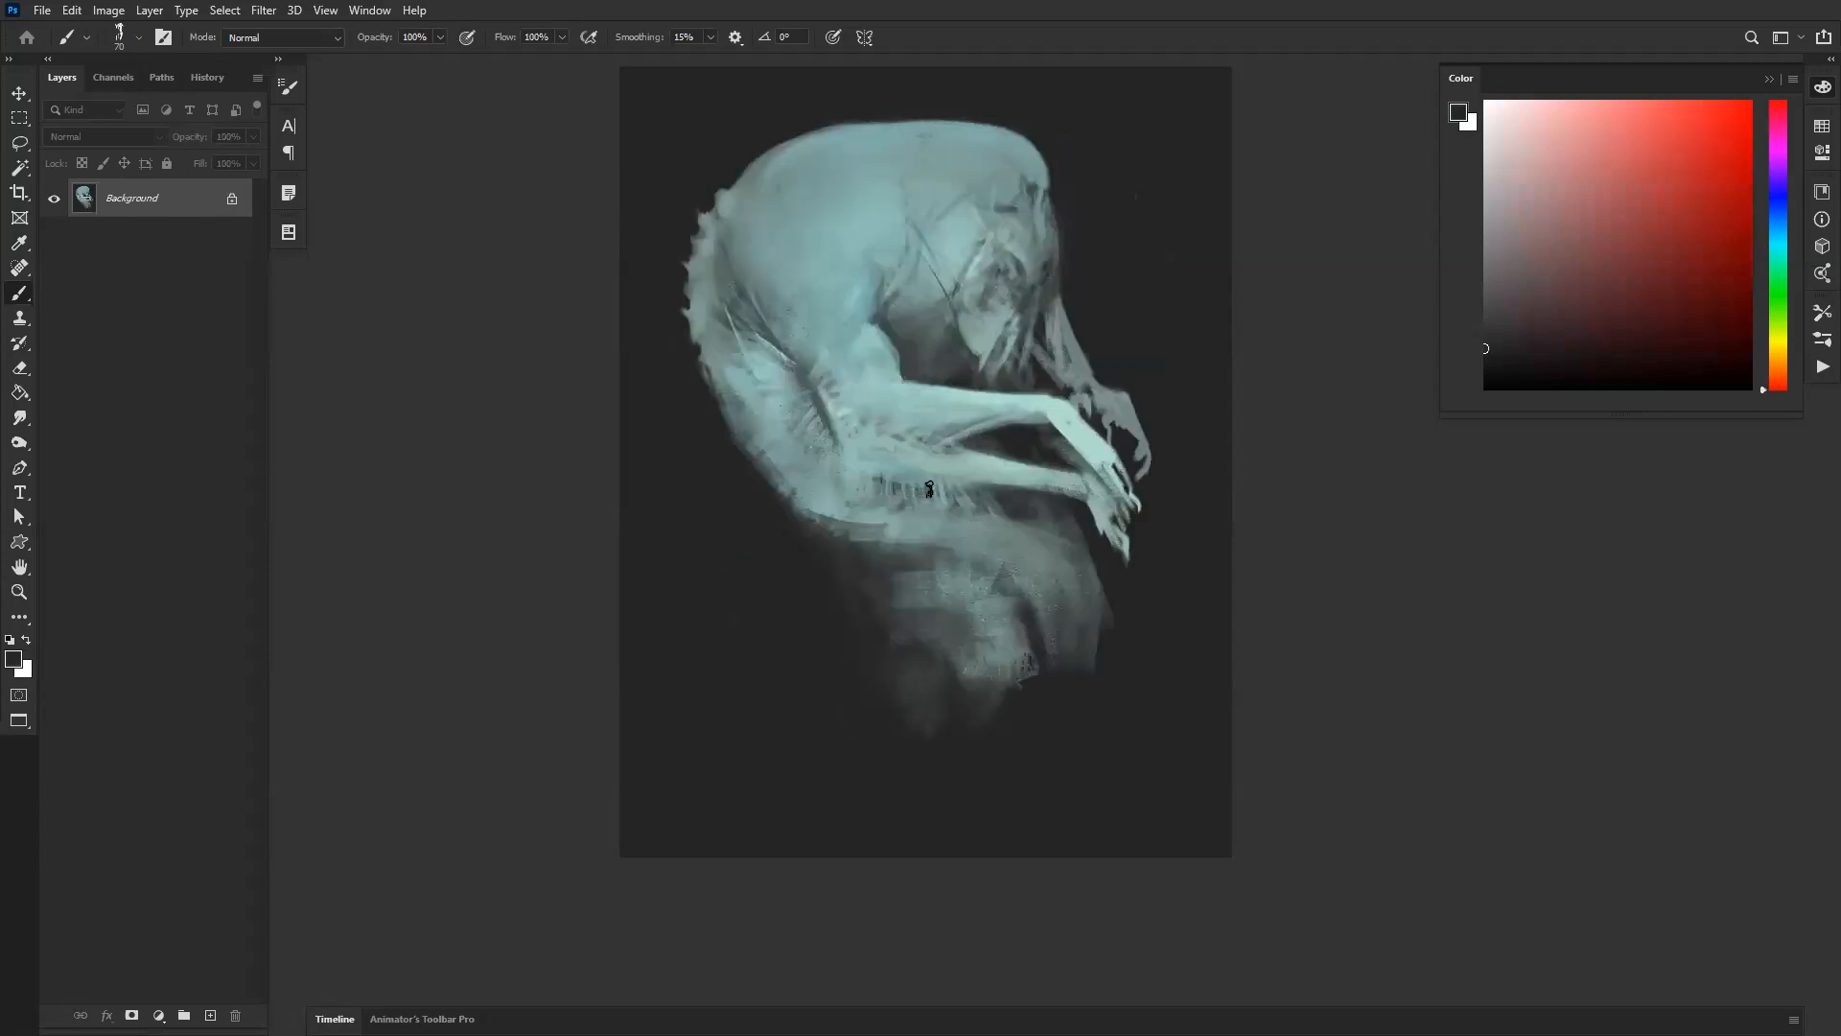
Step: Paint sampled pale grey teal strokes over the dark crease behind the elbow, enlarge the brush and undo the last stroke
left_click(827, 388, "alt")
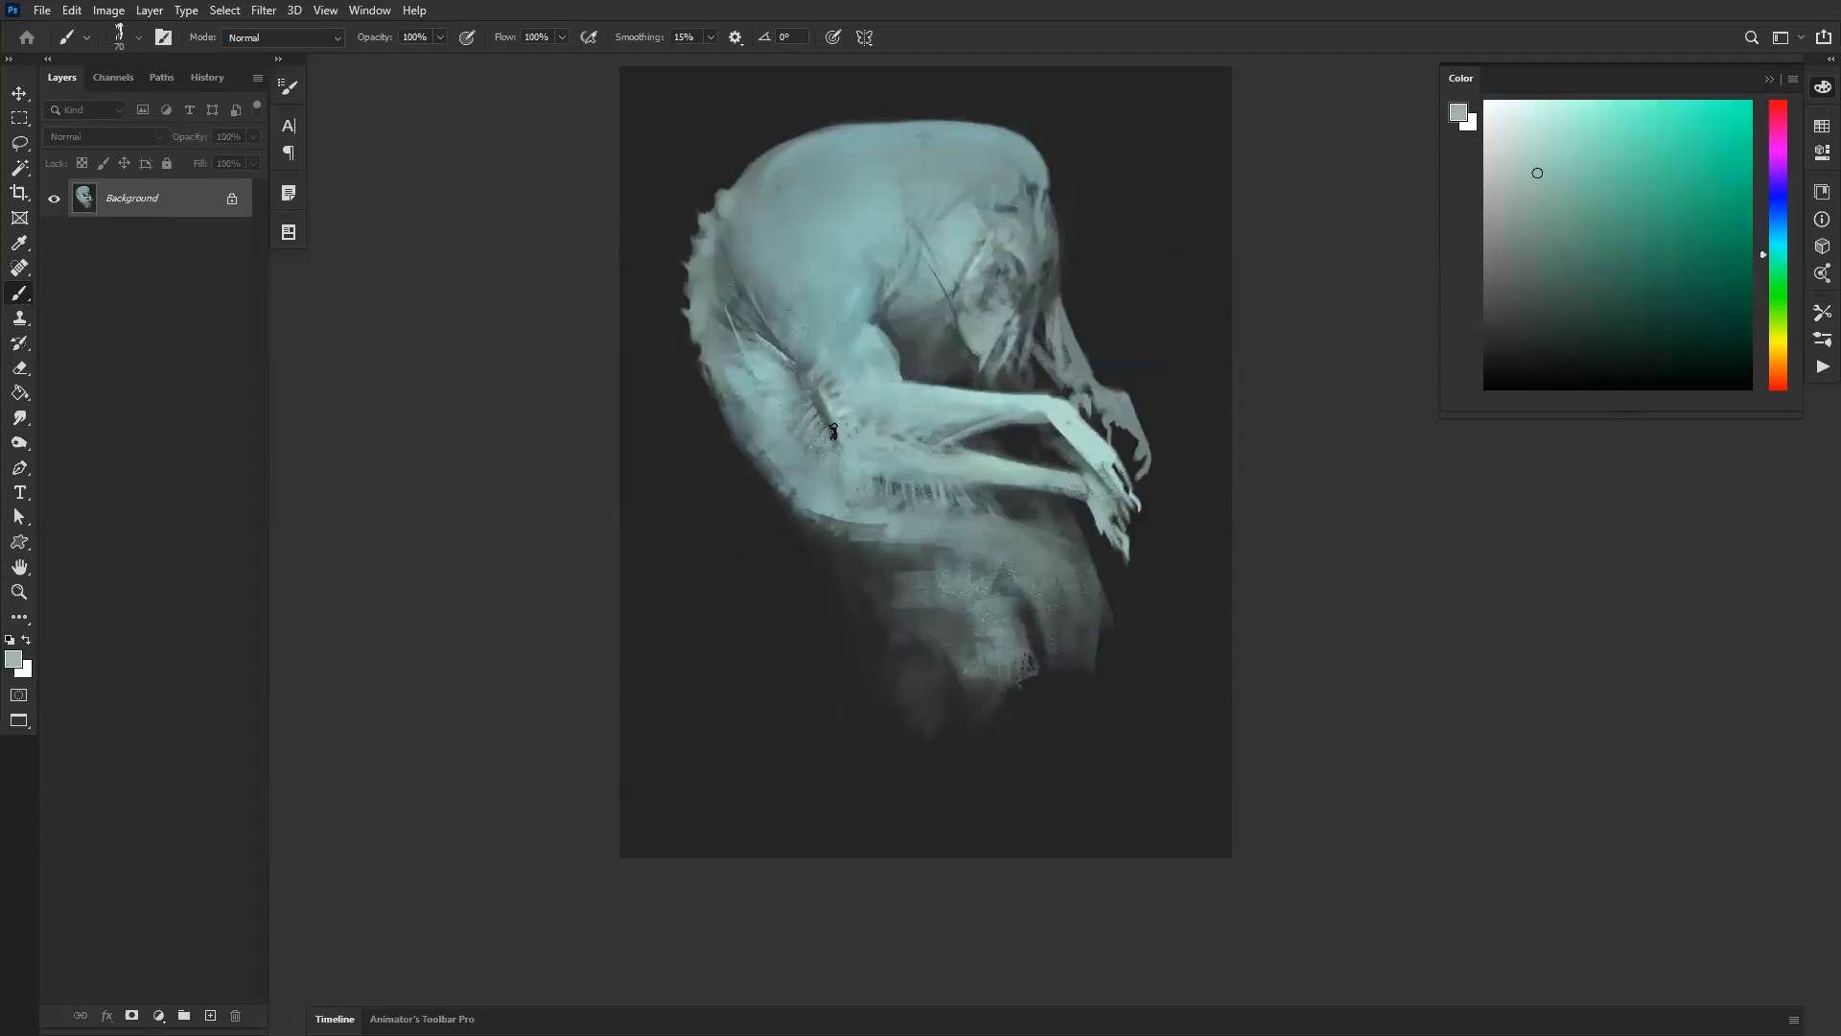
left_click(816, 397, "alt")
mouse_move(812, 364)
left_mouse_down()
mouse_move(840, 438)
mouse_move(831, 363)
mouse_move(828, 386)
left_mouse_up()
key("bracketright")
key("bracketright")
left_click(851, 355, "alt")
key("ctrl+z")
Step: Sample pale teal from the upper back, lighten the shoulder above the head at brush size 175 and mirror the canvas
left_click_drag(974, 325, 975, 480)
left_click(924, 362, "alt")
key("bracketright")
key("bracketright")
key("bracketright")
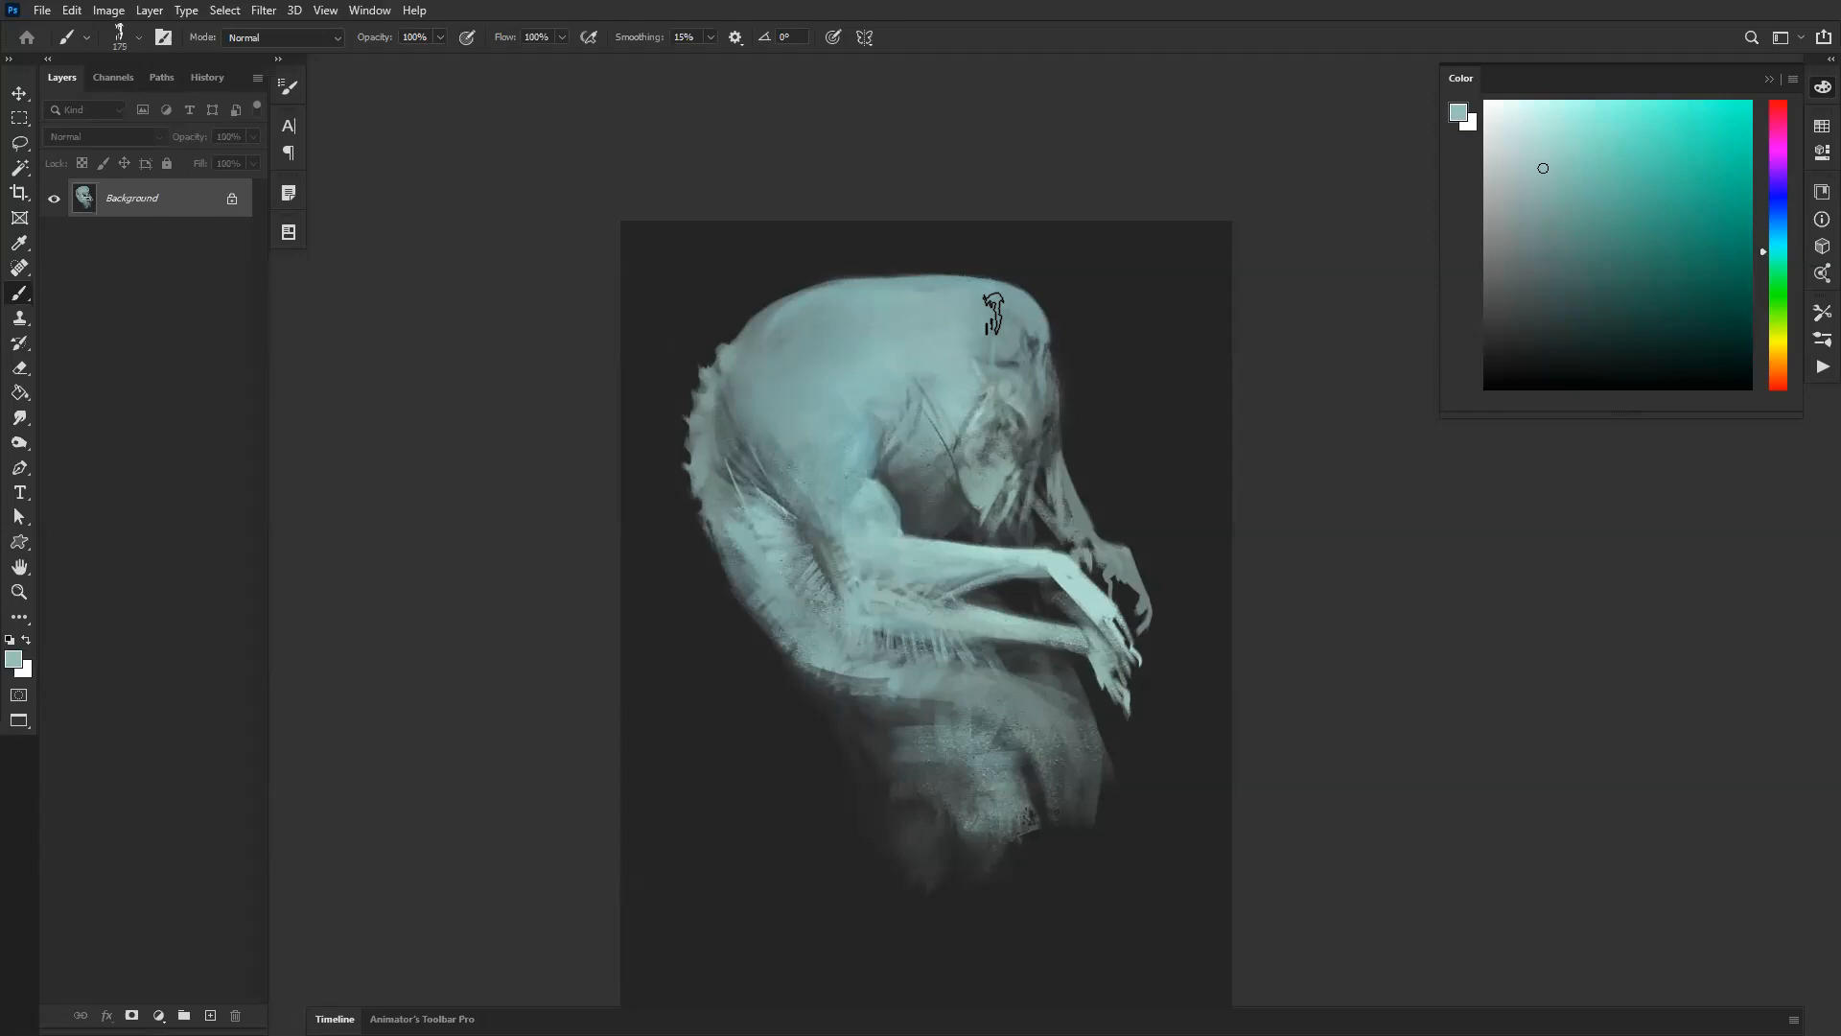
key("ctrl+f")
Step: Reduce the brush to 60 and refine the dark folds at the front of the shoulder above the head with sampled tones
key("bracketleft")
key("bracketleft")
key("bracketleft")
left_click(825, 331, "alt")
left_click(818, 351, "alt")
key("bracketleft")
key("bracketleft")
key("bracketleft")
key("bracketleft")
mouse_move(813, 336)
left_mouse_down()
mouse_move(832, 302)
mouse_move(831, 334)
left_mouse_up()
Step: Touch up the shoulder's front edge with sampled grey teal, trim it with the background colour and mirror the canvas
left_click(835, 302, "alt")
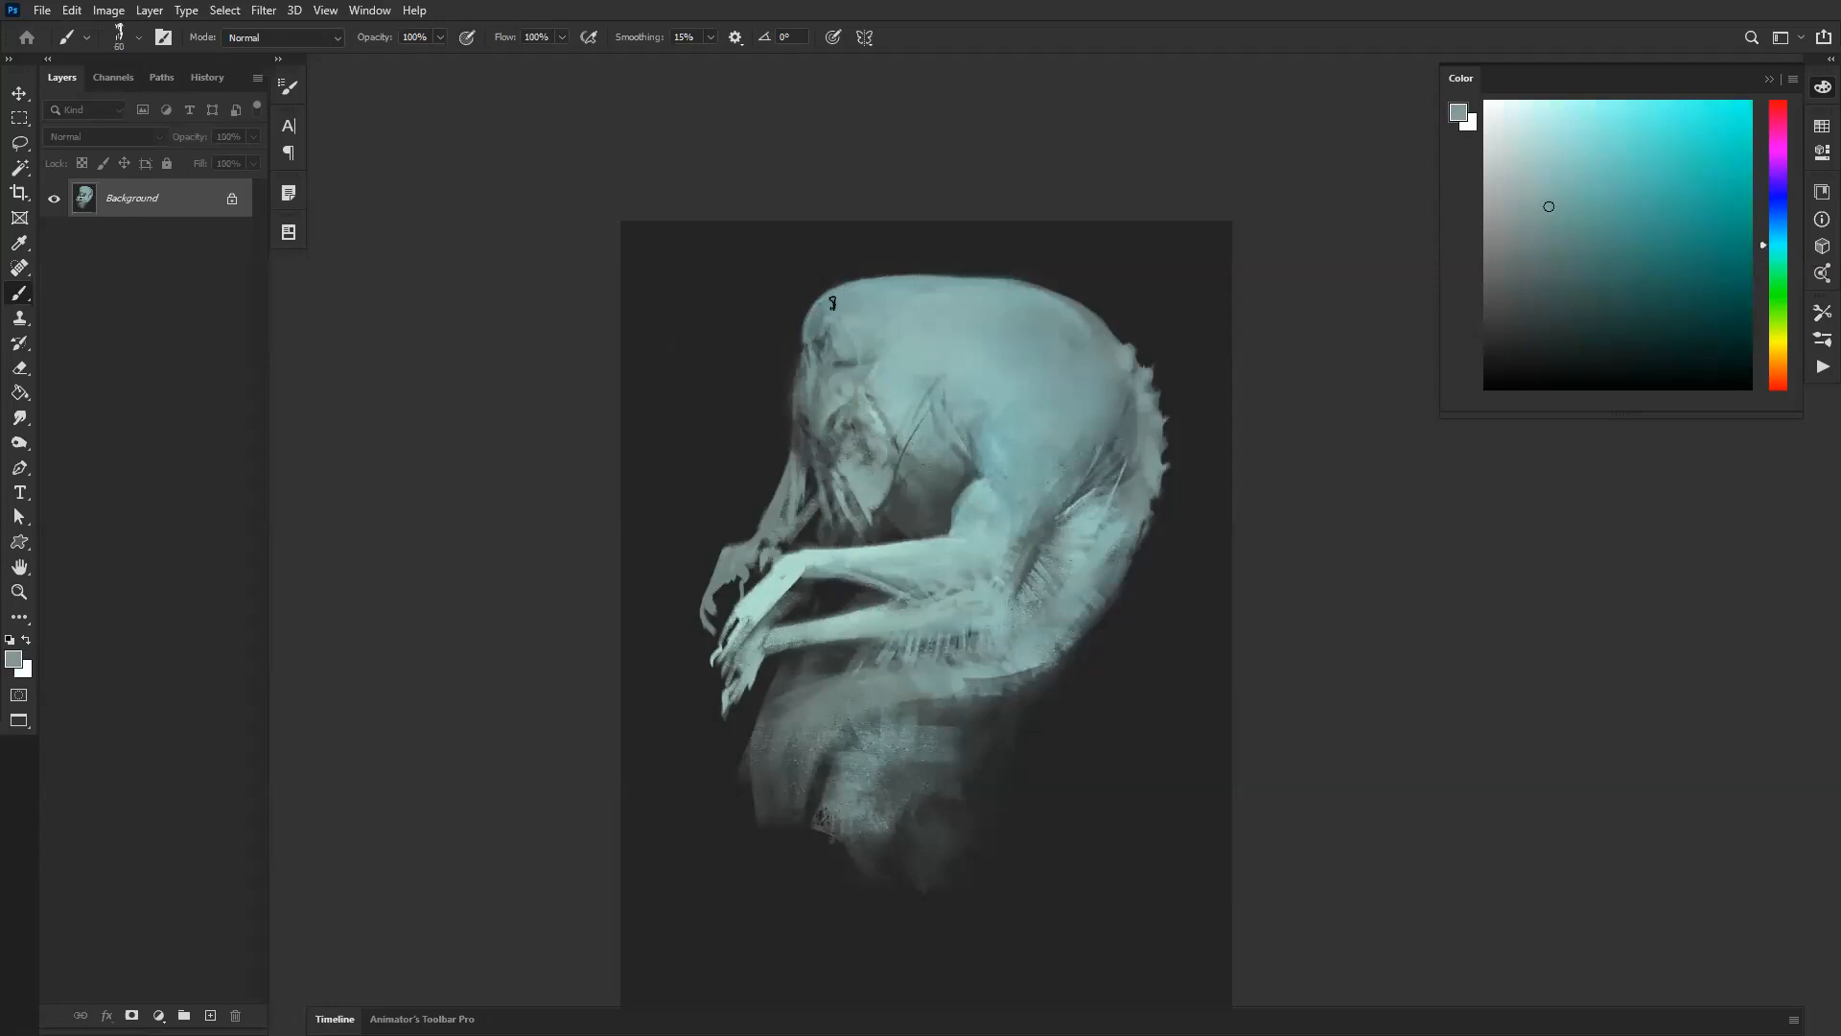
left_click(801, 328, "alt")
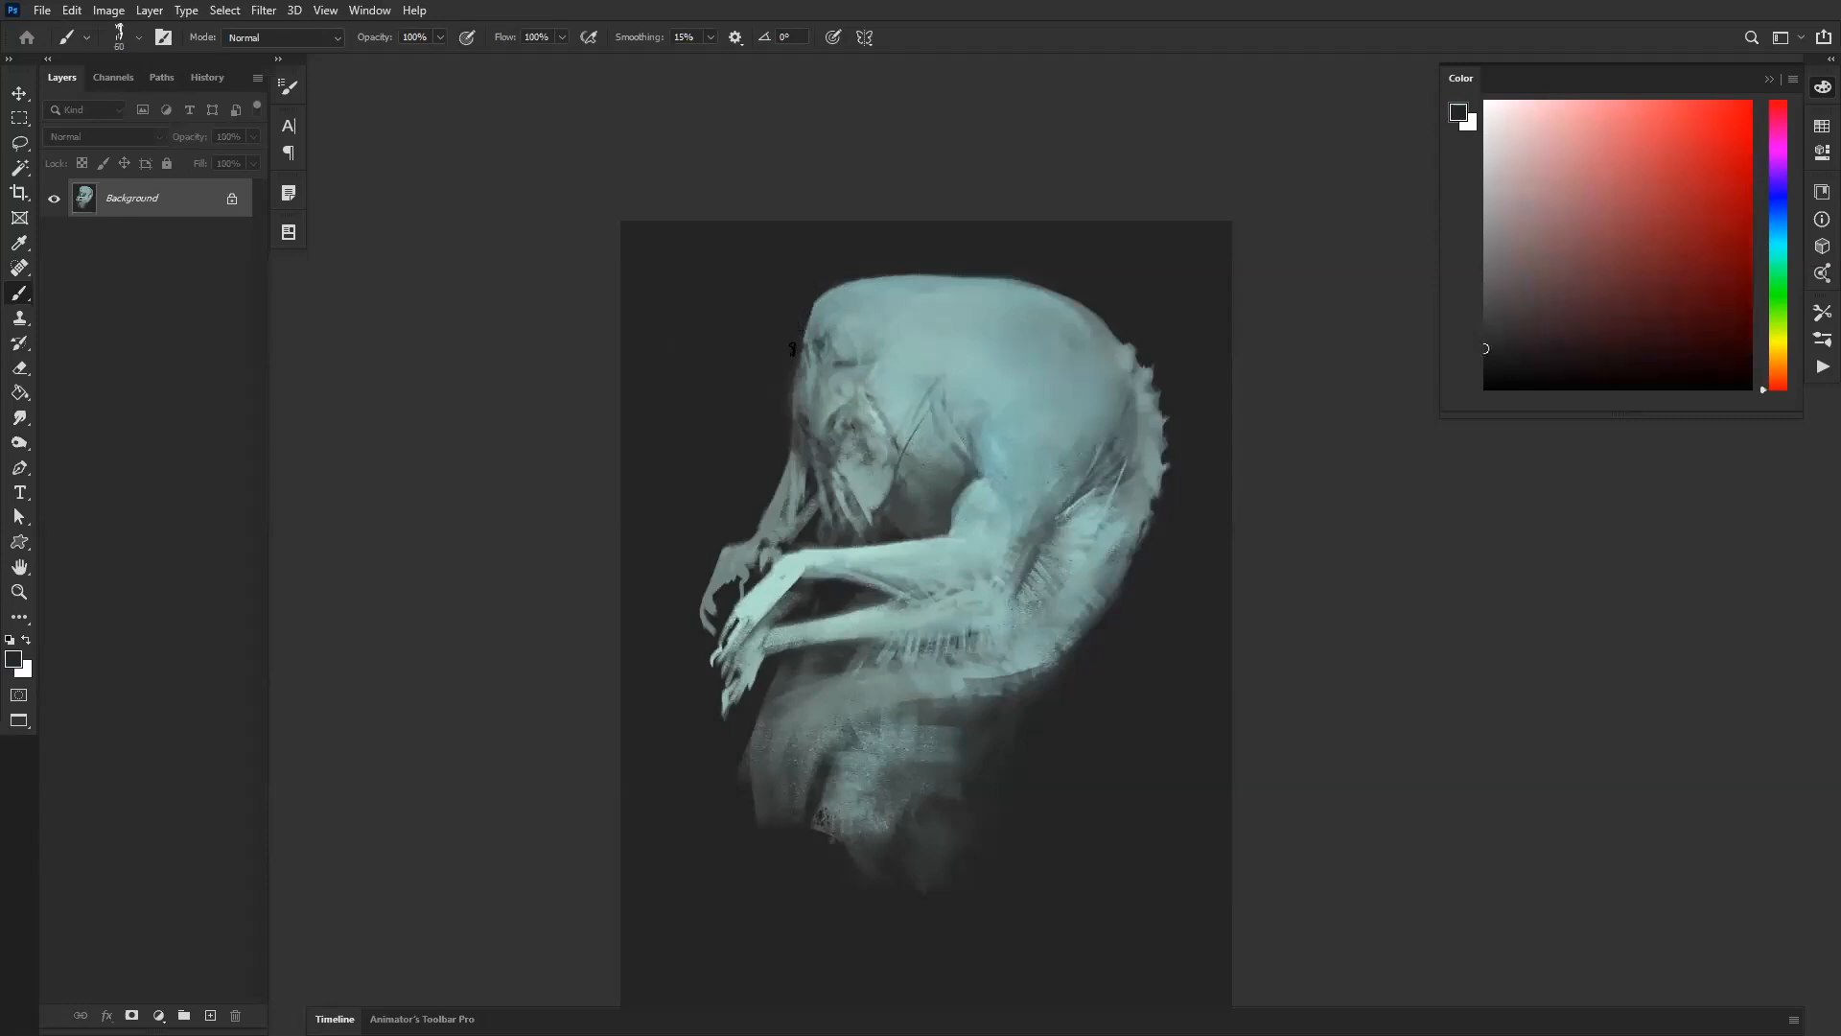
key("ctrl+shift+h")
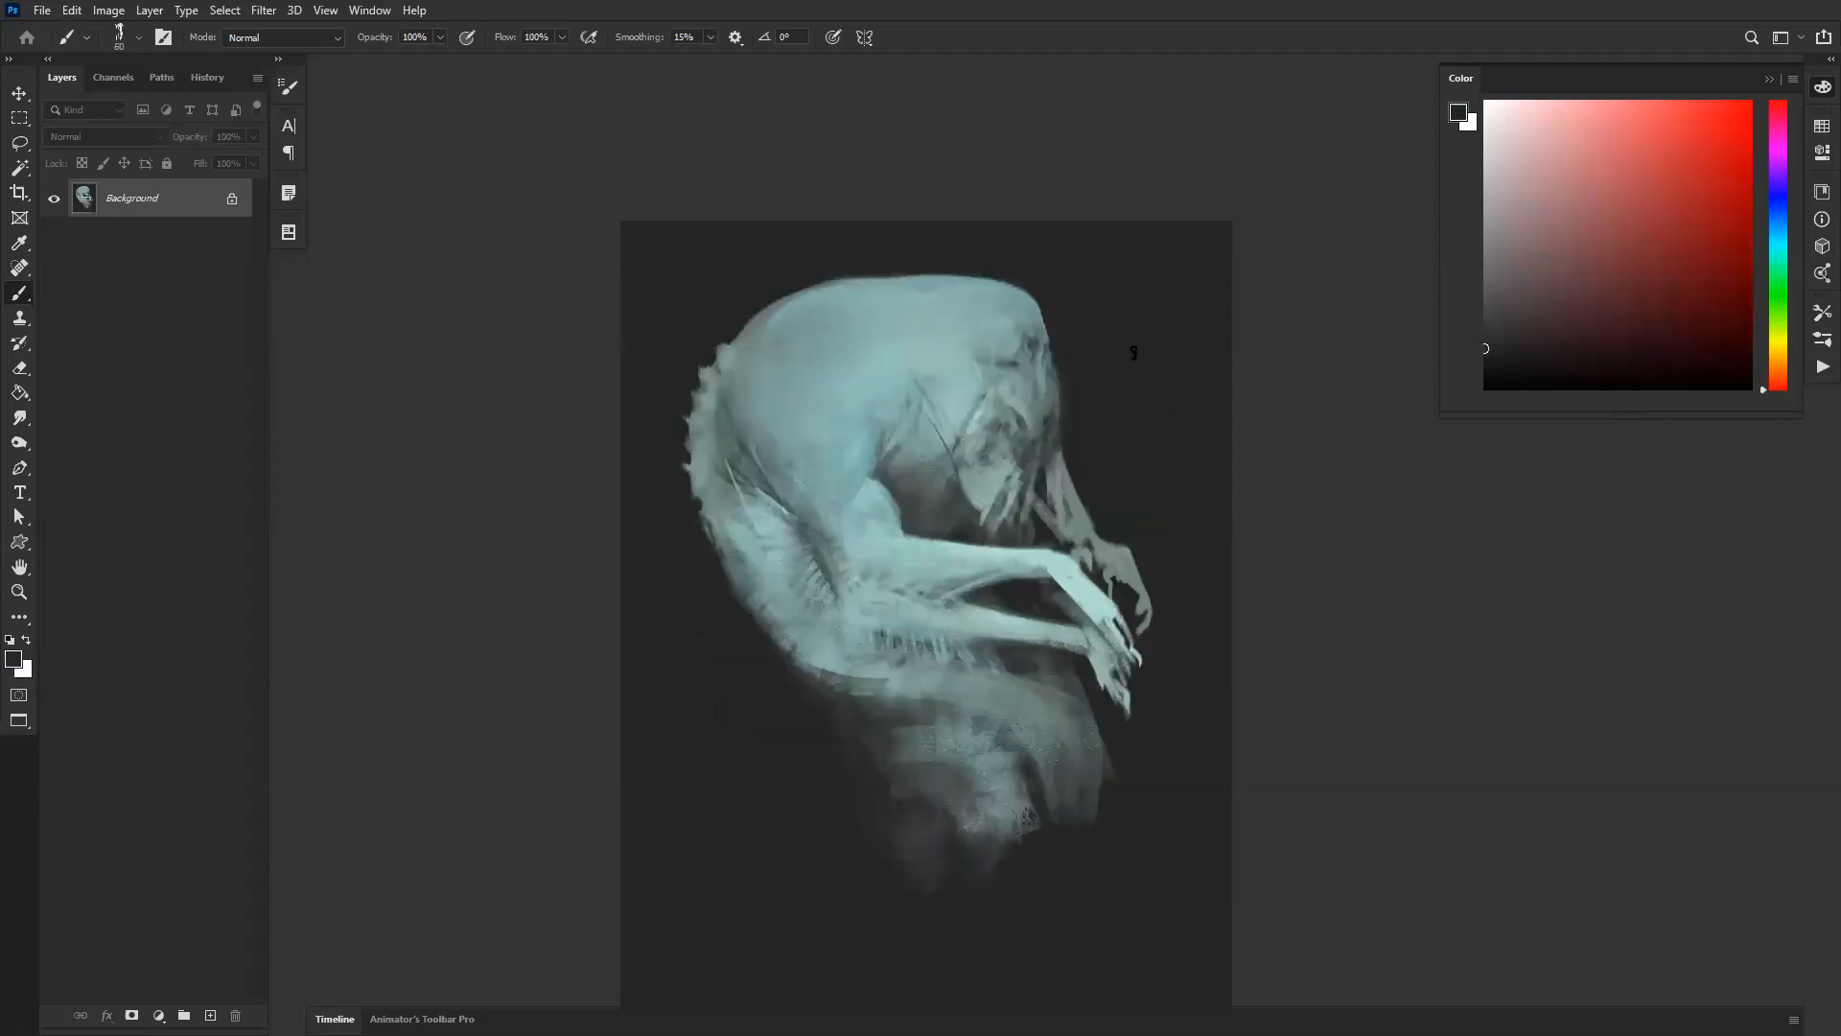
Step: Refine the contour from the shoulder to the top of the head, alternating sampled teal, background and grey tones
left_click(1036, 315, "alt")
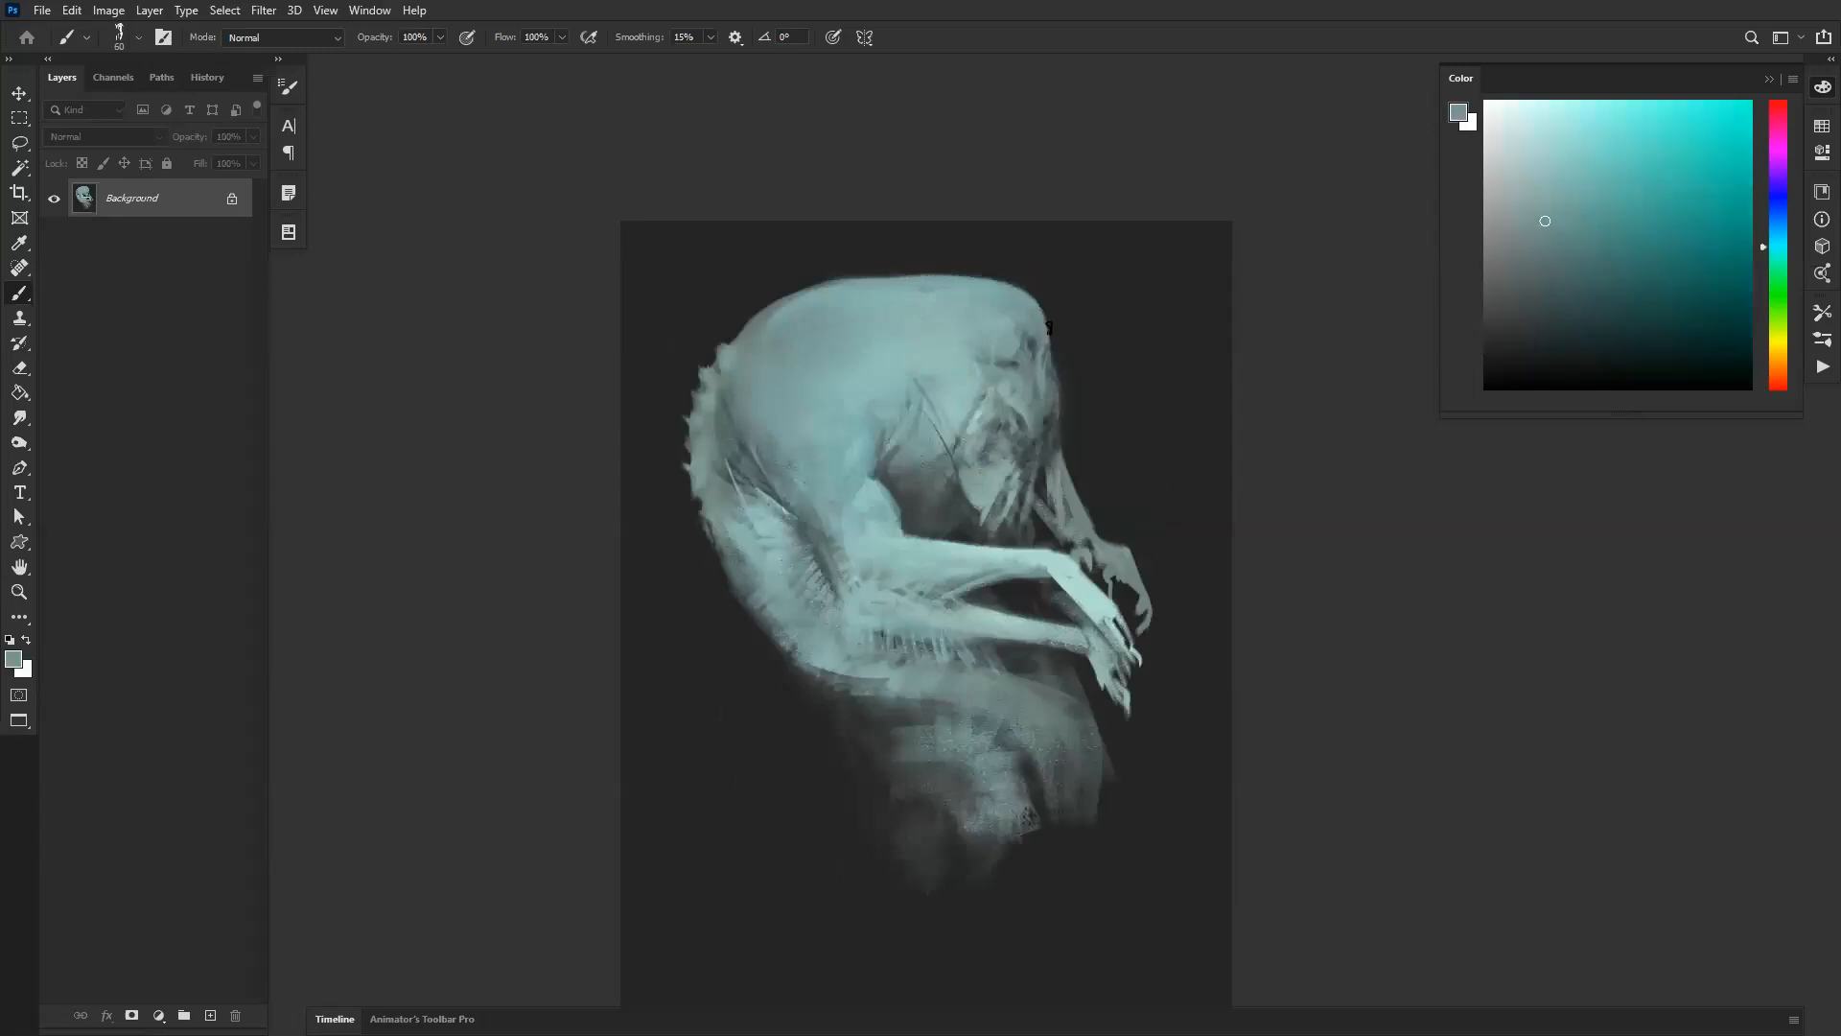
left_click(1051, 355, "alt")
left_click(1045, 327, "alt")
left_click(1045, 285, "alt")
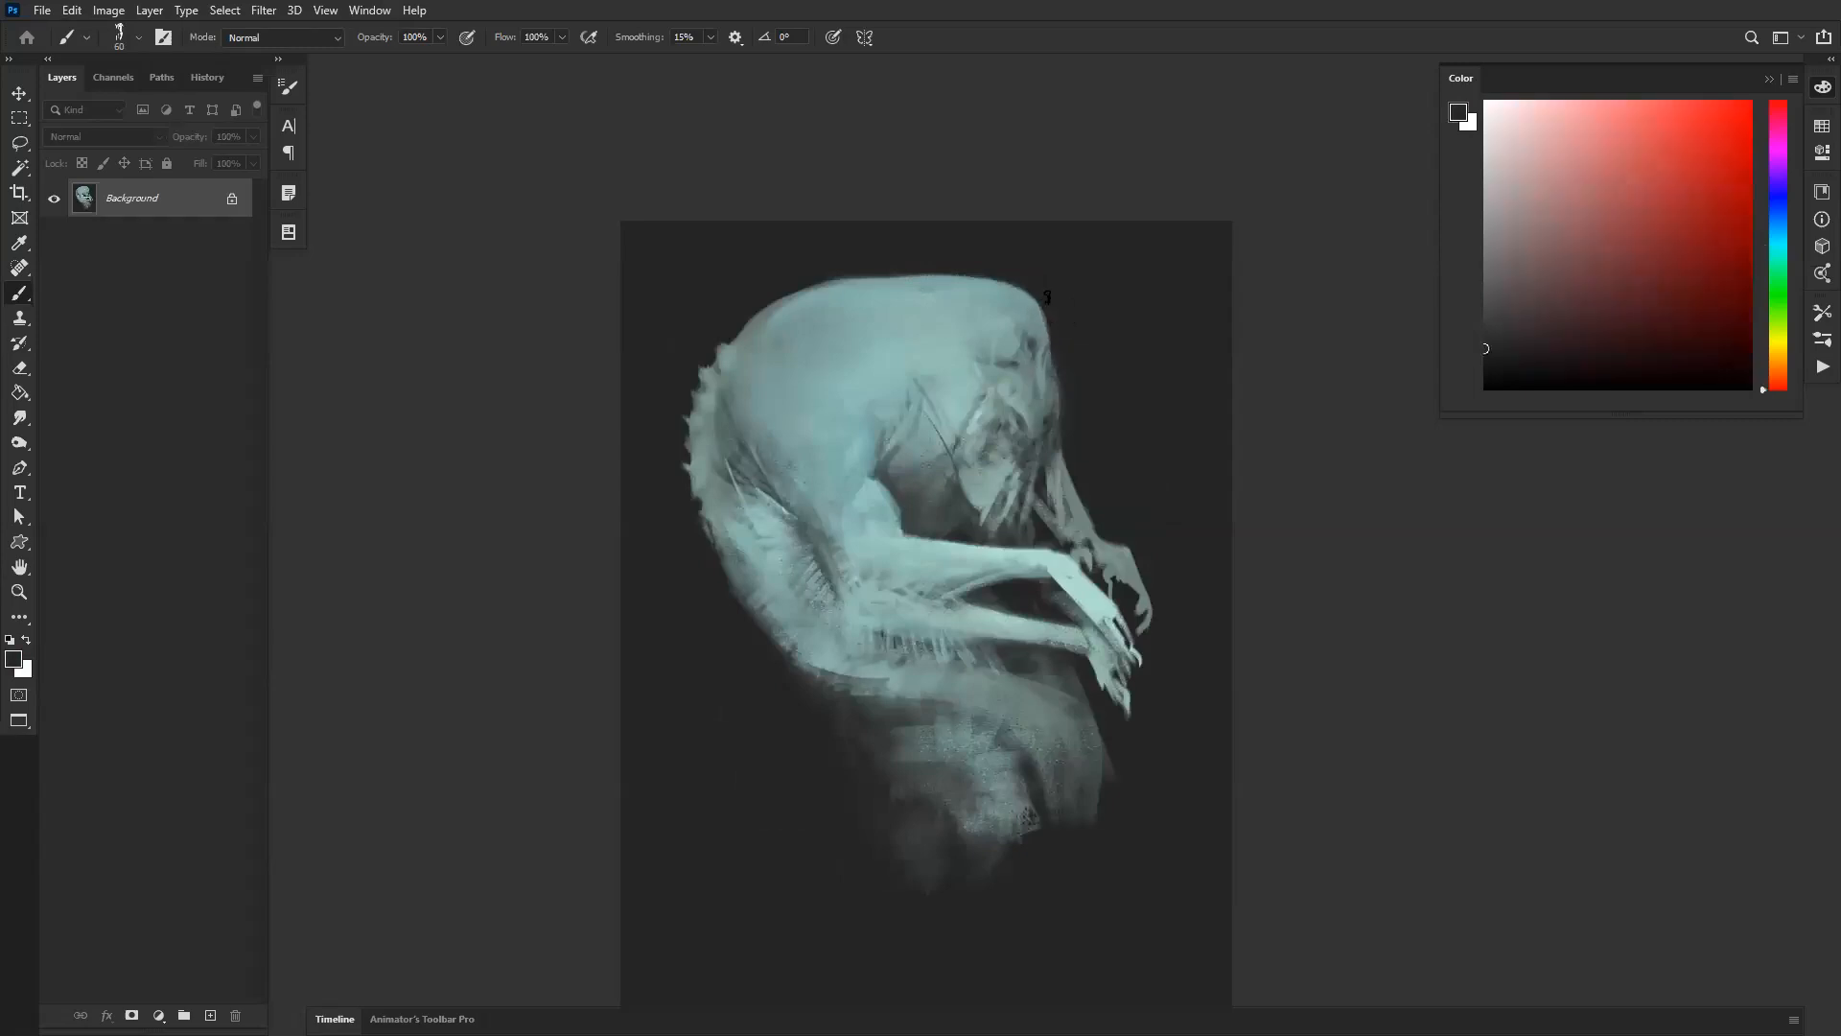
left_click(1053, 376, "alt")
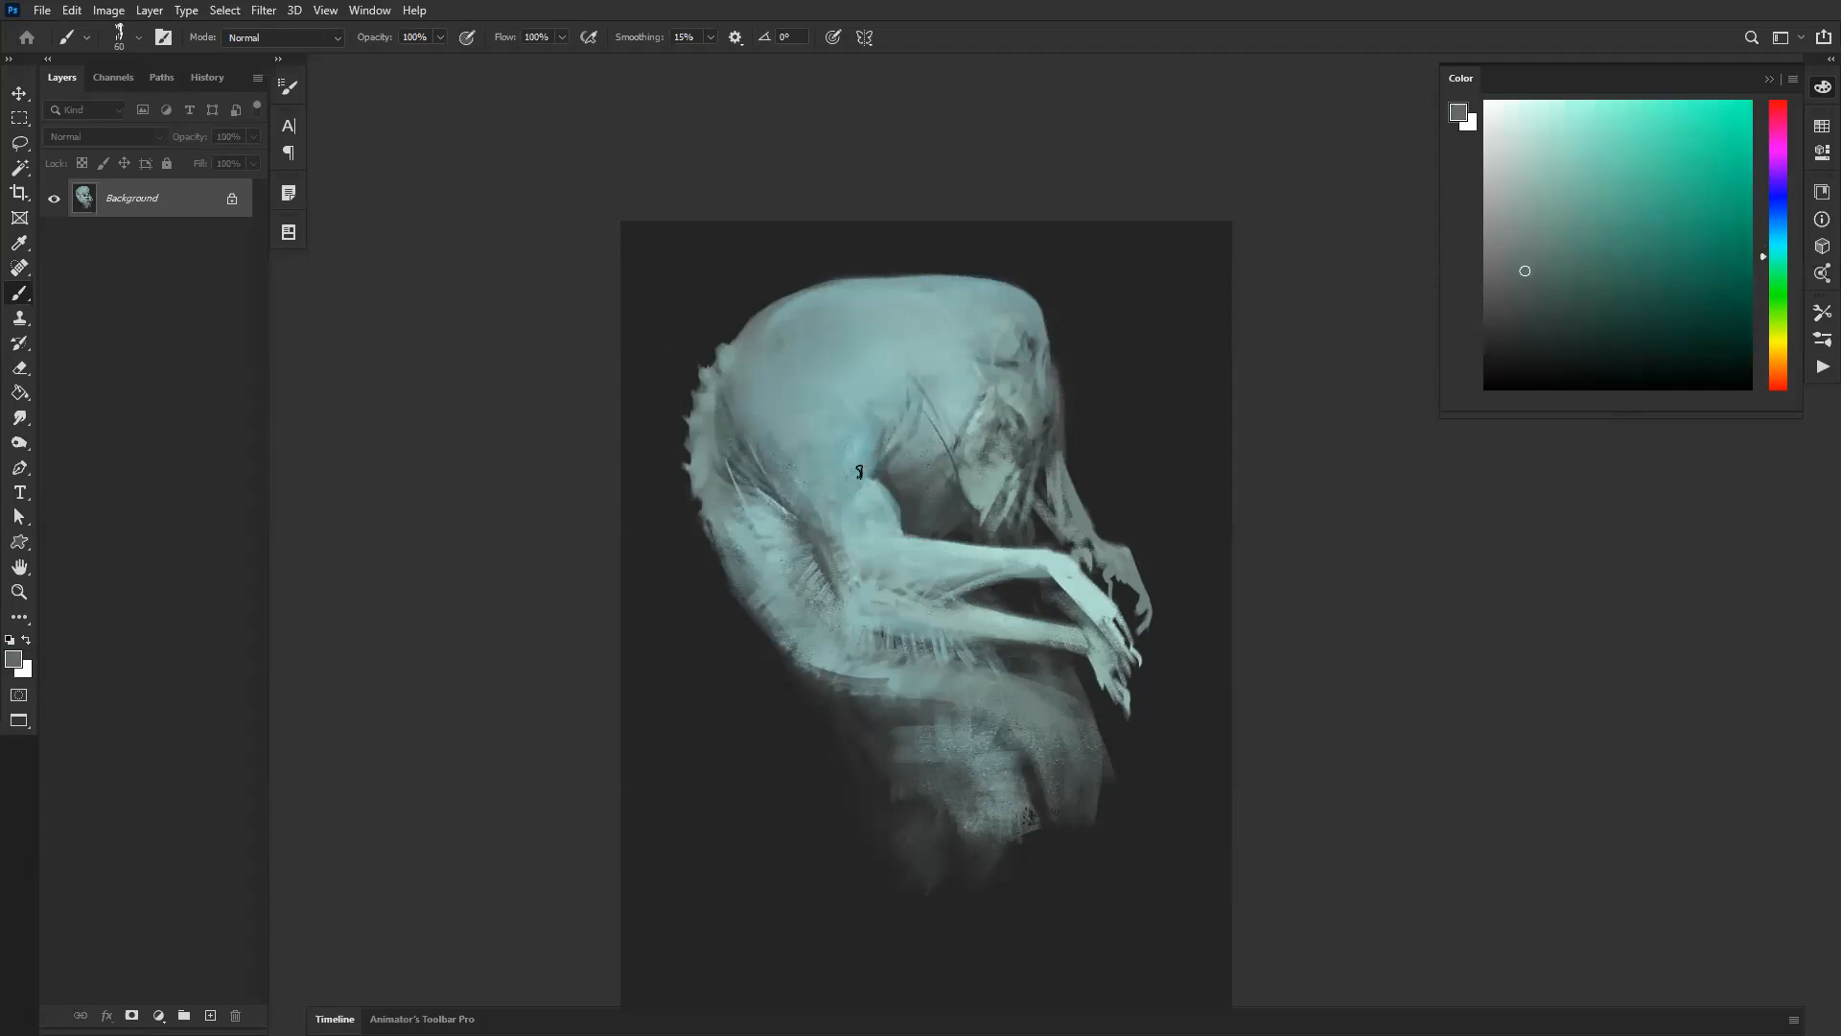
Step: Sample grey teal from the ribs, enlarge the brush to 175 and softly shade the upper back and shoulder
left_click(818, 503, "alt")
left_click(783, 460, "alt")
left_click(778, 465, "alt")
key("bracketright")
key("bracketright")
left_click_drag(823, 392, 884, 417)
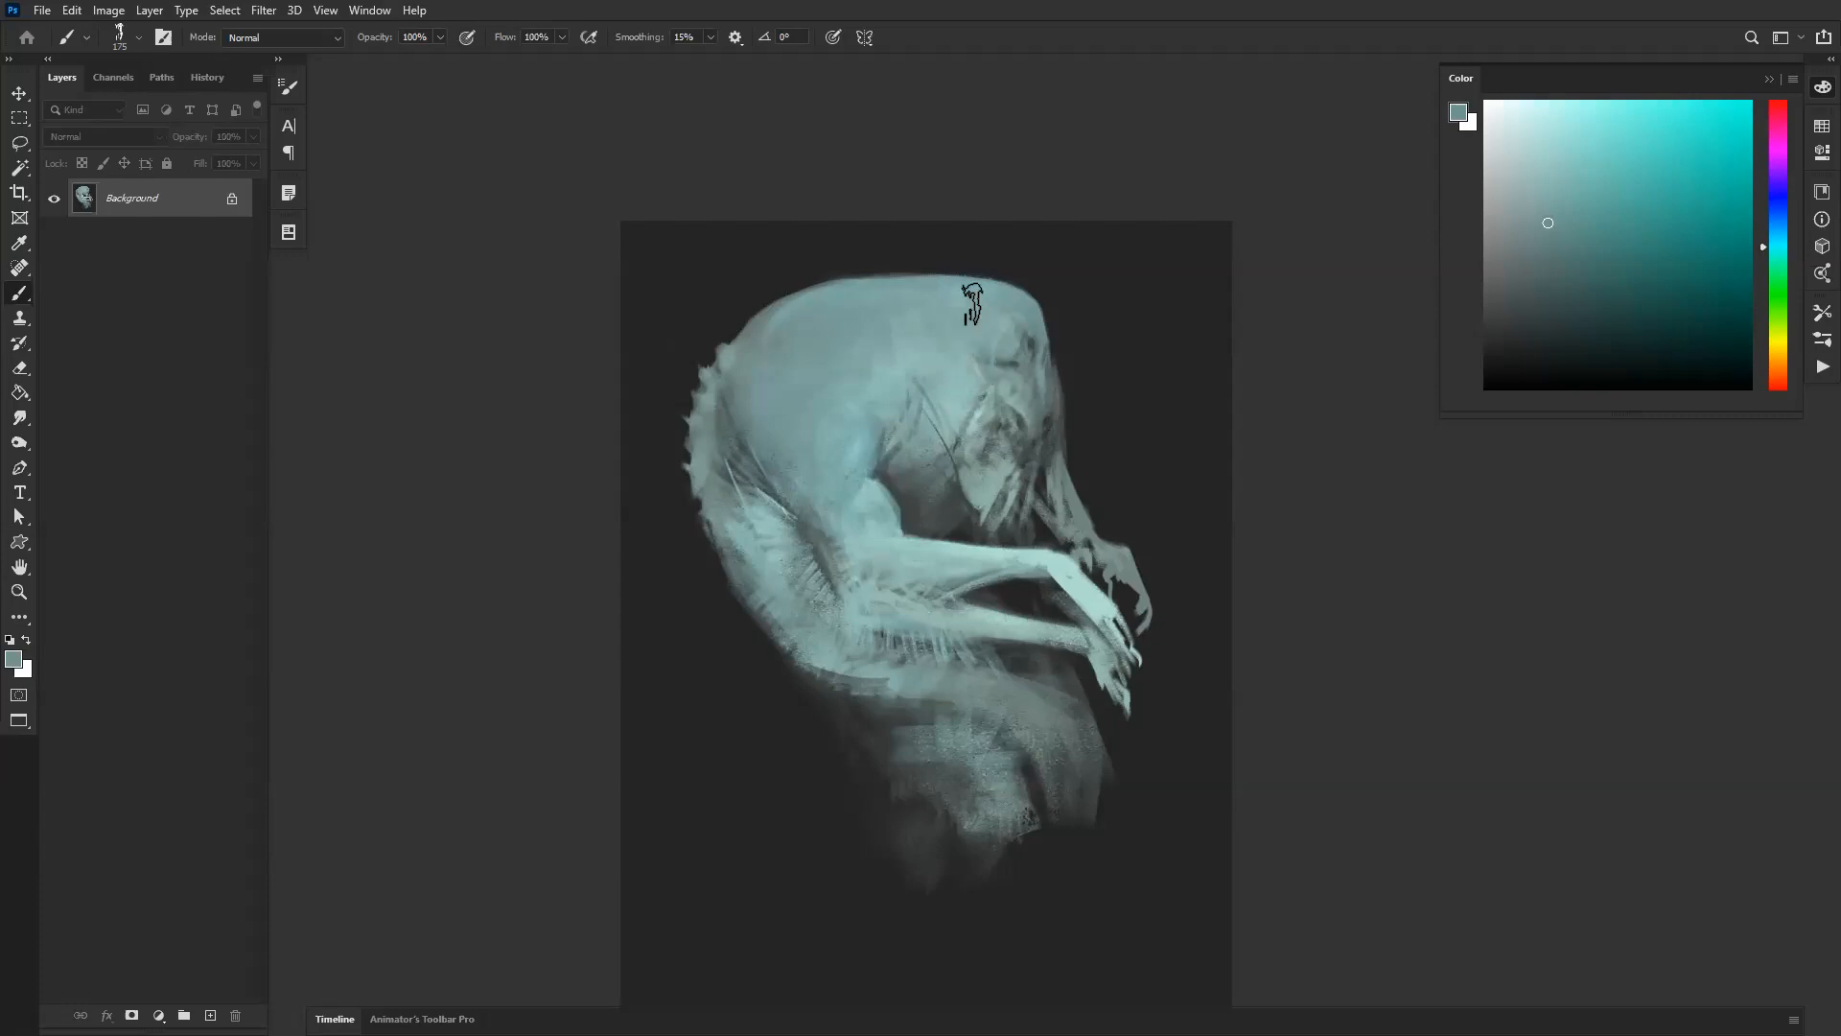
left_click_drag(1046, 503, 1054, 365)
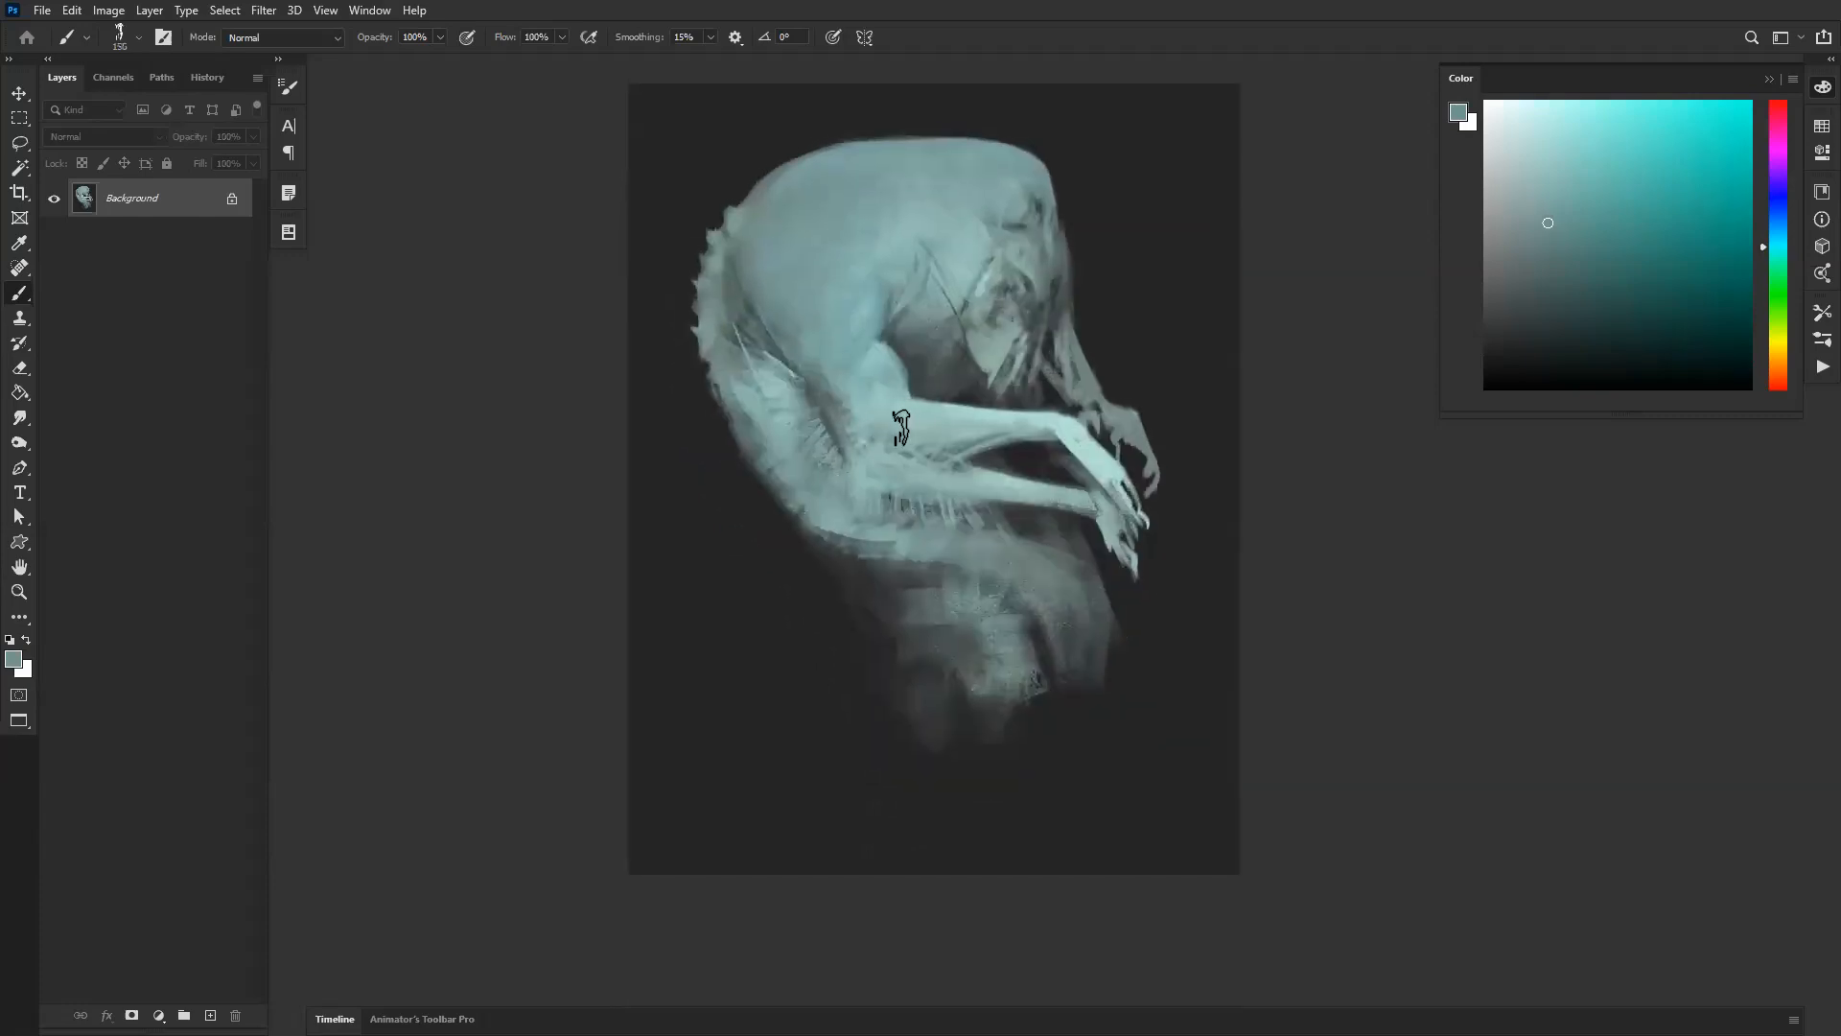
Step: Reduce the brush to 90, blend the elbow and forearm tones, switch to dark for the flank fold and mirror the canvas
key("bracketleft")
key("bracketleft")
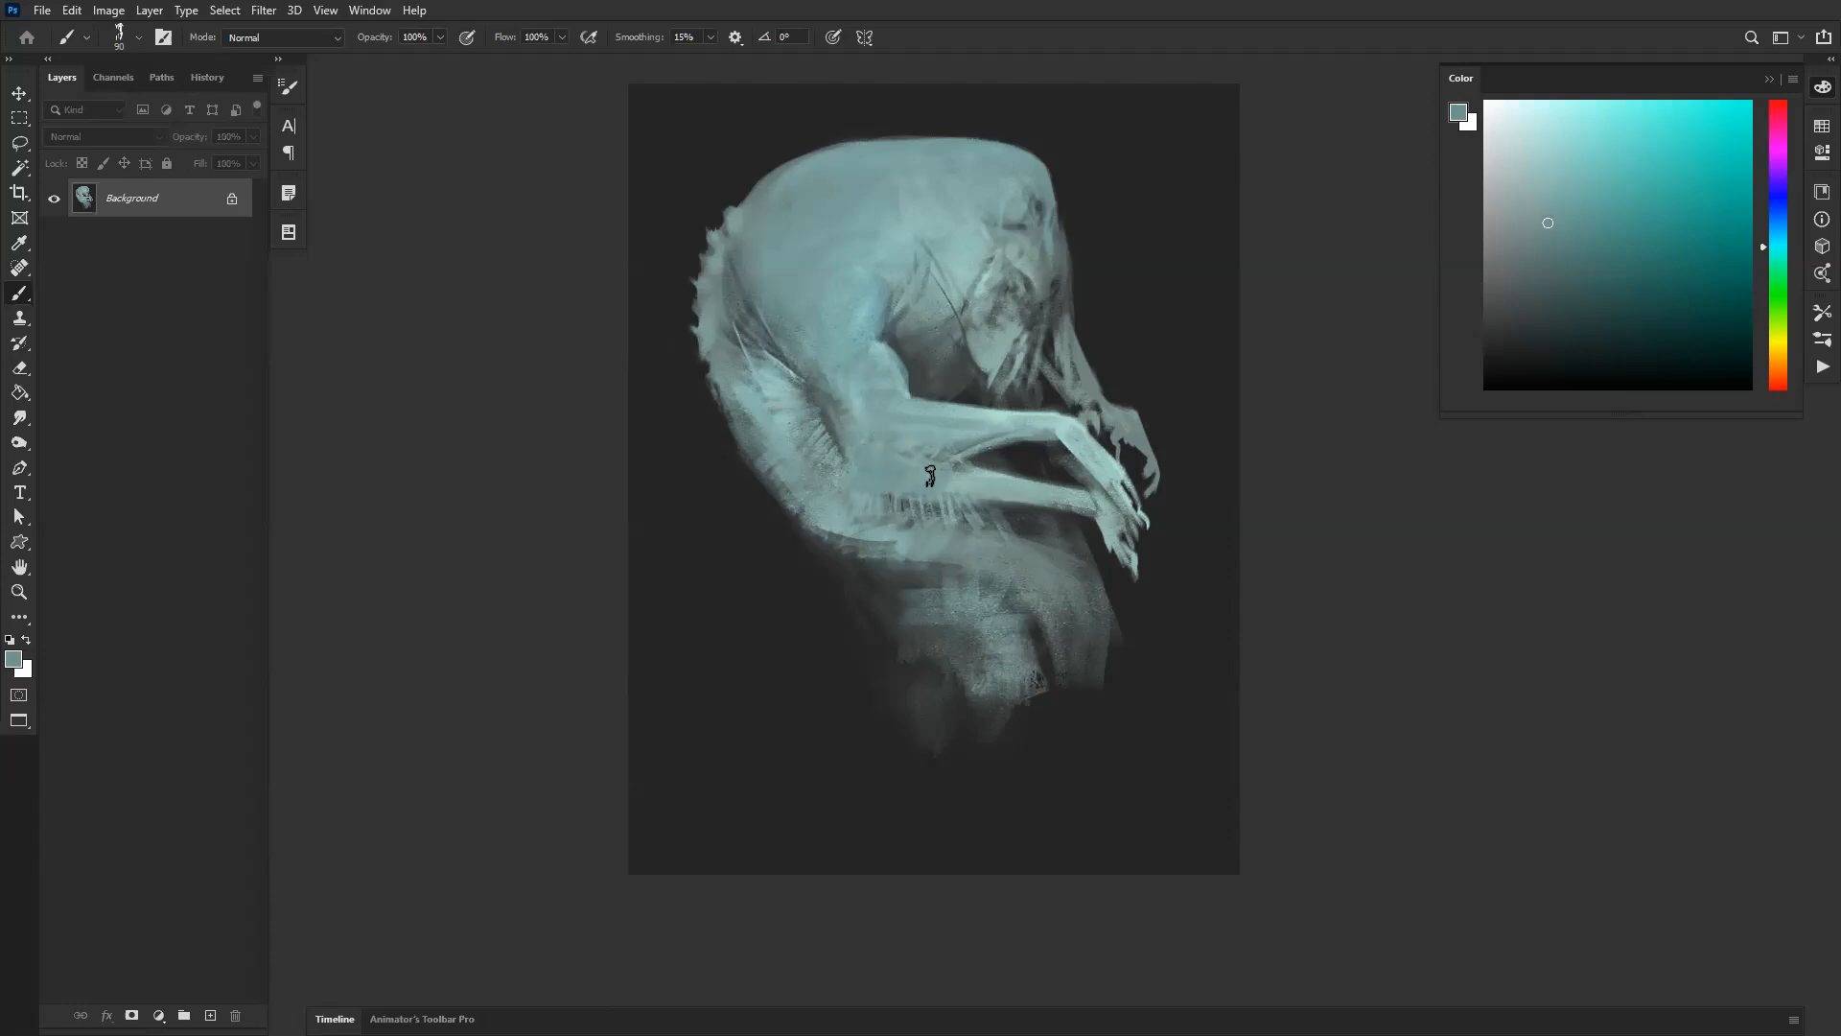
key("d")
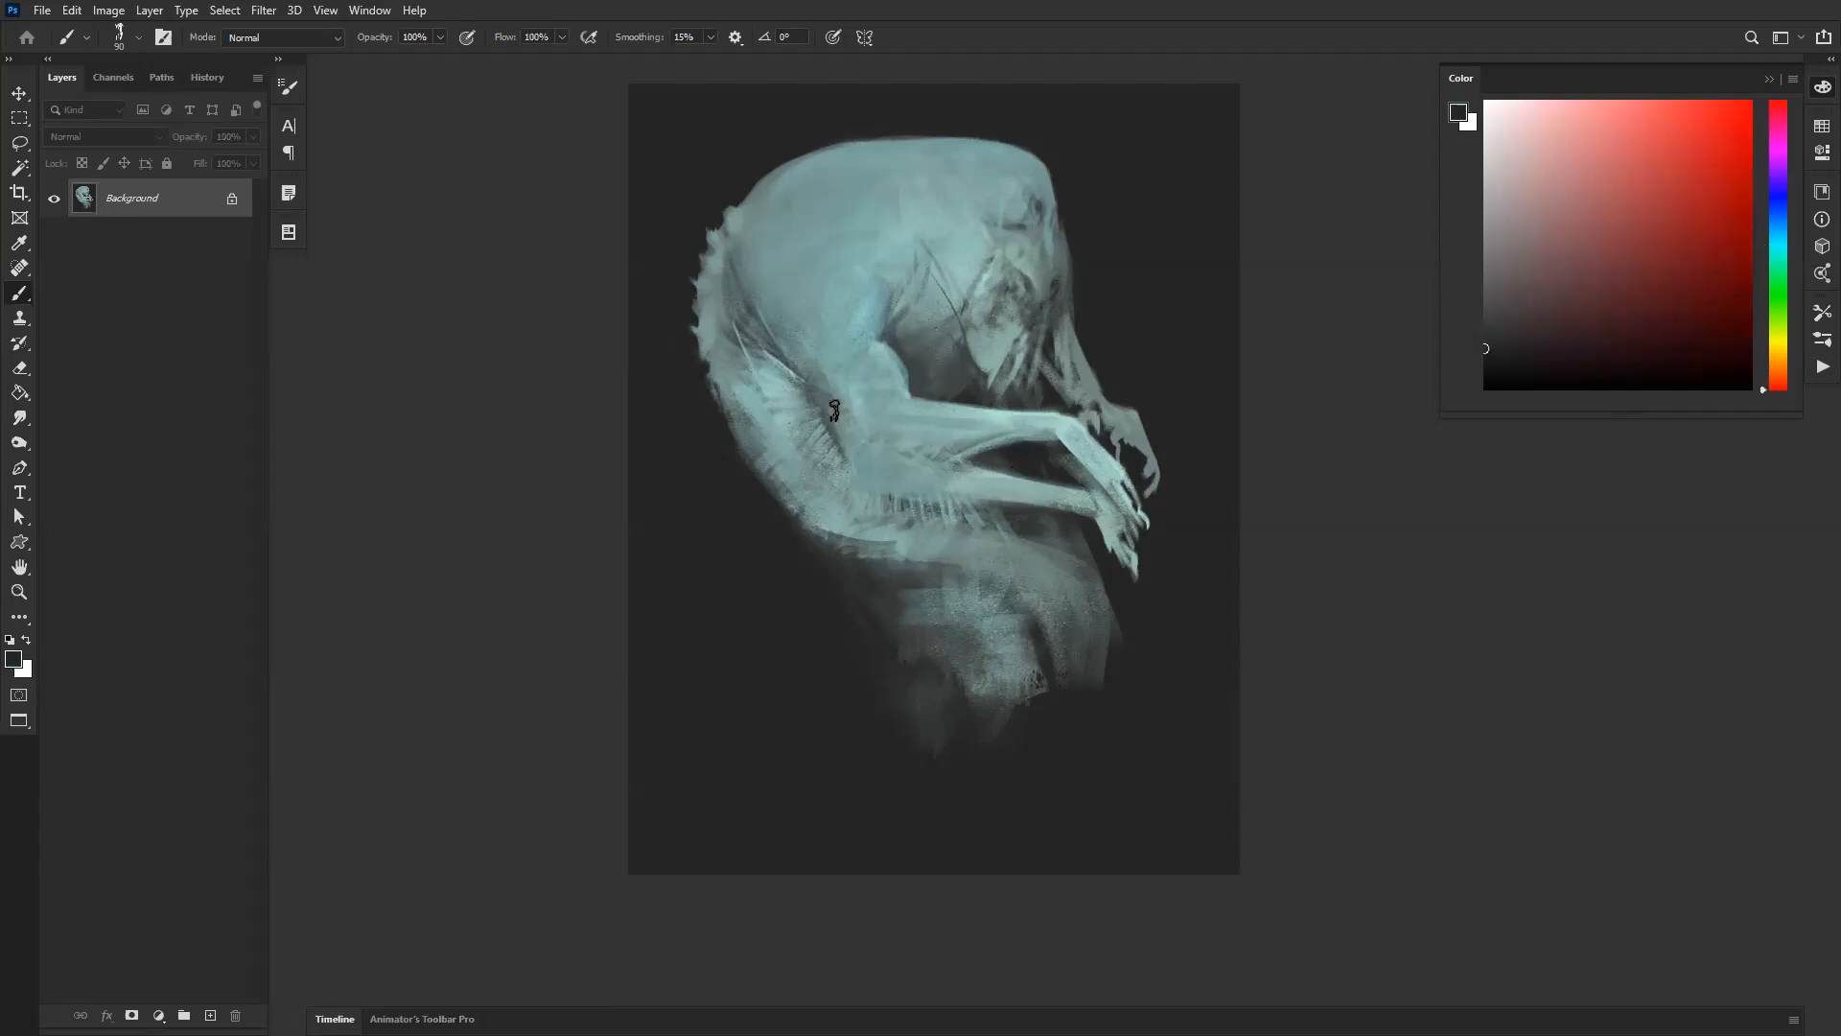
key("ctrl+shift+h")
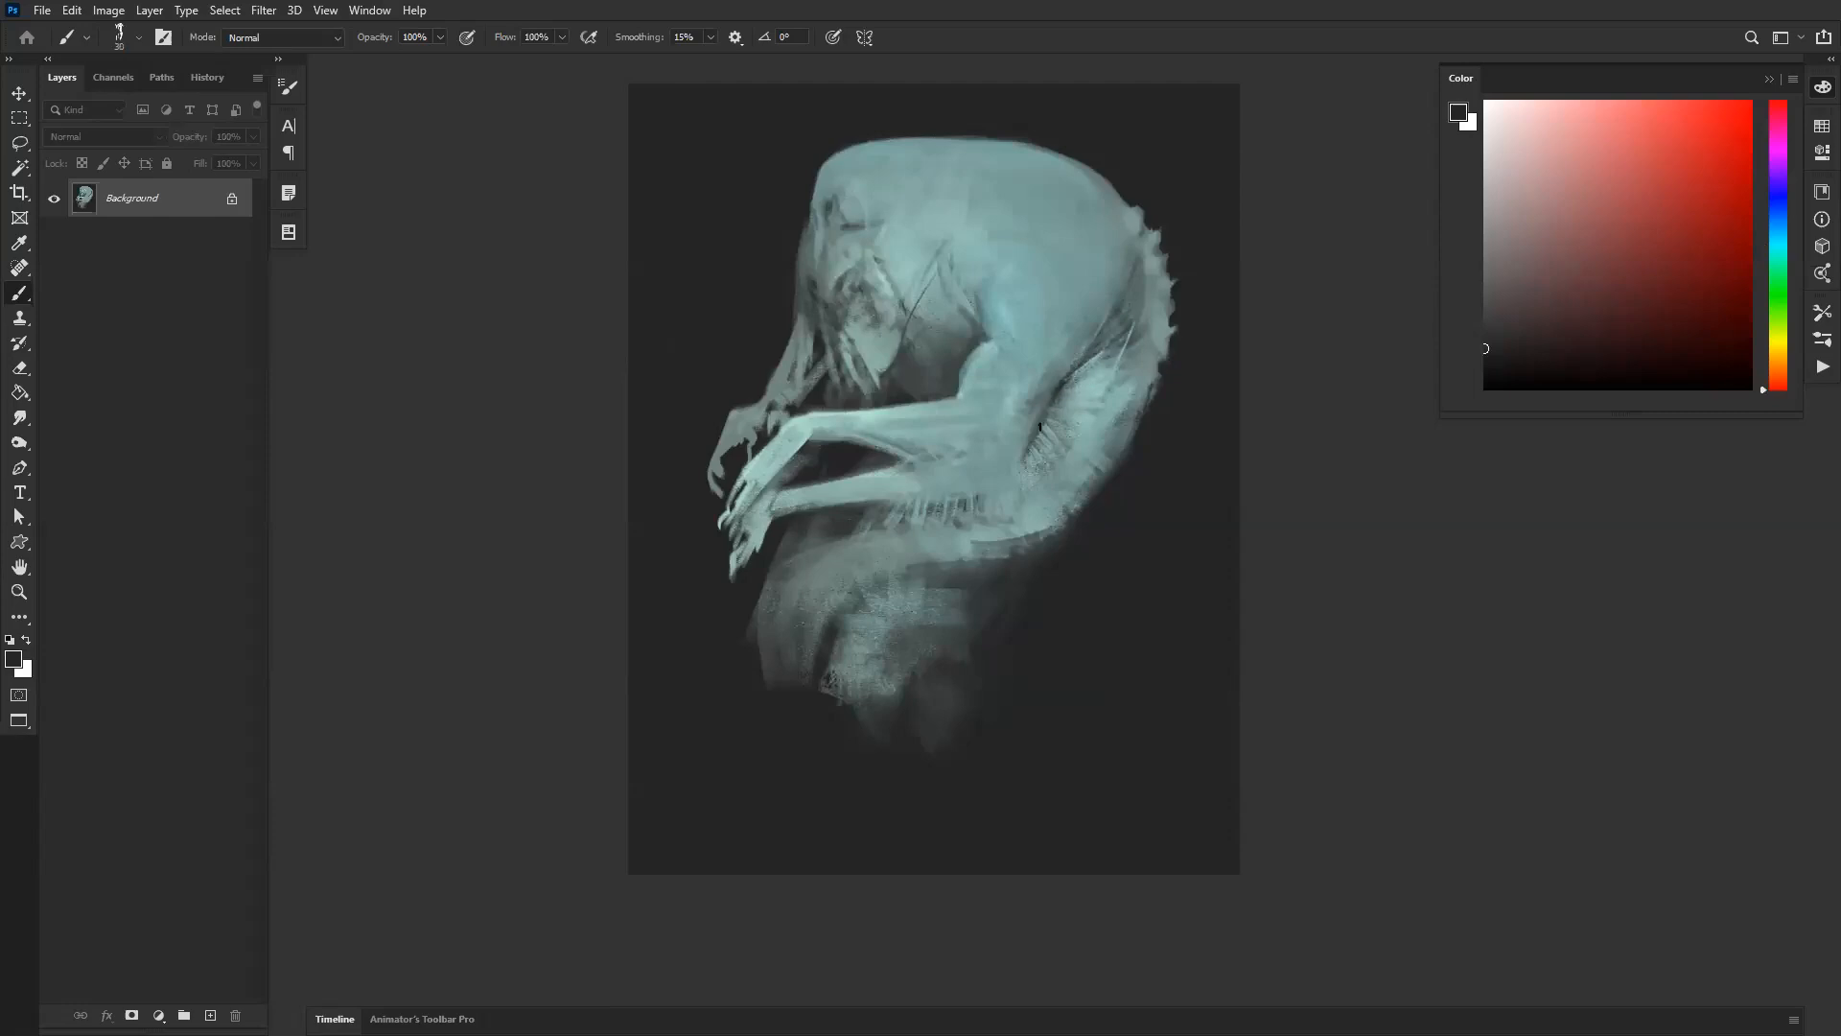
Step: Enlarge the brush to 90, sample grey teal near the elbow and shade the fold between the arm and the ribs
key("bracketright")
key("bracketright")
key("bracketright")
key("bracketright")
key("bracketright")
left_click(1005, 413, "alt")
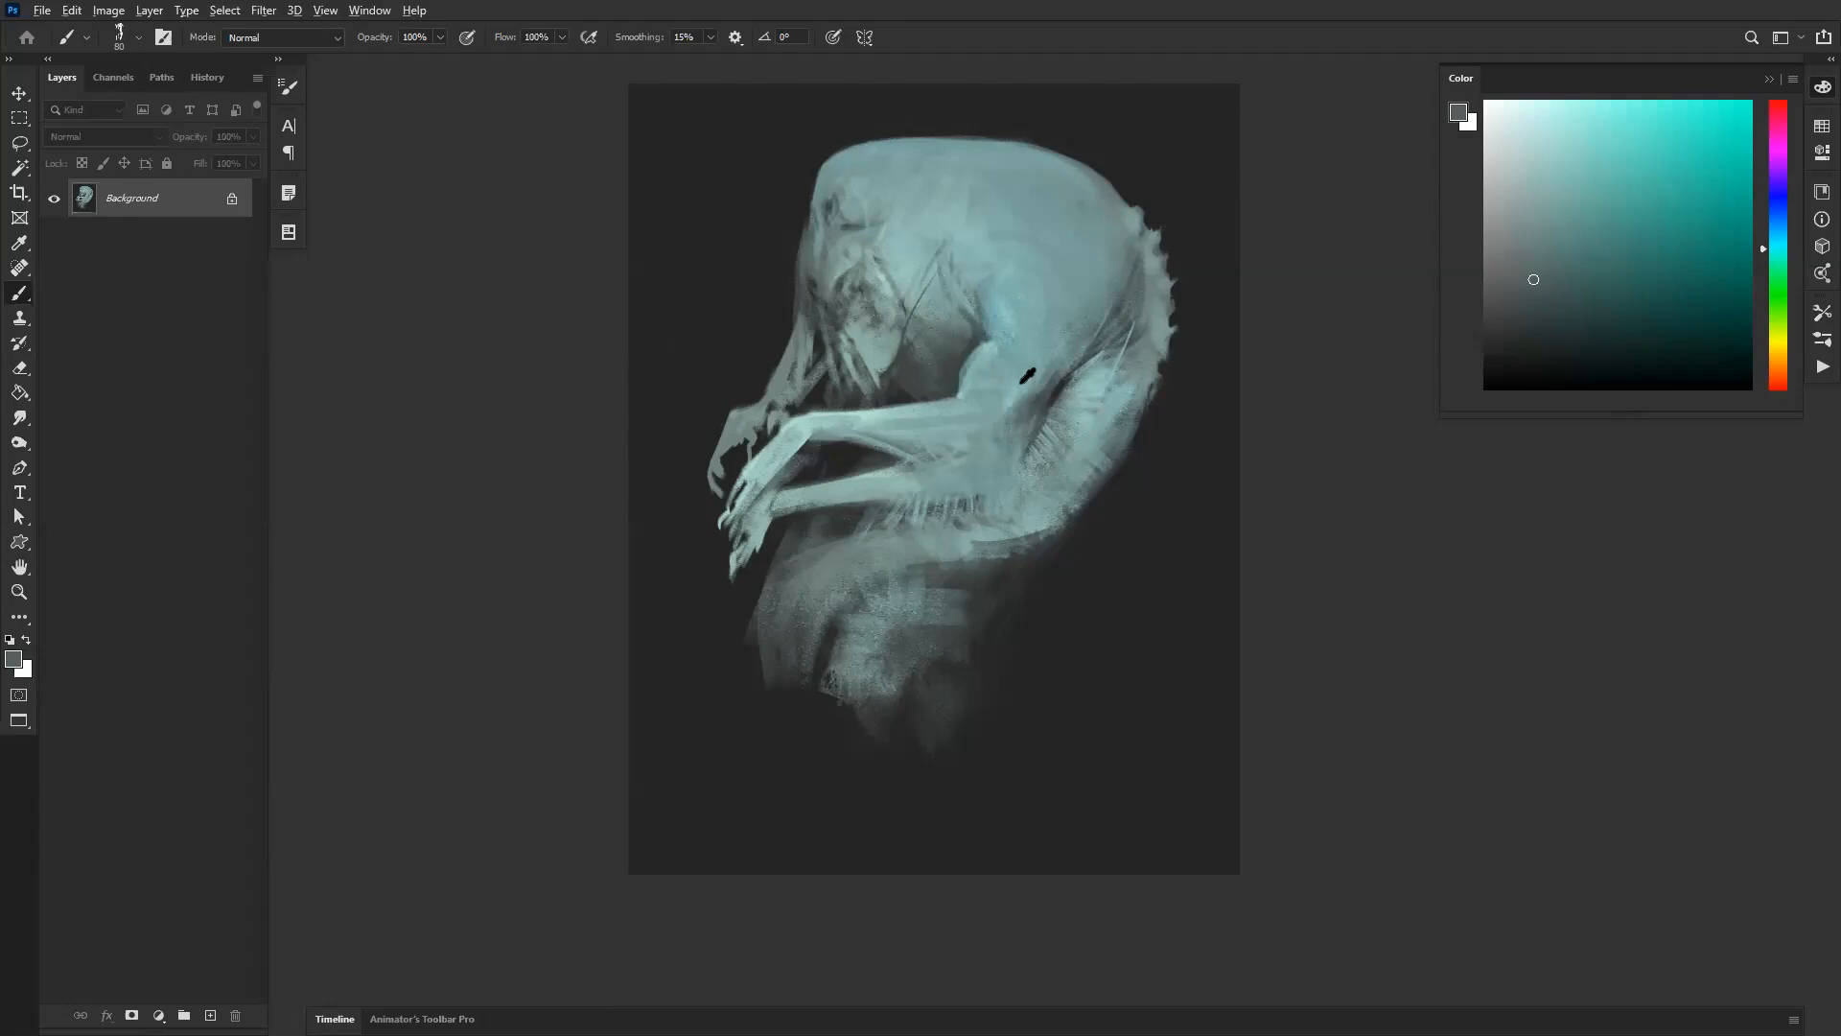
key("bracketright")
Step: Switch to the 25 px round brush in the Standard set, enlarge it to 125 and check the figure in mirrored view
right_click(1007, 312)
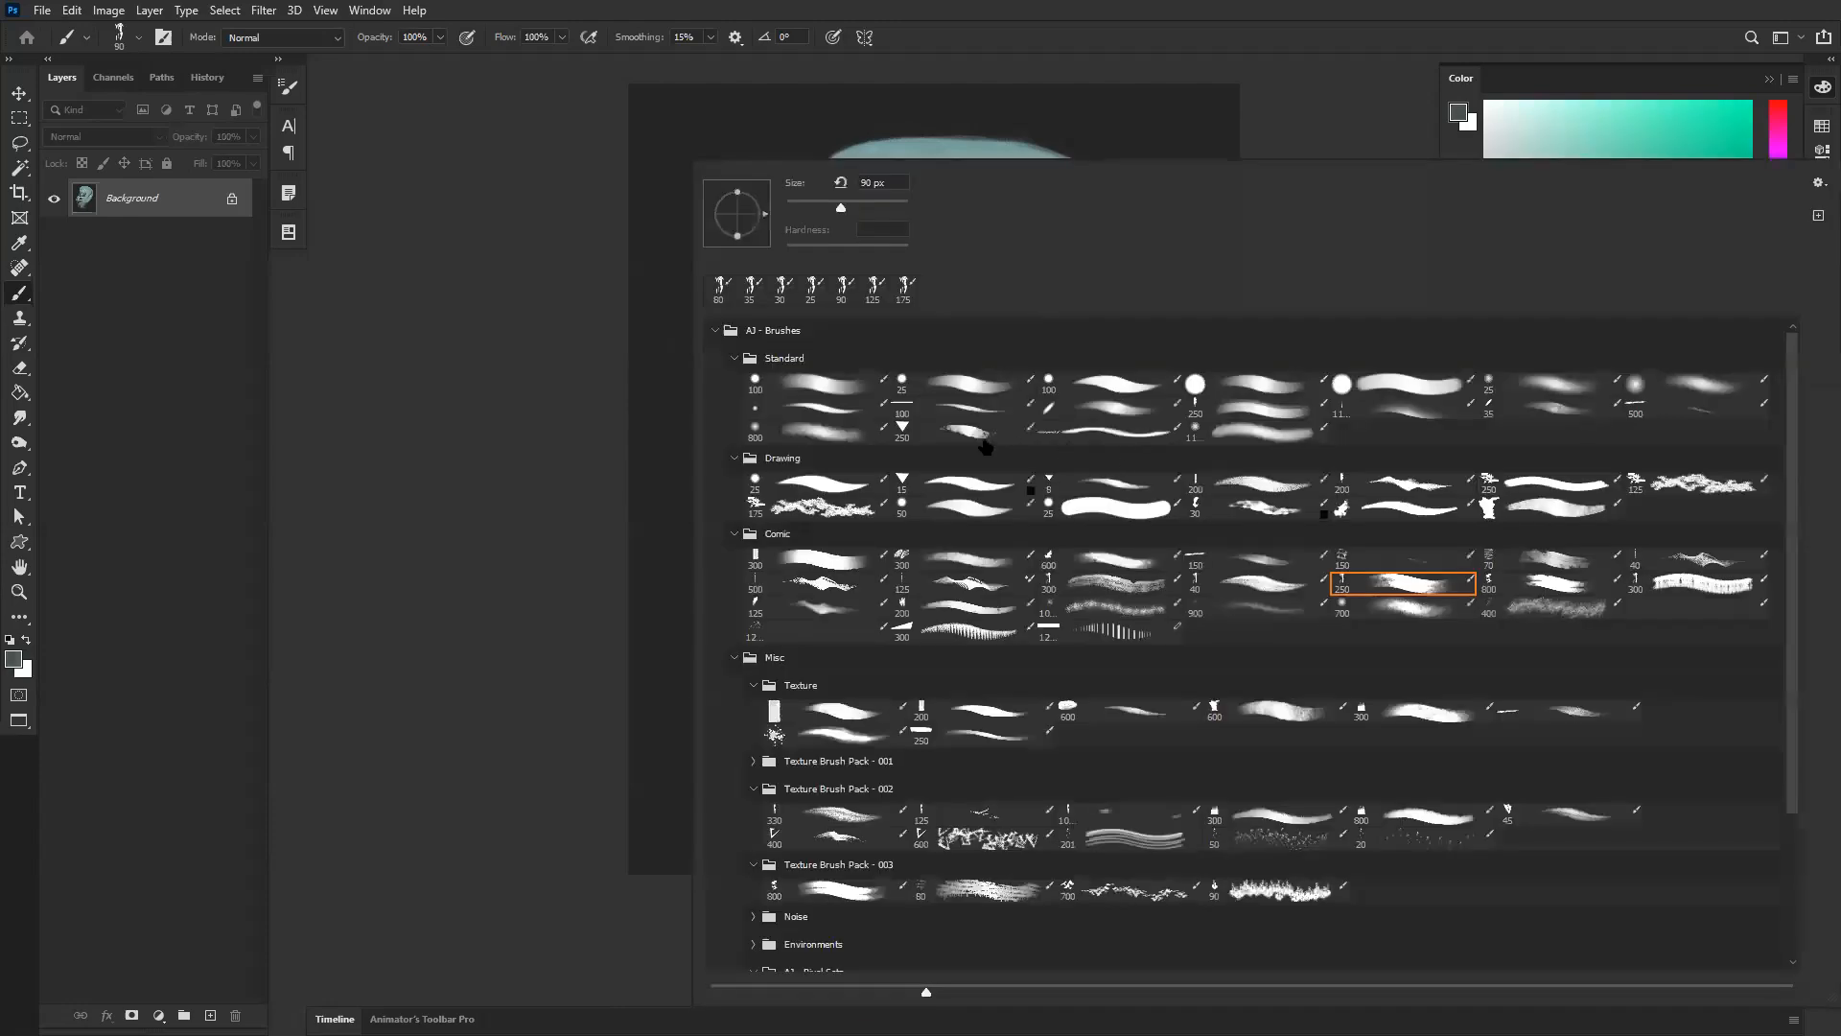
double_click(996, 381)
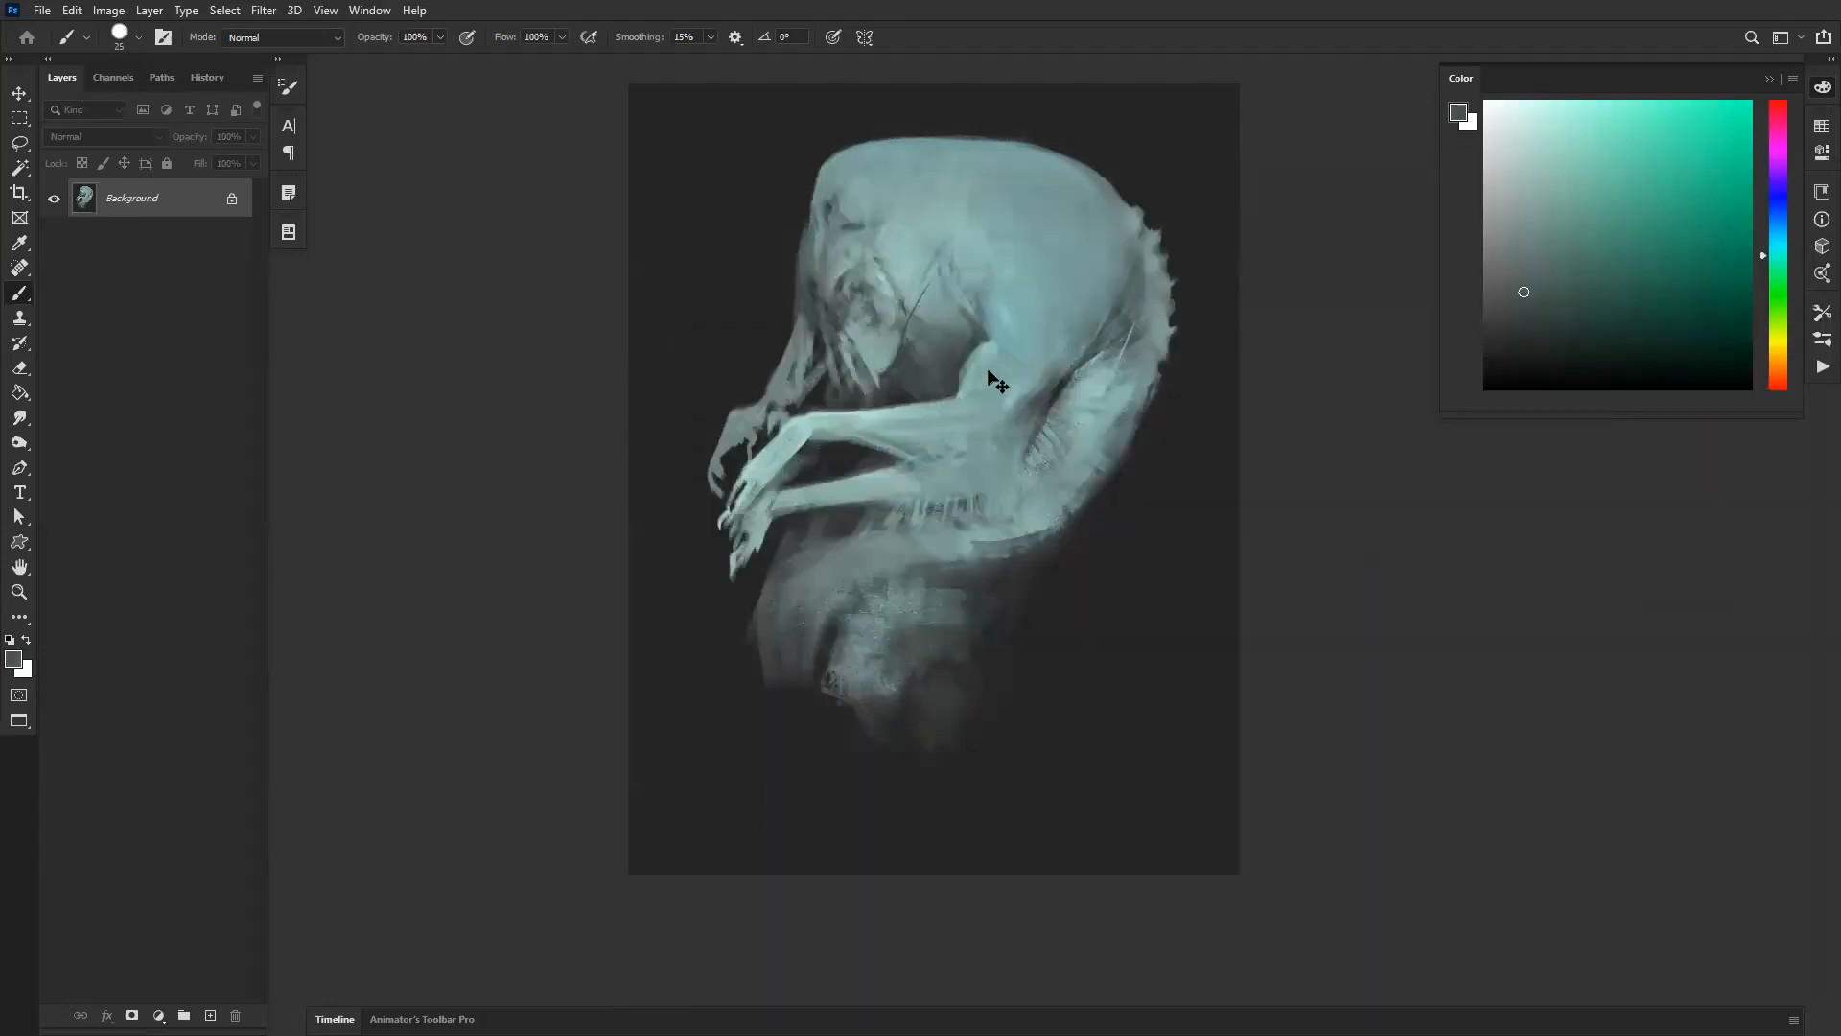
key("ctrl+f")
key("bracketright")
key("bracketright")
key("bracketright")
key("bracketright")
key("bracketright")
key("bracketright")
key("bracketright")
key("bracketright")
key("bracketright")
key("bracketright")
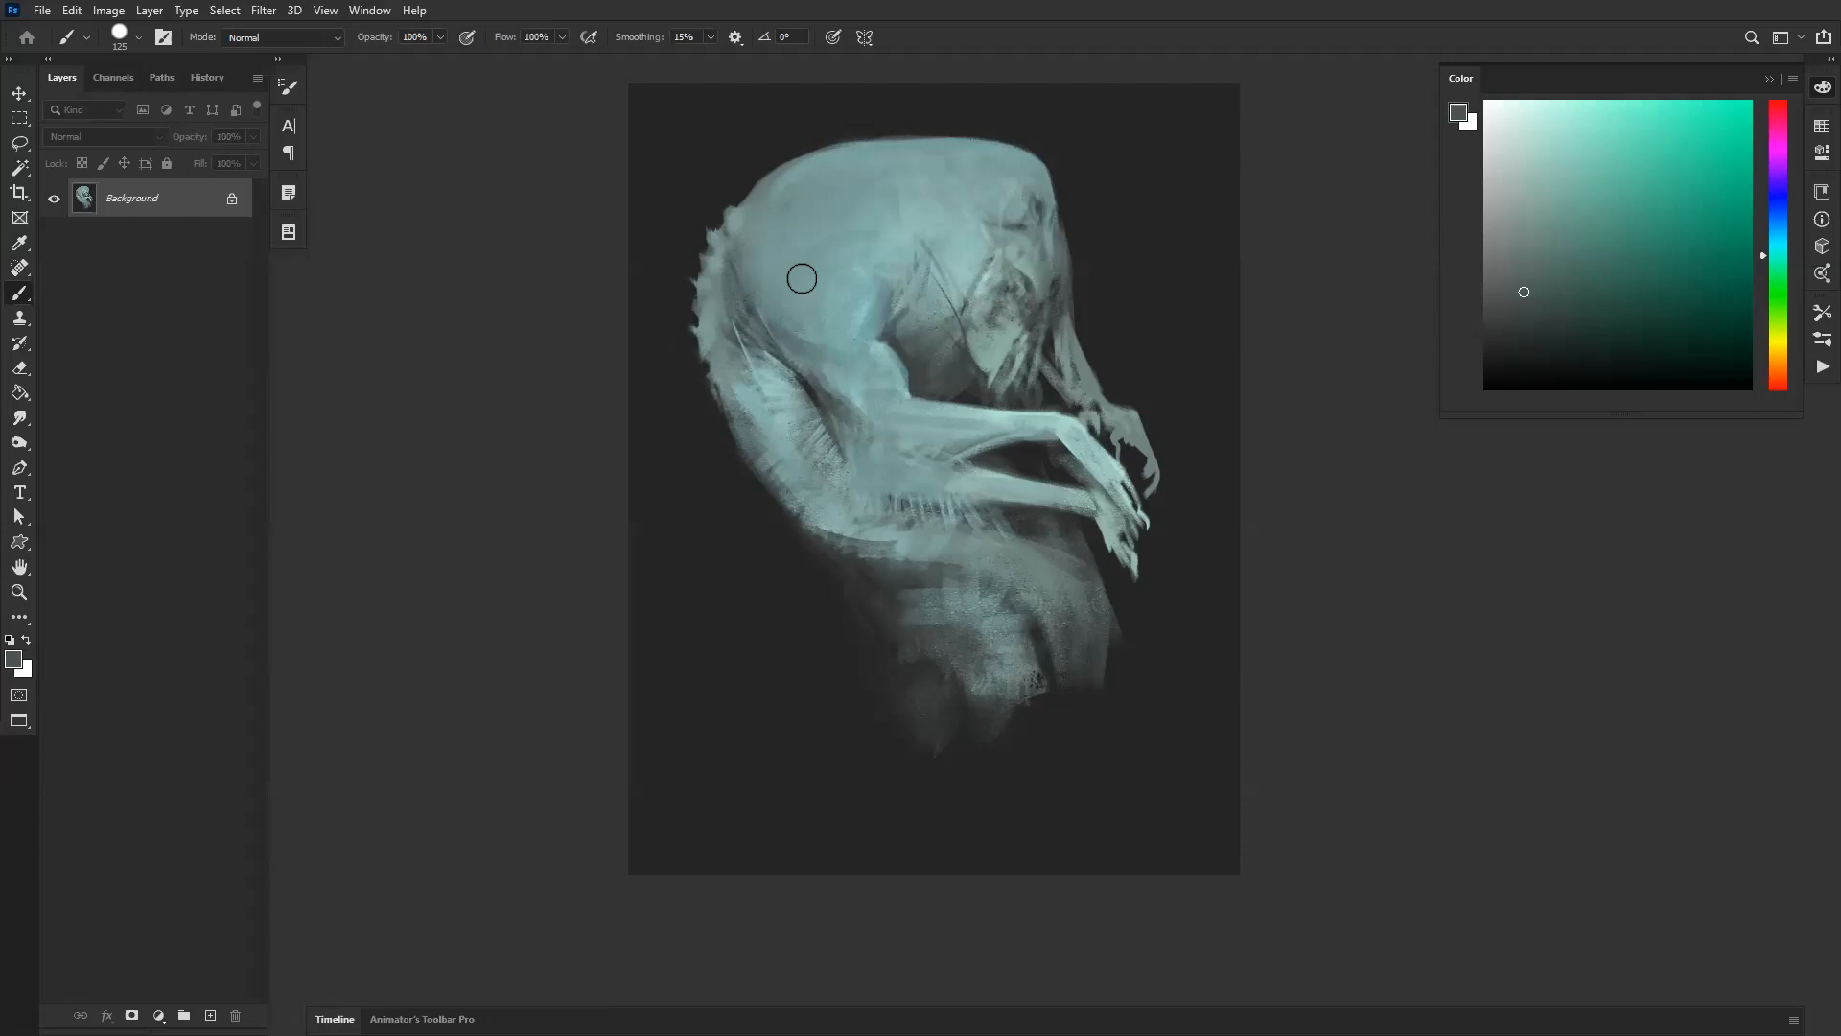
key("ctrl+f")
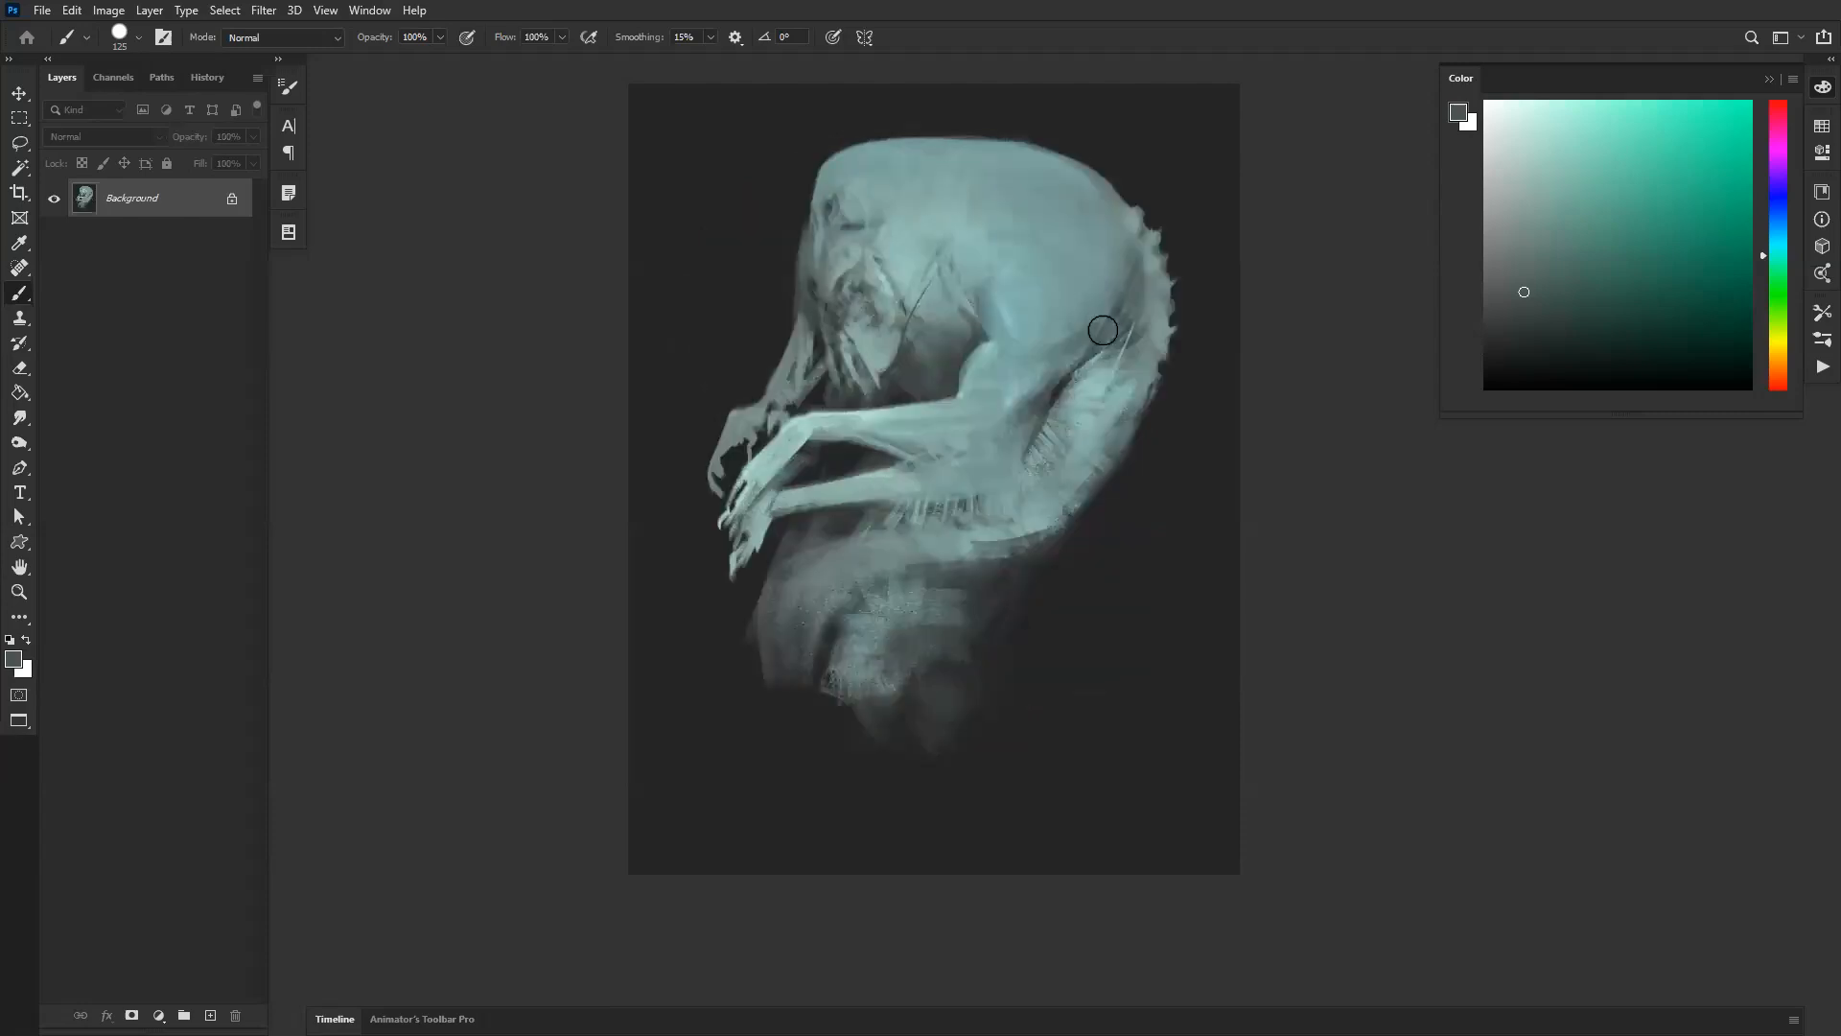
Step: Sample teal tones from the shoulder and softly shade its lower part above the upper arm, mirroring the canvas
left_click(996, 289, "alt")
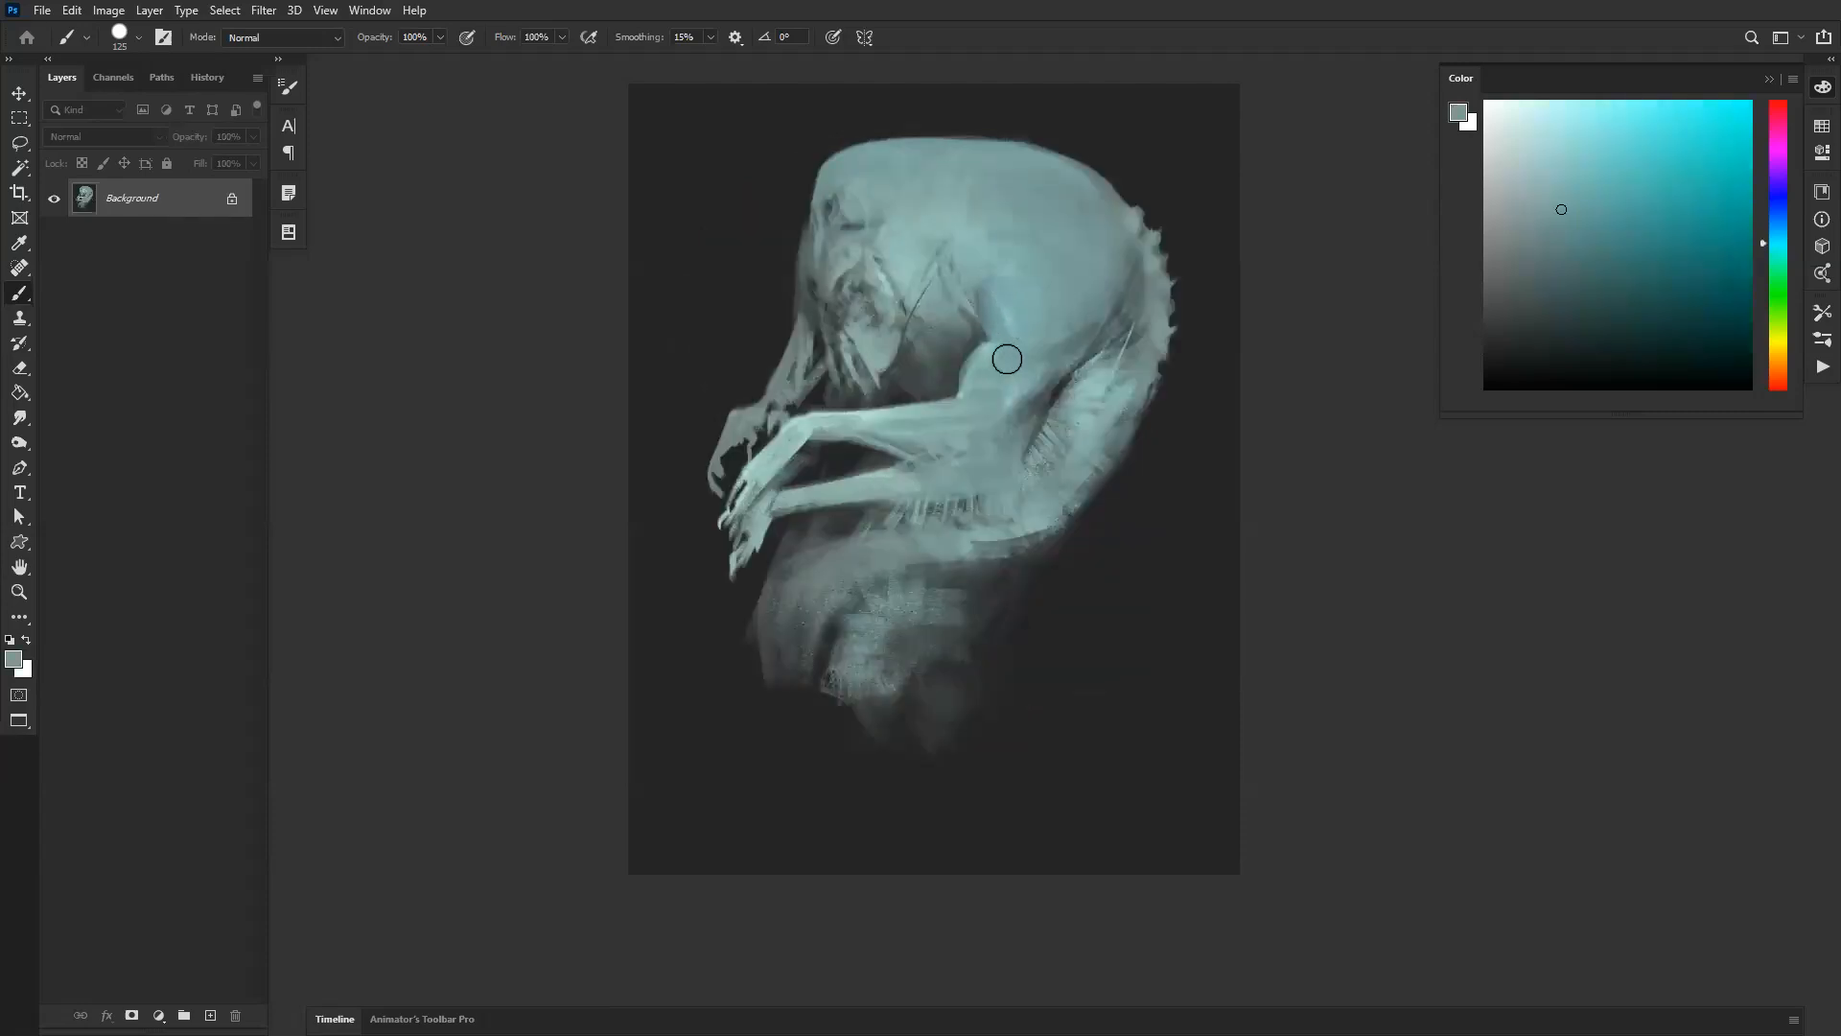
left_click(1080, 324, "alt")
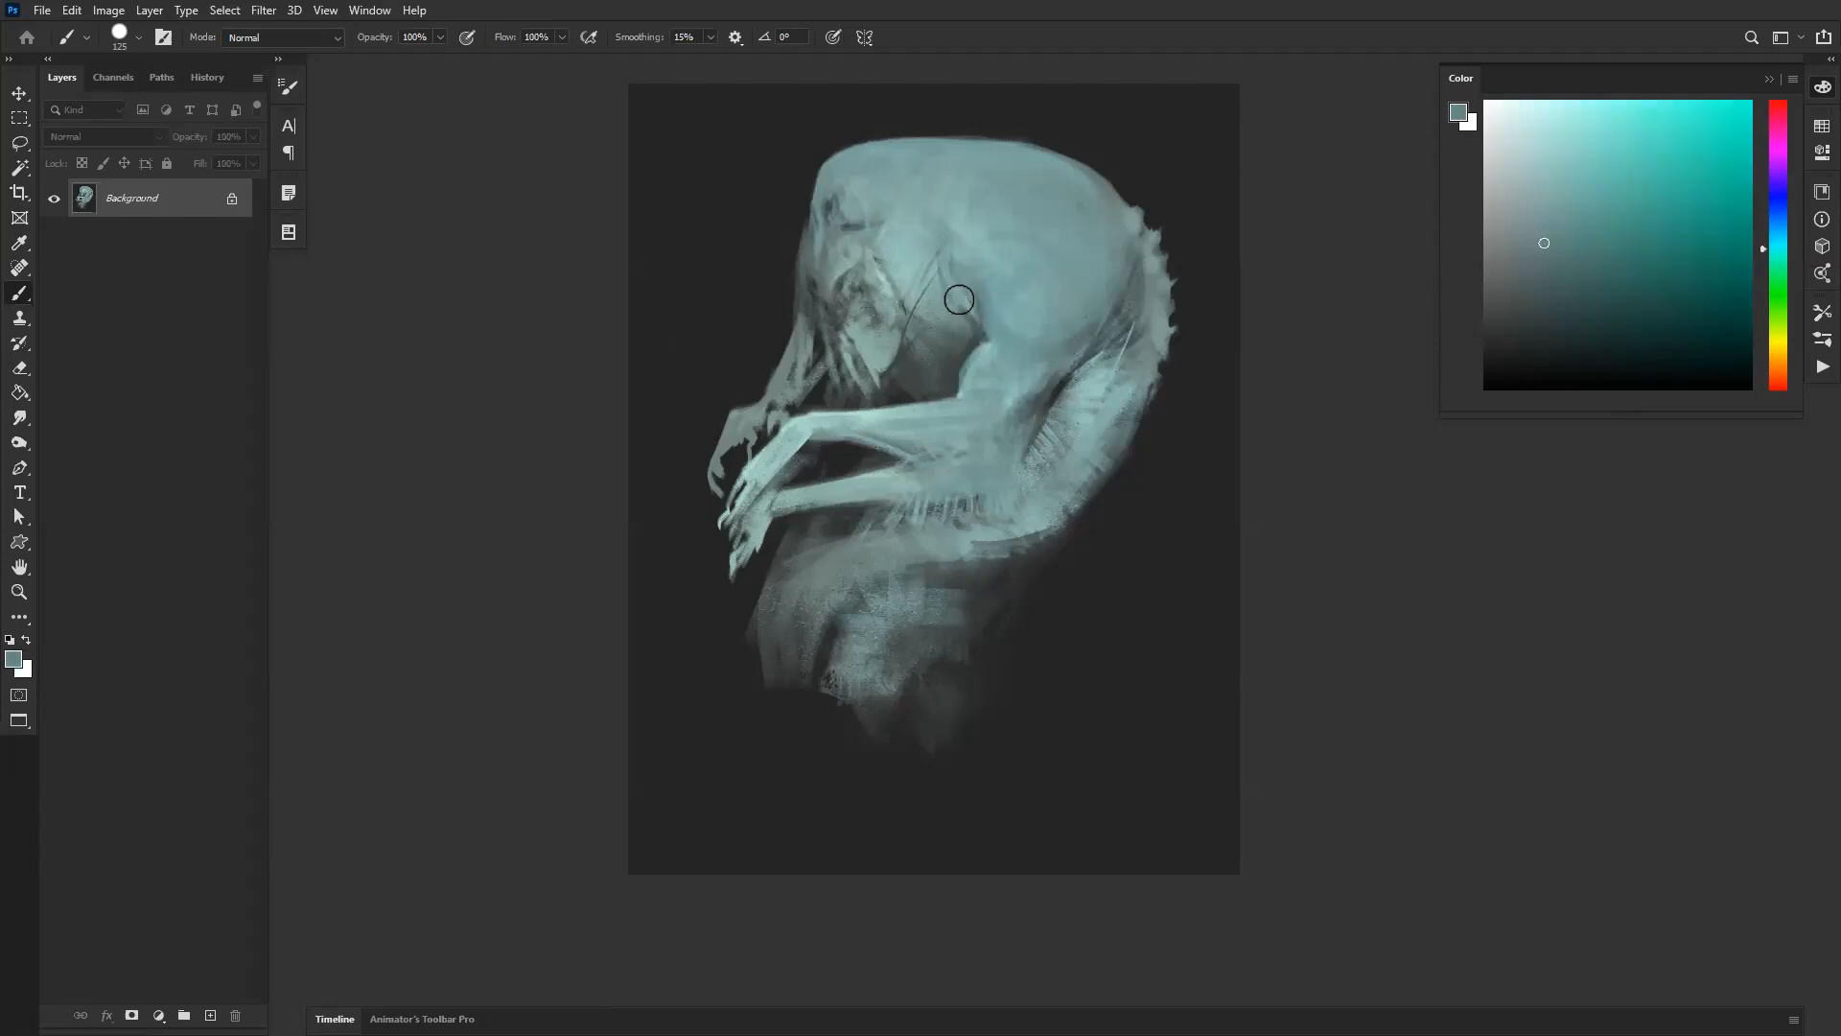
key("ctrl+f")
left_click(881, 303, "alt")
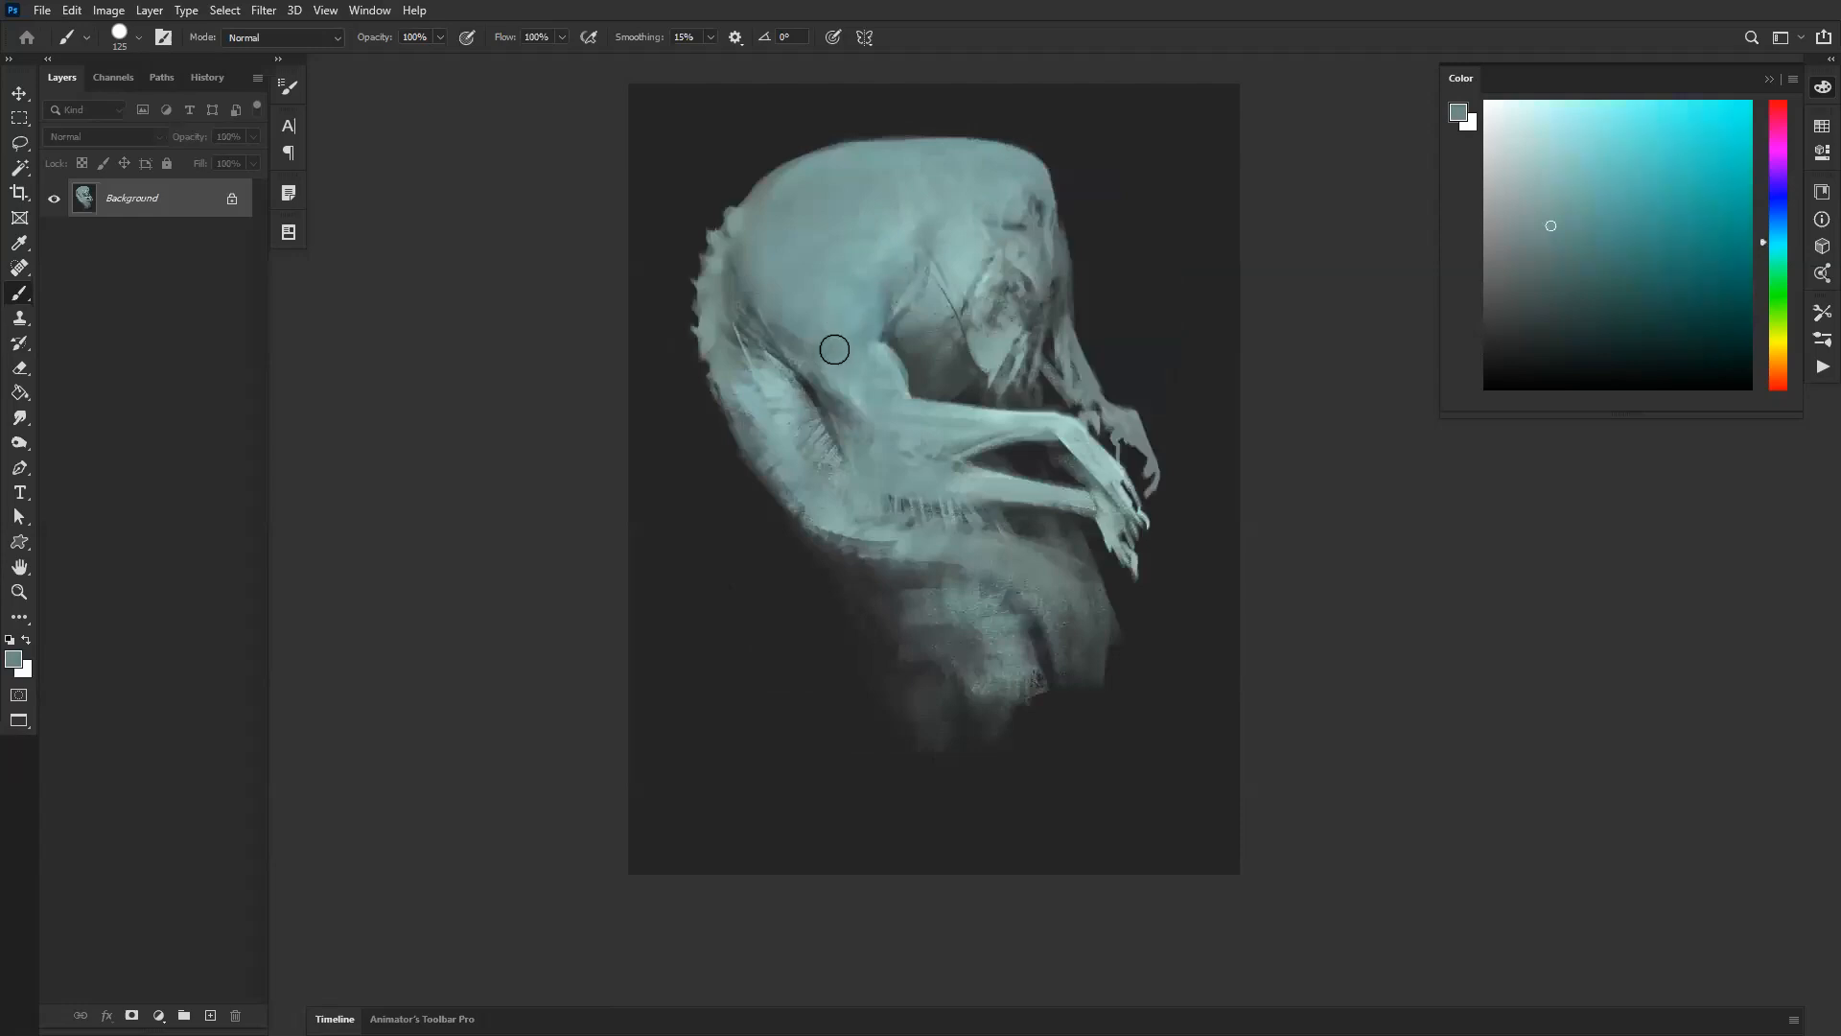
Step: Blend the upper arm into the elbow with sampled flank and arm tones, and reduce the brush to 40
left_click(827, 385, "alt")
left_click(828, 386, "alt")
mouse_move(831, 385)
left_mouse_down()
mouse_move(853, 427)
mouse_move(874, 426)
left_mouse_up()
left_click(855, 383, "alt")
left_click(891, 392, "alt")
right_click_drag(851, 429, 832, 429, "alt")
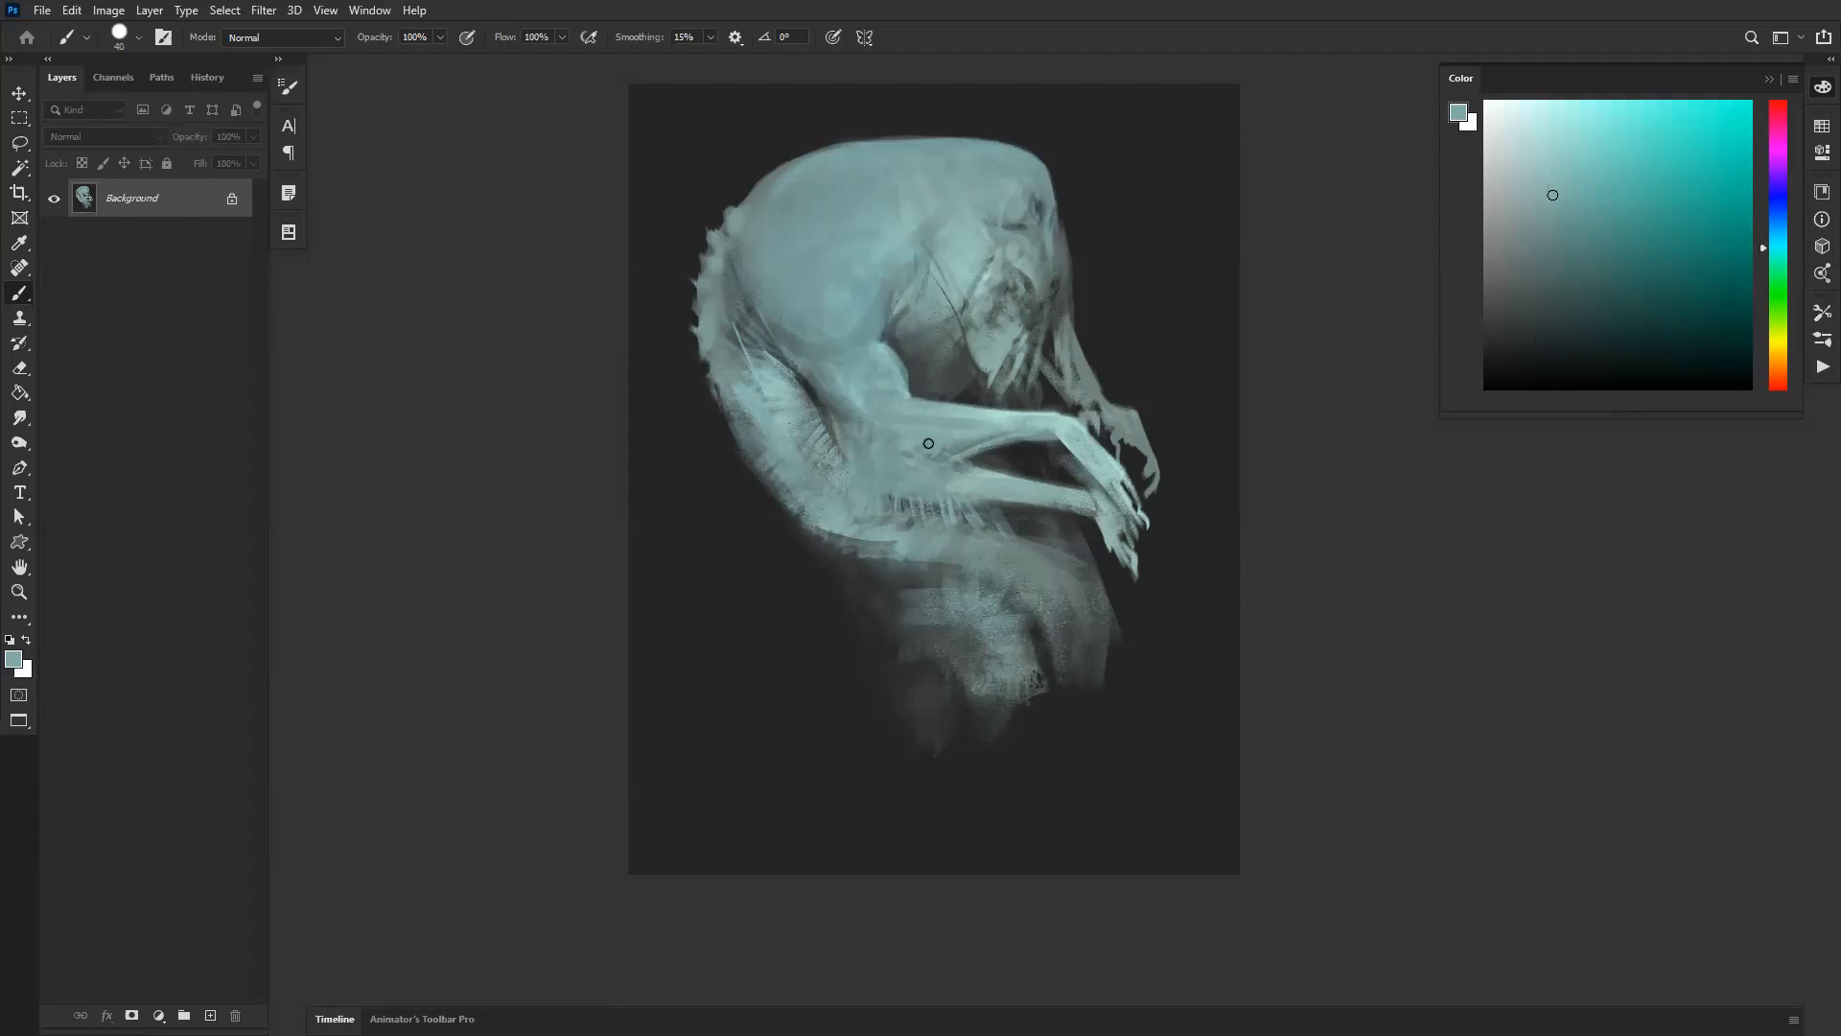
Step: Refine the elbow and upper arm edge with sampled tones, switch to black for the armpit shadow and mirror the canvas
left_click(953, 400, "alt")
left_click(890, 338, "alt")
left_click(897, 348, "alt")
key("d")
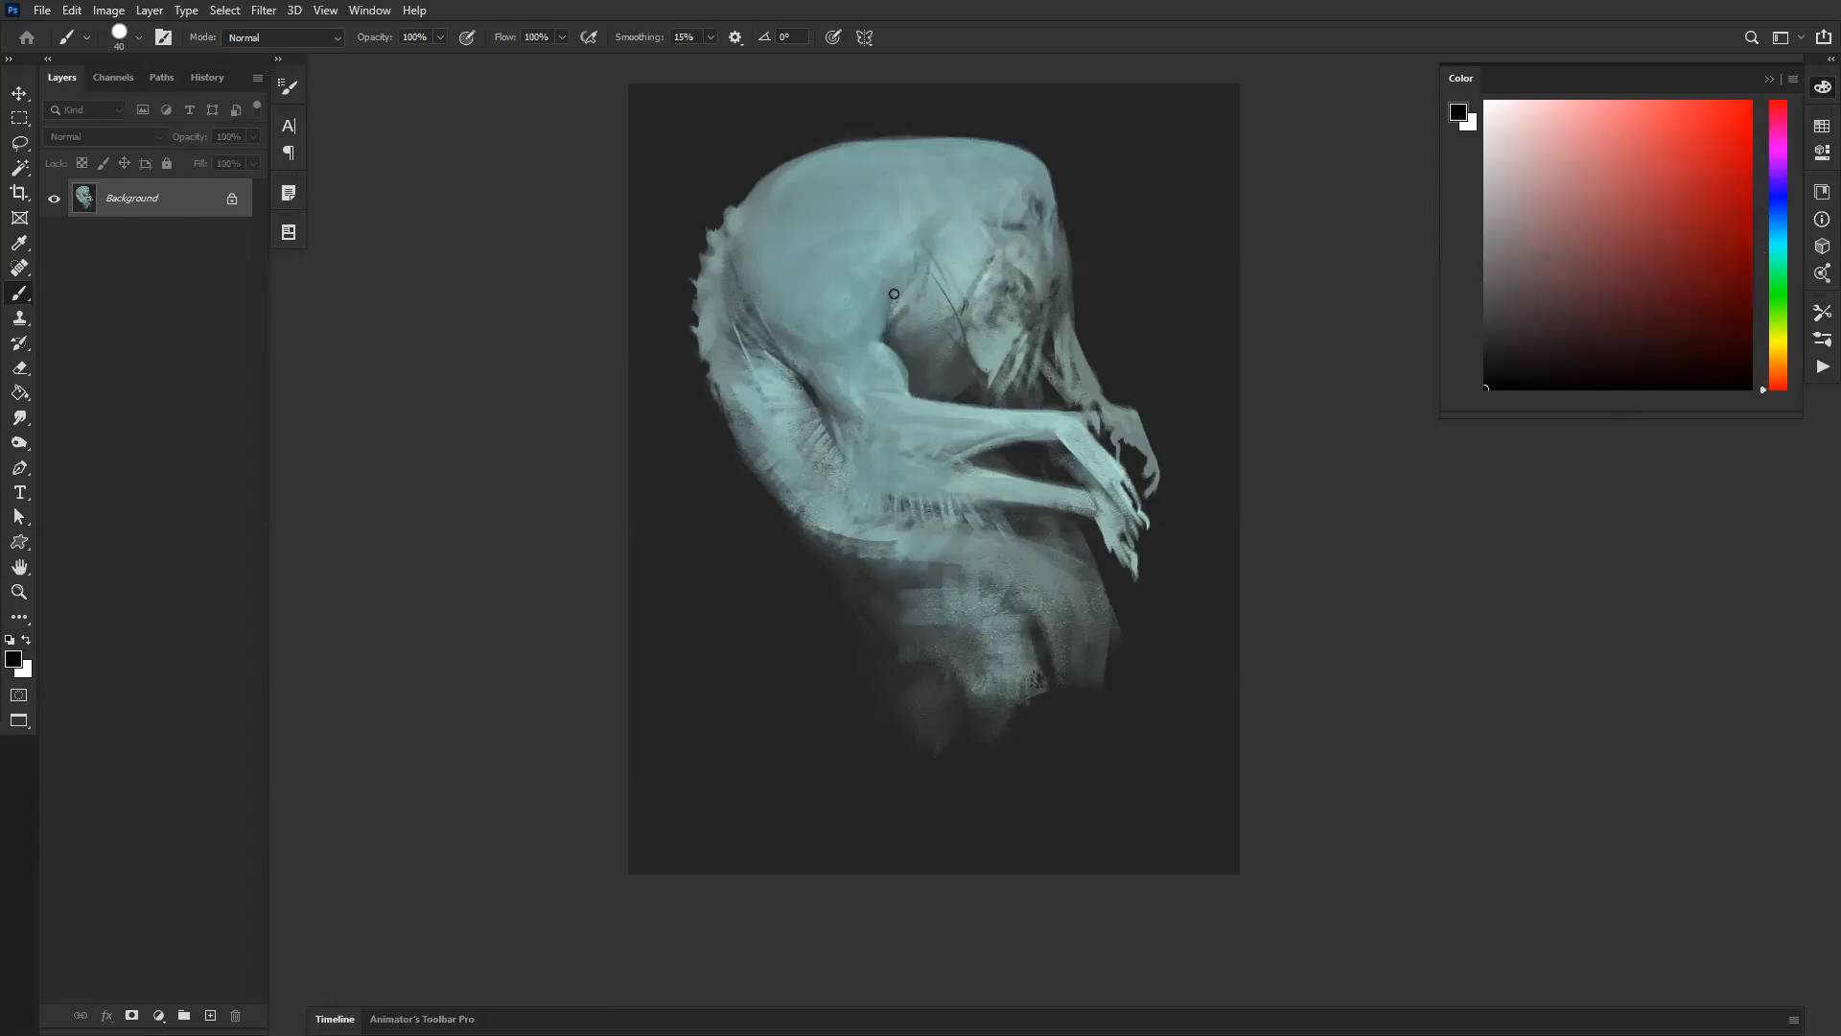
key("ctrl+shift+h")
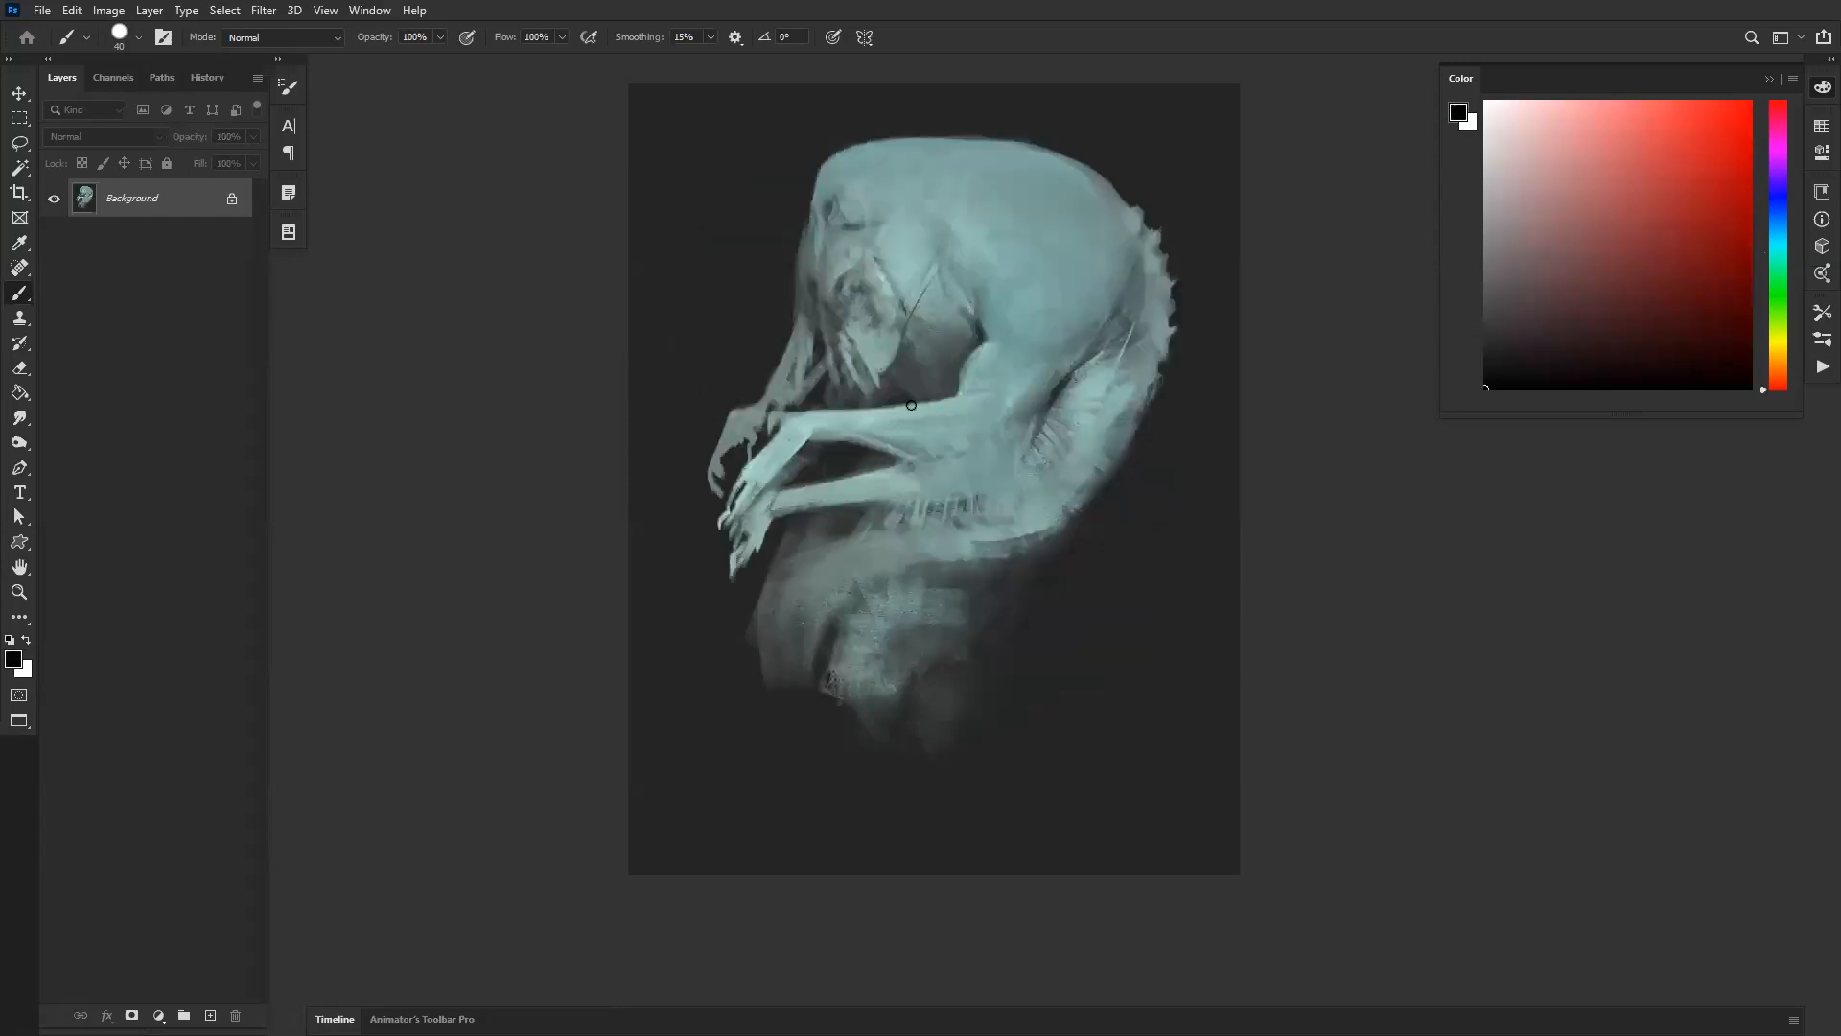
Step: Darken the hollow between head and upper arm in black, enlarge the brush to 60, mirror the canvas and sample dark grey
left_click_drag(907, 338, 893, 369)
key("bracketright")
key("bracketright")
key("ctrl+shift+h")
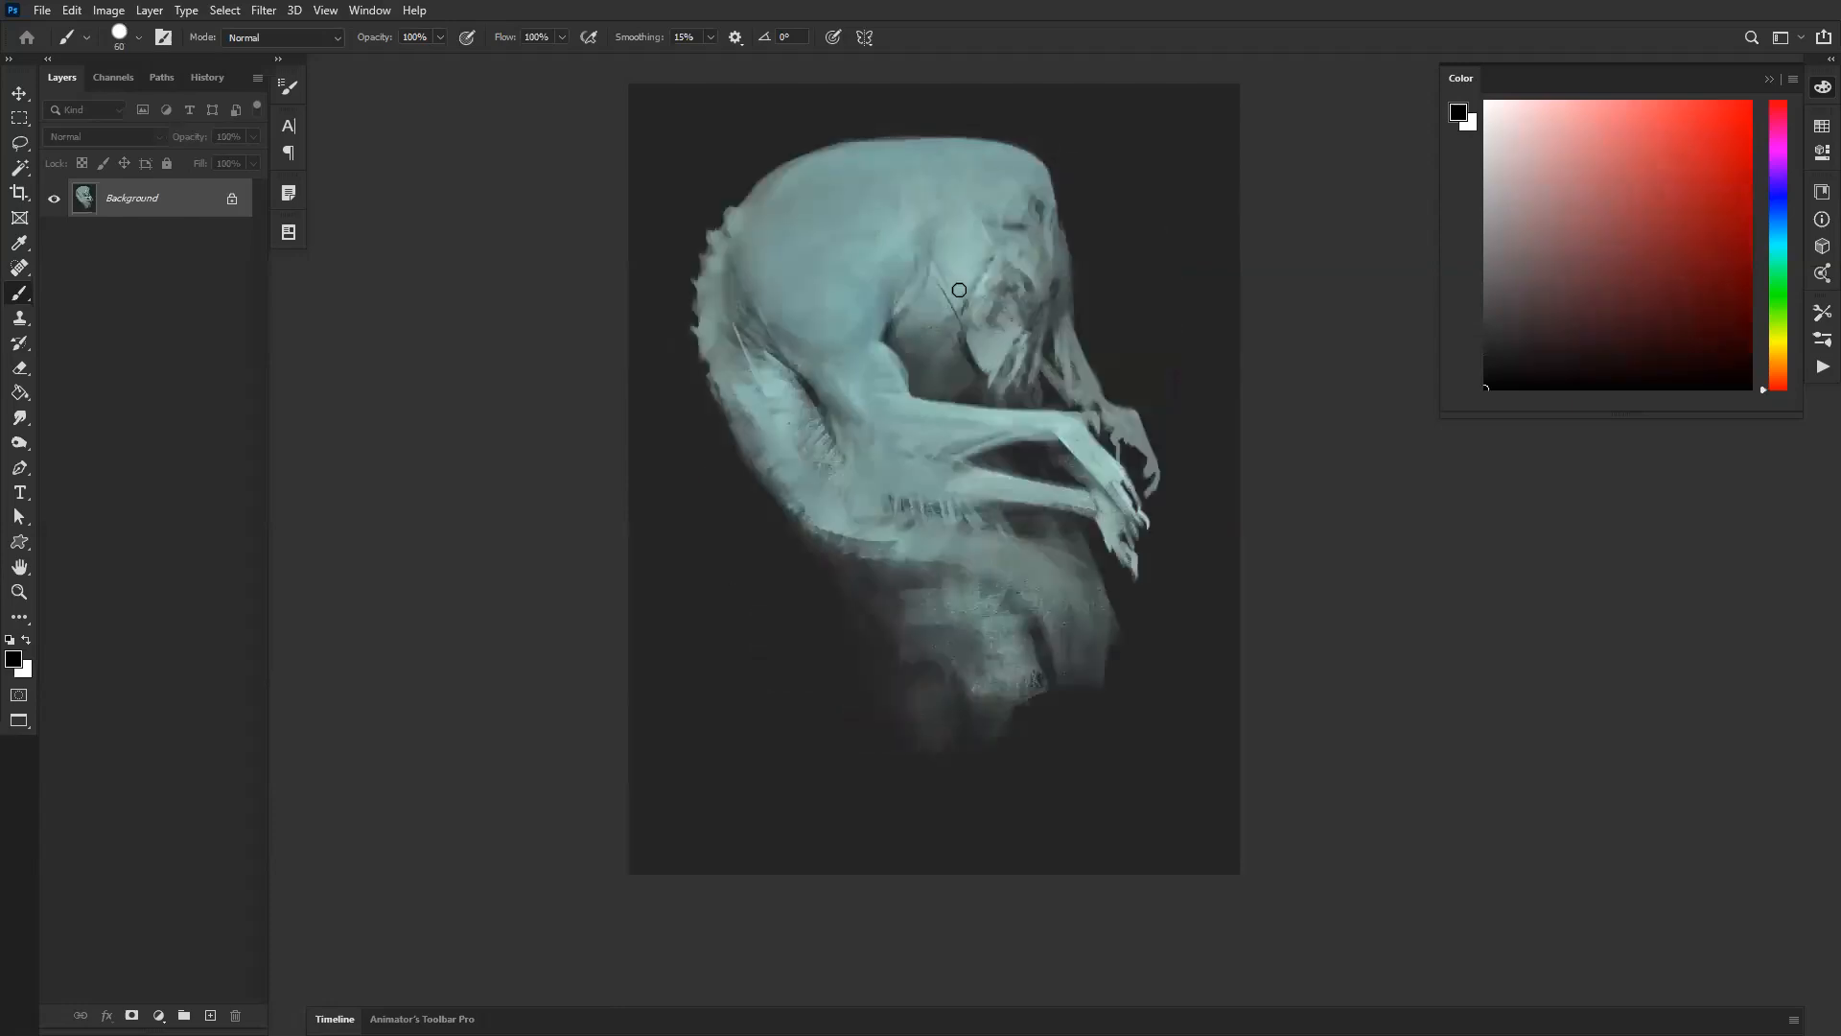
left_click(970, 340, "alt")
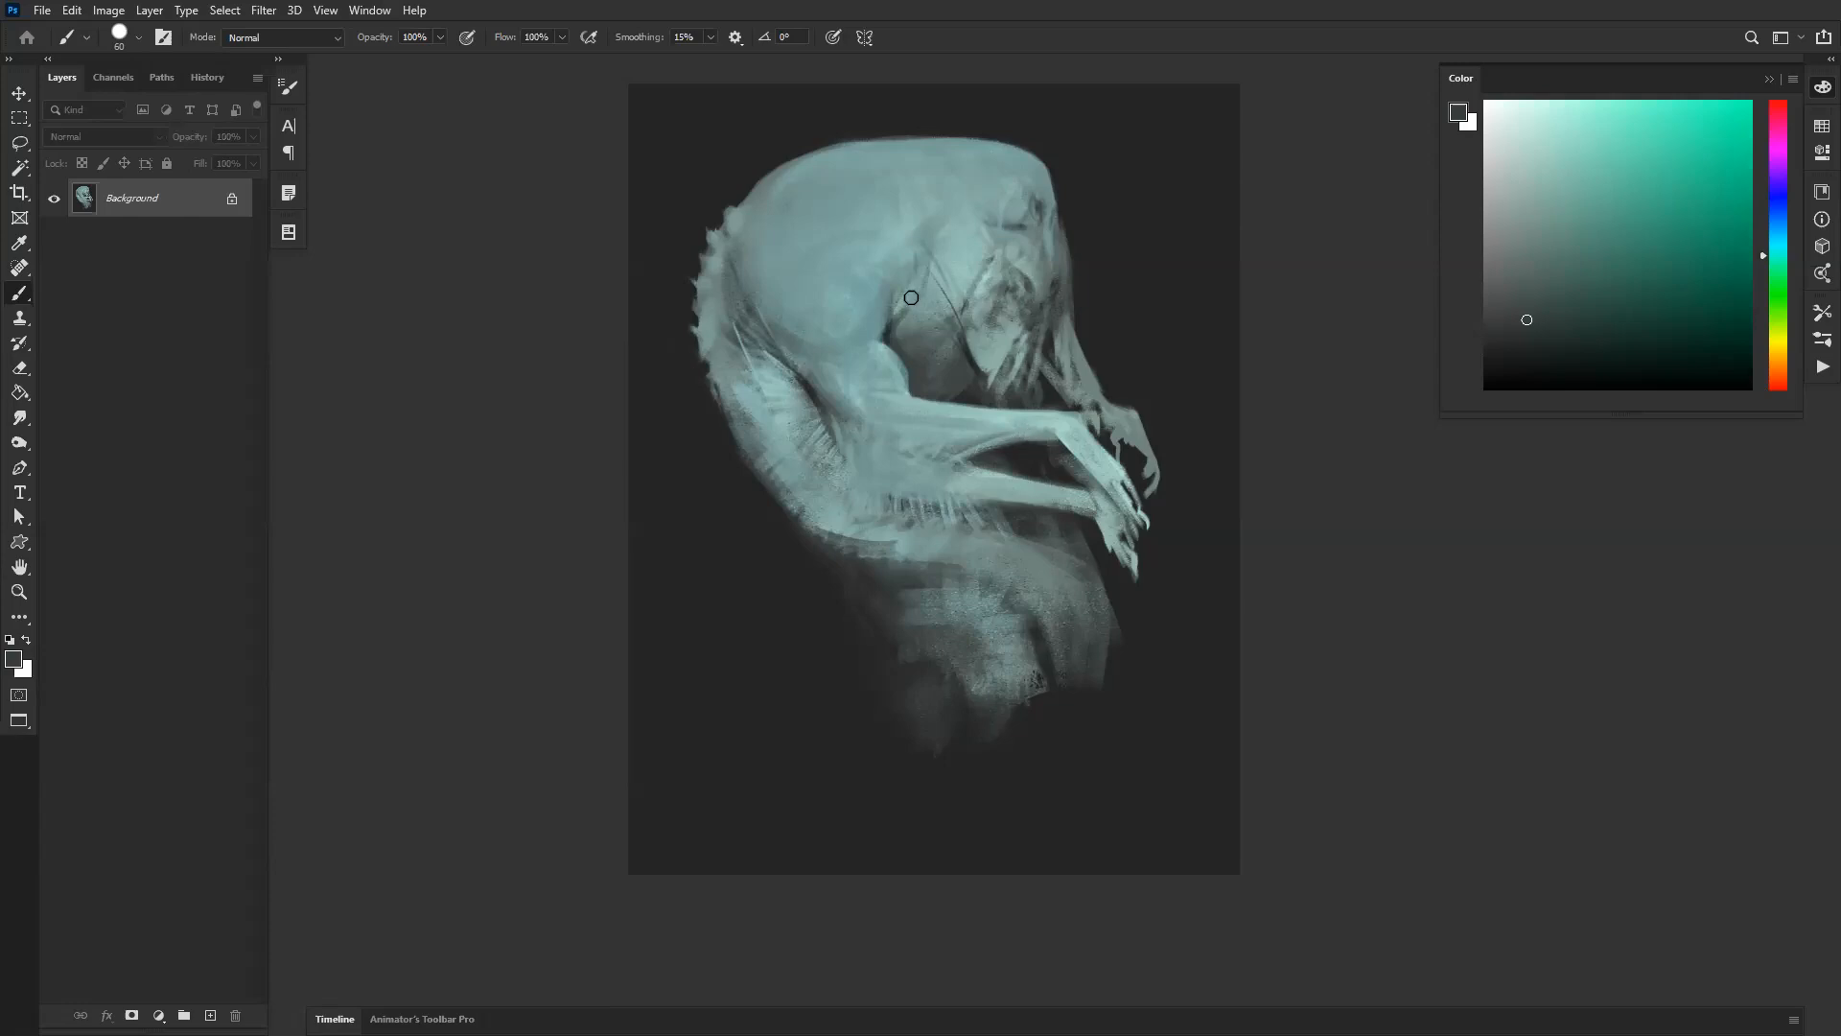
Step: Sample the dark flank fold, reduce the brush to 25 and refine the thin folds beside the head, checking in mirrored view
left_click(808, 383, "alt")
left_click(810, 383, "alt")
key("bracketleft")
key("bracketleft")
key("bracketleft")
key("bracketleft")
key("bracketleft")
key("bracketleft")
key("bracketleft")
key("ctrl+f")
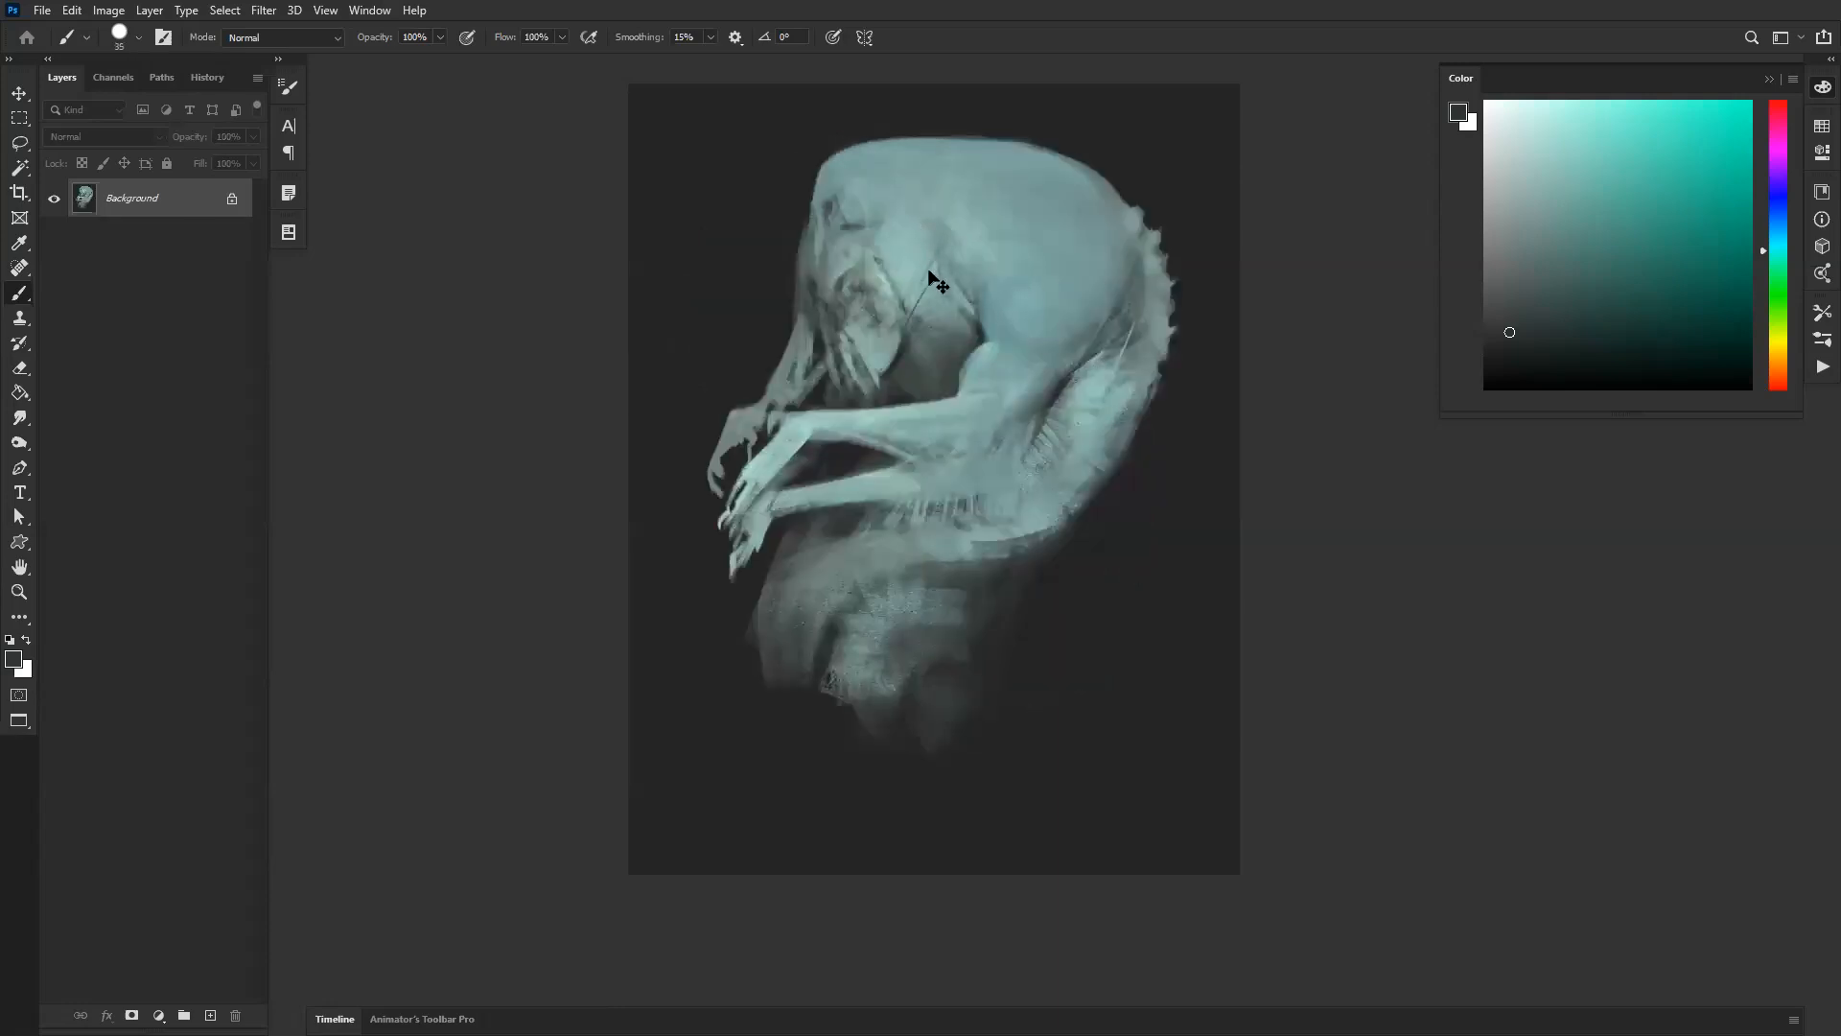
key("bracketleft")
key("ctrl+shift+h")
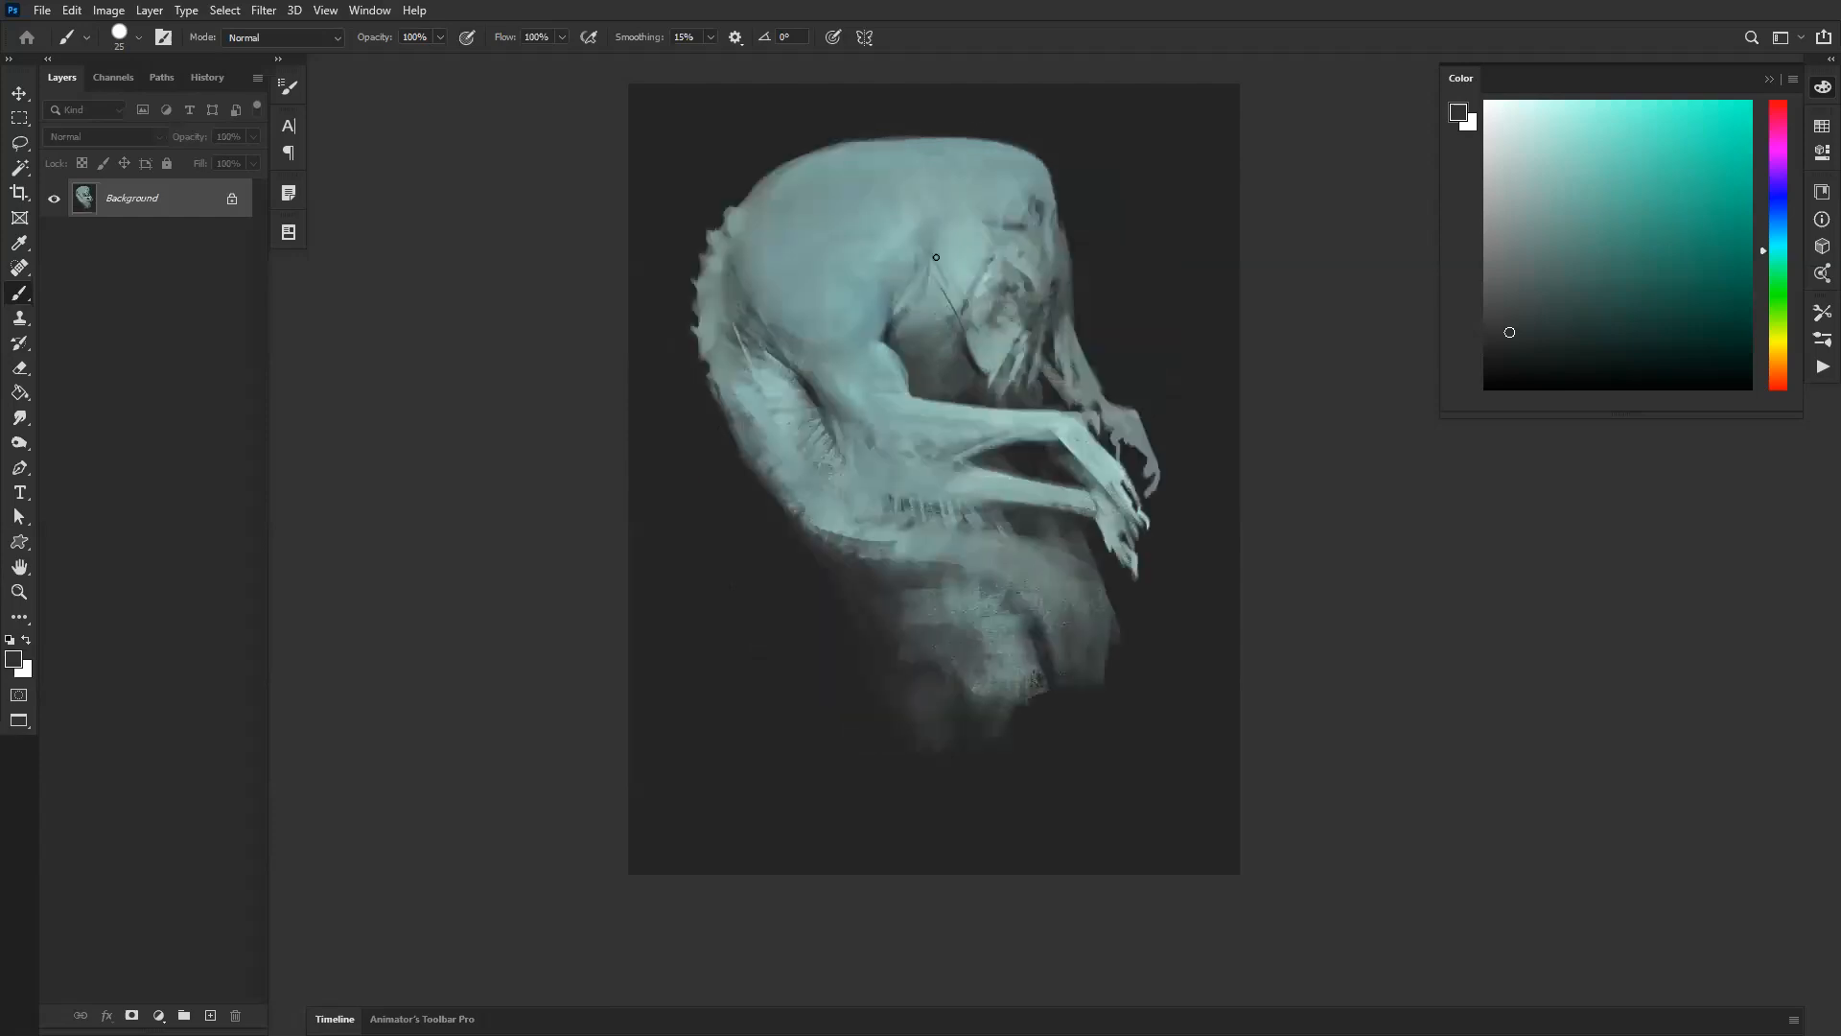
Step: Refine the fine folds beside the head, sample light teal at the lower back and paint the hip's lower edge with brush 50
key("bracketleft")
key("bracketleft")
key("bracketleft")
key("bracketright")
left_click(810, 521, "alt")
key("bracketright")
key("bracketright")
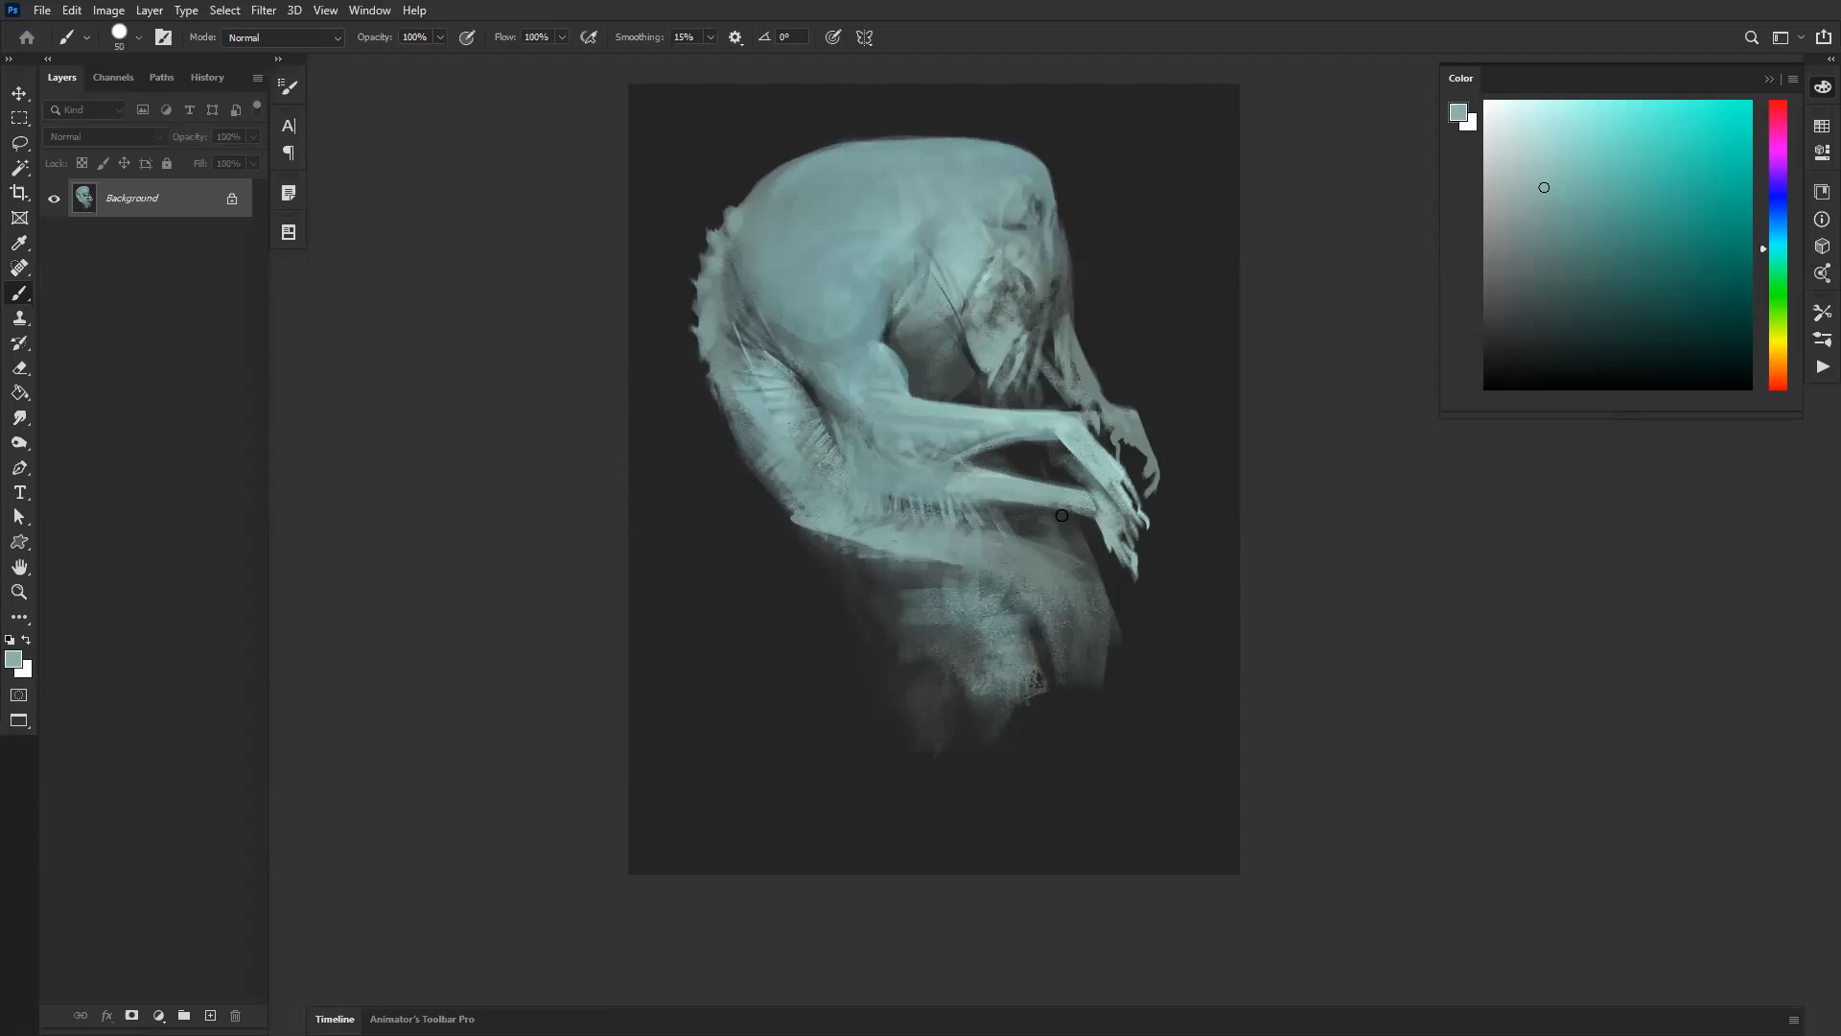
Step: Mirror the canvas and choose a saturated turquoise as the painting colour
left_click(1109, 512, "alt")
key("ctrl+shift+h")
left_click_drag(1696, 182, 1774, 98)
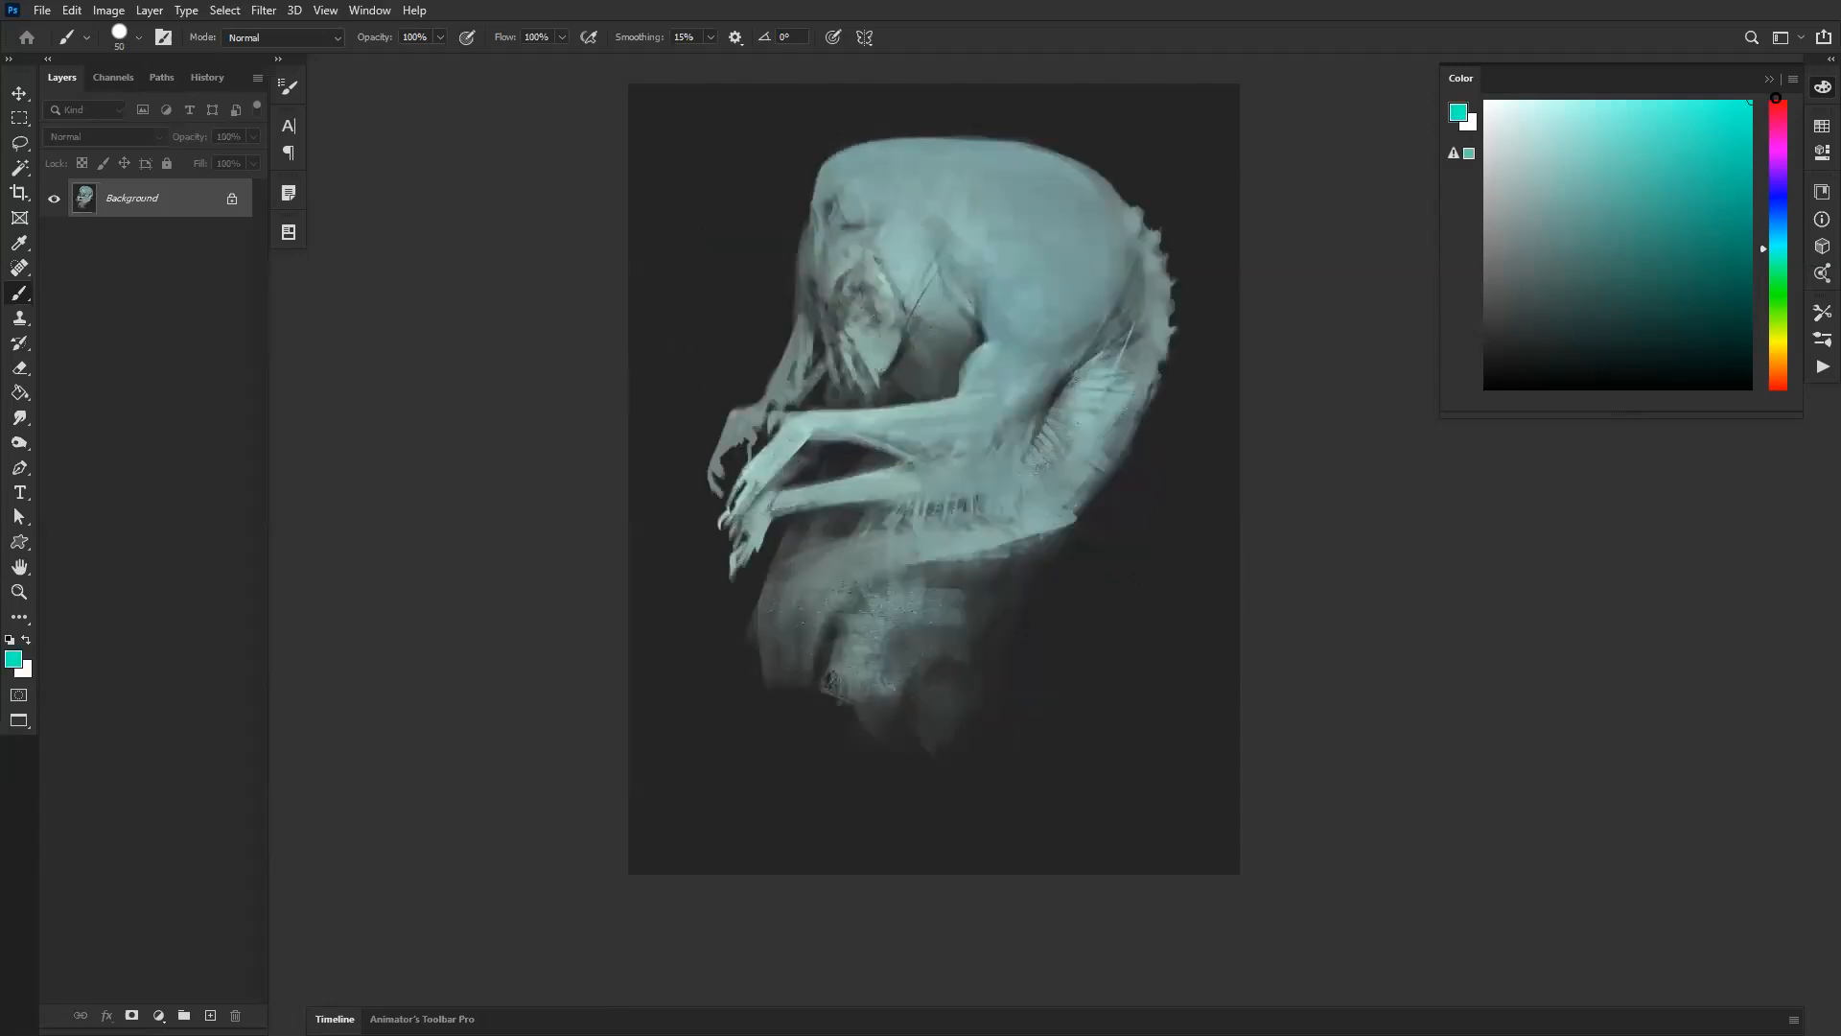
Step: Try a turquoise stroke on the back with a greatly enlarged brush and undo it
key("bracketright")
key("bracketright")
key("bracketright")
key("bracketright")
key("bracketright")
key("bracketright")
key("bracketright")
key("bracketright")
key("bracketright")
key("bracketright")
key("bracketright")
key("bracketright")
key("bracketright")
key("bracketright")
key("bracketright")
key("bracketright")
key("bracketright")
left_click_drag(1039, 272, 1035, 264)
key("ctrl+z")
Step: Reduce the brush, paint turquoise over the face and between its hanging strands, and mirror the canvas
key("bracketleft")
key("bracketleft")
key("bracketleft")
key("bracketleft")
key("bracketleft")
key("bracketleft")
key("bracketleft")
key("bracketleft")
key("bracketleft")
key("bracketleft")
key("bracketleft")
key("bracketleft")
key("bracketleft")
key("bracketleft")
key("bracketleft")
key("bracketleft")
key("bracketright")
mouse_move(849, 326)
left_mouse_down()
mouse_move(878, 350)
mouse_move(854, 319)
mouse_move(861, 285)
mouse_move(823, 331)
mouse_move(835, 376)
left_mouse_up()
key("bracketright")
key("bracketright")
key("bracketleft")
key("bracketleft")
key("bracketleft")
key("bracketleft")
key("bracketleft")
key("bracketleft")
key("bracketleft")
key("ctrl+shift+h")
Step: Enlarge the brush to 150, blend the turquoise face patch with sampled turquoise and black, and mirror the canvas
key("bracketright")
key("bracketright")
key("bracketright")
key("bracketright")
key("bracketright")
key("bracketright")
key("bracketright")
key("bracketright")
left_click(967, 330, "alt")
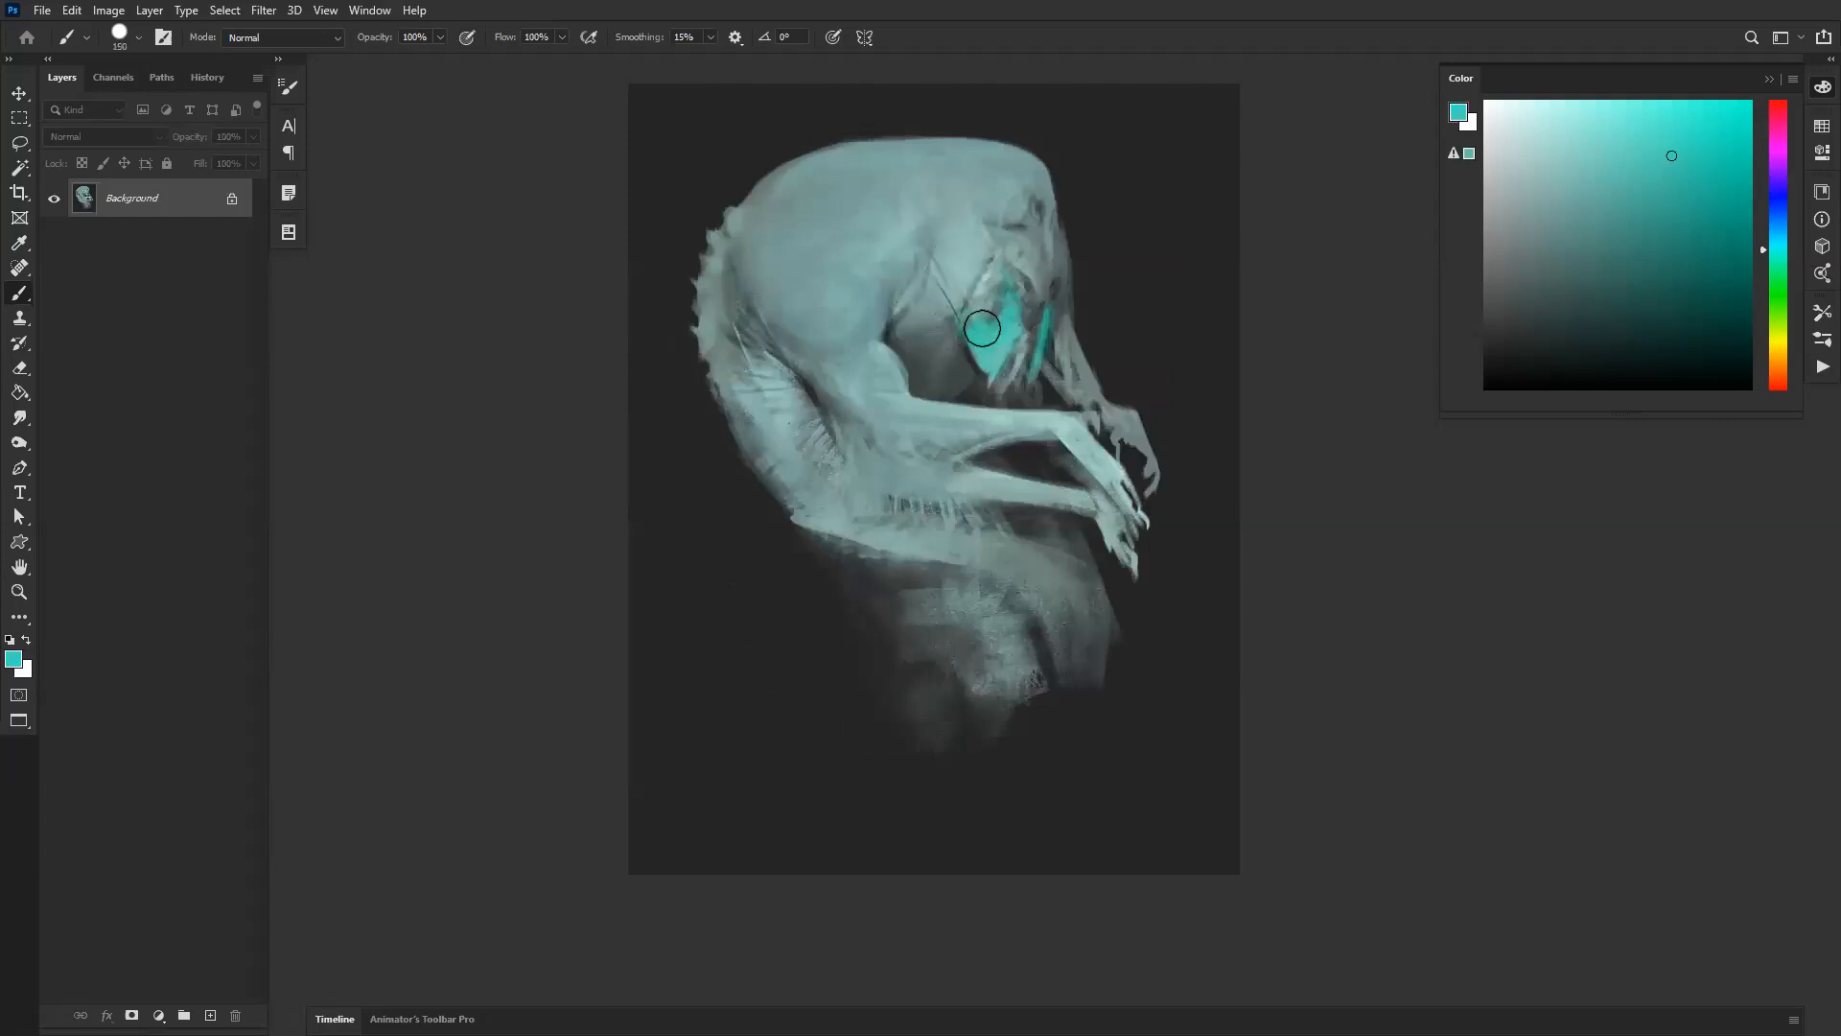
key("d")
mouse_move(983, 345)
left_mouse_down()
mouse_move(998, 364)
mouse_move(998, 326)
mouse_move(1010, 336)
mouse_move(971, 349)
mouse_move(995, 372)
left_mouse_up()
left_click(993, 333, "alt")
key("d")
left_click(989, 330, "alt")
key("ctrl+shift+h")
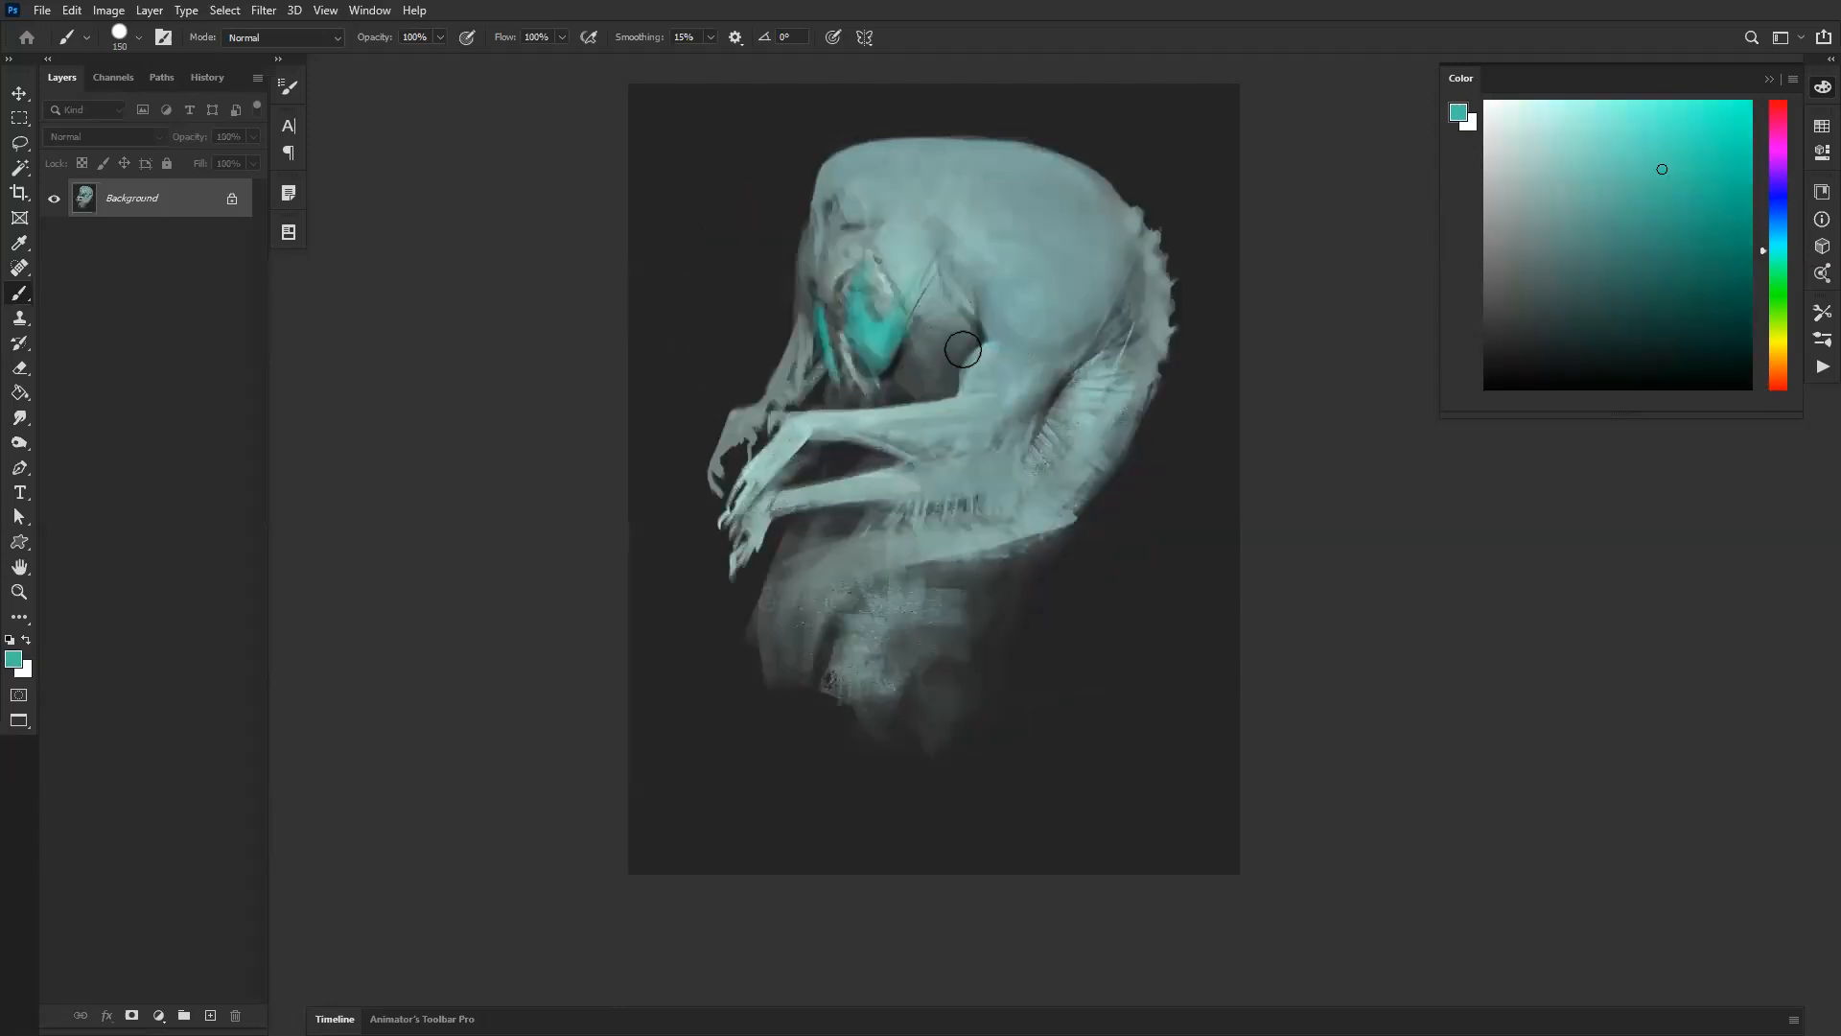
Step: Darken the strands beside the turquoise face patch in black with a smaller brush and mirror the canvas
key("d")
key("bracketleft")
key("bracketleft")
key("bracketleft")
key("bracketleft")
key("bracketleft")
key("bracketleft")
key("bracketleft")
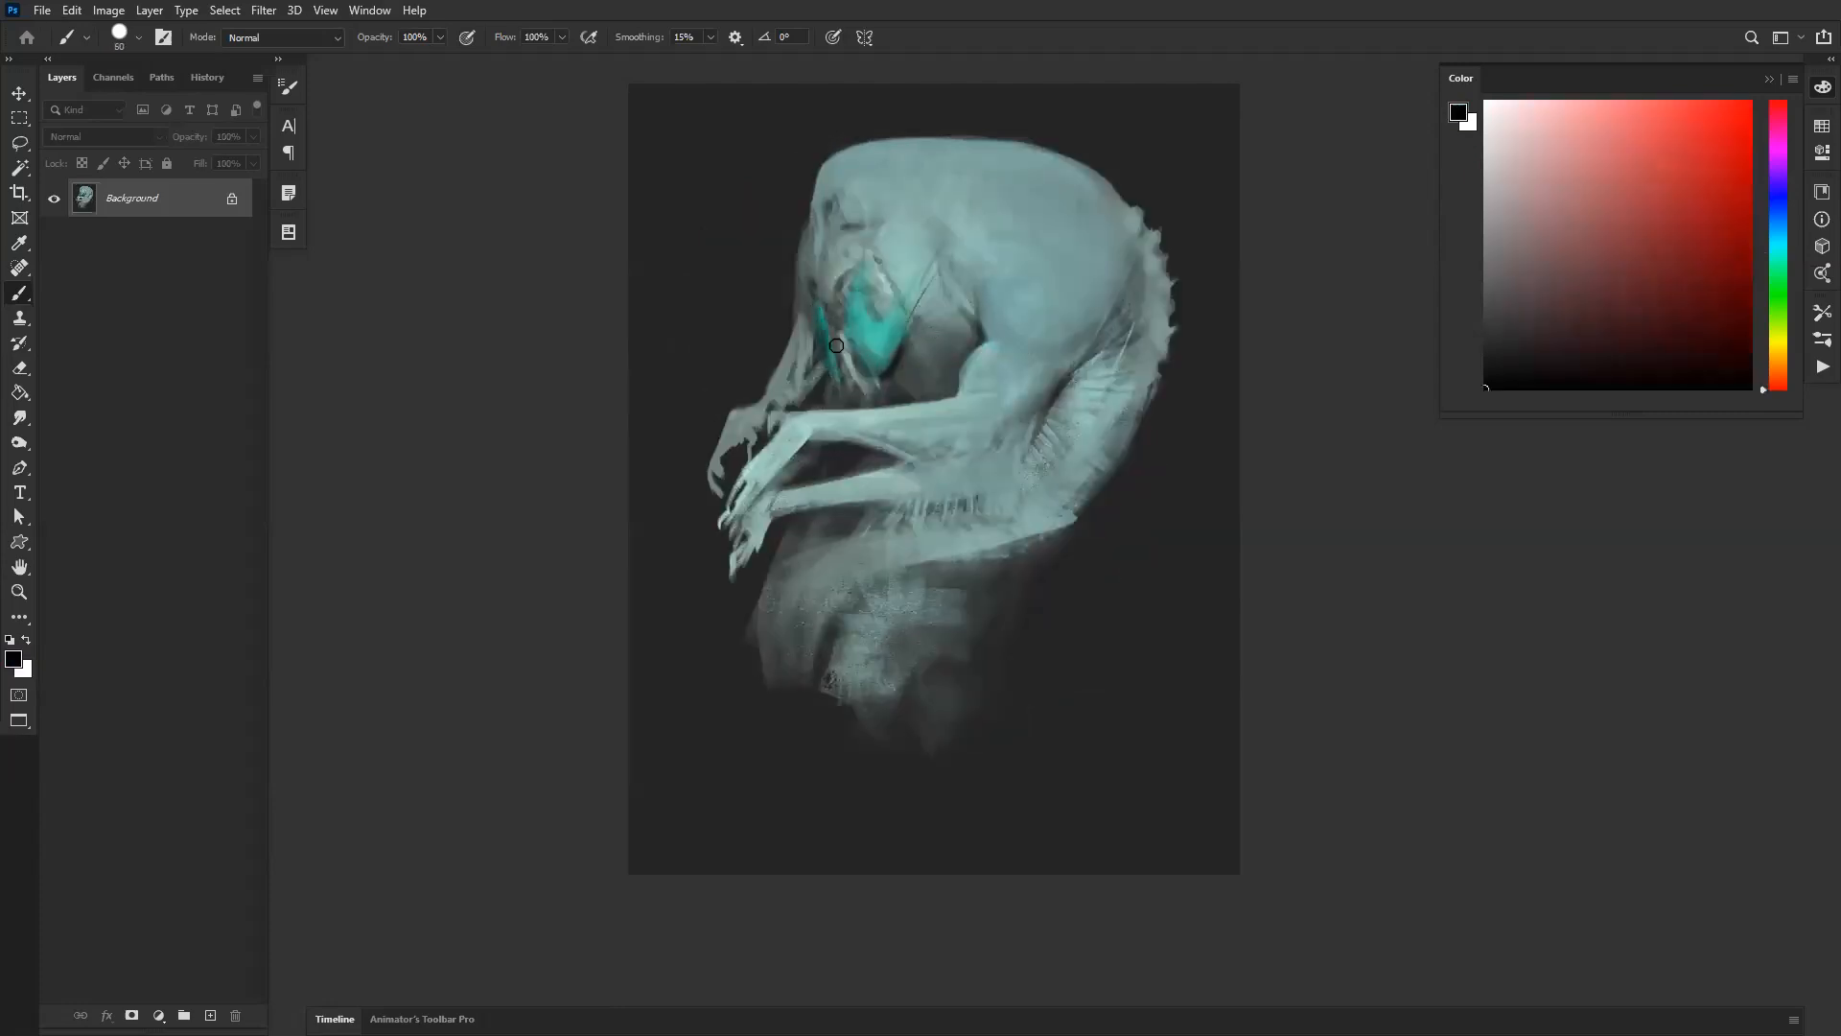
key("ctrl+shift+h")
key("bracketleft")
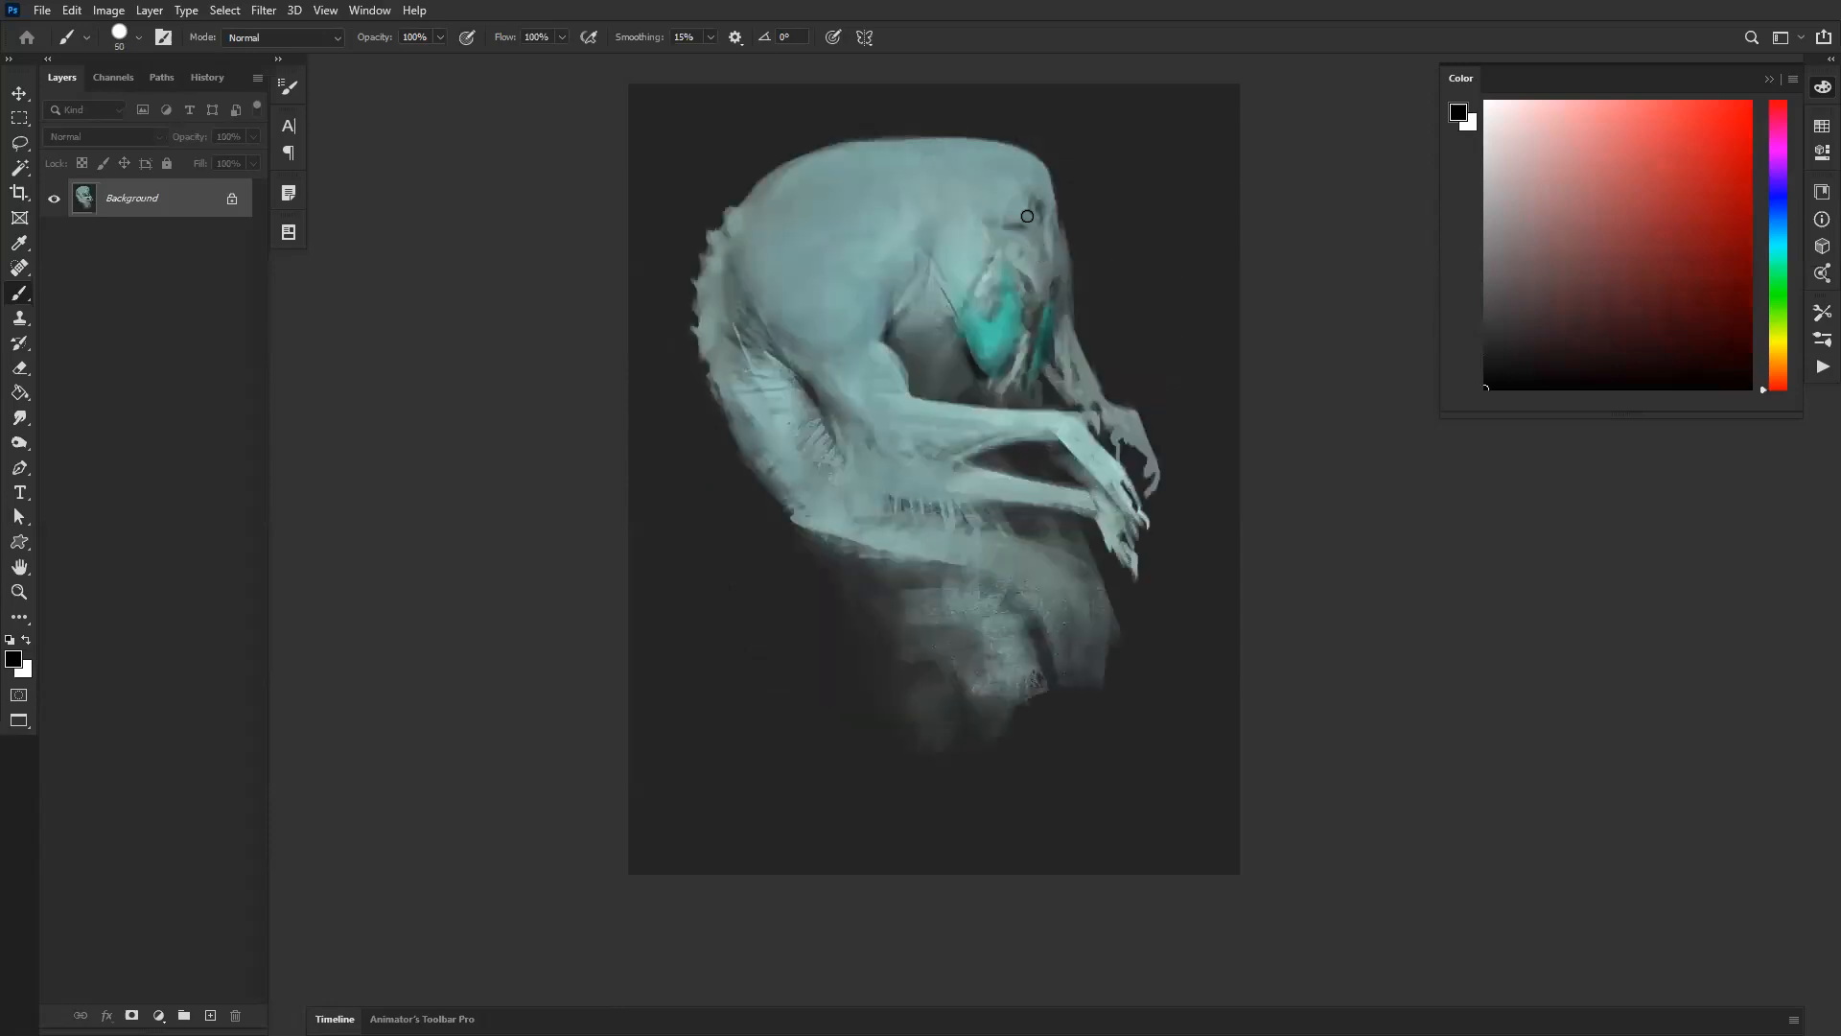
Step: Sample the face's turquoise, add a small accent in the hollow beside the head, switch to black and mirror the canvas
left_click(978, 357, "alt")
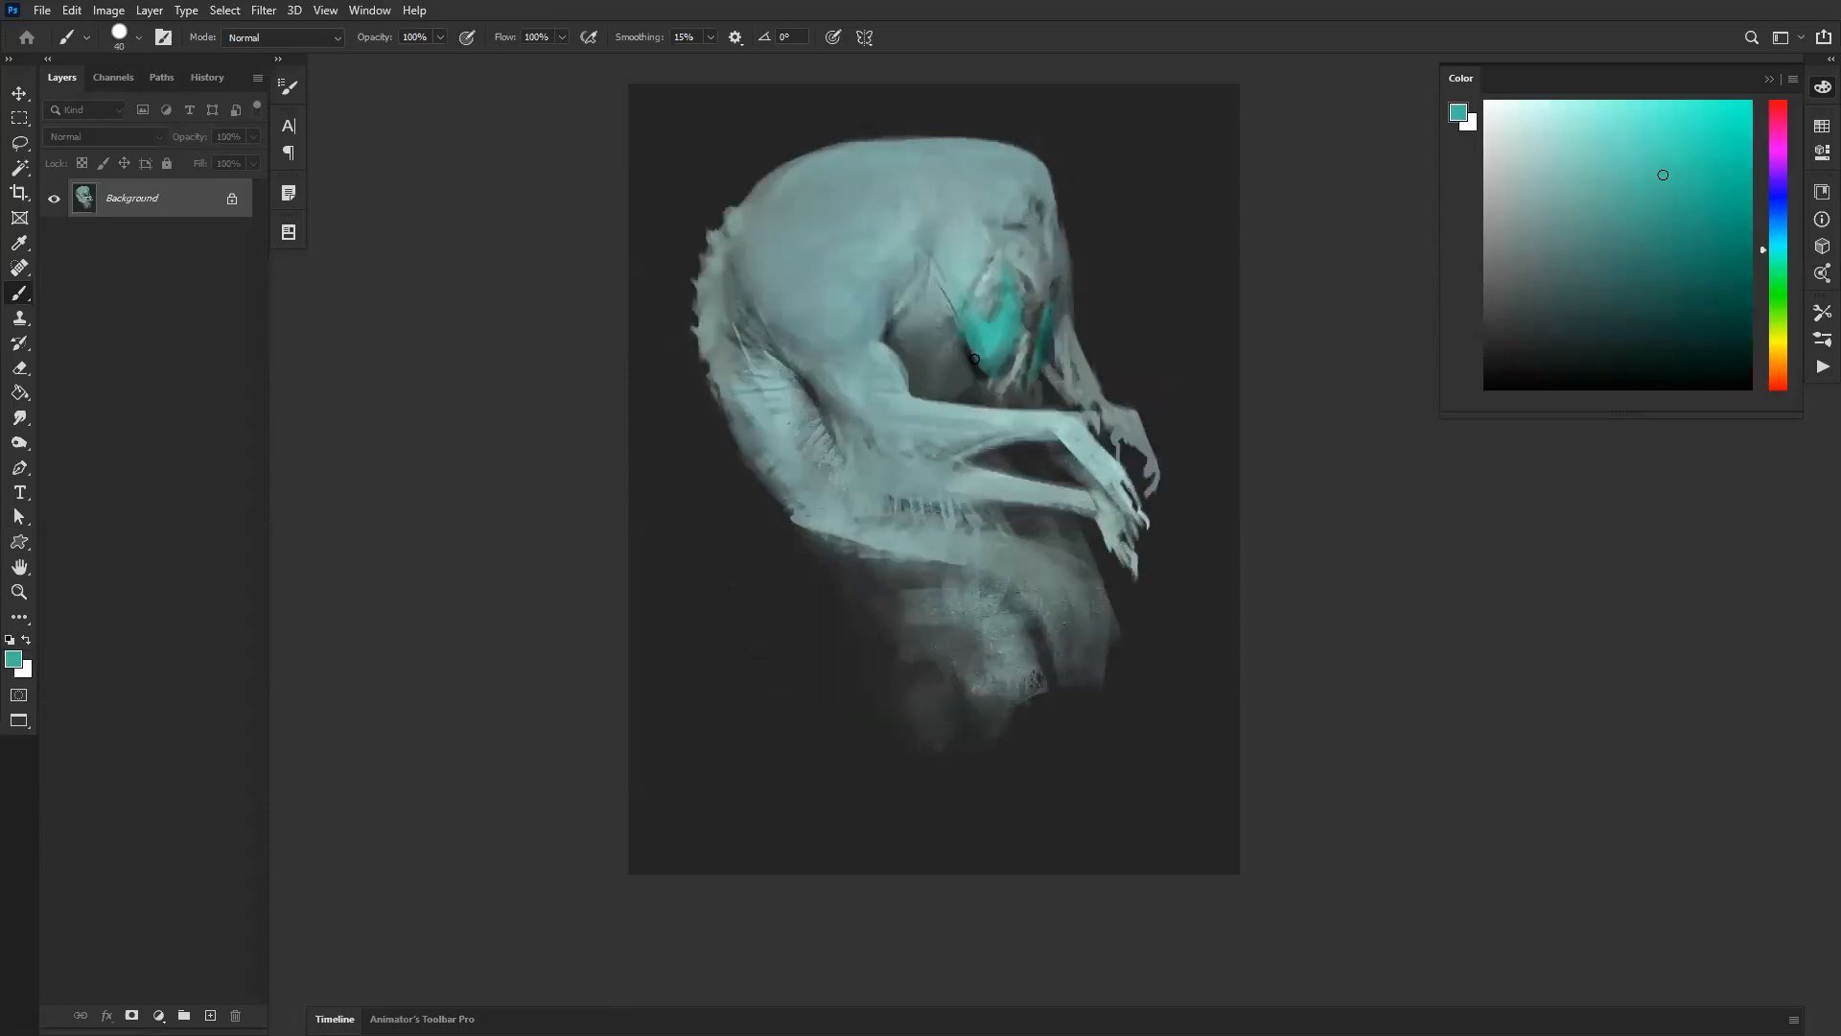
key("bracketright")
left_click_drag(943, 320, 959, 340)
key("d")
key("bracketright")
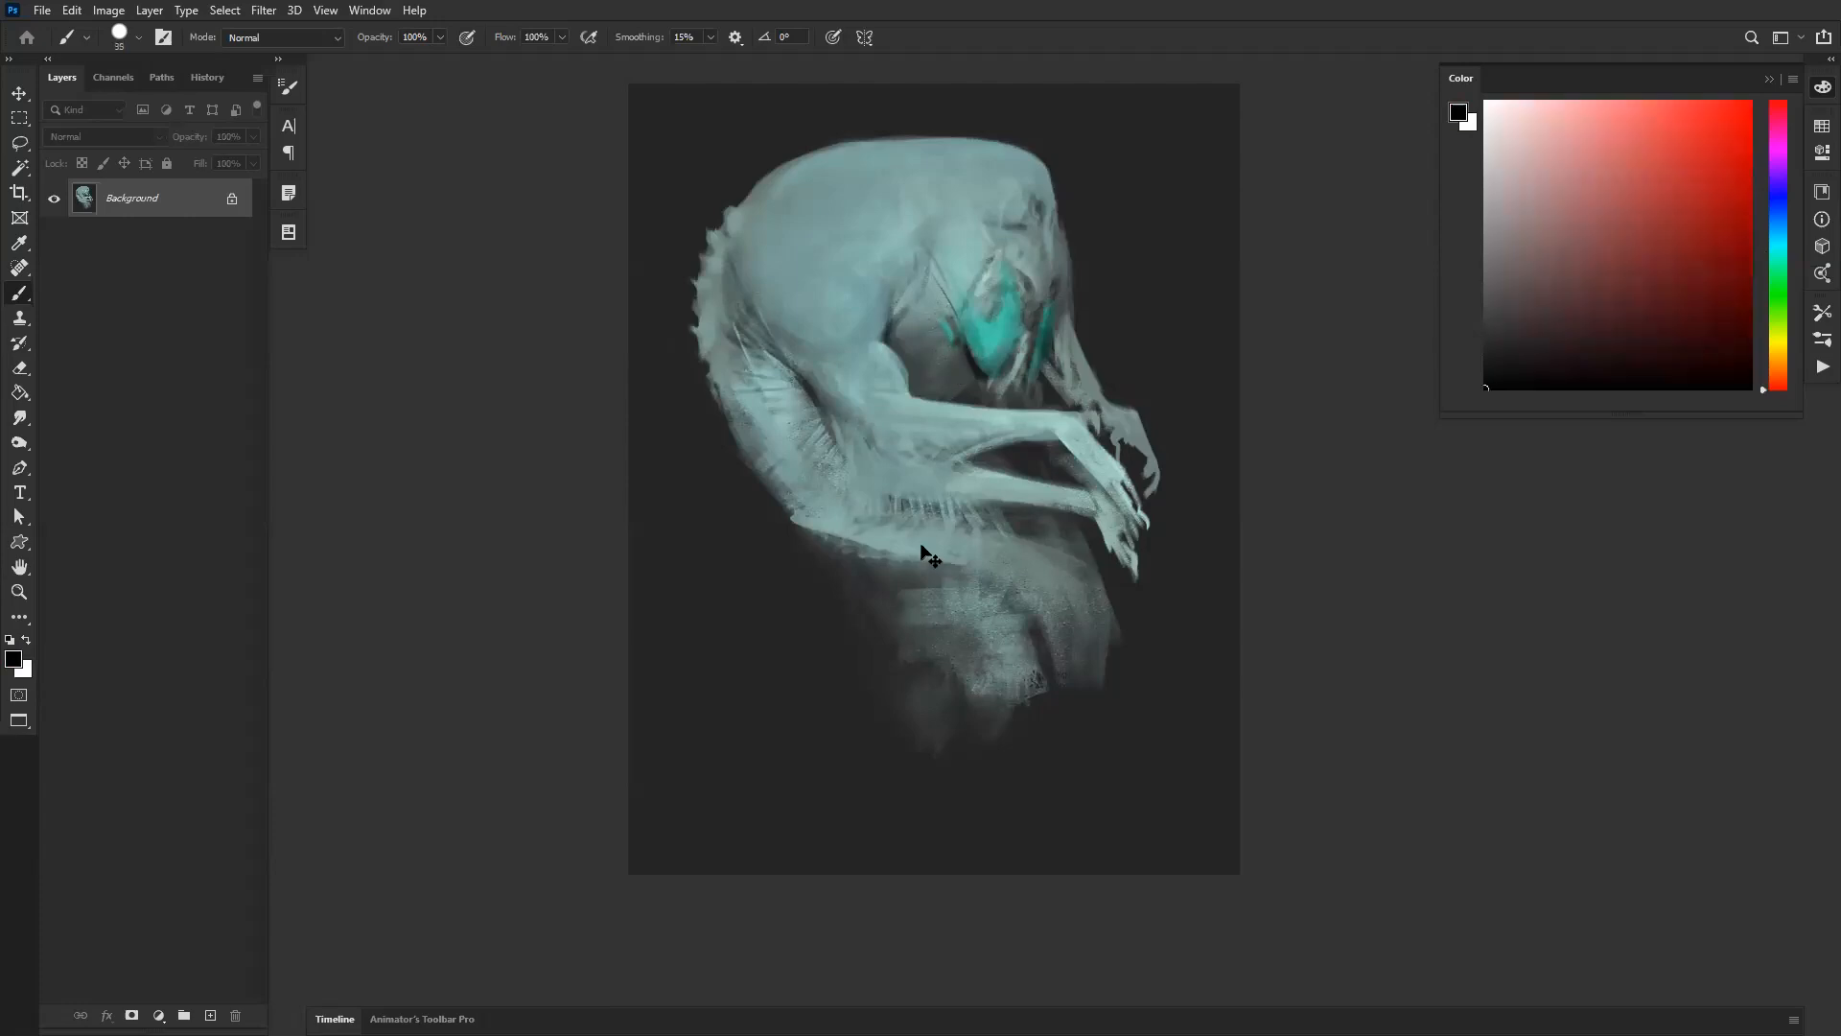
key("ctrl+shift+h")
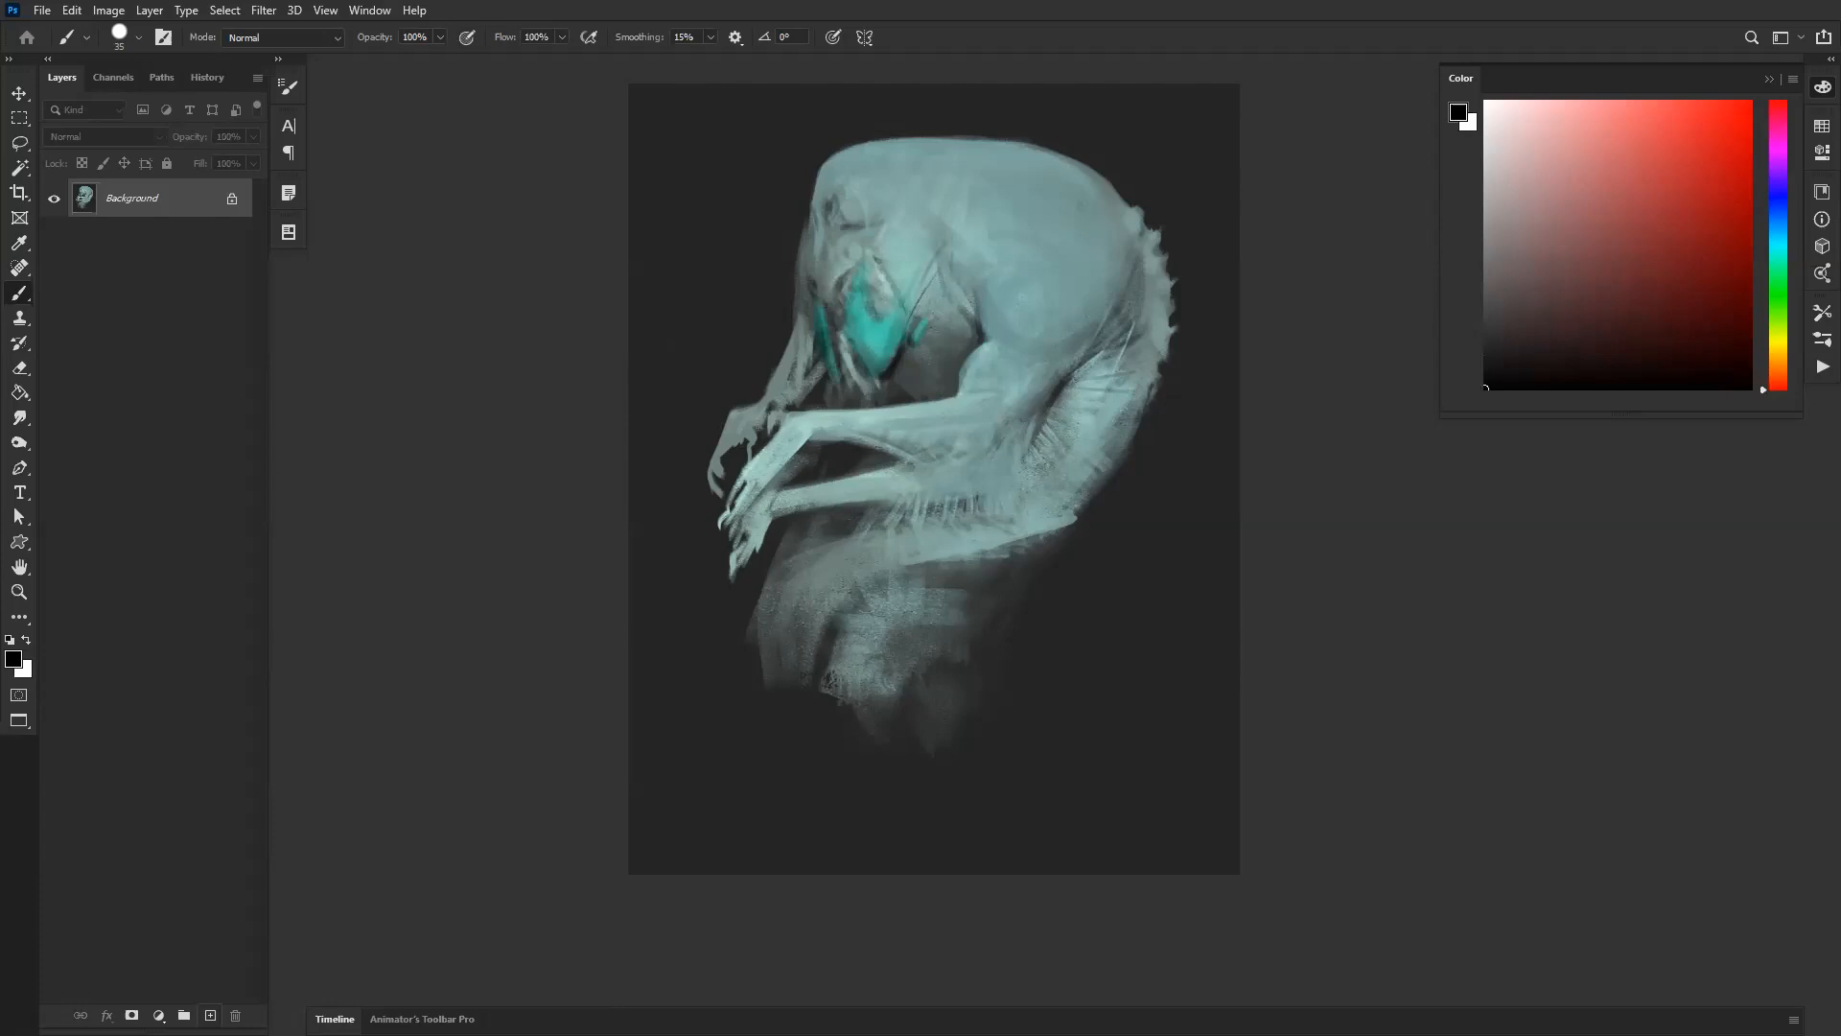
Step: Add a new layer, fill it with black and set its blend mode to Screen
left_click(210, 1015)
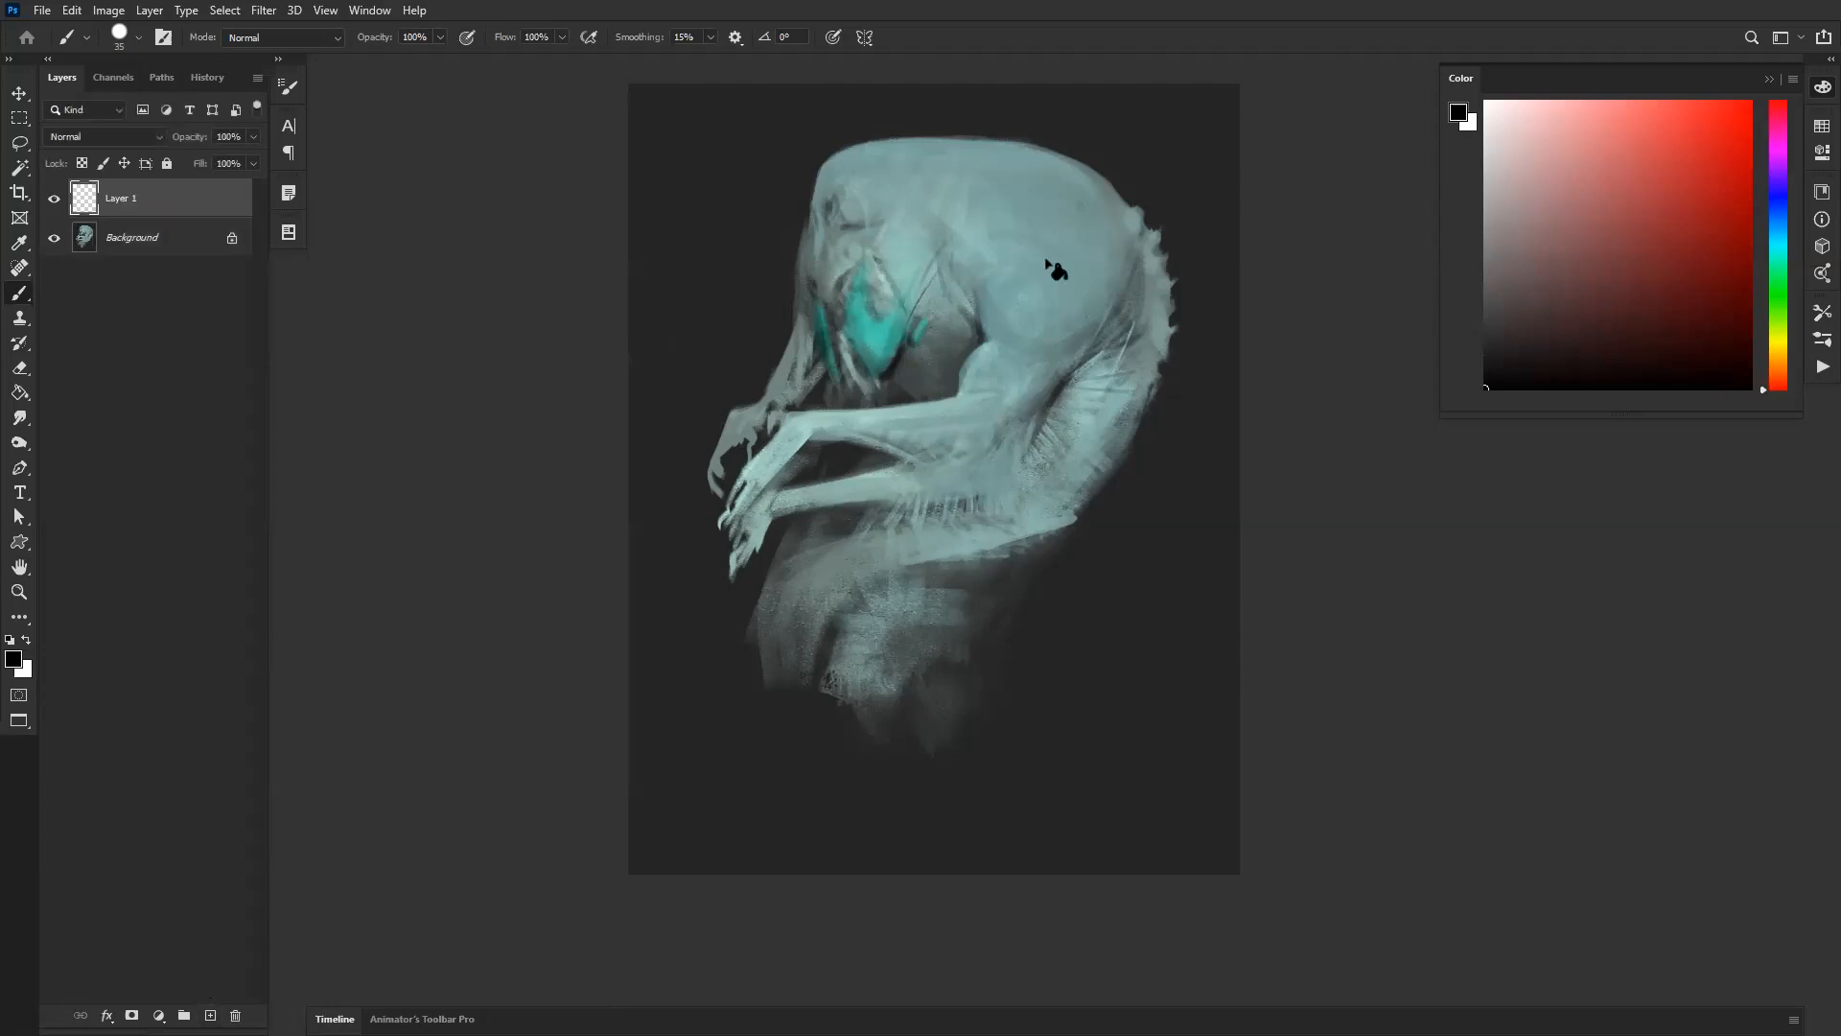
key("g")
left_click(1014, 406)
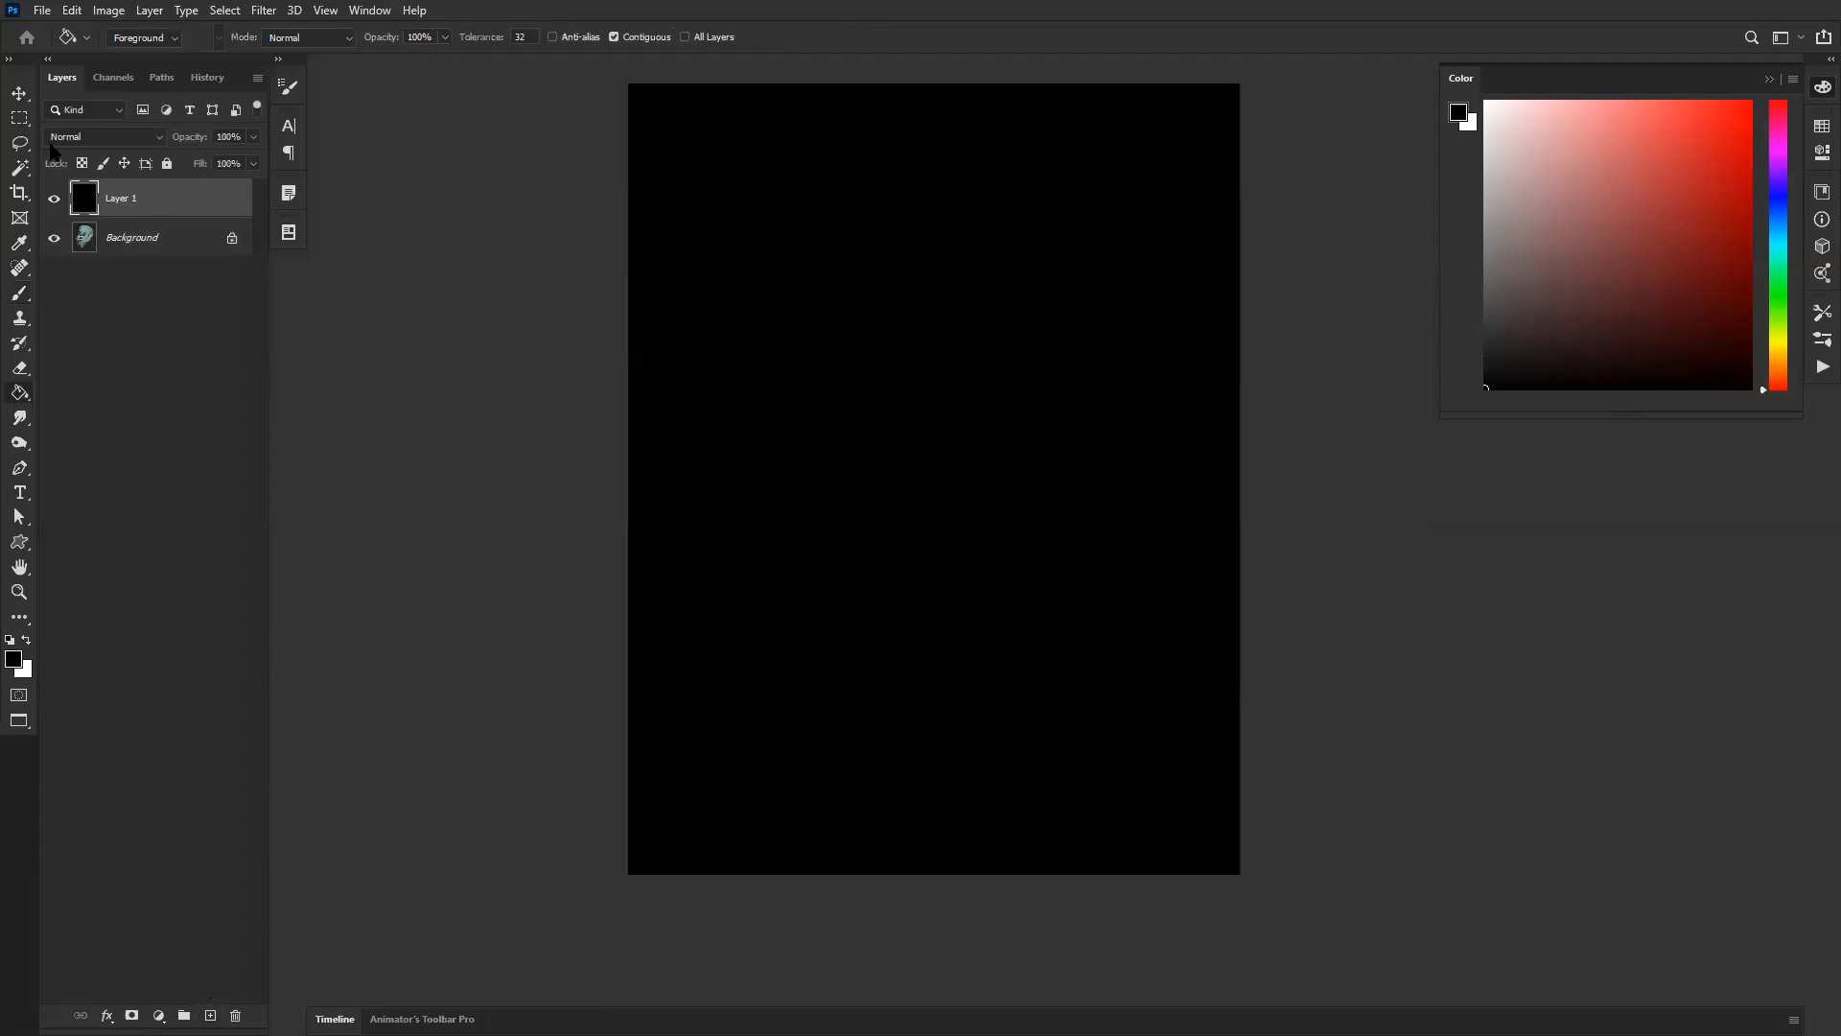
left_click(91, 139)
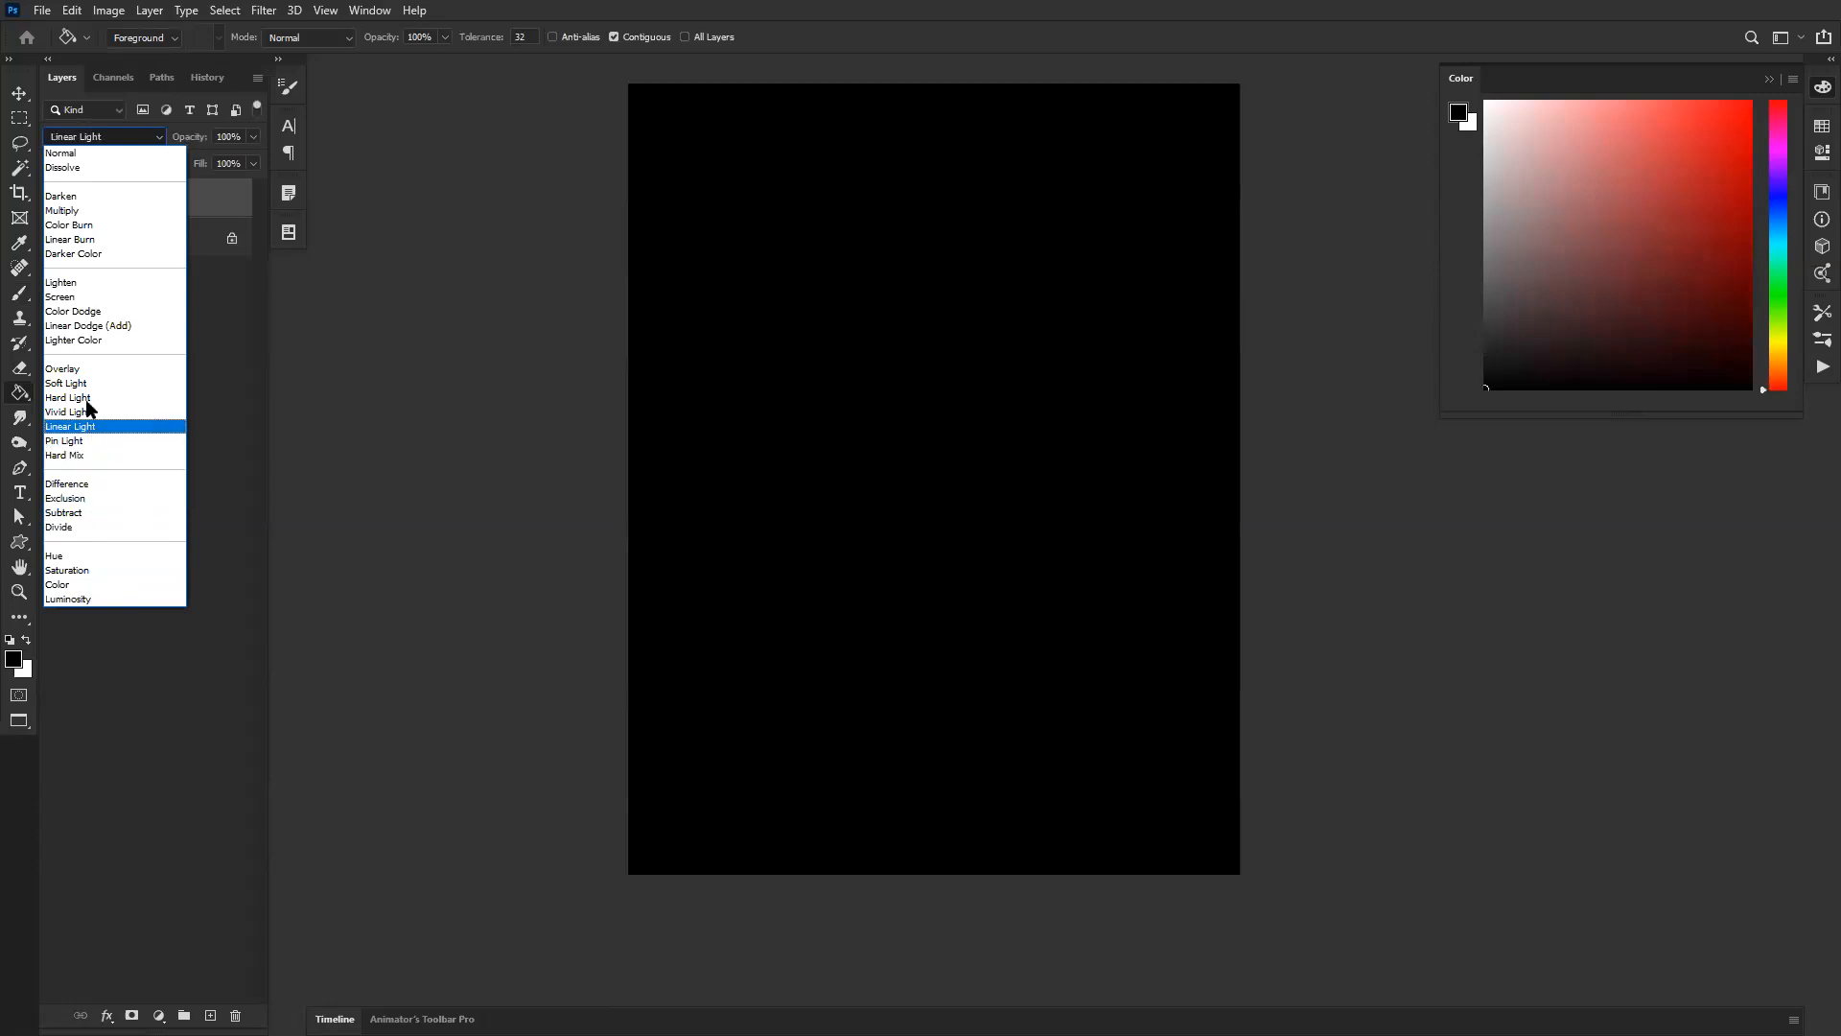
left_click(86, 298)
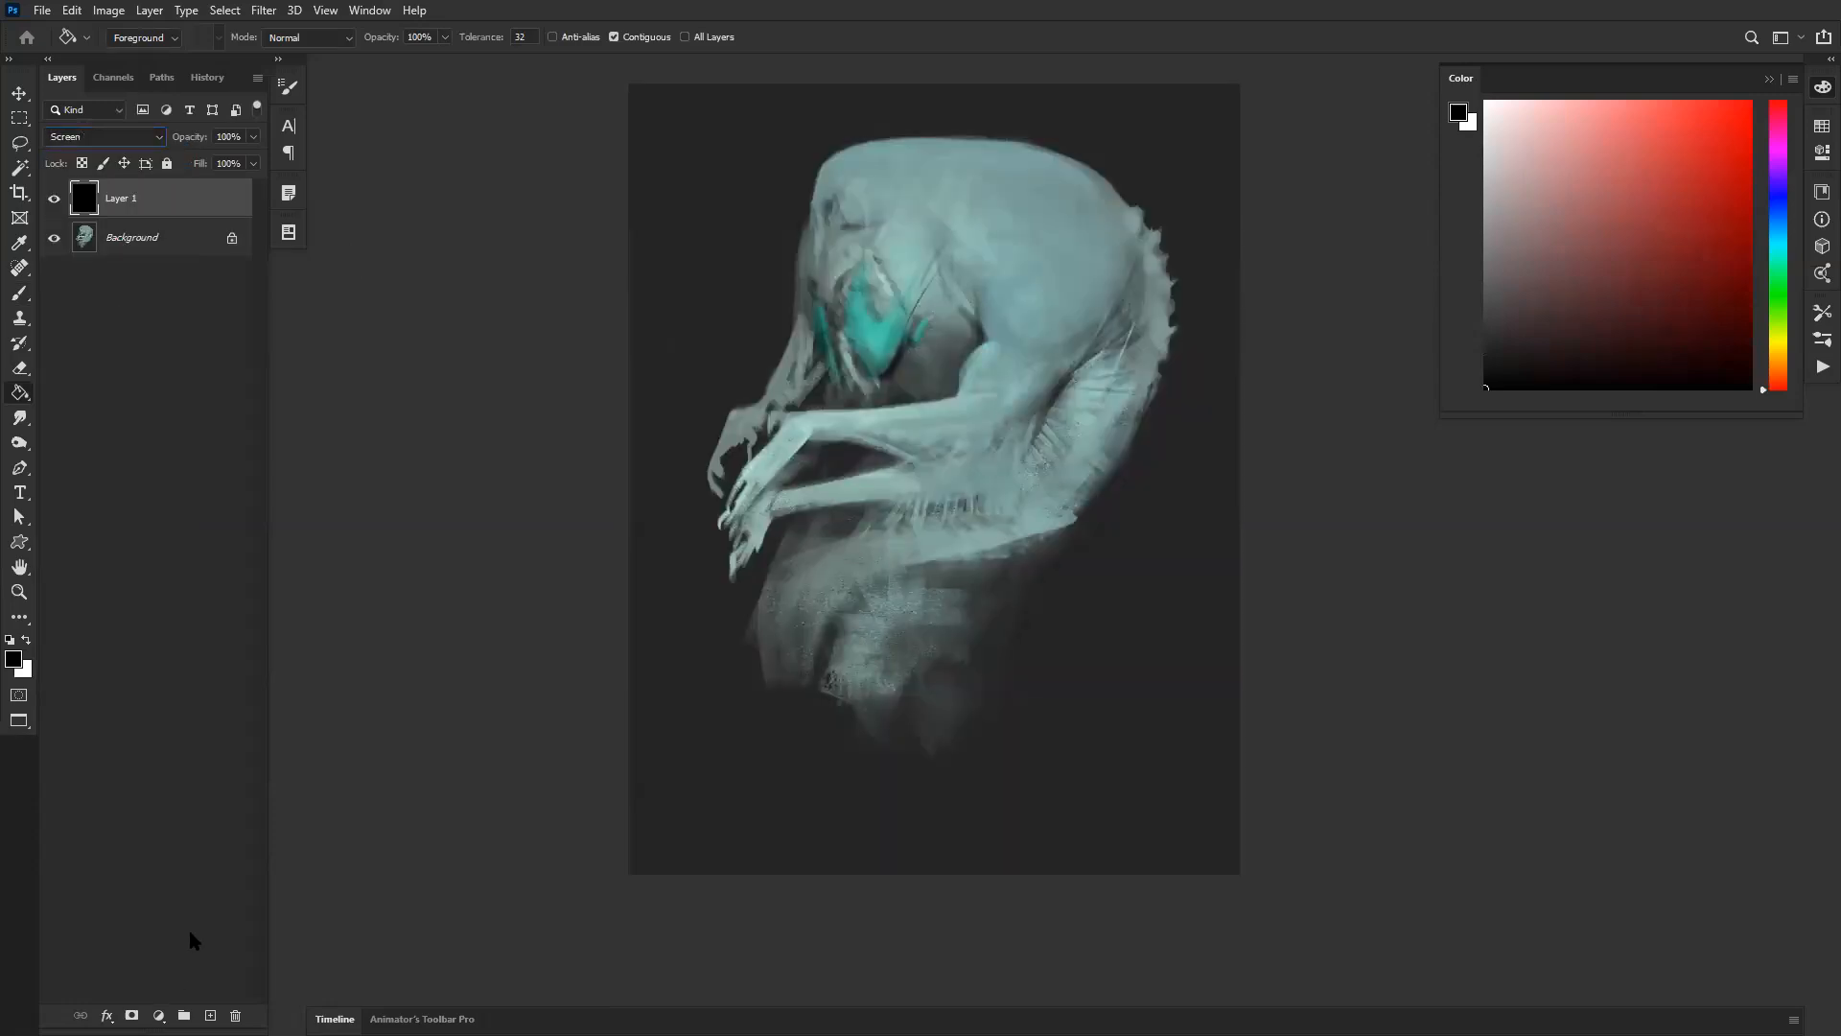
Step: Add a Gradient Map adjustment layer and clip it to the black Screen layer
left_click(158, 1015)
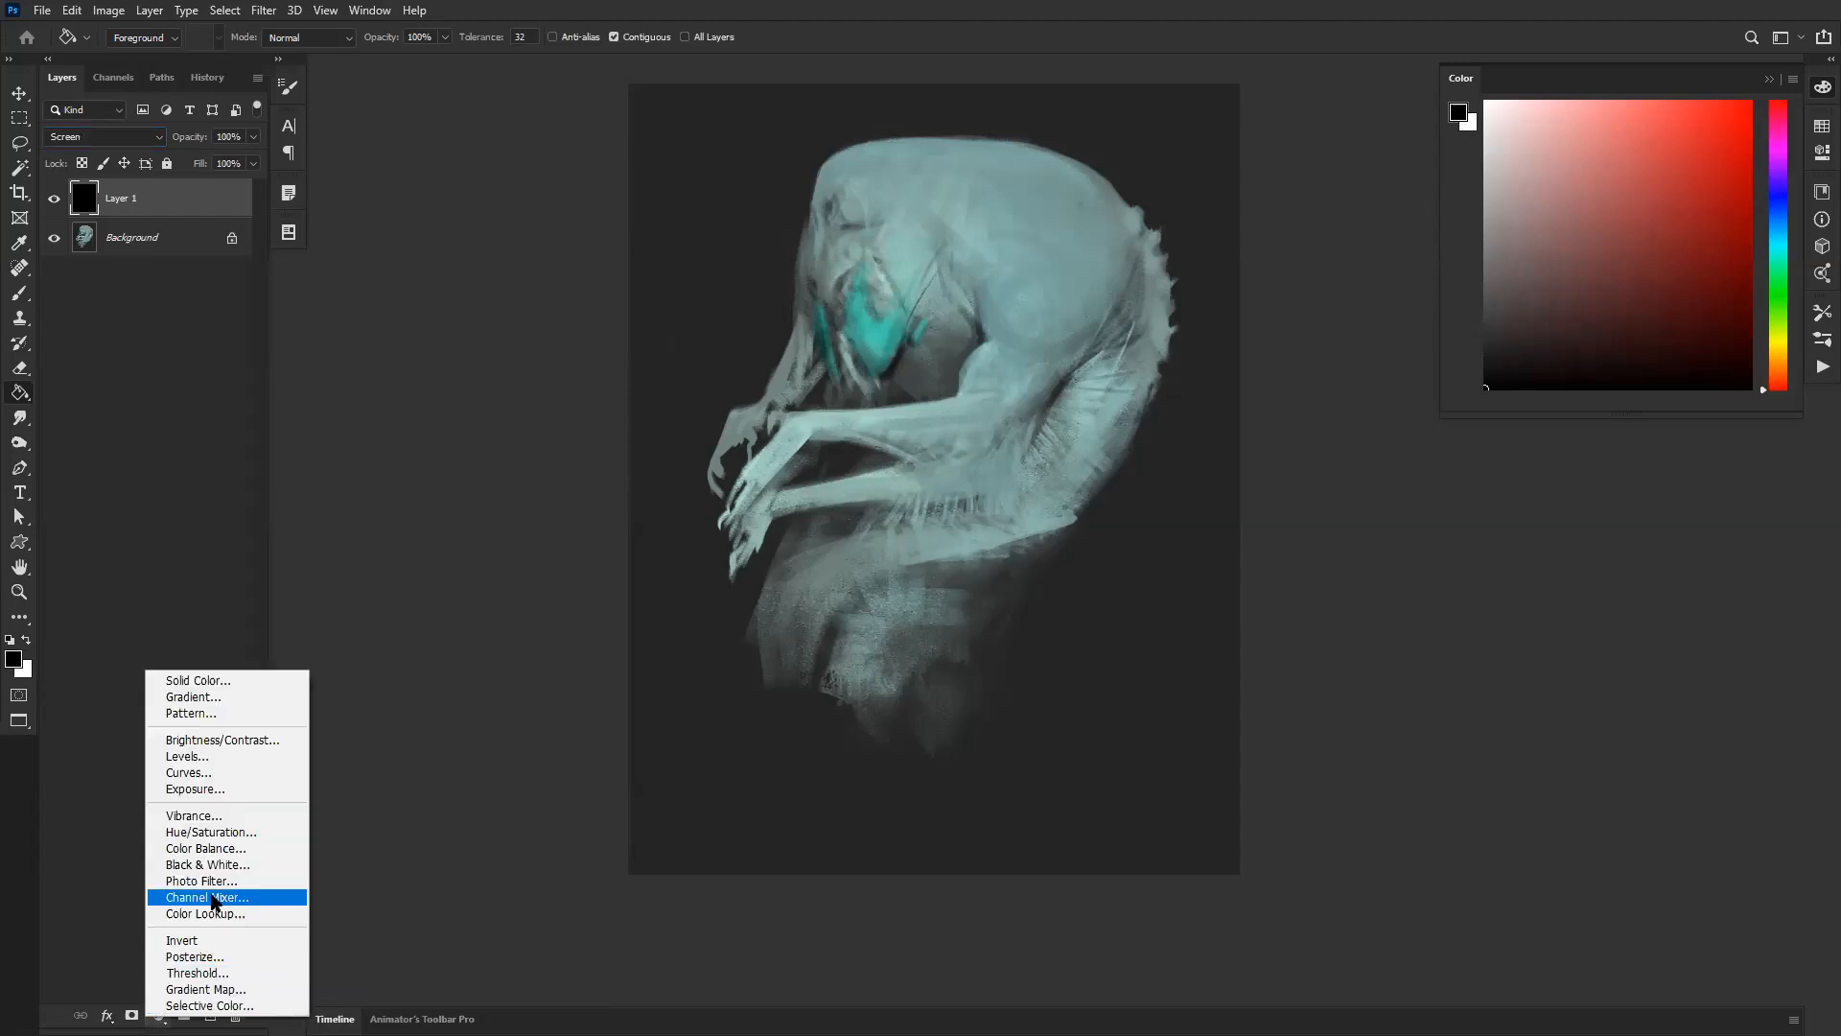
left_click(227, 989)
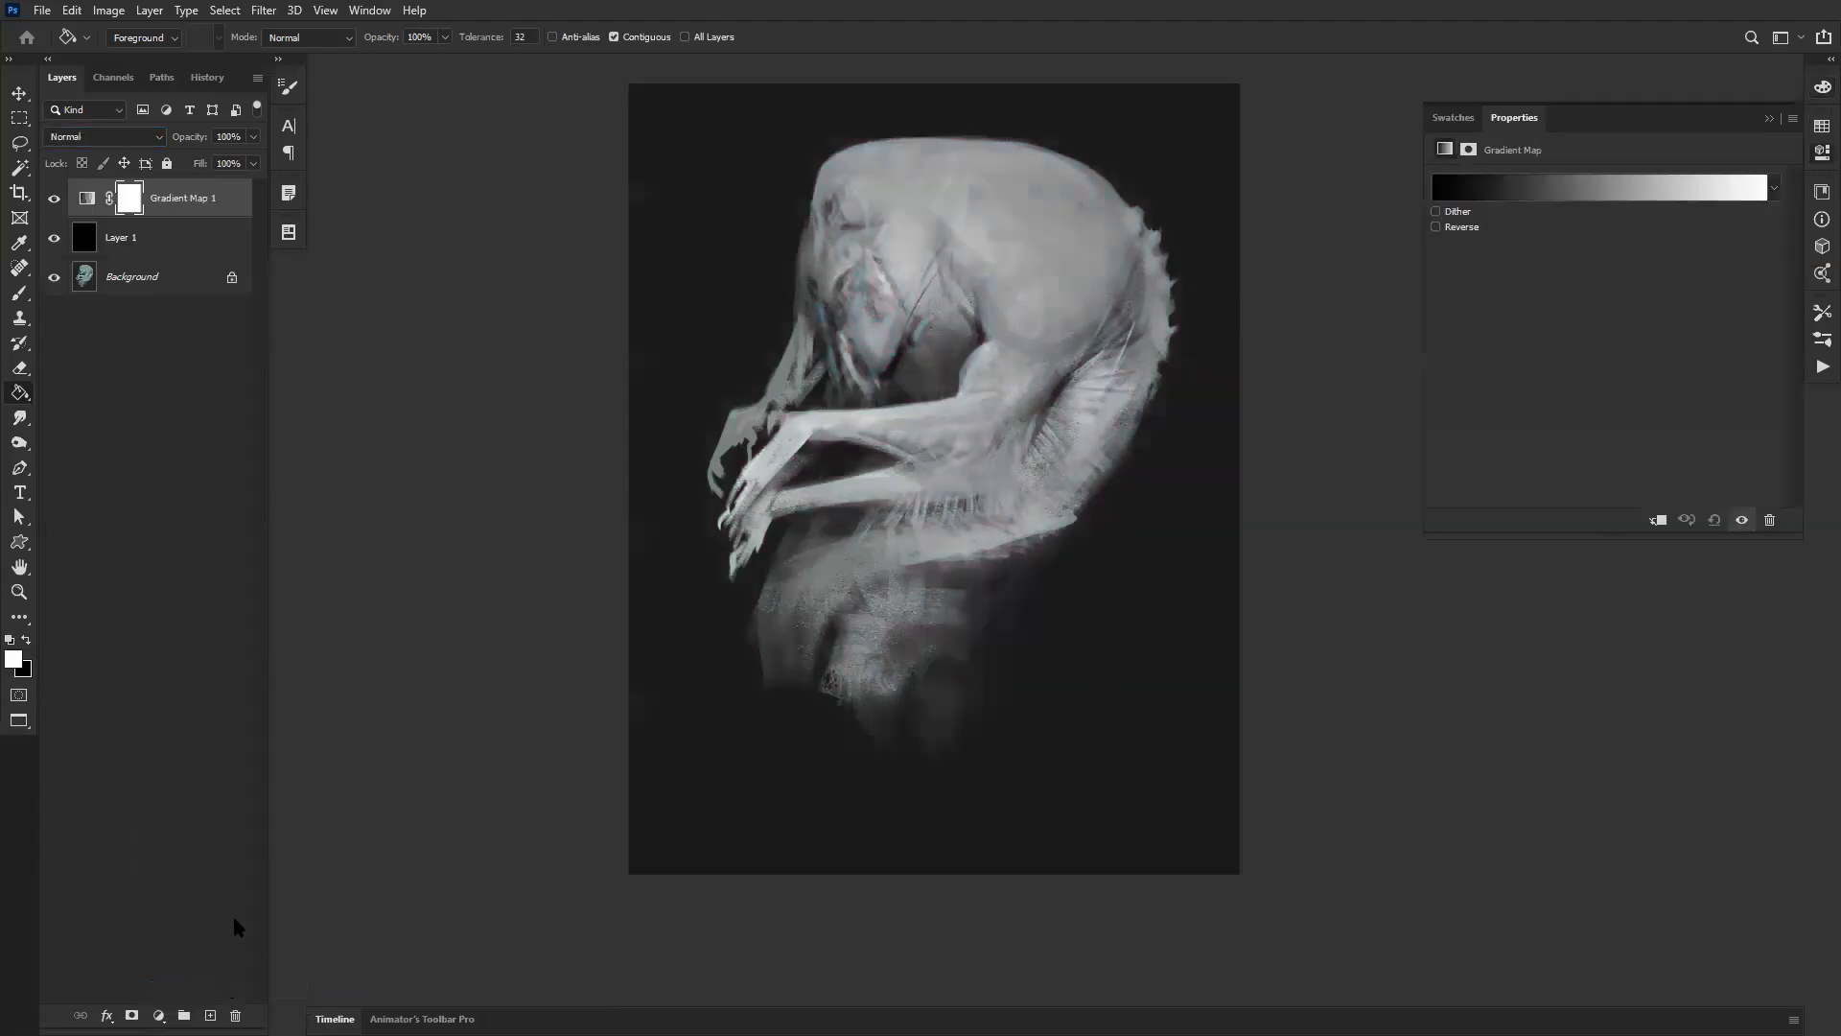
left_click(197, 218, "alt")
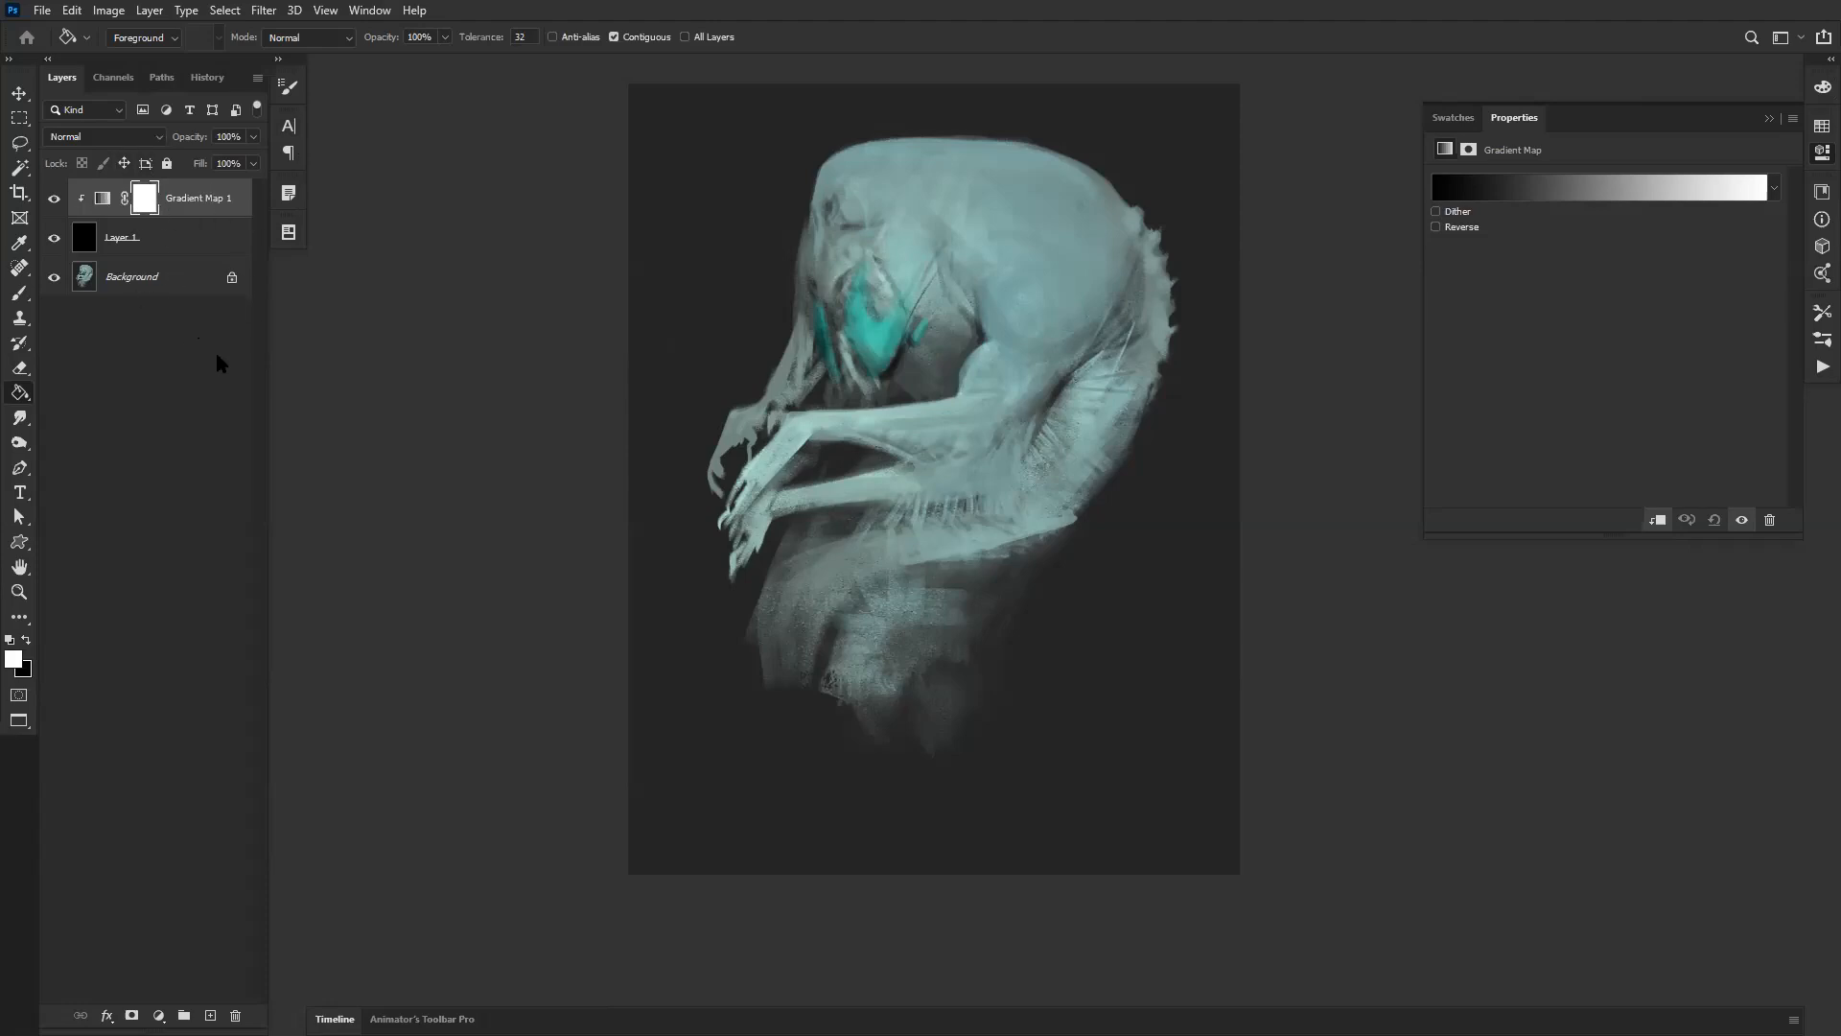
Step: Undo the clipped gradient map and the black Screen layer, leaving only the Background layer
key("ctrl+z")
key("ctrl+z")
key("ctrl+z")
key("ctrl+z")
key("ctrl+z")
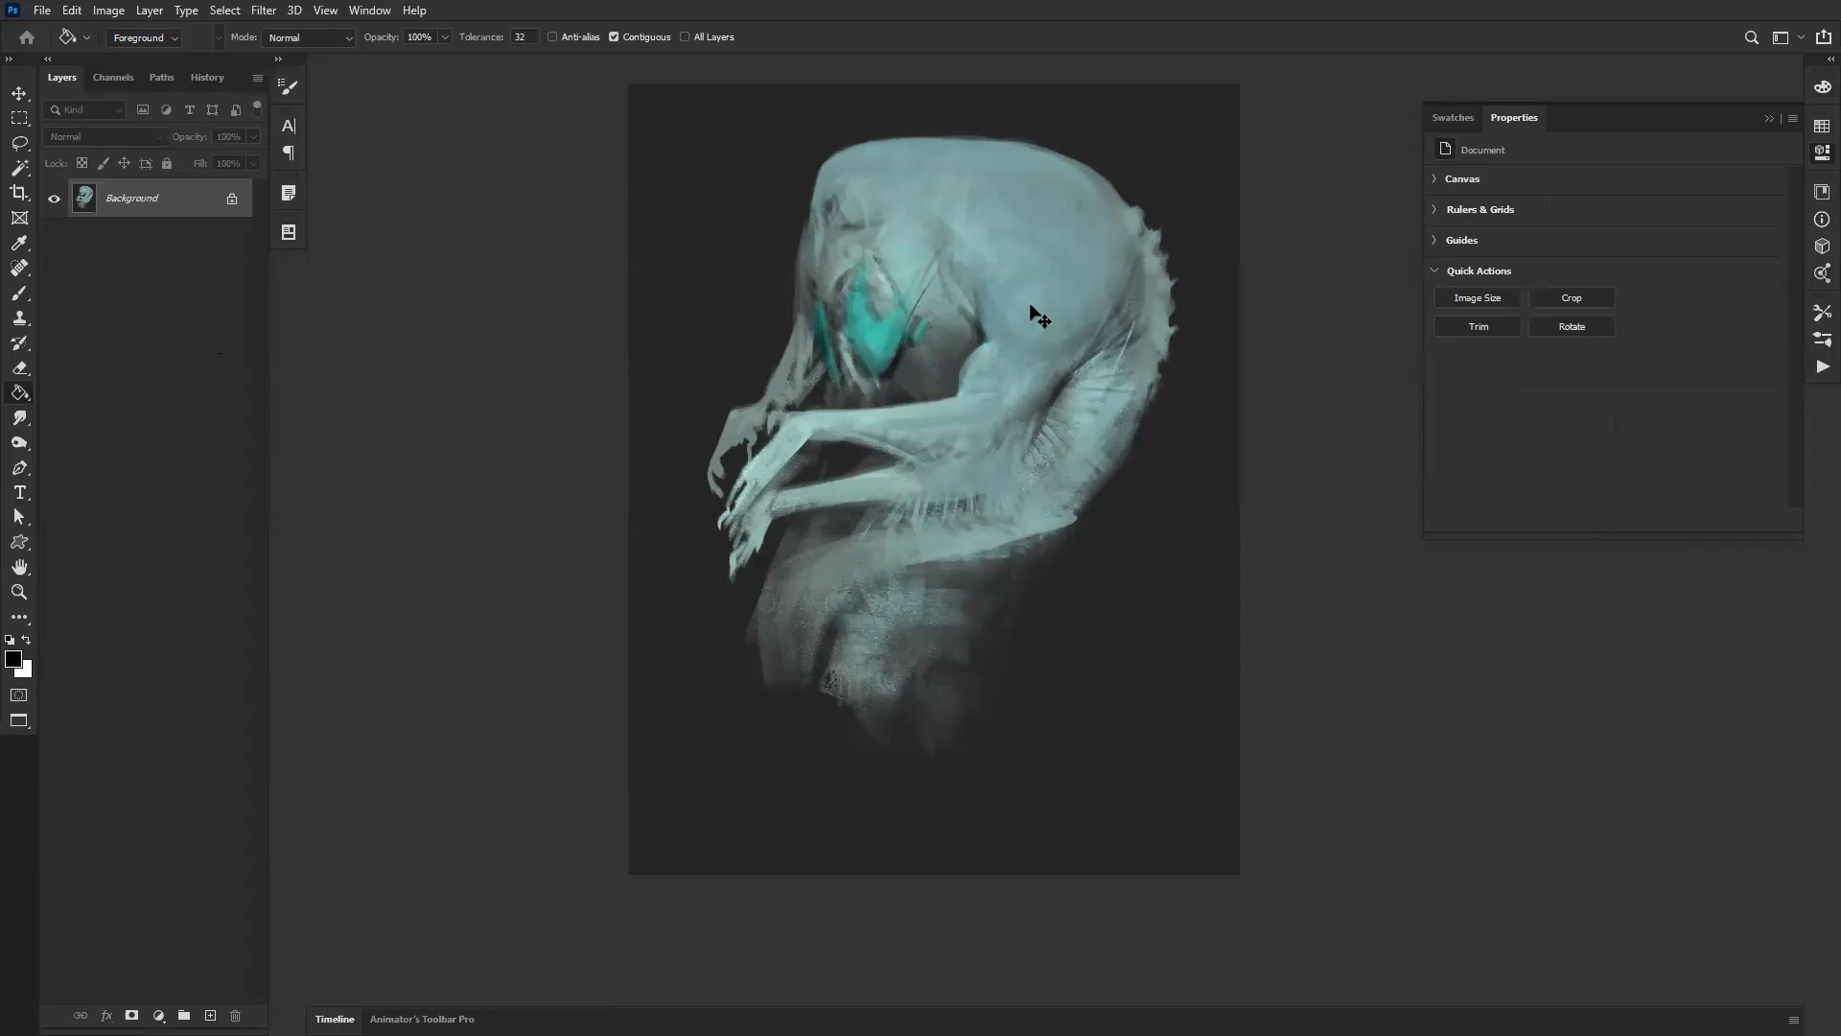
Step: Redo the black Screen layer with its clipped gradient map, and undo back to only the Background layer
key("ctrl+shift+z")
key("ctrl+shift+z")
key("ctrl+shift+z")
key("ctrl+shift+z")
key("ctrl+shift+z")
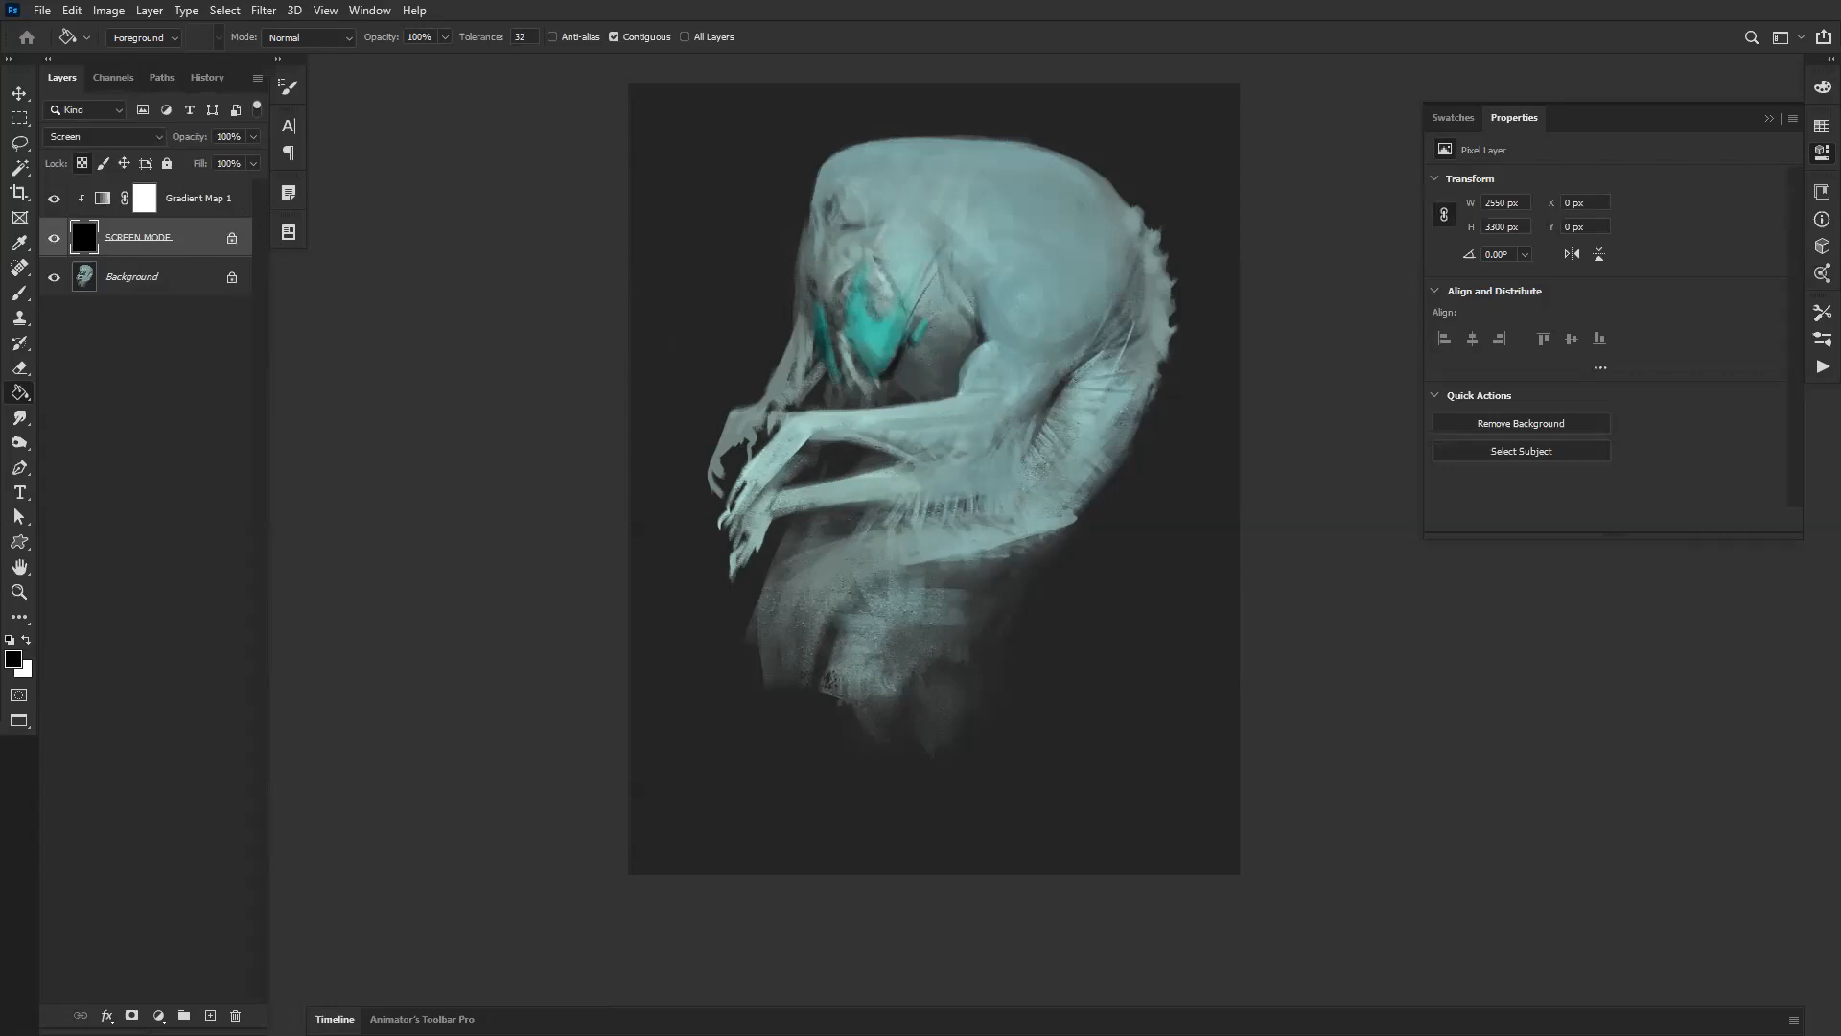
key("ctrl+z")
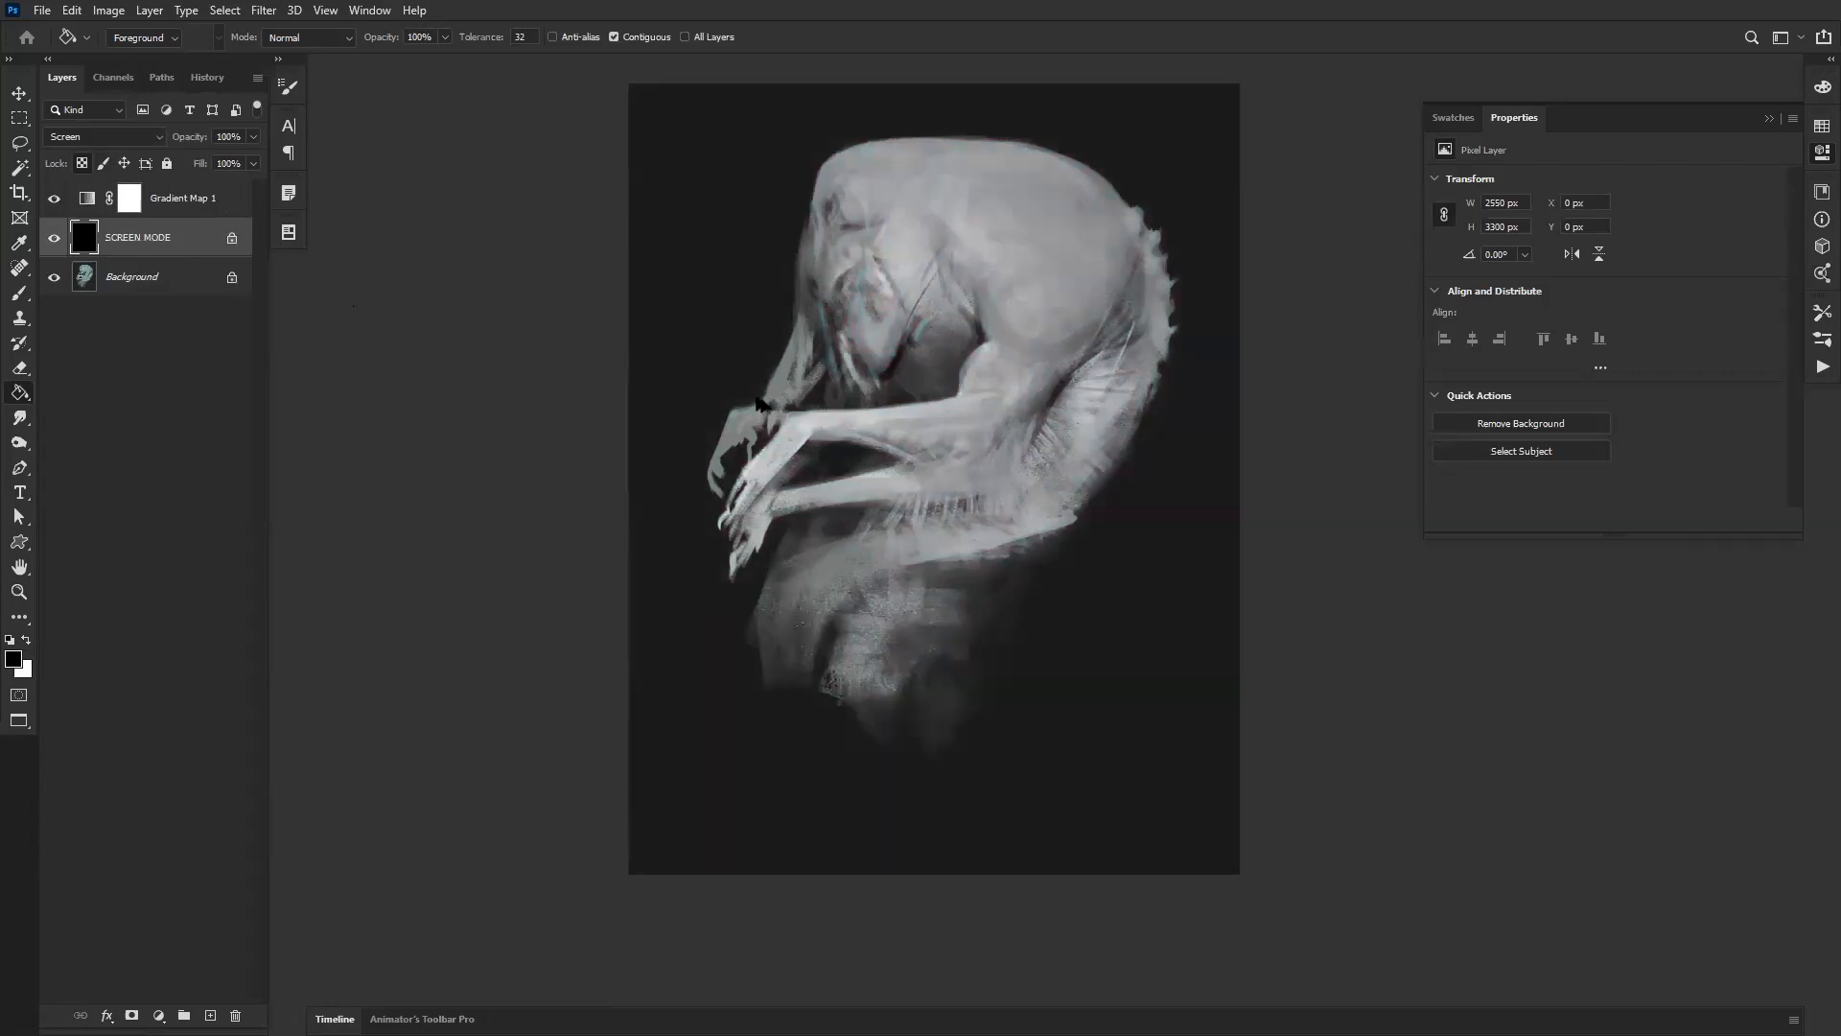
key("ctrl+z")
key("ctrl+z")
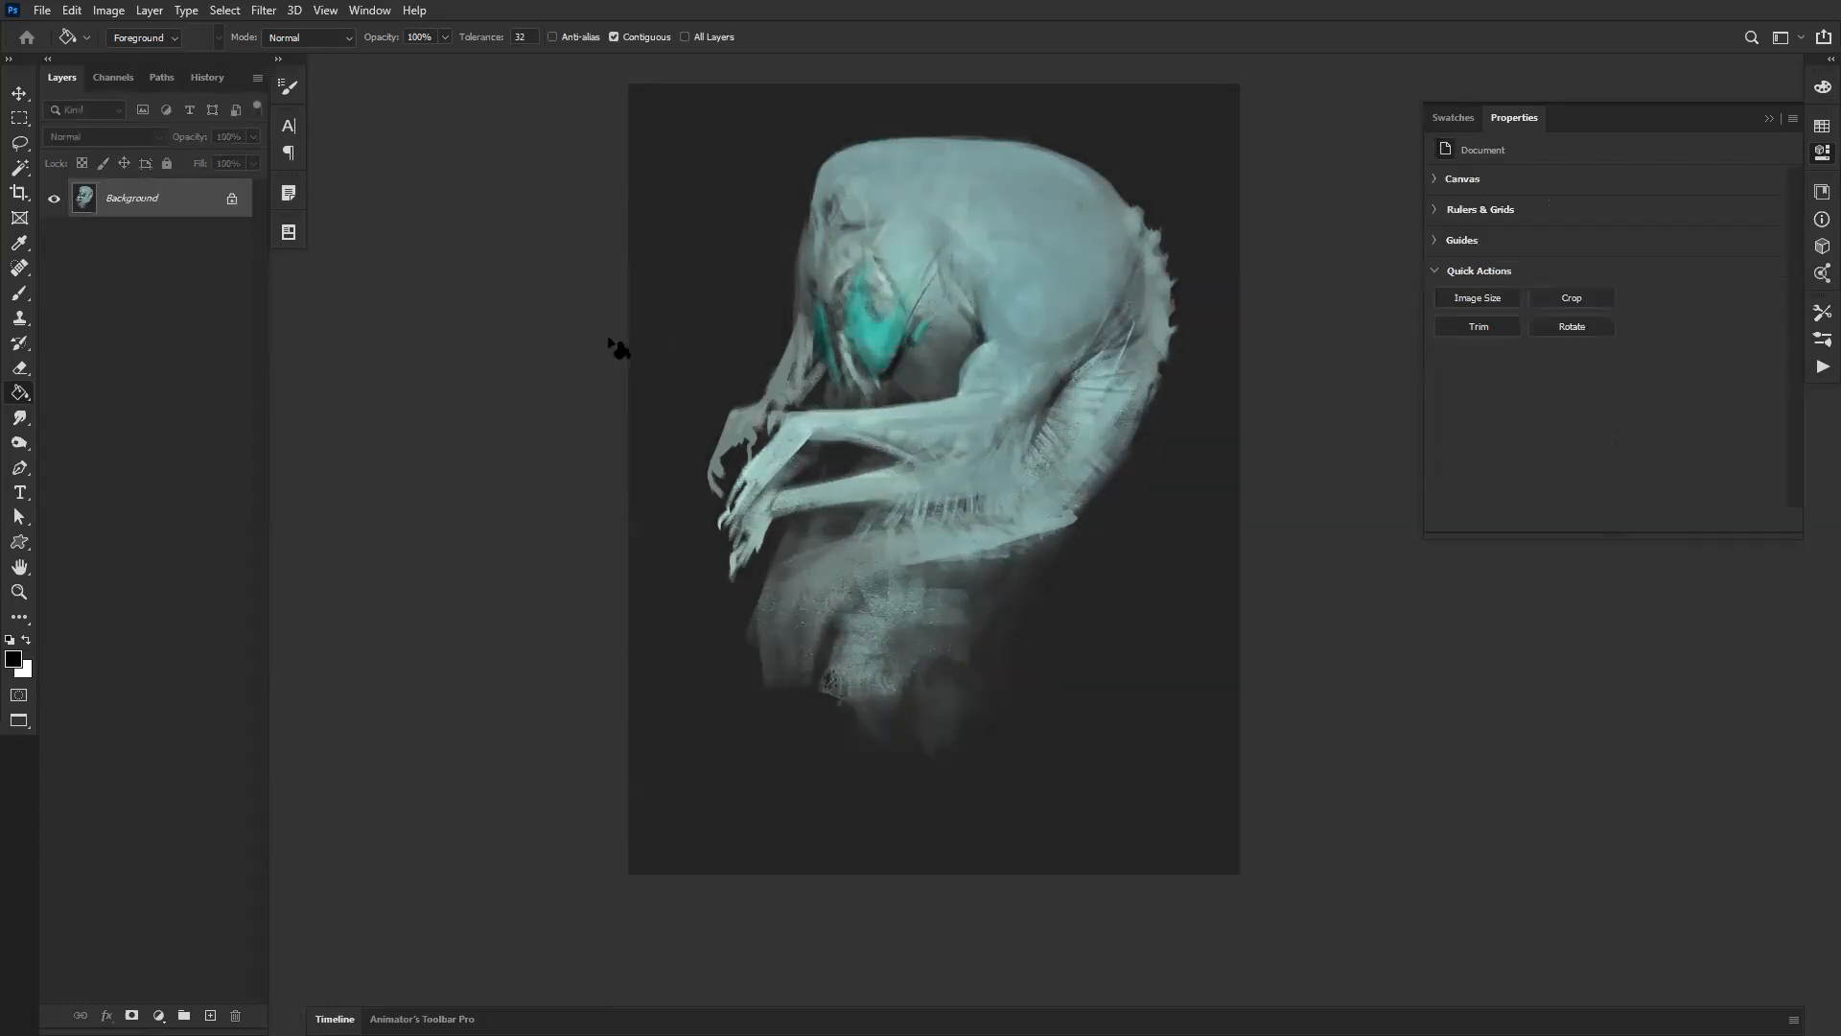
Step: Run the saved actions to add Color Dodge, Overlay, Multiply and gradient-mapped Screen layers, and delete everything above the Background
key("Escape")
key("ctrl+F2")
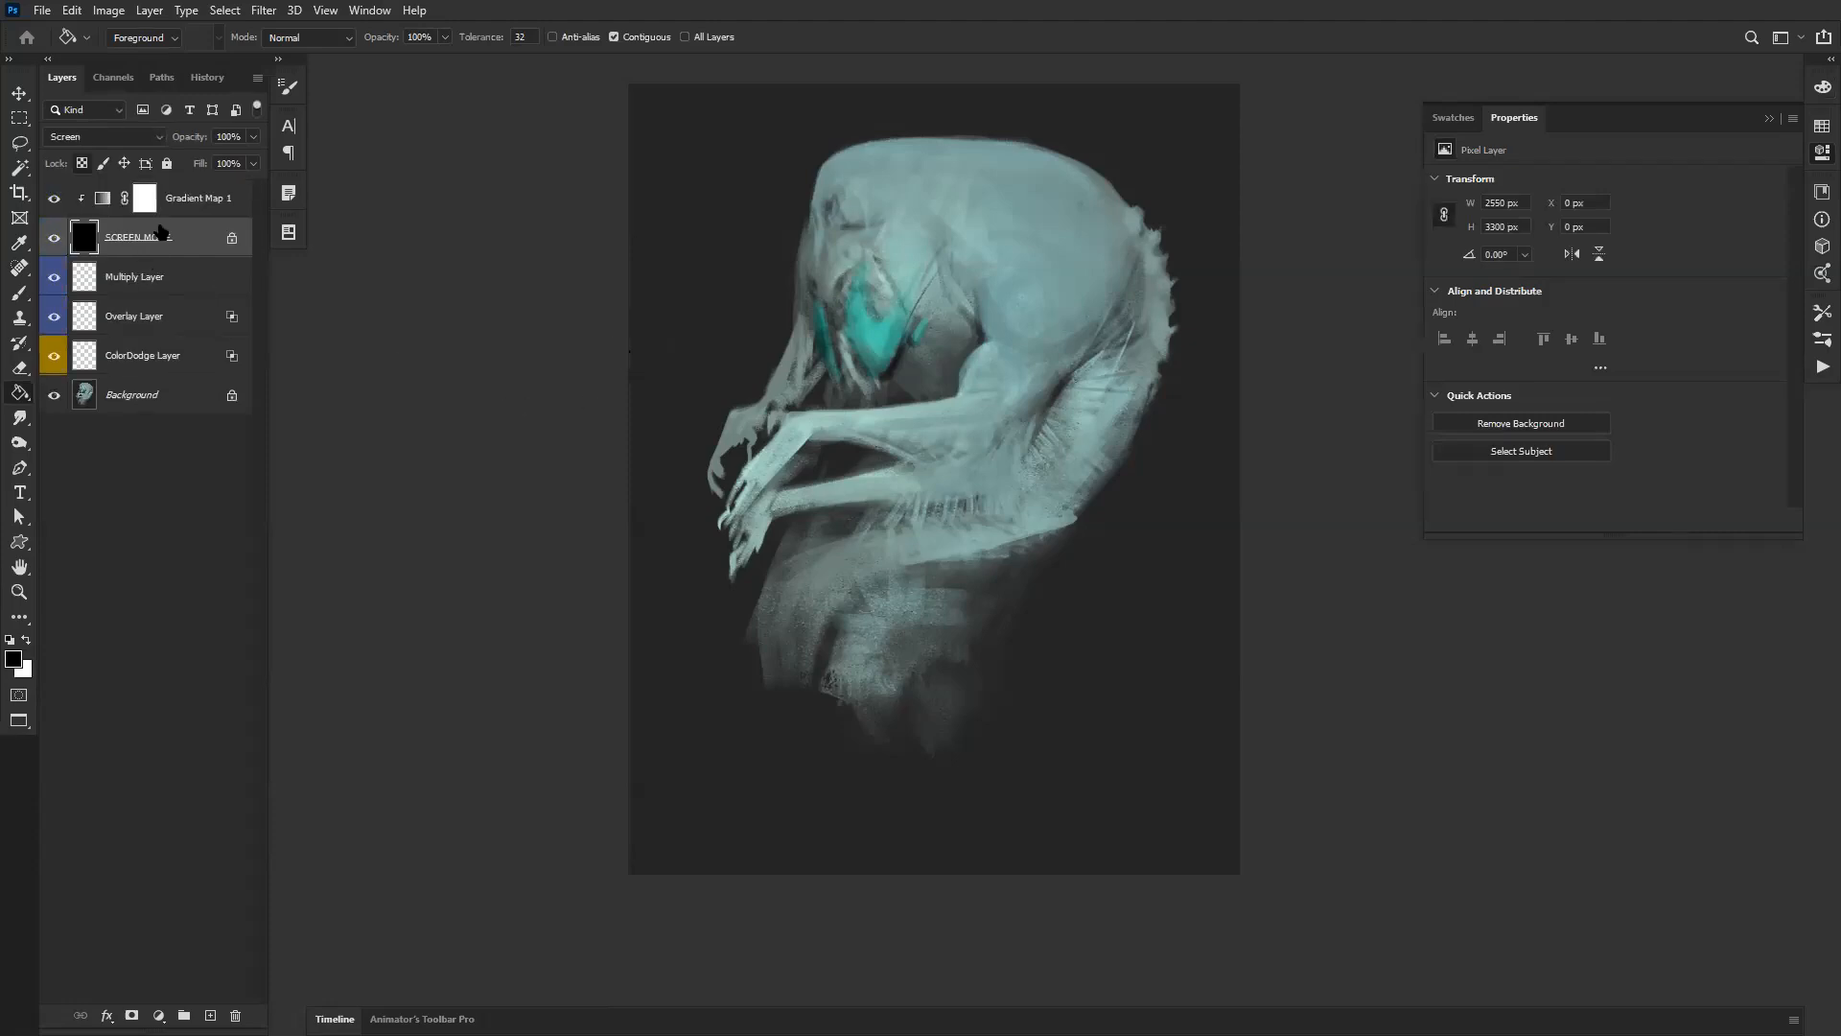
left_click(187, 200)
left_click(182, 361, "shift")
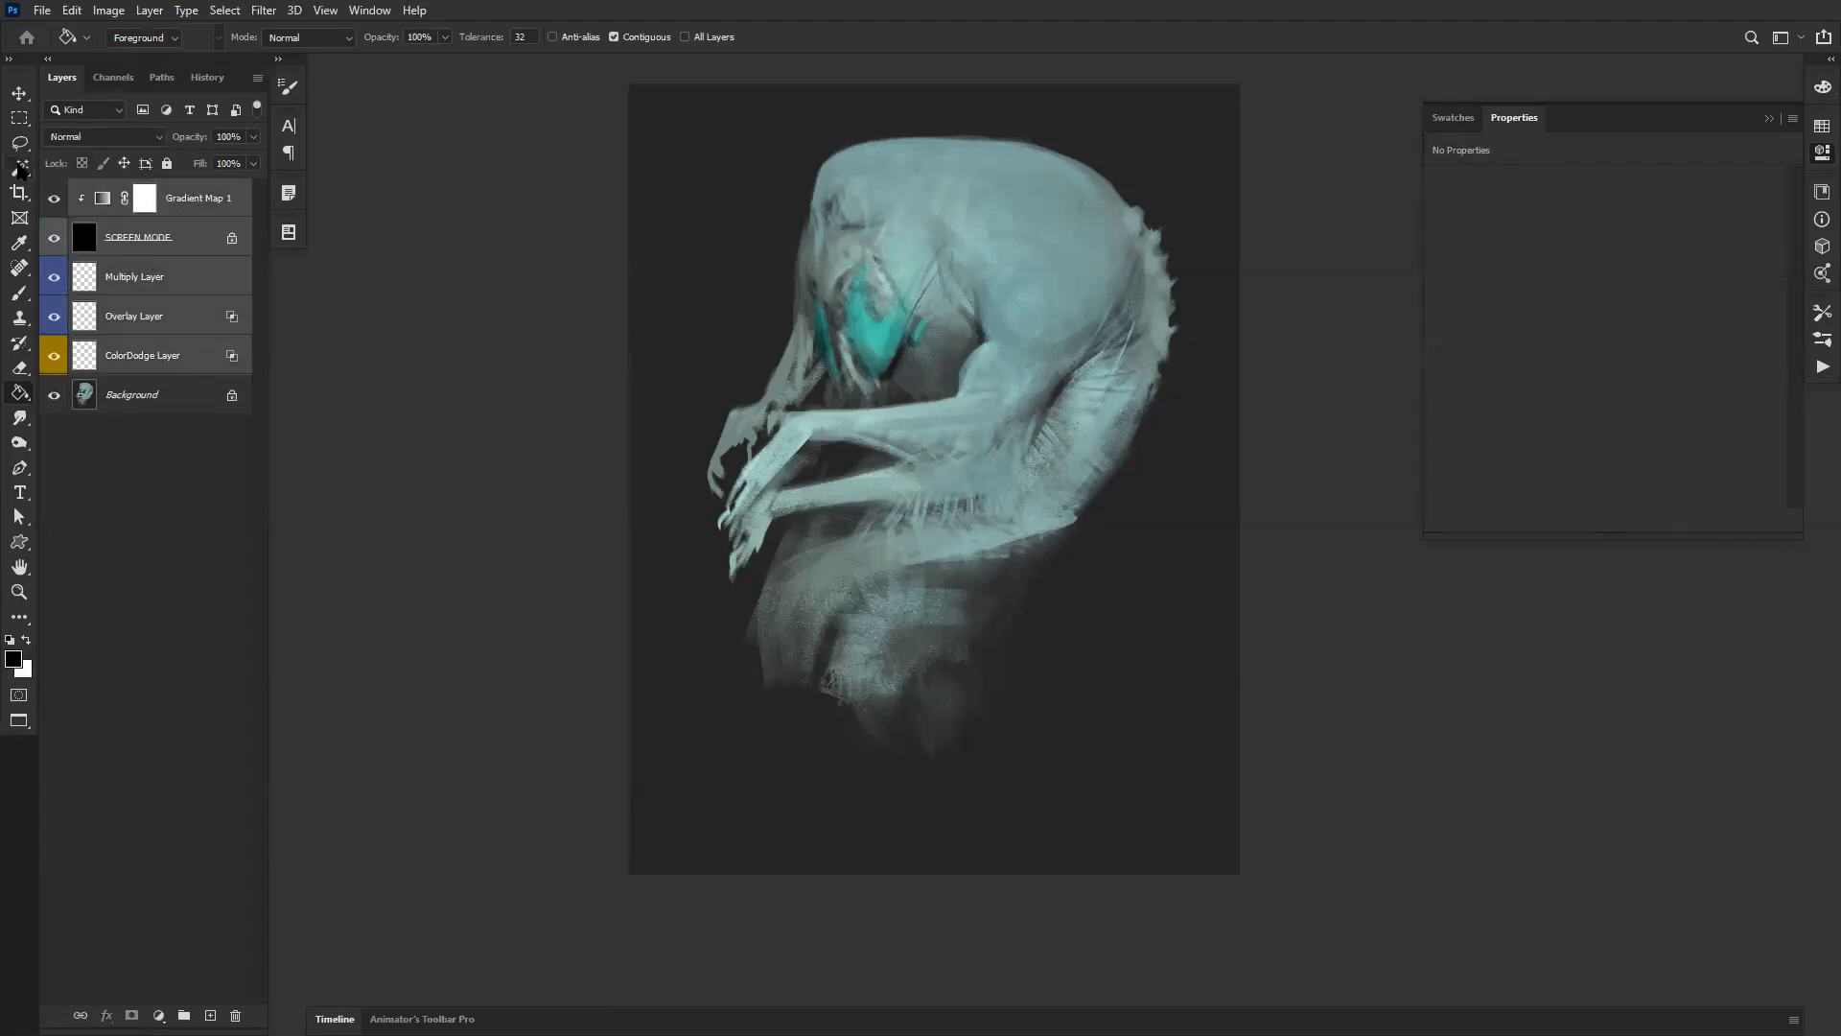
key("Delete")
key("ctrl+shift+alt+n")
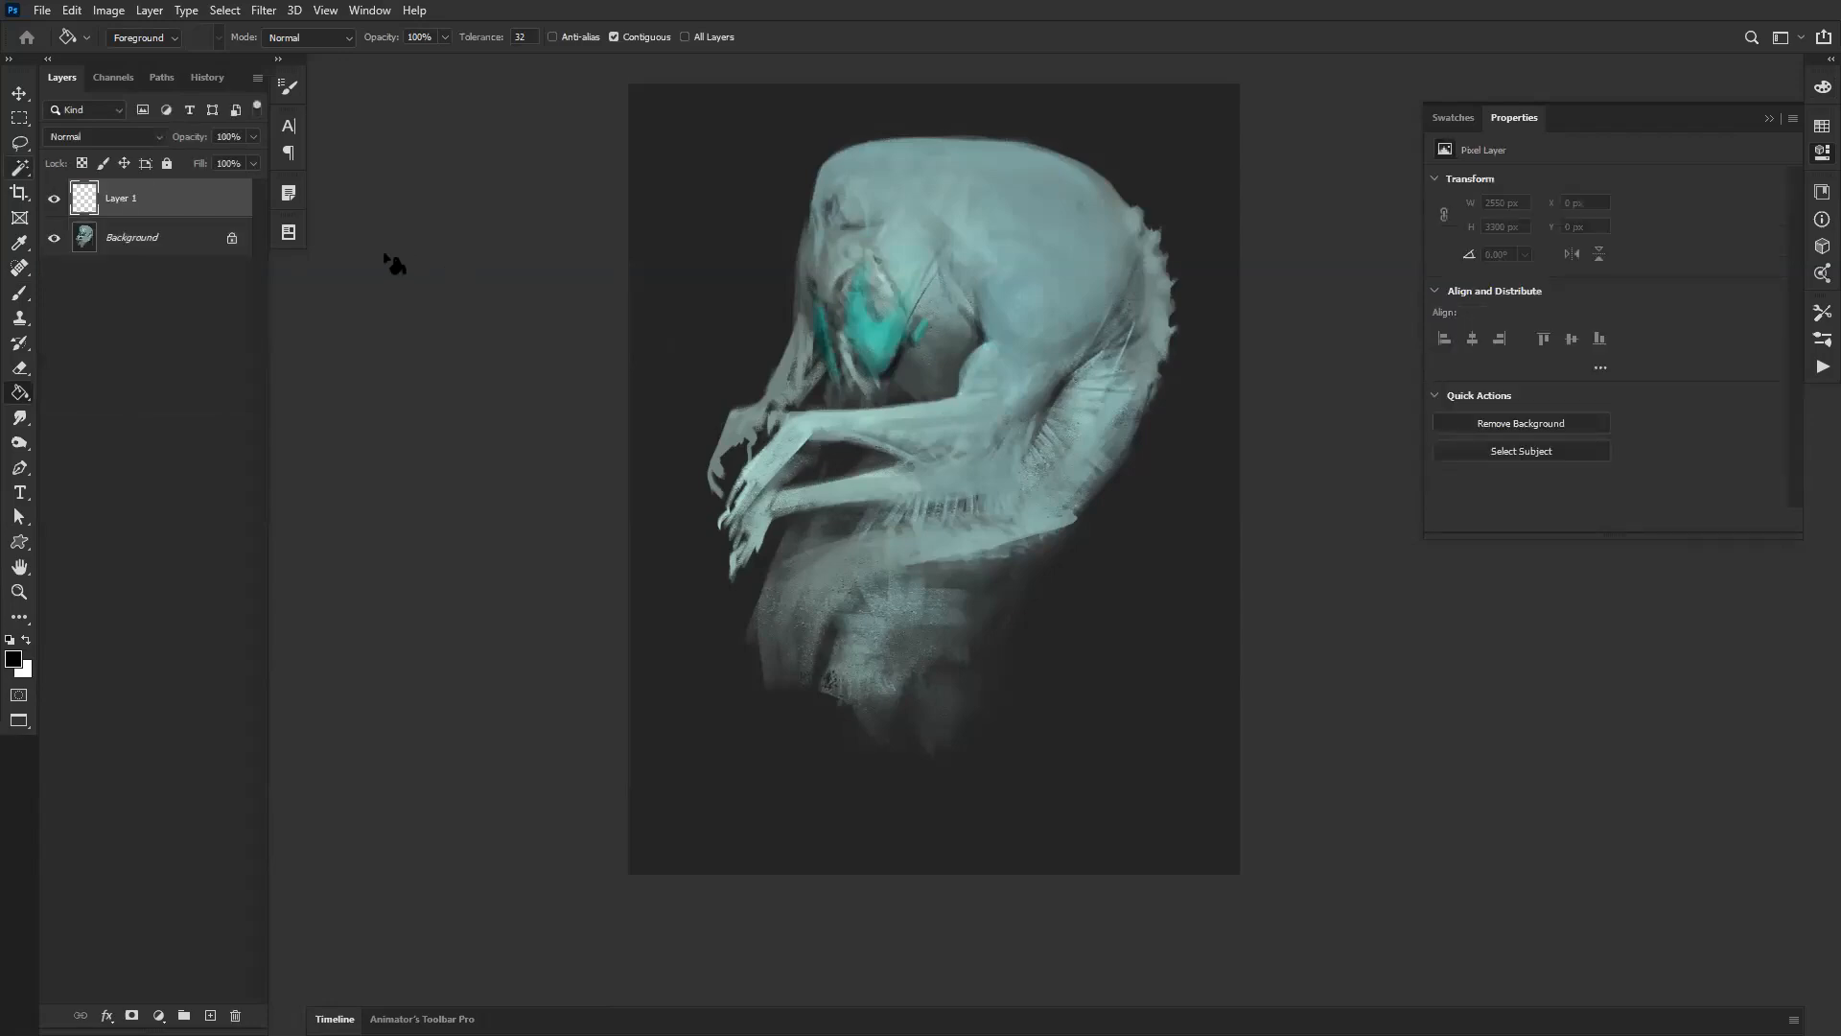
key("ctrl+z")
key("ctrl+shift+alt+n")
key("ctrl+z")
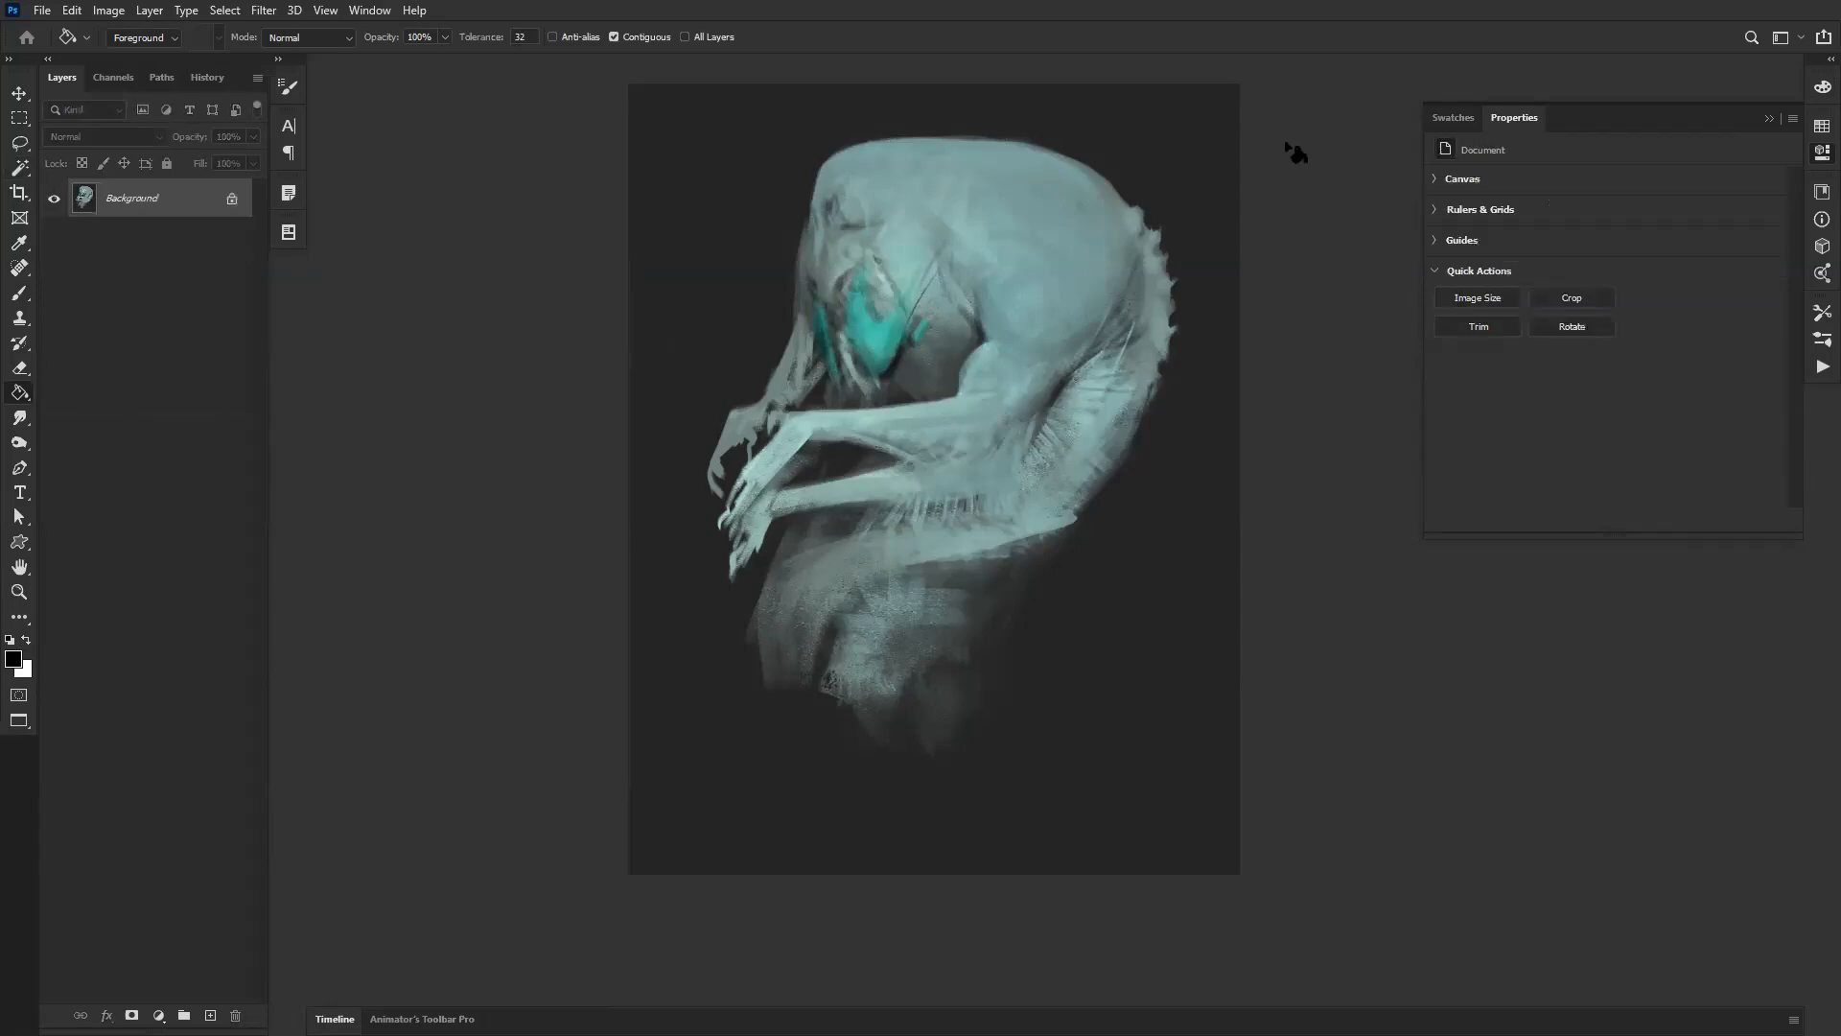
Step: Create an action named "Whatever" in the Actions set, with function key and color at None, and start recording
left_click(1822, 367)
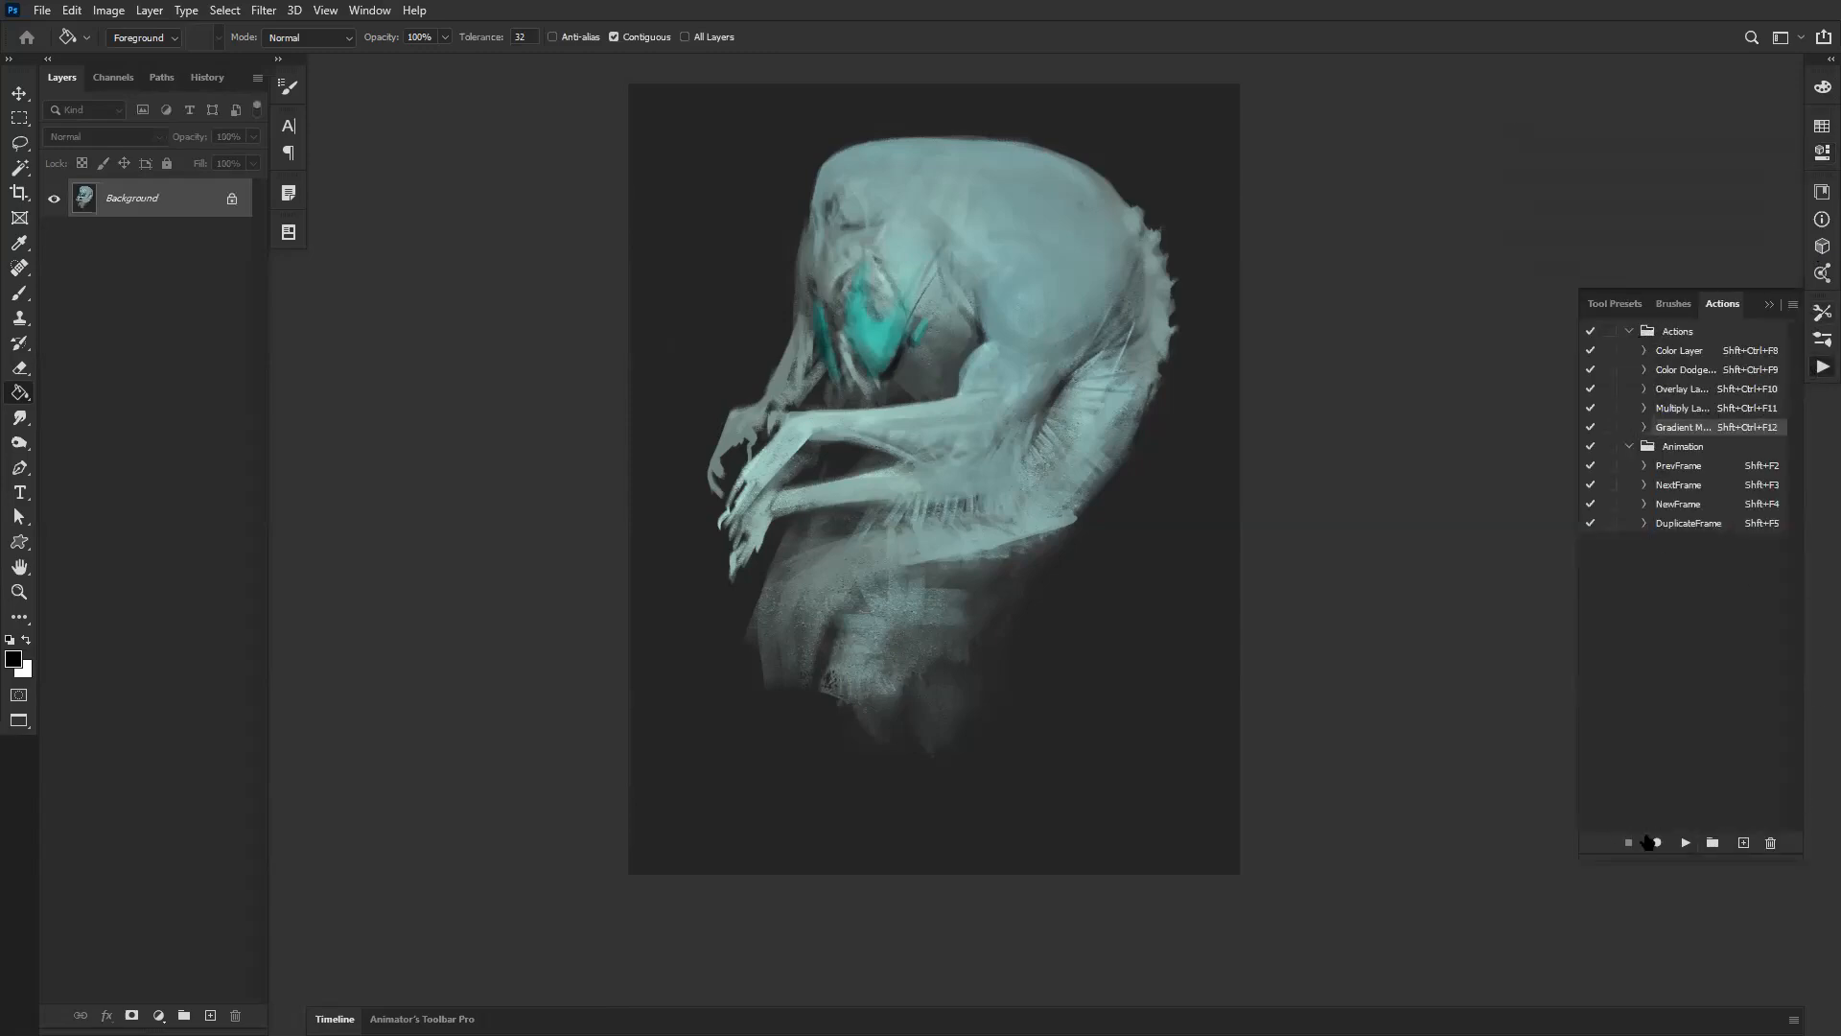
left_click(1715, 332)
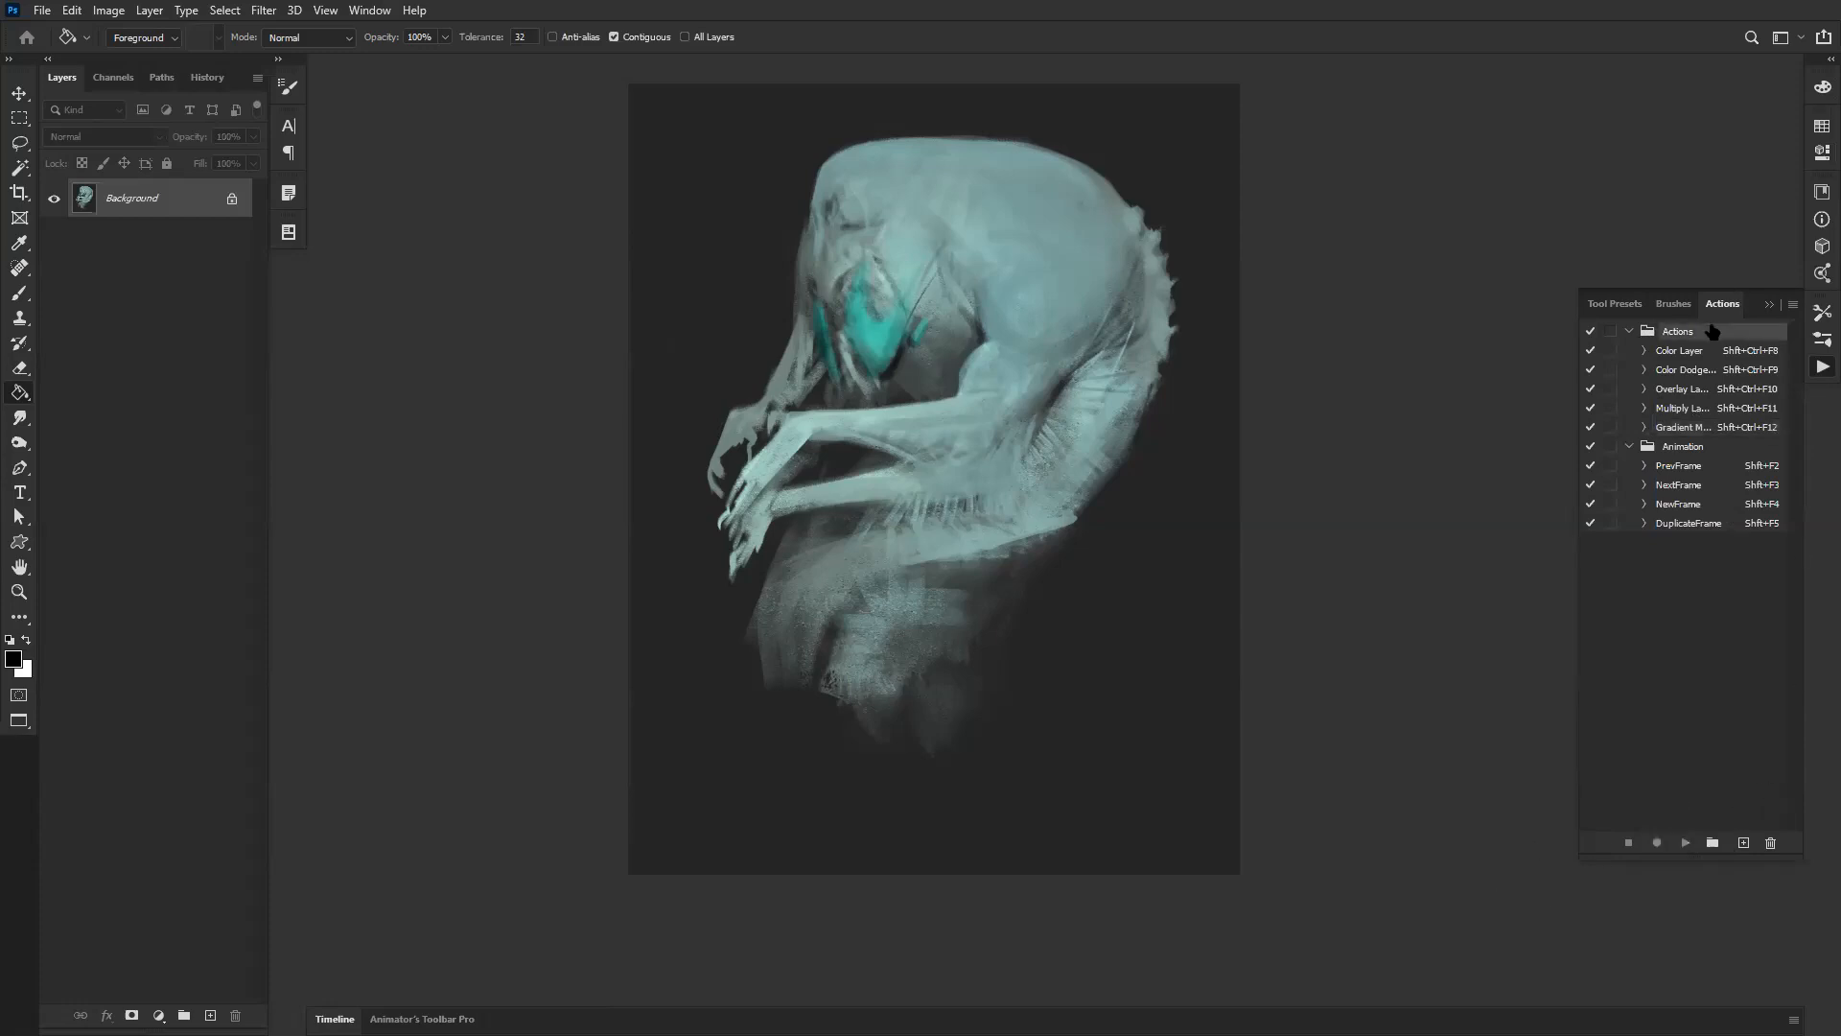
left_click(1744, 842)
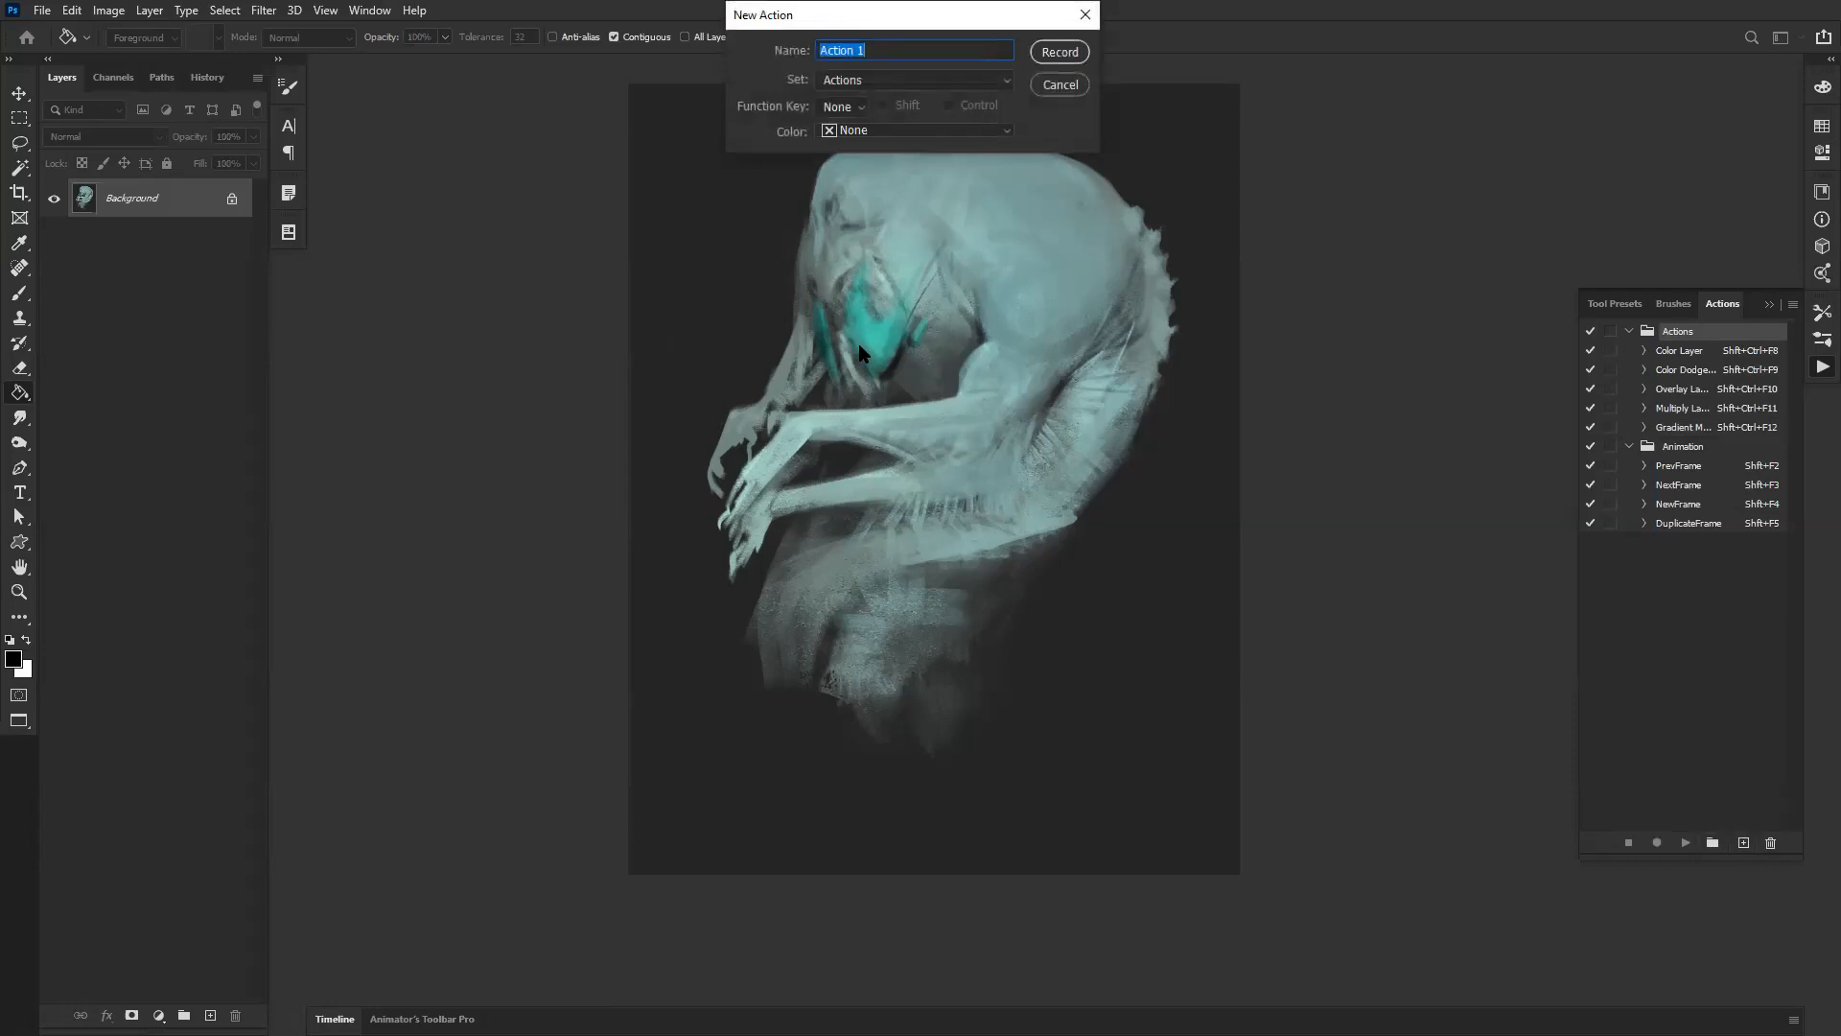
type("Whatever")
left_click(846, 108)
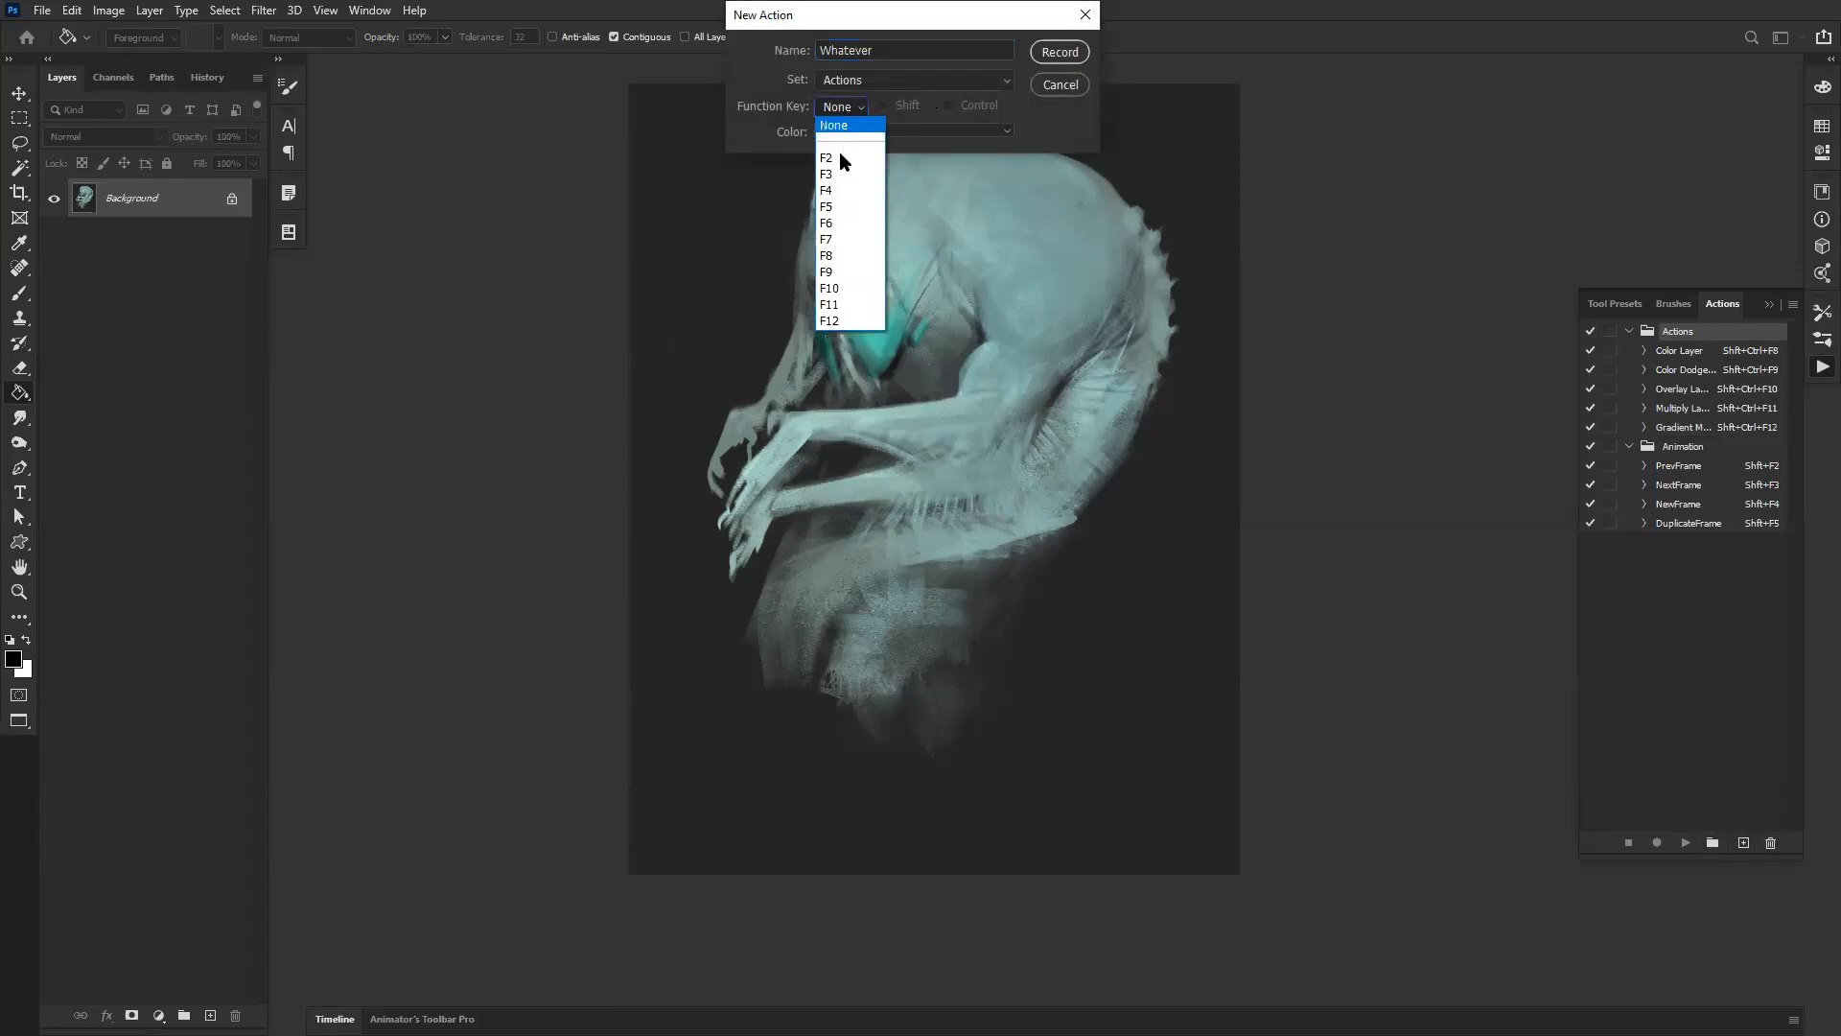
left_click(855, 113)
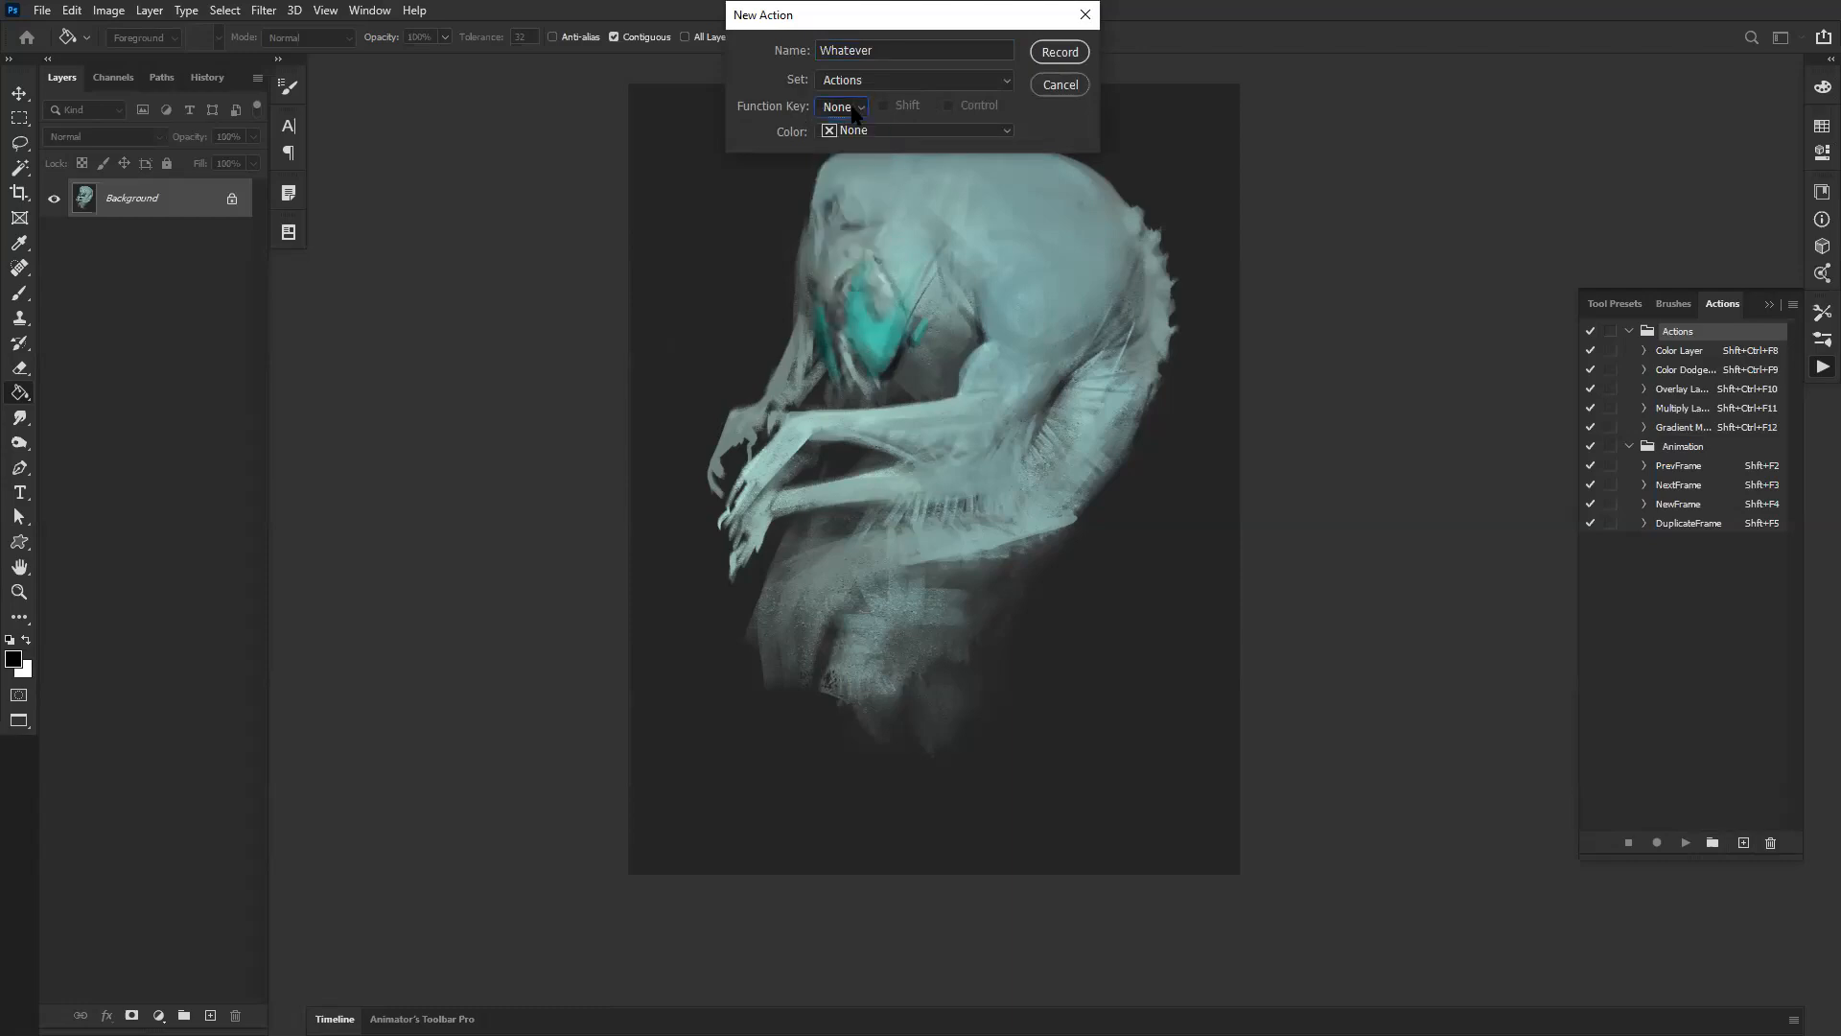
left_click(851, 111)
left_click(877, 163)
left_click(844, 109)
left_click(849, 125)
left_click(899, 130)
left_click(865, 134)
left_click(1061, 54)
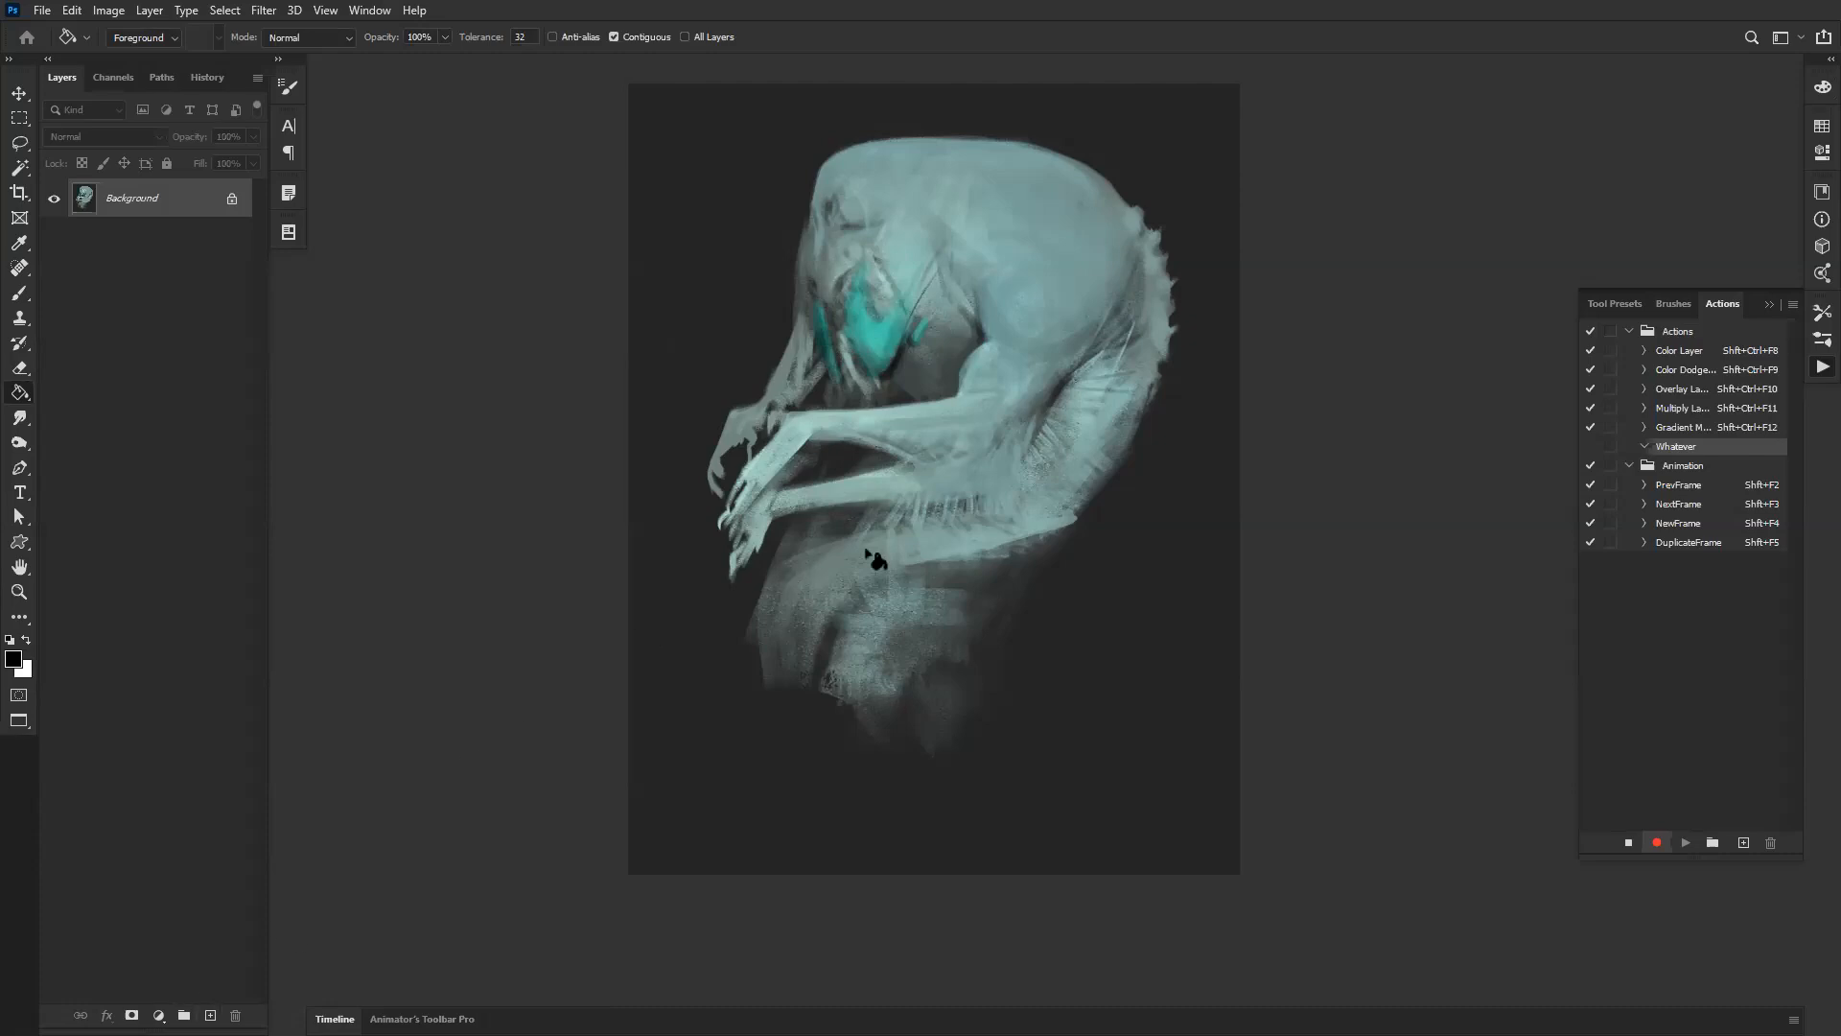
Step: Record adding five new layers, resetting the swatches to default and filling the topmost layer with black
key("ctrl+alt+shift+n")
key("ctrl+alt+shift+n")
key("ctrl+alt+shift+n")
key("ctrl+alt+shift+n")
key("ctrl+alt+shift+n")
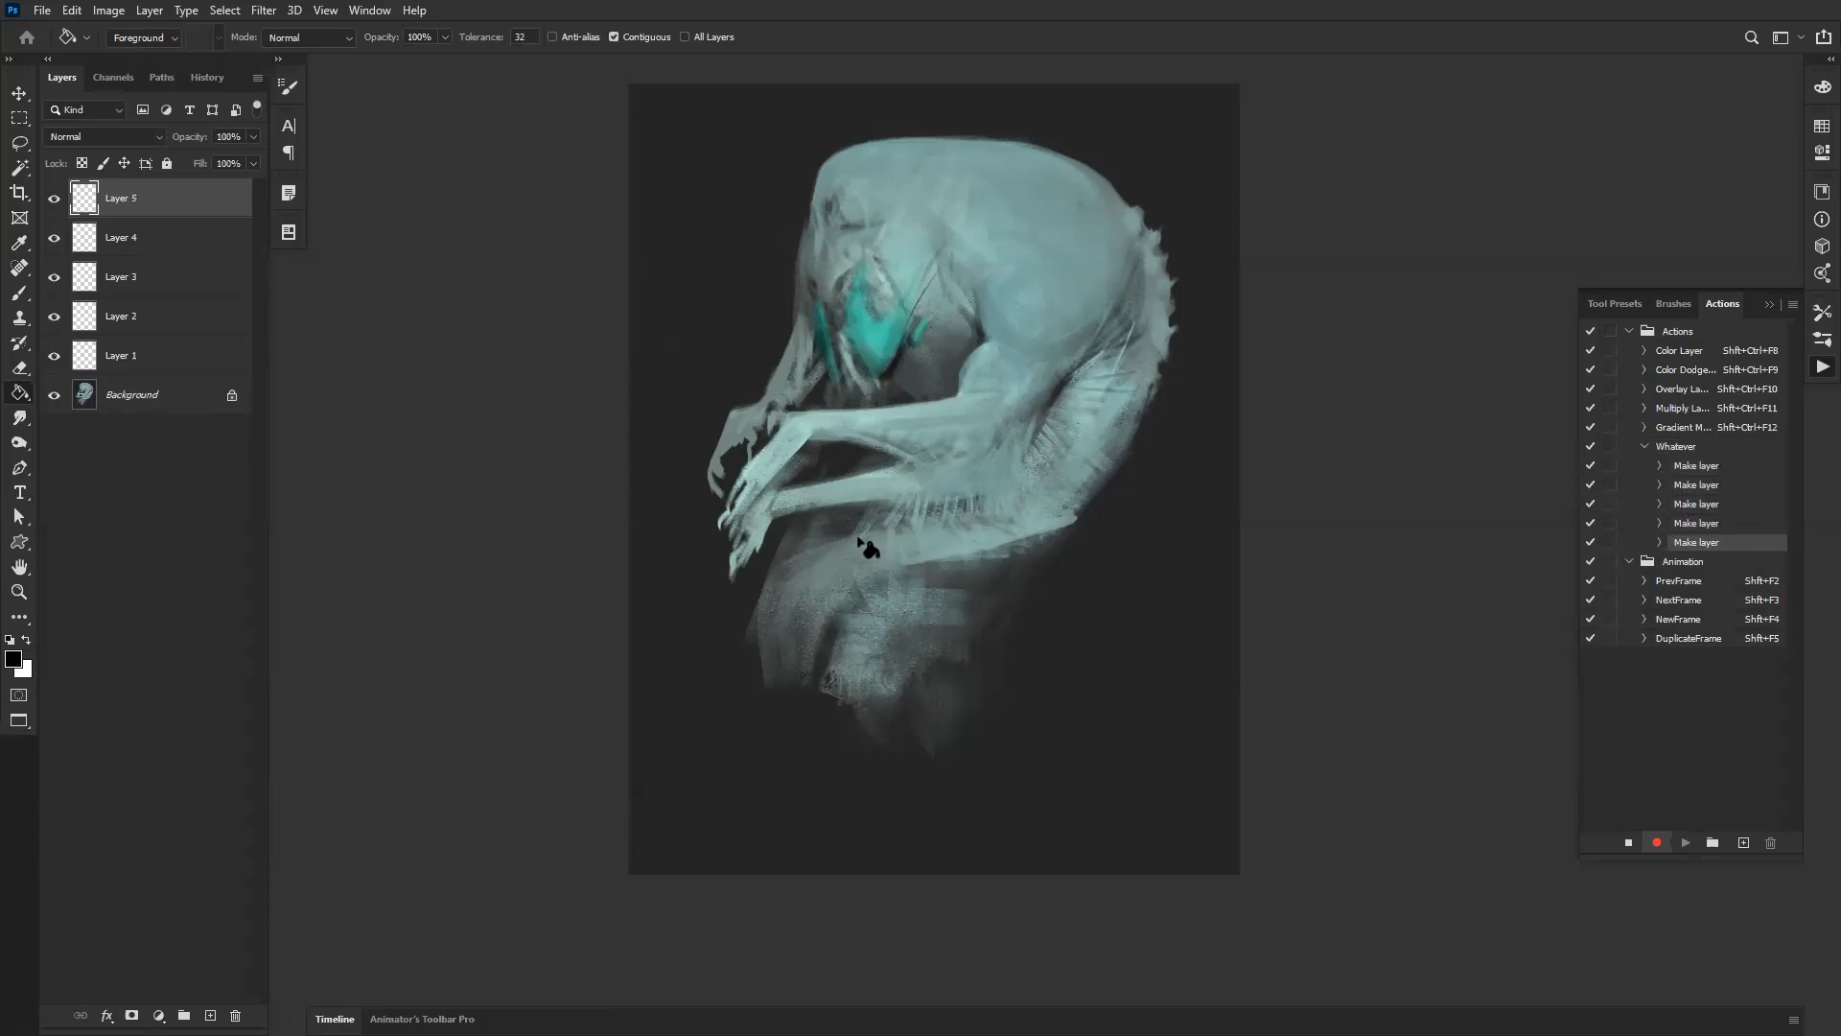
key("d")
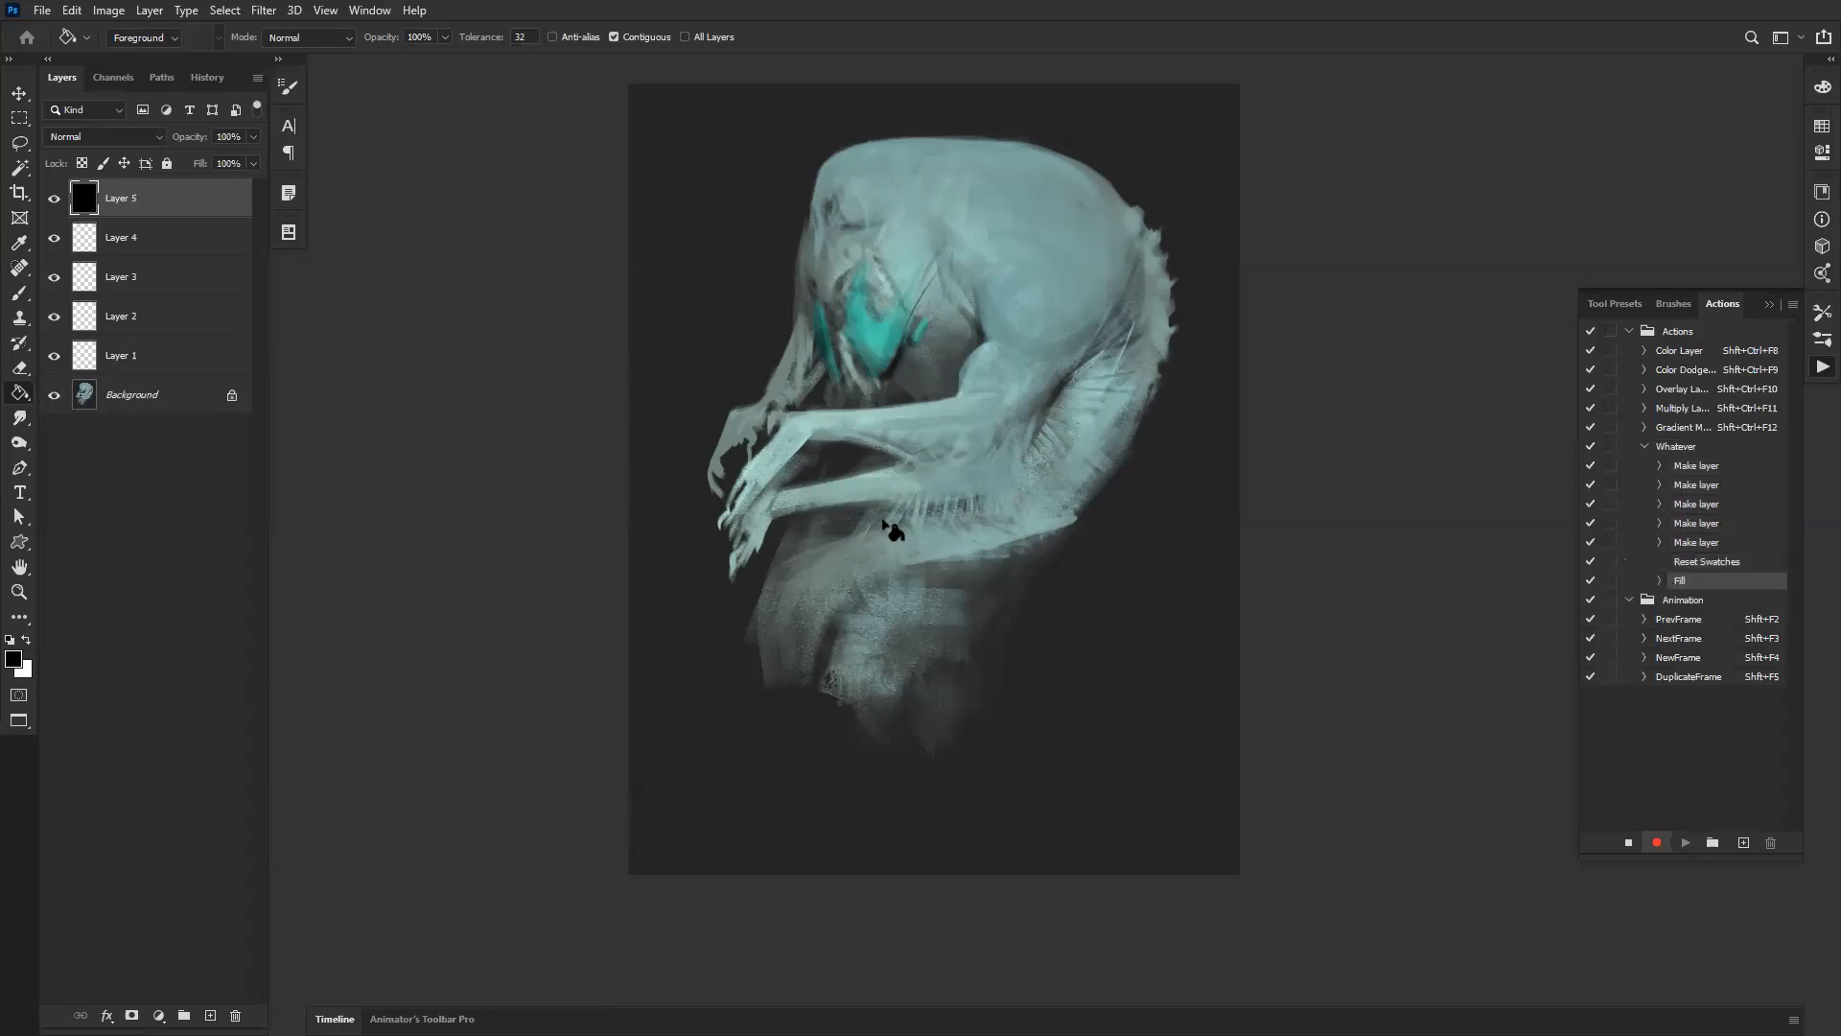
left_click(891, 525)
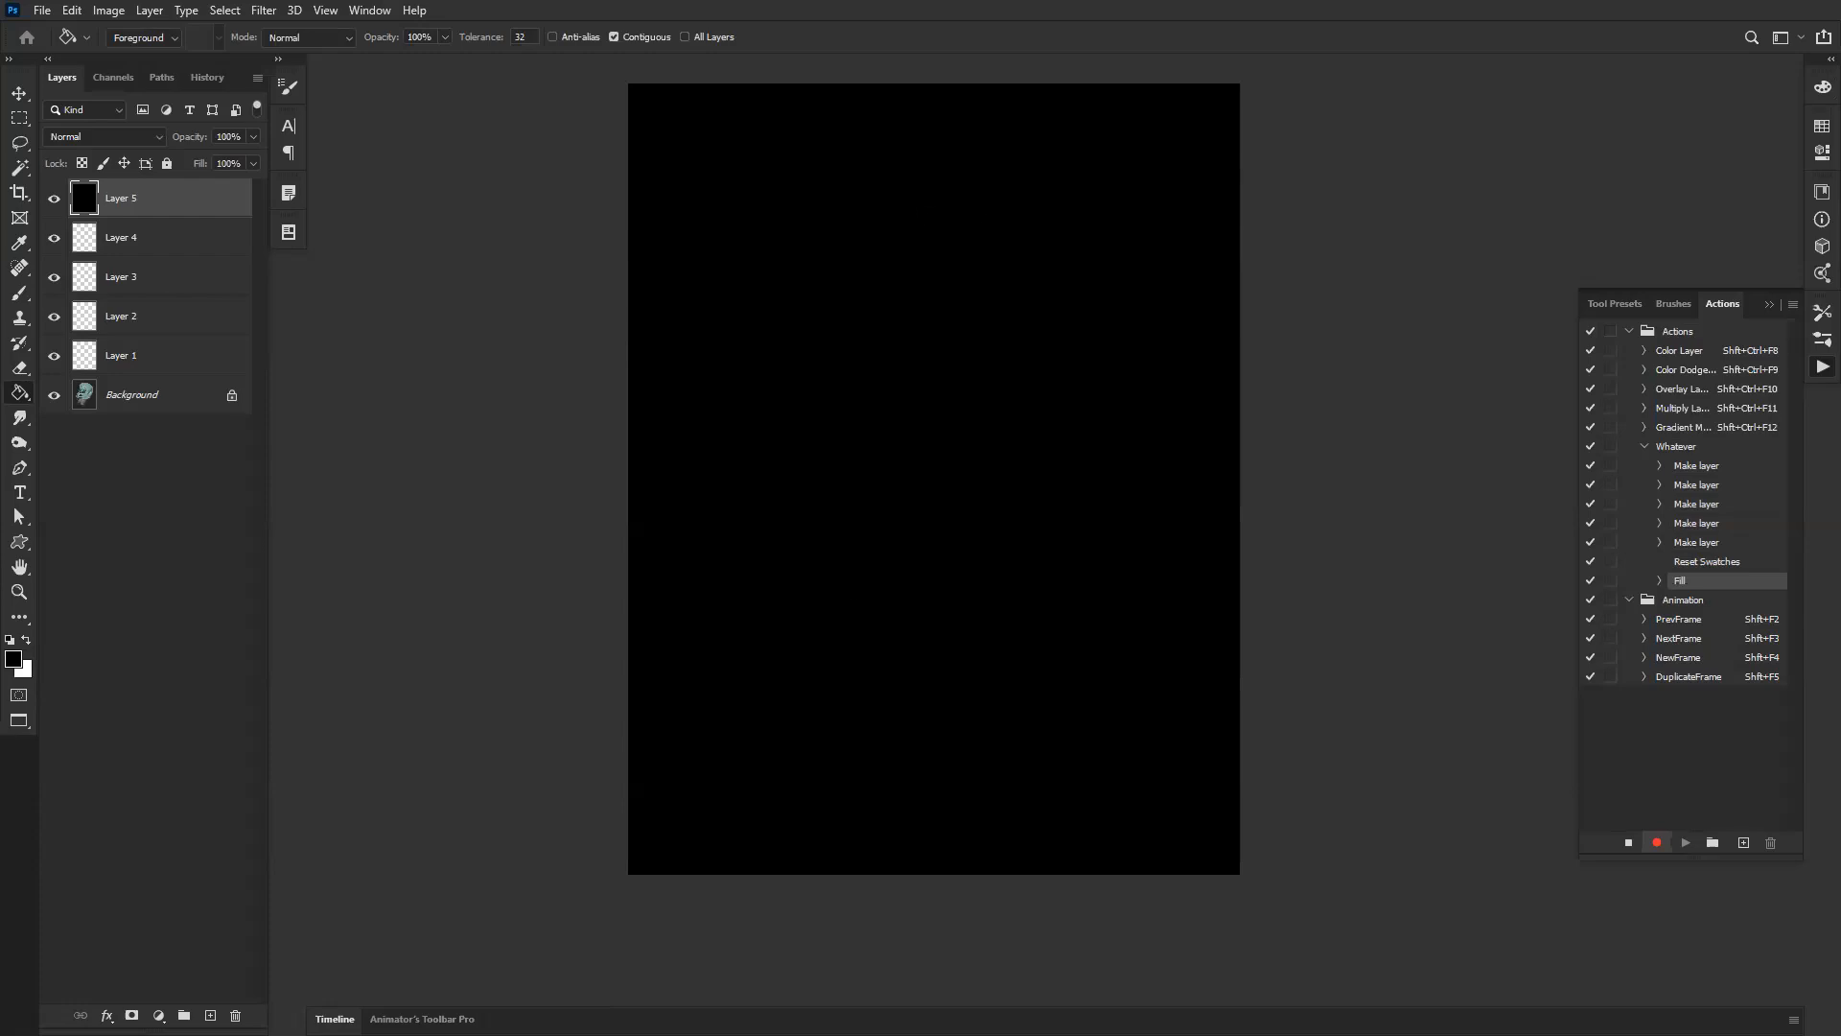
Step: While recording, switch to the Brush, make white the foreground color and scribble a test stroke on the black layer
key("b")
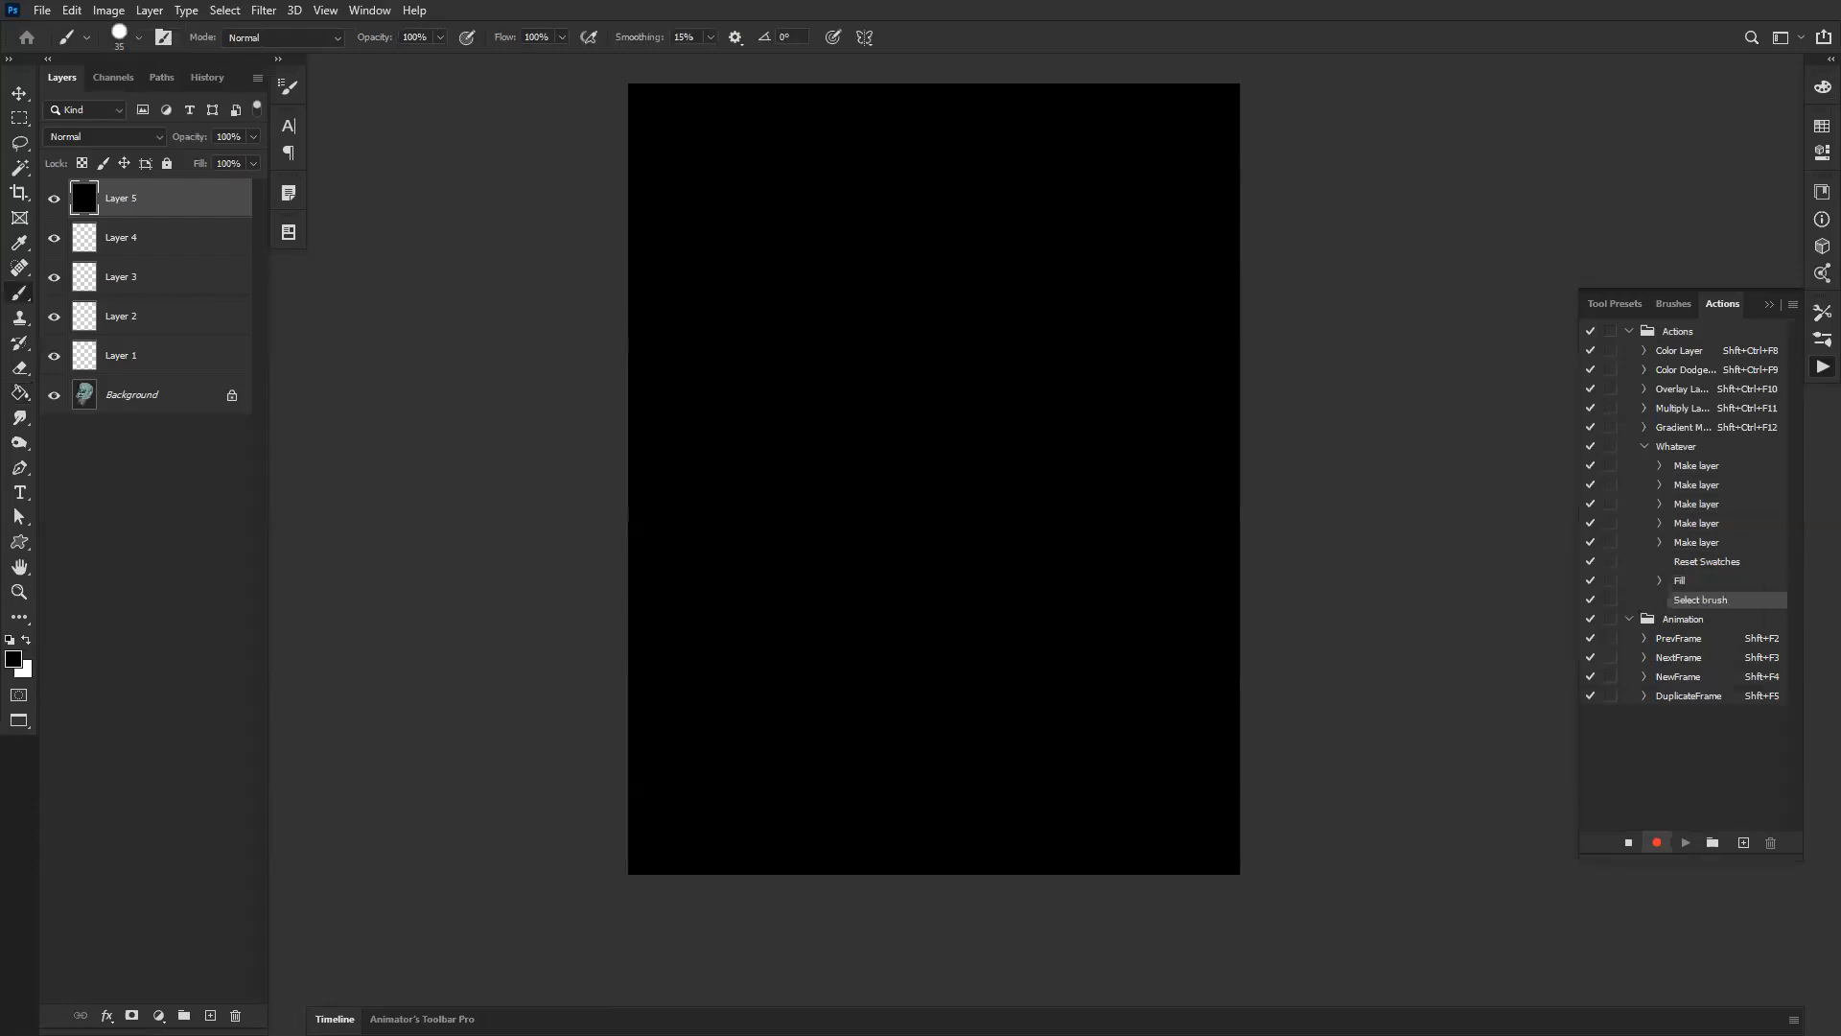
key("d")
key("x")
mouse_move(887, 347)
left_mouse_down()
mouse_move(980, 262)
mouse_move(940, 453)
mouse_move(1002, 380)
left_mouse_up()
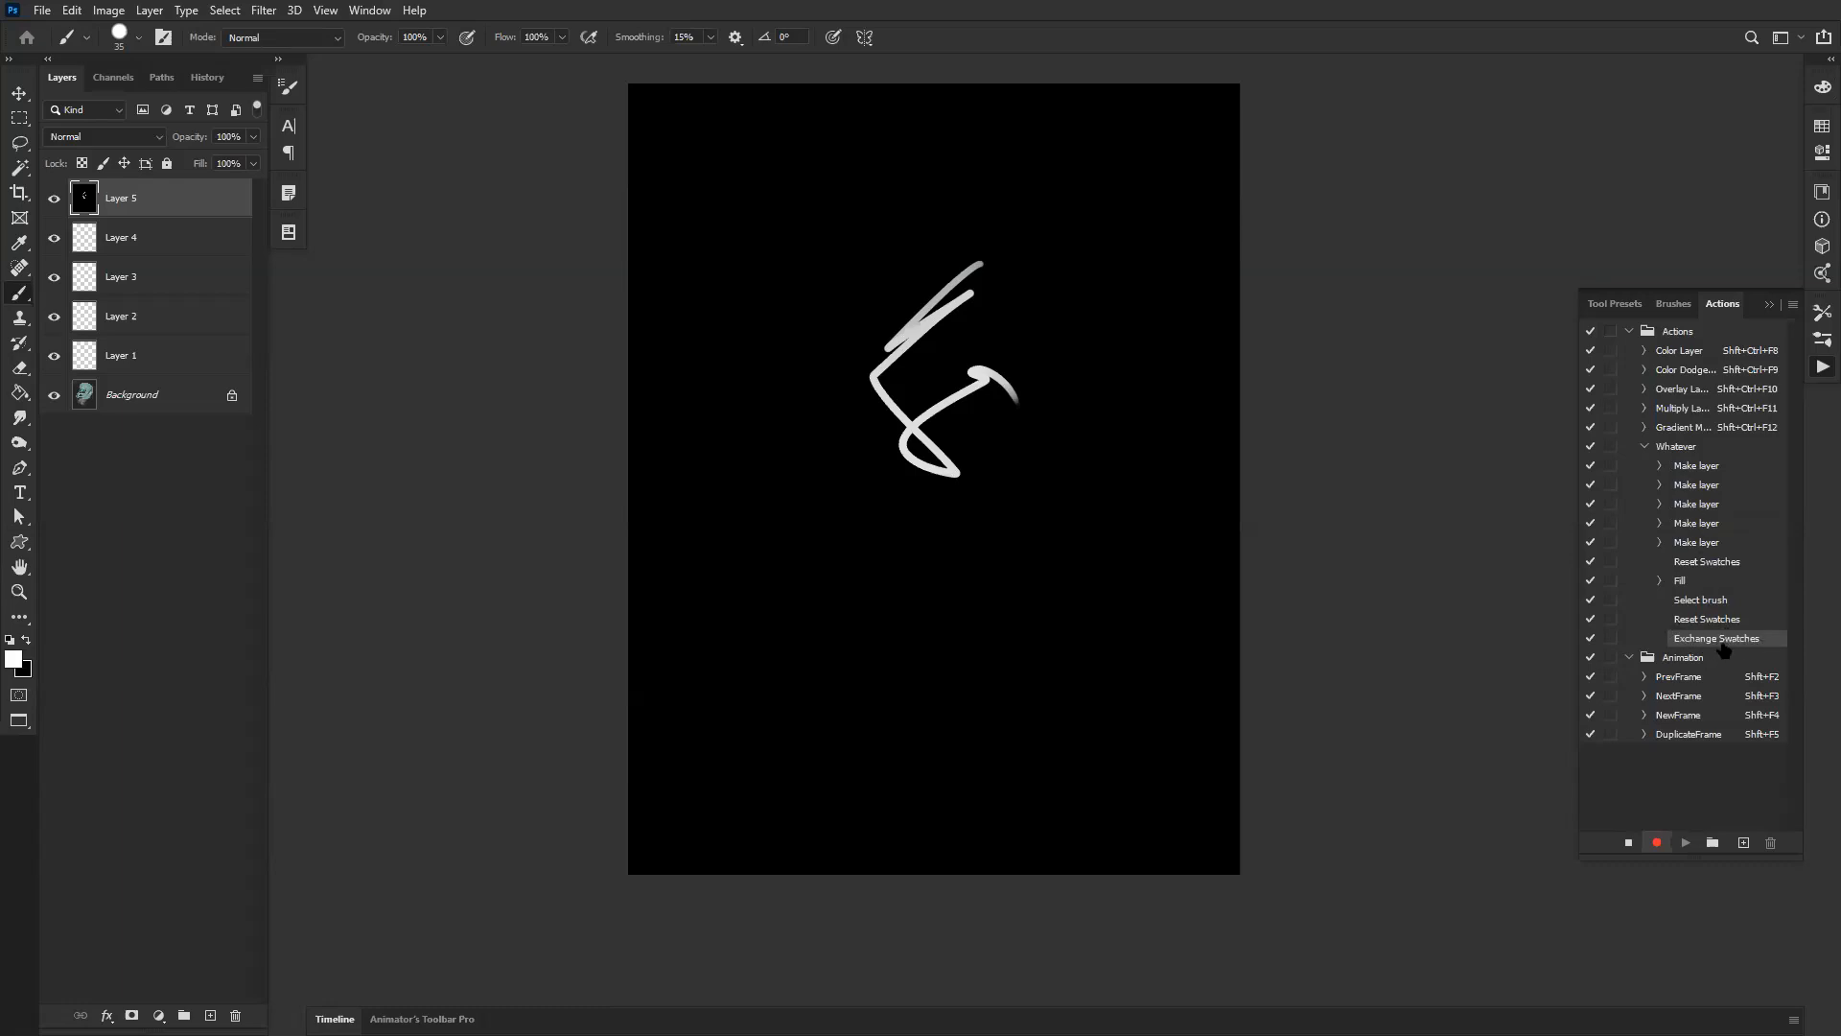
Step: Stop recording, collapse the Whatever action and play it back
left_click(1630, 842)
left_click(1646, 446)
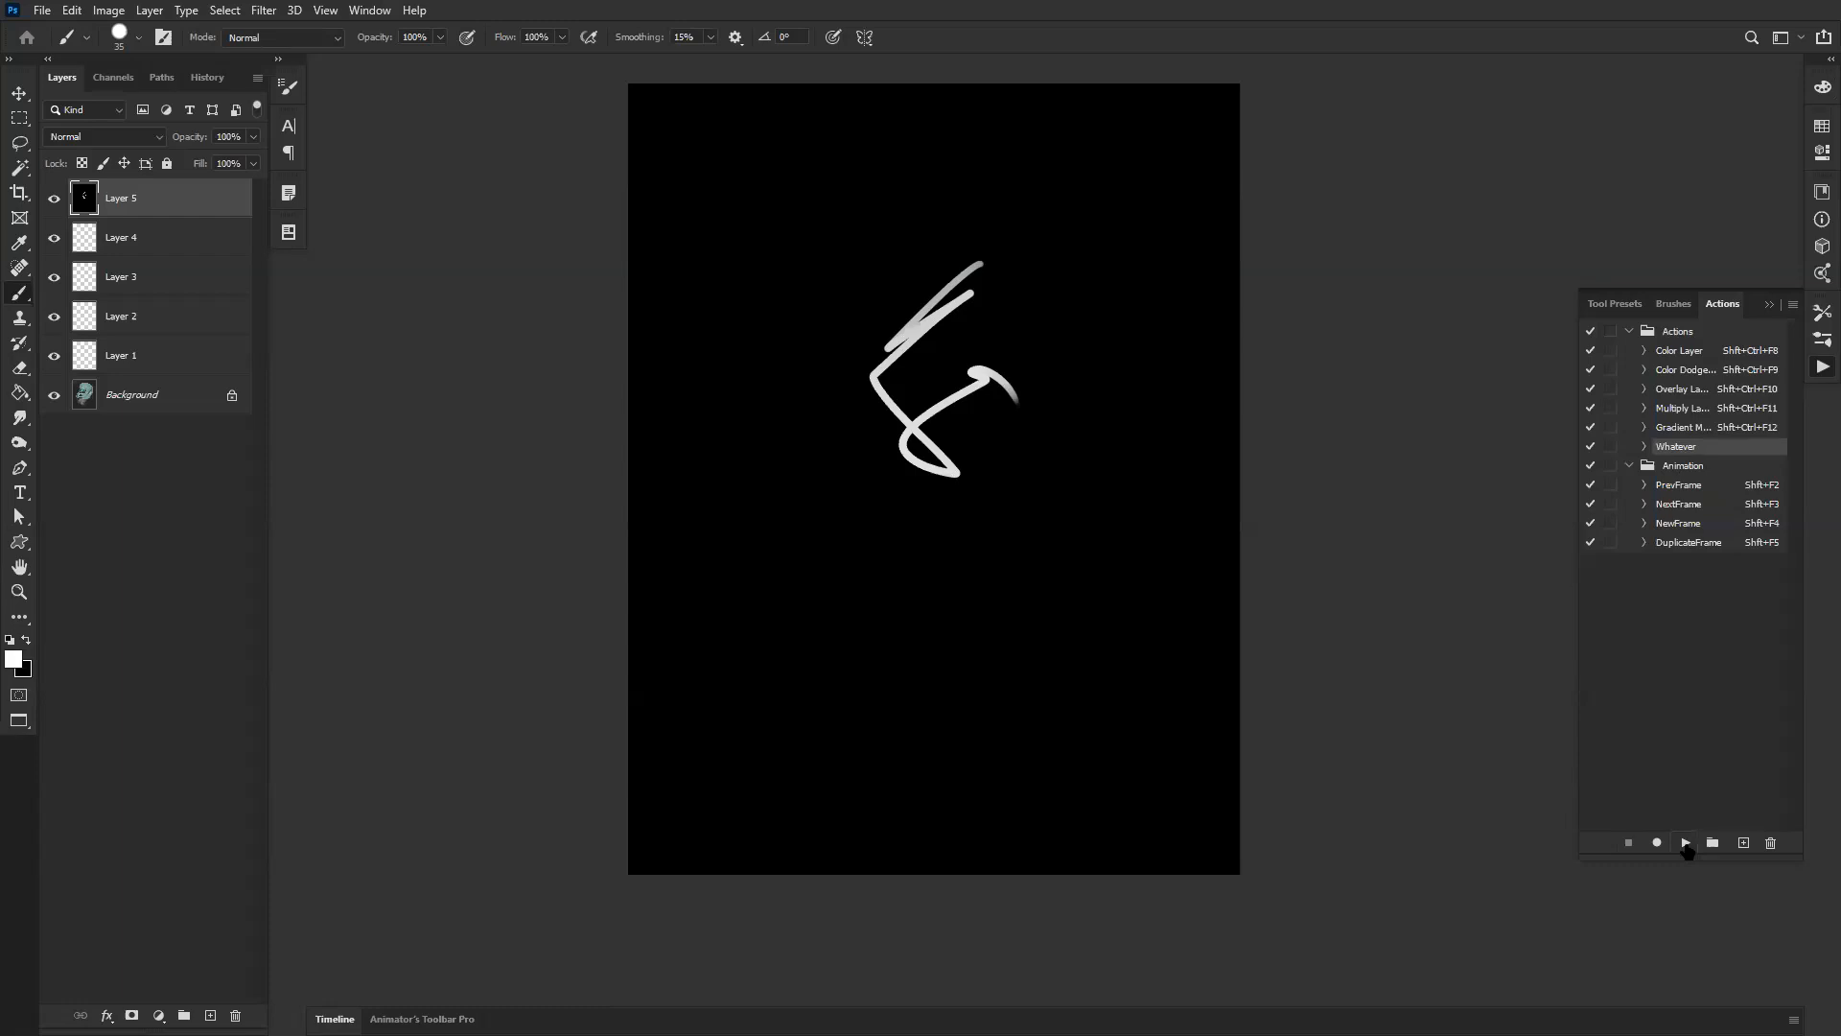
left_click(1686, 843)
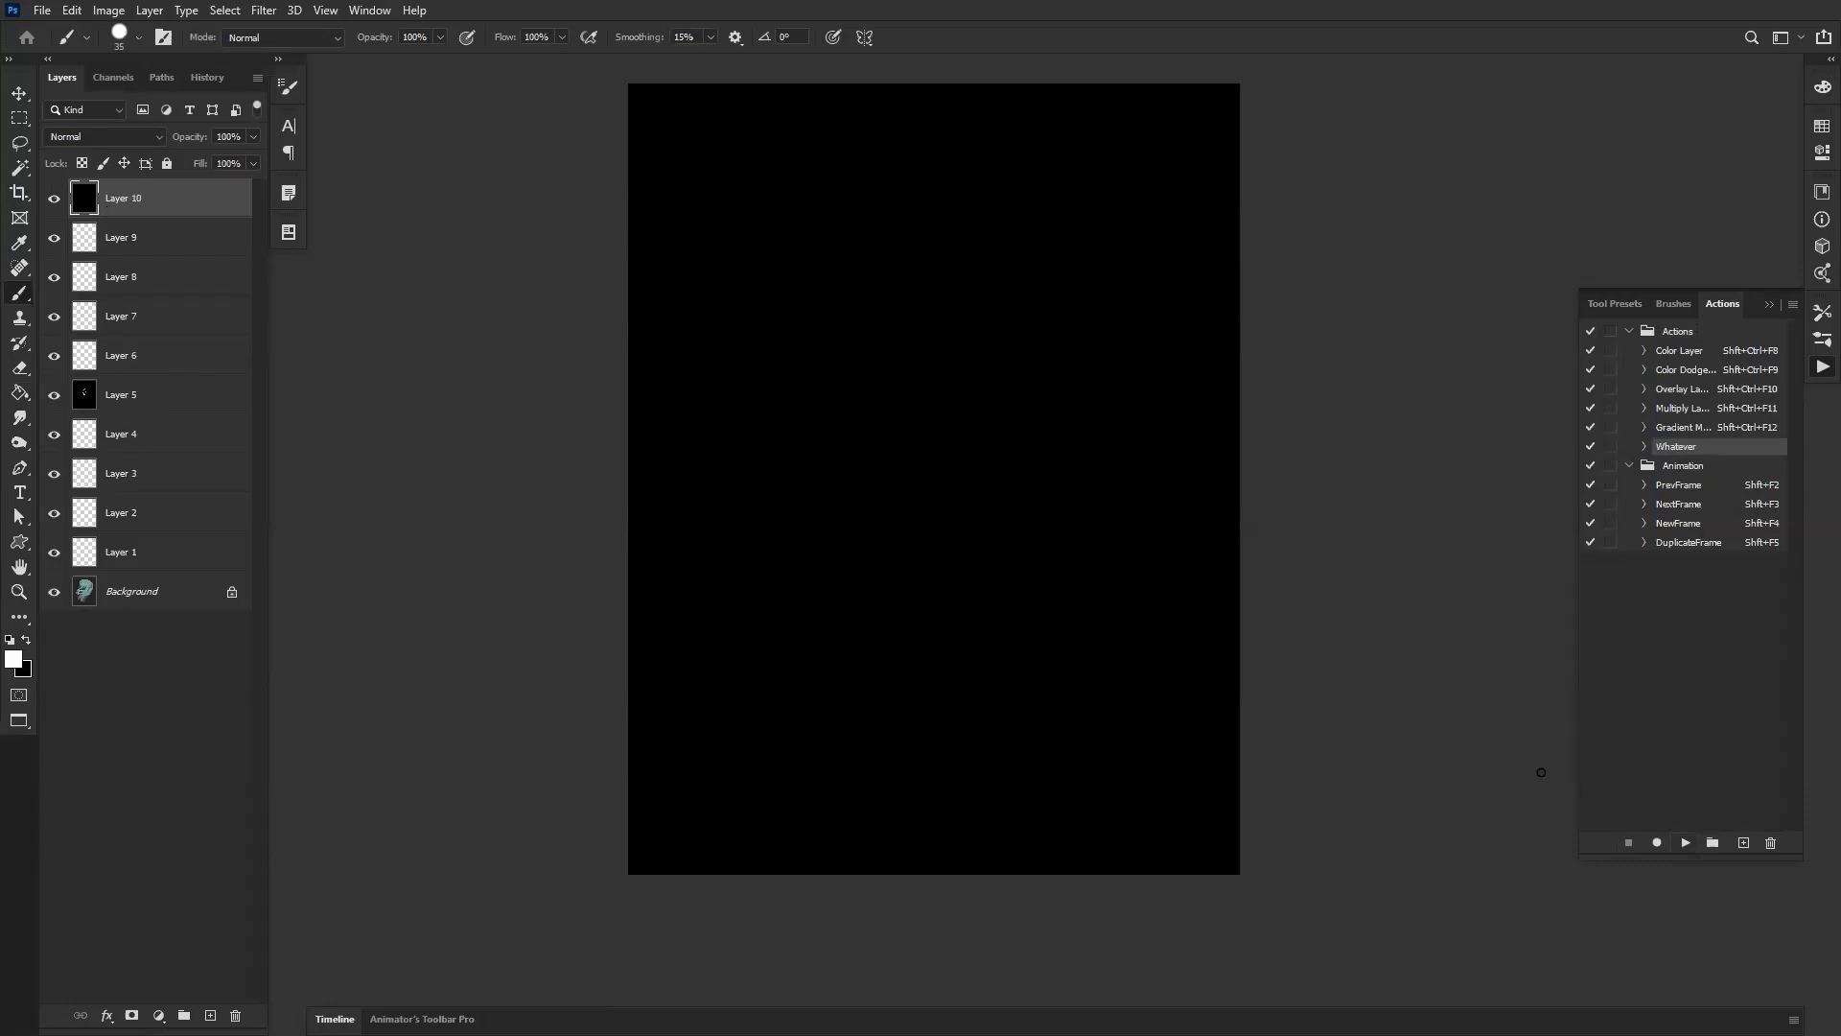
Step: Turn on Button Mode for the actions list and turn it off again
left_click(1793, 305)
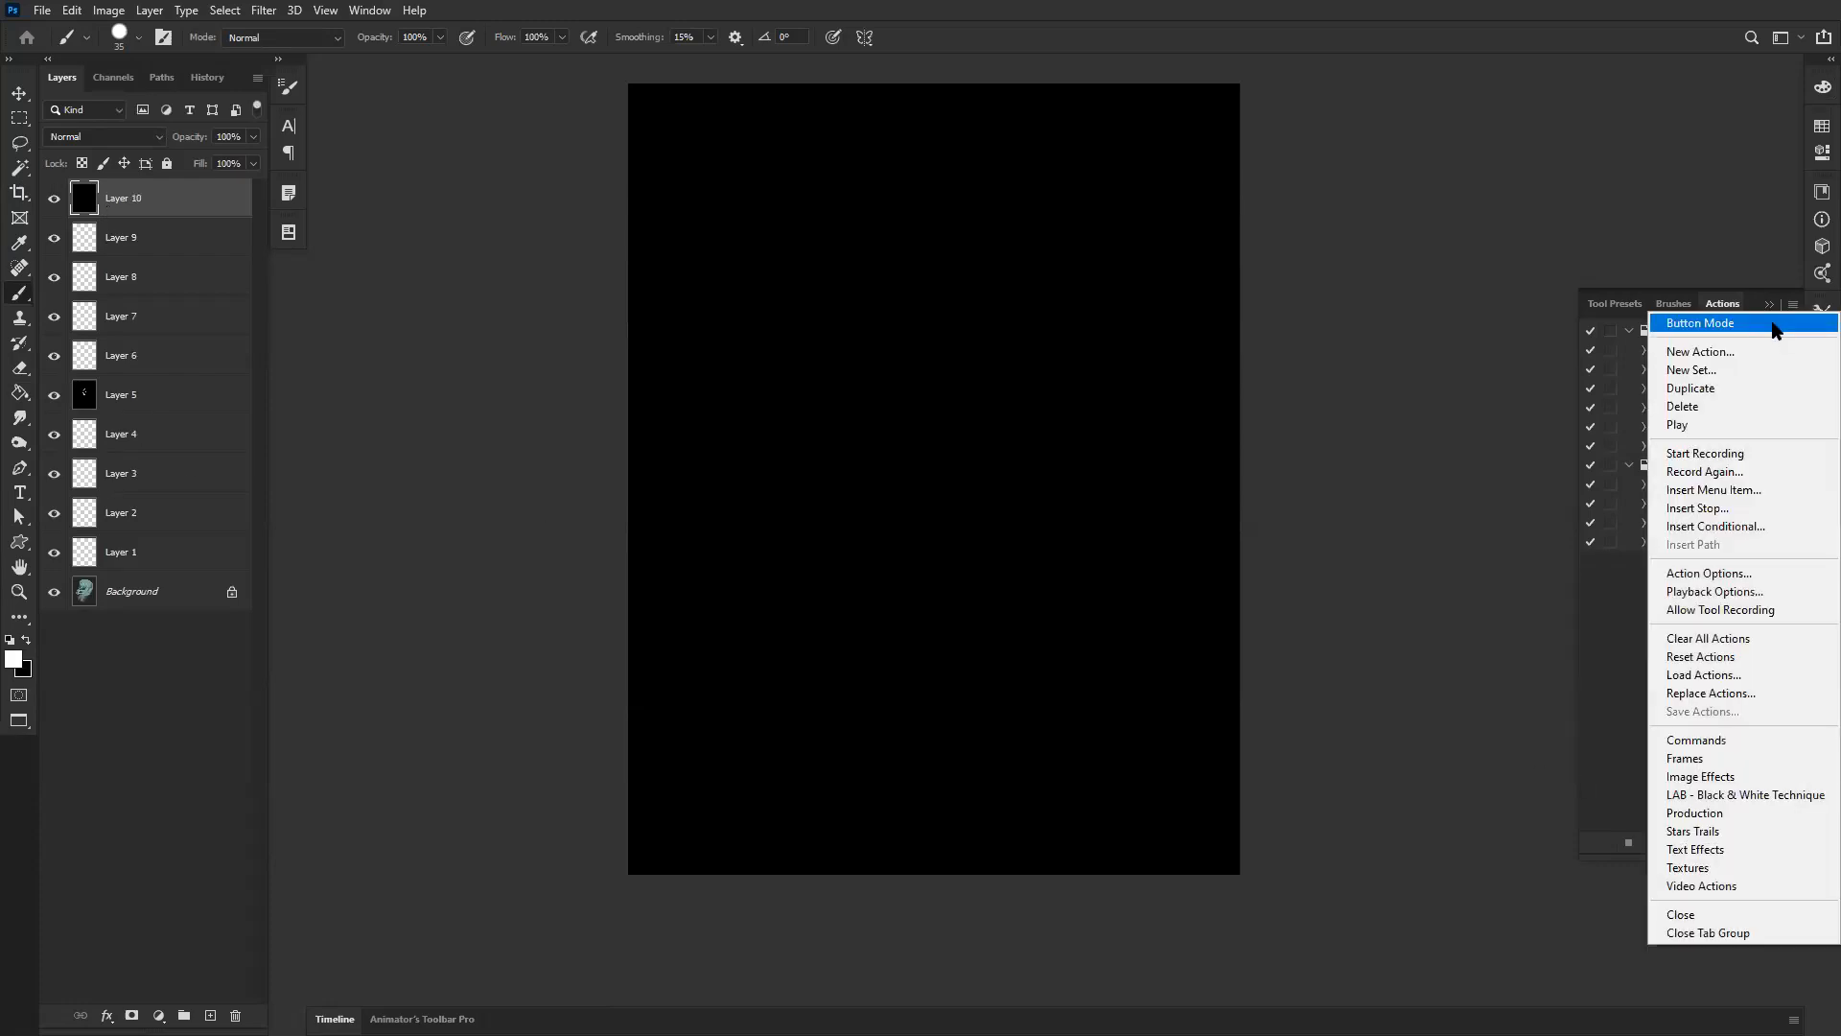
left_click(1774, 330)
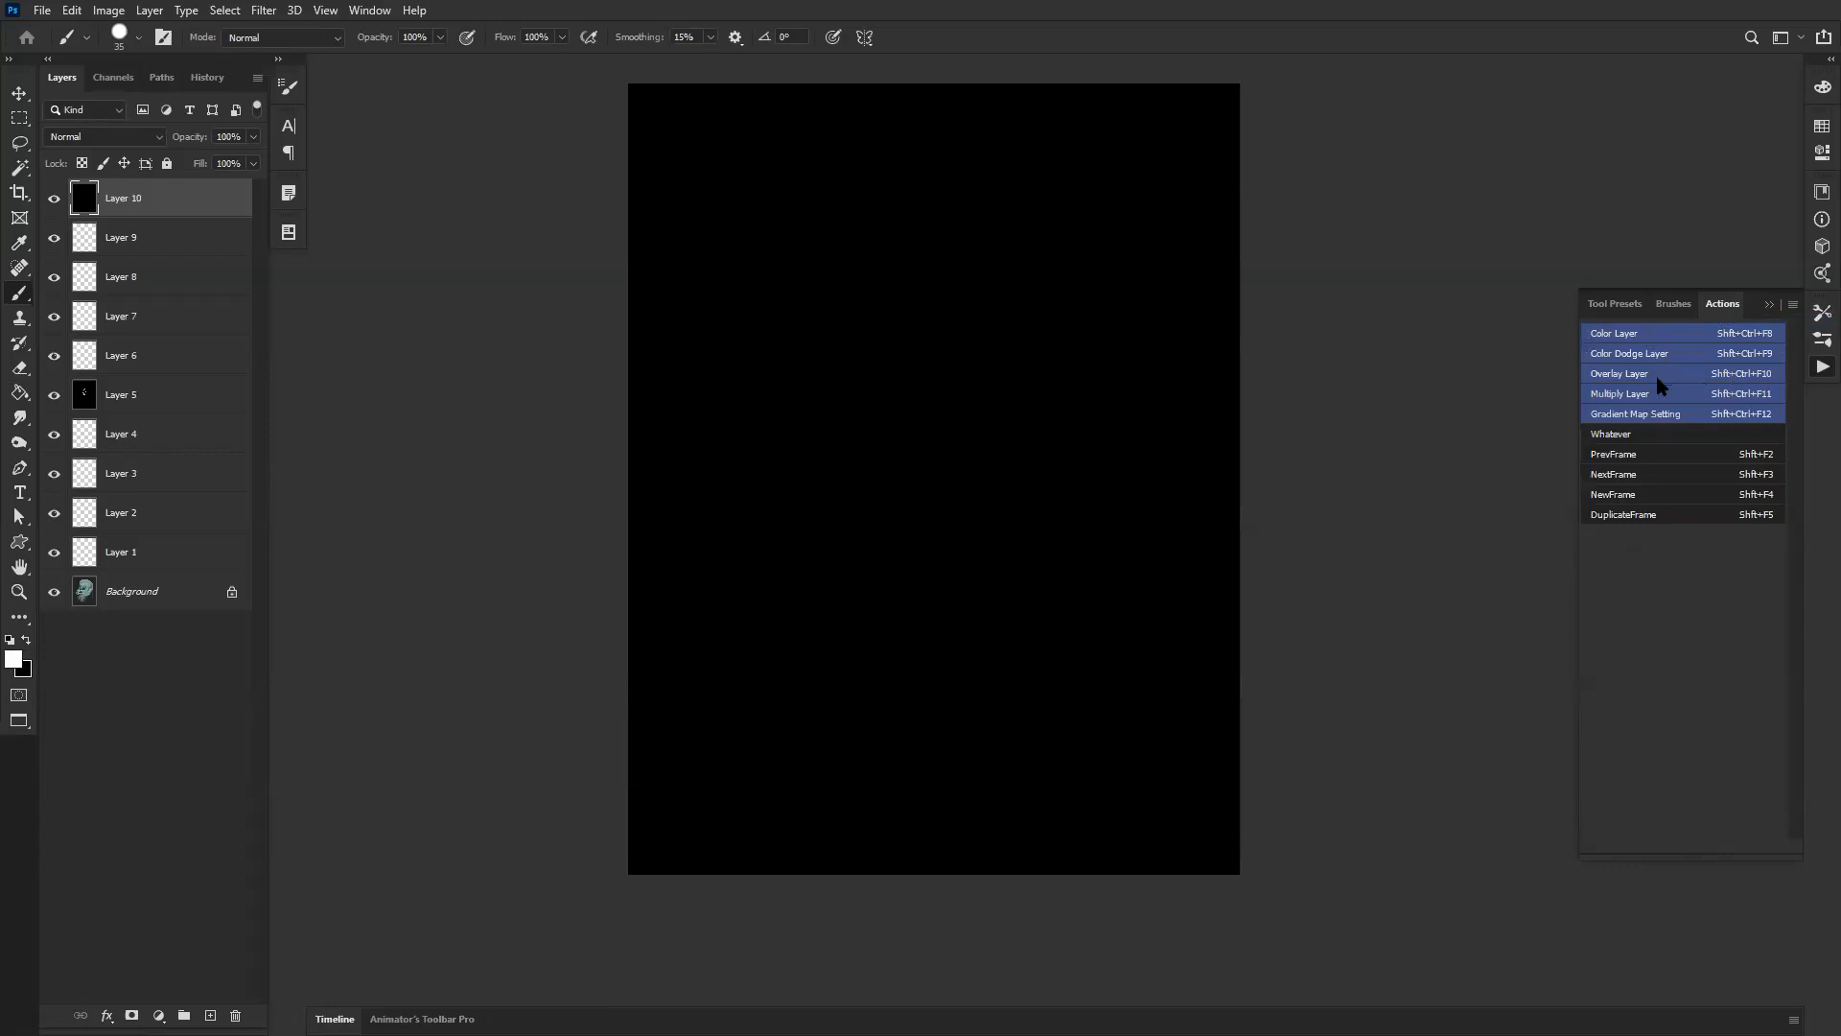
left_click(1793, 305)
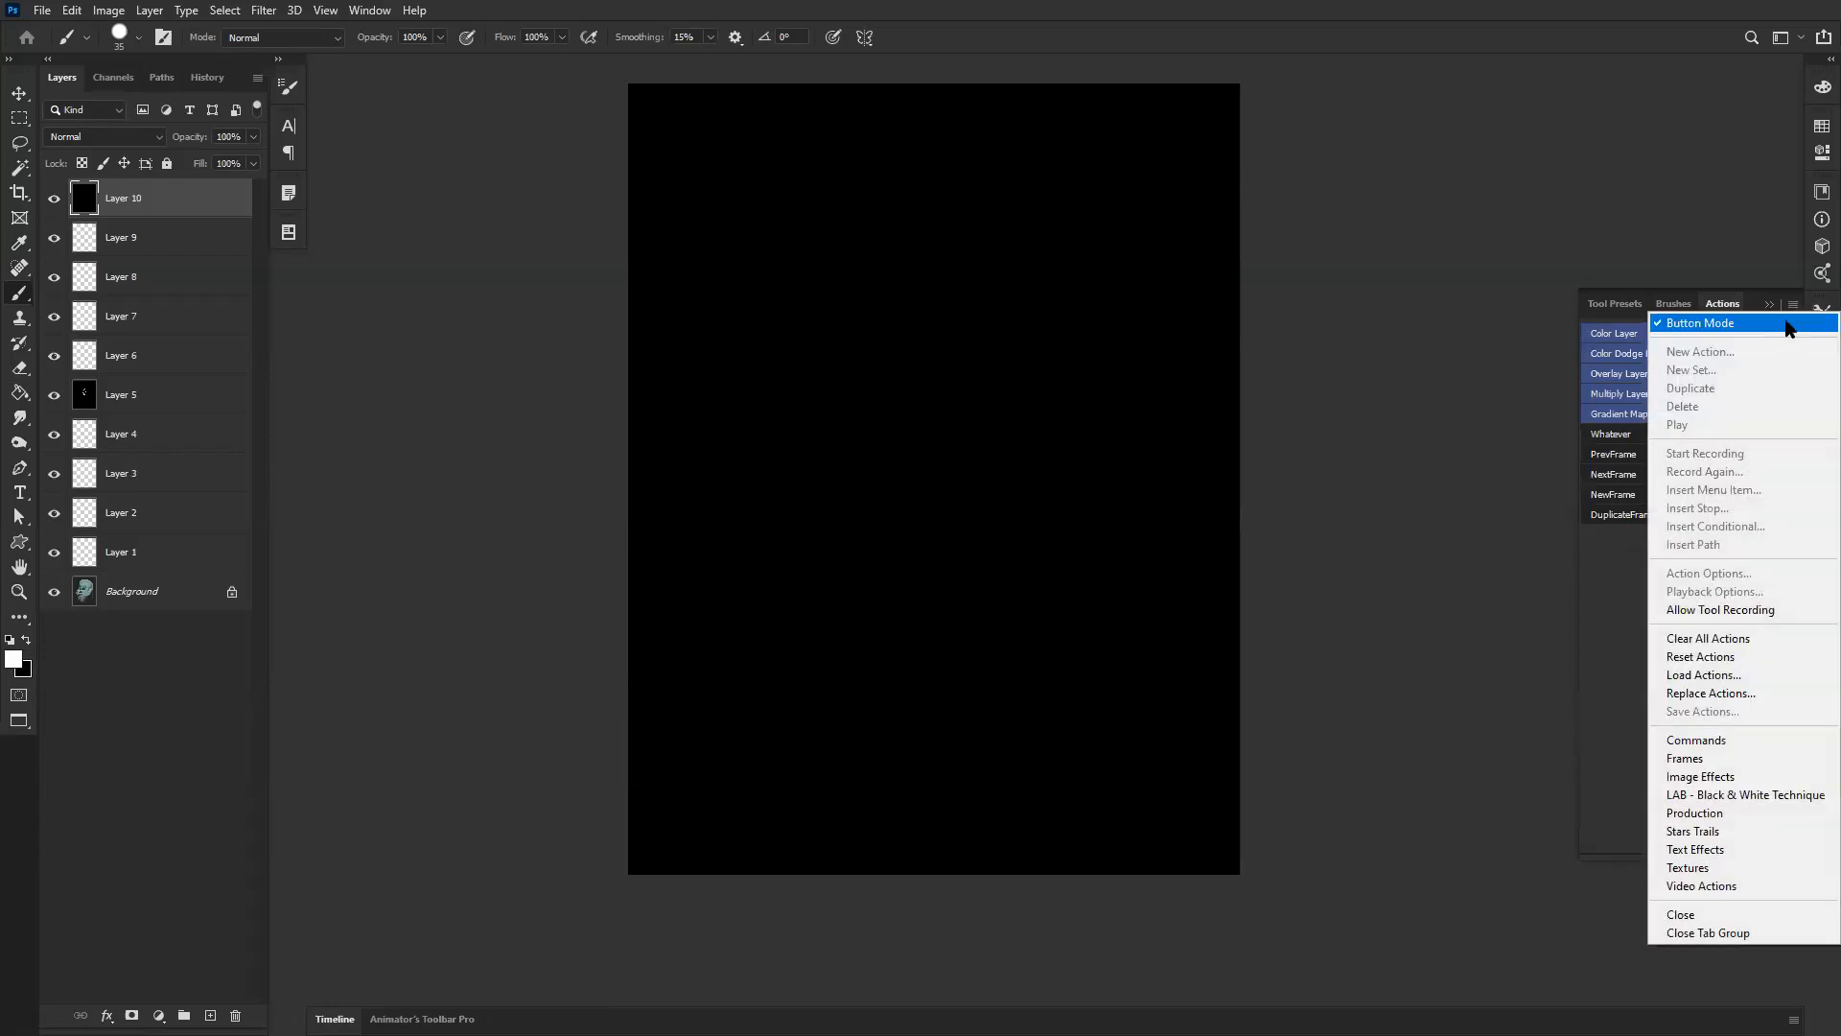
left_click(1788, 325)
Step: Delete the Whatever action and all ten layers above the Background
left_click(1683, 448)
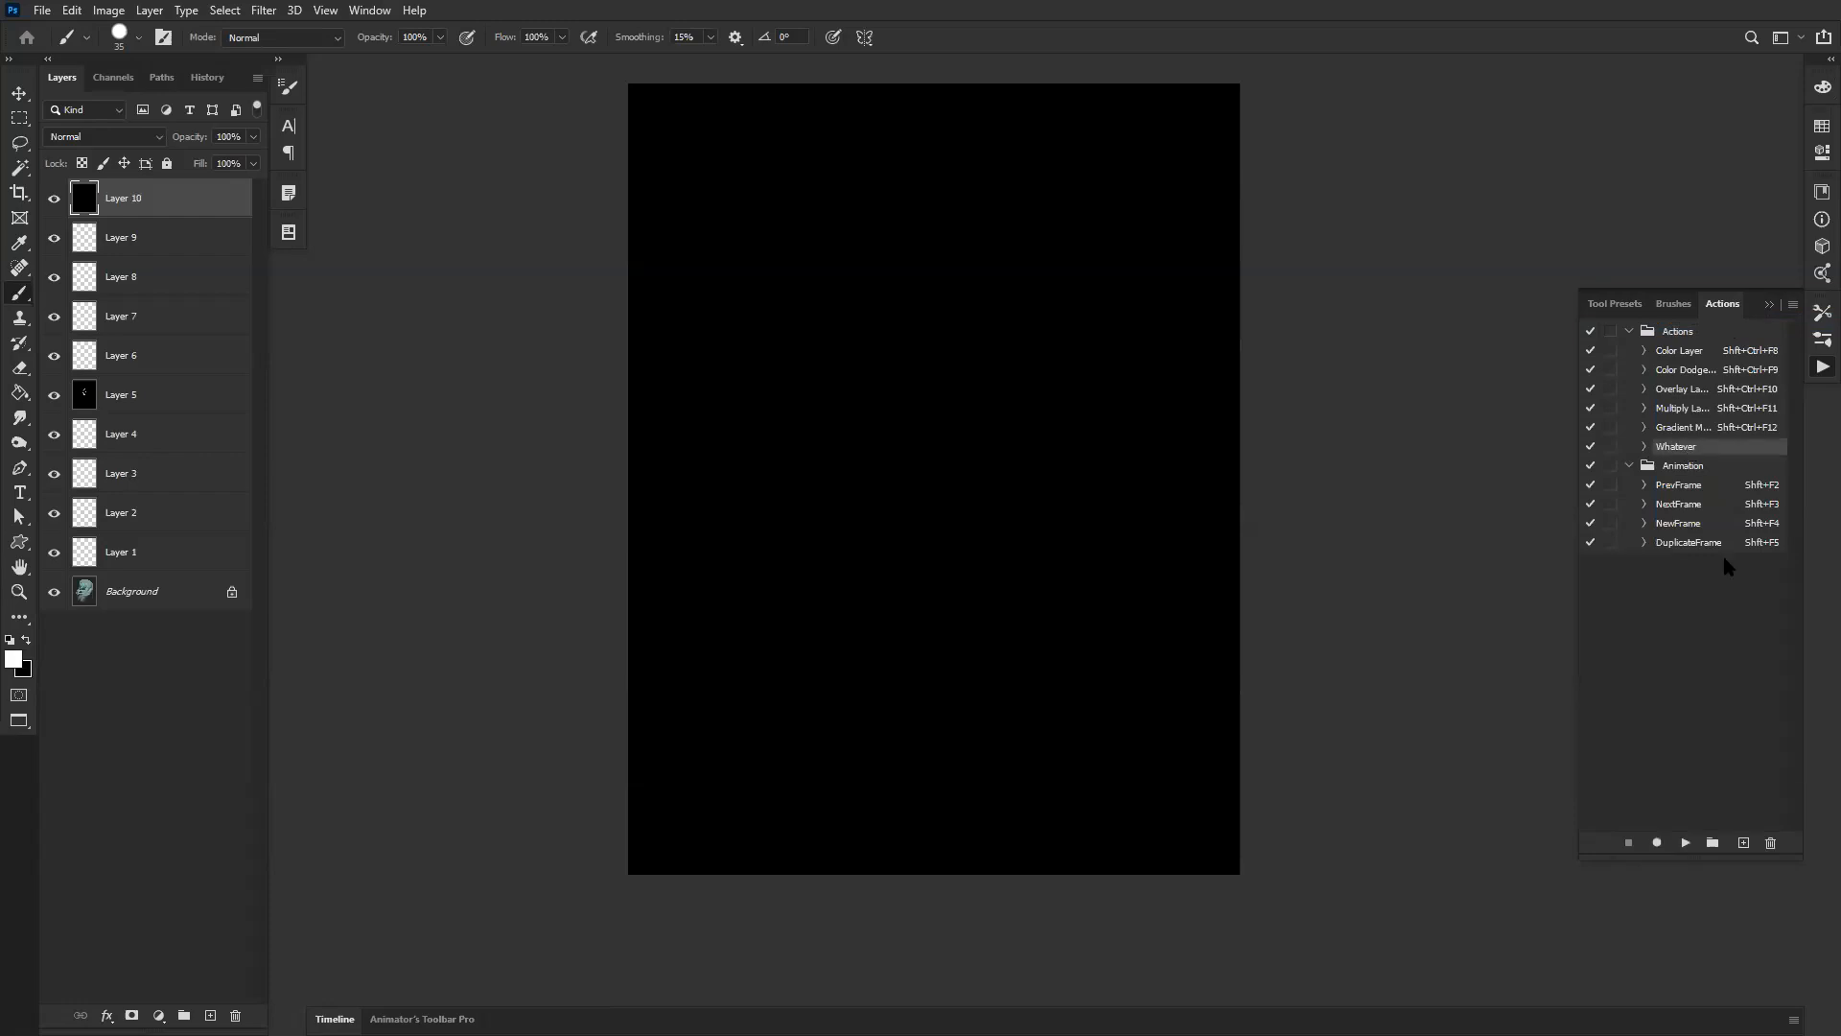
left_click(1771, 843)
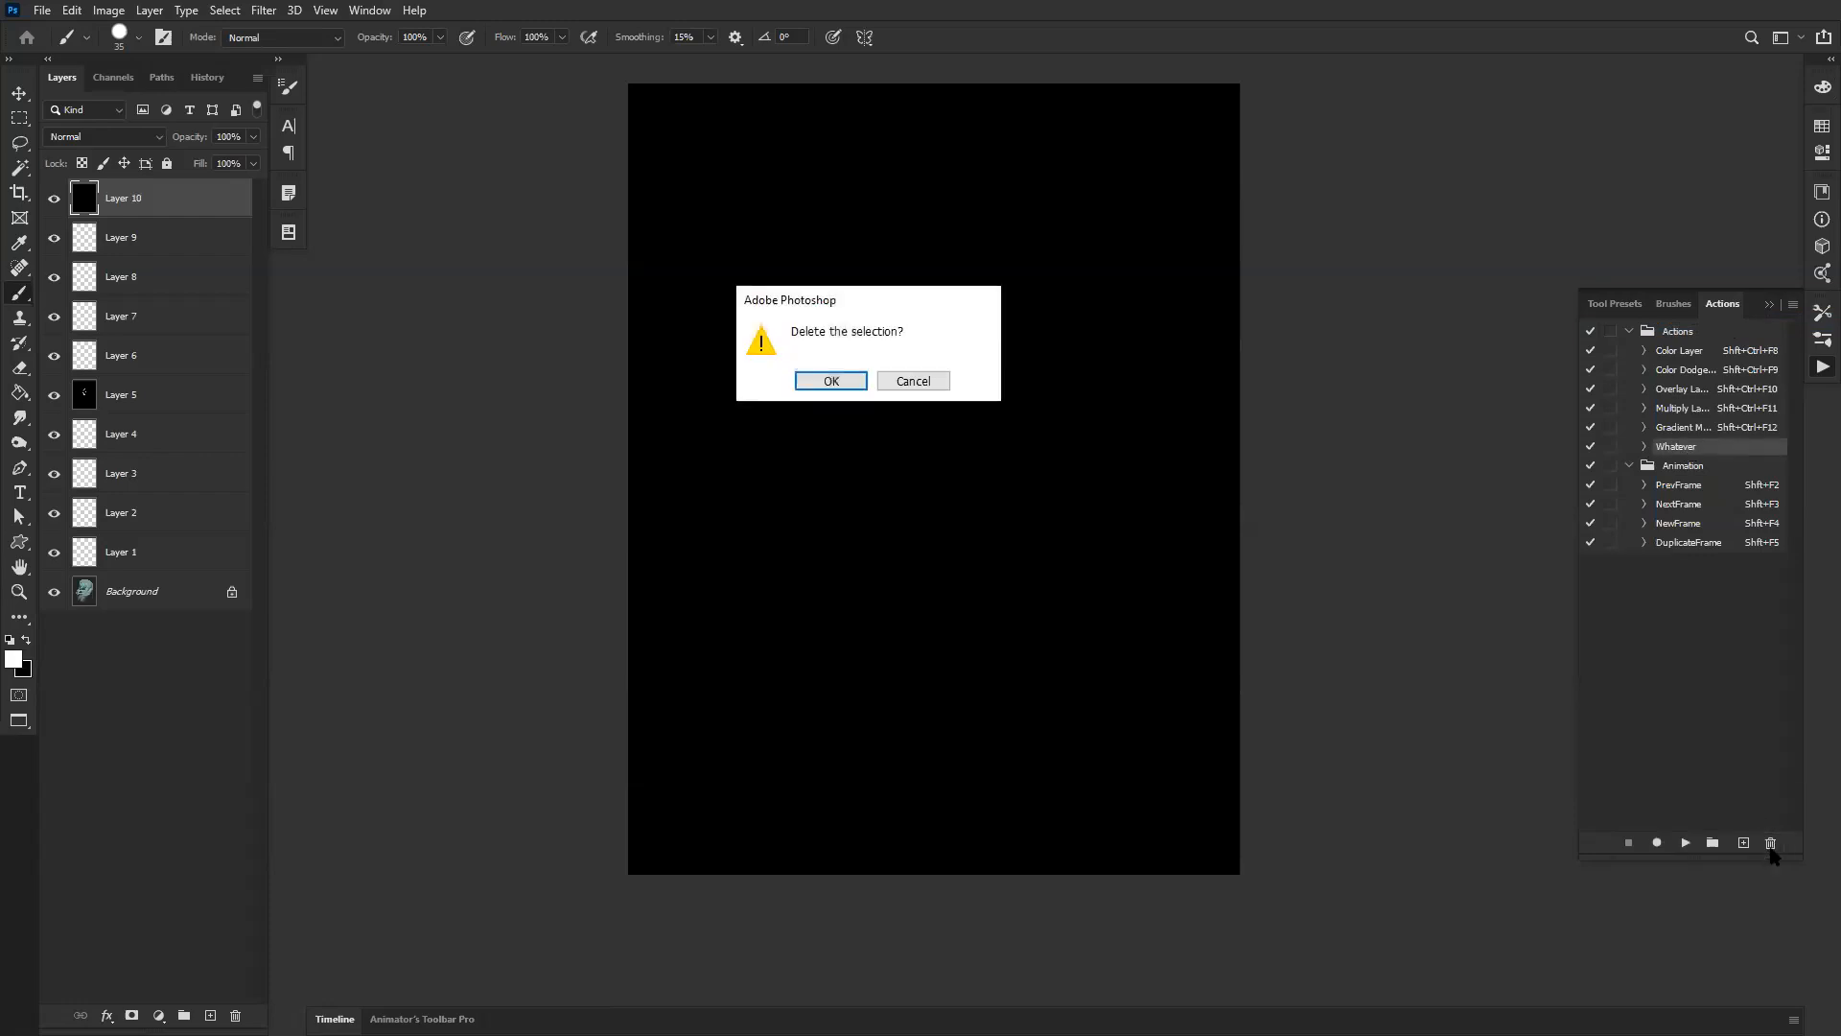
left_click(846, 375)
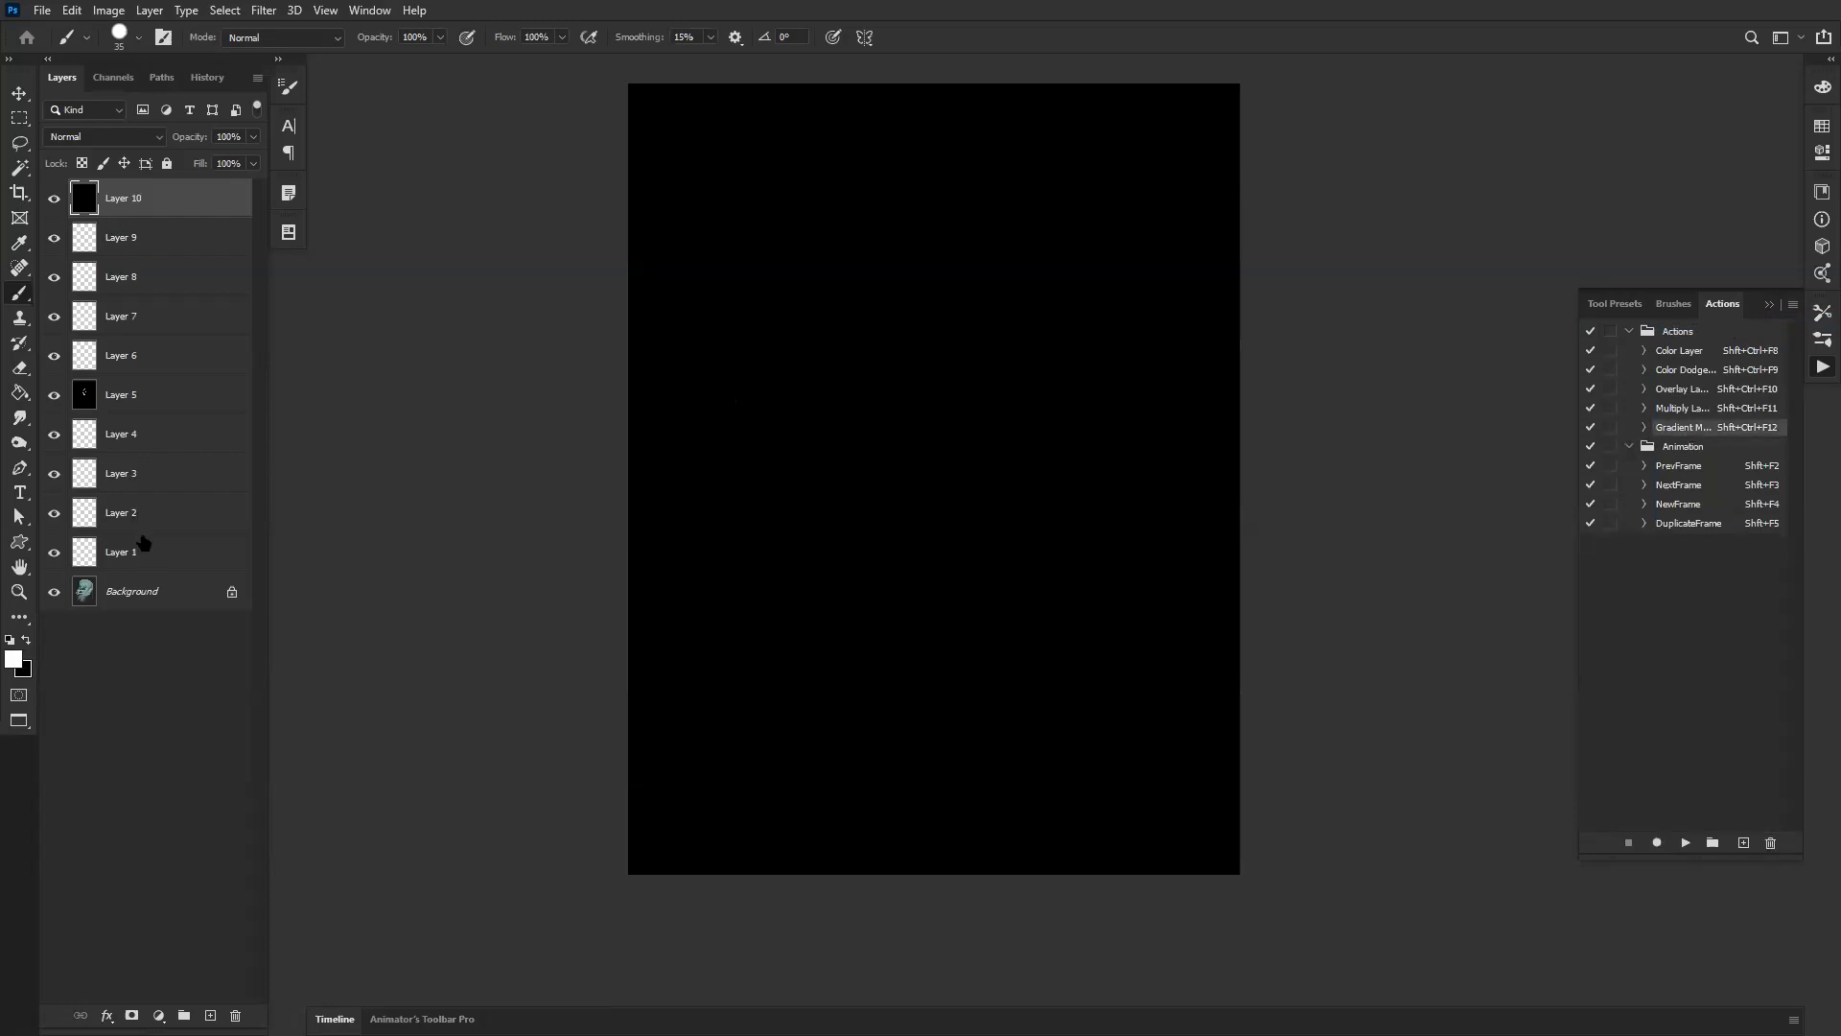
left_click(154, 559, "shift")
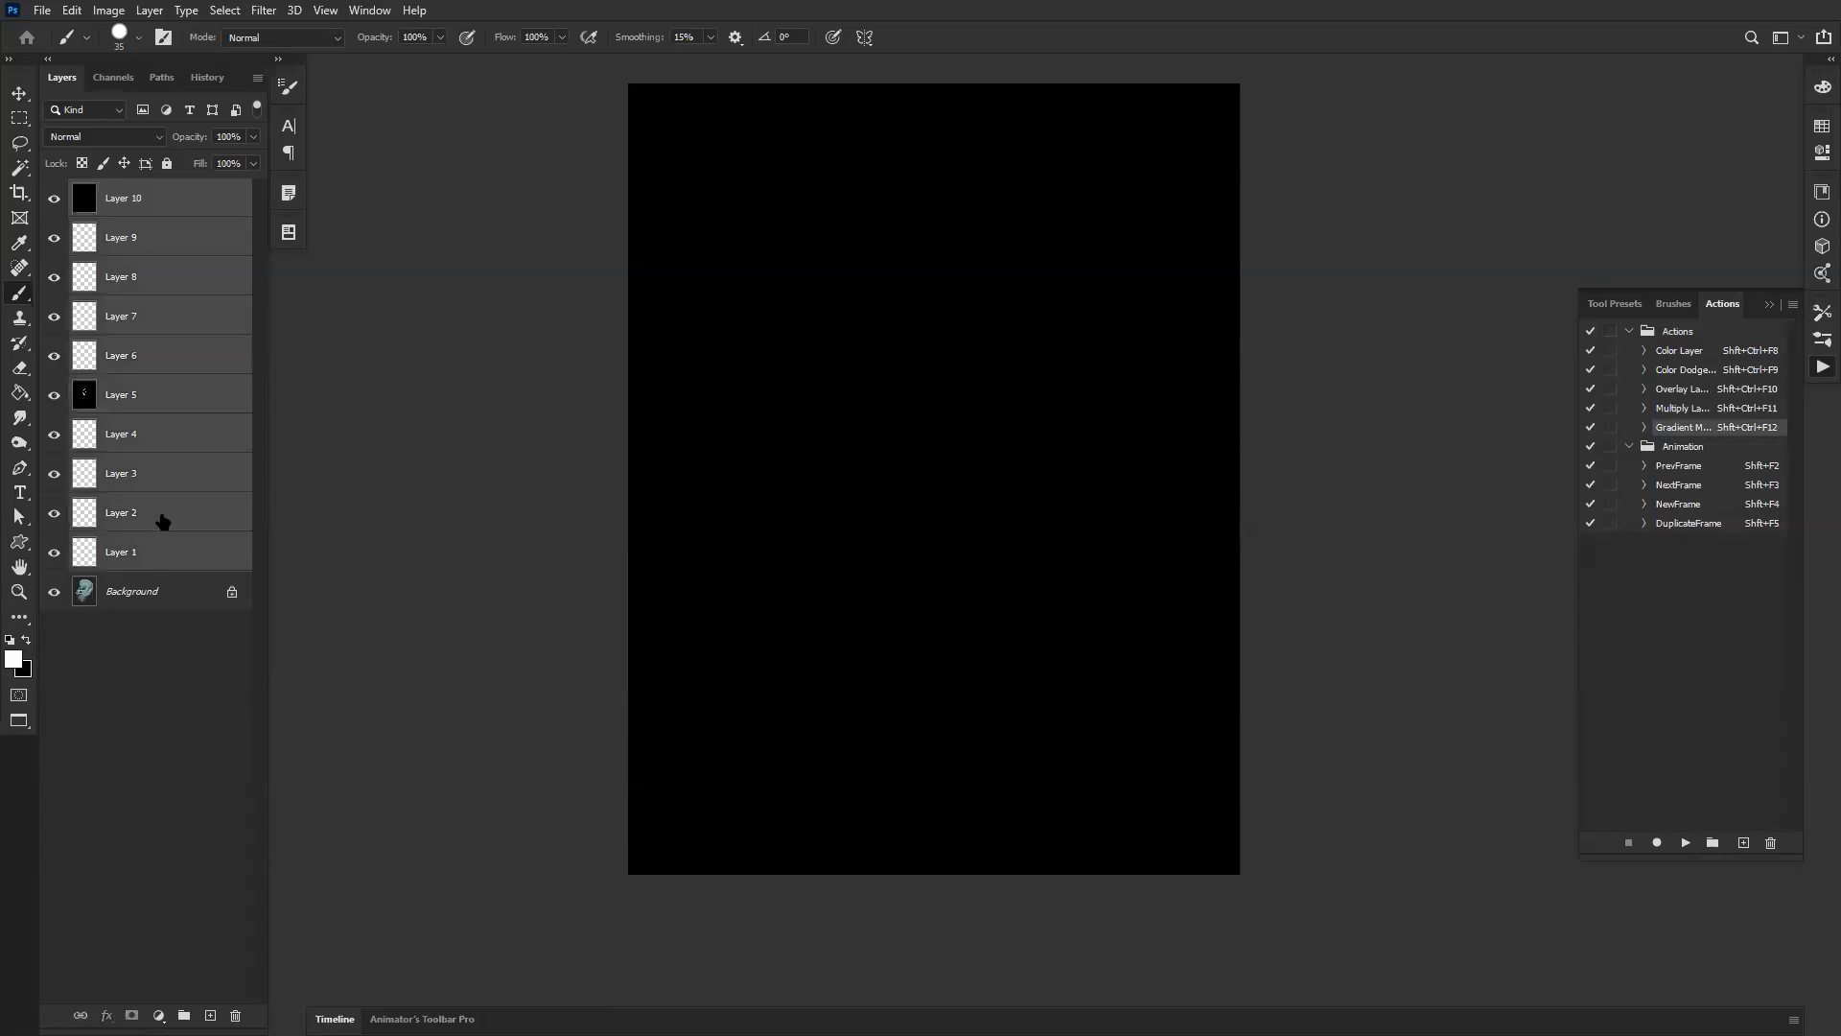
key("Delete")
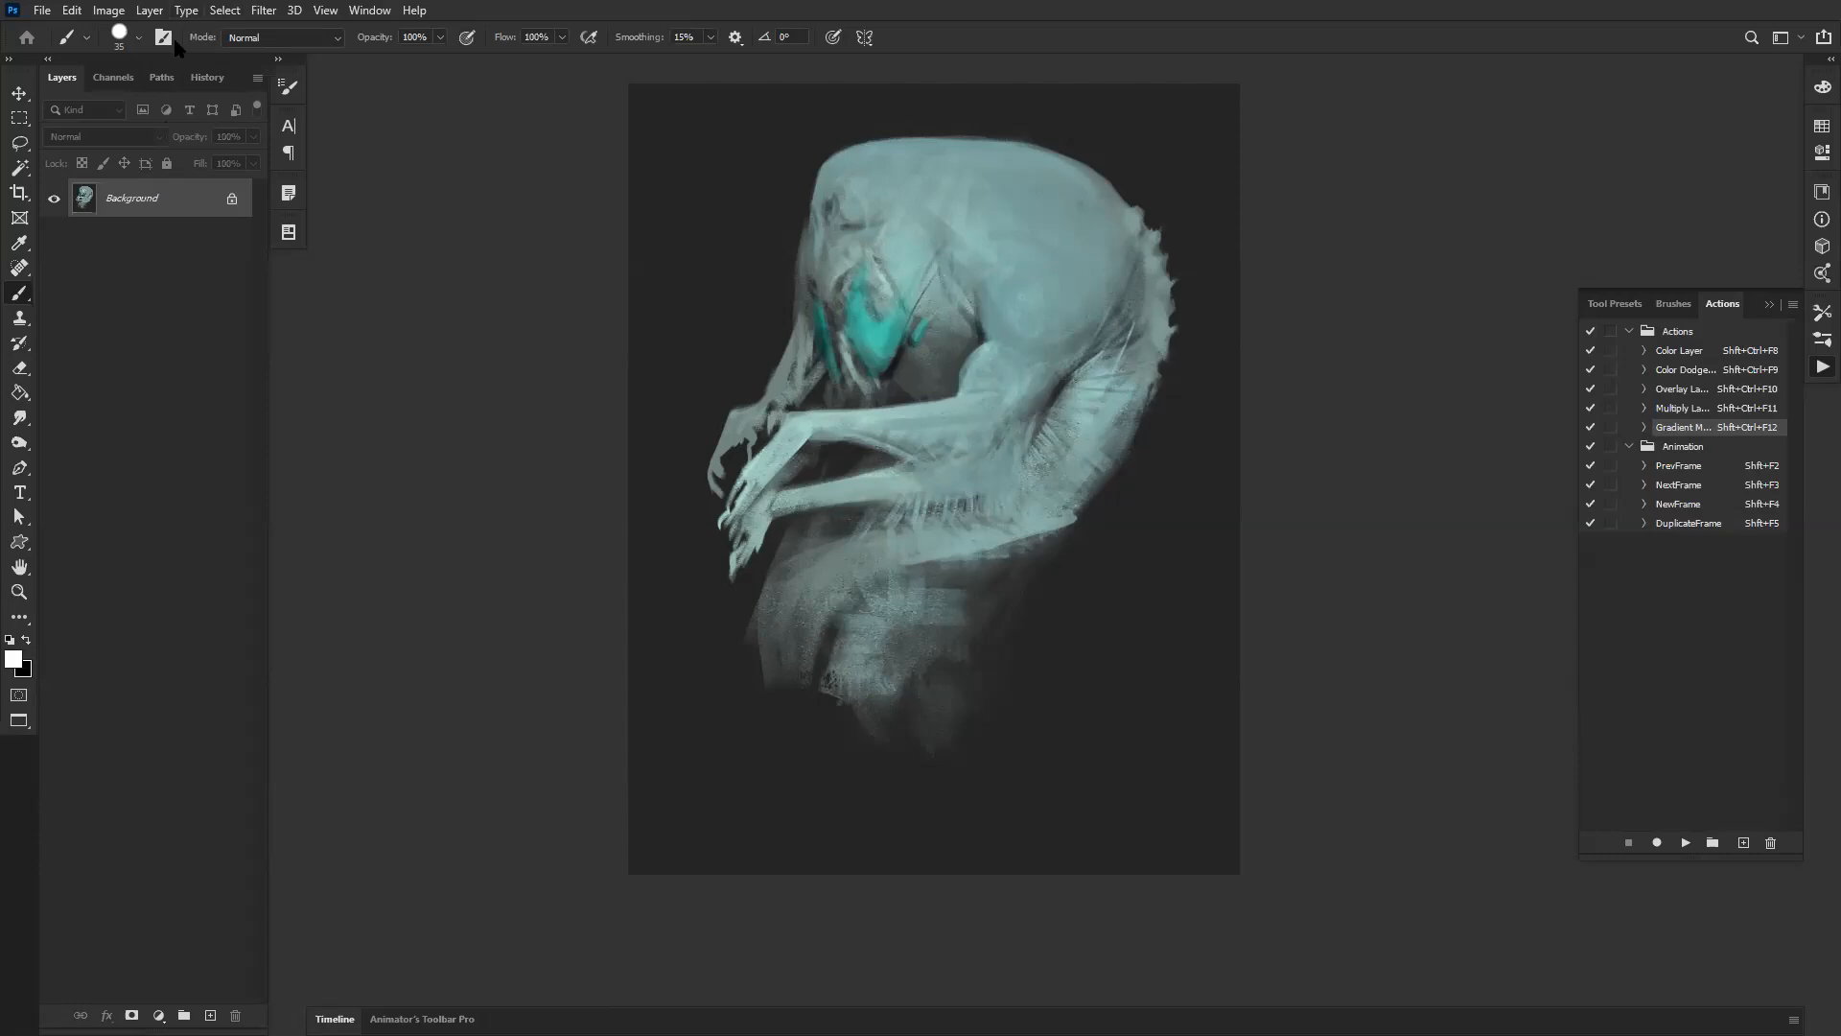
Step: Add two new empty layers above the Background and select the lower one
key("ctrl+shift+alt+n")
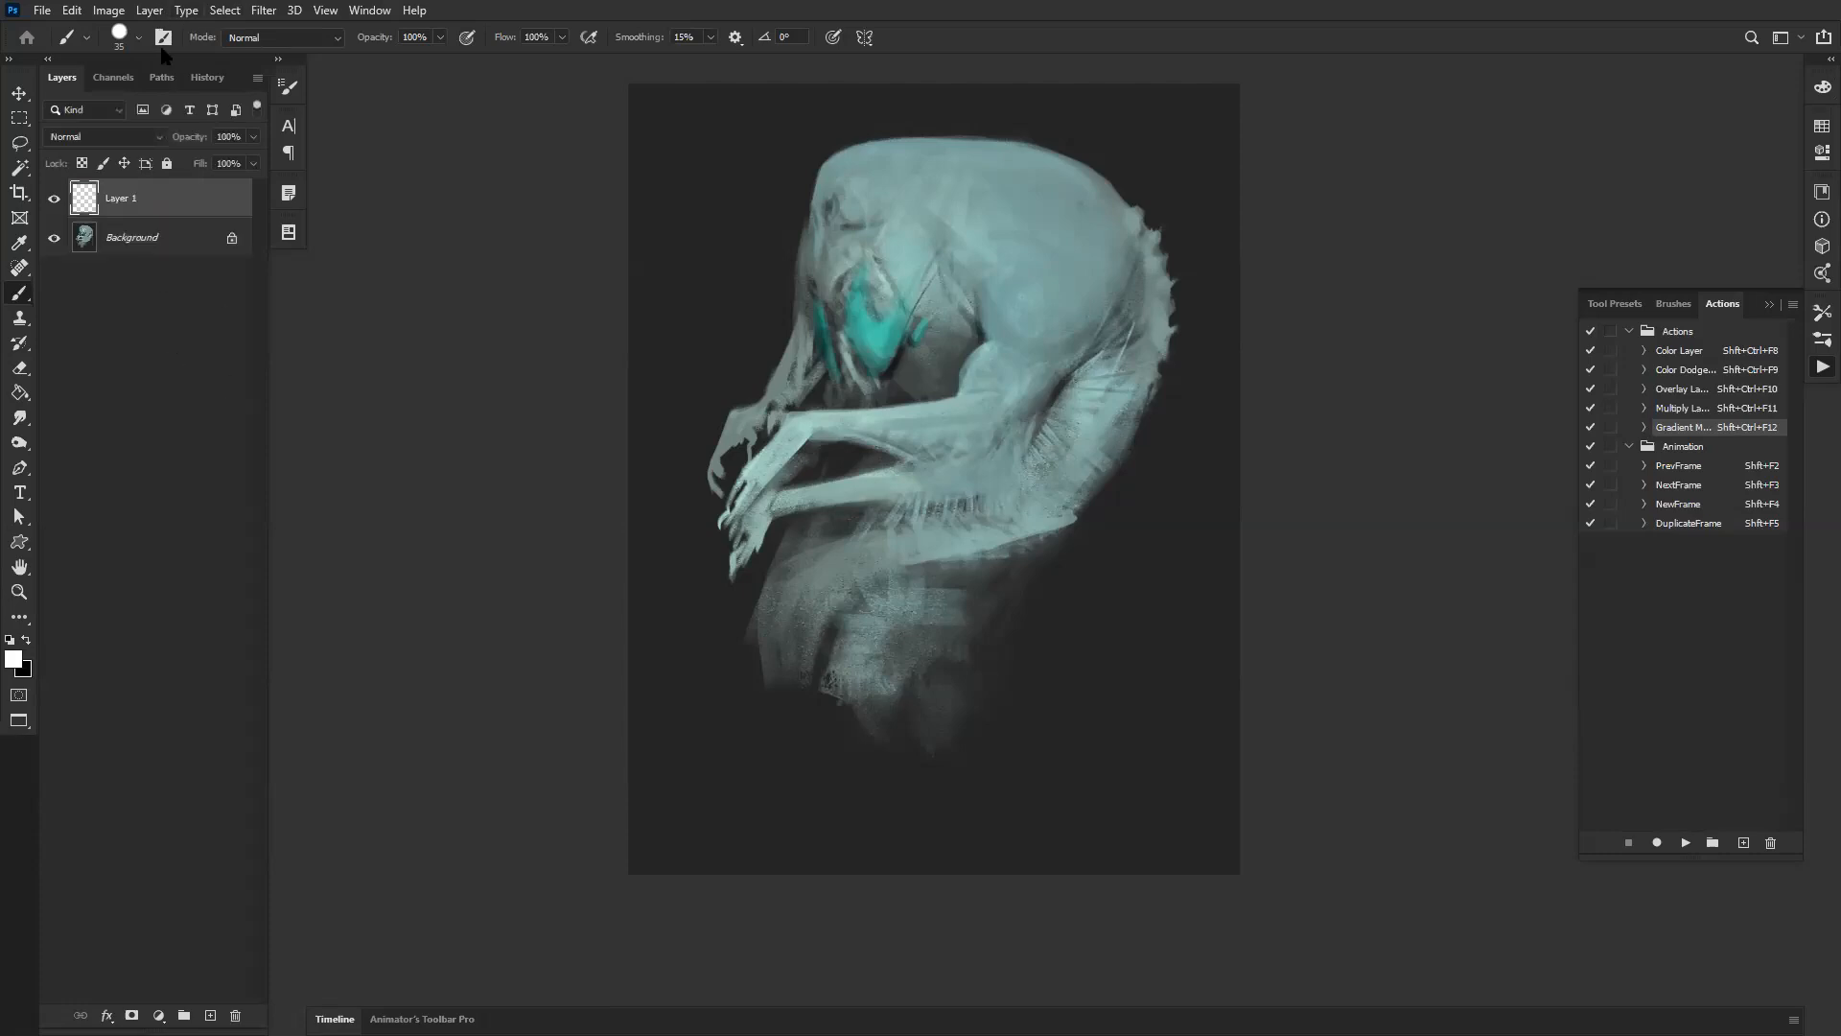
key("ctrl+shift+alt+n")
left_click(150, 10)
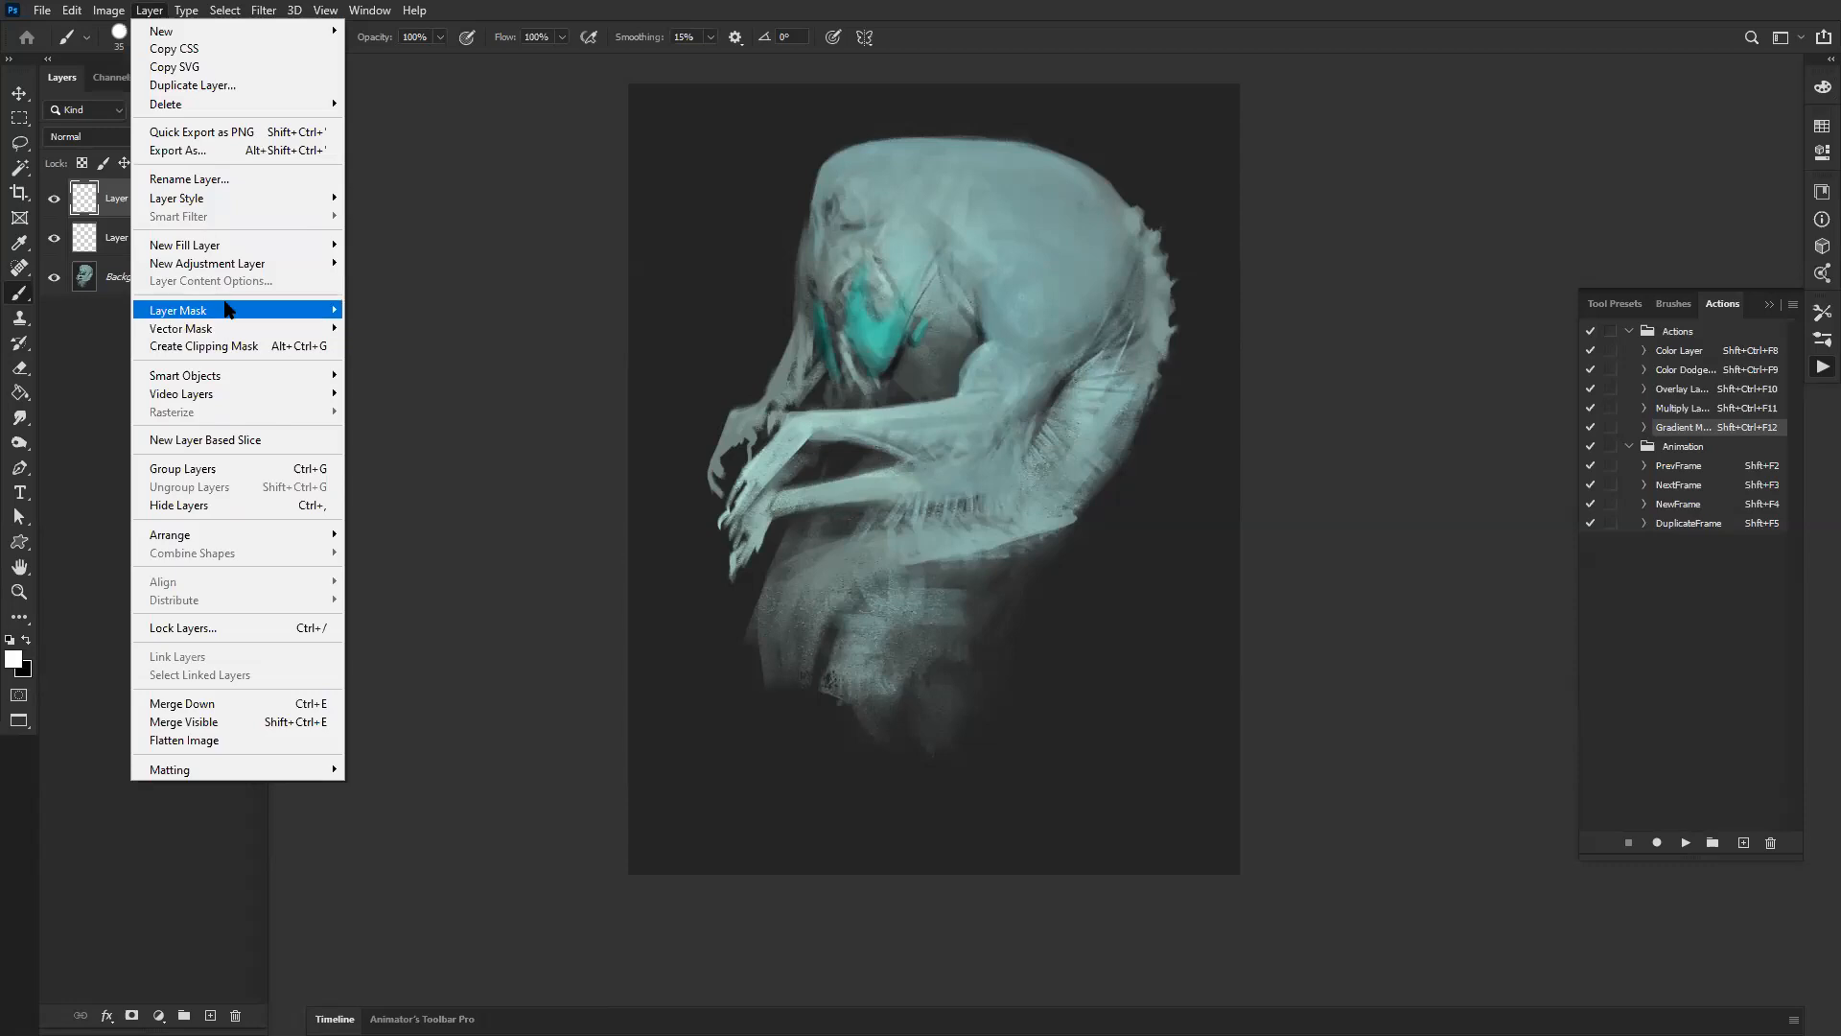
mouse_move(227, 308)
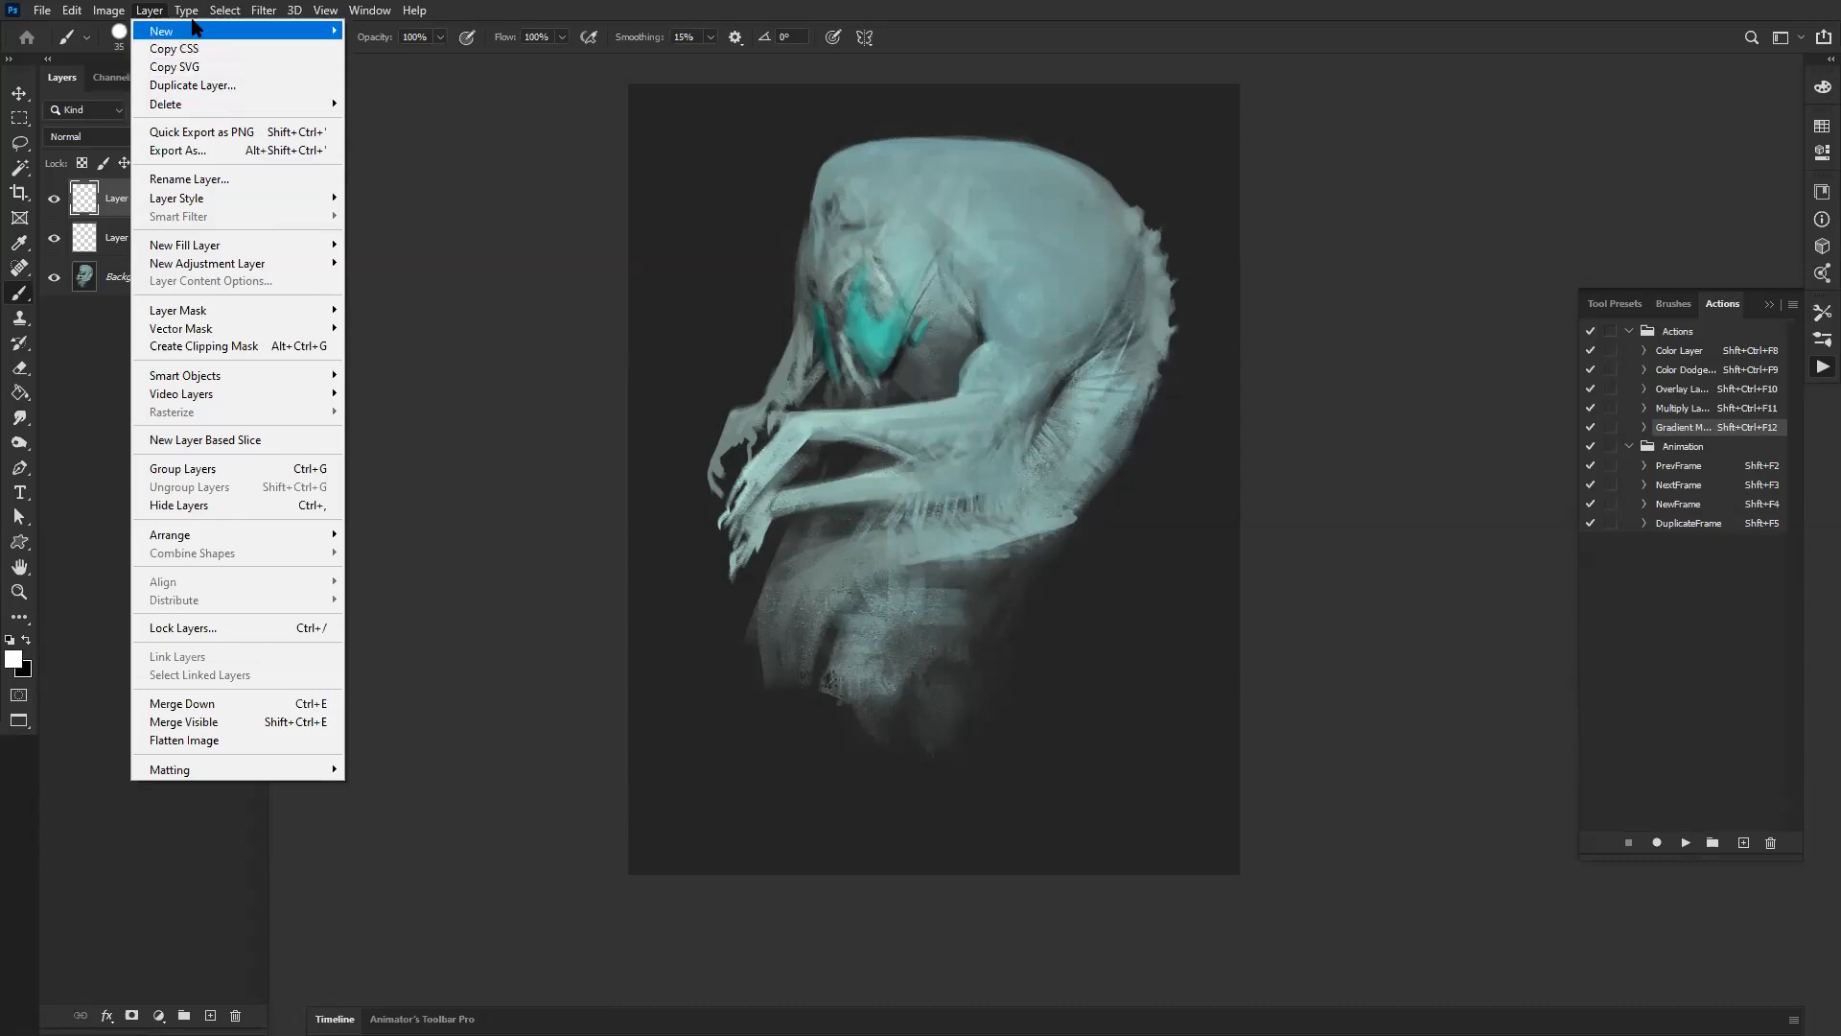
mouse_move(189, 13)
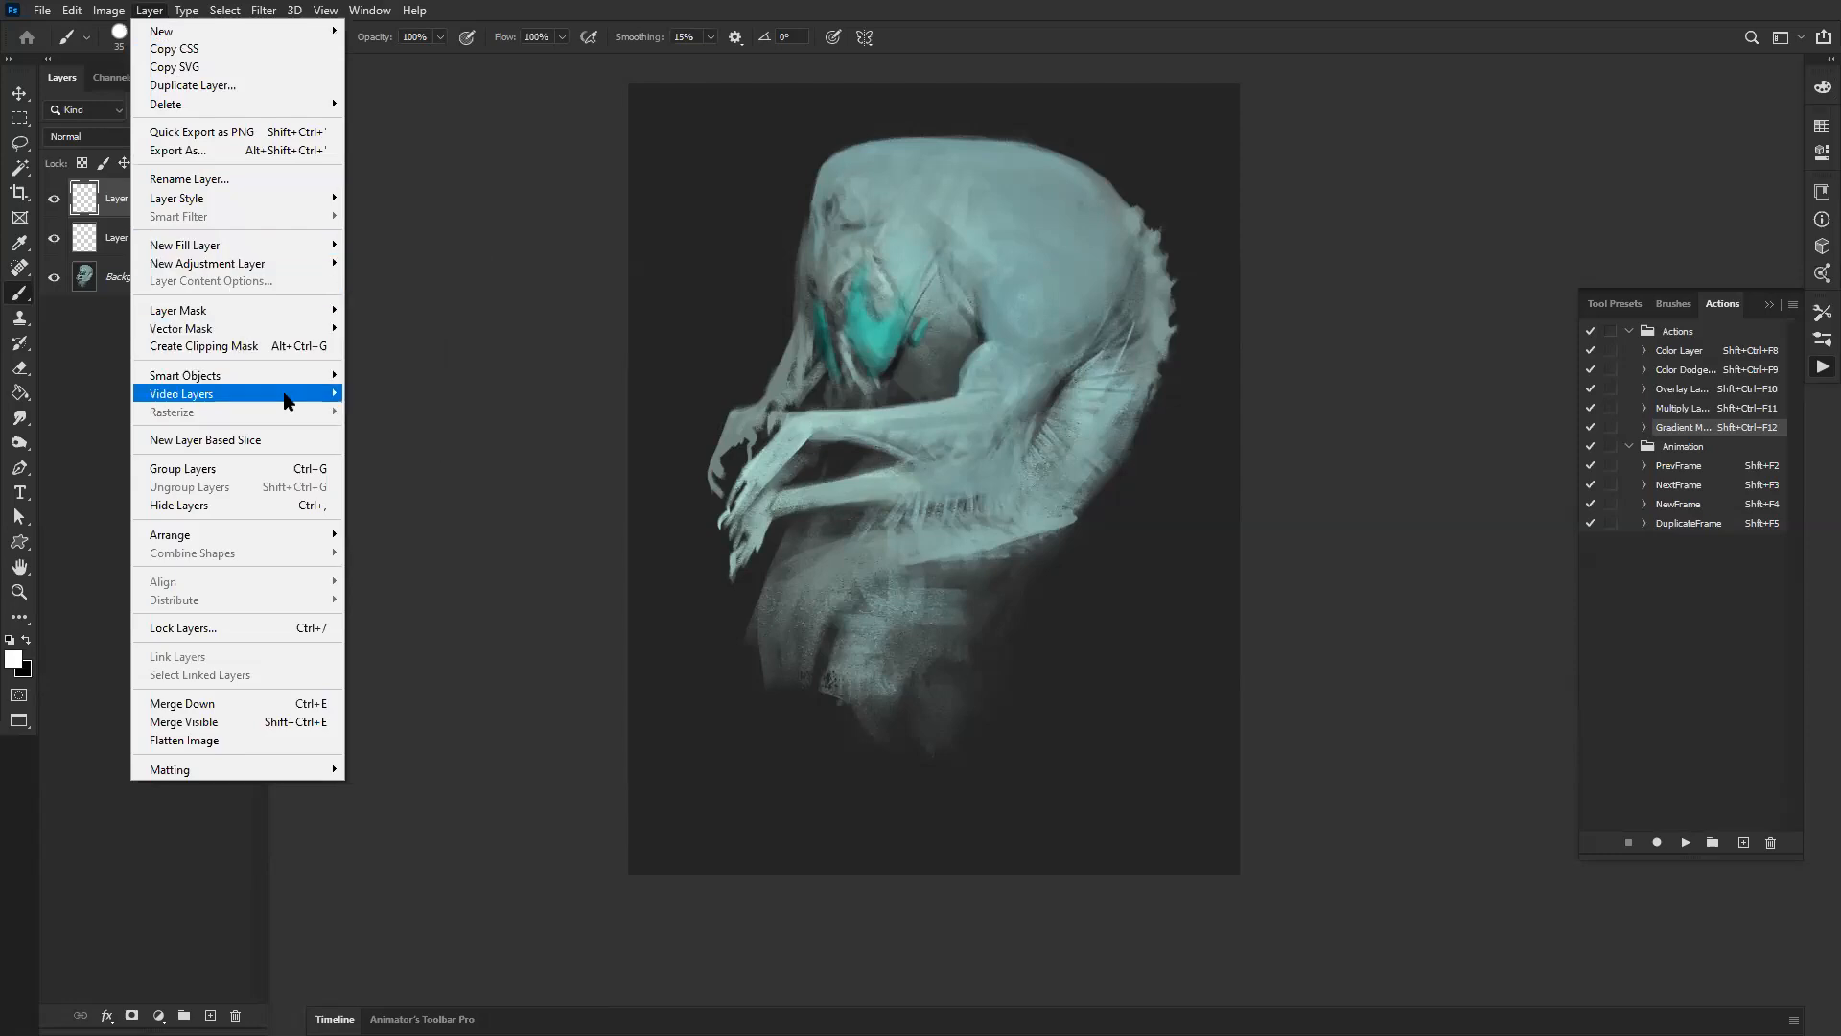
mouse_move(275, 547)
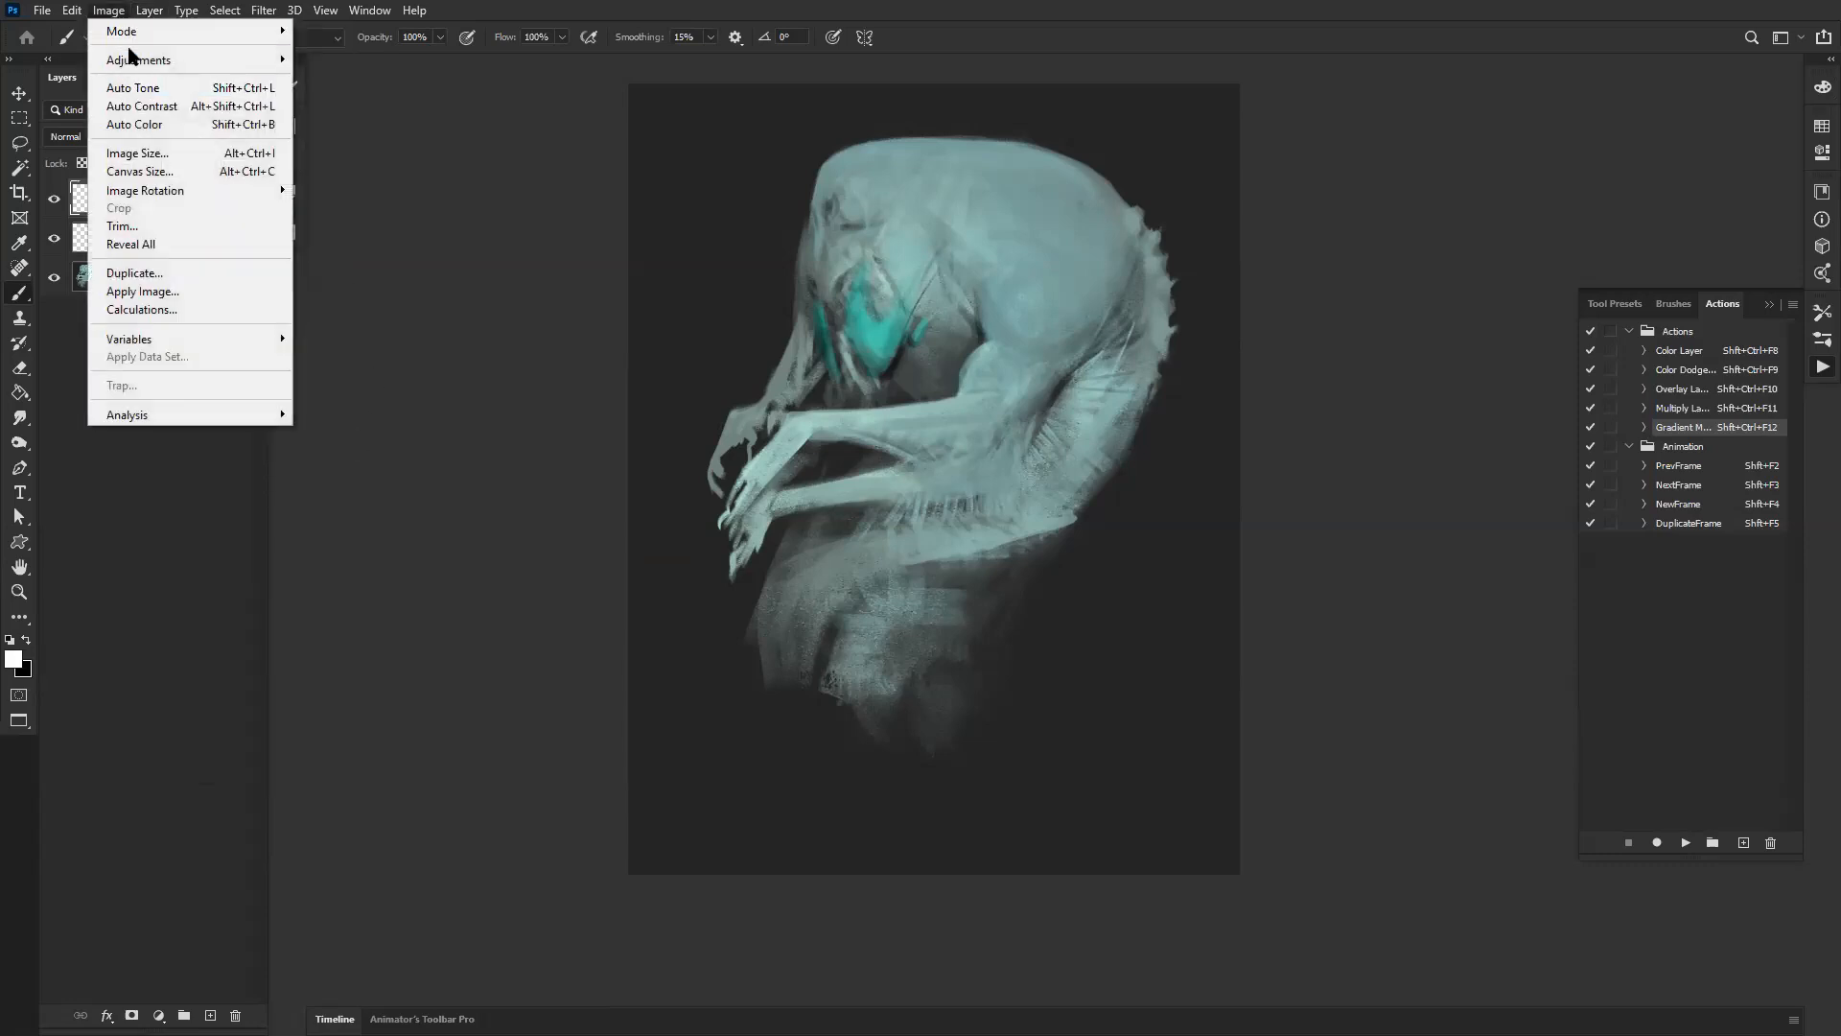
mouse_move(125, 55)
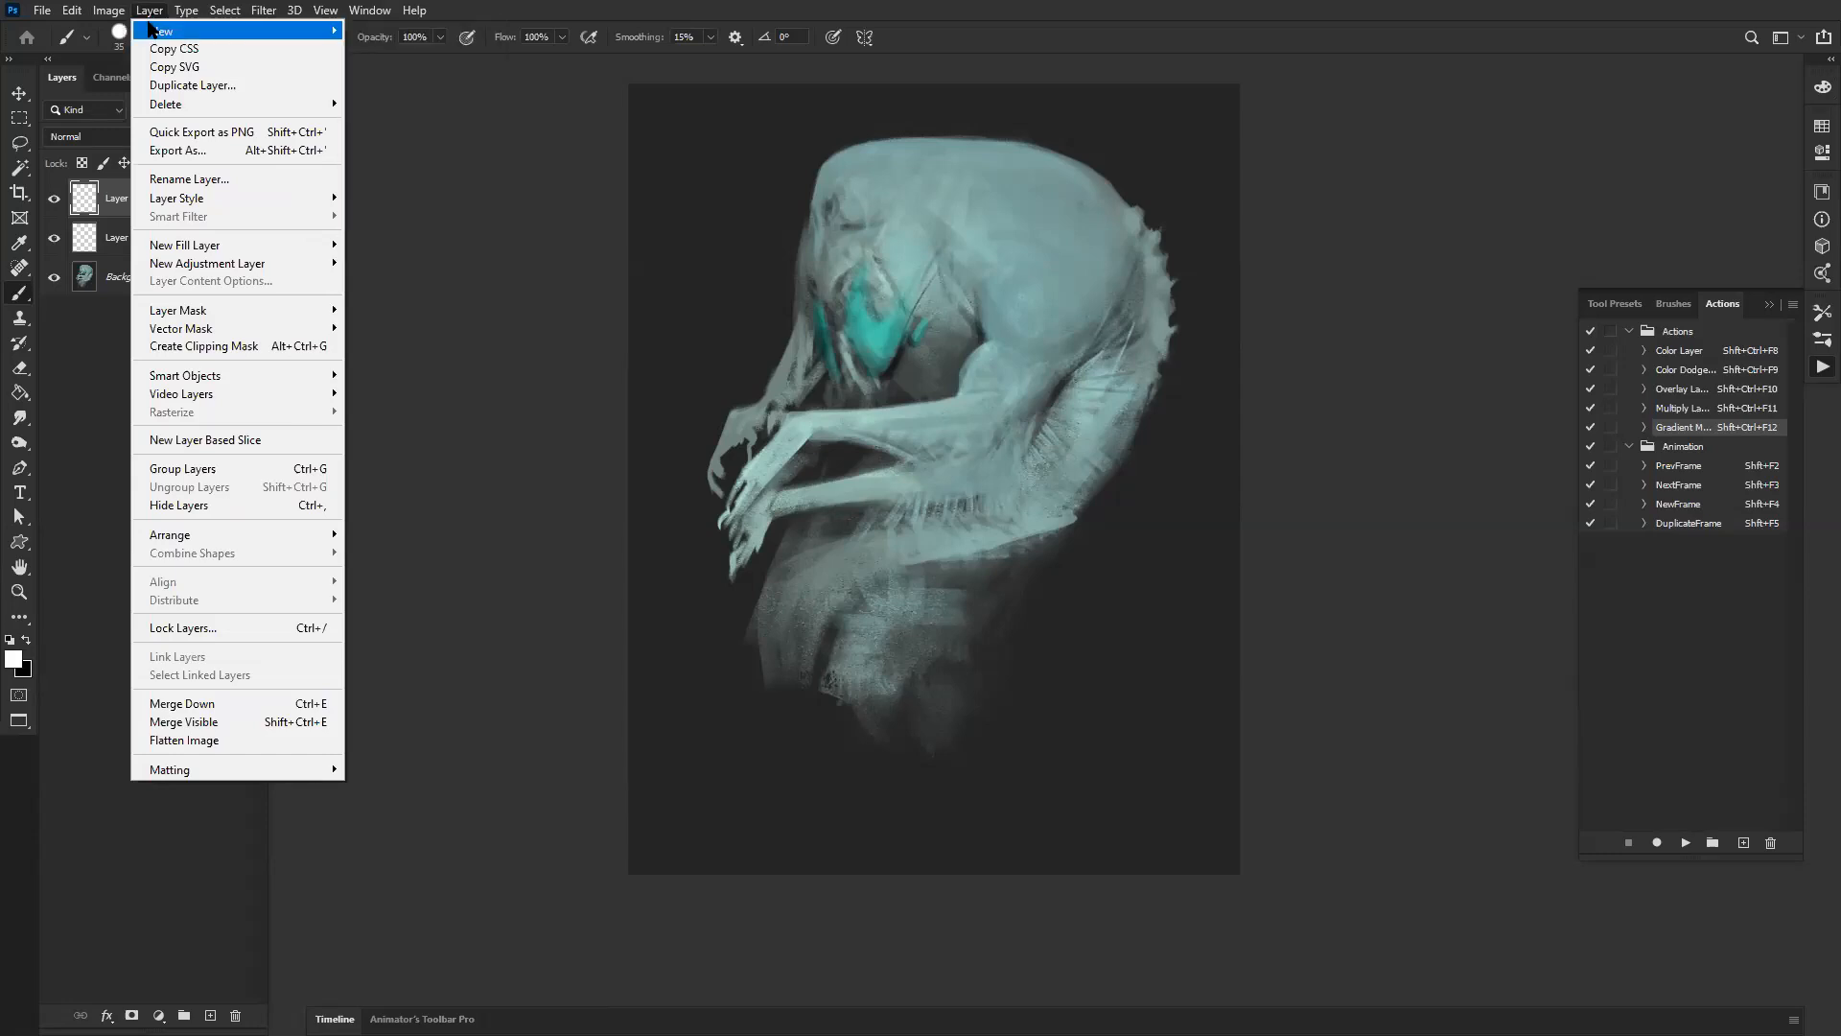
left_click(106, 236)
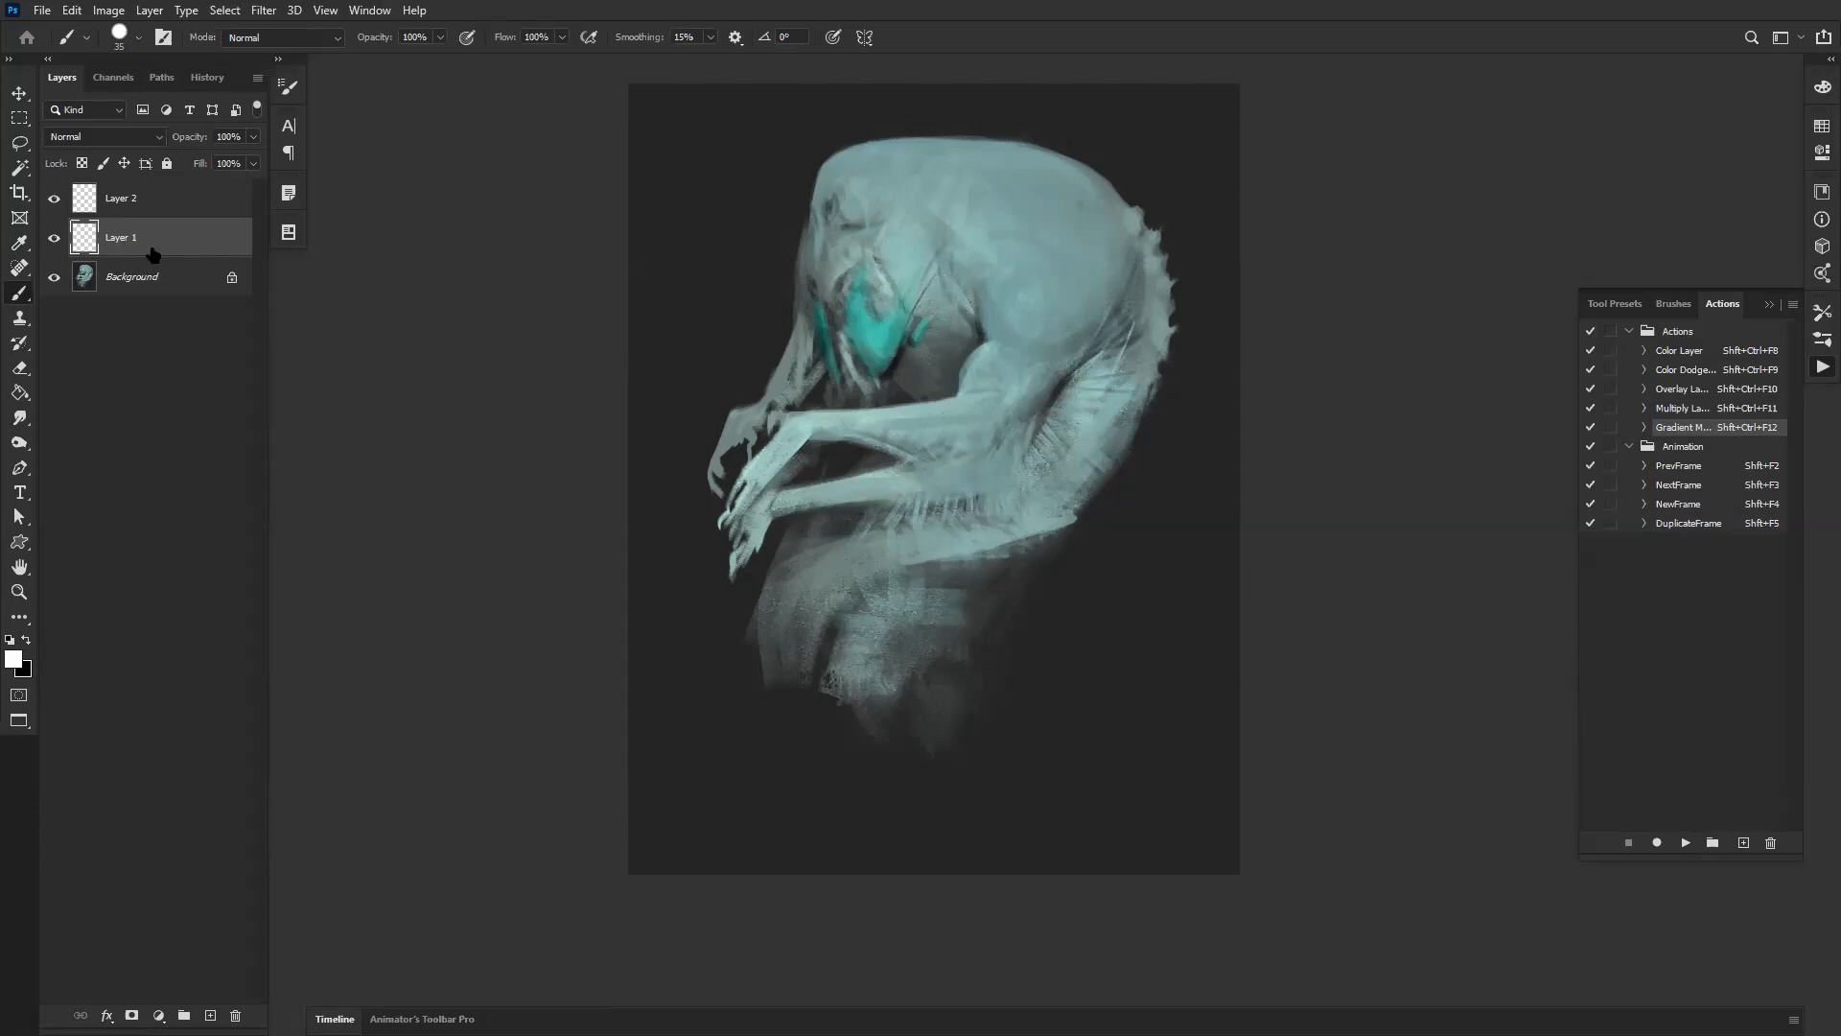
Step: Delete the two empty layers above the Background
left_click(158, 211)
left_click(169, 245, "shift")
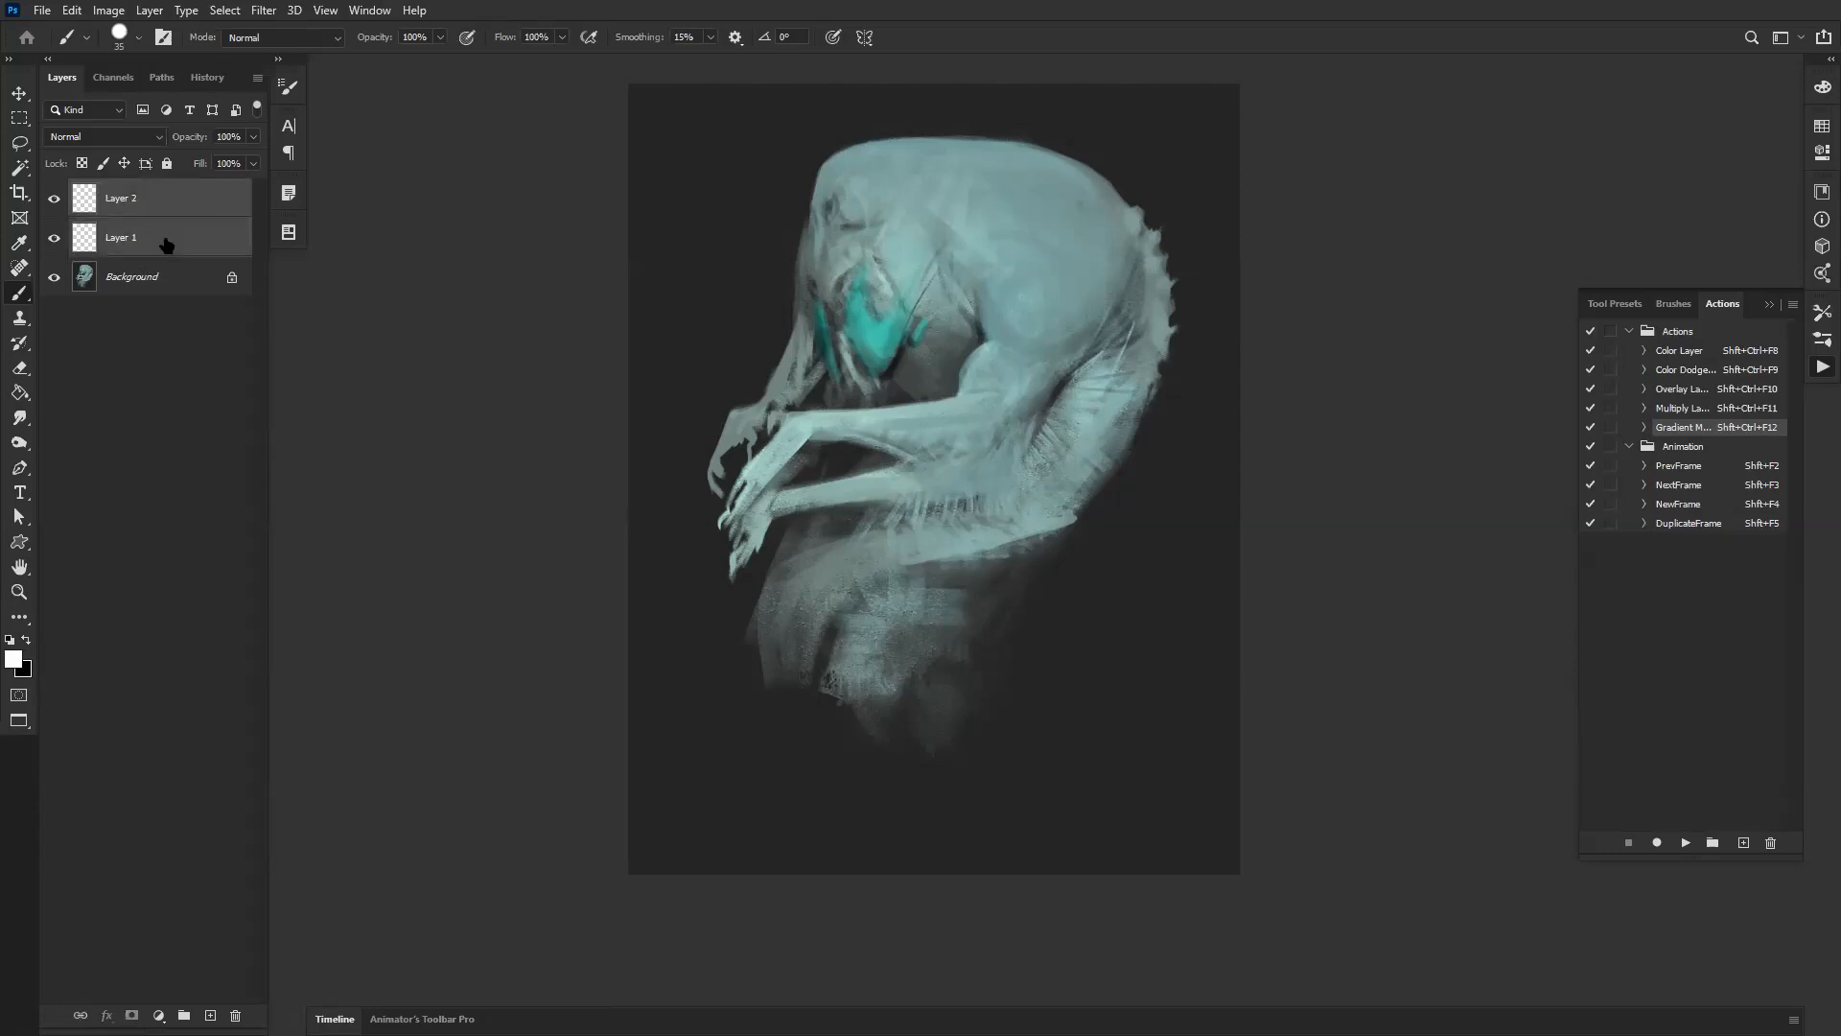
double_click(117, 238)
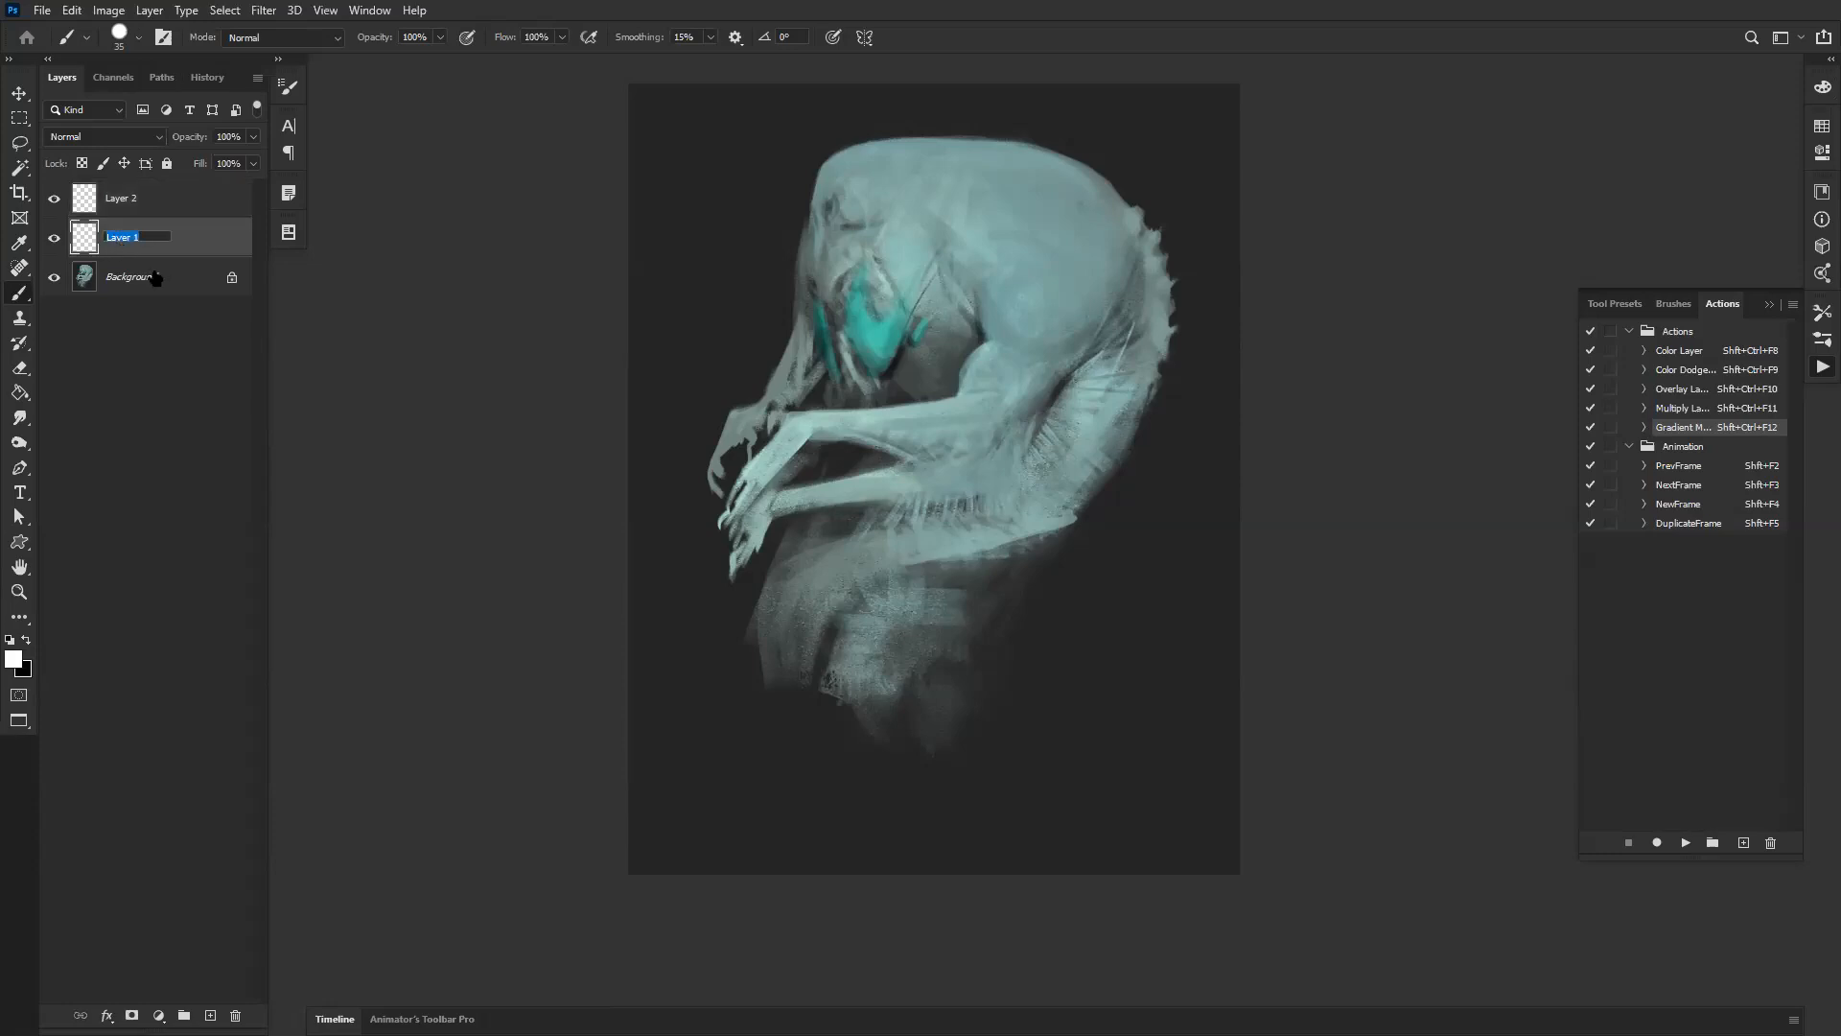
left_click(146, 212)
left_click(135, 251, "shift")
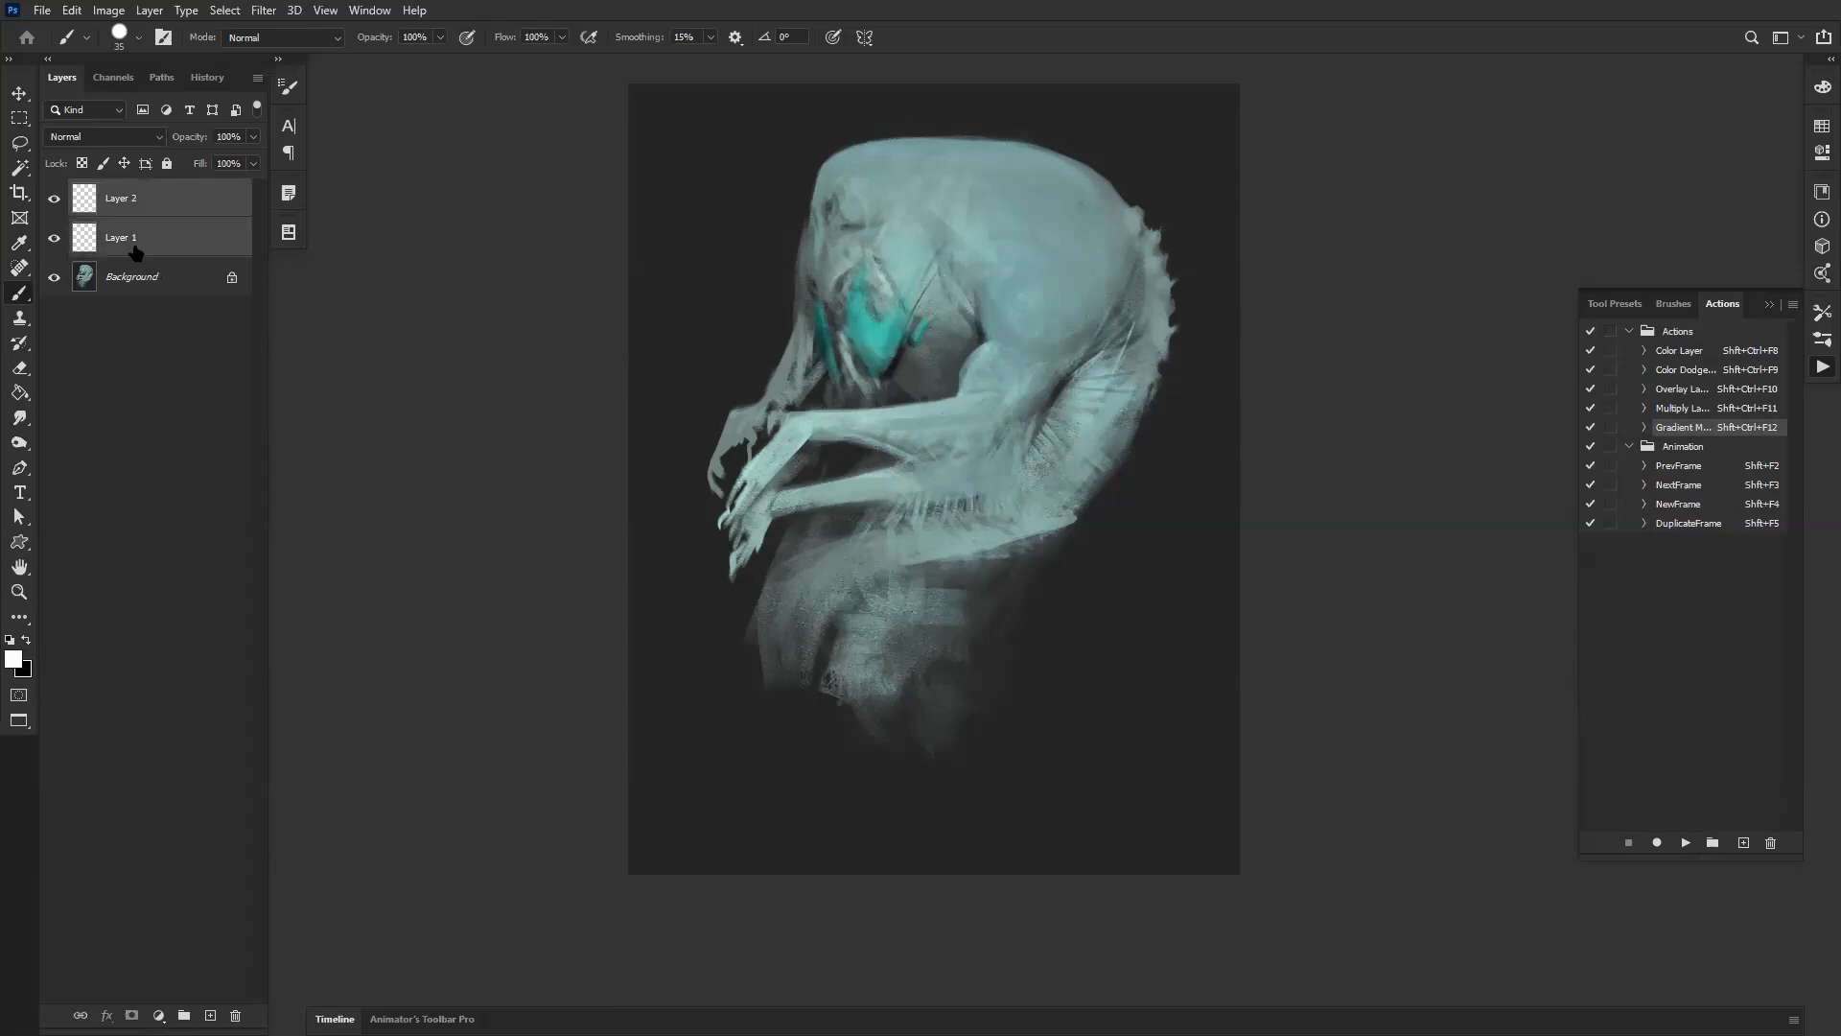
key("Delete")
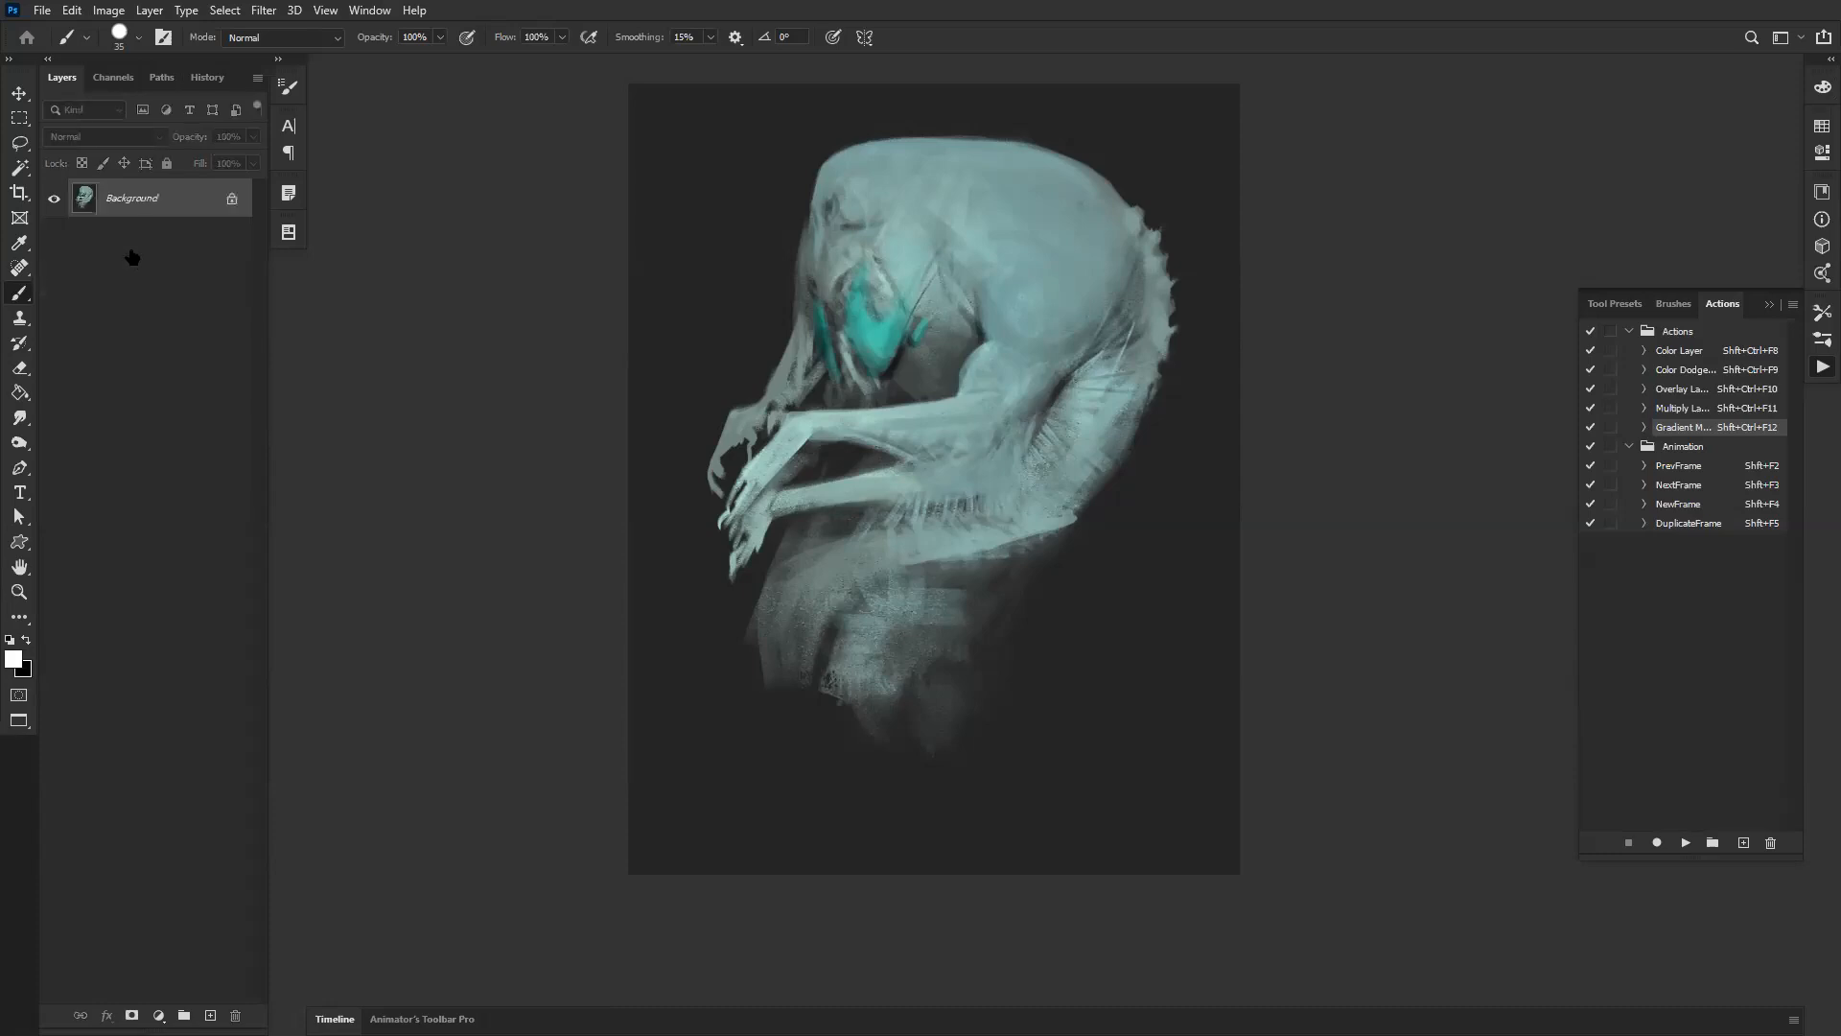
Step: Start recording a new action under its default name and add a layer named Base
left_click(1743, 844)
left_click(1050, 55)
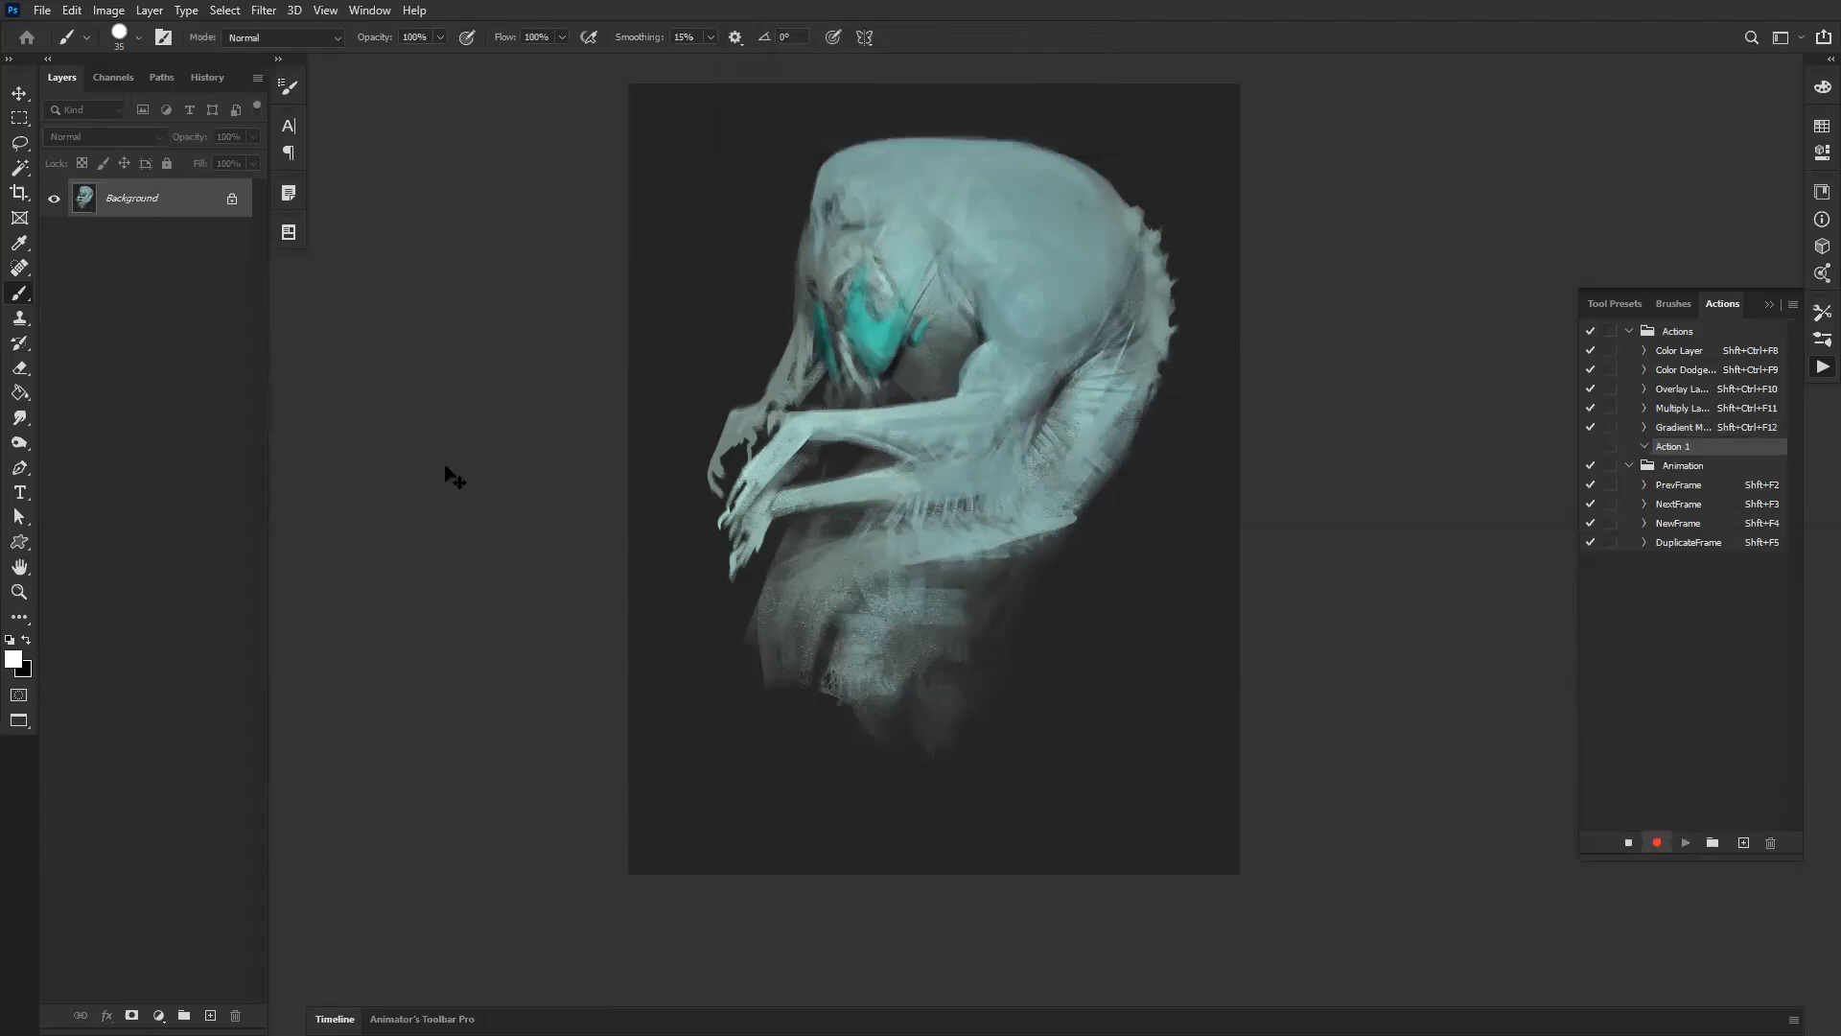
key("ctrl+shift+alt+n")
double_click(134, 198)
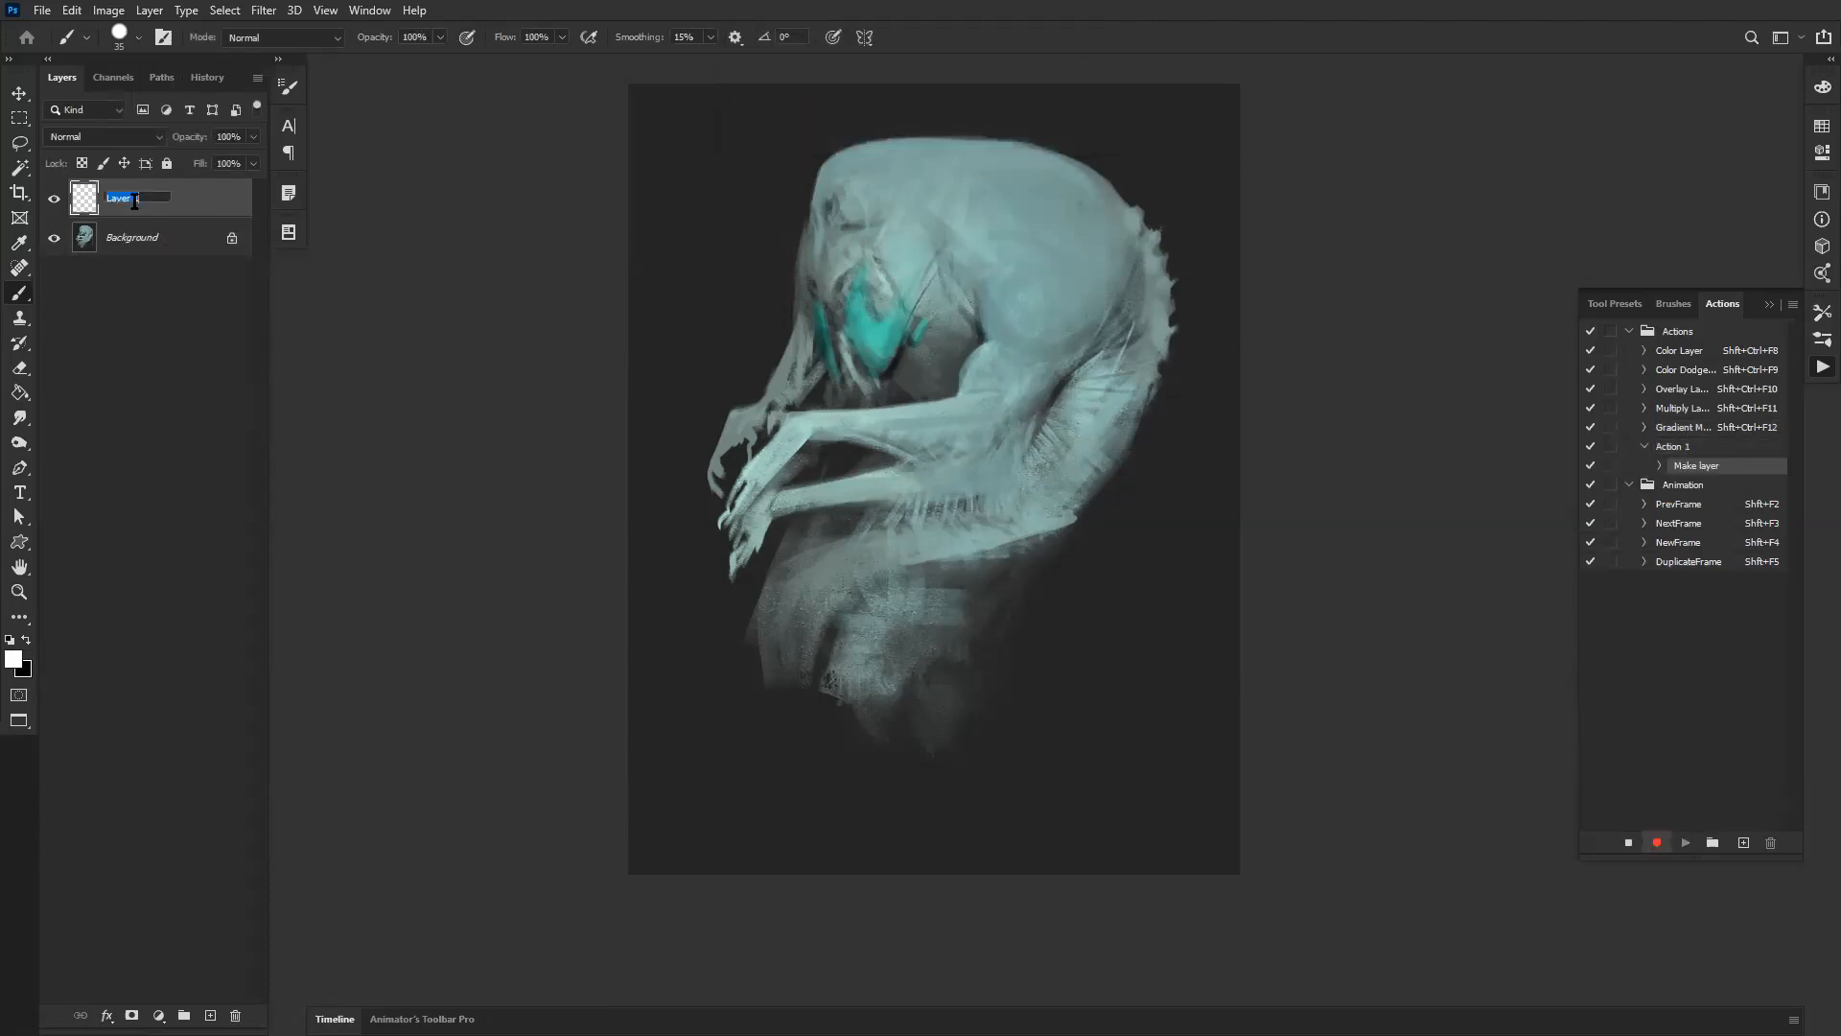
type("Base")
key("Return")
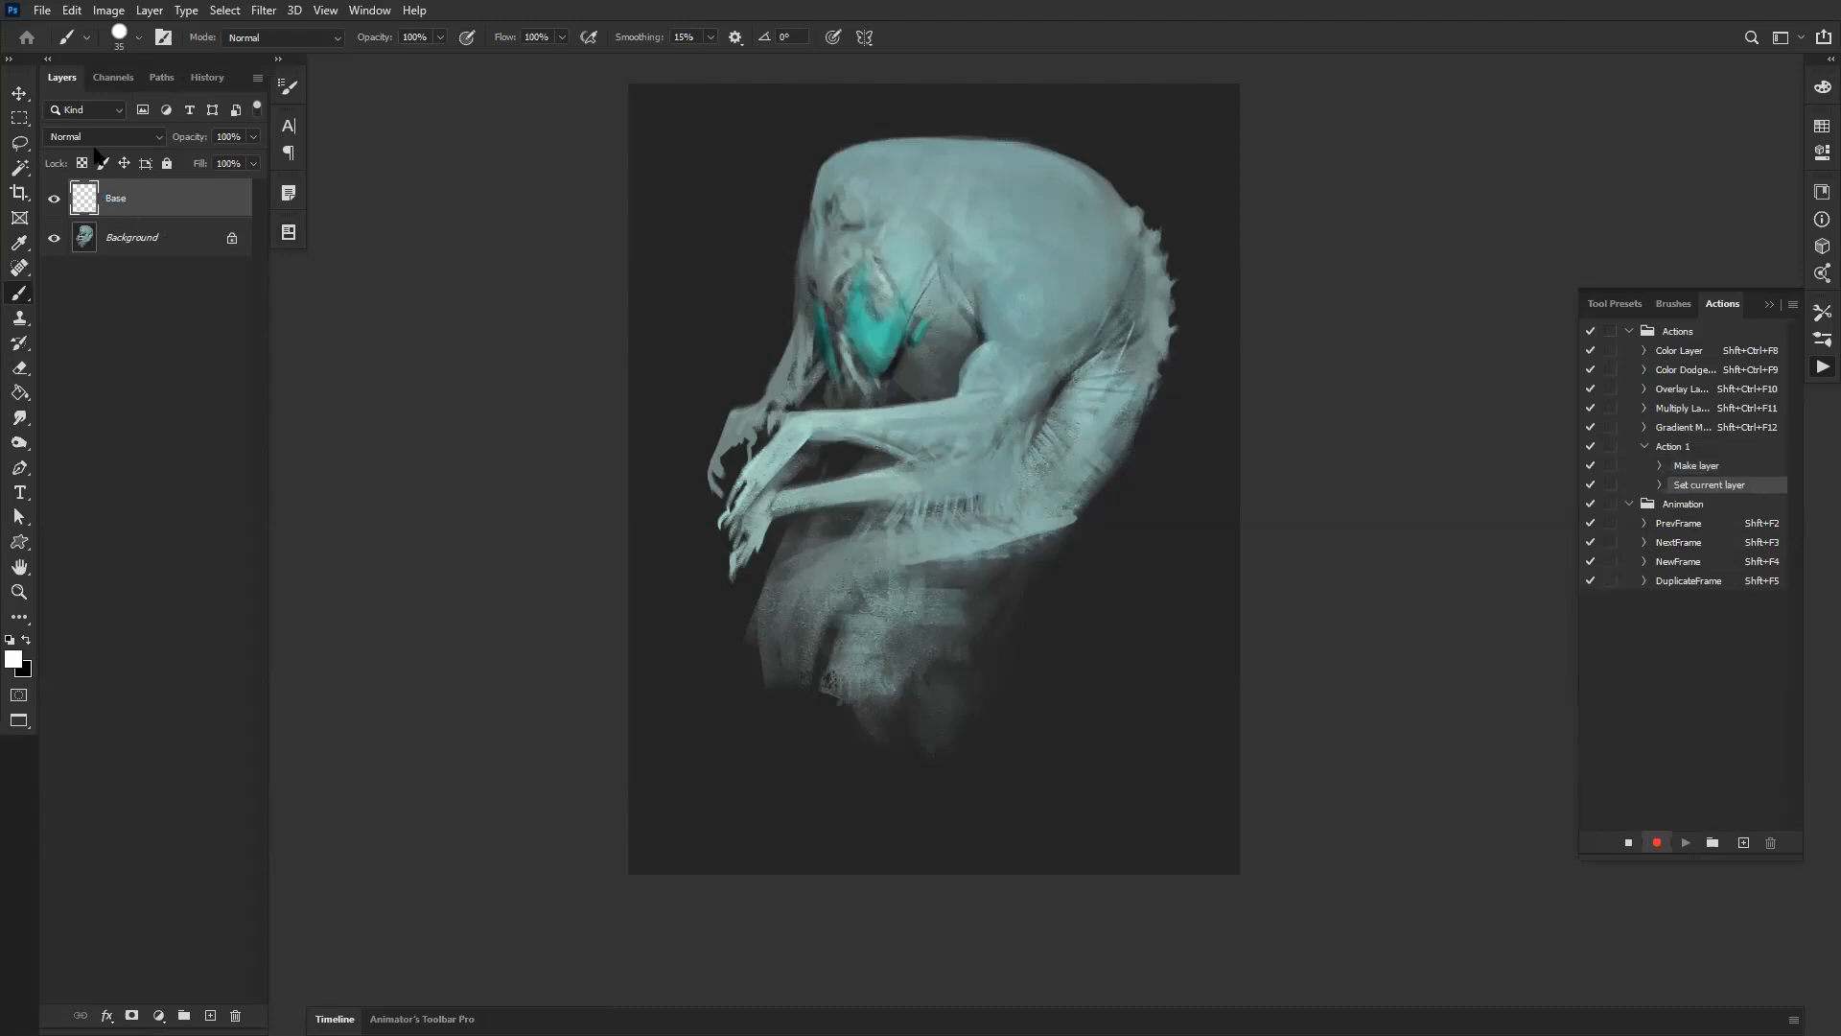
Step: Add four empty layers above Base while the action is recording
key("ctrl+shift+alt+n")
key("ctrl+shift+alt+n")
key("ctrl+shift+alt+n")
key("ctrl+shift+alt+n")
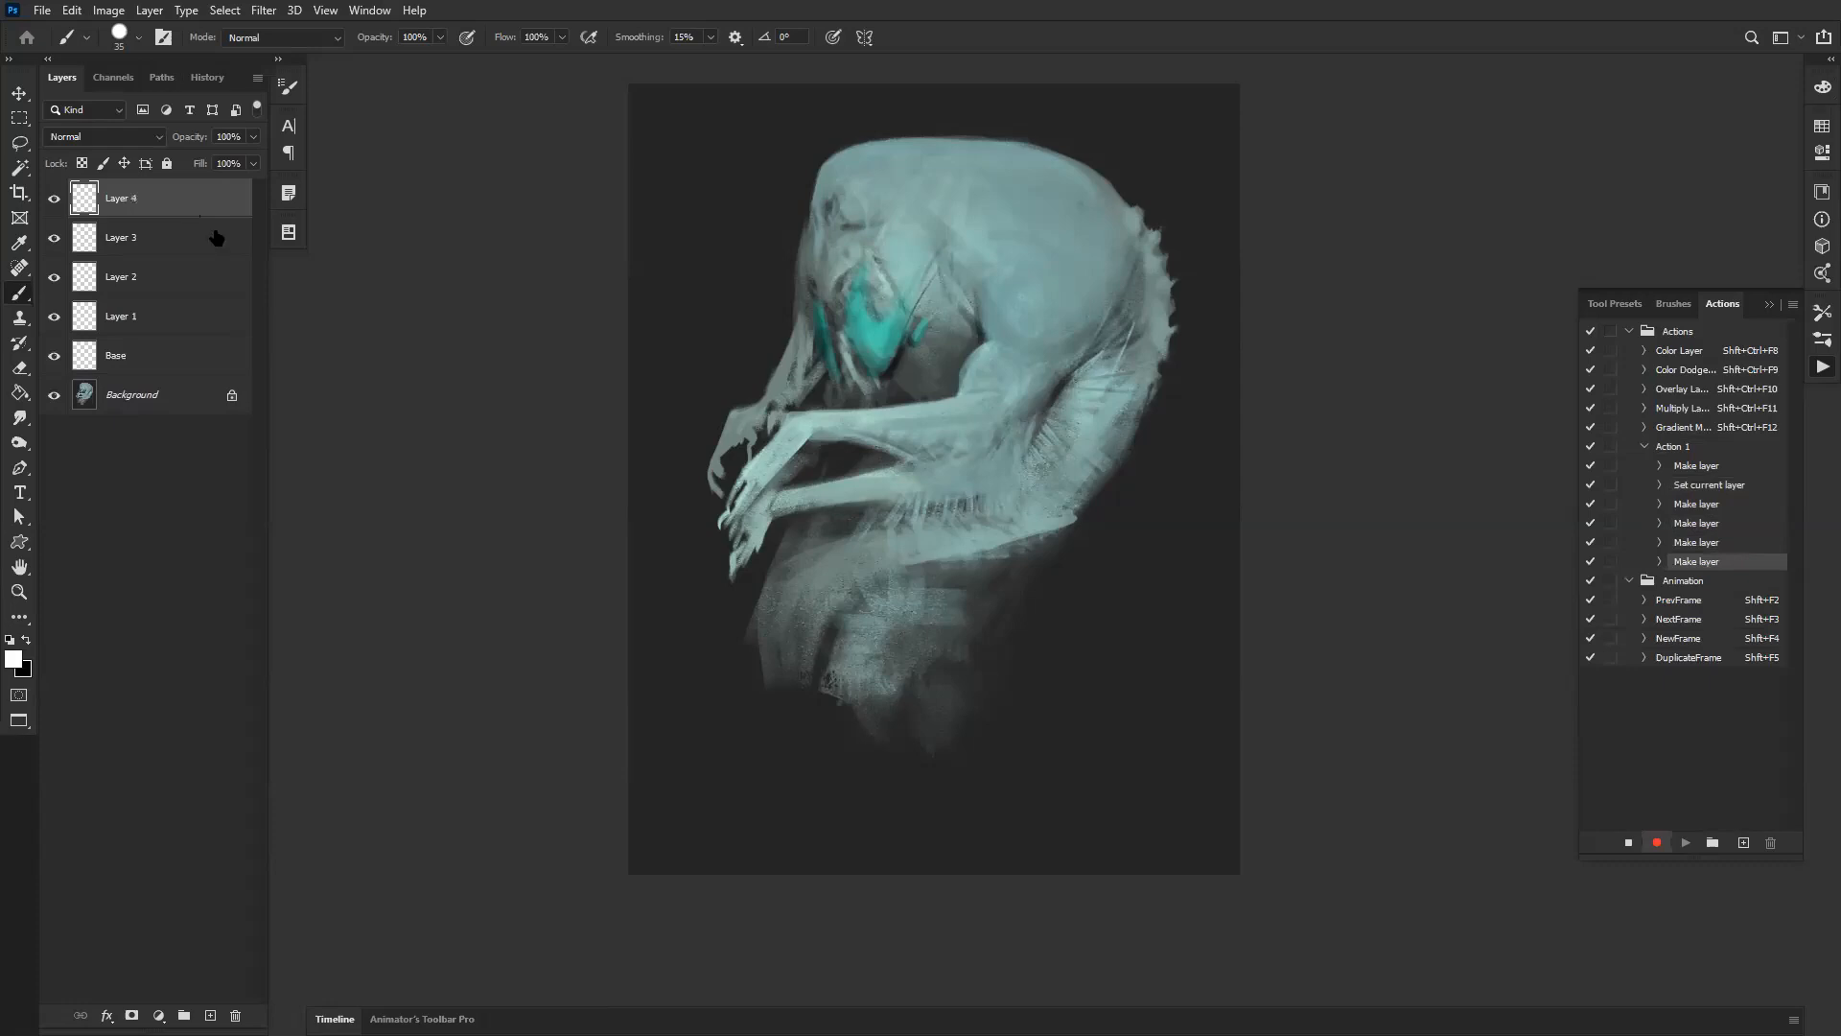
Step: Fill the topmost layer with default black, and end the recording with the Base layer selected
key("g")
key("d")
left_click(708, 318)
left_click(137, 353)
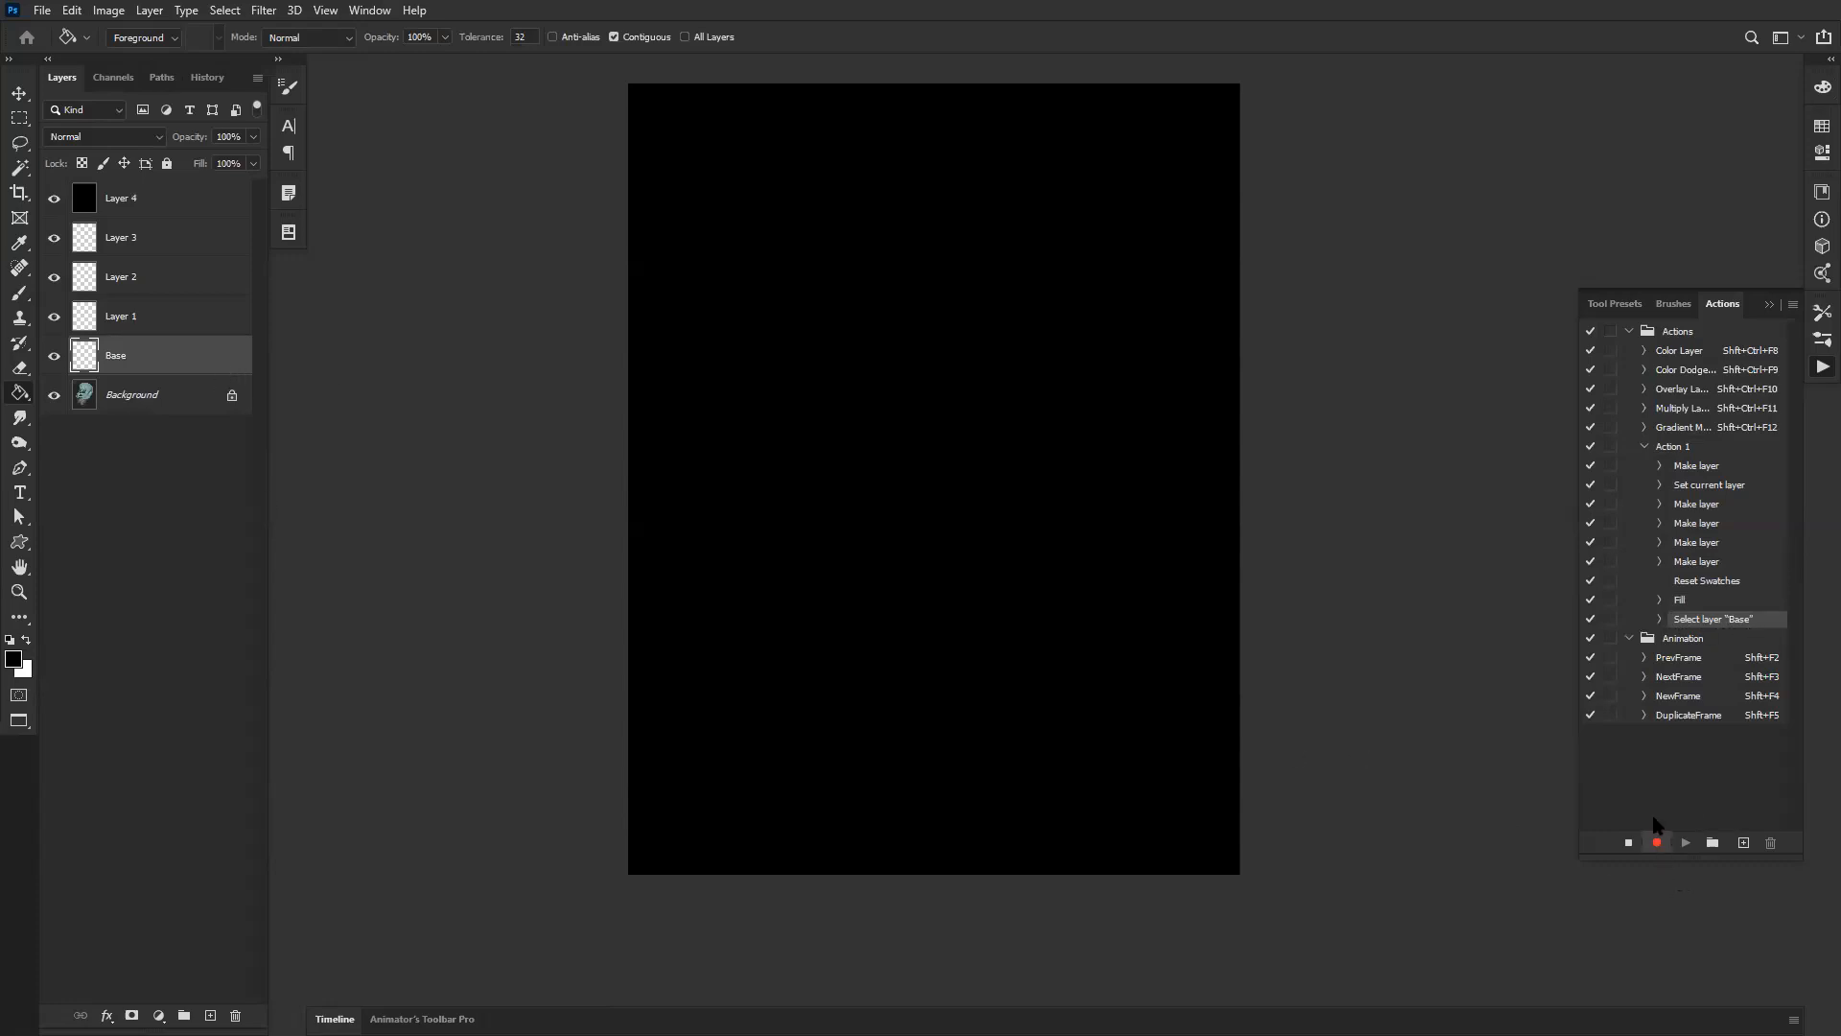
left_click(1628, 843)
Step: Collapse Action 1 and play it back with the topmost layer selected
left_click(167, 212)
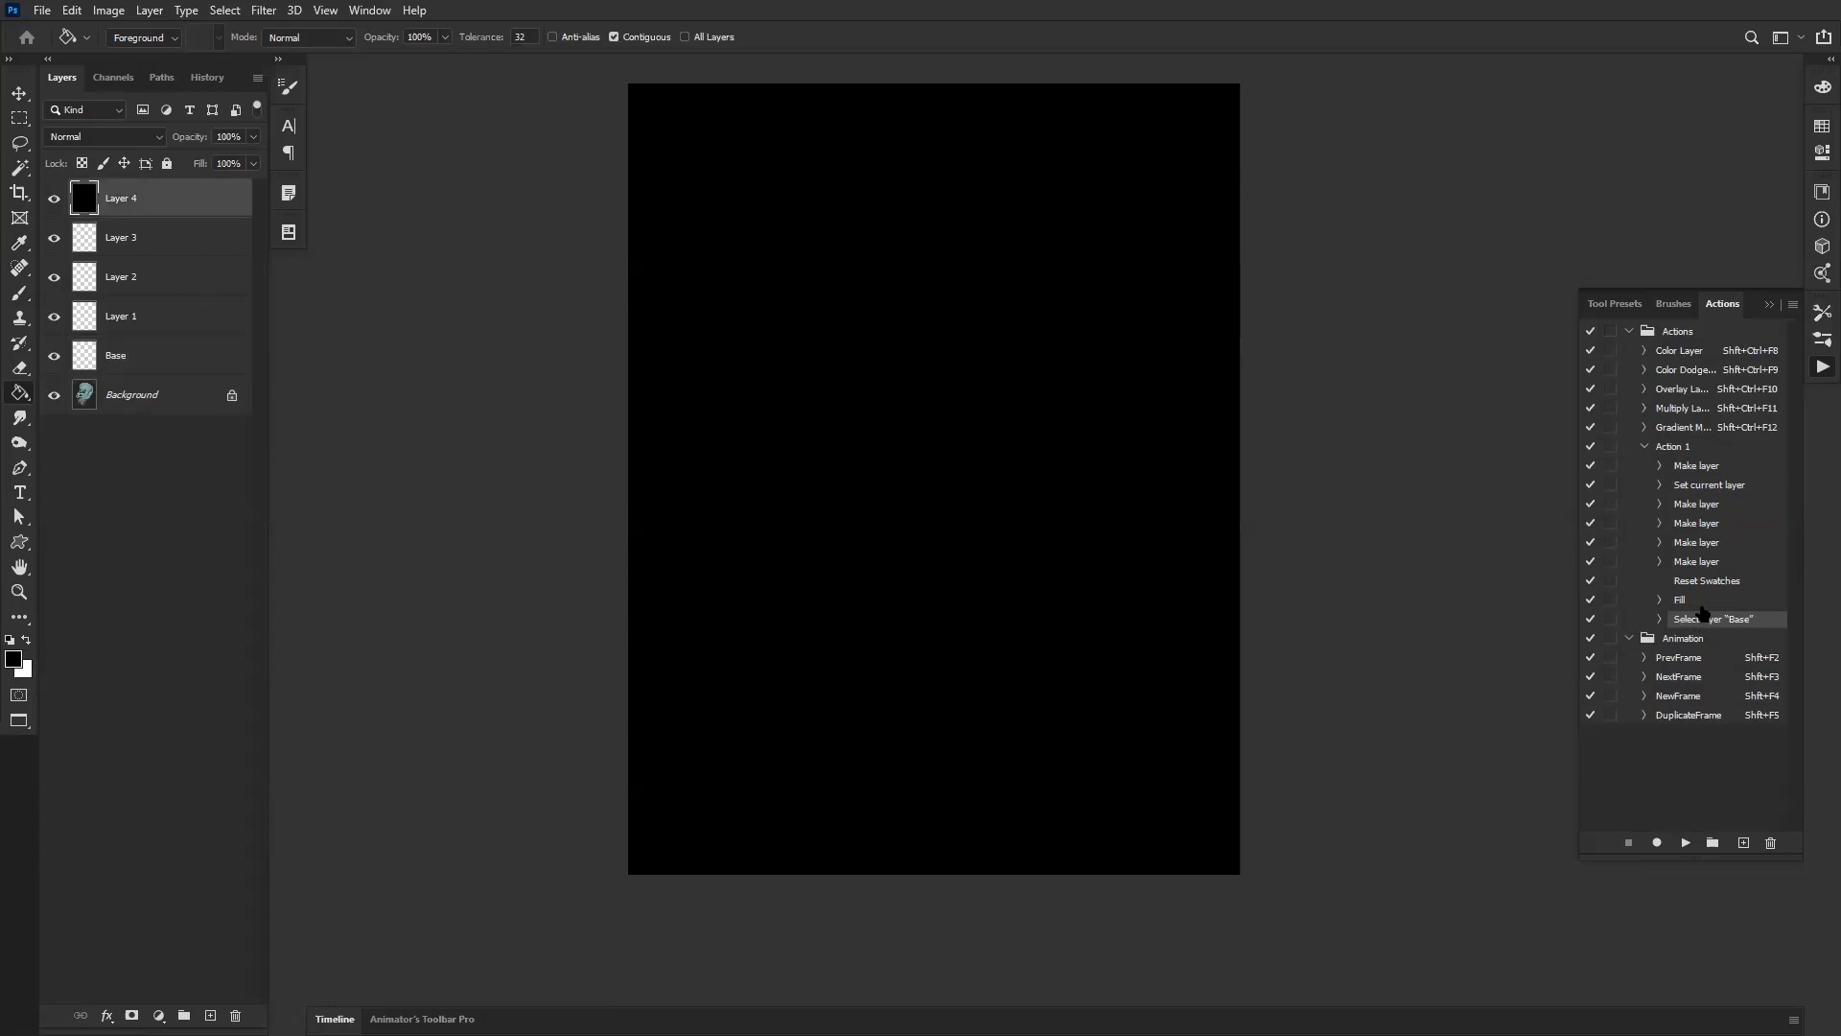
left_click(1646, 447)
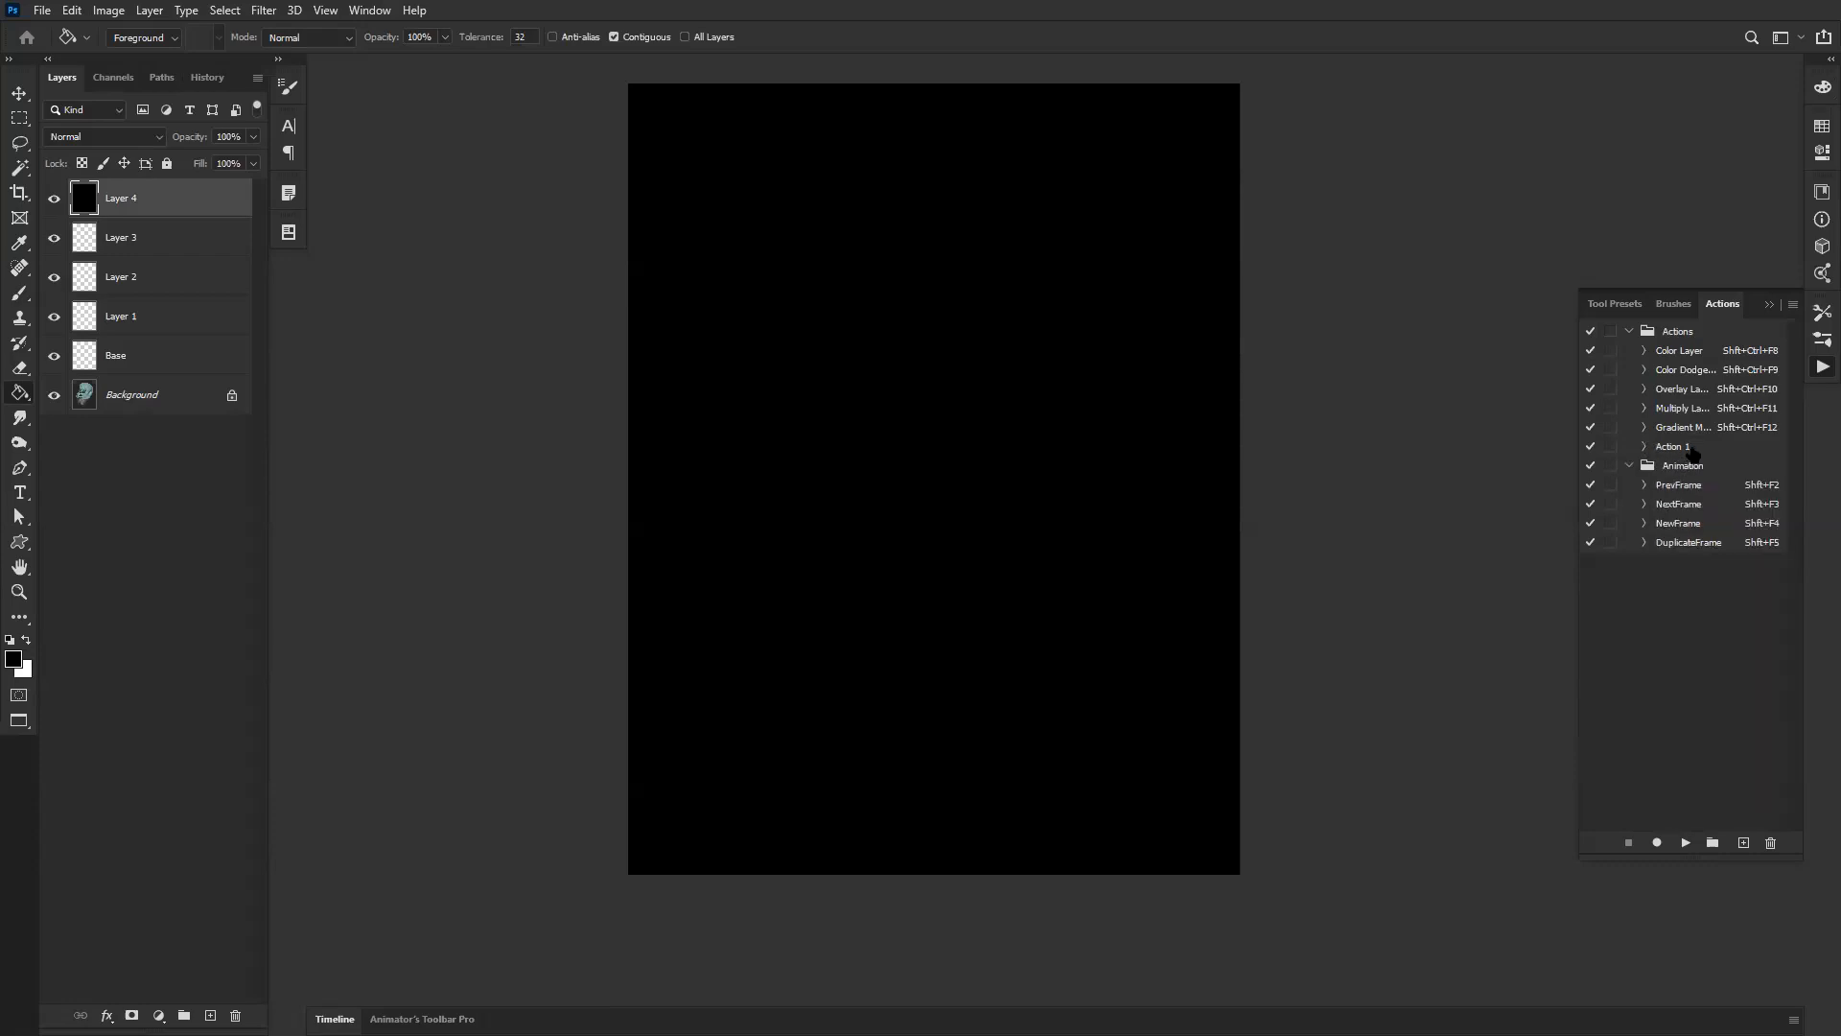
left_click(1715, 447)
left_click(1686, 843)
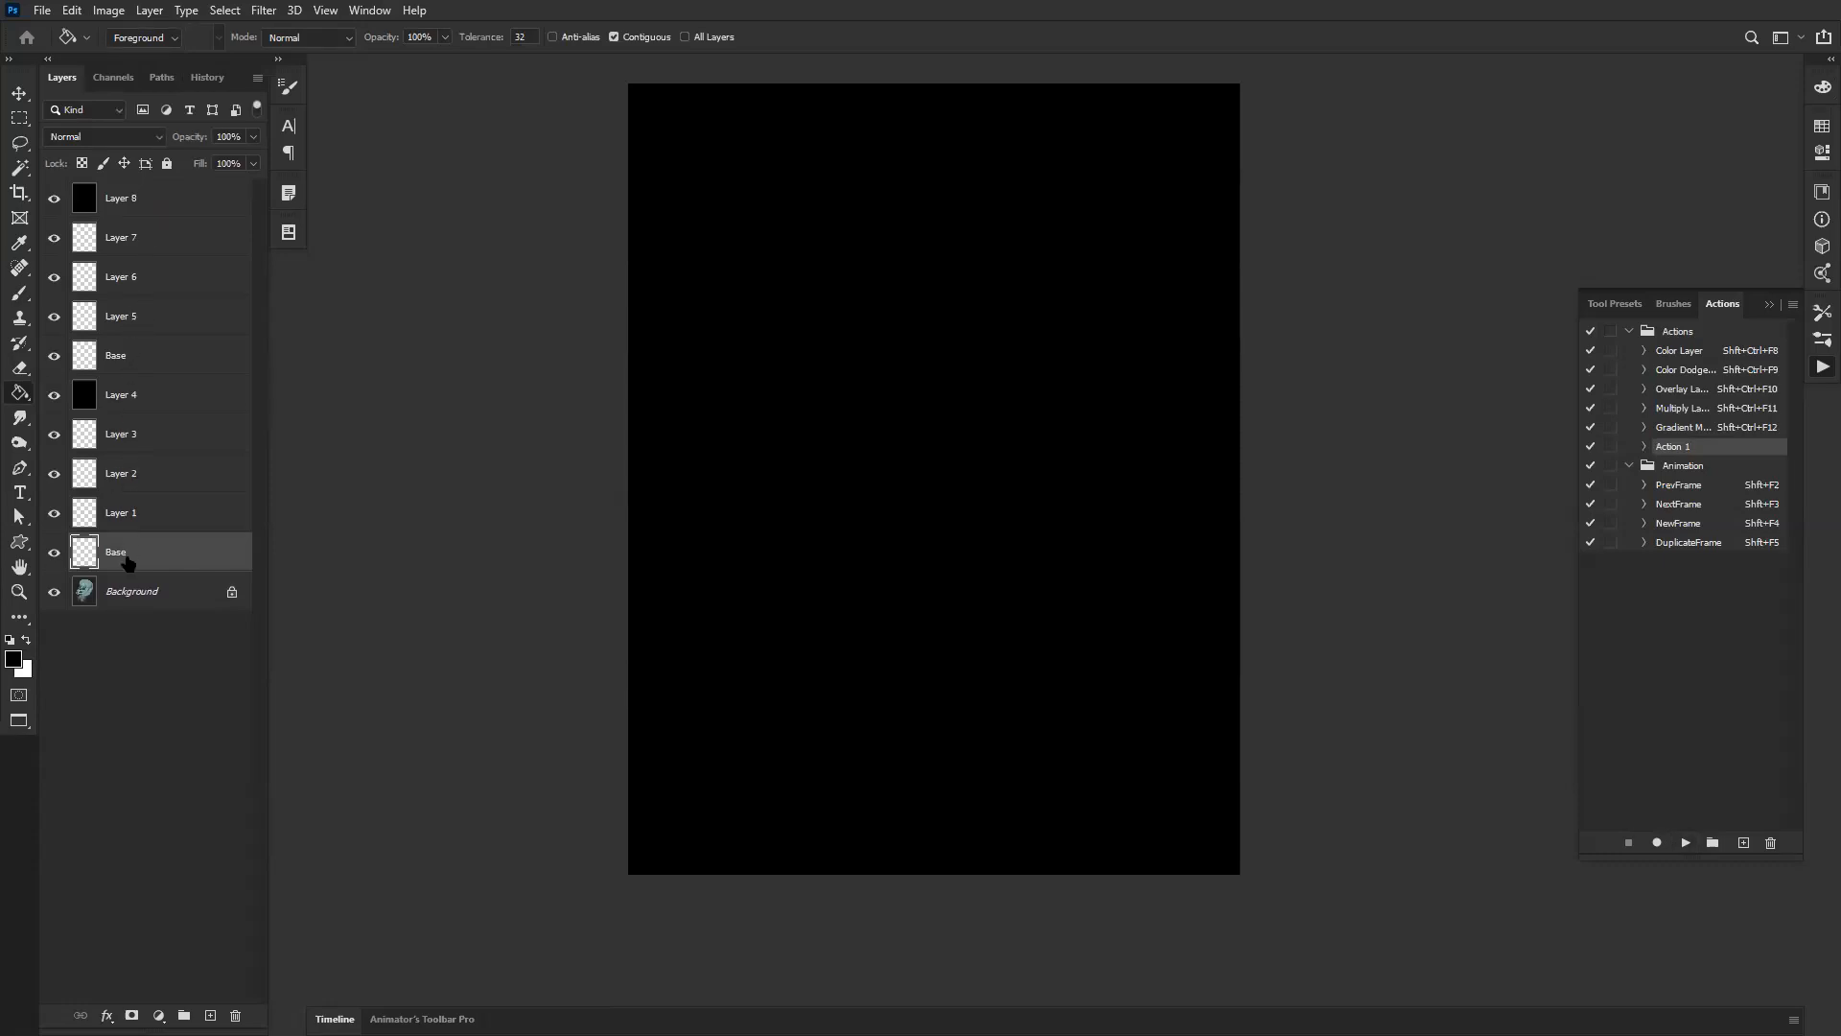
Step: Examine the upper Base layer and the layers stacked above it that the action added
left_click(130, 369)
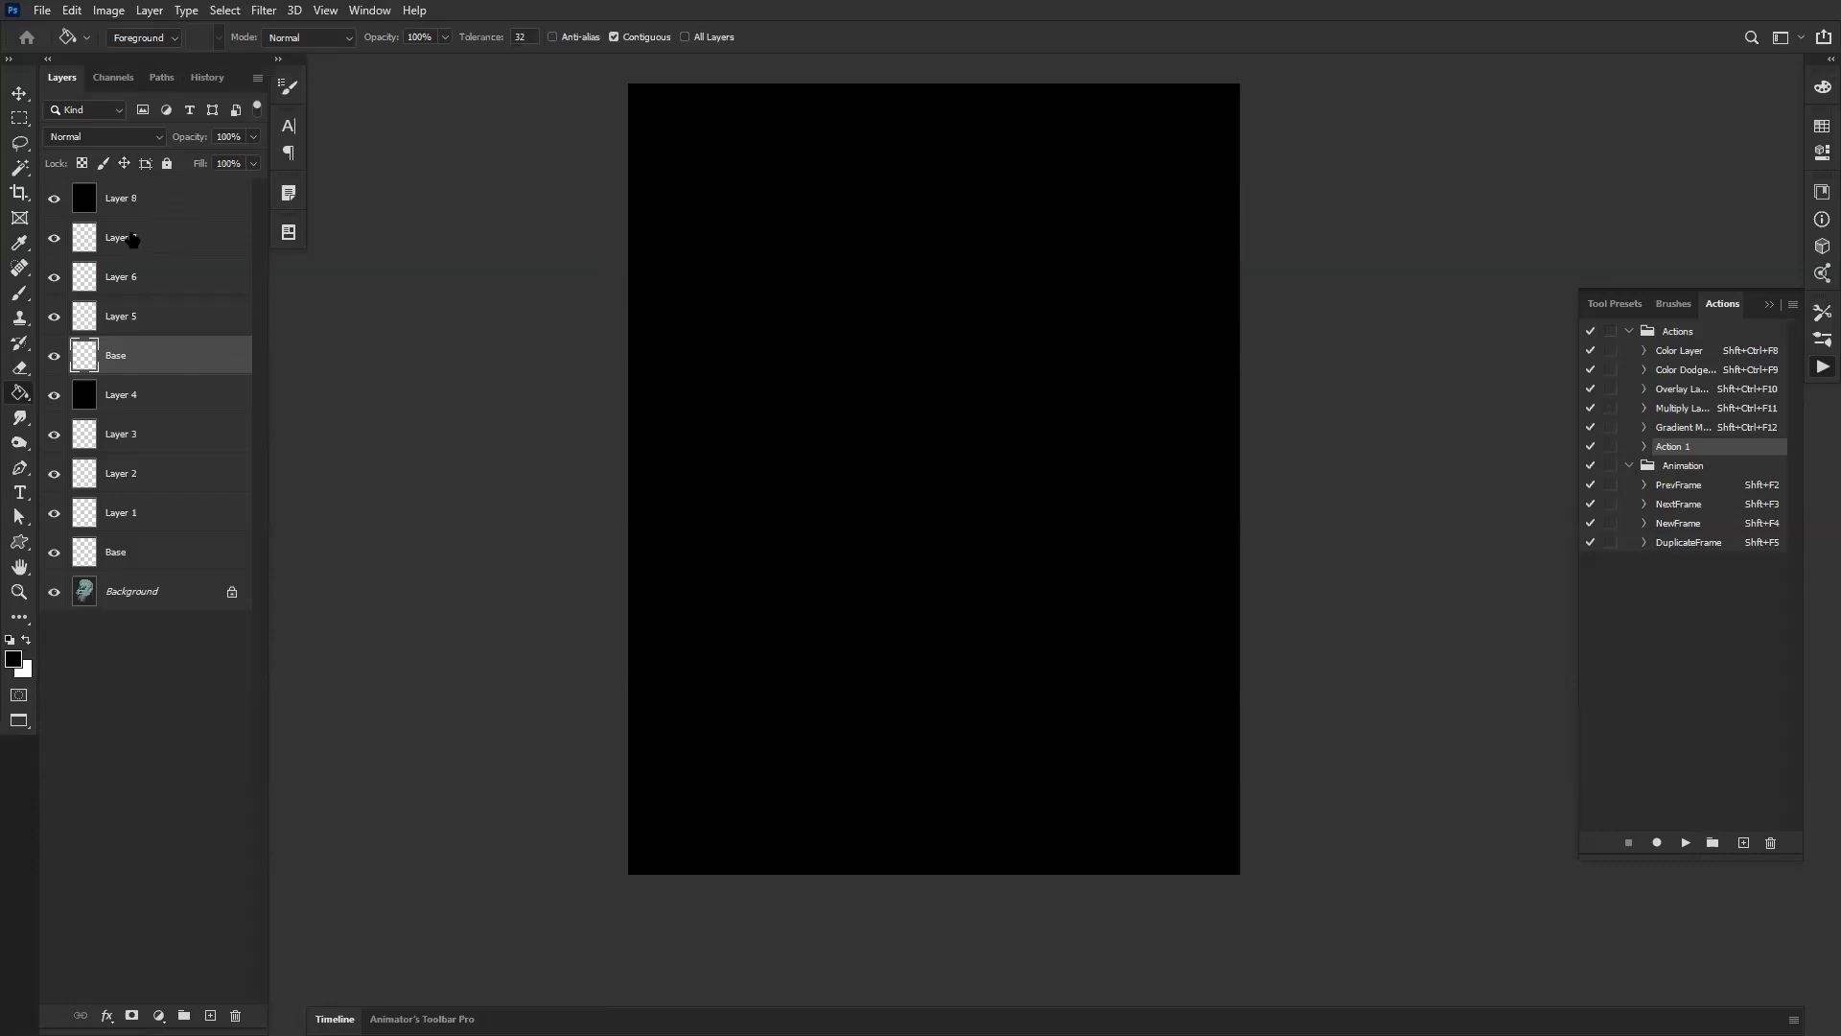
left_click(156, 318)
left_click(156, 360)
left_click(163, 318)
left_click(165, 282)
left_click(169, 355)
left_click(173, 204)
left_click(150, 359)
left_click(158, 205)
left_click(158, 318)
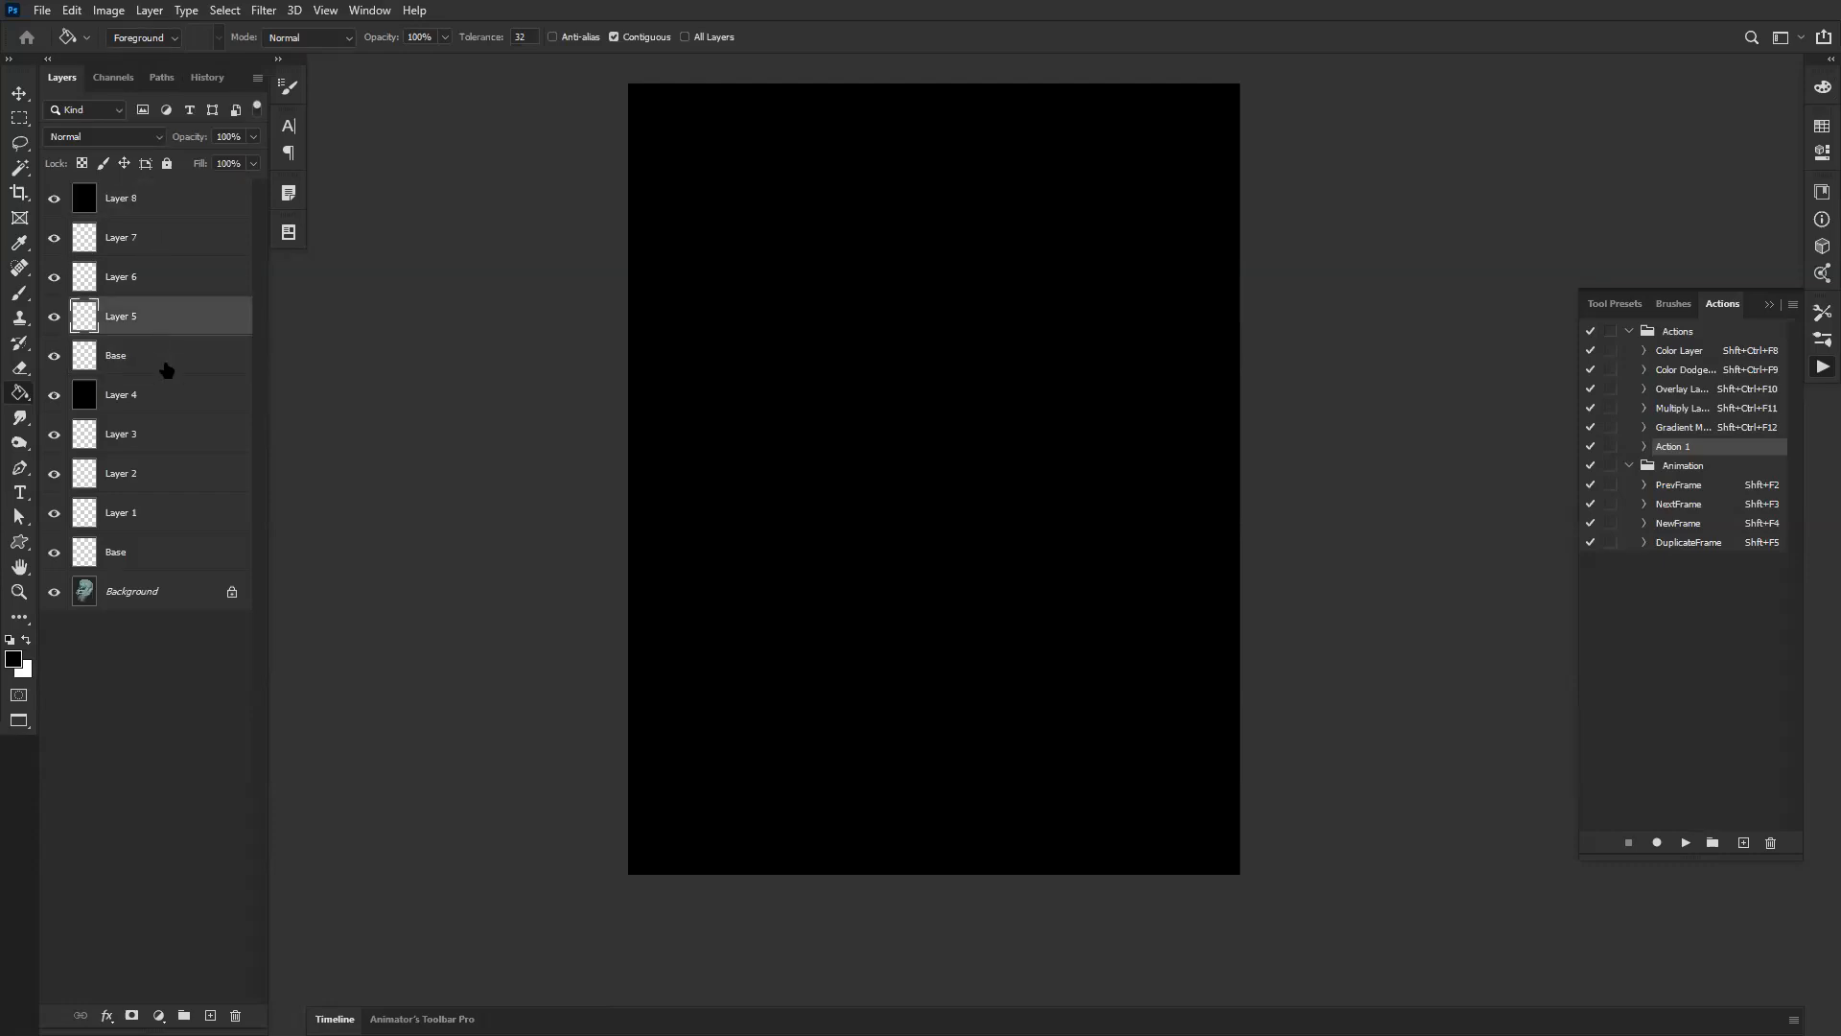
left_click(165, 362)
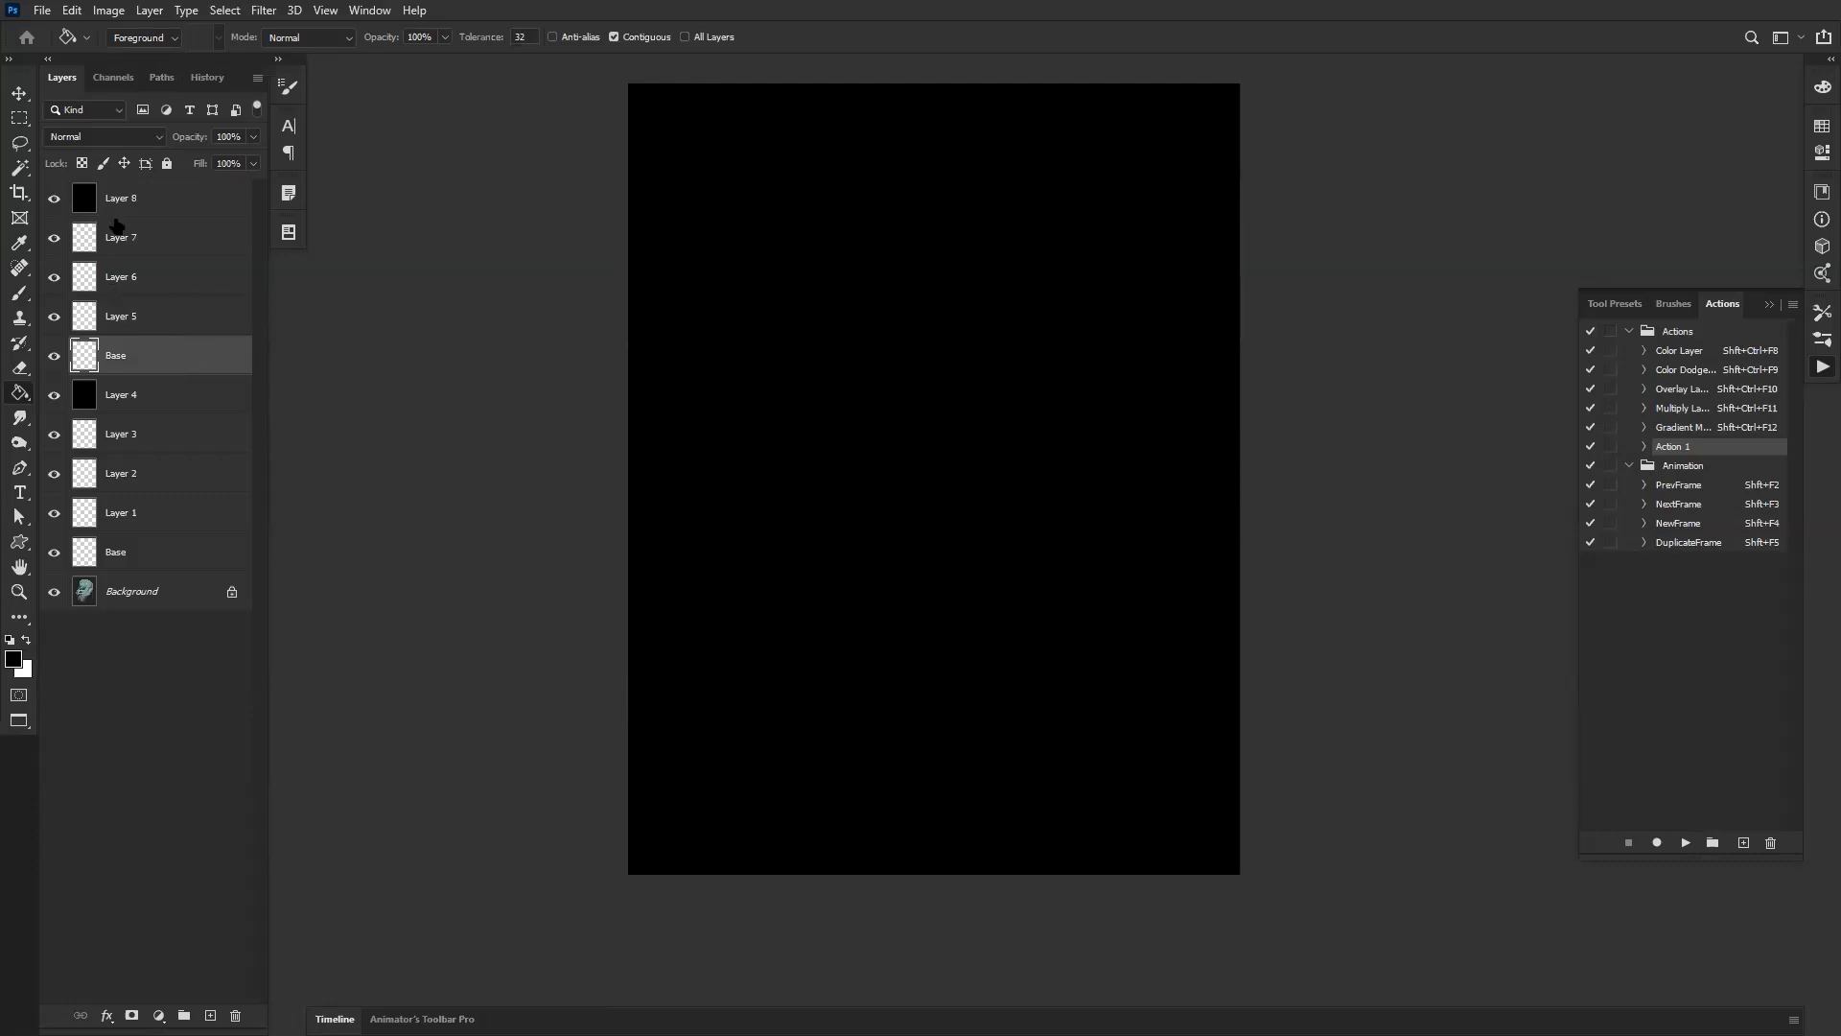
Step: Delete all ten layers from Layer 8 down to the lowest Base layer, keeping only the Background
left_click(215, 194)
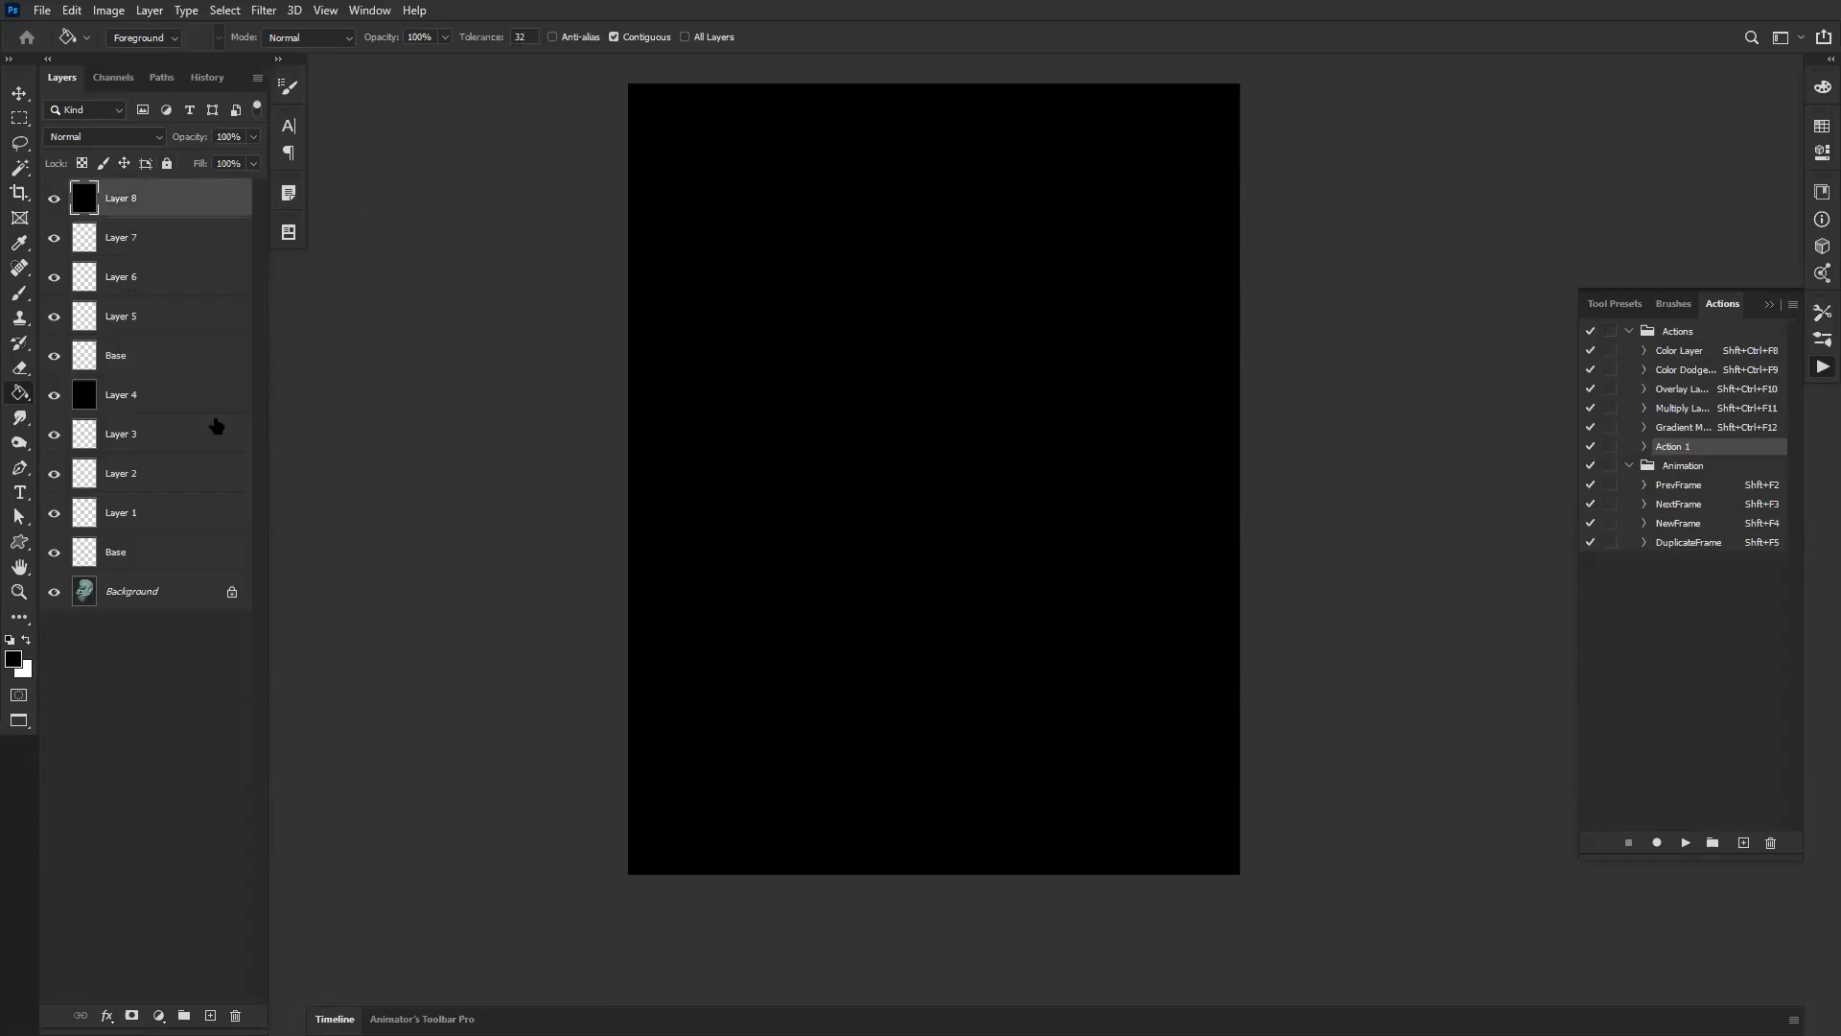
left_click(209, 560, "shift")
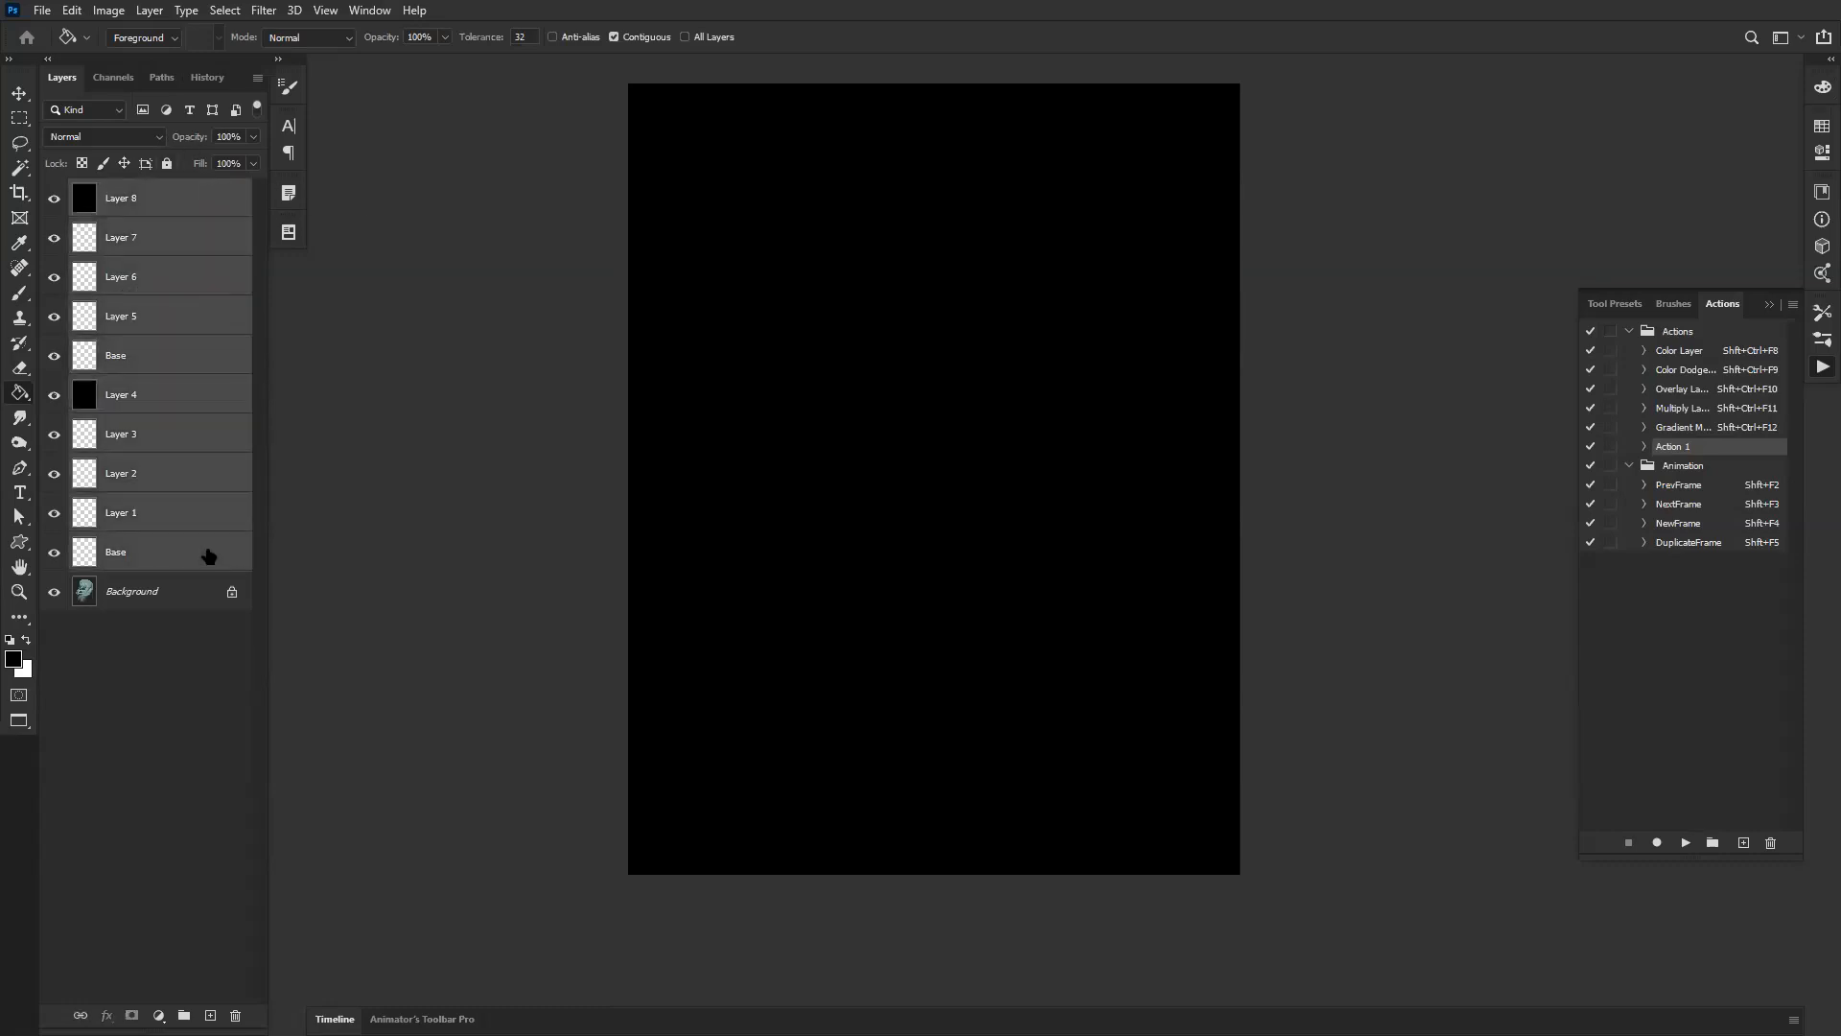
key("Delete")
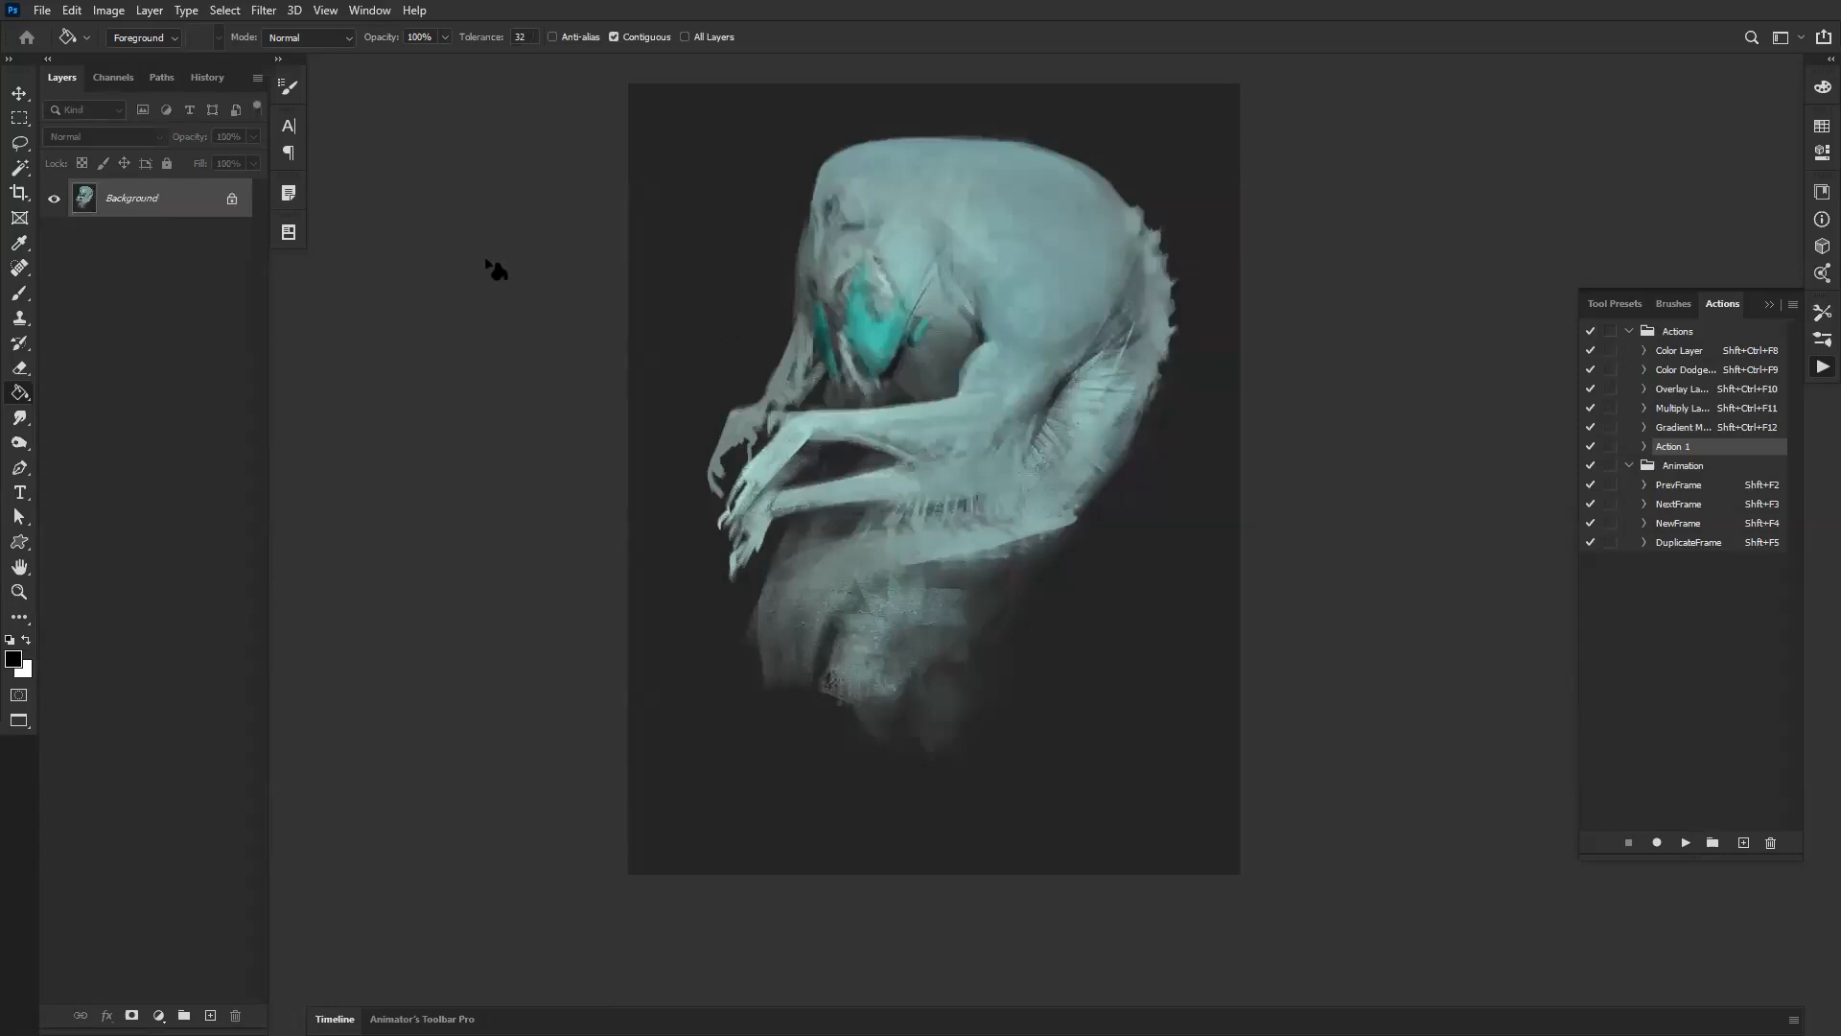
Step: Add a layer filled with black, look through the available adjustment layers, and delete the black layer
key("ctrl+shift+alt+n")
left_click(915, 269)
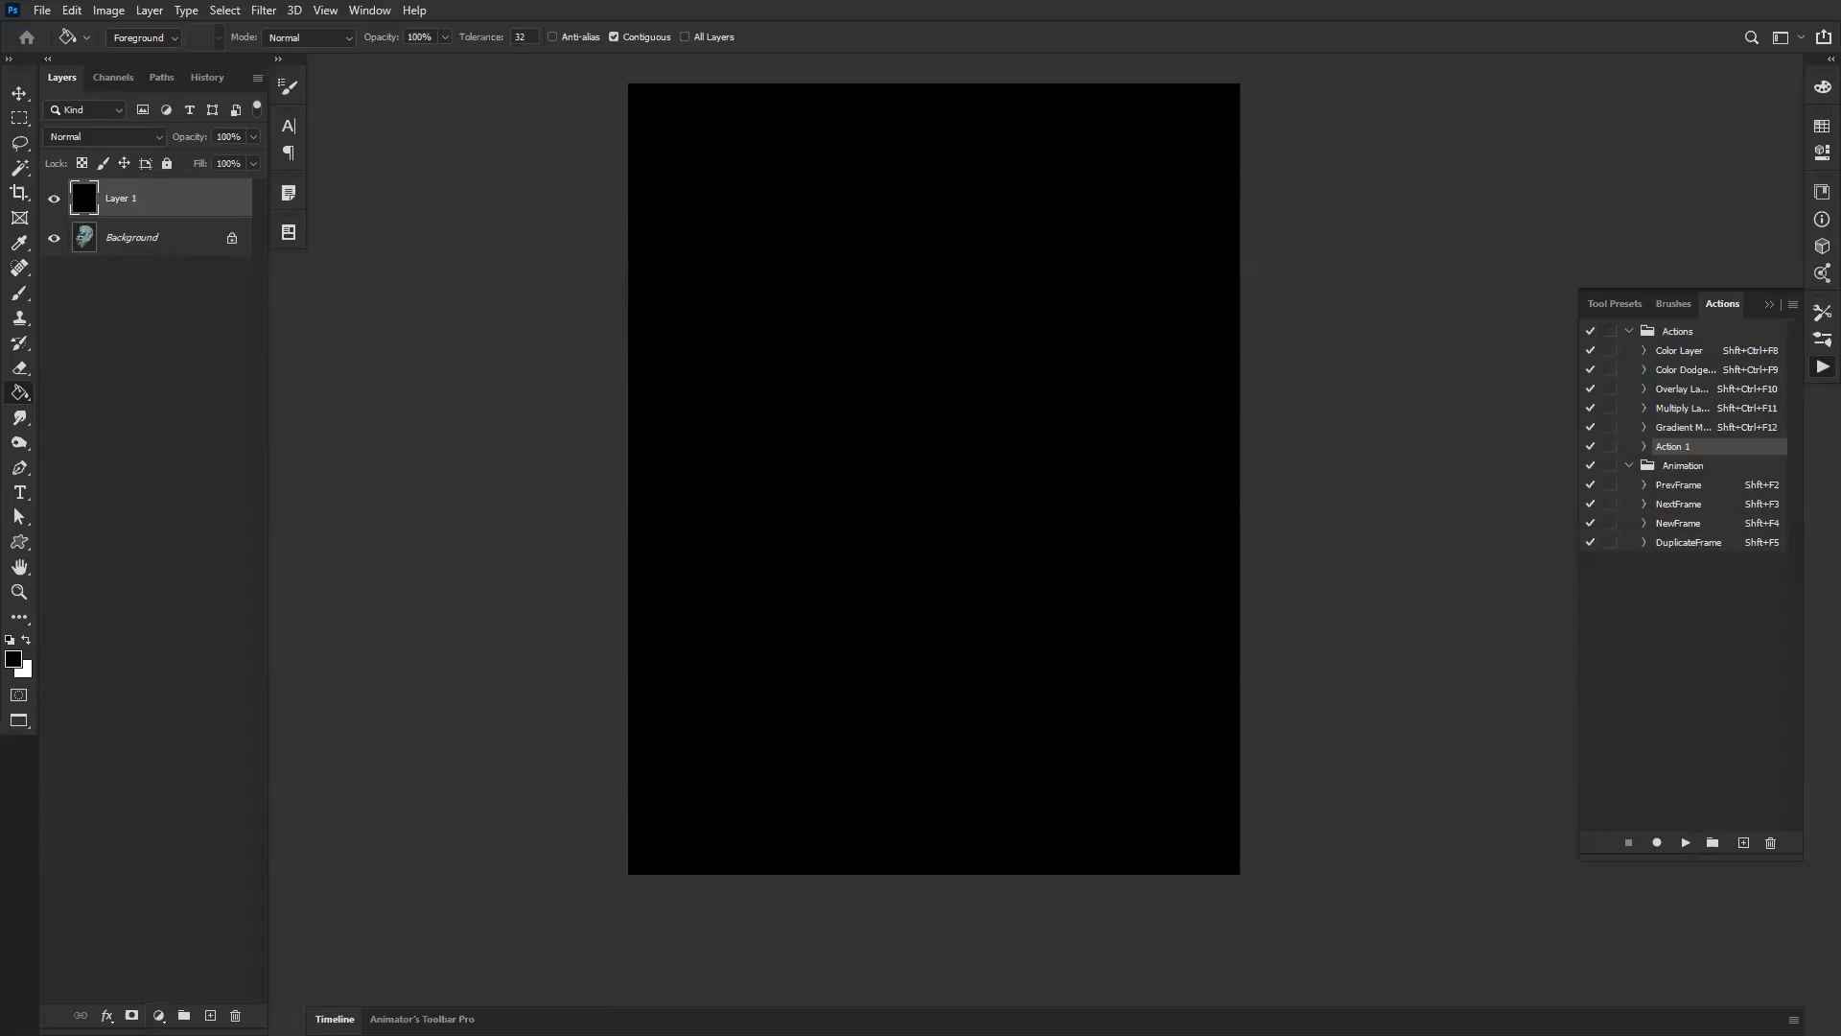
left_click(159, 1013)
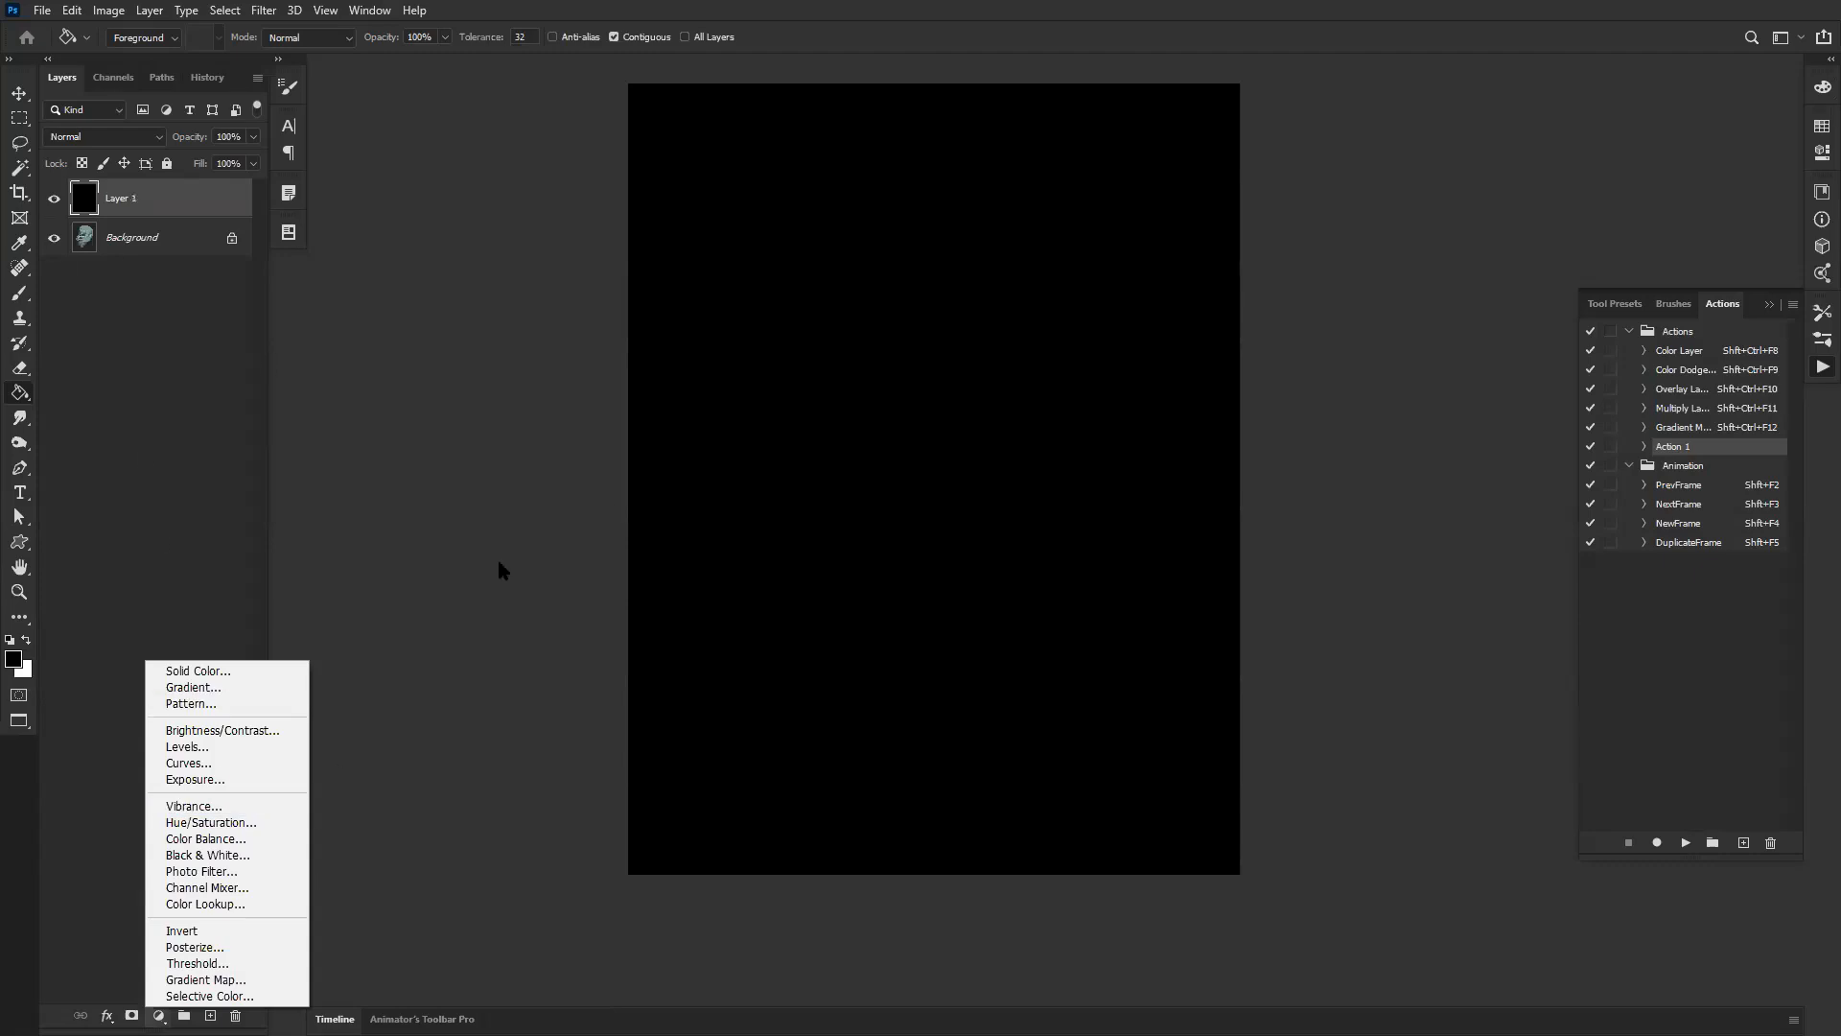
left_click(587, 528)
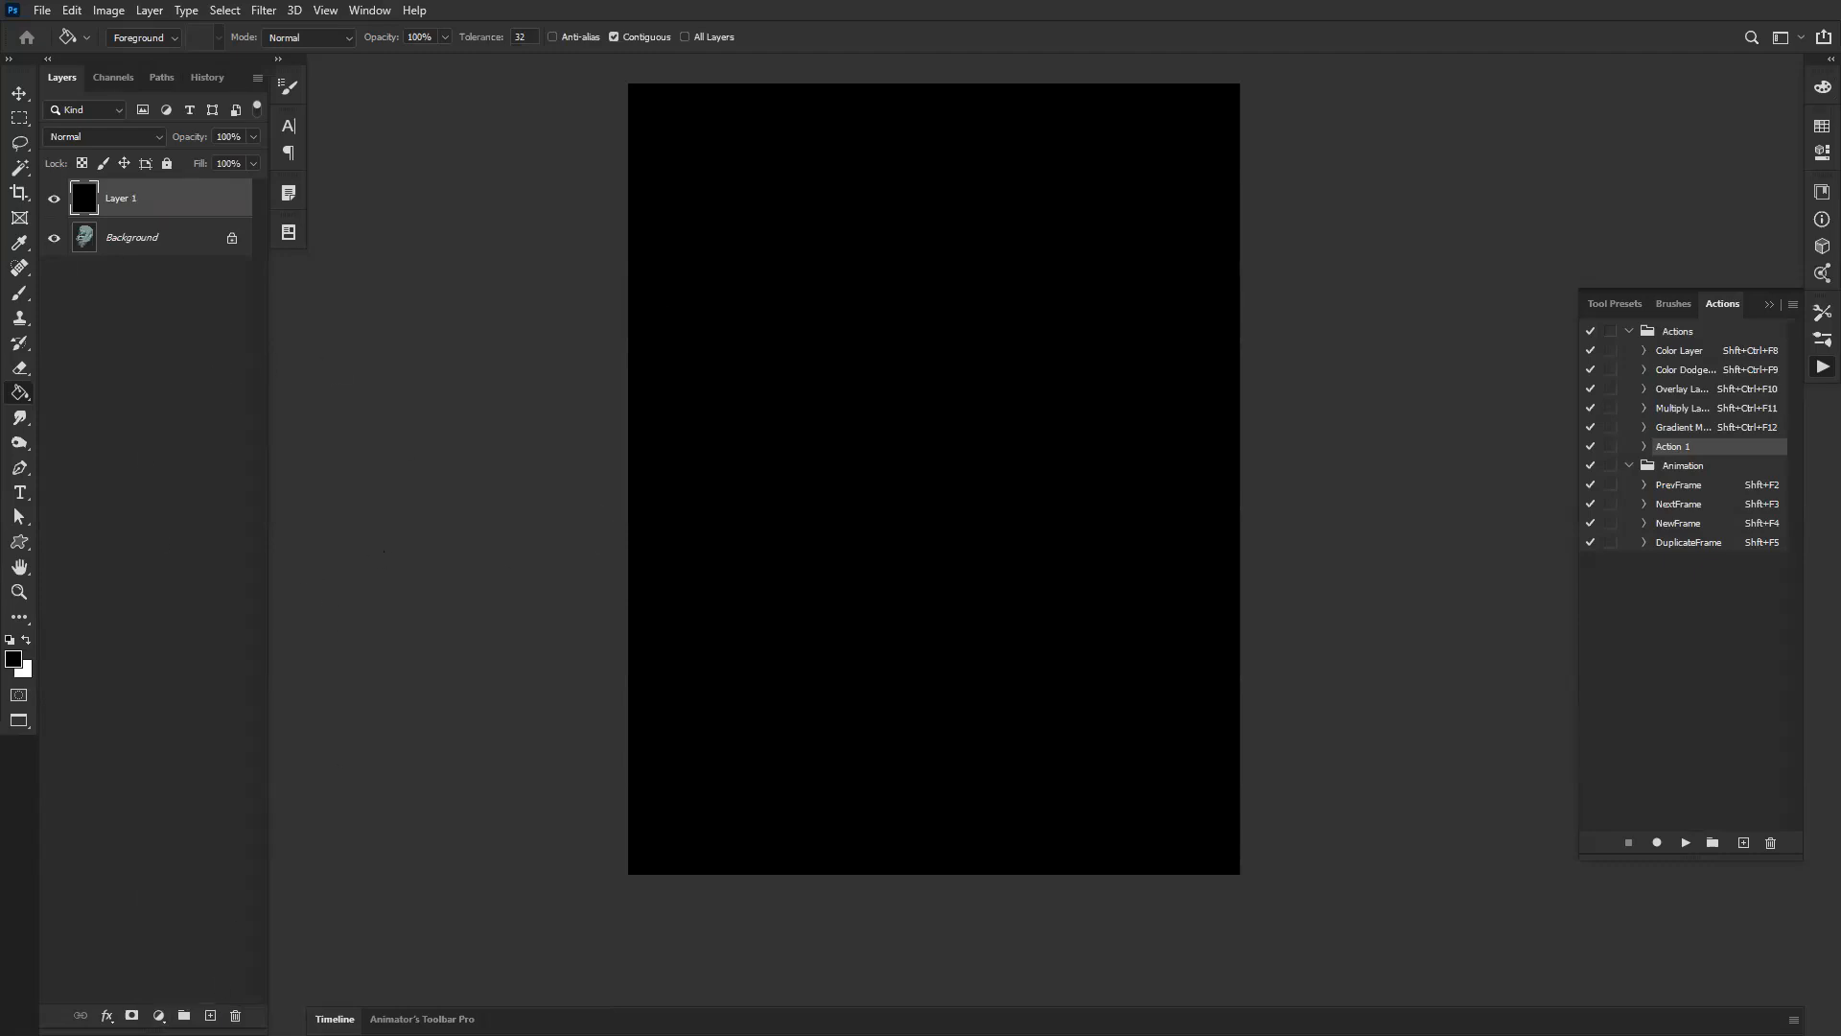
left_click(235, 1014)
left_click(849, 379)
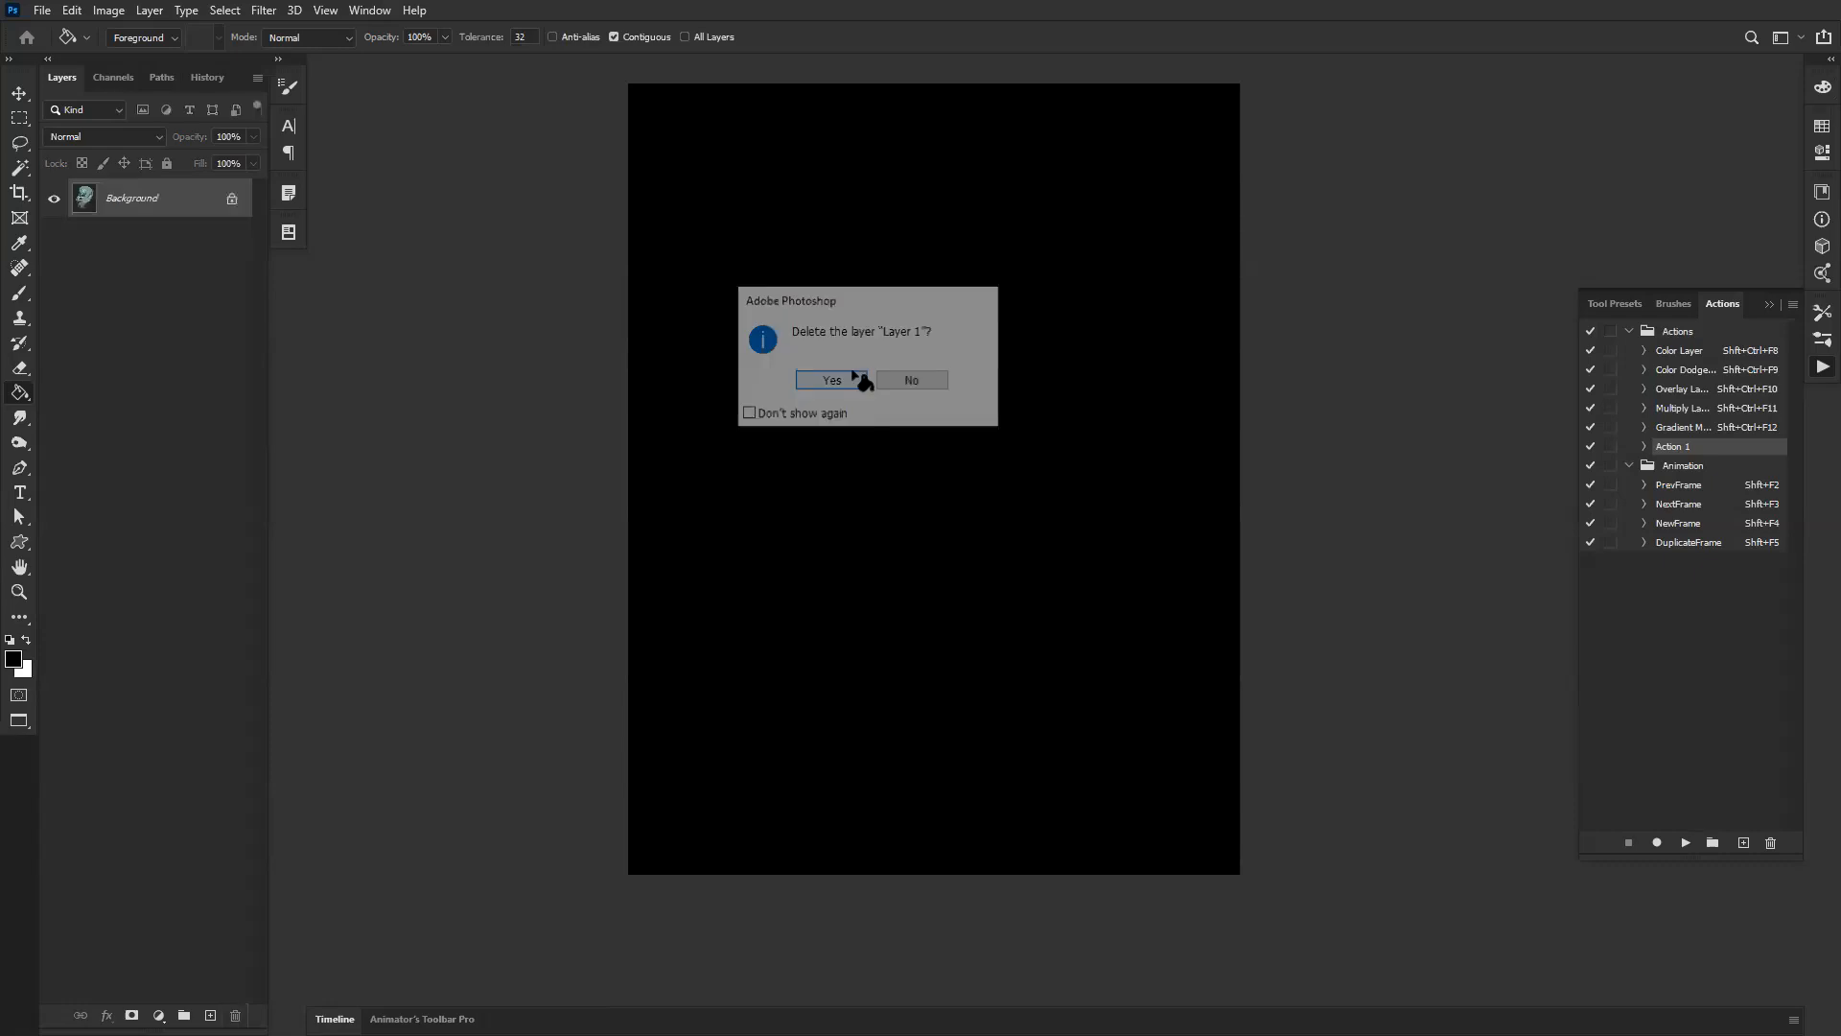
Step: Switch to the Brush tool, flip the canvas horizontally and flip it back
key("b")
key("ctrl+f")
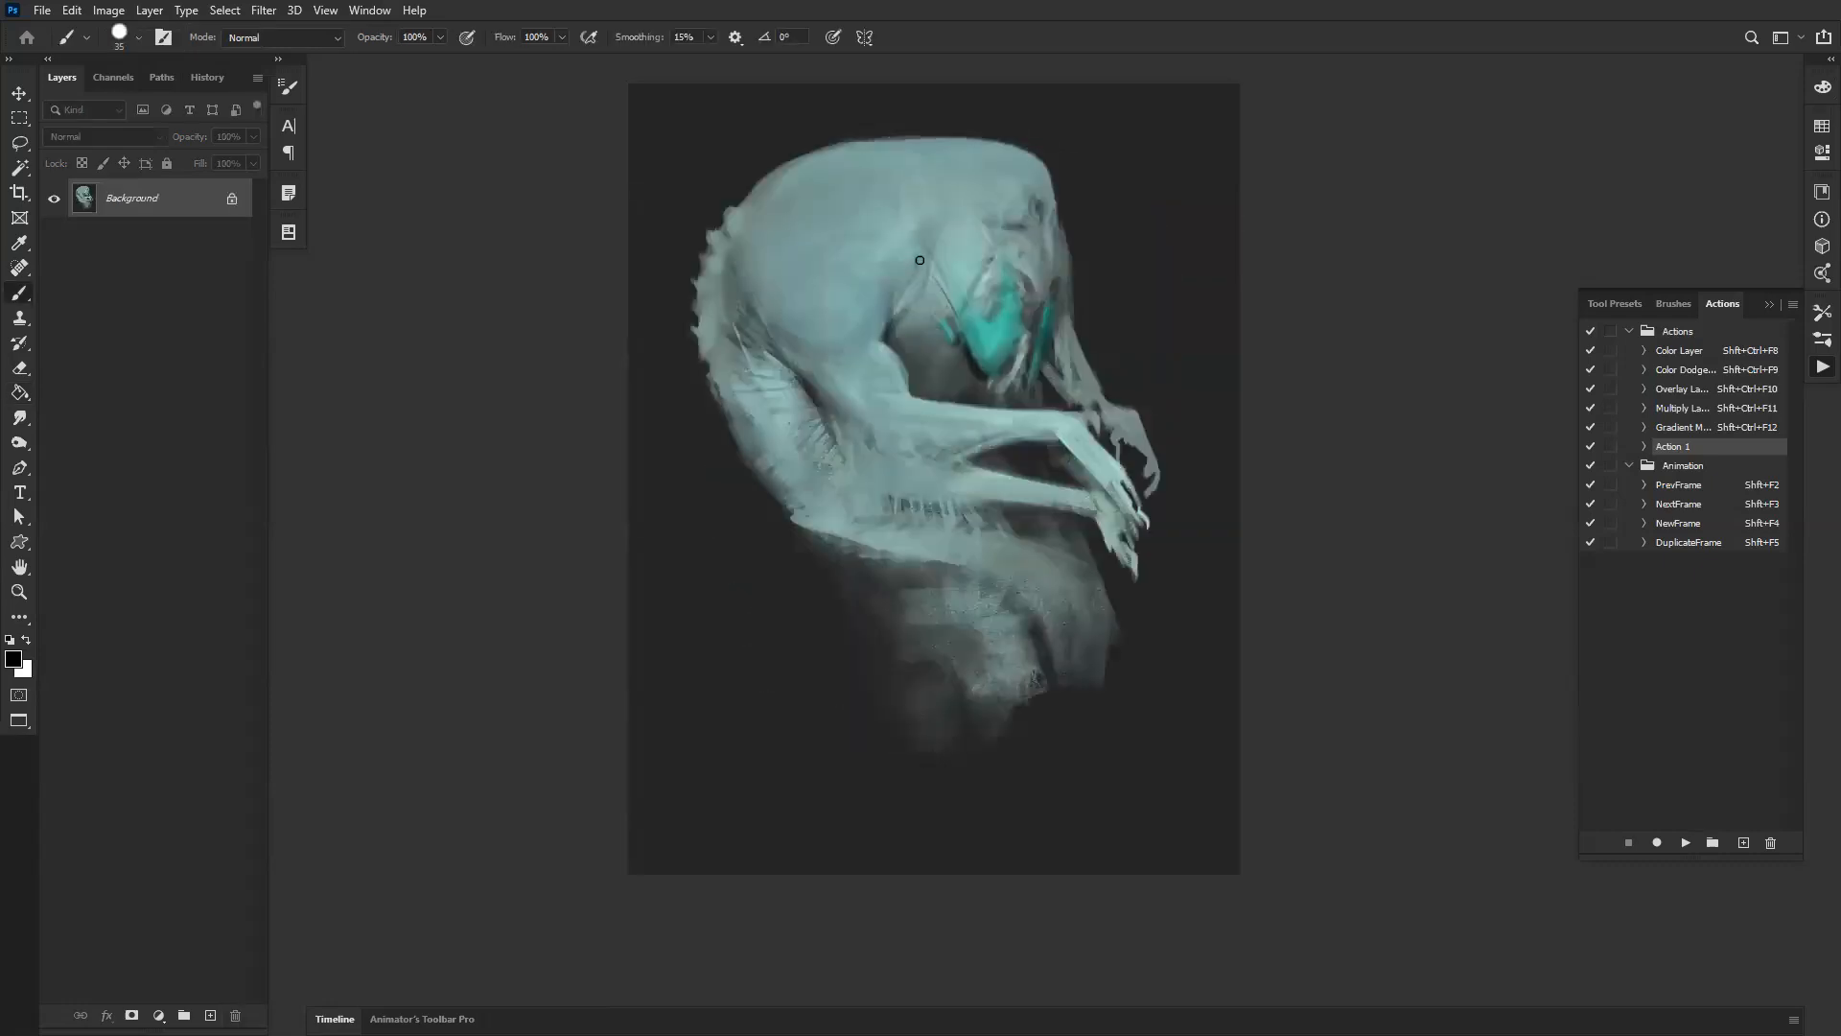
key("ctrl+f")
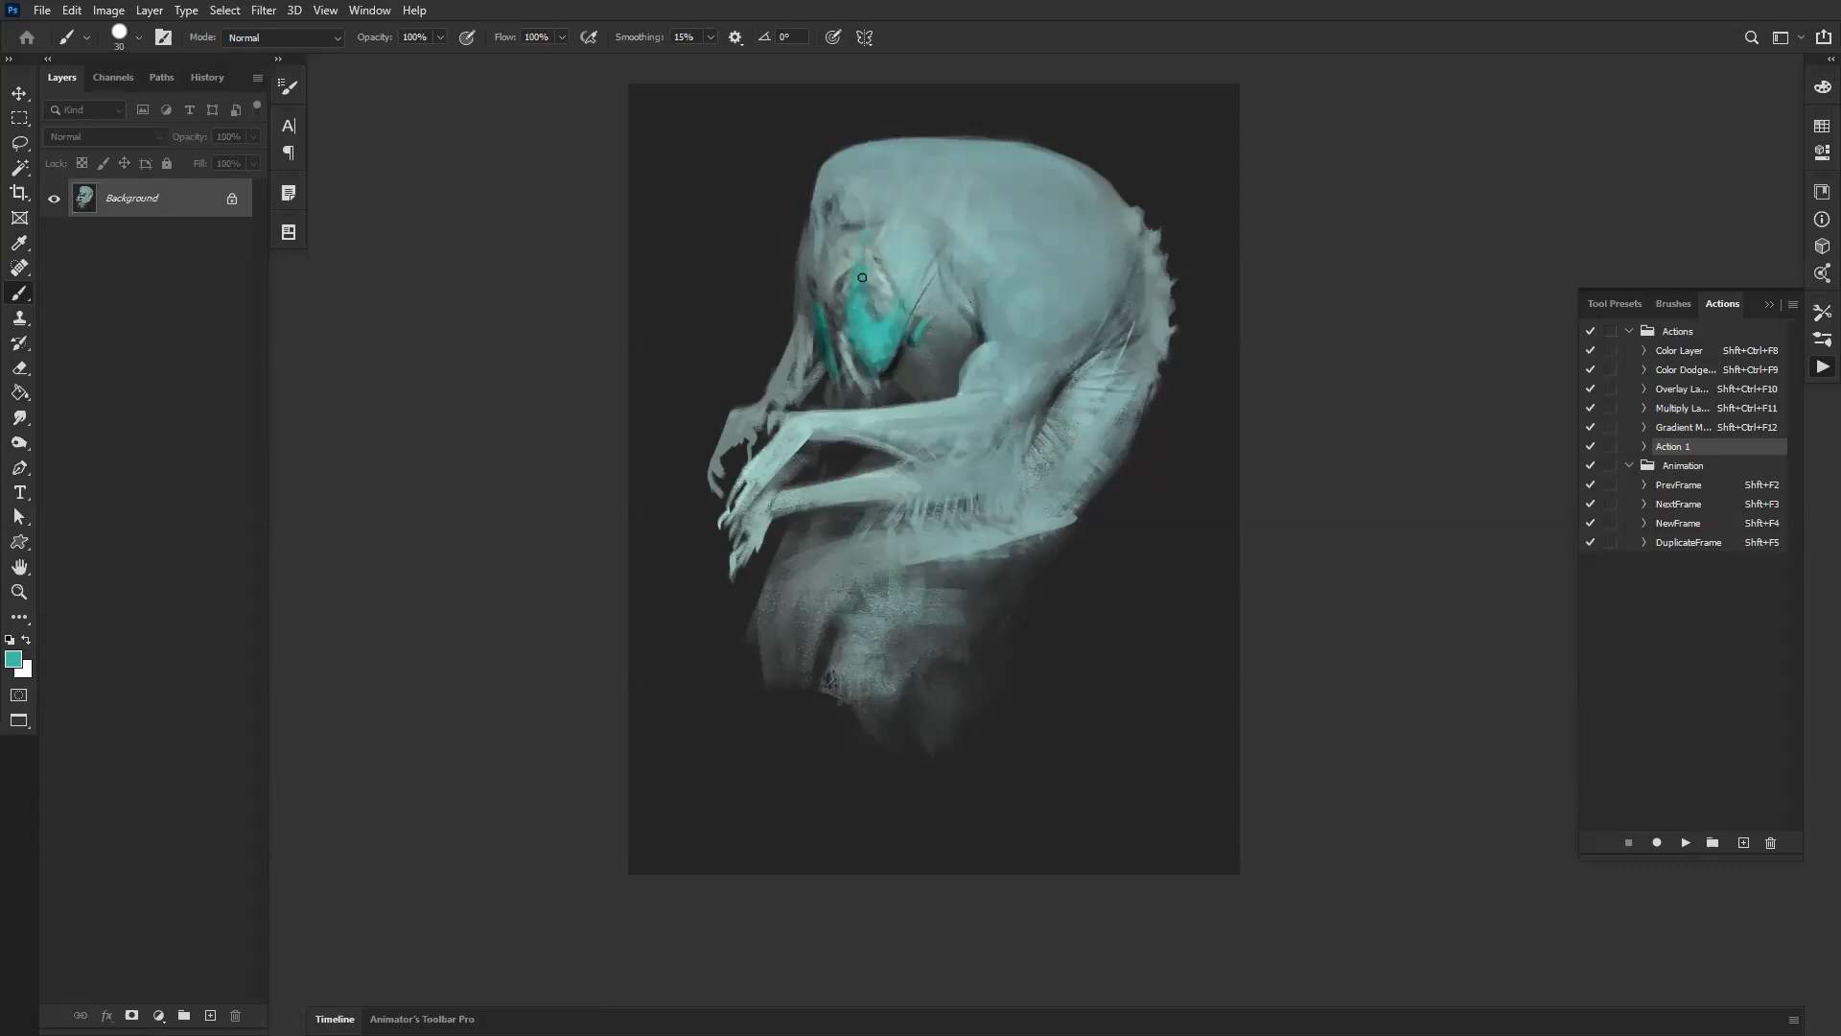
Step: Enlarge the brush to size 200 and paint teal over the figure's face
key("bracketright")
key("bracketright")
key("bracketright")
key("bracketright")
key("bracketright")
key("bracketright")
key("bracketright")
key("bracketright")
key("bracketright")
key("bracketright")
left_click_drag(878, 245, 897, 345)
Step: Flip the canvas horizontally and spread the teal from the face up onto the neck
key("ctrl+shift+h")
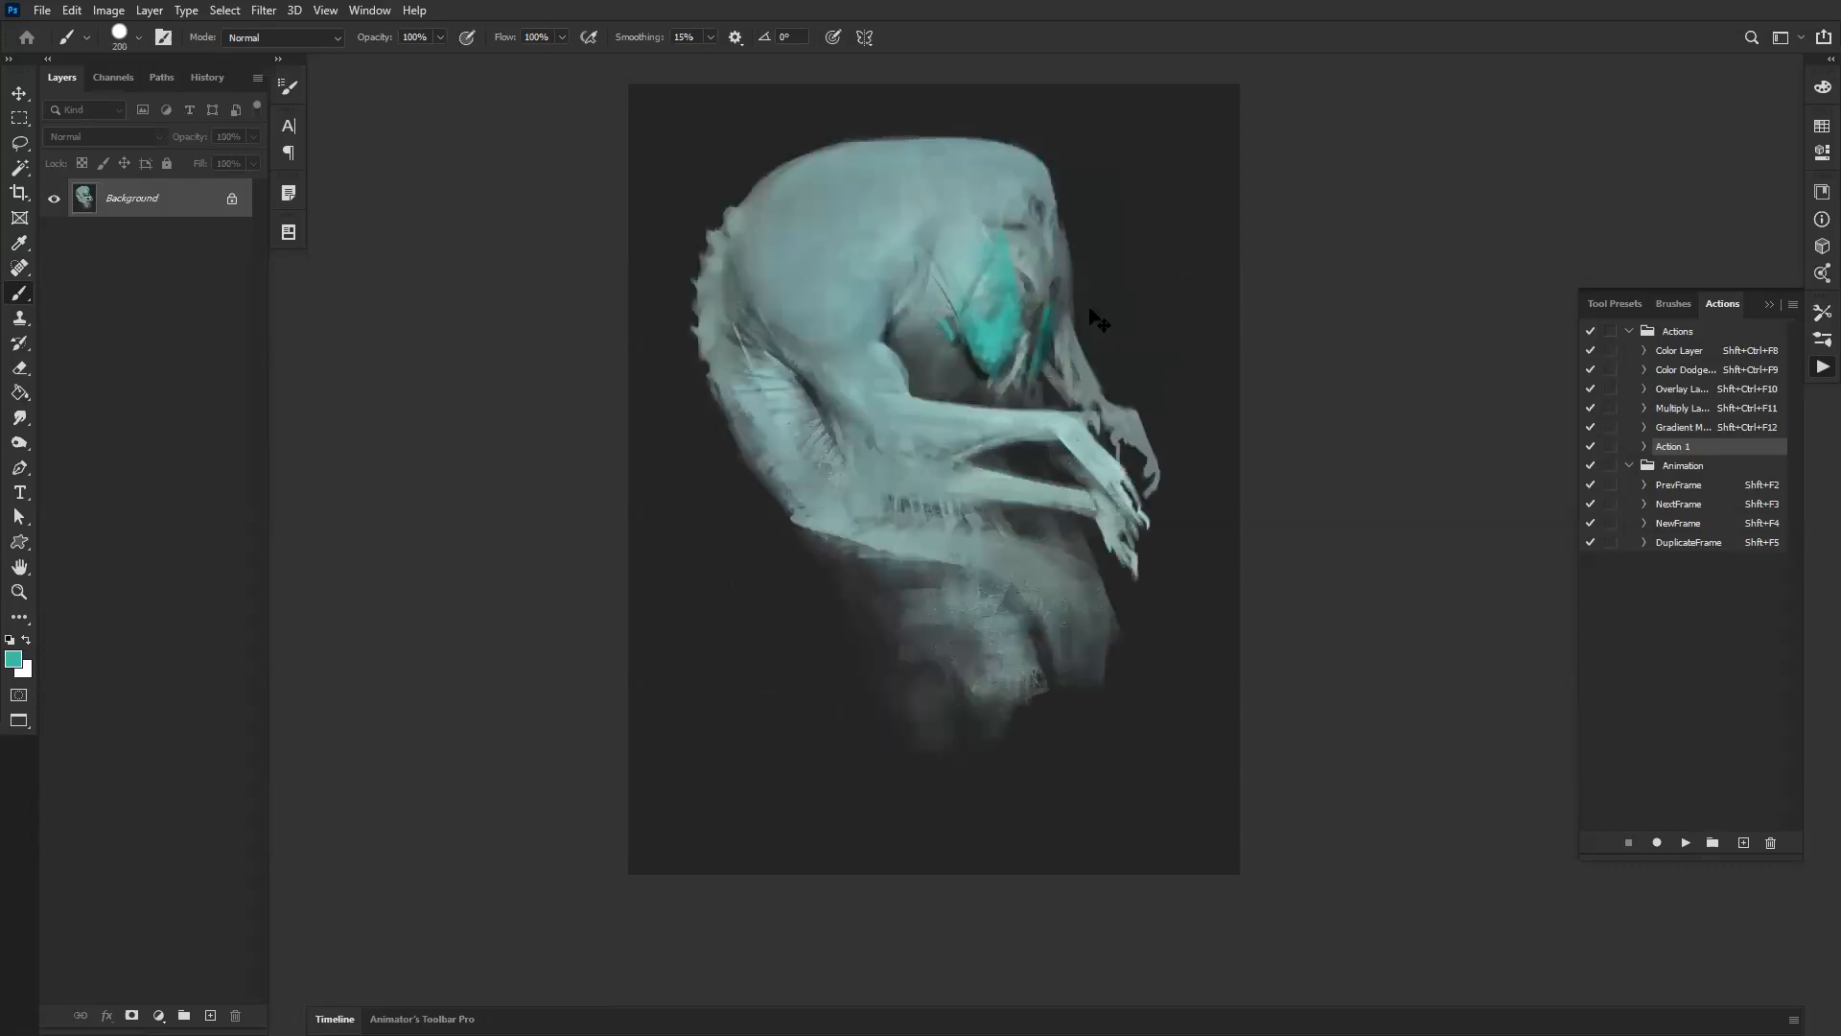
left_click_drag(1011, 268, 986, 305)
left_click_drag(962, 204, 975, 176)
key("bracketleft")
key("bracketleft")
key("bracketleft")
key("bracketleft")
key("bracketleft")
key("bracketleft")
key("bracketleft")
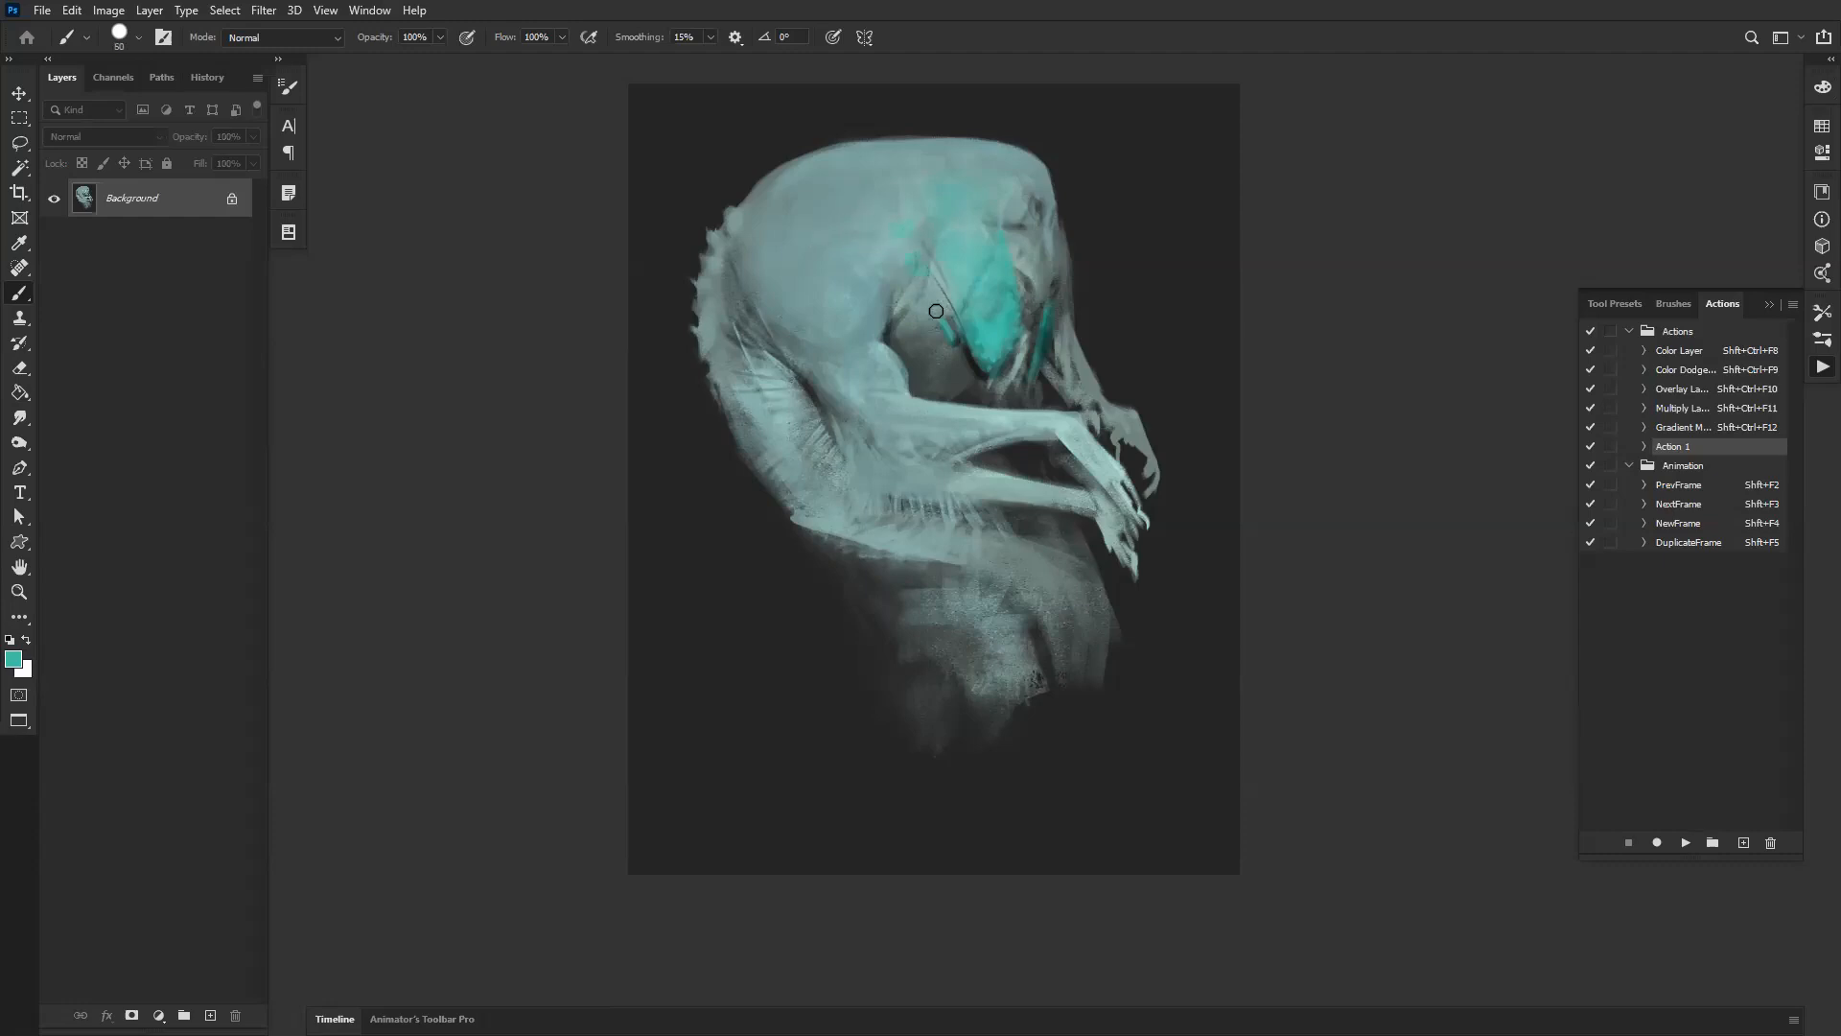
Step: Enlarge the brush and extend the teal across the shoulder and upper back
key("bracketright")
key("bracketright")
key("bracketright")
key("bracketright")
key("bracketright")
key("bracketright")
mouse_move(888, 225)
left_mouse_down()
mouse_move(876, 205)
mouse_move(925, 259)
left_mouse_up()
left_click_drag(860, 193, 871, 216)
Step: Sample the blue-grey near the top of the back and reduce the brush to size 70
left_click(846, 175, "alt")
key("bracketleft")
key("bracketleft")
key("bracketleft")
key("bracketleft")
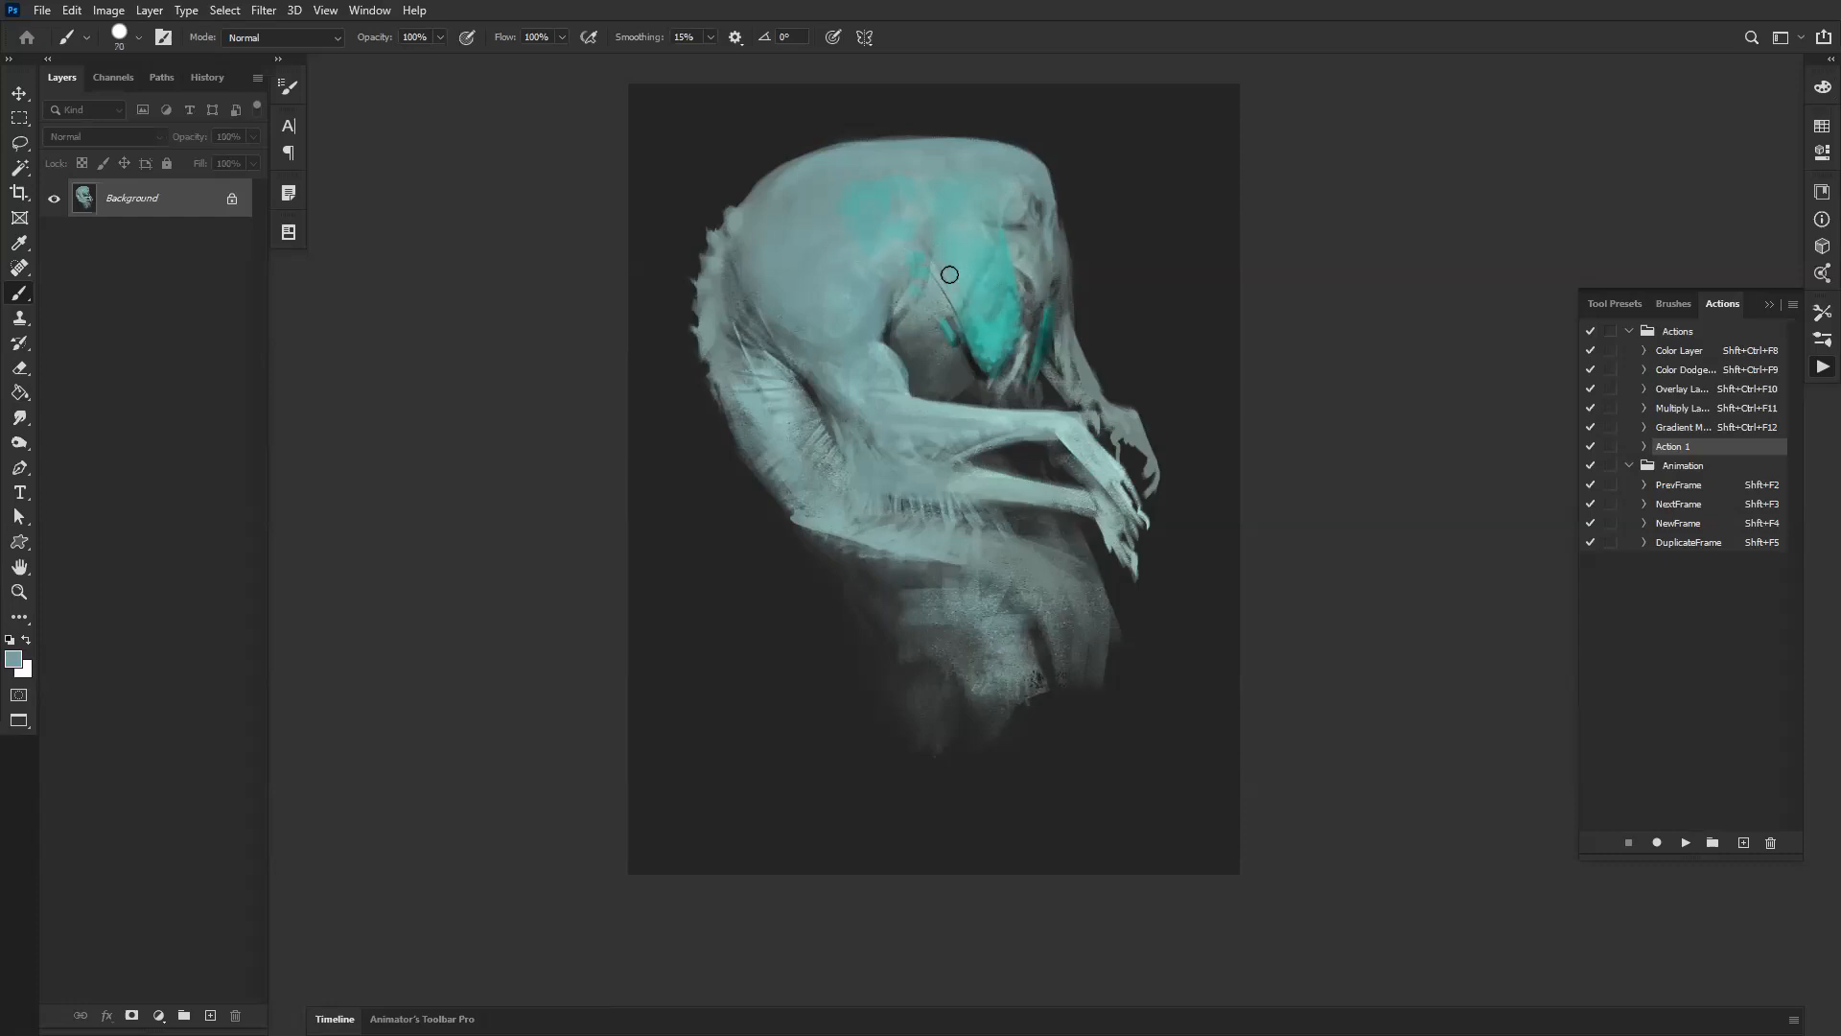
Step: Flip the canvas back and paint sampled teal along the top of the back with a size 200 brush
key("bracketright")
key("bracketright")
key("bracketright")
key("bracketright")
key("bracketright")
key("bracketright")
left_click(962, 227, "alt")
key("ctrl+shift+h")
left_click(997, 178, "alt")
mouse_move(1011, 209)
left_mouse_down()
mouse_move(1020, 185)
mouse_move(955, 151)
left_mouse_up()
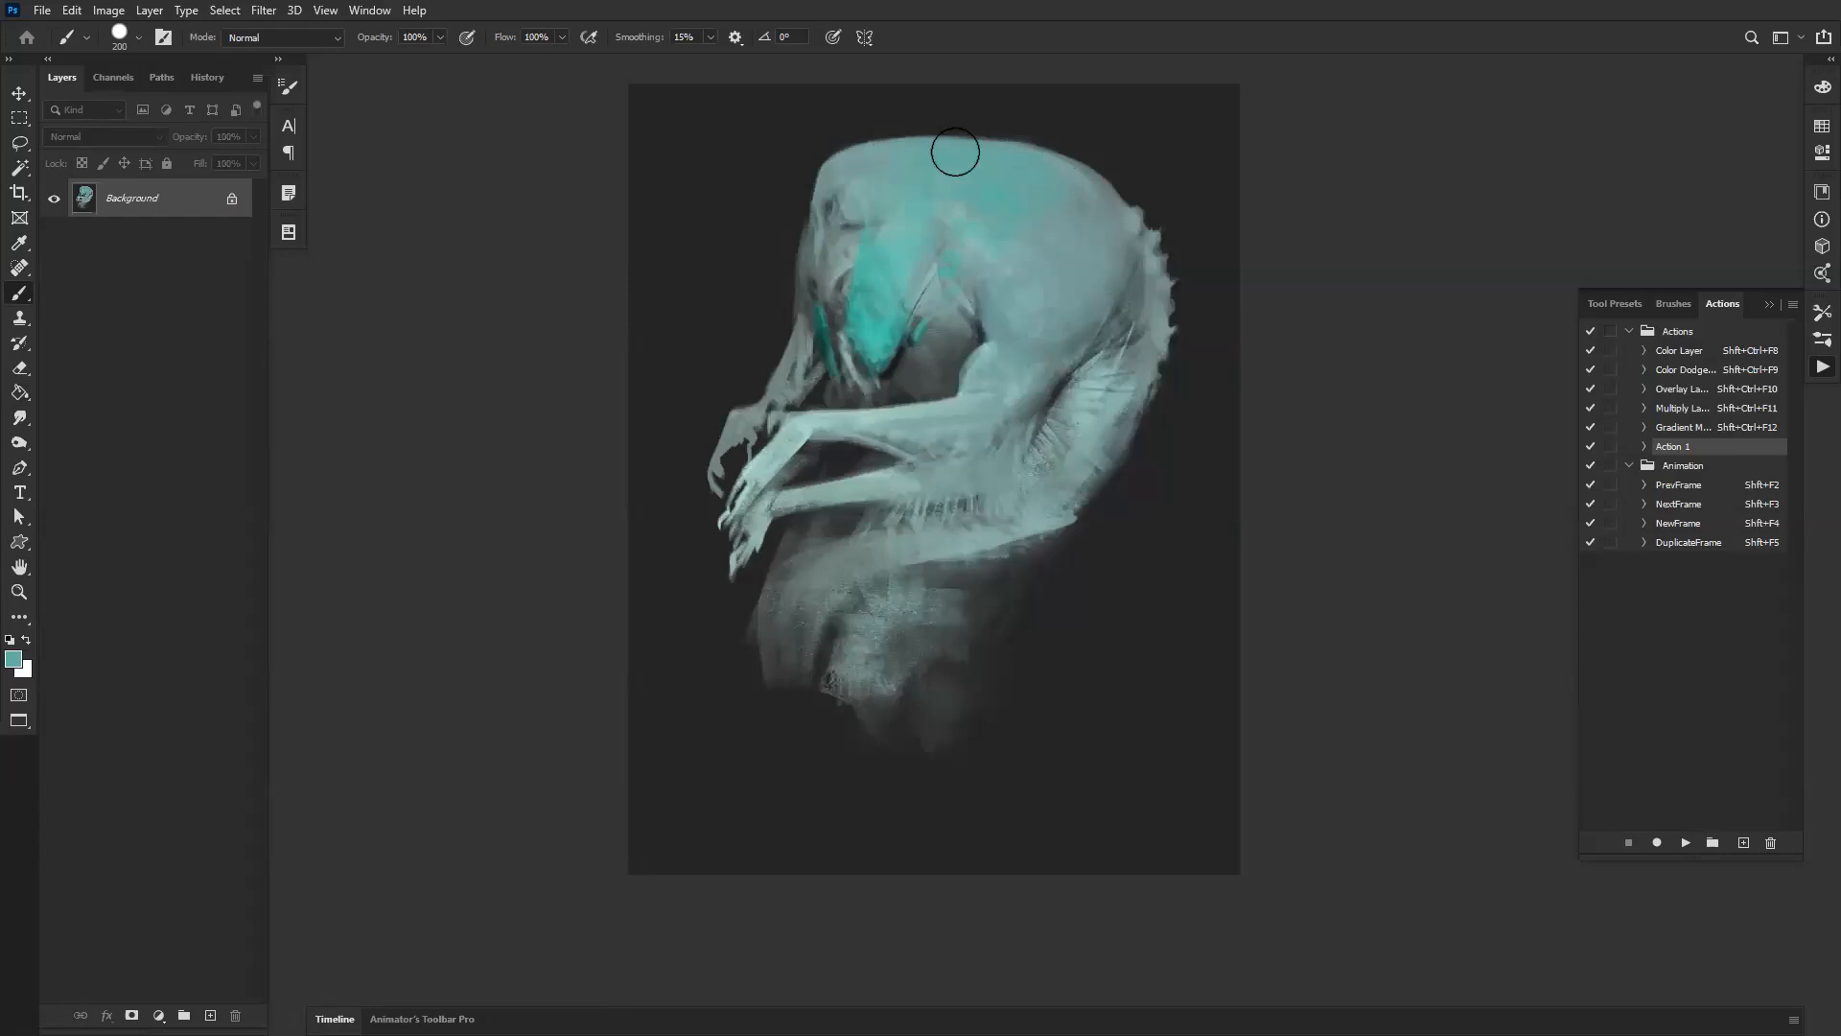
Step: With the canvas flipped, sample the muted teal of the lower back, reduce the brush to size 70 and restore the orientation
key("ctrl+shift+h")
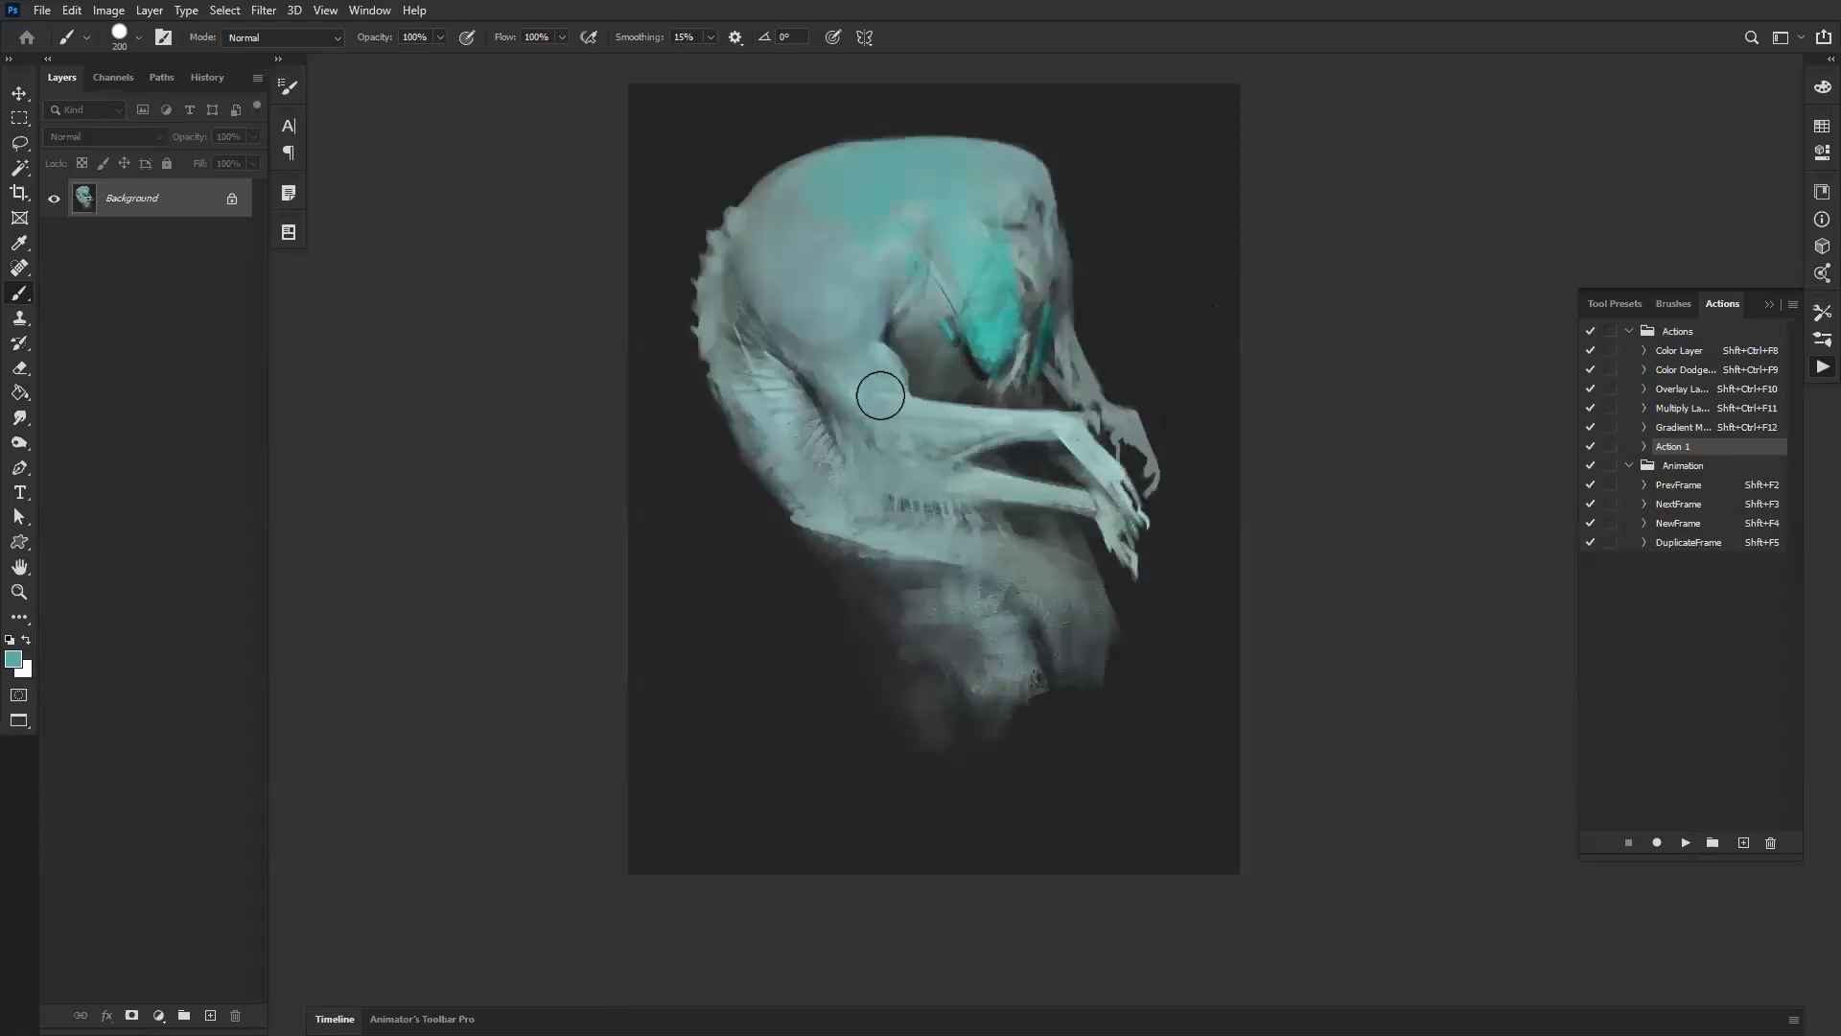
left_click(784, 348, "alt")
left_click(840, 278, "alt")
key("bracketleft")
key("bracketleft")
key("bracketleft")
key("bracketleft")
key("bracketleft")
key("bracketleft")
key("bracketleft")
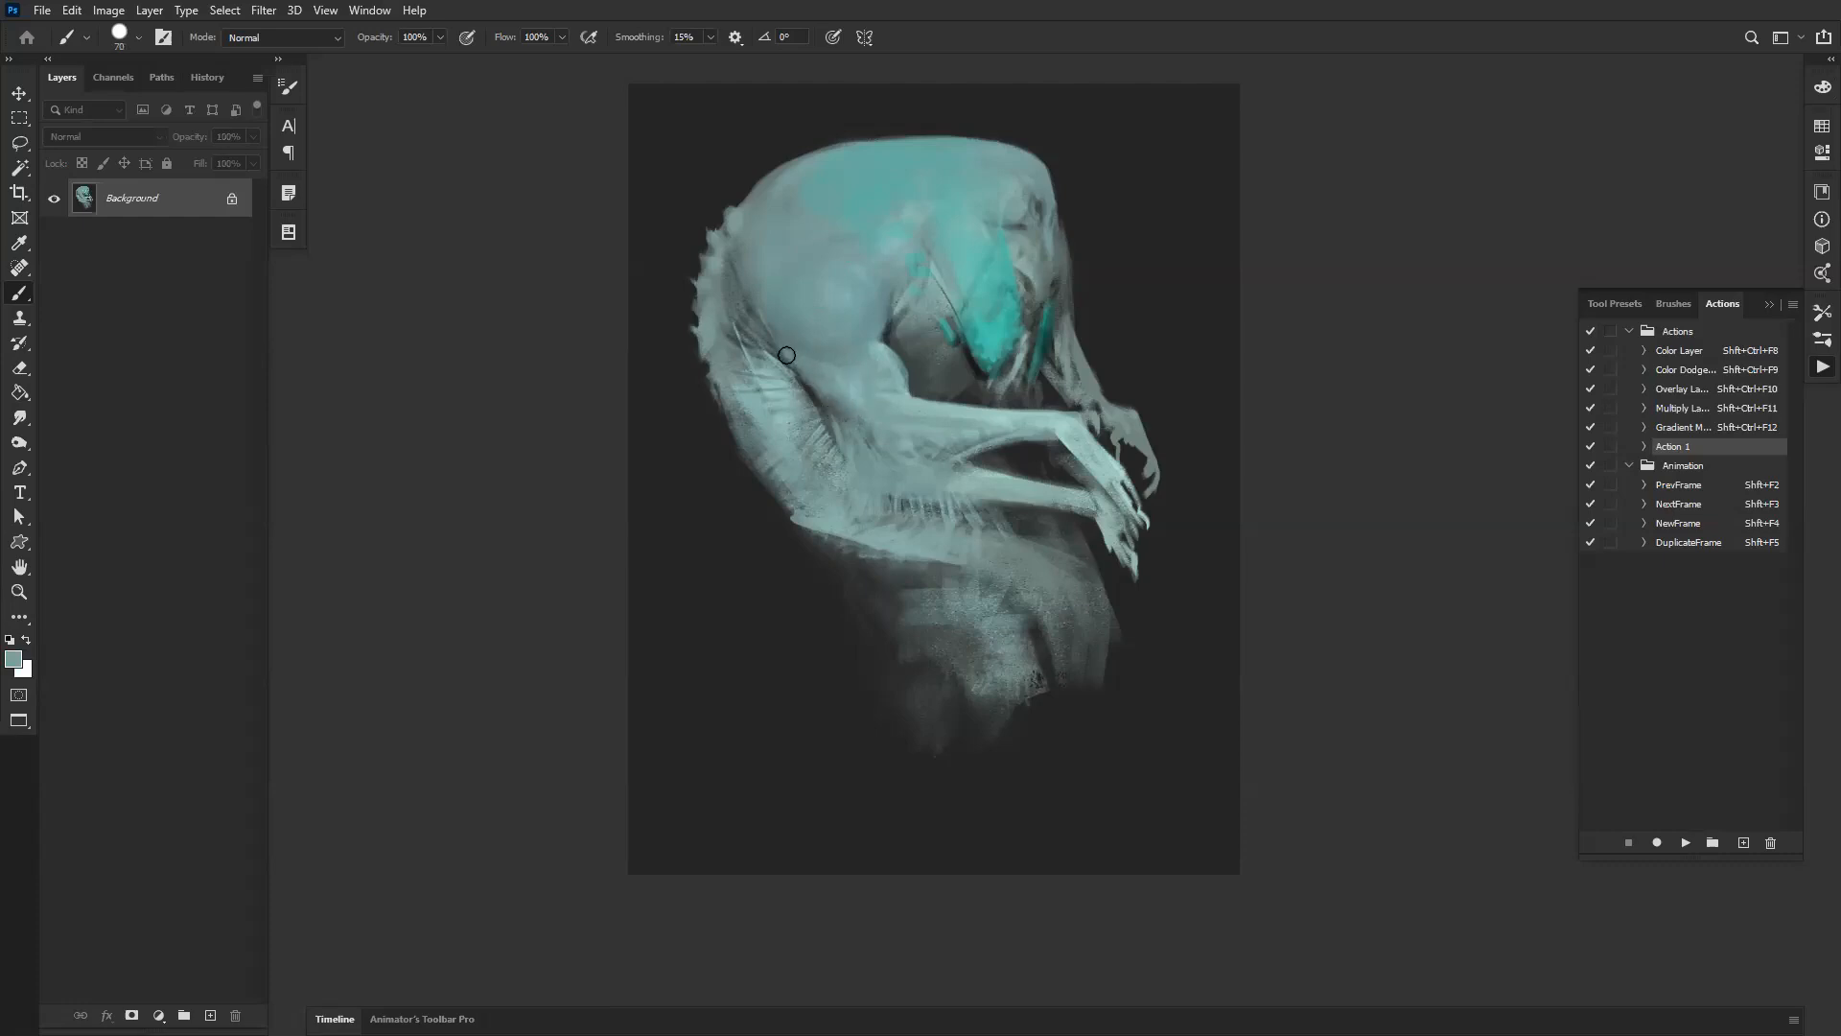
key("ctrl+f")
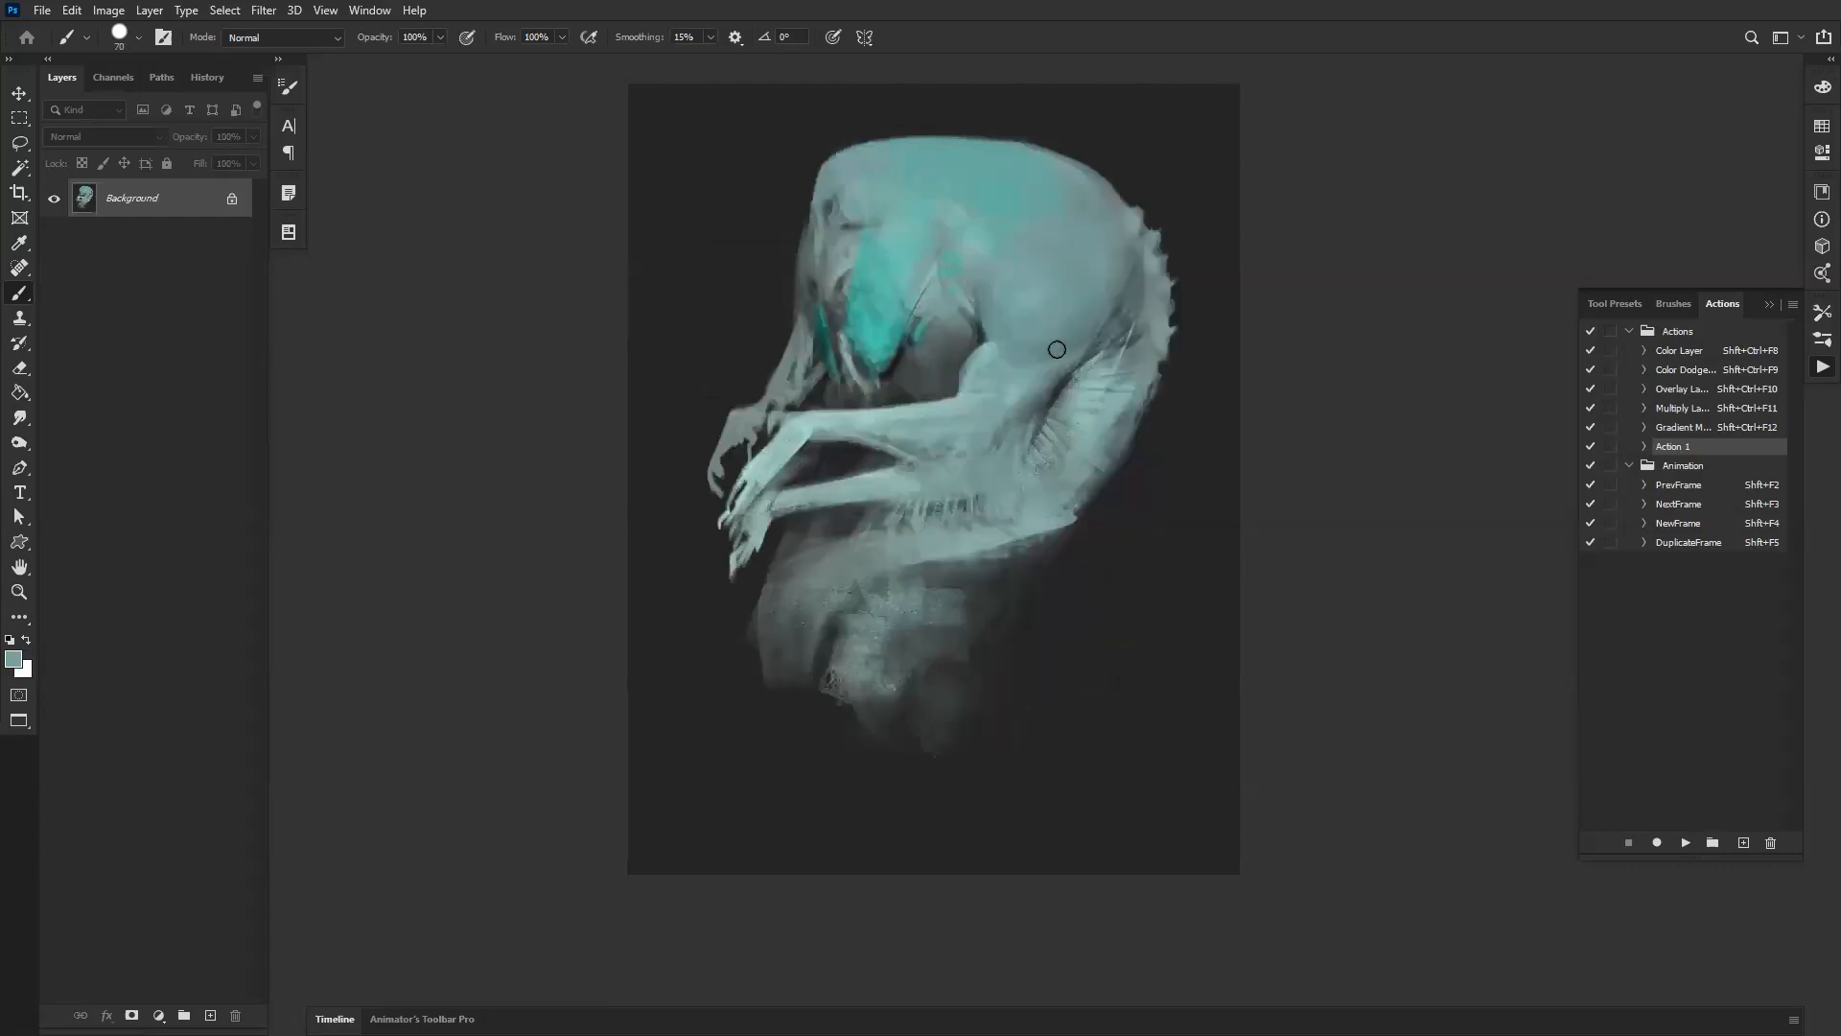
Step: Try desaturating the whole painting to -43 with Hue/Saturation, and cancel the adjustment
key("ctrl+u")
mouse_move(1391, 334)
left_mouse_down()
mouse_move(1373, 334)
mouse_move(1414, 333)
mouse_move(1390, 334)
mouse_move(1368, 285)
mouse_move(1480, 285)
left_mouse_up()
left_click(1647, 222)
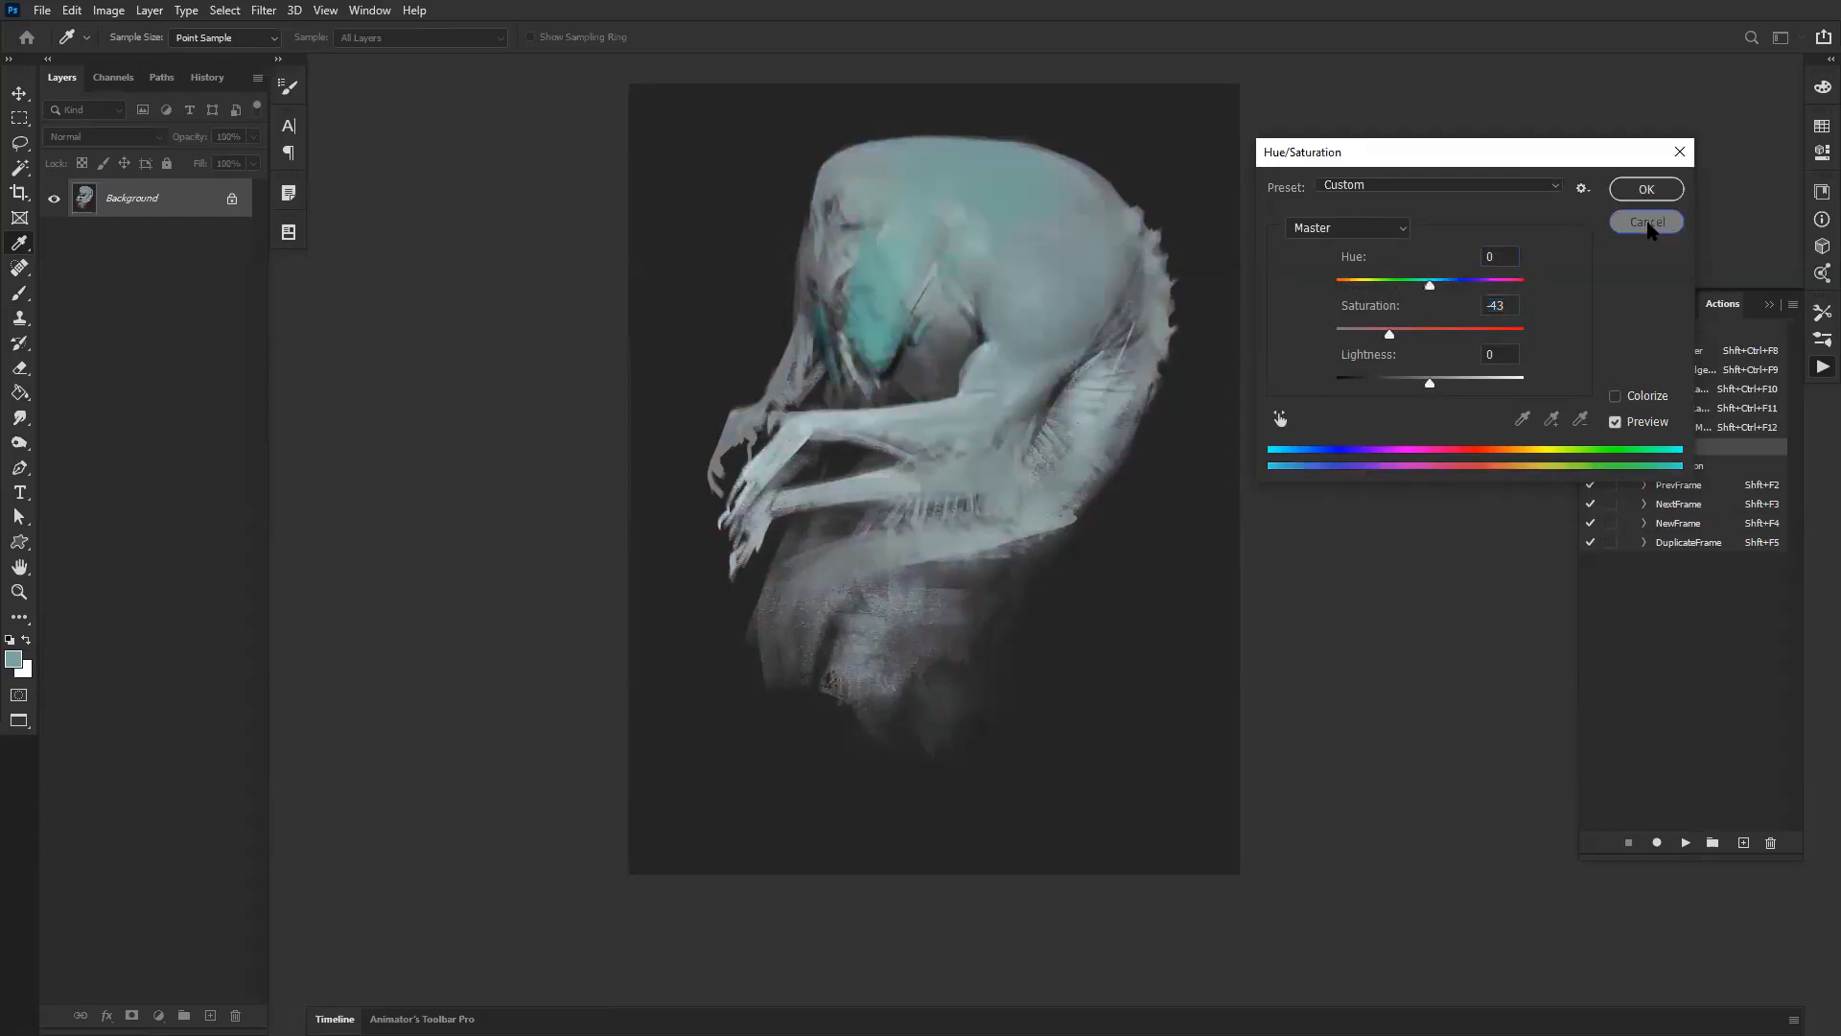
Step: Choose a bright cyan and brush it over the face and neck at size 300, sampling the blended colour
key("b")
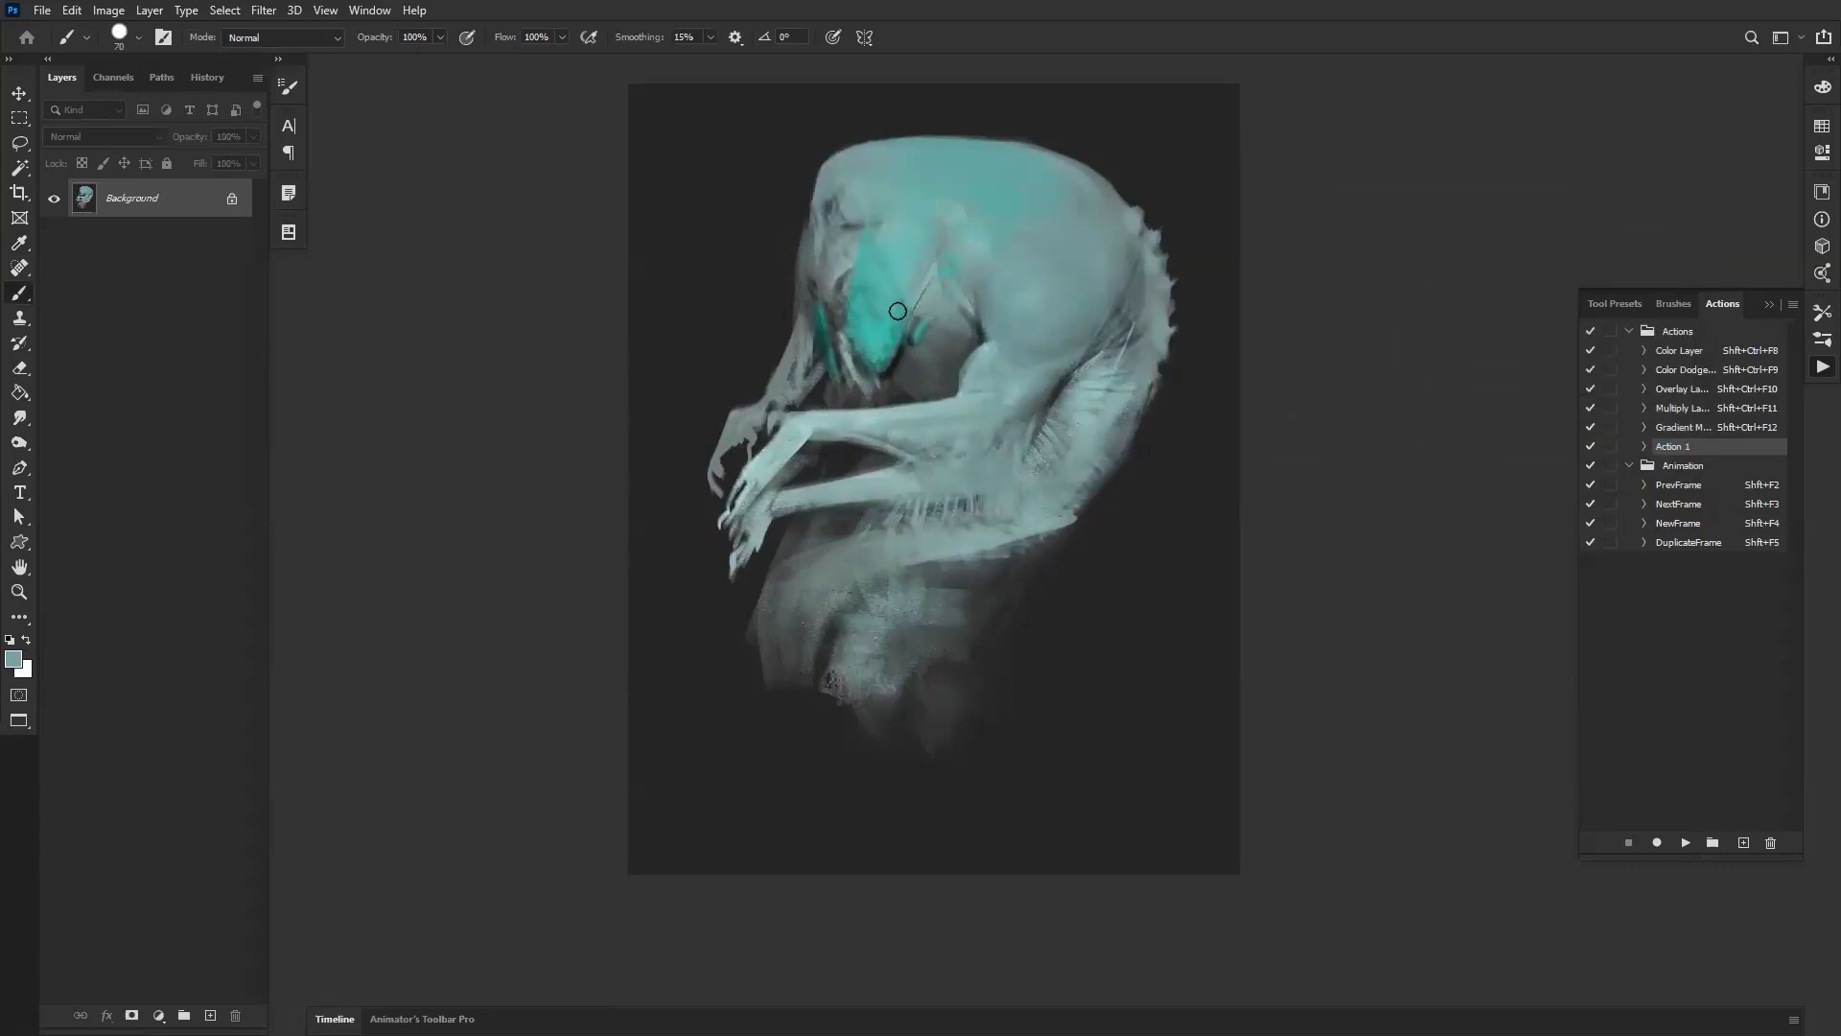
key("F6")
left_click_drag(1748, 181, 1751, 101)
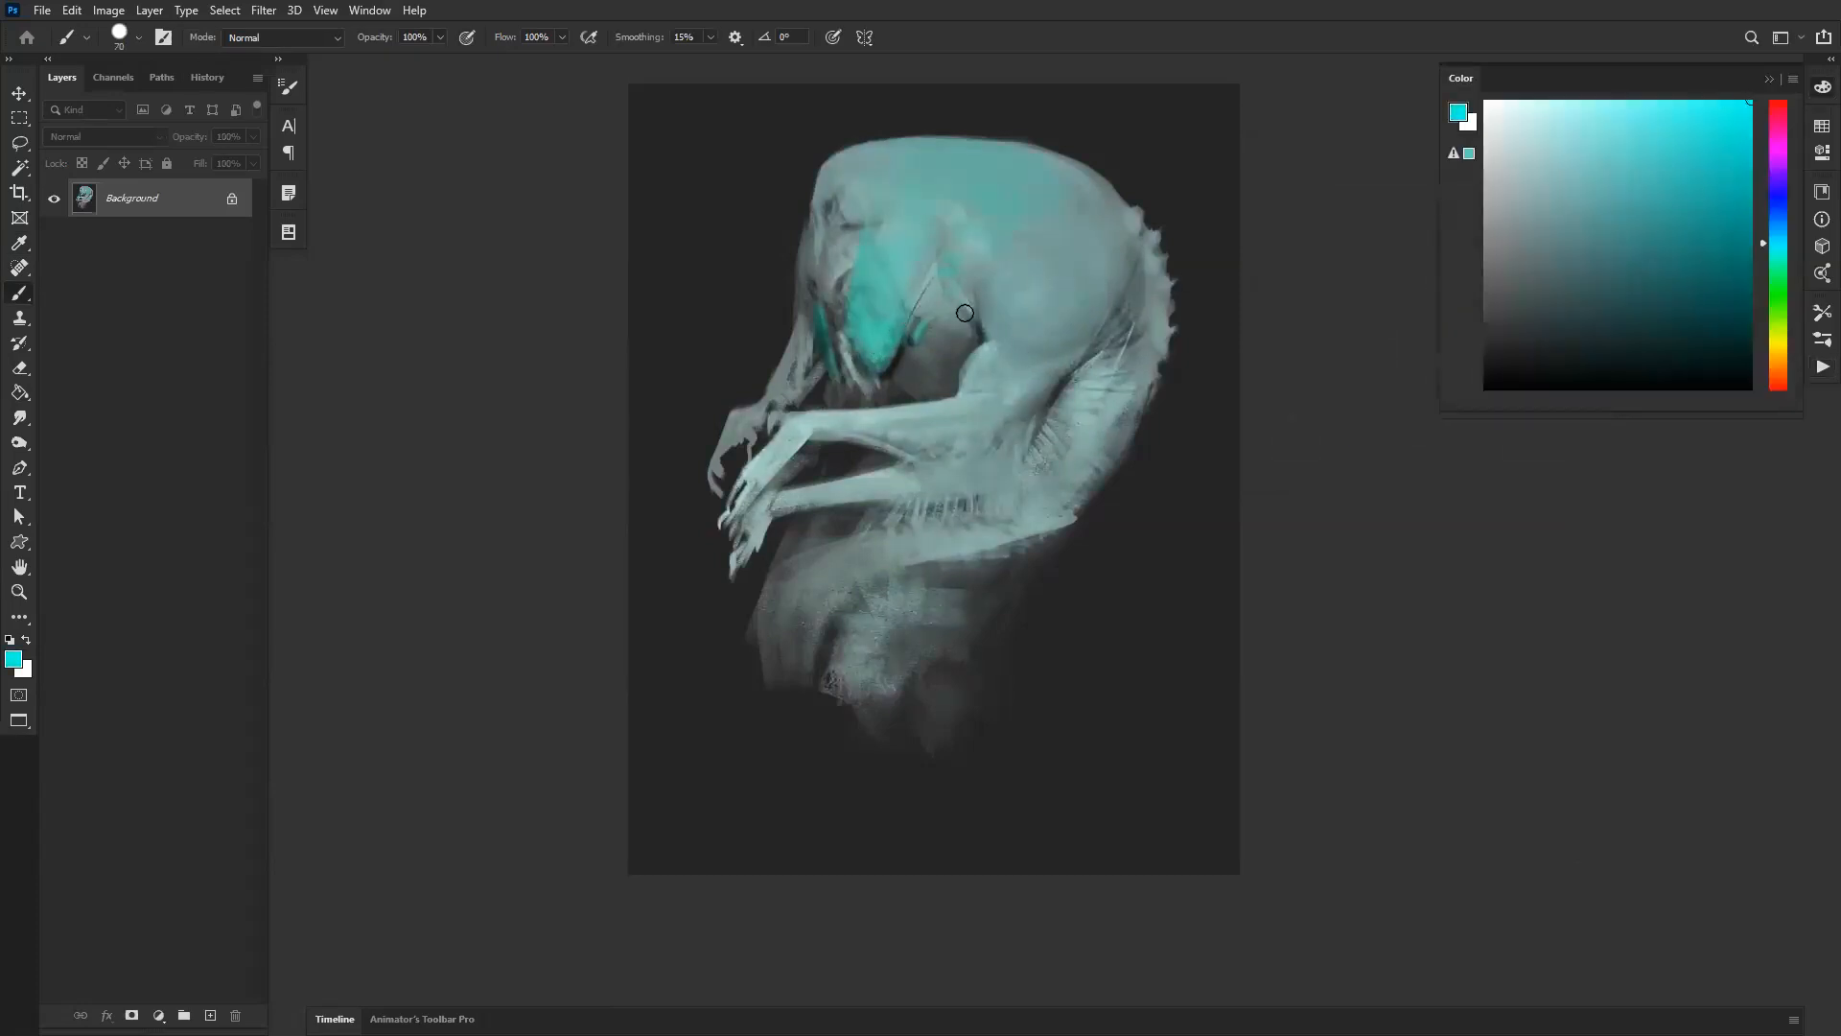
key("bracketright")
key("bracketright")
key("bracketright")
key("bracketright")
key("bracketright")
key("bracketright")
key("bracketright")
key("bracketright")
left_click(905, 221, "alt")
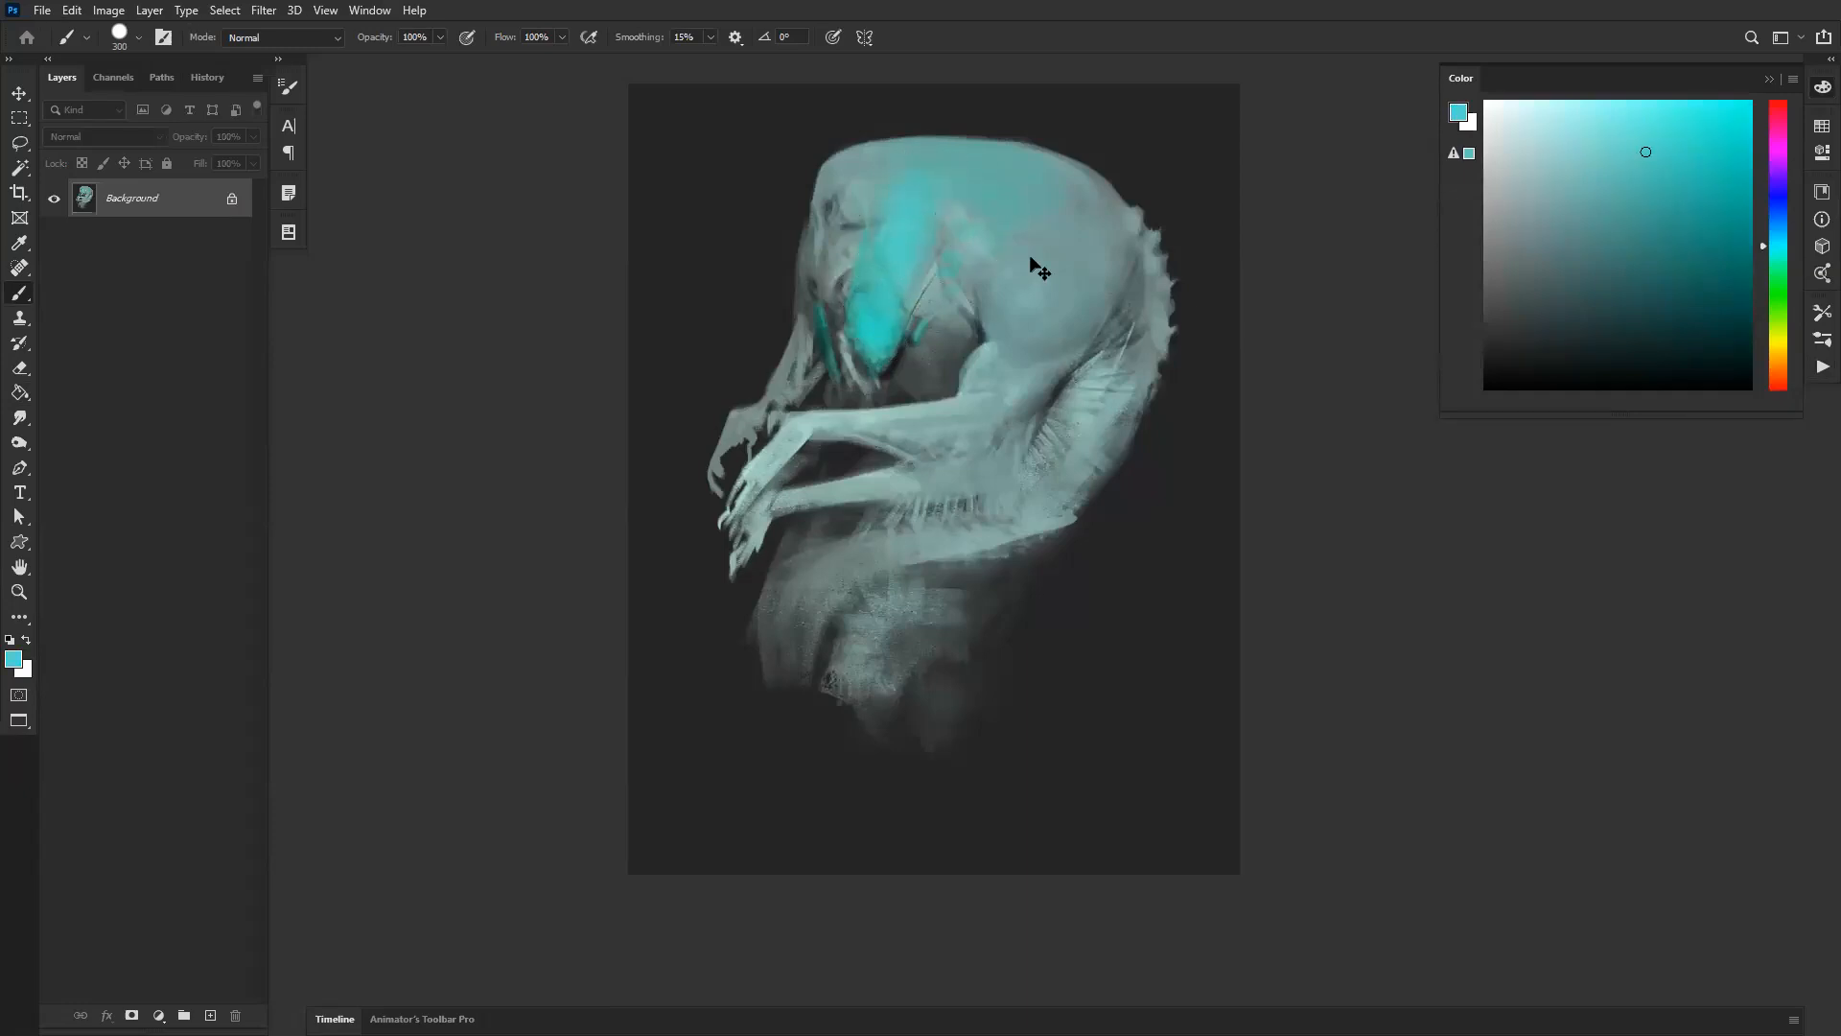
Step: Flip the canvas, choose a saturated yellow and dab it over the face and the upper joint of the front arm
key("ctrl+f")
key("bracketleft")
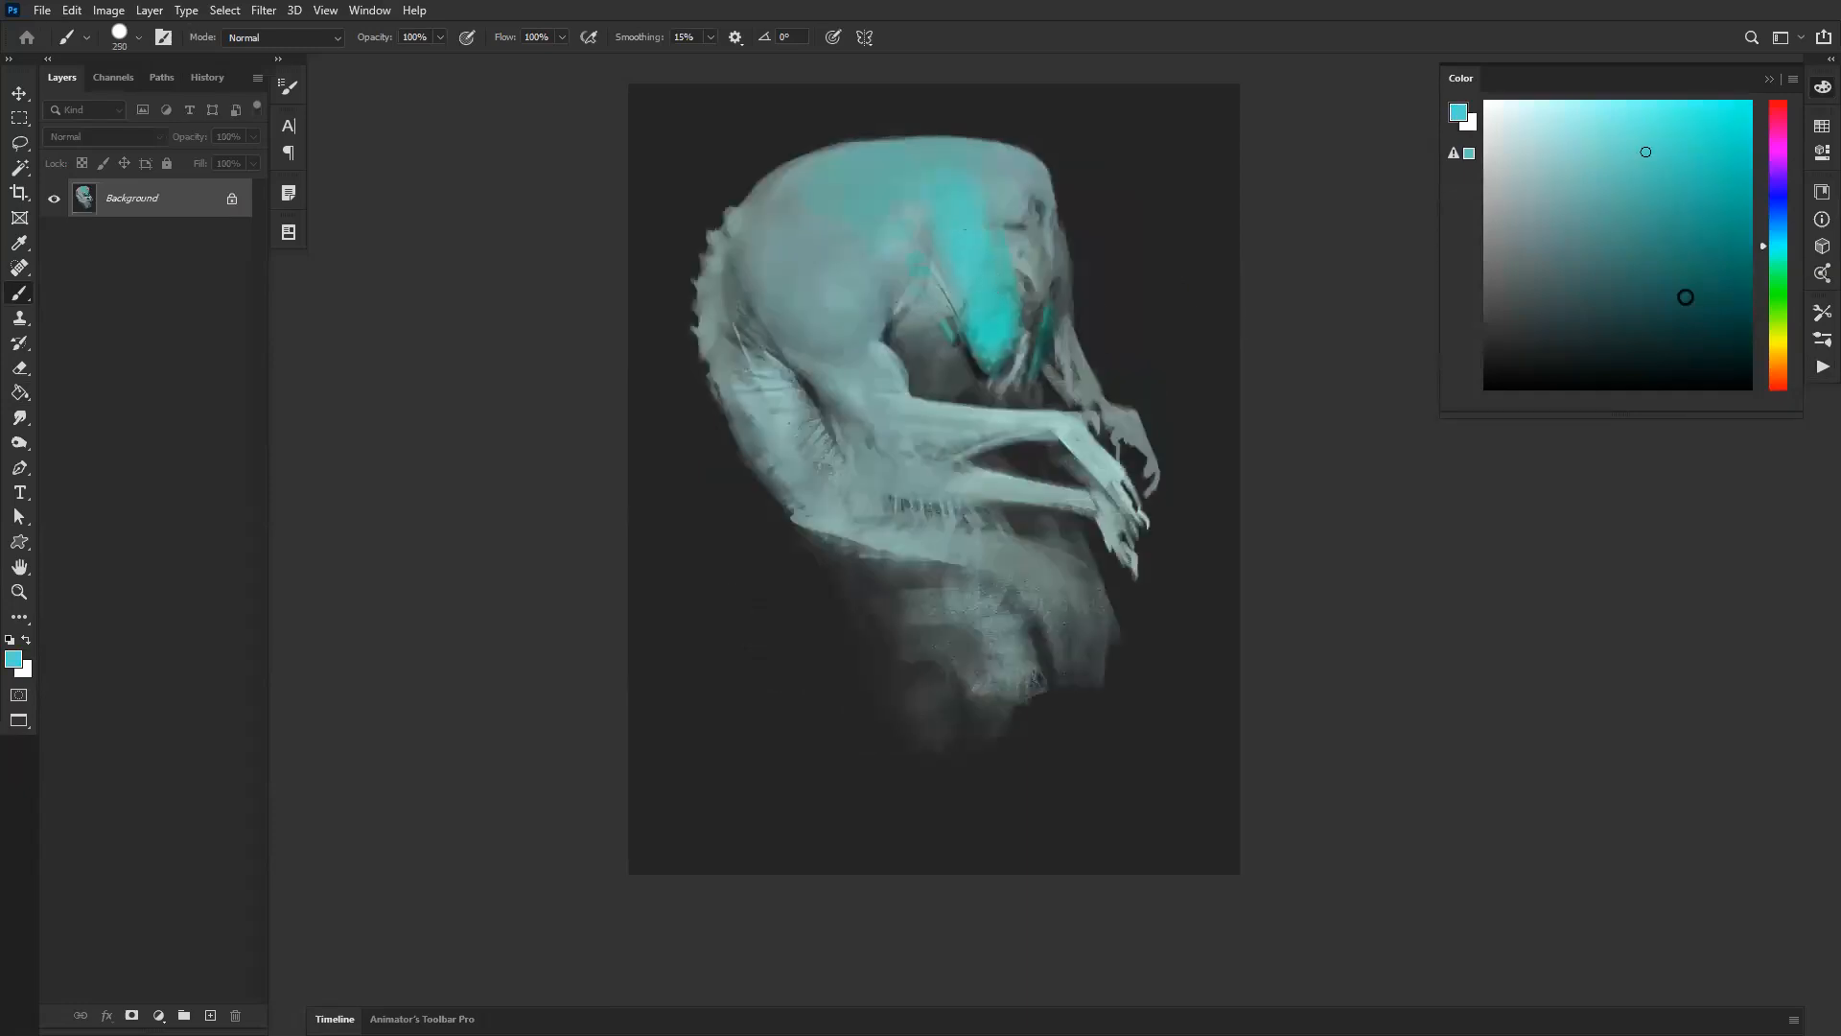
left_click(1779, 349)
left_click(1734, 100)
left_click_drag(1002, 311, 991, 321)
left_click_drag(969, 242, 978, 296)
key("bracketleft")
key("bracketleft")
mouse_move(872, 362)
left_mouse_down()
mouse_move(867, 410)
mouse_move(887, 404)
left_mouse_up()
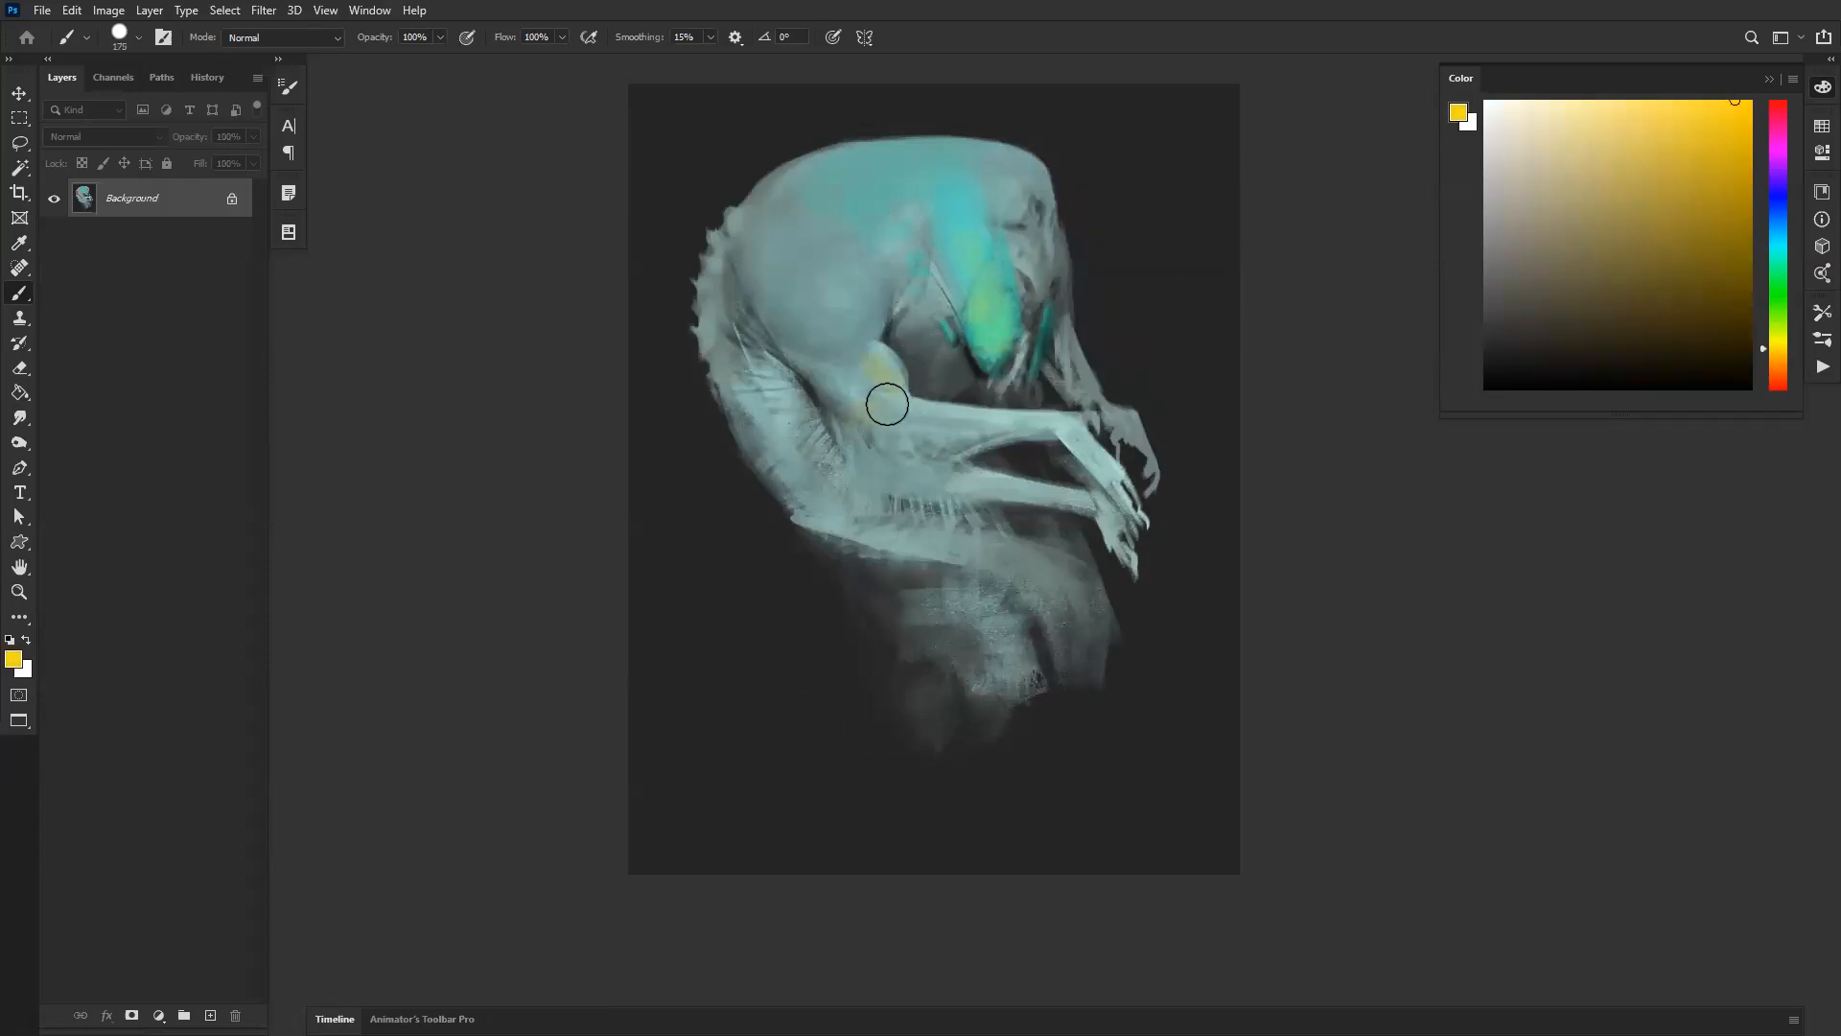
Step: Blend turquoise sampled from the forehead over the green and yellow patch on the creature's snout
left_click(965, 193, "alt")
left_click_drag(978, 291, 983, 349)
key("d")
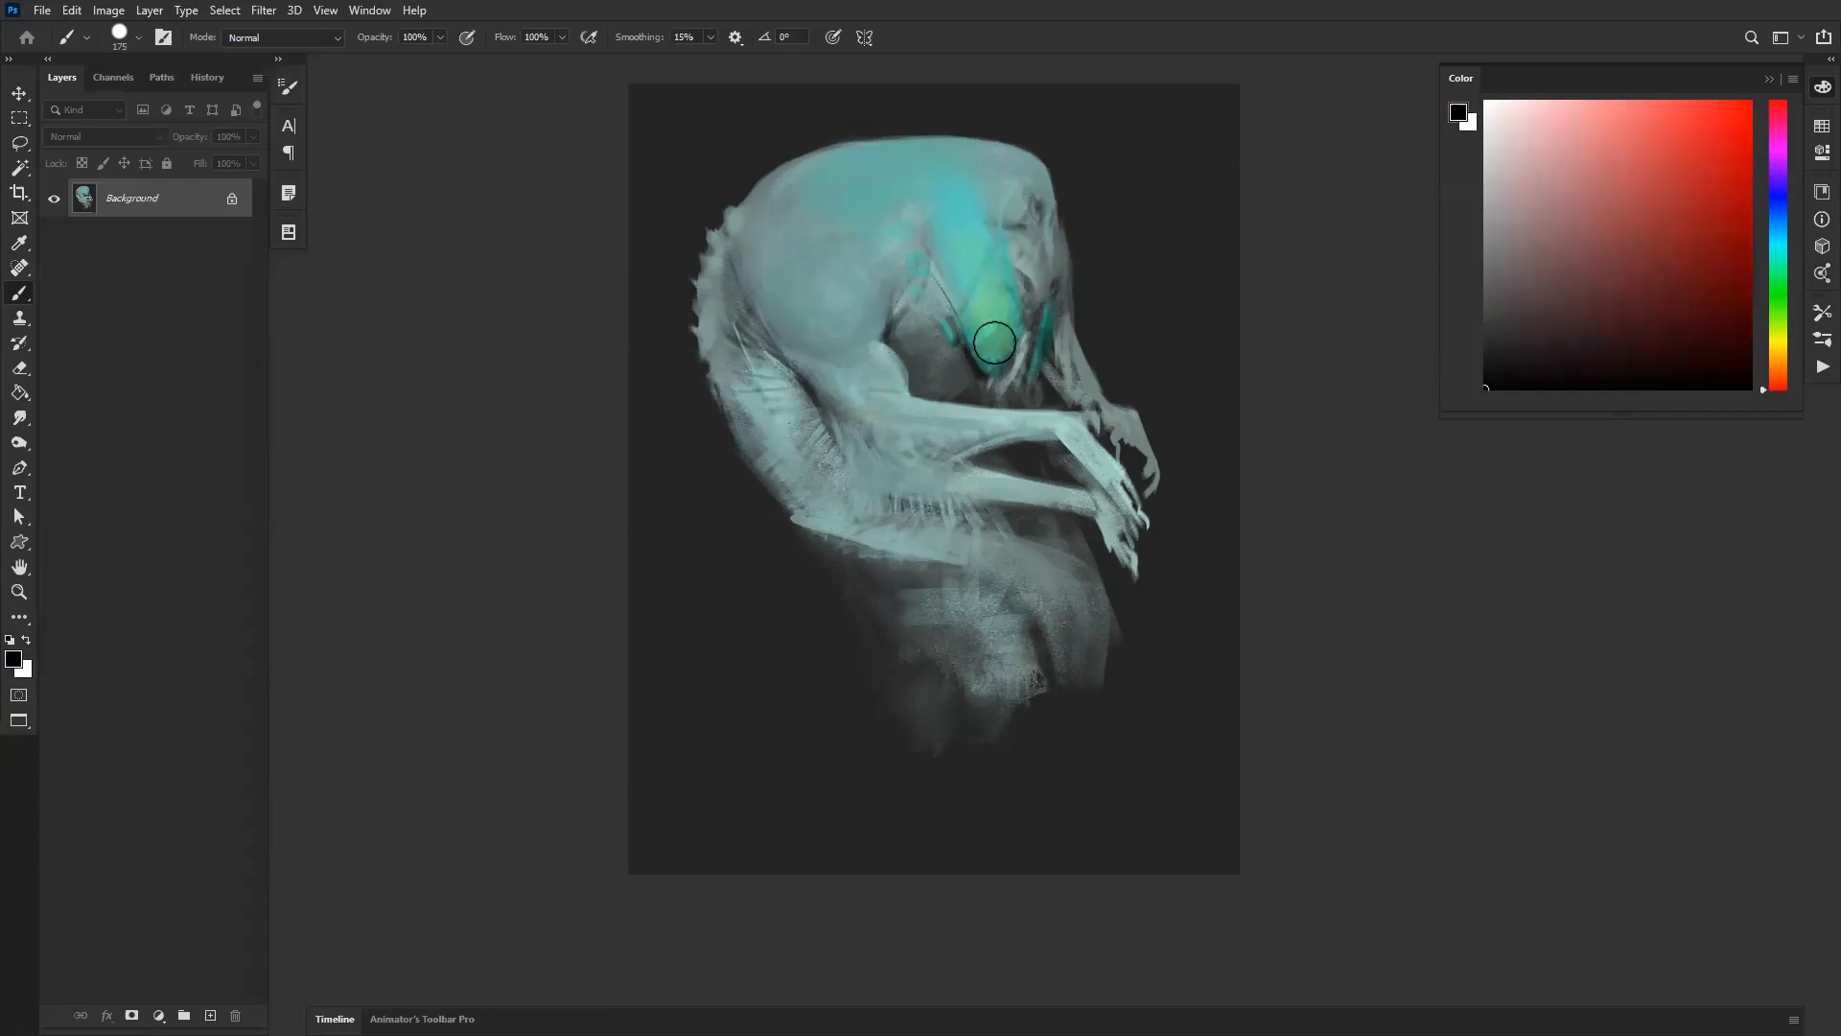
Step: Sample green from the snout, adjust the brush size and paint the color over the forehead above the eye
left_click(995, 342, "alt")
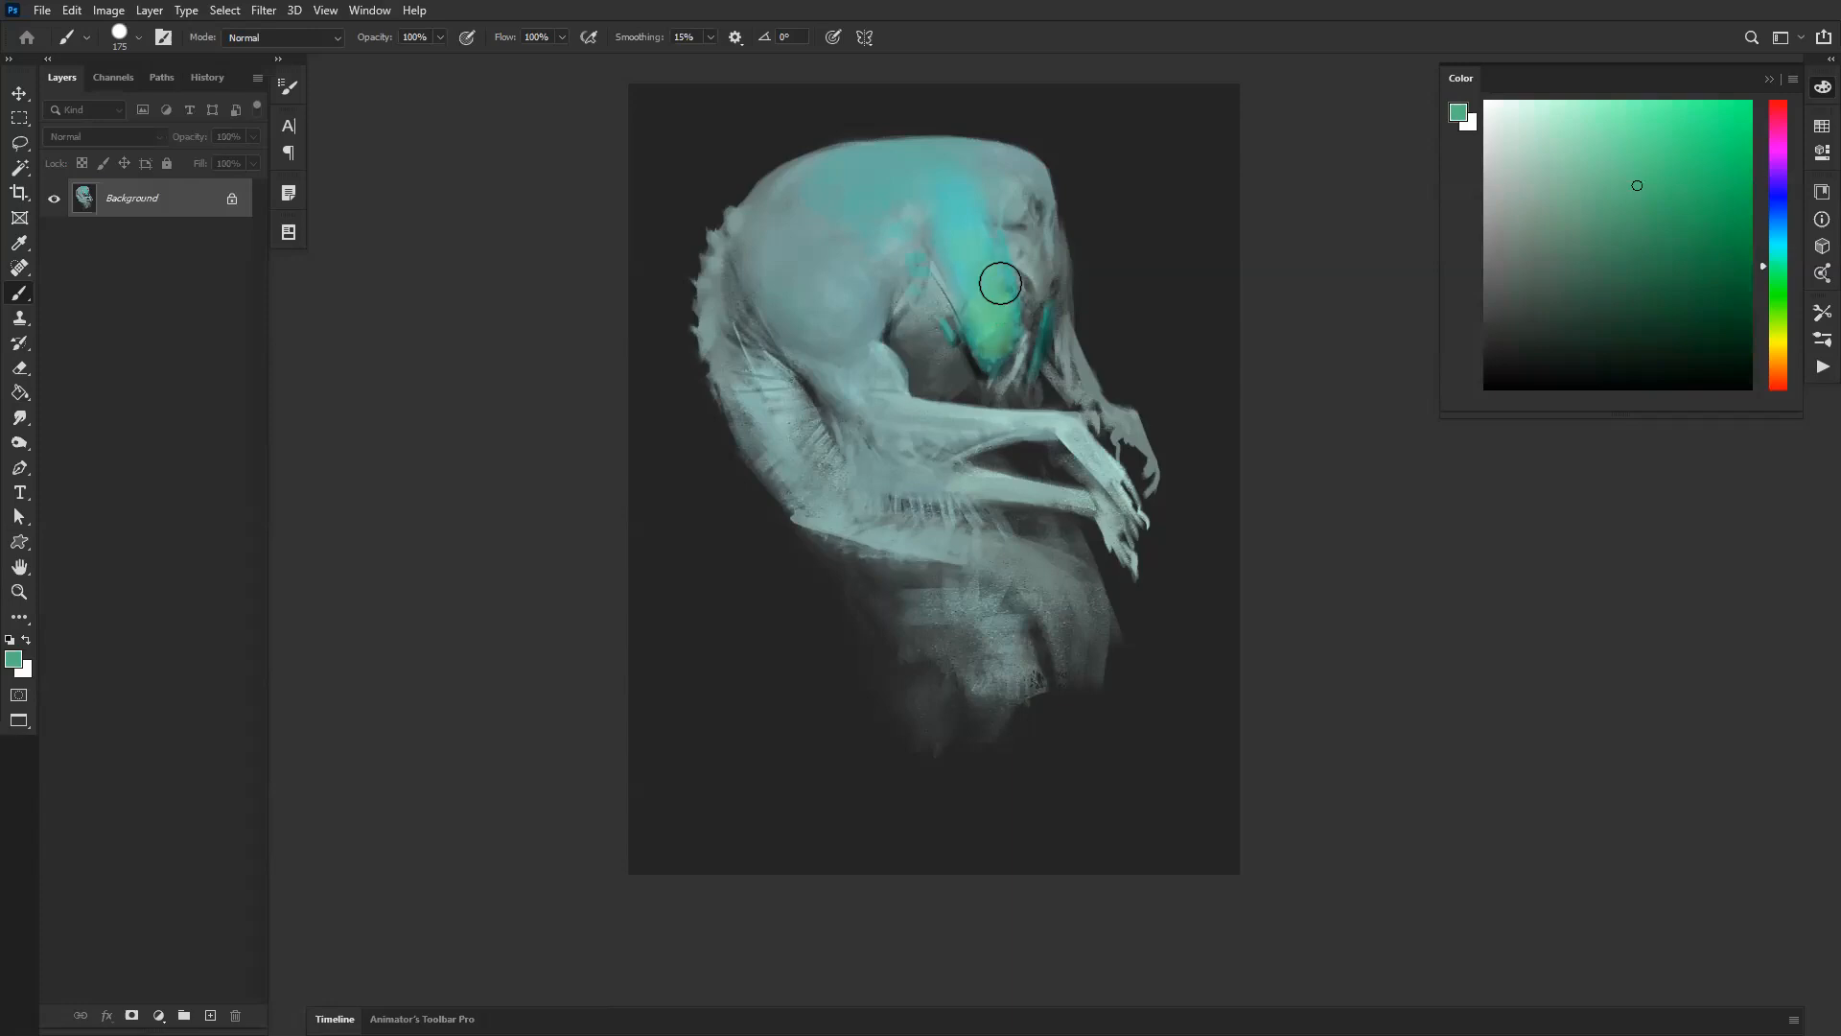
key("bracketleft")
key("bracketleft")
key("bracketleft")
key("bracketleft")
key("bracketleft")
key("bracketleft")
key("bracketright")
key("bracketright")
key("bracketright")
key("bracketright")
key("bracketright")
key("bracketright")
left_click(1006, 181)
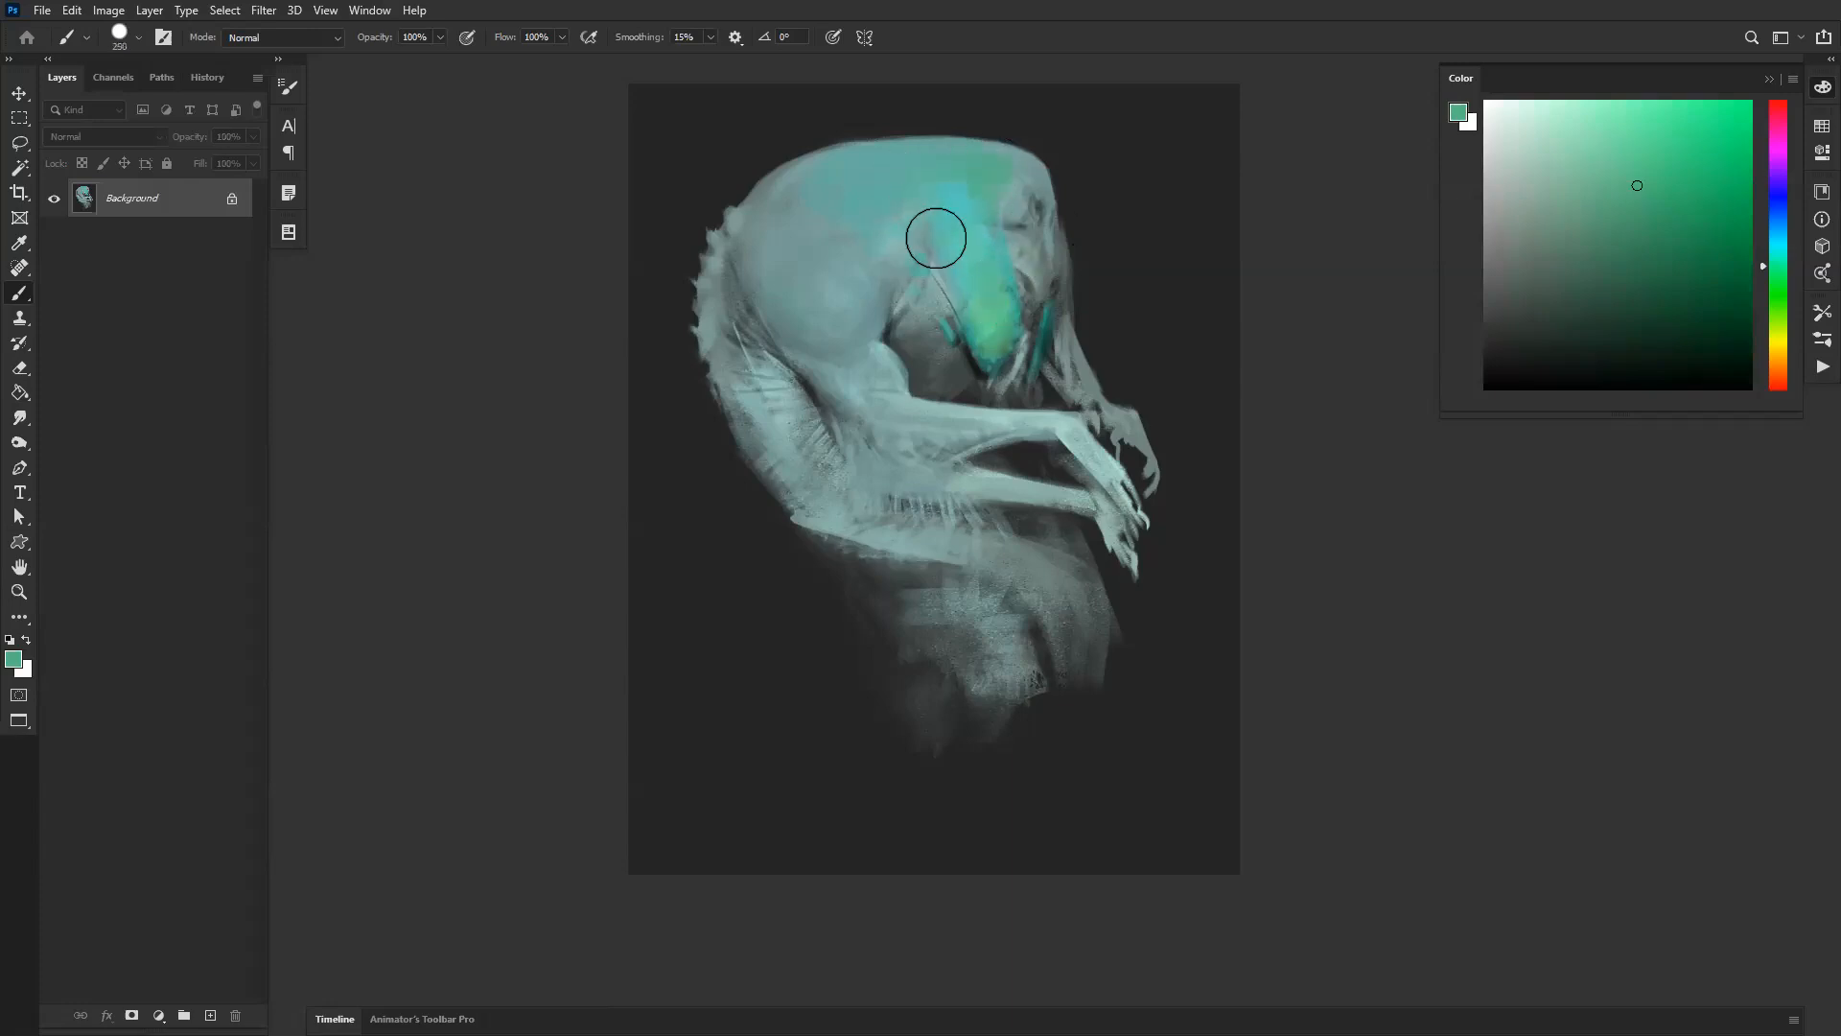
Step: Duplicate the painting onto a new layer and flip the canvas horizontally
key("ctrl+j")
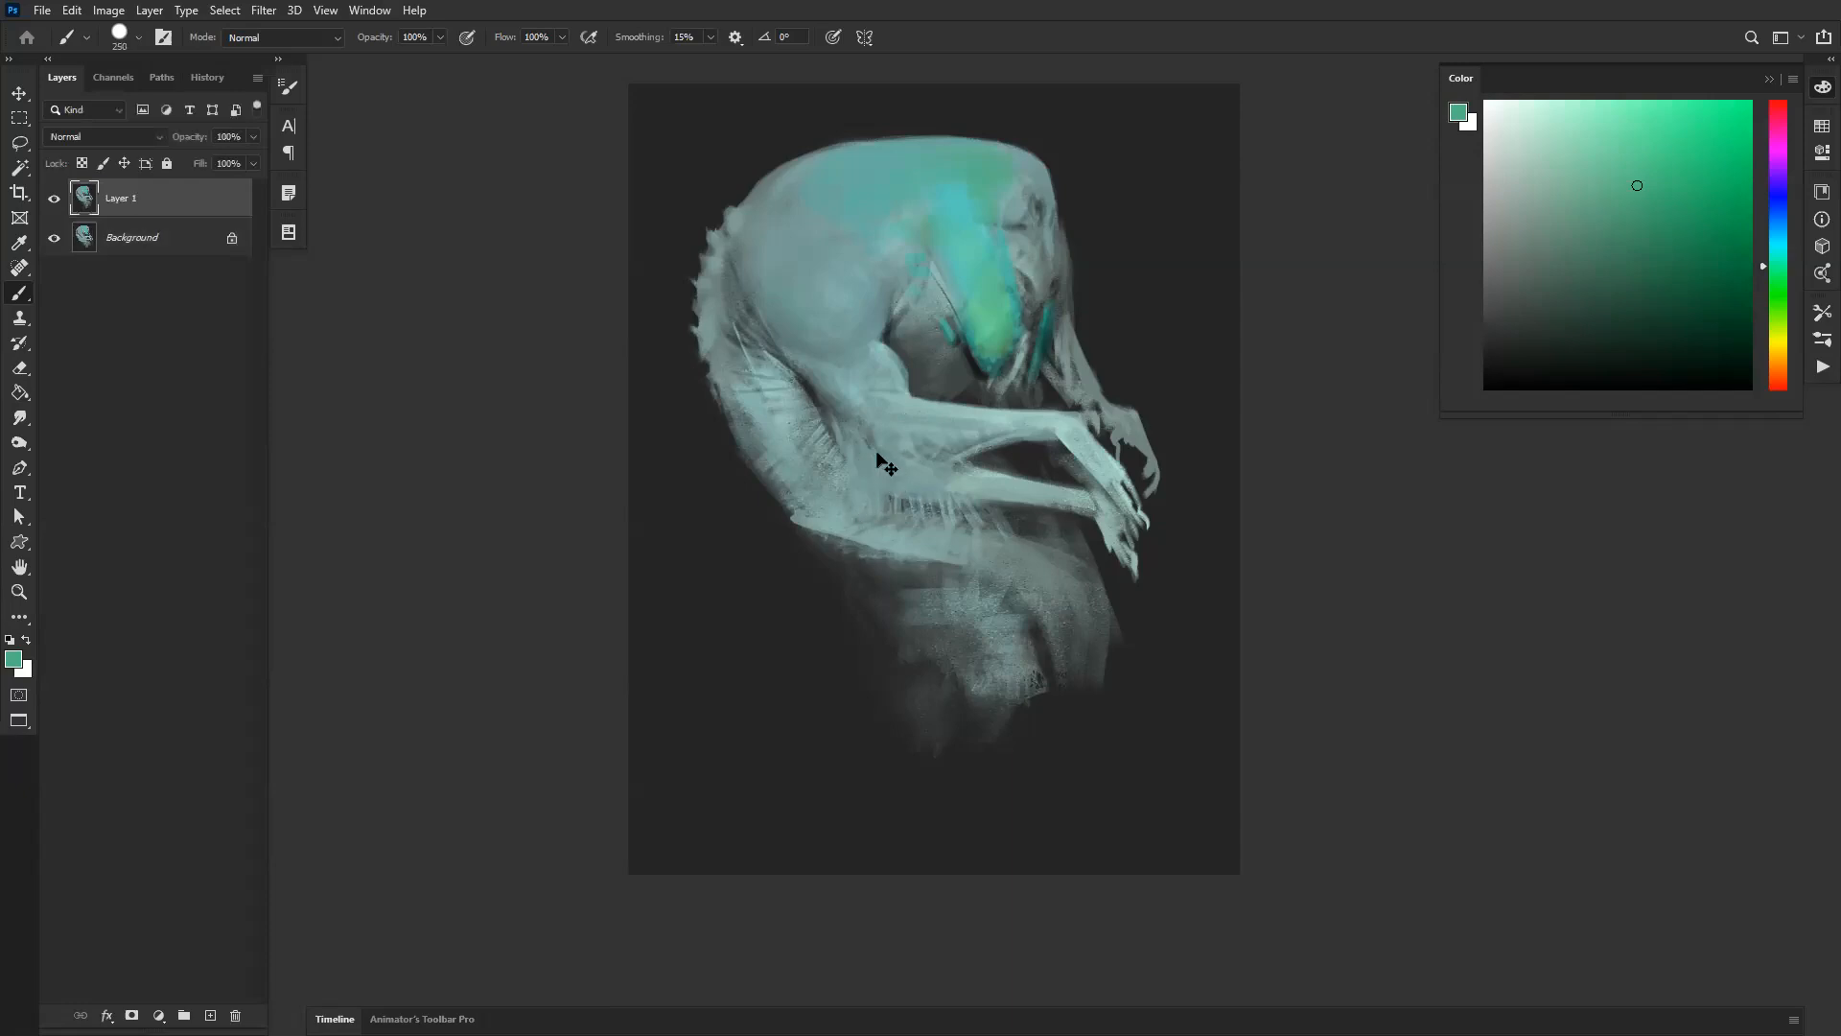
key("ctrl+f")
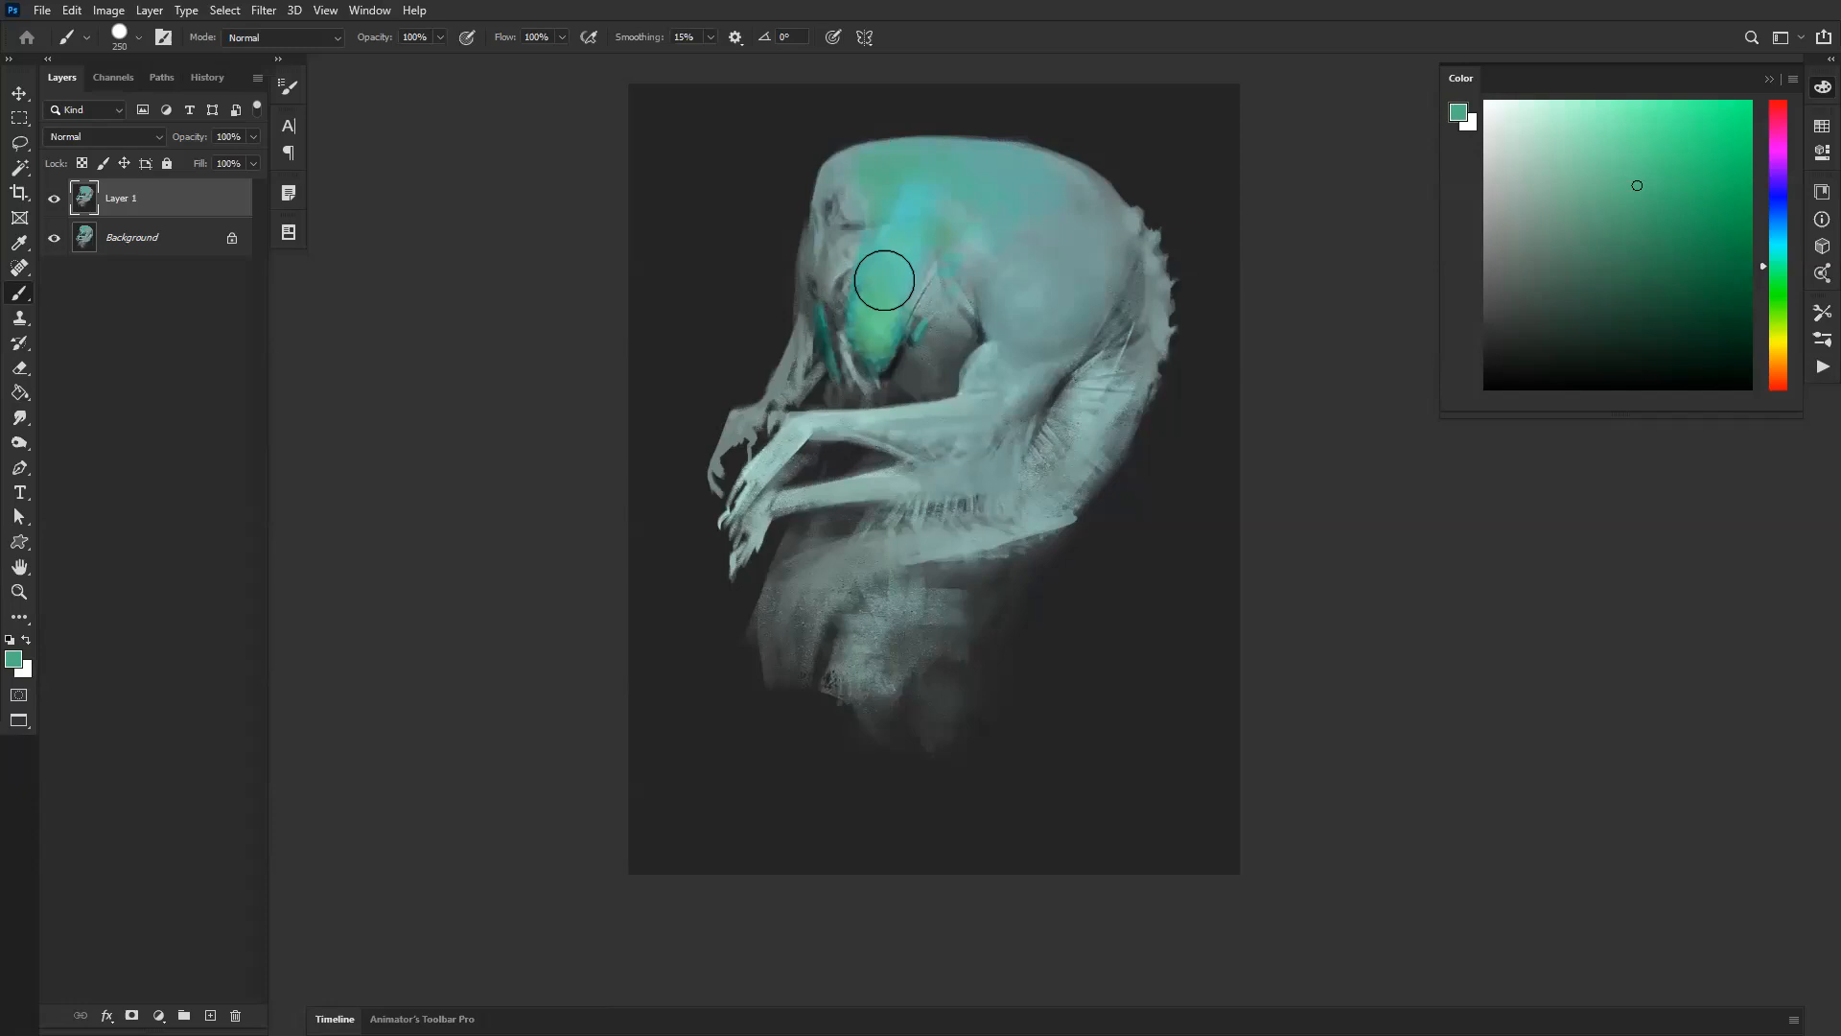
Step: Reduce the brush to 100 px and touch up the front of the face with black and teal sampled from the forehead
key("d")
key("bracketleft")
key("bracketleft")
key("bracketleft")
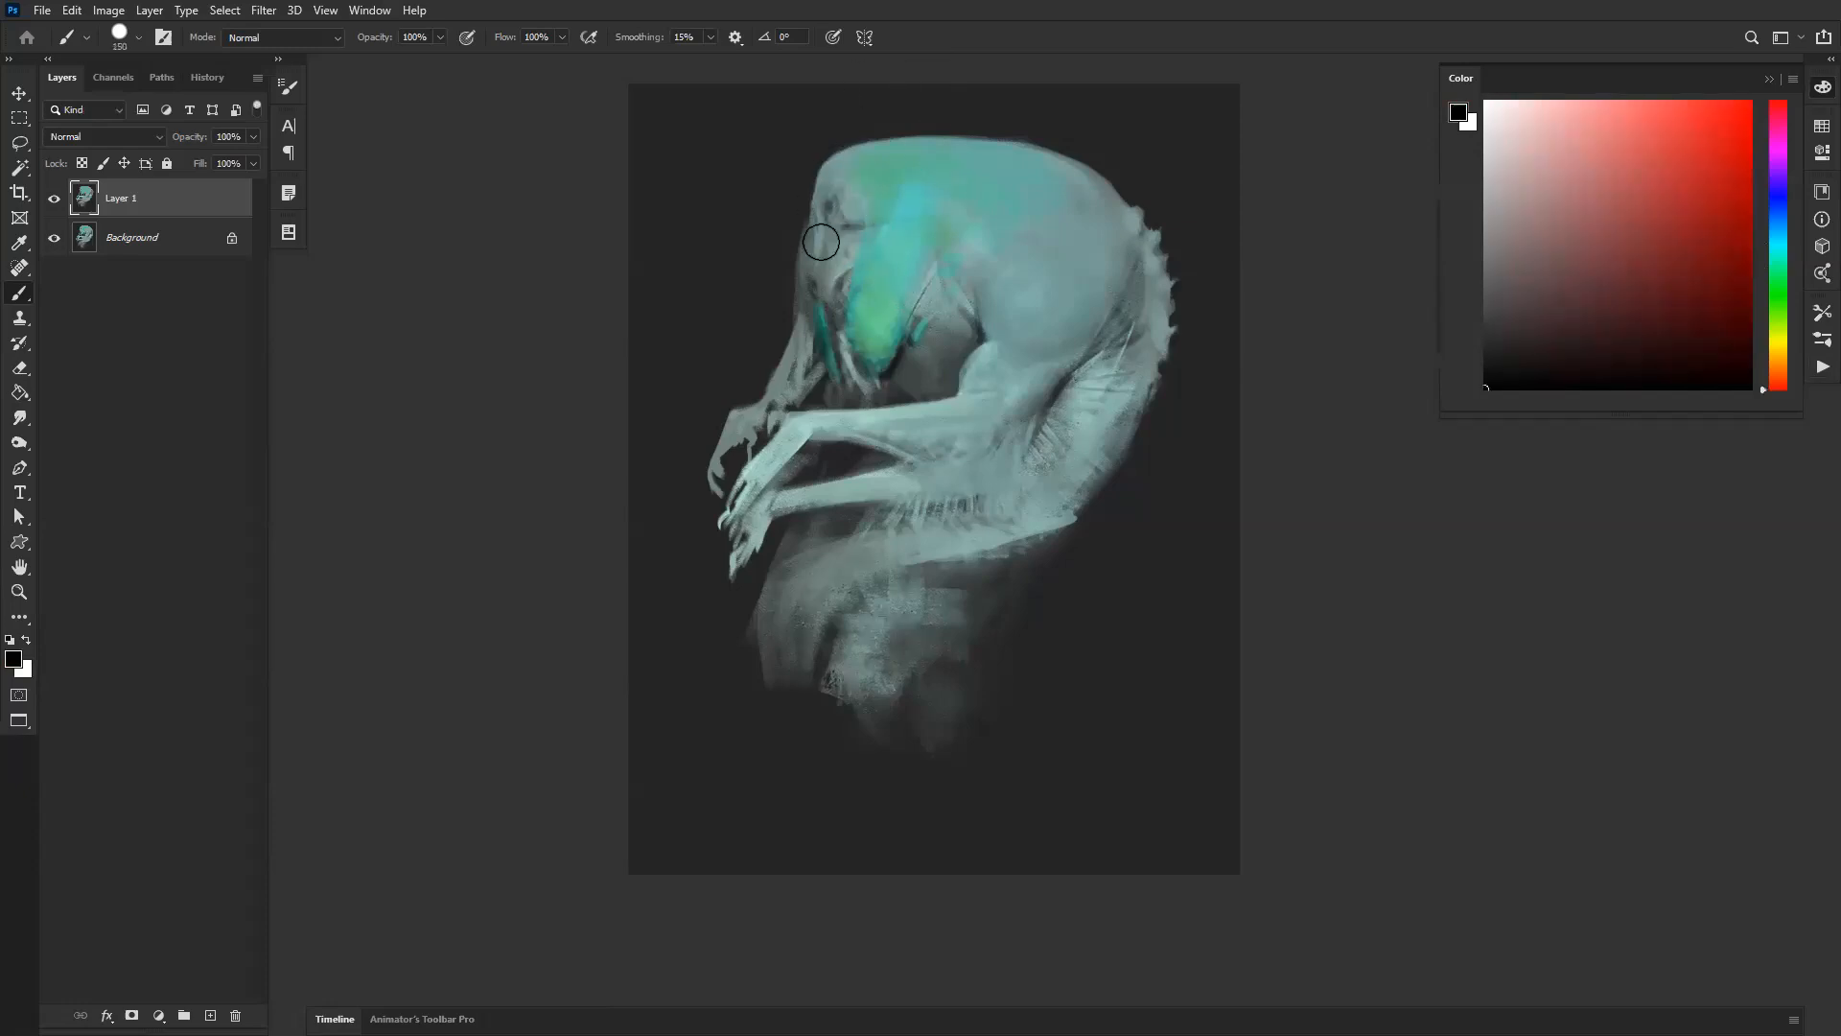
left_click(871, 165, "alt")
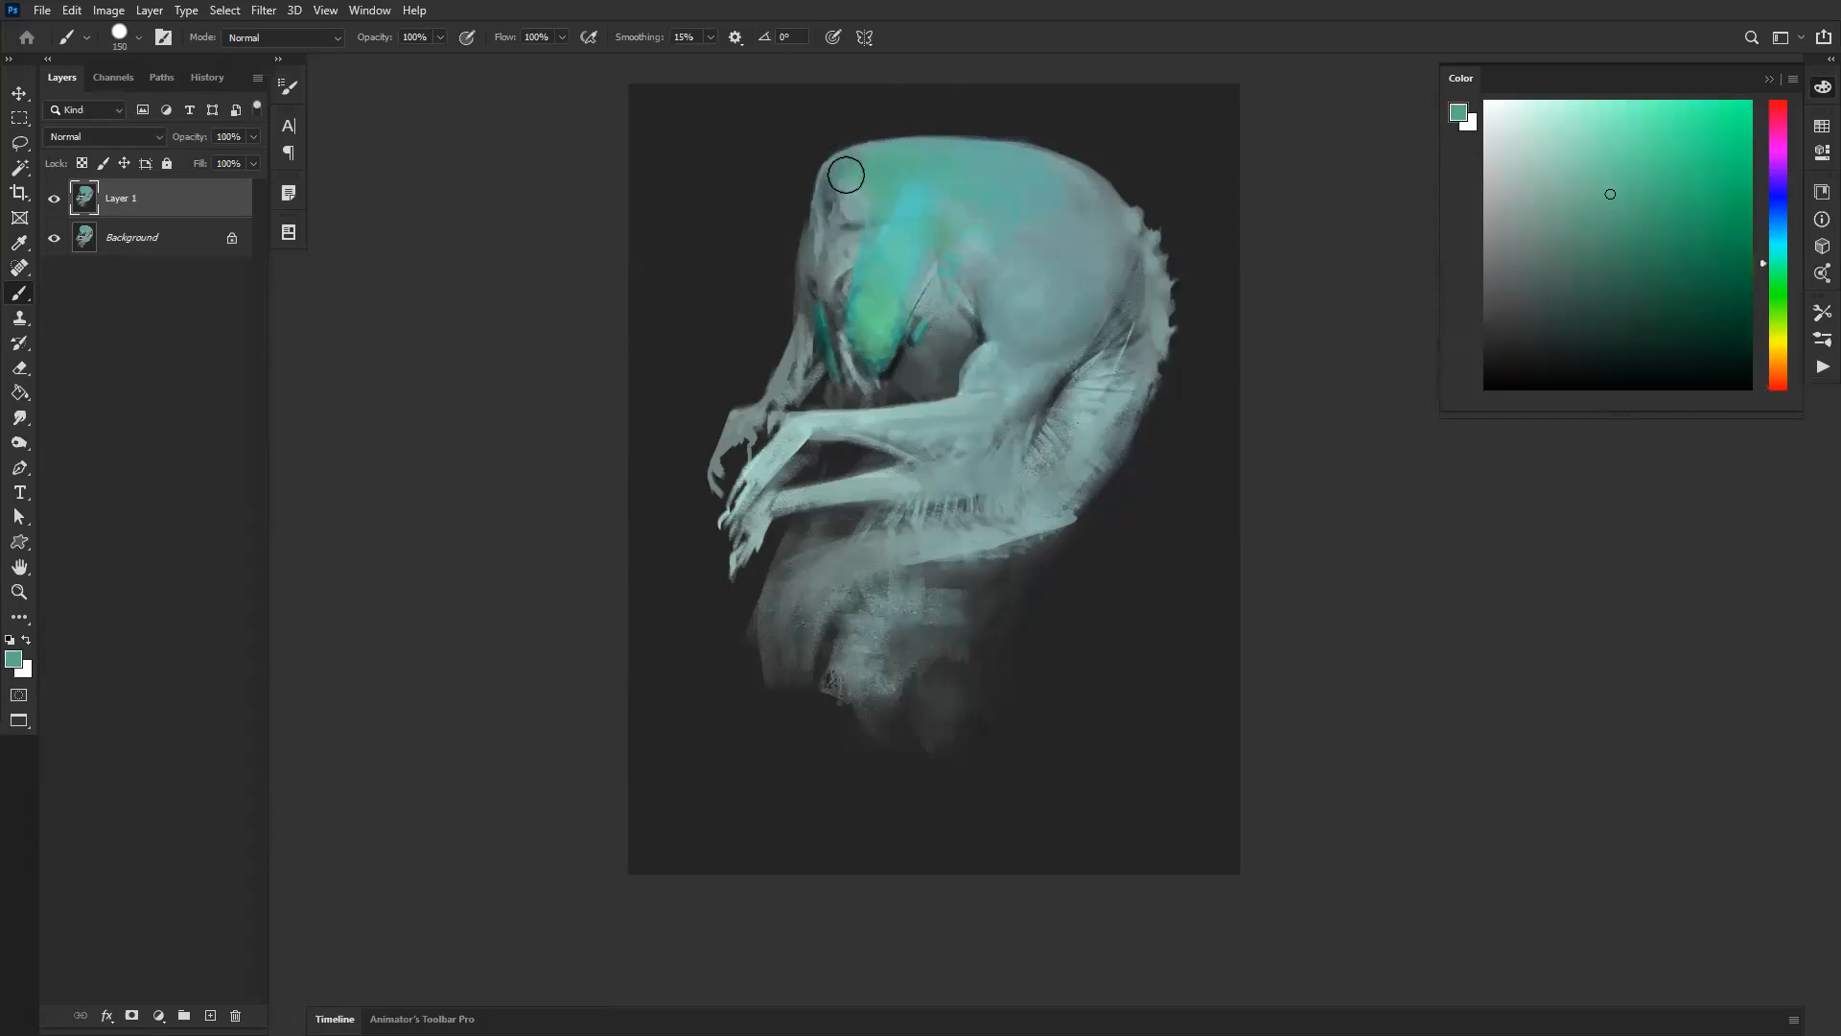
Step: Flip the canvas back and define the eye socket with fine black and sampled teal strokes
key("h")
key("bracketleft")
key("d")
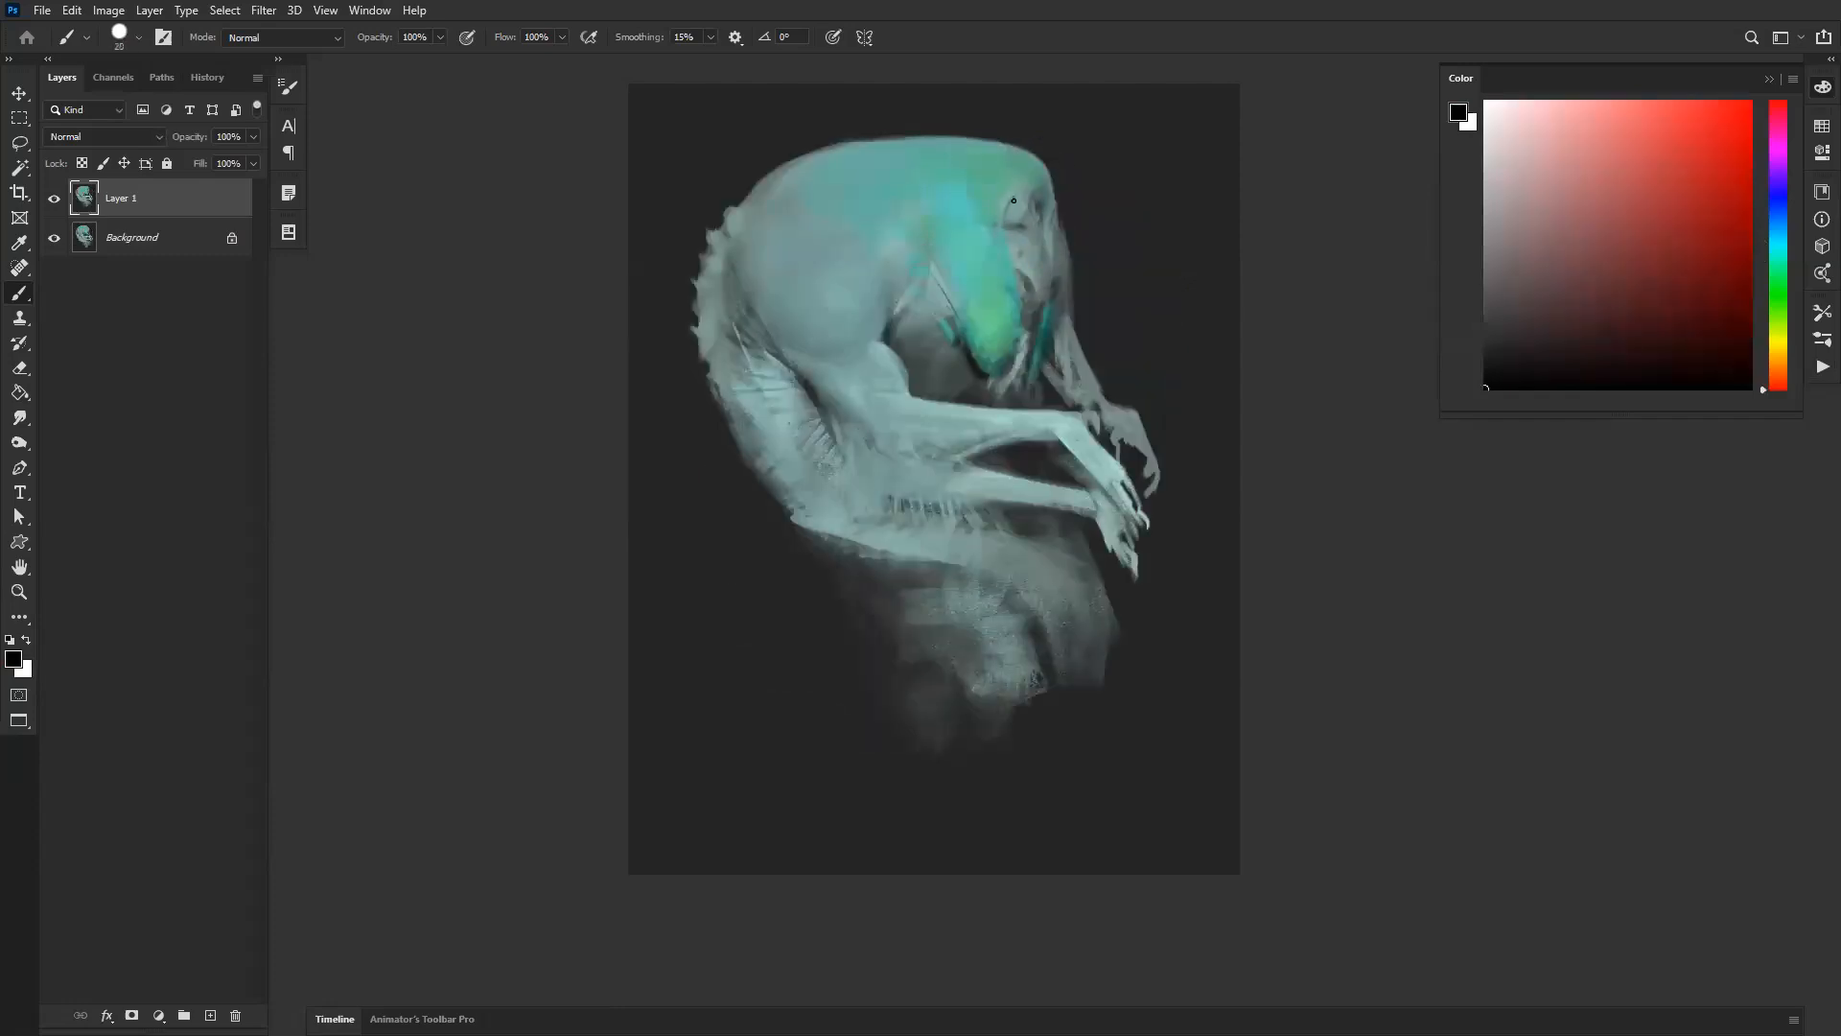
left_click(1003, 209, "alt")
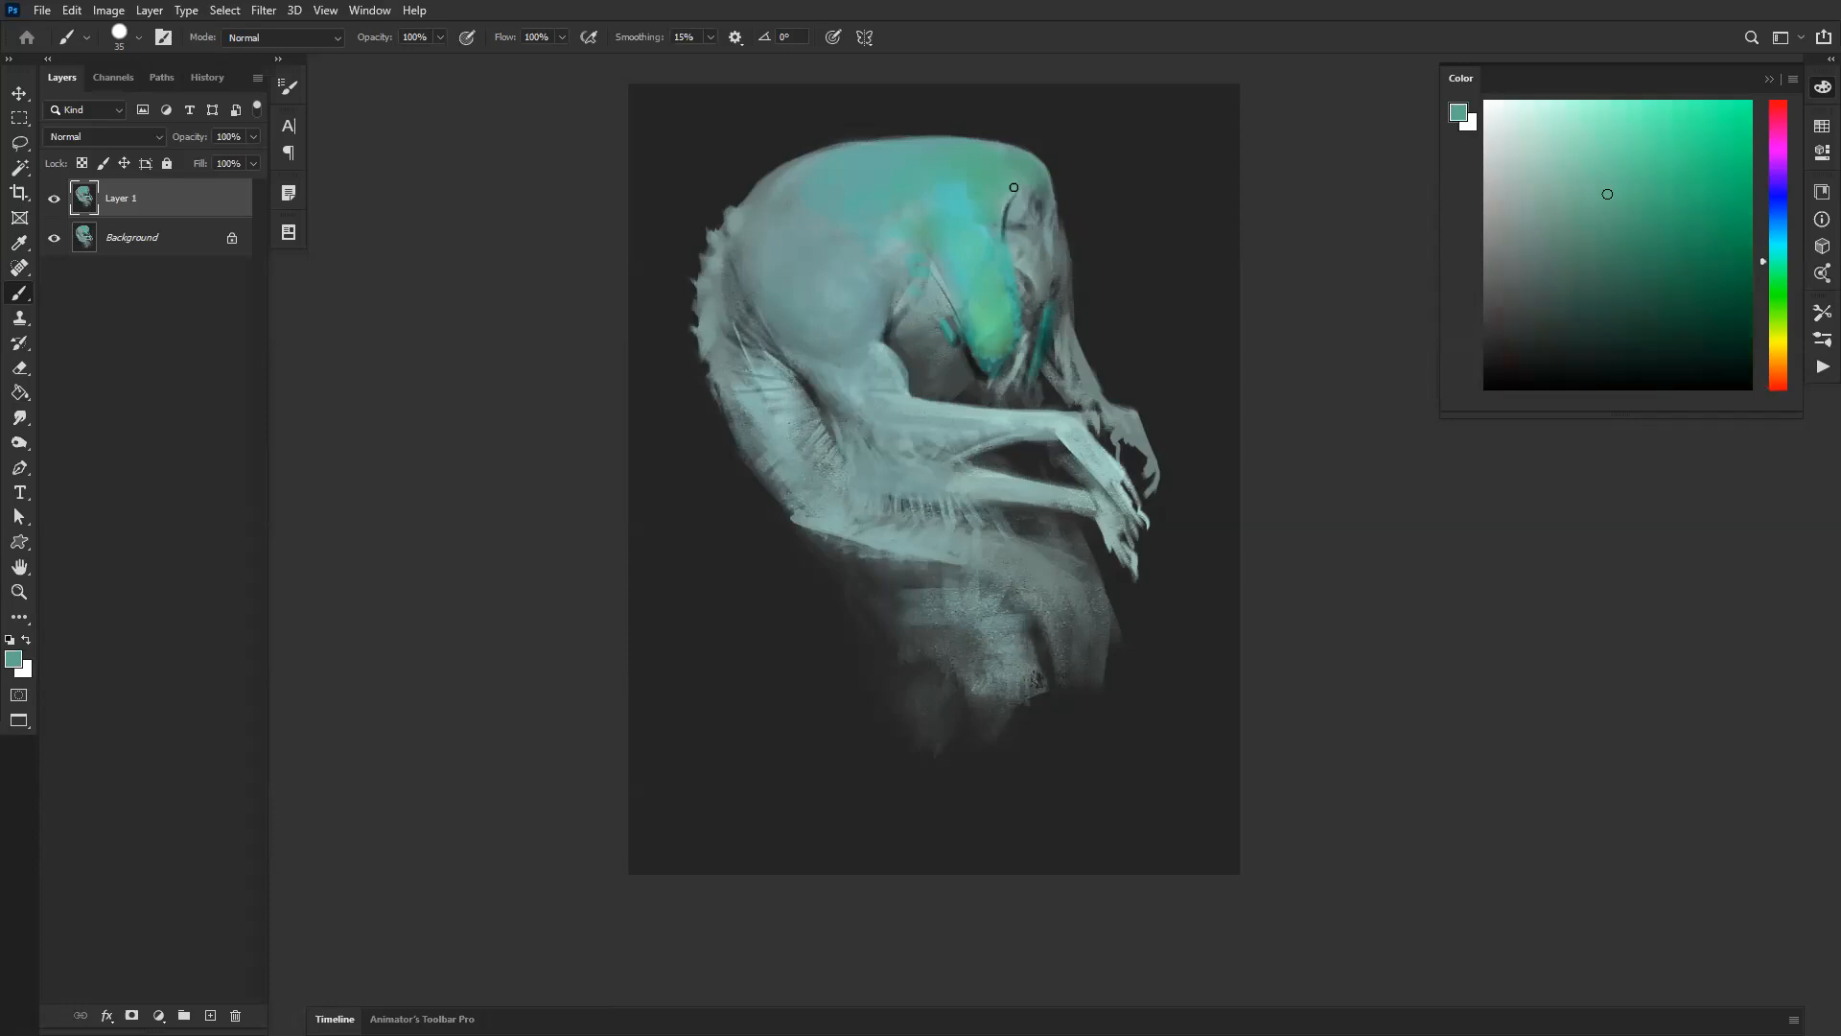
key("d")
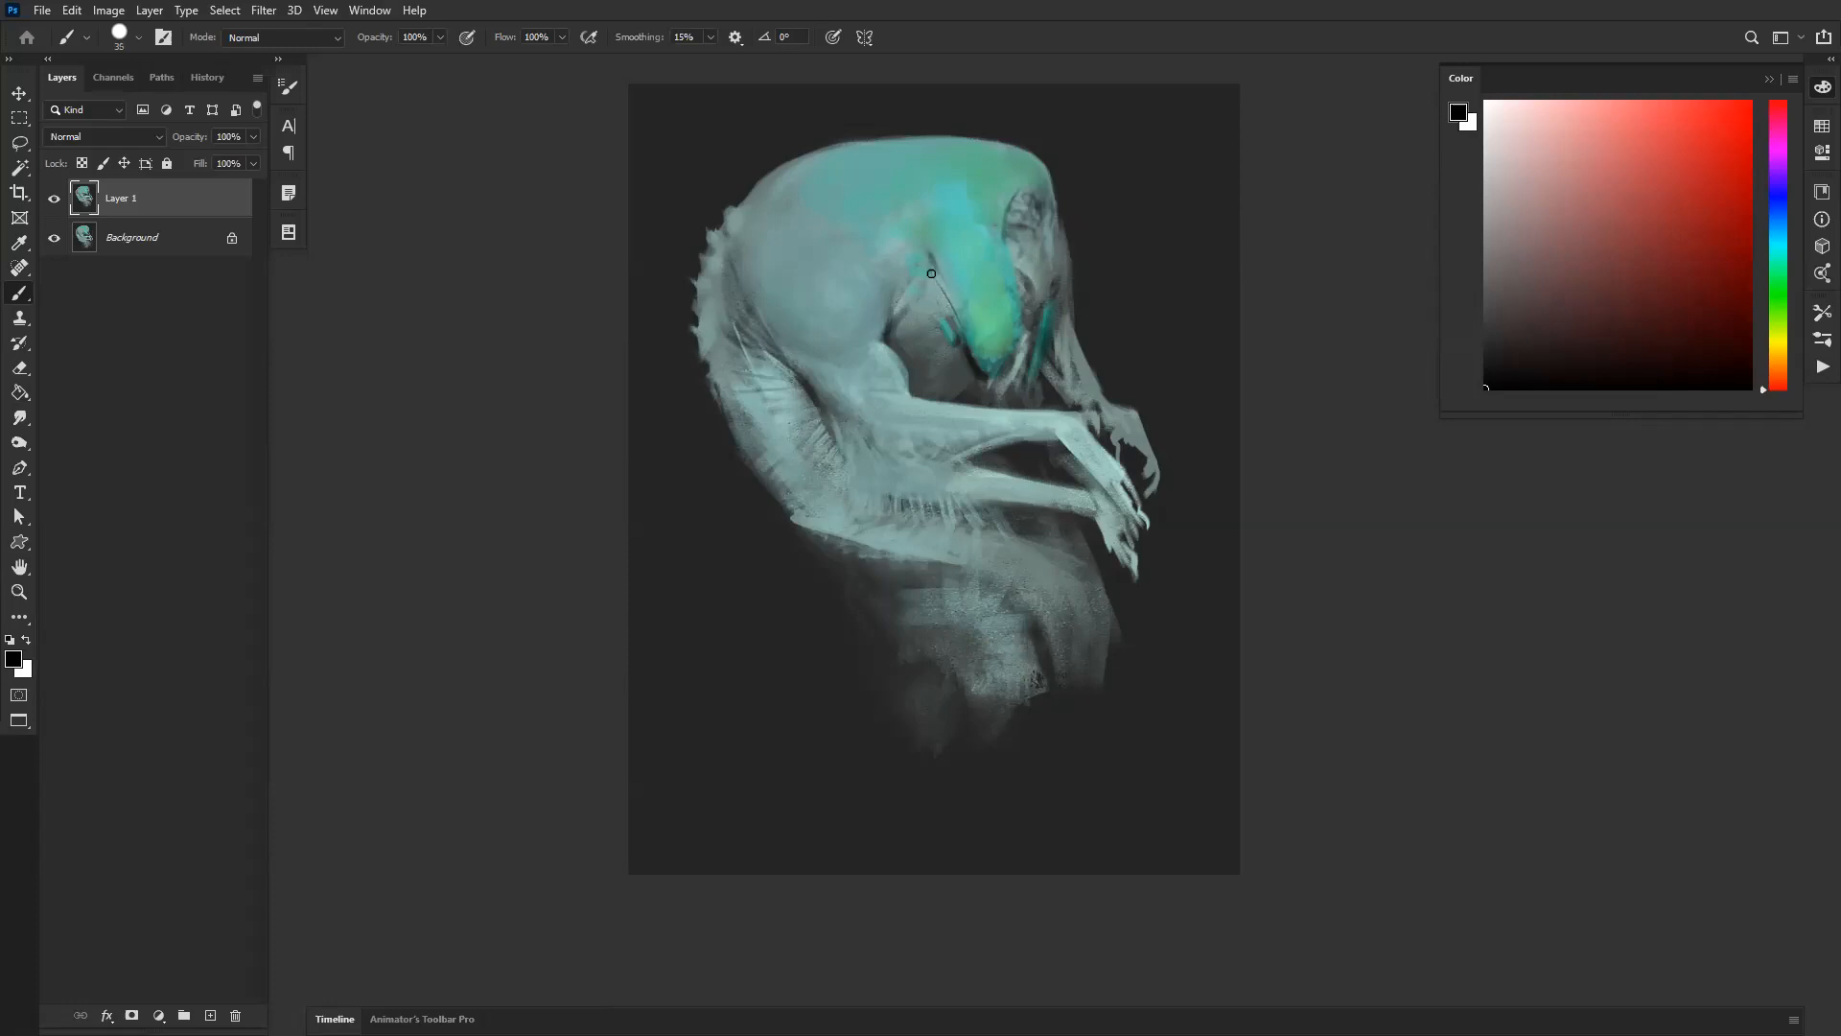
Step: Flip the canvas horizontally and clean up the cheek crease beside the snout with sampled teal and green
key("ctrl+z")
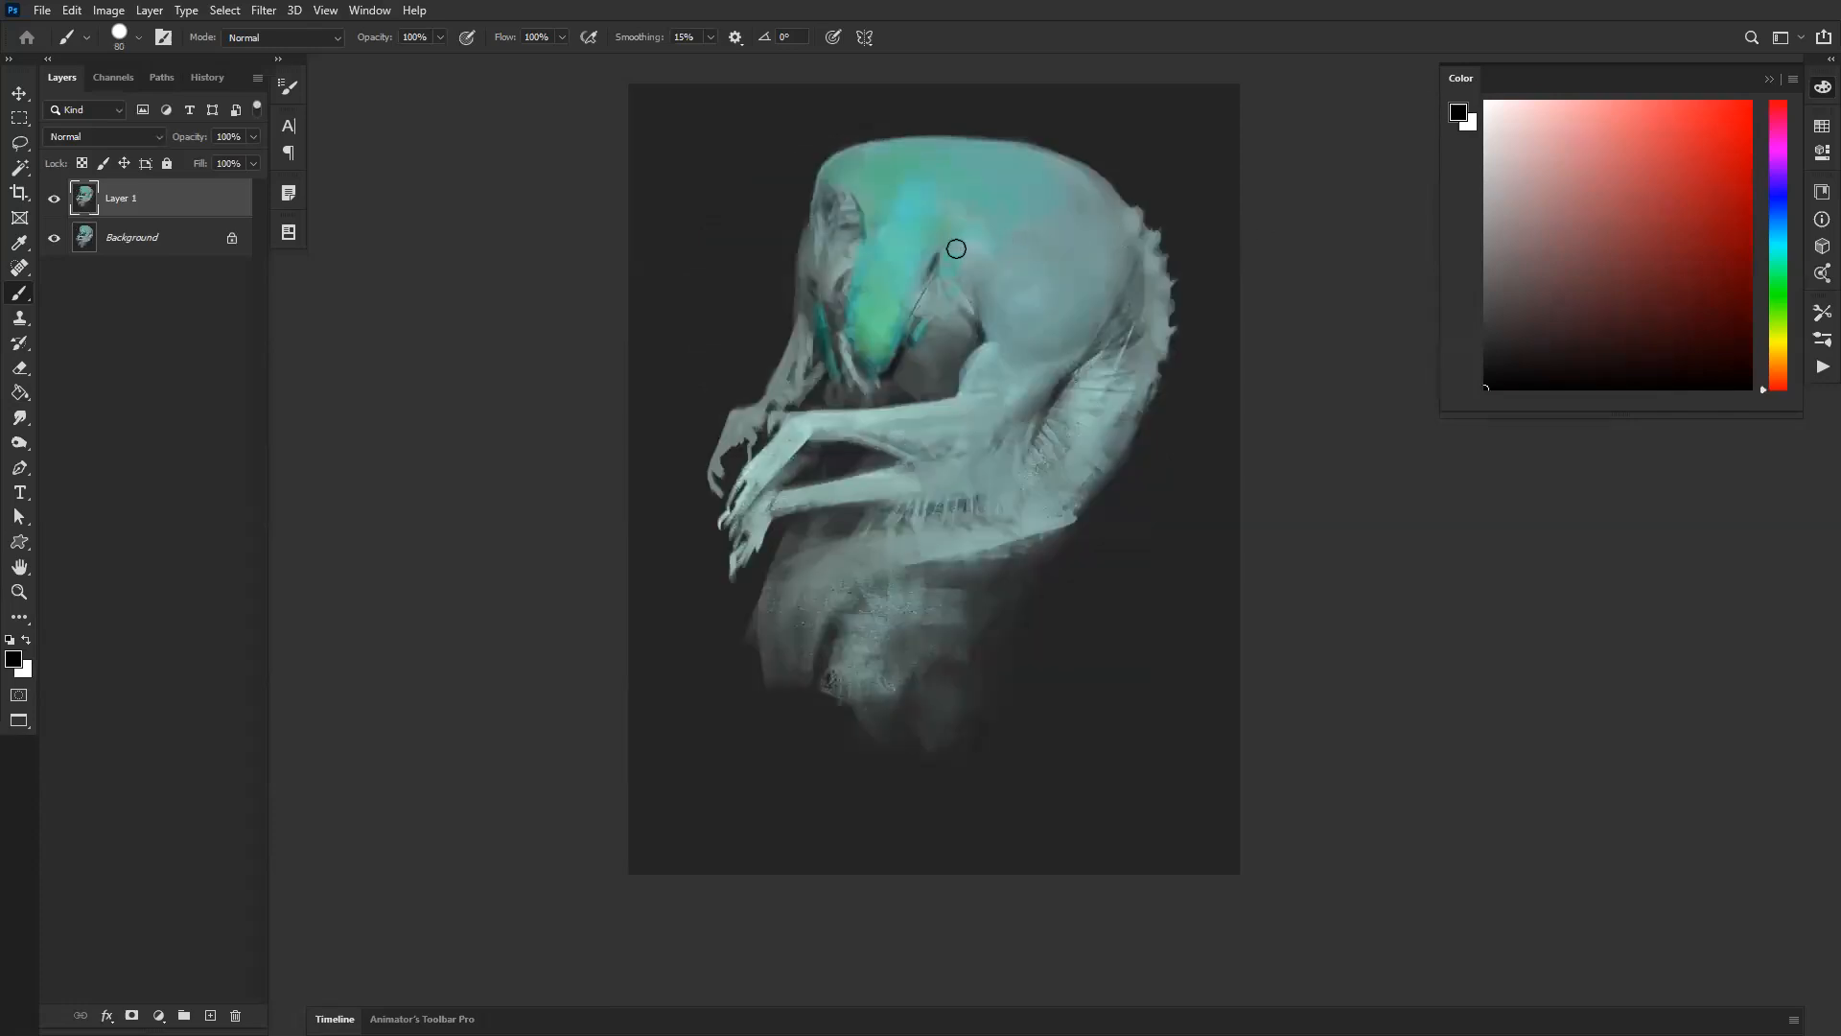
left_click(926, 252, "alt")
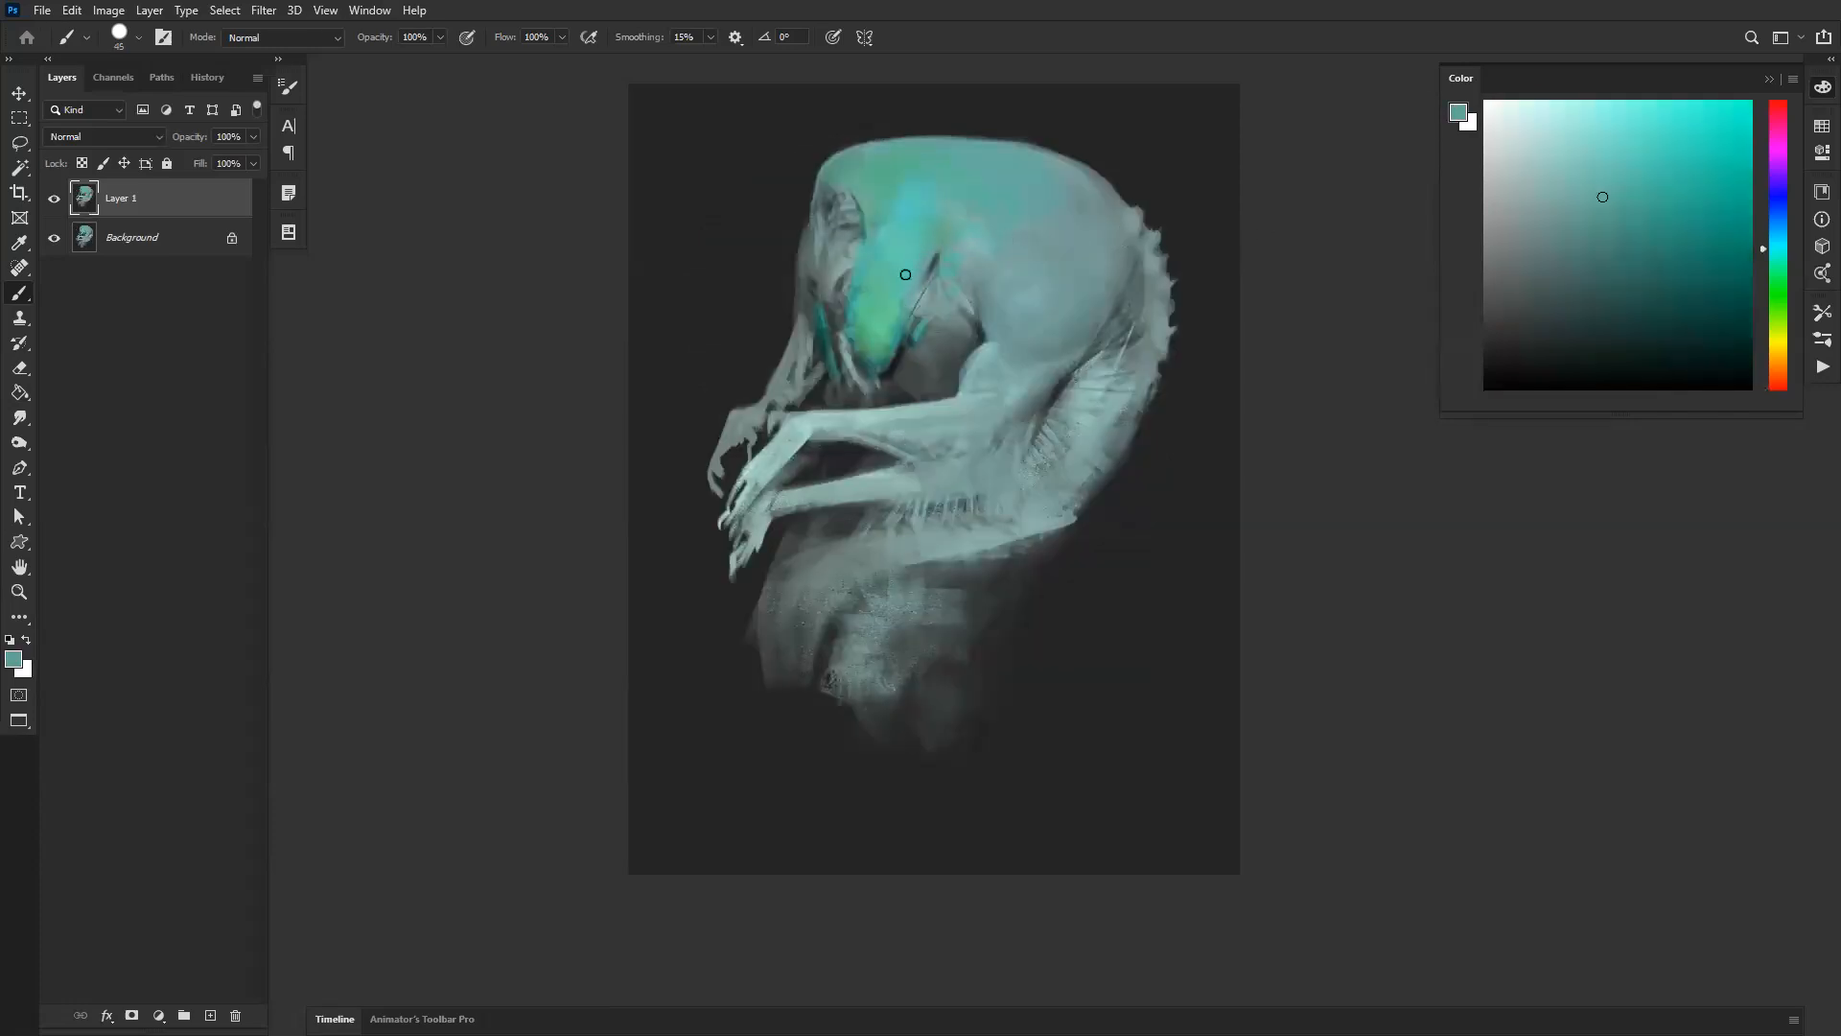
left_click(861, 314, "alt")
Step: Enlarge the brush, paint sampled teal over the upper back of the head and flip the canvas back
key("bracketright")
key("bracketright")
key("bracketright")
key("bracketright")
left_click(1074, 195, "alt")
mouse_move(1089, 224)
left_mouse_down()
mouse_move(1079, 195)
mouse_move(1108, 211)
left_mouse_up()
key("ctrl+shift+h")
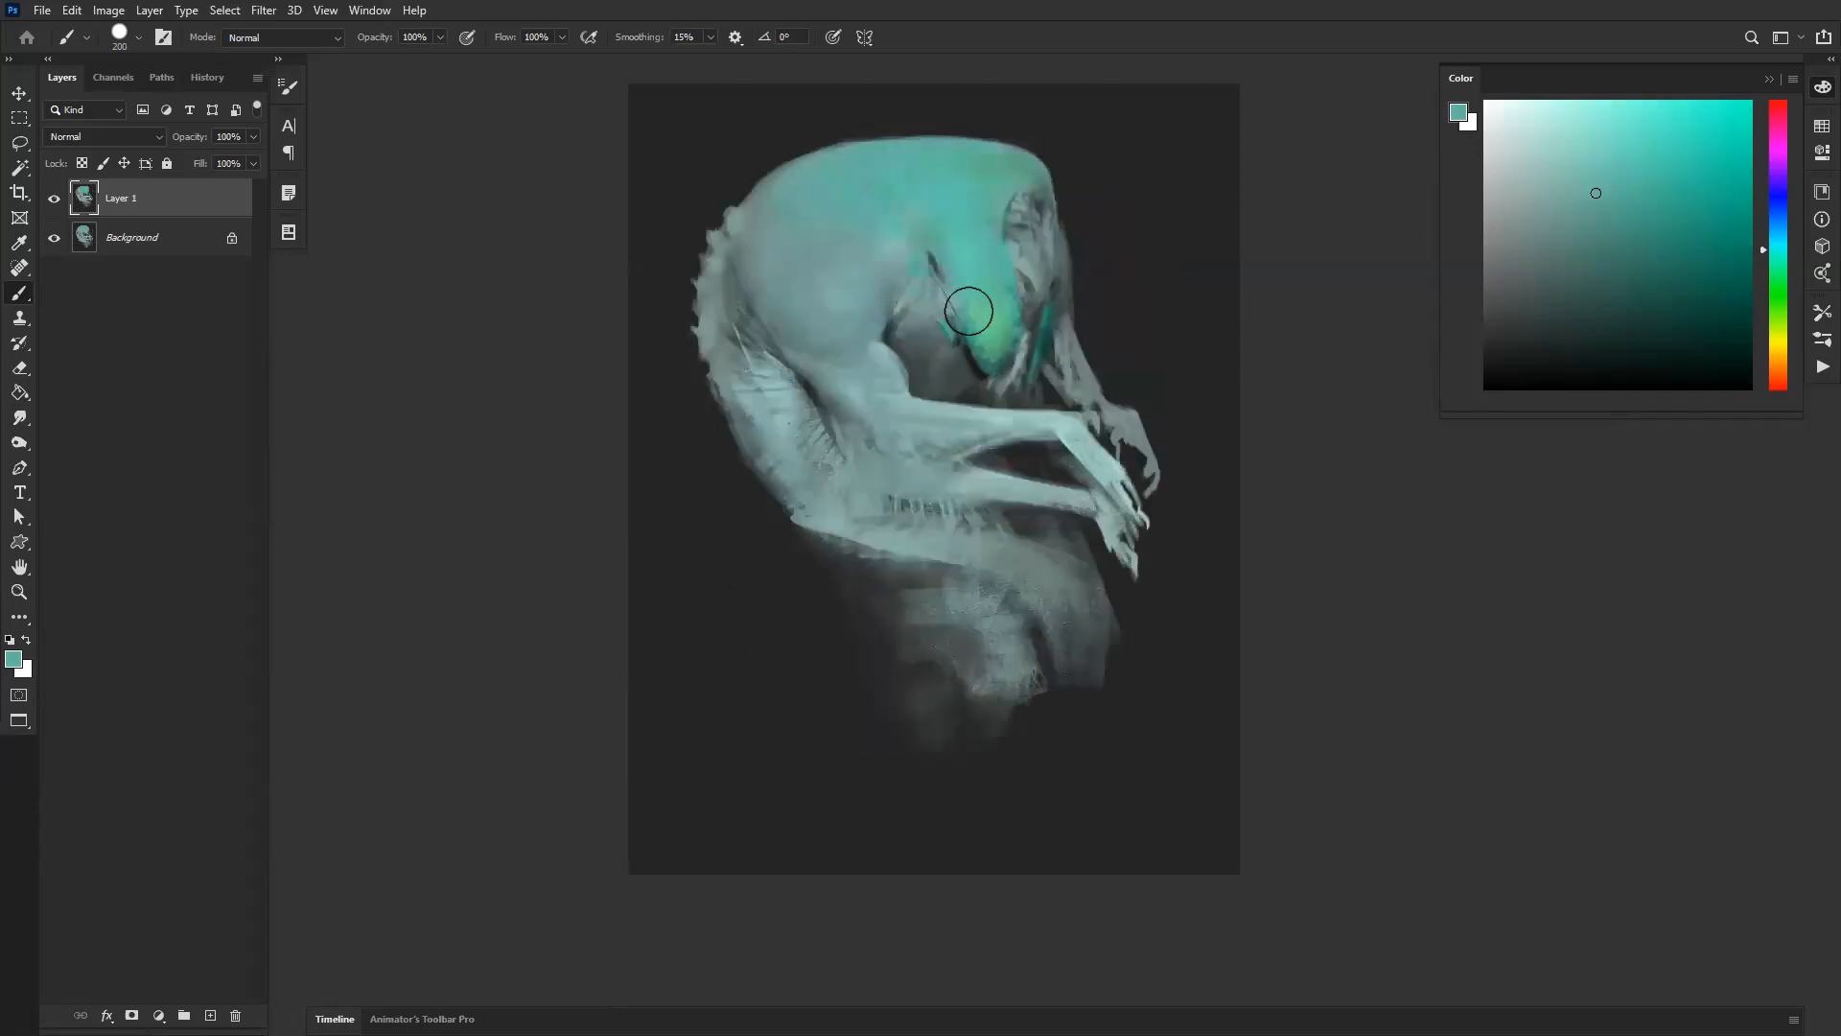
Step: Sample bright green from the snout and brush it up the snout to the forehead with a 175 px brush
left_click(992, 334, "alt")
key("bracketright")
key("bracketleft")
key("bracketleft")
mouse_move(981, 328)
left_mouse_down()
mouse_move(995, 302)
mouse_move(975, 177)
mouse_move(995, 181)
mouse_move(970, 208)
left_mouse_up()
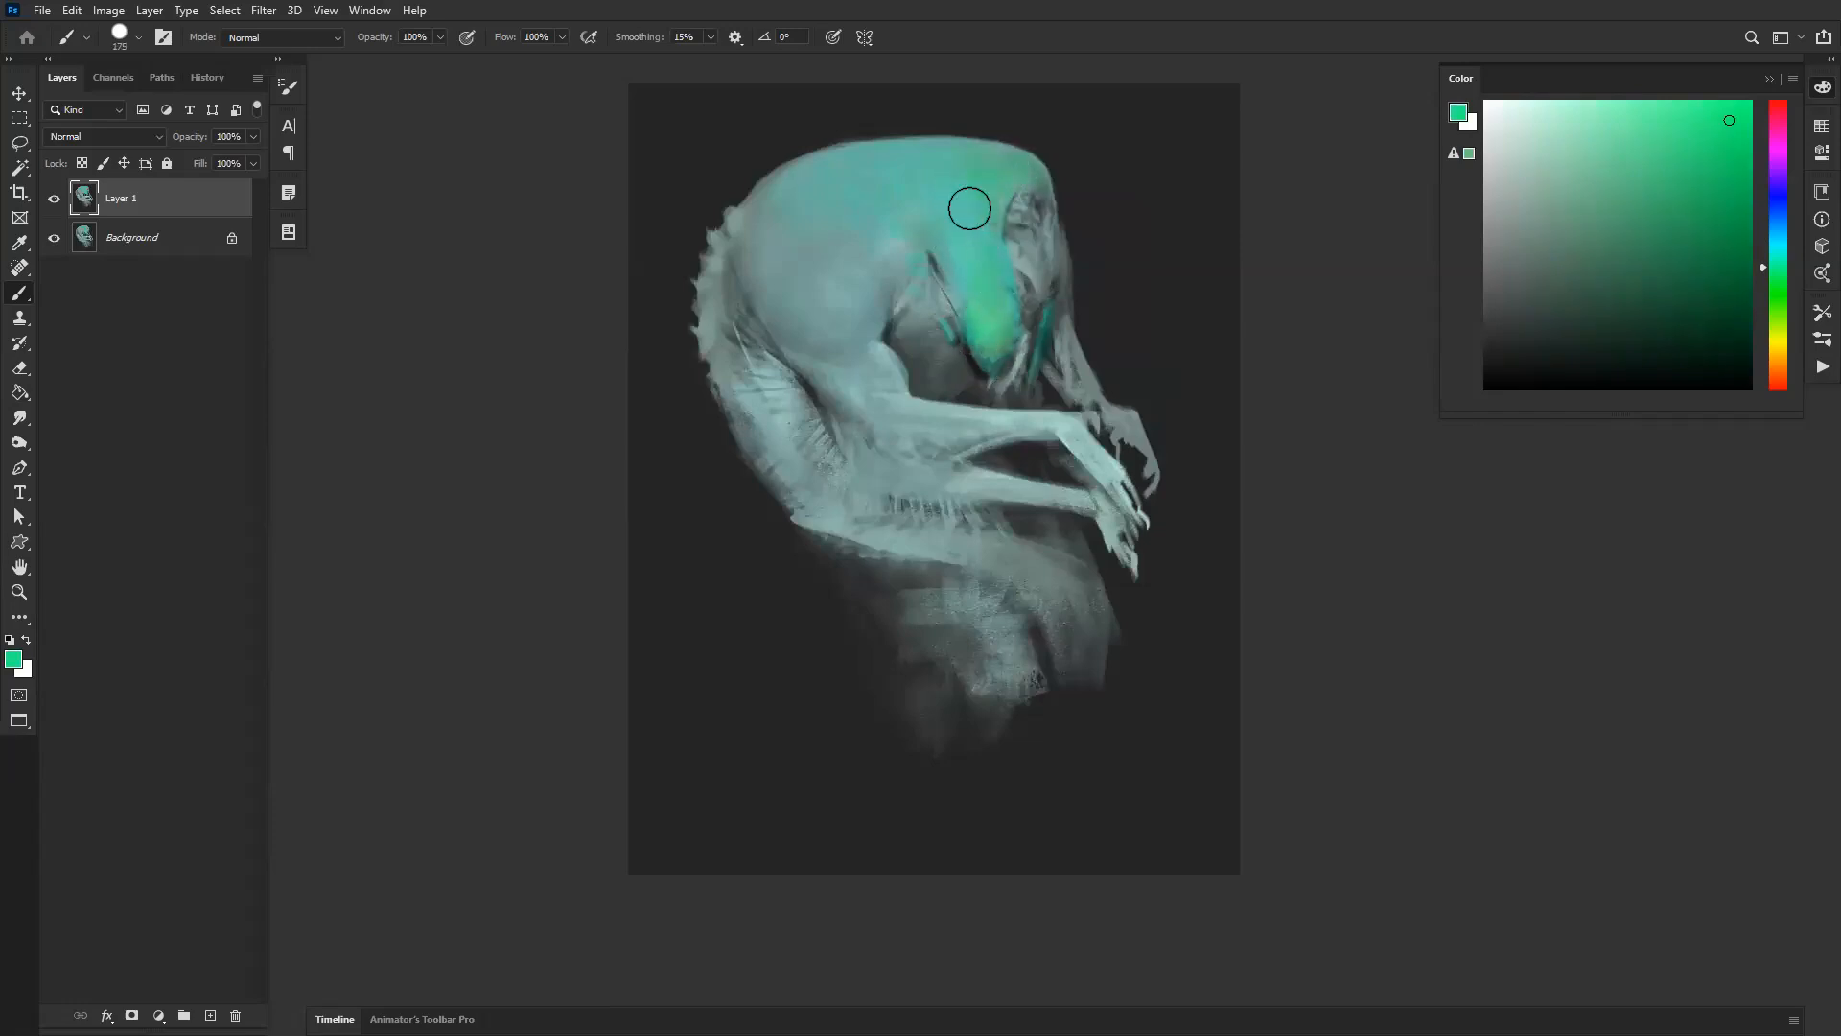
Step: Enlarge the brush and tint the top and back of the head with broad soft green strokes
key("bracketright")
key("bracketright")
key("bracketright")
key("bracketright")
key("bracketright")
key("bracketright")
mouse_move(844, 437)
left_mouse_down("ctrl+alt")
mouse_move(871, 526)
mouse_move(875, 511)
left_mouse_up("ctrl+alt")
left_click_drag(872, 372, 843, 624)
Step: Reduce the brush to 250 px and paint sampled muted green down the rear edge of the head
key("bracketleft")
key("bracketleft")
key("bracketleft")
key("bracketleft")
key("bracketleft")
key("bracketleft")
key("bracketleft")
key("bracketleft")
left_click(633, 267, "alt")
mouse_move(633, 267)
left_mouse_down()
mouse_move(682, 308)
mouse_move(700, 296)
mouse_move(658, 316)
mouse_move(656, 339)
left_mouse_up()
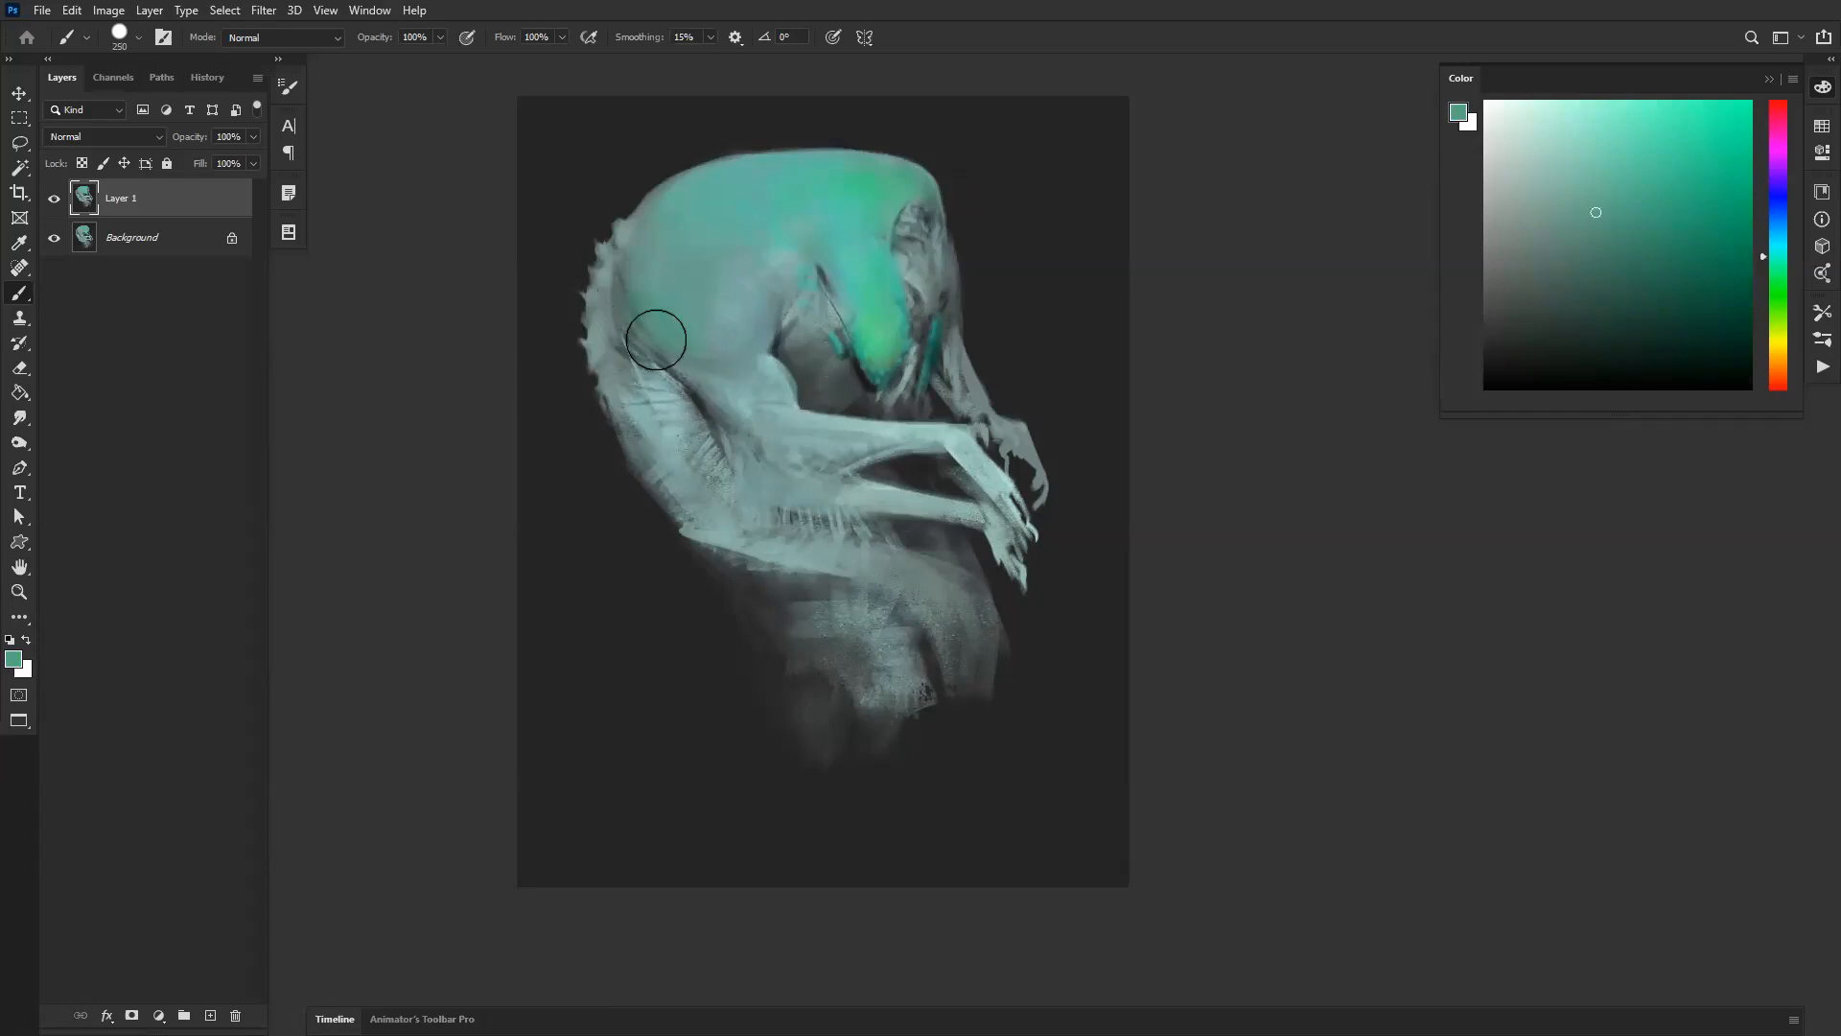
Step: Flip the canvas horizontally and blend sampled teal into the lower back of the head with a 200 px brush
key("ctrl+shift+h")
key("bracketleft")
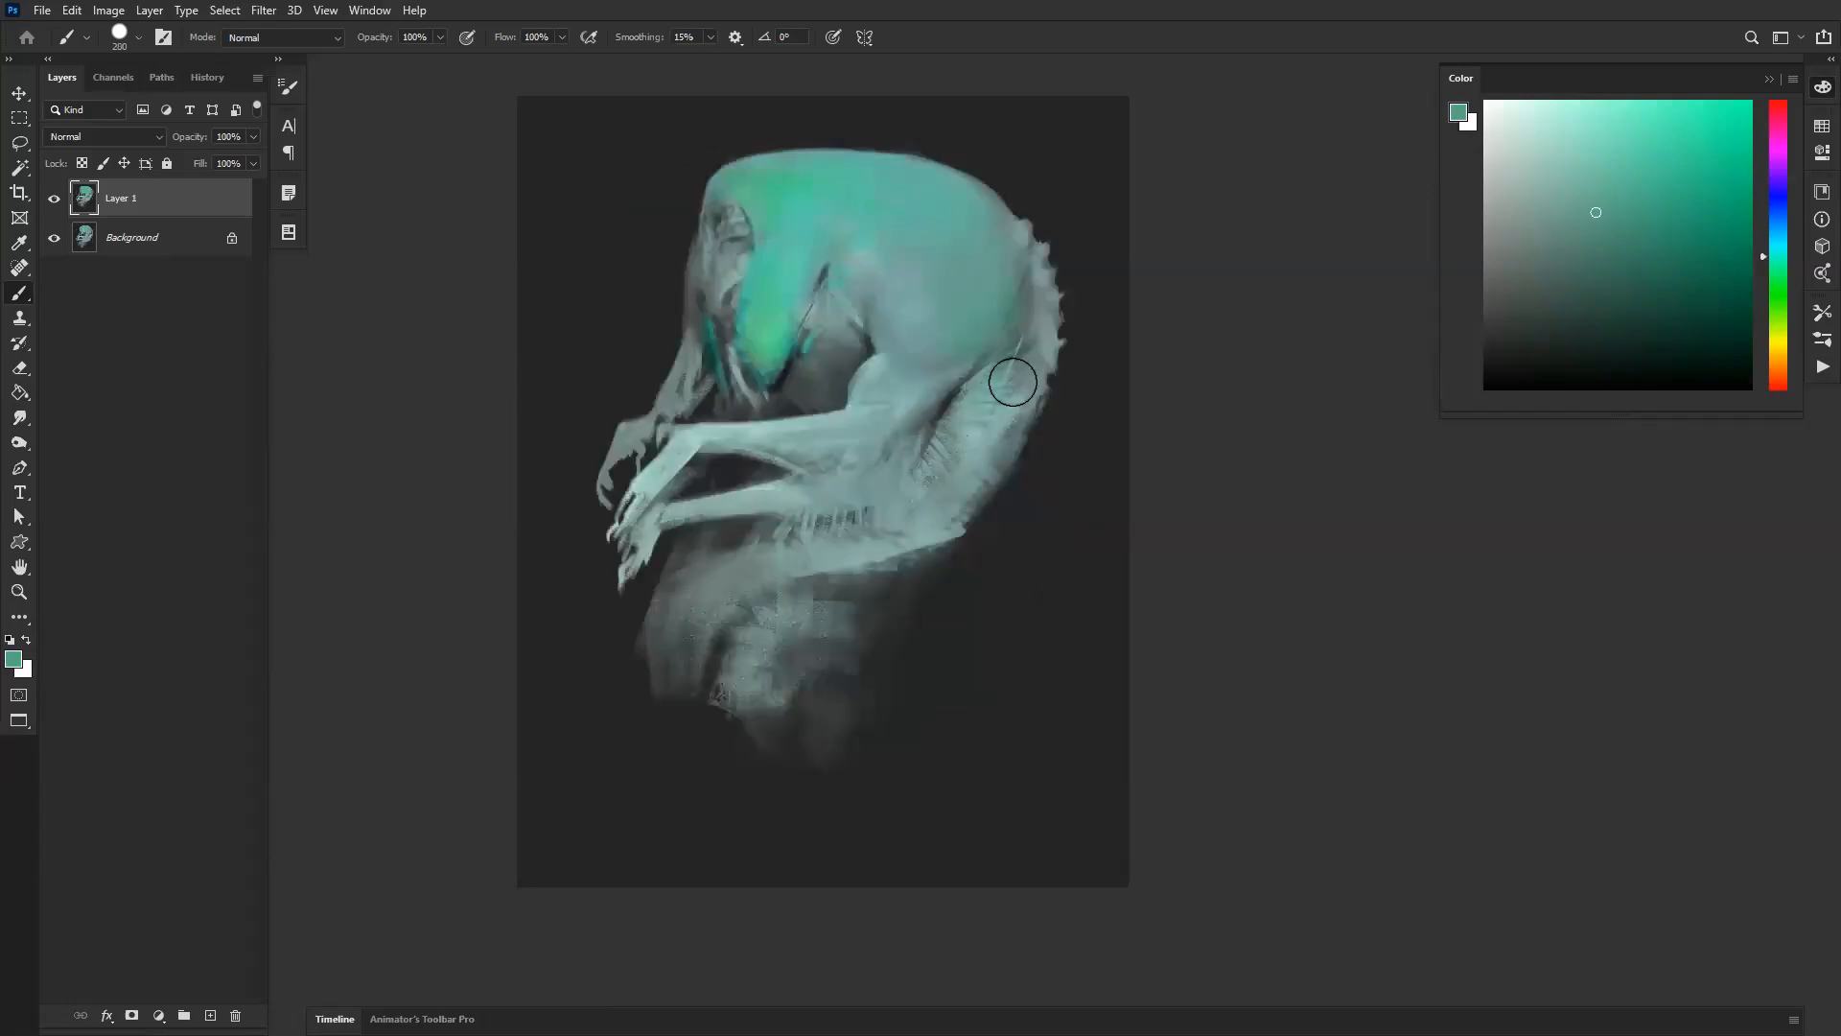
left_click(957, 344, "alt")
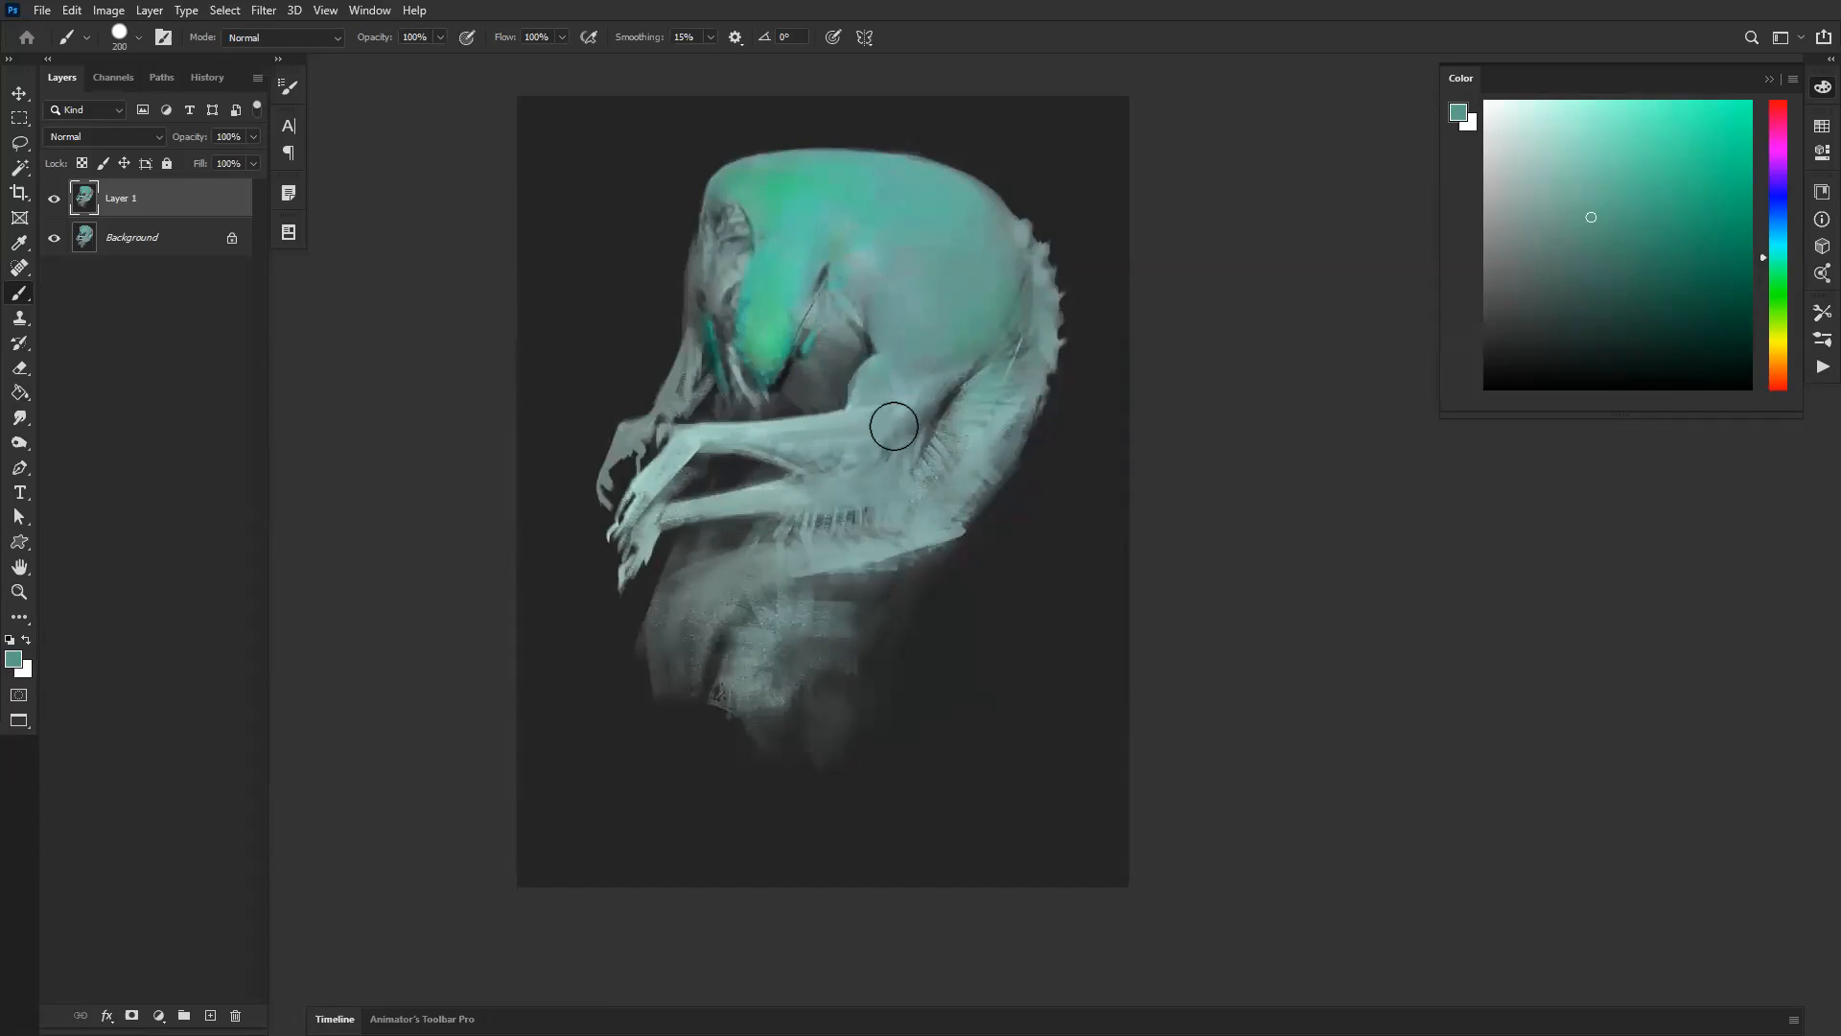
Step: Shade the crease between the head and shoulder using a 150 px brush with black and sampled grey-teal
key("d")
key("bracketleft")
key("bracketleft")
mouse_move(881, 364)
left_mouse_down()
mouse_move(861, 403)
mouse_move(896, 367)
left_mouse_up()
left_click(887, 387, "alt")
key("d")
left_click(884, 345, "alt")
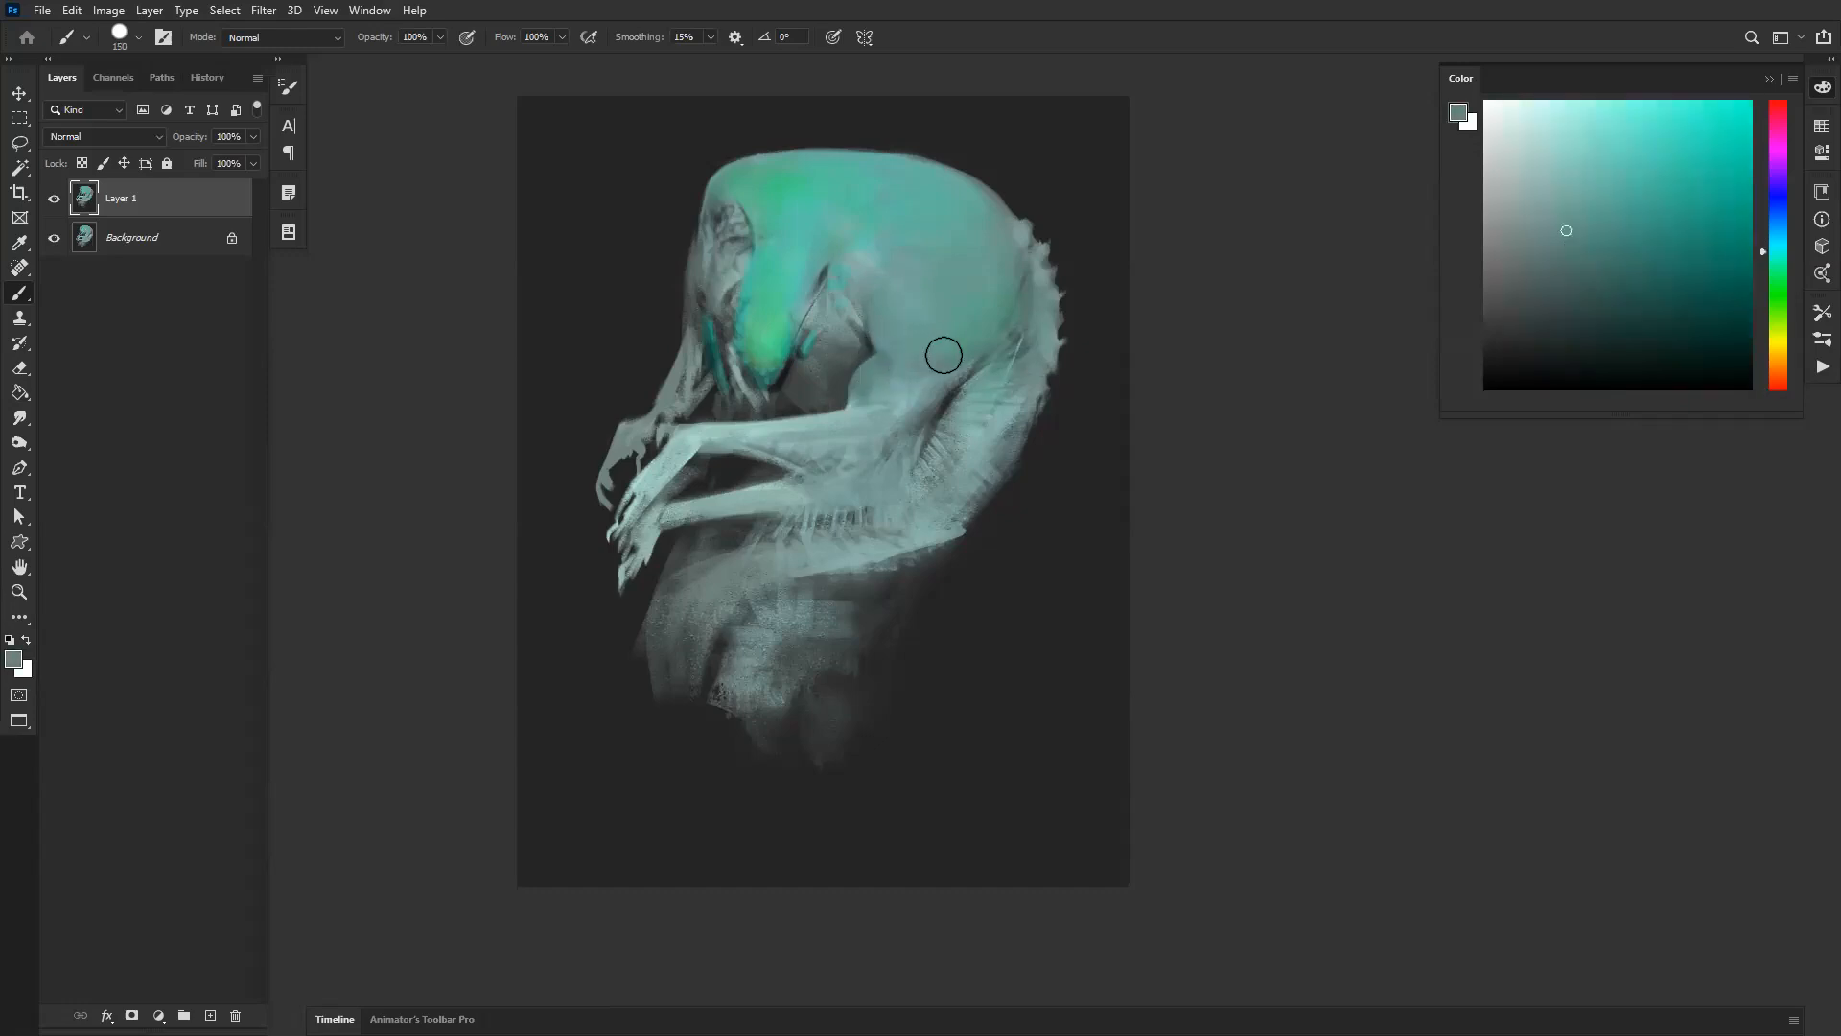
Step: Blend pale teal sampled from the upper arm over the shoulder at varying brush sizes and flip the canvas back
left_click(907, 401, "alt")
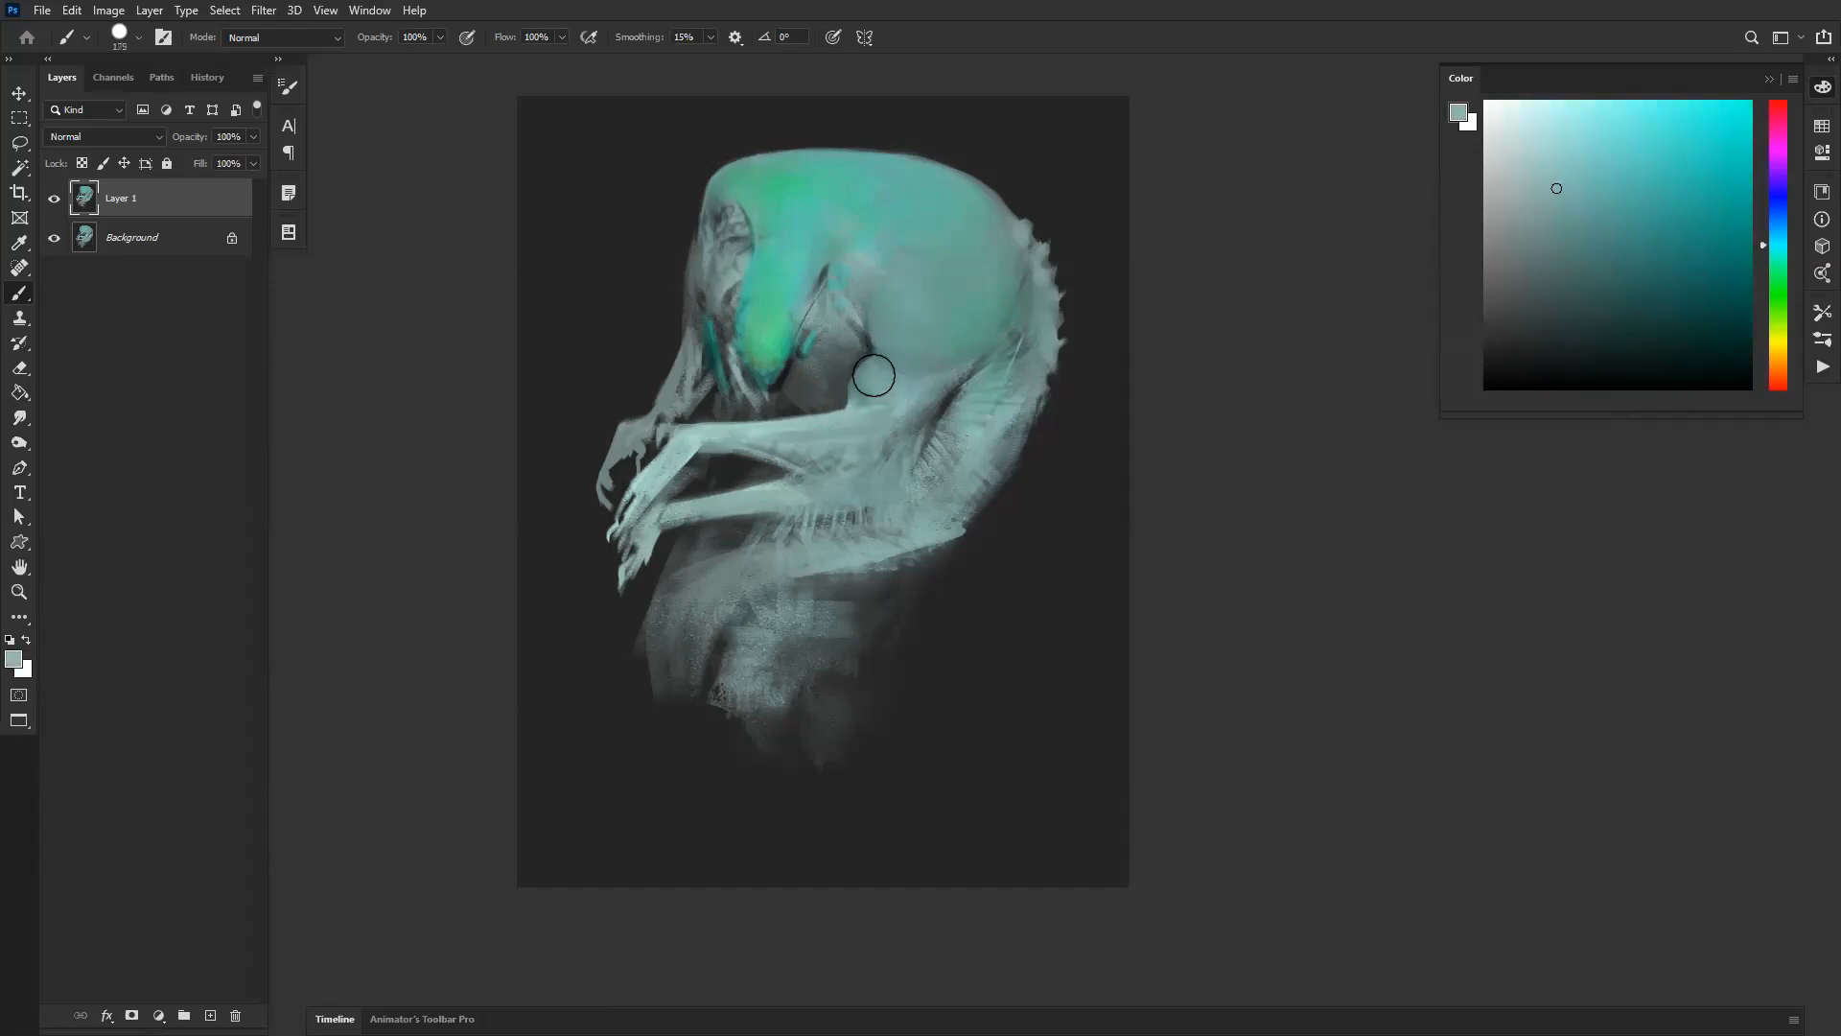
key("bracketright")
key("bracketleft")
key("bracketleft")
key("bracketleft")
key("bracketleft")
key("bracketleft")
key("bracketright")
key("bracketright")
key("bracketright")
key("bracketright")
key("bracketright")
key("bracketright")
key("ctrl+shift+h")
key("bracketleft")
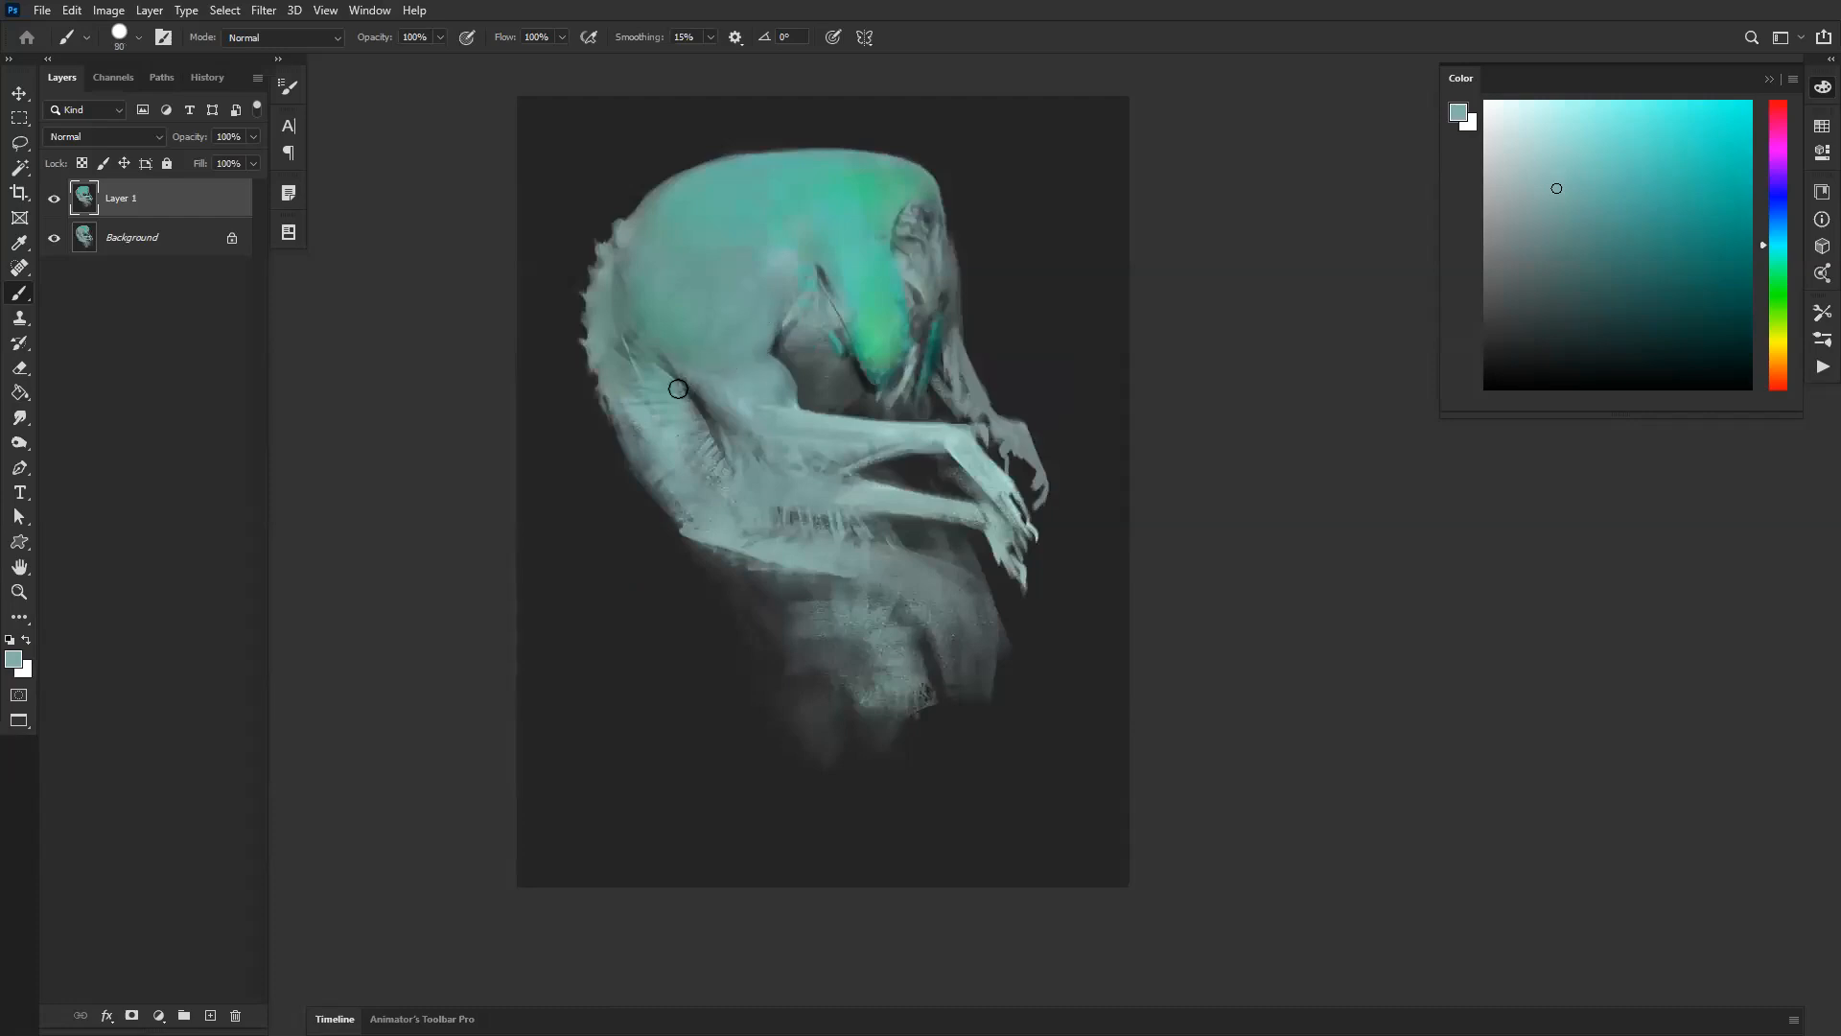
Step: Lighten the color to pale cyan and paint a large soft highlight on the side of the cranium
key("bracketright")
key("bracketright")
mouse_move(1557, 187)
left_mouse_down()
mouse_move(1574, 168)
mouse_move(1553, 116)
left_mouse_up()
key("bracketright")
key("bracketright")
mouse_move(733, 323)
left_mouse_down()
mouse_move(720, 329)
mouse_move(699, 288)
left_mouse_up()
Step: Reduce the brush and add small pale cyan highlights along the neck crease below the head
key("bracketleft")
key("bracketleft")
key("bracketleft")
key("bracketleft")
key("bracketleft")
key("bracketleft")
key("bracketleft")
key("bracketleft")
key("bracketleft")
key("bracketleft")
key("bracketleft")
key("bracketleft")
key("bracketleft")
key("bracketleft")
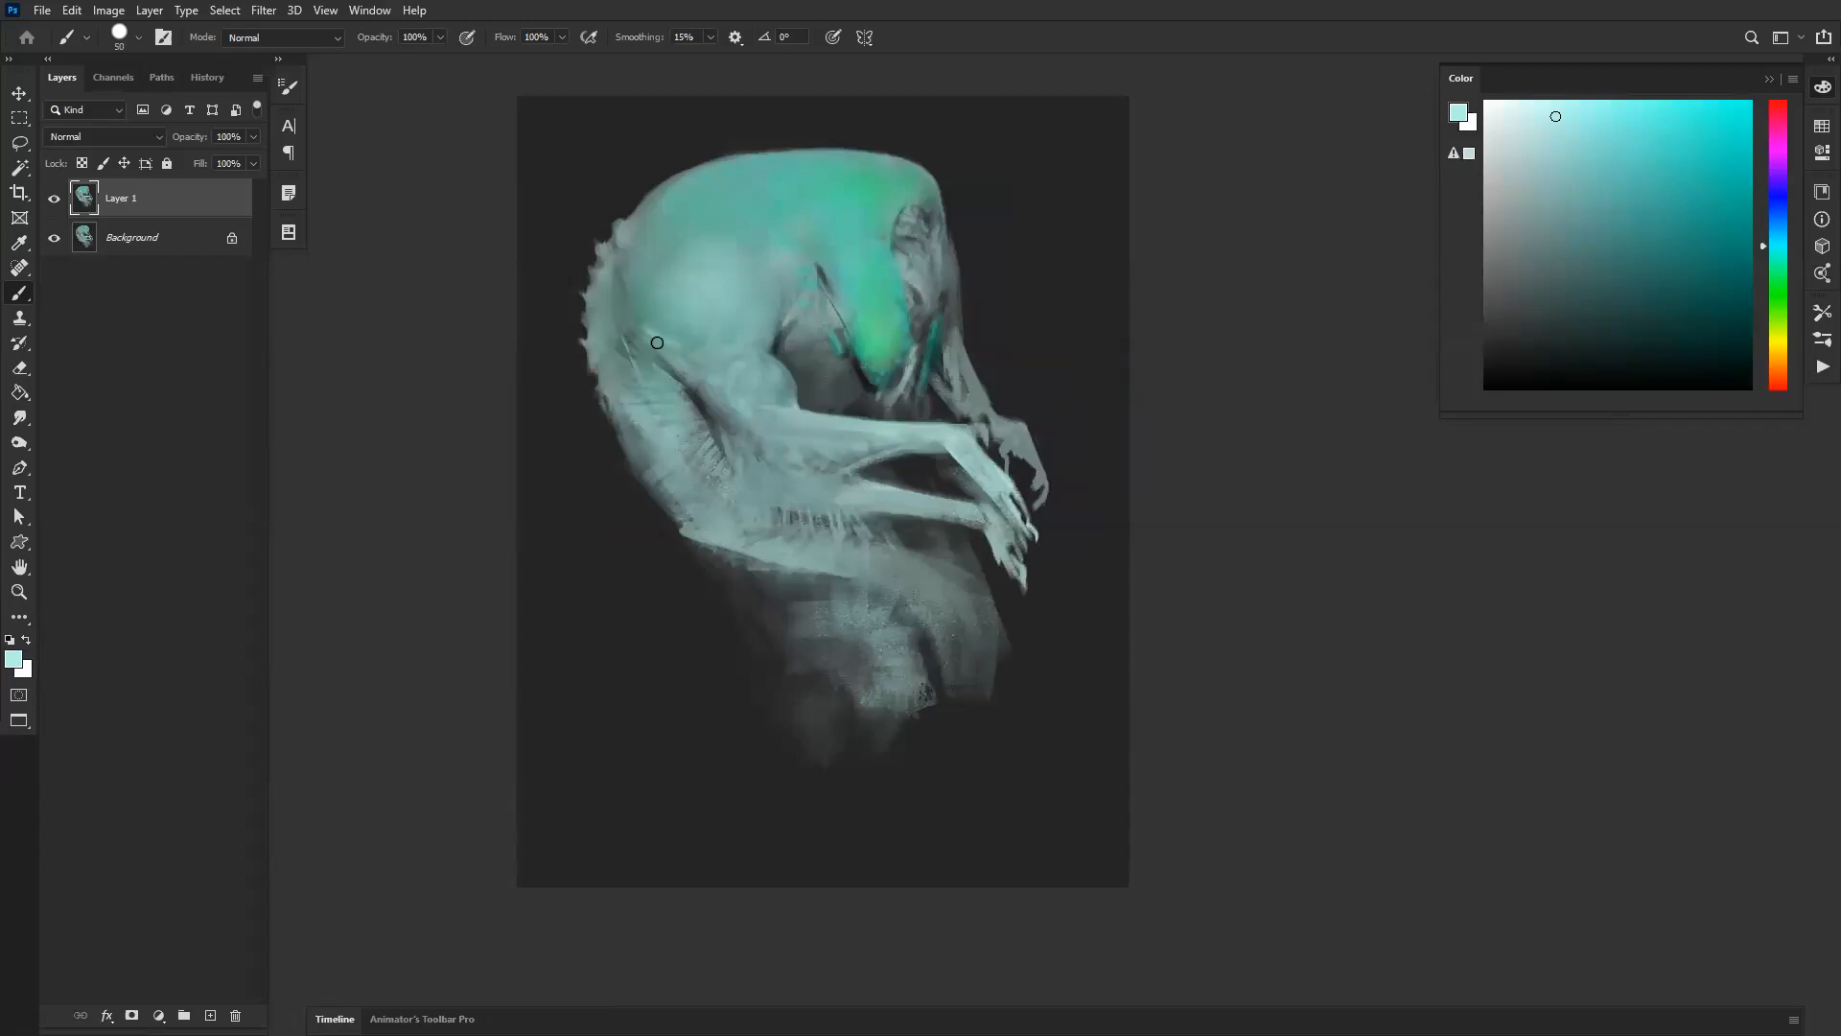
Step: Flip the canvas horizontally and blend sampled teal around the cranium highlight and the rear of the jaw
key("ctrl+shift+h")
left_click(979, 341, "alt")
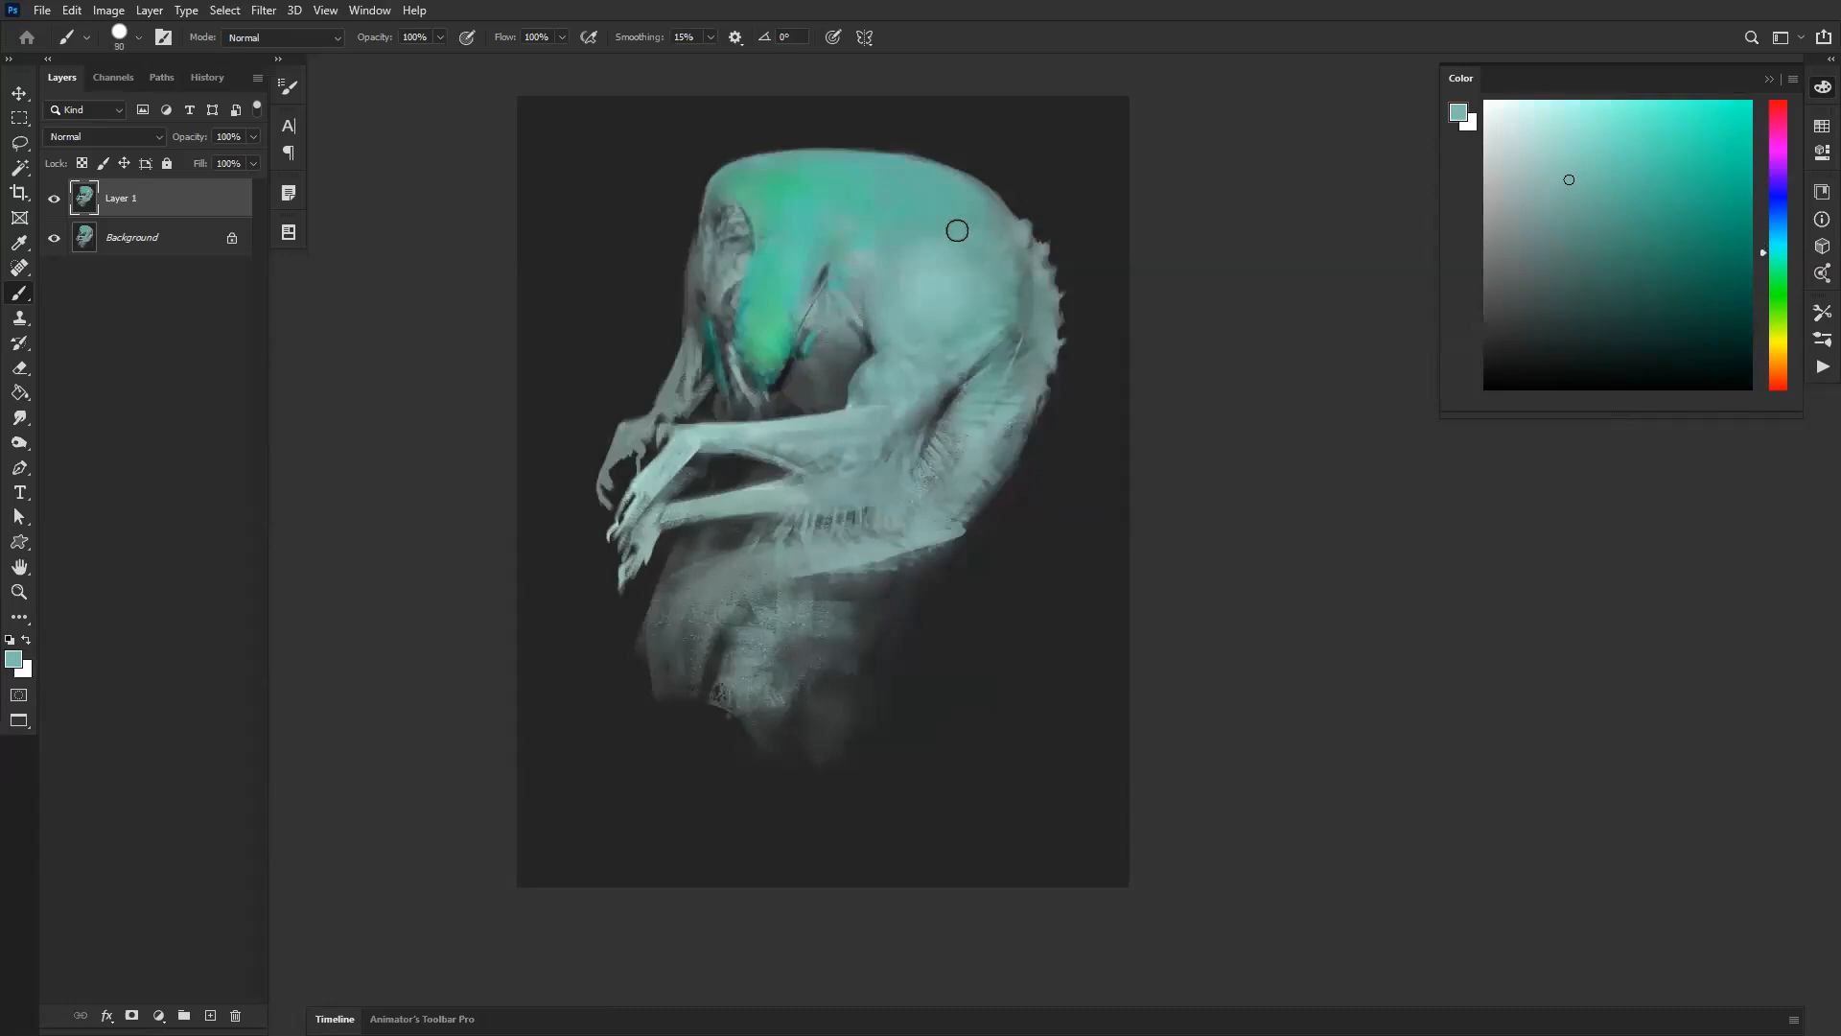
left_click(915, 282, "alt")
left_click(914, 282, "alt")
left_click_drag(869, 325, 867, 301)
Step: Draw fine black folds into the cheek behind the snout with a small brush and flip the canvas back
key("bracketleft")
key("bracketleft")
key("bracketleft")
key("bracketleft")
key("d")
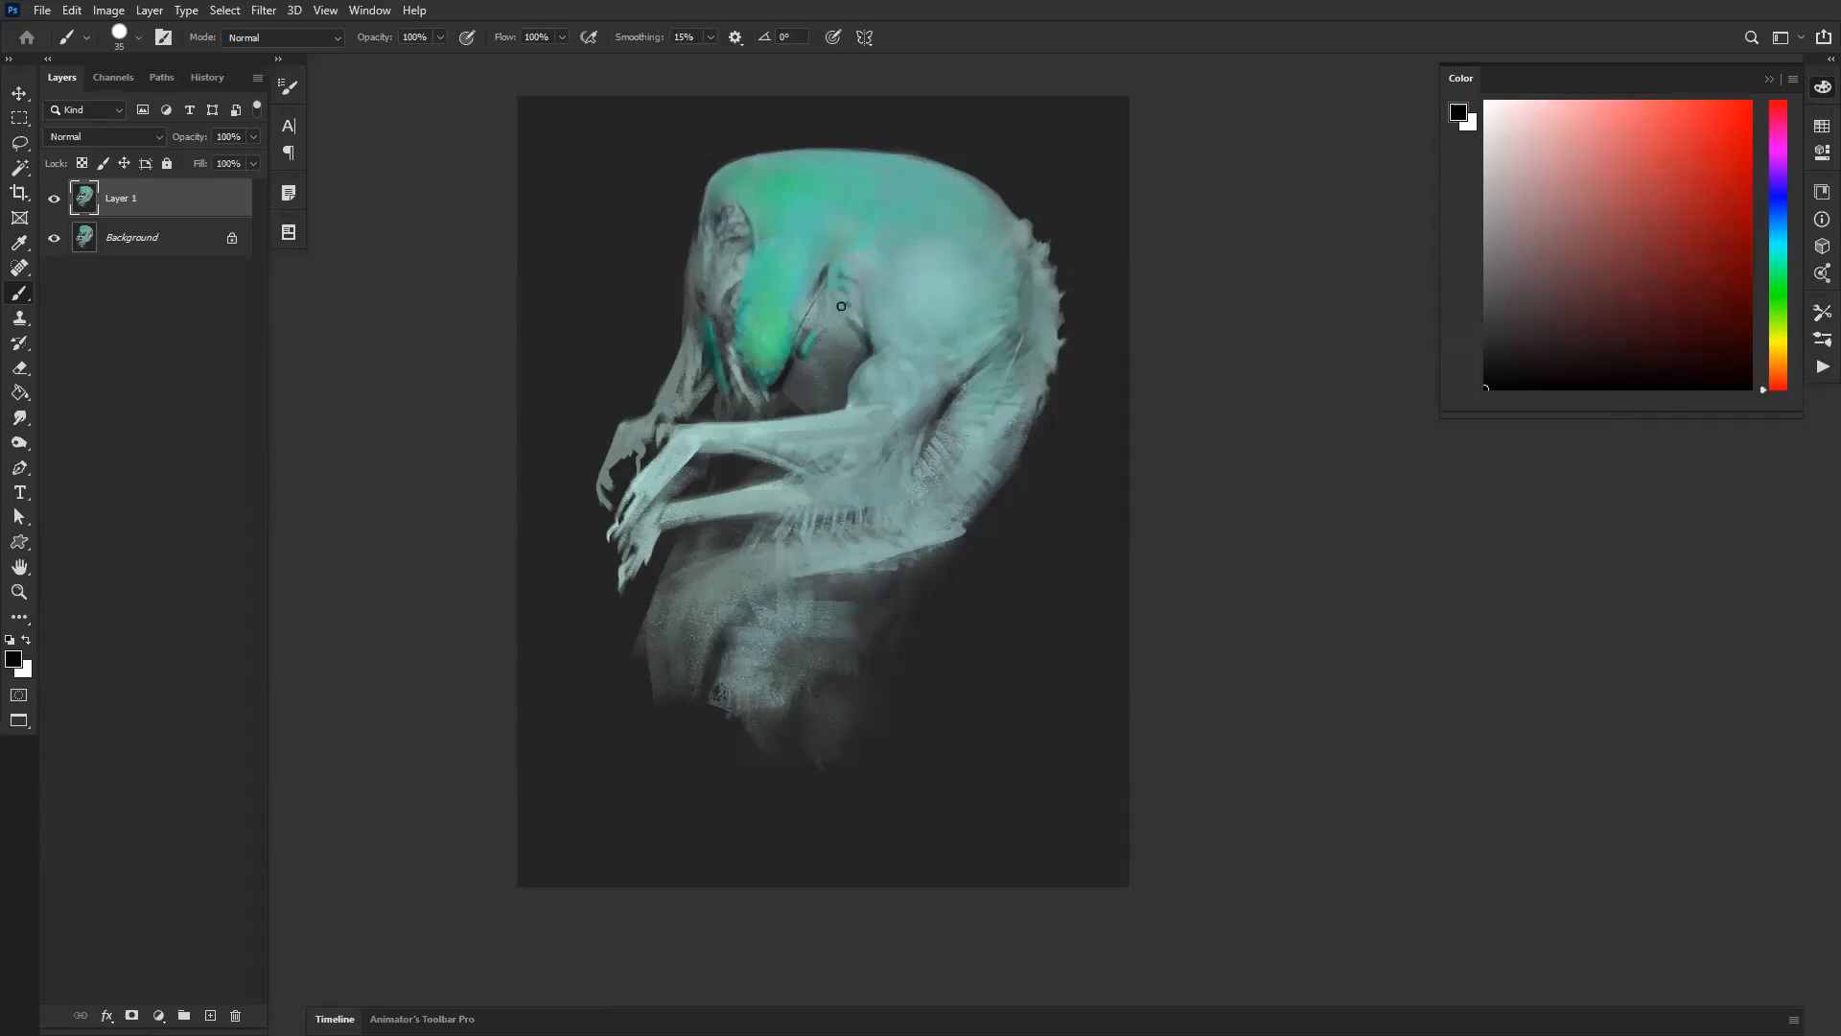
key("ctrl+f")
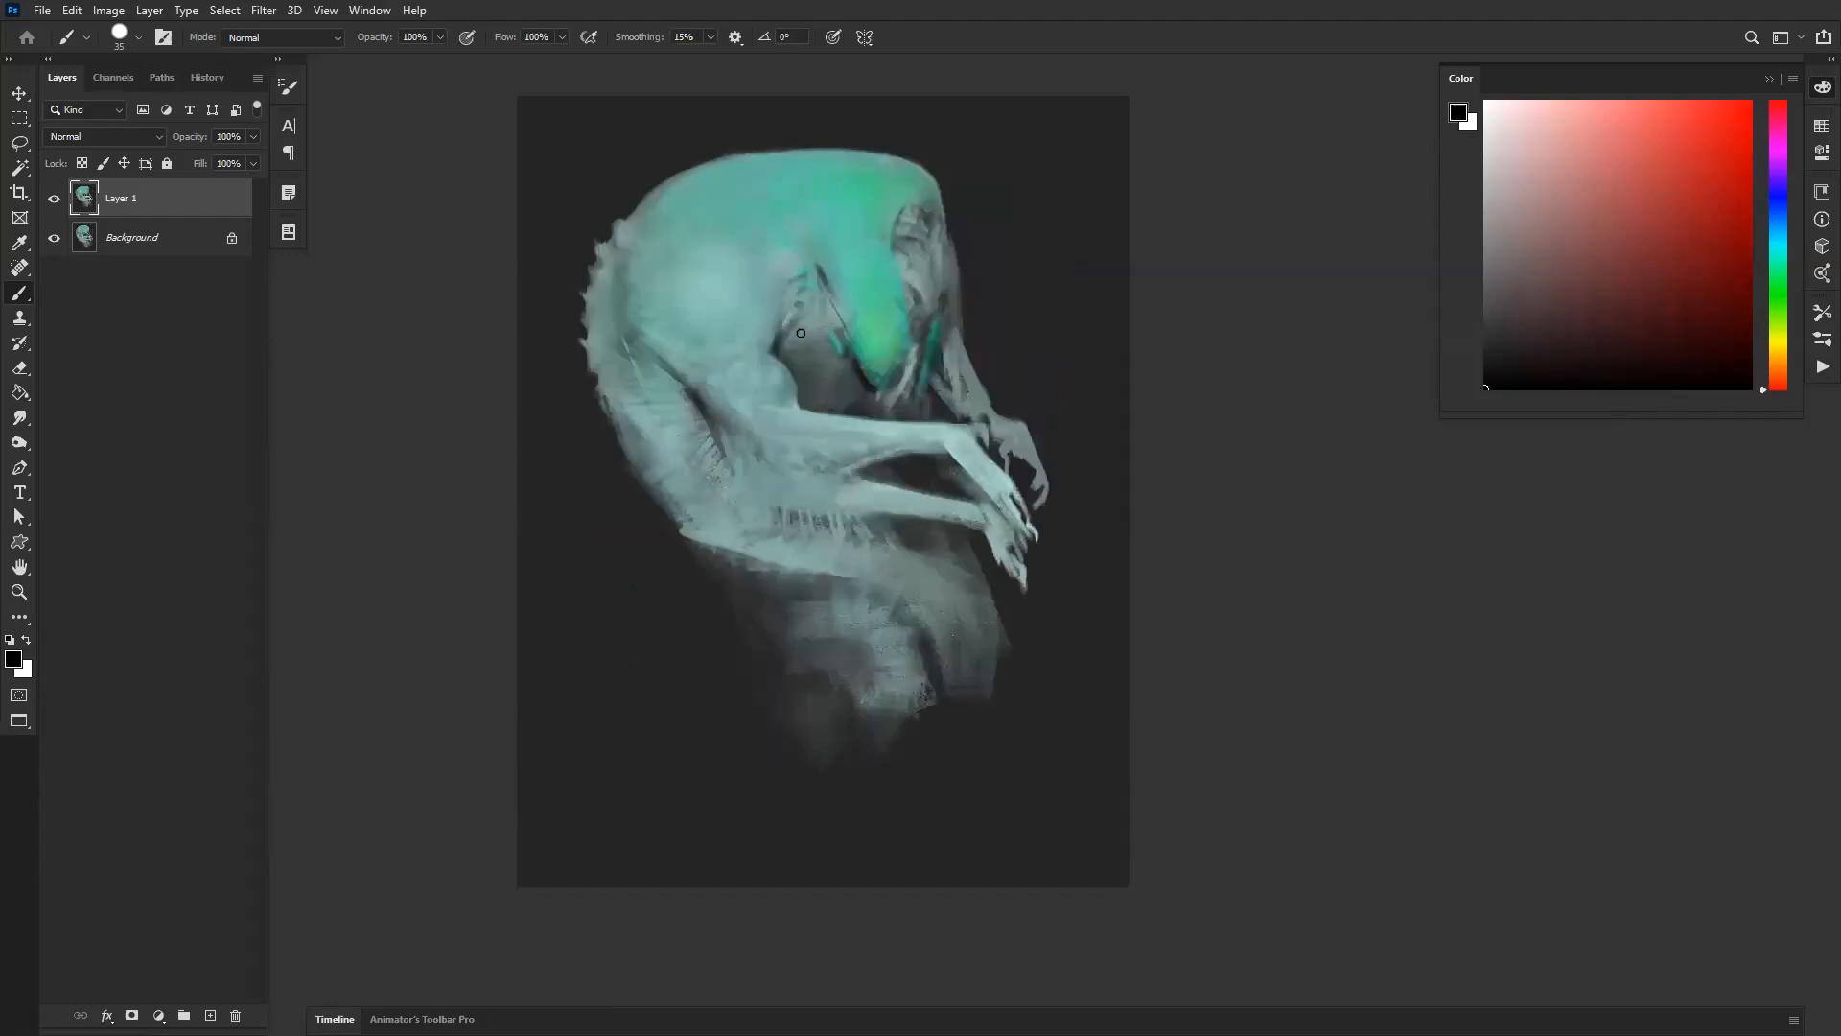
Step: Touch up the cheek folds with green sampled from the snout, flip the canvas and reduce the brush to 60 px
left_click(878, 319, "alt")
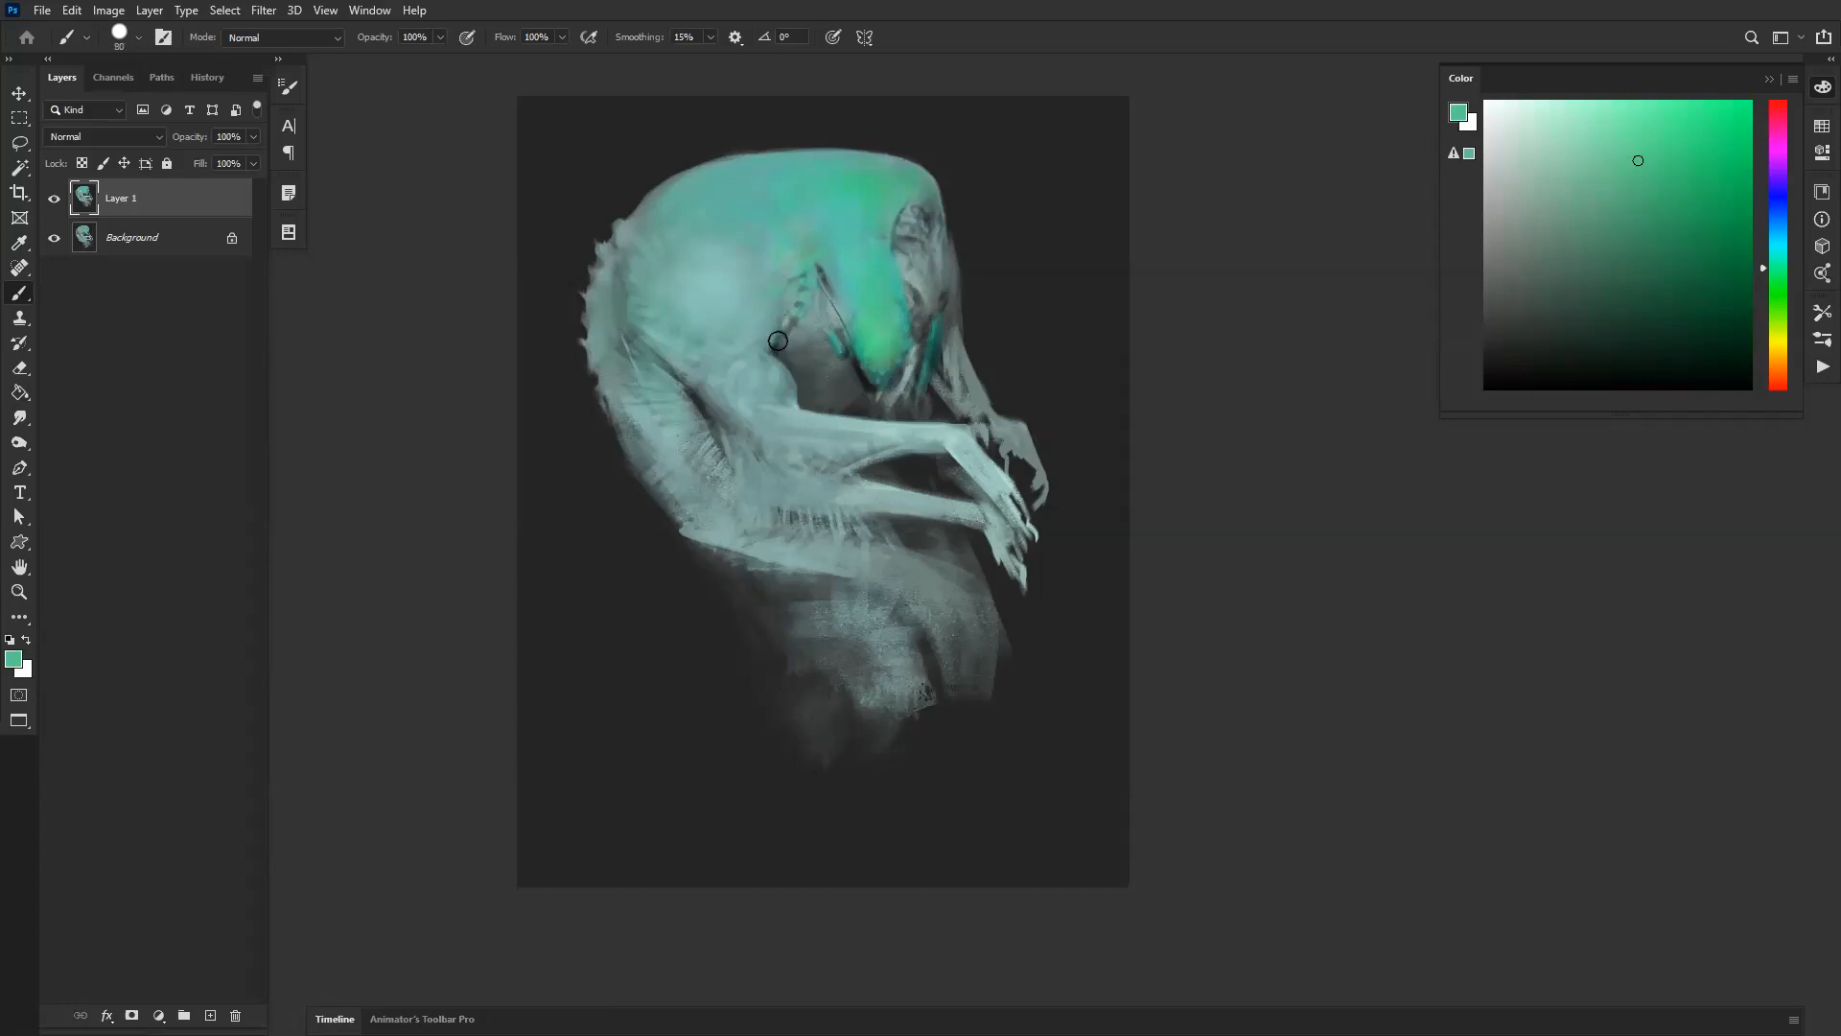
key("ctrl+shift+h")
key("bracketleft")
key("bracketleft")
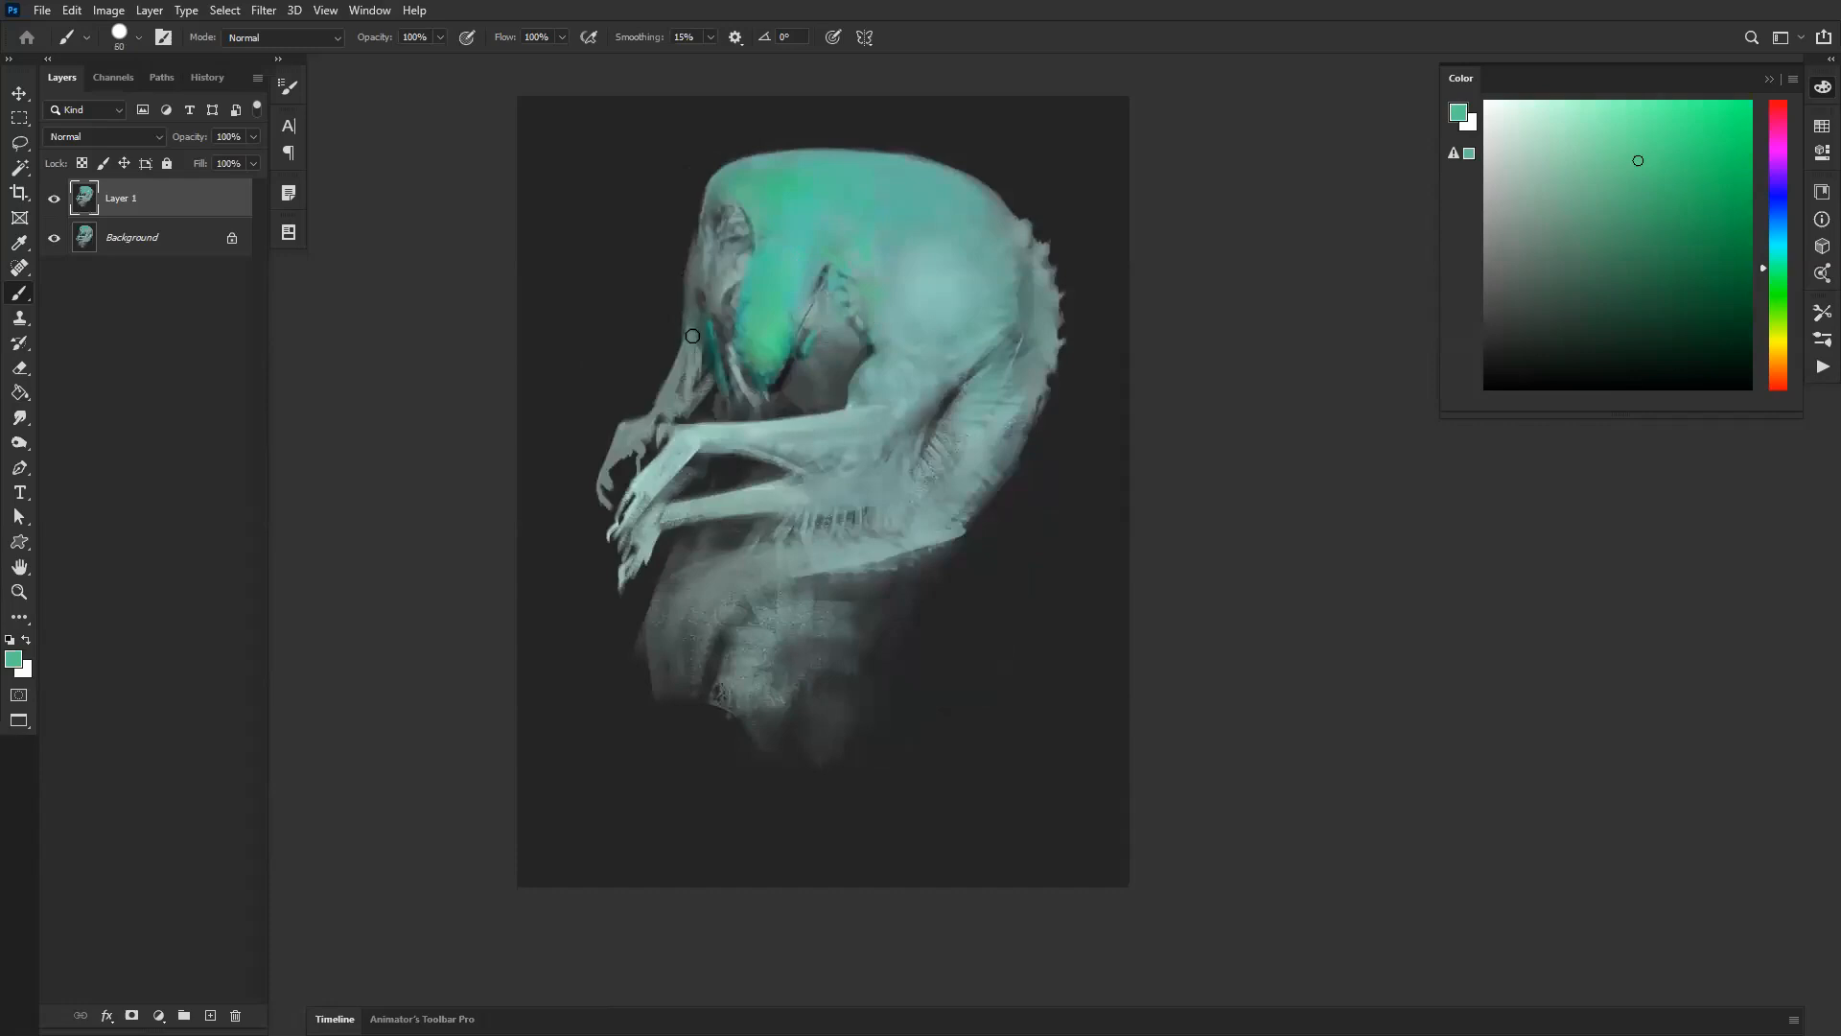
Step: Tint the far arm and hand with sampled muted green and flip the canvas back
left_click(698, 360, "alt")
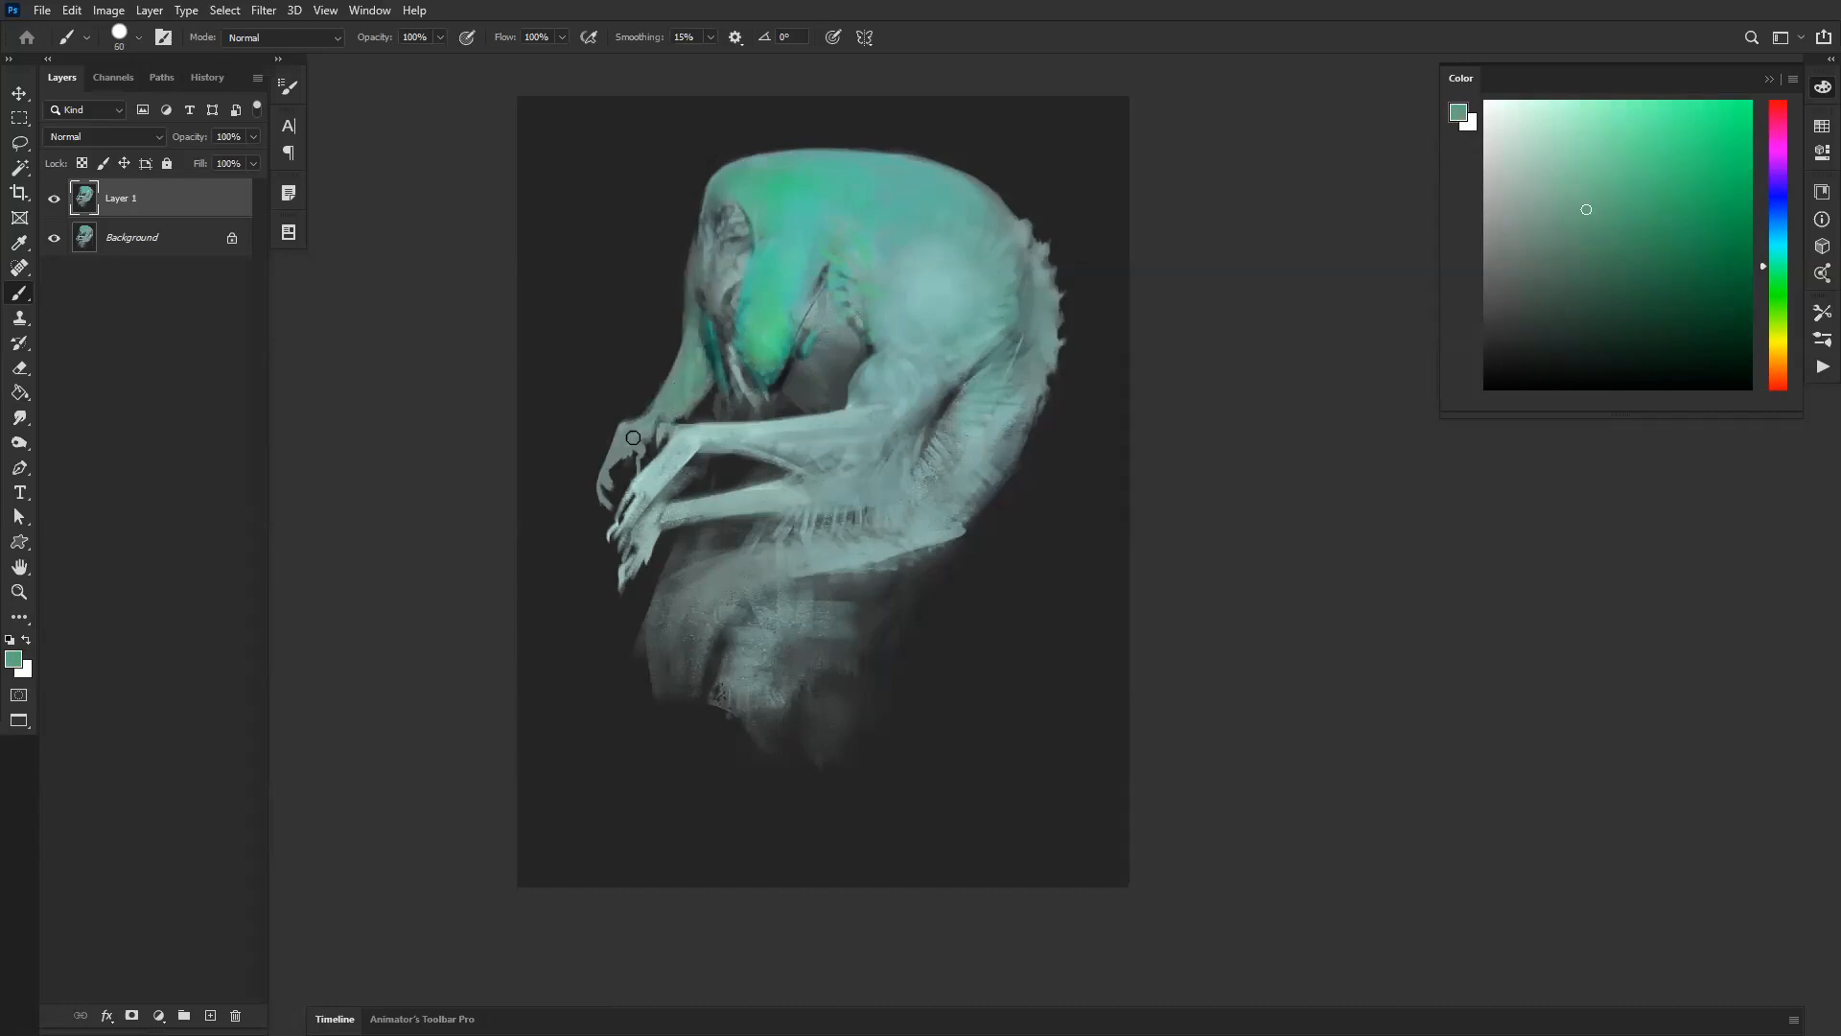
key("ctrl+shift+h")
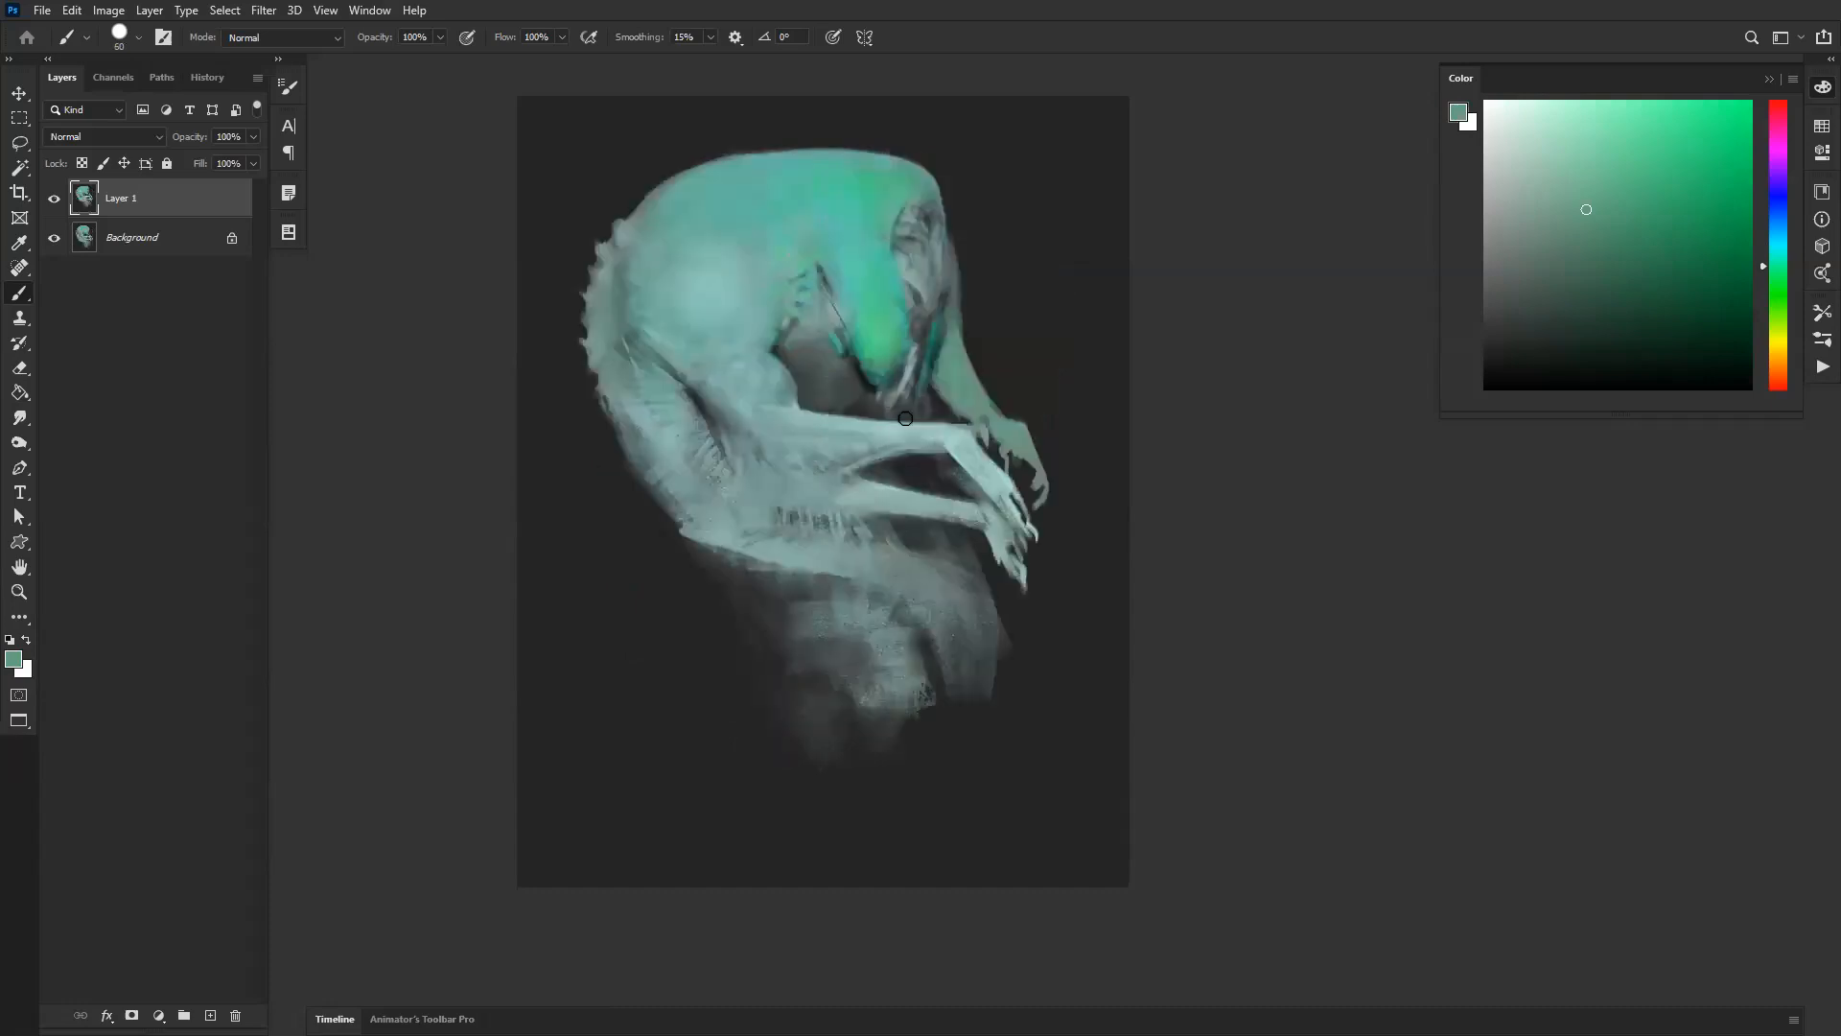
Step: Enlarge the brush to 125 px and smooth the near forearm with pale teal sampled from it
key("bracketright")
key("bracketright")
key("bracketright")
key("bracketright")
left_click(870, 418, "alt")
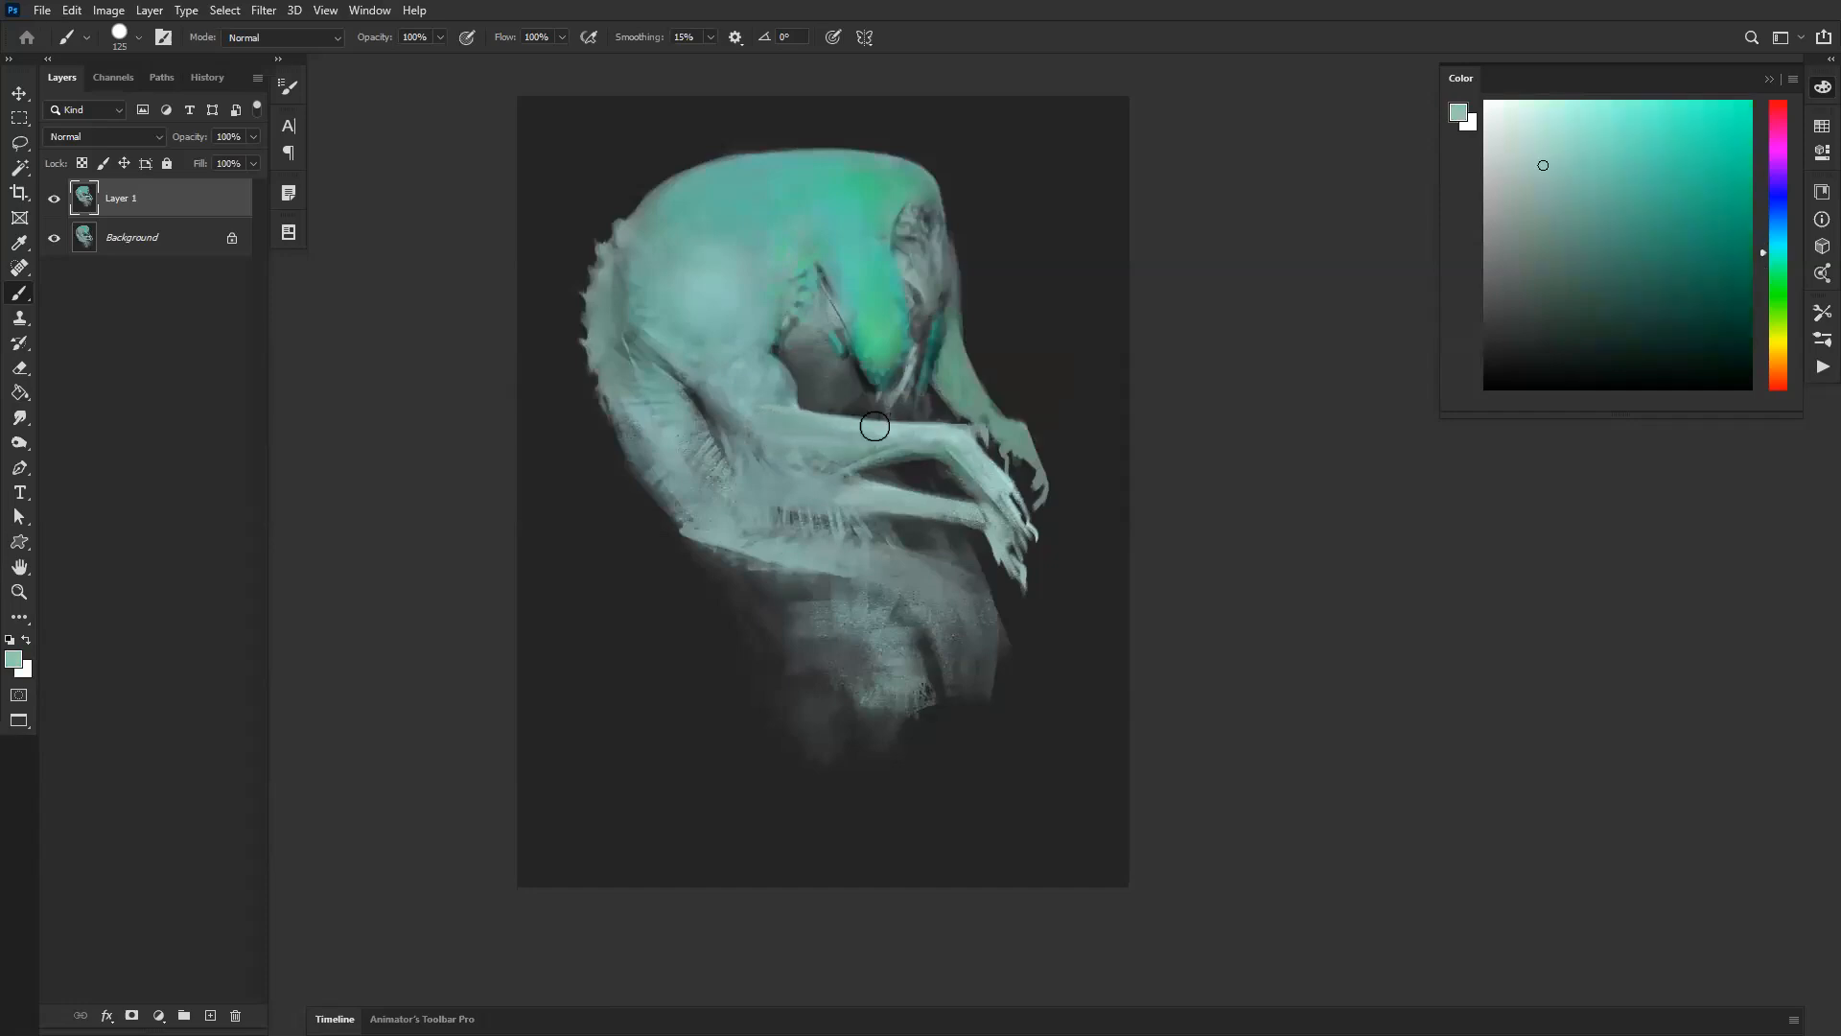
Step: Refine the shoulder and upper arm with pale teal strokes, varying the brush between 40 and 80 px
key("bracketleft")
key("bracketleft")
key("bracketleft")
key("bracketleft")
key("bracketleft")
key("bracketleft")
key("bracketleft")
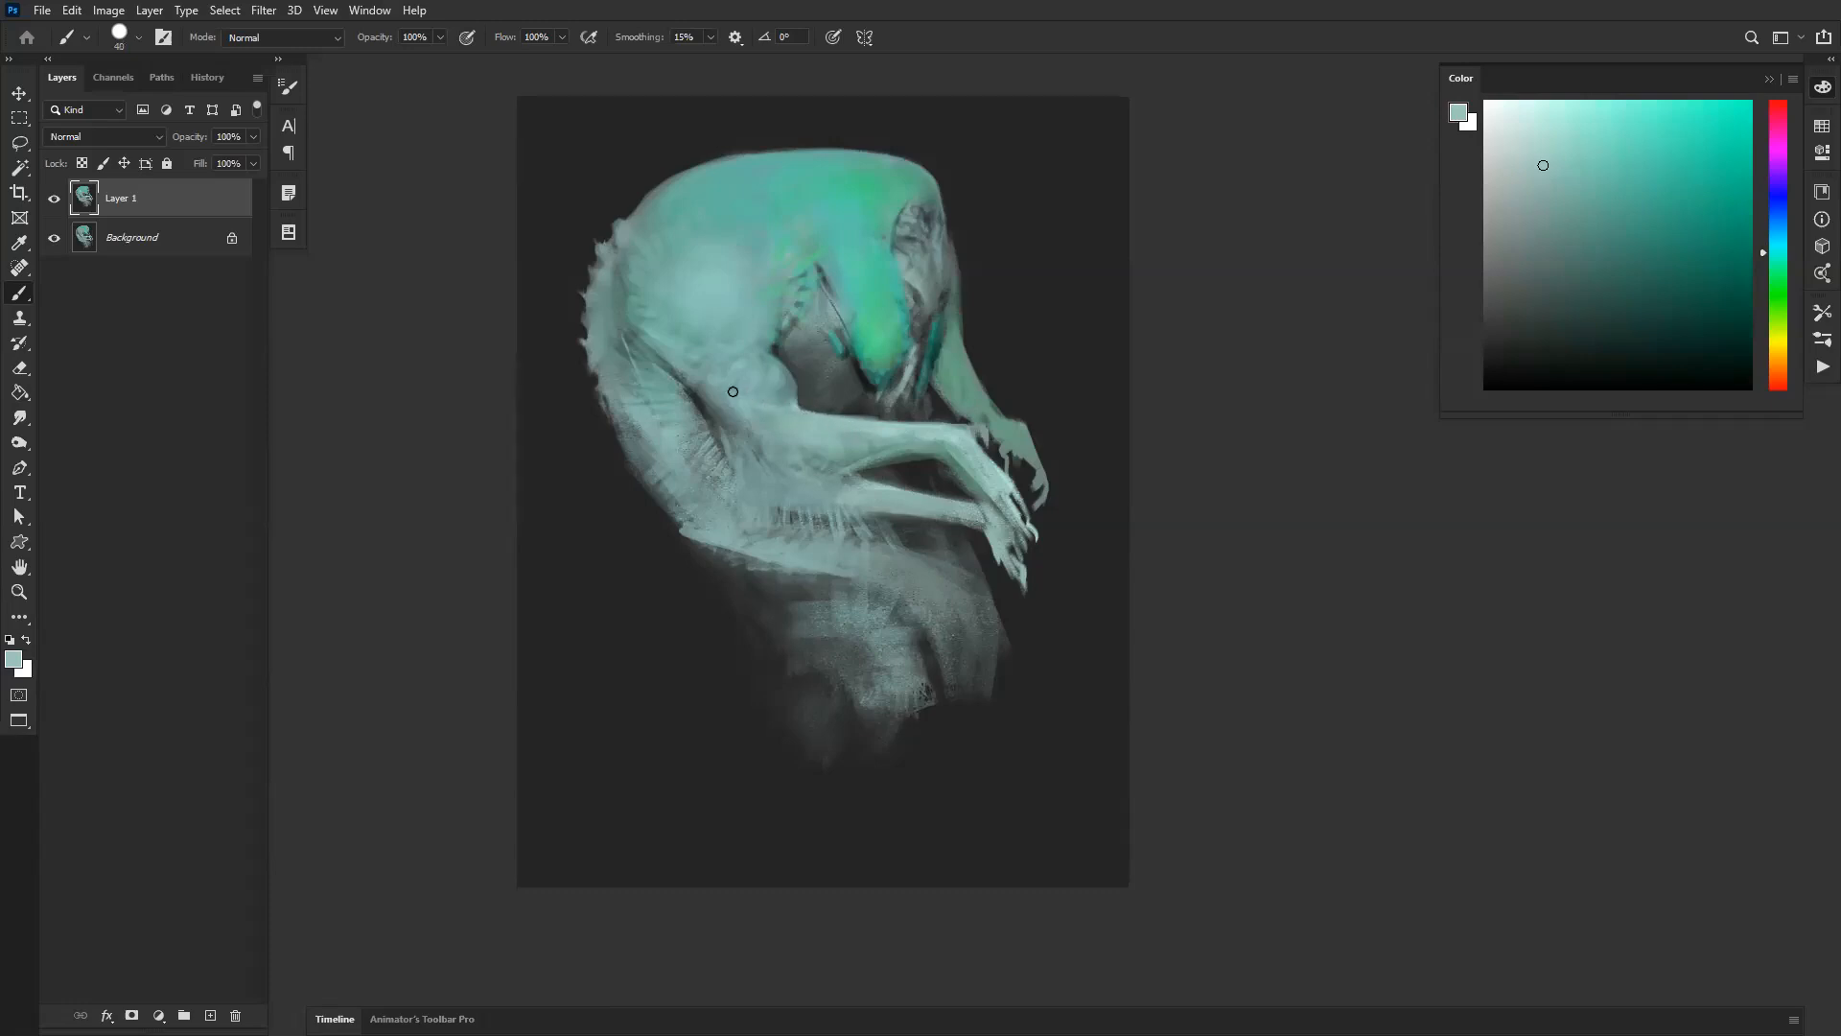
key("bracketright")
key("bracketright")
key("bracketright")
key("bracketright")
Step: Switch to the 250 px Comic brush and rough in the creature's legs with muted dark teal sampled from the hips
right_click(903, 537)
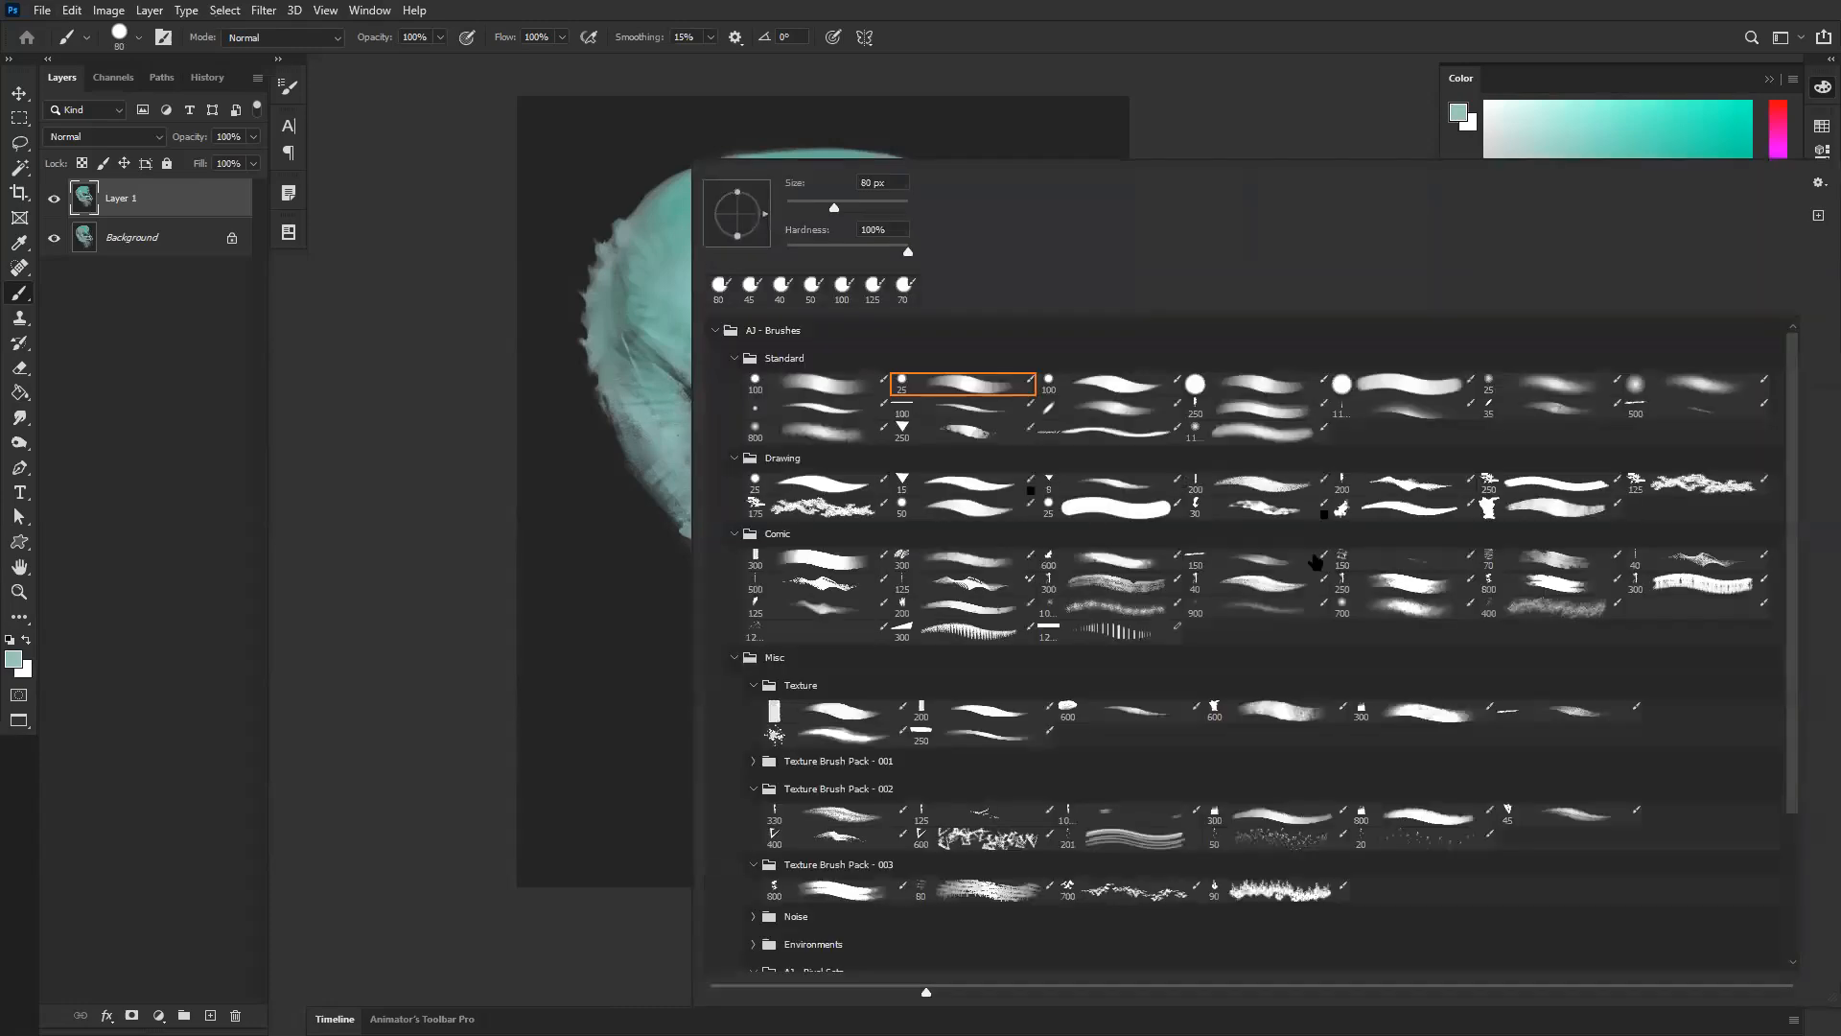
left_click(1404, 591)
left_click(634, 566)
left_click(892, 635, "alt")
key("ctrl+z")
left_click(820, 595, "alt")
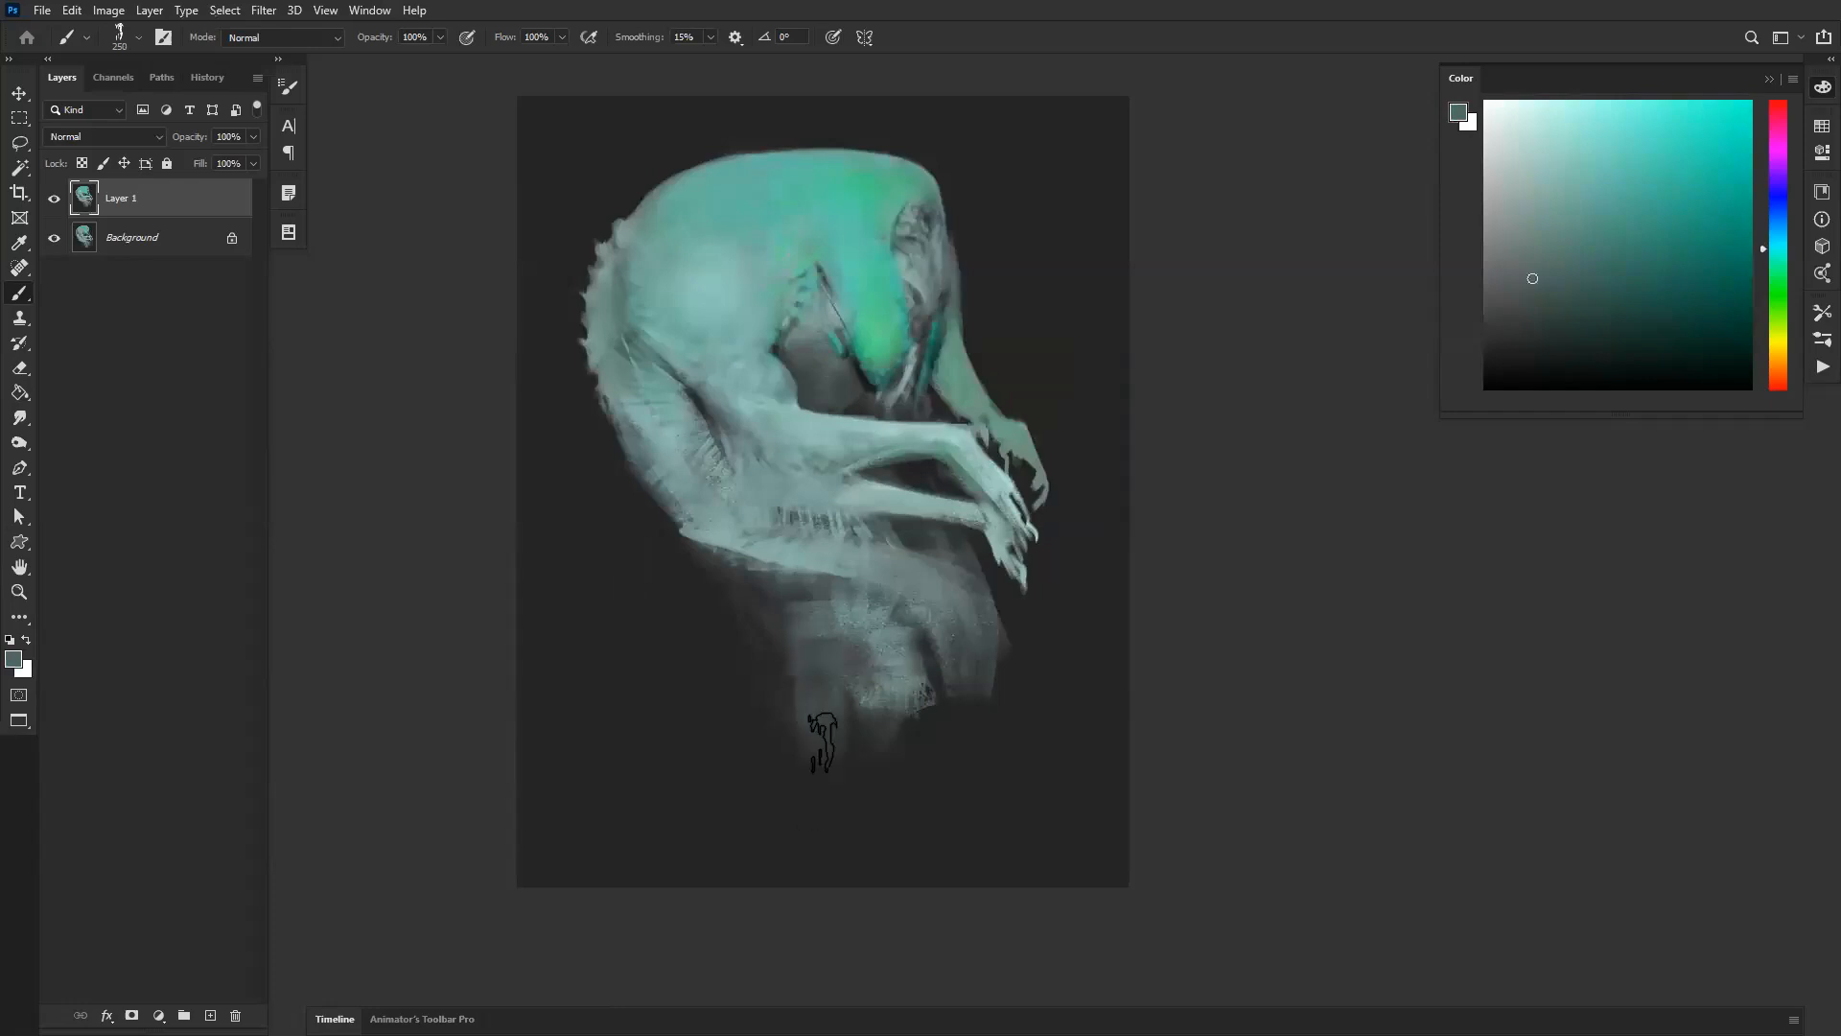
mouse_move(788, 695)
left_mouse_down()
mouse_move(844, 640)
mouse_move(756, 763)
mouse_move(875, 769)
mouse_move(853, 691)
mouse_move(719, 732)
mouse_move(584, 618)
mouse_move(638, 925)
left_mouse_up()
key("ctrl+z")
mouse_move(884, 696)
left_mouse_down()
mouse_move(833, 656)
mouse_move(823, 953)
mouse_move(868, 729)
mouse_move(1002, 690)
mouse_move(950, 781)
mouse_move(916, 906)
left_mouse_up()
Step: Reduce the brush size and build up the thighs and lower legs with grey-teal tones sampled from the hips
key("bracketleft")
key("bracketleft")
mouse_move(915, 633)
left_mouse_down()
mouse_move(883, 735)
mouse_move(946, 680)
mouse_move(815, 783)
mouse_move(844, 770)
left_mouse_up()
left_click(940, 687, "alt")
left_click(871, 686, "alt")
mouse_move(870, 686)
left_mouse_down()
mouse_move(813, 662)
mouse_move(708, 777)
mouse_move(757, 849)
mouse_move(841, 844)
left_mouse_up()
Step: Flip the canvas, shrink the brush and touch up the front contour of the far thigh in grey-teal
key("ctrl+shift+h")
key("bracketleft")
key("bracketleft")
key("bracketleft")
key("bracketleft")
key("bracketleft")
key("bracketleft")
mouse_move(665, 585)
left_mouse_down()
mouse_move(652, 648)
mouse_move(679, 573)
left_mouse_up()
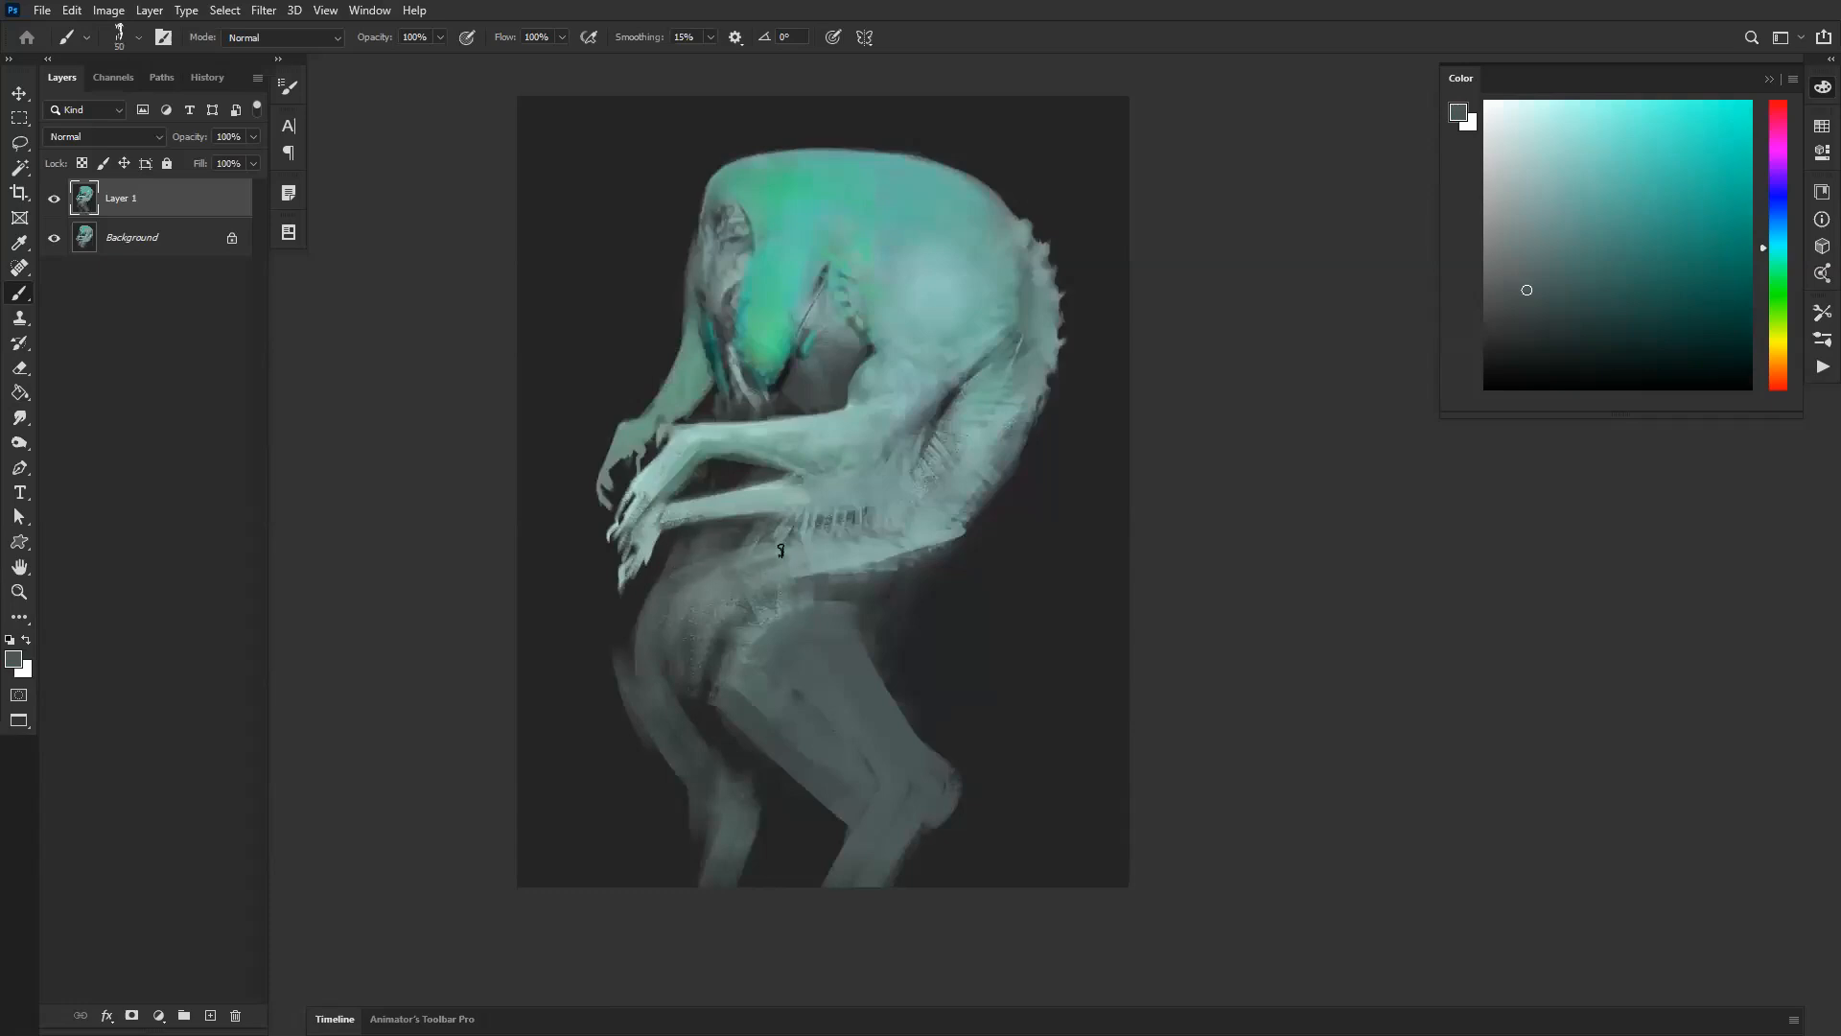
Step: Enlarge the brush to 150 px and clean up the lower back edge with the sampled dark background color
key("bracketright")
key("bracketright")
key("bracketright")
key("bracketright")
key("bracketright")
key("bracketright")
key("bracketright")
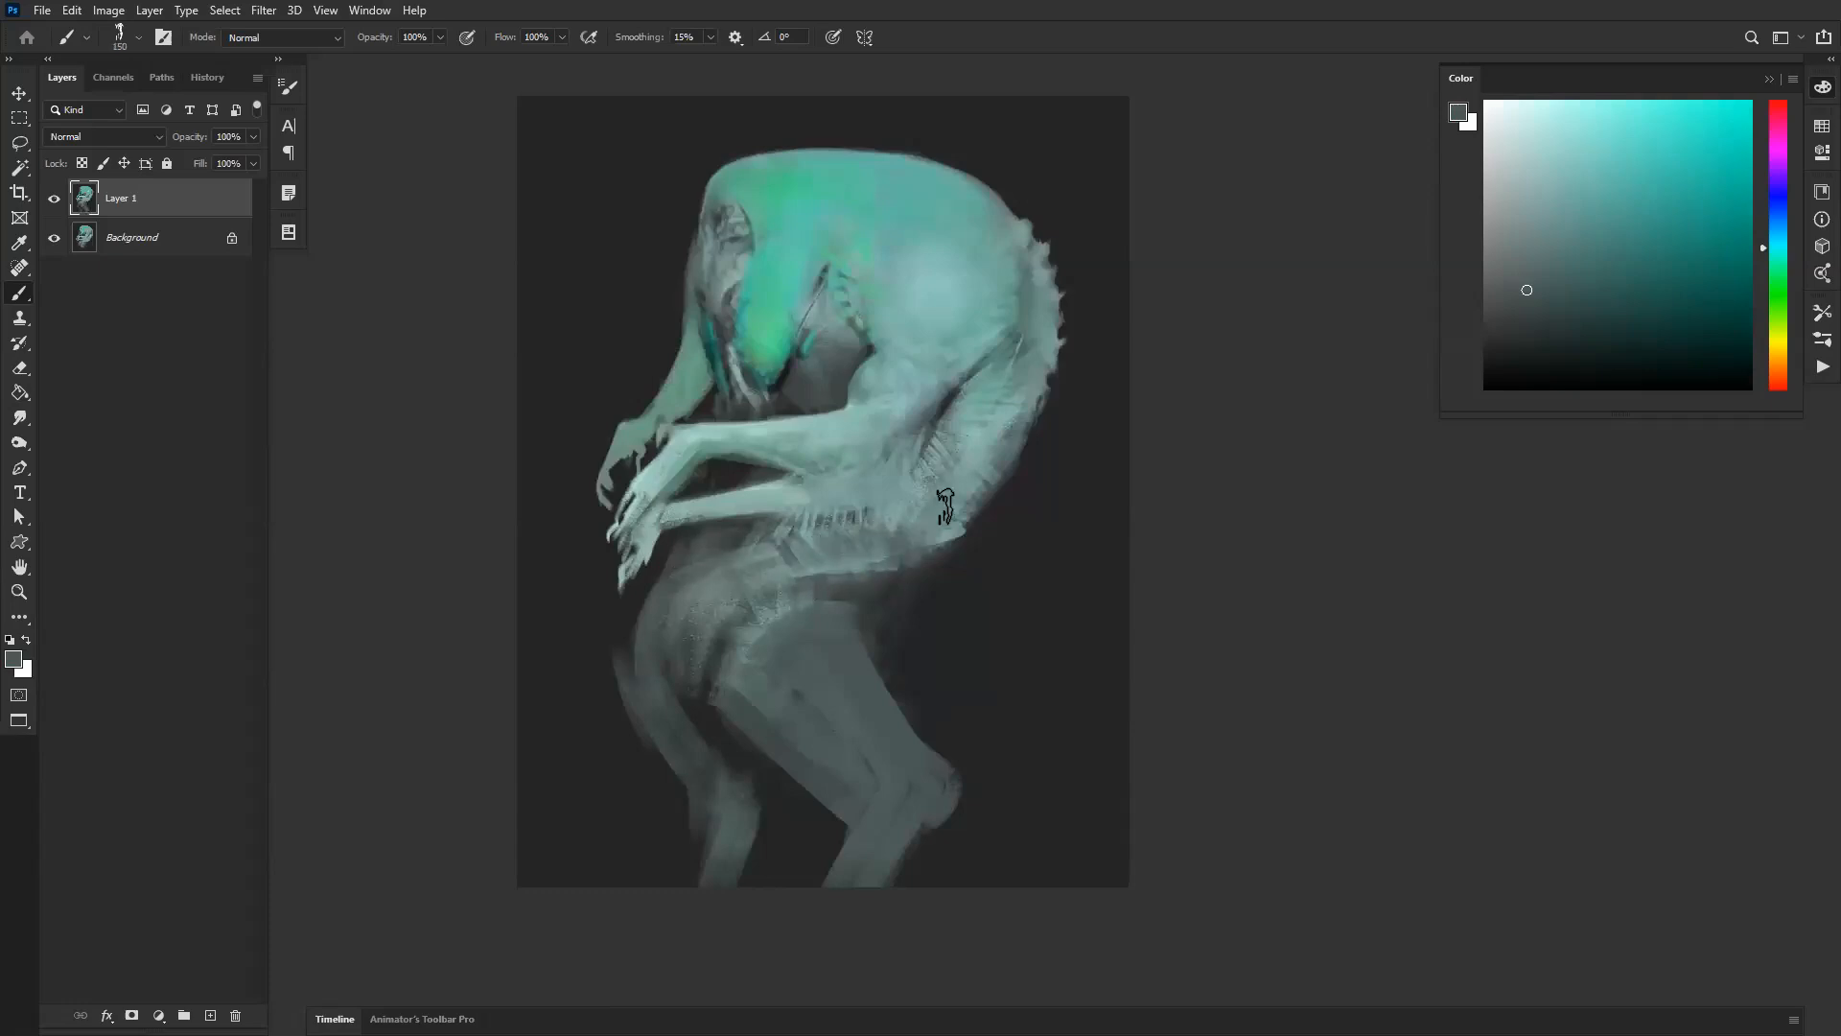
left_click(988, 568, "alt")
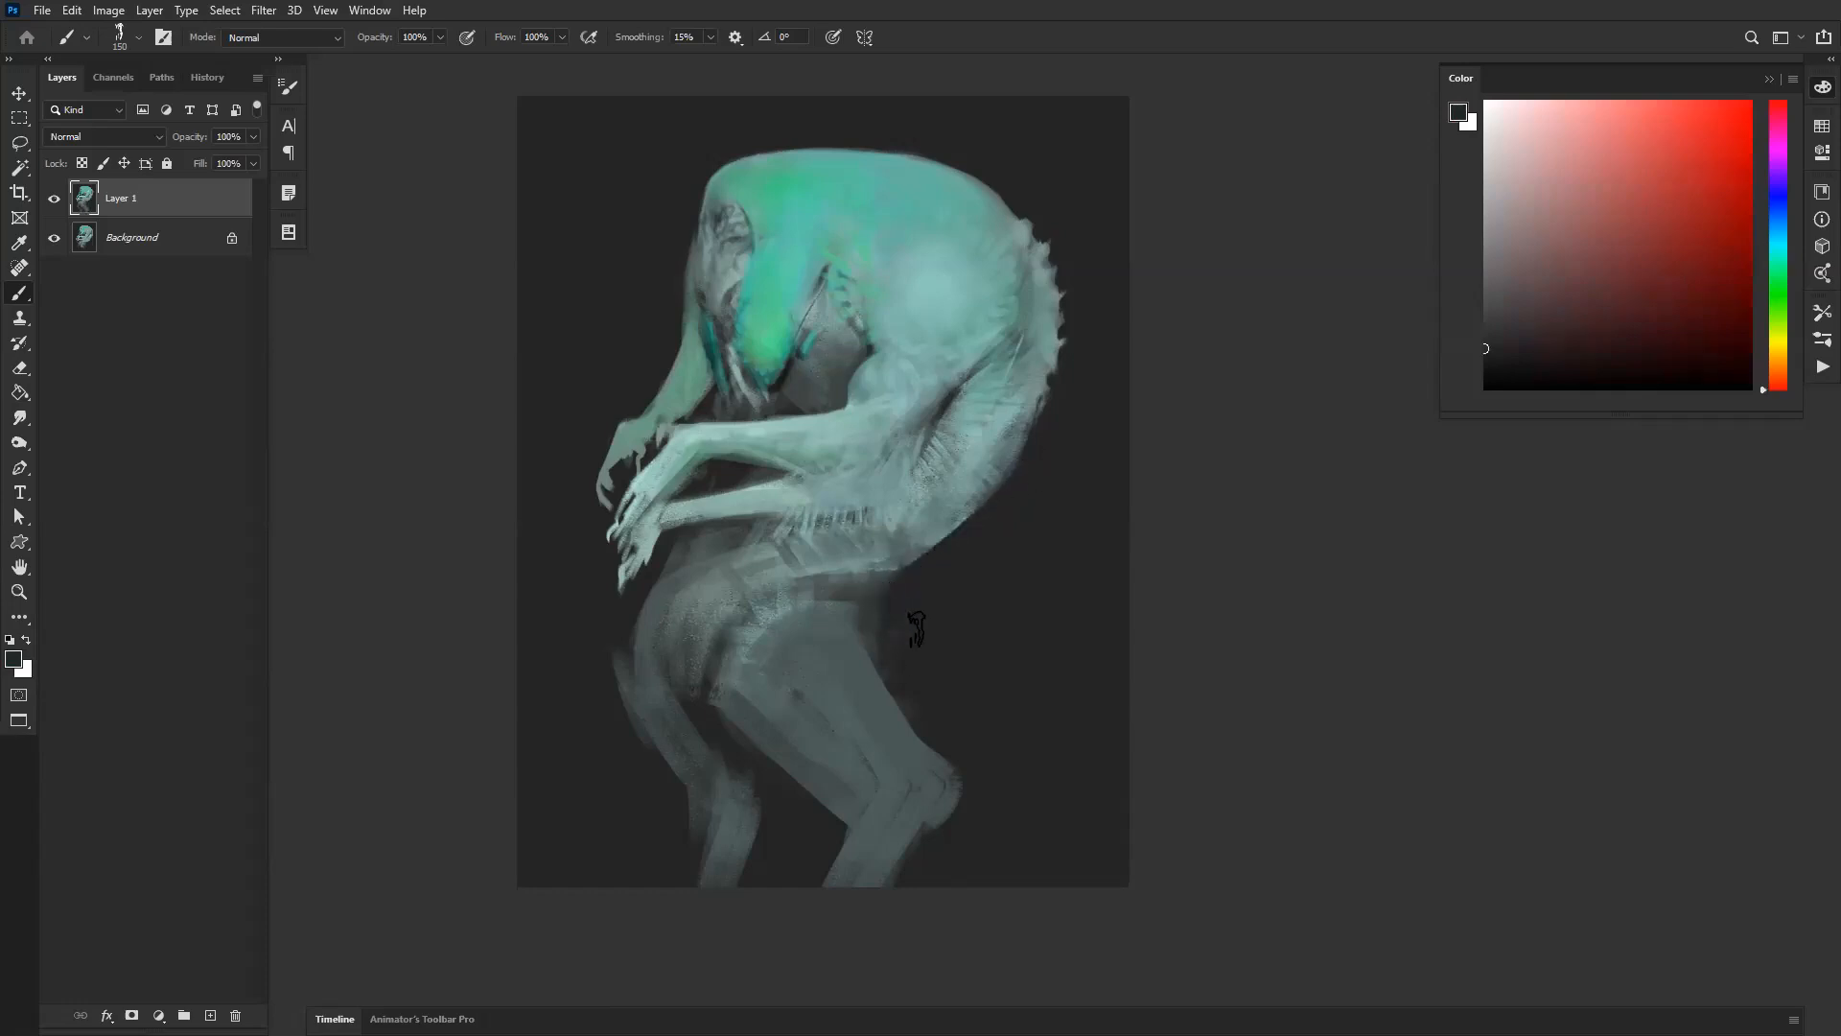
Step: Reshape the near shin with sampled leg grey and carve back the far lower leg with the dark background color
left_click(899, 758, "alt")
left_click_drag(940, 821, 933, 924)
left_click(831, 833, "alt")
mouse_move(842, 835)
left_mouse_down()
mouse_move(841, 867)
mouse_move(880, 899)
mouse_move(874, 879)
left_mouse_up()
left_click_drag(775, 813, 754, 863)
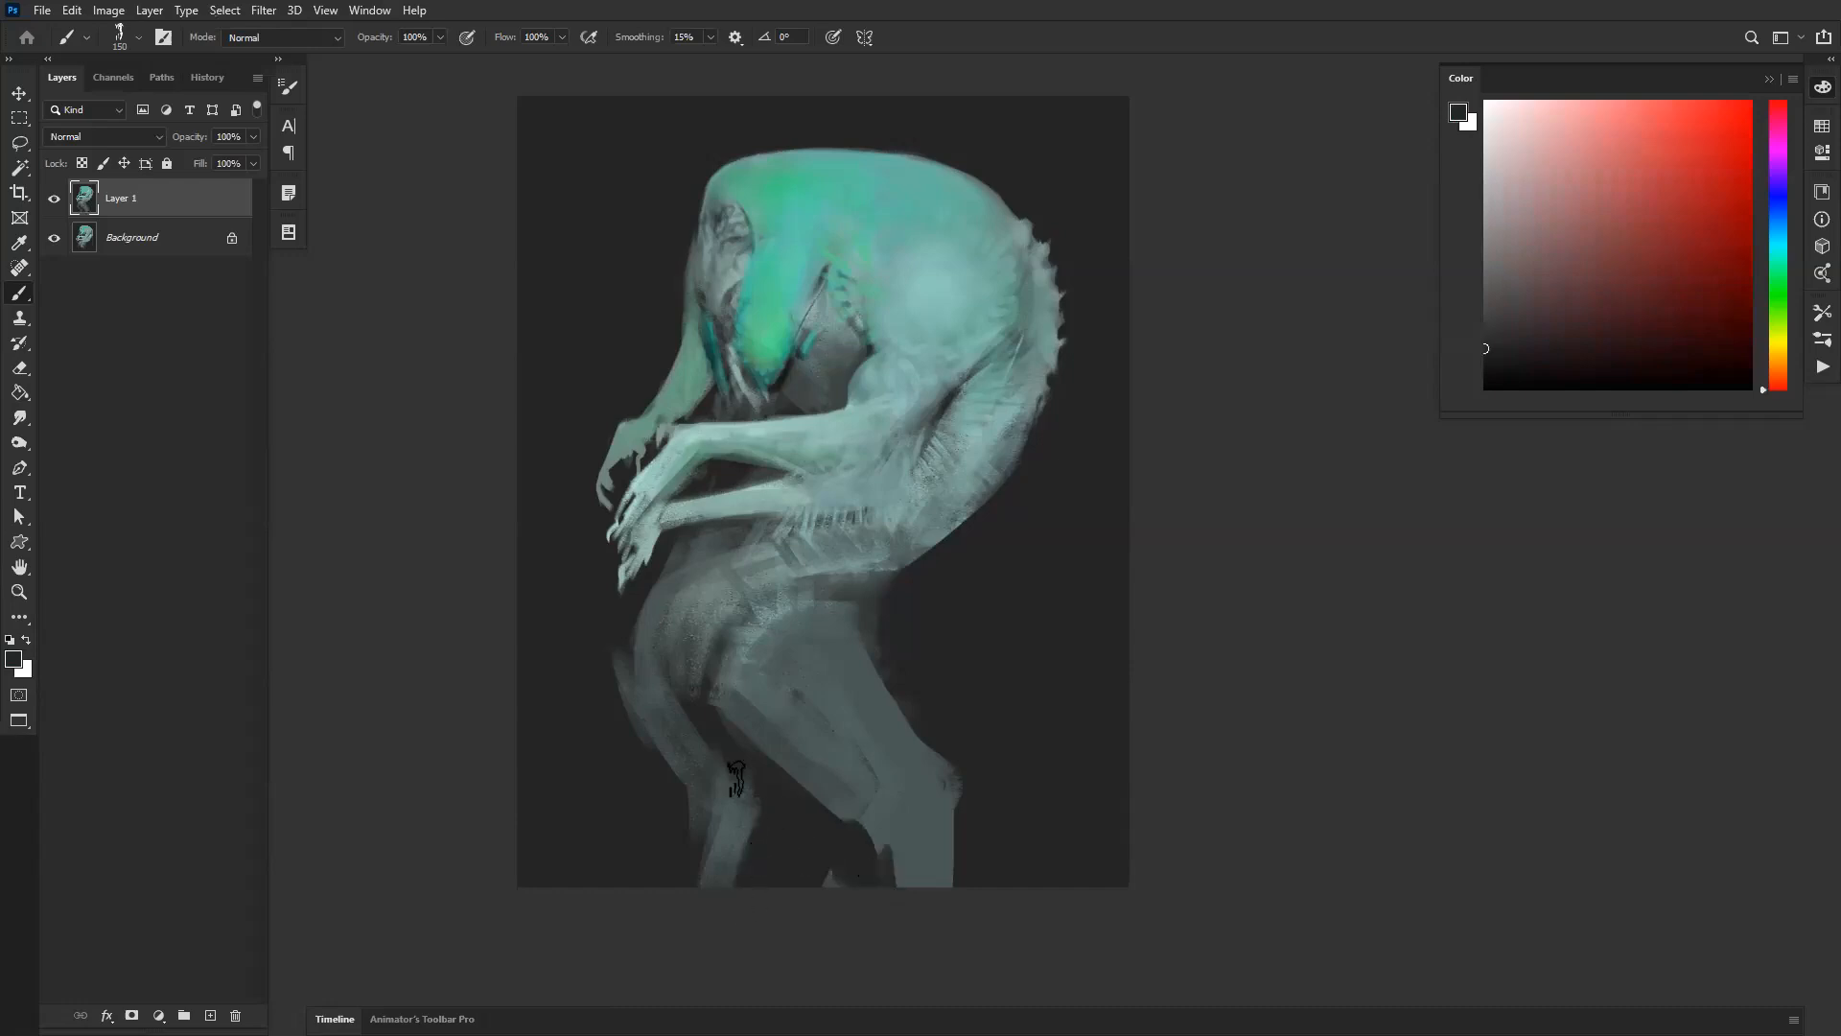
mouse_move(718, 755)
left_mouse_down()
mouse_move(740, 859)
mouse_move(698, 863)
left_mouse_up()
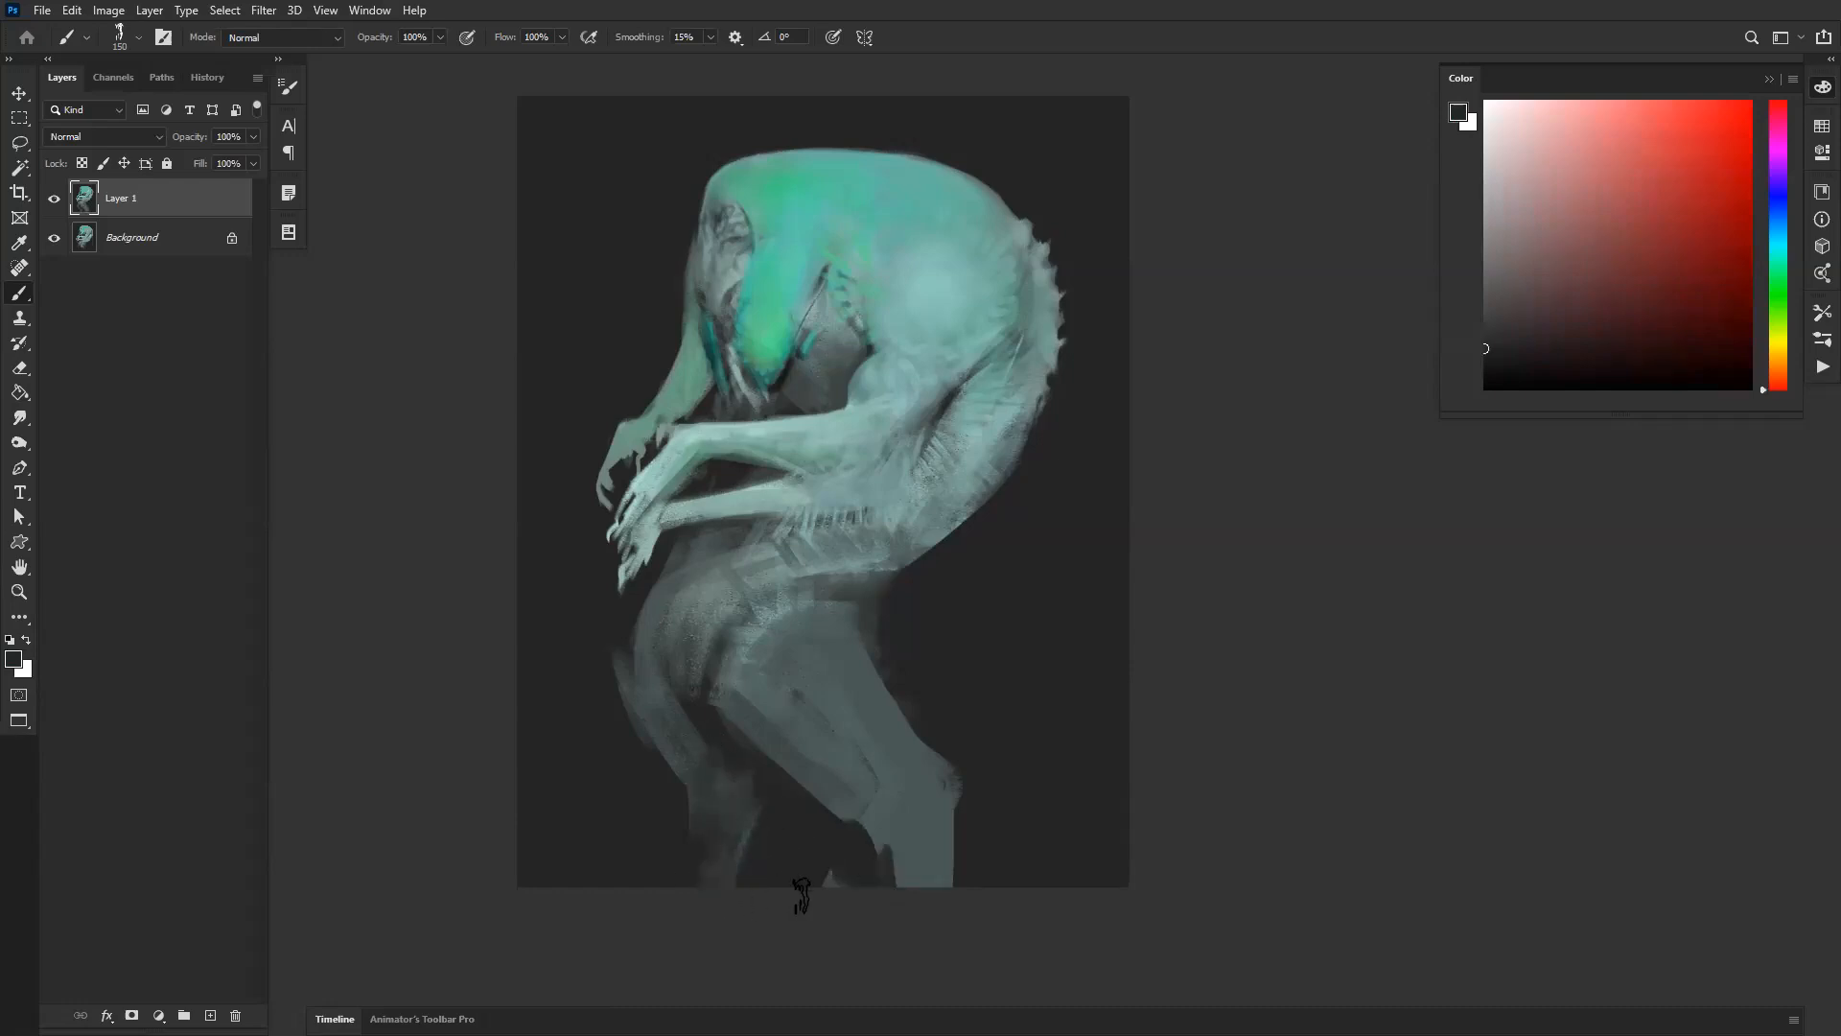
left_click_drag(619, 671, 640, 812)
Step: Flip the canvas back, sample grey-teal near the elbow and choose the 40 px Comic brush
key("ctrl+shift+h")
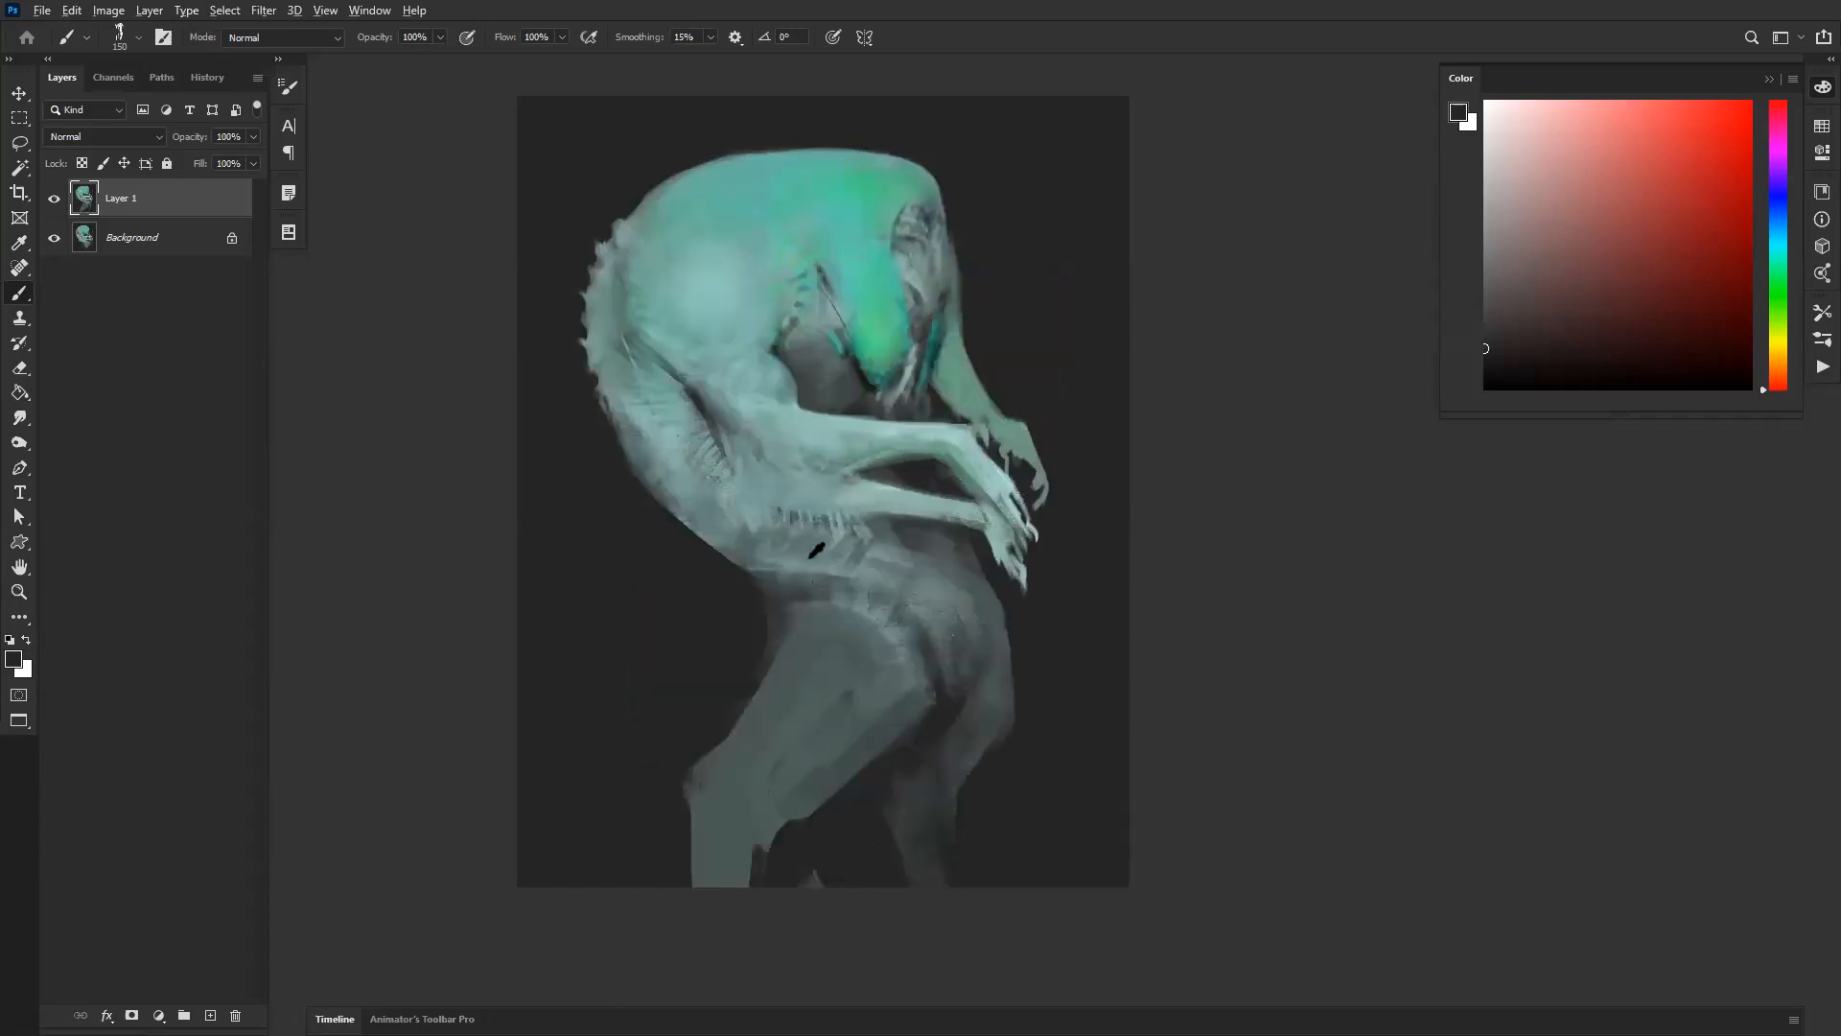
left_click(778, 459, "alt")
right_click(840, 466)
left_click(1128, 584)
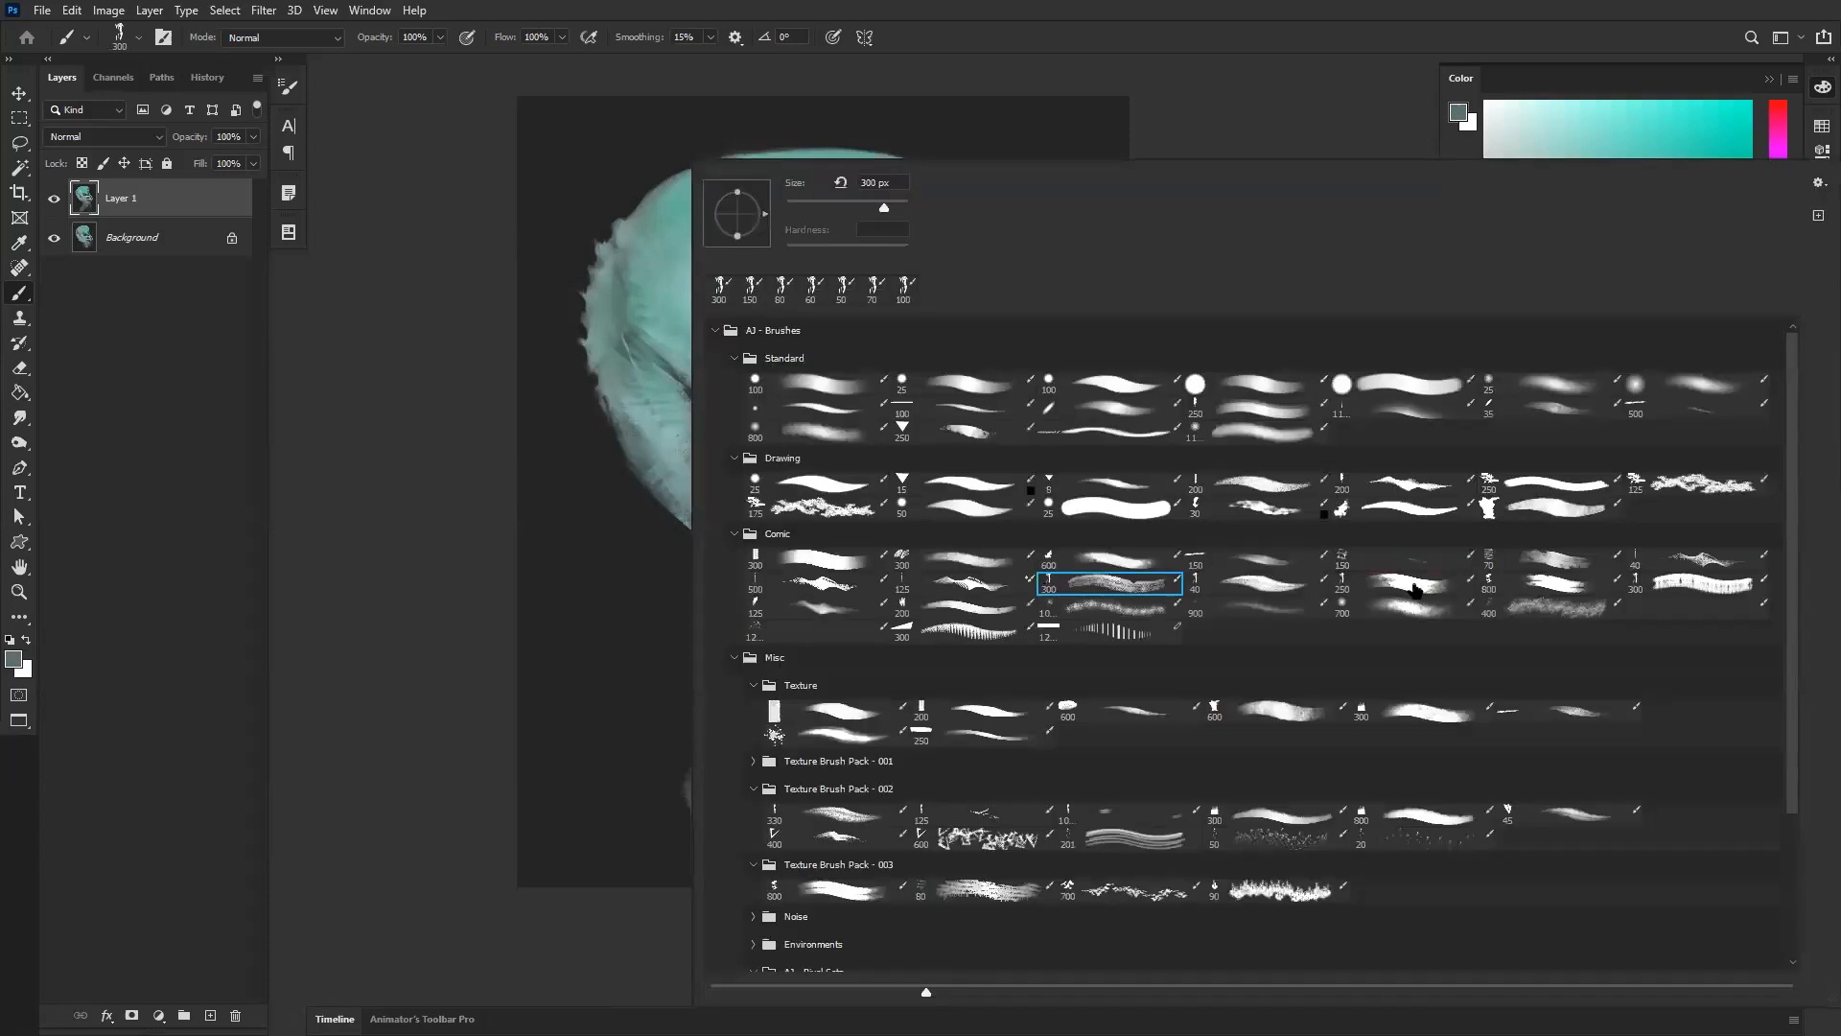
left_click(1417, 587)
left_click(1546, 589)
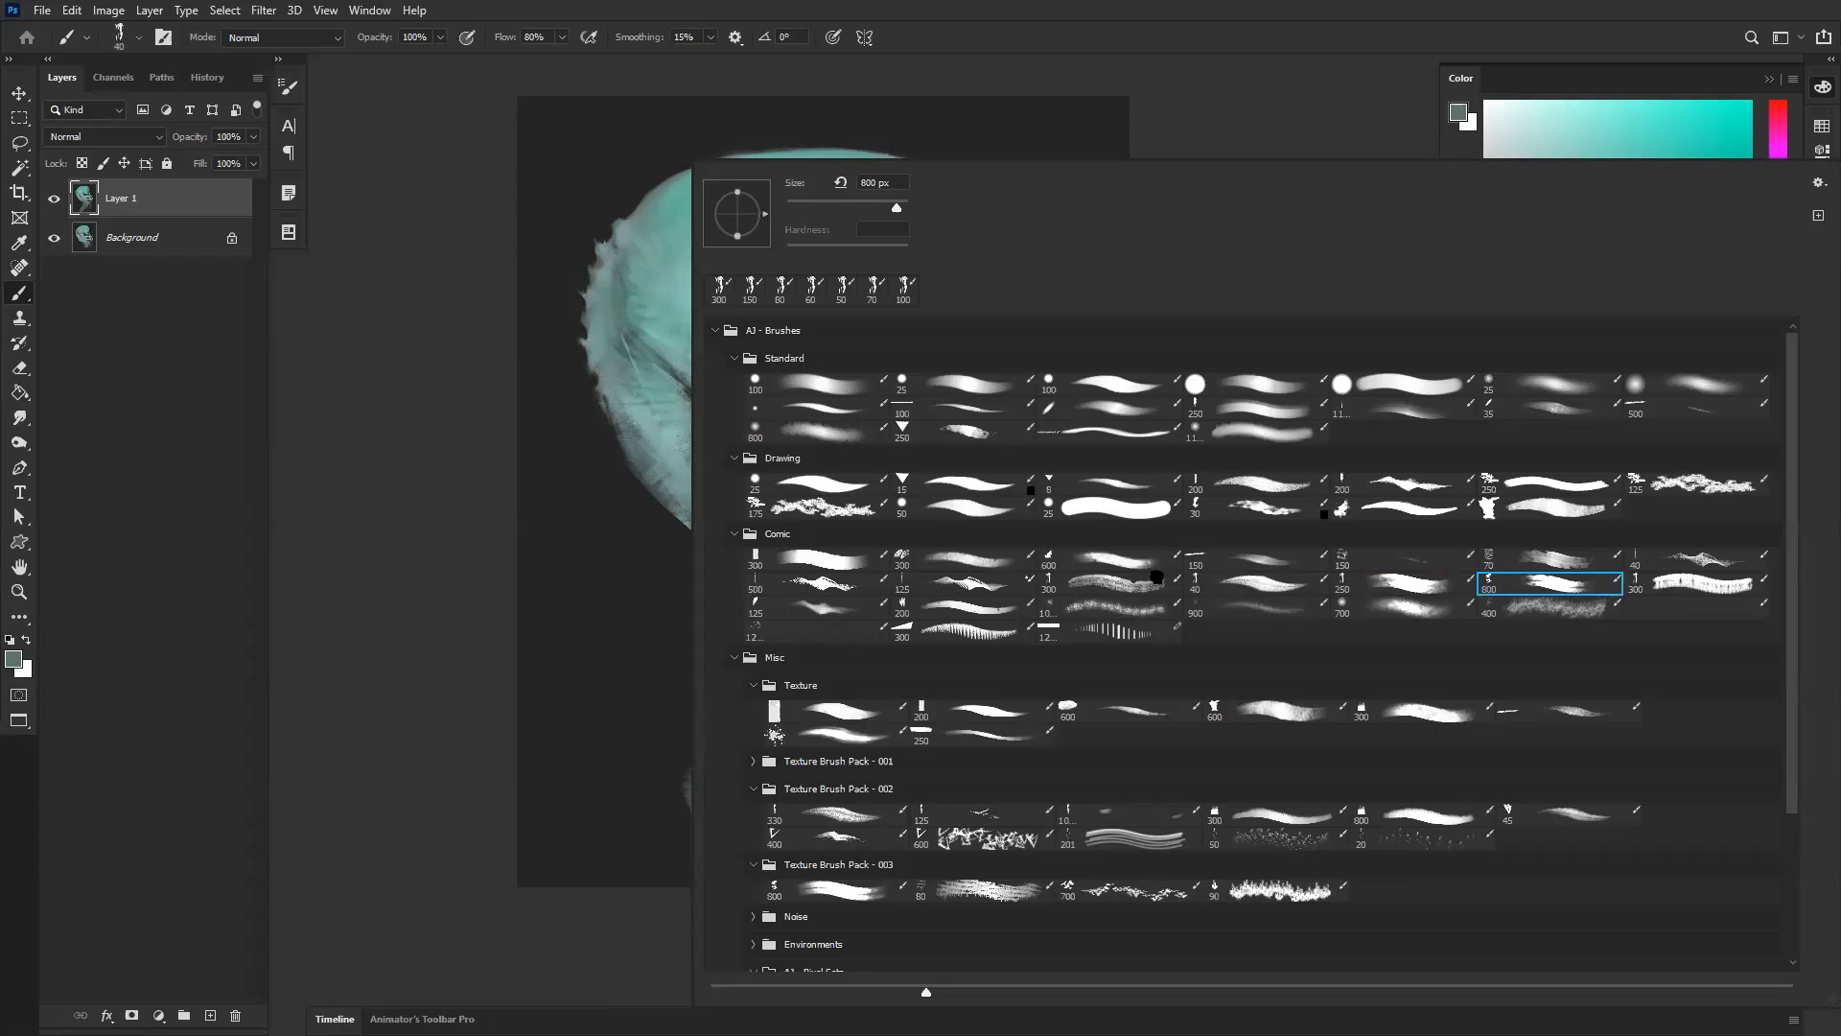
double_click(1221, 579)
Step: Try a stroke along the crease behind the upper arm with teal sampled from the shoulder area
left_click(732, 360, "alt")
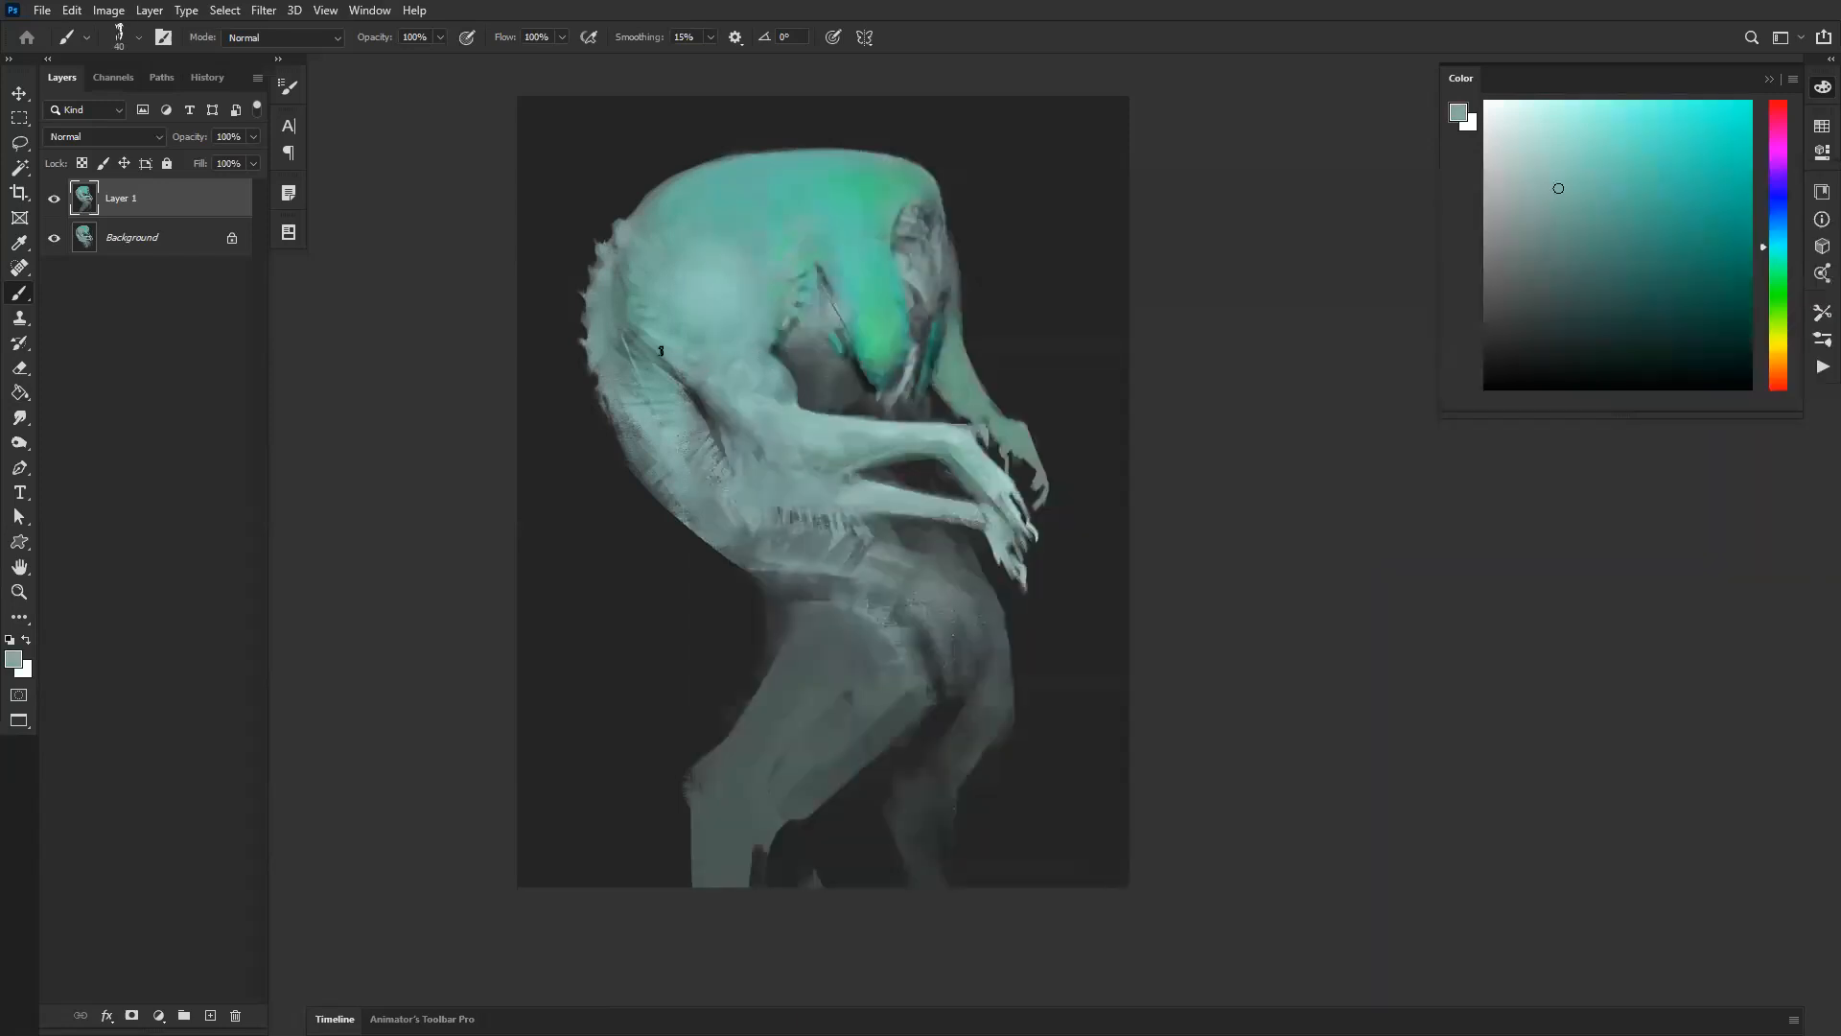
left_click(730, 285, "alt")
left_click(685, 387, "alt")
left_click_drag(650, 404, 678, 393)
key("ctrl+z")
right_click(729, 422)
key("Escape")
Step: Switch to the 600 px Comic brush, reduce its size and blend sampled teal-green over the top of the head
right_click(916, 496)
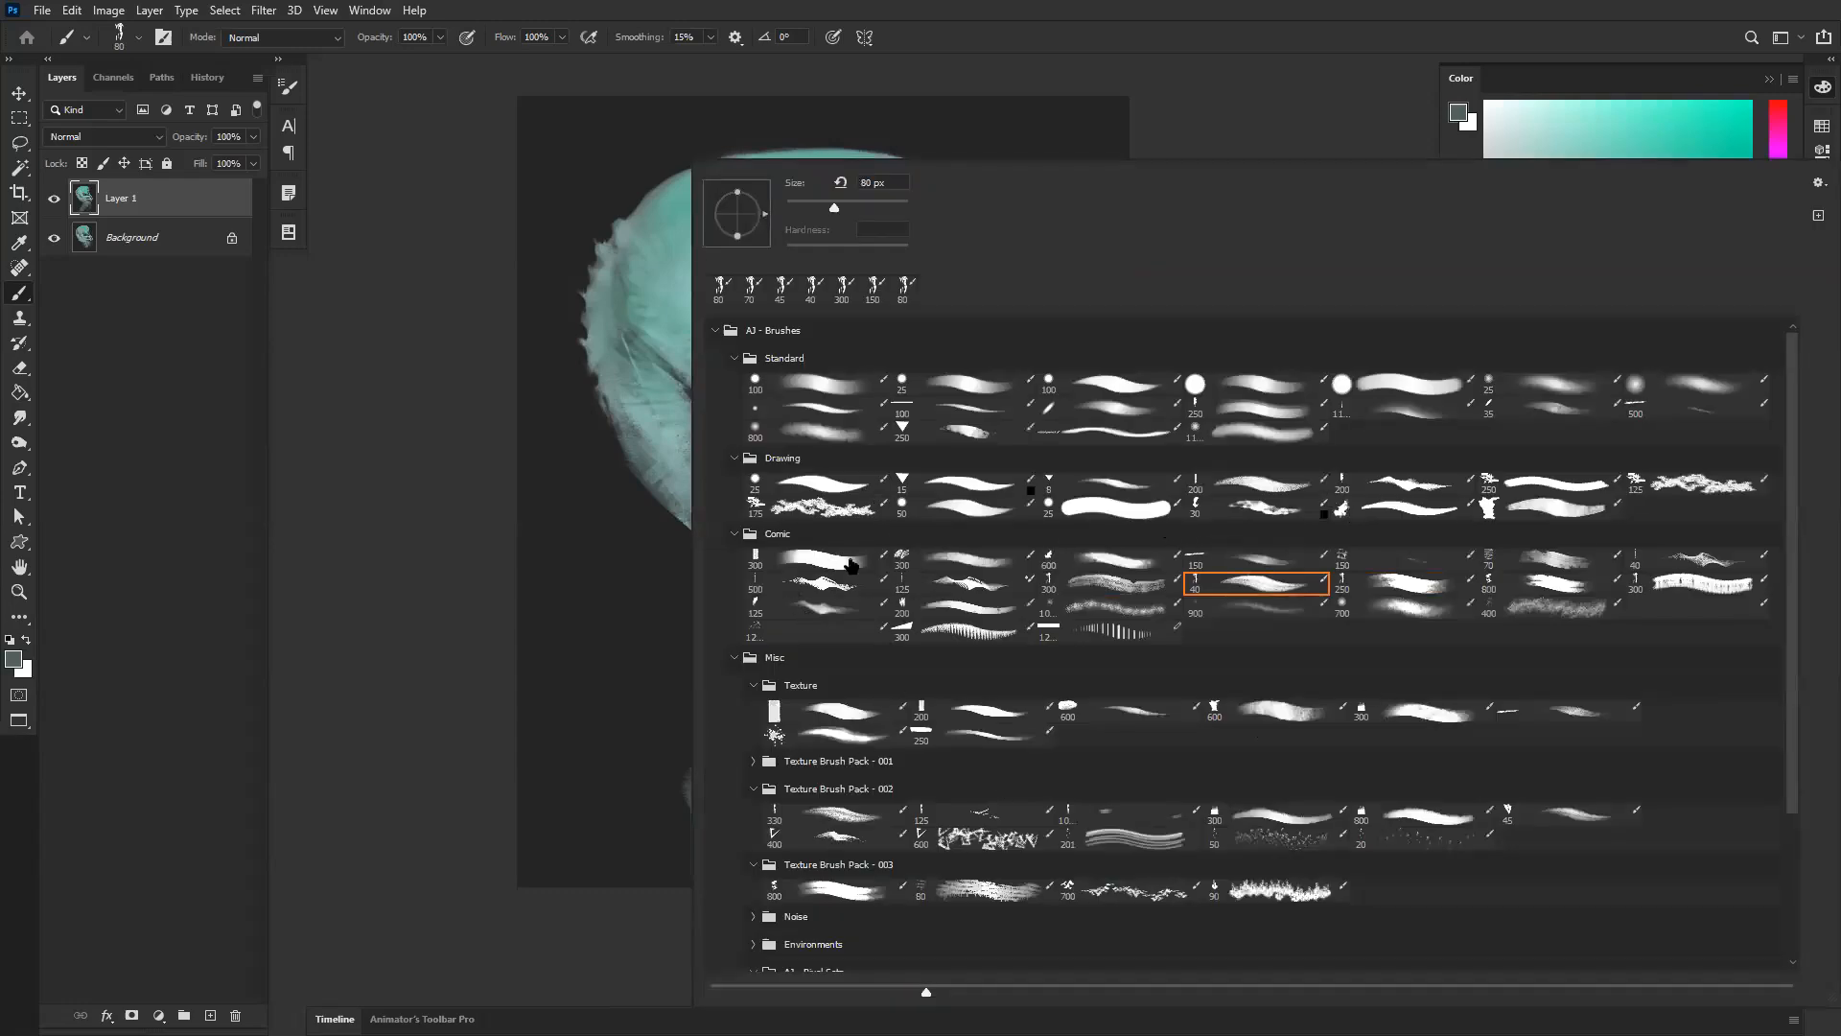
left_click(945, 564)
left_click(1126, 566)
key("Escape")
left_click(852, 219, "alt")
key("bracketleft")
key("bracketleft")
key("bracketleft")
left_click(872, 189, "alt")
left_click_drag(873, 189, 852, 185)
Step: Reduce the brush and glaze teal sampled from the upper back over the face, checking it on the flipped canvas
left_click(713, 209, "alt")
key("bracketleft")
key("bracketleft")
key("bracketleft")
key("bracketleft")
key("bracketleft")
key("bracketleft")
key("bracketleft")
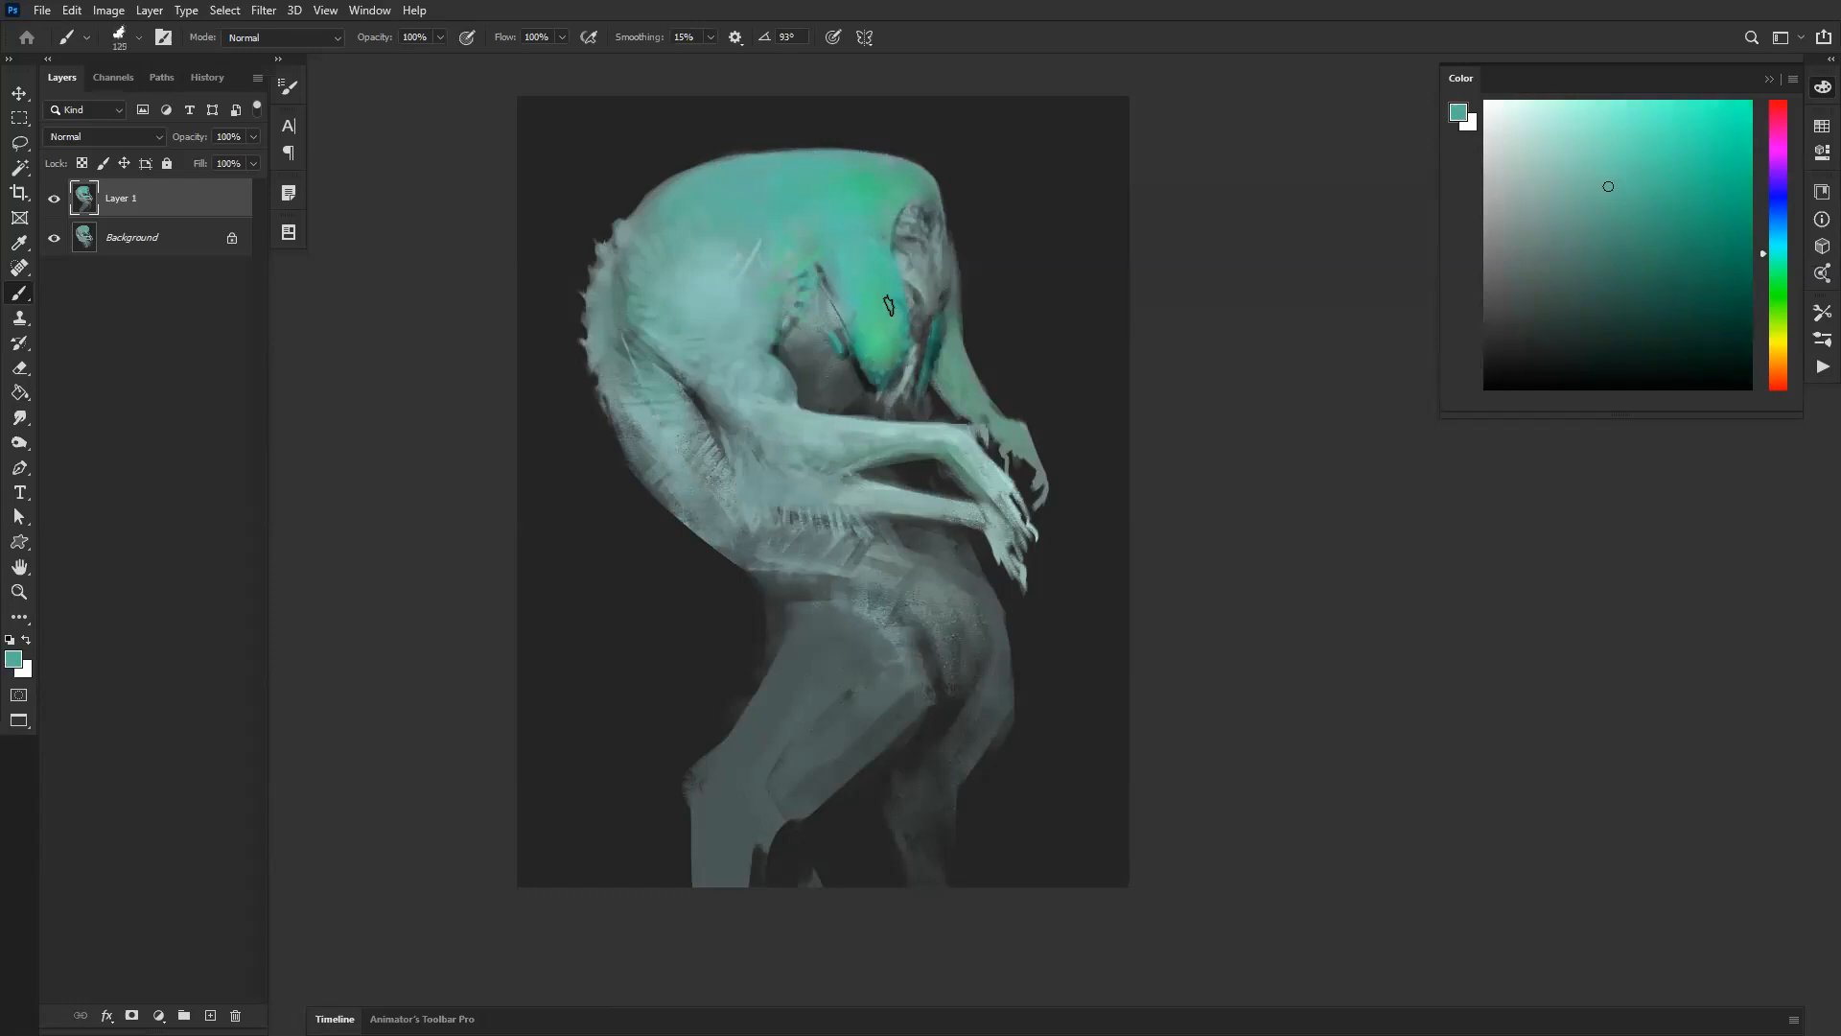
key("ctrl+f")
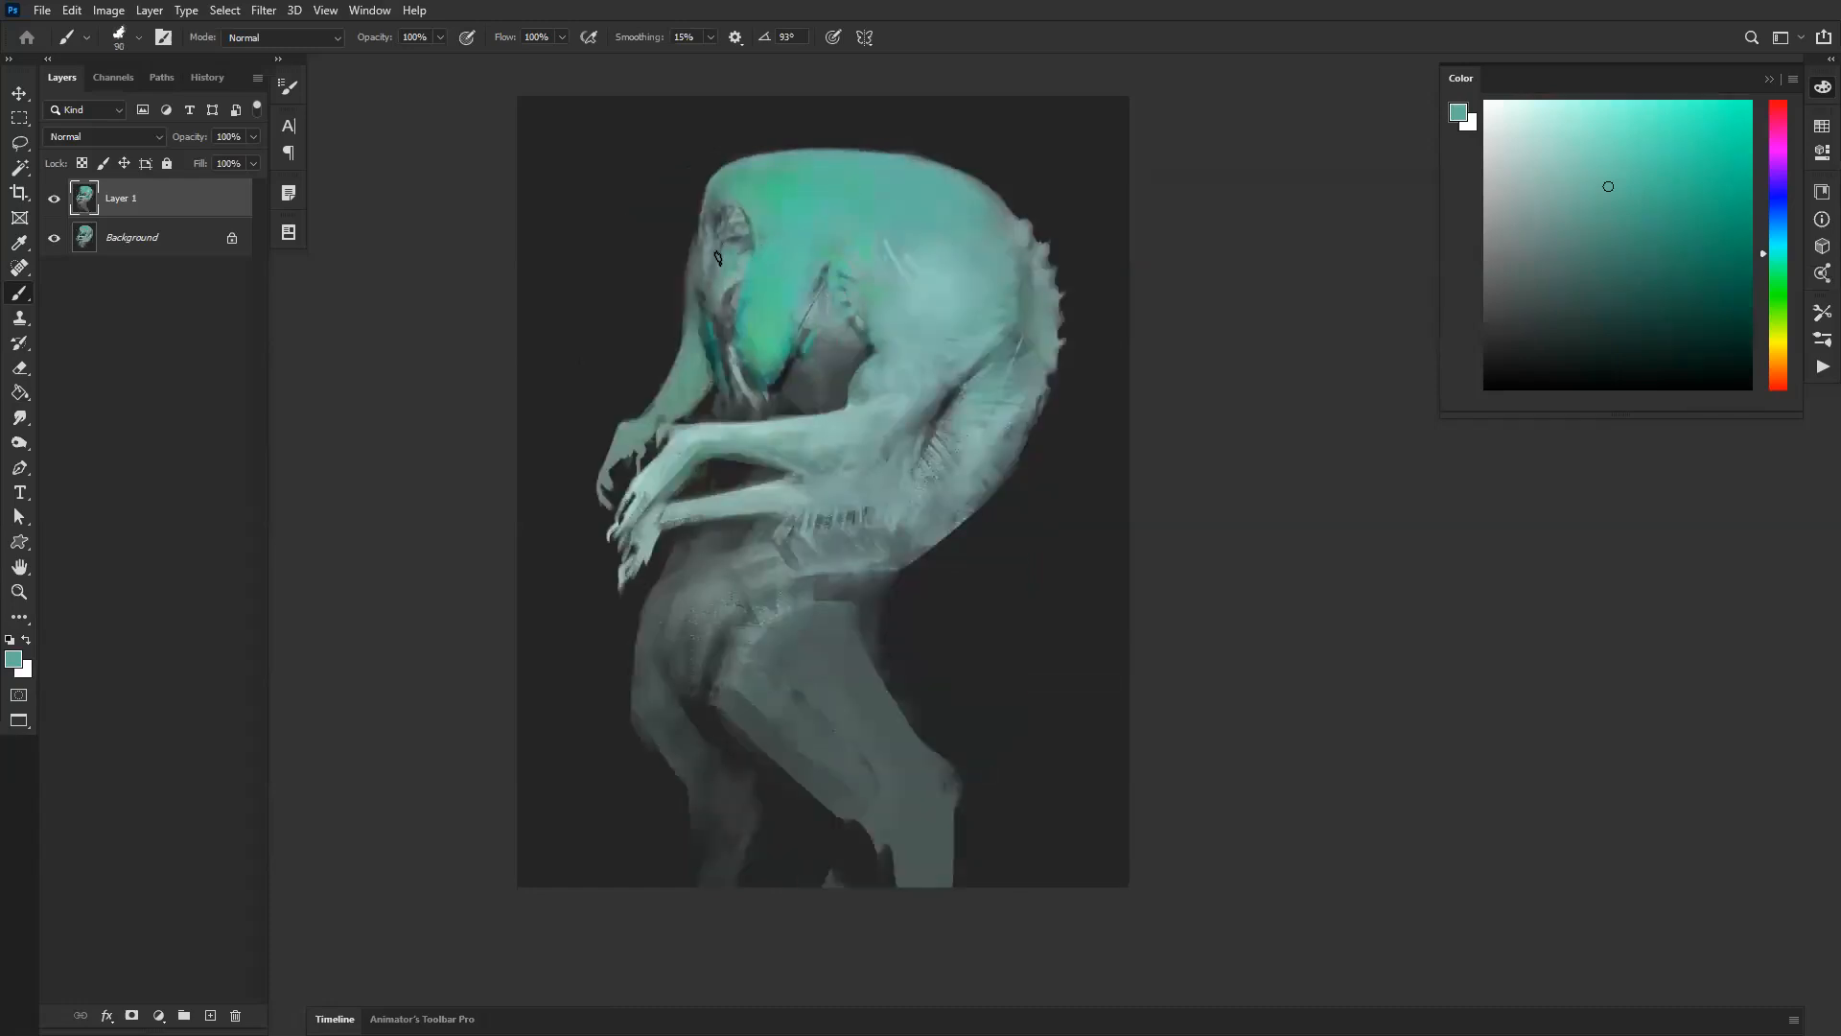
key("ctrl+f")
Step: Enlarge the brush and lay teal into the dark hollow between the snout and the upper arm
key("bracketright")
key("bracketright")
key("bracketright")
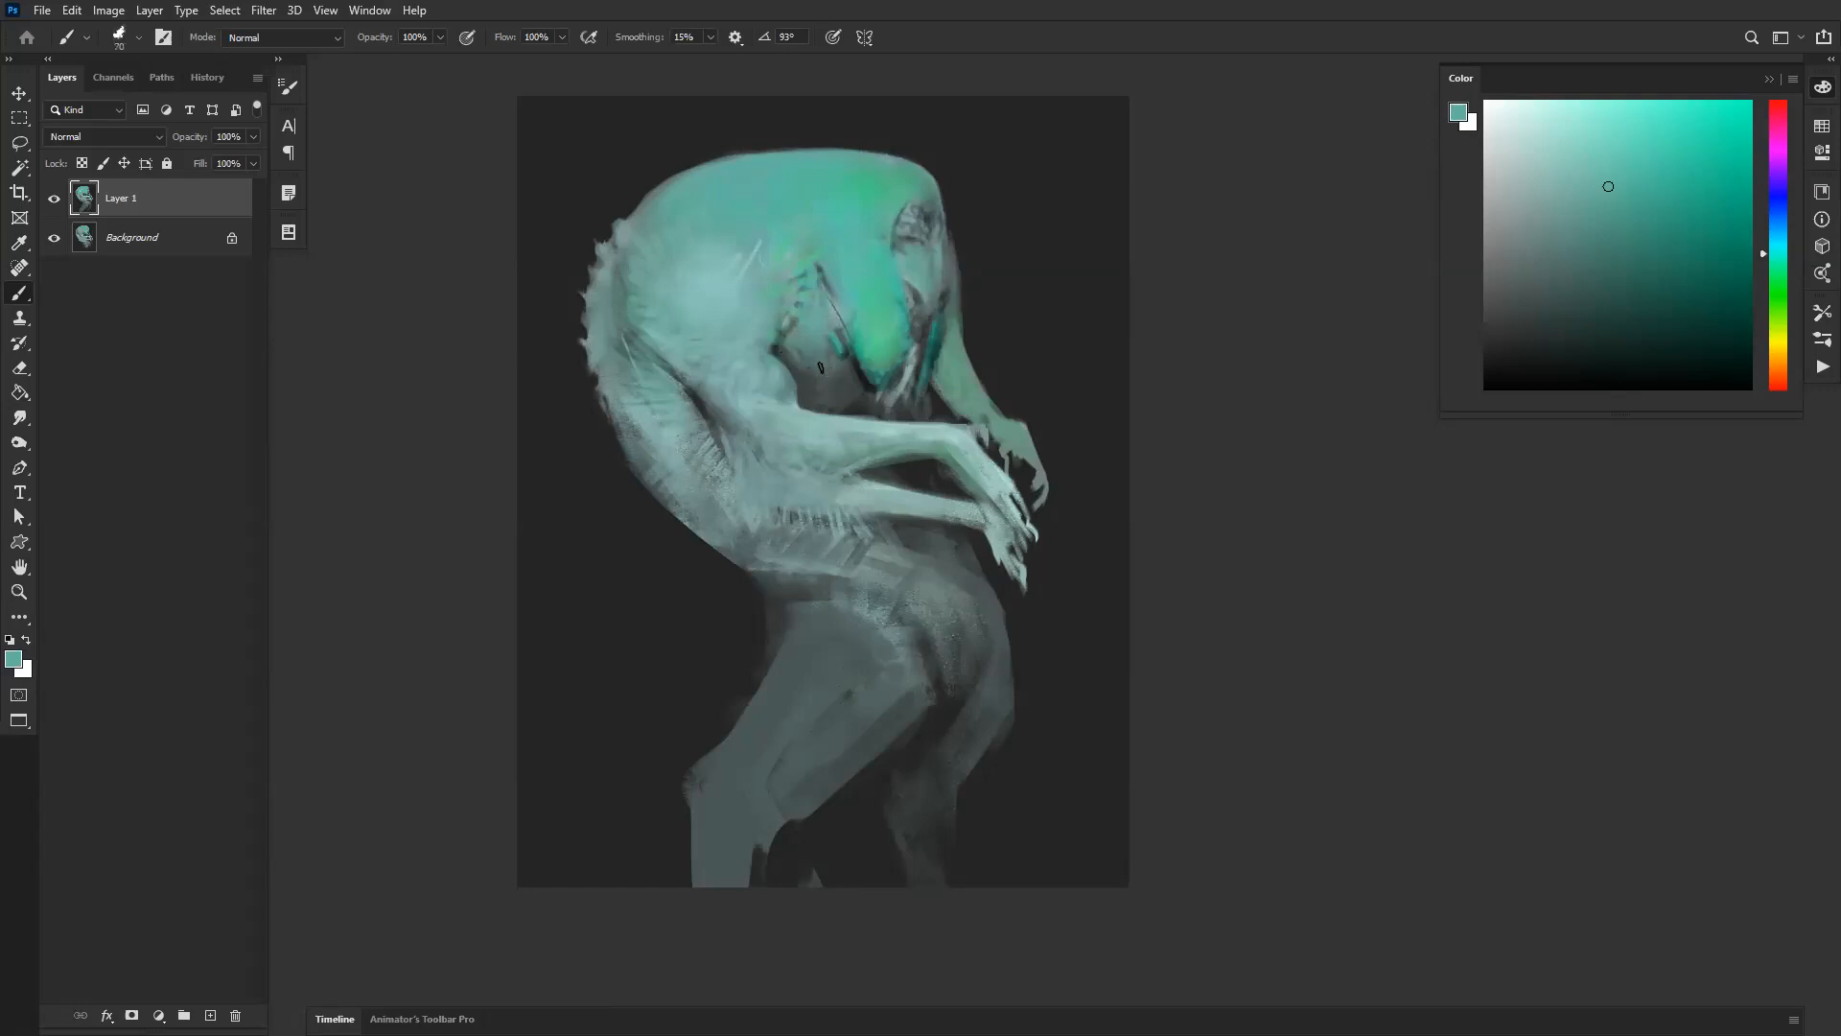
key("bracketright")
key("bracketright")
key("bracketright")
key("bracketright")
key("bracketright")
key("bracketright")
left_click_drag(840, 378, 814, 387)
Step: Refine the hollow behind the snout with tones sampled from it, using a smaller brush
left_click(856, 381, "alt")
left_click(820, 315, "alt")
left_click(820, 323, "alt")
key("bracketleft")
key("bracketleft")
key("bracketleft")
key("bracketleft")
key("bracketleft")
mouse_move(830, 333)
left_mouse_down()
mouse_move(838, 355)
mouse_move(840, 326)
left_mouse_up()
Step: Retouch the far side of the head with teal sampled around the snout, flipping the canvas and back
left_click(851, 315, "alt")
left_click_drag(955, 273, 945, 204)
key("ctrl+z")
key("ctrl+shift+h")
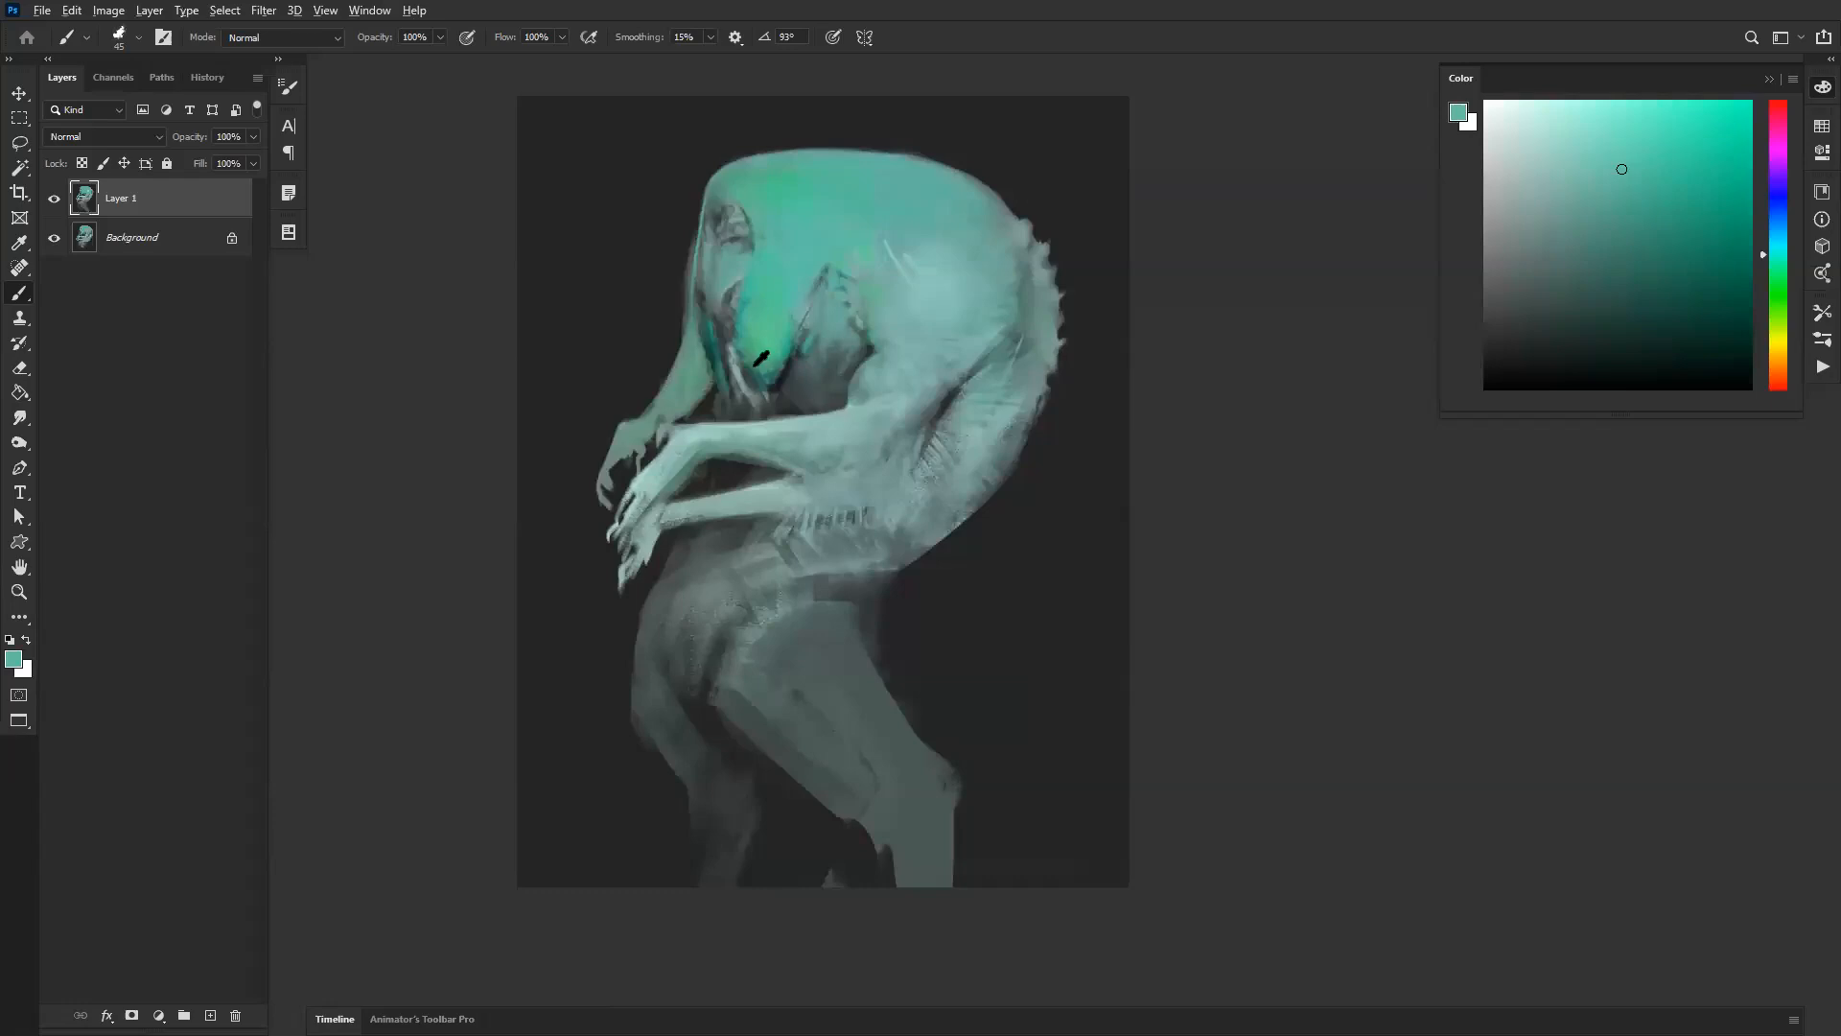
left_click(757, 373, "alt")
left_click(700, 285, "alt")
key("ctrl+shift+h")
Step: Enlarge the brush and shade the shoulder mass with dark teal
key("bracketright")
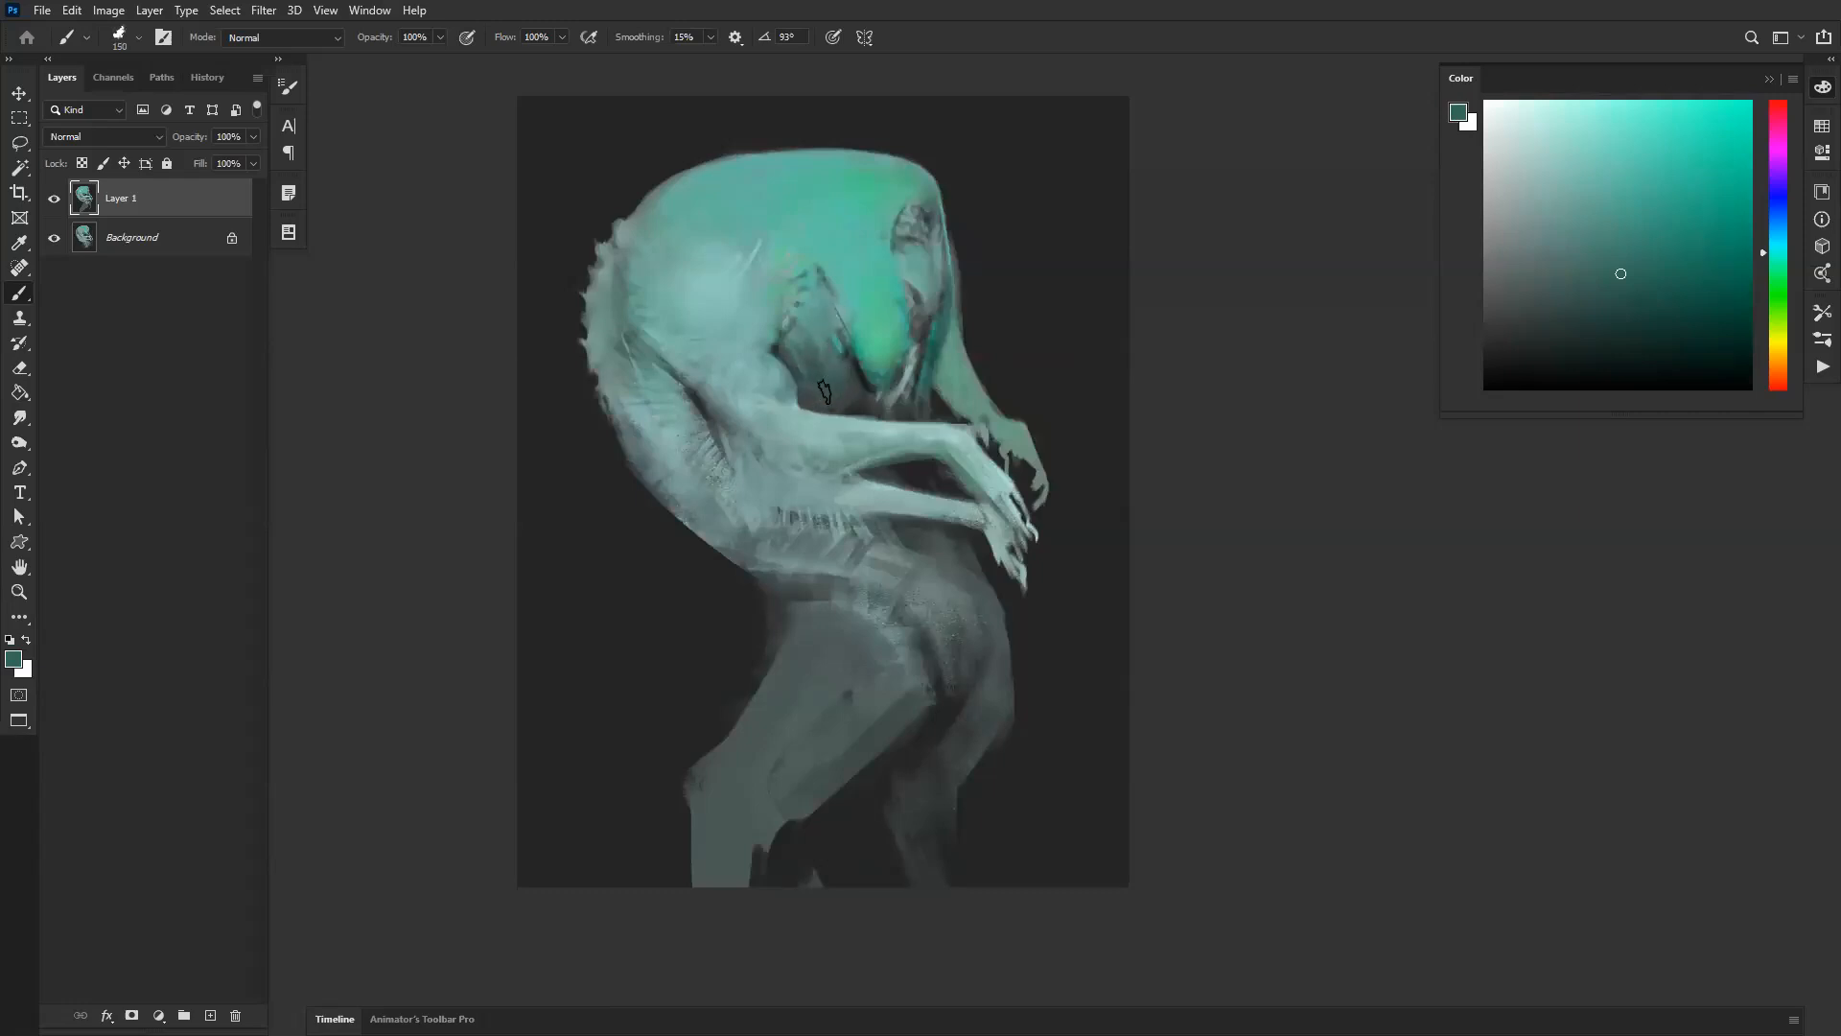
key("bracketright")
key("bracketright")
key("bracketright")
key("bracketright")
key("bracketright")
key("bracketright")
Step: Blend the shoulder shading with mid teal sampled from the upper back, reducing the brush size
left_click(667, 305, "alt")
key("bracketleft")
key("bracketleft")
key("bracketleft")
key("bracketleft")
key("bracketleft")
key("bracketleft")
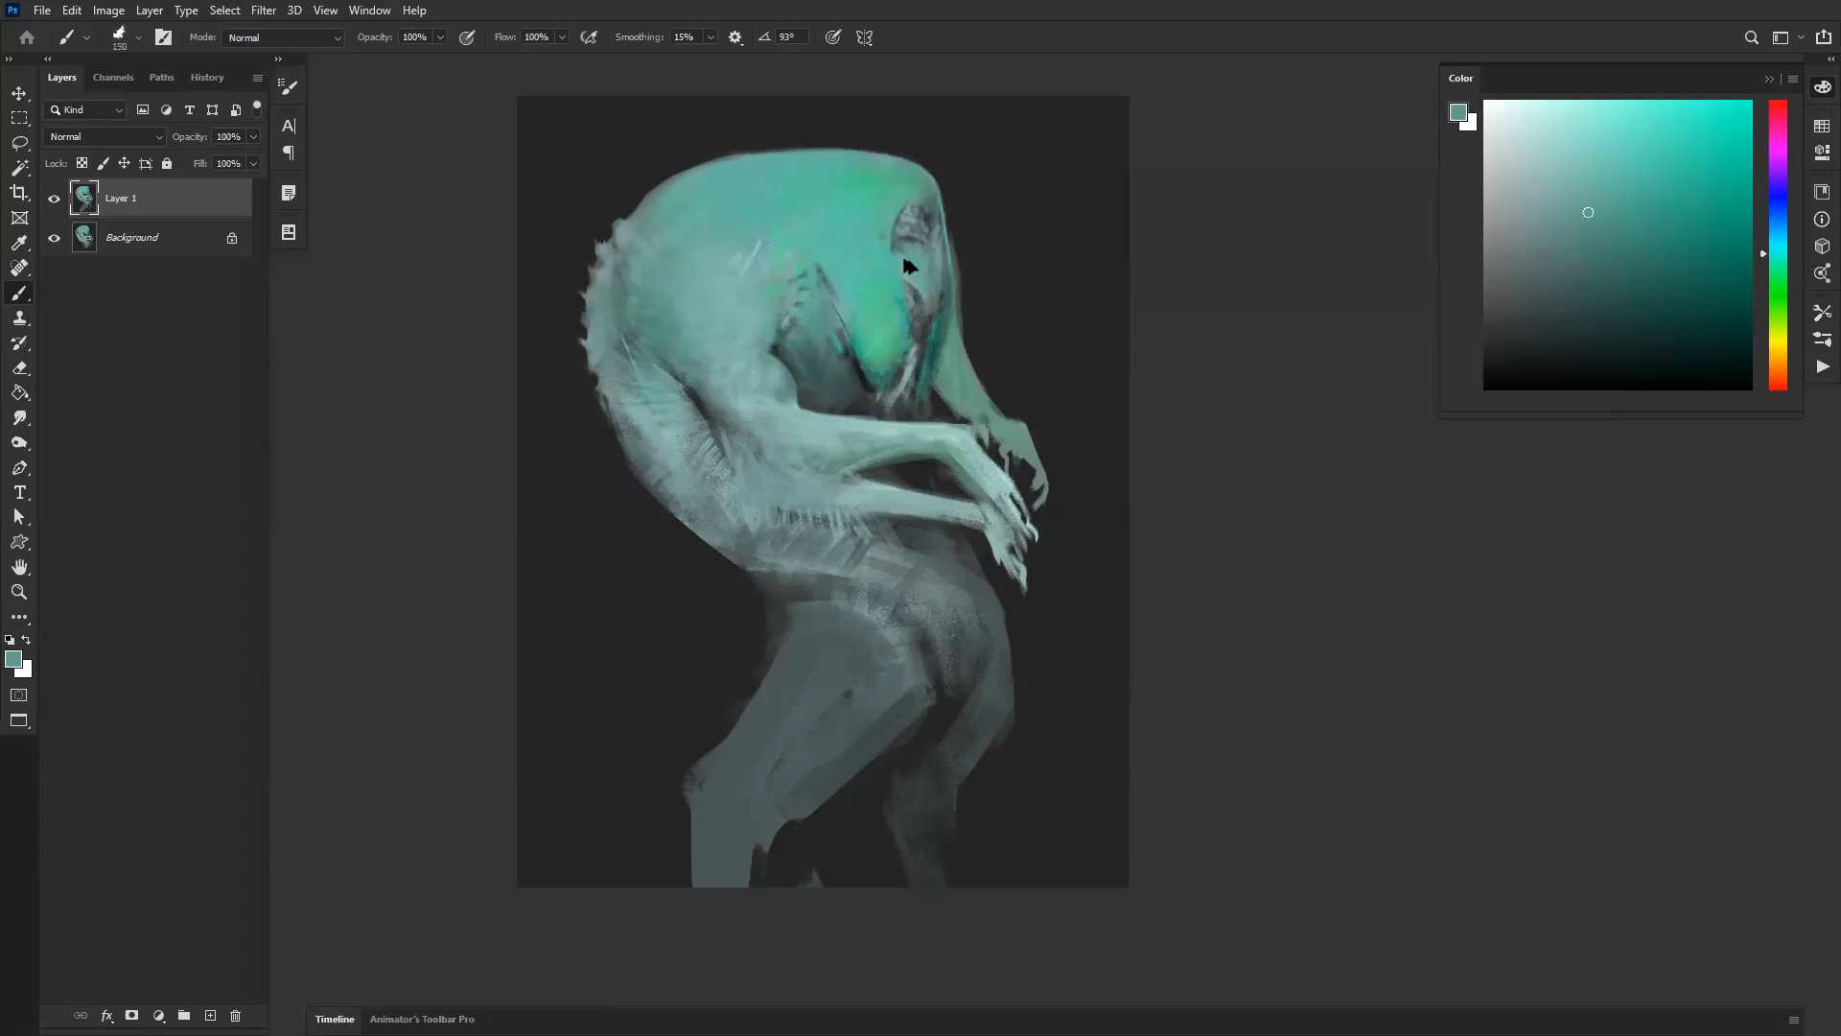
Step: Flip the canvas and clean up the near forearm's upper edge with sampled pale teal and dark background tones
key("ctrl+shift+h")
left_click(823, 430, "alt")
key("bracketleft")
left_click(732, 436, "alt")
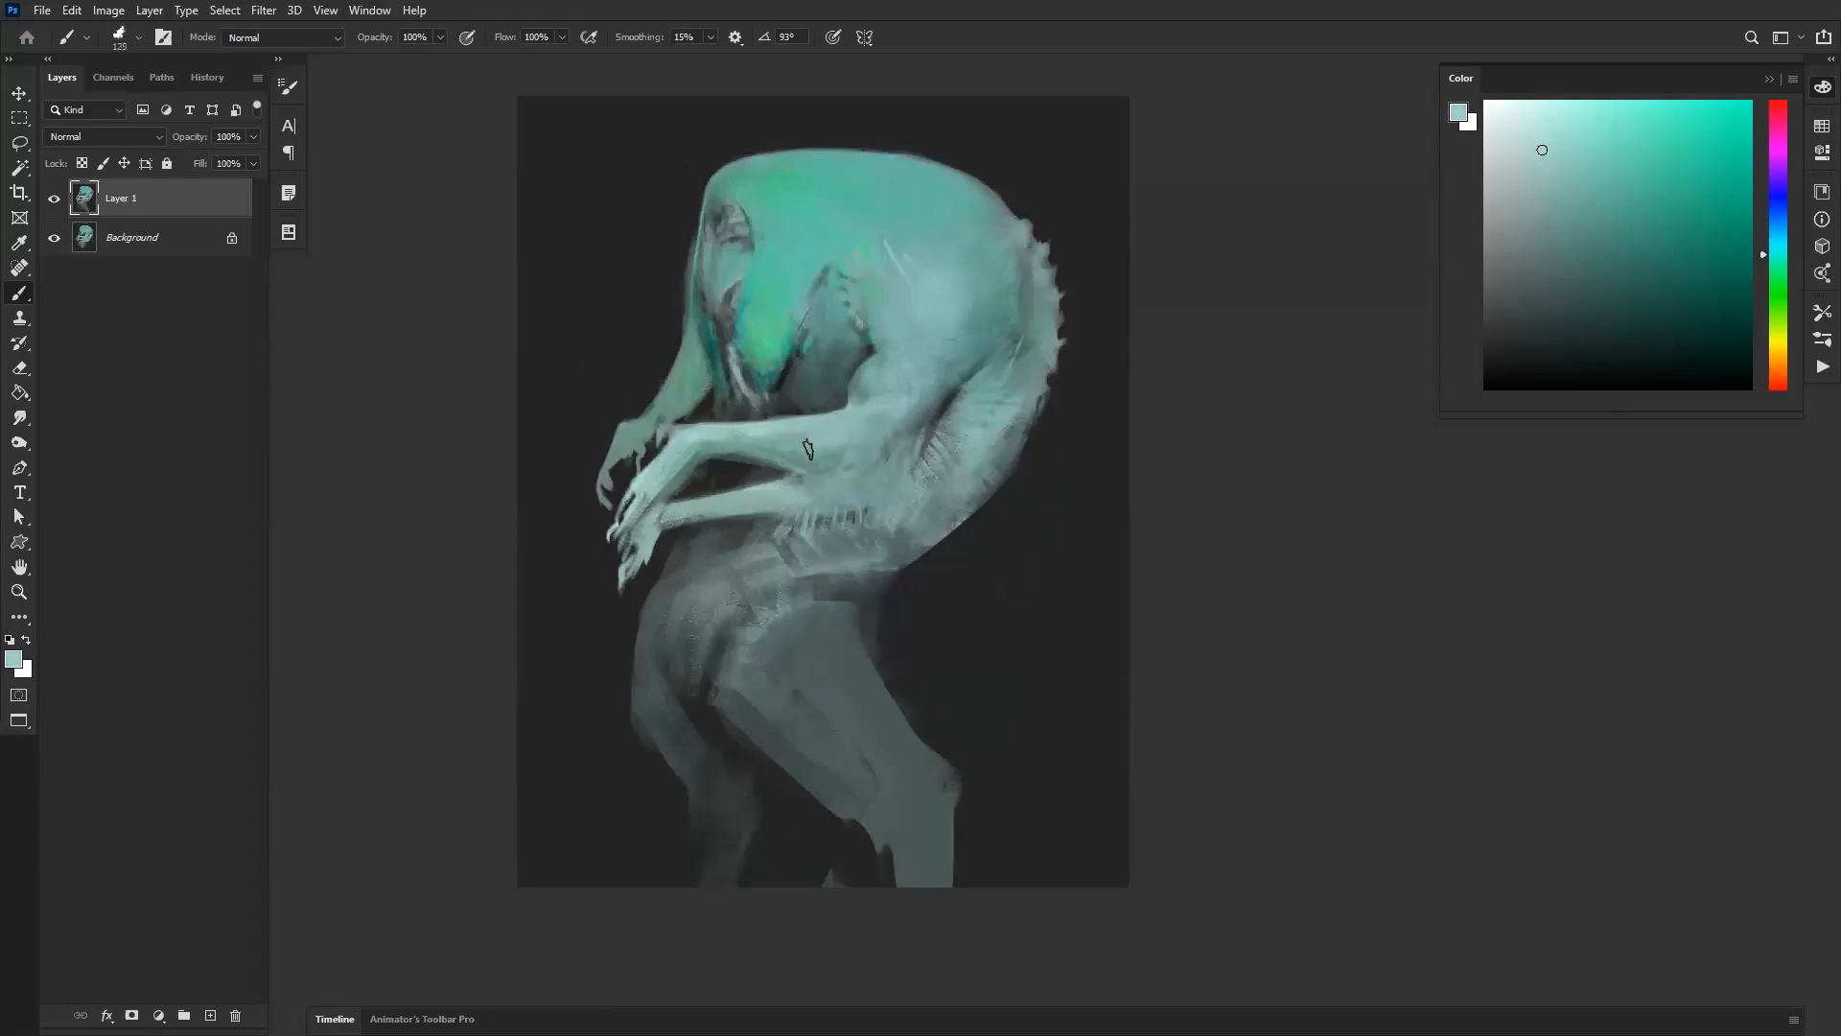
key("bracketleft")
left_click(769, 413, "alt")
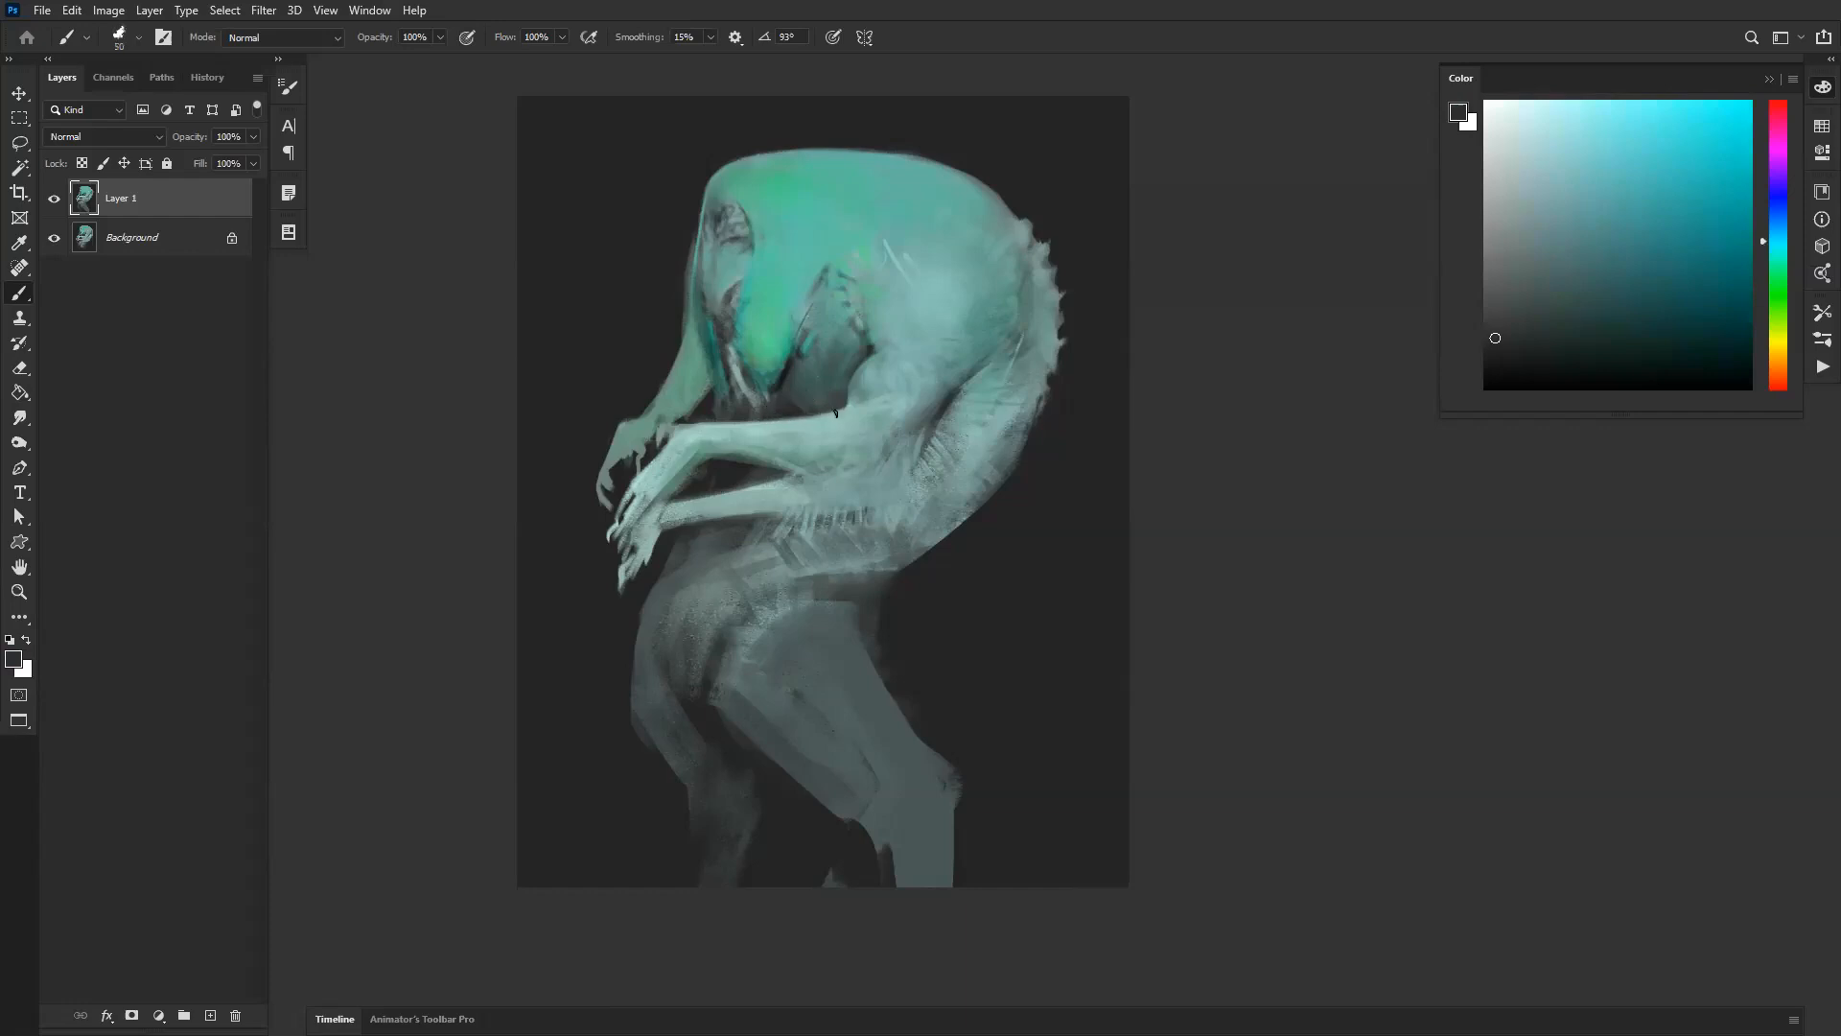
Step: Flip the canvas back and smooth the upper arm and flank with sampled pale teal, enlarging the brush
key("ctrl+shift+h")
left_click(734, 381, "alt")
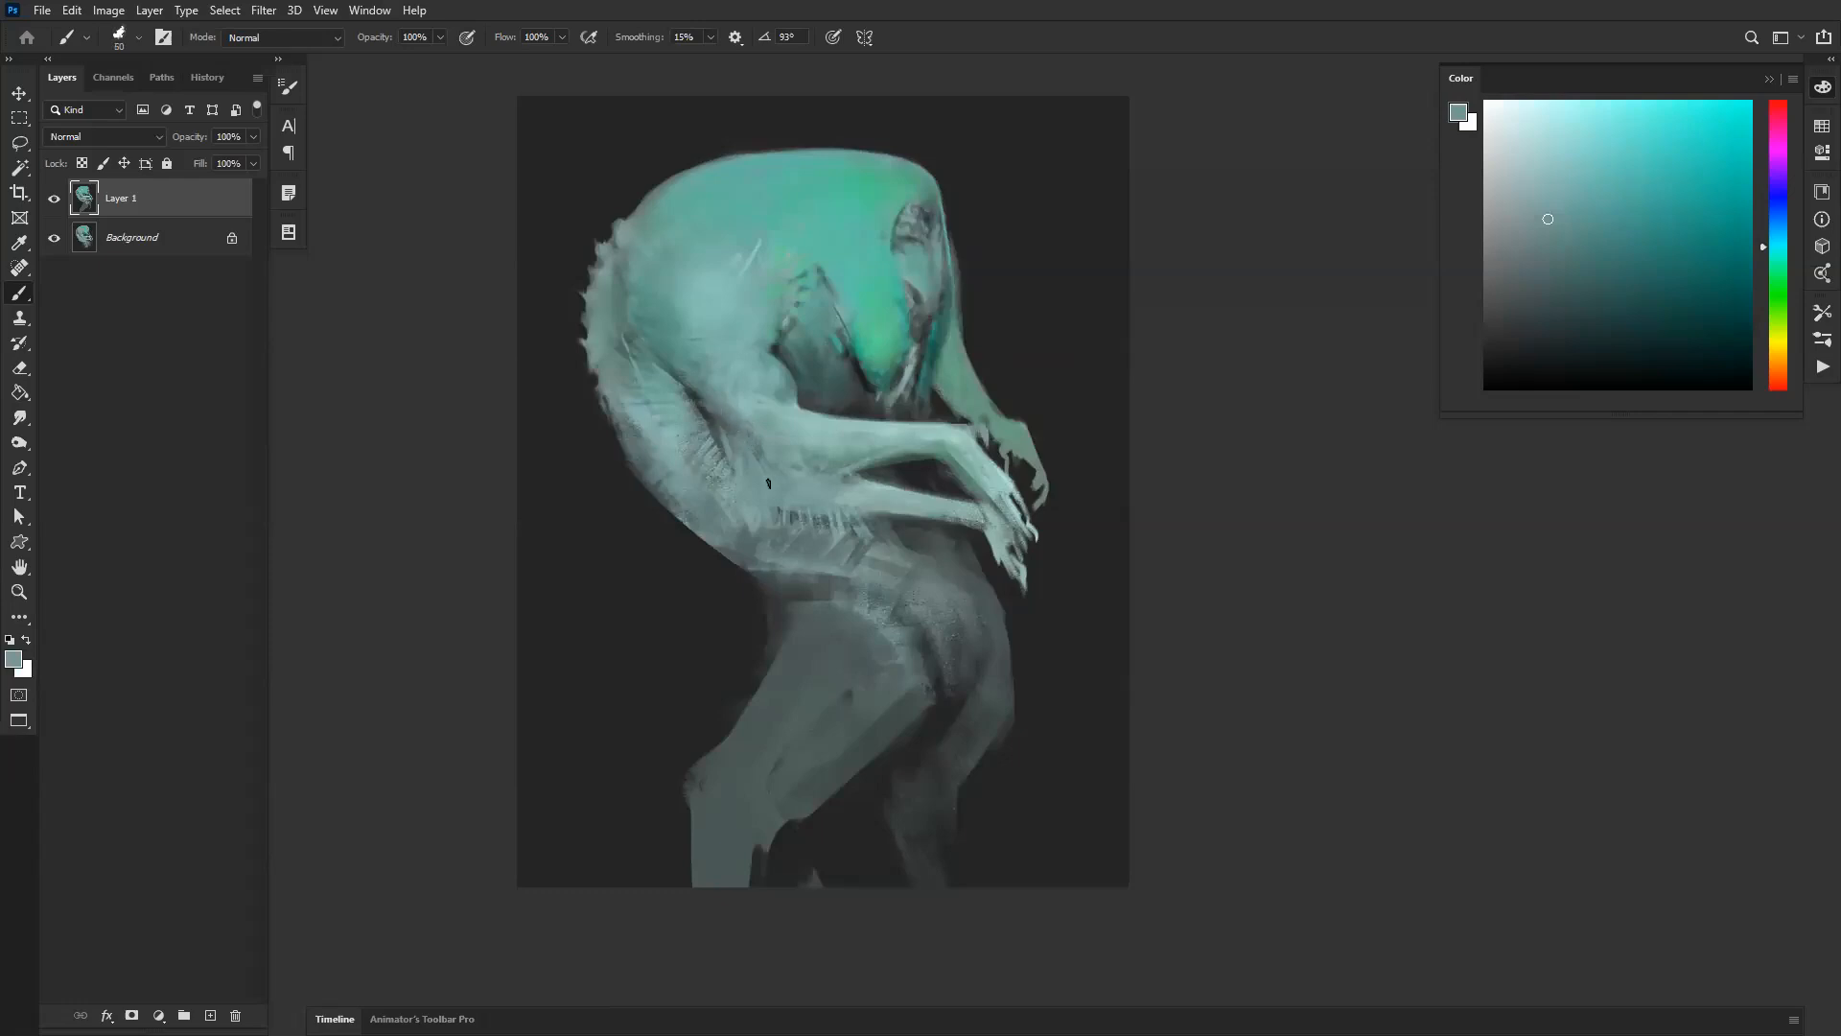
key("bracketright")
key("bracketright")
key("bracketright")
left_click(803, 483, "alt")
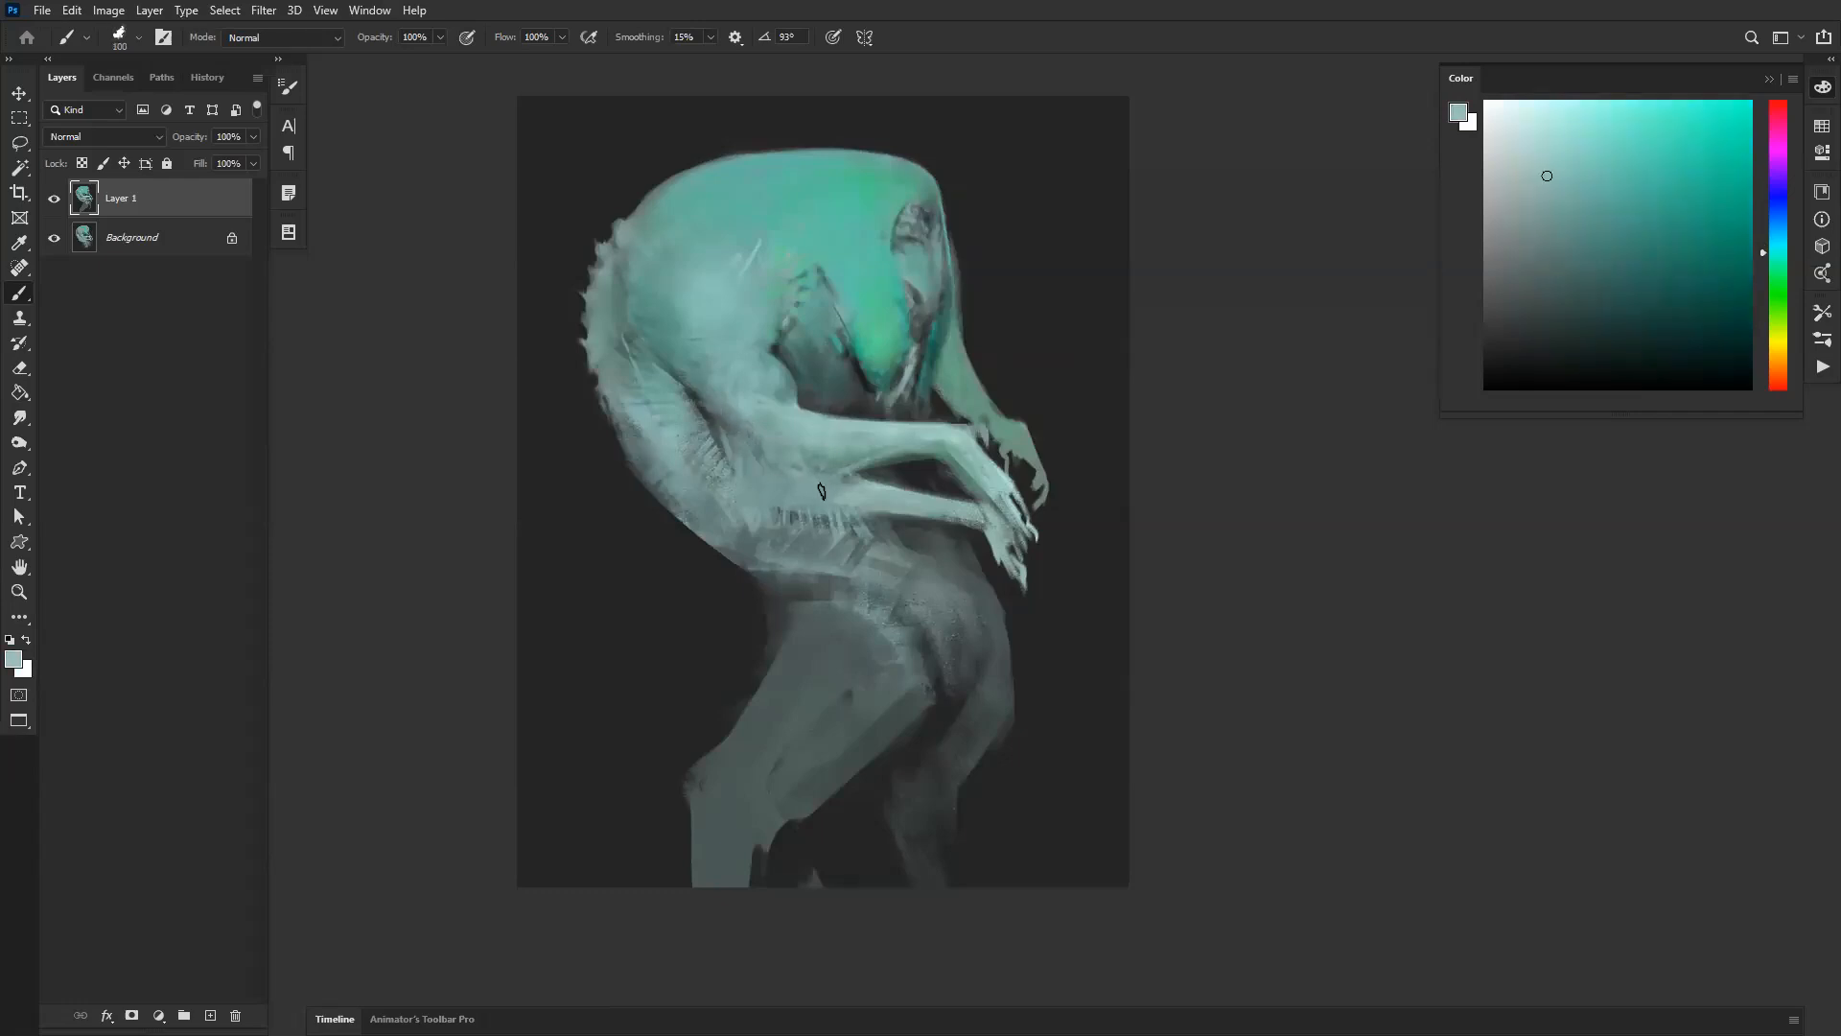
Step: Try broad pale teal strokes across the hips and far thigh with an enlarged 250 px brush
key("bracketright")
key("bracketright")
key("bracketright")
key("bracketright")
mouse_move(773, 562)
left_mouse_down()
mouse_move(894, 562)
mouse_move(961, 666)
left_mouse_up()
key("ctrl+z")
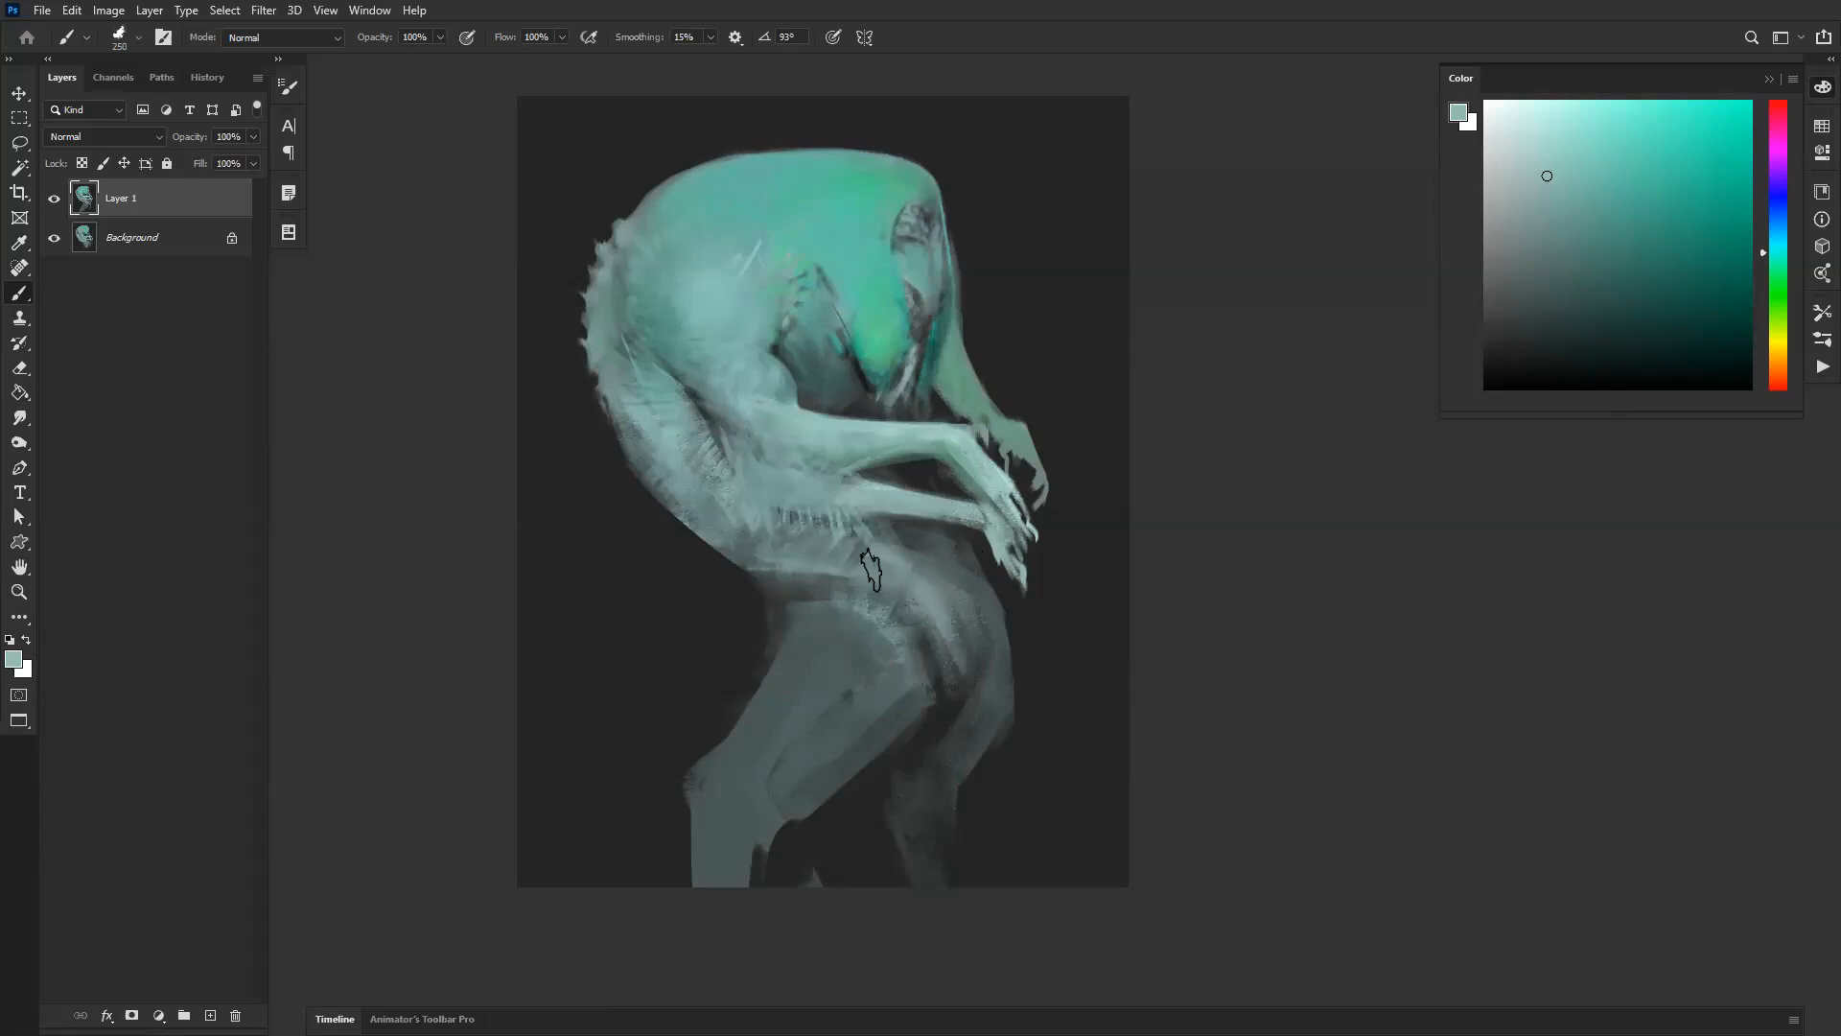
key("ctrl+z")
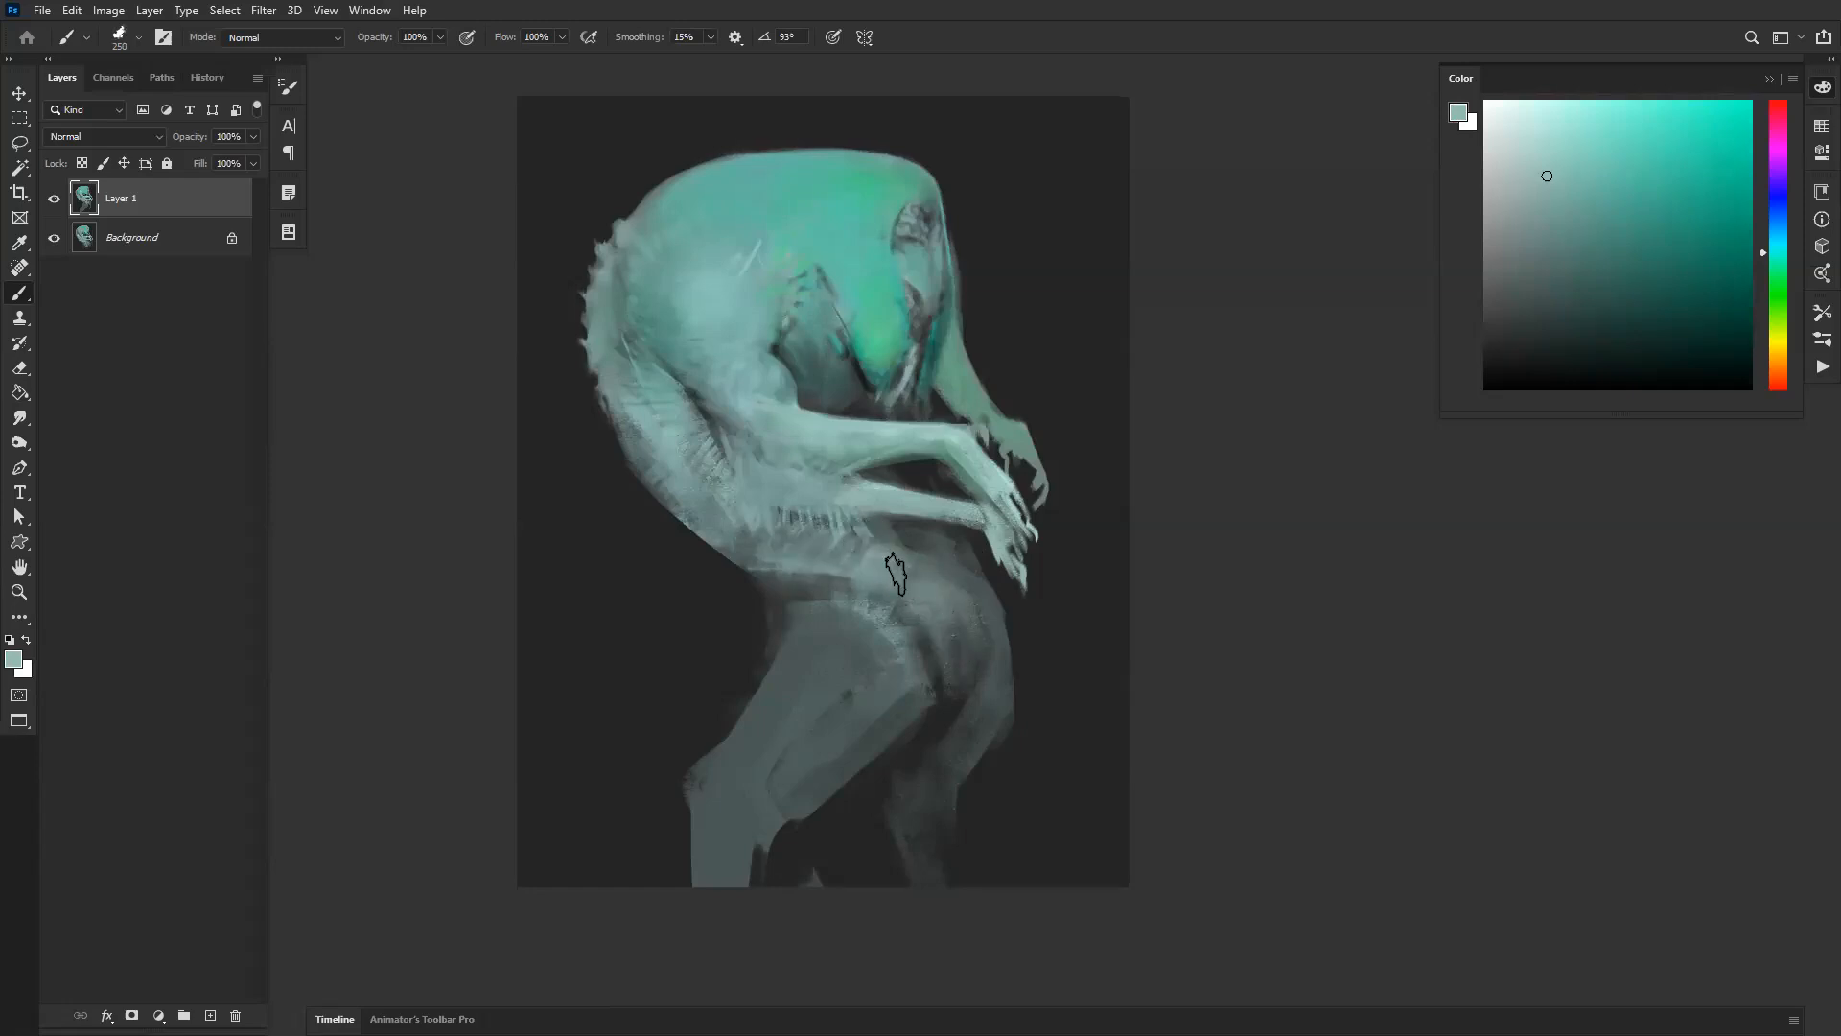
Step: Repaint the far leg with grey sampled from its upper thigh and flip the canvas
left_click(959, 575, "alt")
mouse_move(959, 575)
left_mouse_down()
mouse_move(929, 592)
mouse_move(964, 639)
mouse_move(941, 719)
mouse_move(965, 669)
mouse_move(971, 820)
mouse_move(929, 702)
mouse_move(936, 911)
left_mouse_up()
key("ctrl+shift+h")
Step: Blend the forehead and snout with teal and green sampled from the head, using a 200 px brush
left_click(778, 350, "alt")
key("bracketleft")
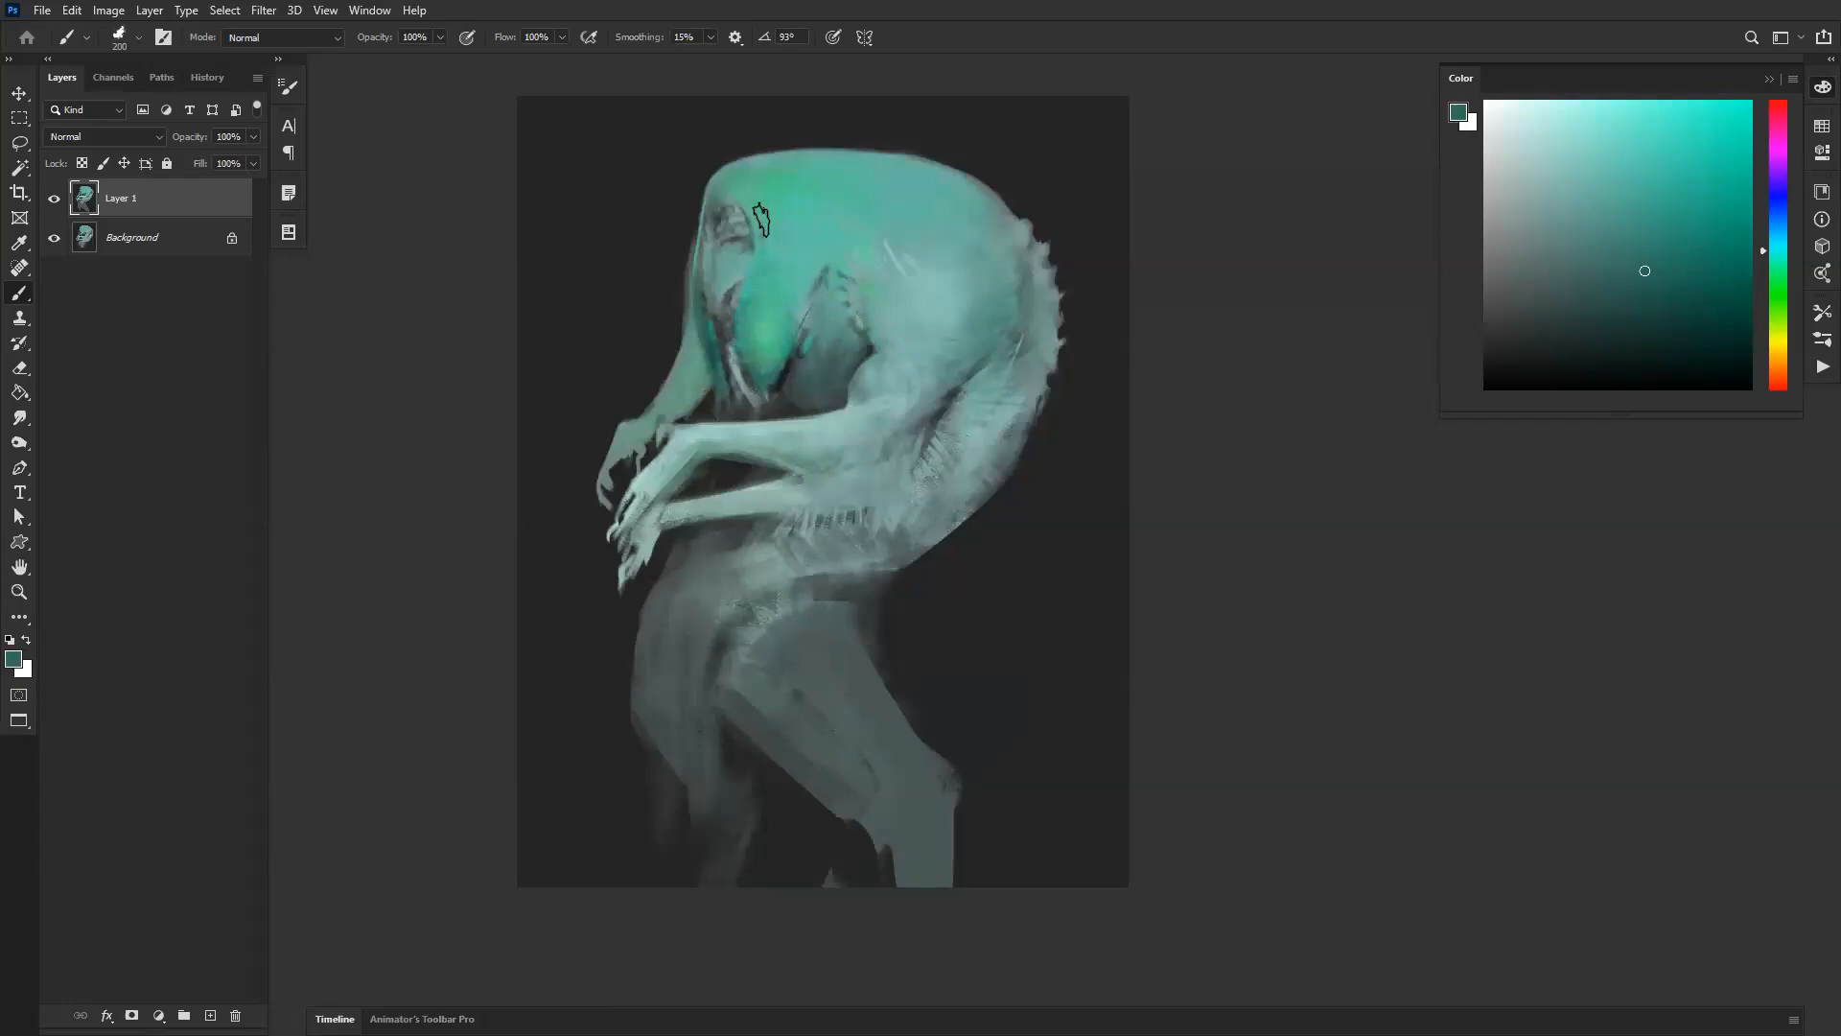
left_click(815, 200, "alt")
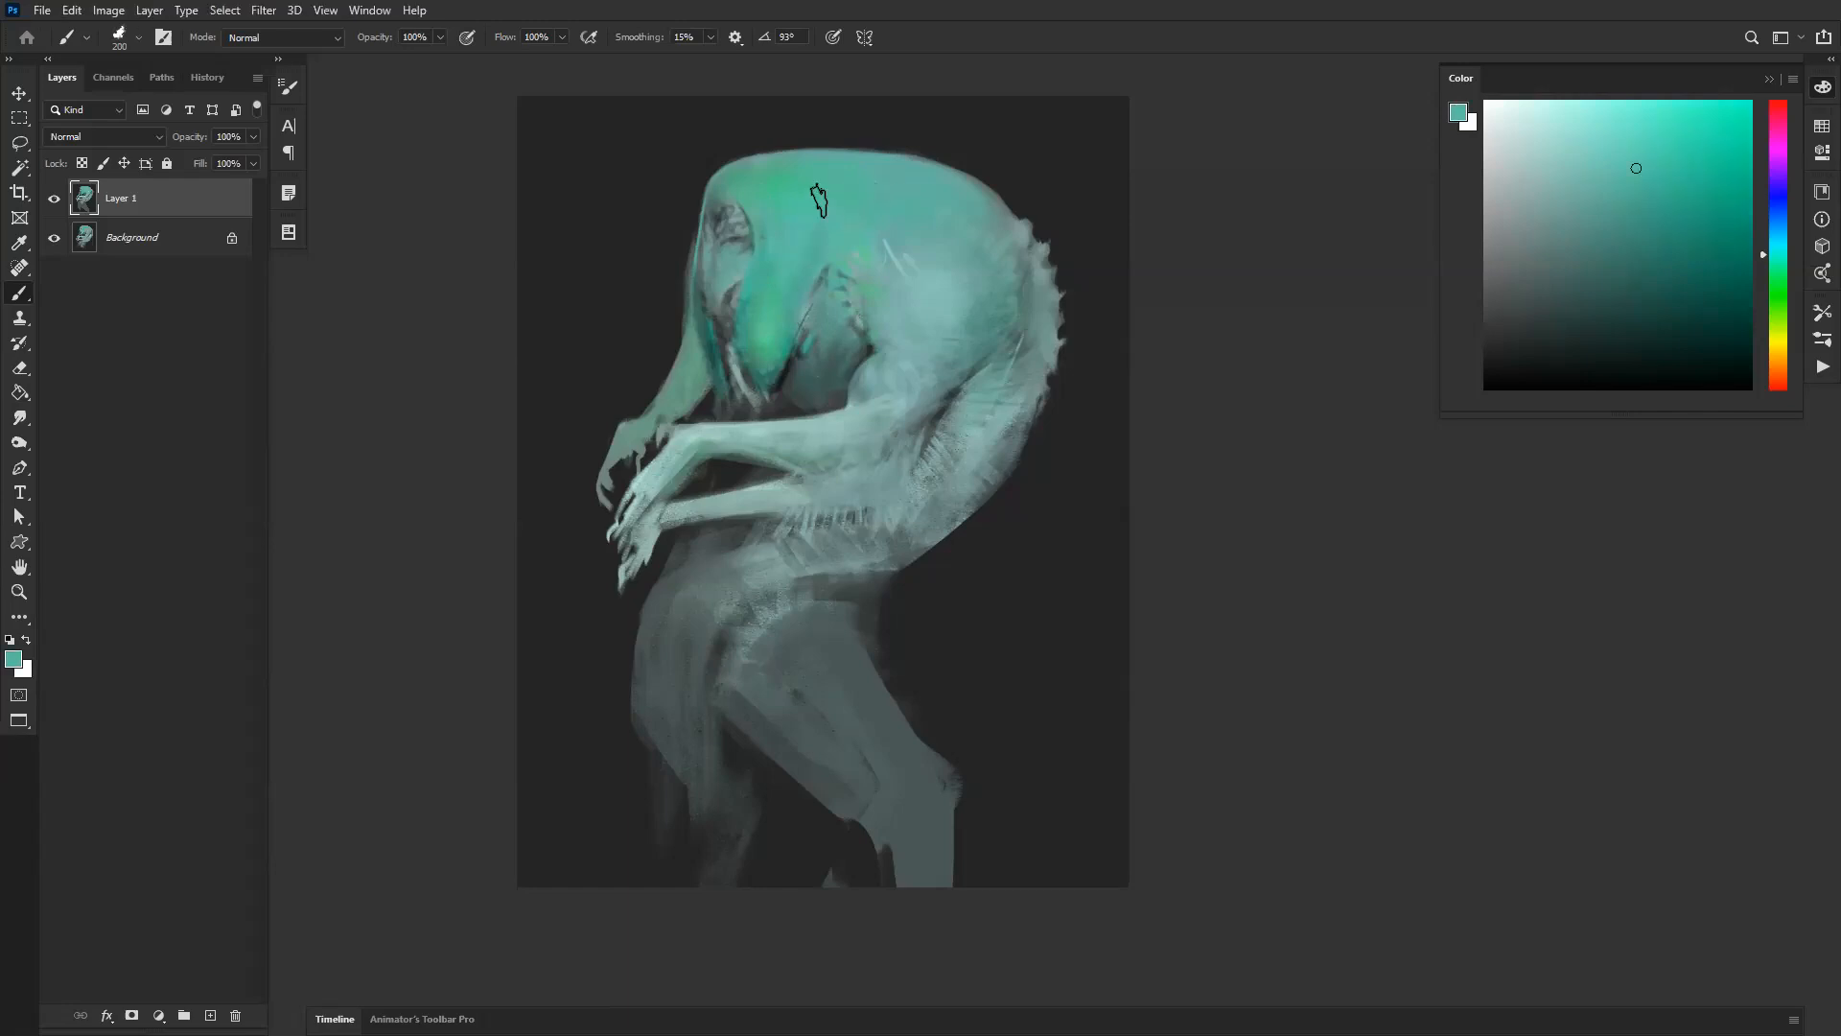
left_click(825, 238, "alt")
left_click(767, 303, "alt")
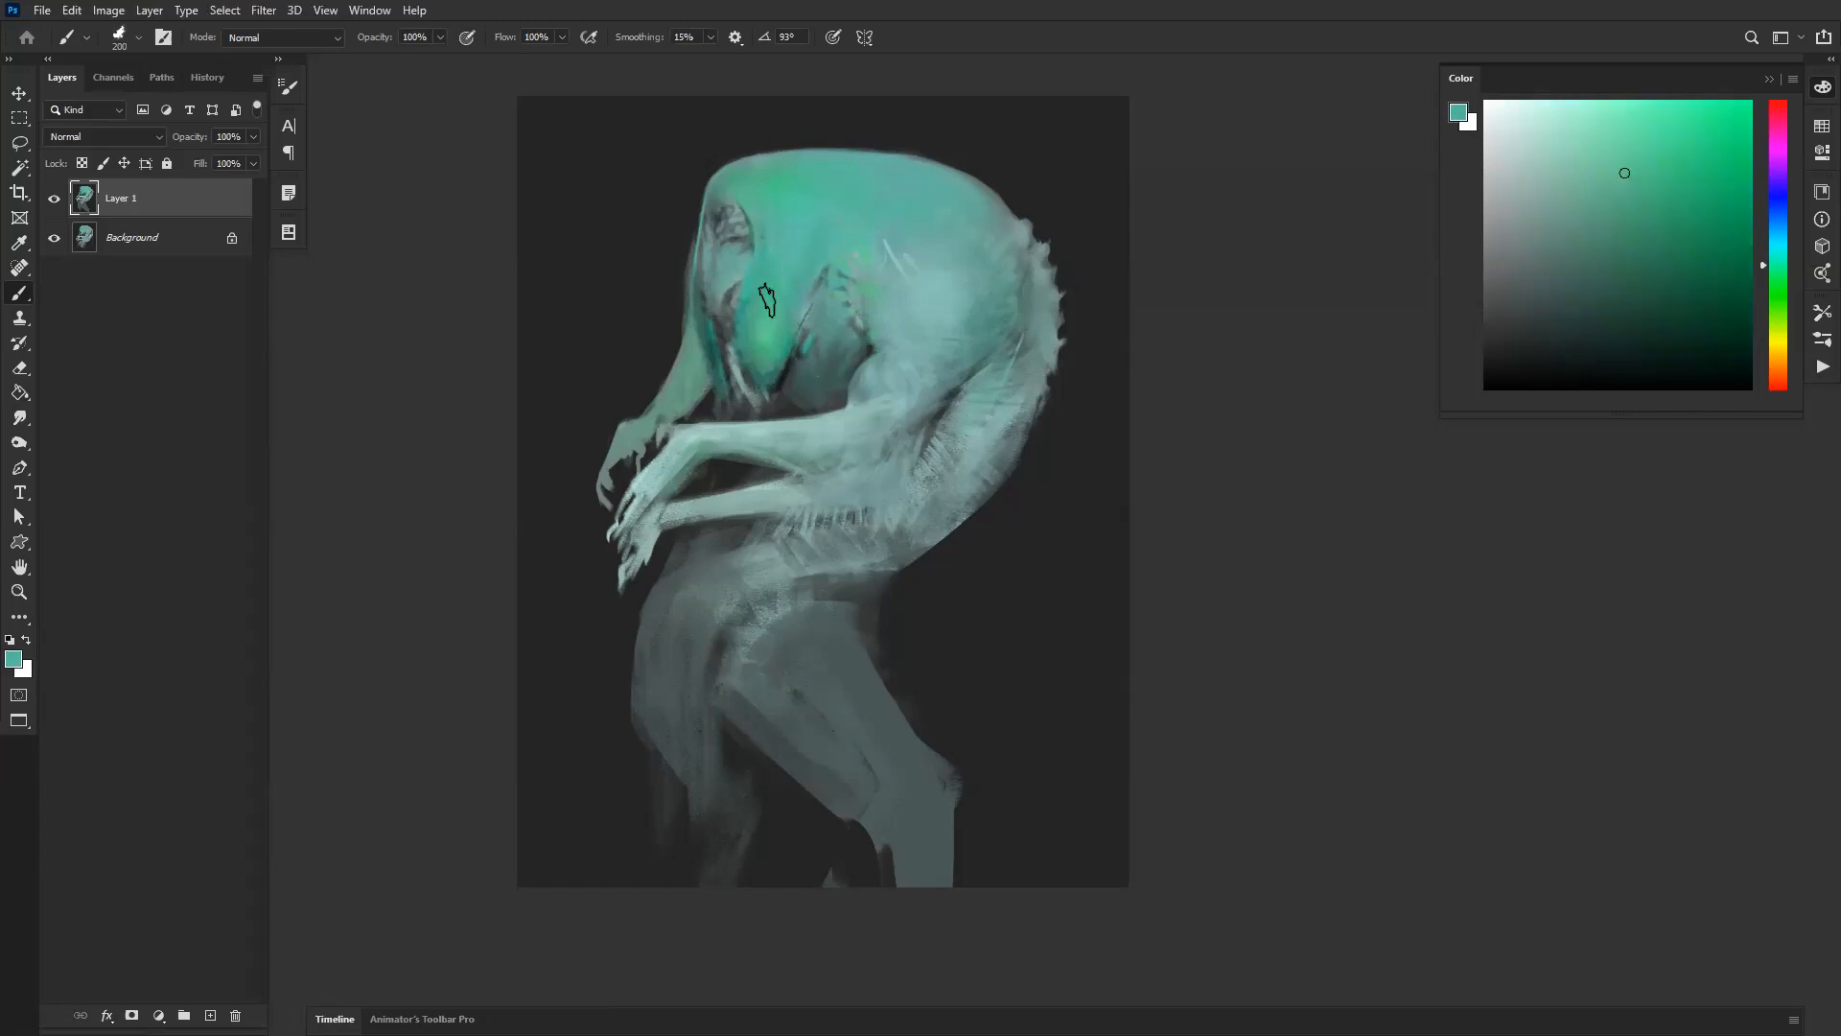
Step: Flip the canvas back, reset the colors to default black and darken the snout and throat folds with a small brush
key("ctrl+shift+h")
key("bracketleft")
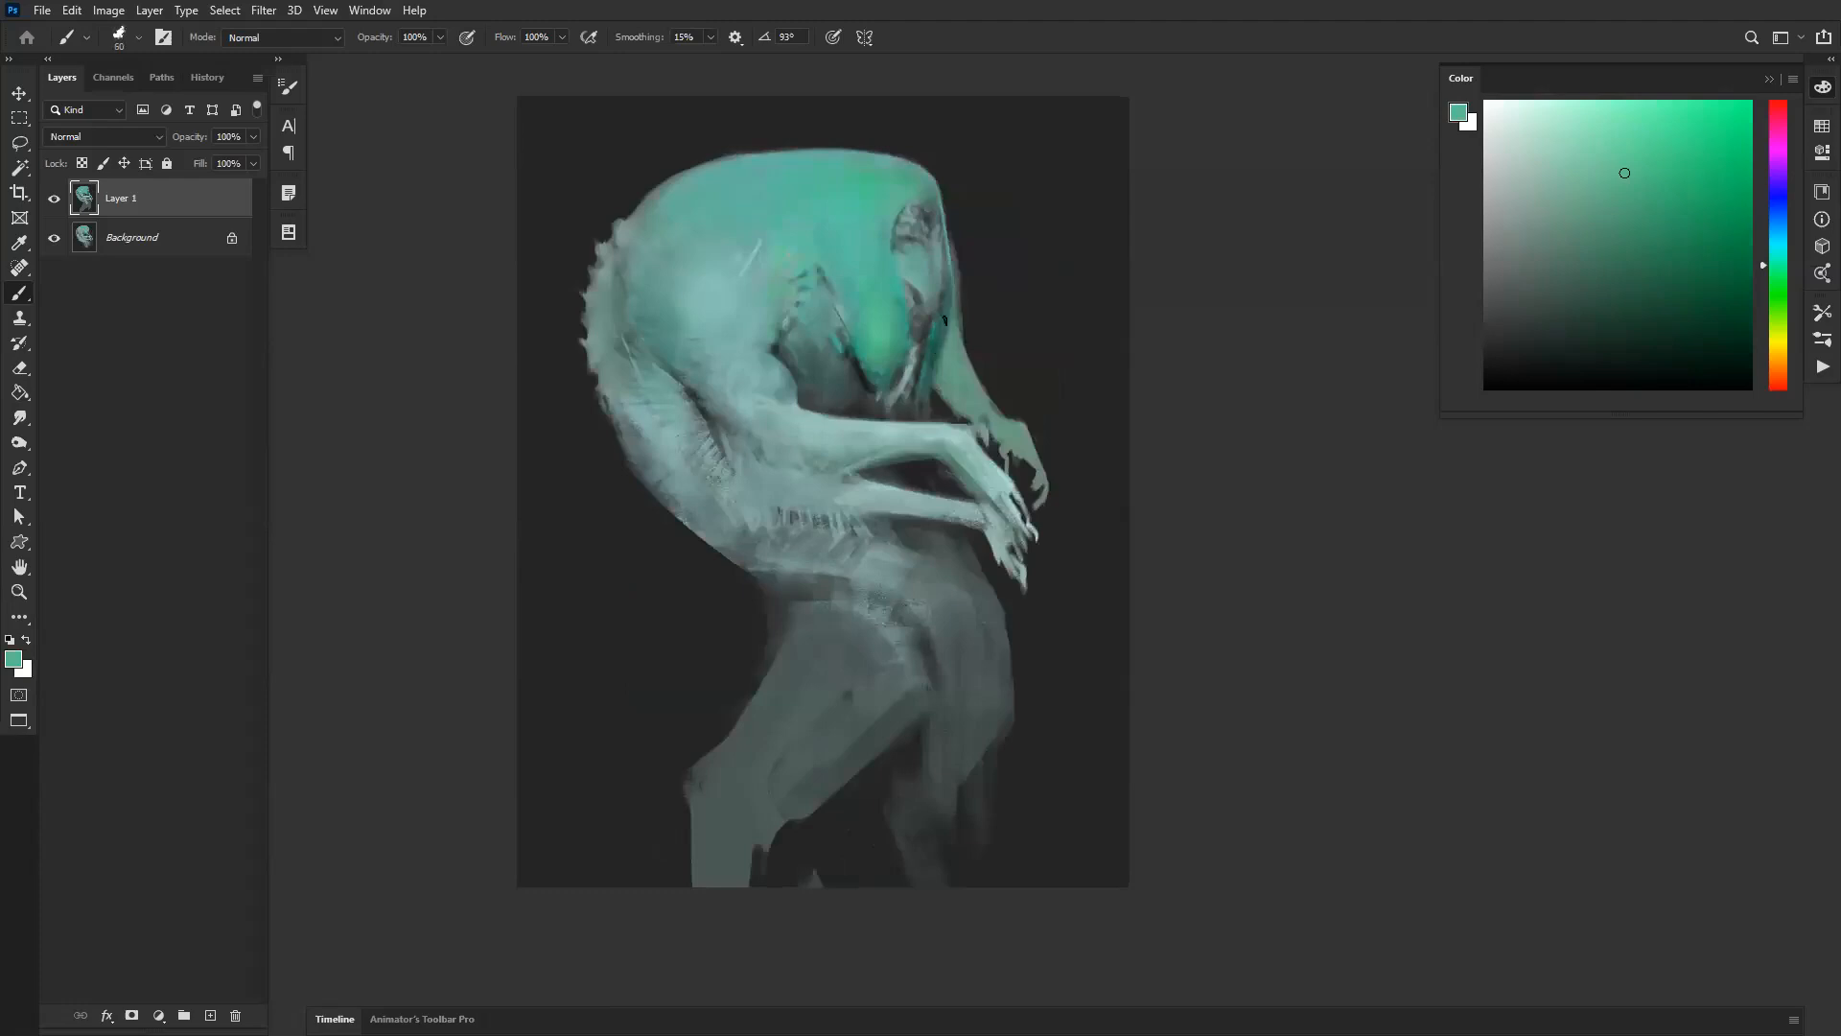
key("d")
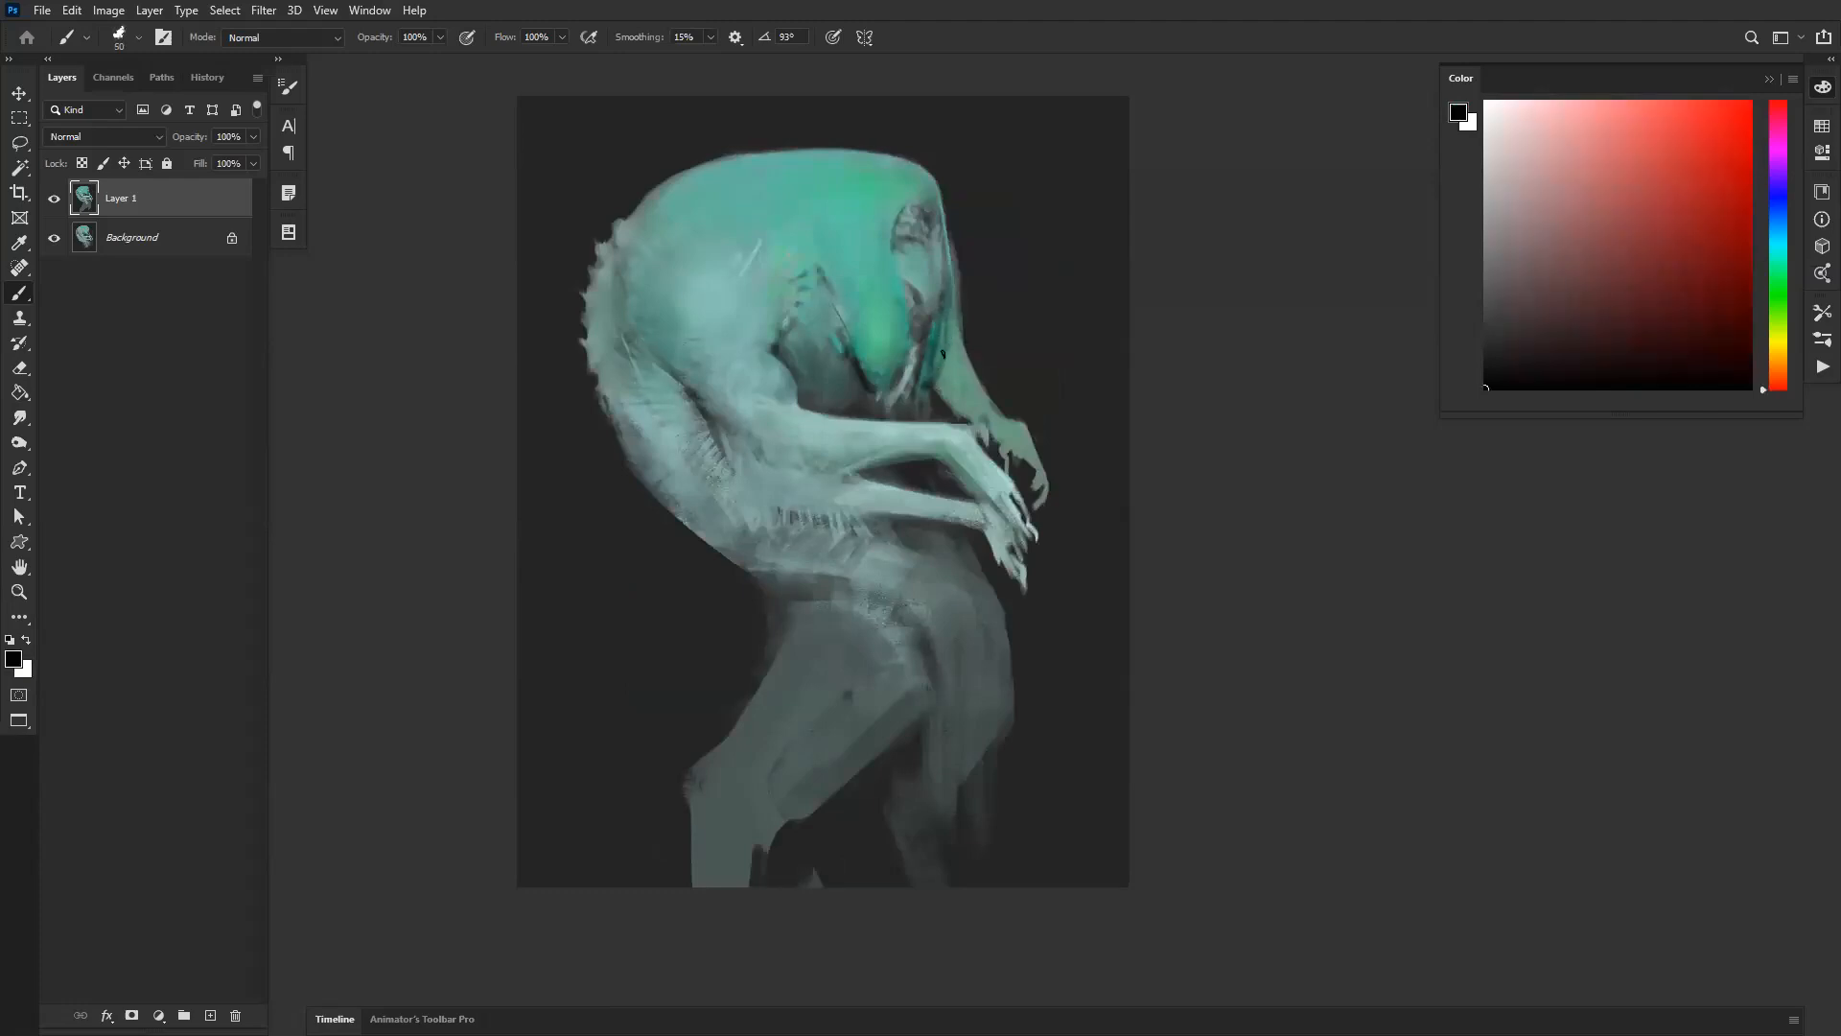
key("bracketleft")
key("bracketleft")
Step: Develop the ribbed folds between the snout and shoulder with sampled teal tones, flipping the canvas and back
left_click(813, 298, "alt")
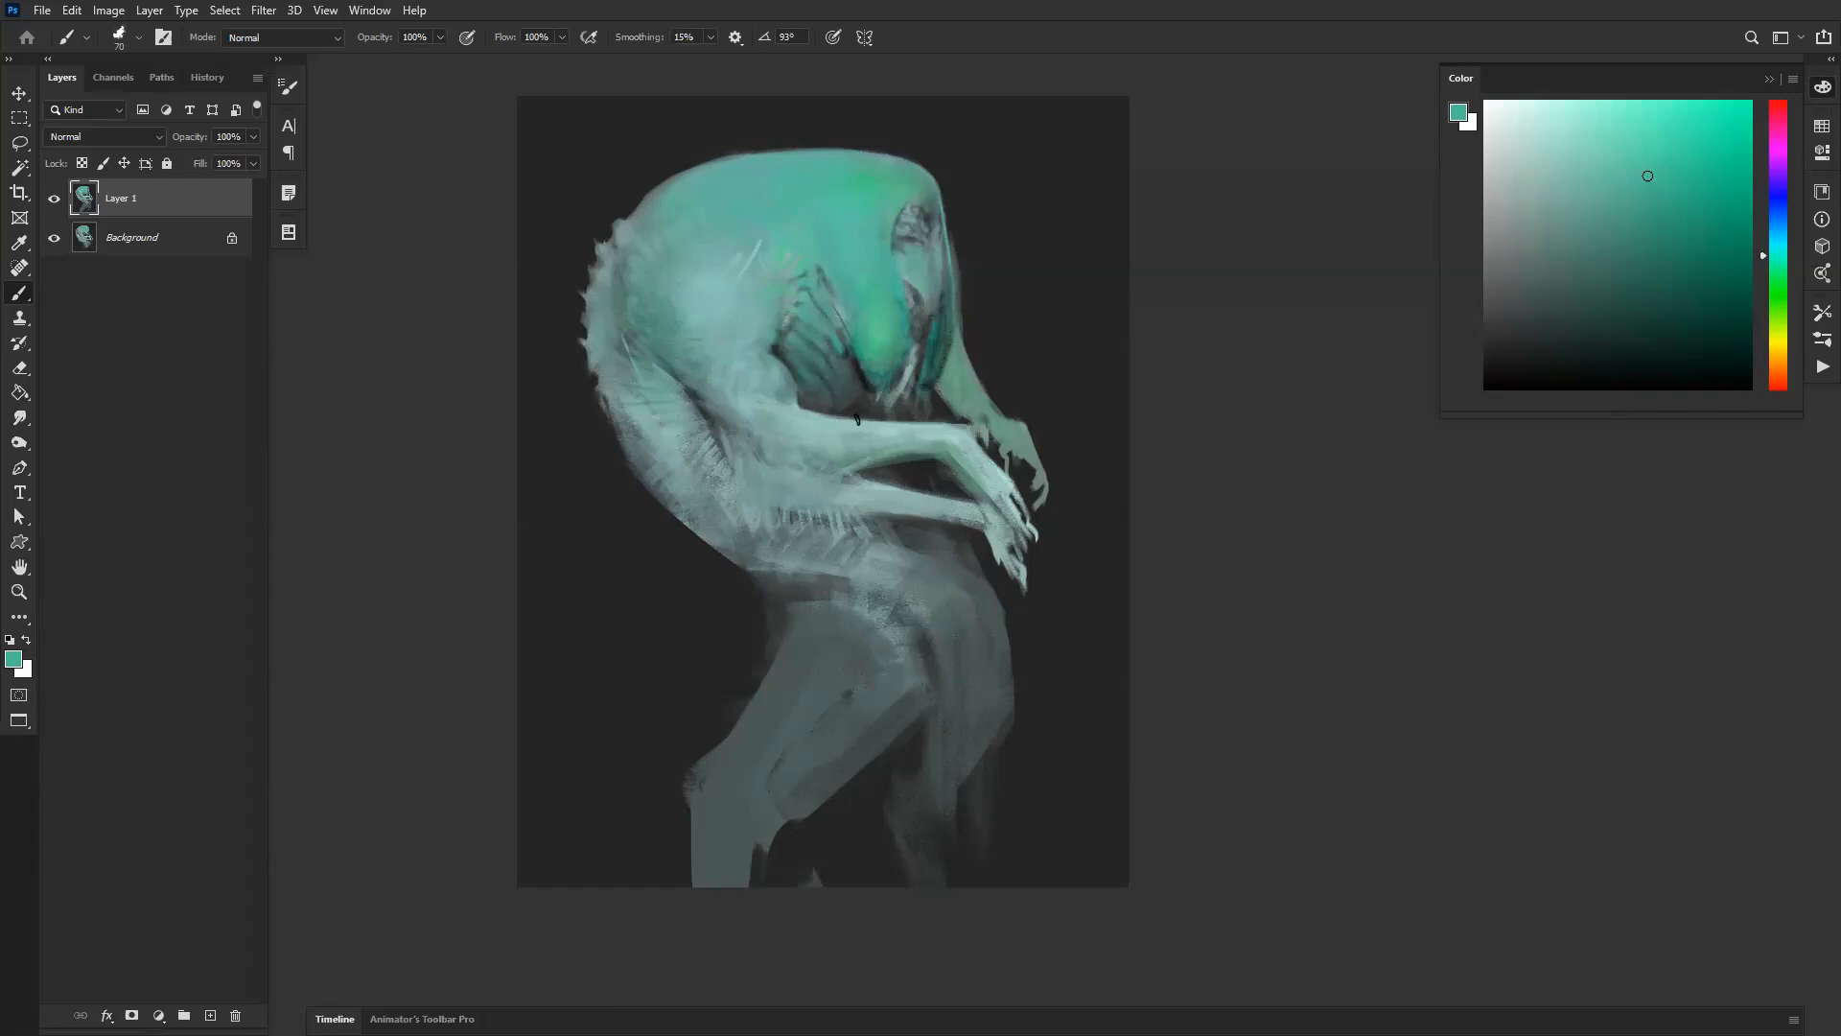
key("ctrl+shift+h")
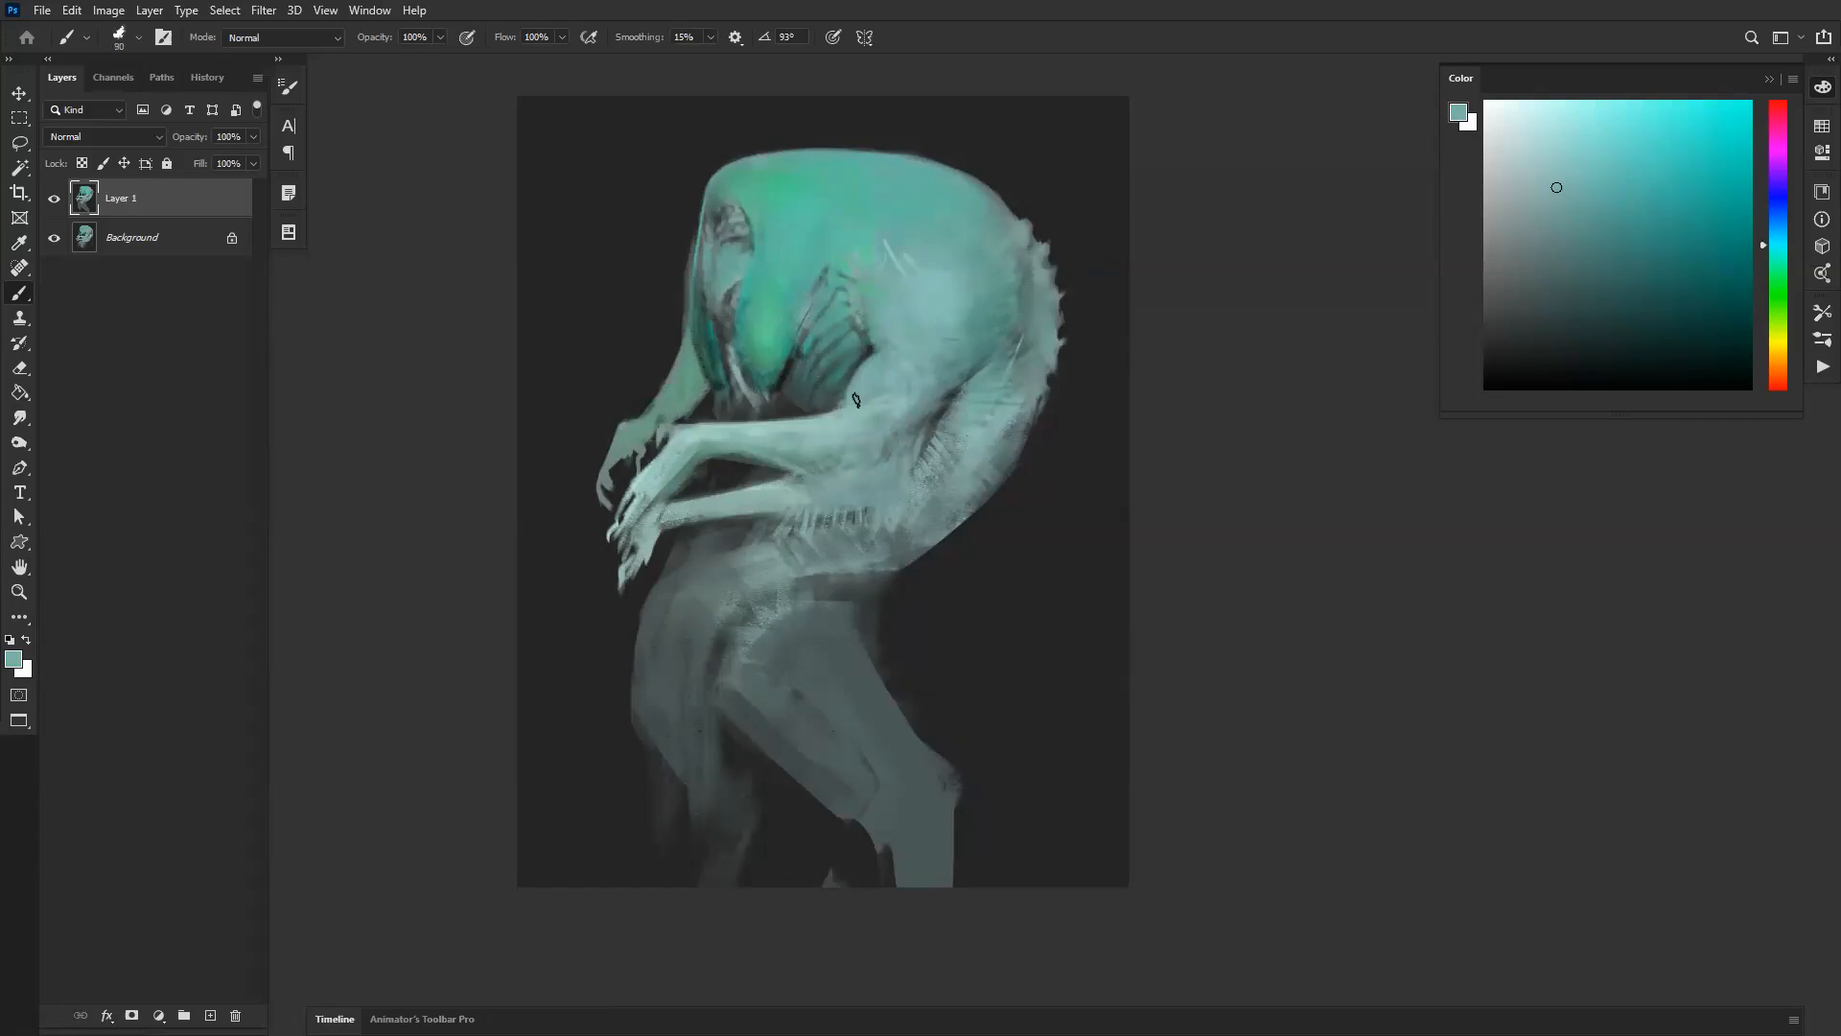
left_click(879, 326, "alt")
left_click(869, 340, "alt")
left_click(869, 332, "alt")
key("ctrl+f")
Step: Touch up the shoulder and arm creases with teal sampled around the folds, using a 40 px brush
left_click(750, 268, "alt")
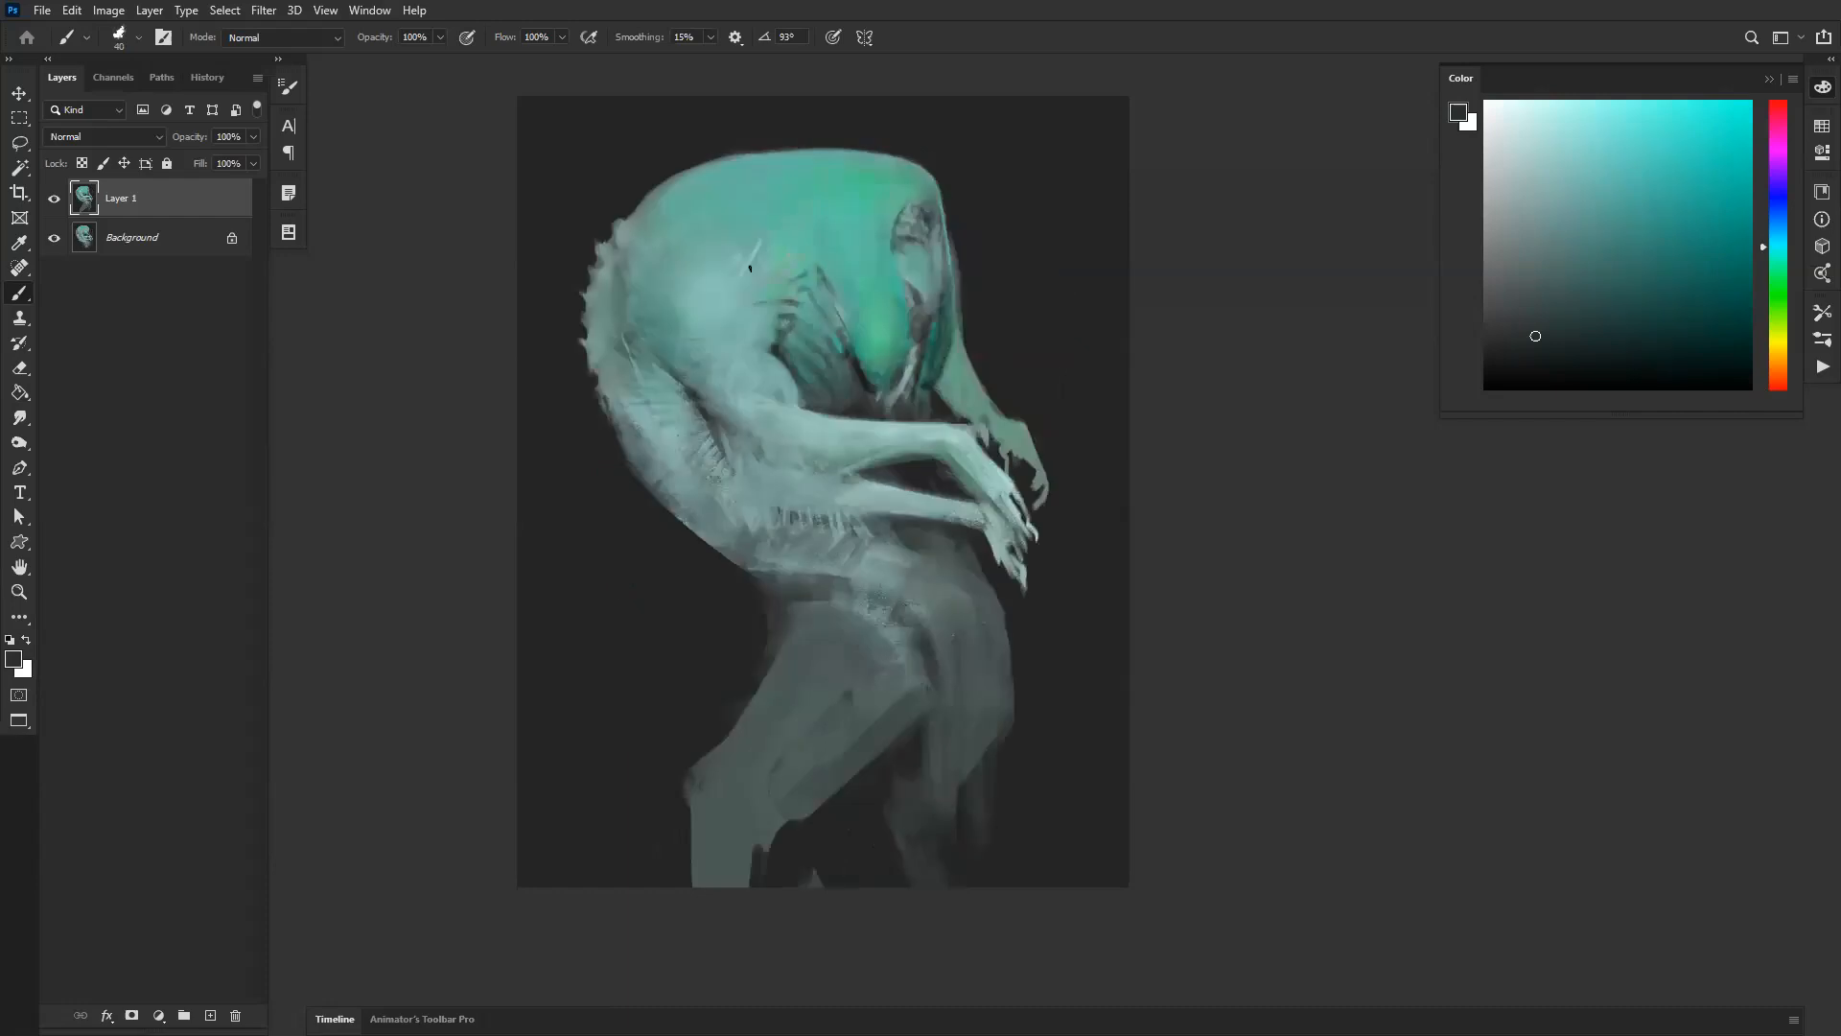
left_click(775, 299, "alt")
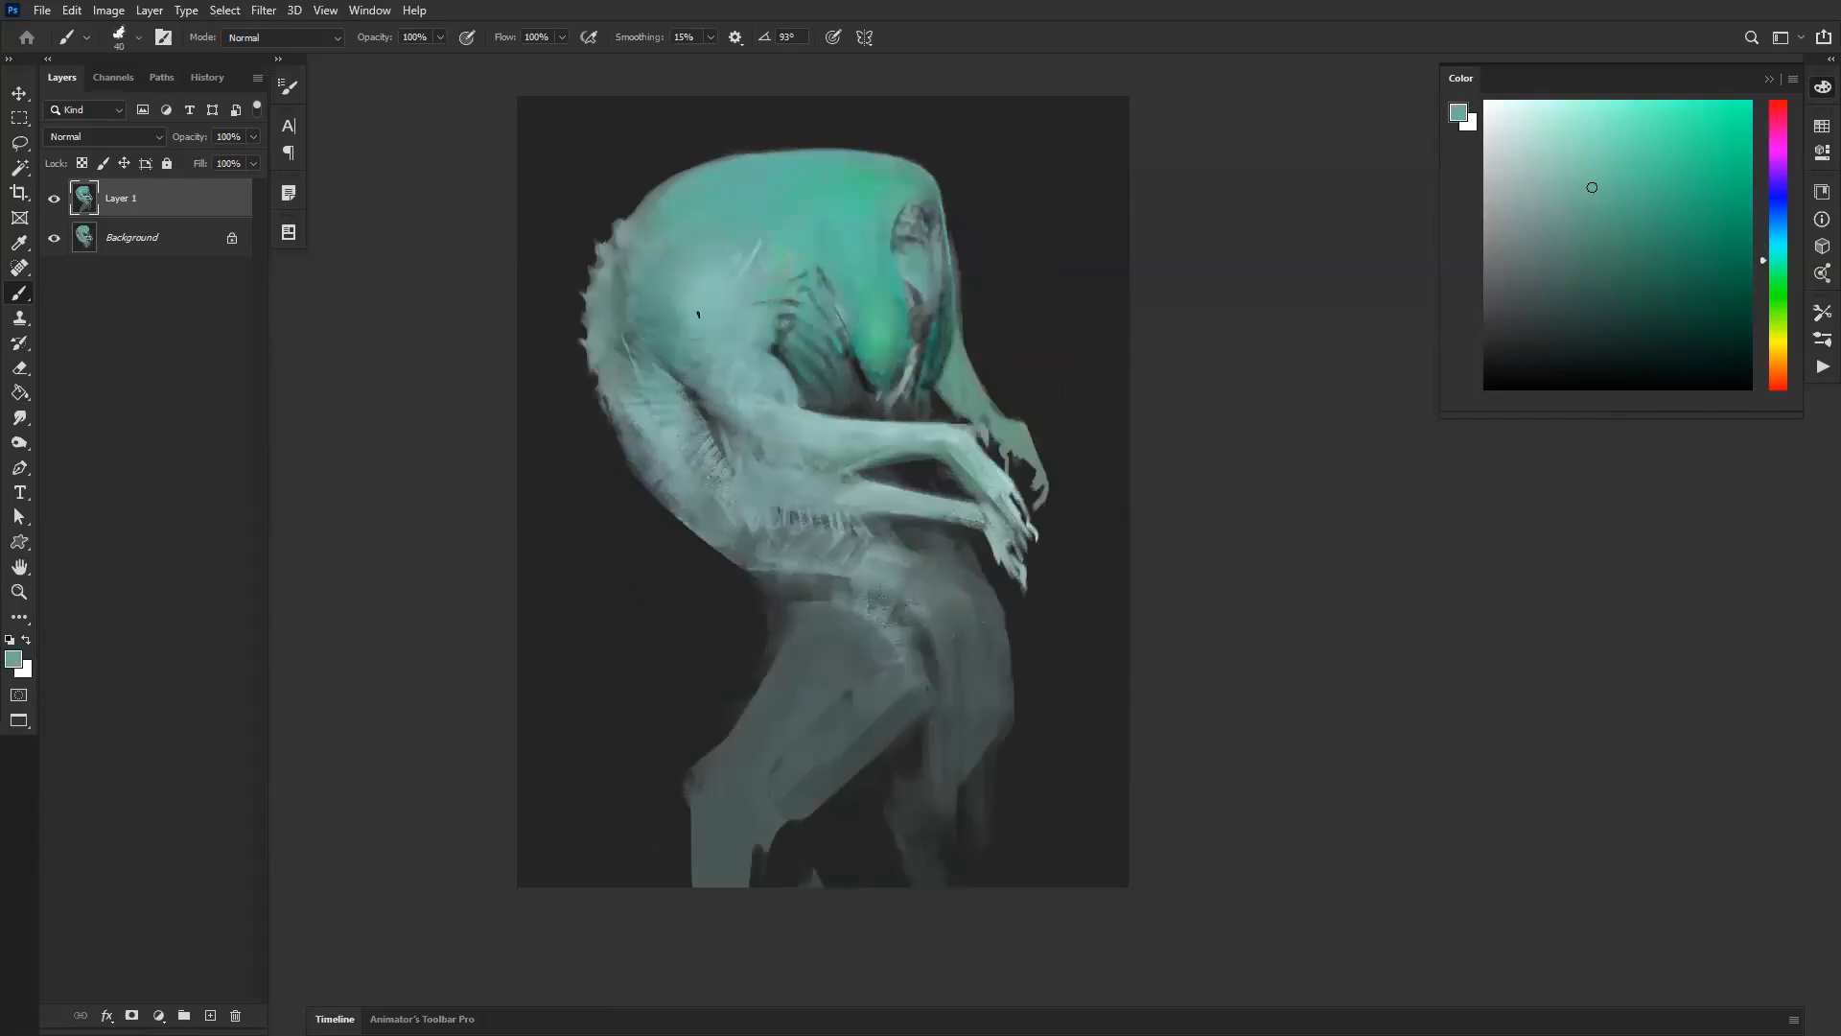
left_click(772, 309, "alt")
left_click(686, 386, "alt")
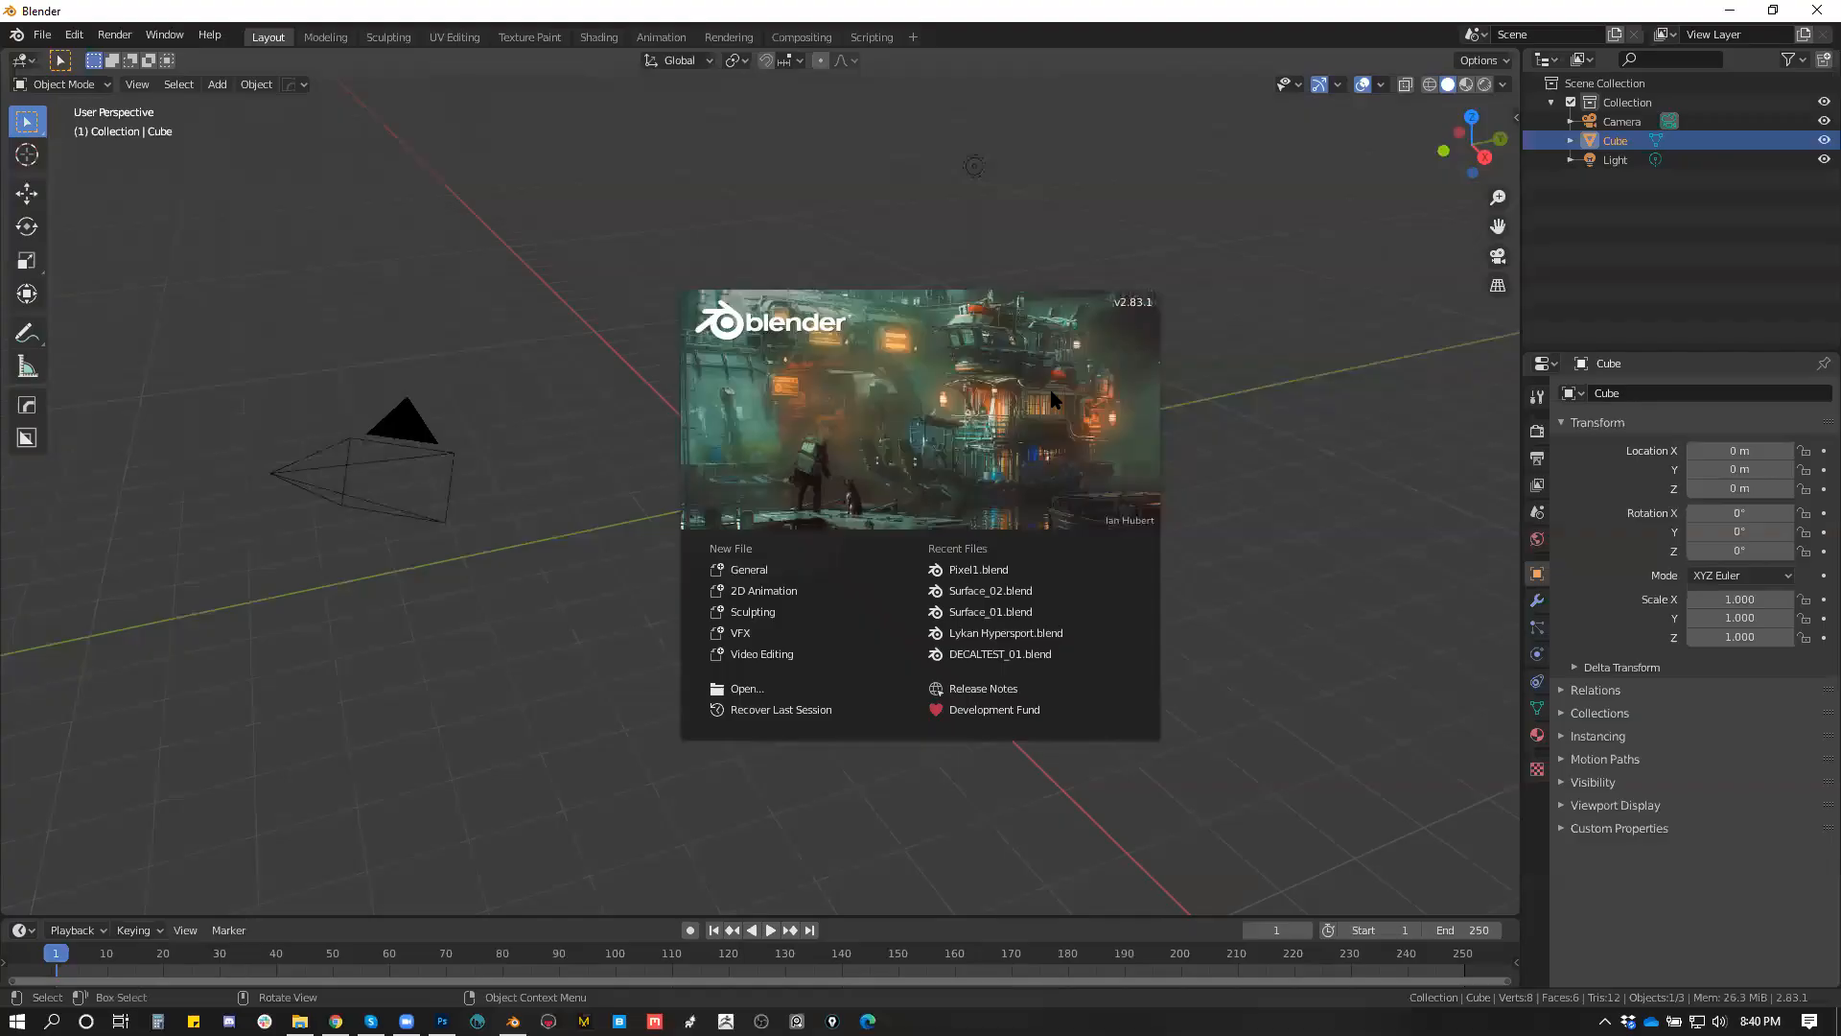
Step: Switch to Blender, dismiss the splash screen and look at the default cube from another angle
left_click(1245, 396)
middle_click_drag(1245, 396, 826, 482)
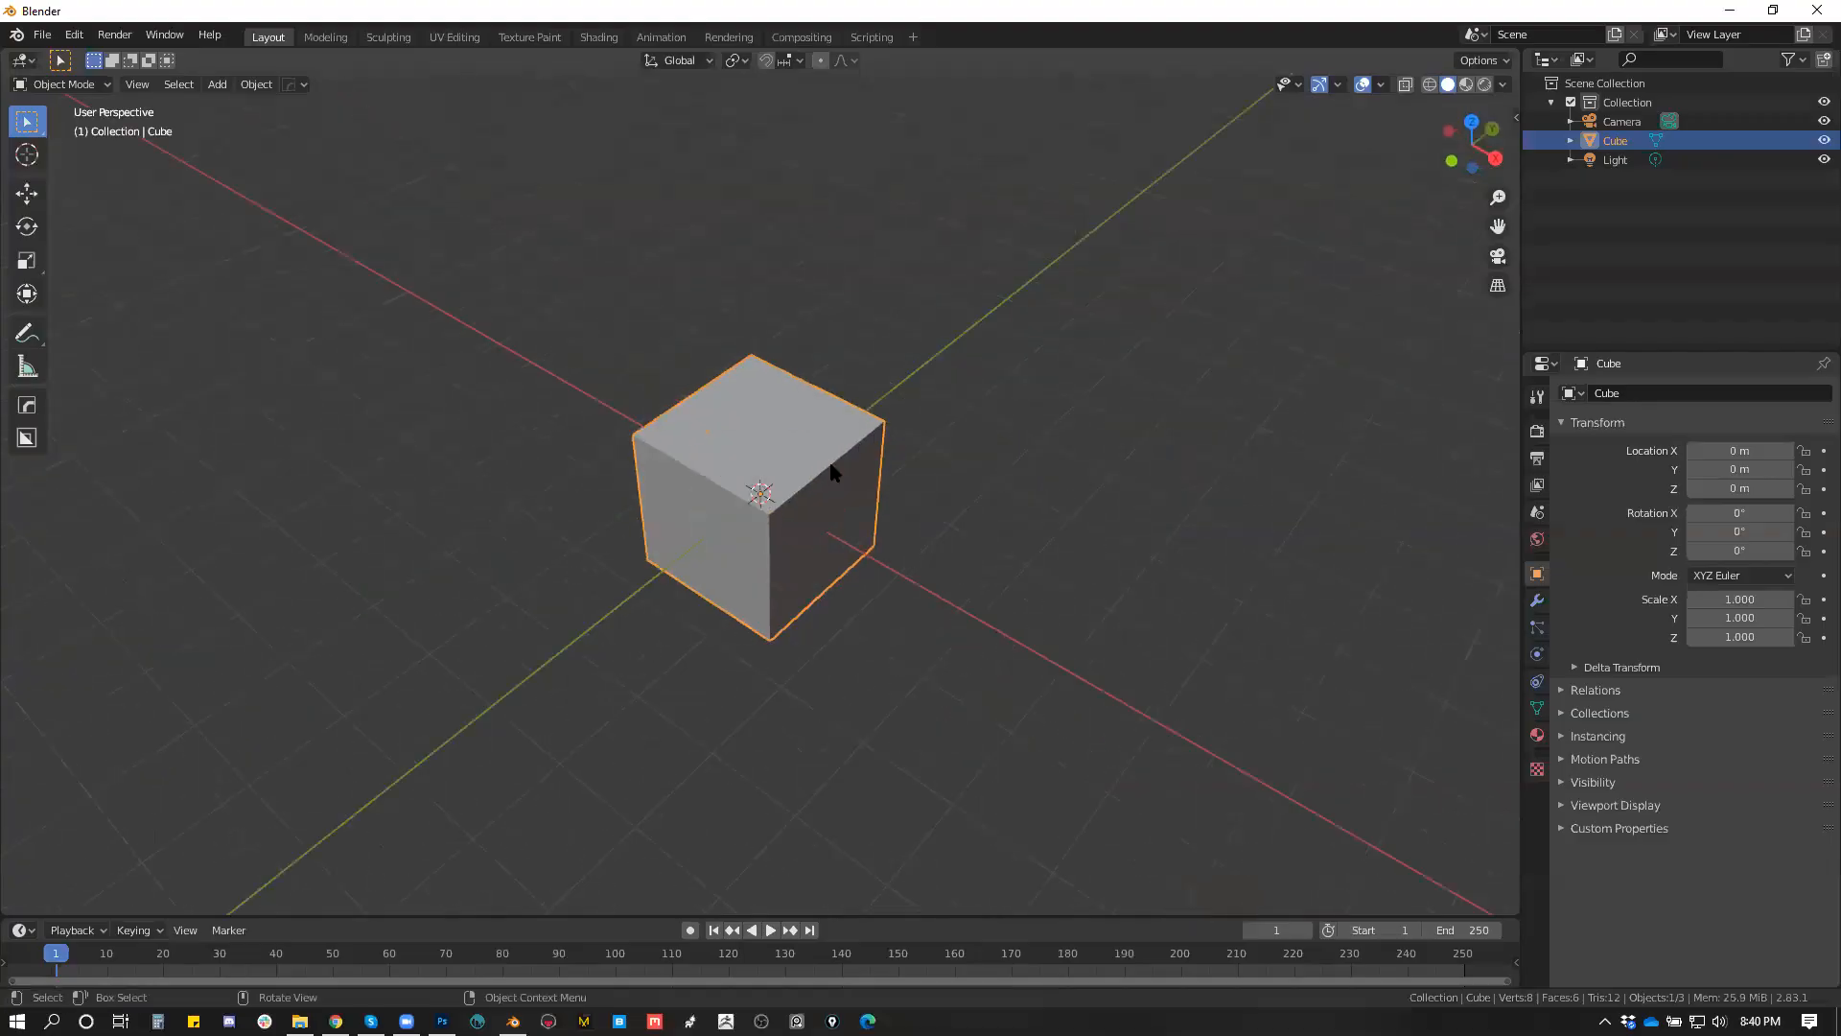
Step: Bevel two opposite top edges of the default cube with 8 segments to round them
key("Tab")
left_click(703, 473)
key("ctrl+b")
scroll(837, 436, "up", 2)
left_click(837, 445)
middle_click_drag(1025, 486, 844, 423)
left_click(884, 461)
key("ctrl+b")
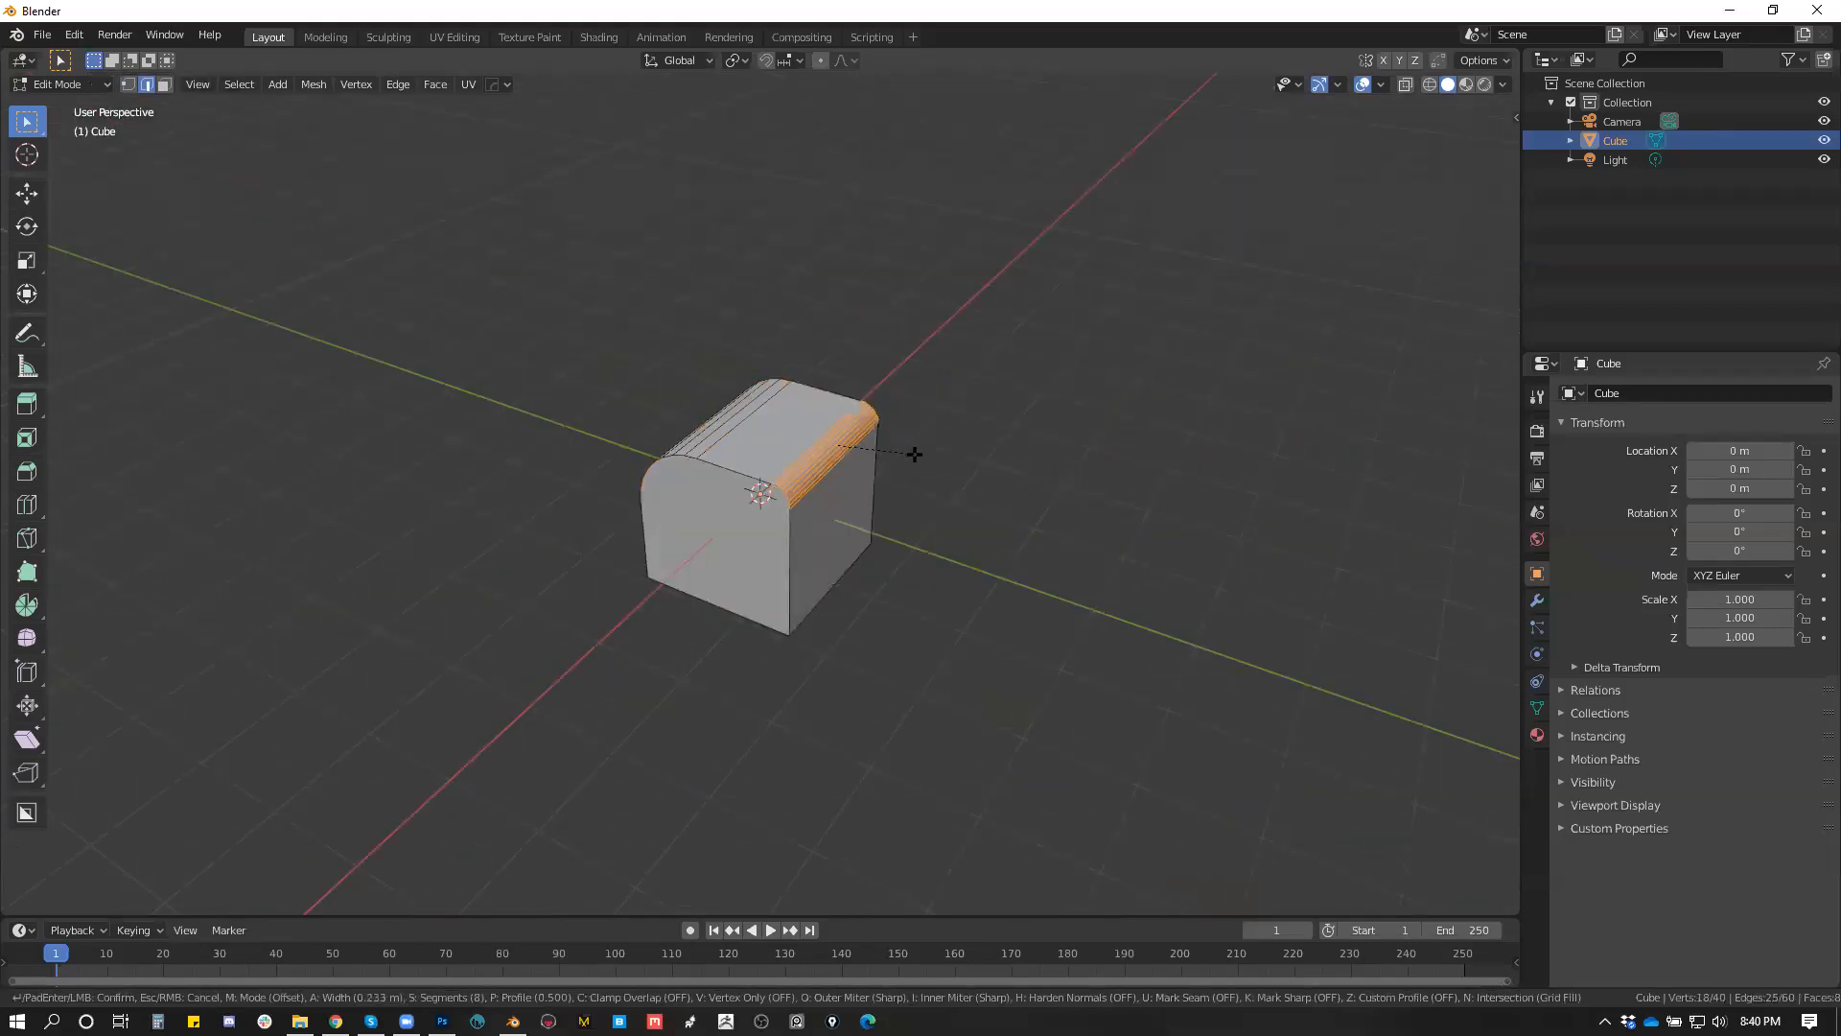
left_click(915, 454)
Step: Bevel a lower edge of the block to round its front and return to Object Mode
middle_click_drag(999, 452, 773, 547)
left_click(728, 581)
key("ctrl+b")
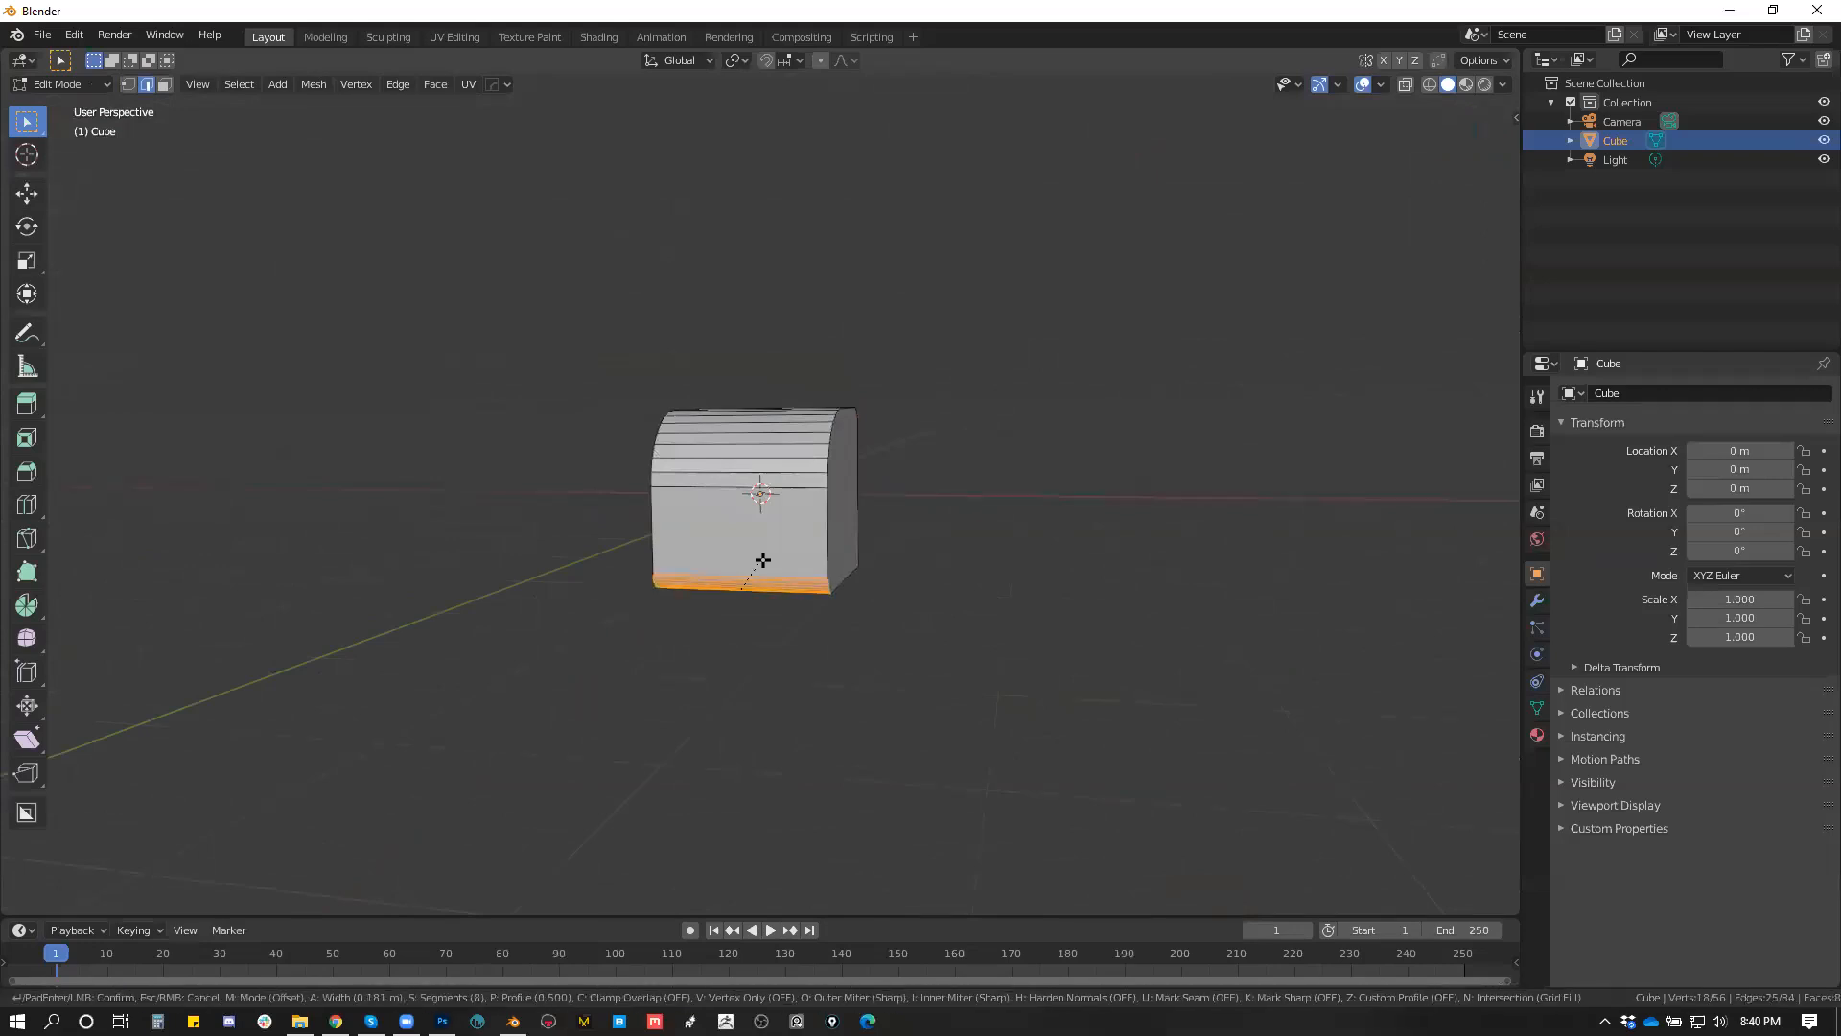
left_click(773, 539)
scroll(1041, 543, "up", 2)
key("Tab")
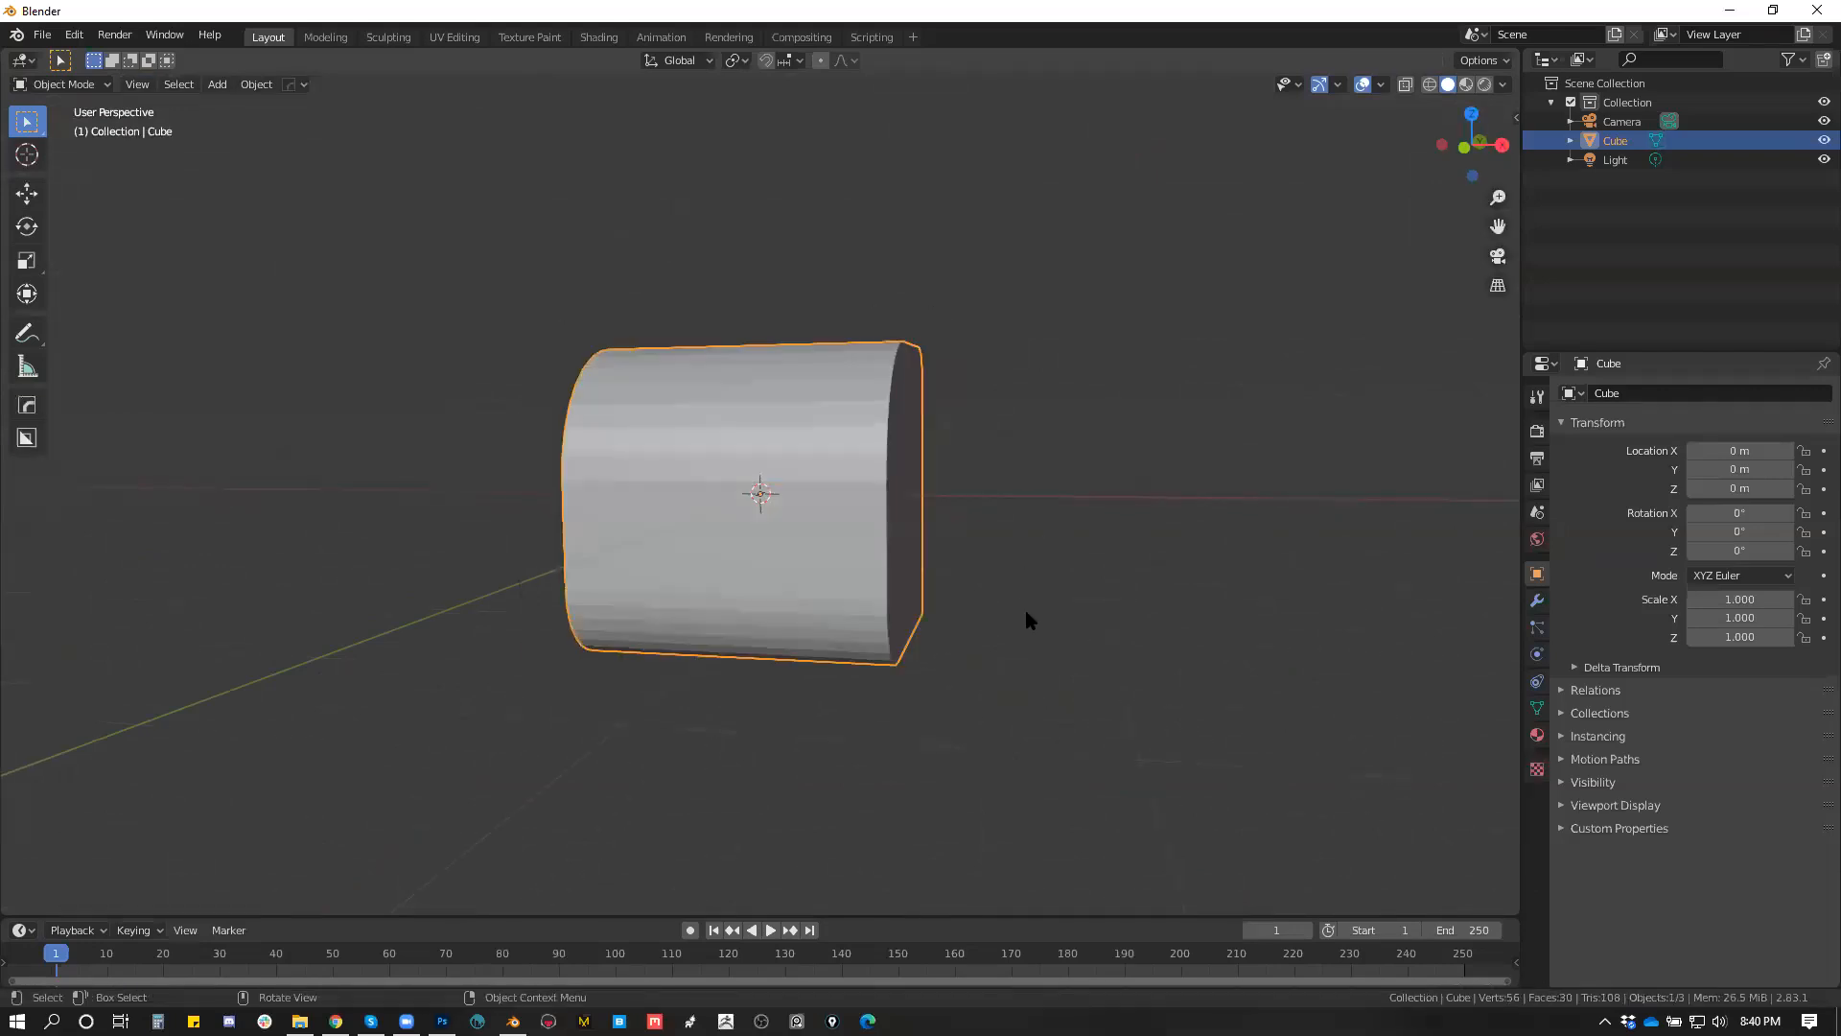
Step: Apply the Hard Ops Sharpen operation to the rounded block
middle_click_drag(1026, 611, 1003, 660)
right_click(887, 496)
left_click(1034, 386)
key("q")
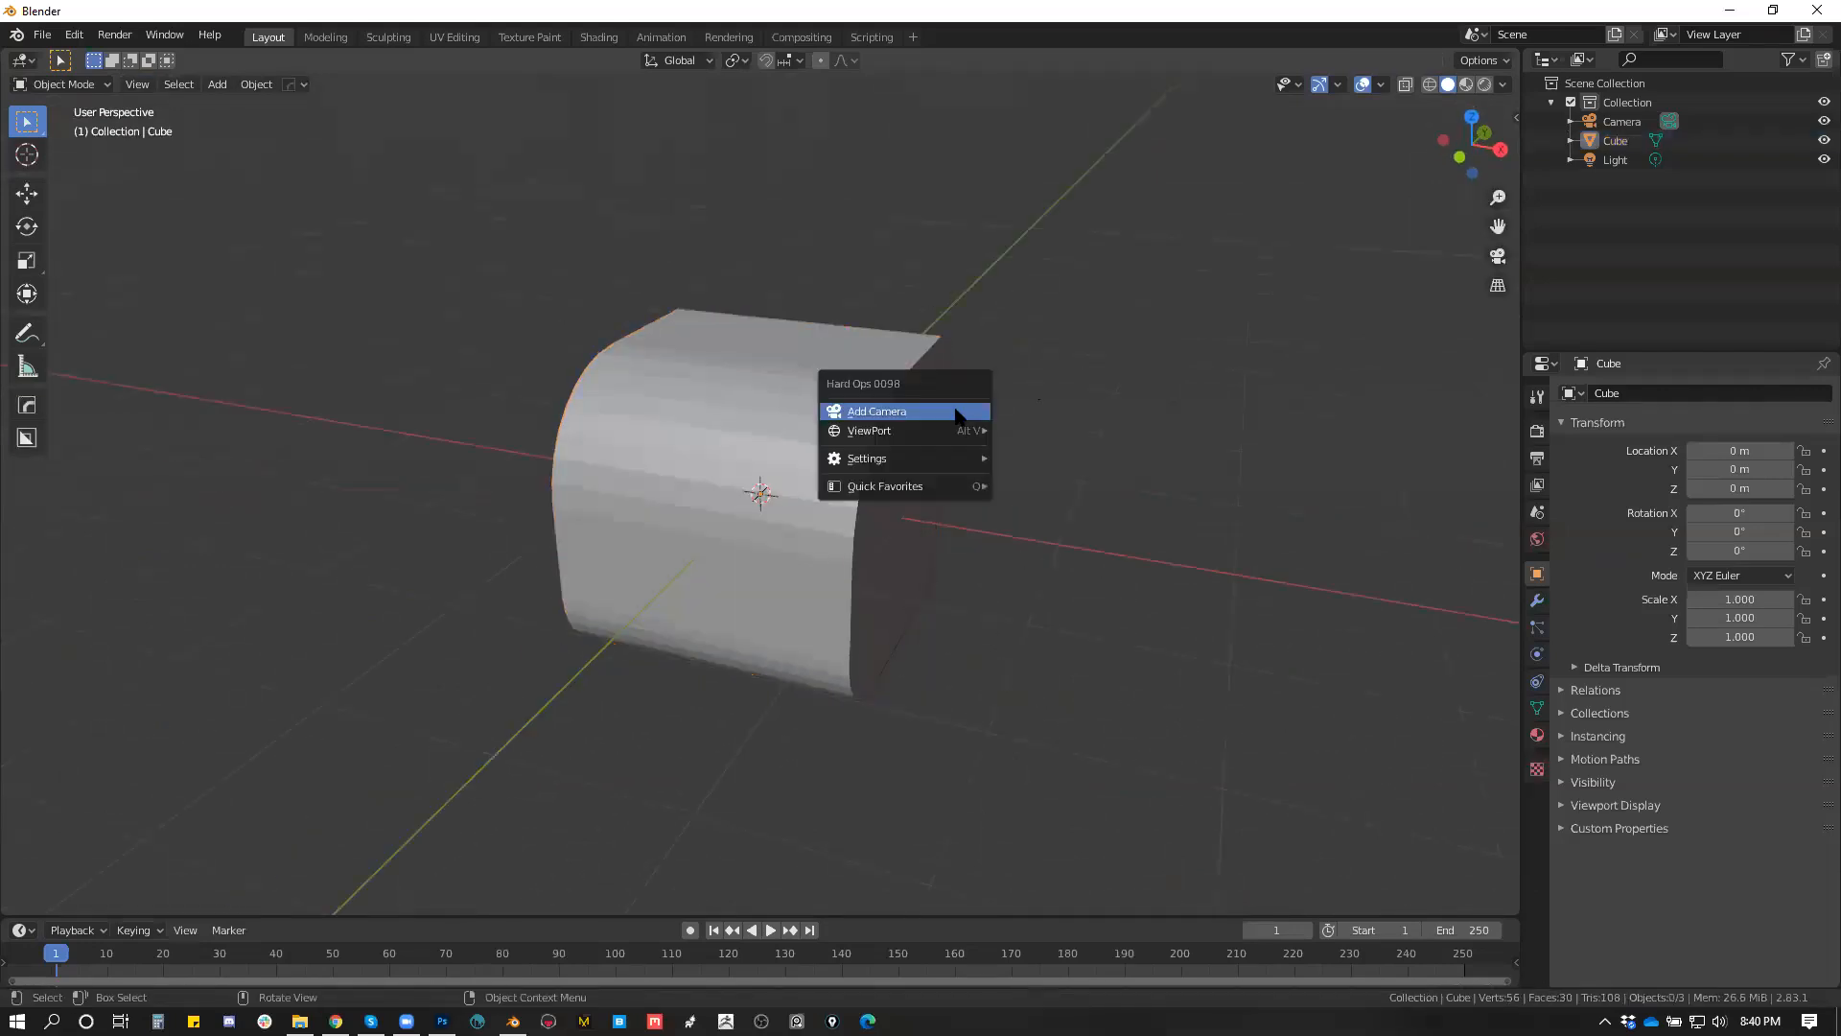
left_click(810, 384)
key("q")
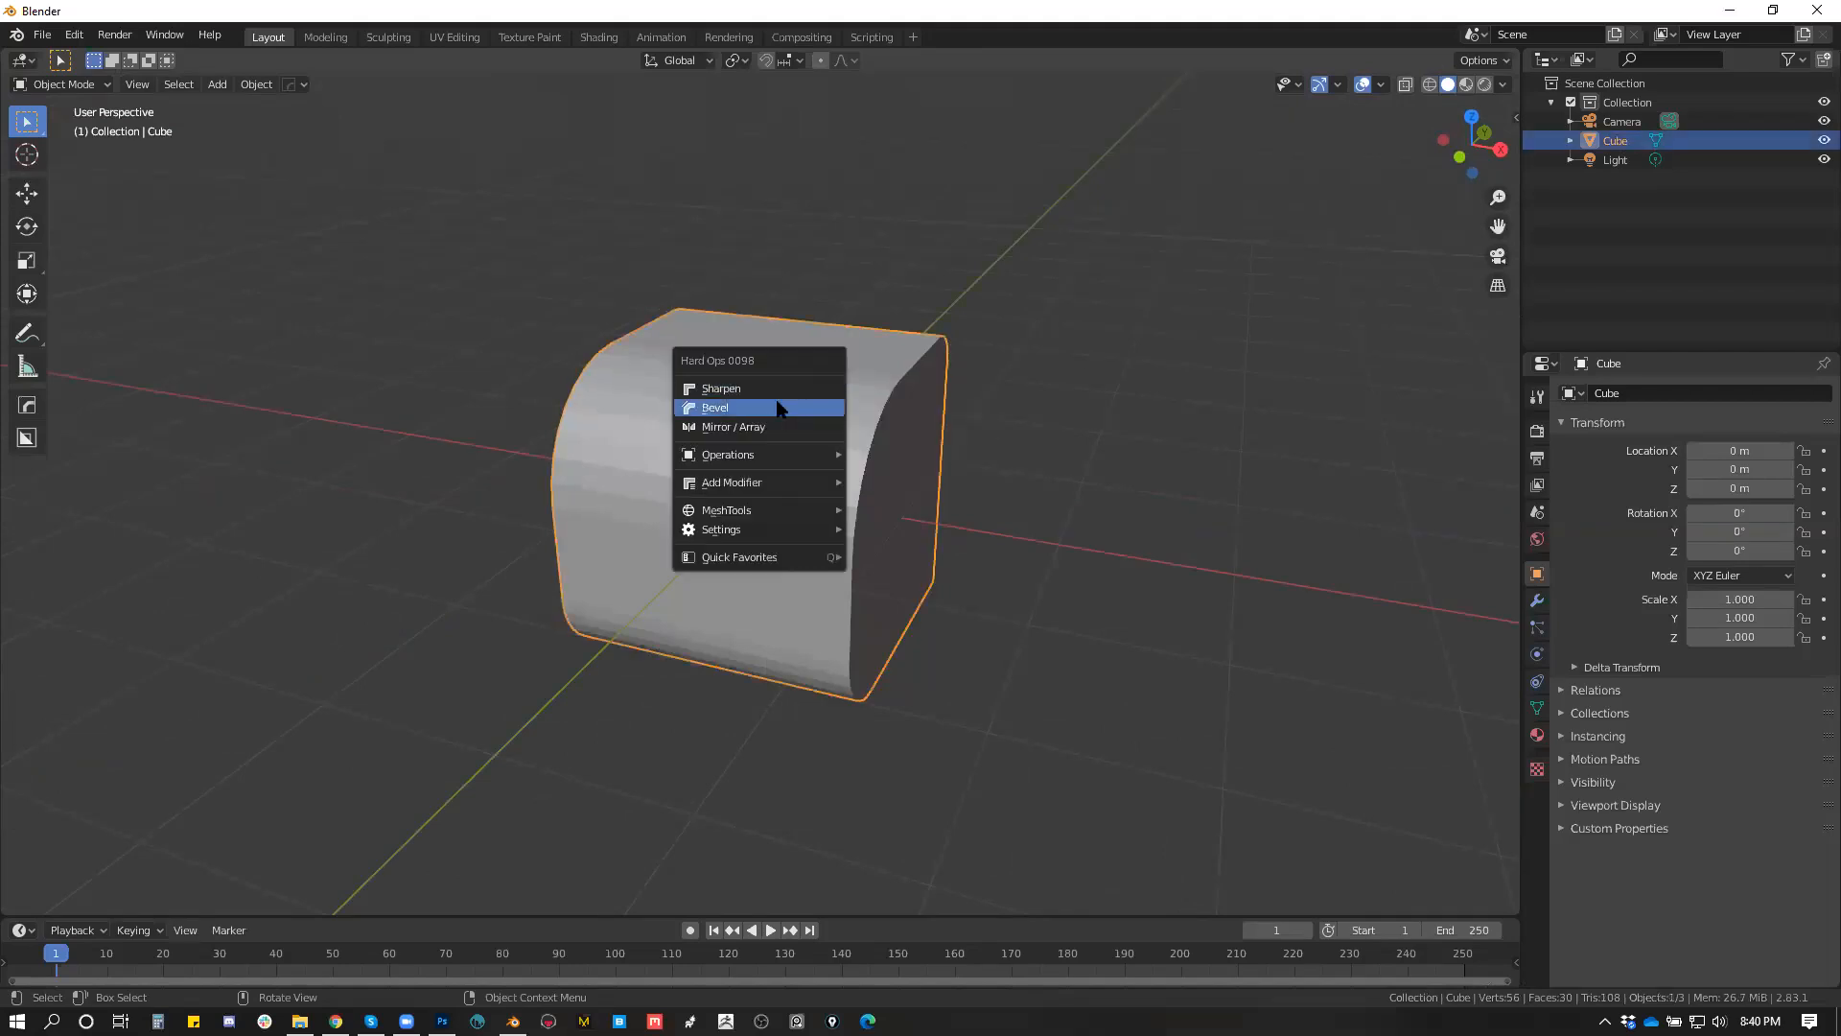
left_click(757, 389)
left_click(1022, 478)
mouse_move(1022, 477)
middle_mouse_down()
mouse_move(864, 527)
mouse_move(1071, 507)
mouse_move(1071, 526)
mouse_move(935, 537)
middle_mouse_up()
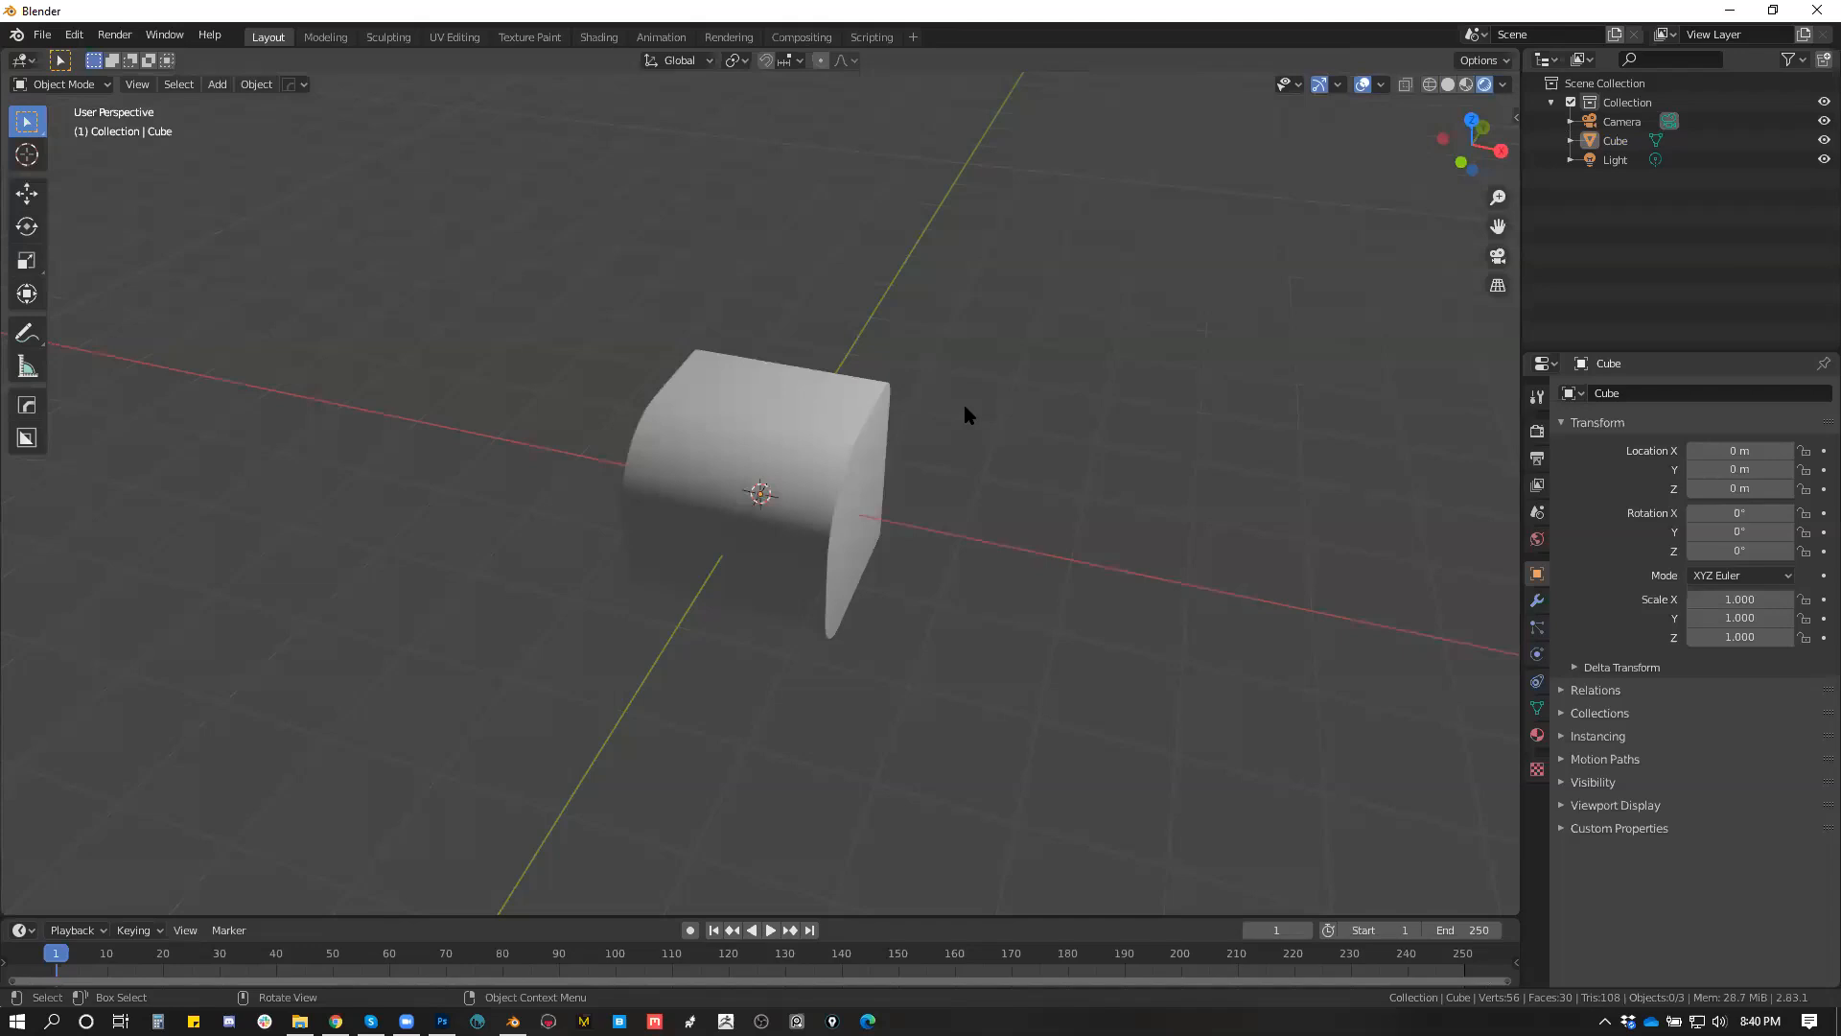
Step: Insert the round recessed decal from the DECALmachine Examples library, place it on the block's top face and scale it to 1.724
key("d")
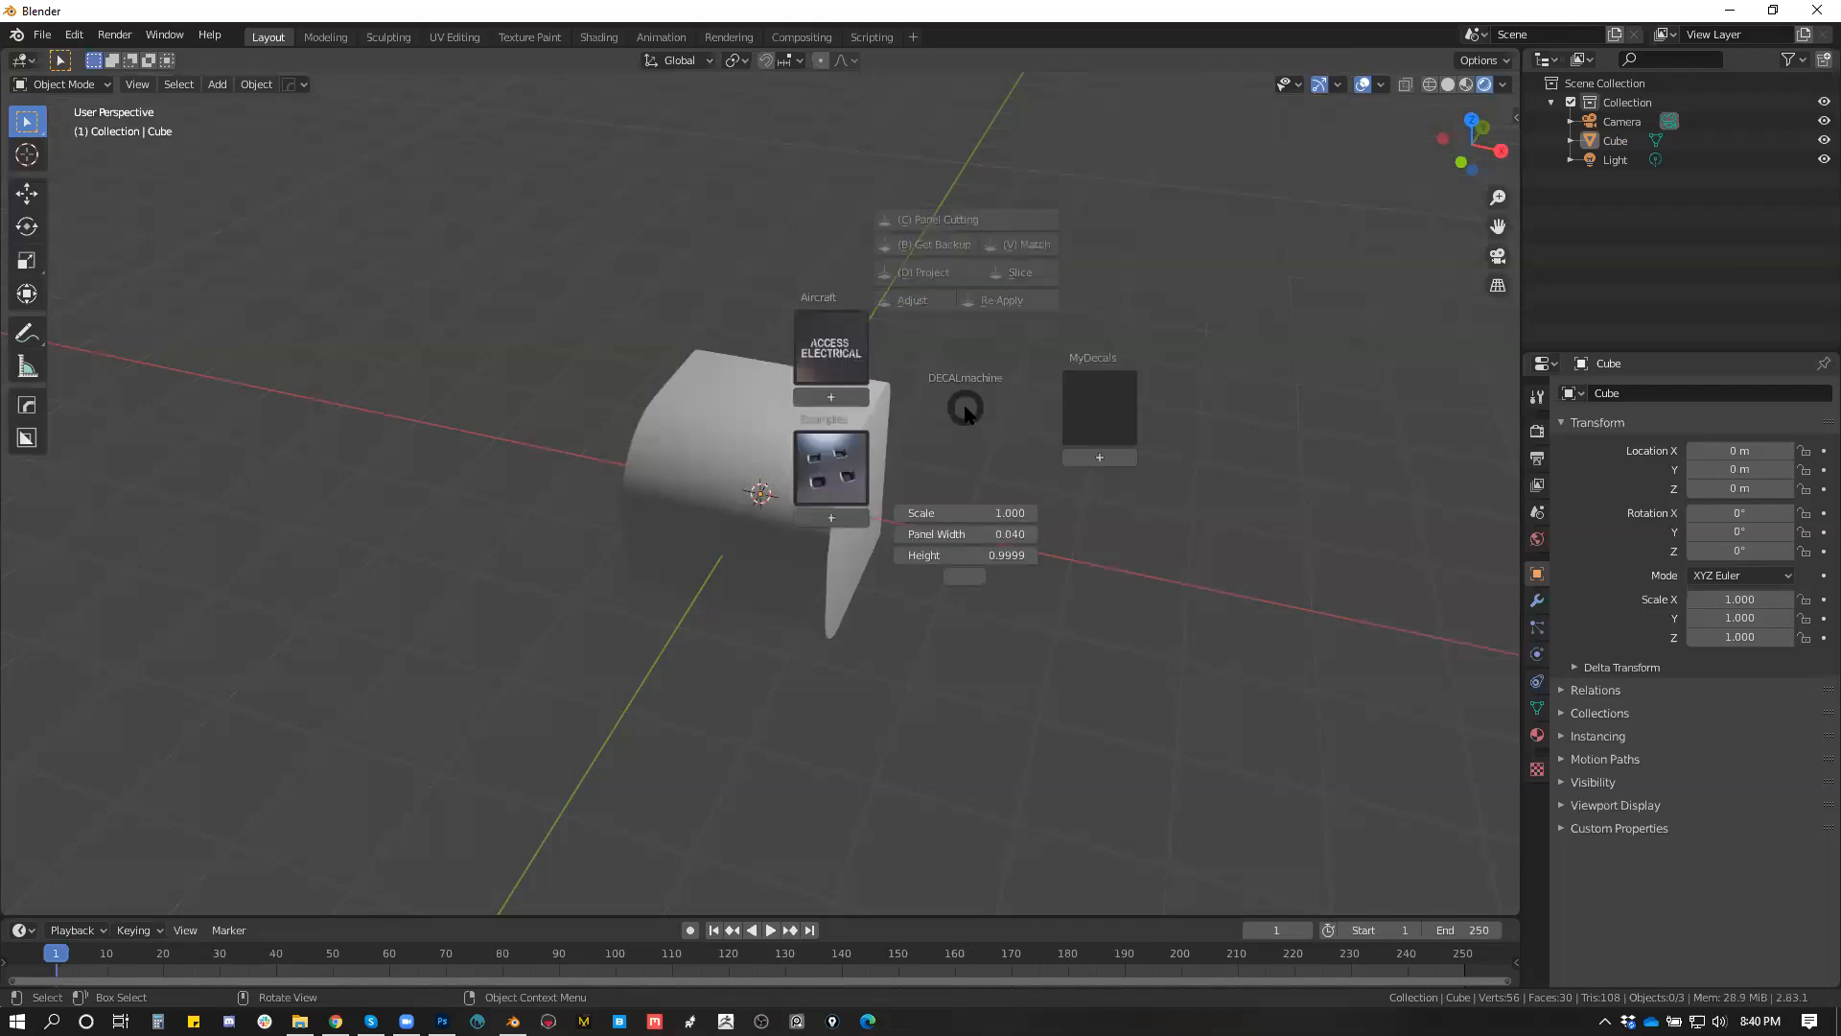
left_click(847, 467)
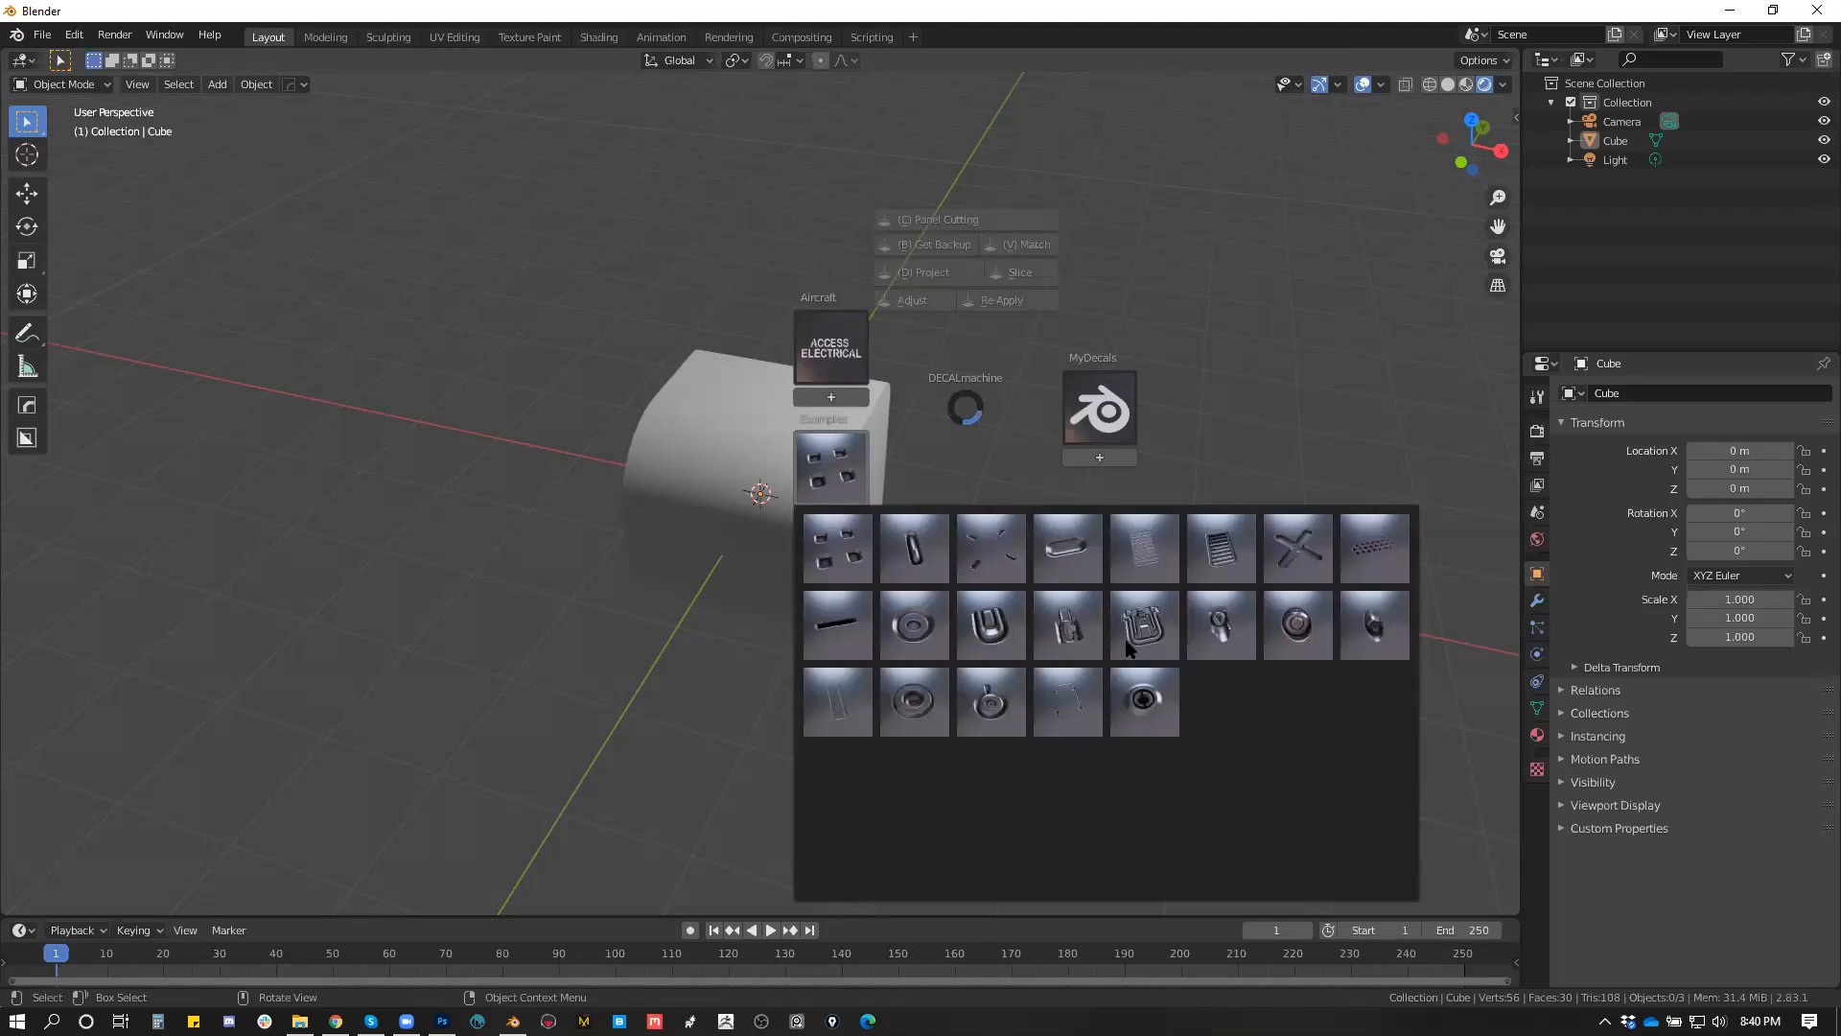
left_click(983, 696)
key("g")
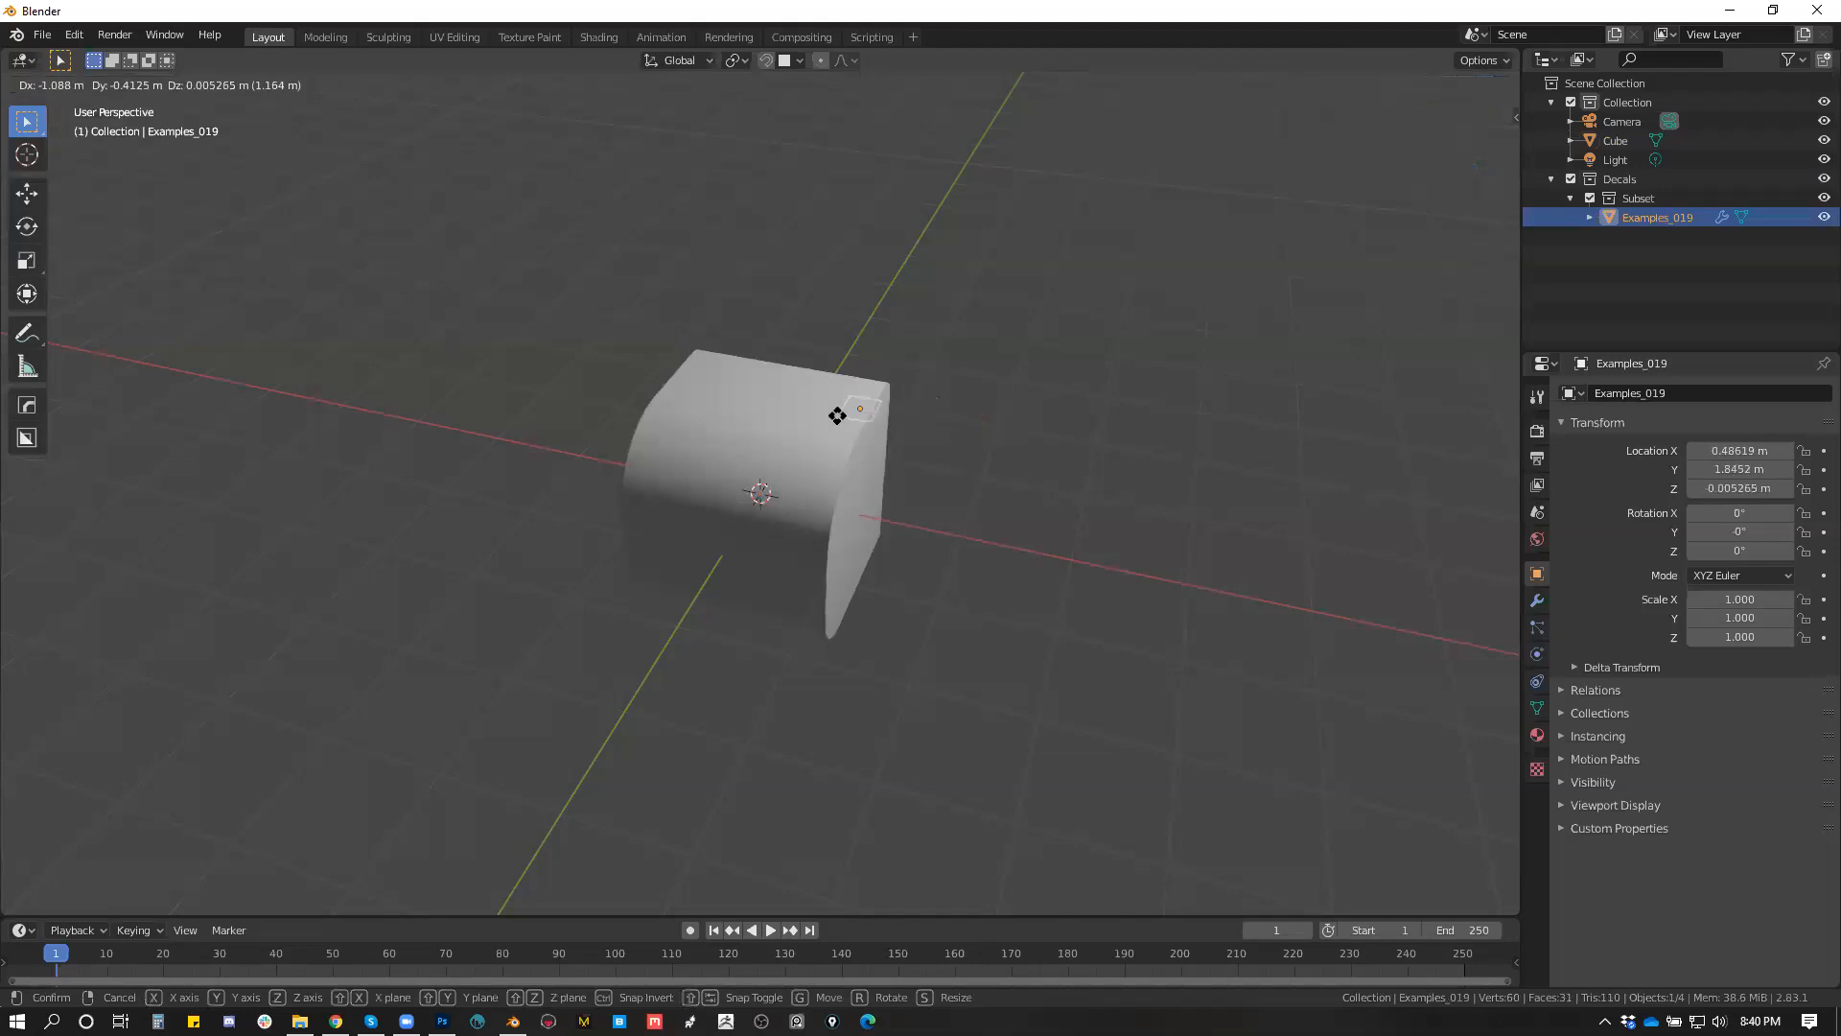
left_click(841, 414)
scroll(909, 500, "up", 2)
middle_click_drag(910, 493, 1061, 509)
key("s")
left_click(1034, 513)
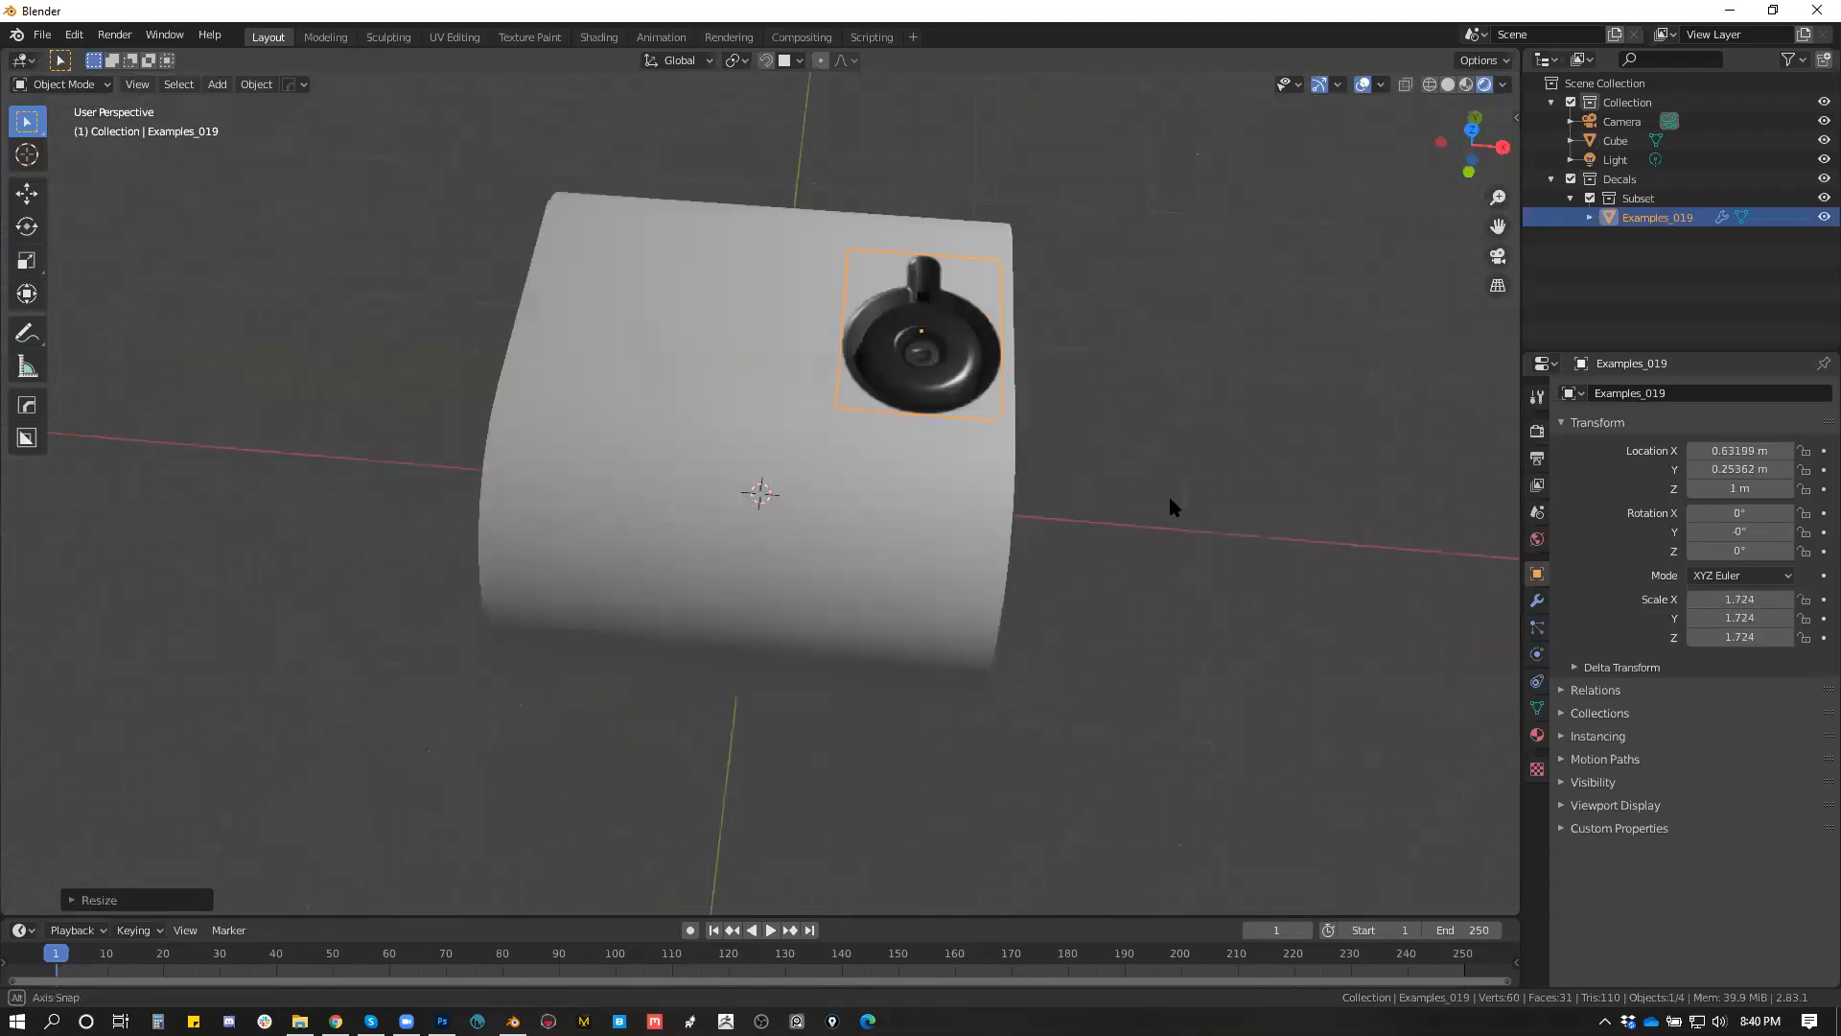
Step: Duplicate the round decal and place the copy on the opposite side of the top face
key("shift+d")
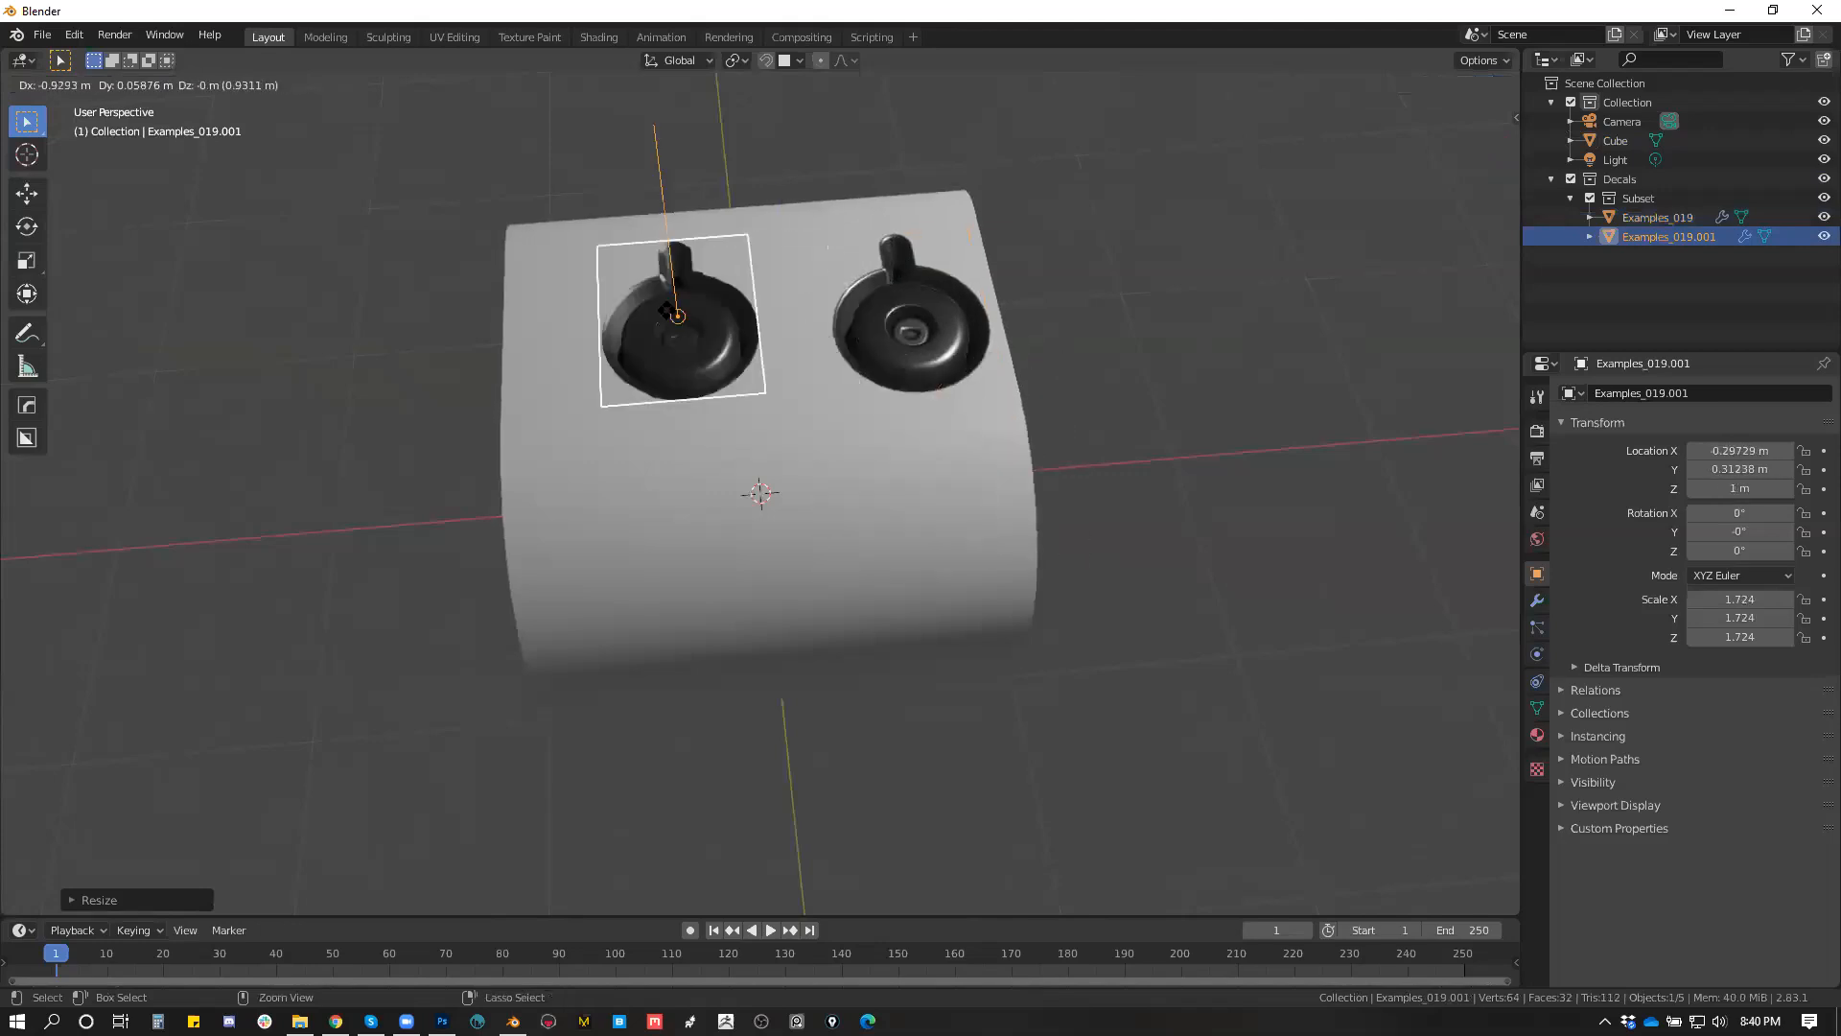
left_click(840, 478)
middle_click_drag(1136, 465, 887, 361)
middle_click_drag(986, 465, 1039, 560)
scroll(873, 451, "up", 5)
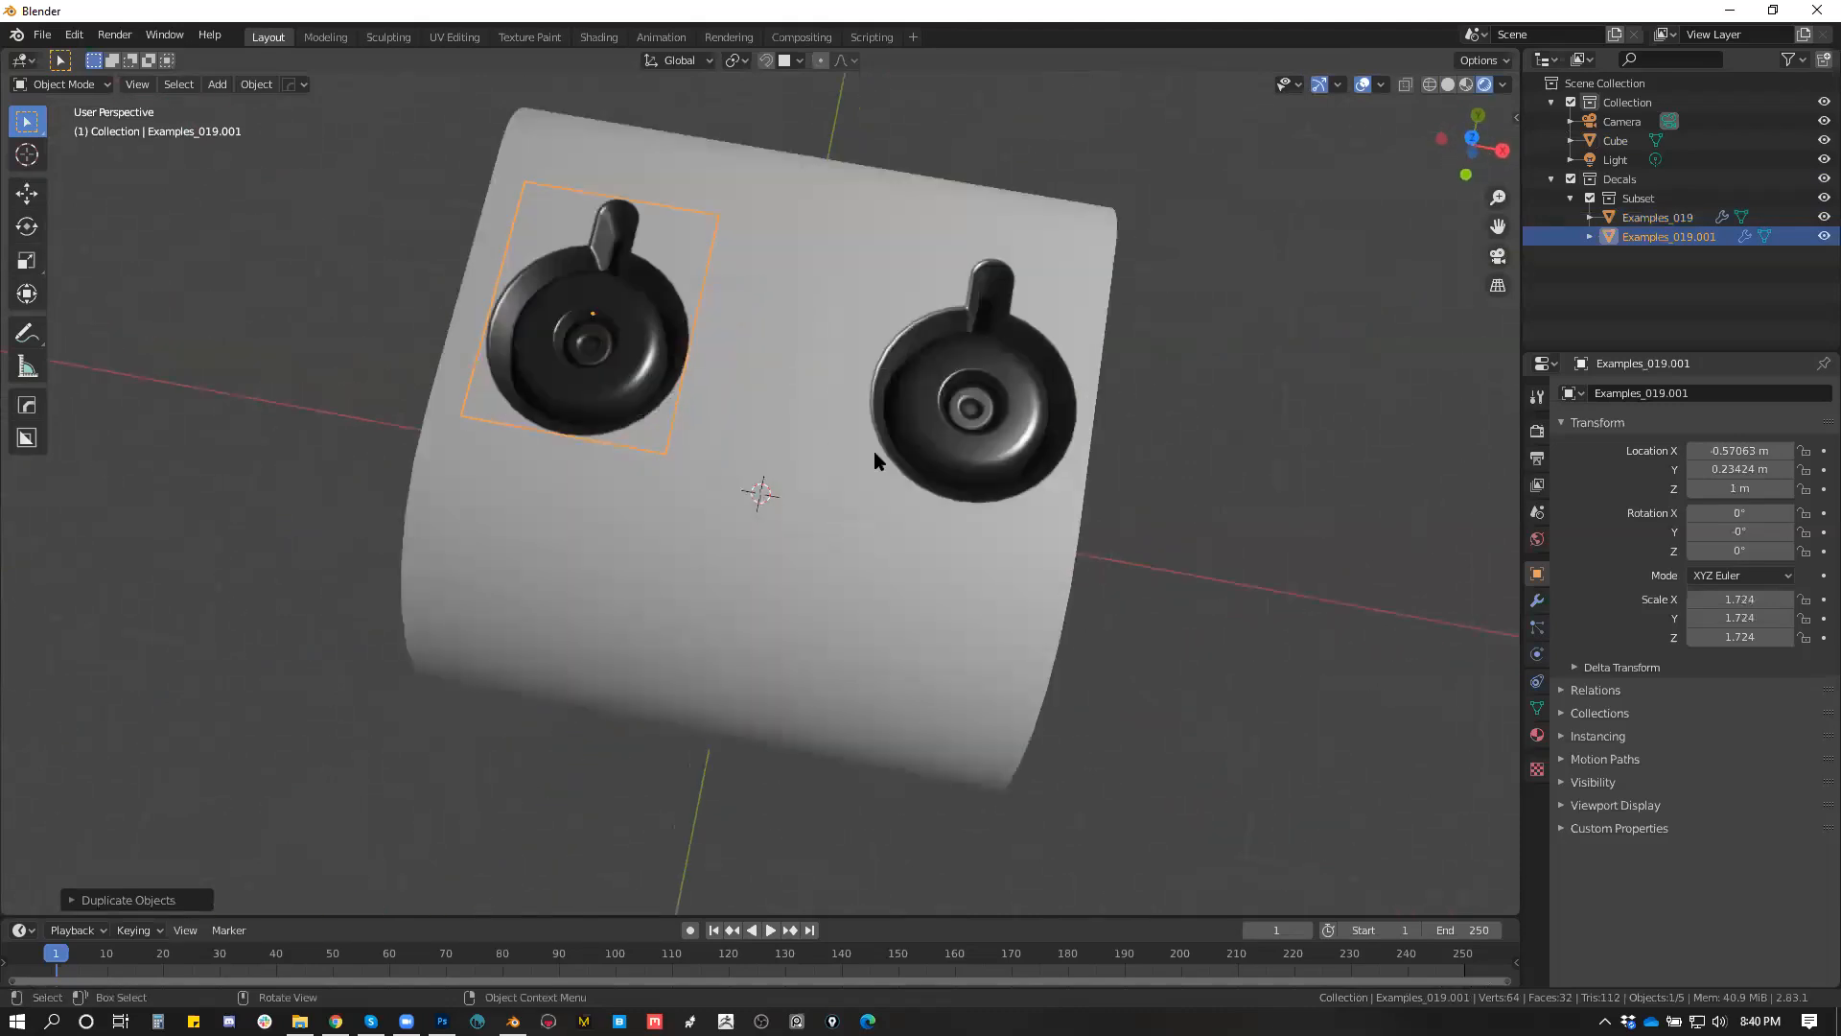
scroll(873, 464, "down", 4)
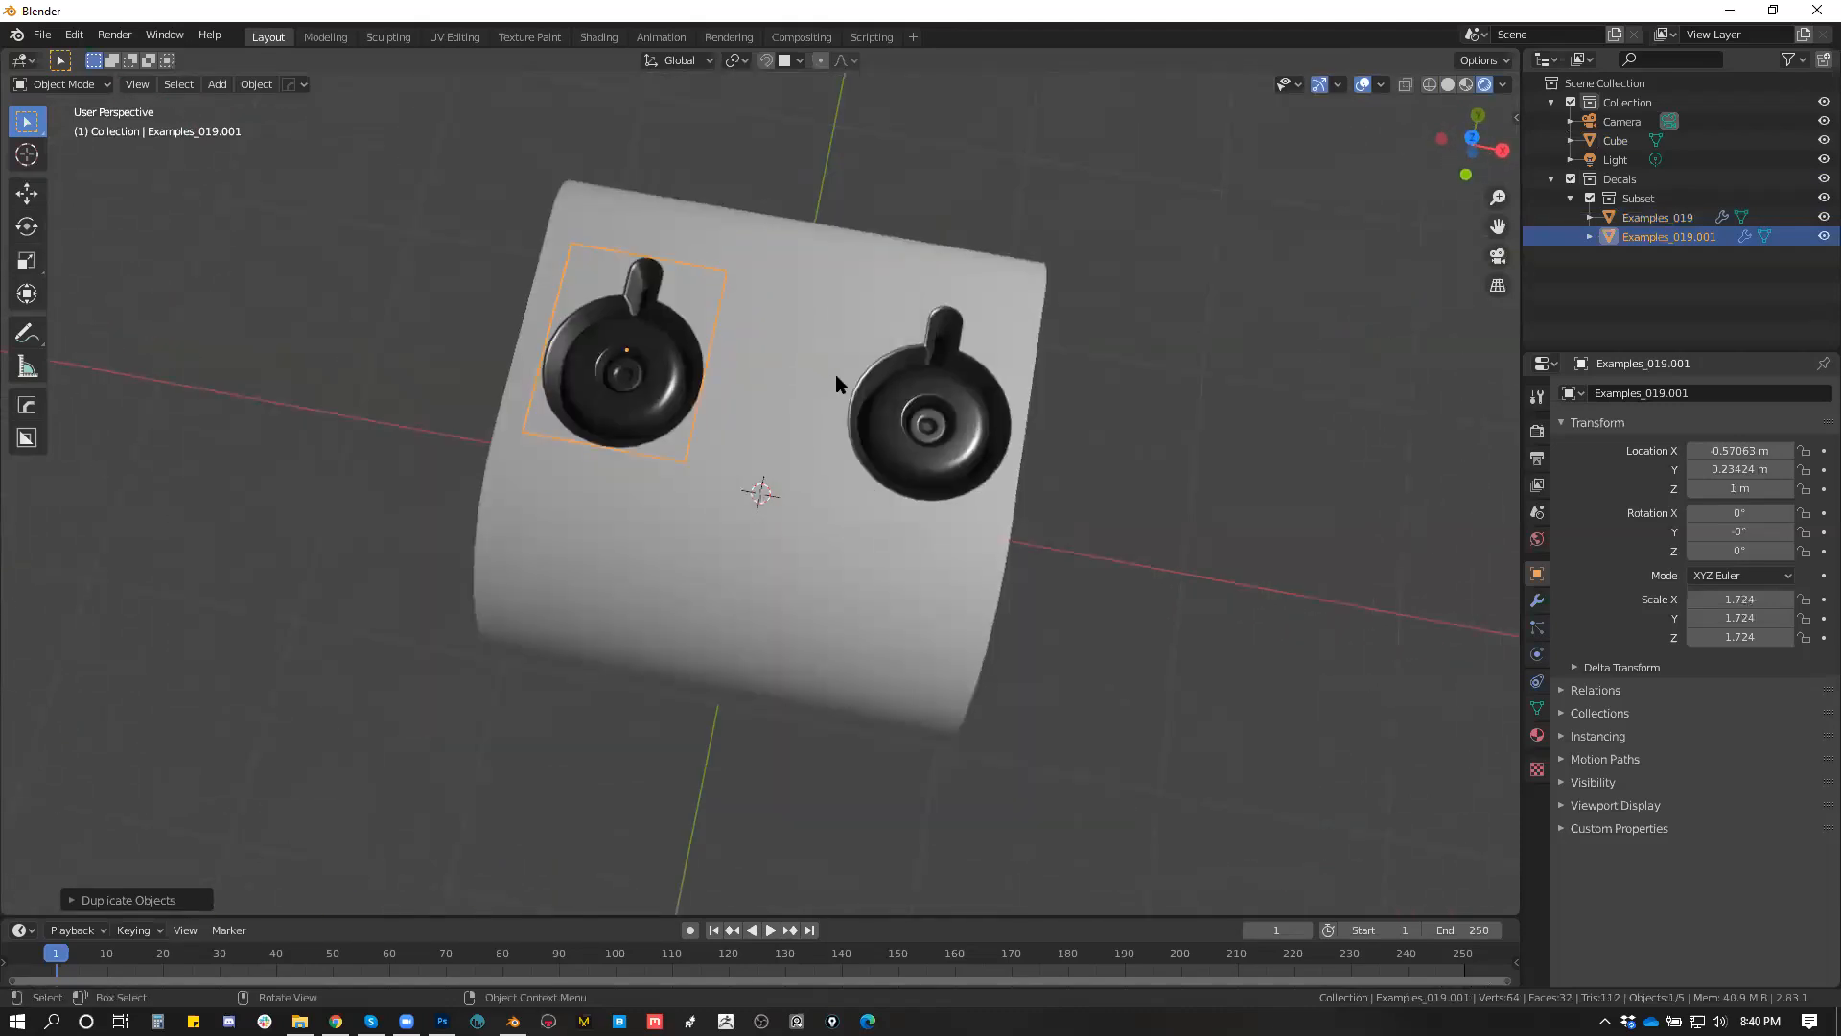
Step: Insert the four-bolt panel decal from the Examples library, place it between the two round decals and enlarge it
key("shift+a")
key("Escape")
key("d")
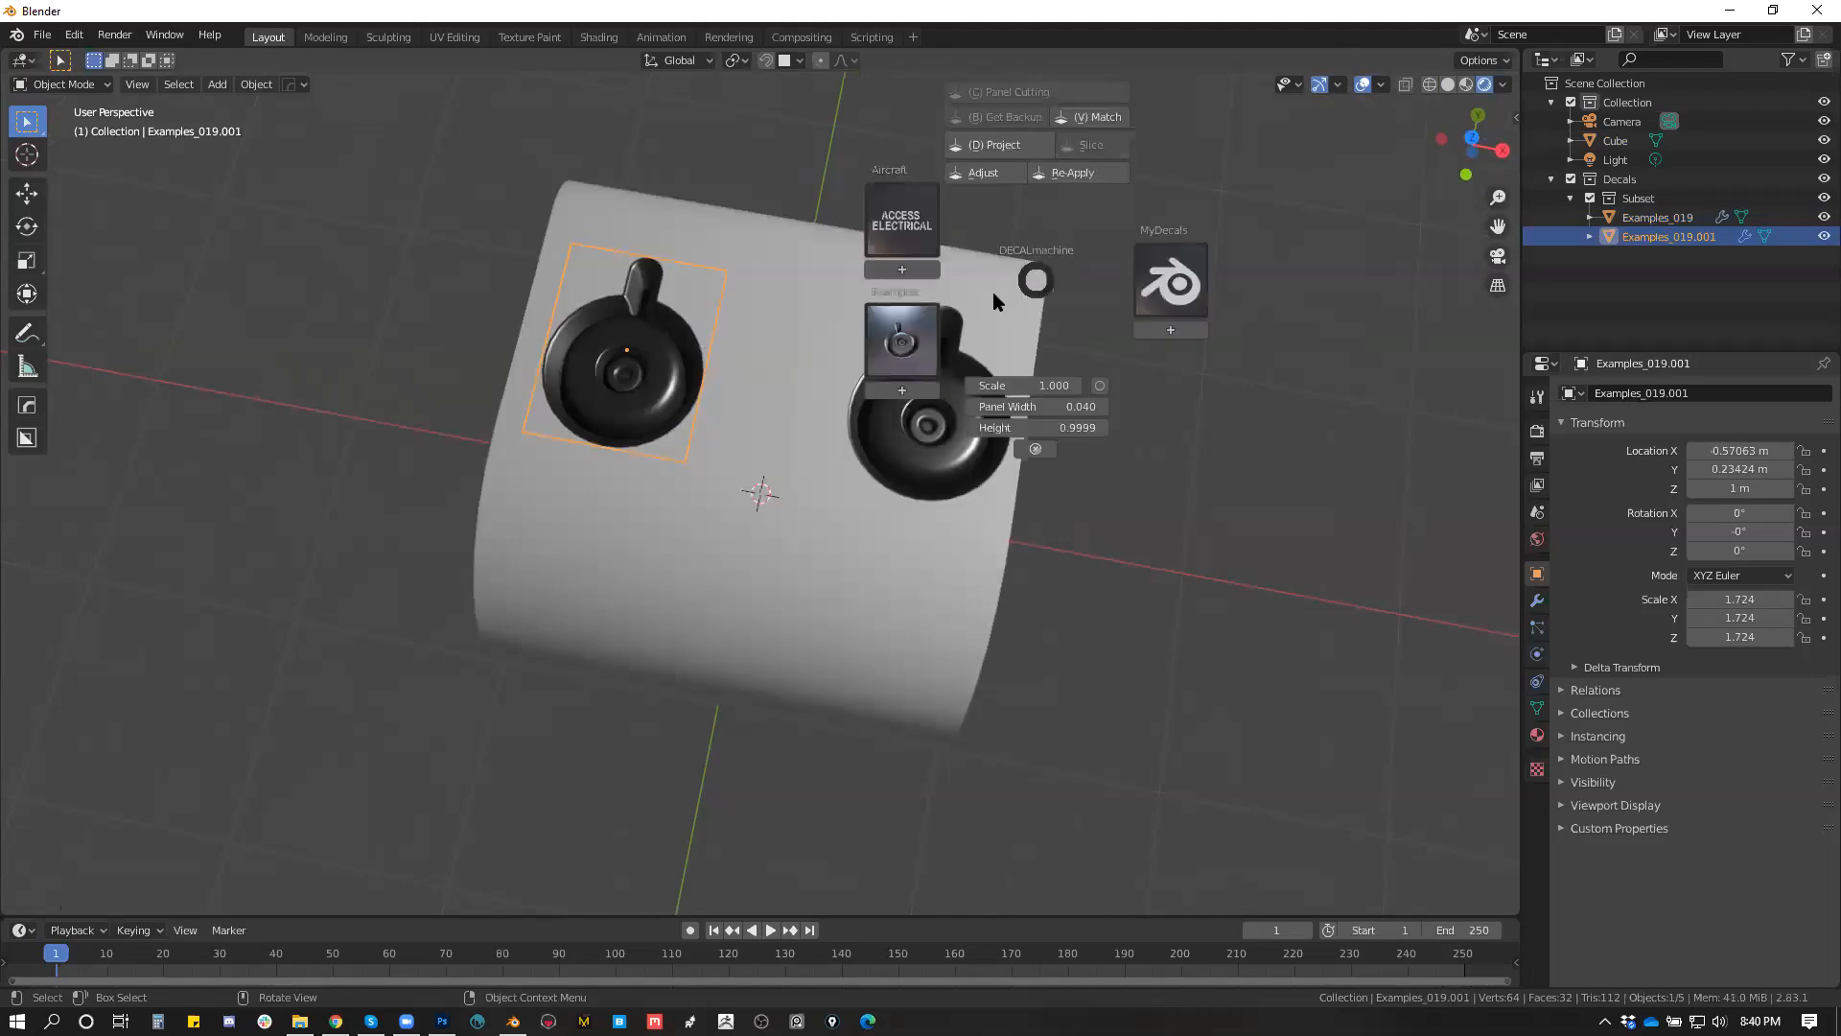
left_click(902, 340)
left_click(1143, 583)
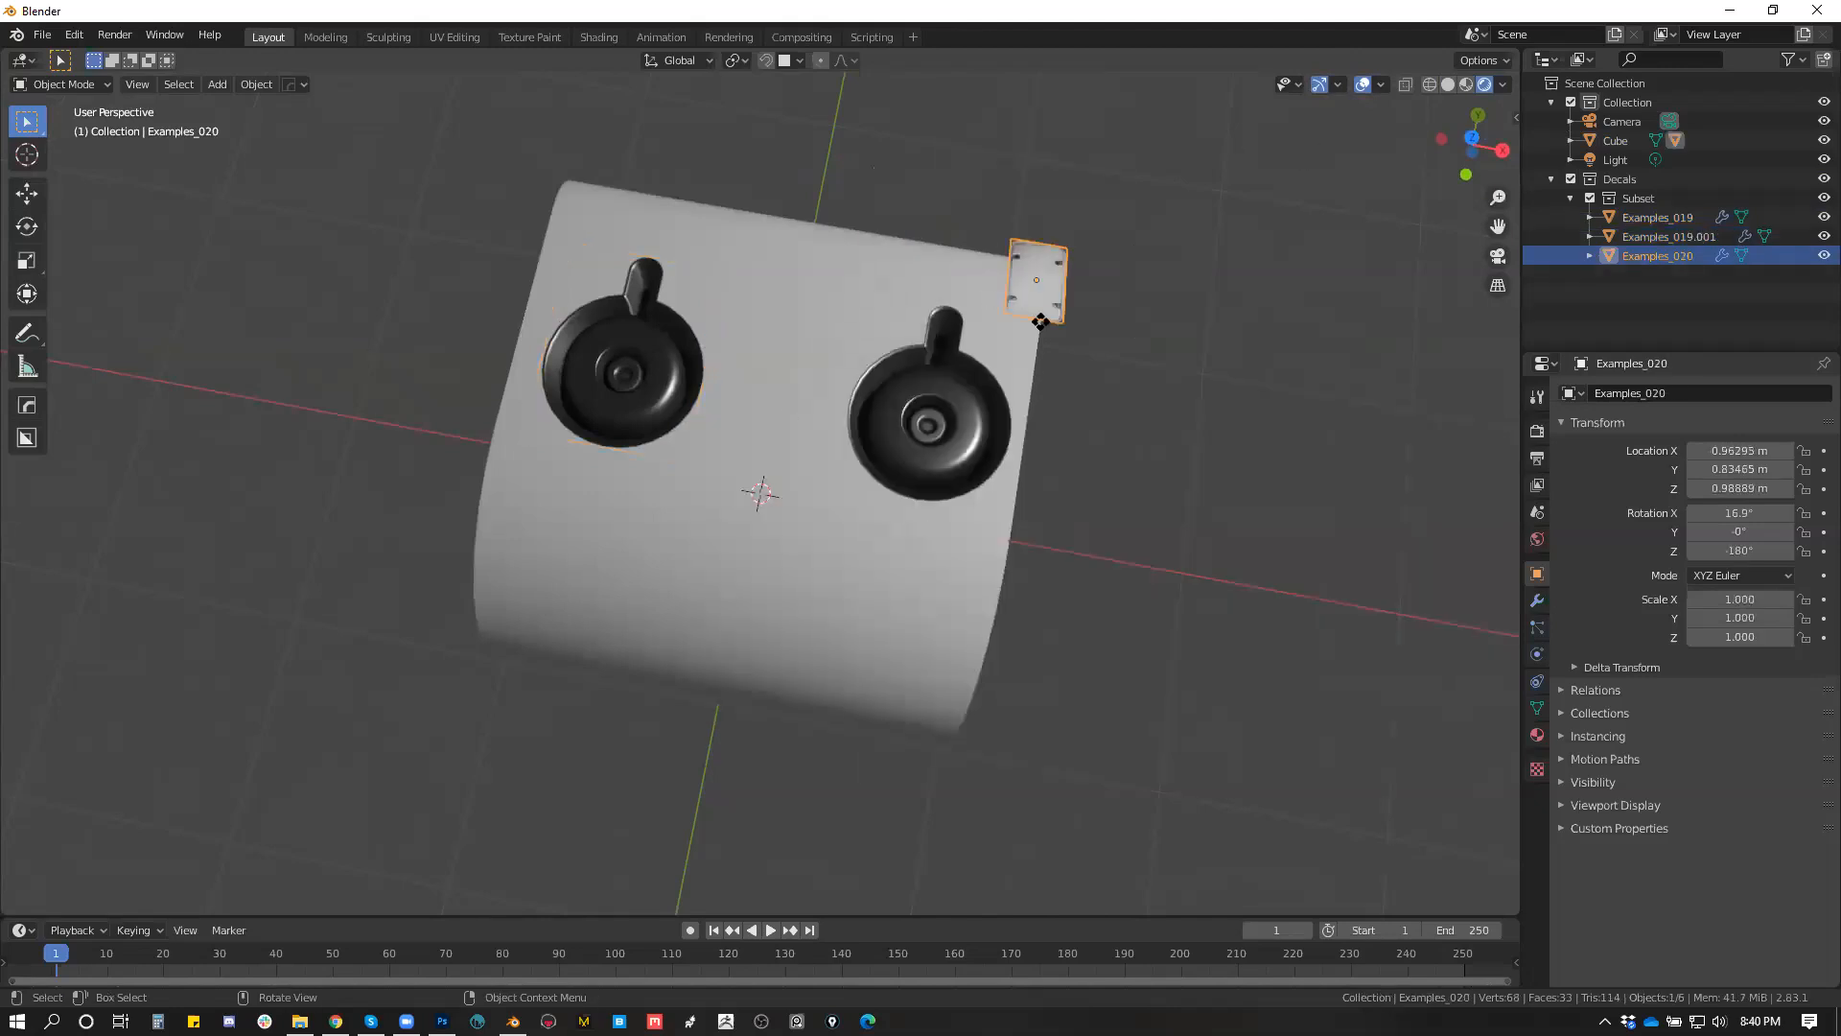
key("g")
left_click(779, 443)
key("s")
left_click(855, 375)
middle_click_drag(877, 409, 906, 461)
scroll(921, 460, "down", 1)
left_click(1189, 383)
middle_click_drag(1115, 520, 969, 484)
scroll(1102, 541, "up", 3)
scroll(993, 454, "down", 5)
Step: Scale the original round decal down to 0.602 and move it to the nearby back corner of the top face
left_click(818, 470)
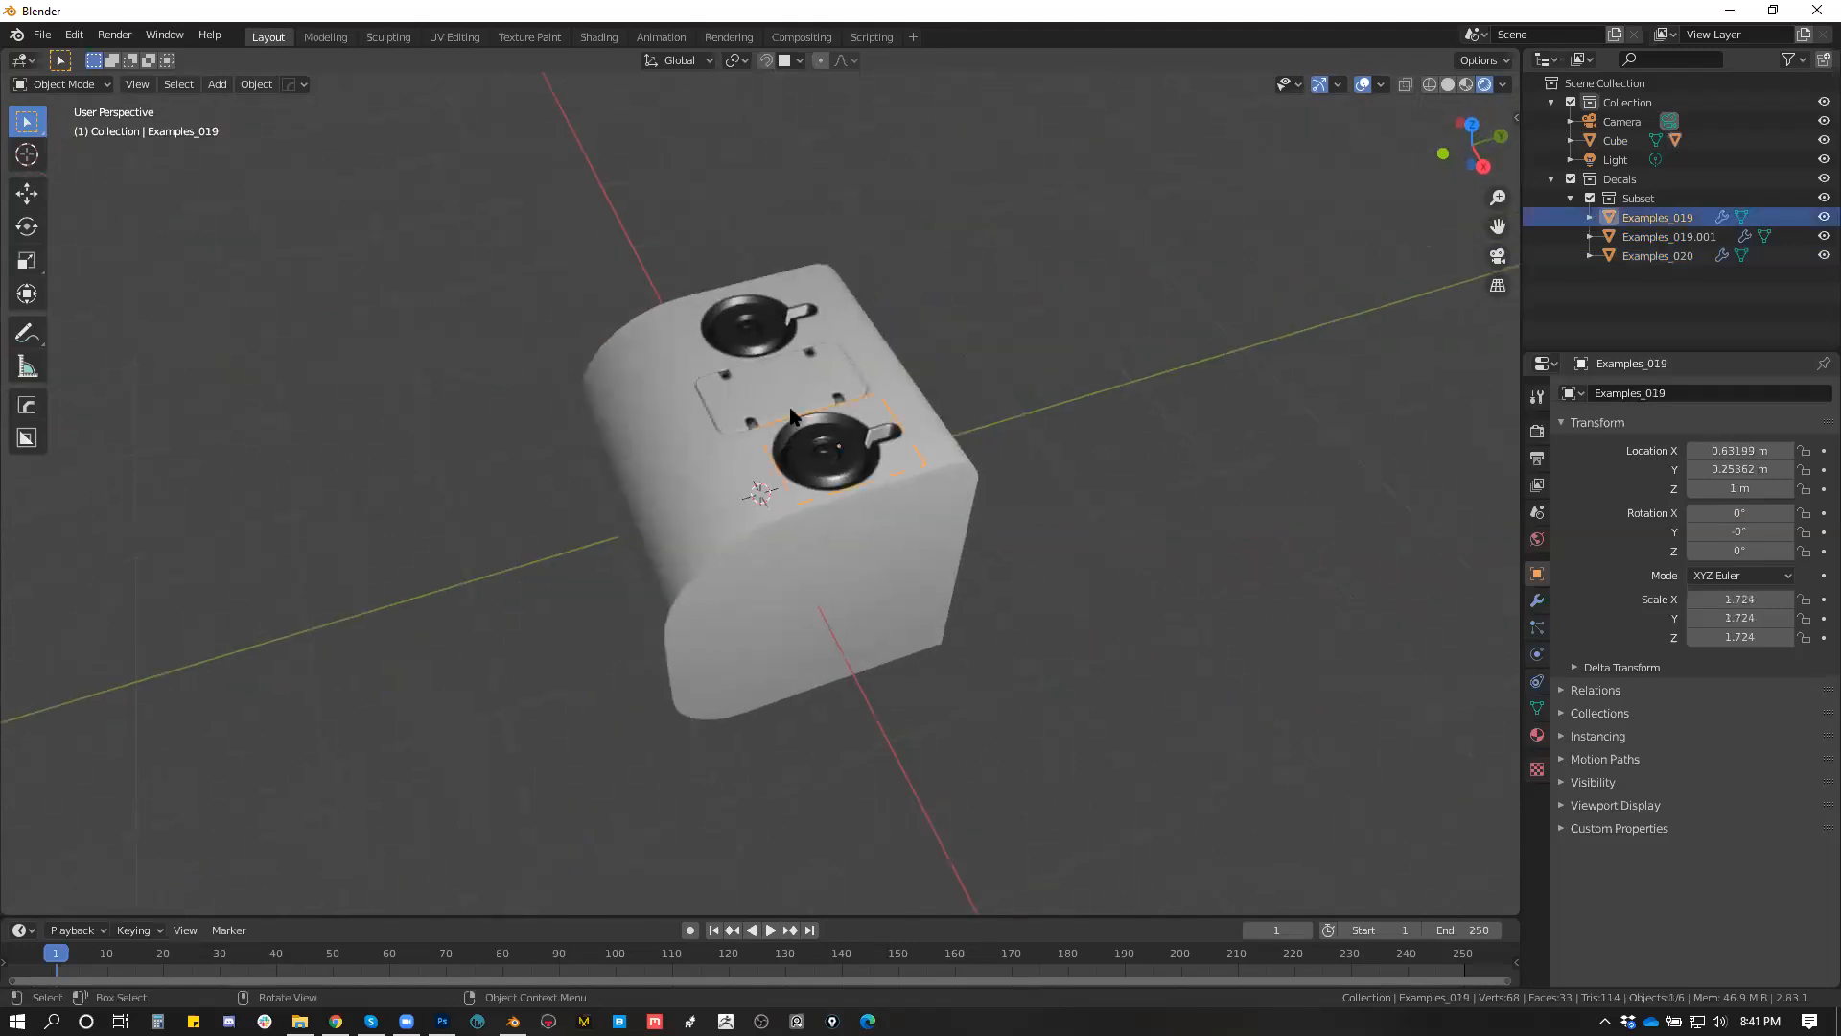
key("s")
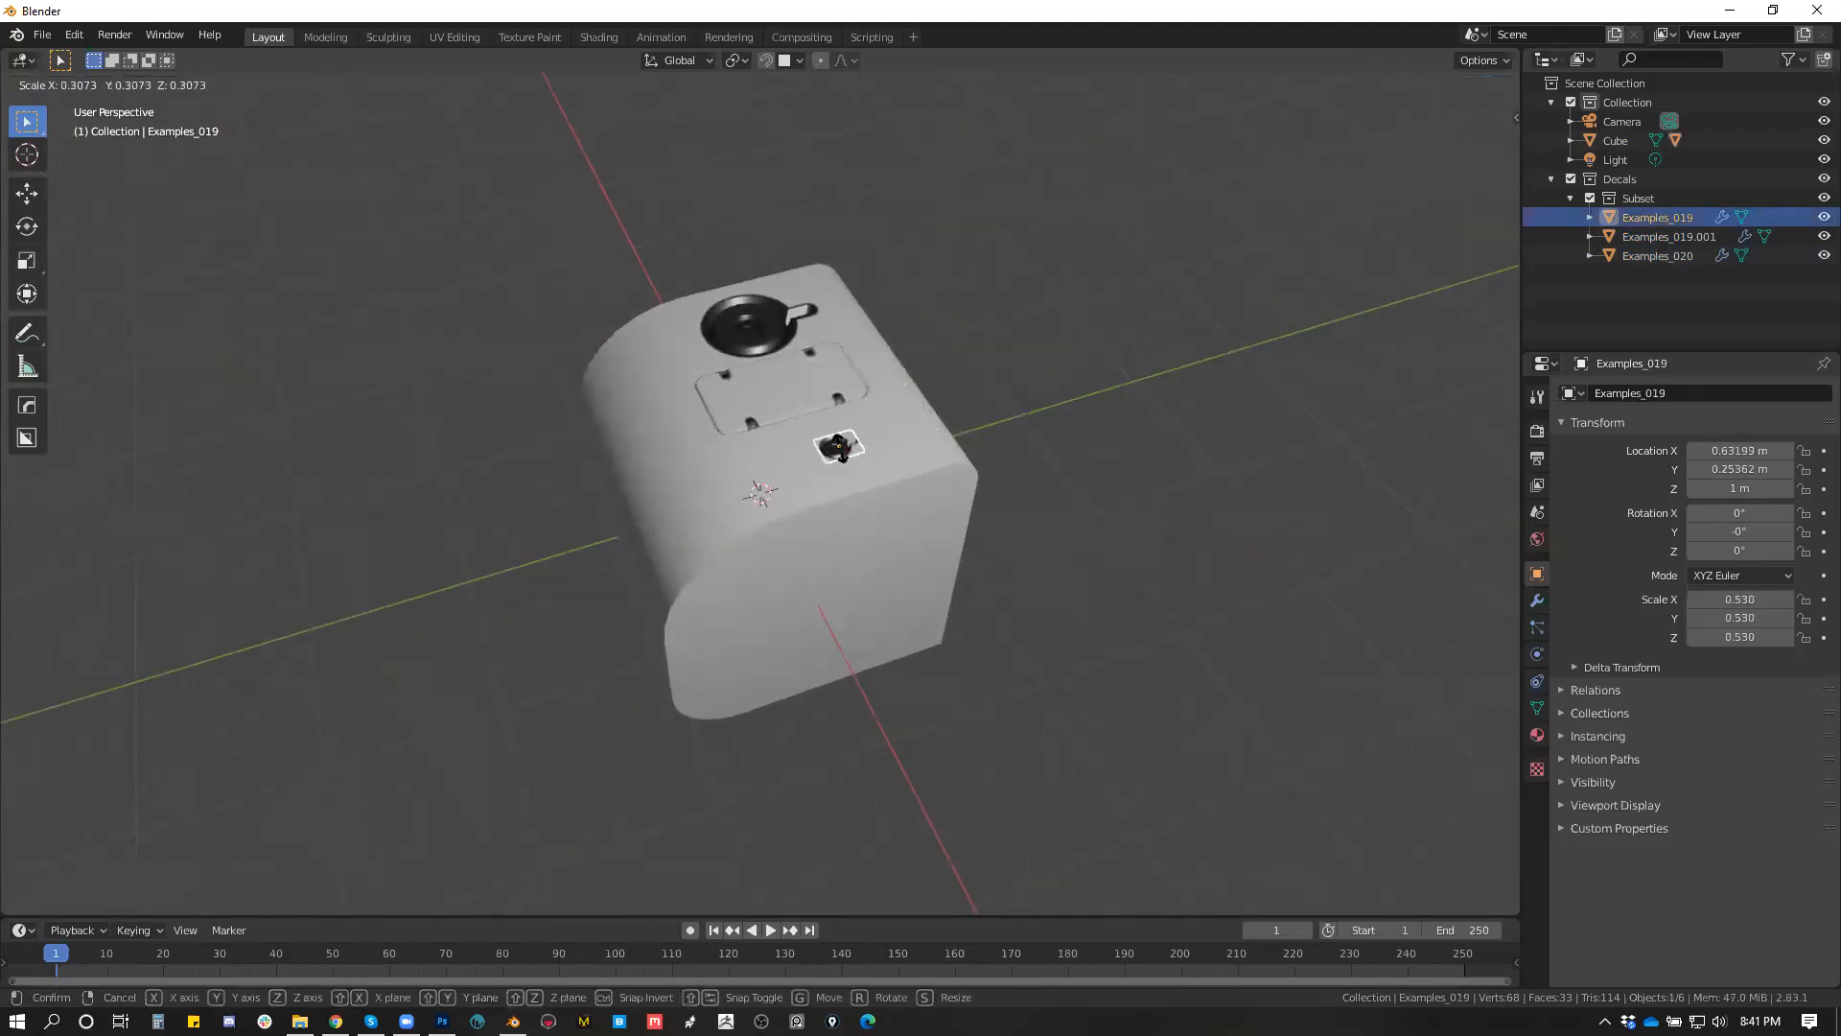
left_click(839, 449)
key("g")
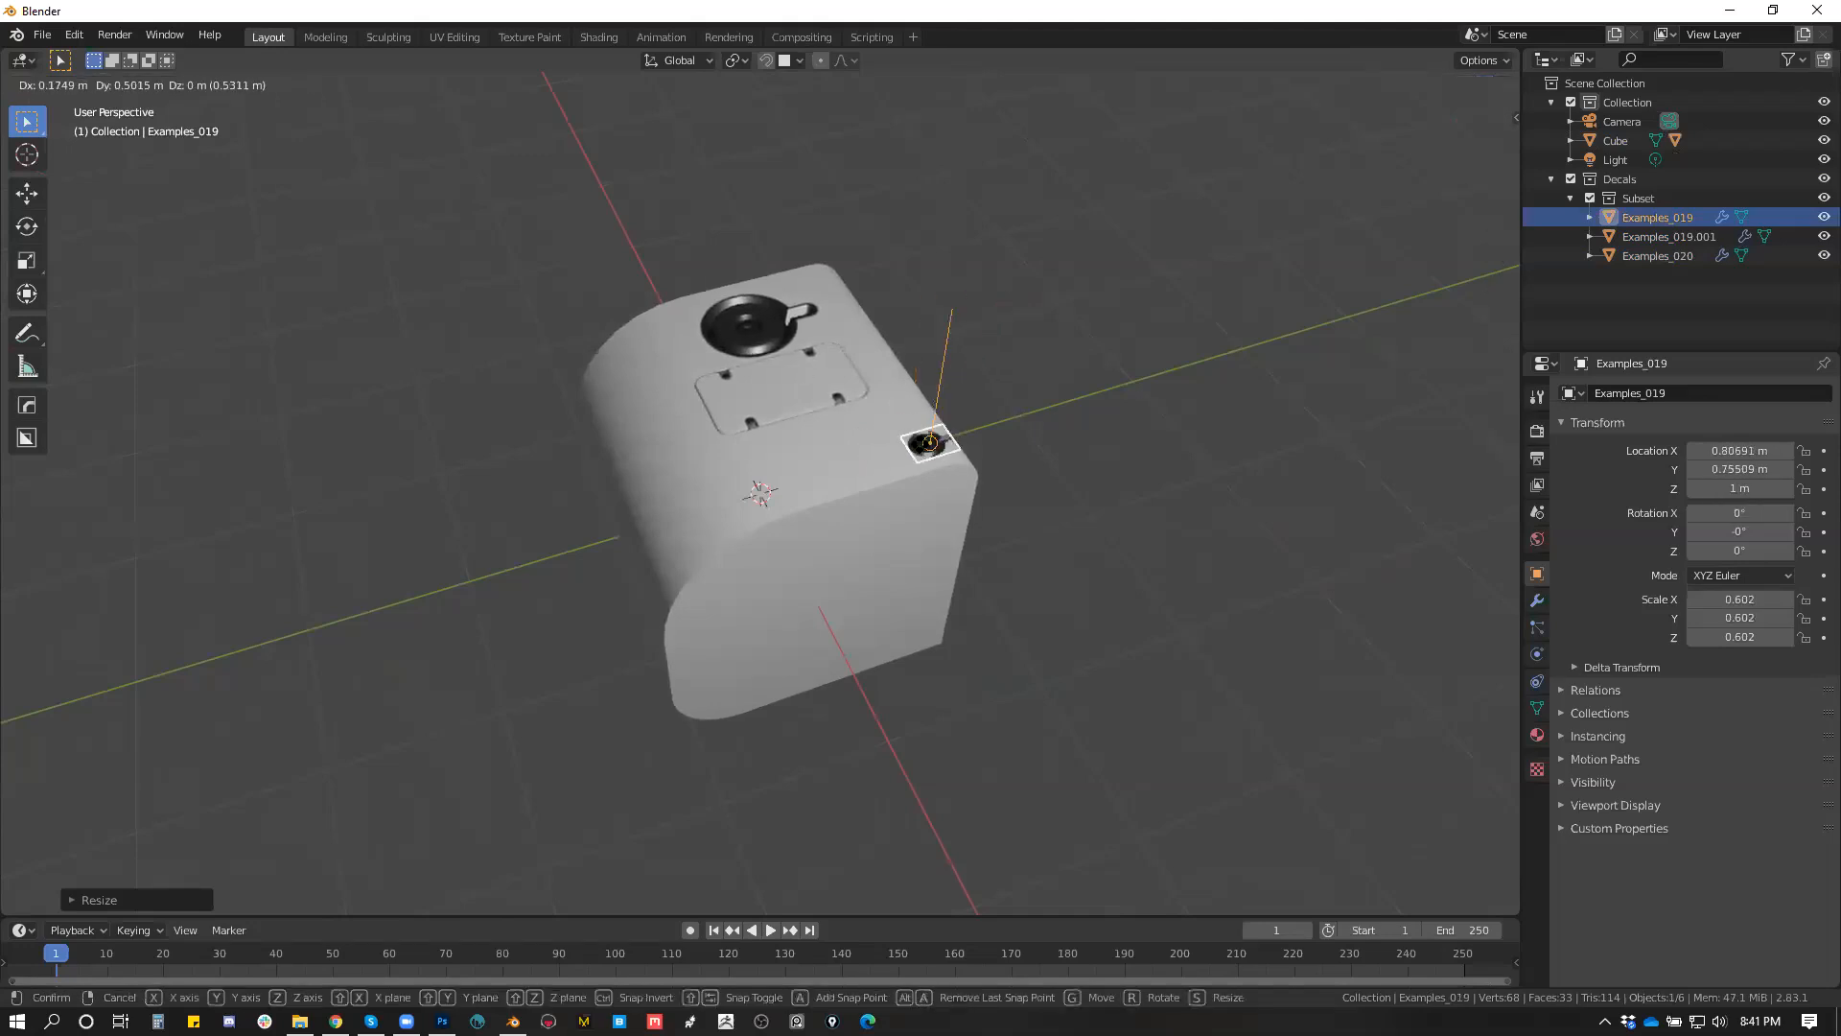
left_click(918, 447)
Step: Scale the duplicated round decal down to 0.443 and move it to the opposite back corner
left_click(803, 328)
key("s")
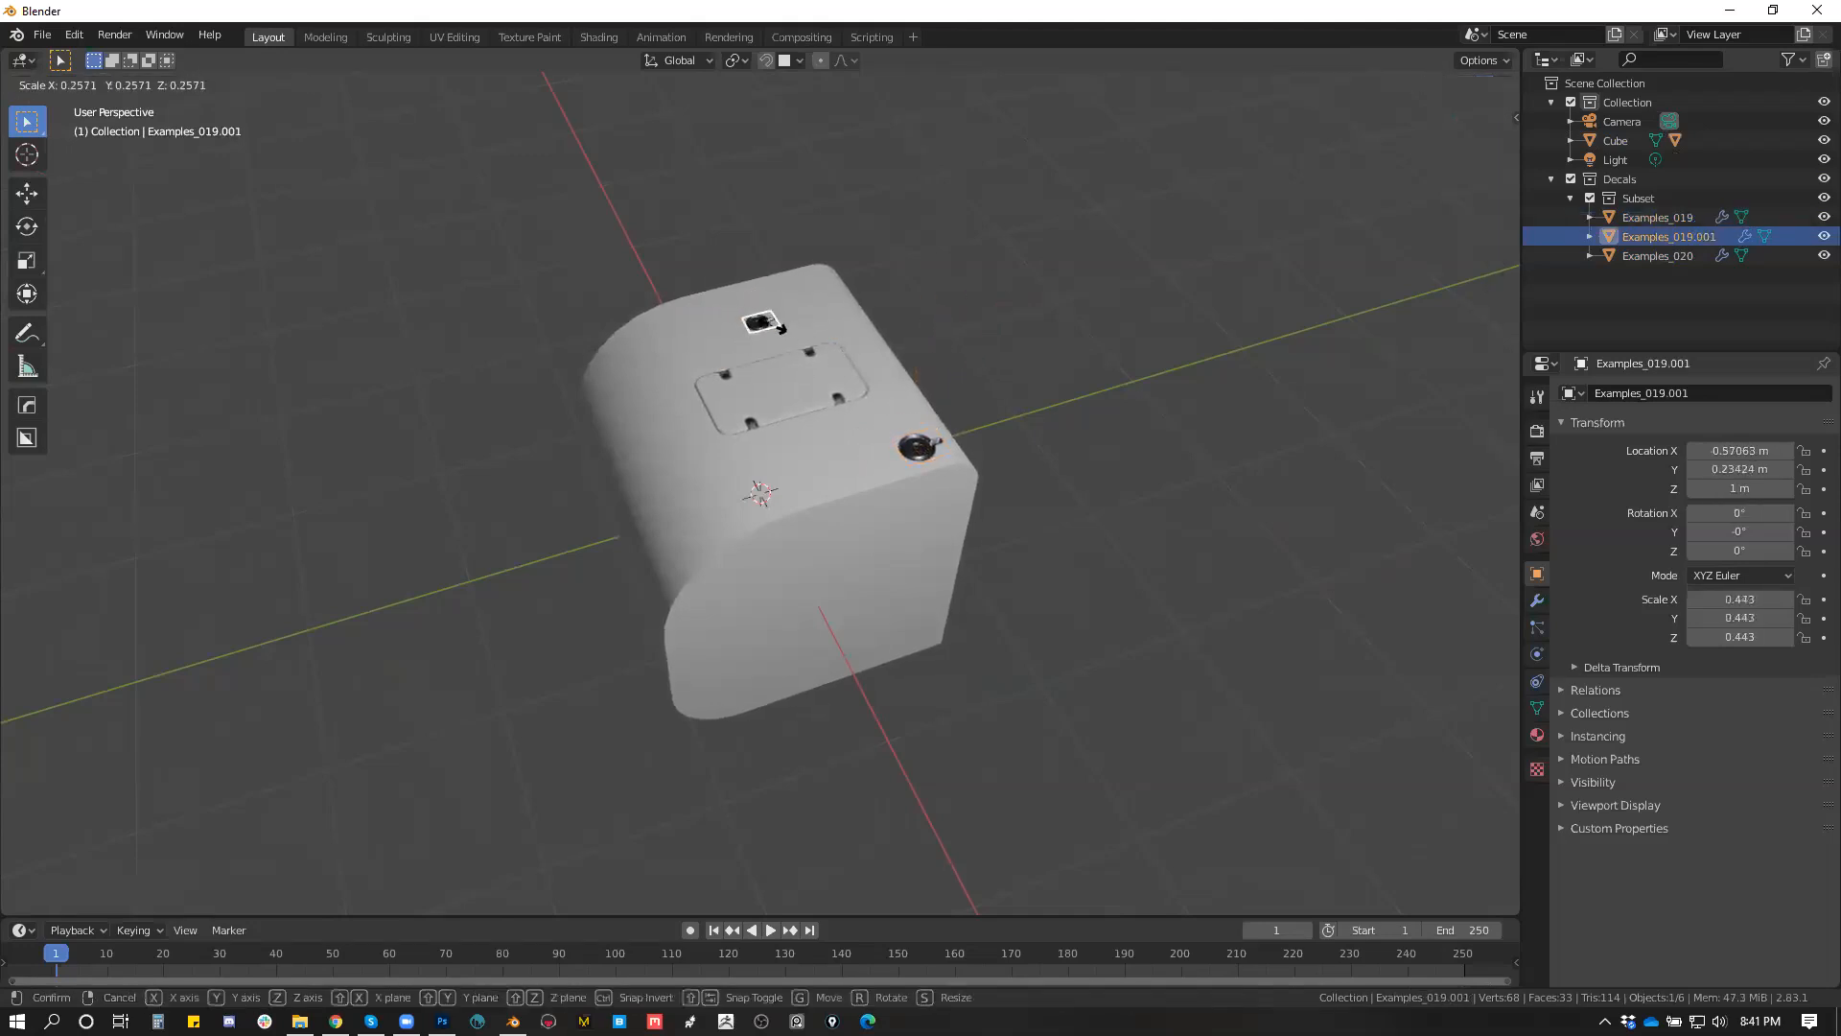
left_click(782, 331)
key("g")
left_click(826, 290)
Step: Enlarge the duplicated corner decal to a scale of 0.532 to match the other one
left_click(1033, 347)
middle_click_drag(1039, 363, 1158, 463)
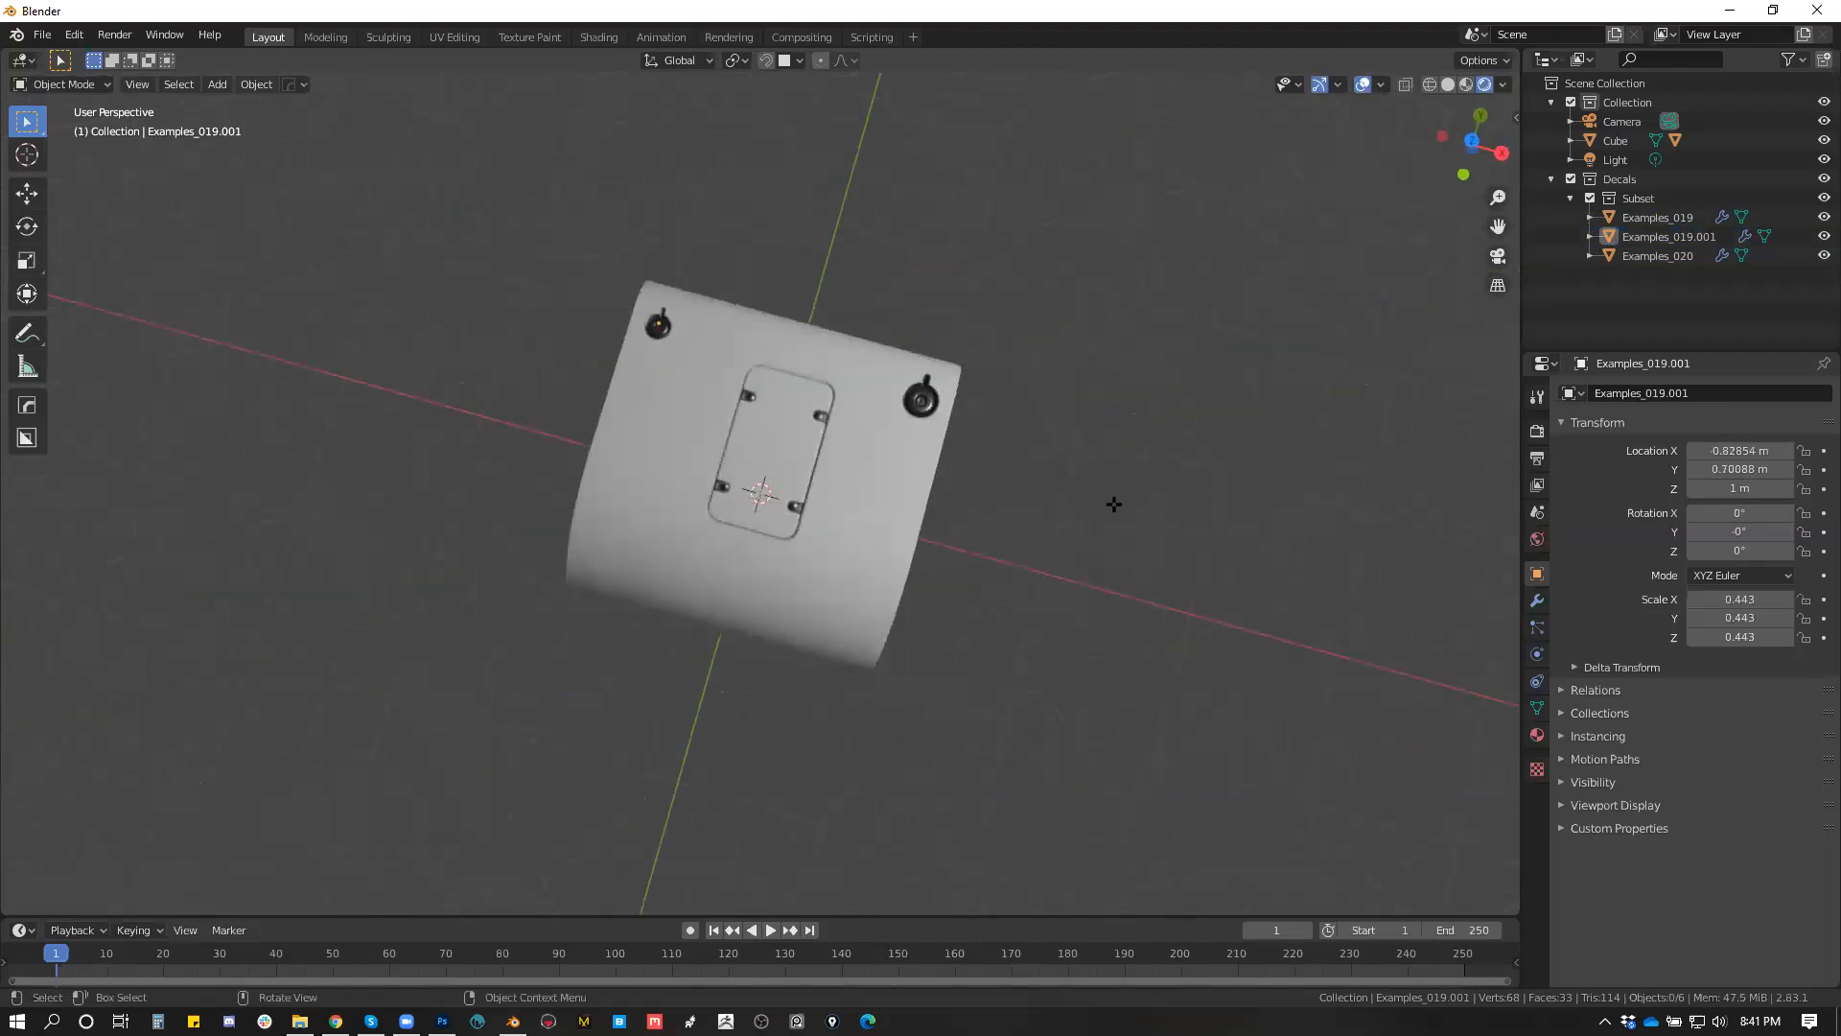
middle_click_drag(1103, 518, 844, 306)
left_click(875, 311)
key("s")
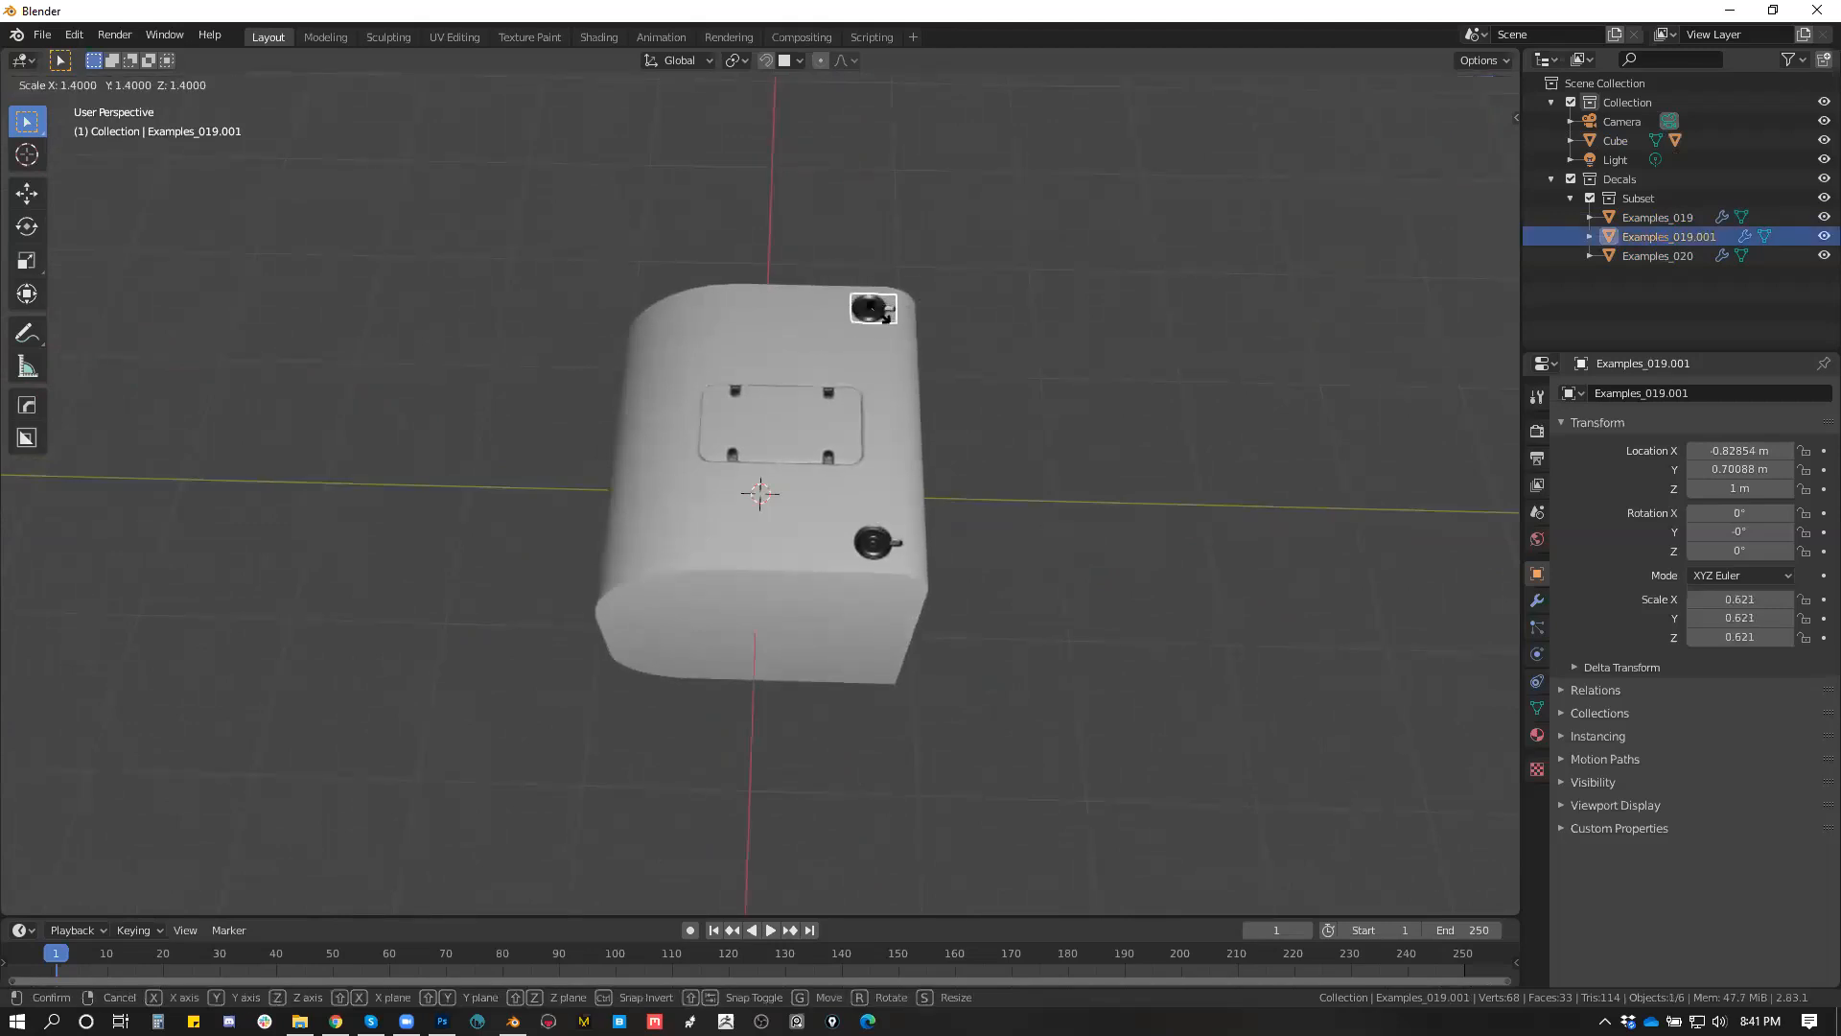
left_click(880, 313)
middle_click_drag(1028, 430, 1091, 470)
scroll(1109, 398, "up", 2)
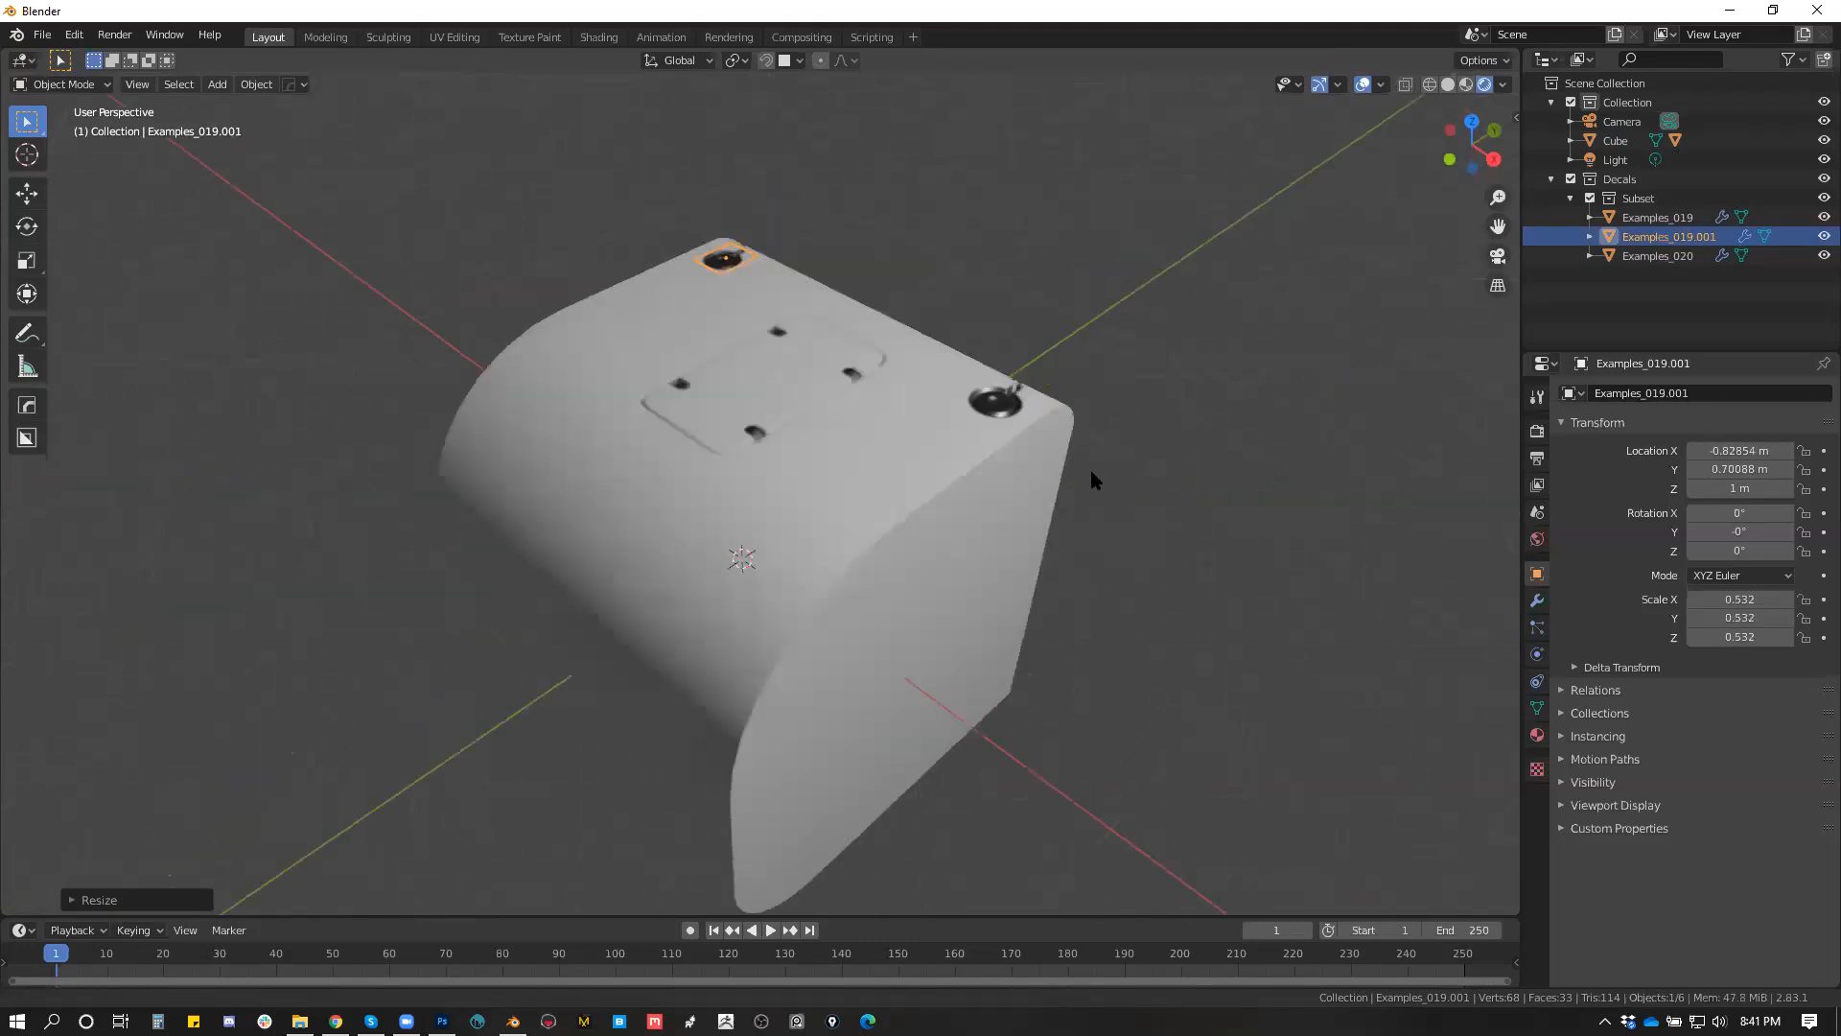
left_click(1243, 467)
scroll(1244, 468, "down", 1)
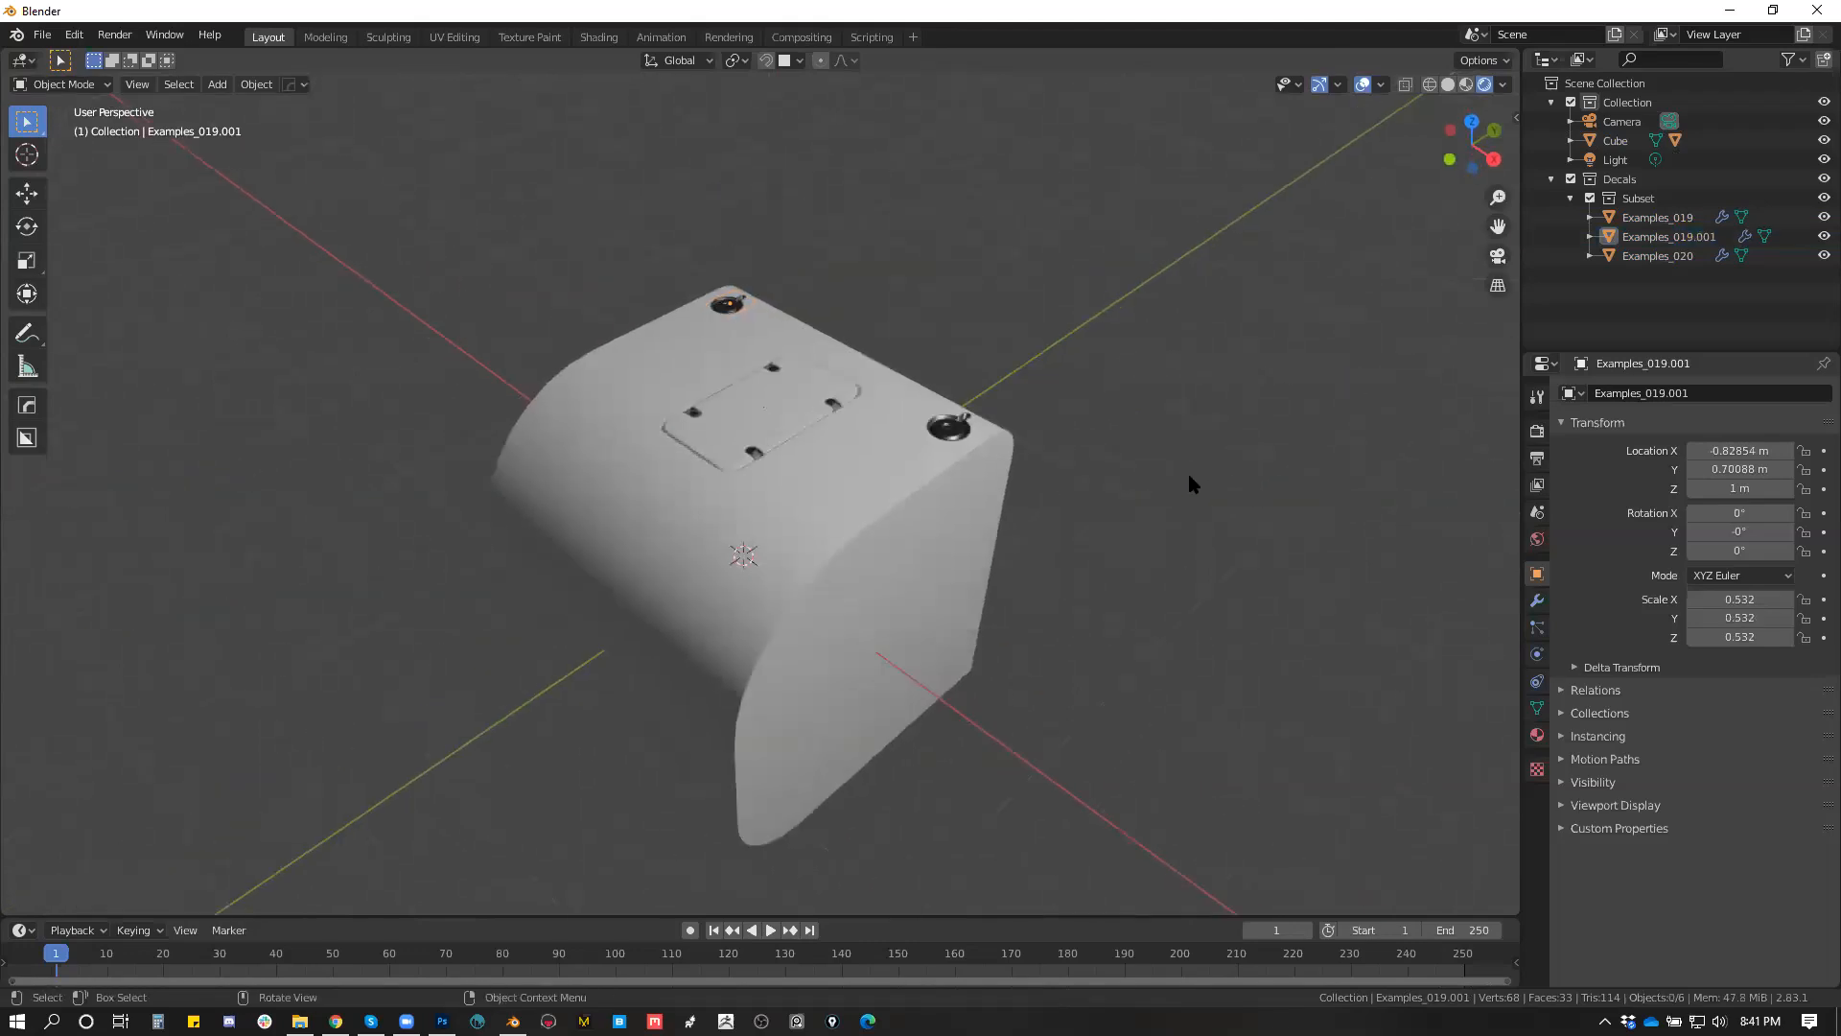
mouse_move(1207, 500)
middle_mouse_down()
mouse_move(1194, 527)
mouse_move(1102, 541)
mouse_move(1234, 538)
mouse_move(1051, 541)
middle_mouse_up()
Step: Switch to 3D-Coat, minimizing Photoshop and closing Blender without saving the scene
key("alt+Tab")
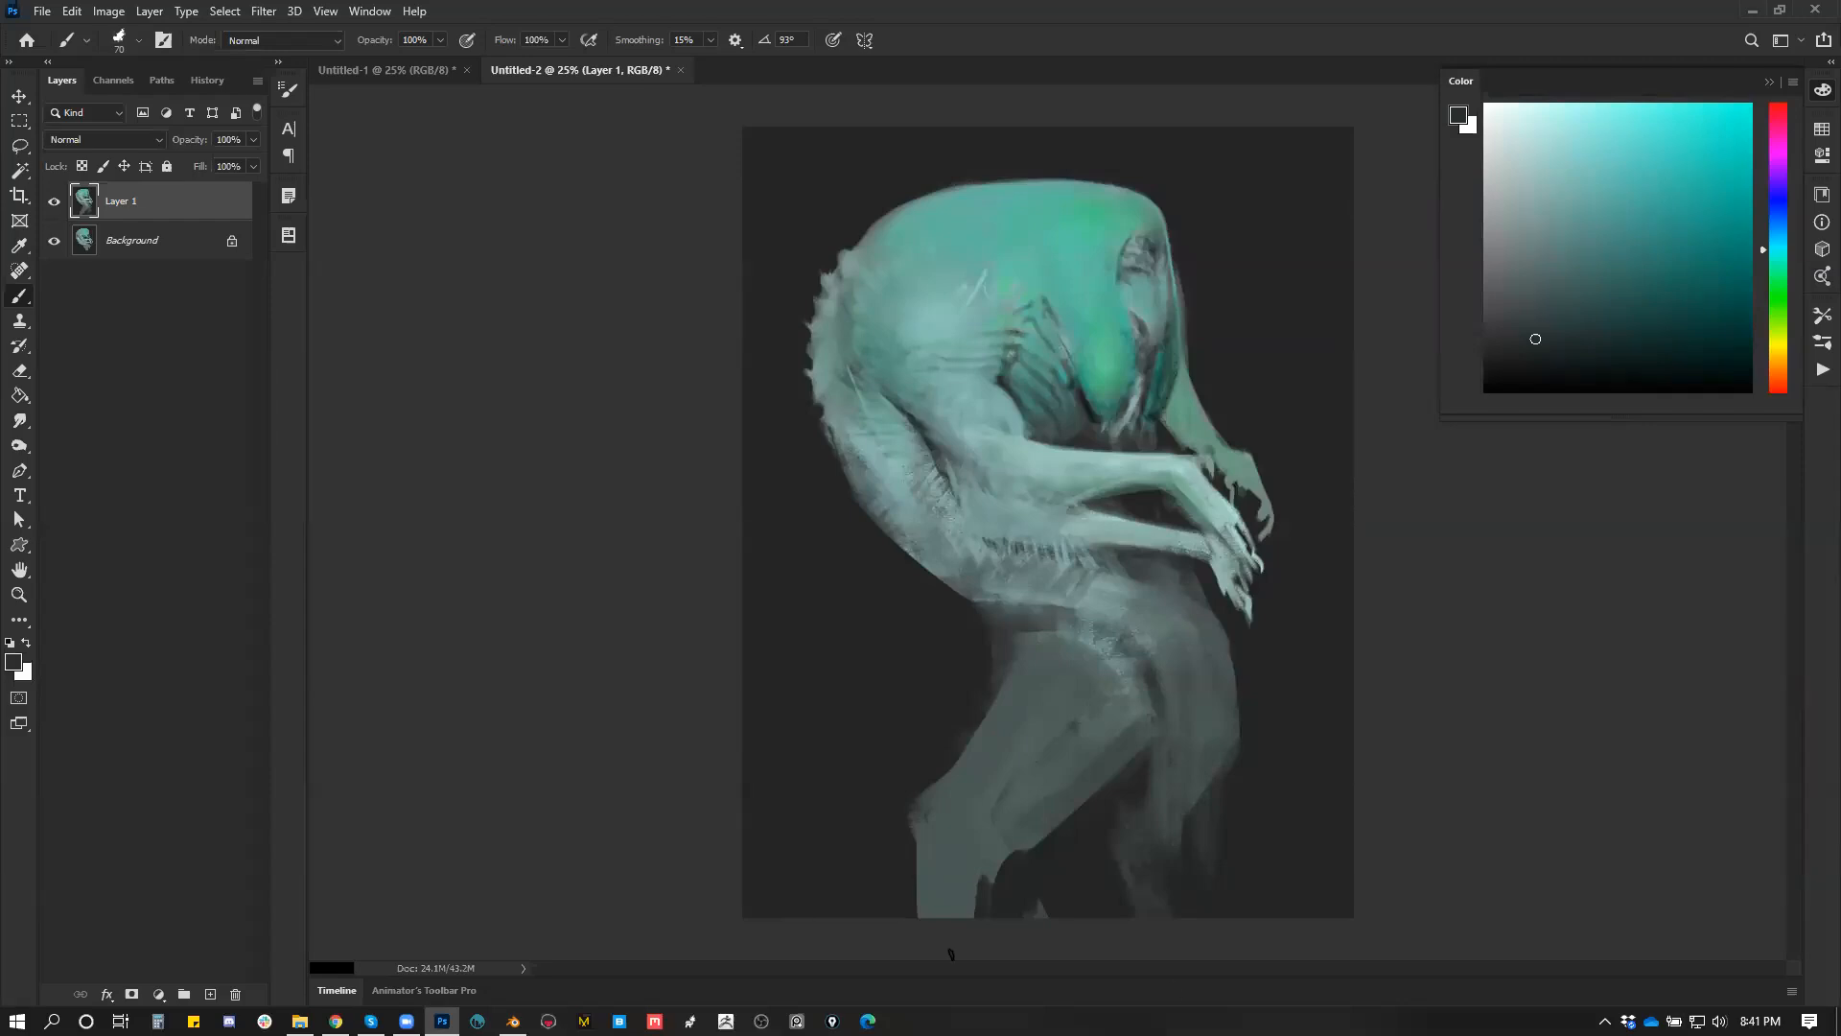
left_click(1754, 10)
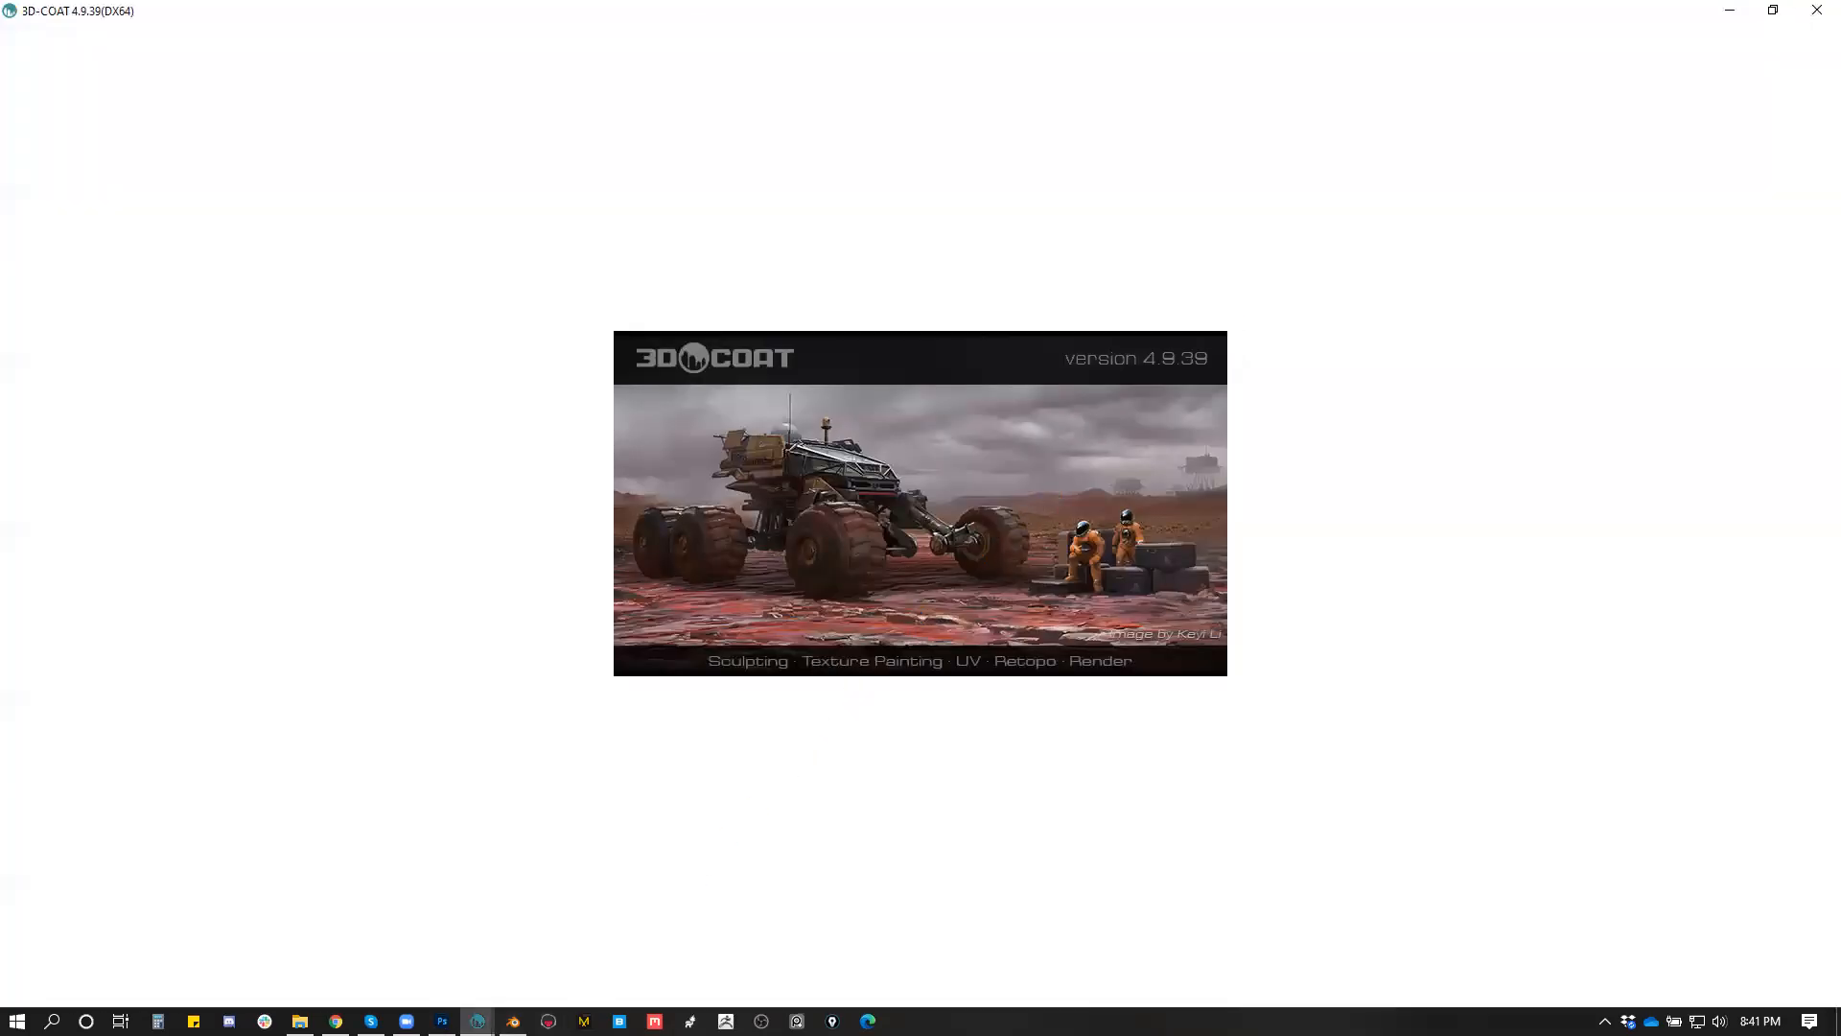
left_click(514, 1022)
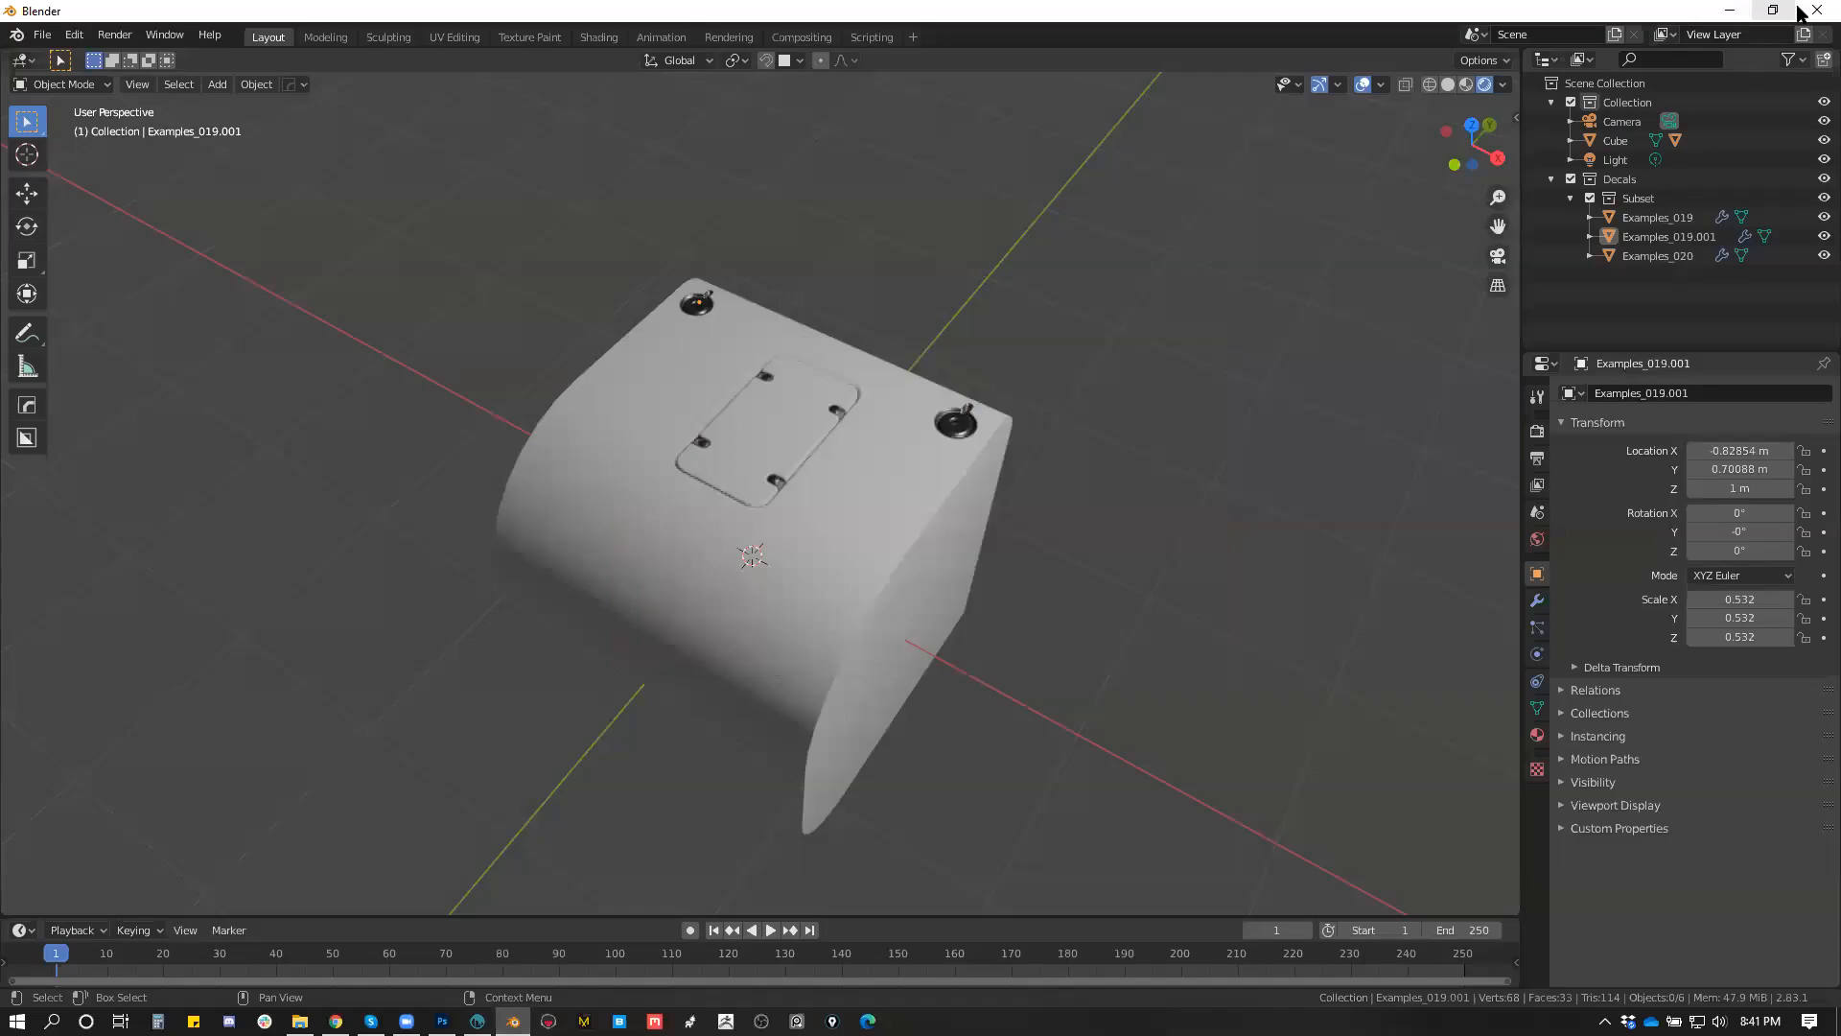
left_click(1816, 11)
left_click(988, 546)
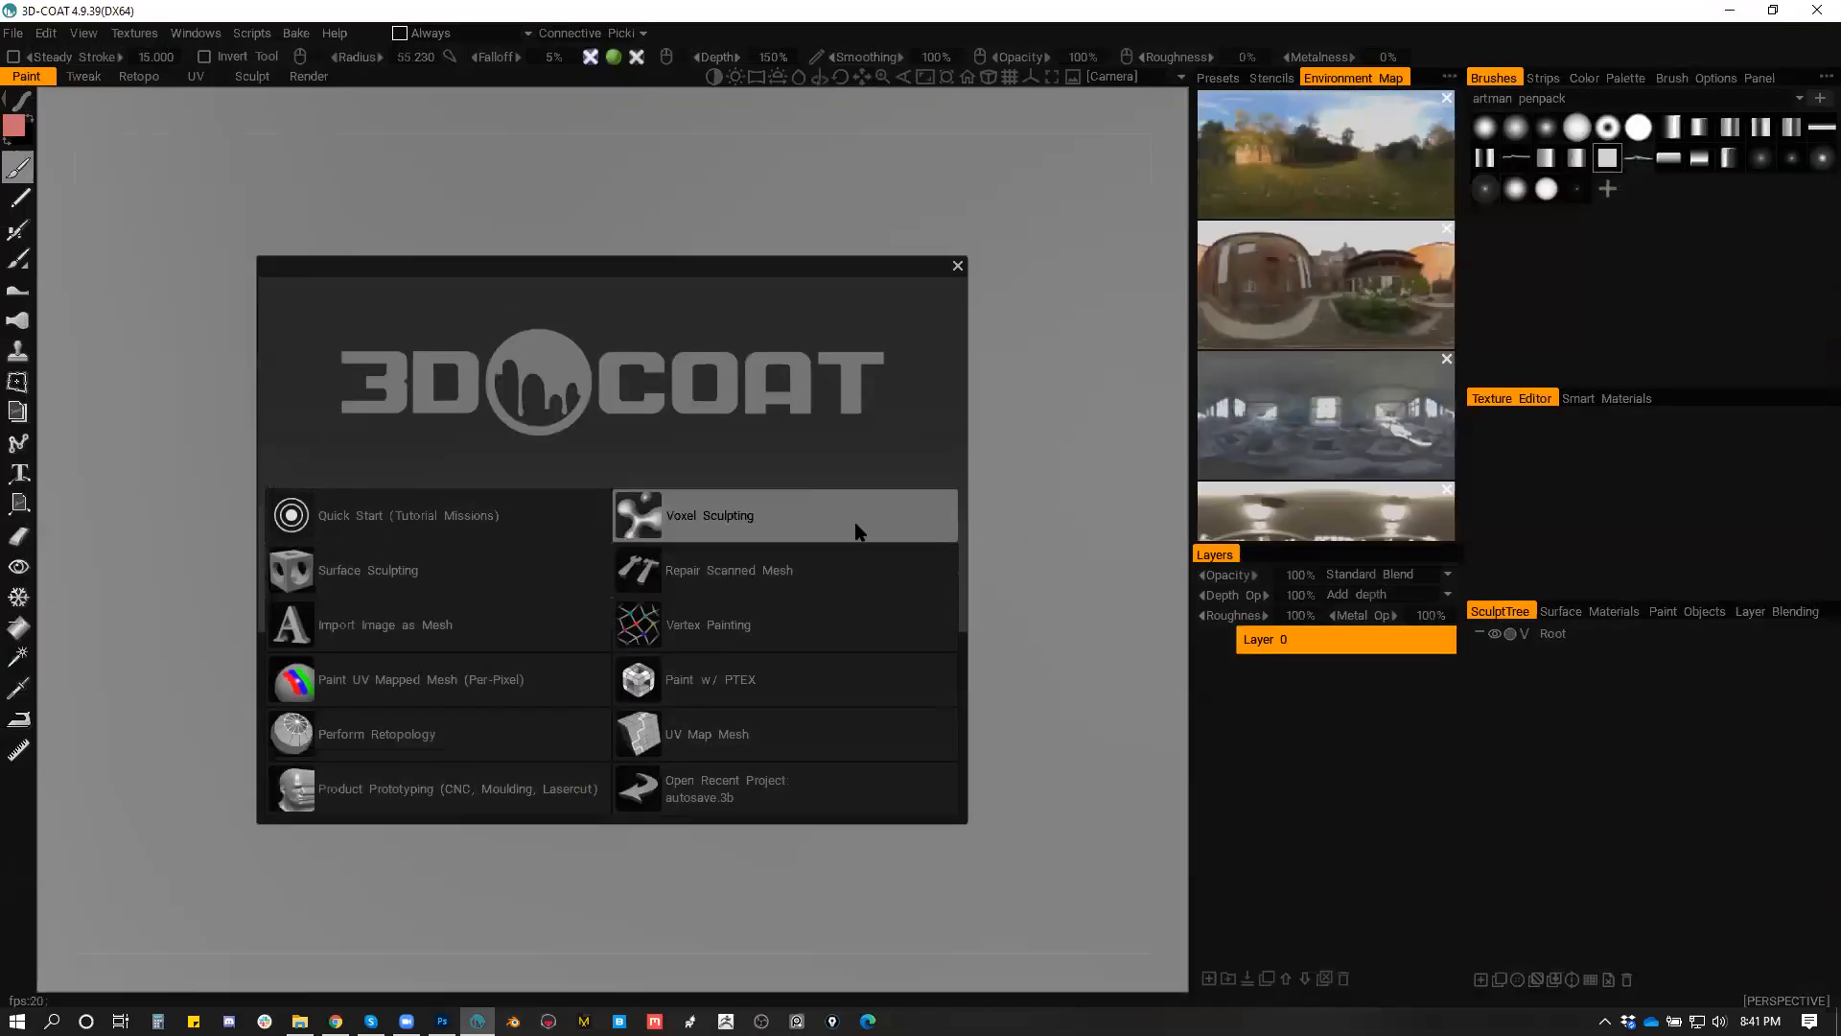
Step: Start a Voxel Sculpting scene from a sphere and set up the Sphere tool with X-axis mirror symmetry
left_click(859, 531)
left_click(951, 507)
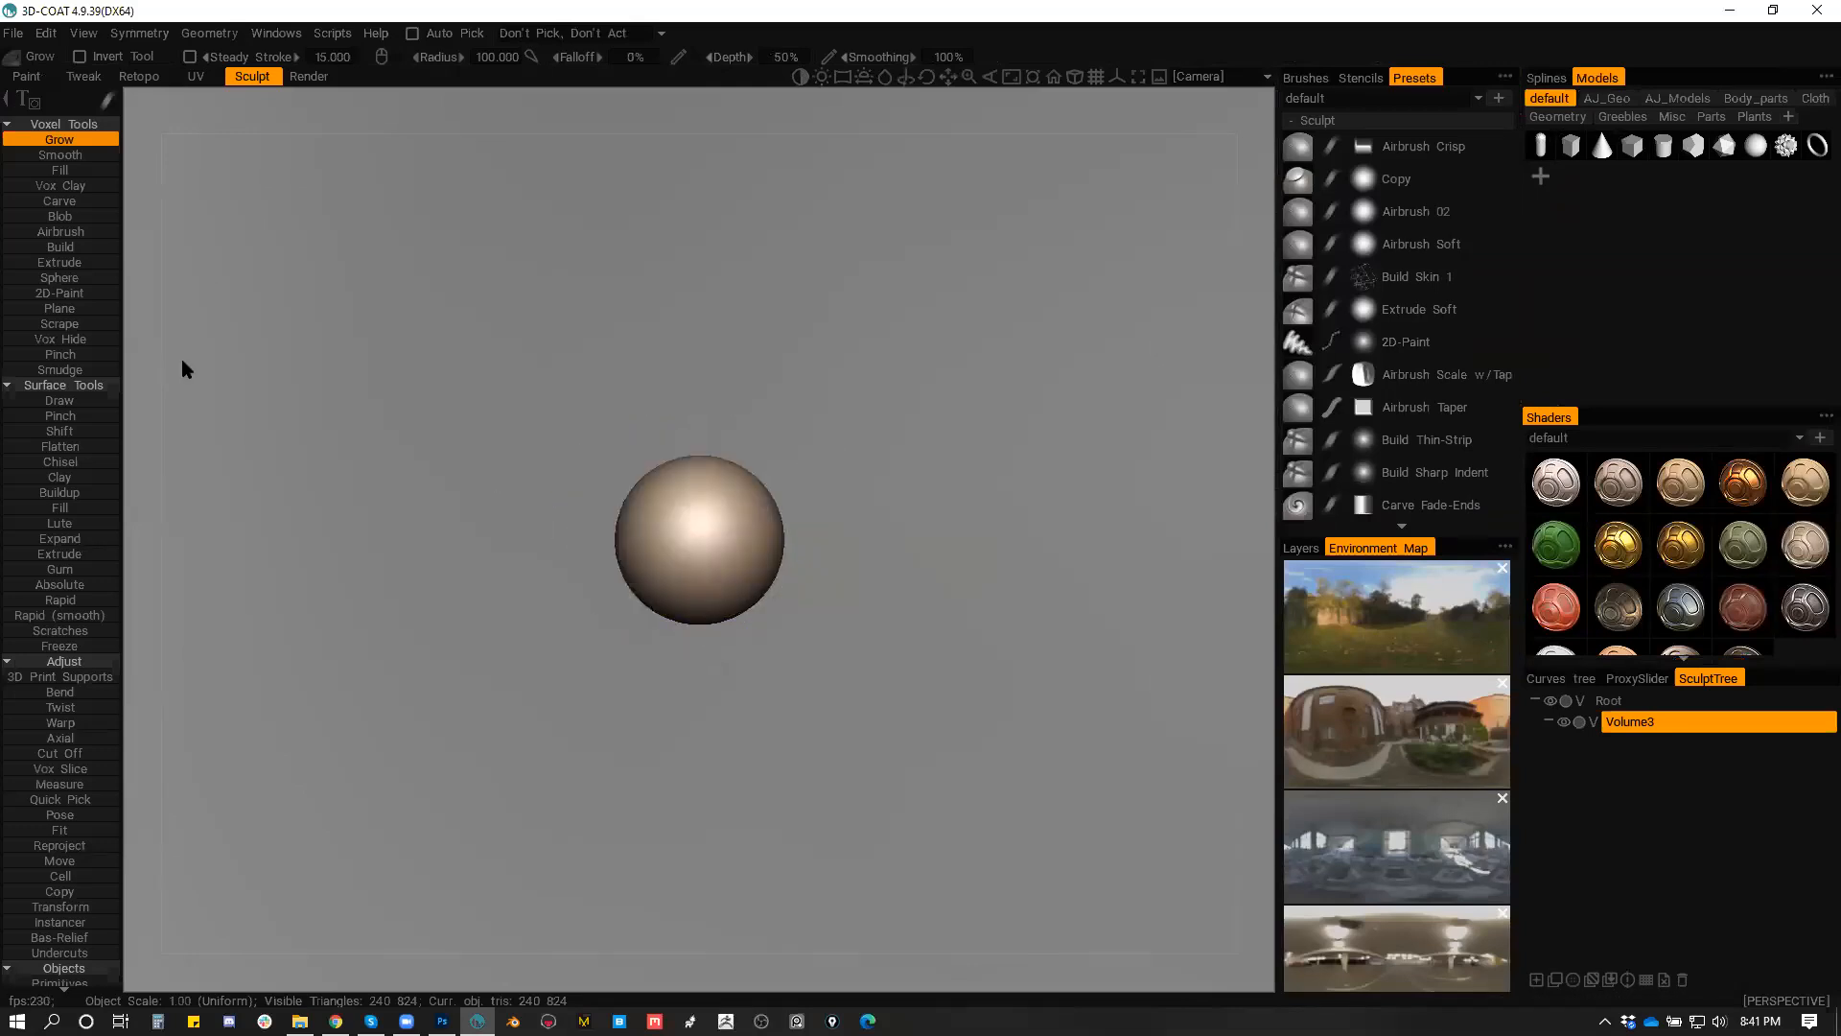
left_click(59, 277)
key("s")
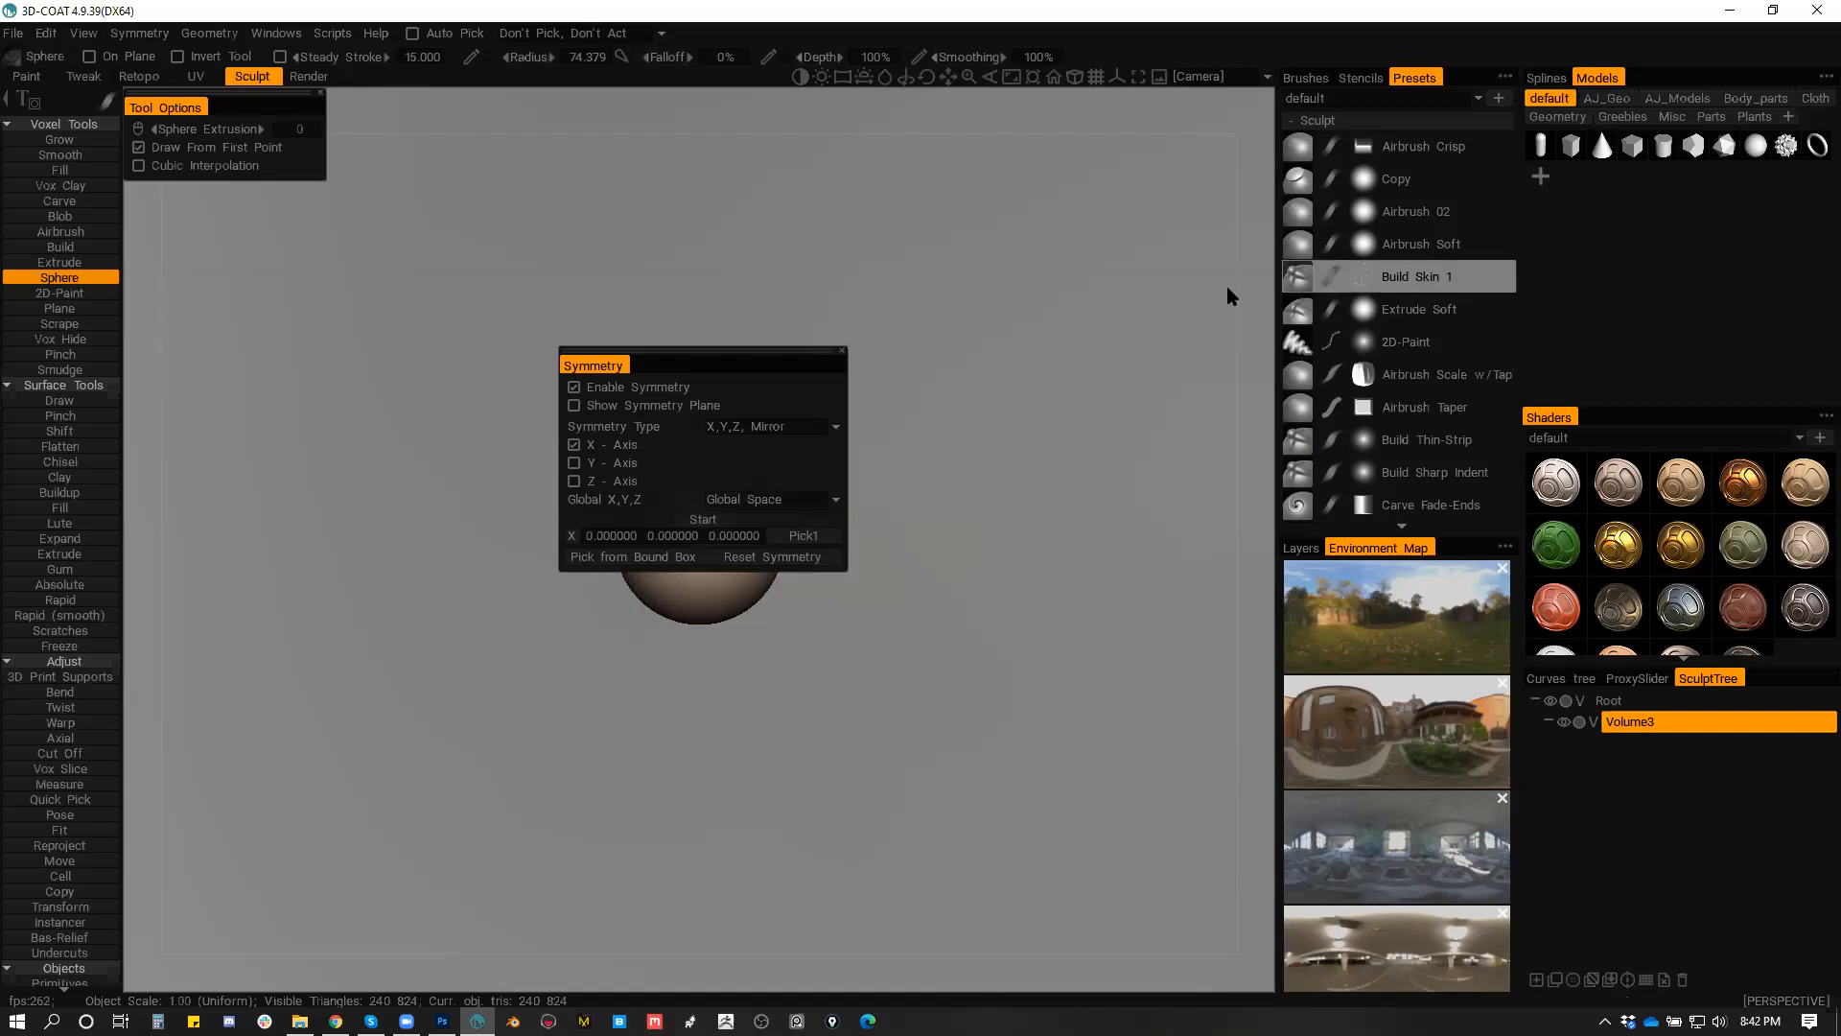
key("s")
Step: Undo the test sphere stroke and resample the starting sphere to about 63,000 triangles
left_click_drag(695, 539, 722, 553)
key("ctrl+z")
key("ctrl+r")
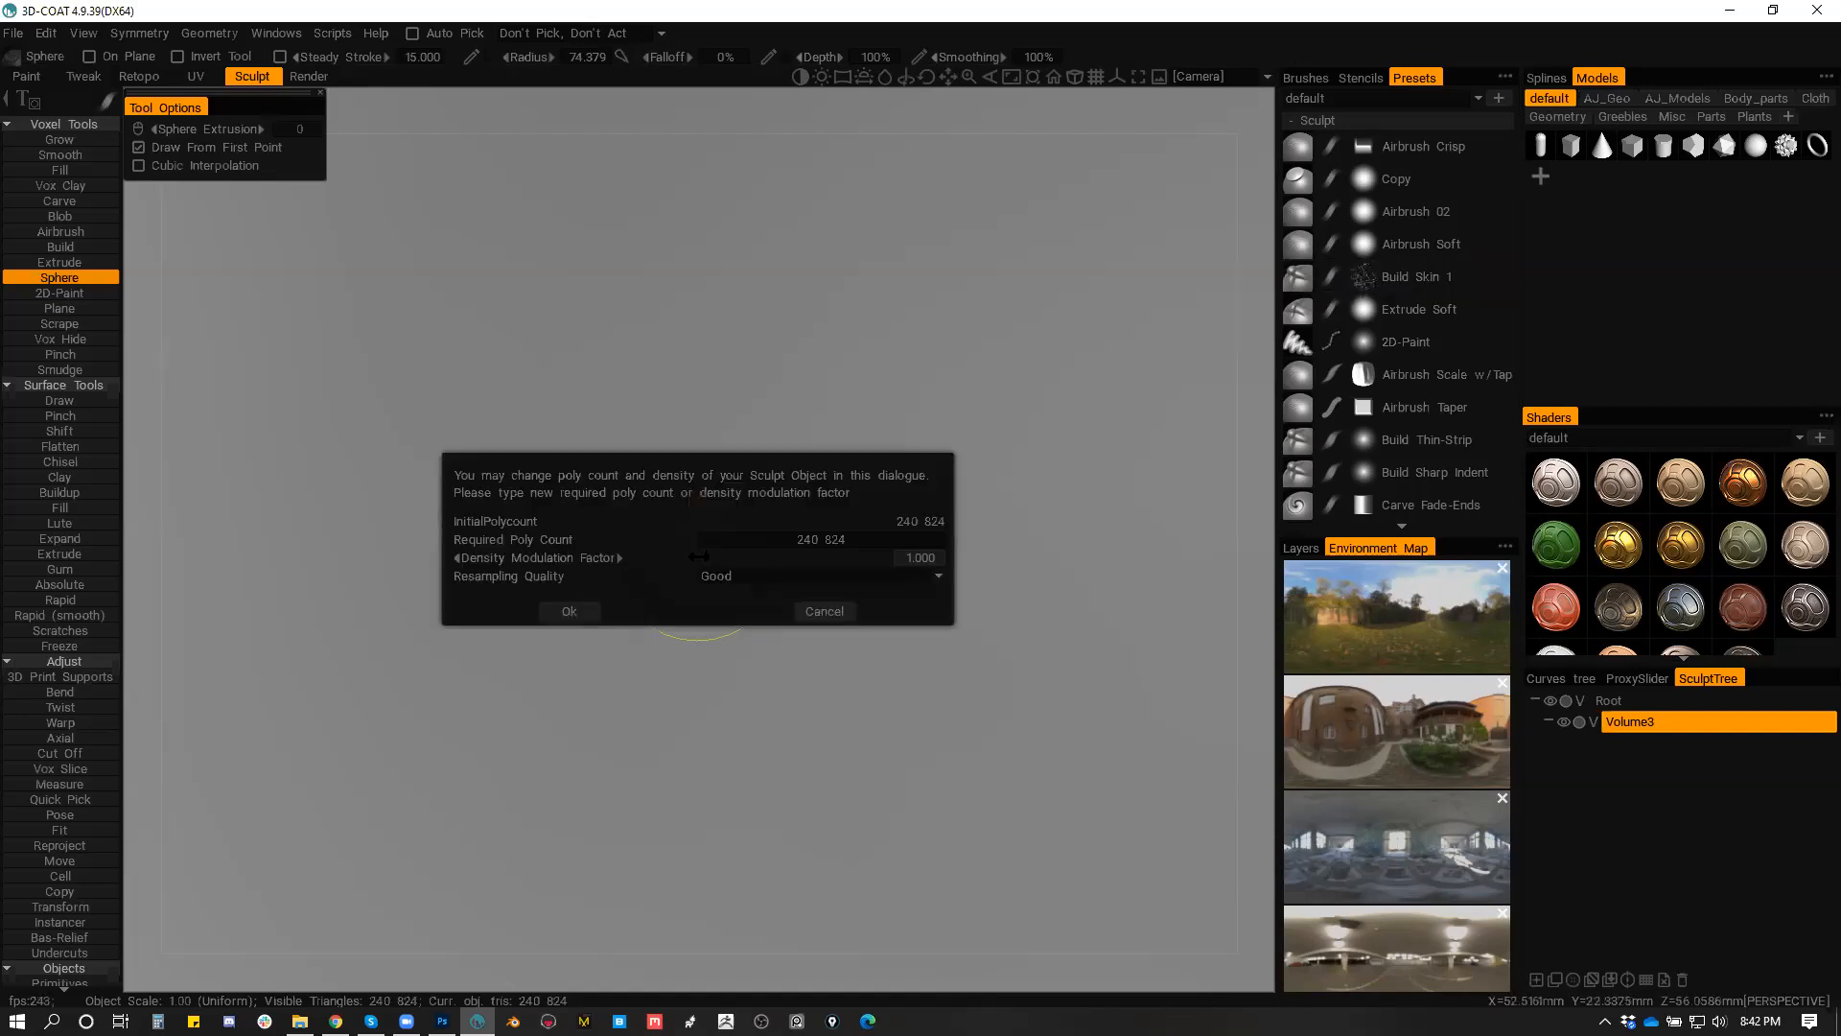
left_click(573, 613)
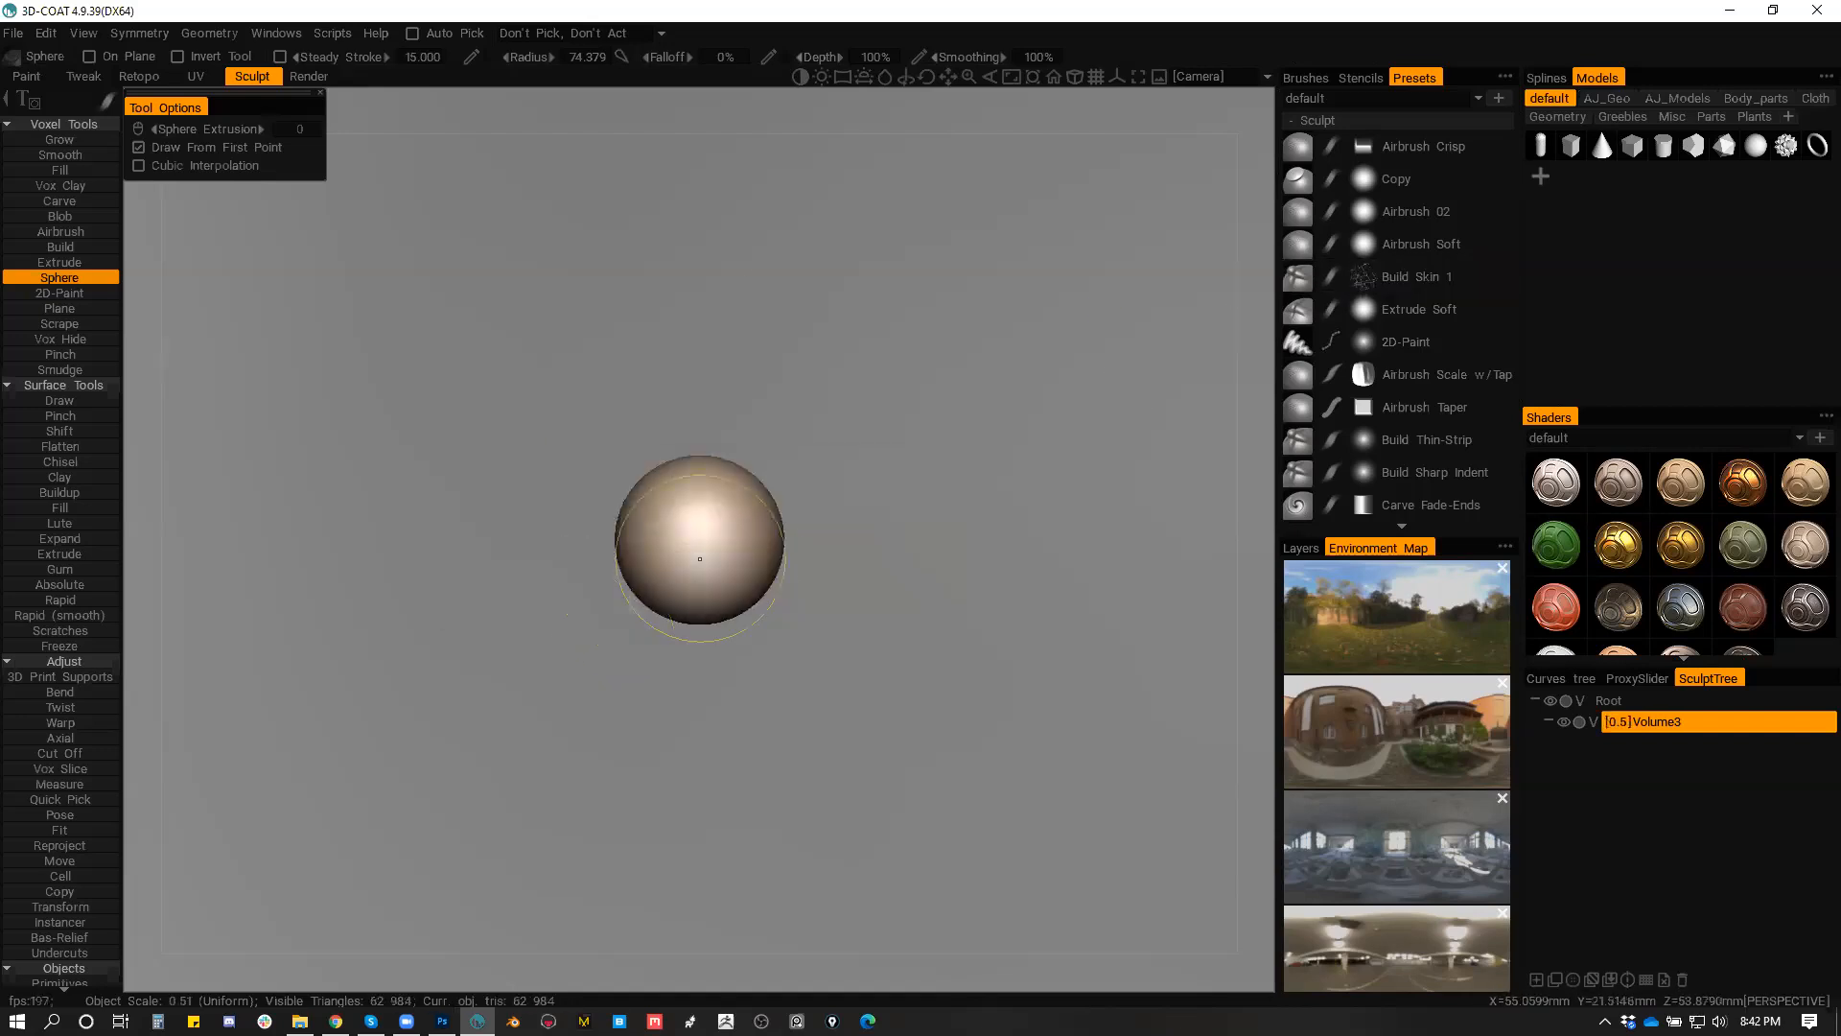
Step: Block out the creature's body, arms and bent legs with mirrored Sphere strokes, undoing one misplaced stroke
mouse_move(720, 535)
left_mouse_down()
mouse_move(756, 542)
mouse_move(772, 575)
mouse_move(758, 618)
mouse_move(636, 700)
mouse_move(588, 773)
left_mouse_up()
left_click_drag(654, 551, 656, 508)
key("ctrl+z")
left_click(652, 523)
left_click_drag(753, 705, 582, 751)
mouse_move(635, 499)
left_mouse_down()
mouse_move(737, 549)
mouse_move(734, 576)
left_mouse_up()
mouse_move(796, 585)
left_mouse_down()
mouse_move(785, 489)
mouse_move(779, 508)
left_mouse_up()
left_click_drag(733, 568, 720, 627)
left_click_drag(830, 623, 925, 614)
left_click_drag(765, 620, 736, 729)
mouse_move(855, 735)
left_mouse_down()
mouse_move(733, 741)
mouse_move(789, 807)
mouse_move(764, 836)
mouse_move(715, 629)
left_mouse_up()
left_click_drag(725, 761, 675, 885)
left_click_drag(662, 797, 1009, 753)
Step: Add small mirrored sphere masses around the head, working from the front and the side
left_click(704, 495)
left_click(705, 510)
left_click(705, 494)
left_click_drag(706, 484, 554, 504, "alt")
right_click_drag(628, 470, 611, 469)
left_click(619, 468)
left_click(610, 459)
left_click_drag(591, 525, 813, 504, "alt")
Step: Resample the figure to a lower density and draw thin antennae from the head with a small Sphere brush
key("ctrl+r")
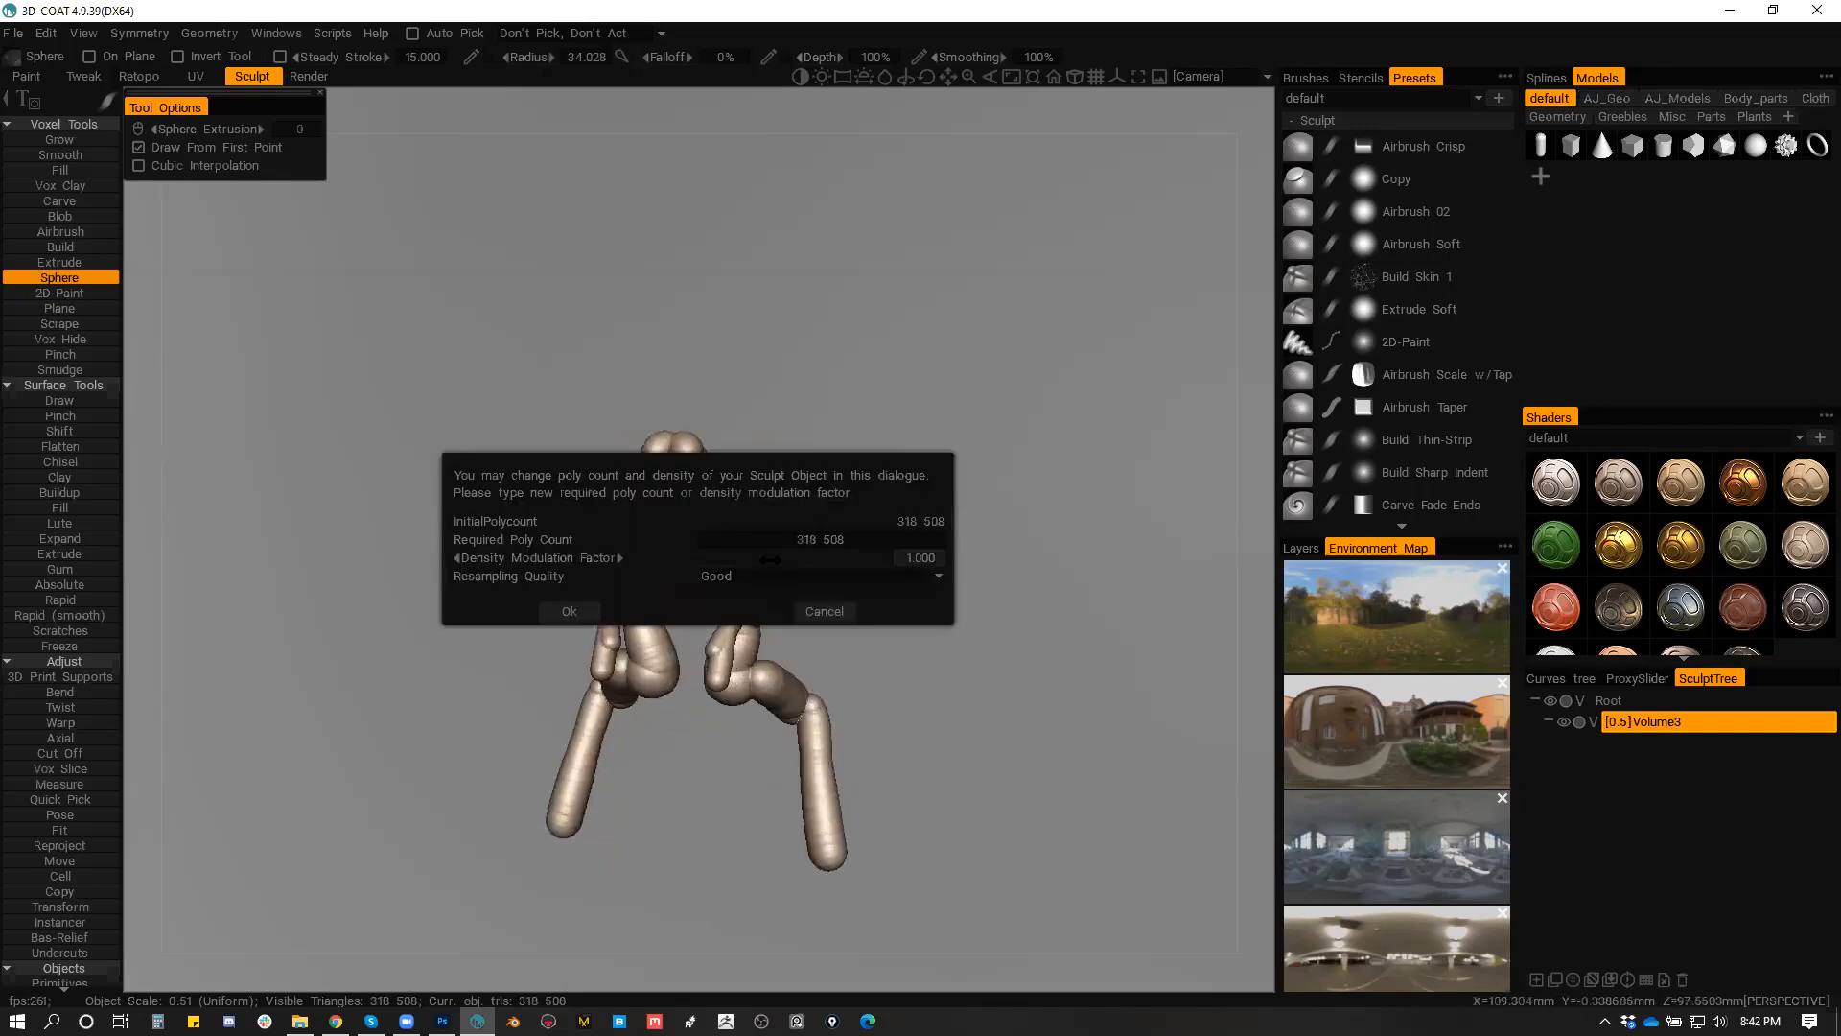
left_click(575, 611)
mouse_move(814, 526)
left_mouse_down("alt")
mouse_move(547, 617)
mouse_move(623, 572)
left_mouse_up("alt")
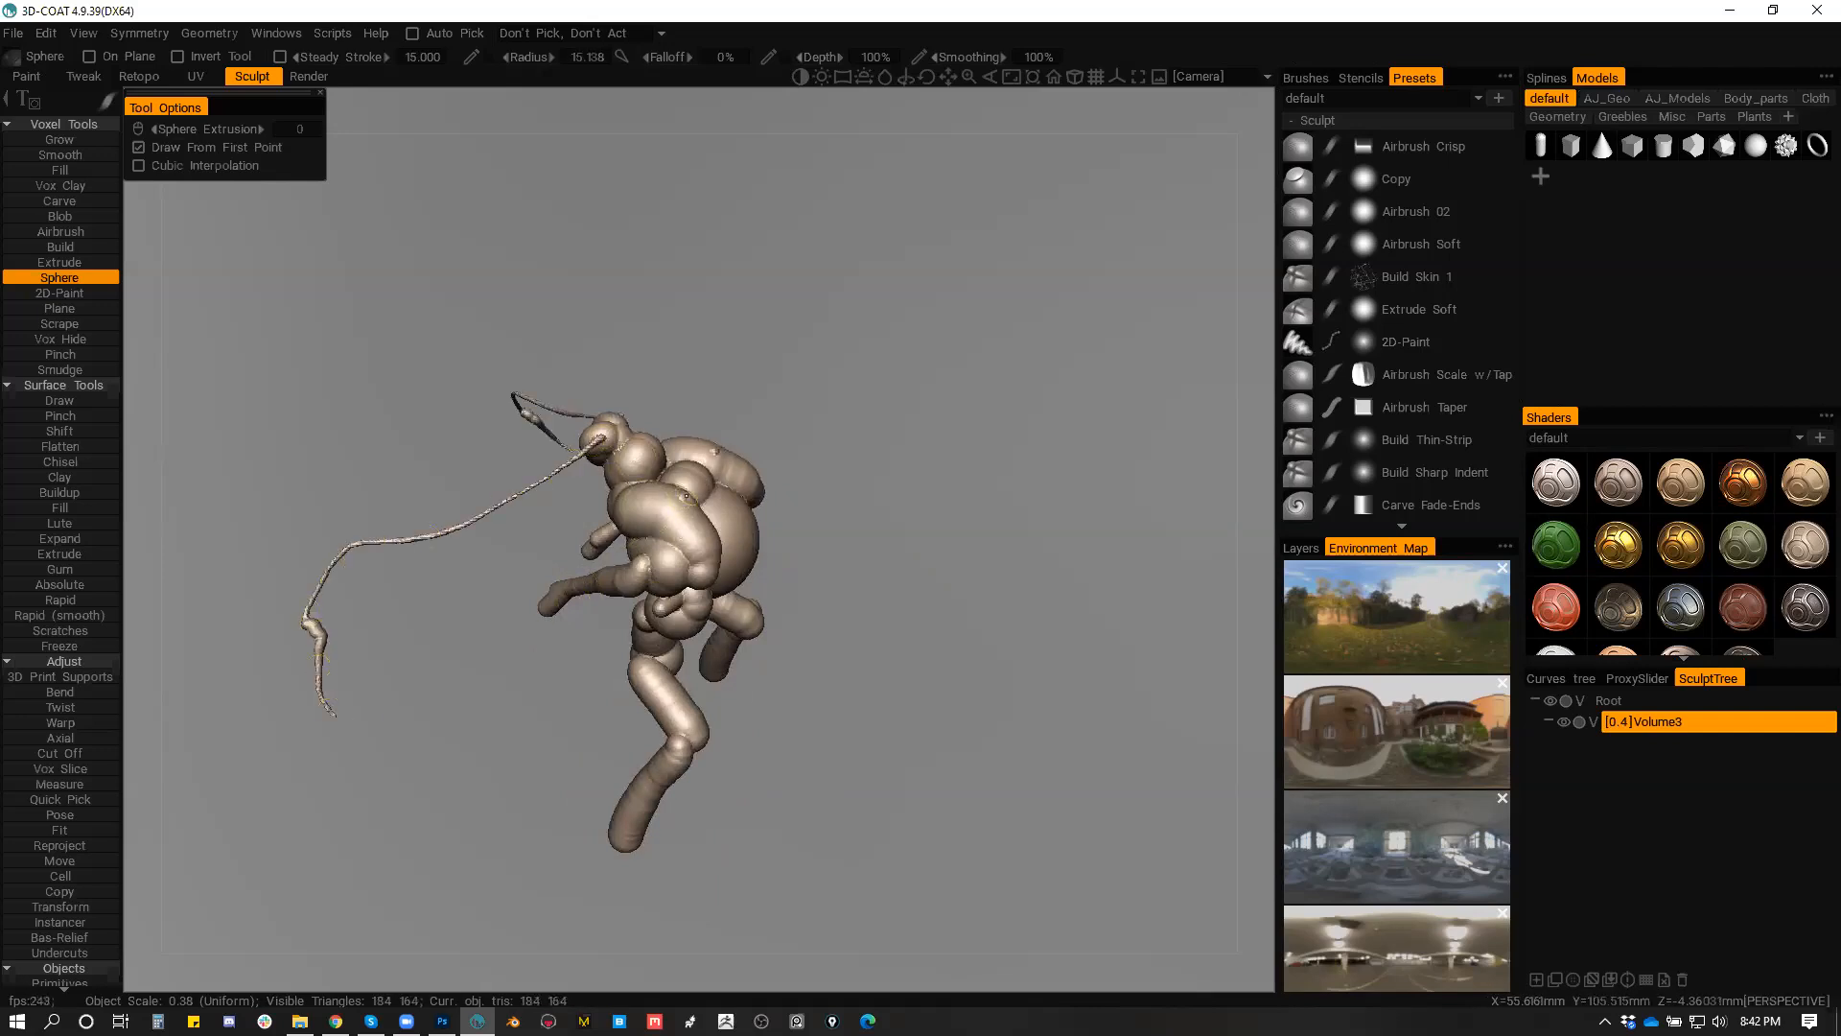
mouse_move(687, 501)
left_mouse_down()
mouse_move(881, 540)
mouse_move(1027, 744)
left_mouse_up()
mouse_move(1024, 662)
left_mouse_down("alt")
mouse_move(1034, 529)
mouse_move(1116, 533)
mouse_move(826, 580)
mouse_move(699, 628)
mouse_move(705, 606)
left_mouse_up("alt")
Step: Extend the creature's smaller forms with further mirrored Sphere strokes, varying the brush radius
mouse_move(712, 585)
left_mouse_down()
mouse_move(752, 560)
mouse_move(718, 527)
mouse_move(771, 578)
left_mouse_up()
right_click_drag(788, 587, 832, 589)
left_click(785, 590)
left_click_drag(820, 638, 836, 646)
left_click(856, 672)
mouse_move(912, 660)
right_mouse_down()
mouse_move(893, 662)
mouse_move(896, 705)
right_mouse_up()
mouse_move(921, 677)
left_mouse_down()
mouse_move(916, 628)
mouse_move(851, 567)
mouse_move(808, 568)
mouse_move(949, 618)
mouse_move(1111, 604)
left_mouse_up()
right_click_drag(860, 596, 995, 625, "alt")
left_click_drag(995, 625, 867, 699, "alt")
Step: Sculpt folds and muscle forms across the creature's chest with mirrored Buildup strokes, reducing the brush radius
right_click_drag(755, 552, 696, 545)
left_click(725, 527)
left_click(720, 526)
mouse_move(727, 535)
left_mouse_down()
mouse_move(710, 550)
mouse_move(743, 536)
mouse_move(662, 503)
mouse_move(633, 523)
mouse_move(662, 518)
left_mouse_up()
key("b")
right_click_drag(636, 547, 614, 547)
mouse_move(636, 526)
left_mouse_down()
mouse_move(683, 526)
mouse_move(675, 565)
left_mouse_up()
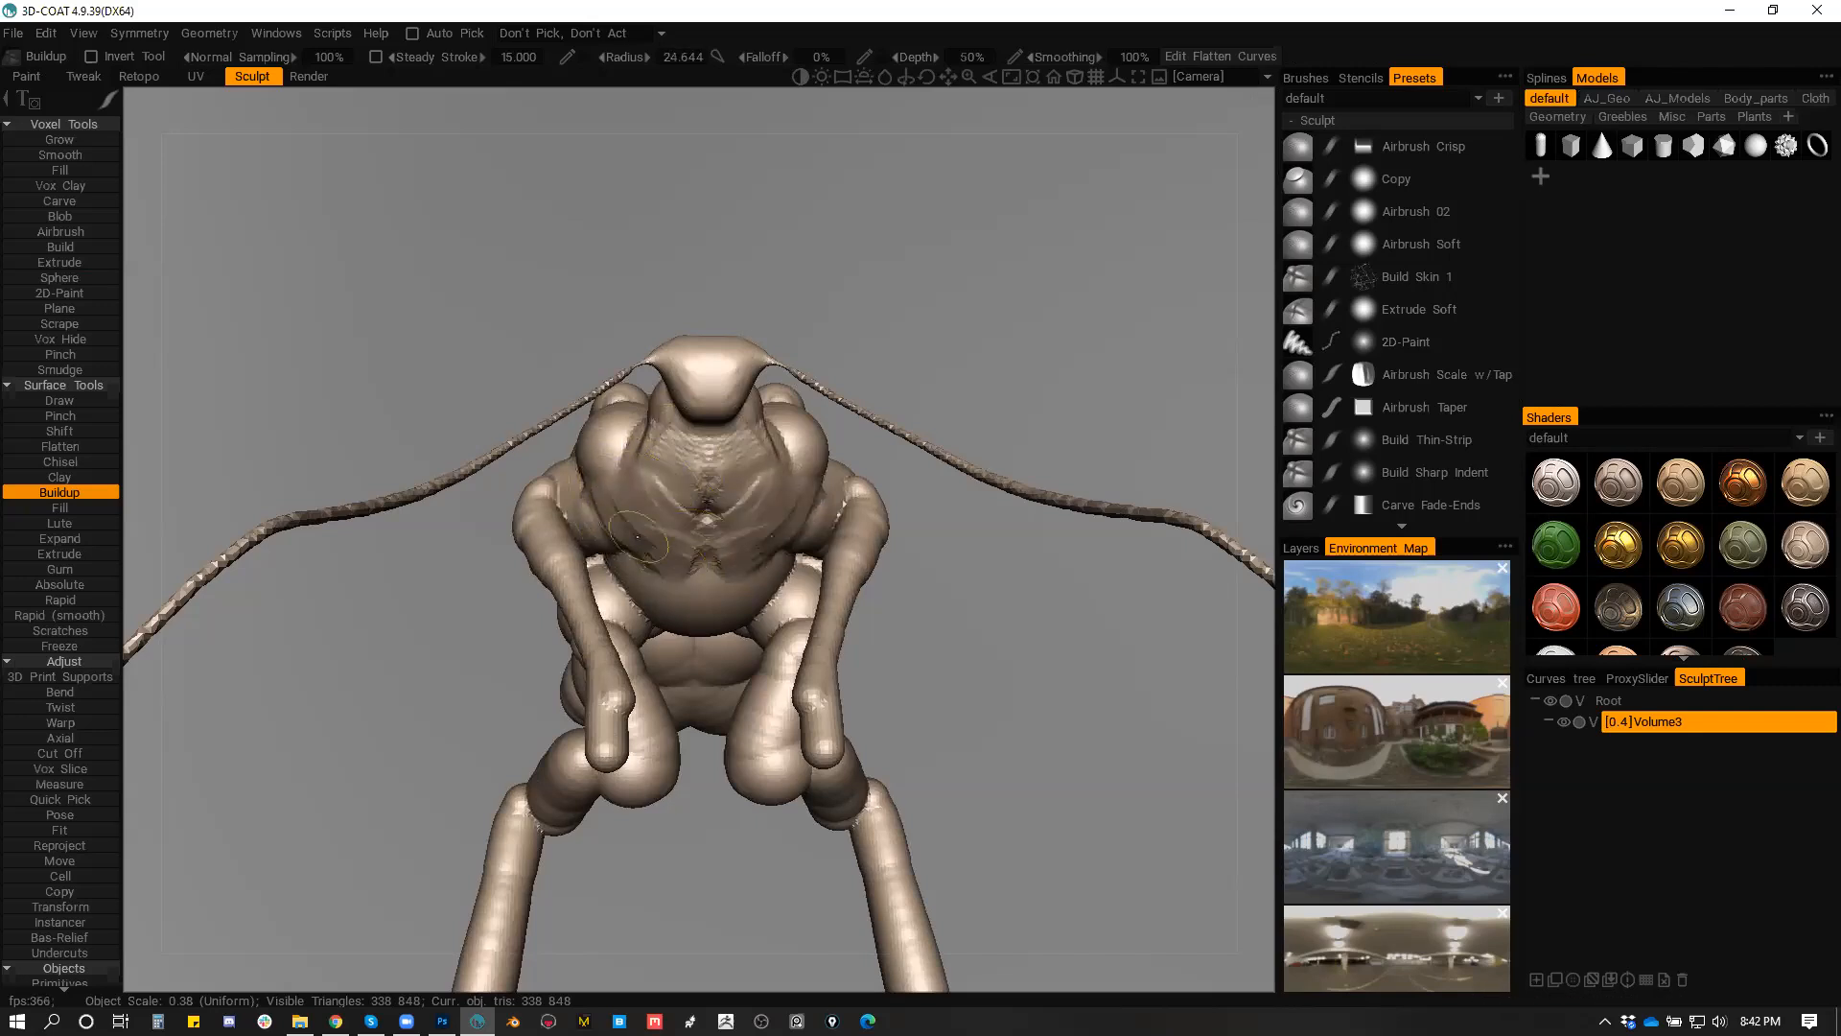
Step: Pinch creases into the upper chest and build up the creature's face with small mirrored strokes
key("p")
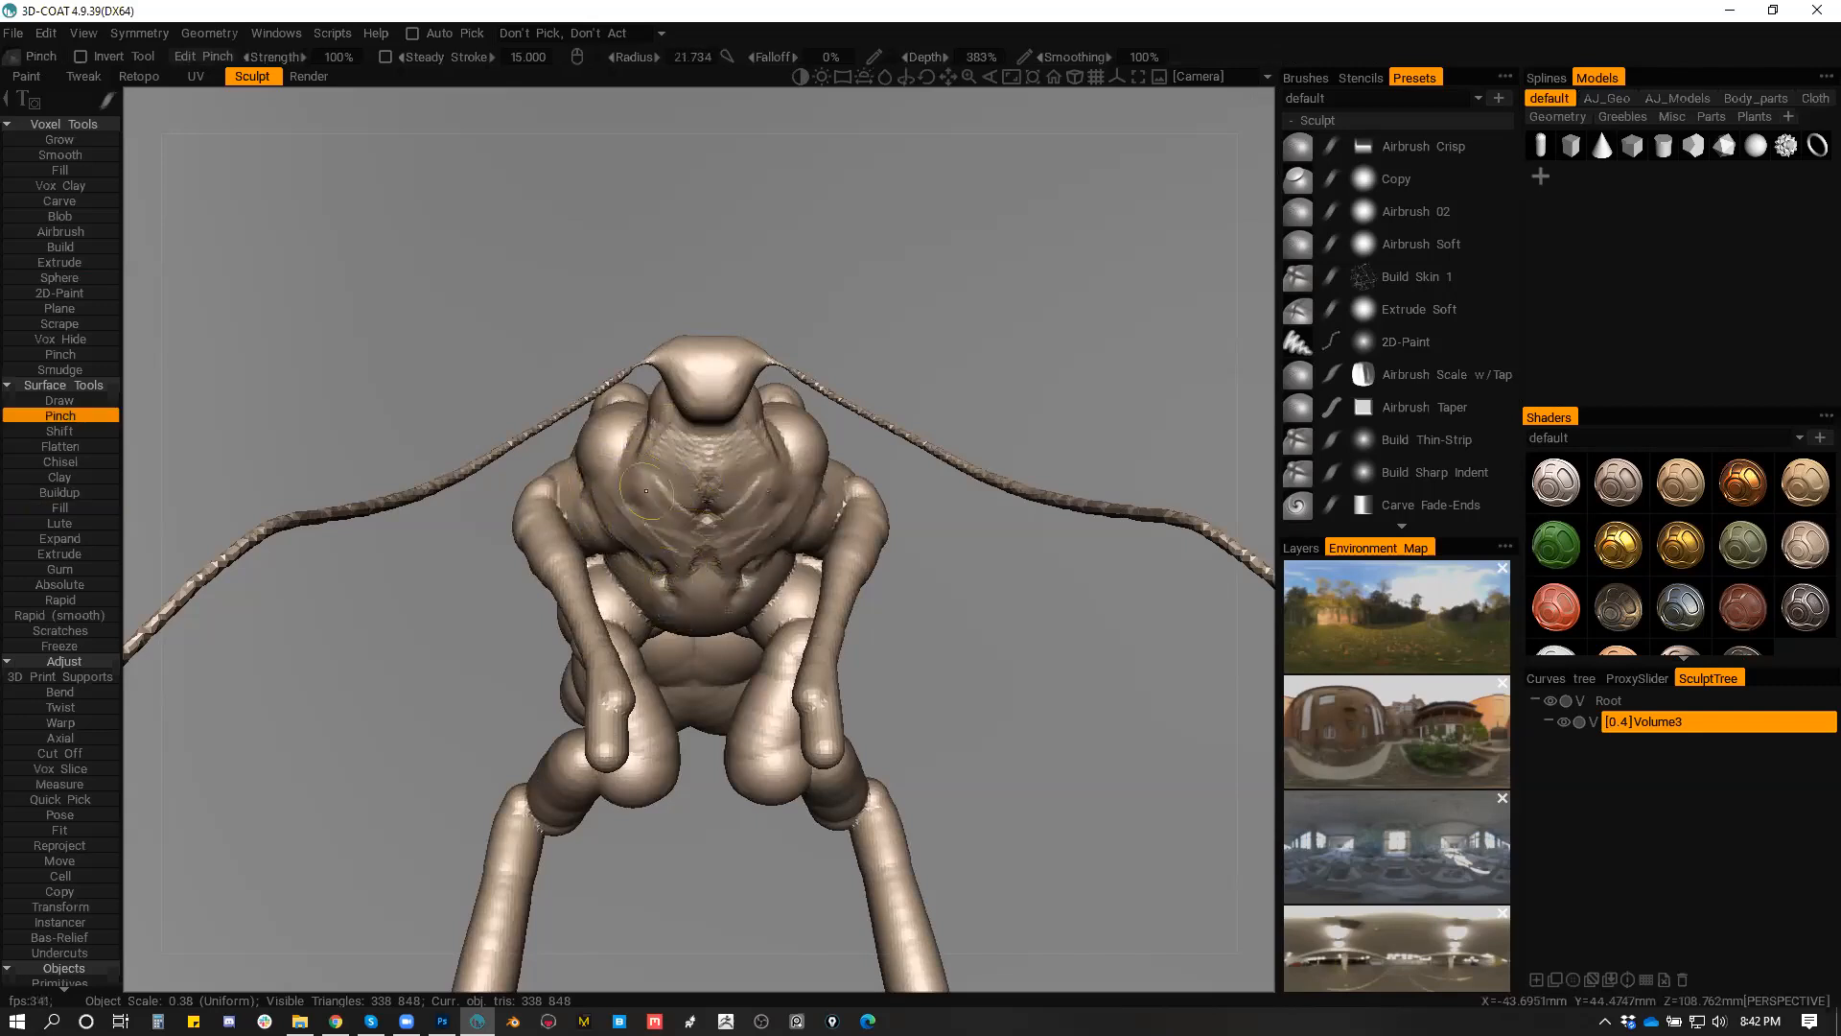
left_click_drag(646, 491, 664, 480)
key("b")
mouse_move(685, 400)
left_mouse_down()
mouse_move(678, 428)
mouse_move(689, 374)
left_mouse_up()
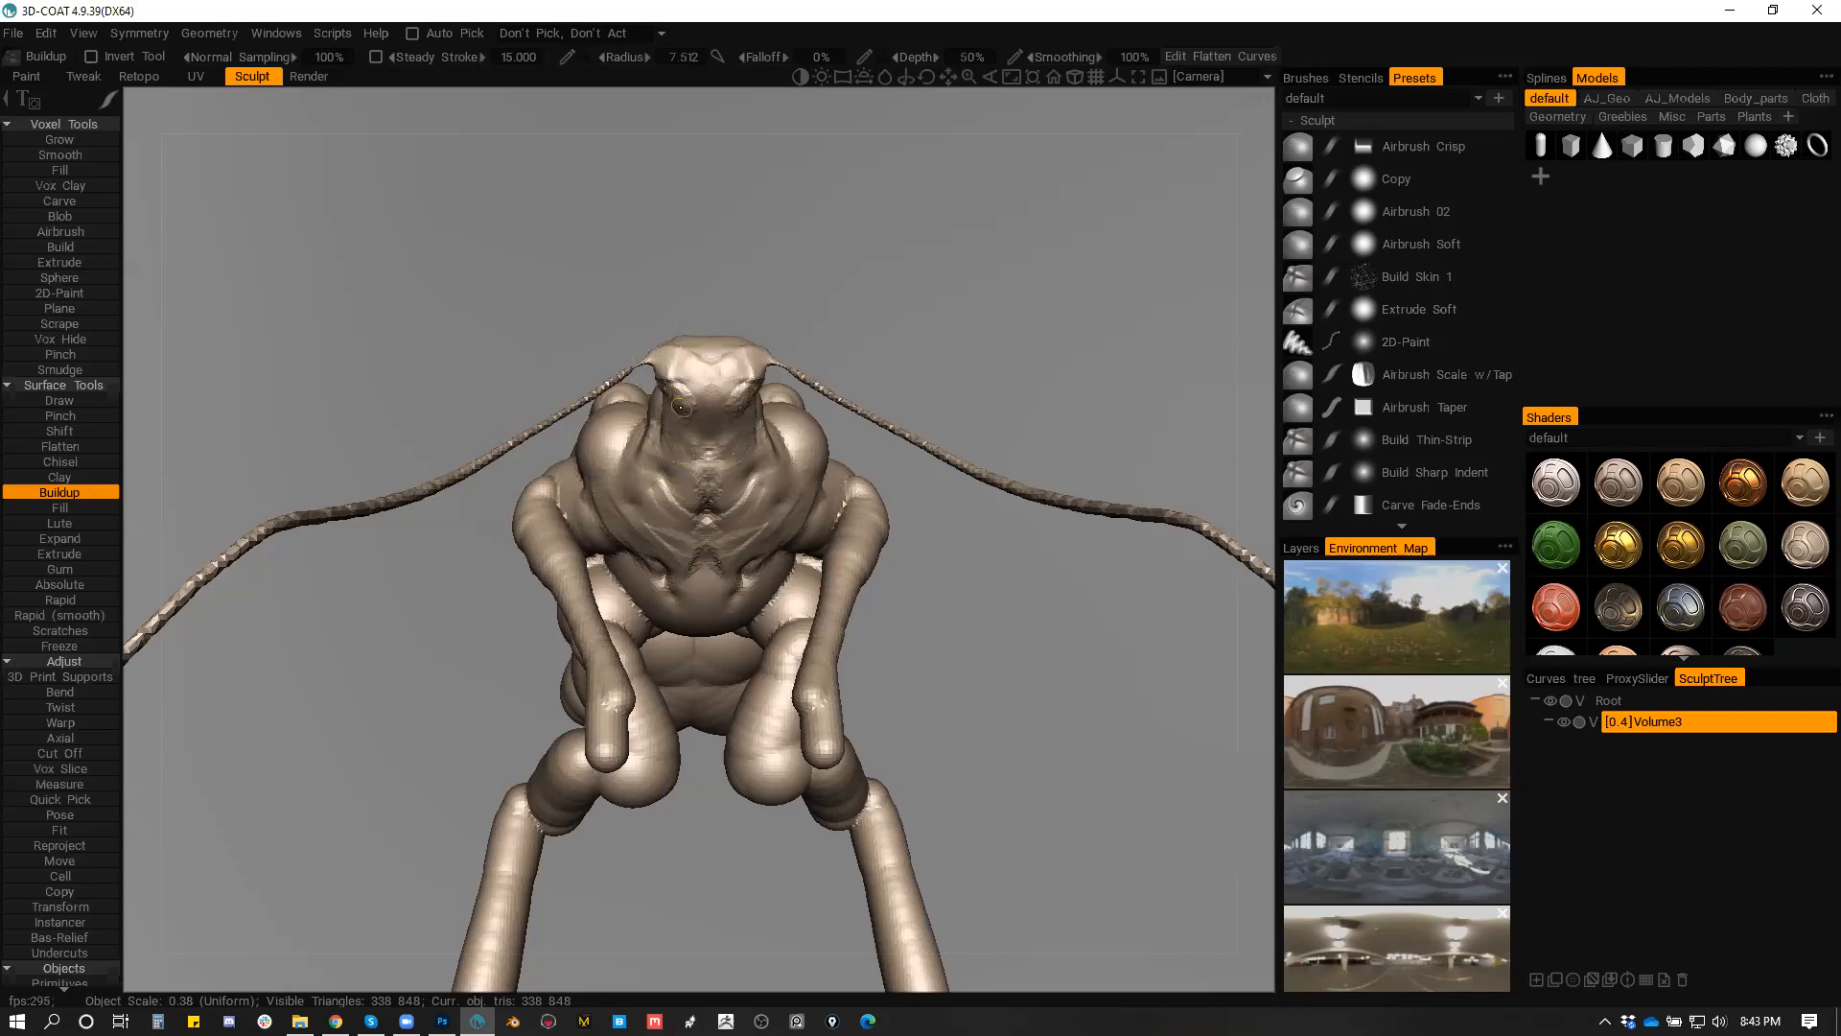
mouse_move(695, 419)
left_mouse_down("alt")
mouse_move(619, 414)
mouse_move(568, 483)
mouse_move(657, 413)
left_mouse_up("alt")
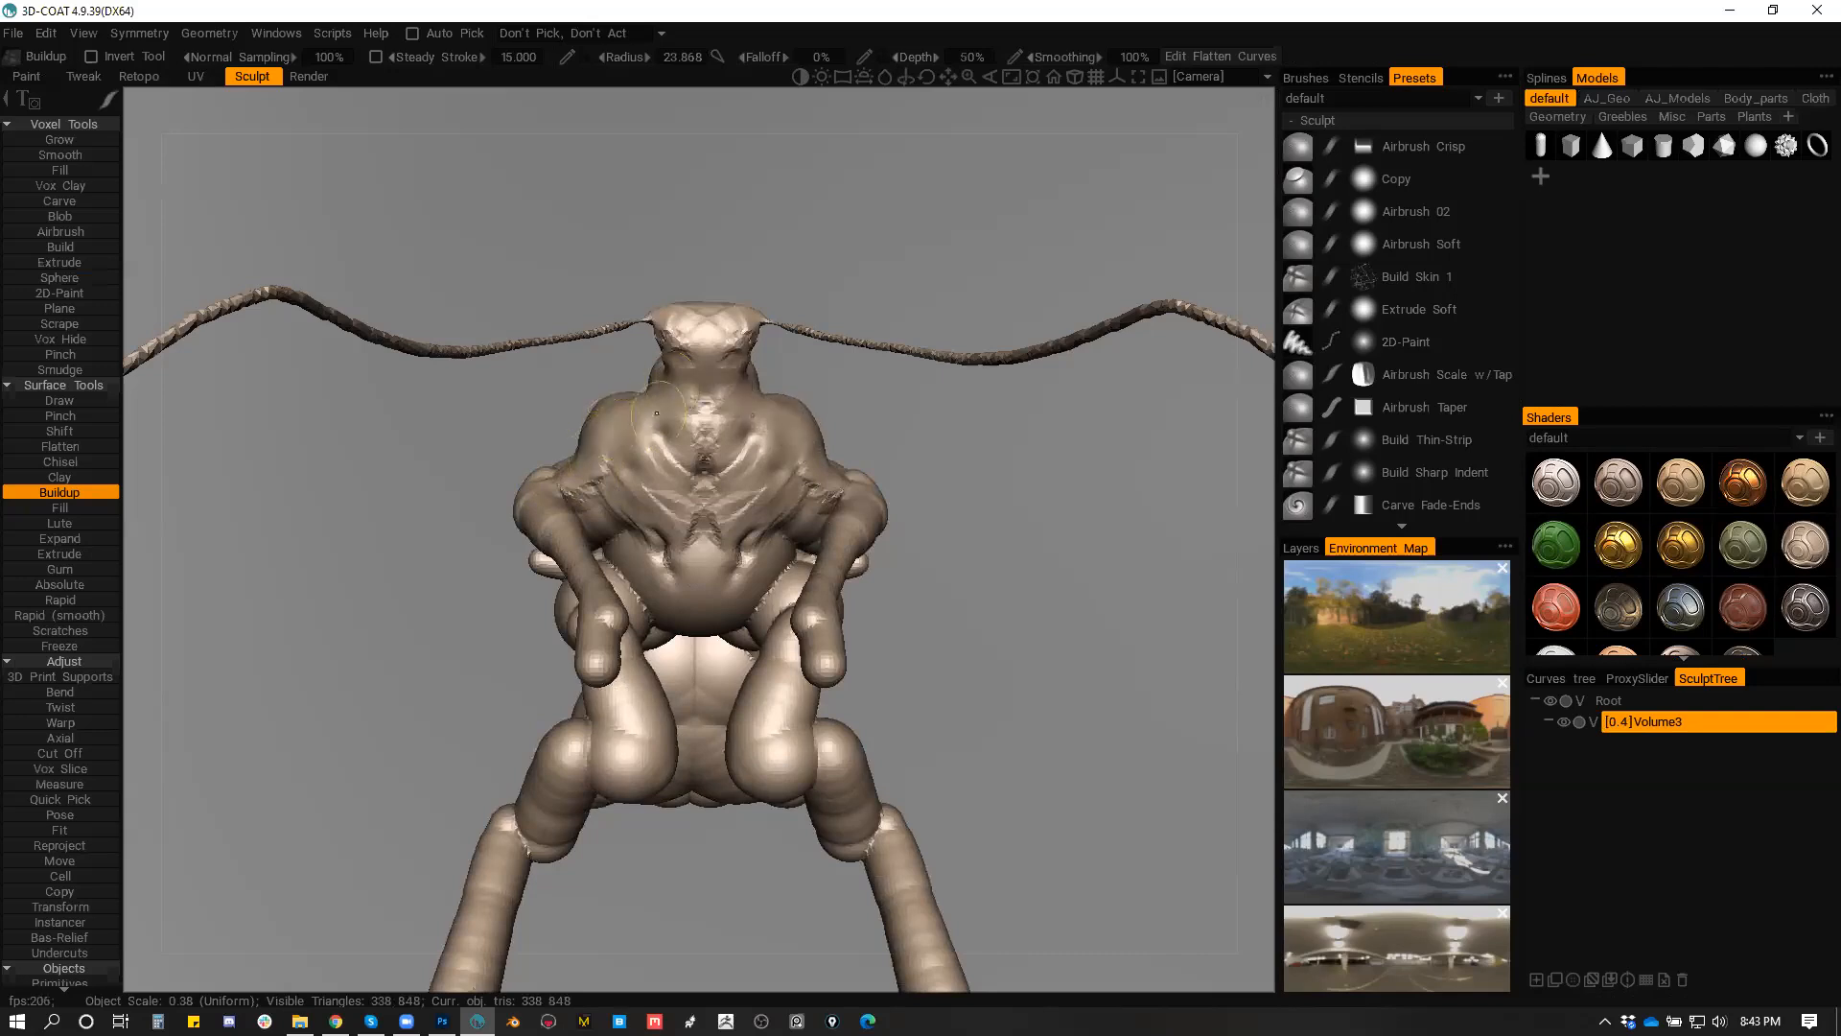
Step: Define the shoulder and chest muscles by alternating mirrored Pinch and Buildup strokes at smaller radii
key("p")
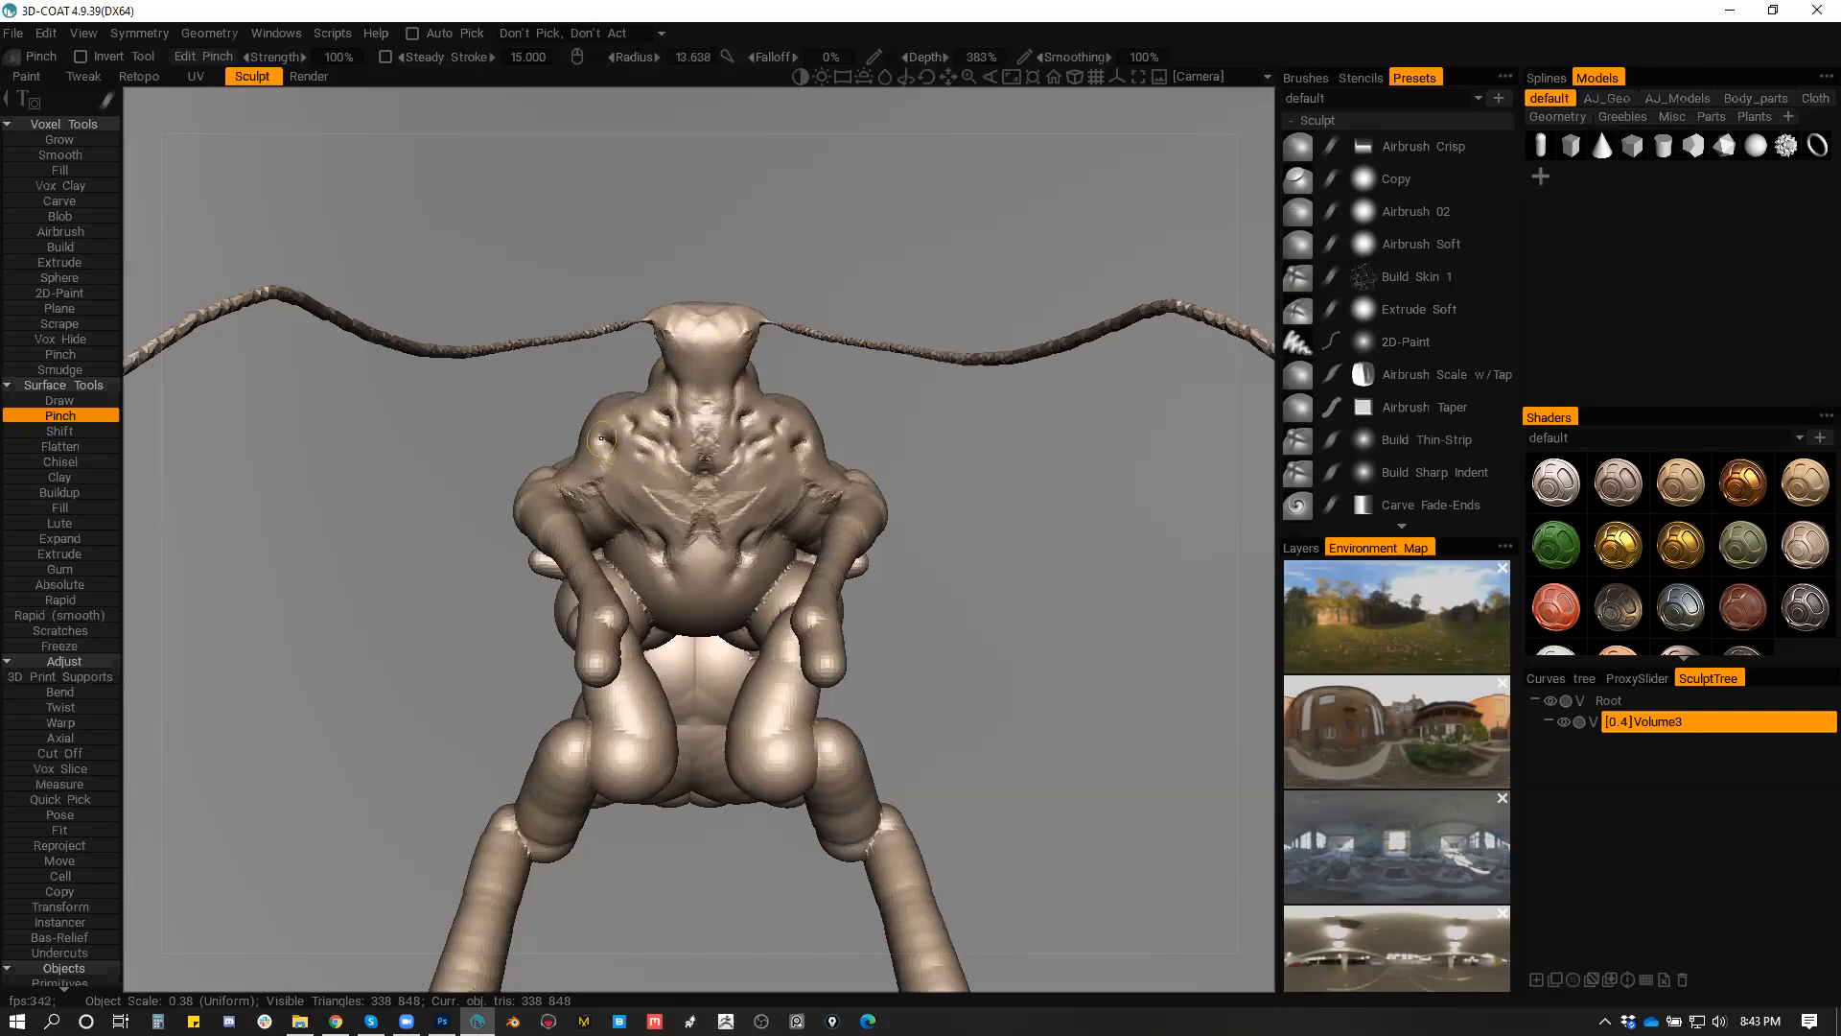
mouse_move(634, 472)
left_mouse_down("alt")
mouse_move(789, 545)
mouse_move(671, 525)
mouse_move(648, 564)
mouse_move(668, 578)
mouse_move(677, 559)
mouse_move(686, 578)
left_mouse_up("alt")
key("2")
mouse_move(614, 521)
left_mouse_down()
mouse_move(566, 513)
mouse_move(652, 518)
mouse_move(616, 500)
mouse_move(630, 491)
mouse_move(711, 547)
mouse_move(663, 502)
mouse_move(683, 468)
left_mouse_up()
mouse_move(701, 481)
left_mouse_down("alt")
mouse_move(637, 464)
mouse_move(674, 472)
left_mouse_up("alt")
right_click_drag(676, 471, 656, 460)
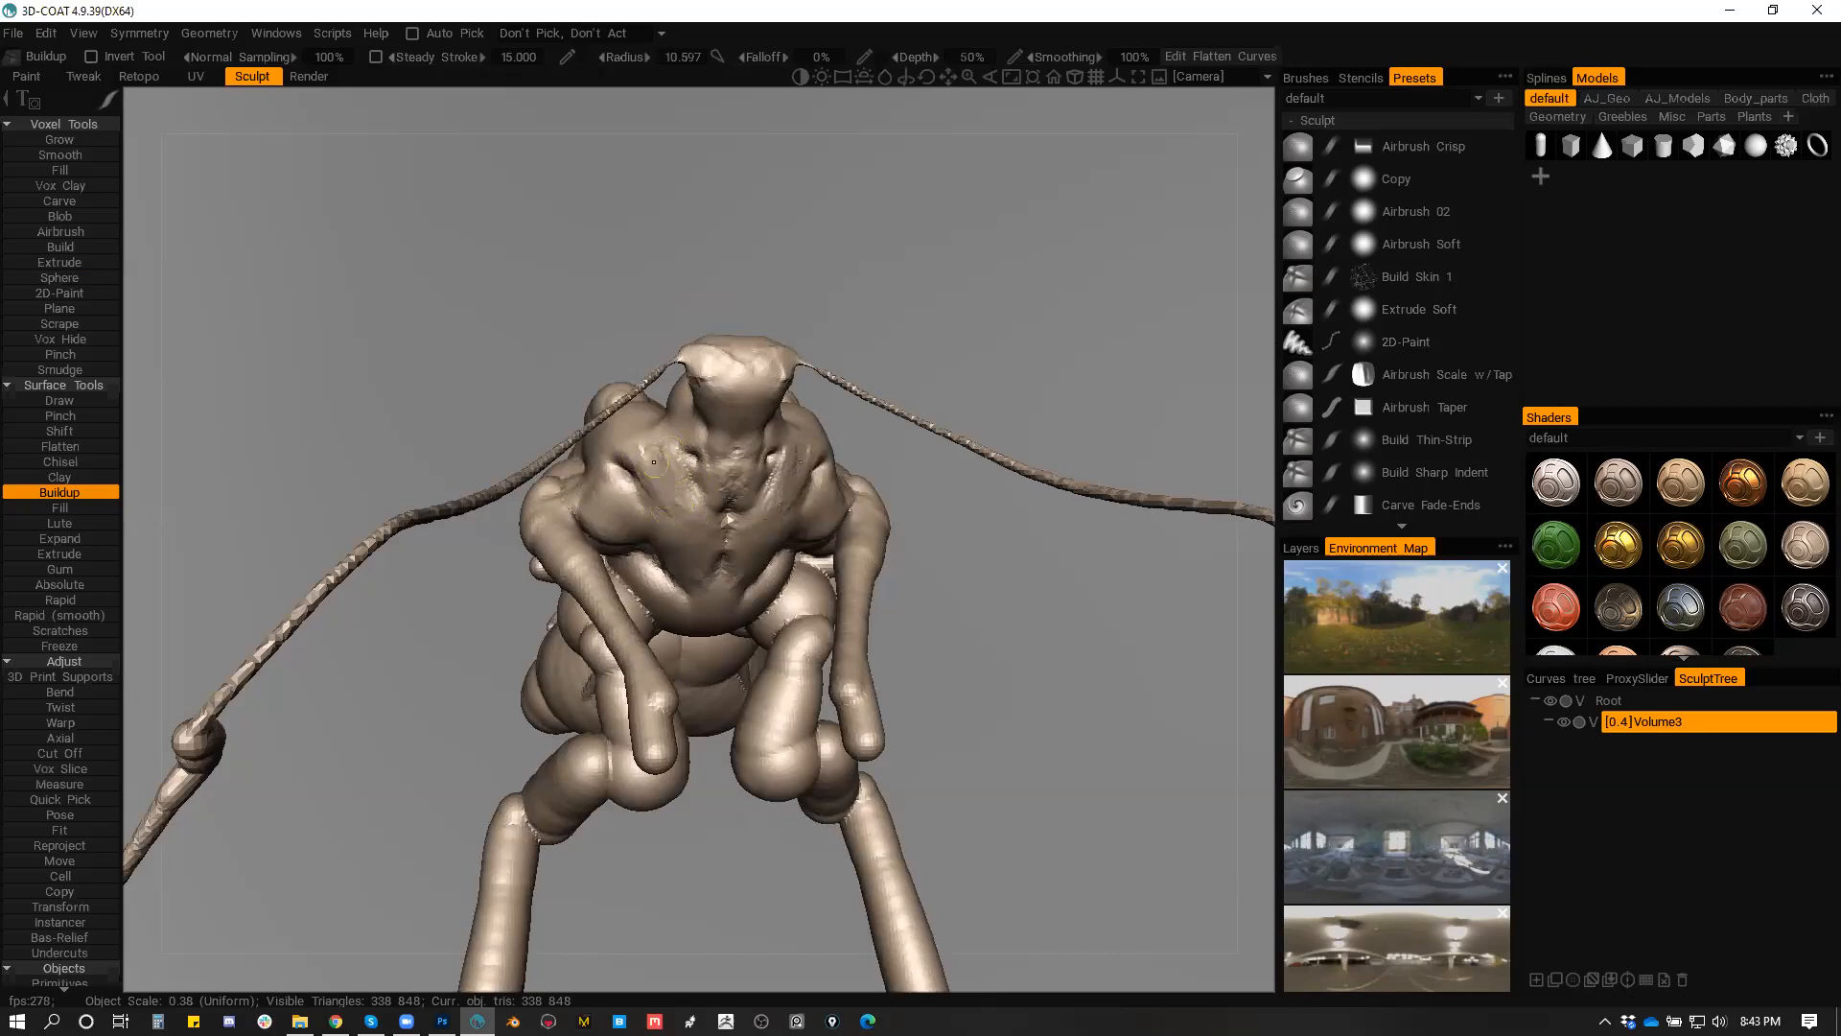
left_click_drag(708, 549, 671, 483, "alt")
key("p")
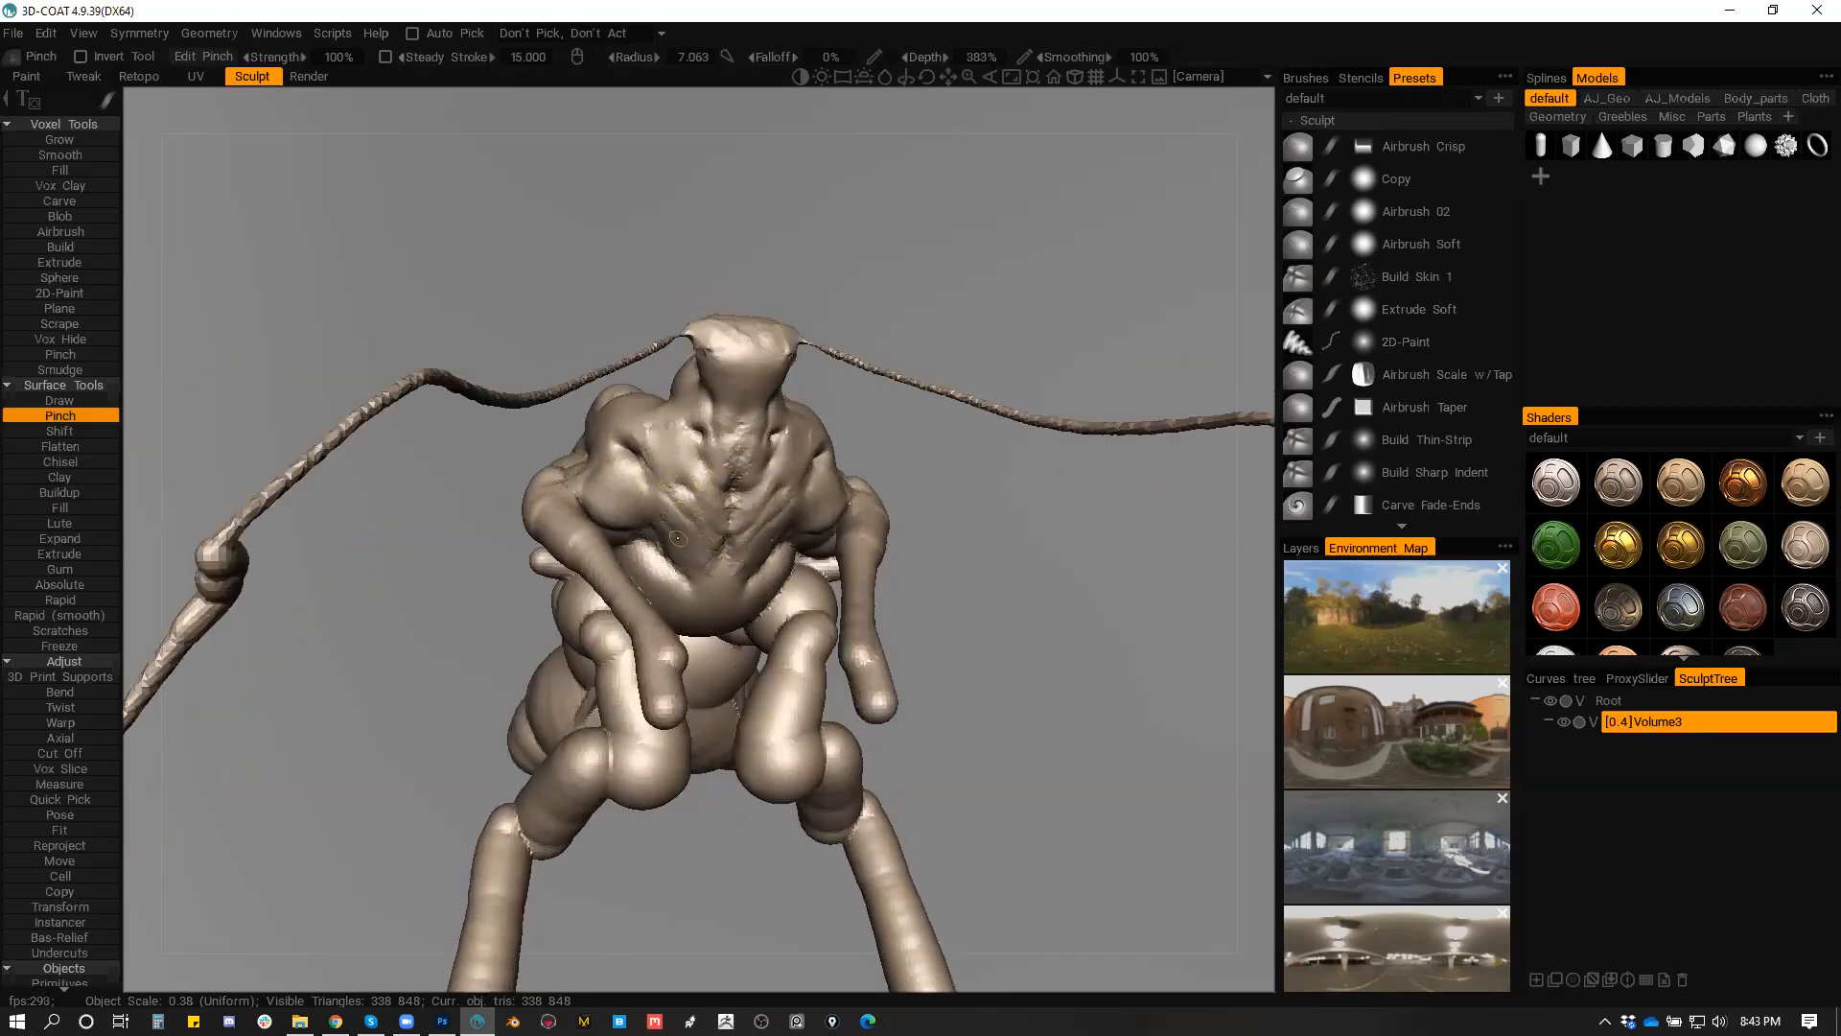
left_click_drag(707, 582, 848, 559, "alt")
Step: Try resampling the figure with a density modulation factor of 1.750 at Good quality, and undo the resampling
key("shift+r")
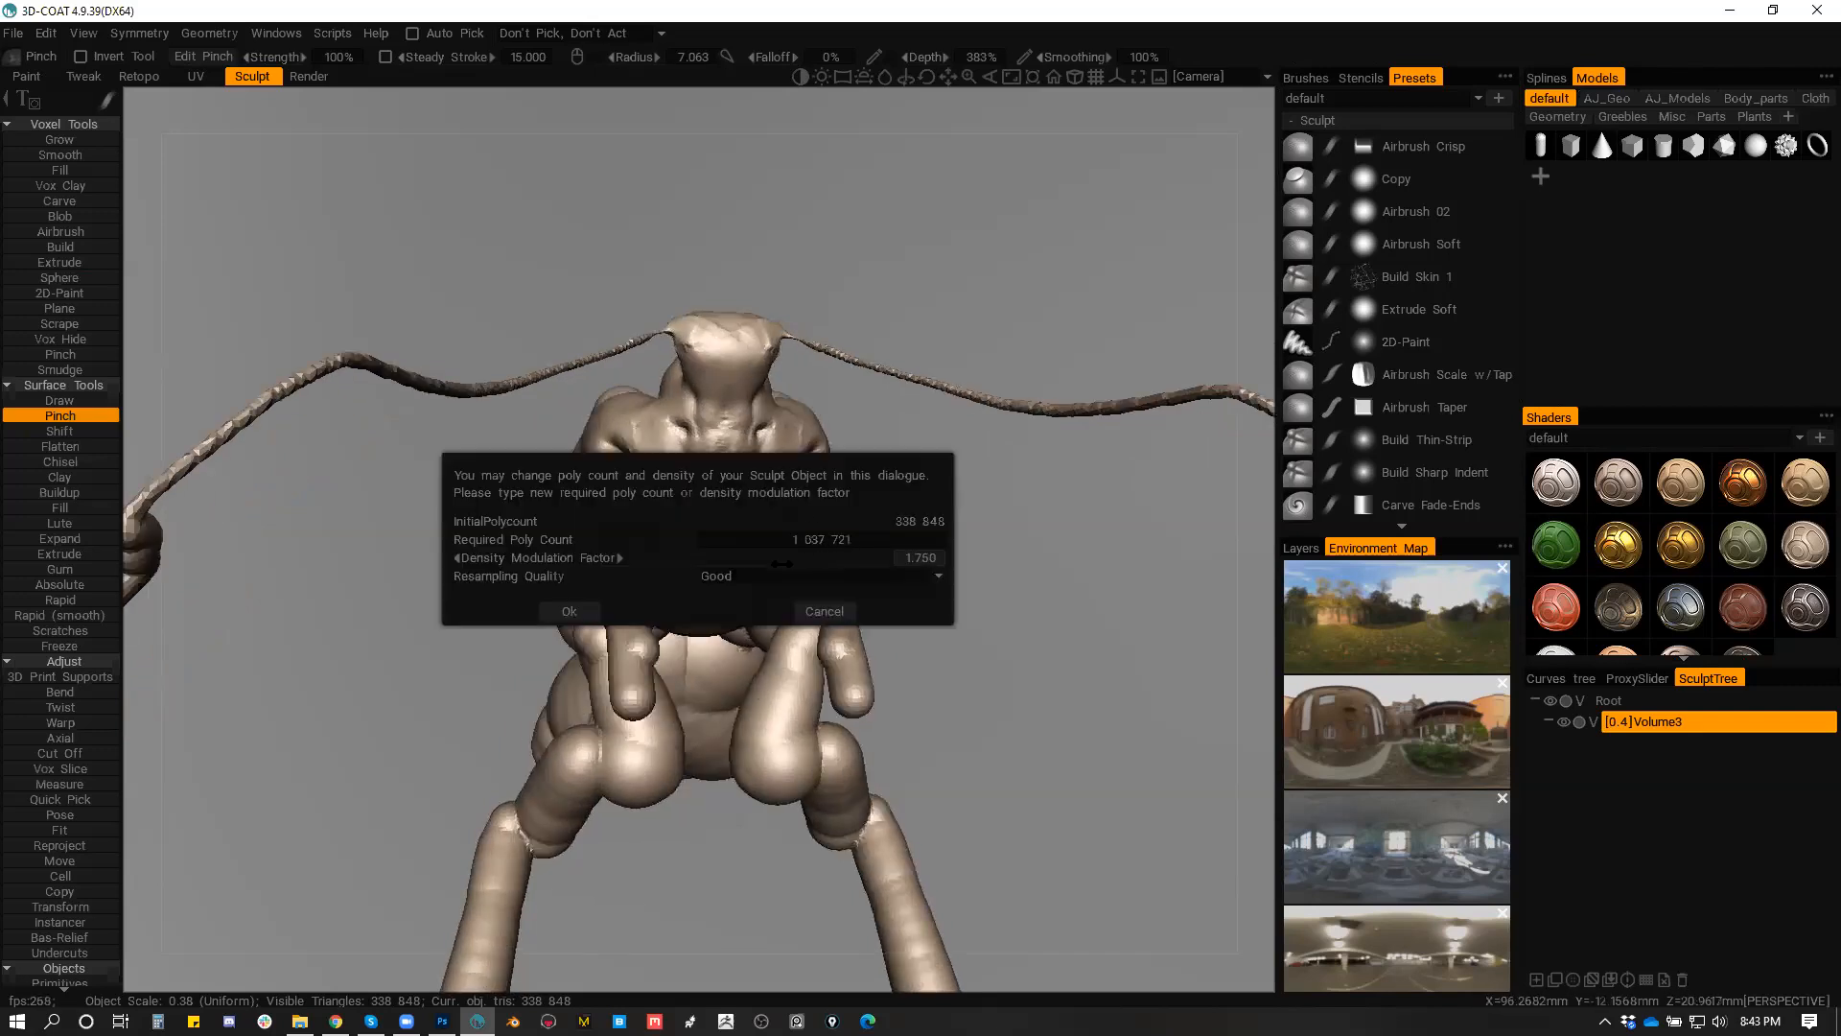
left_click(570, 611)
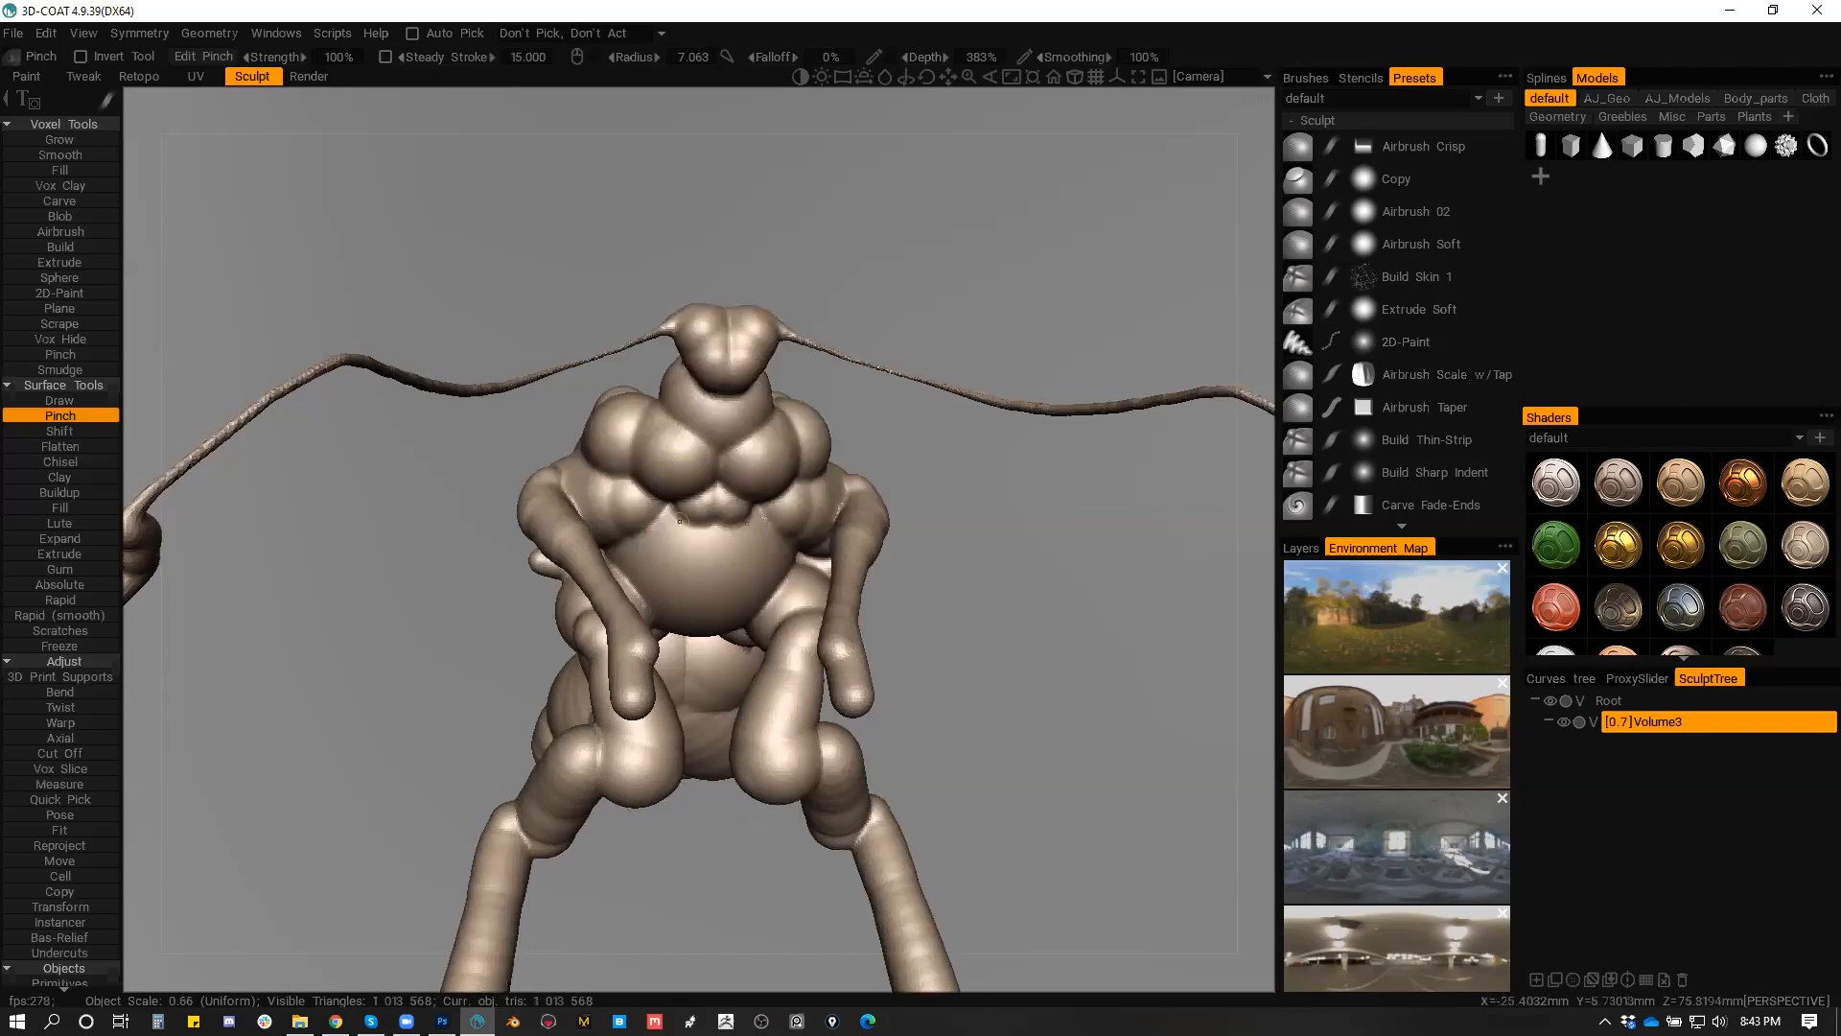
key("ctrl+z")
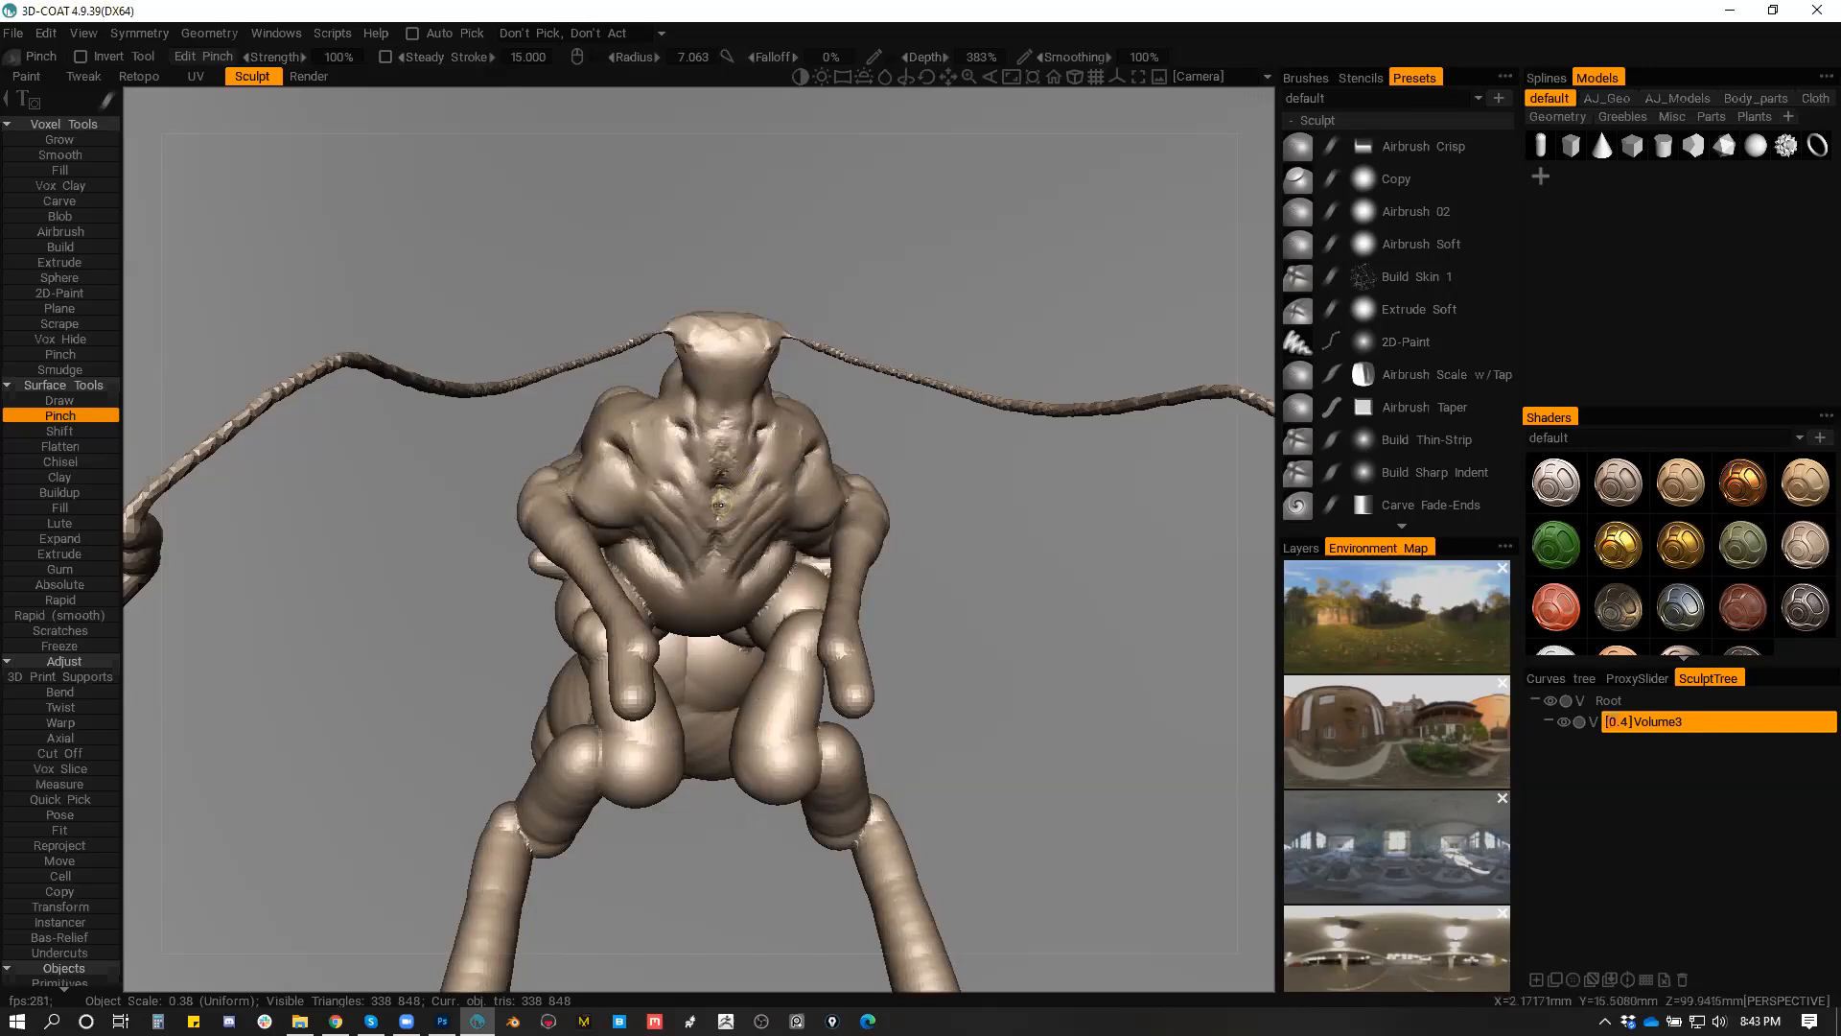
key("ctrl+z")
key("ctrl+y")
Step: Try reshaping the chest and neck area with large Move strokes
mouse_move(715, 523)
left_mouse_down("alt")
mouse_move(740, 541)
mouse_move(704, 554)
mouse_move(734, 552)
left_mouse_up("alt")
key("m")
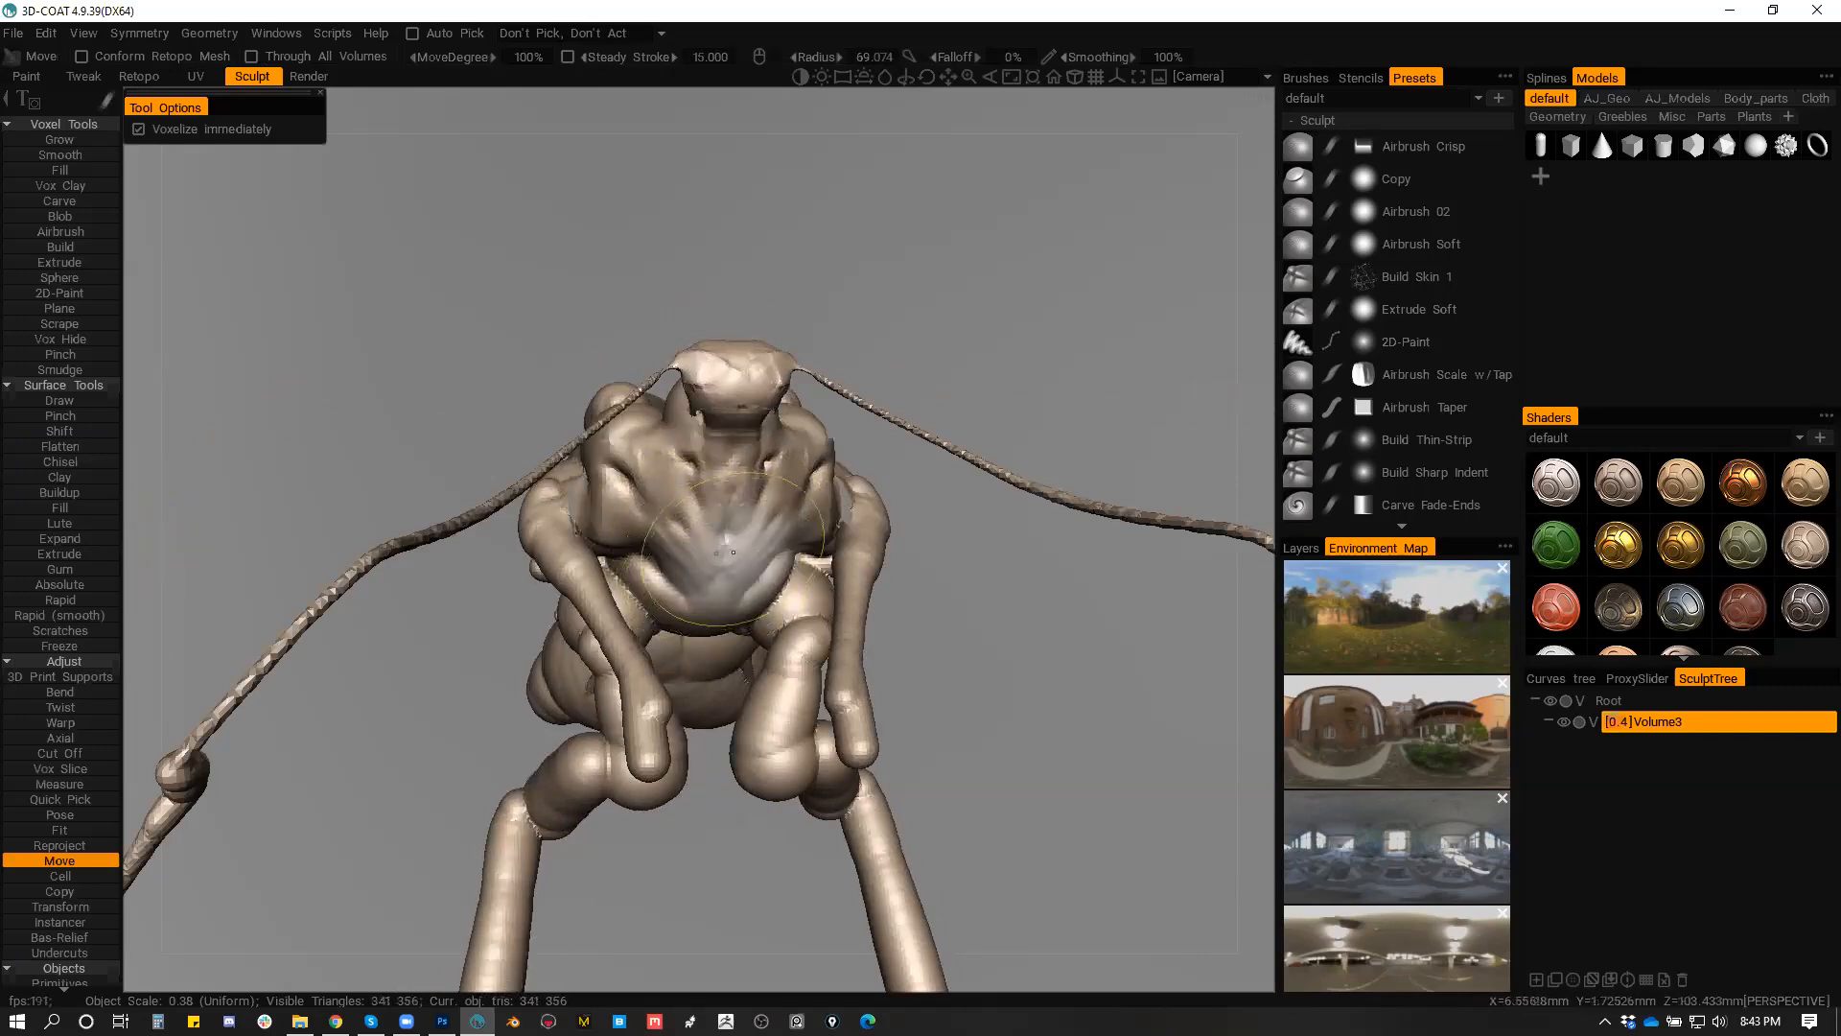
mouse_move(637, 521)
left_mouse_down()
mouse_move(708, 629)
mouse_move(661, 635)
left_mouse_up()
mouse_move(708, 508)
left_mouse_down()
mouse_move(737, 537)
mouse_move(775, 432)
left_mouse_up()
key("ctrl+z")
key("ctrl+y")
mouse_move(747, 566)
left_mouse_down("alt")
mouse_move(683, 575)
mouse_move(780, 502)
mouse_move(761, 504)
left_mouse_up("alt")
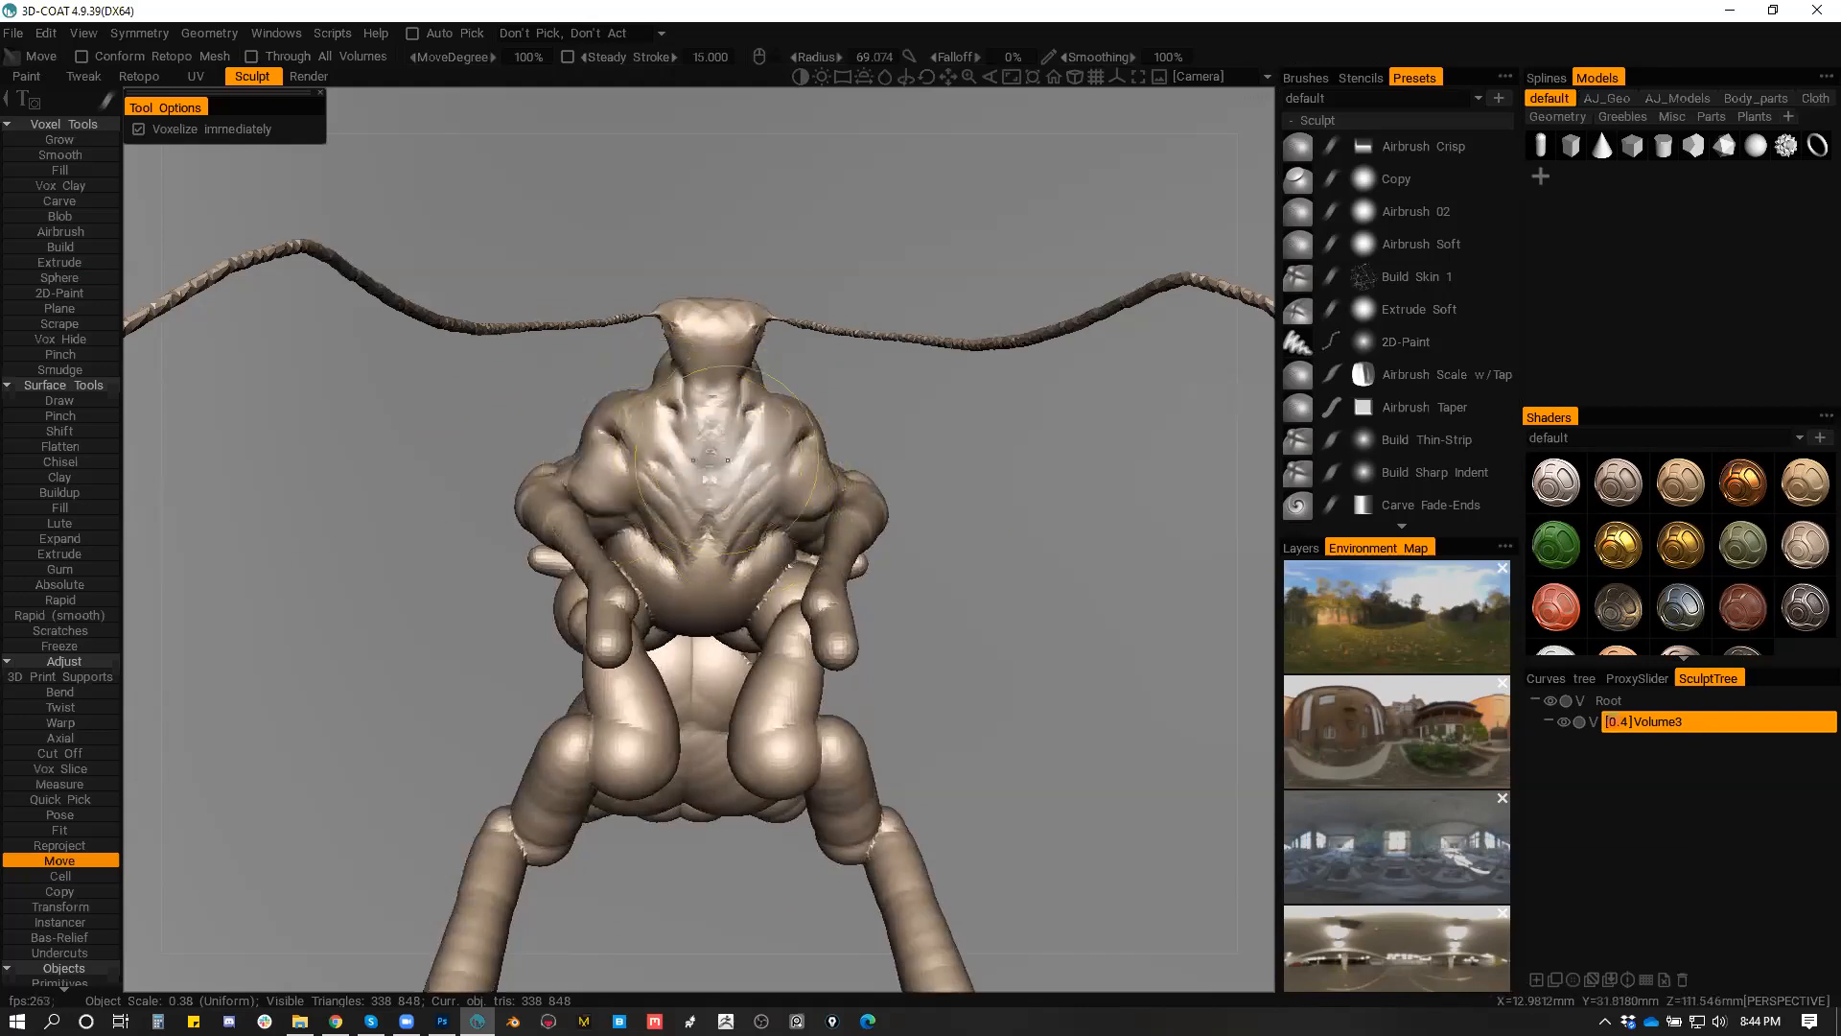
Step: Convert Volume3 to surface mode, revoxelize it with a required poly count of 500 000, and resample it to a higher density
left_click(1594, 721)
left_click(587, 581)
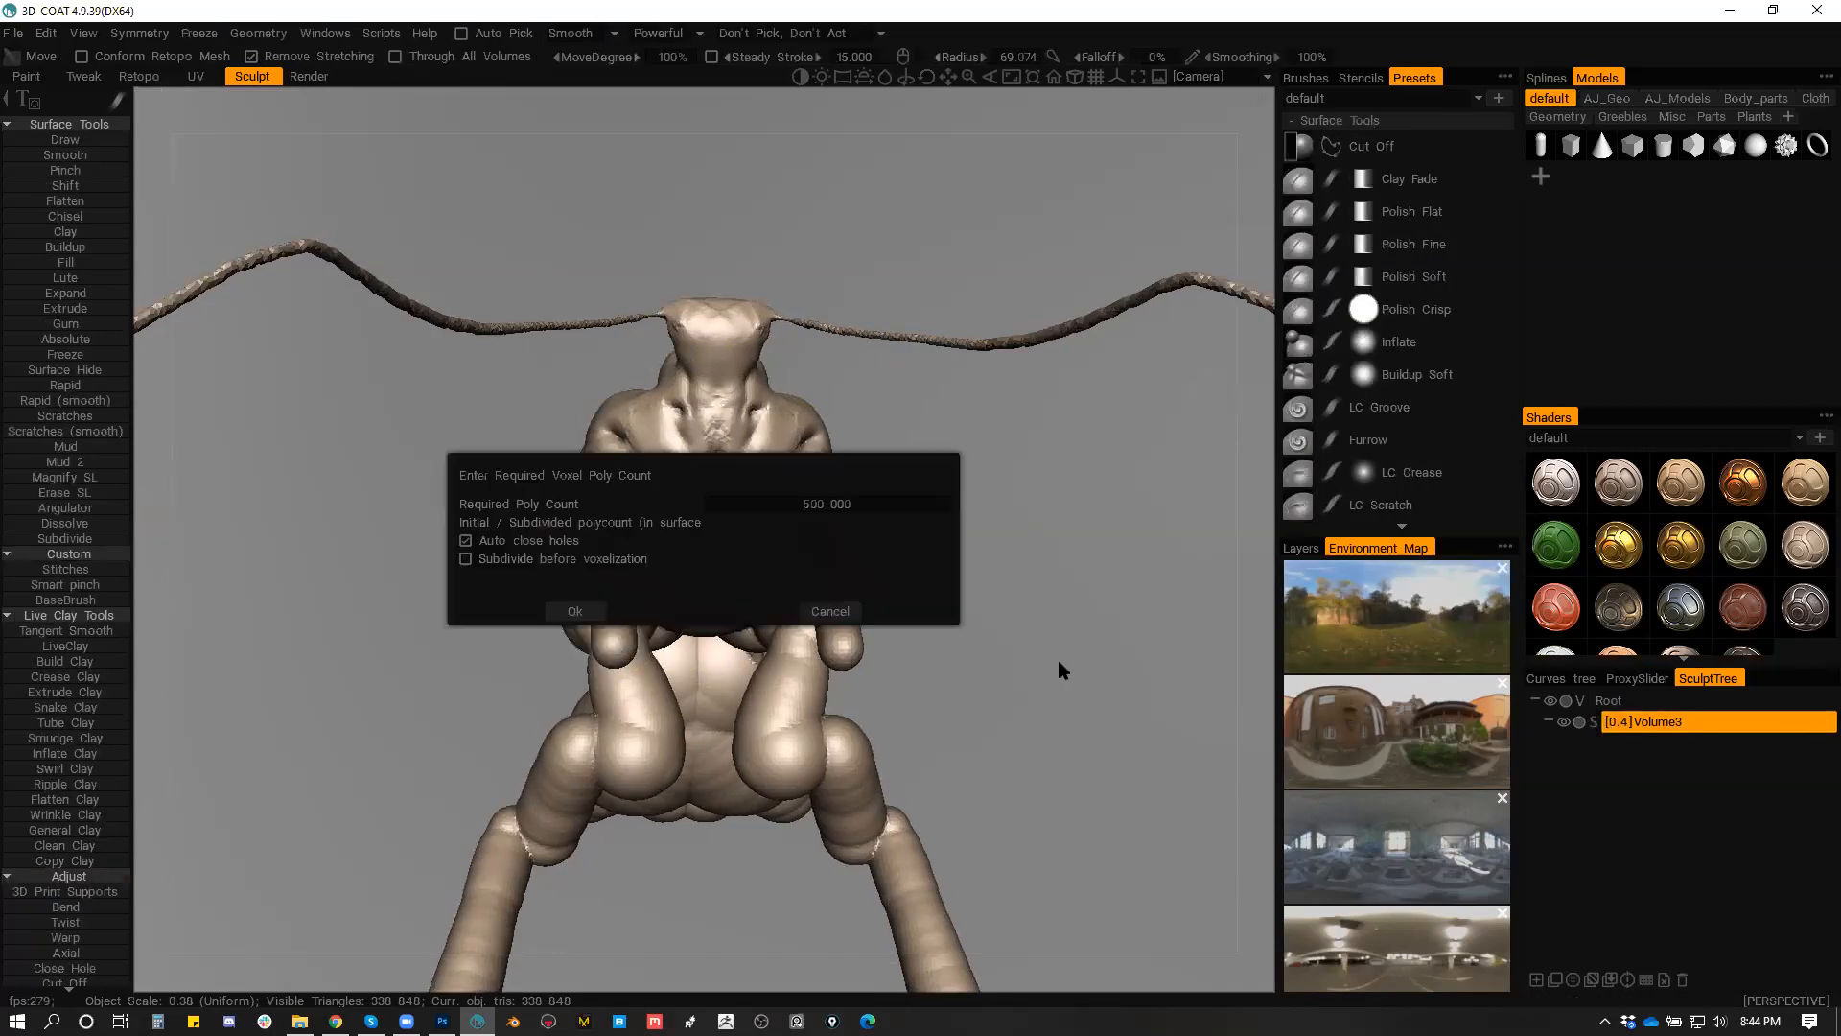
left_click(596, 612)
left_click_drag(928, 549, 994, 608)
left_click_drag(826, 569, 798, 537, "alt")
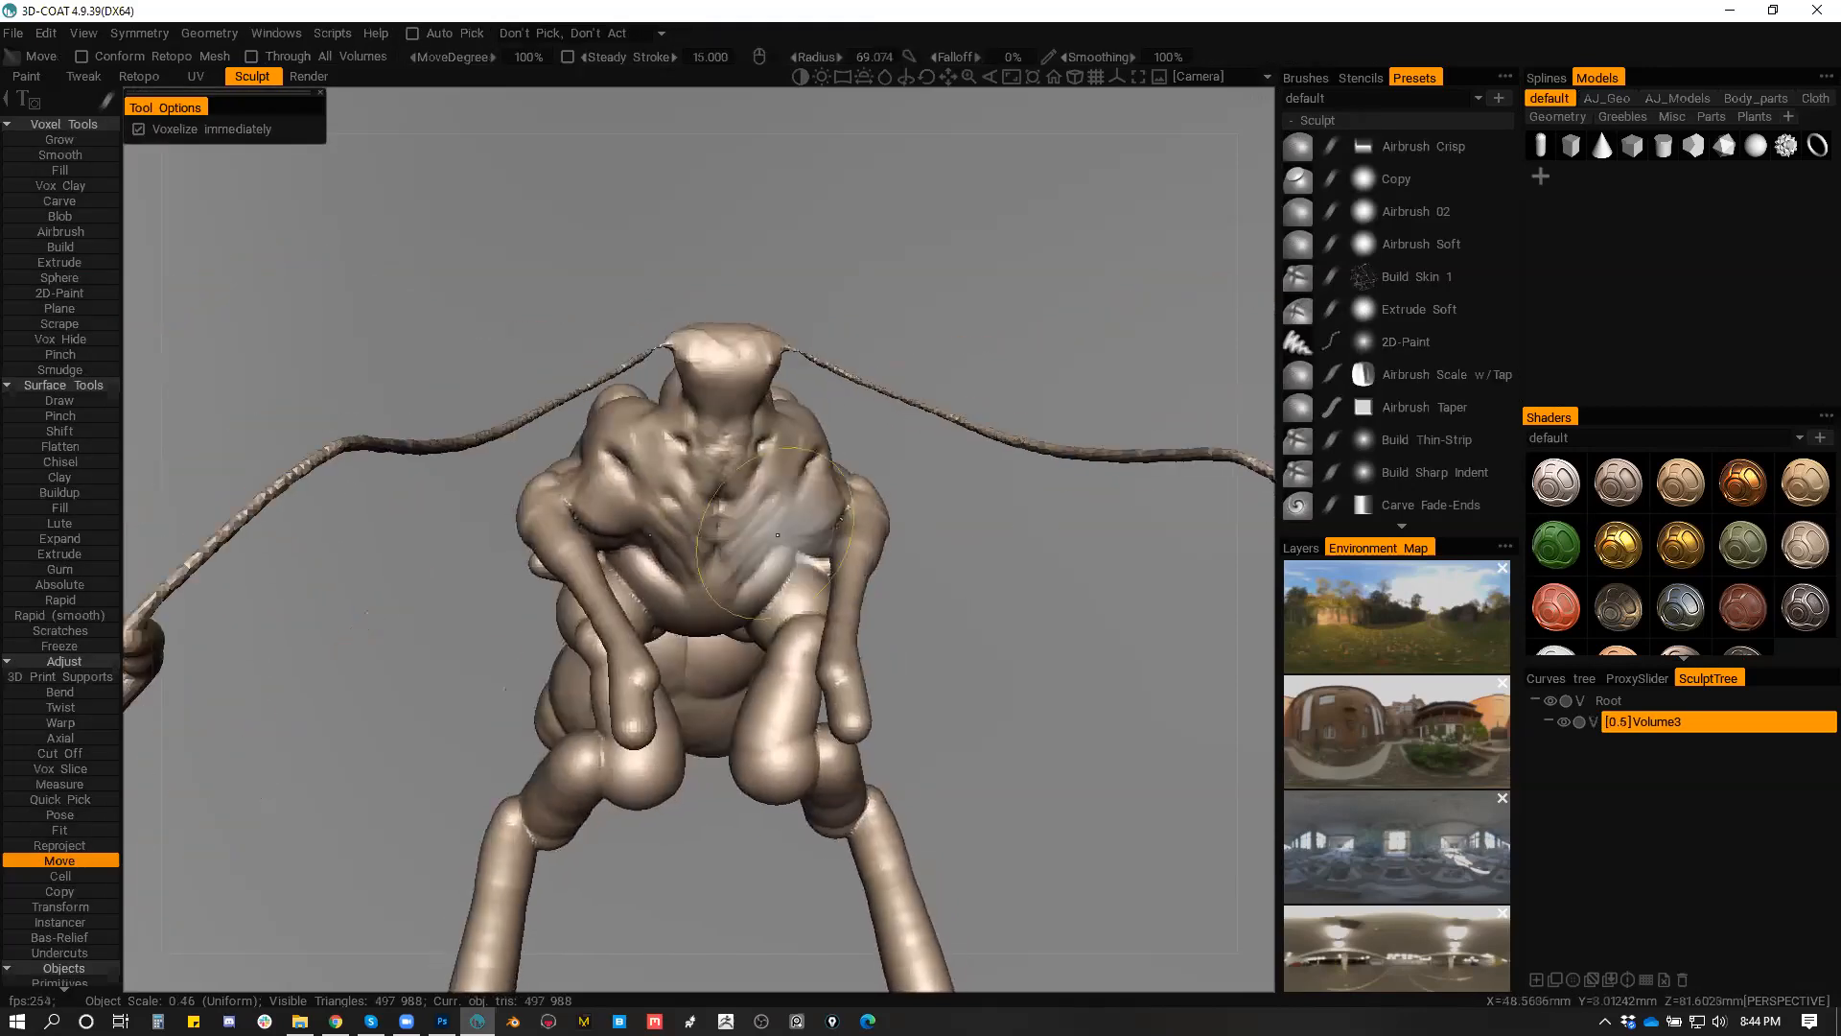
key("ctrl+r")
left_click(567, 615)
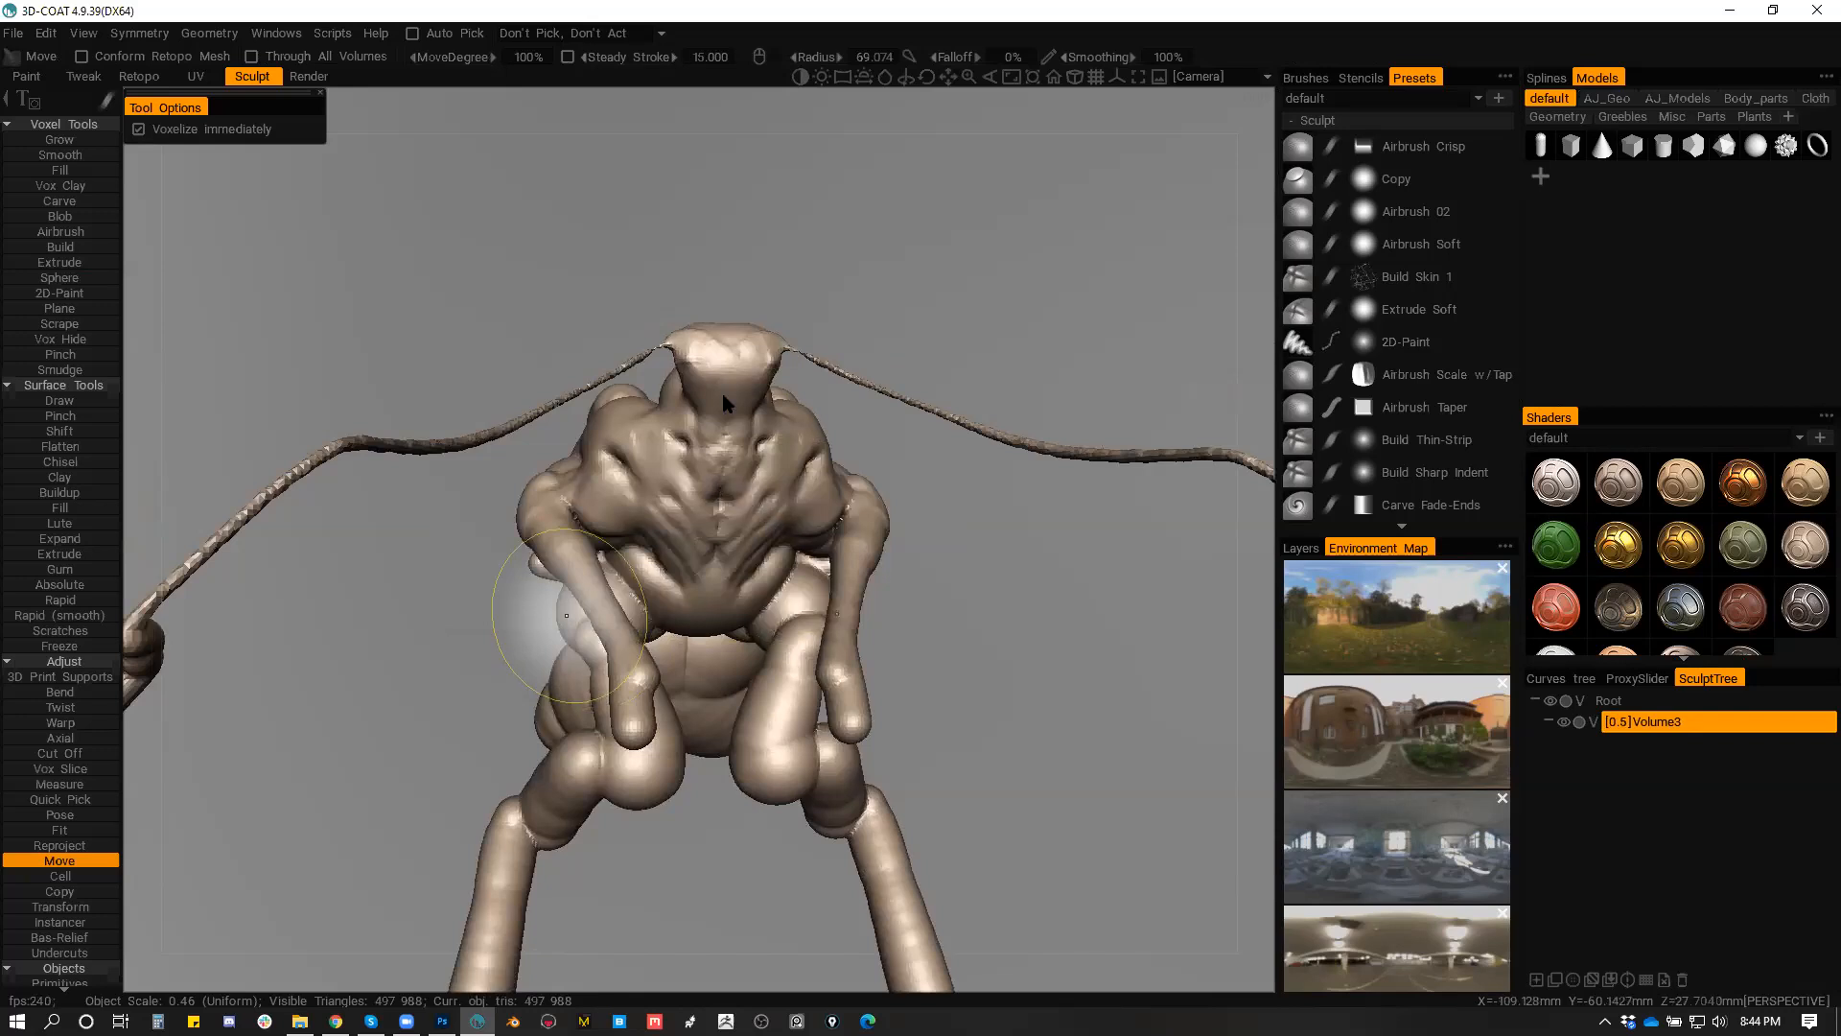
Step: Add fine mirrored wrinkles to the upper chest and neck with small Buildup and Pinch strokes
key("b")
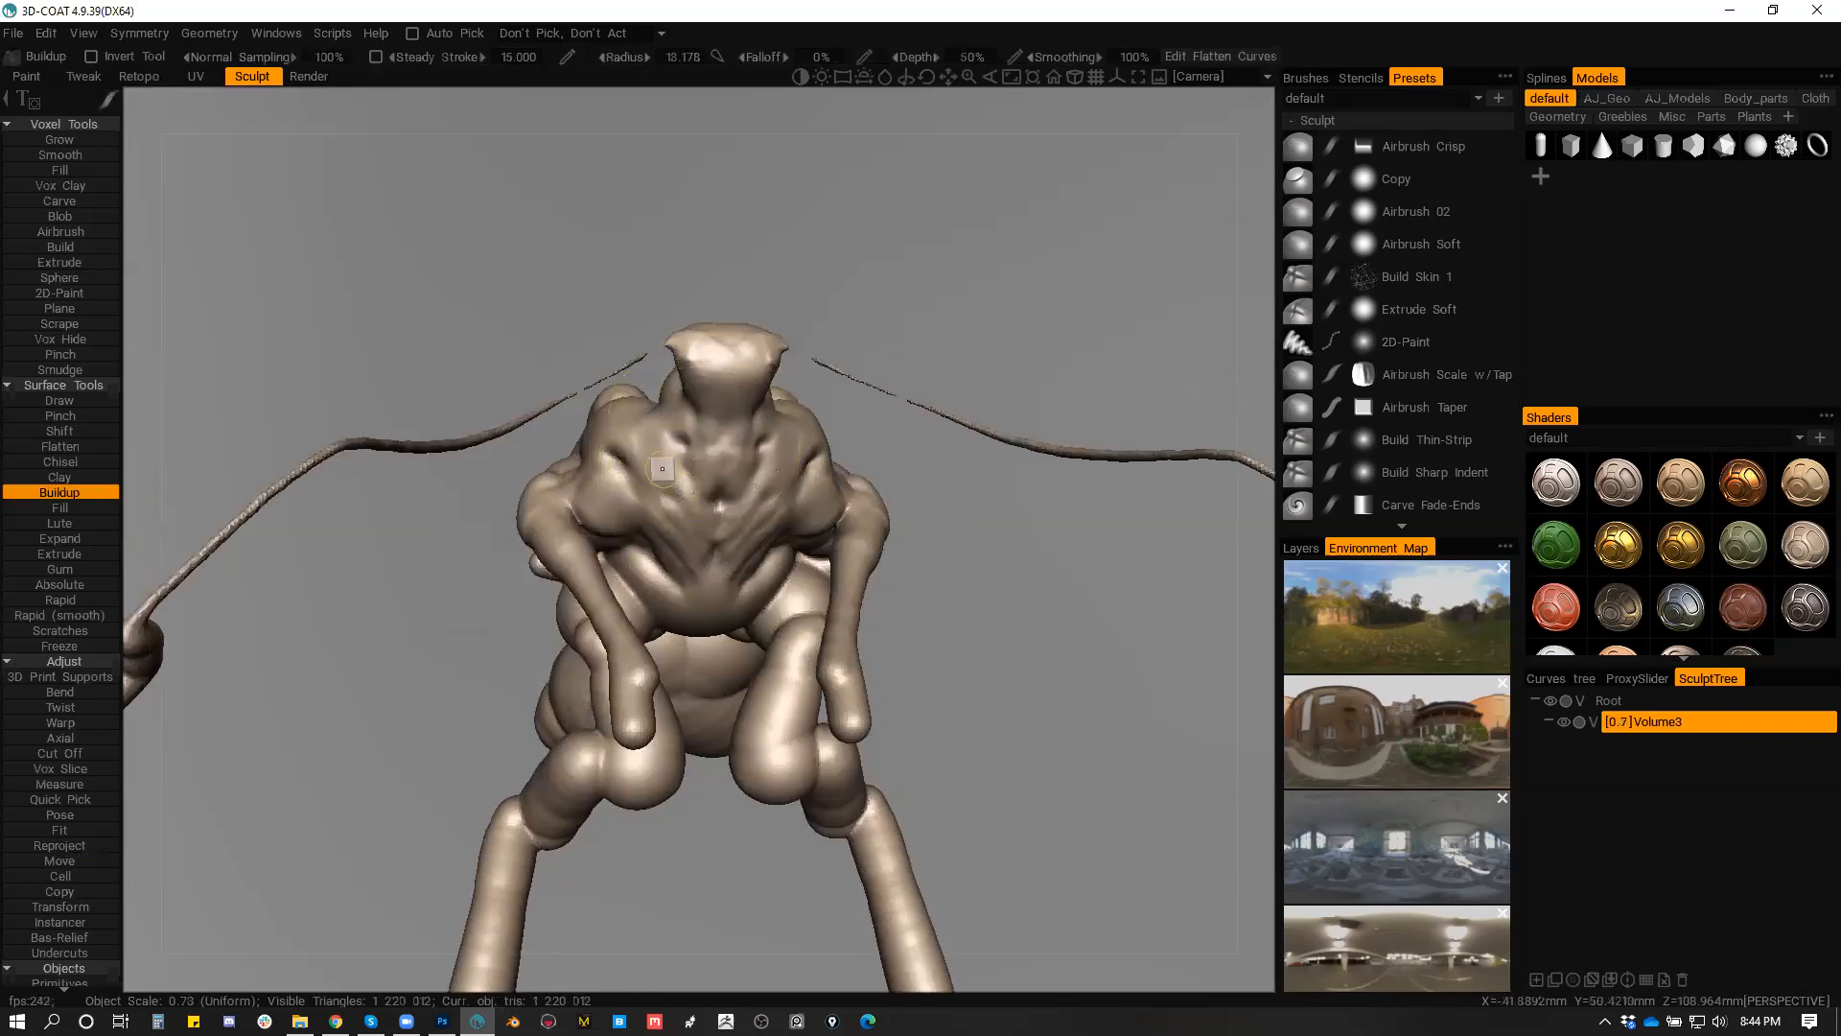
right_click_drag(667, 472, 660, 458)
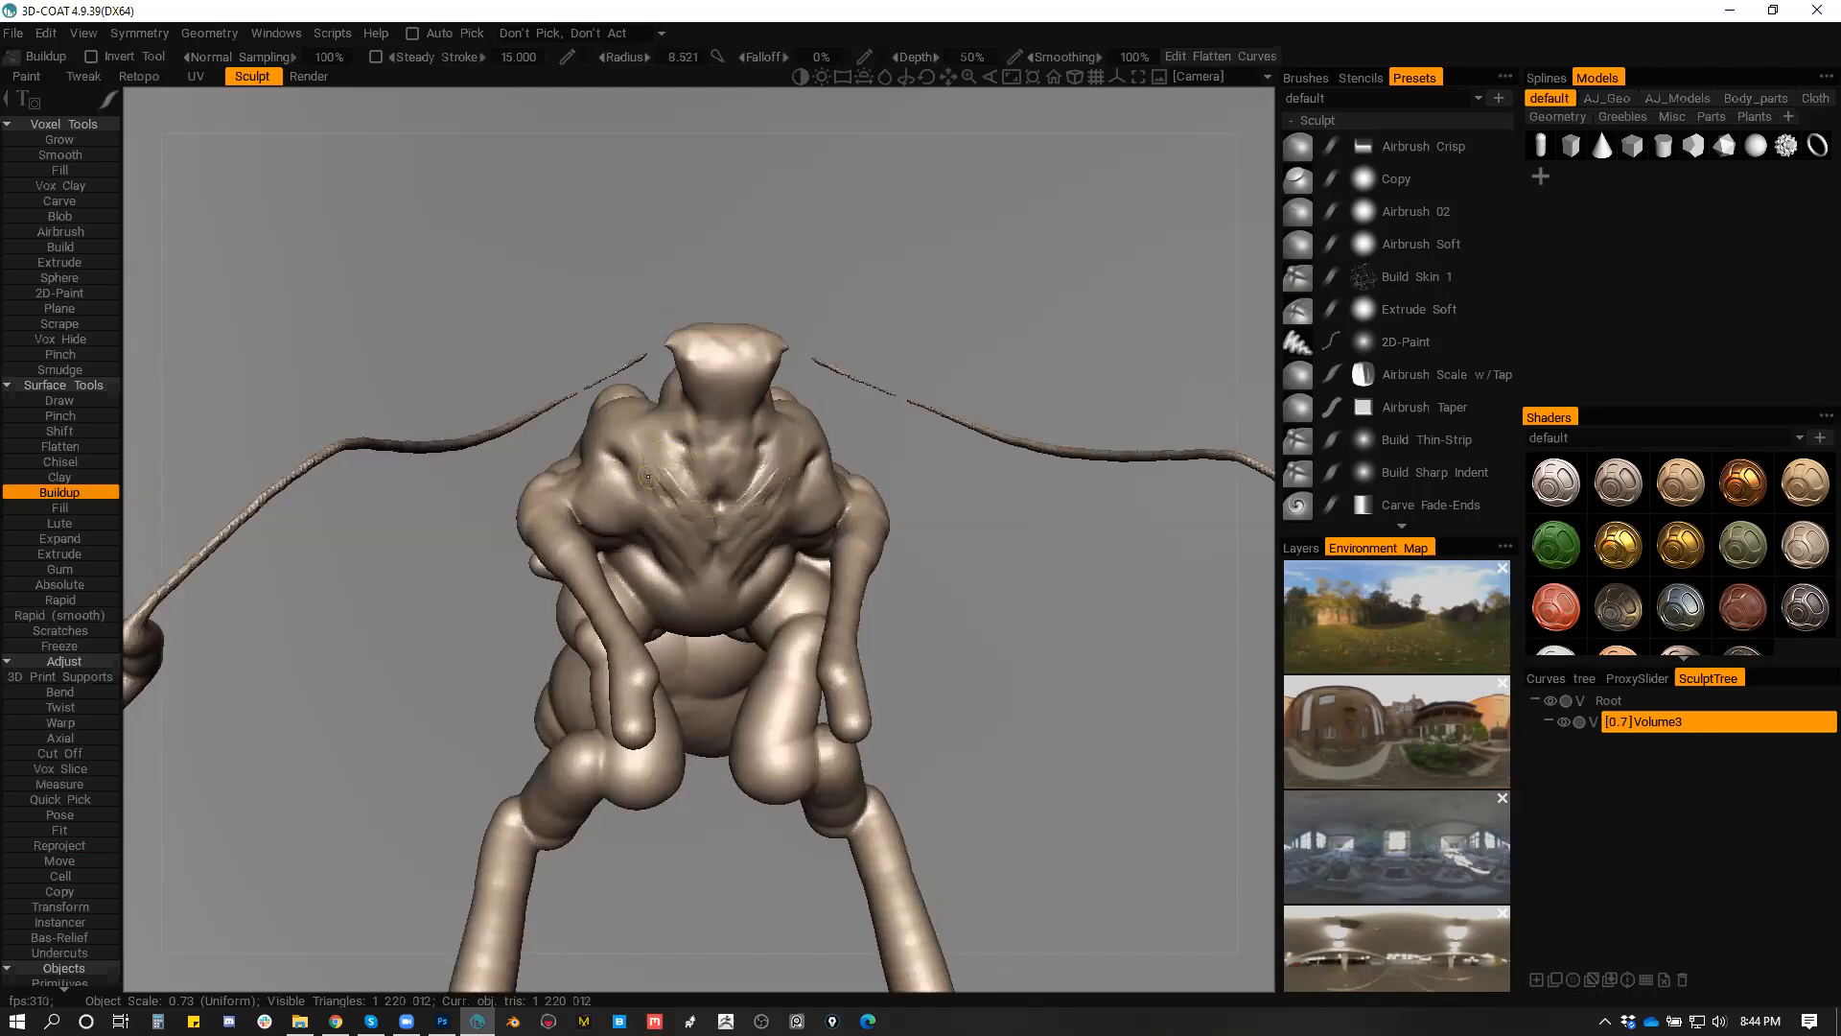
scroll(657, 465, "up", 3)
key("p")
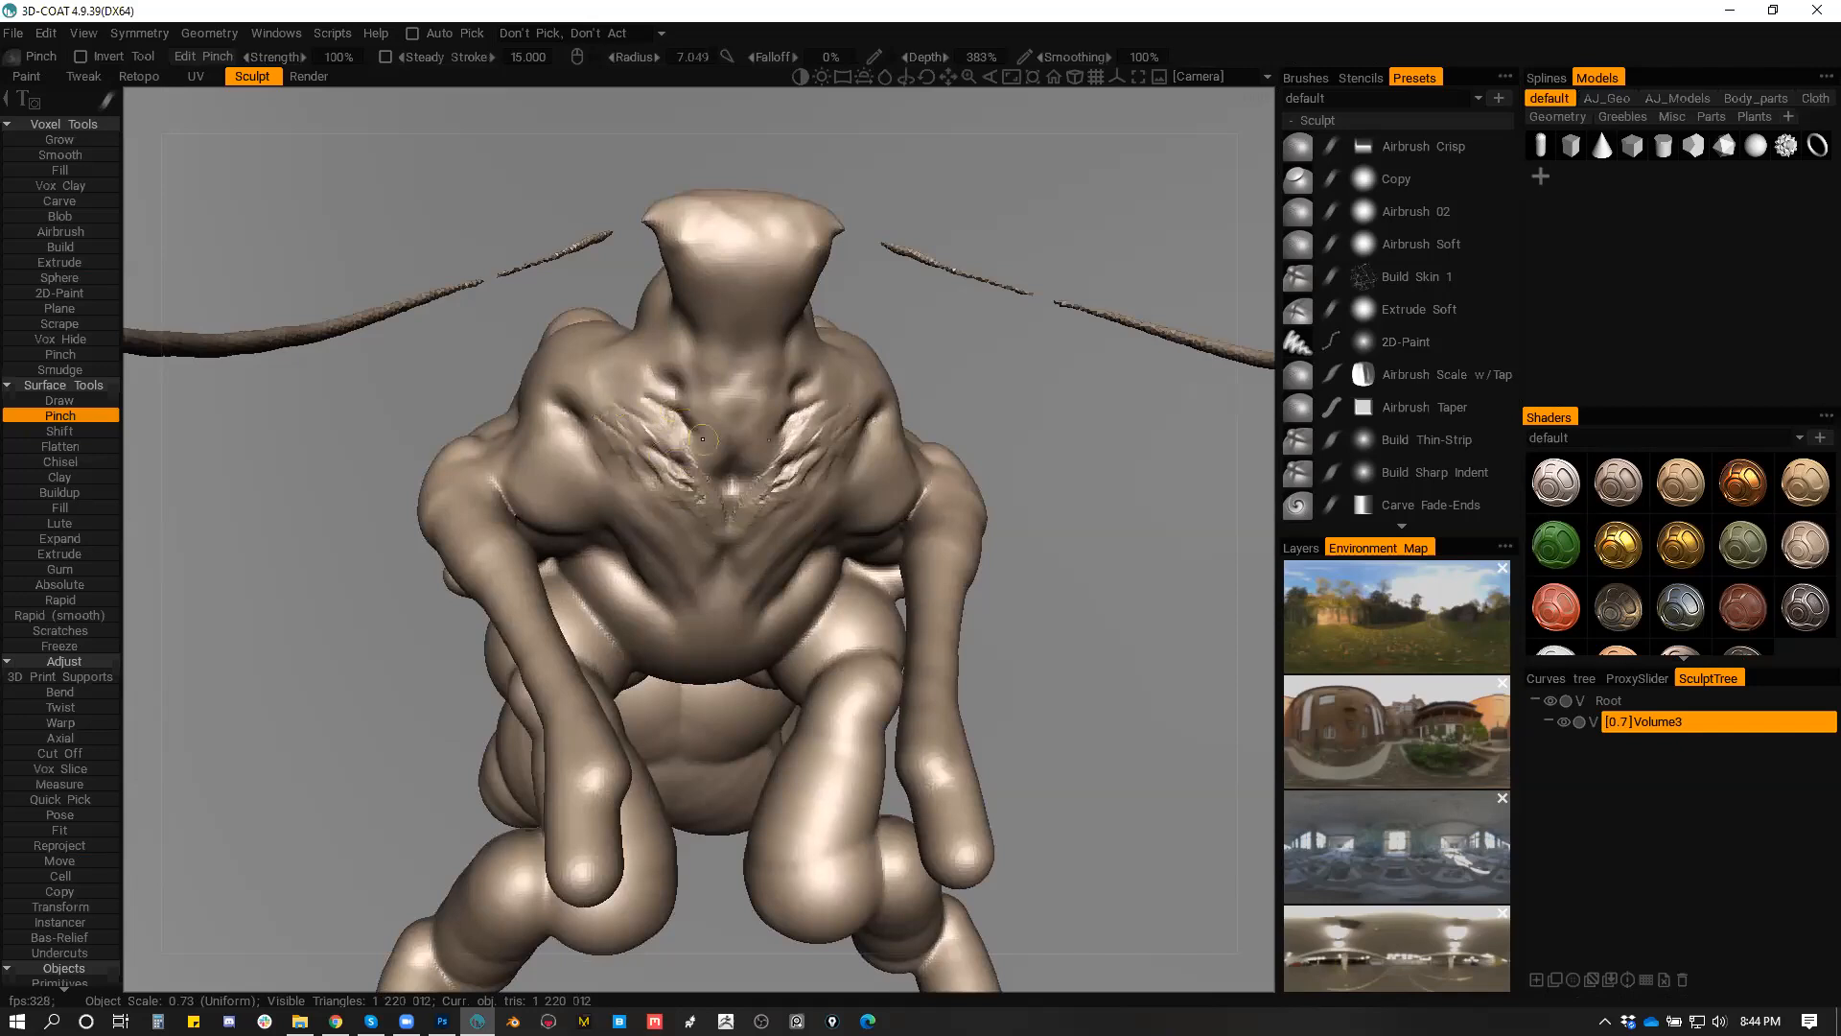
left_click_drag(631, 385, 727, 465)
left_click_drag(641, 353, 719, 424)
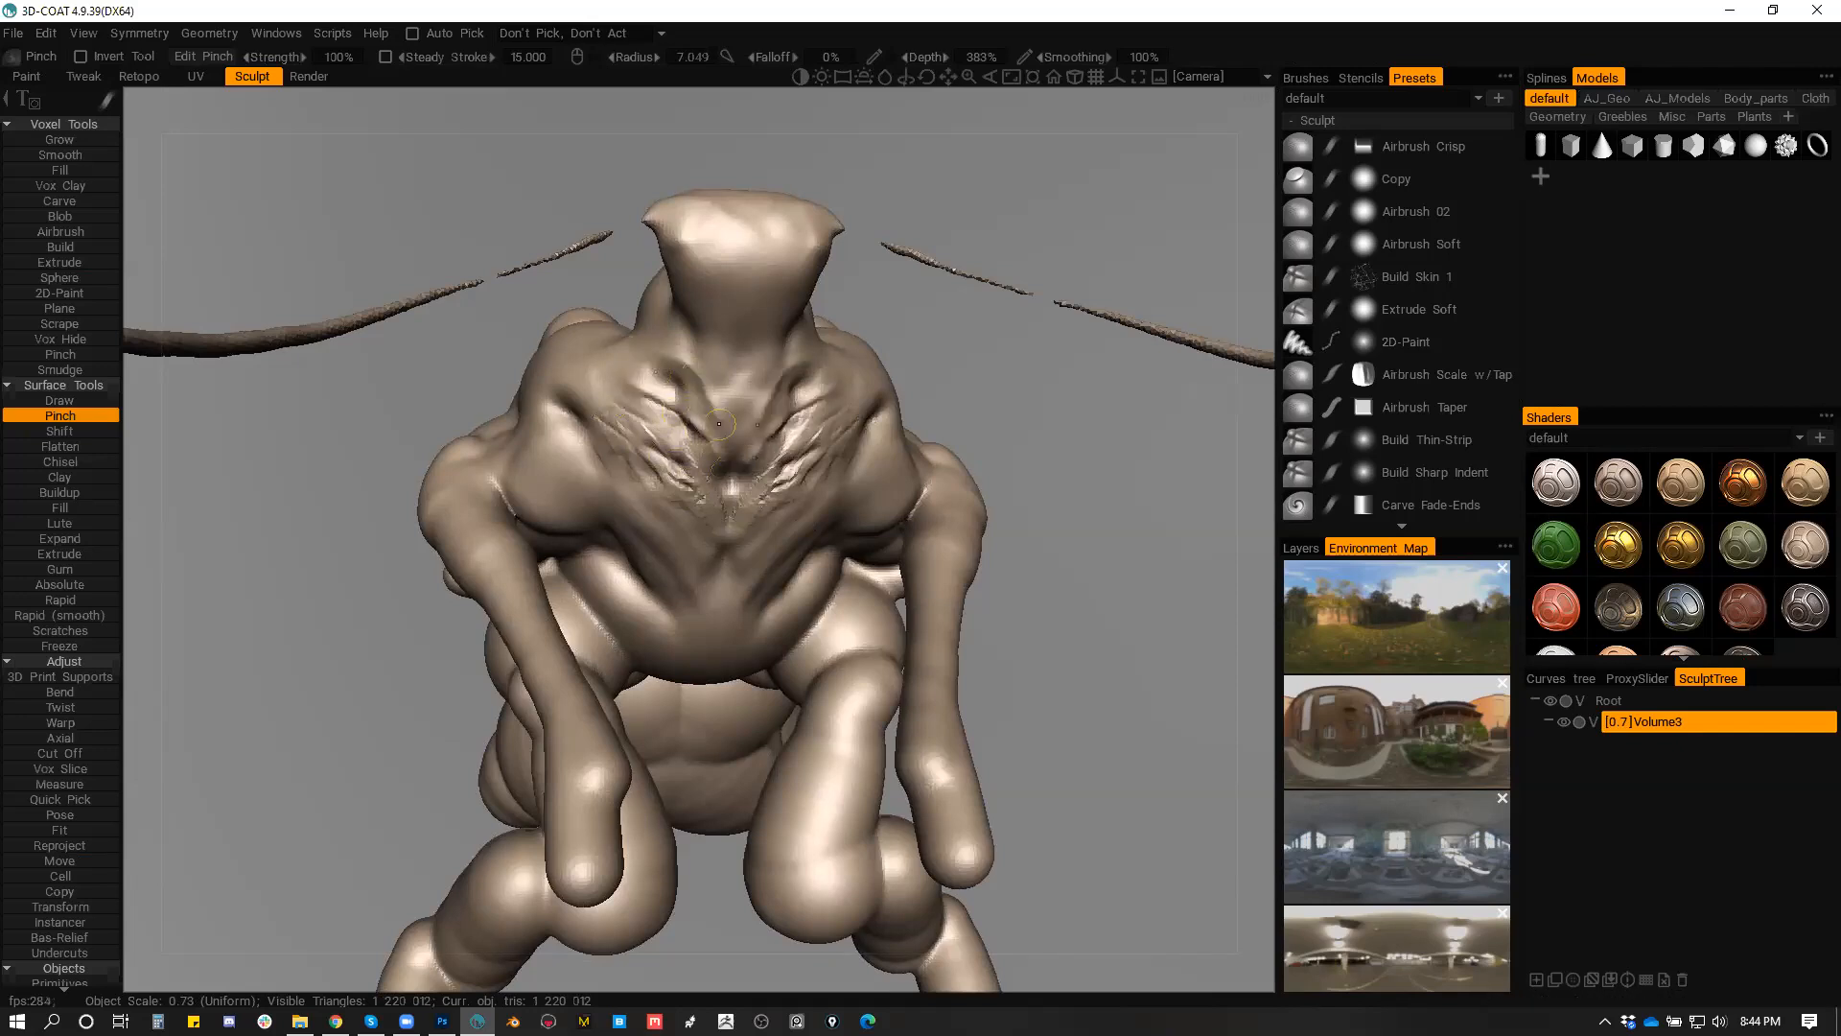
left_click_drag(673, 242, 731, 402)
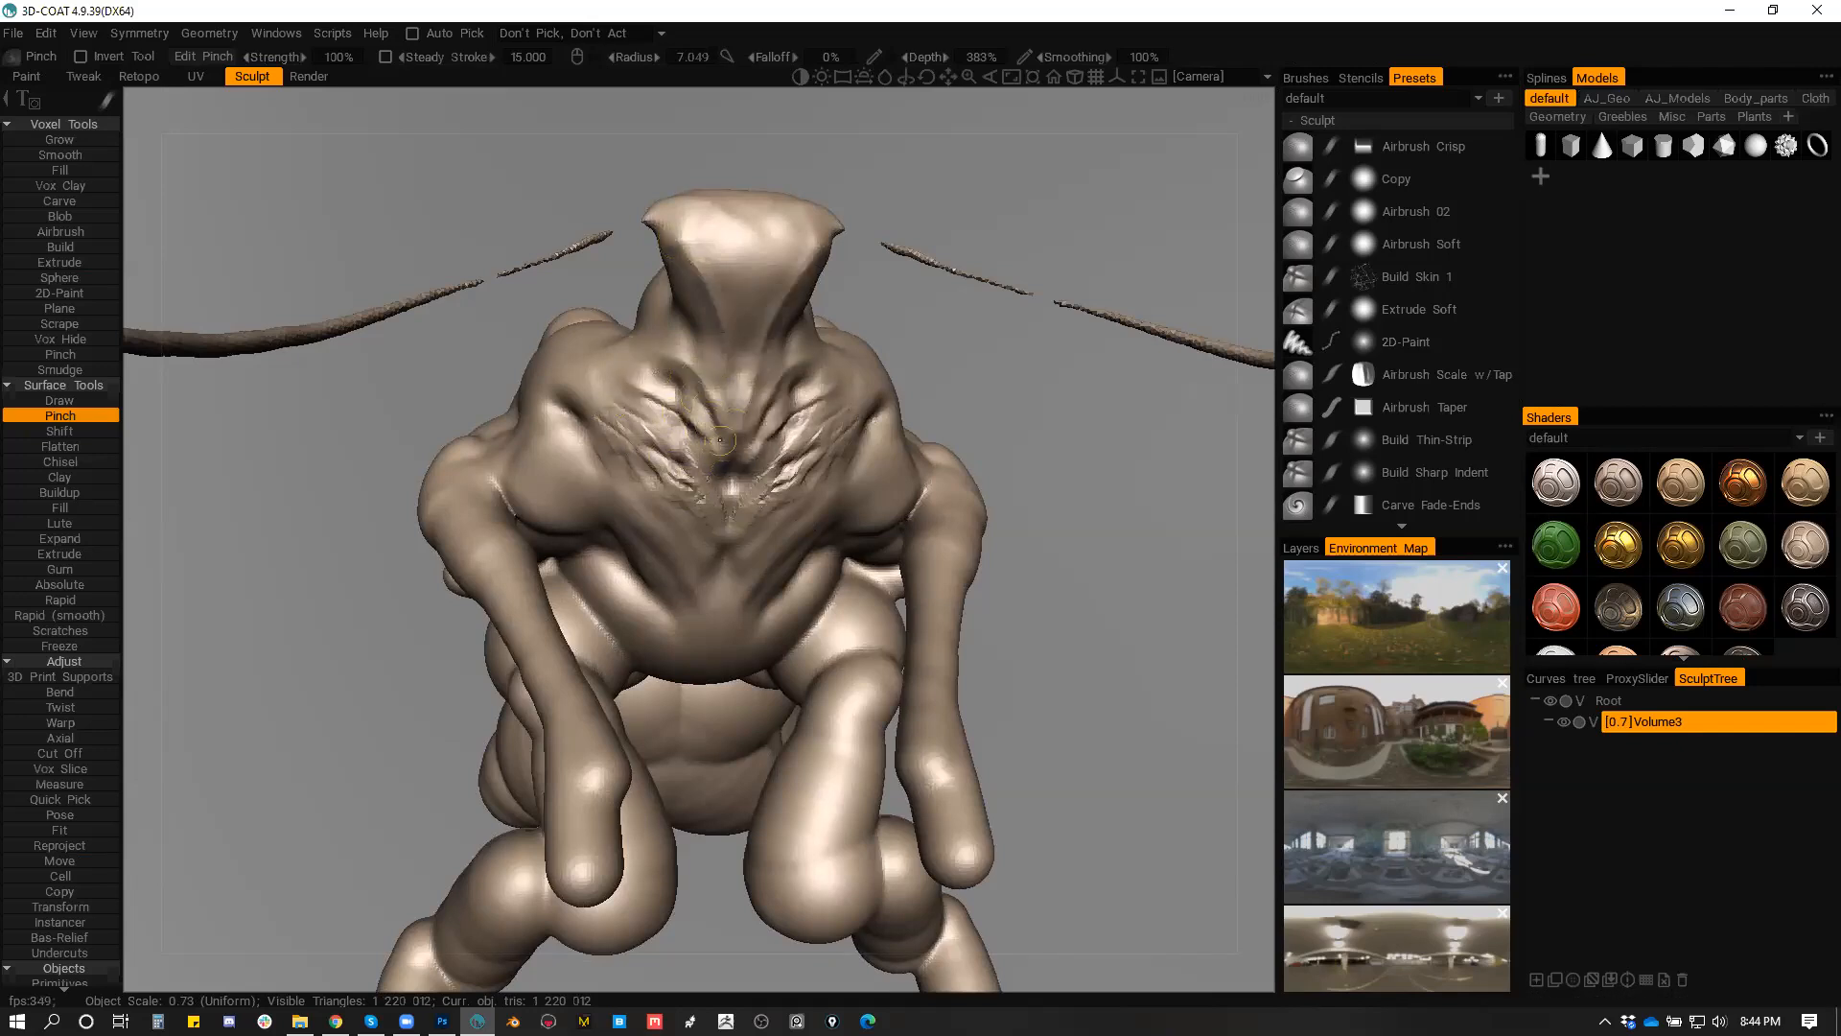
Step: Build up brow forms on the head and pinch in the eye sockets and facial creases
key("b")
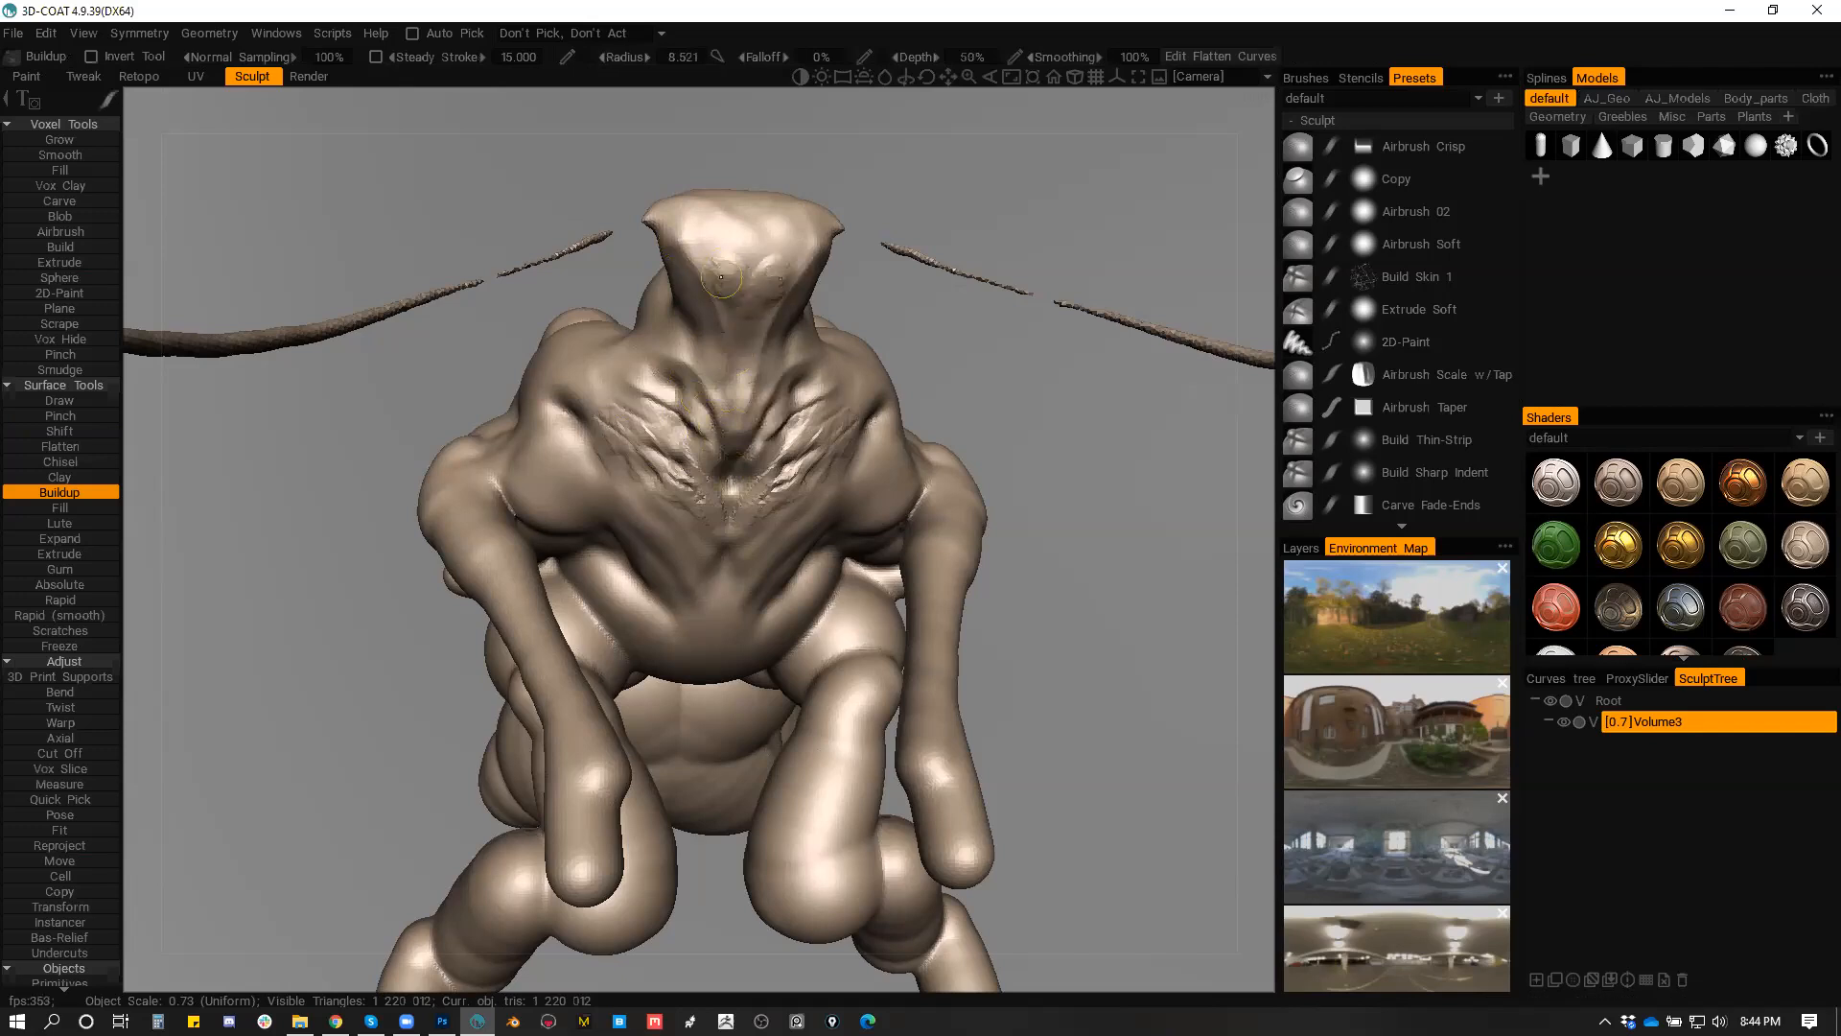
left_click_drag(721, 277, 705, 263)
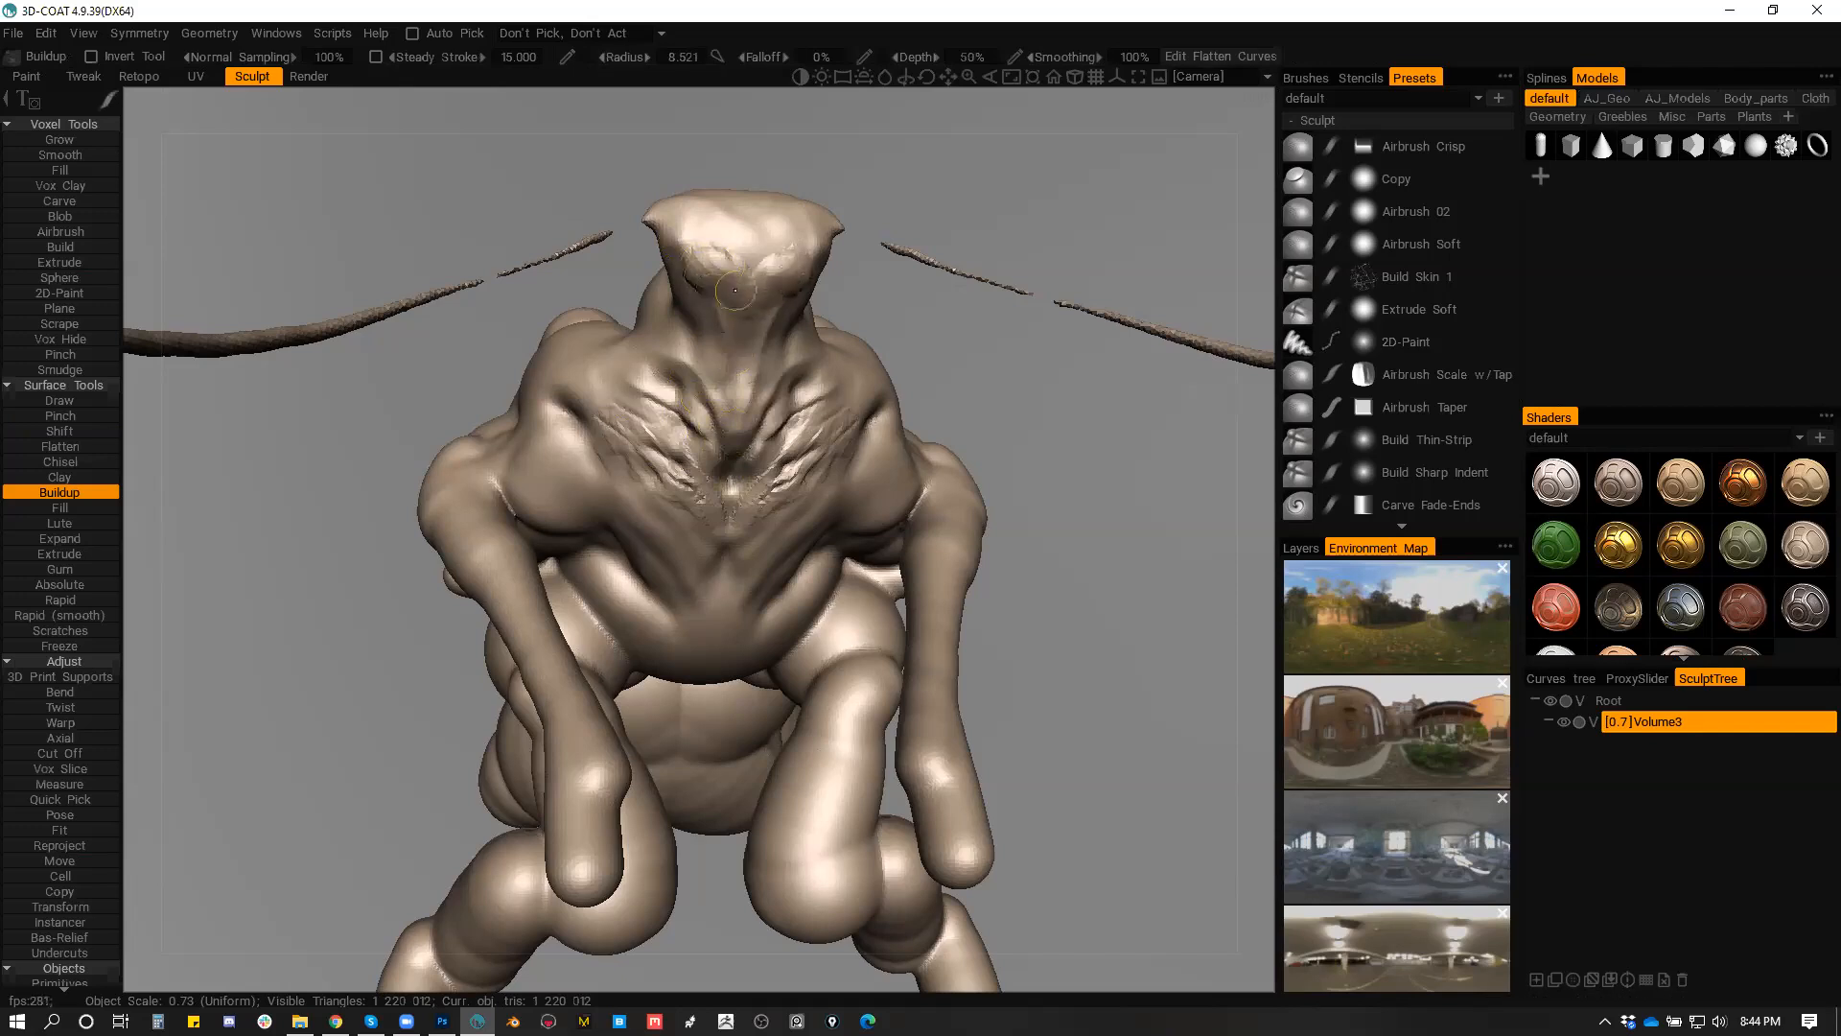
key("p")
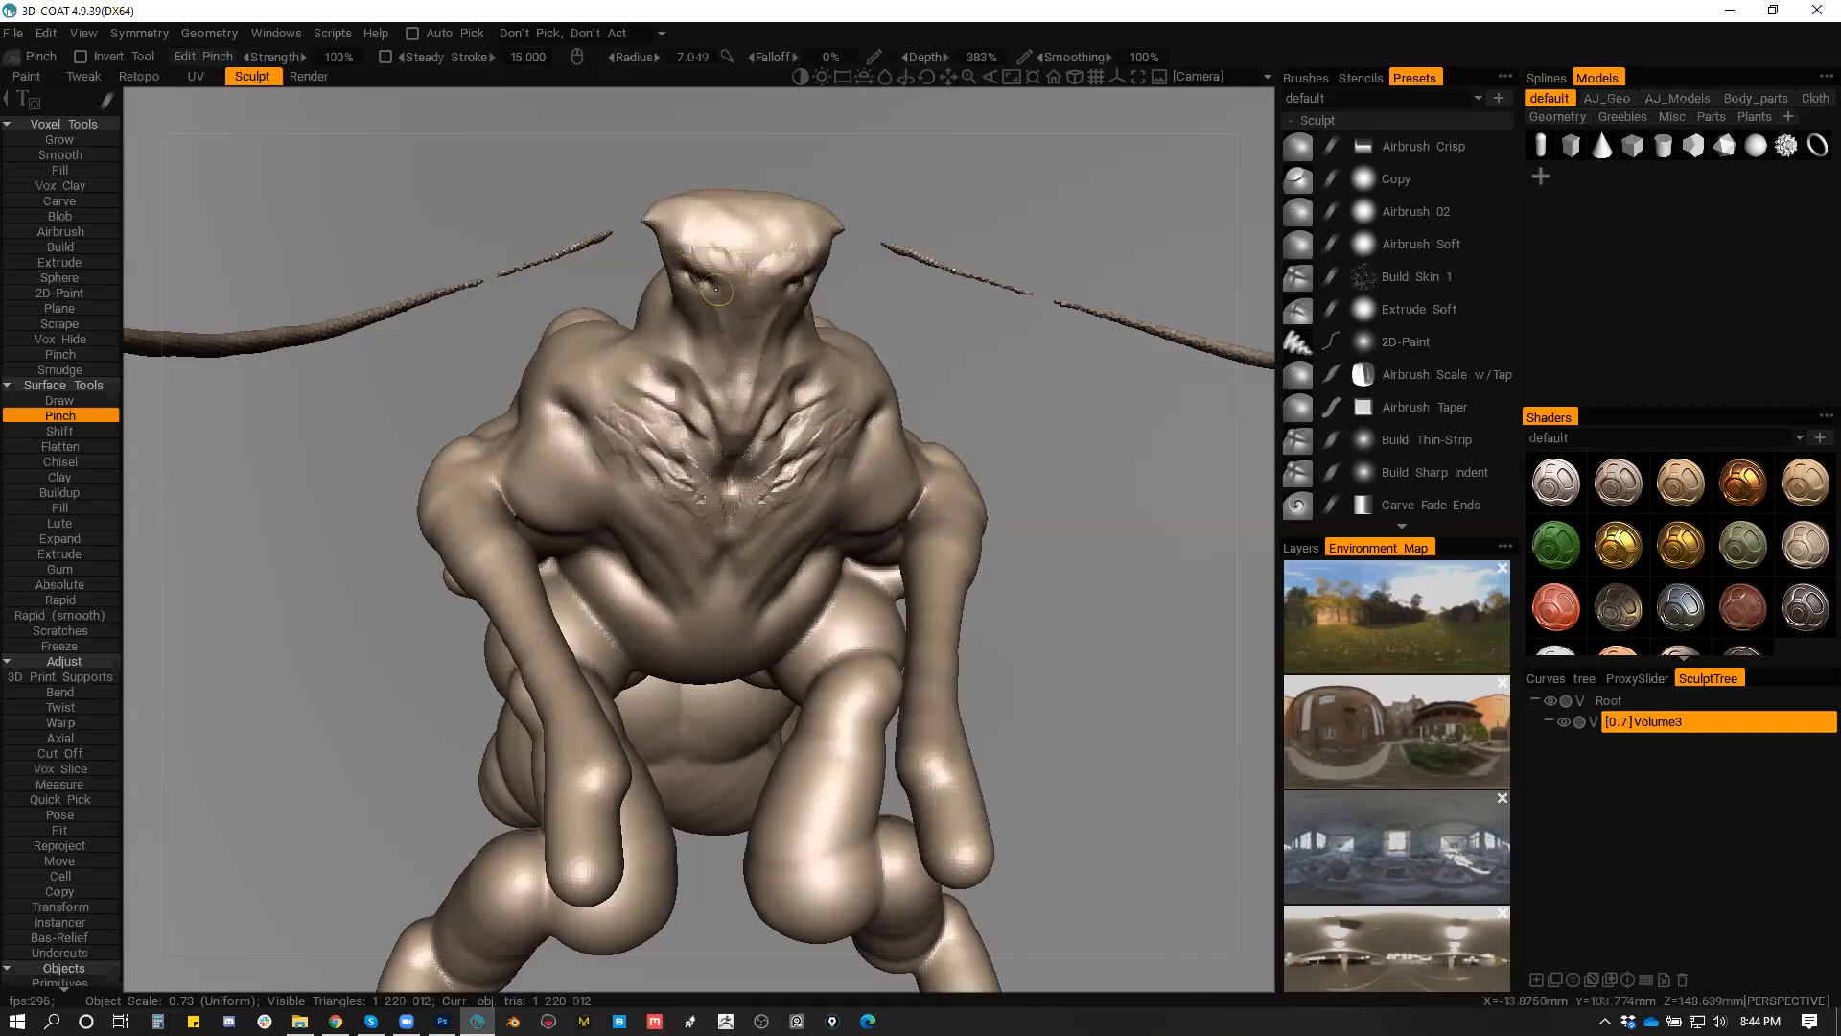
mouse_move(668, 248)
left_mouse_down()
mouse_move(801, 292)
mouse_move(829, 269)
mouse_move(724, 302)
left_mouse_up()
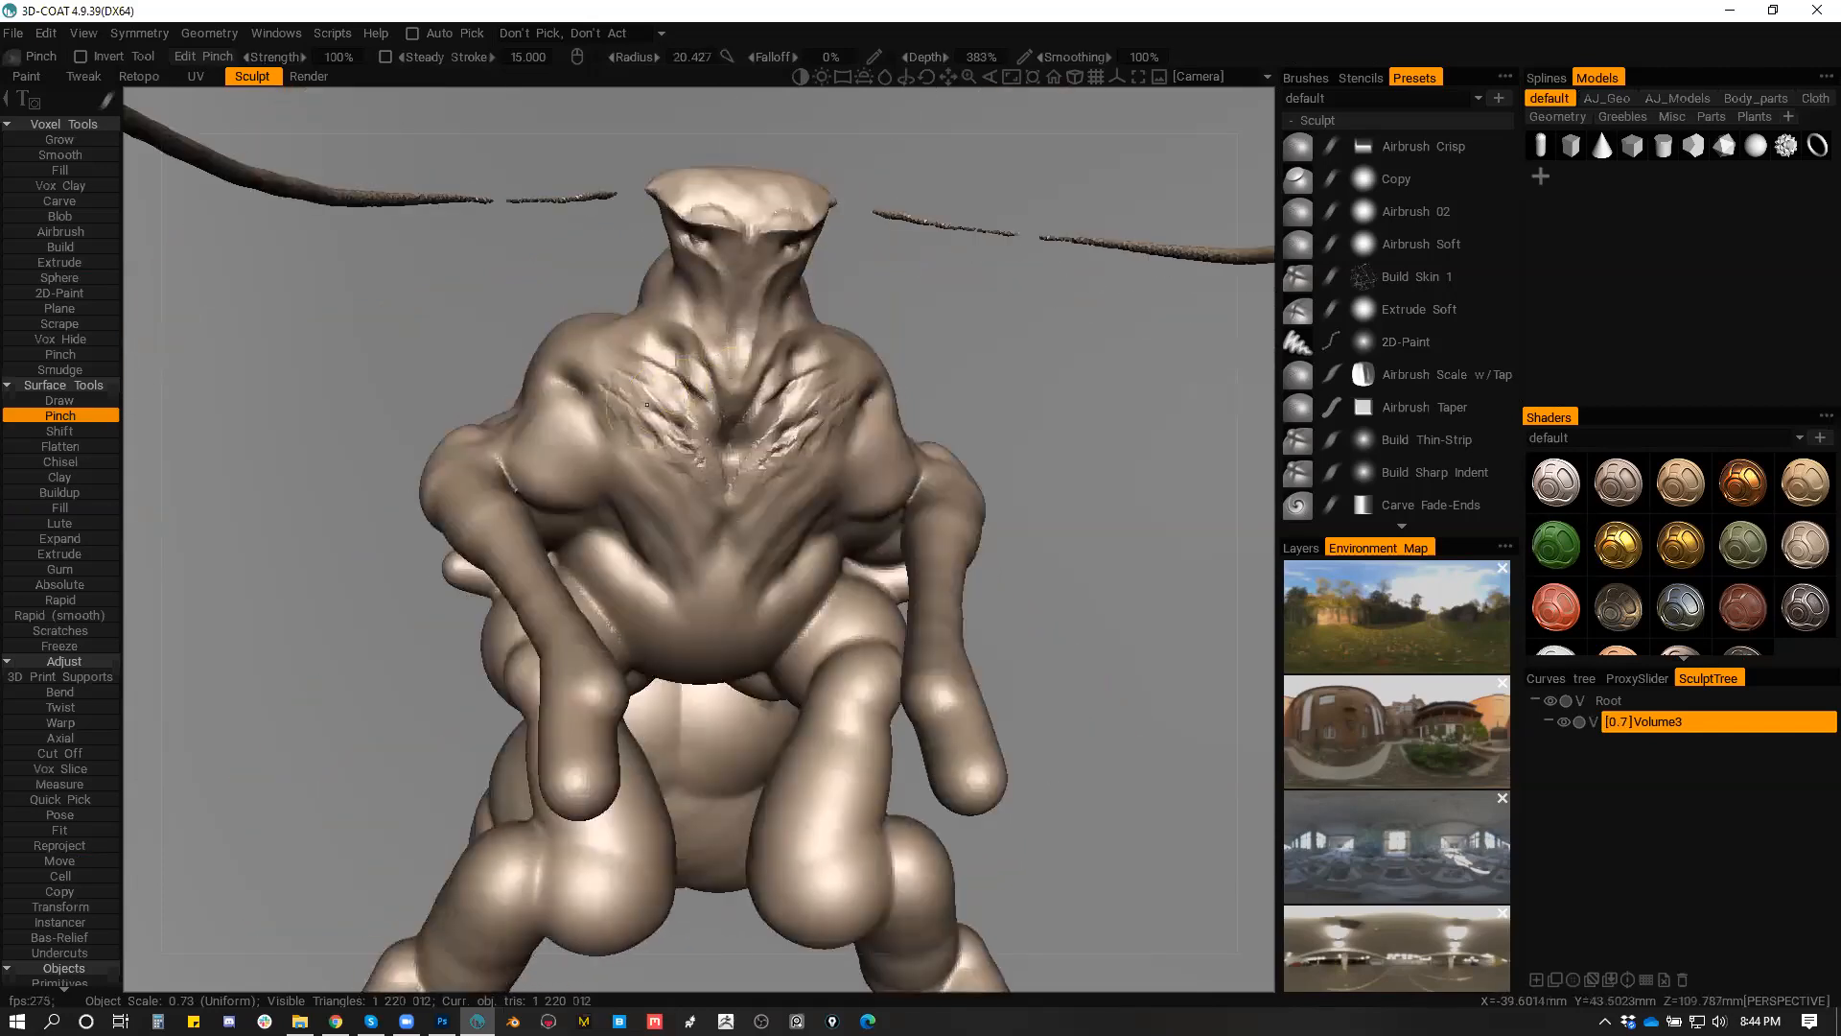
Step: Build up mirrored ridges beneath the chest muscles and a V-shaped form down the belly, using smaller strokes for the belly
key("b")
mouse_move(612, 381)
left_mouse_down()
mouse_move(565, 380)
mouse_move(588, 423)
mouse_move(562, 394)
mouse_move(621, 485)
mouse_move(597, 450)
mouse_move(526, 474)
mouse_move(721, 458)
mouse_move(595, 470)
left_mouse_up()
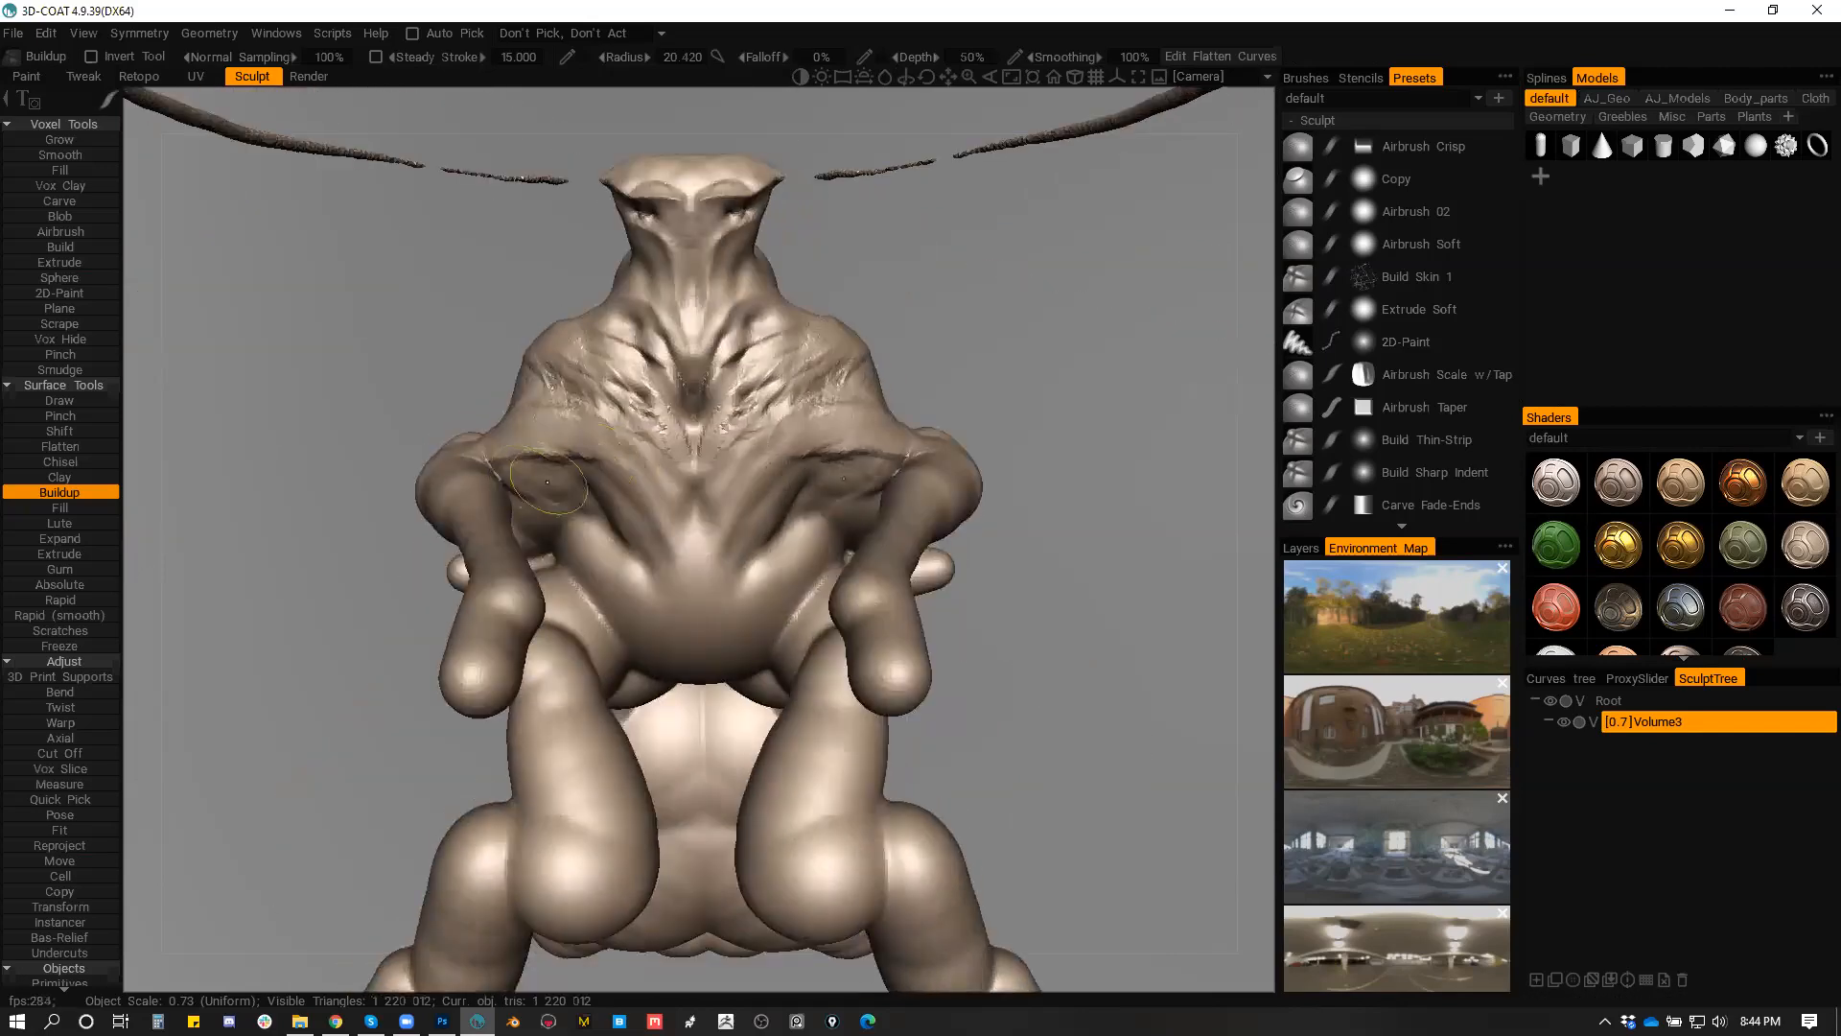
left_click_drag(651, 514, 709, 519, "alt")
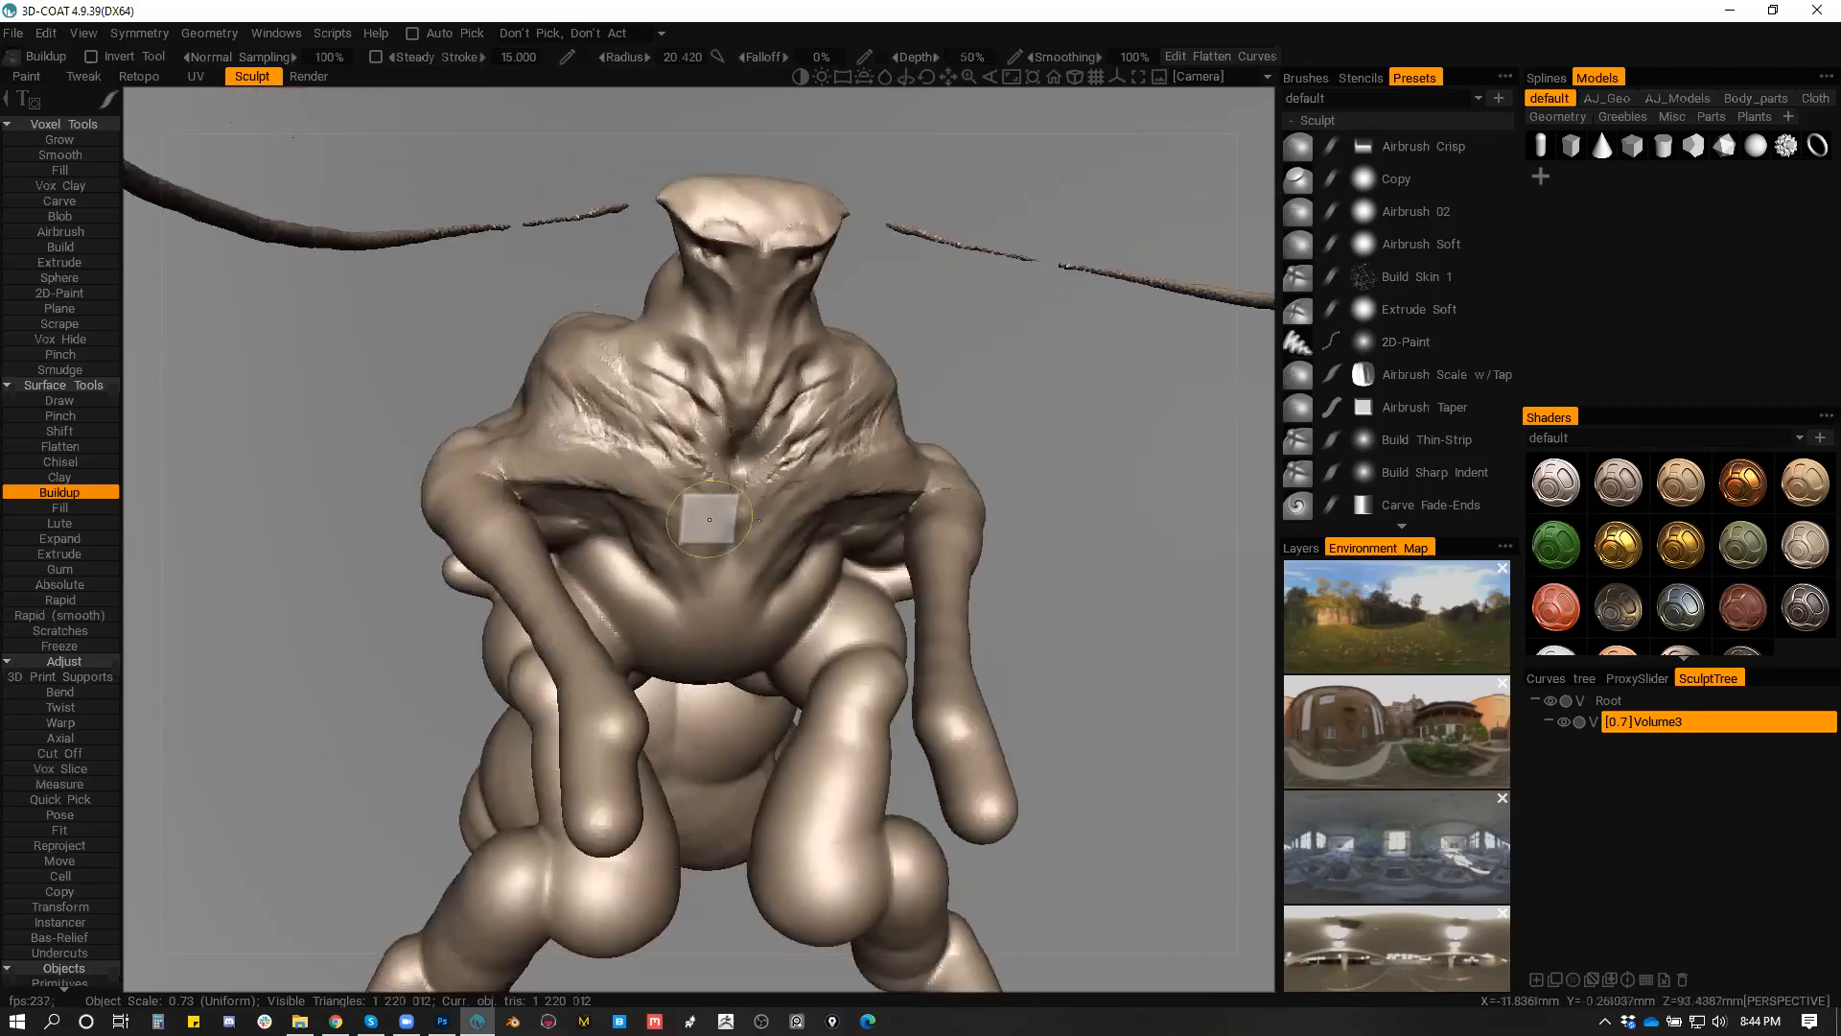
mouse_move(699, 596)
left_mouse_down("alt")
mouse_move(646, 485)
mouse_move(683, 485)
left_mouse_up("alt")
mouse_move(599, 429)
left_mouse_down()
mouse_move(658, 467)
mouse_move(620, 480)
mouse_move(662, 494)
mouse_move(702, 612)
left_mouse_up()
right_click_drag(674, 549, 647, 549)
left_click_drag(689, 560, 701, 606)
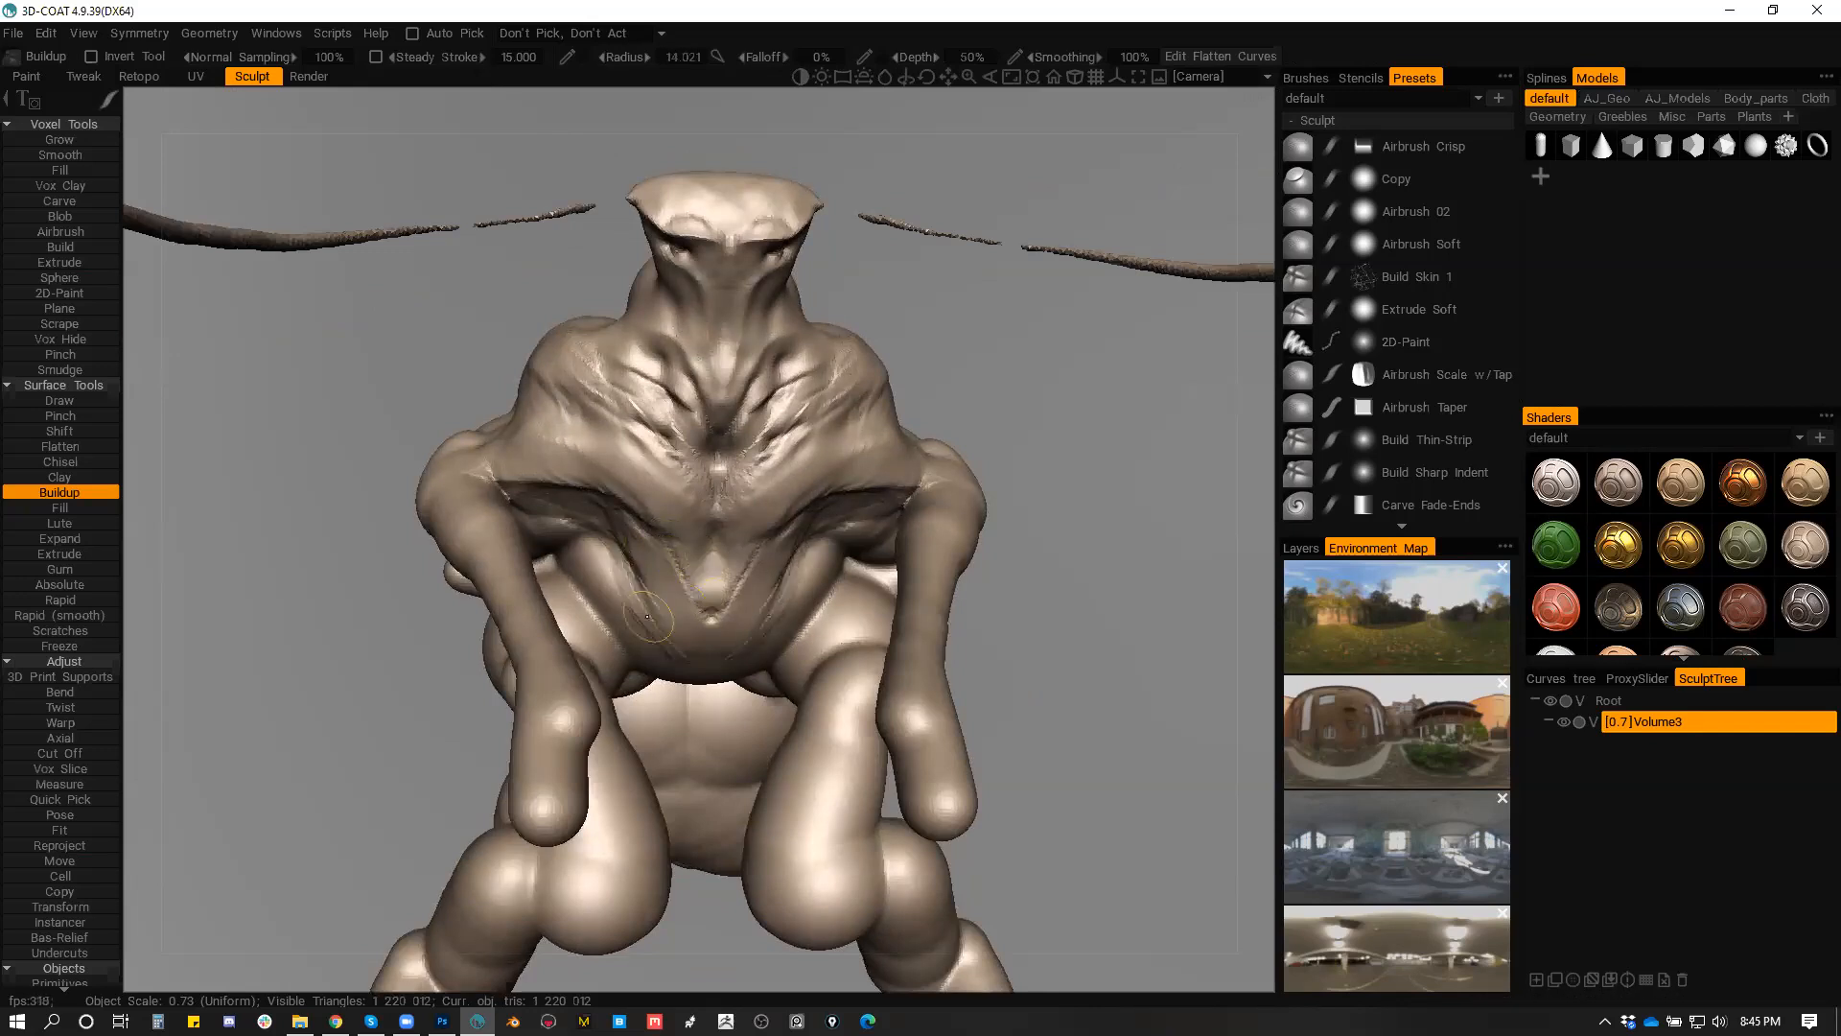
Step: Flatten the top of the creature's head into a cleaner plane, reducing the brush radius for the head
mouse_move(625, 612)
left_mouse_down("alt")
mouse_move(663, 576)
mouse_move(673, 593)
mouse_move(640, 568)
mouse_move(707, 666)
mouse_move(608, 423)
mouse_move(539, 382)
mouse_move(562, 383)
left_mouse_up("alt")
key("f")
mouse_move(566, 402)
left_mouse_down("alt")
mouse_move(600, 475)
mouse_move(815, 523)
mouse_move(886, 447)
mouse_move(944, 427)
left_mouse_up("alt")
mouse_move(957, 424)
left_mouse_down()
mouse_move(972, 420)
mouse_move(806, 518)
mouse_move(748, 514)
mouse_move(835, 486)
mouse_move(815, 523)
mouse_move(764, 403)
mouse_move(758, 420)
left_mouse_up()
right_click_drag(716, 279, 676, 276)
mouse_move(677, 225)
left_mouse_down()
mouse_move(748, 259)
mouse_move(758, 245)
left_mouse_up()
mouse_move(799, 381)
left_mouse_down("alt")
mouse_move(757, 336)
mouse_move(811, 380)
left_mouse_up("alt")
Step: Build up tendons and small folds along the neck and upper chest with a radius of about 7
key("b")
right_click_drag(710, 323, 703, 325)
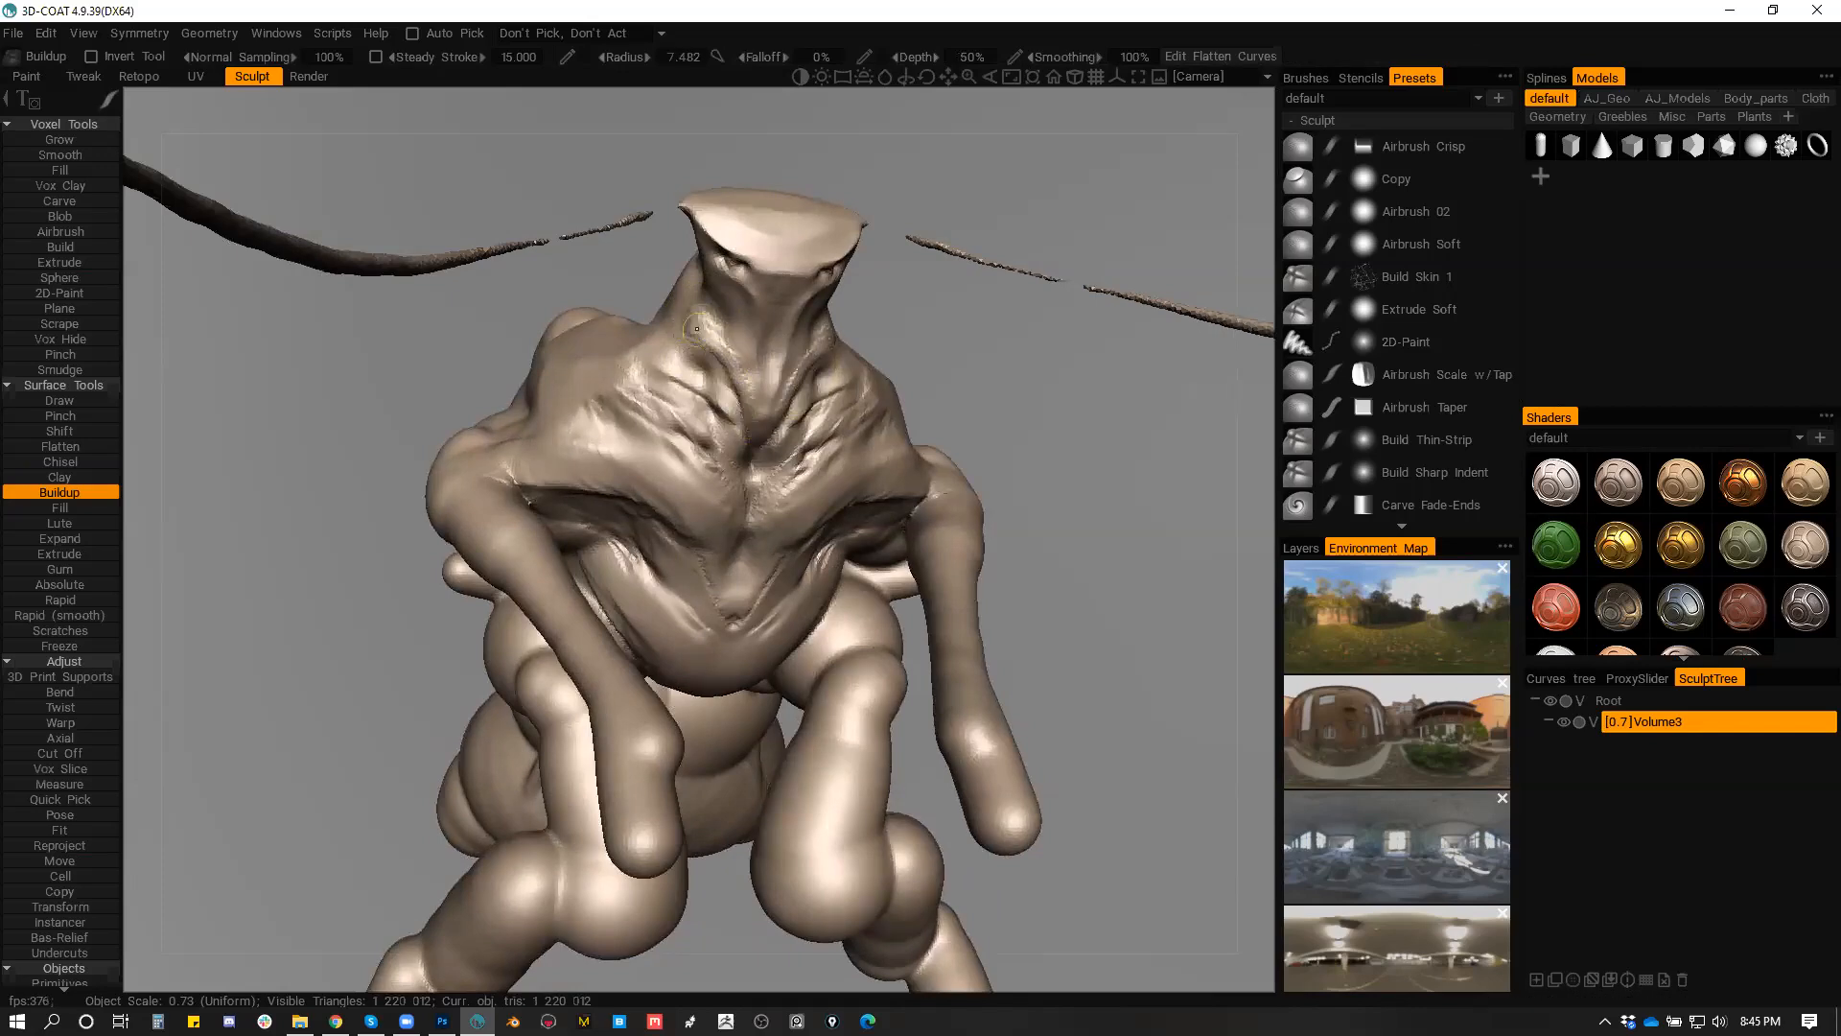
right_click_drag(715, 345, 705, 345)
left_click_drag(717, 343, 738, 316)
mouse_move(754, 400)
left_mouse_down("alt")
mouse_move(801, 365)
mouse_move(748, 374)
left_mouse_up("alt")
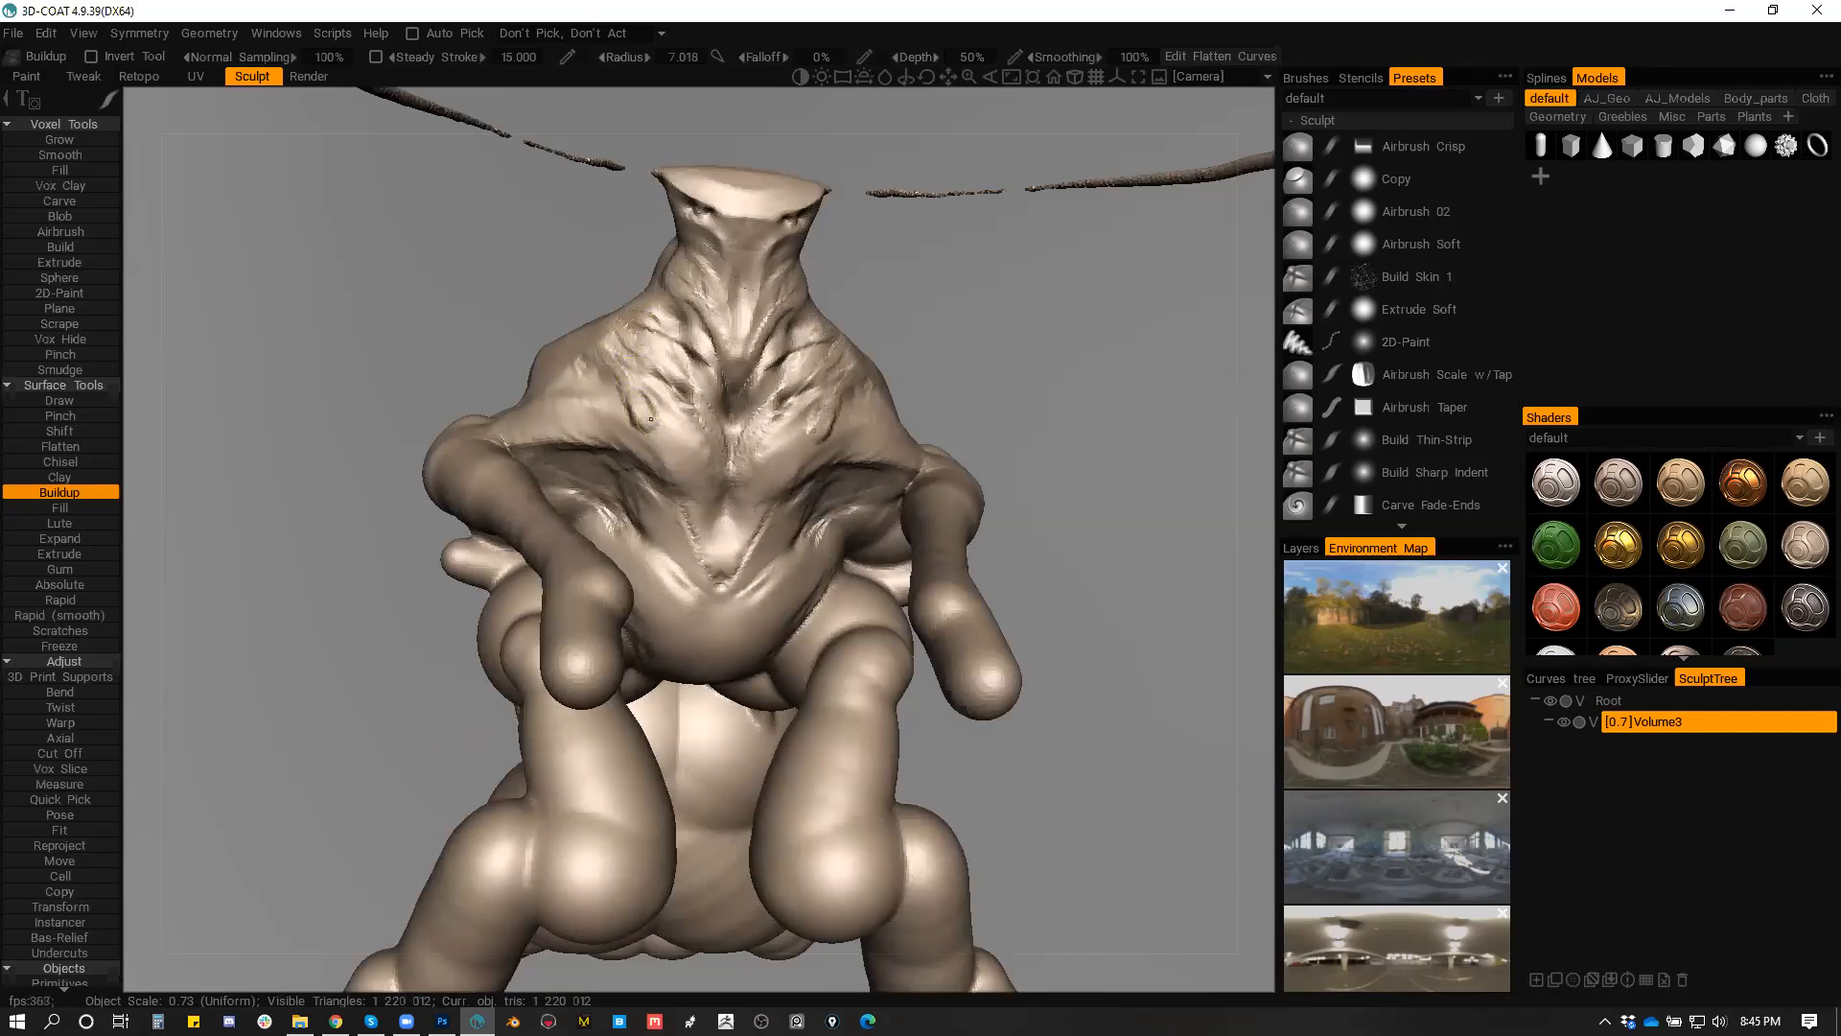
Step: Examine the sculpted torso up close and the whole creature from several angles
left_click_drag(662, 417, 617, 499, "alt")
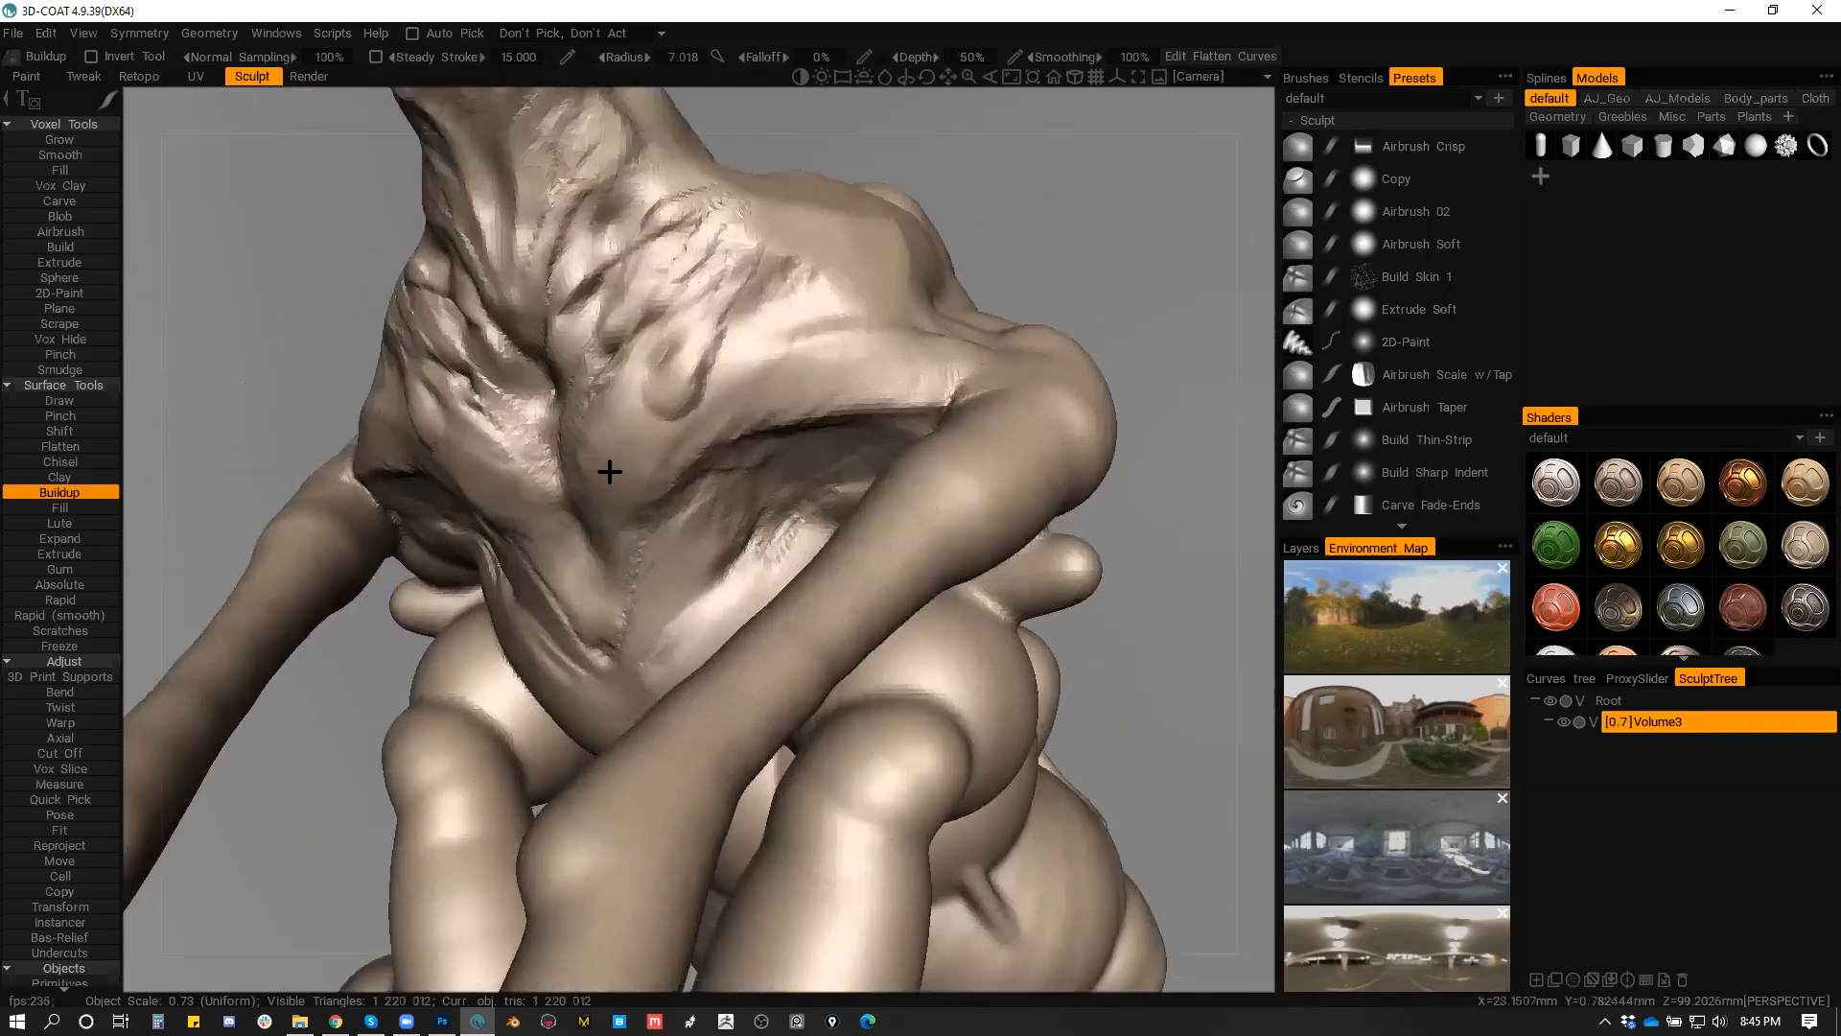
scroll(599, 458, "down", 3)
scroll(564, 457, "down", 1)
left_click_drag(551, 458, 633, 467, "alt")
right_click_drag(633, 467, 537, 413, "alt")
mouse_move(538, 413)
left_mouse_down("alt")
mouse_move(848, 543)
mouse_move(689, 526)
mouse_move(607, 464)
mouse_move(762, 425)
mouse_move(367, 752)
mouse_move(760, 482)
left_mouse_up("alt")
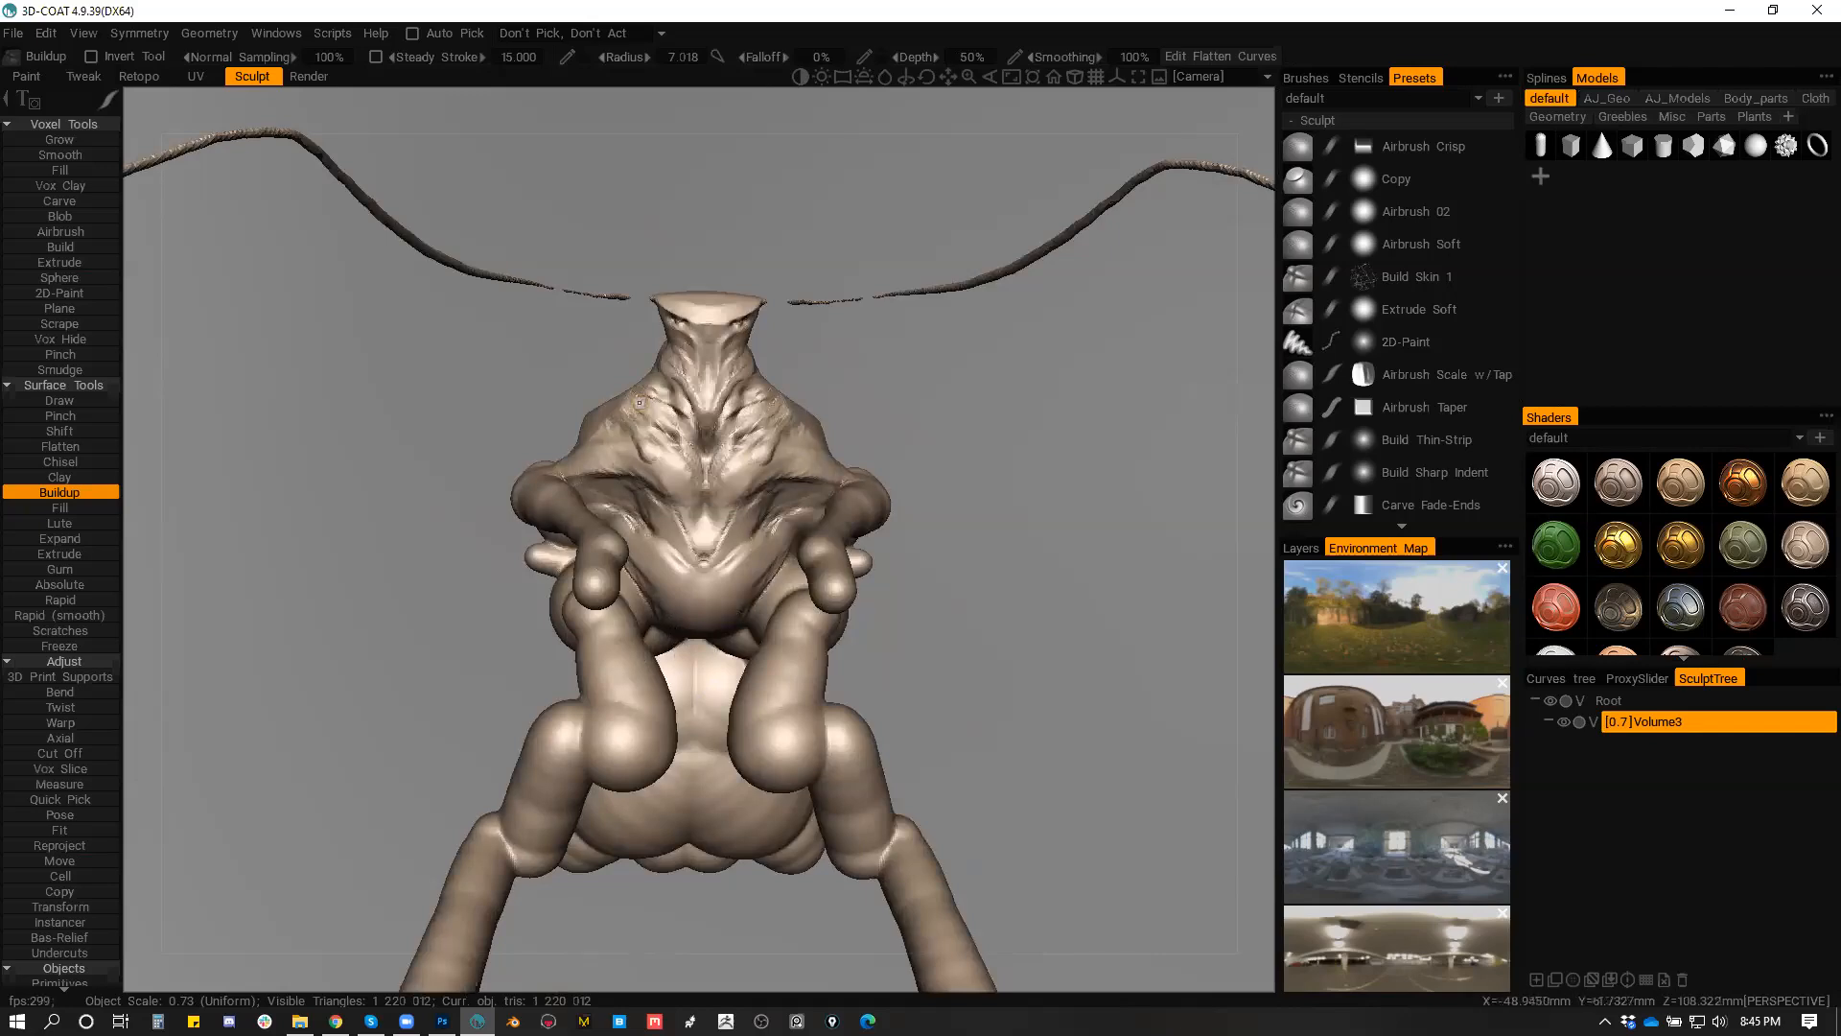
left_click_drag(757, 537, 1007, 556, "alt")
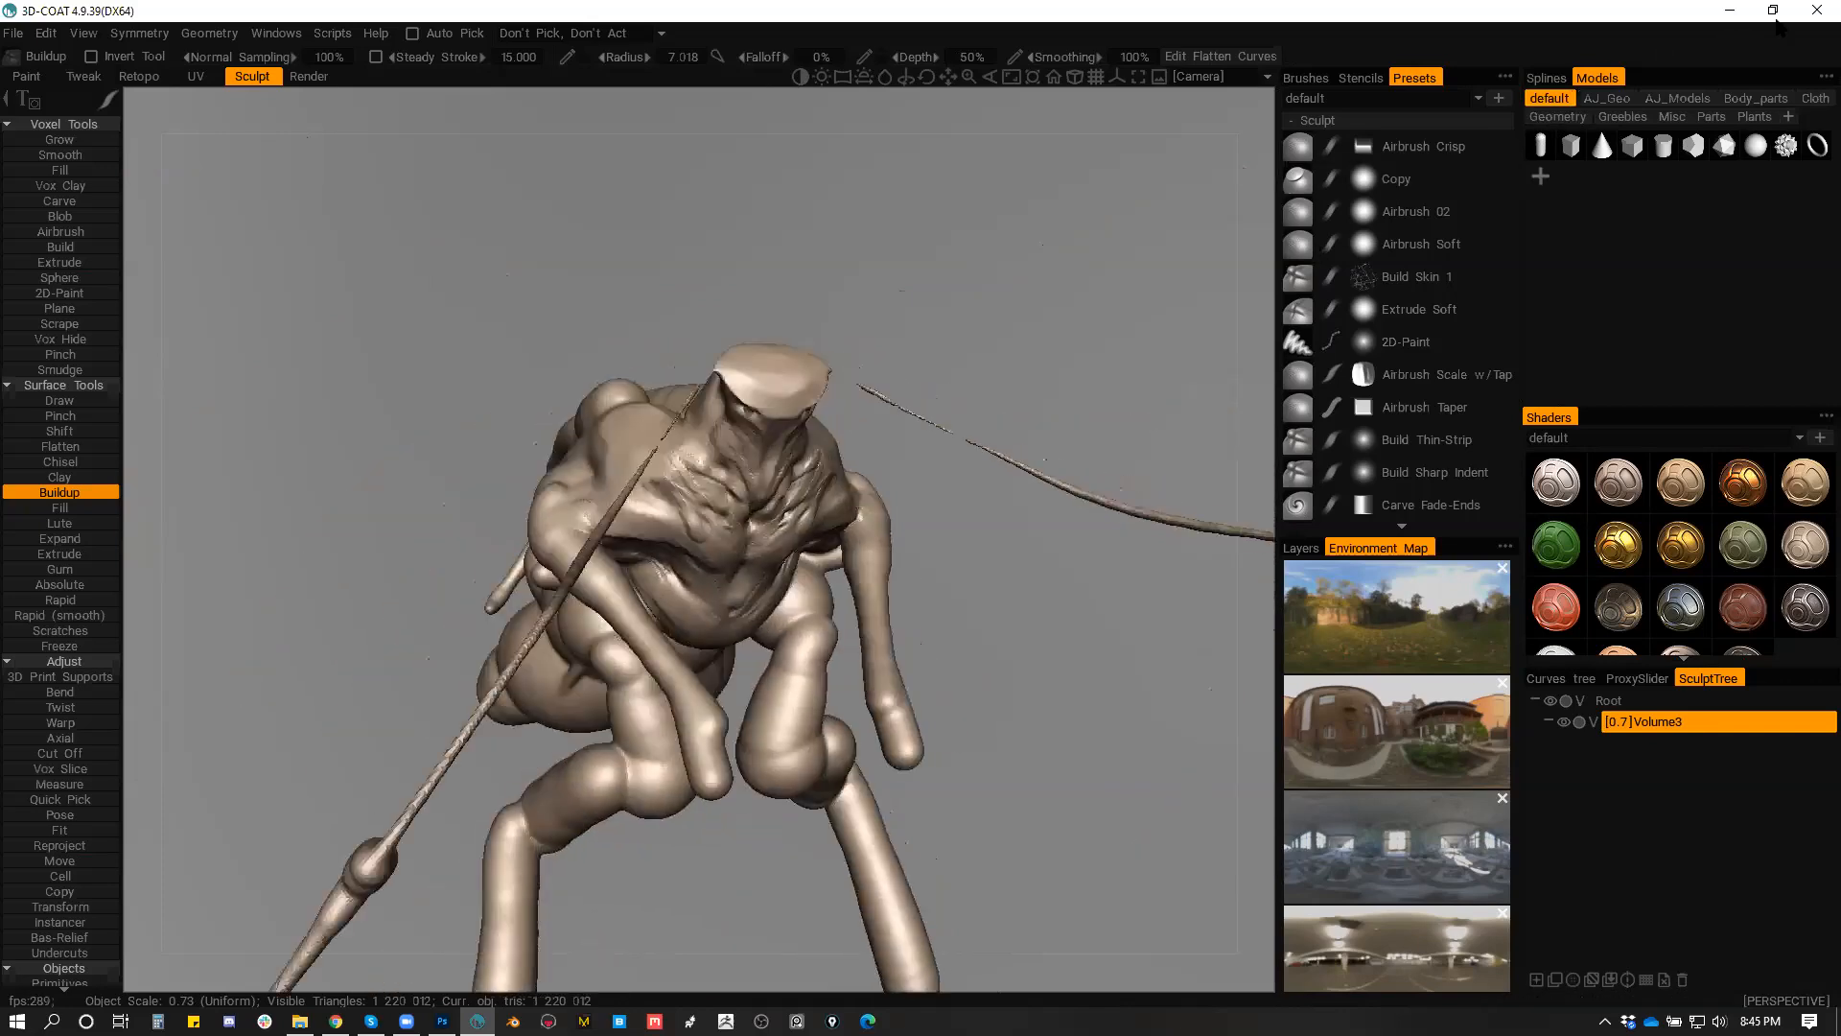
Step: Close 3D-Coat, switch to the creature painting in Photoshop, and flip the canvas horizontally
left_click(1816, 11)
left_click(705, 575)
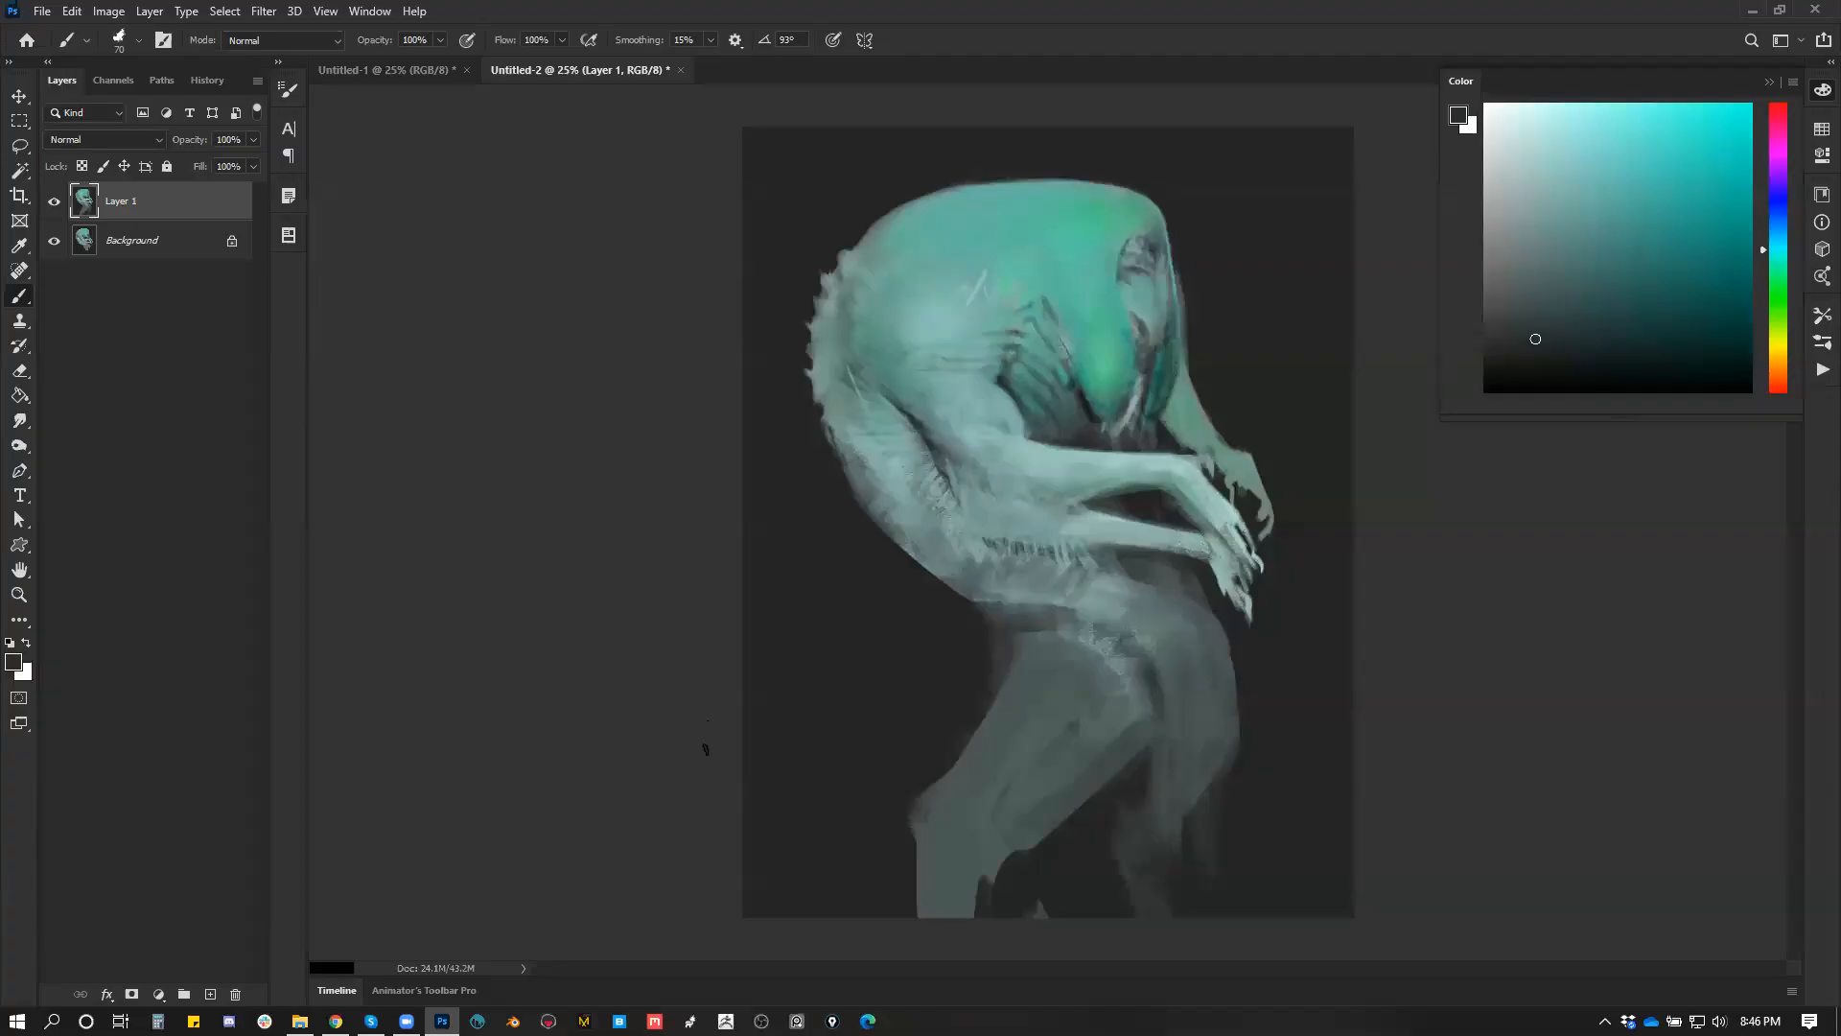
key("ctrl+f")
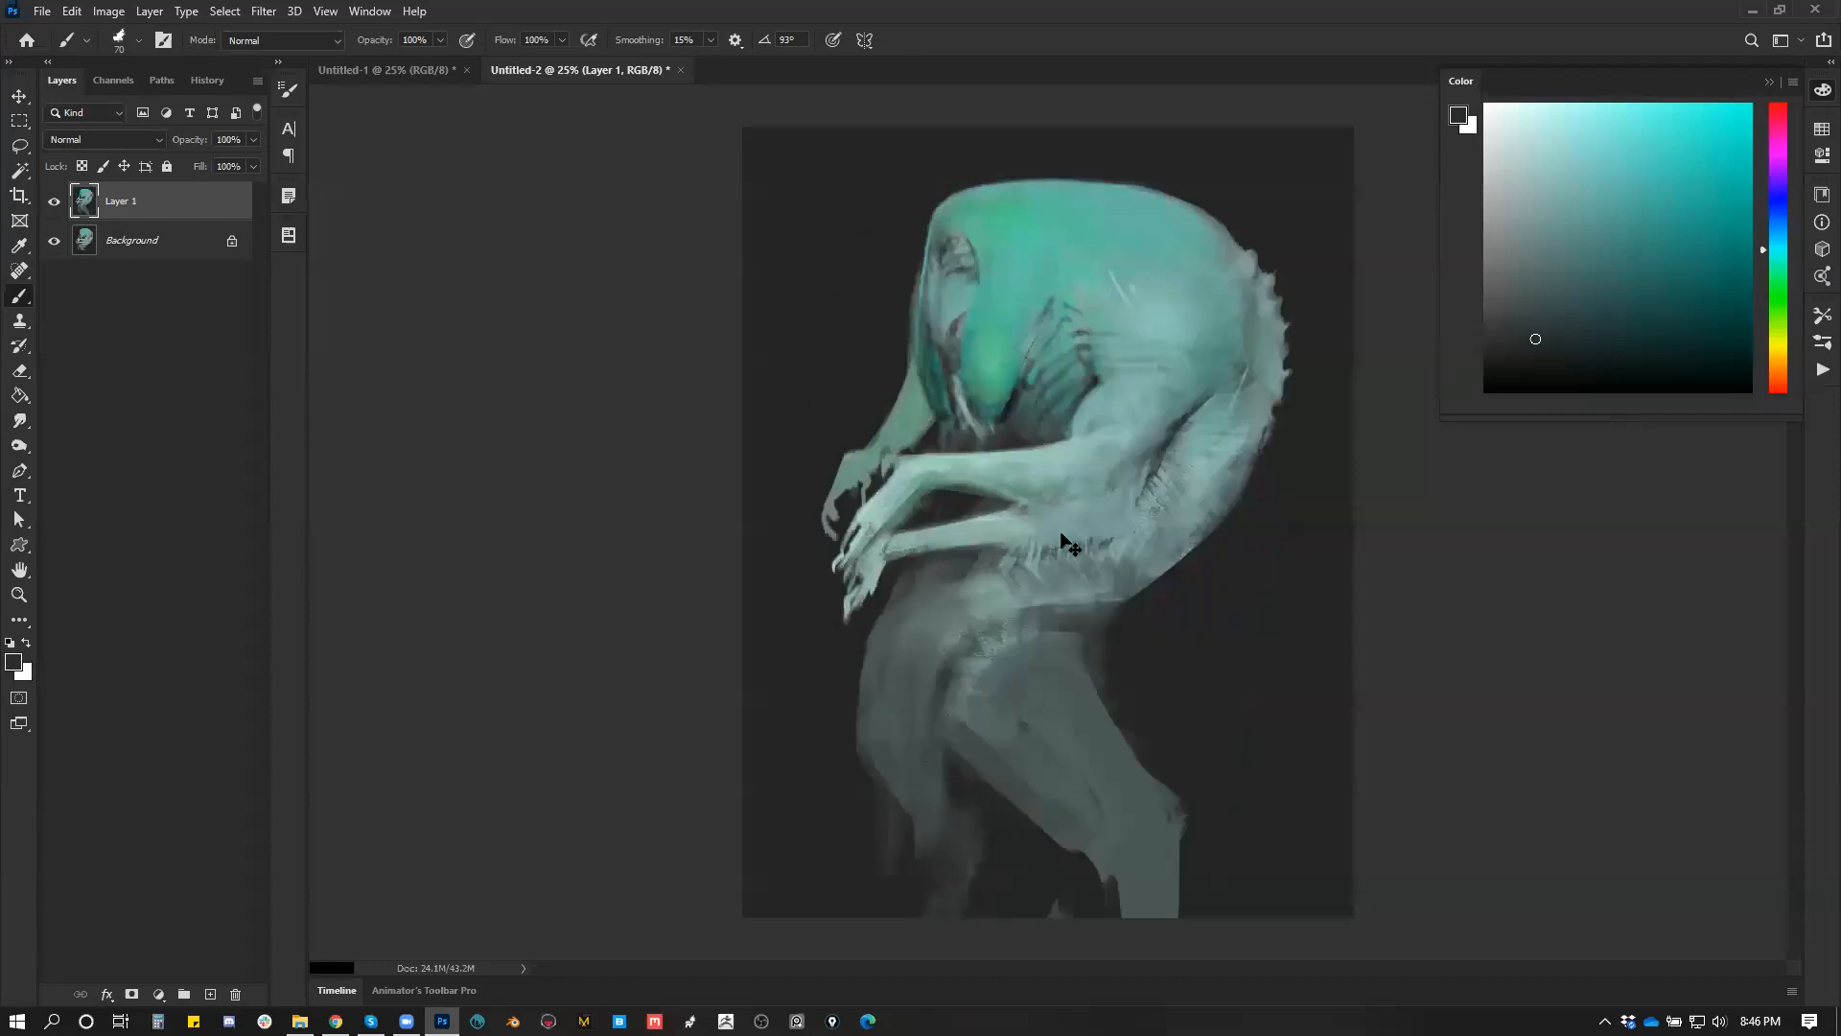
Step: Paint teal sampled from the creature's head over the bent front thigh down to the knee with an enlarged brush
key("bracketright")
key("bracketright")
key("bracketright")
key("bracketright")
key("bracketright")
key("bracketright")
left_click(1015, 332, "alt")
left_click_drag(1020, 620, 961, 623)
mouse_move(901, 710)
left_mouse_down()
mouse_move(950, 624)
mouse_move(908, 719)
mouse_move(892, 683)
left_mouse_up()
left_click(945, 636, "alt")
key("bracketleft")
key("bracketleft")
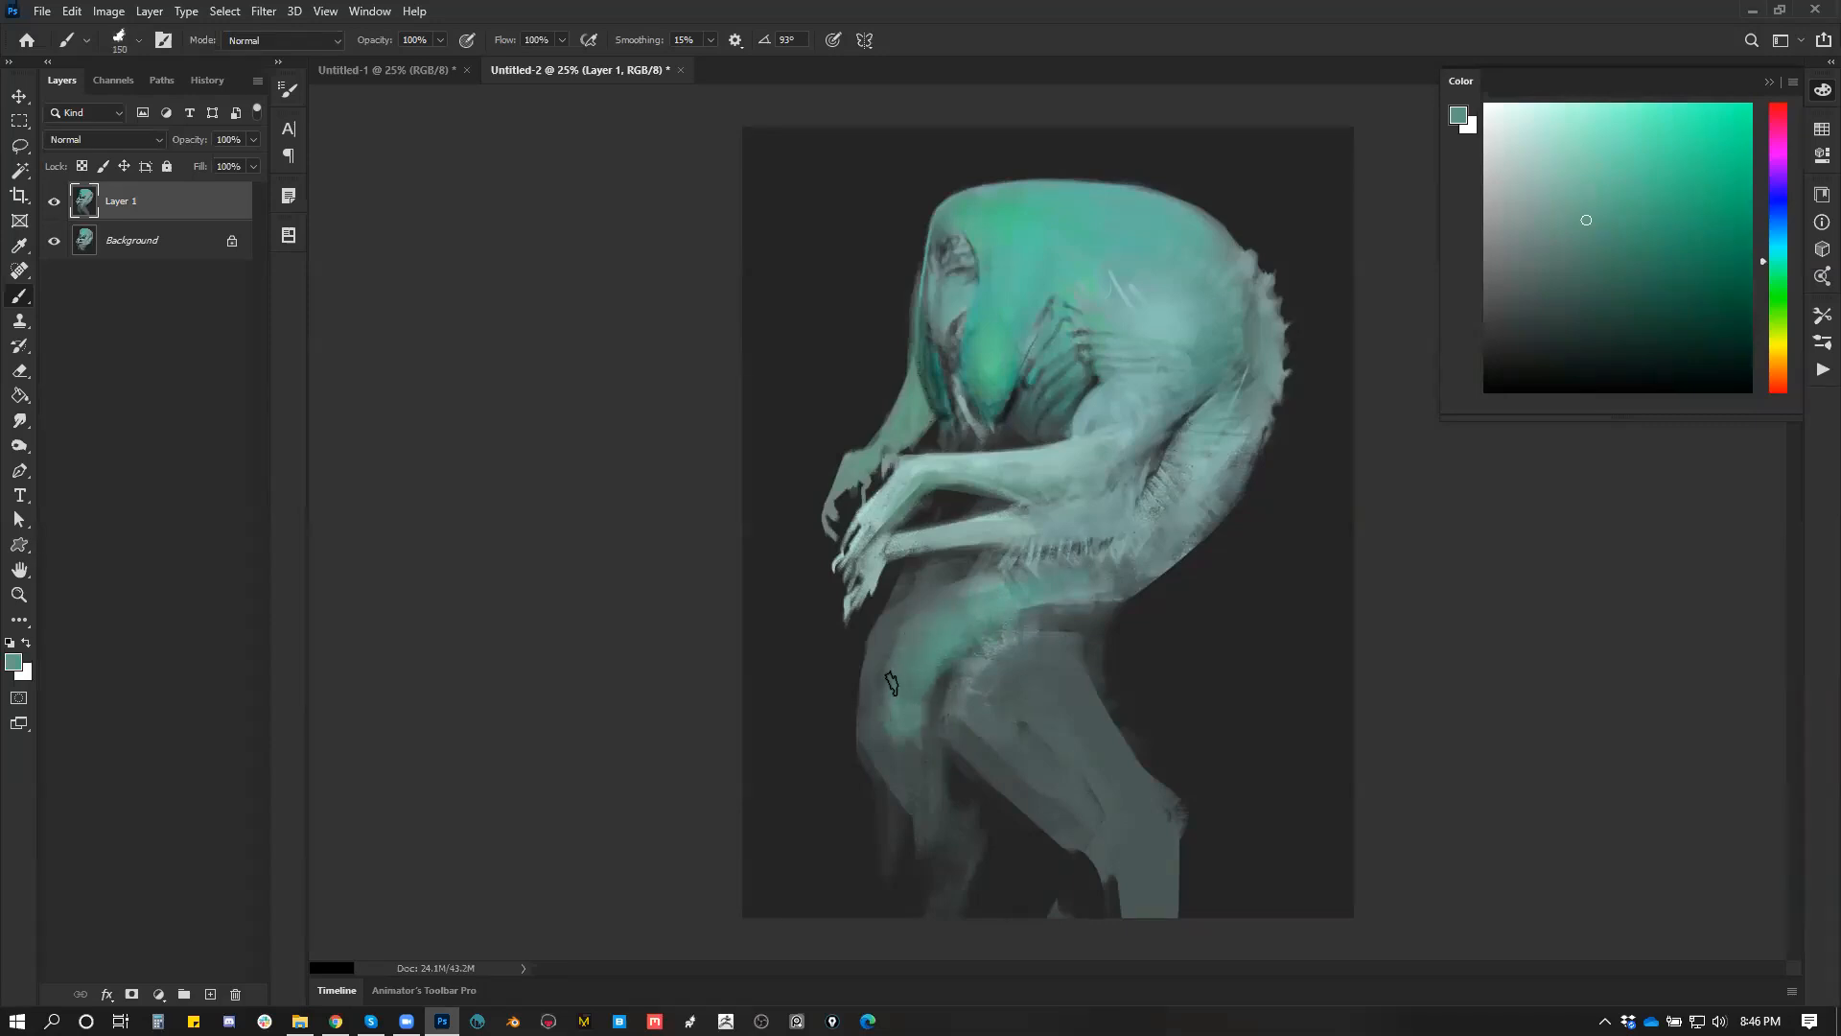
Step: Shade the underside of the front knee with black, softening it with a dark tone sampled from the leg
key("bracketleft")
key("d")
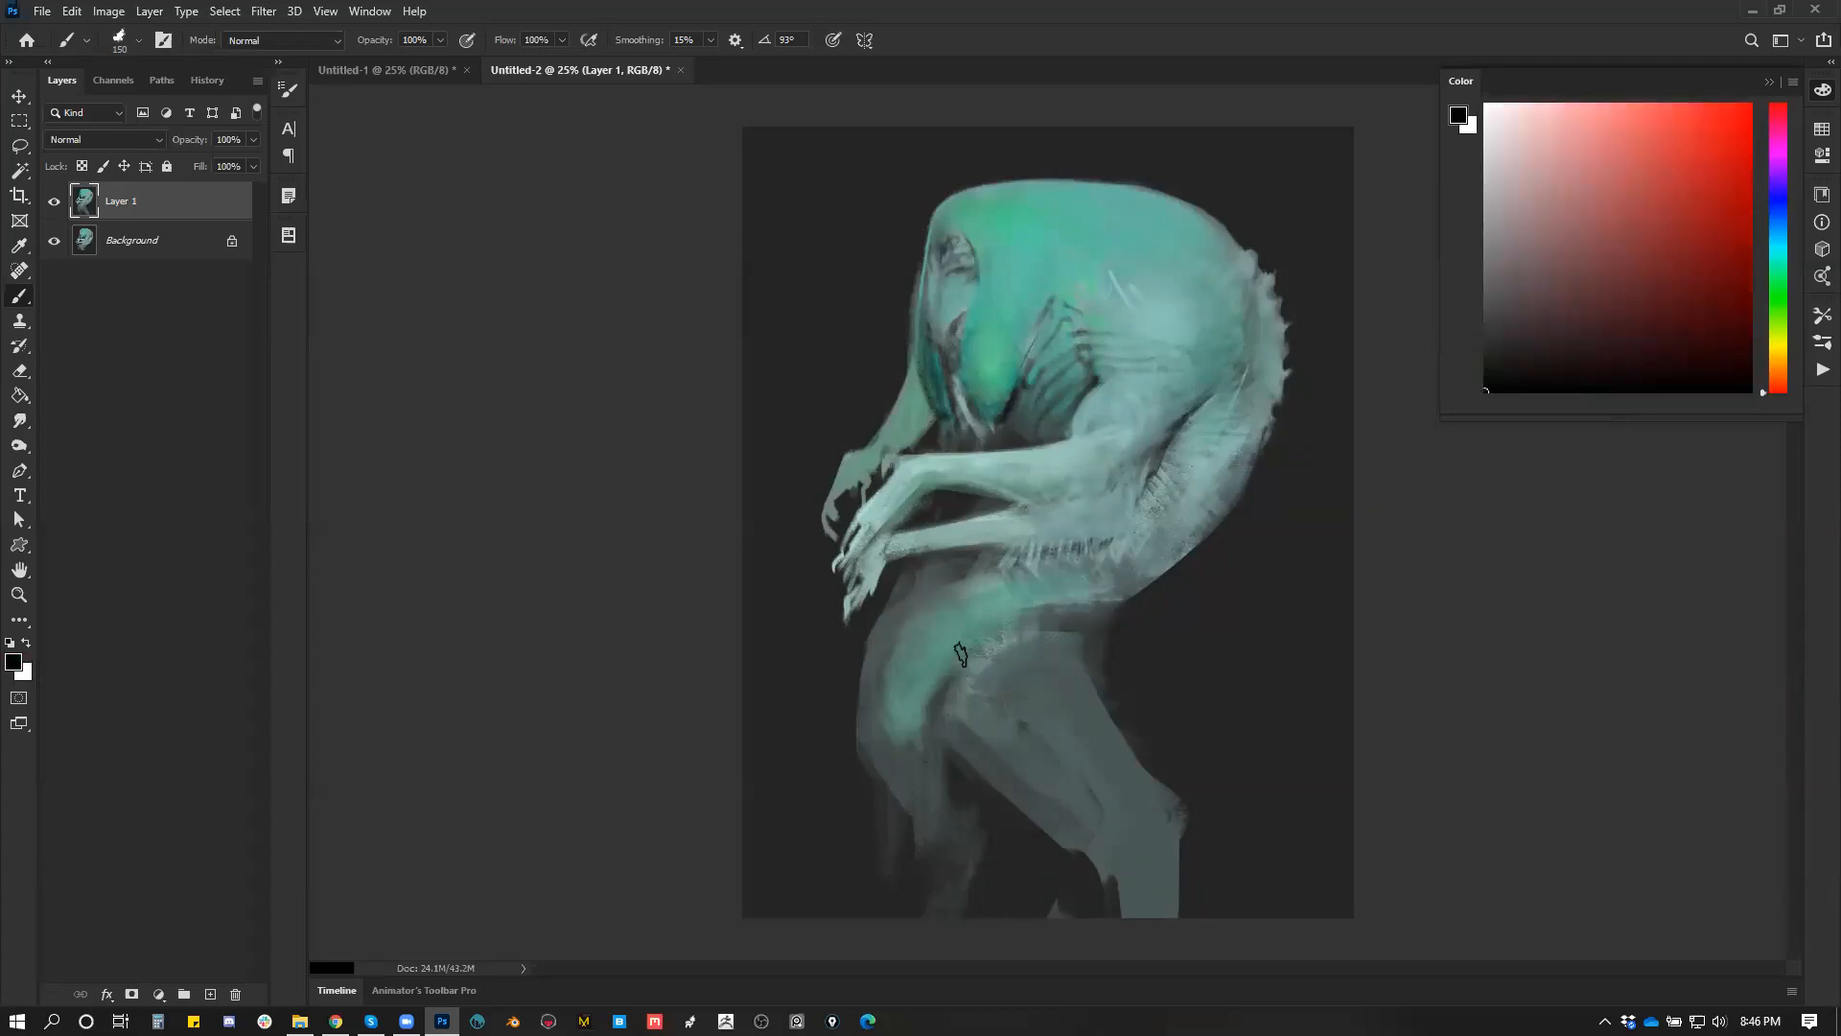
left_click_drag(878, 714, 871, 701)
left_click(921, 726, "alt")
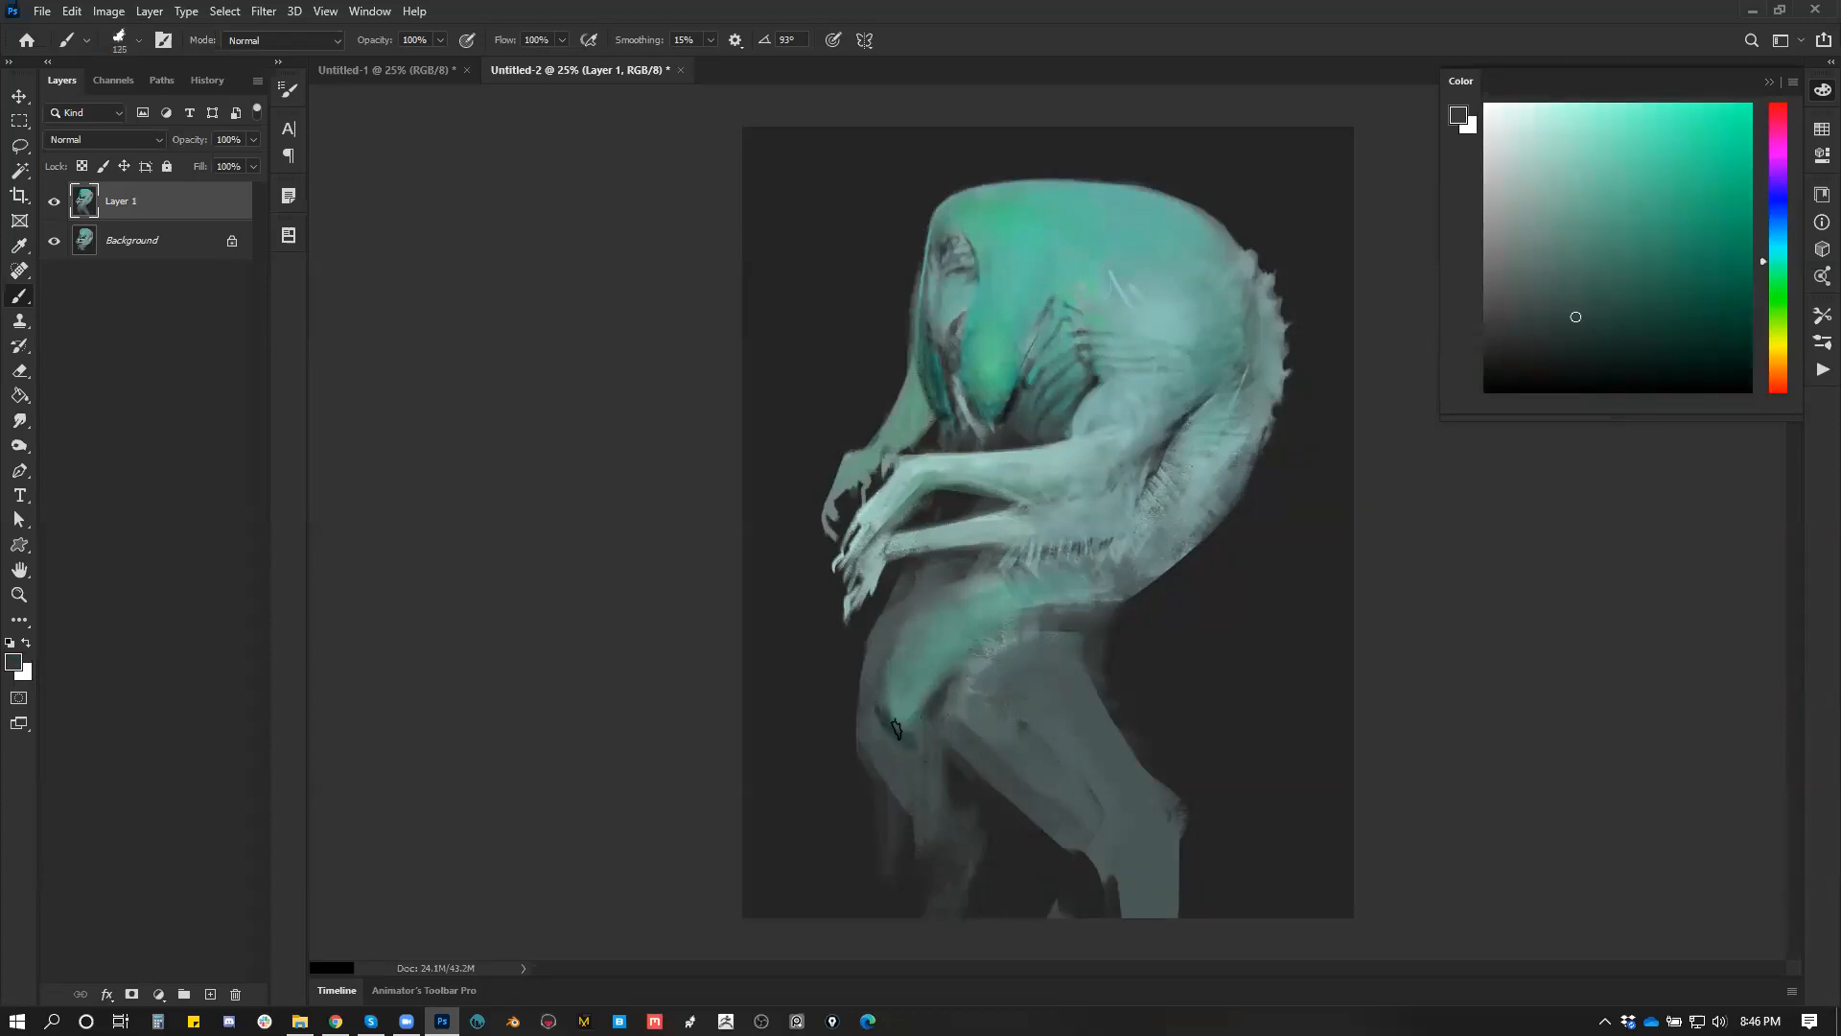
left_click_drag(887, 716, 906, 722)
Step: Blend the teal along the front thigh up to the belly and extend a muted green below the knee
key("bracketright")
left_click_drag(938, 644, 886, 711)
key("bracketright")
left_click_drag(1085, 590, 939, 631)
left_click(974, 585, "alt")
mouse_move(906, 732)
left_mouse_down()
mouse_move(918, 764)
mouse_move(901, 765)
left_mouse_up()
key("bracketleft")
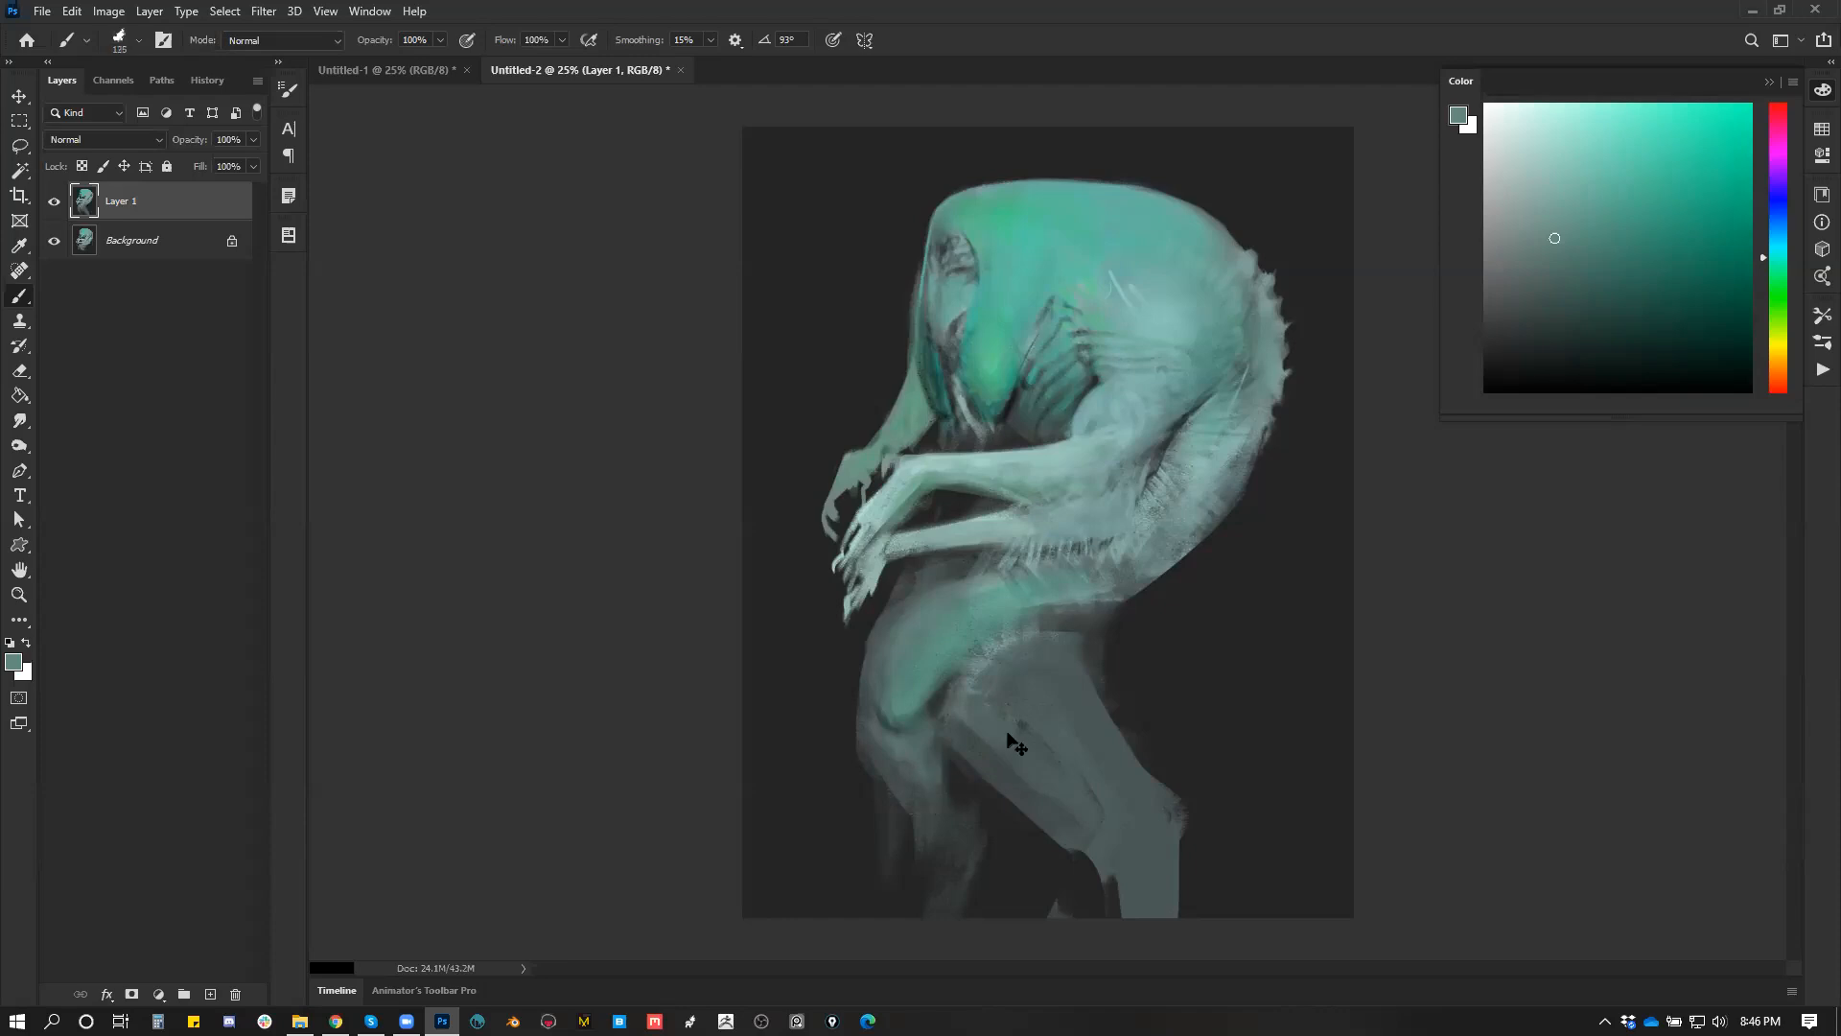
Step: Flip the canvas horizontally and block muted teal over the rear thigh with a 400 px brush
key("ctrl+shift+h")
key("bracketleft")
key("bracketright")
key("bracketright")
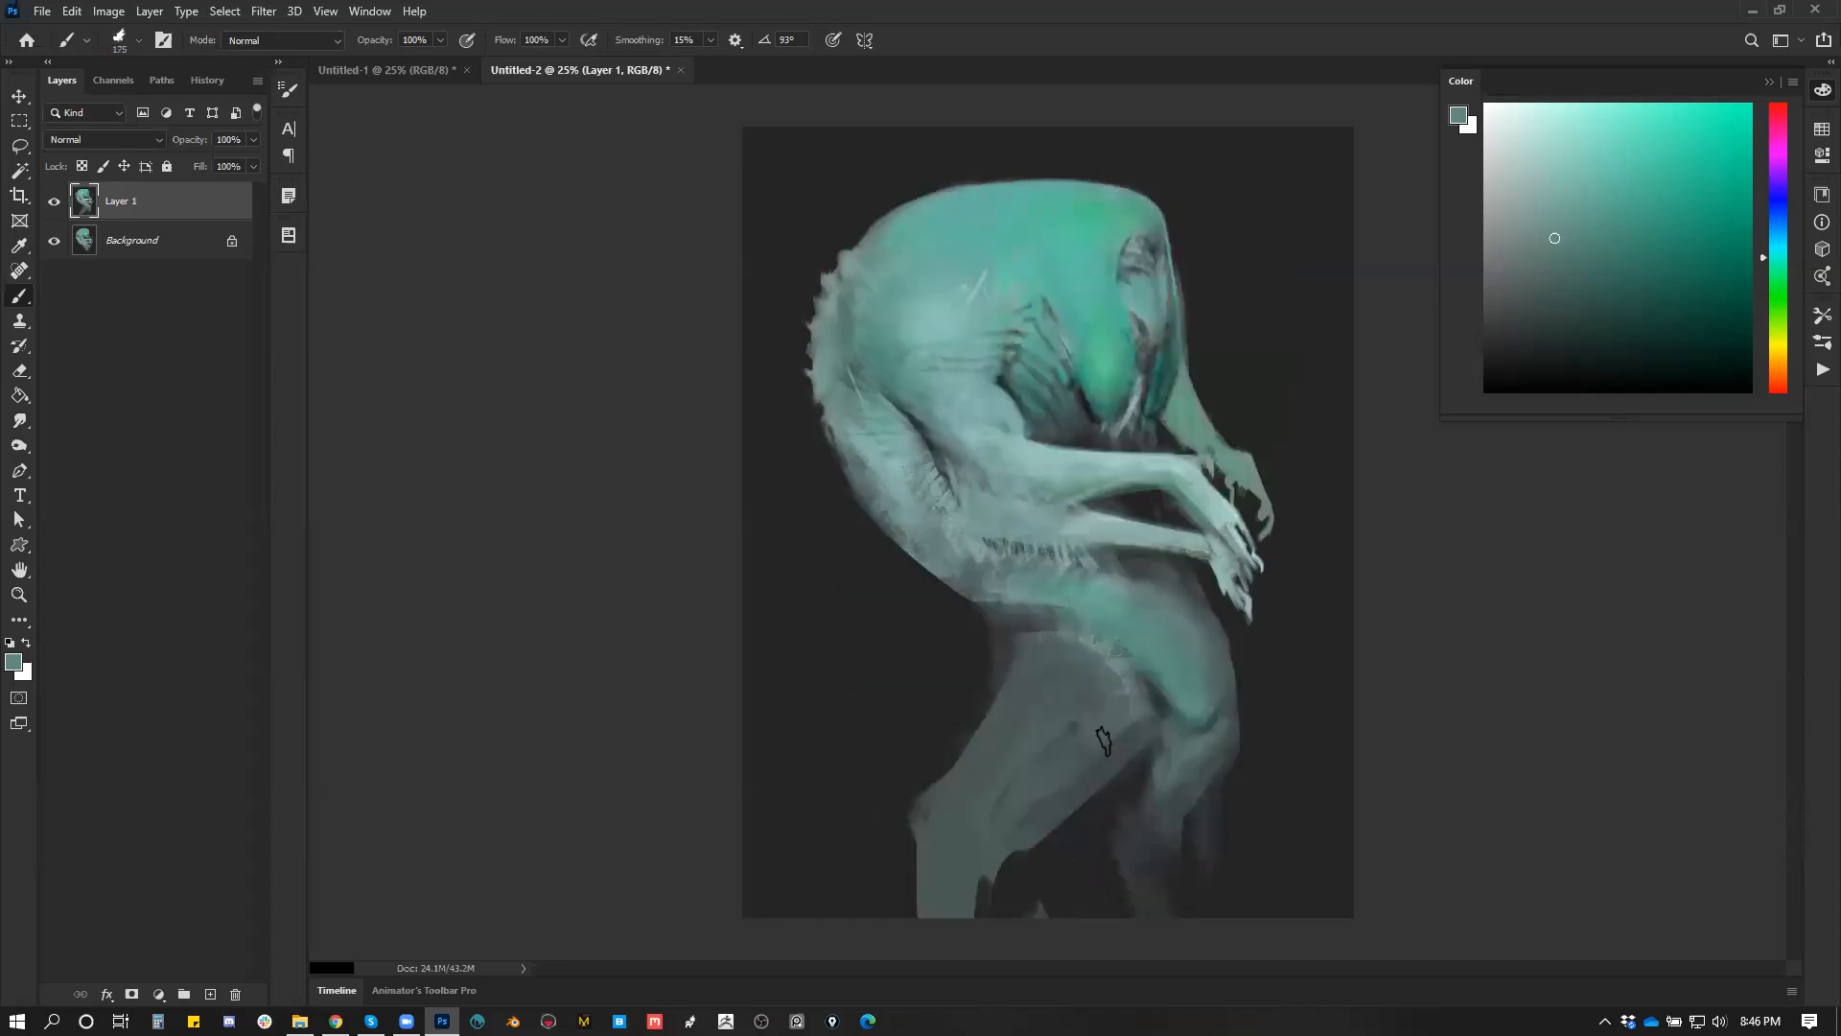
key("bracketright")
key("bracketright")
key("bracketright")
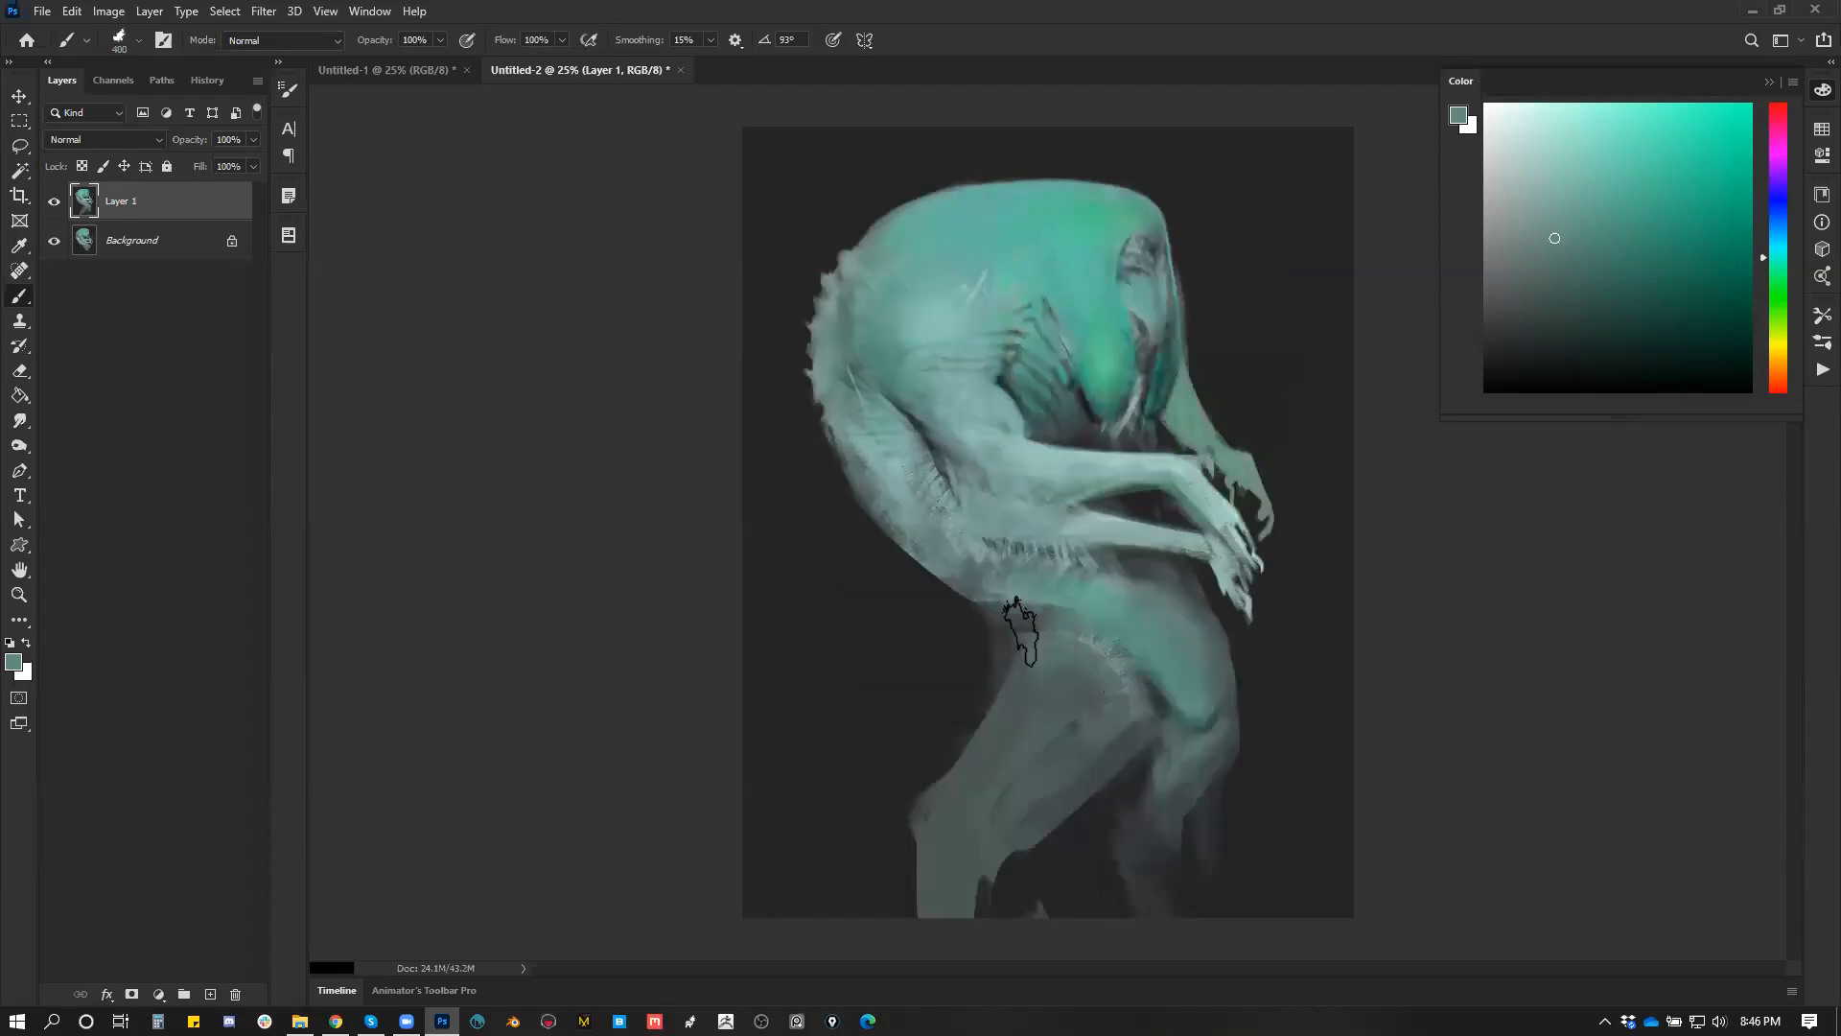
mouse_move(1102, 666)
left_mouse_down()
mouse_move(1102, 720)
mouse_move(1076, 677)
left_mouse_up()
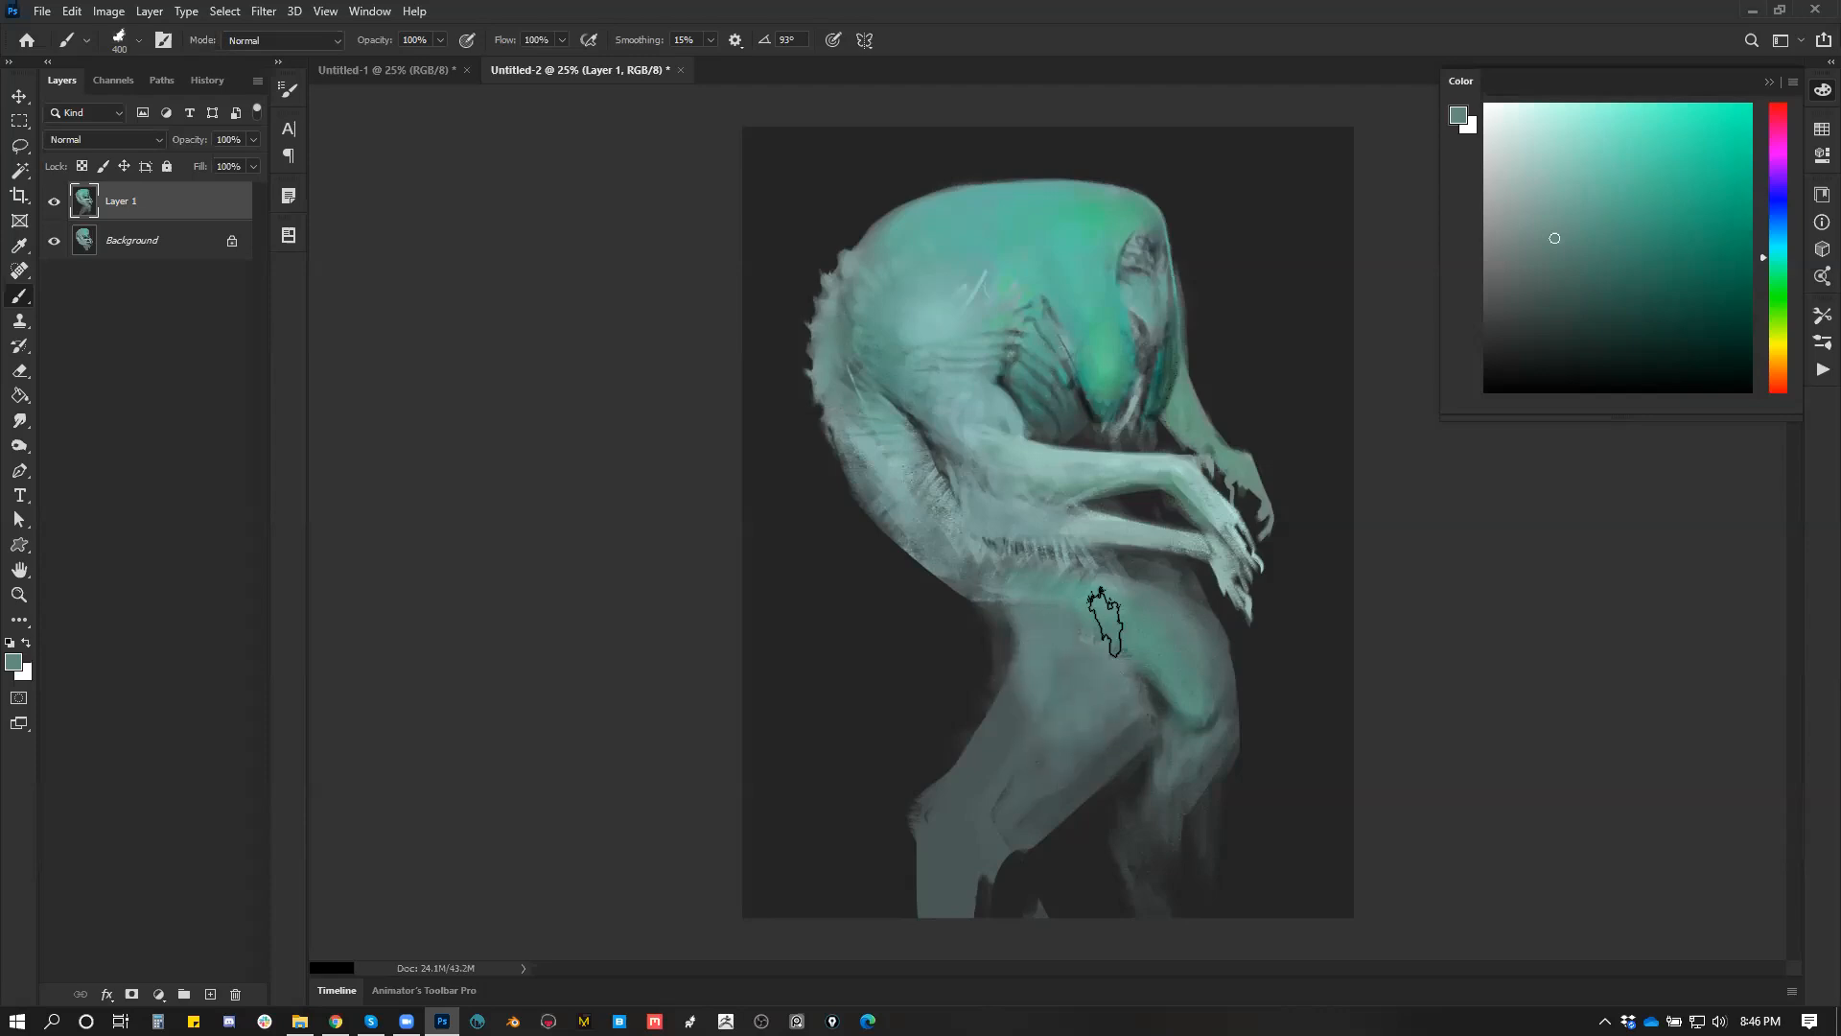
Step: Shift the pale tone sampled from the forearm to a yellow hue and tint the upper arm and back with a 500 px brush
left_click(1081, 462, "alt")
key("bracketleft")
key("bracketleft")
key("bracketleft")
key("bracketleft")
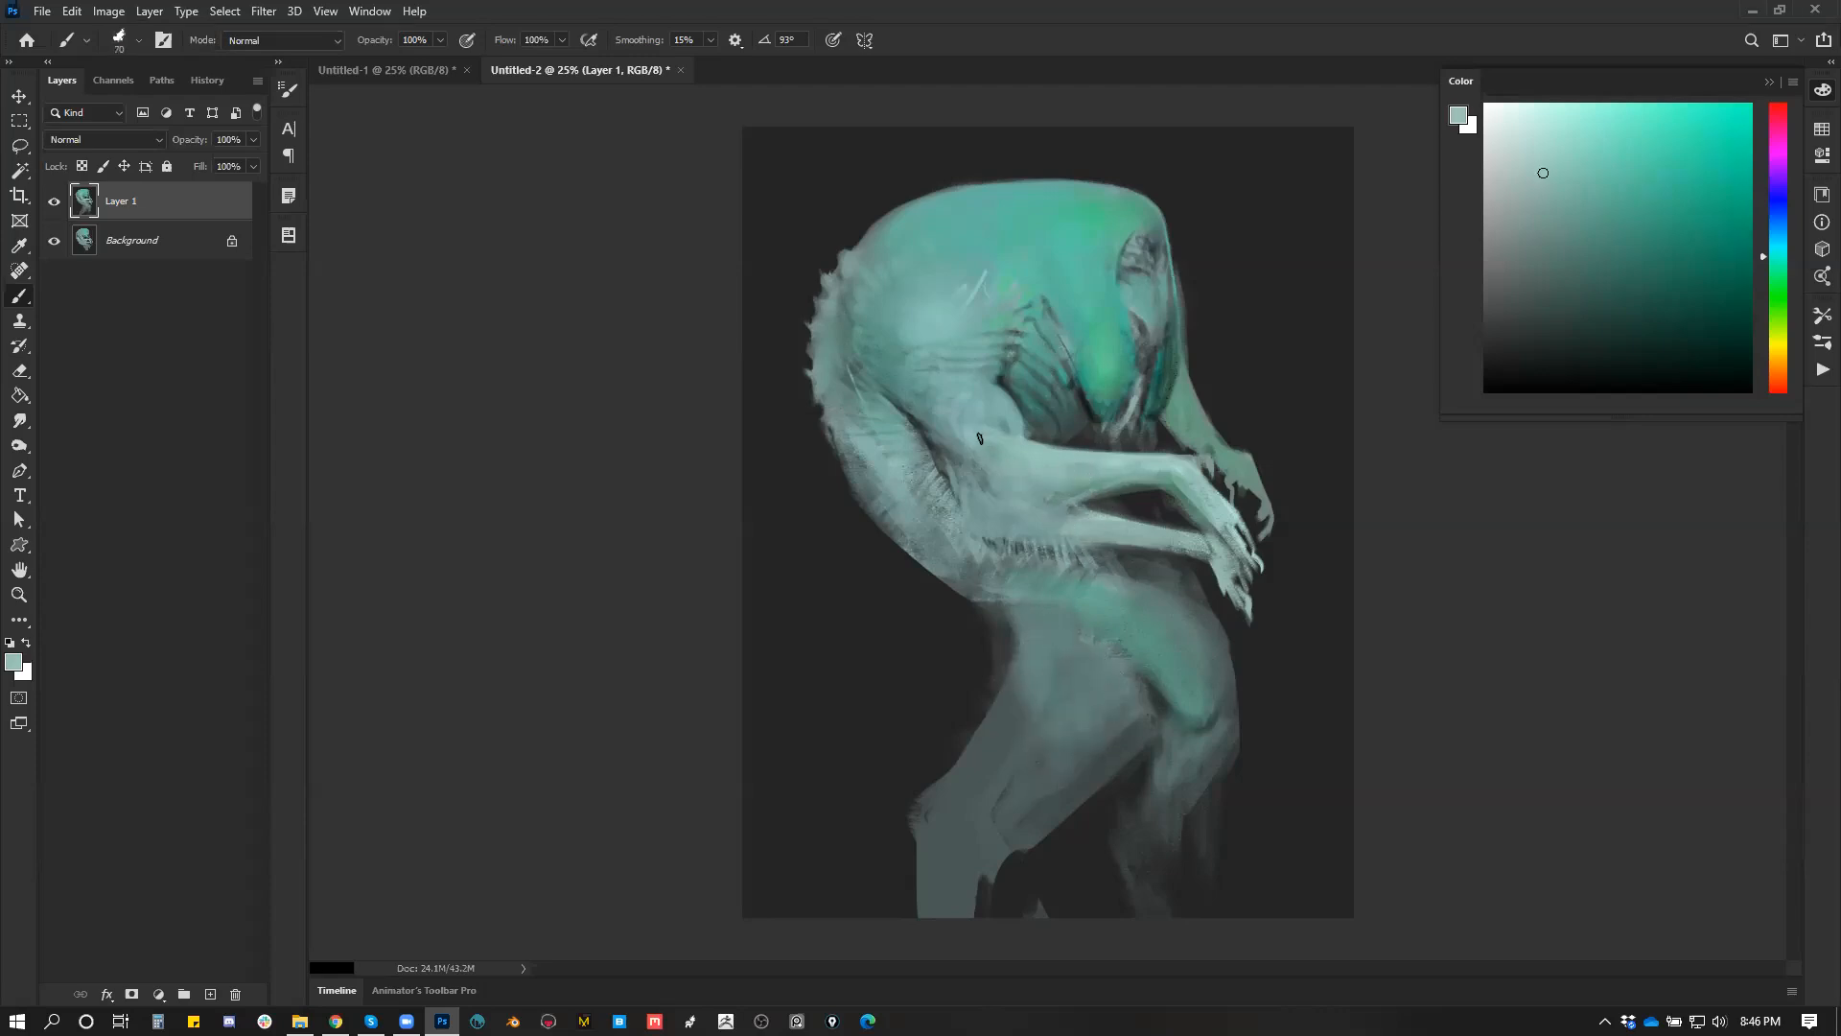
key("bracketright")
key("bracketright")
key("bracketright")
key("bracketright")
left_click(1779, 339)
key("bracketright")
key("bracketright")
key("bracketright")
key("bracketright")
key("bracketright")
key("bracketright")
key("bracketright")
key("bracketright")
key("bracketright")
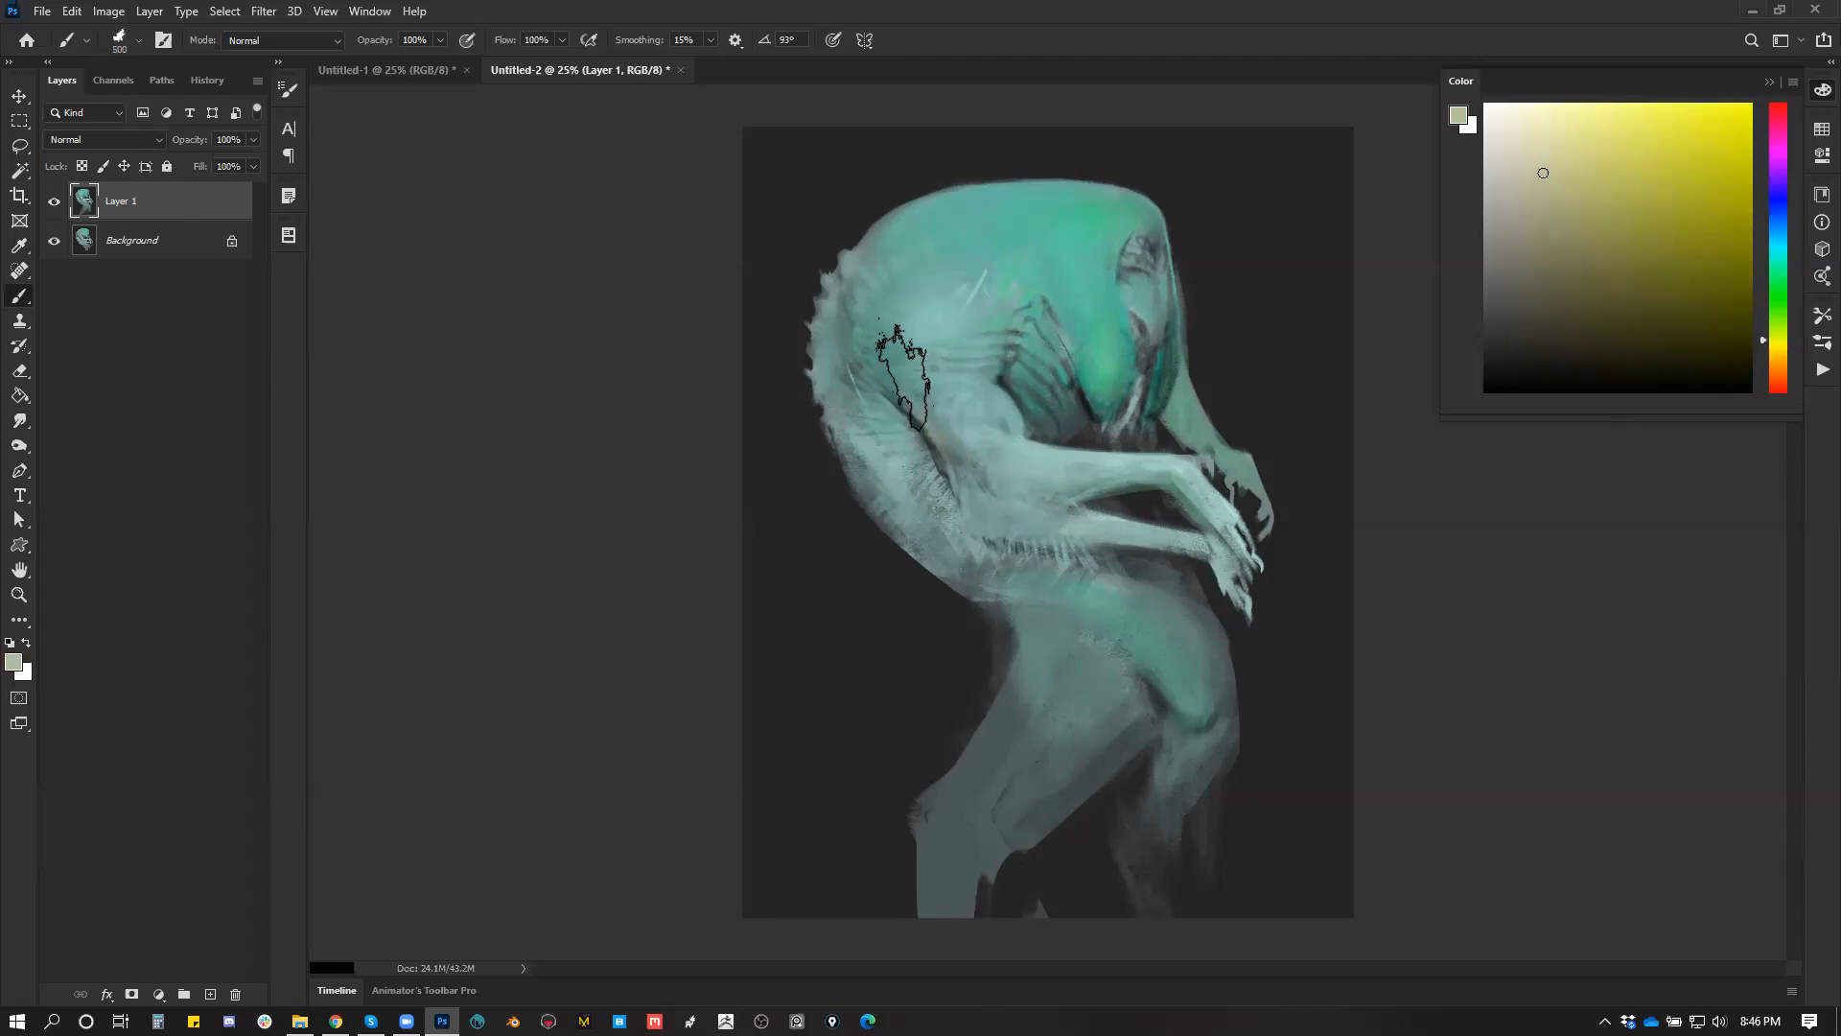
Step: Paint a dark shadow under the belly and down the rear thigh with a 250 px brush, then flip the canvas
key("bracketleft")
key("bracketleft")
key("bracketleft")
key("bracketleft")
key("bracketleft")
key("bracketleft")
key("bracketleft")
key("bracketleft")
key("bracketleft")
key("bracketleft")
key("bracketleft")
key("bracketleft")
key("bracketleft")
key("bracketleft")
left_click(969, 641, "alt")
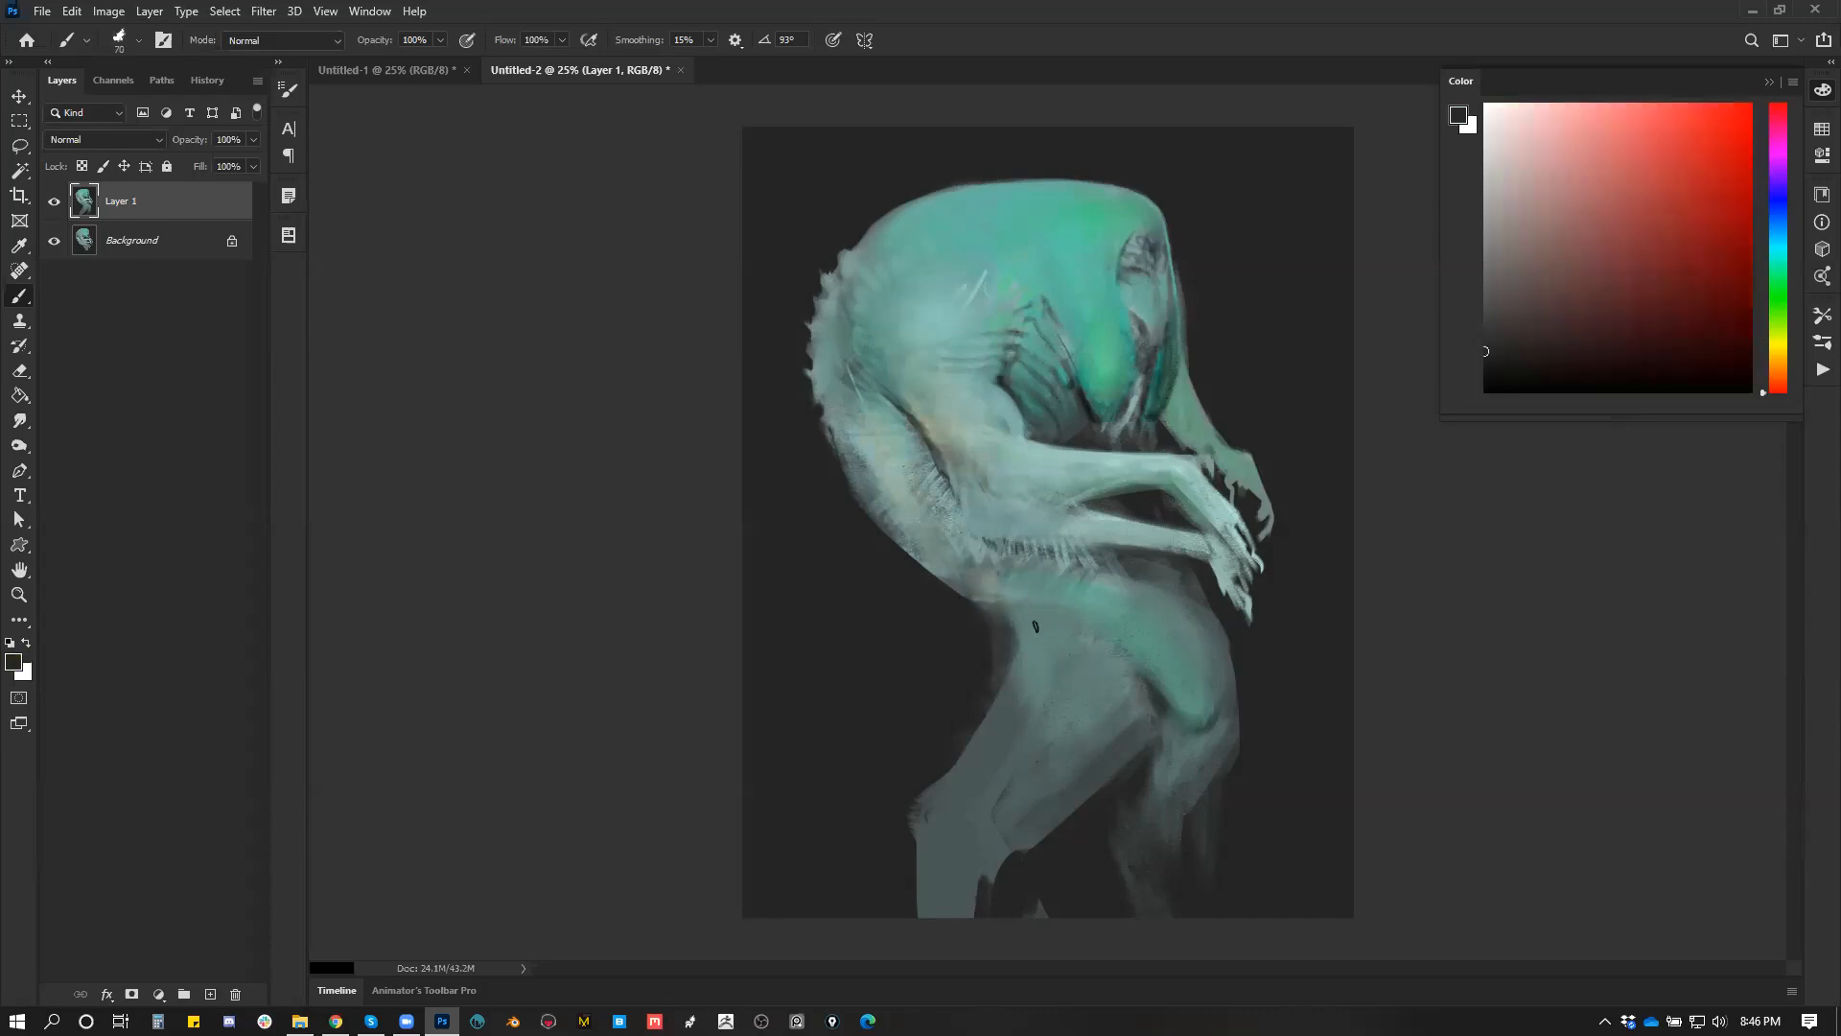
key("bracketright")
key("bracketright")
key("bracketright")
key("bracketright")
key("bracketright")
key("bracketright")
key("bracketright")
key("bracketright")
mouse_move(1050, 636)
left_mouse_down()
mouse_move(1056, 715)
mouse_move(1024, 727)
left_mouse_up()
key("ctrl+shift+h")
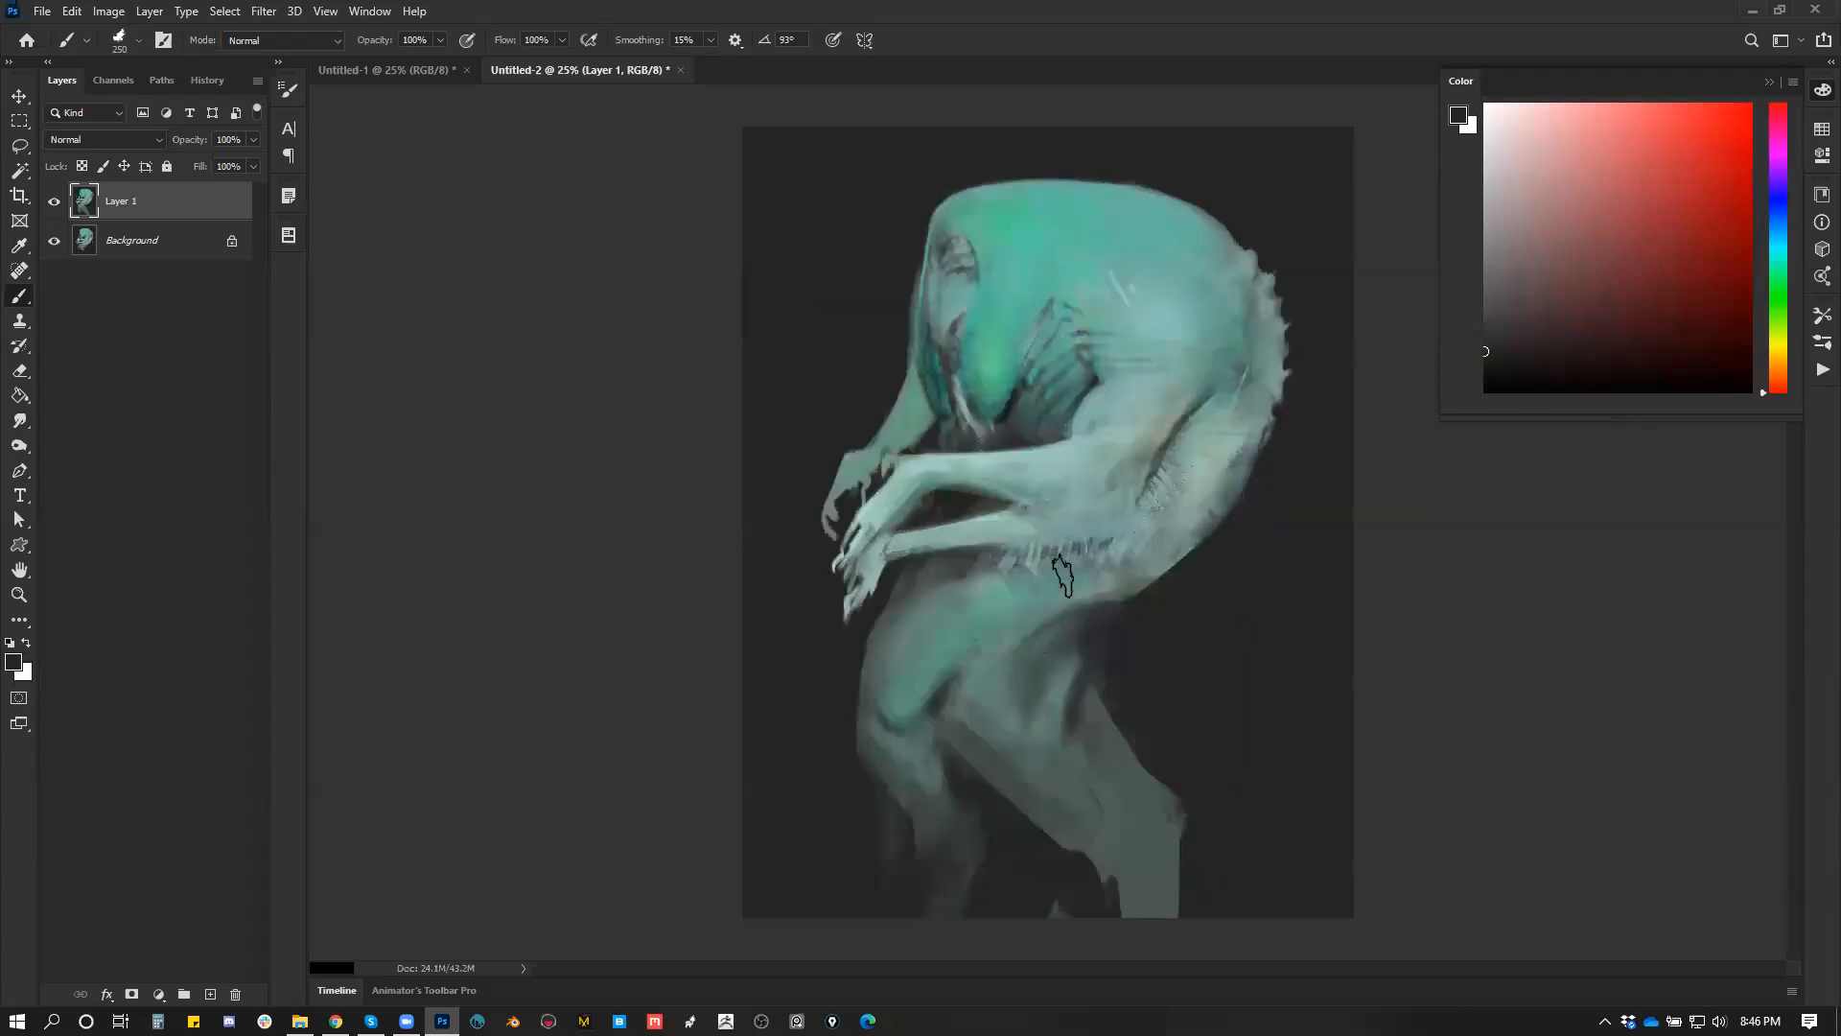
Step: Deepen the shadow between the thighs and detail the front knee and shin with sampled teal and background tones, using a 100 px brush
mouse_move(1087, 633)
left_mouse_down()
mouse_move(1025, 658)
mouse_move(1004, 713)
mouse_move(946, 669)
left_mouse_up()
left_click(990, 659, "alt")
left_click(939, 669, "alt")
key("bracketleft")
key("bracketleft")
key("bracketleft")
key("bracketleft")
key("bracketleft")
key("bracketleft")
key("bracketleft")
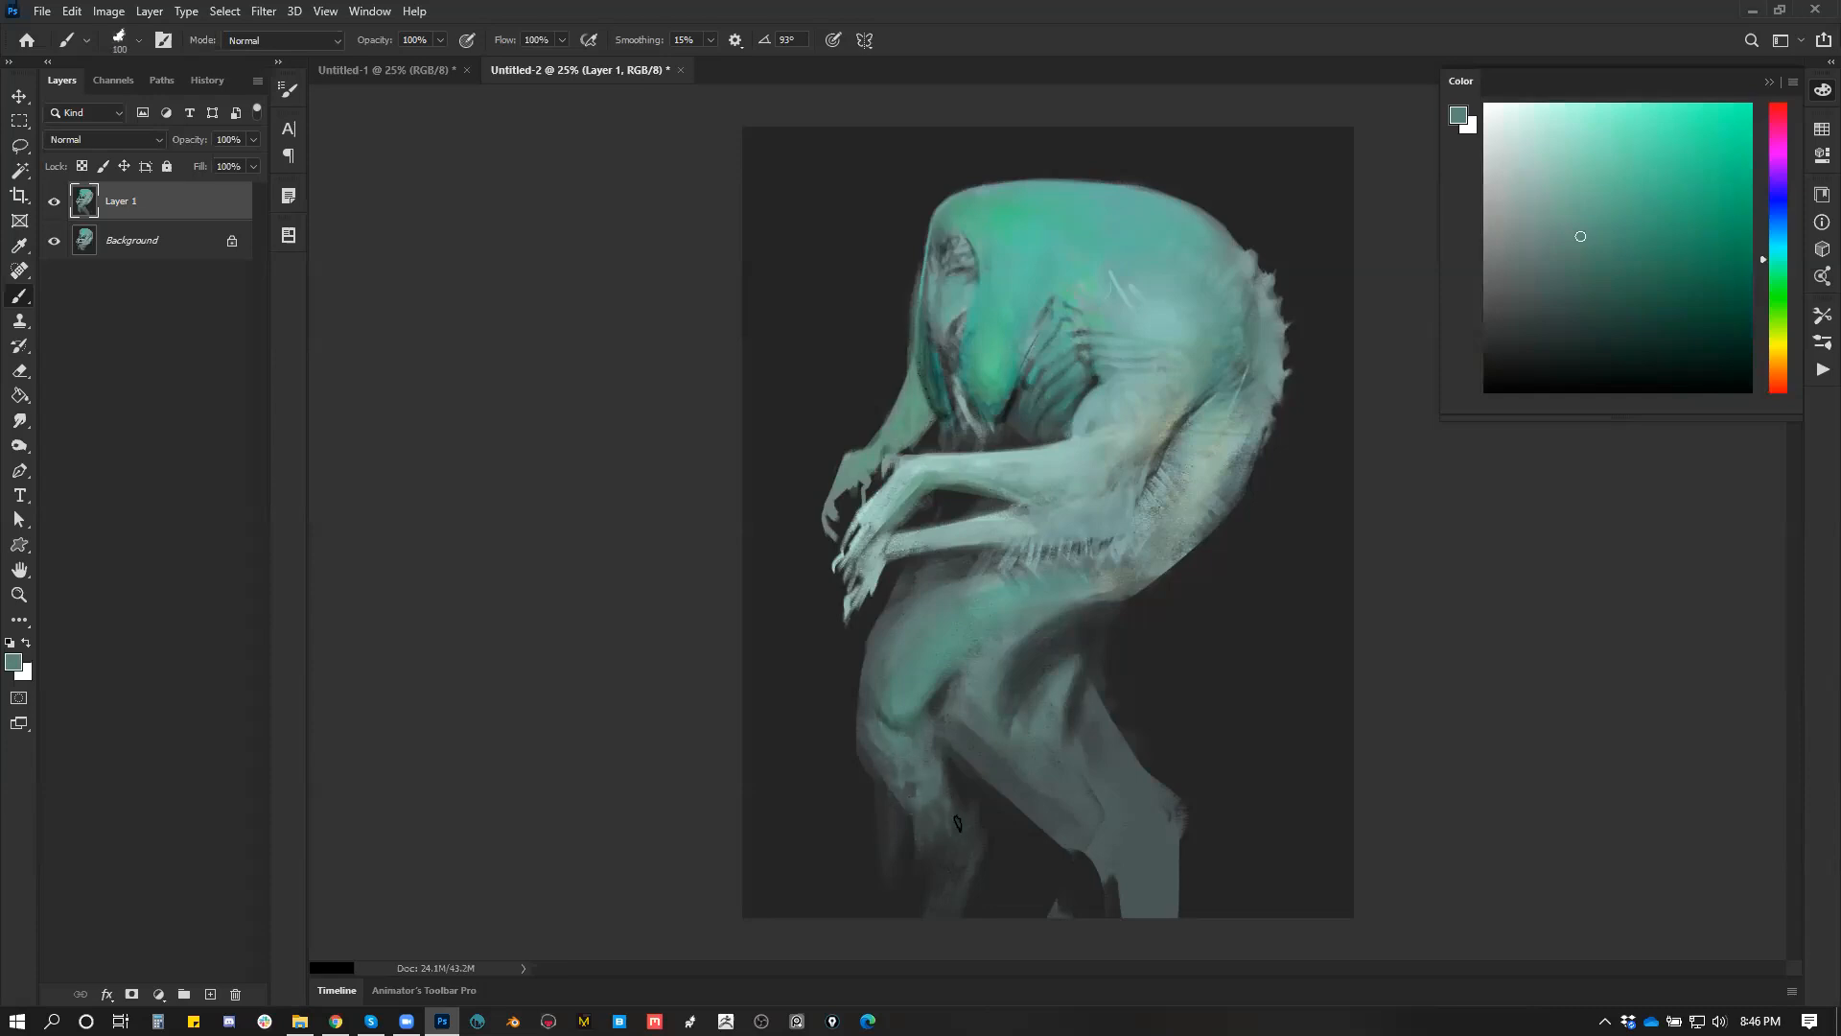
left_click(998, 825, "alt")
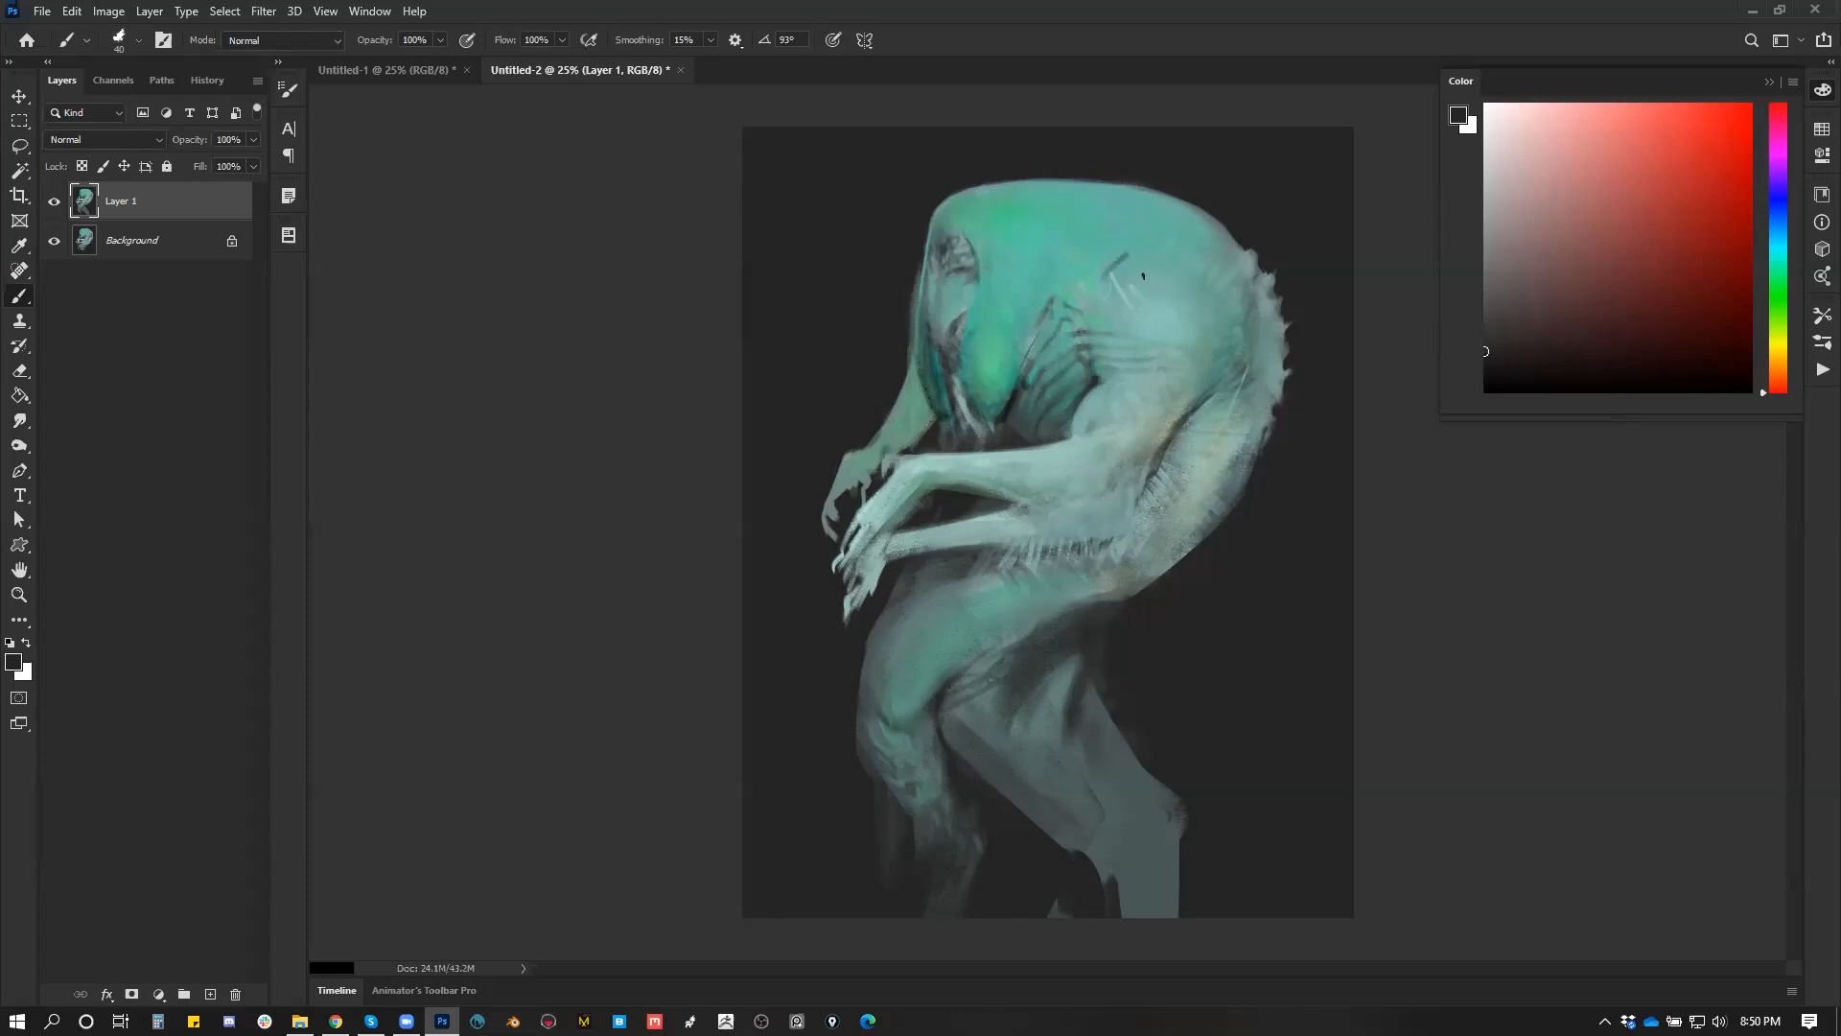
Step: Paint over the light scratch marks on the shoulder with sampled body teal, enlarging the brush to 200 px
left_click(1096, 281, "alt")
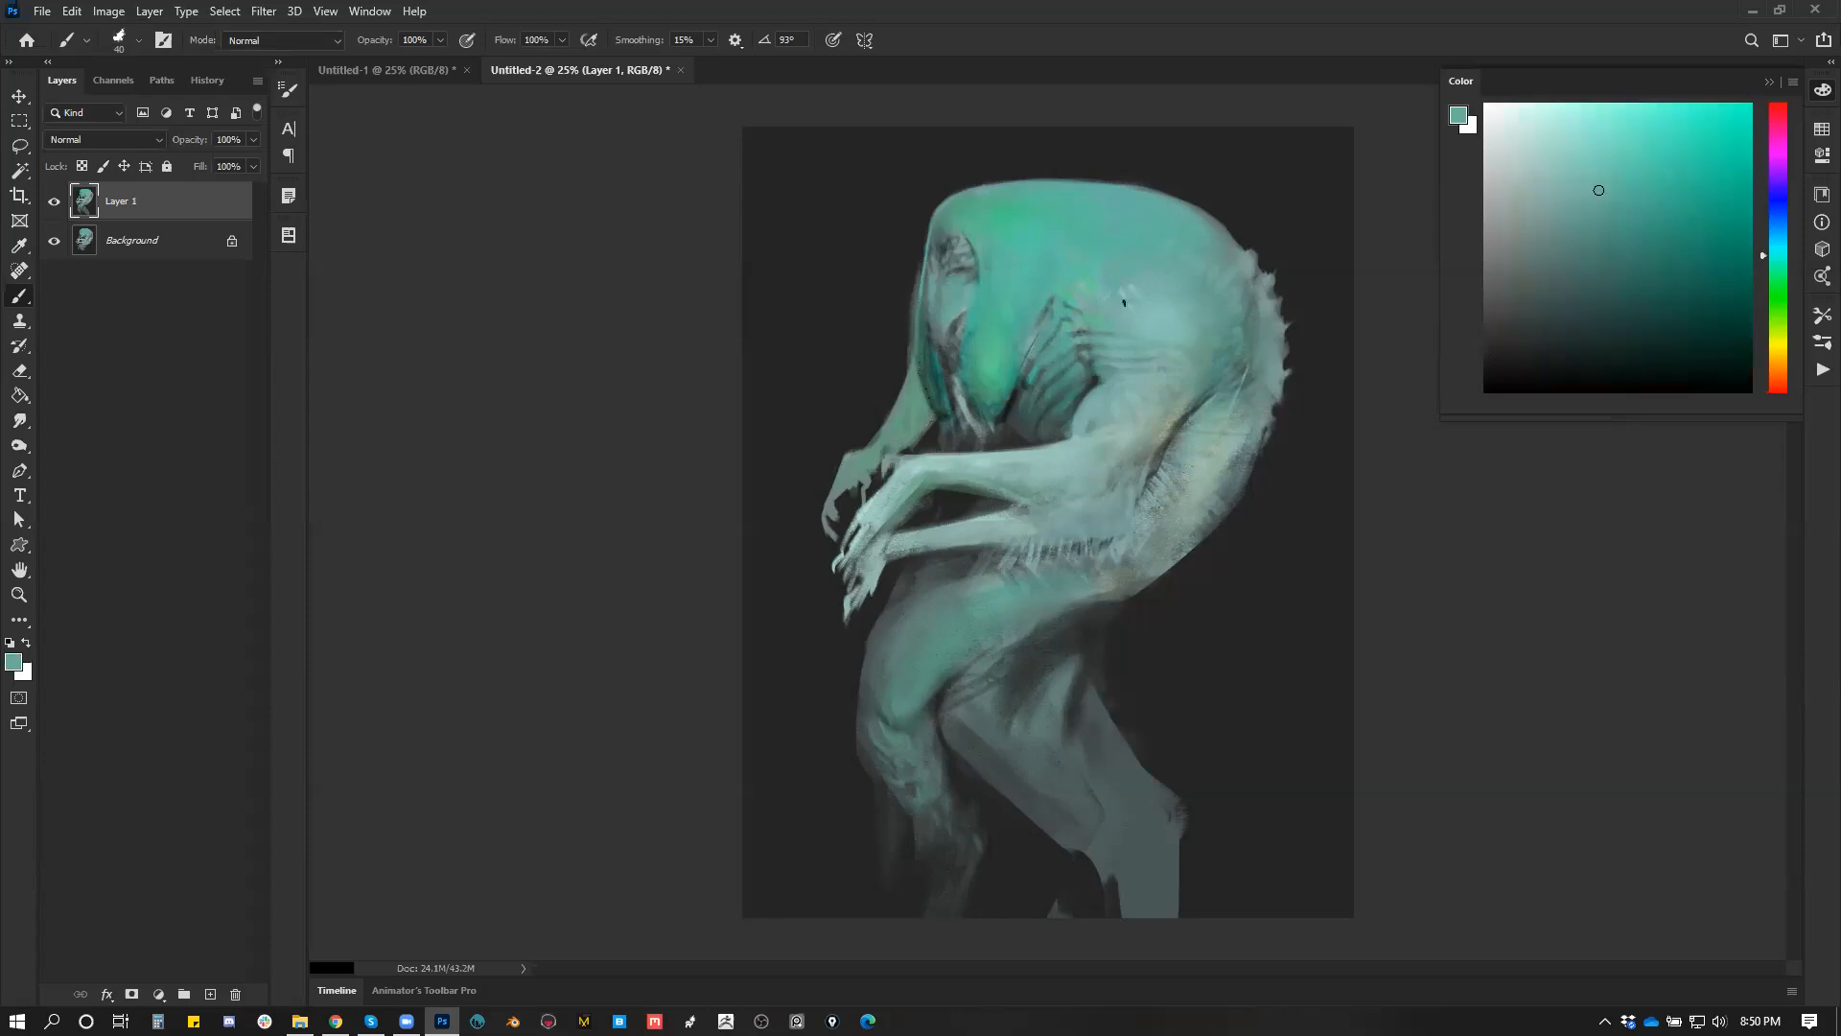
key("bracketright")
key("bracketright")
key("bracketright")
key("bracketright")
key("bracketright")
key("bracketright")
key("bracketright")
key("bracketright")
key("bracketright")
key("bracketright")
left_click(1098, 293, "alt")
left_click_drag(1096, 296, 1138, 303)
Step: Pick a muted blue and the 300 px brush from the Comic set, tint the shoulder, and undo the last stroke
left_click(1776, 211)
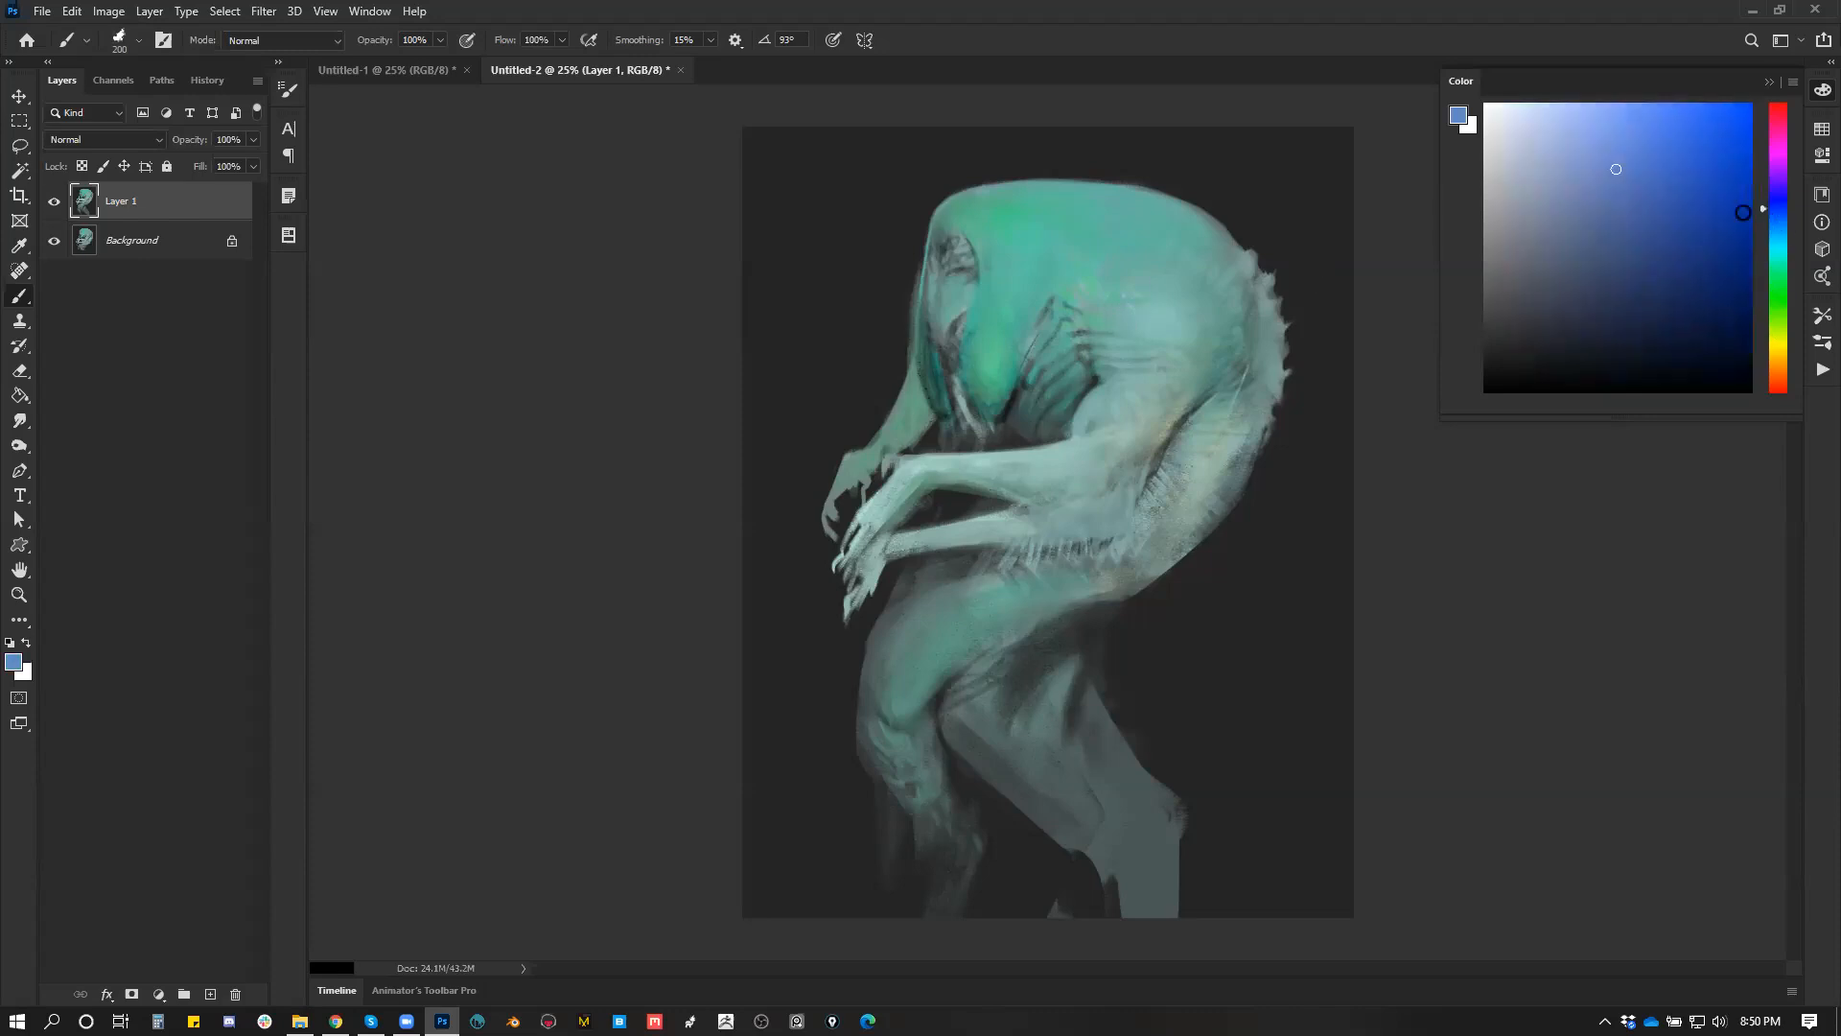
key("bracketright")
key("bracketright")
key("bracketright")
key("bracketright")
key("bracketright")
key("bracketright")
key("bracketright")
key("bracketright")
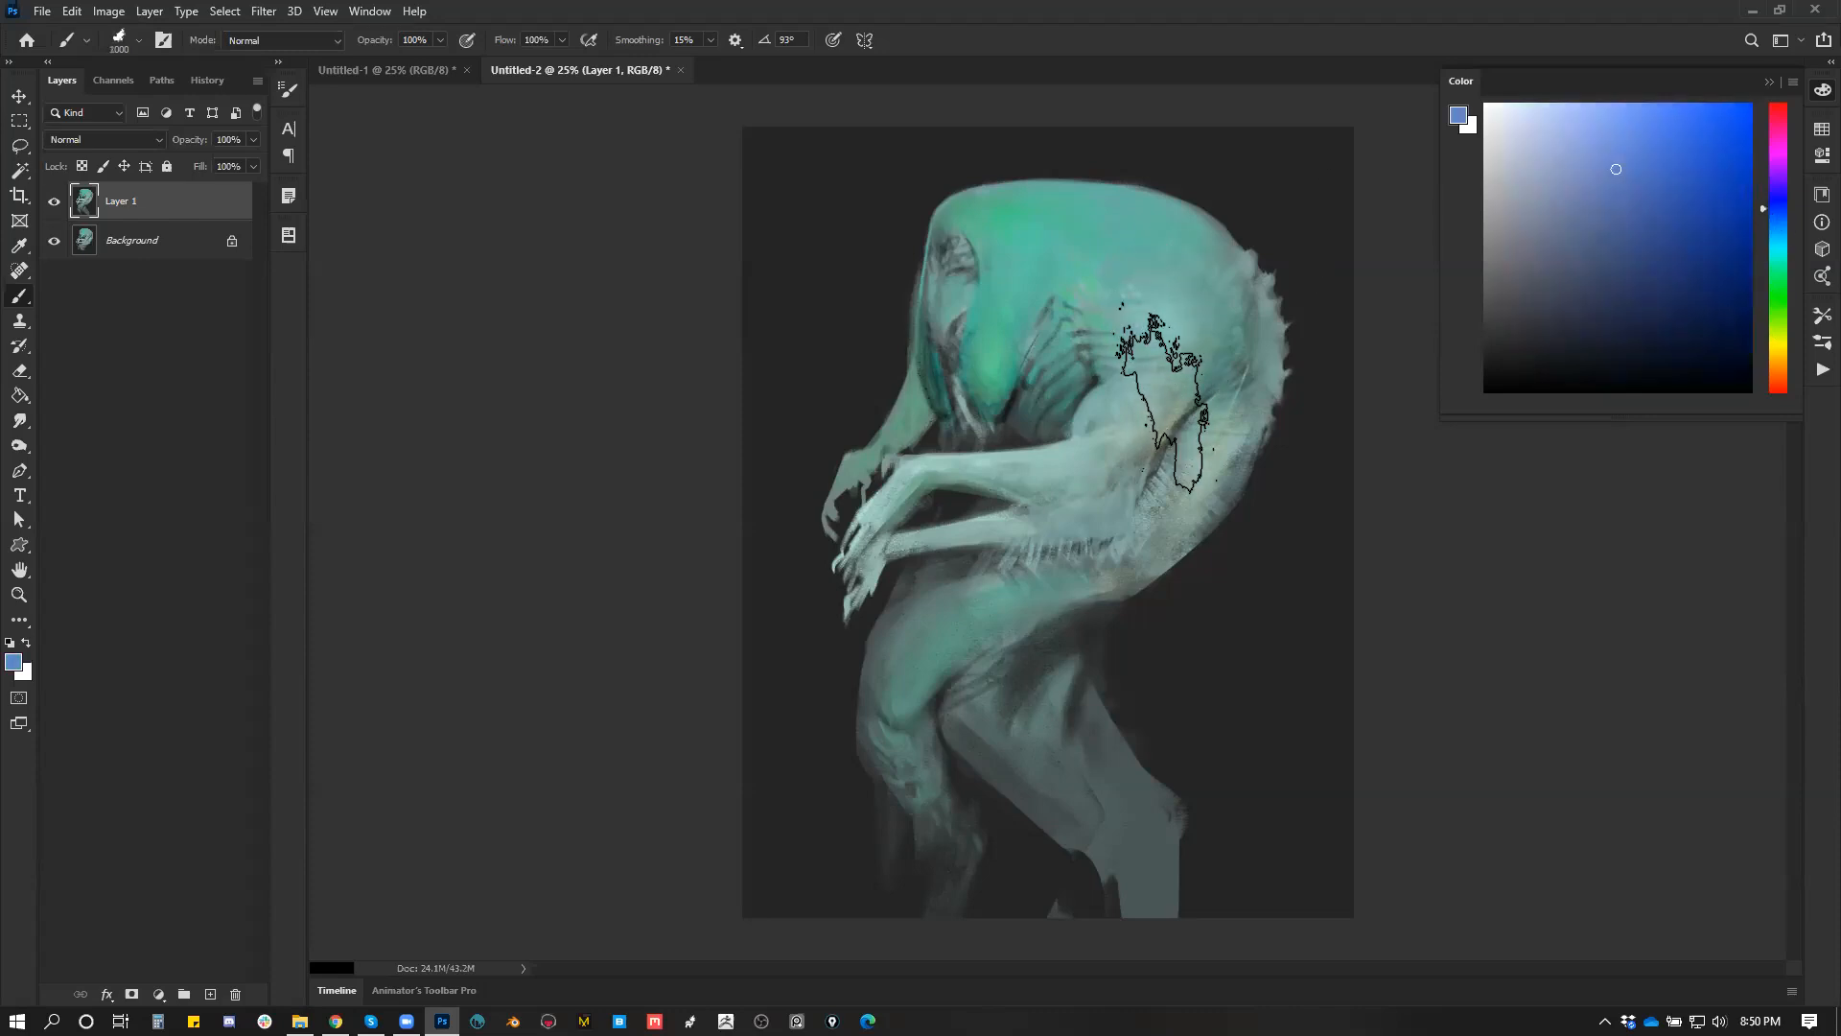
right_click(1131, 407)
left_click(837, 562)
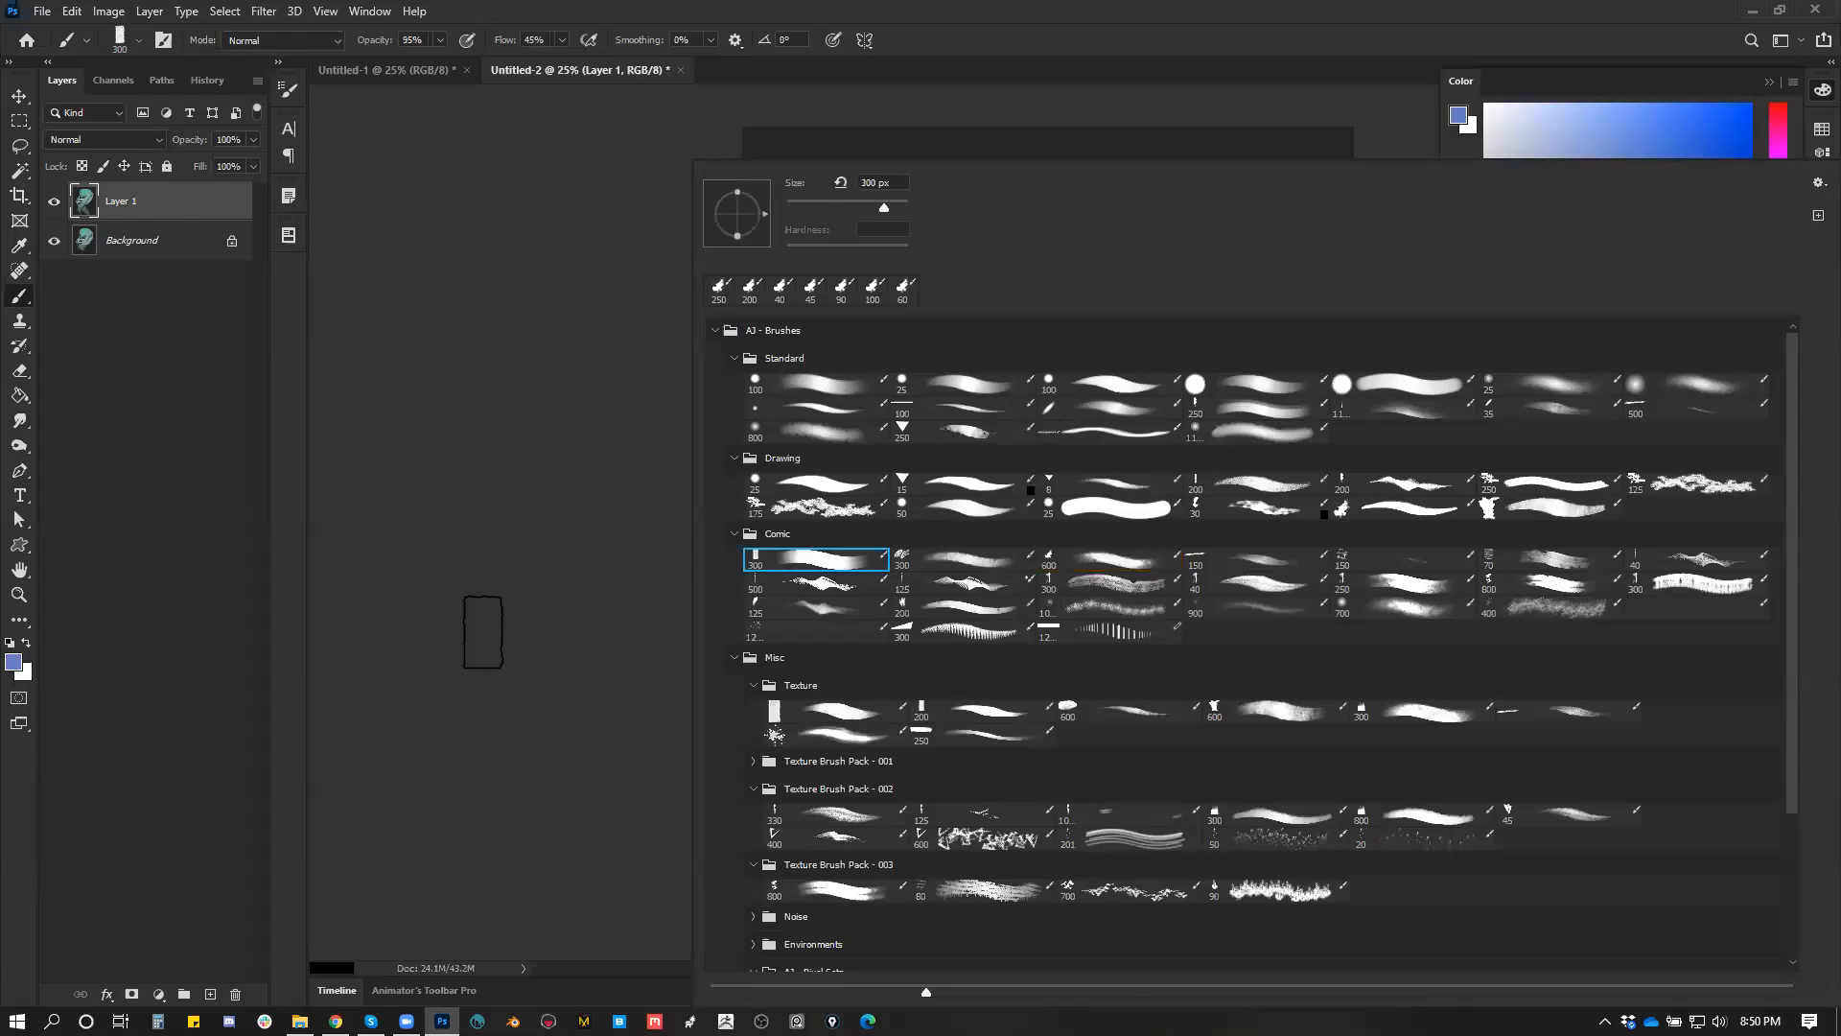
left_click(482, 632)
left_click(1652, 211)
left_click(1692, 221)
mouse_move(1103, 293)
left_mouse_down()
mouse_move(1179, 287)
mouse_move(1138, 359)
mouse_move(1141, 326)
mouse_move(1092, 326)
left_mouse_up()
key("ctrl+z")
Step: Flip the canvas and blend sampled body tones over the shoulder and upper back, reducing the brush to 175 px
left_click(1164, 299, "alt")
key("ctrl+shift+h")
left_click(954, 292, "alt")
mouse_move(946, 279)
left_mouse_down()
mouse_move(978, 353)
mouse_move(990, 296)
mouse_move(1051, 234)
mouse_move(911, 213)
left_mouse_up()
left_click(992, 288, "alt")
key("bracketleft")
key("bracketleft")
key("bracketleft")
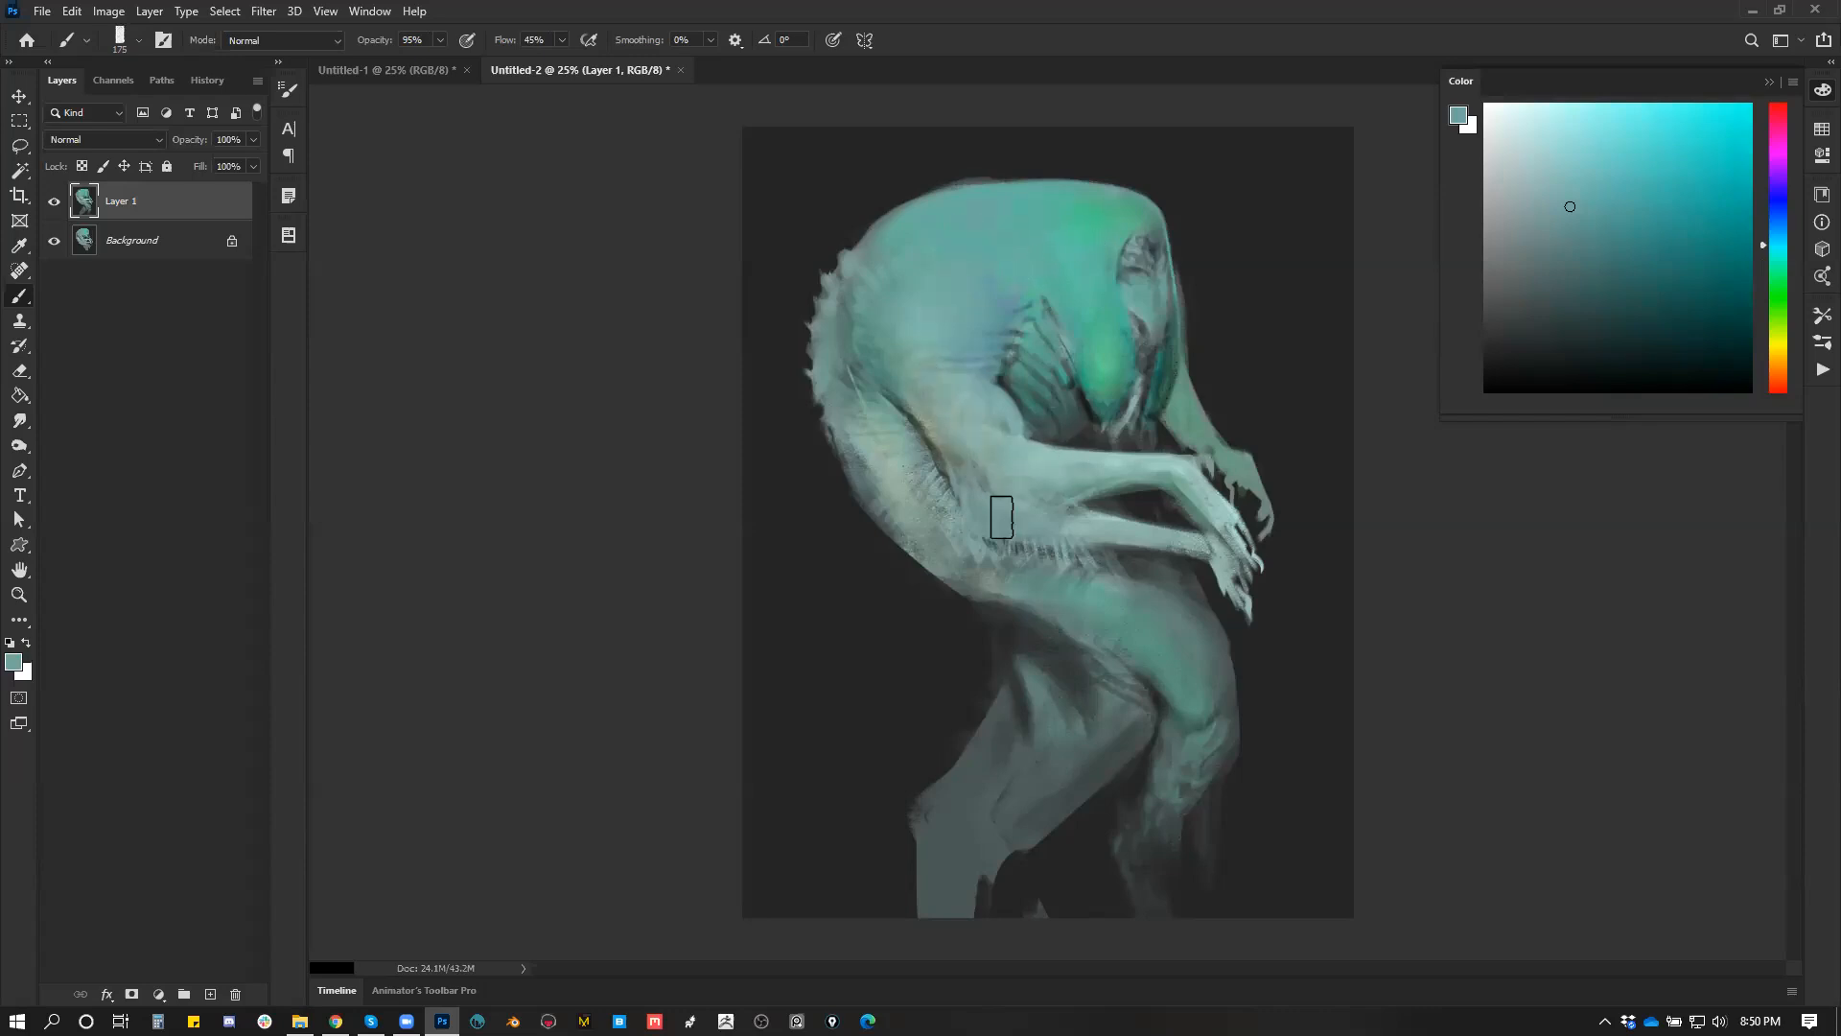
Step: Flip the canvas back and spread bright green sampled from the head across the upper back, continuing on the mirrored image
key("ctrl+shift+h")
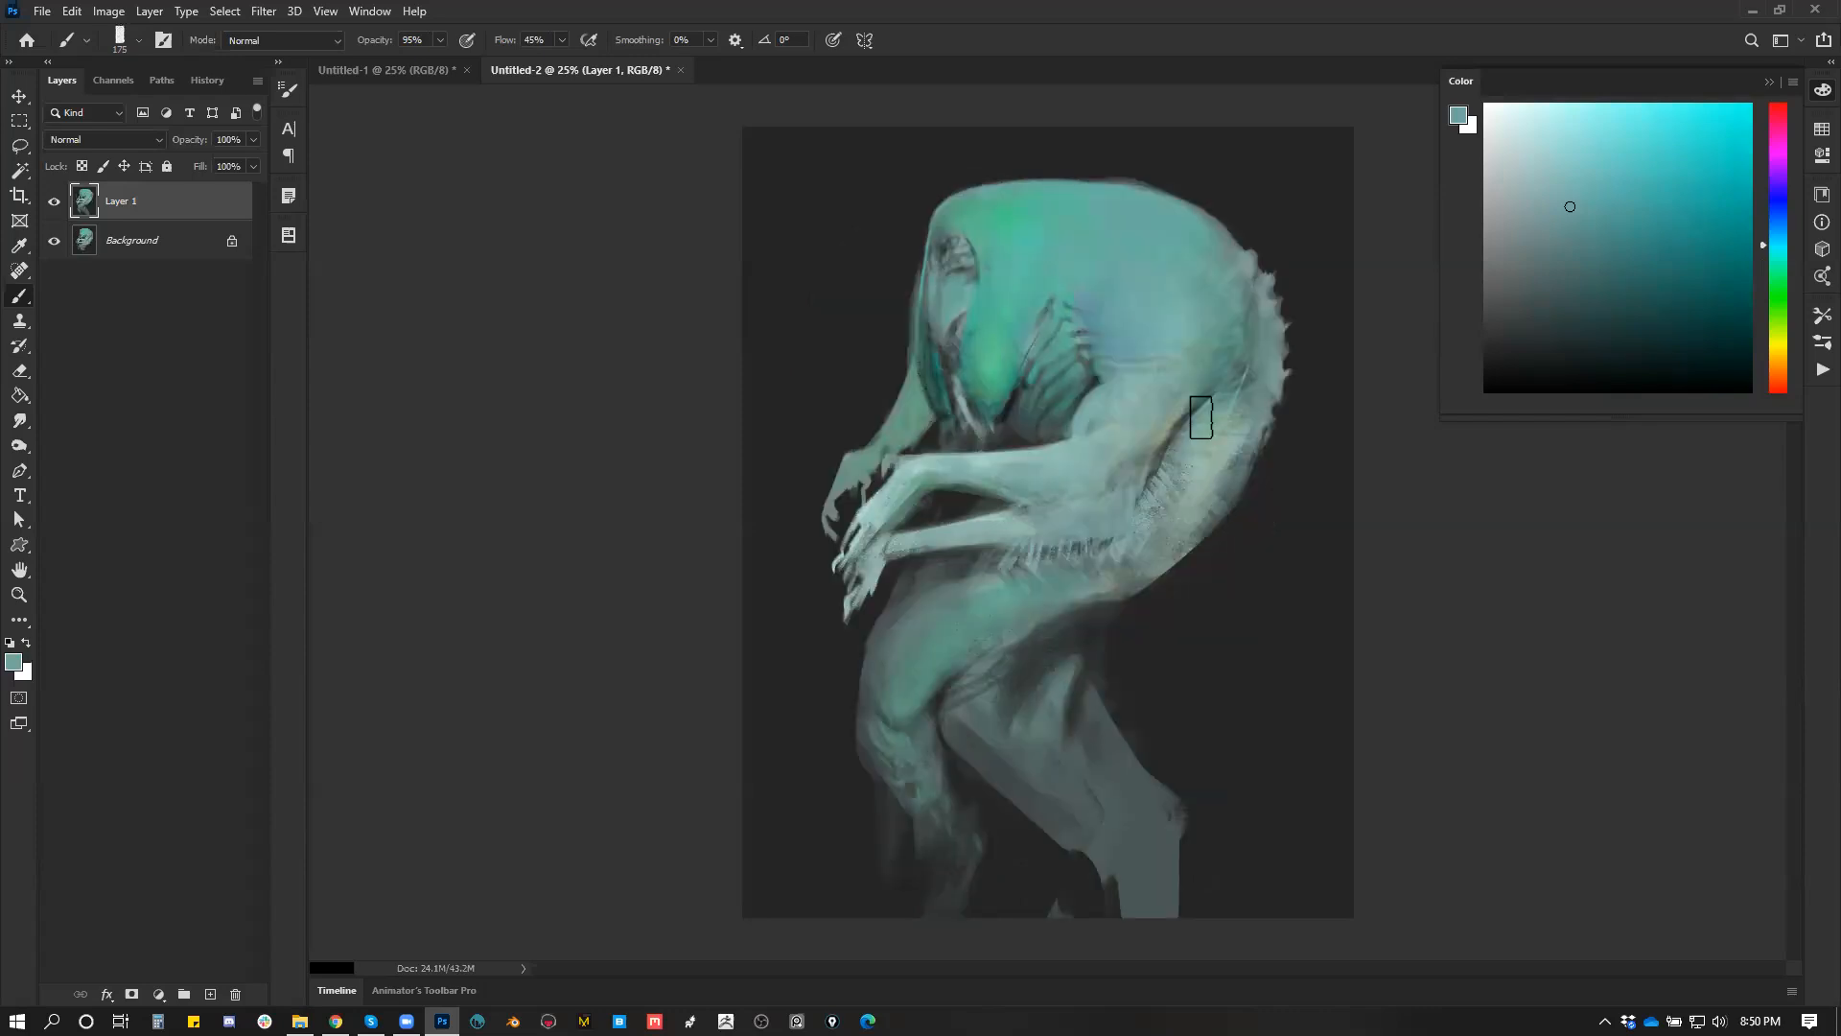
left_click(1010, 214, "alt")
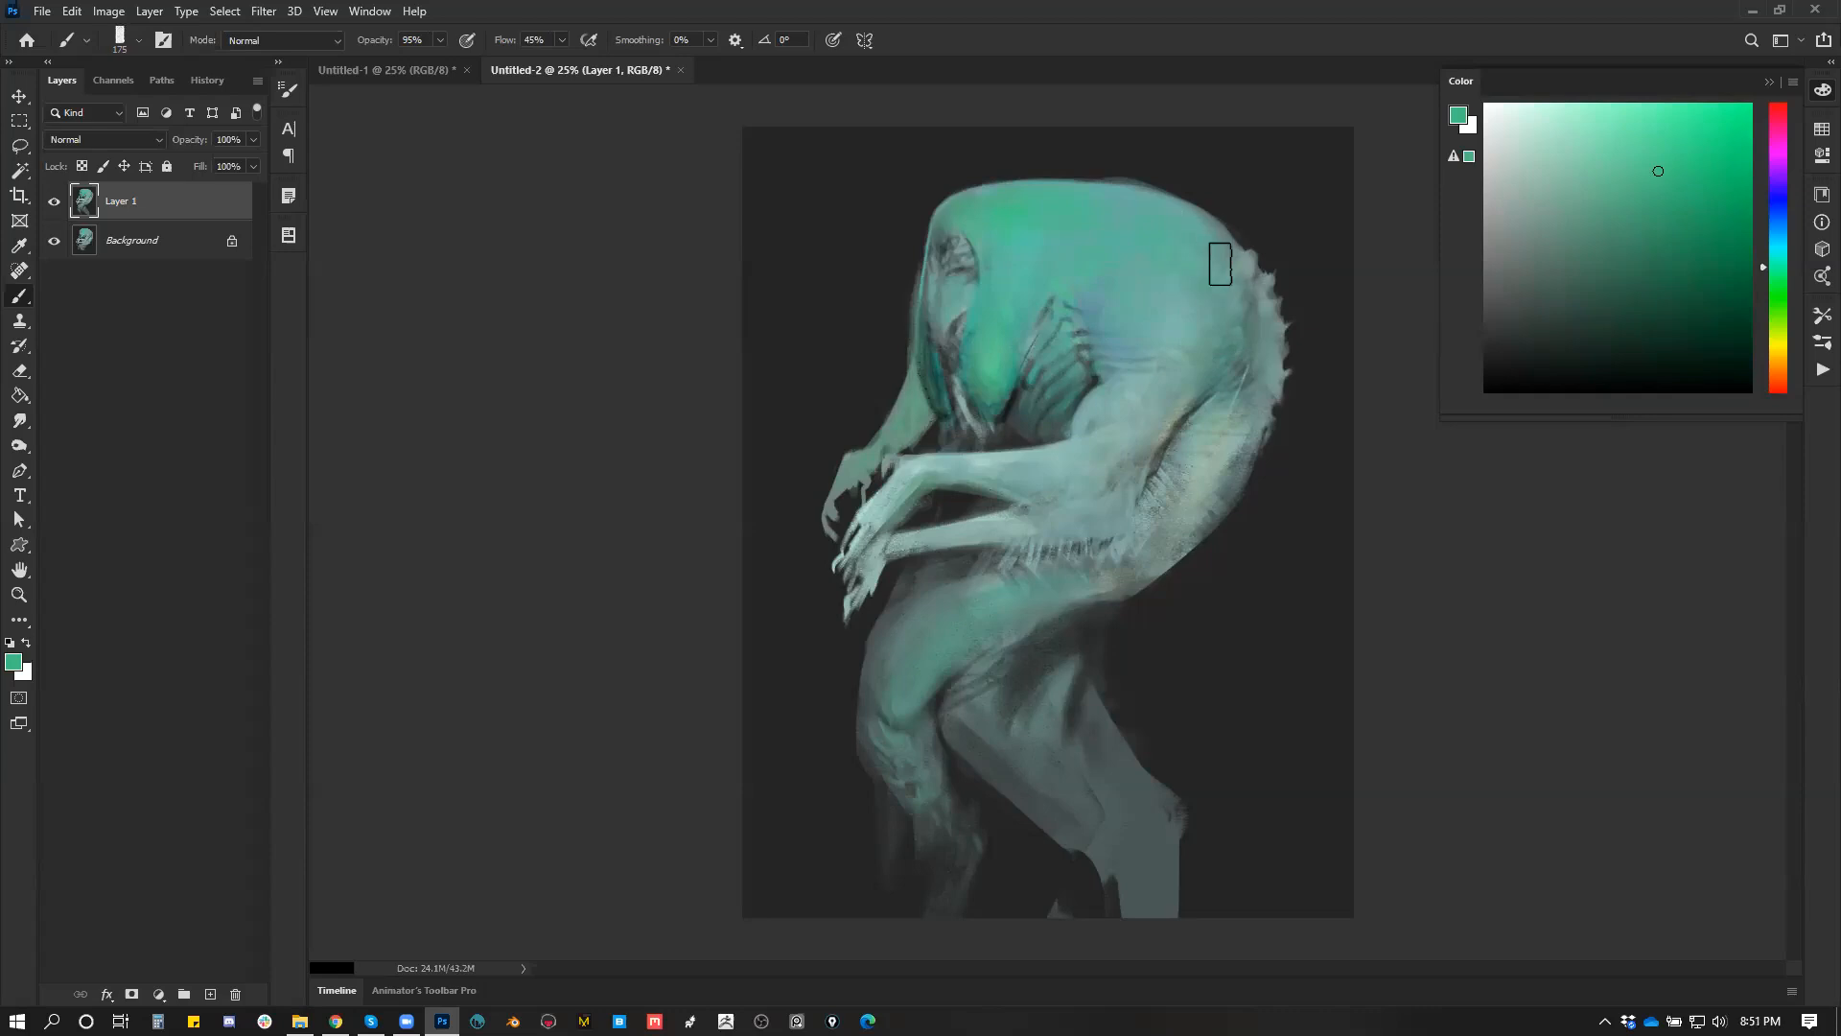
key("bracketleft")
key("bracketleft")
key("bracketleft")
key("bracketleft")
key("bracketright")
key("ctrl+shift+h")
key("bracketright")
key("bracketright")
key("bracketright")
key("bracketright")
key("bracketright")
key("bracketright")
key("bracketright")
Step: Refine the edge between shoulder and upper arm with a sampled grey-green and a 70 px brush
left_click(923, 398, "alt")
key("bracketleft")
key("bracketleft")
key("bracketleft")
key("bracketleft")
key("bracketleft")
key("bracketleft")
key("bracketleft")
key("bracketleft")
key("bracketleft")
key("bracketleft")
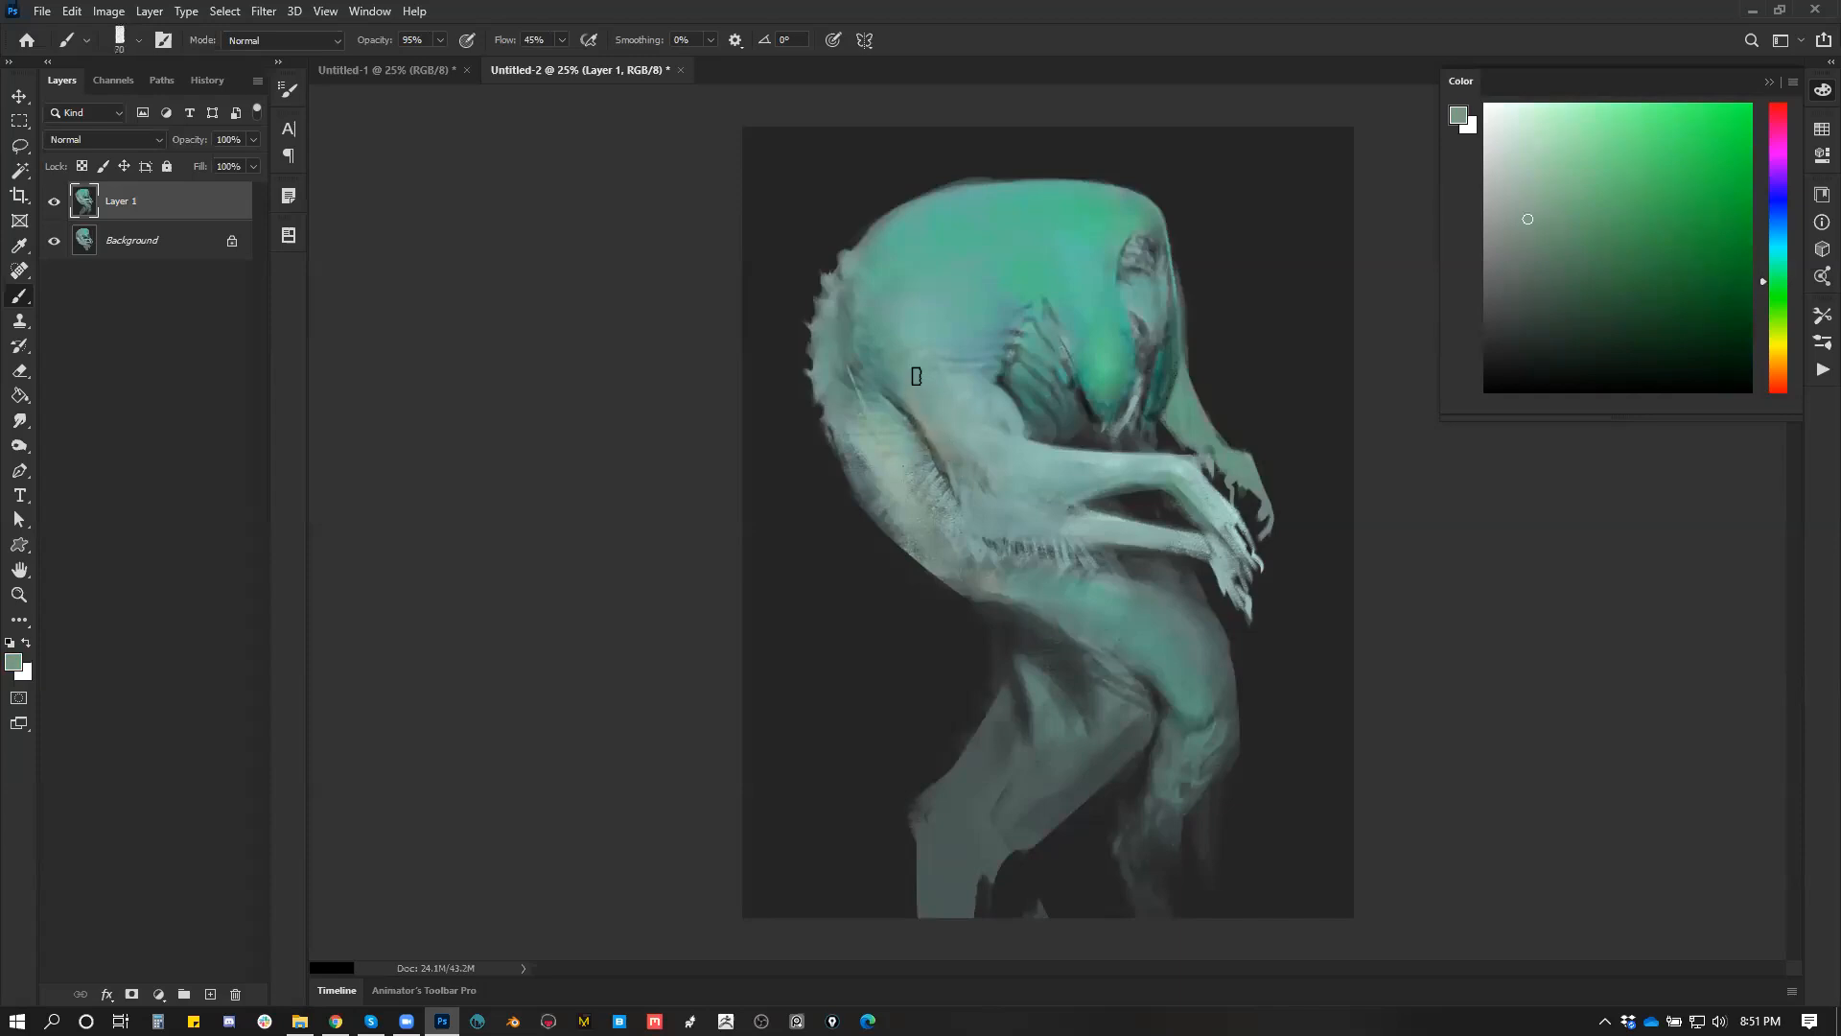
Step: Add green sampled from the head around the shoulder and upper arm with a small brush, then flip the canvas horizontally
key("bracketright")
key("bracketright")
key("bracketright")
left_click(1030, 278, "alt")
key("bracketleft")
key("bracketleft")
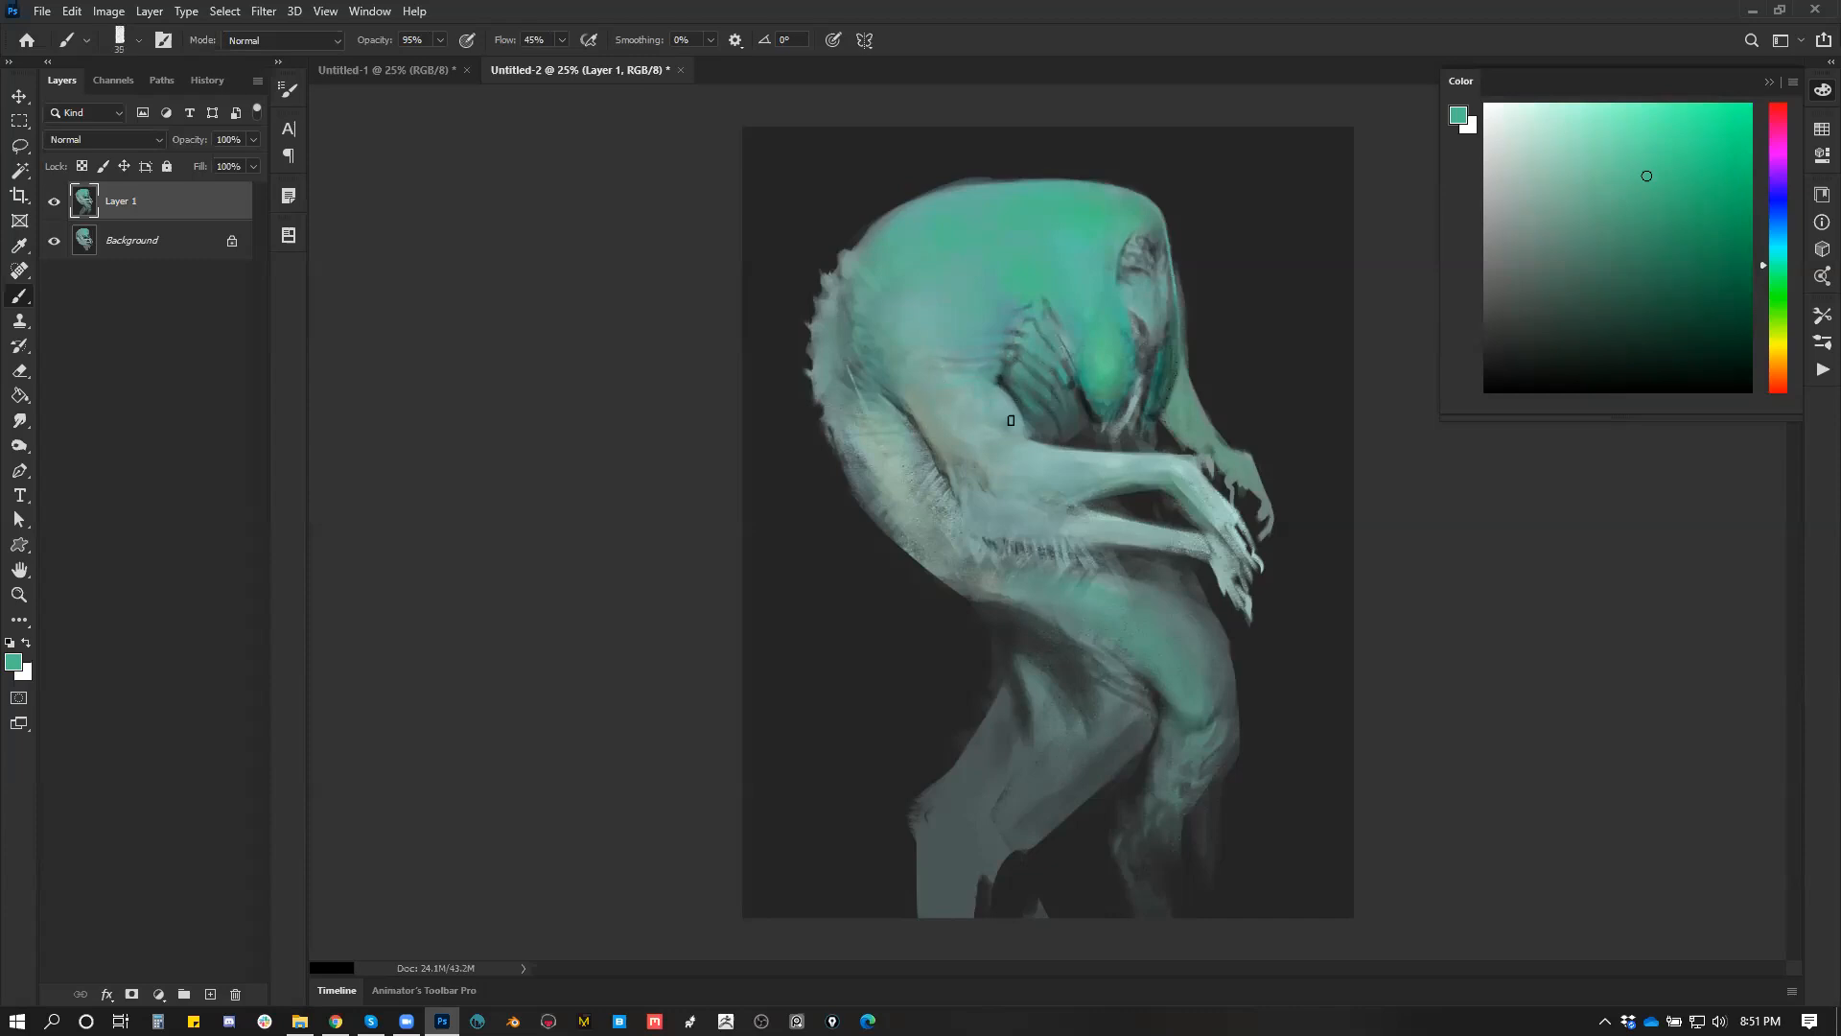
key("ctrl+shift+h")
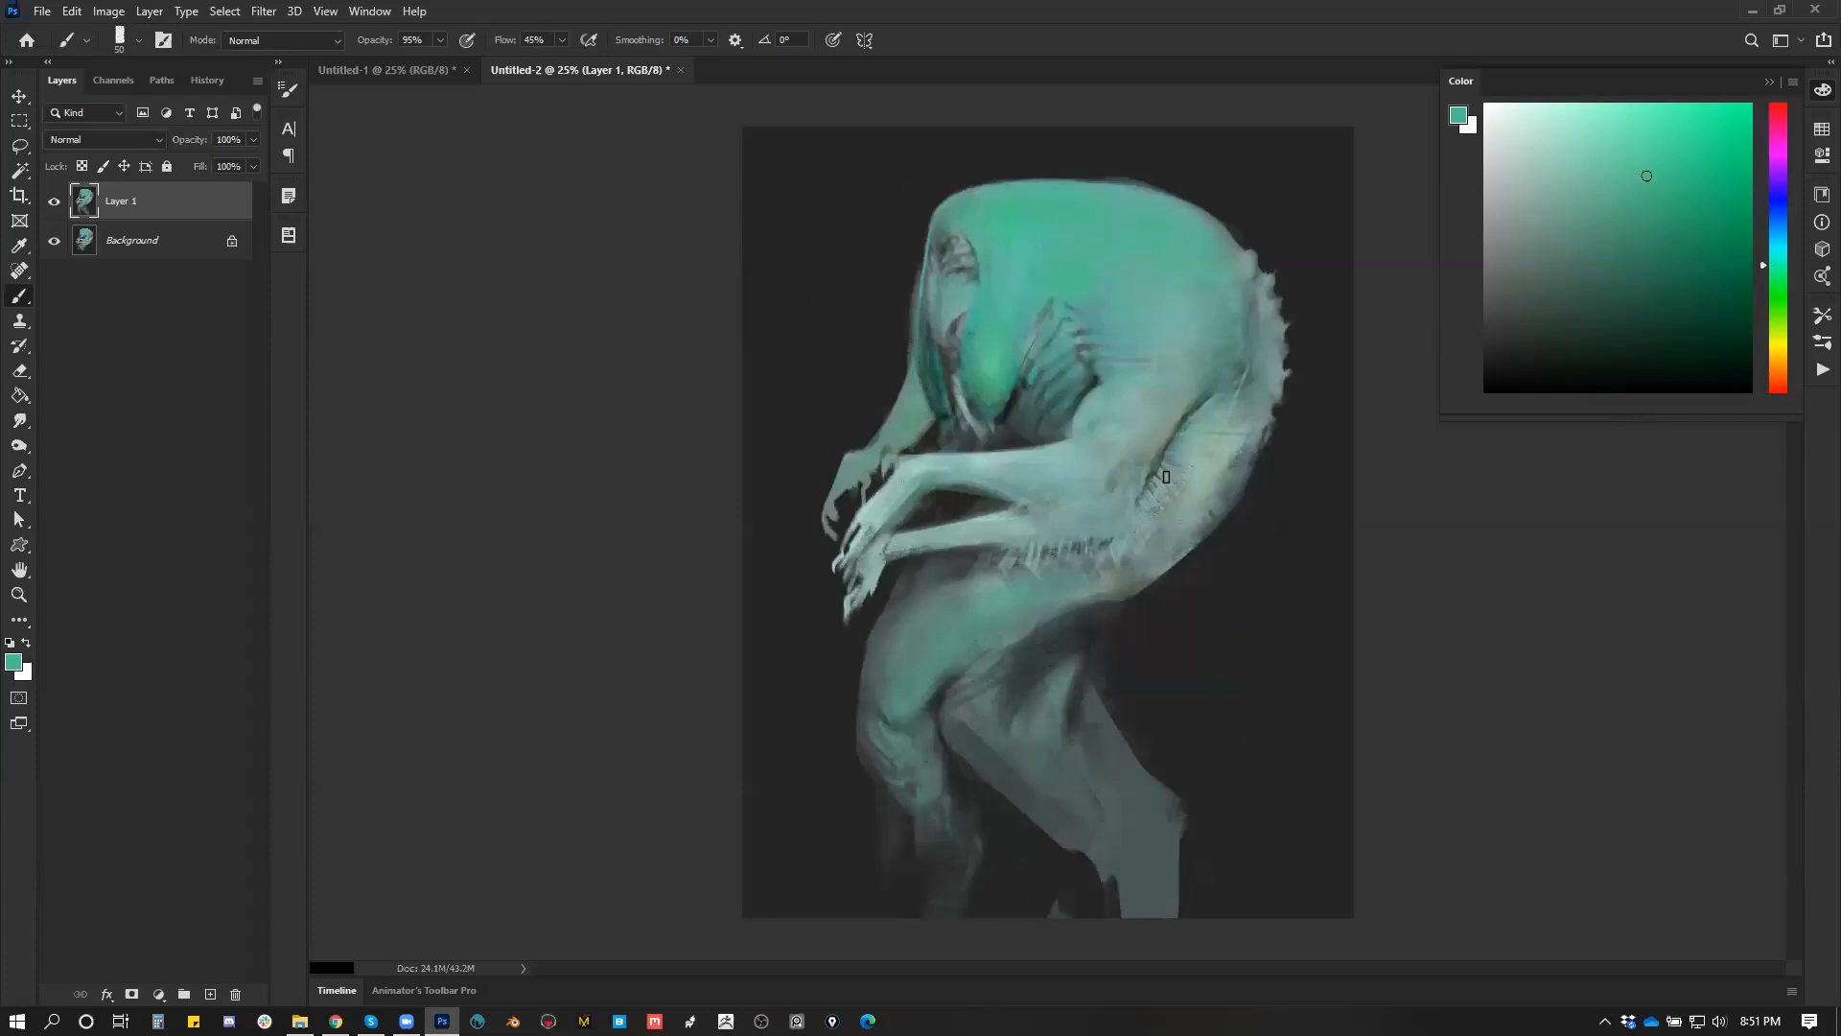
Step: Spread green over the lower back, then blend a green sampled from the head across the upper back with a 300 px brush
mouse_move(1182, 451)
left_mouse_down()
mouse_move(1221, 423)
mouse_move(1219, 389)
left_mouse_up()
key("bracketright")
key("bracketright")
key("bracketright")
key("bracketright")
key("bracketright")
key("bracketright")
key("bracketright")
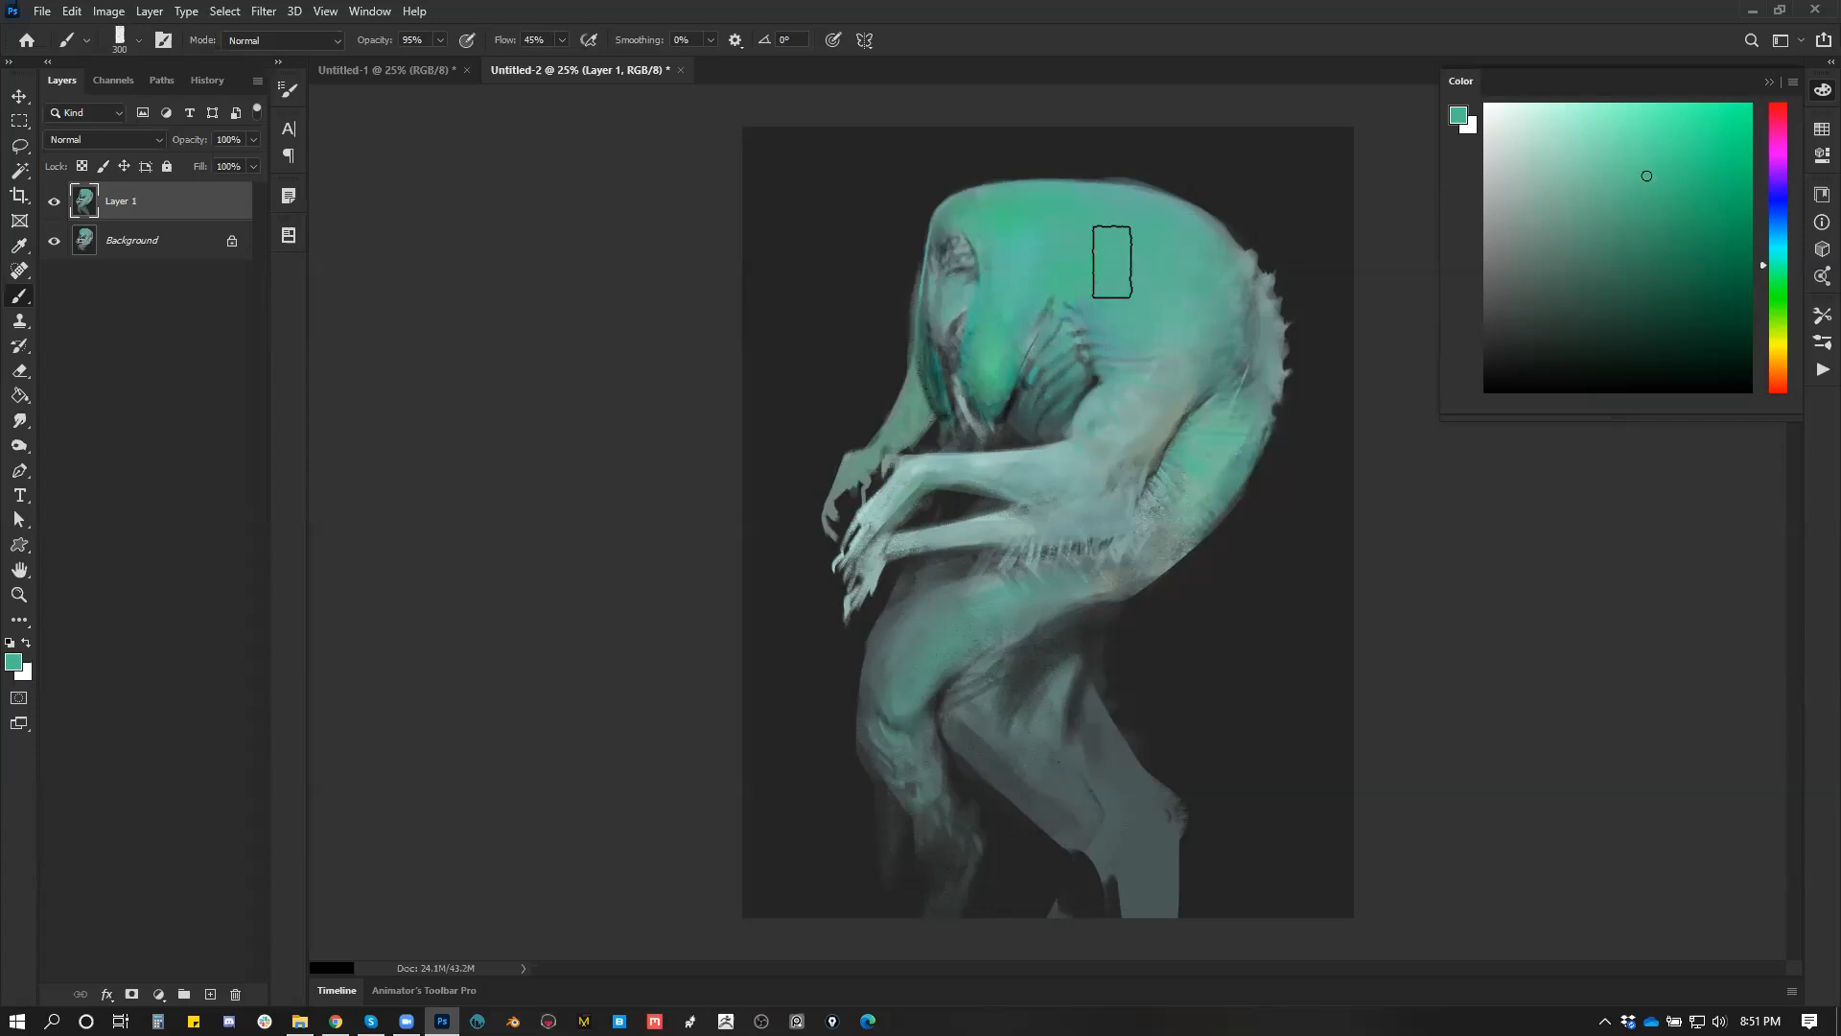
left_click(1014, 232, "alt")
left_click_drag(1049, 231, 1189, 271)
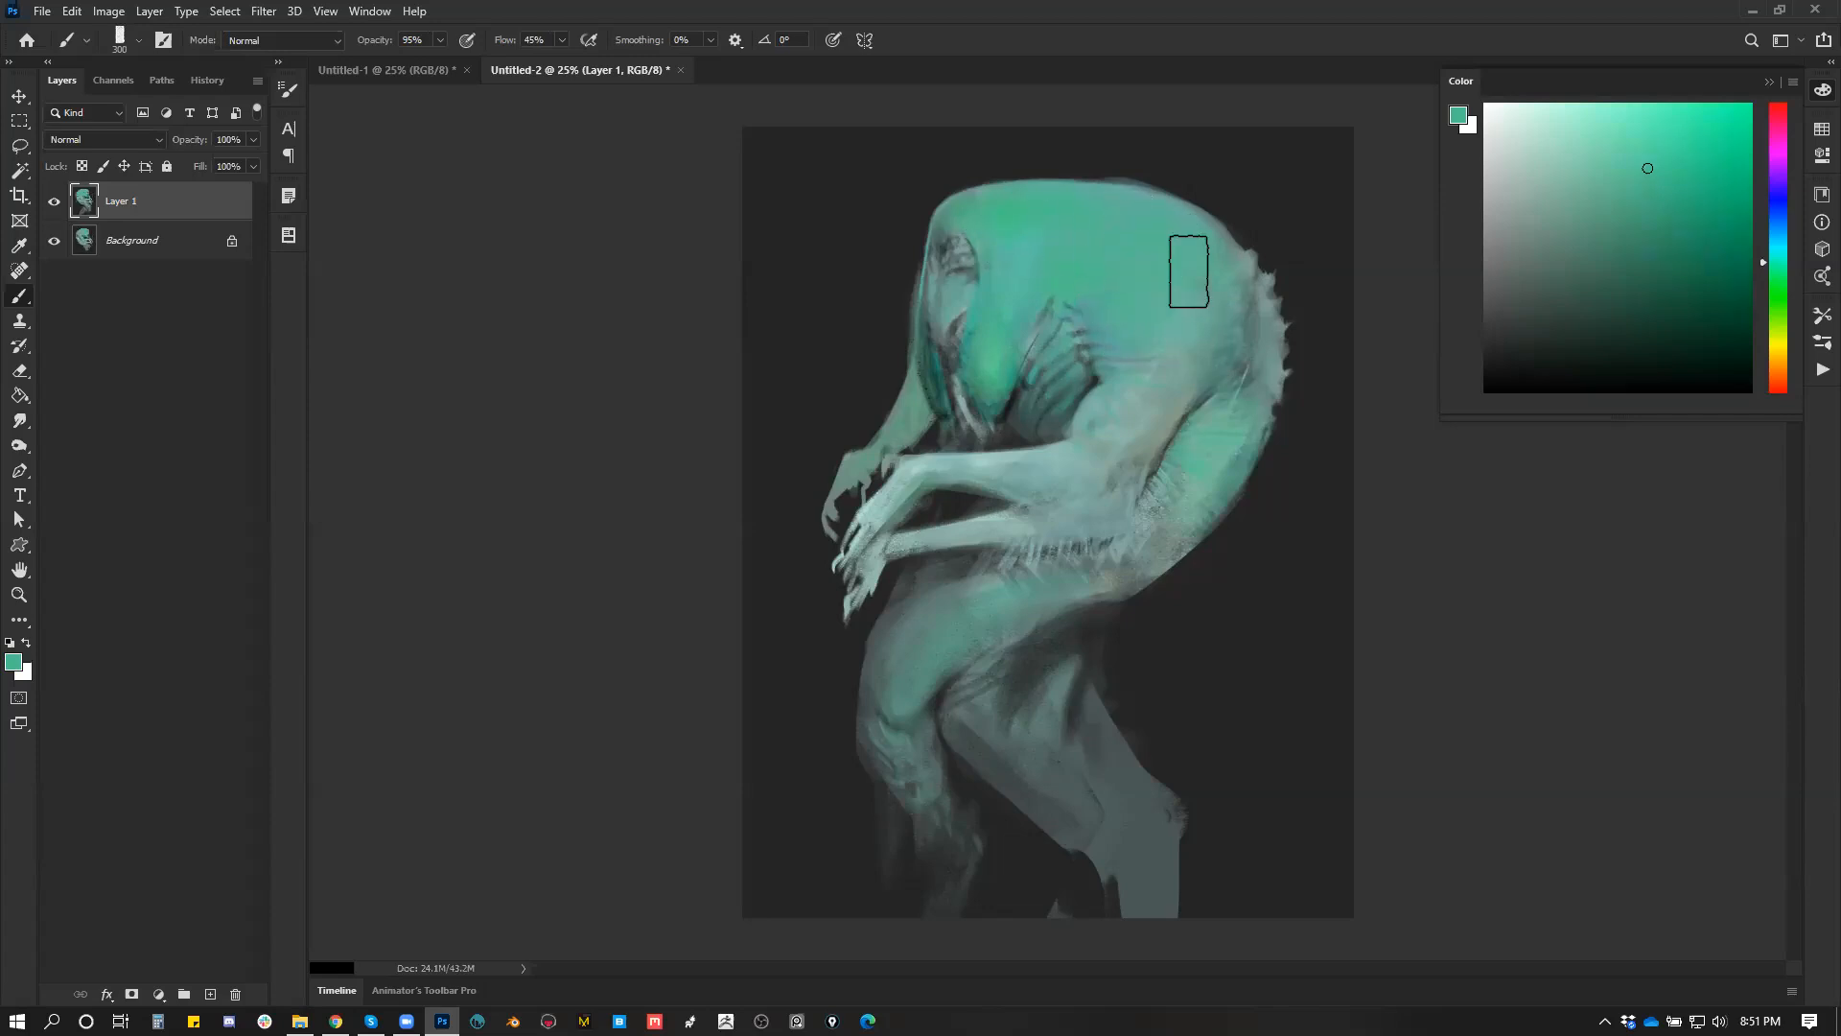
Step: Flip the canvas horizontally and blend pale teal sampled from the near arm over the upper arm and forearm with a 60 px brush
key("ctrl+shift+h")
key("bracketleft")
left_click(1079, 458, "alt")
key("bracketleft")
key("bracketleft")
key("bracketleft")
key("bracketleft")
key("bracketleft")
key("bracketleft")
key("bracketleft")
key("bracketleft")
key("bracketleft")
key("bracketleft")
key("bracketleft")
key("bracketleft")
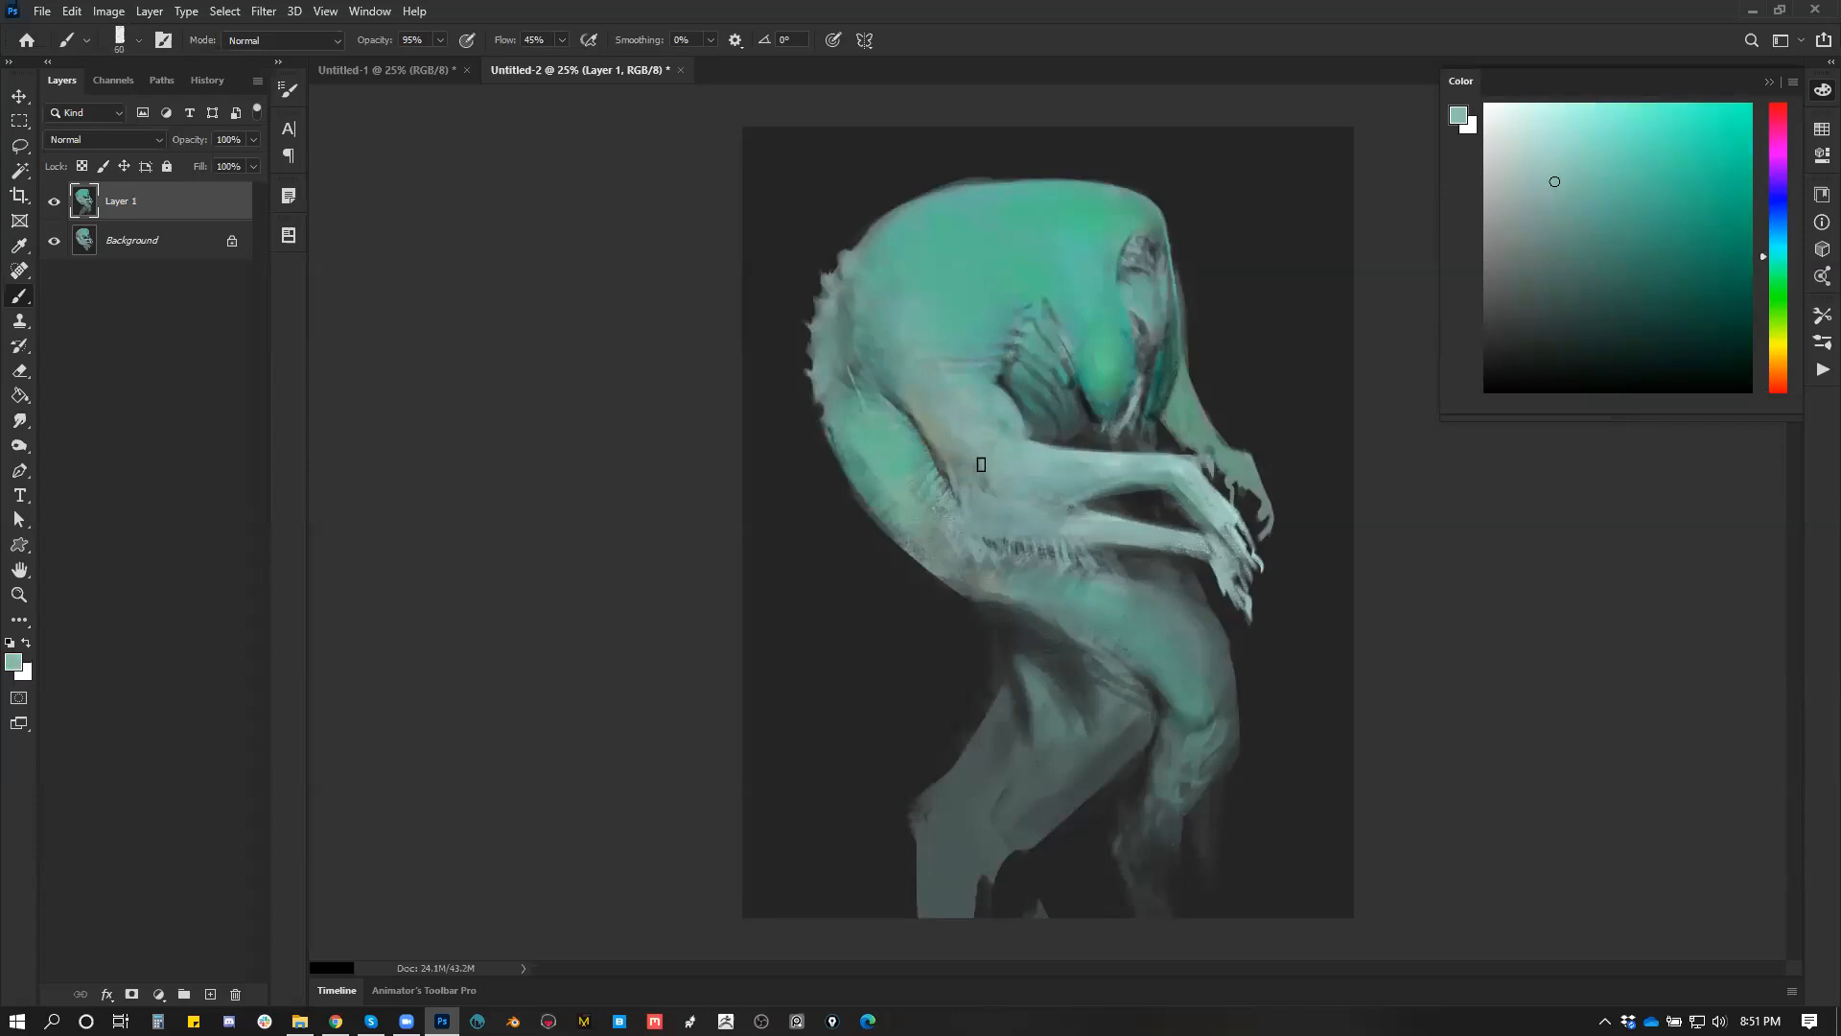
left_click(1104, 461, "alt")
Step: Flip the canvas back and clean up the edges around the wrists using sampled tones and a 25 px brush
key("ctrl+f")
left_click(921, 462, "alt")
left_click(881, 470, "alt")
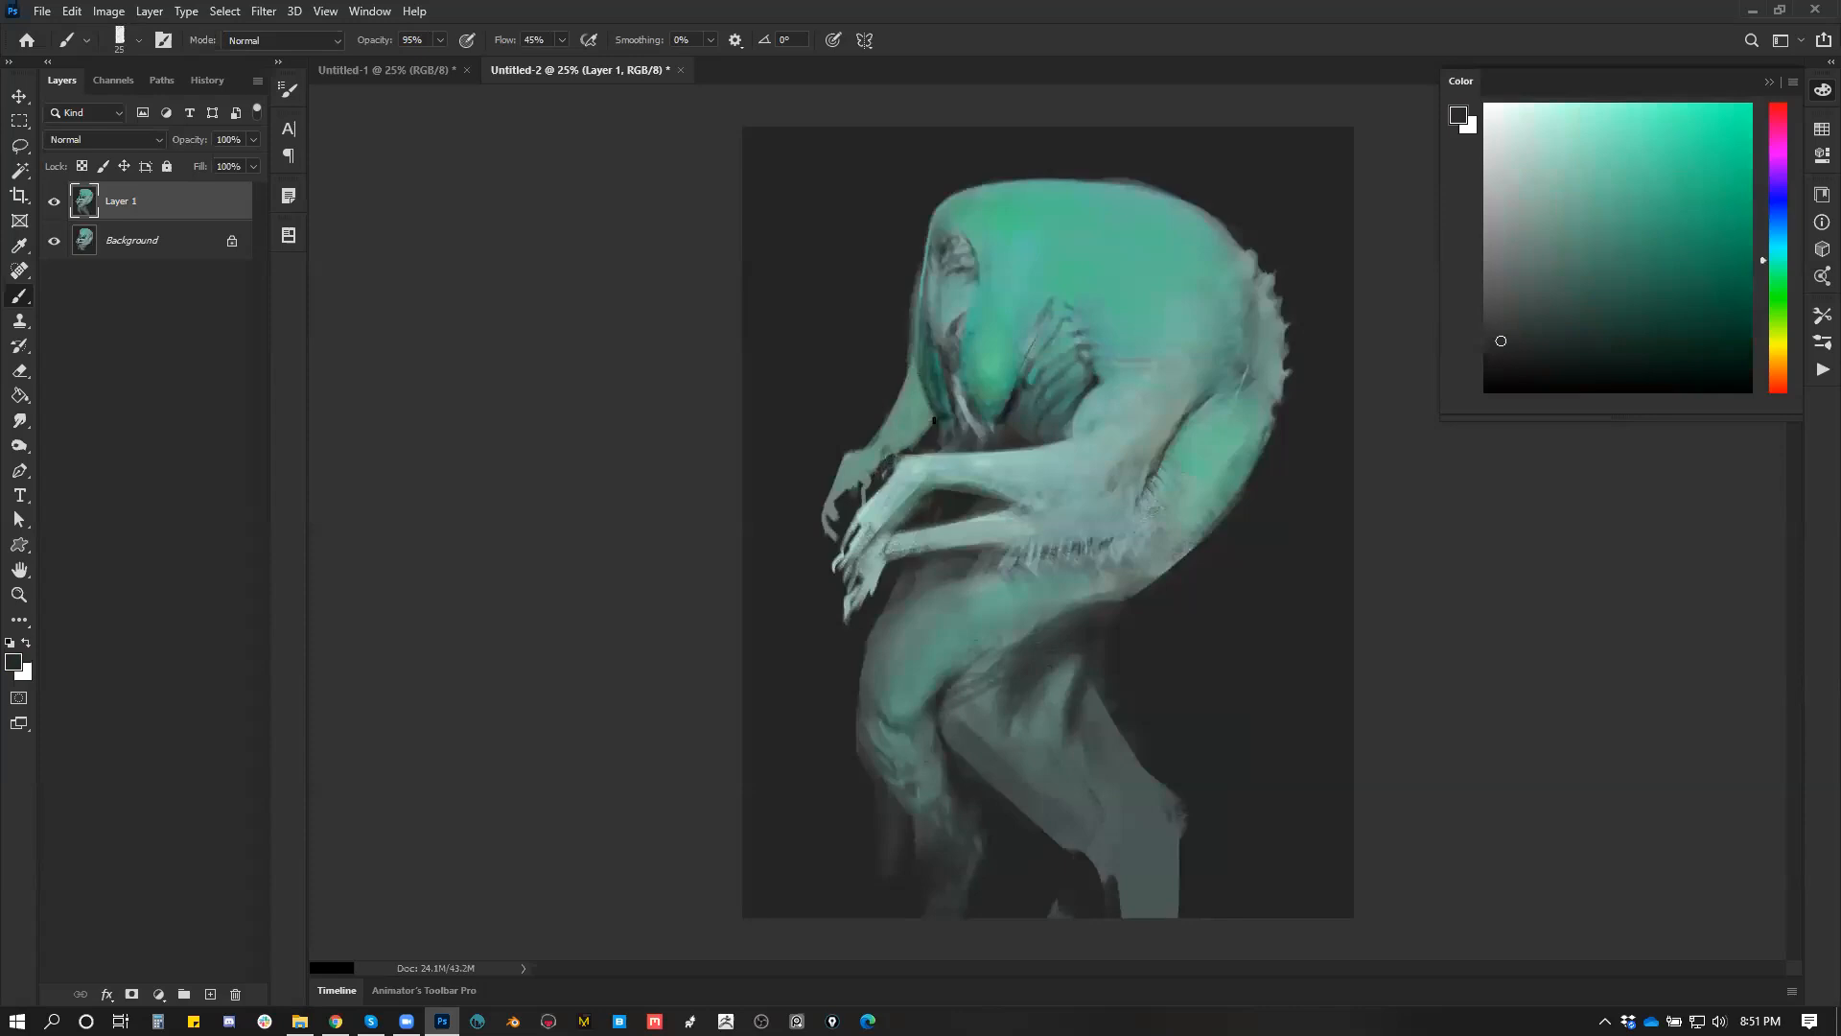
Step: Darken the far arm with a sampled dark teal and a 70 px brush, then flip the canvas horizontally
left_click(907, 359, "alt")
right_click_drag(907, 359, 910, 357, "alt")
left_click(935, 361, "alt")
key("bracketright")
left_click(932, 363, "alt")
mouse_move(909, 390)
left_mouse_down()
mouse_move(920, 377)
mouse_move(907, 408)
mouse_move(927, 411)
mouse_move(848, 488)
left_mouse_up()
key("ctrl+shift+h")
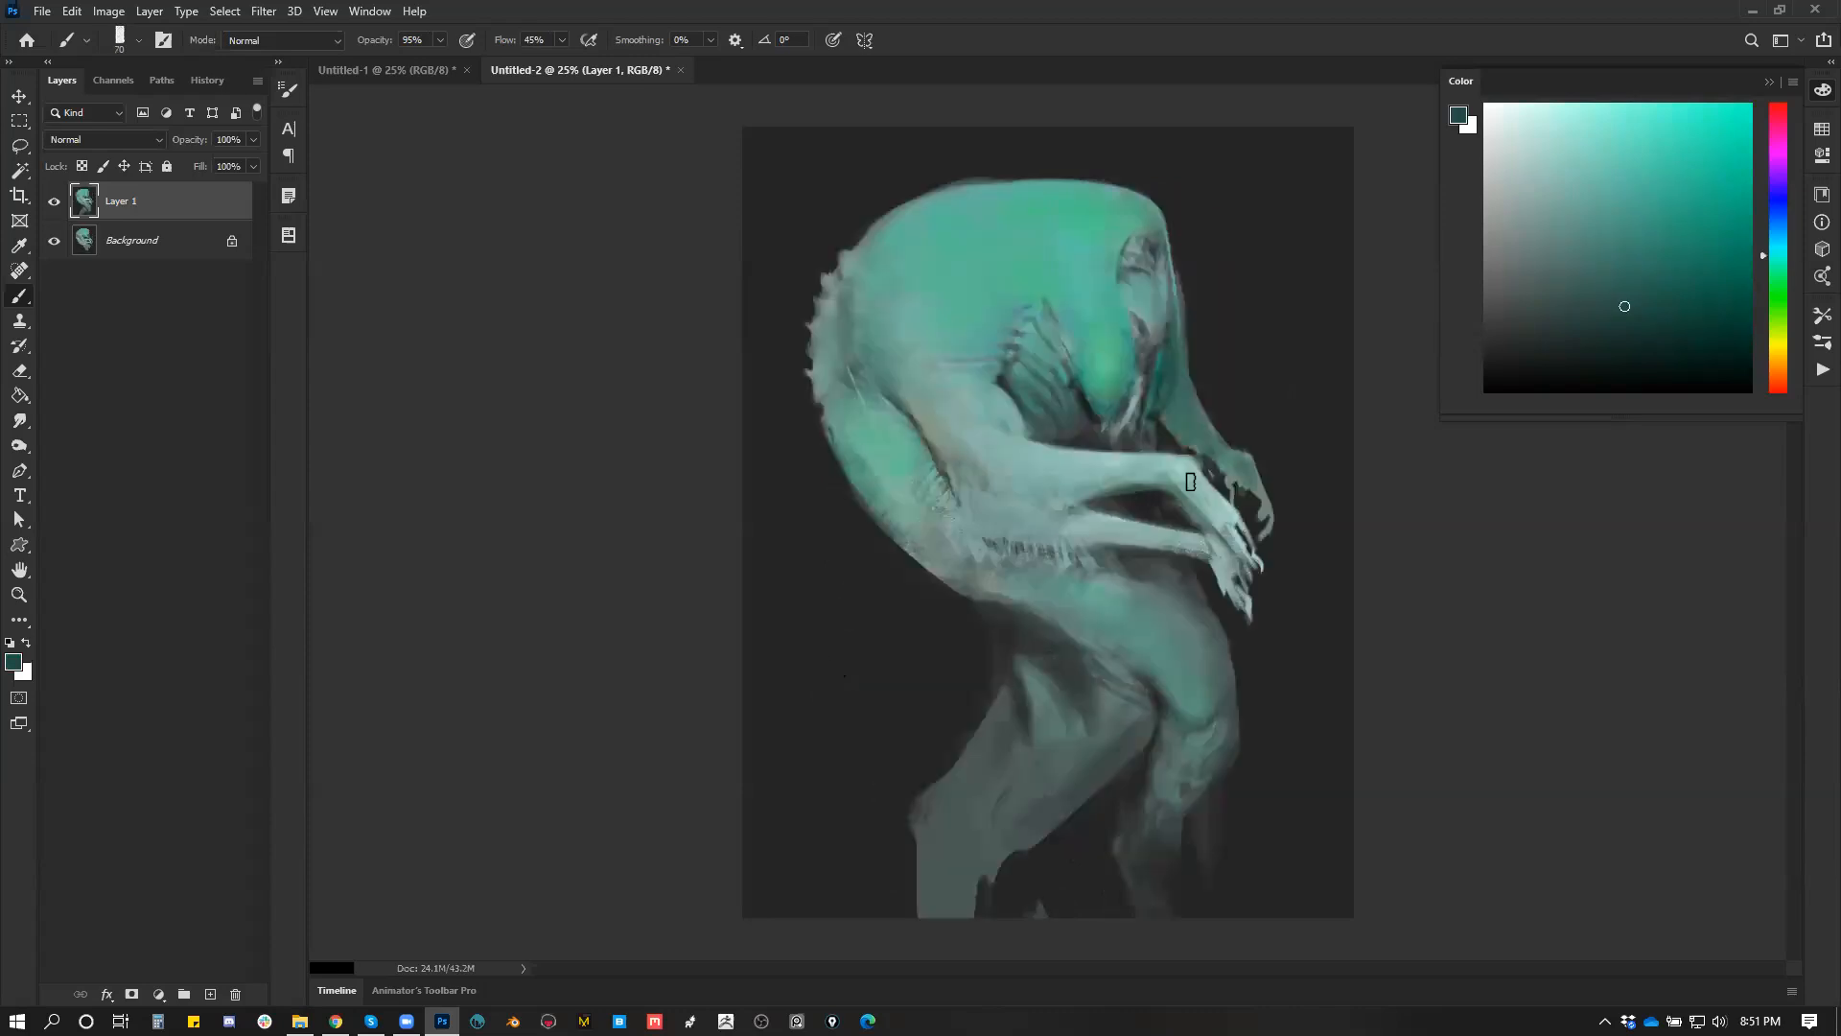
Step: Flip the canvas back and draw a thin dark crease from the ribs across the side, softening its end with sampled teal
key("bracketleft")
key("ctrl+f")
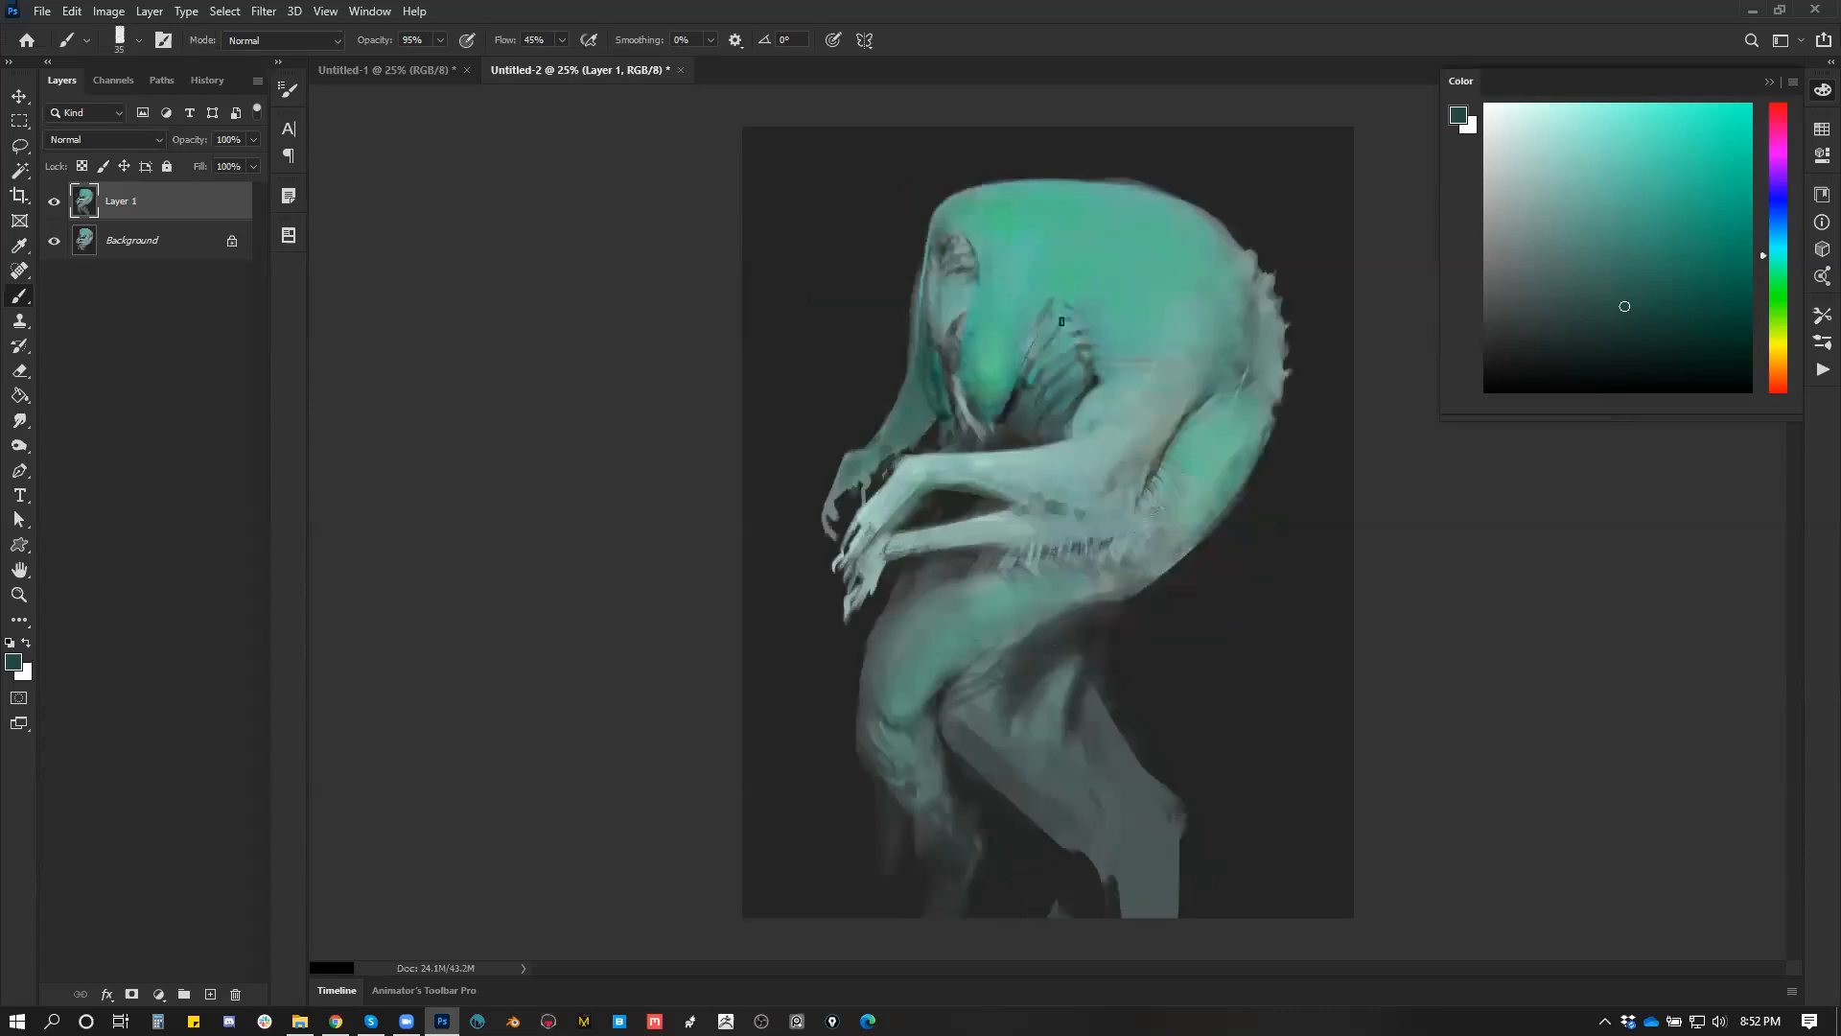
key("ctrl+z")
key("bracketleft")
key("ctrl+z")
left_click(1155, 332, "alt")
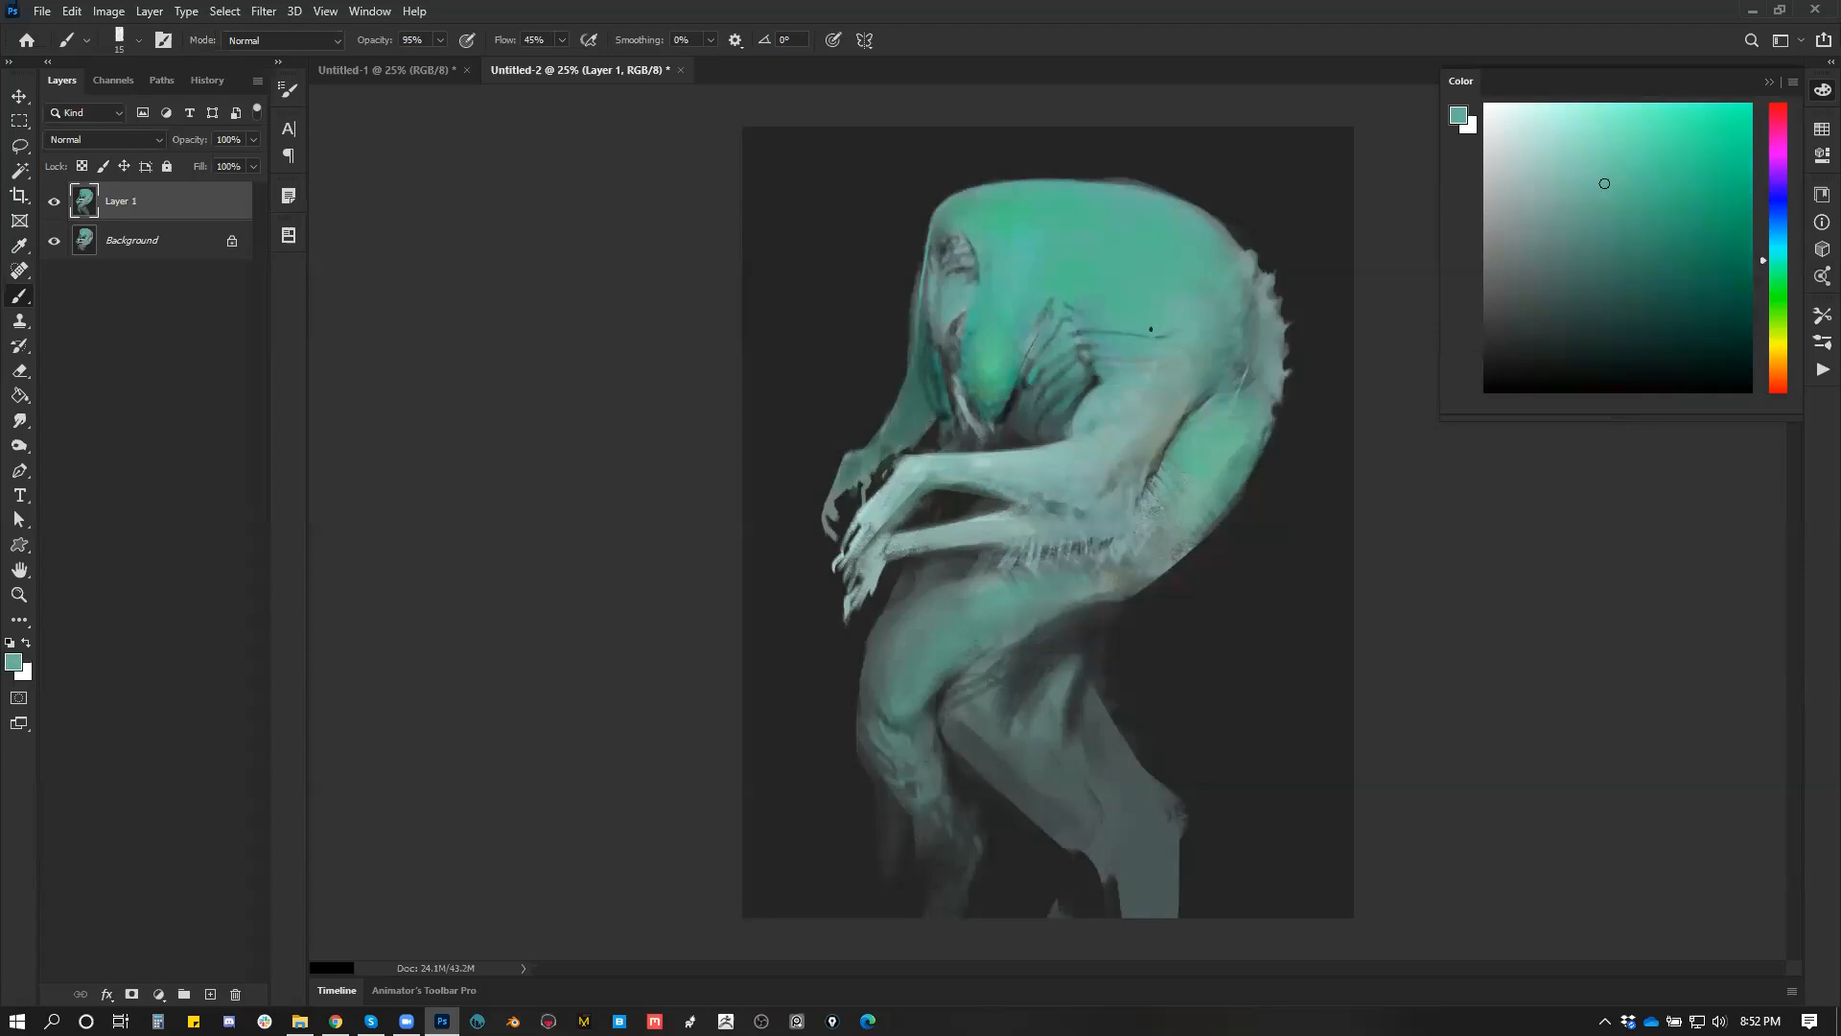
Step: Draw a dark crease at the spine and a curved one above the ribs with a 20 px brush, softening with sampled green
key("ctrl+f")
left_click(736, 434, "alt")
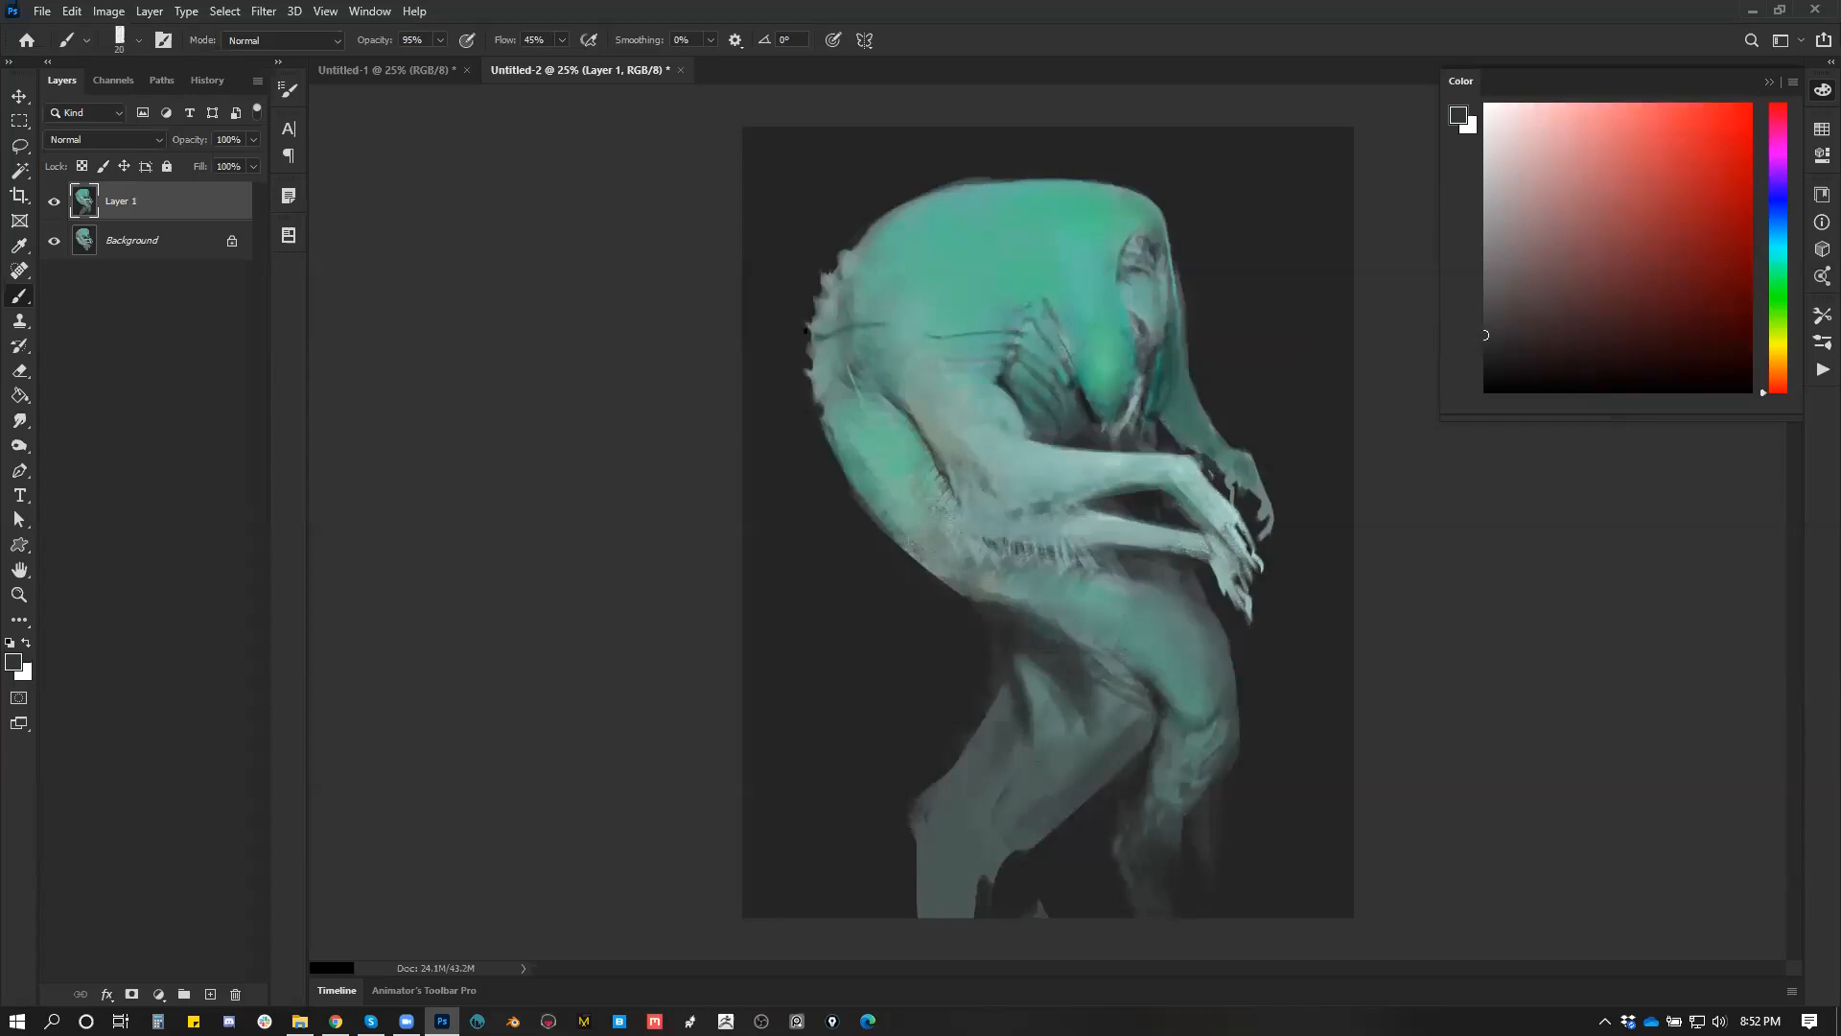
key("ctrl+f")
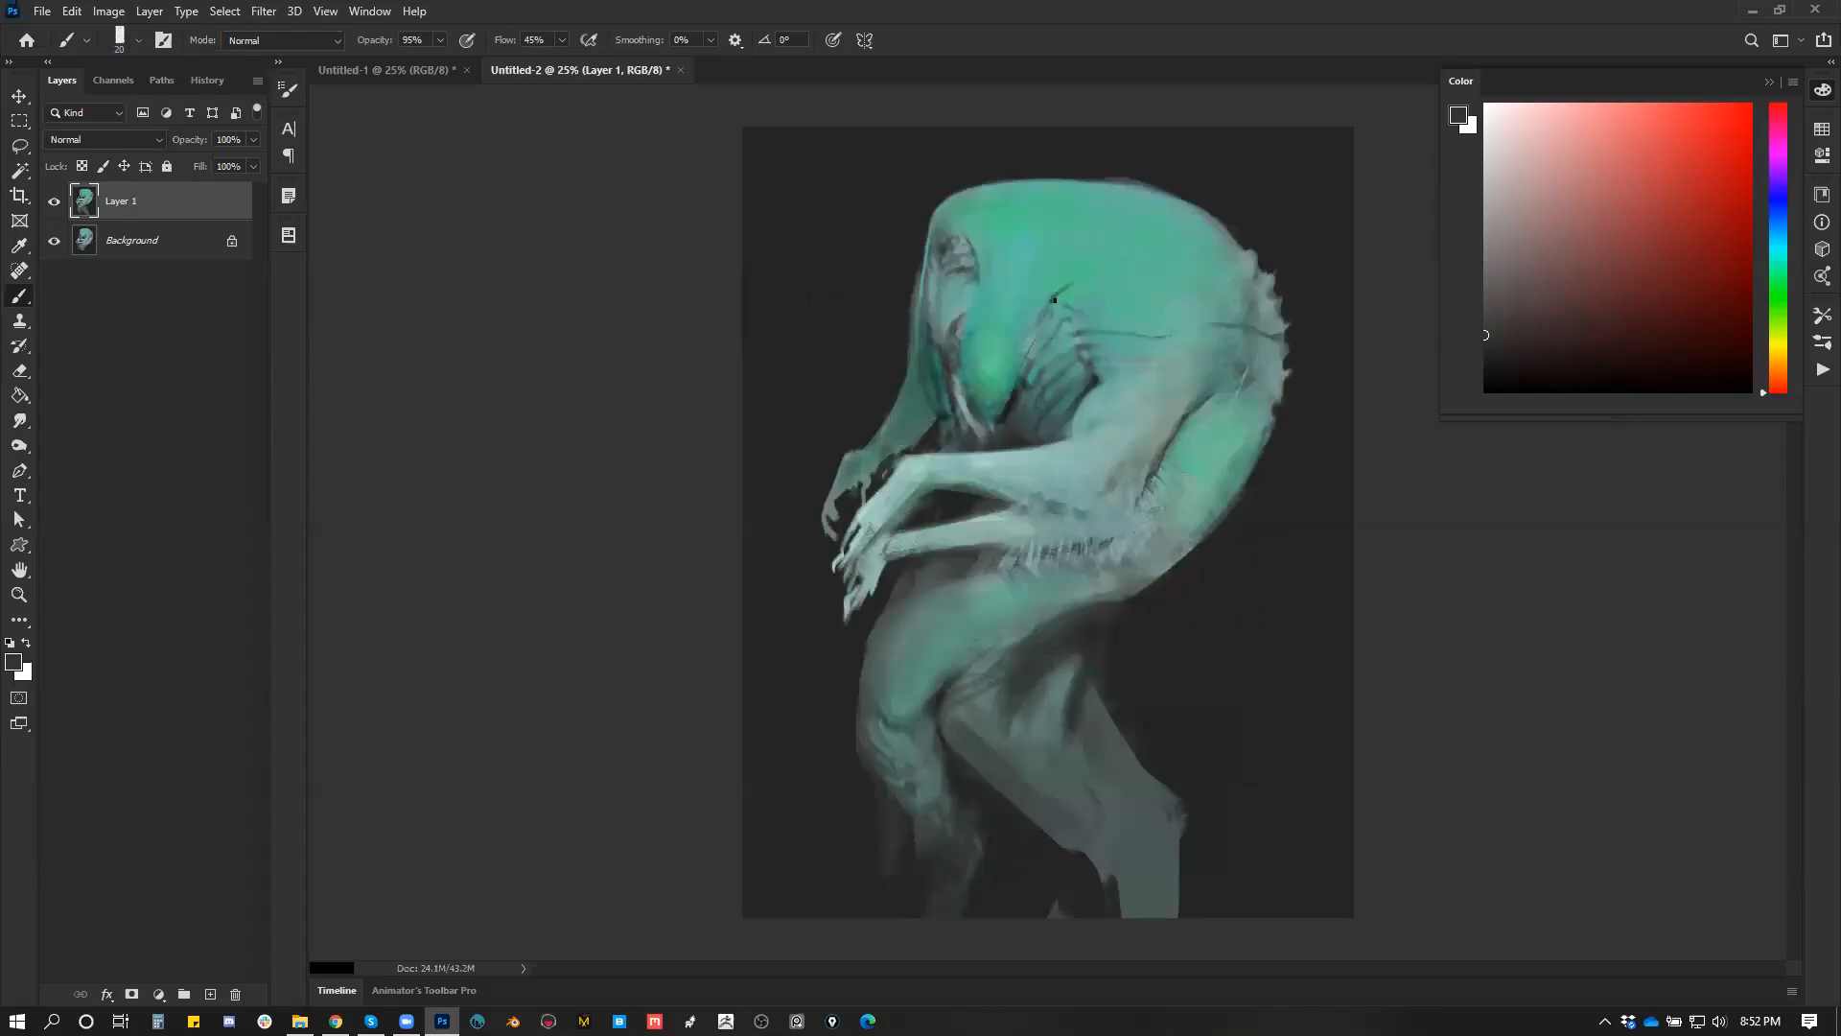
left_click(1088, 268, "alt")
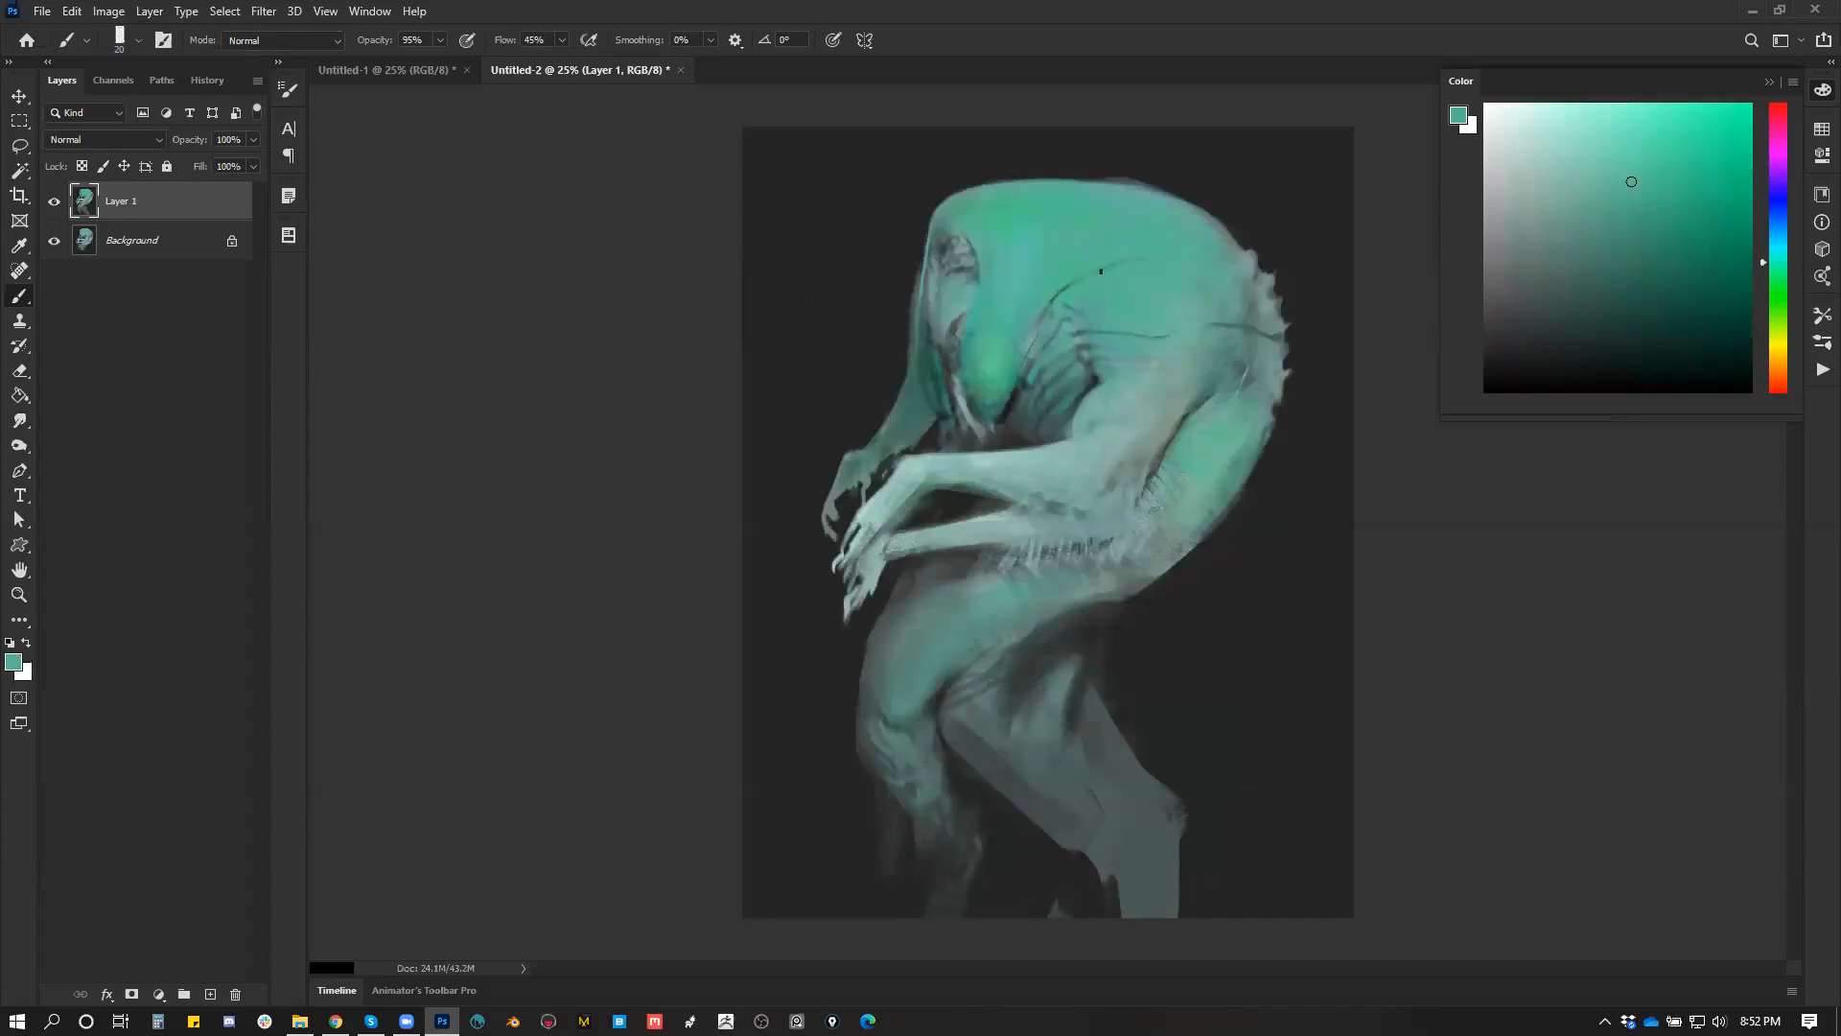
key("ctrl+f")
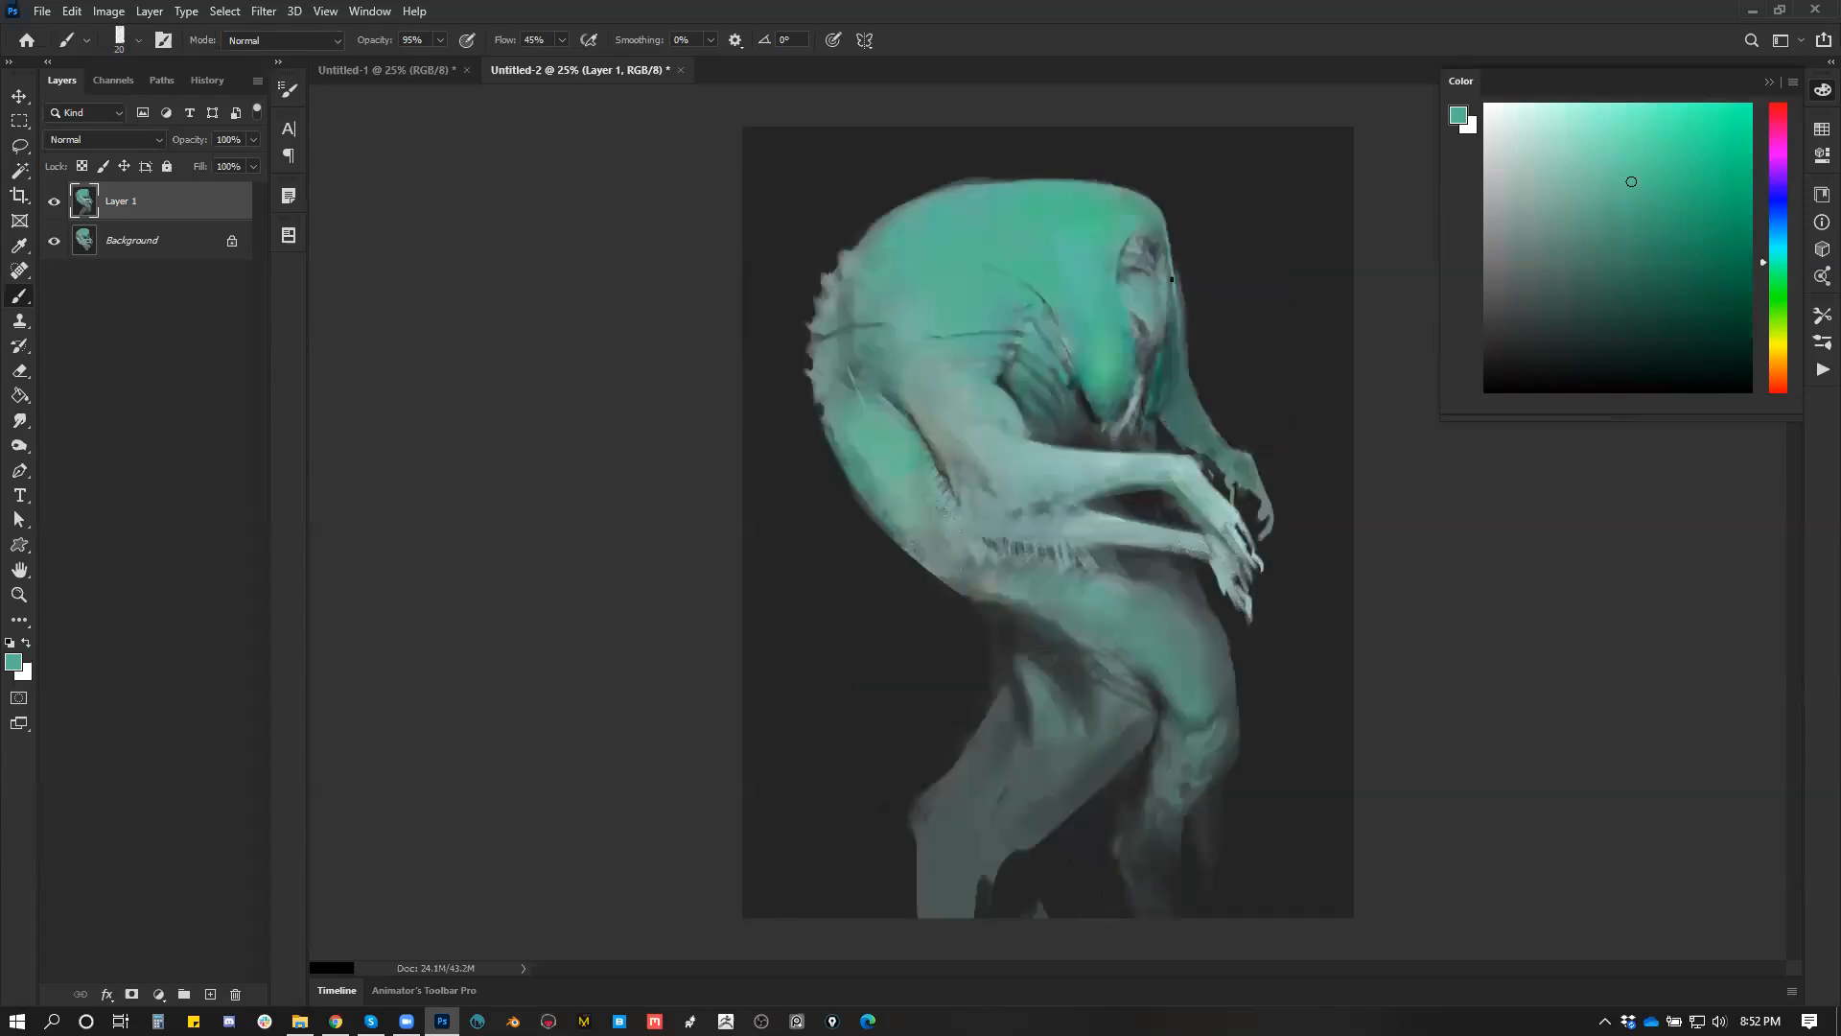
left_click(971, 285, "alt")
key("ctrl+shift+h")
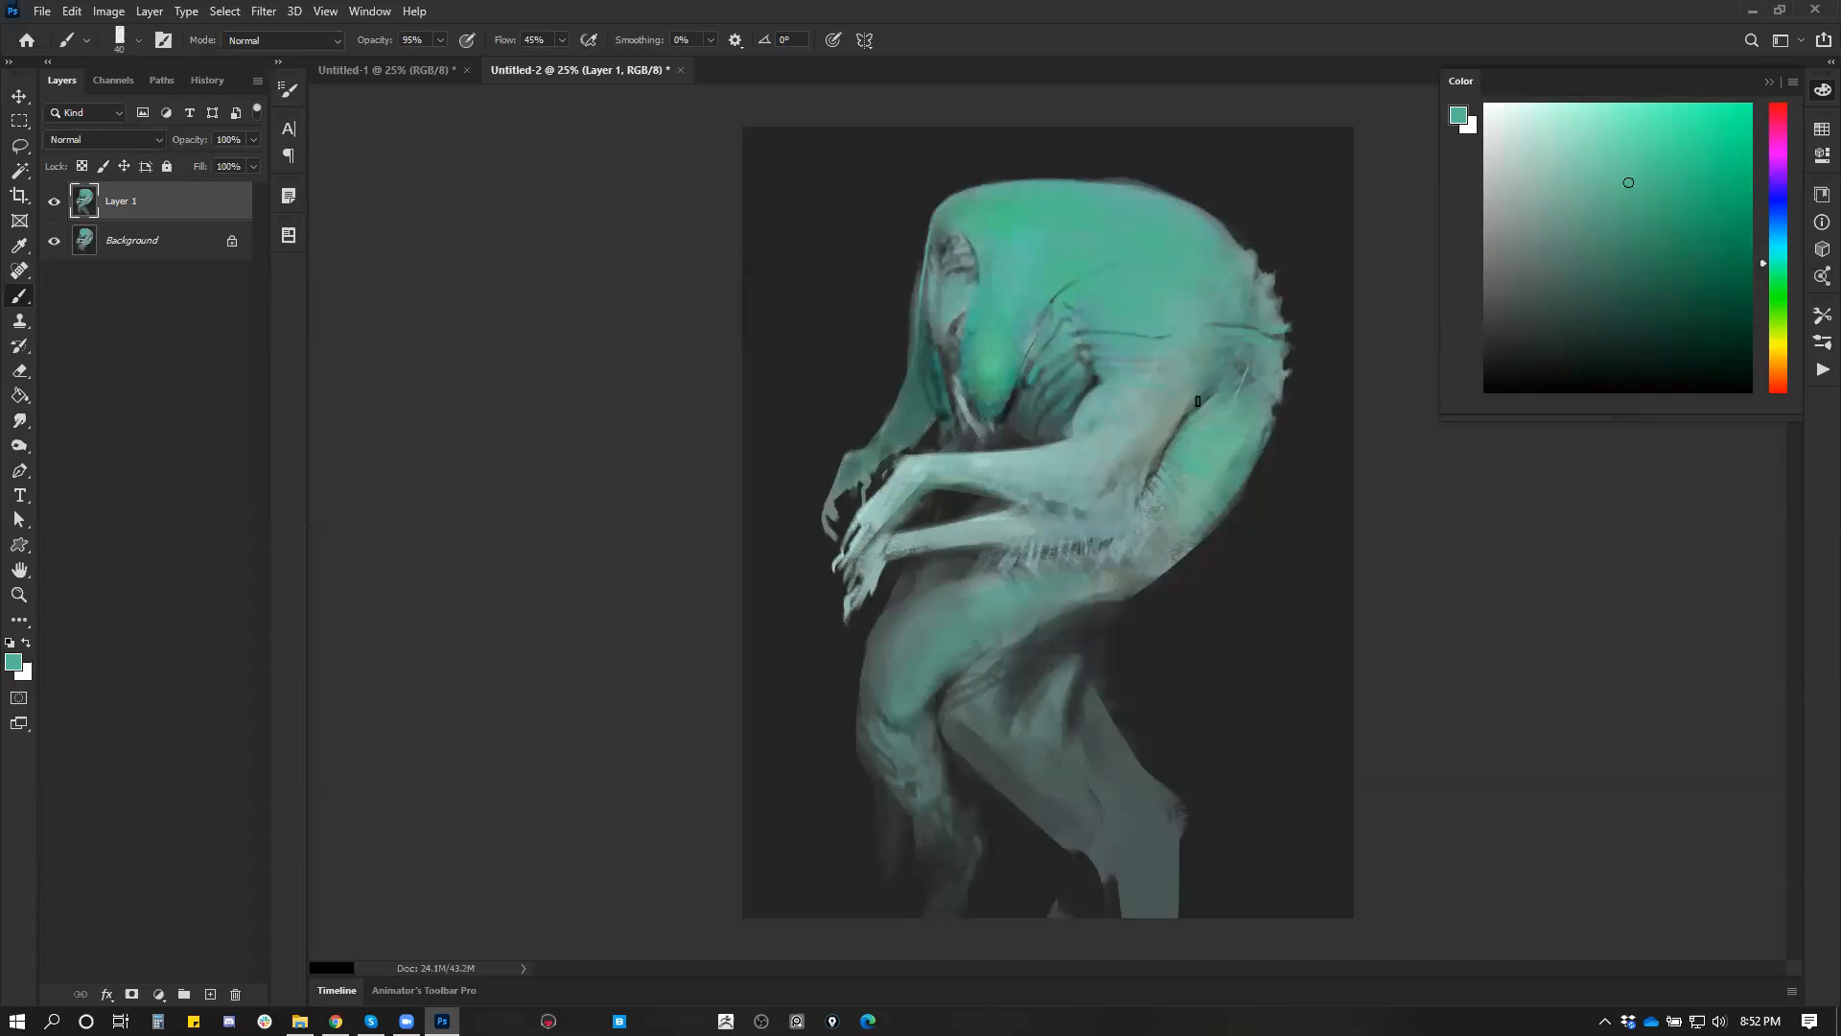
Step: On the mirrored canvas, mute the lower back with sampled grey-greens and a 70 px brush, then flip the canvas back
key("ctrl+shift+h")
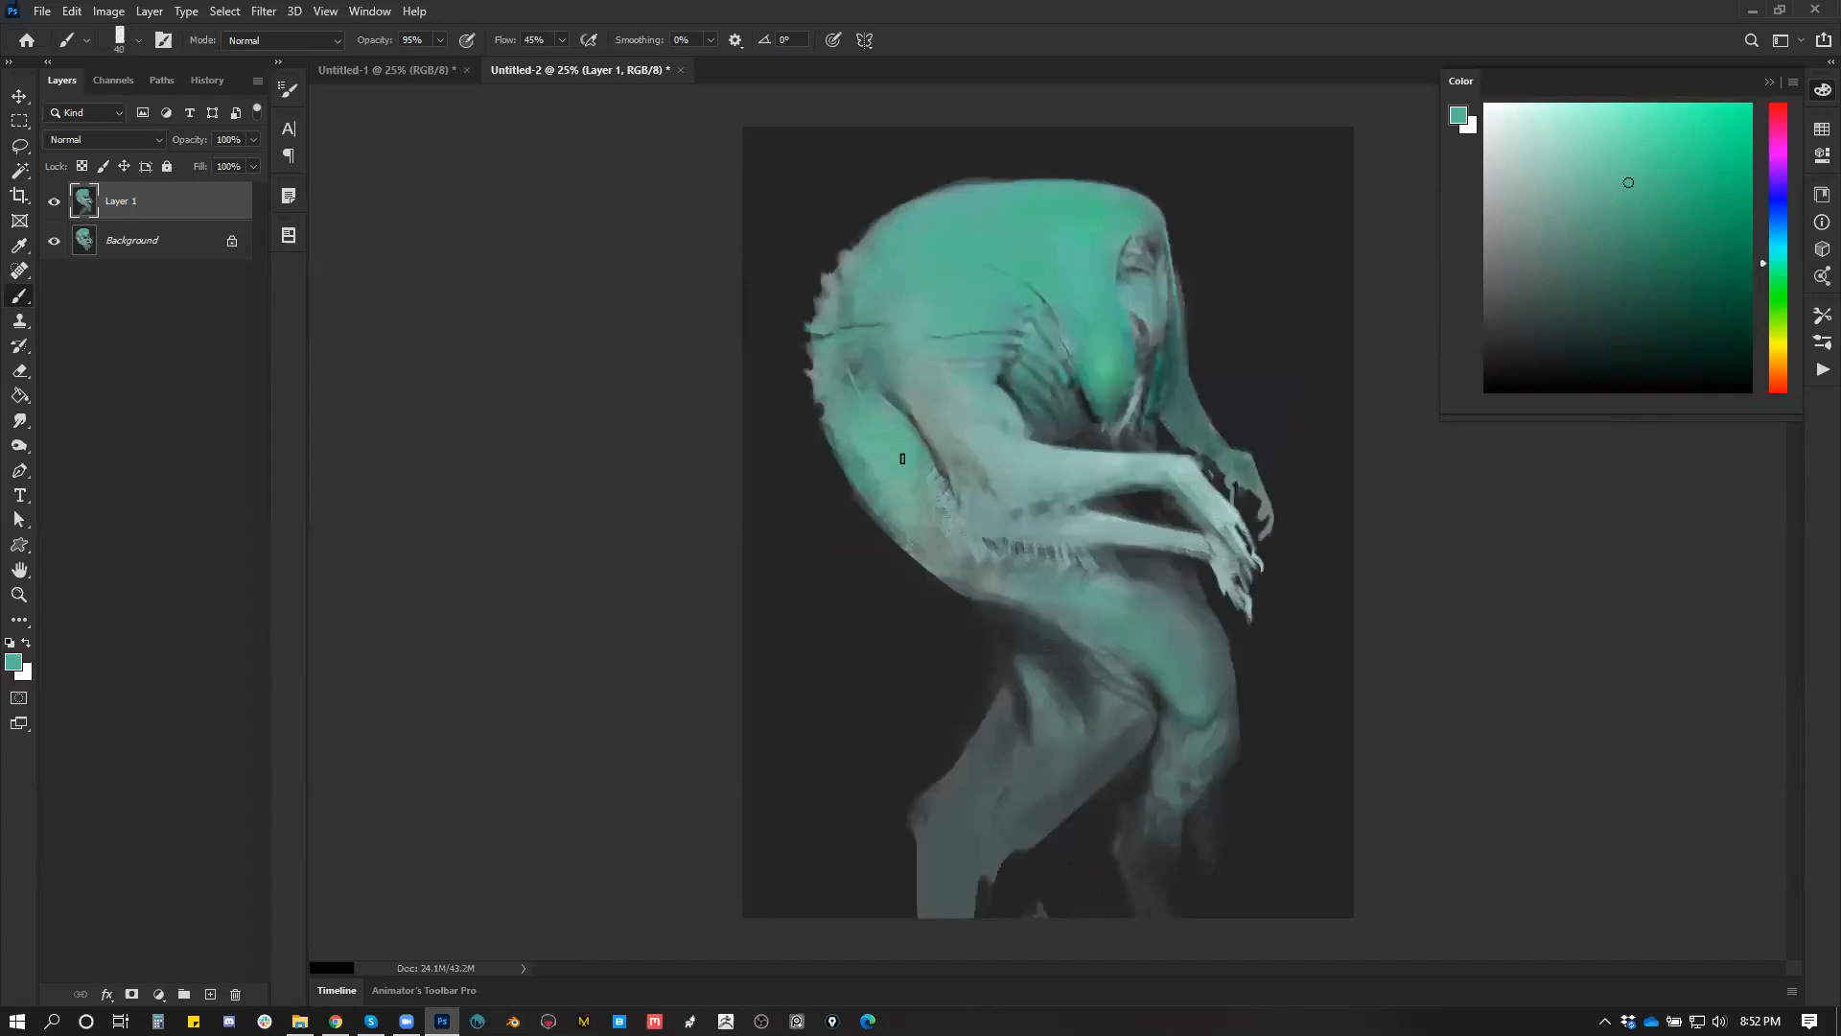
left_click(864, 441, "alt")
key("bracketright")
key("bracketright")
mouse_move(871, 456)
left_mouse_down()
mouse_move(924, 475)
mouse_move(901, 449)
left_mouse_up()
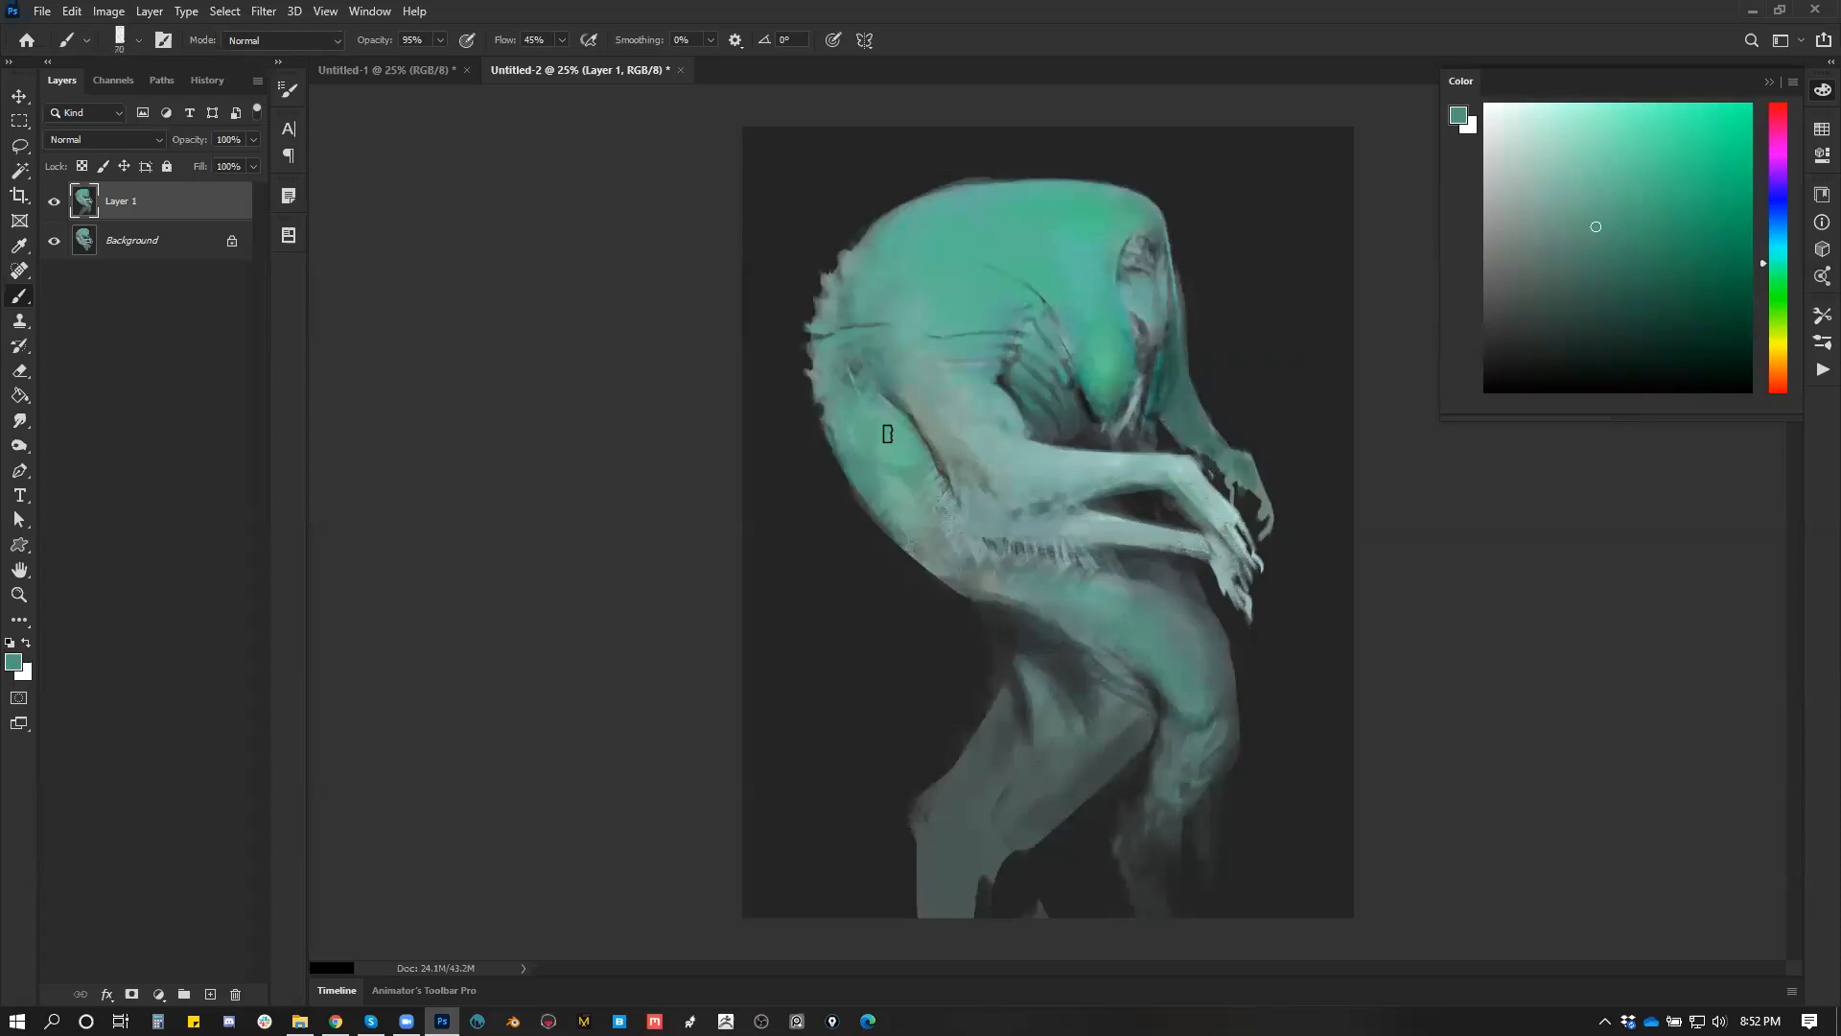
left_click(911, 458, "alt")
key("bracketright")
key("ctrl+shift+h")
key("bracketleft")
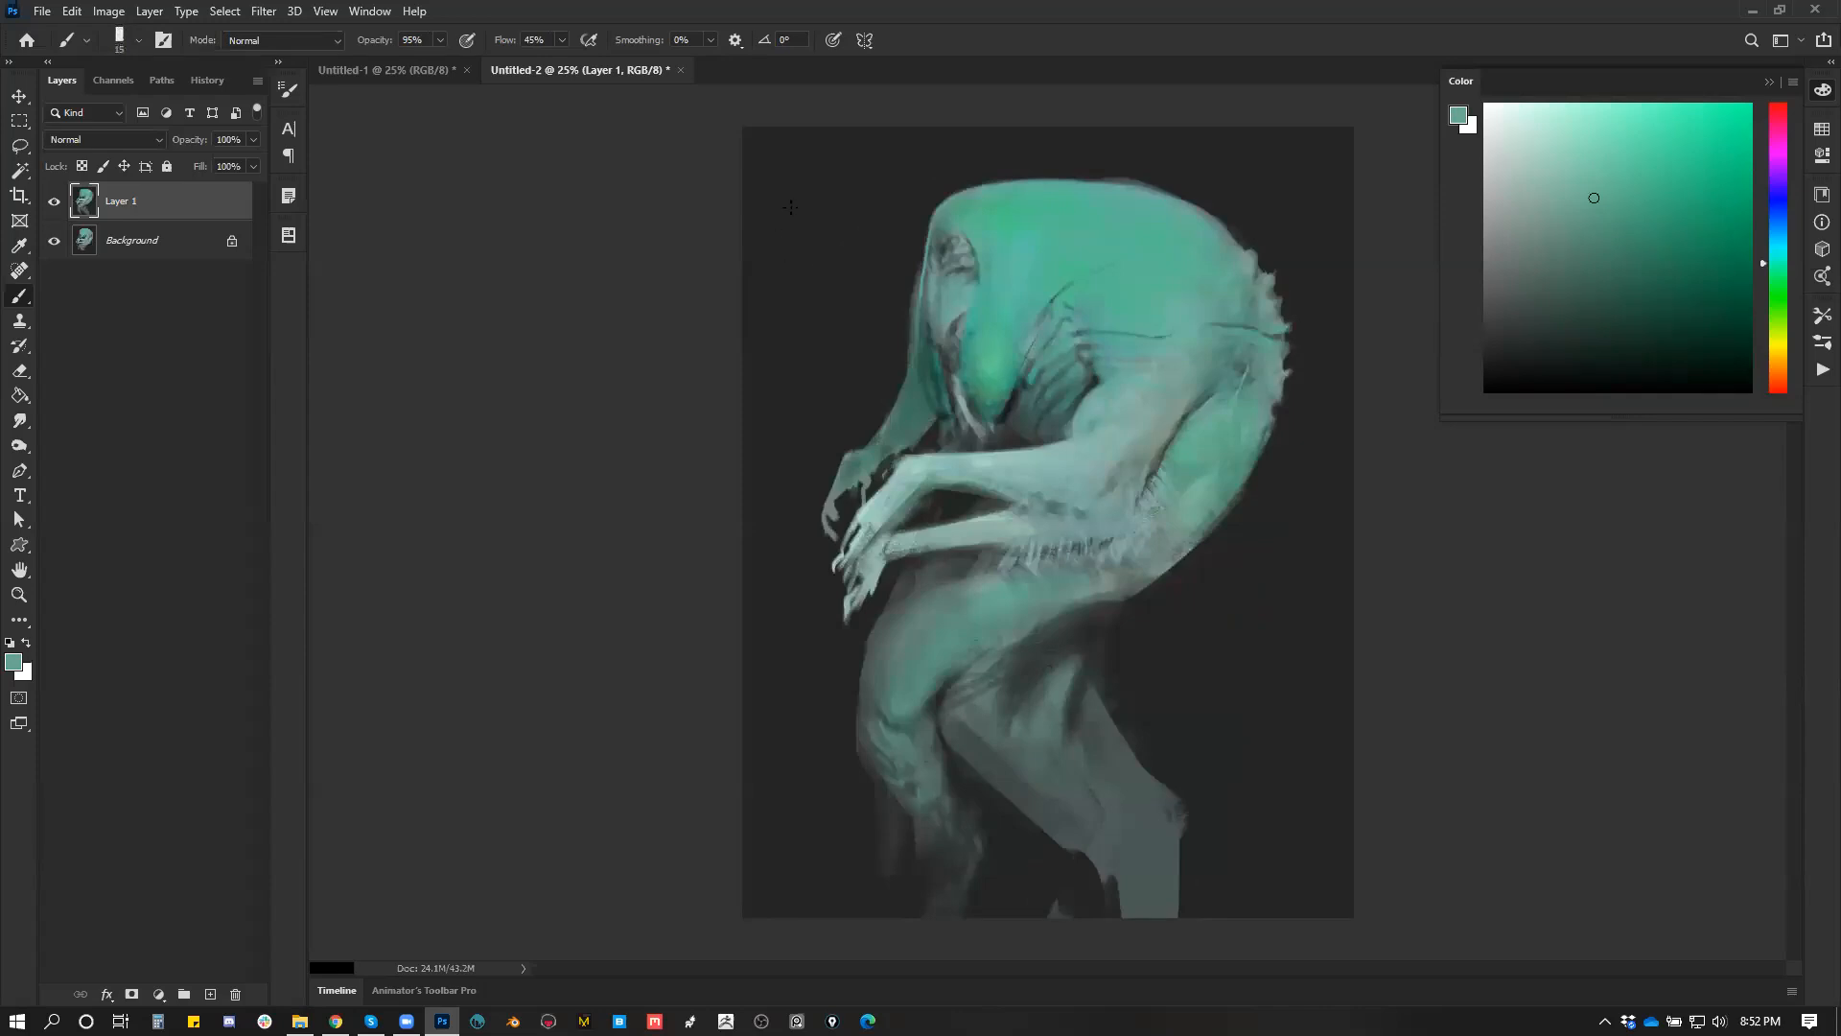
mouse_move(859, 249)
left_mouse_down()
mouse_move(787, 206)
mouse_move(882, 156)
mouse_move(859, 206)
left_mouse_up()
key("ctrl+z")
key("ctrl+z")
key("ctrl+z")
Step: Zoom in on the head and paint over the upper face with a sampled grey-teal
left_click(953, 317, "ctrl")
left_click(954, 228, "alt")
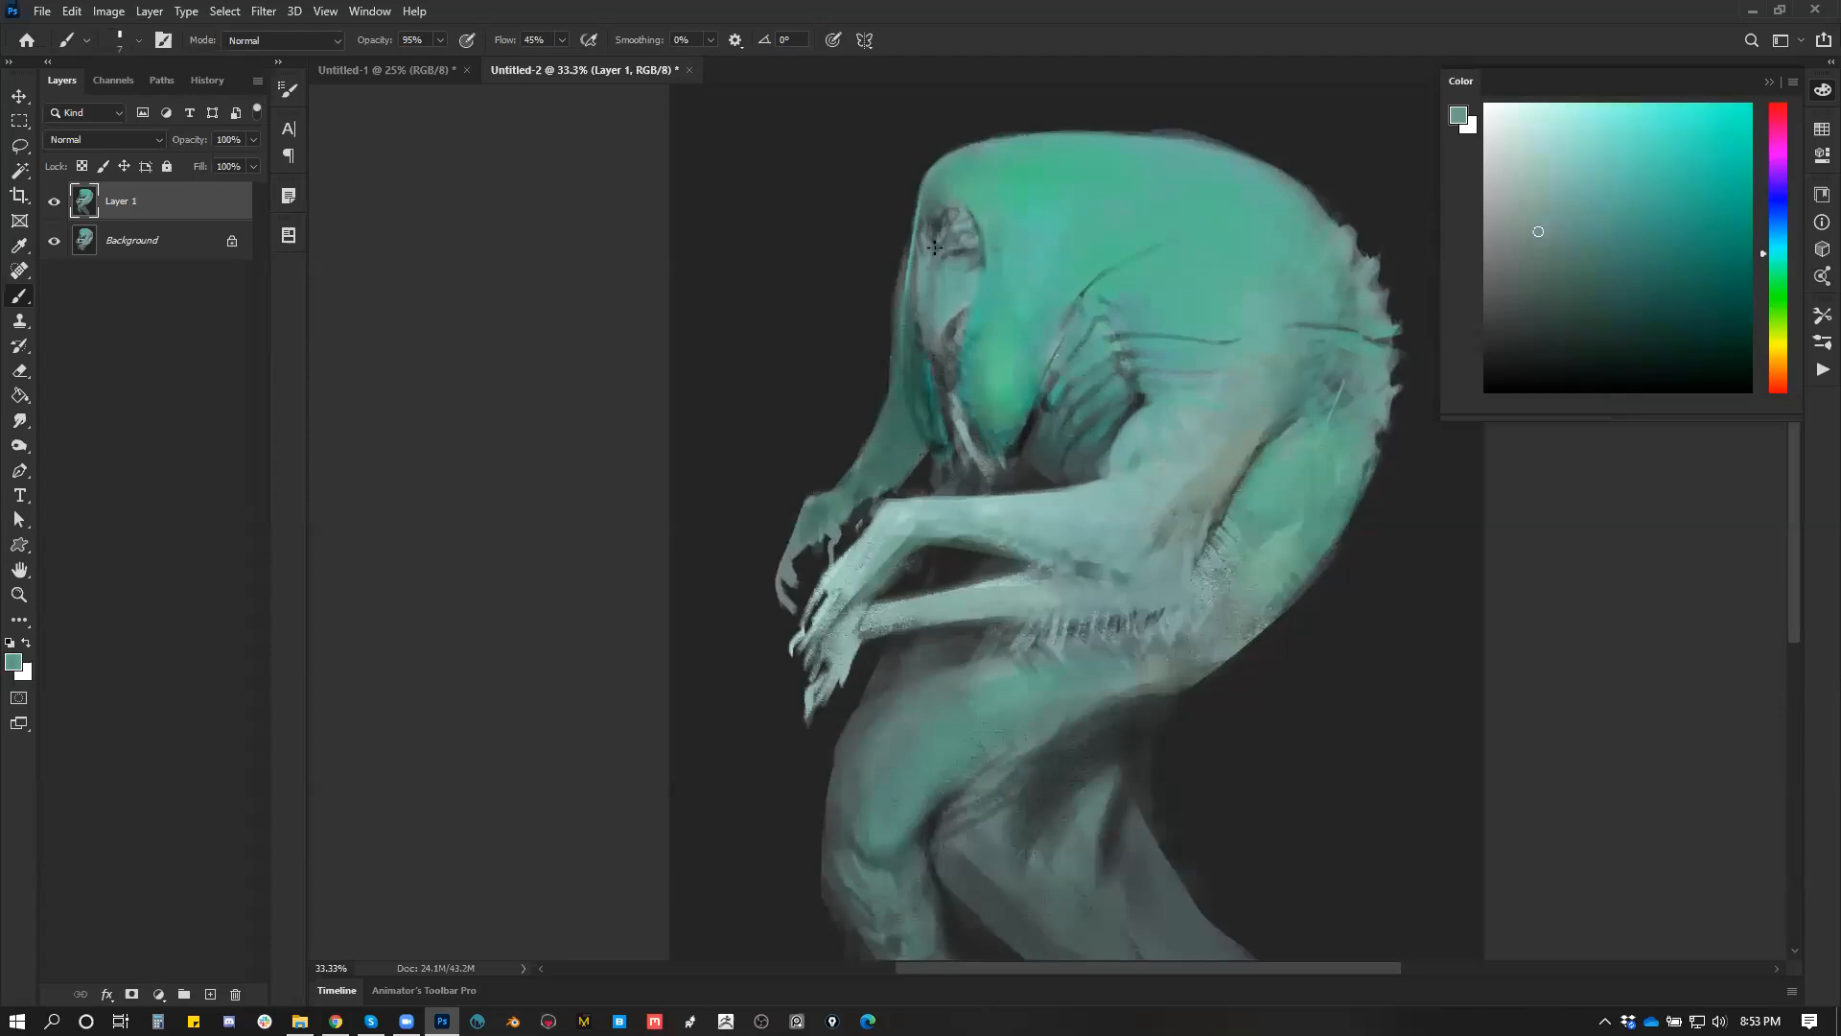
key("bracketright")
key("bracketright")
key("bracketright")
key("bracketright")
key("bracketright")
left_click_drag(977, 264, 974, 243)
Step: Flip the canvas and add small black accents to the face beside the snout
key("ctrl+f")
key("d")
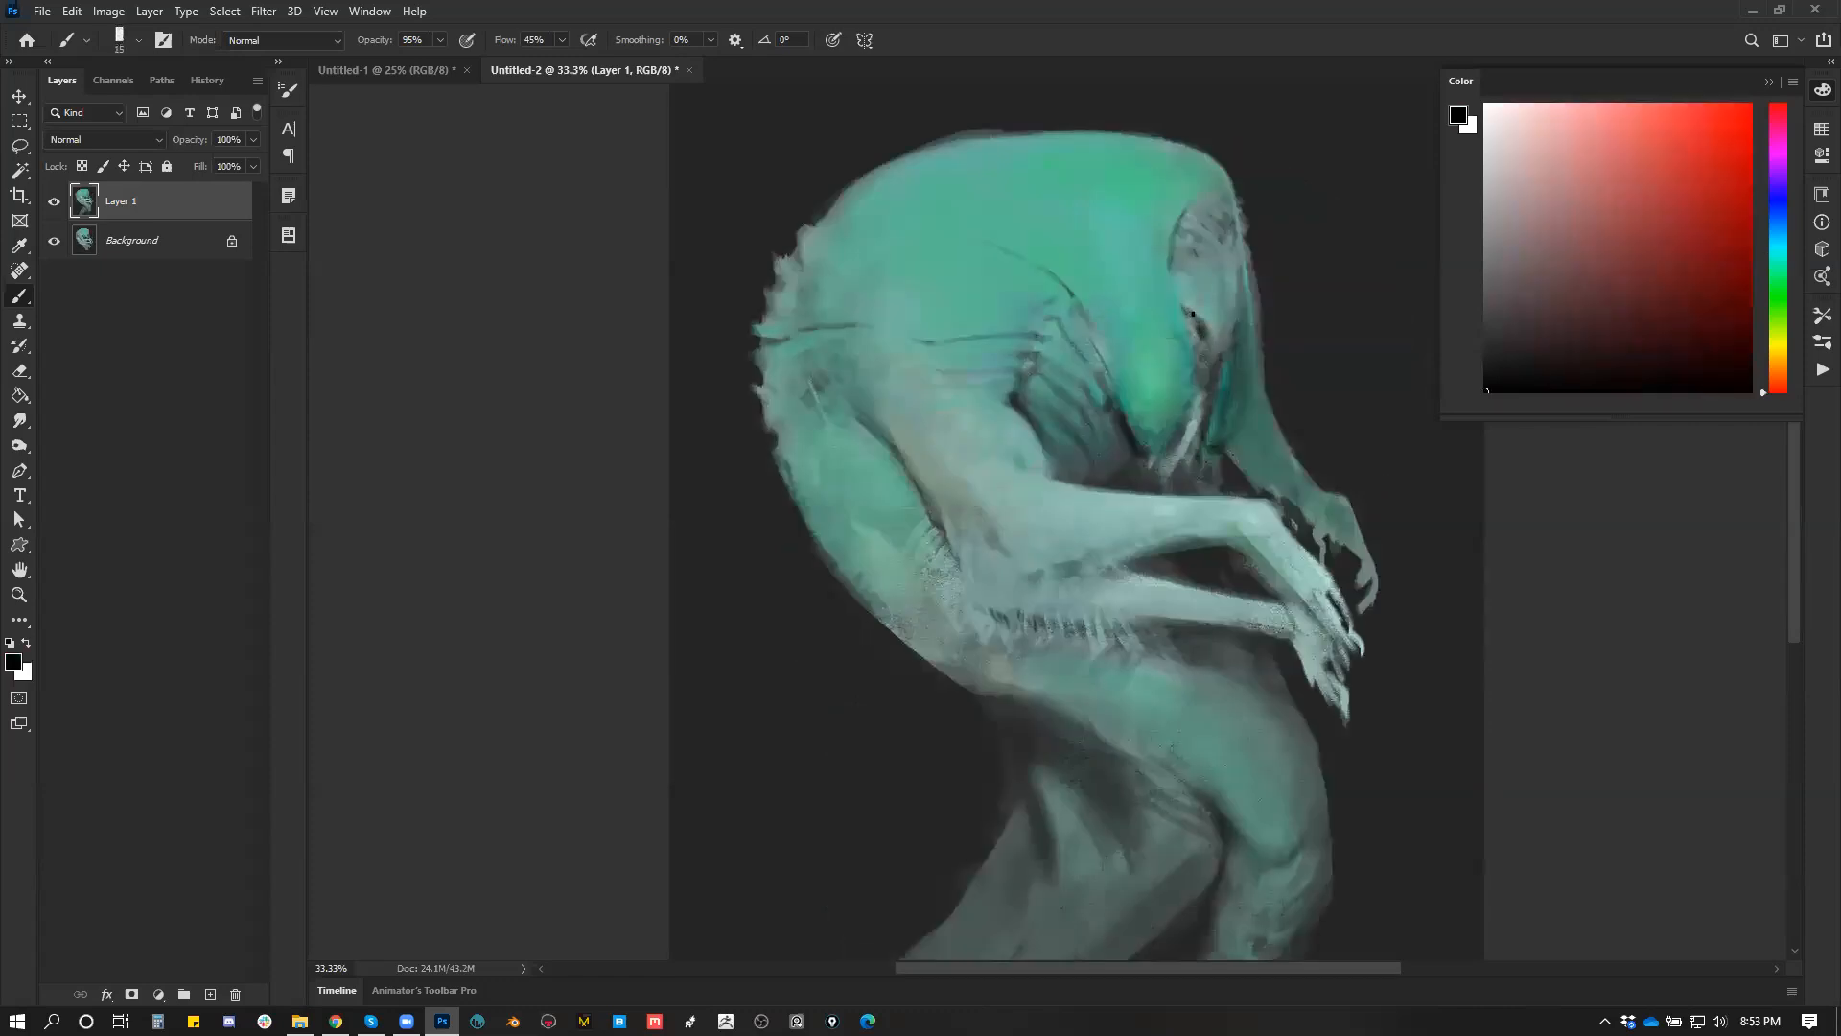
mouse_move(1233, 349)
left_mouse_down()
mouse_move(1243, 306)
mouse_move(1241, 364)
left_mouse_up()
key("alt+space")
left_click(1208, 429, "alt")
left_click(1191, 445, "alt")
left_click(1190, 446, "alt")
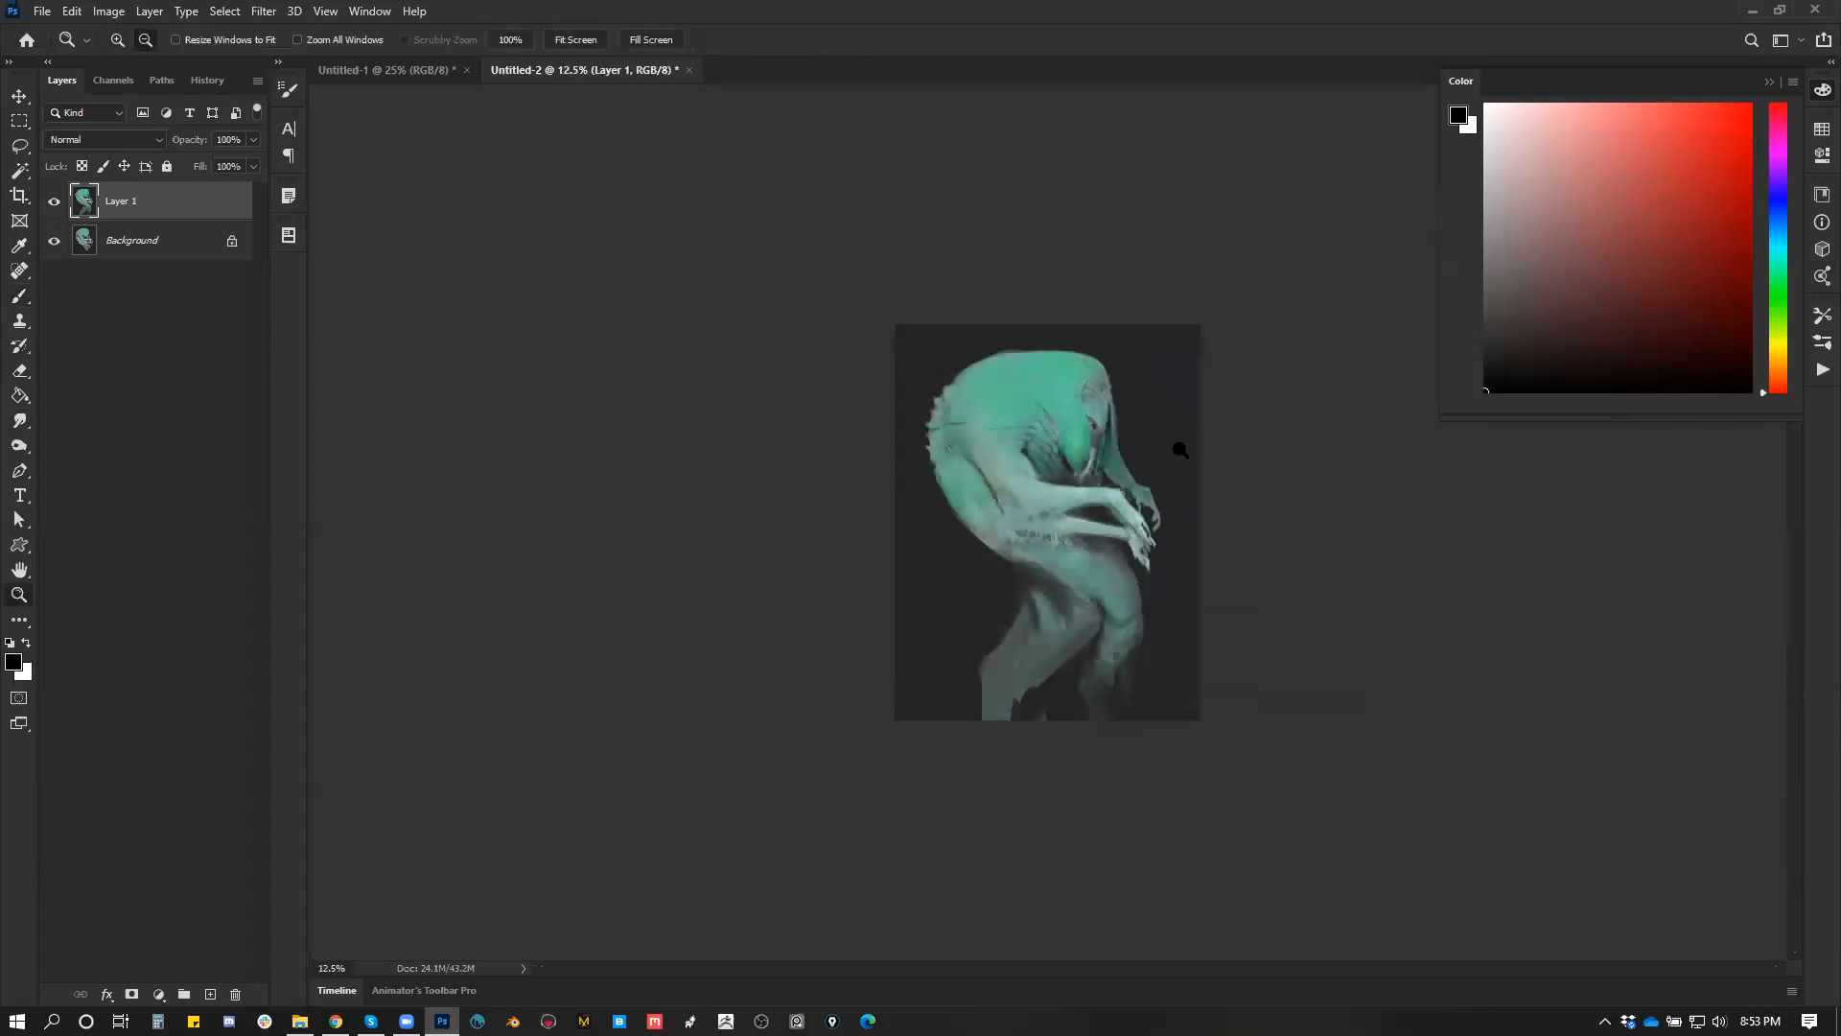
Step: Flip the canvas back and rework the outer edge of the face with sampled dark and grey-teal tones, using a 40 px brush
key("ctrl+f")
left_click(1047, 491, "ctrl")
left_click(1047, 488, "ctrl")
left_click(1048, 485, "ctrl")
left_click(1048, 485, "ctrl")
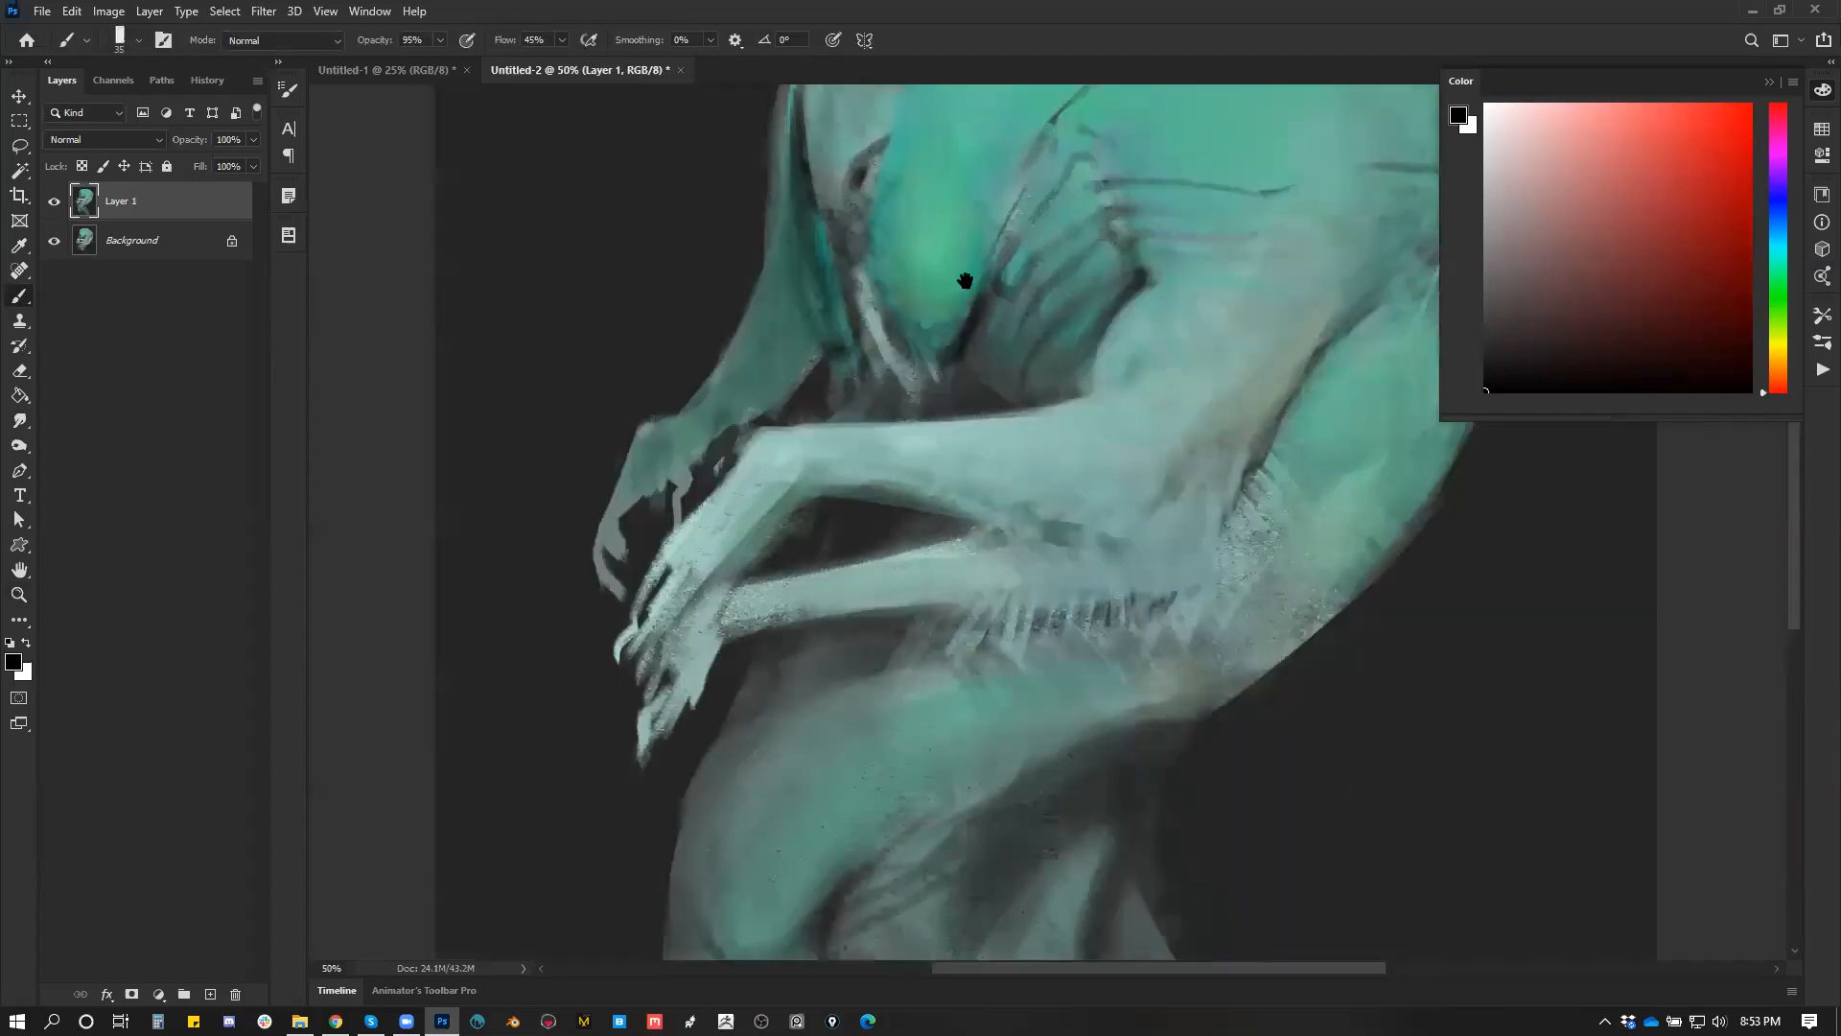
left_click_drag(965, 278, 1042, 556)
left_click(889, 412, "alt")
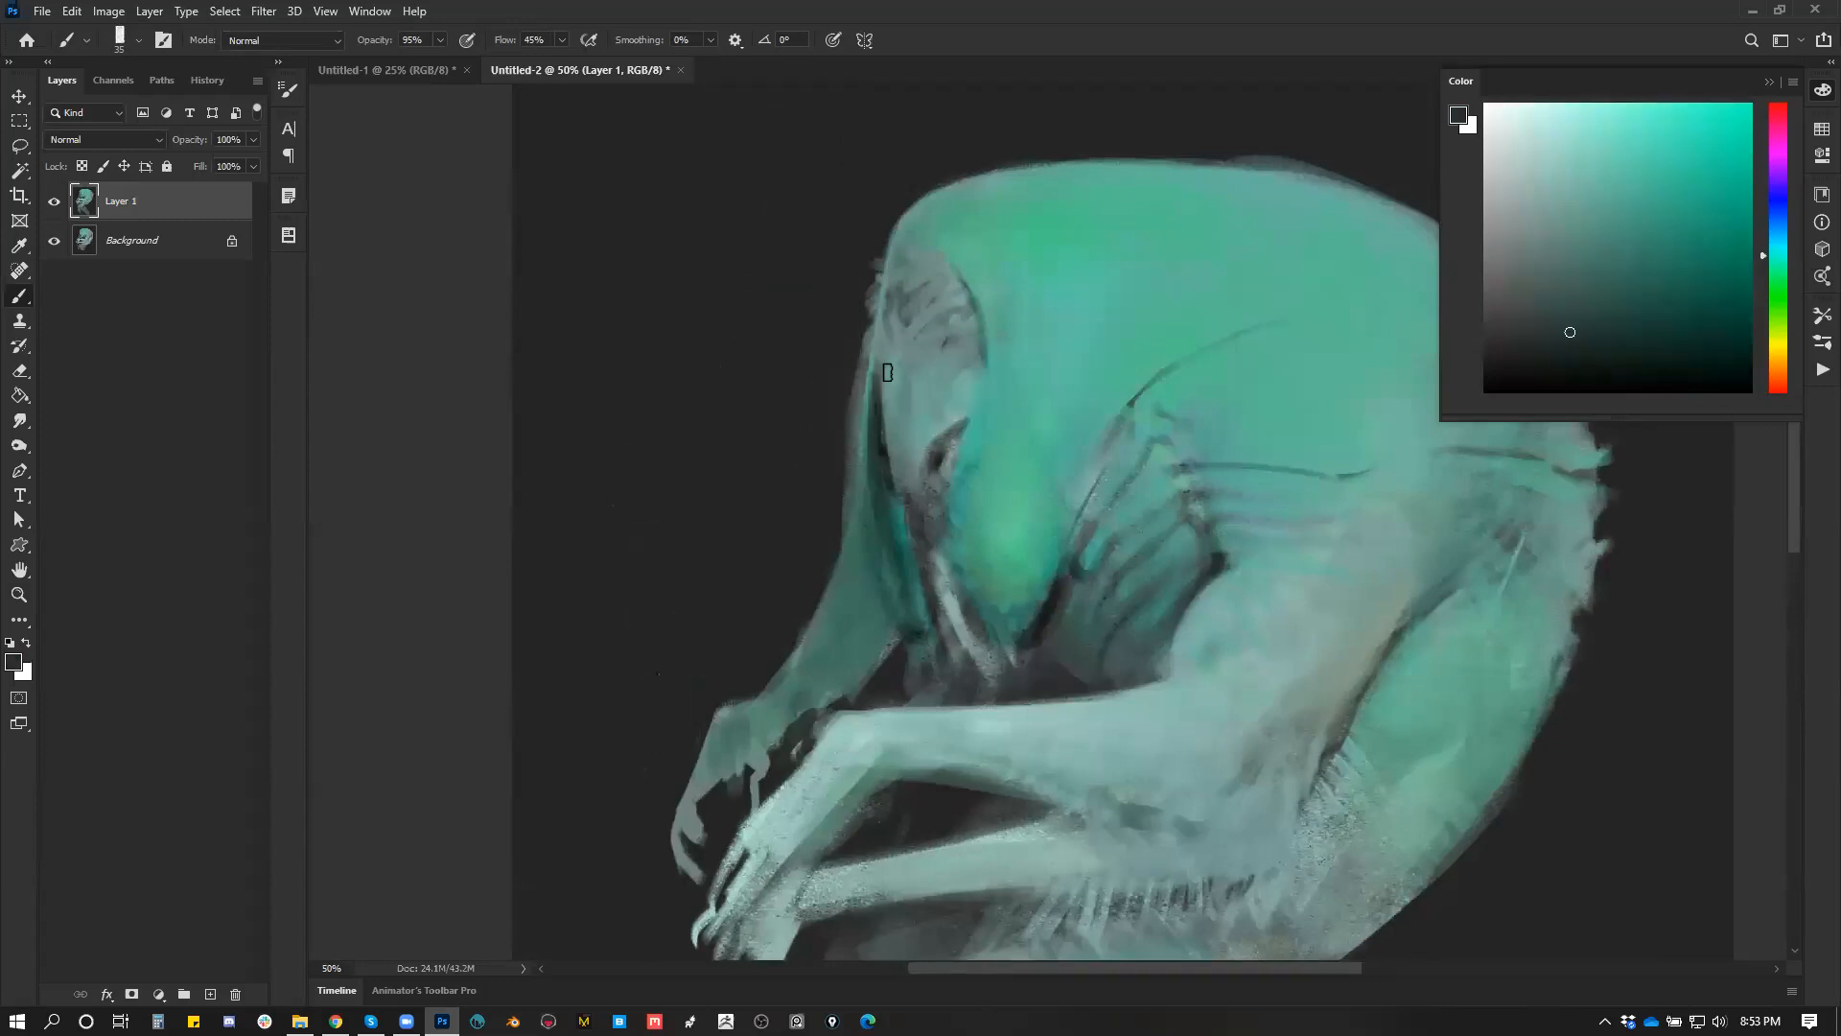
left_click(892, 378, "alt")
key("bracketright")
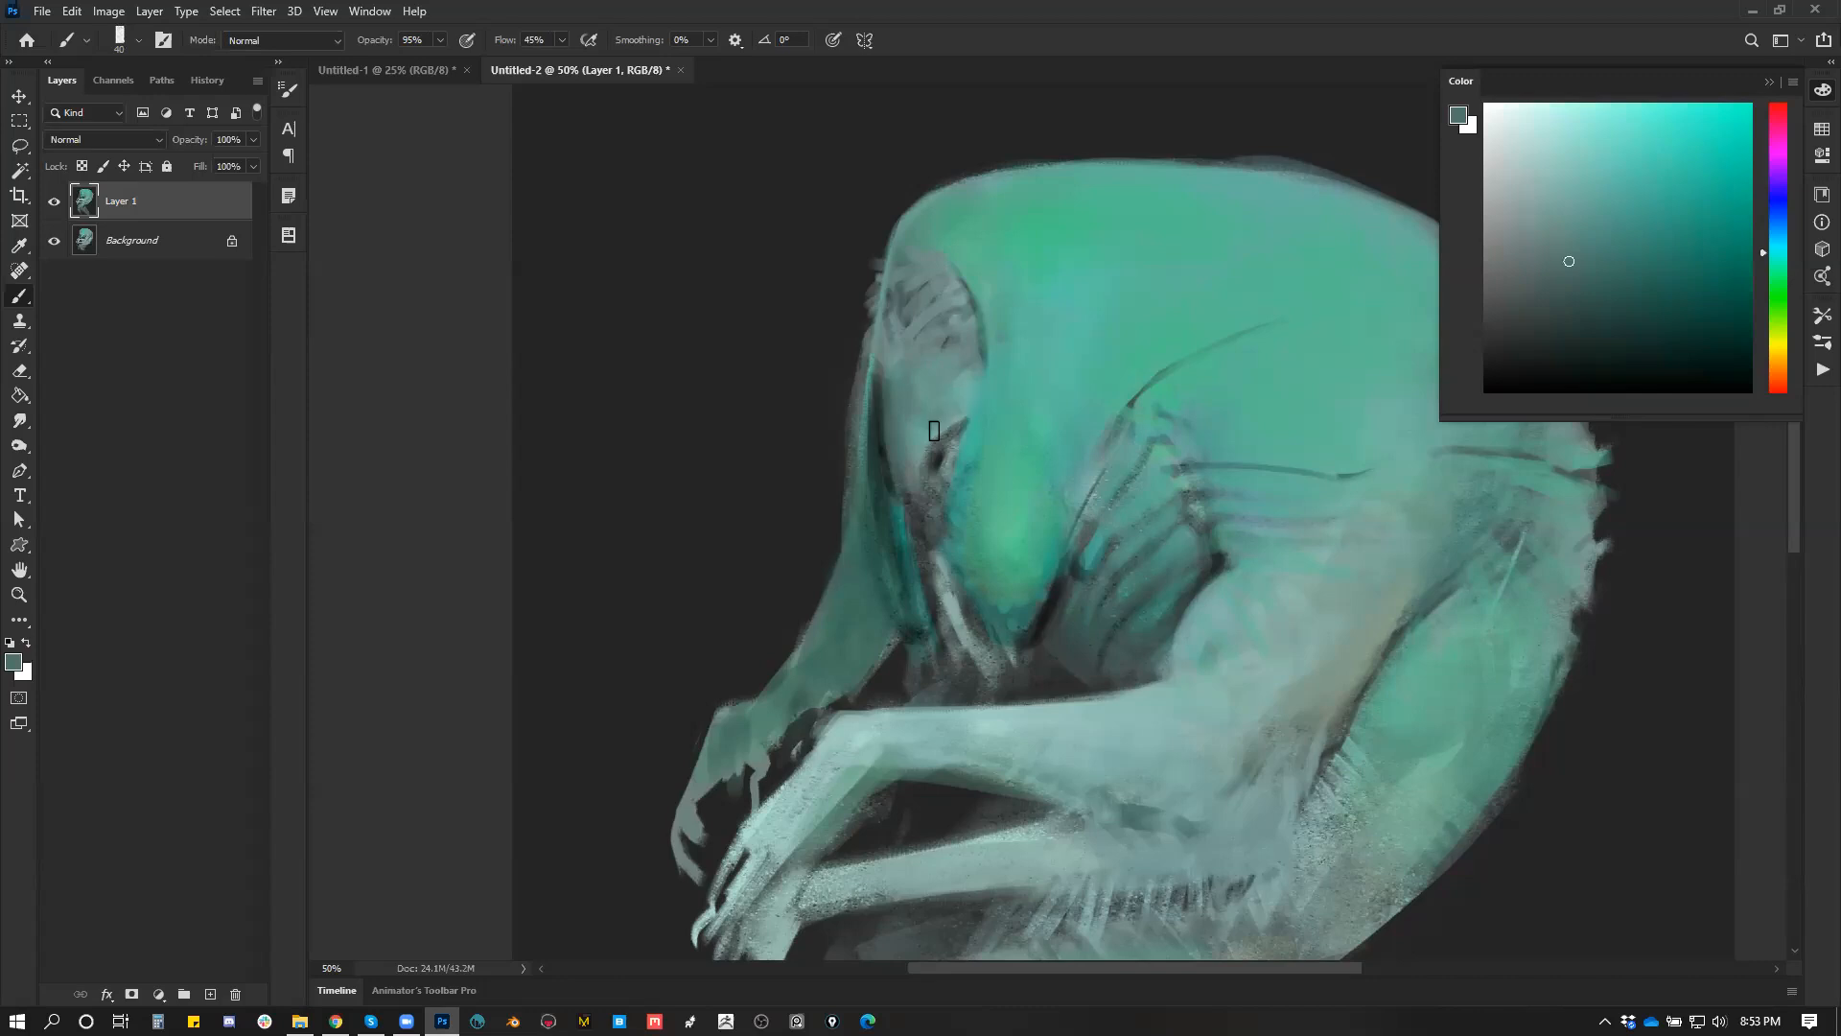
Step: Flip the canvas and blend a grey-teal sampled from the face into the area around the eye
left_click(922, 559, "alt")
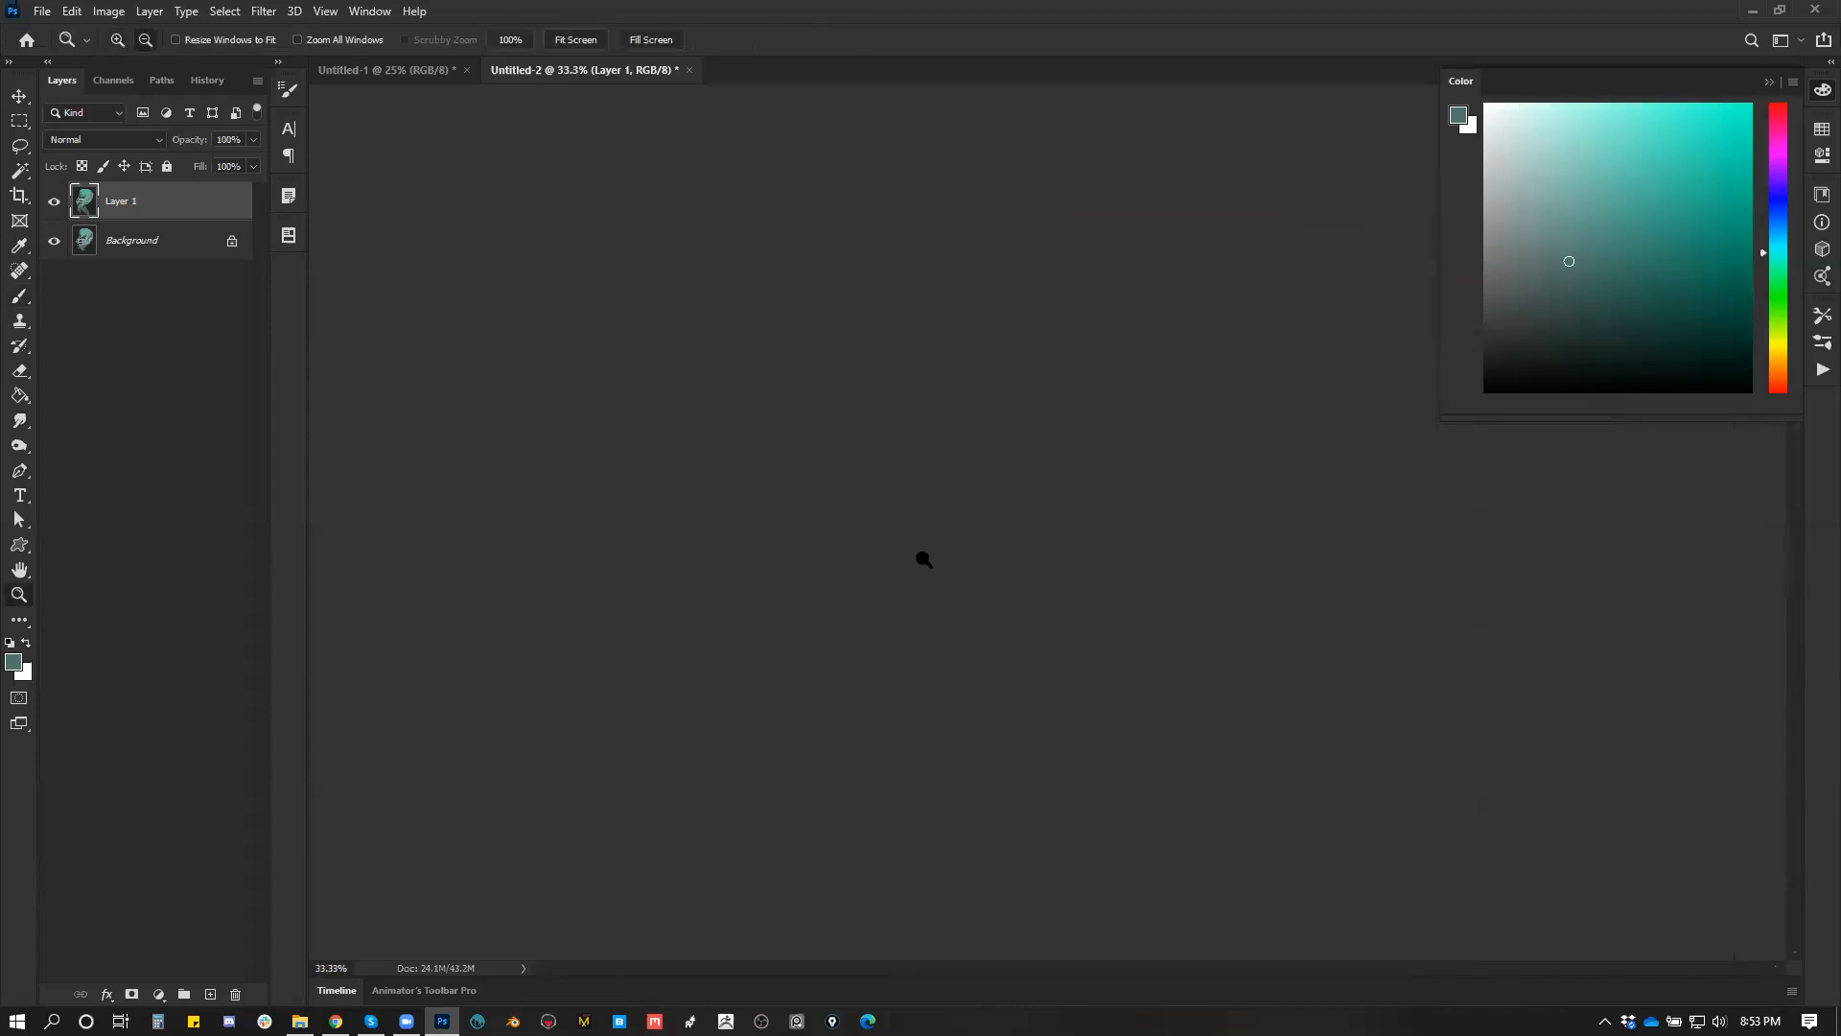
left_click(923, 559, "alt")
left_click(923, 559, "alt")
key("F2")
left_click(1172, 431)
left_click(1172, 432)
key("b")
left_click(1141, 337, "alt")
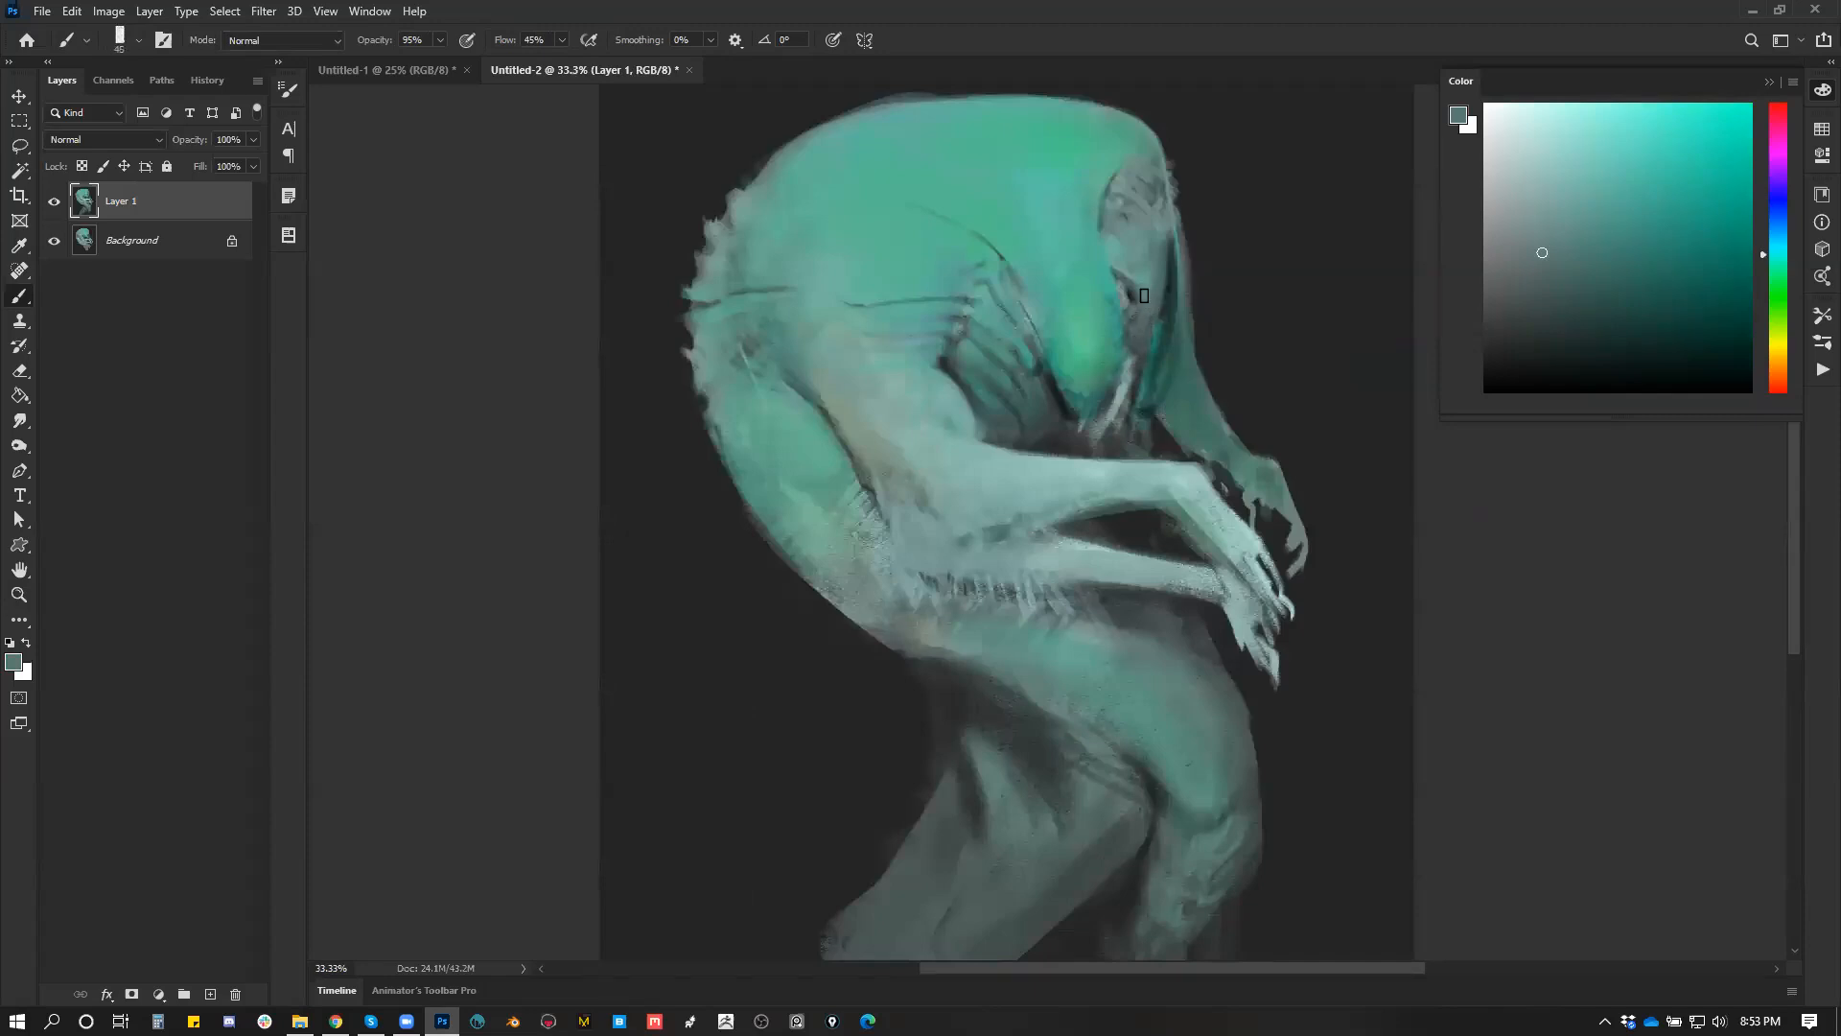
Step: Define the dark socket beside the snout with black and a 20 px brush, softening it with sampled teal tones
key("d")
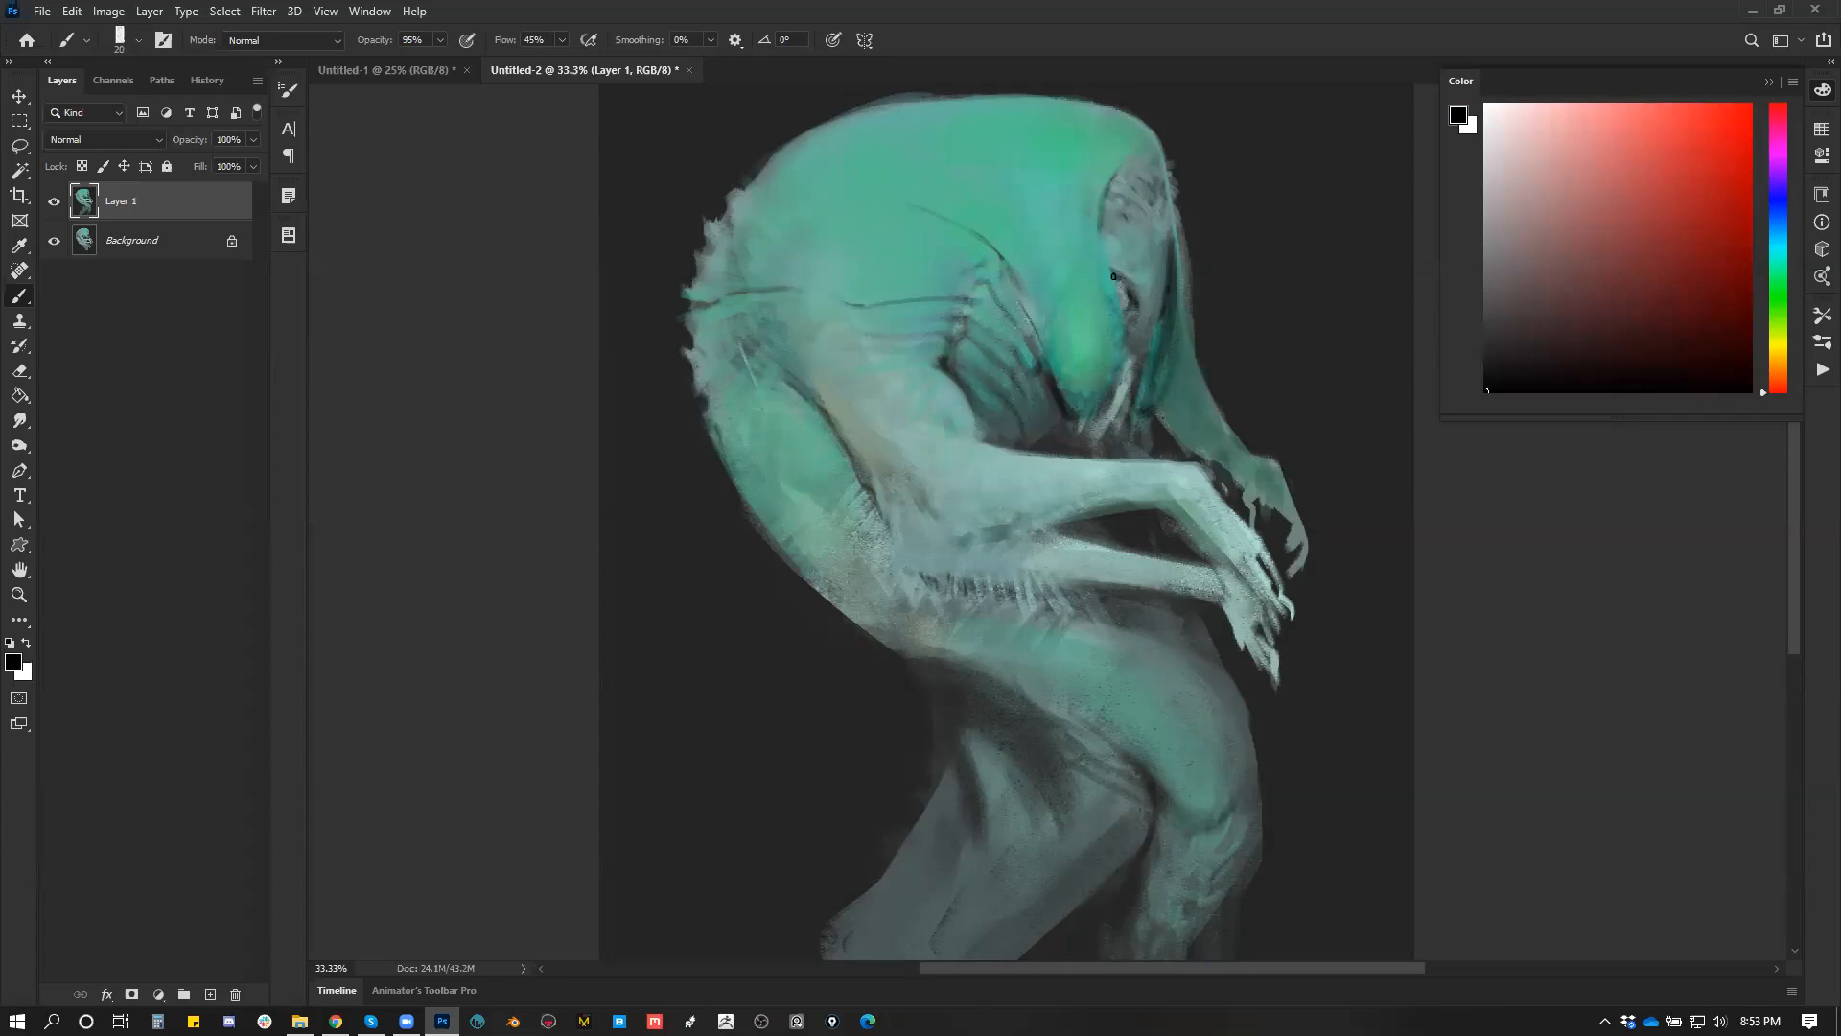
left_click(1109, 277, "alt")
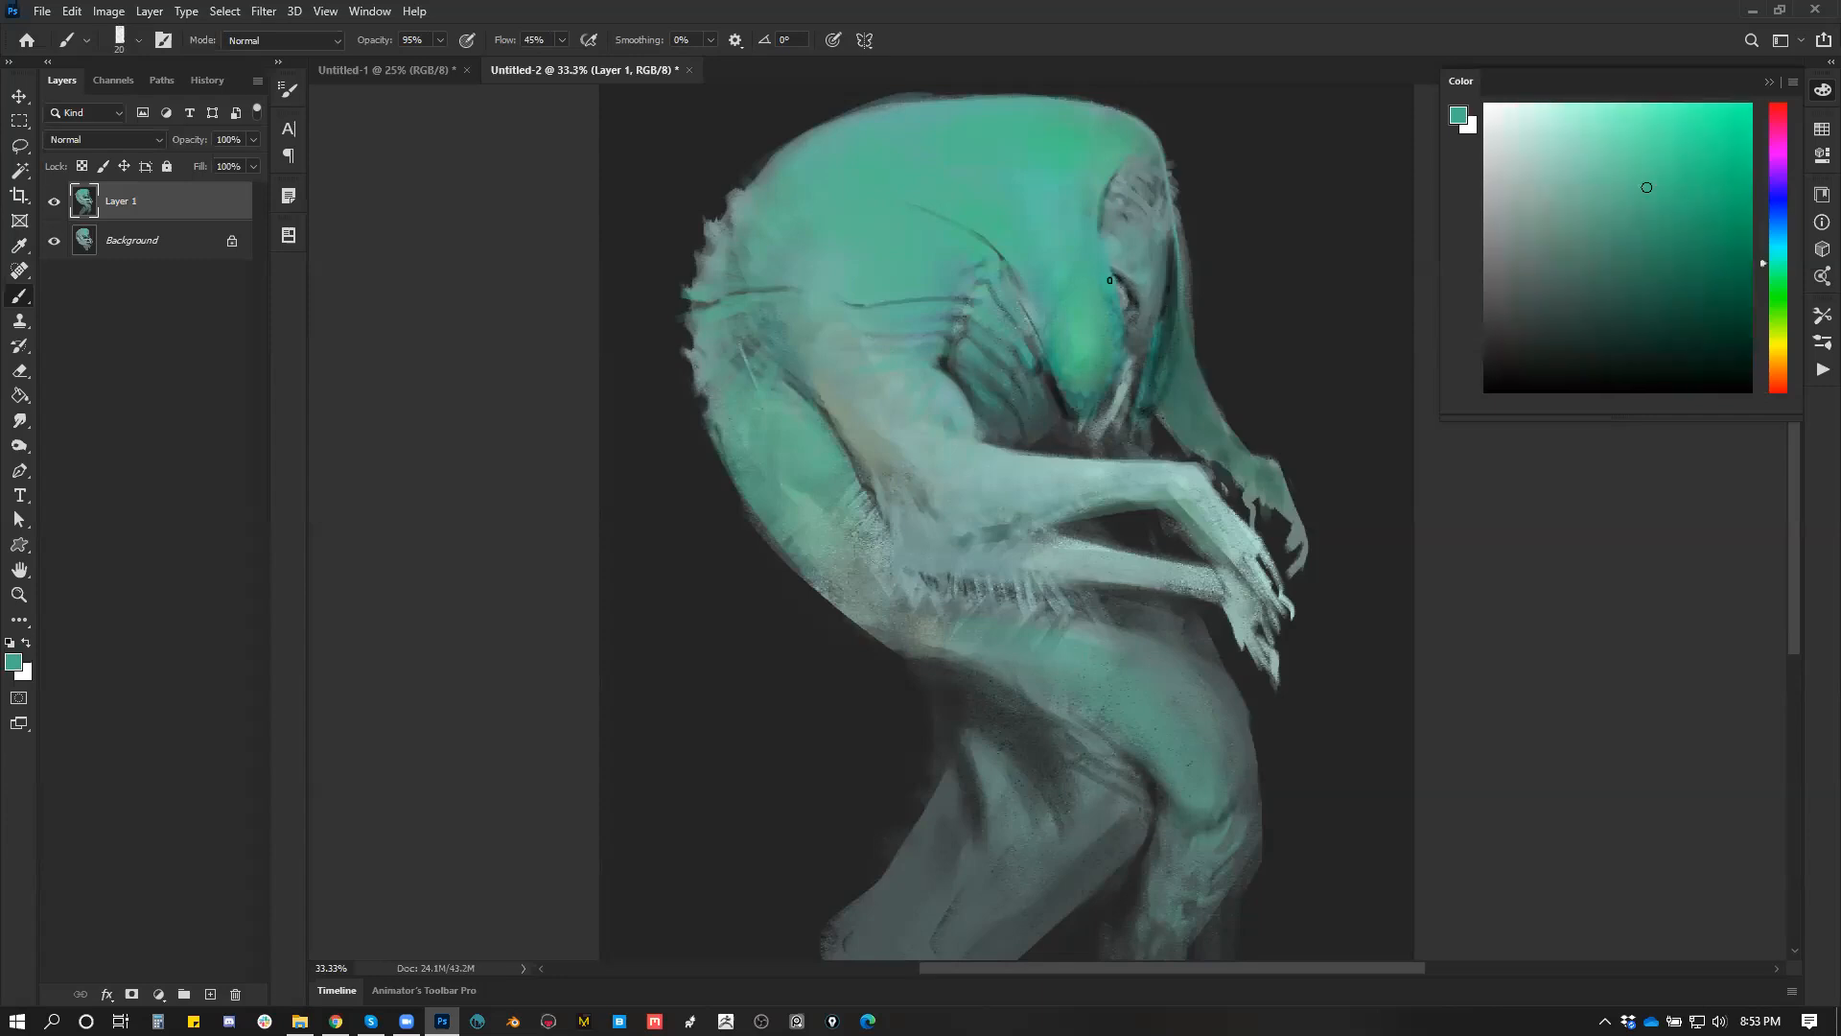
key("d")
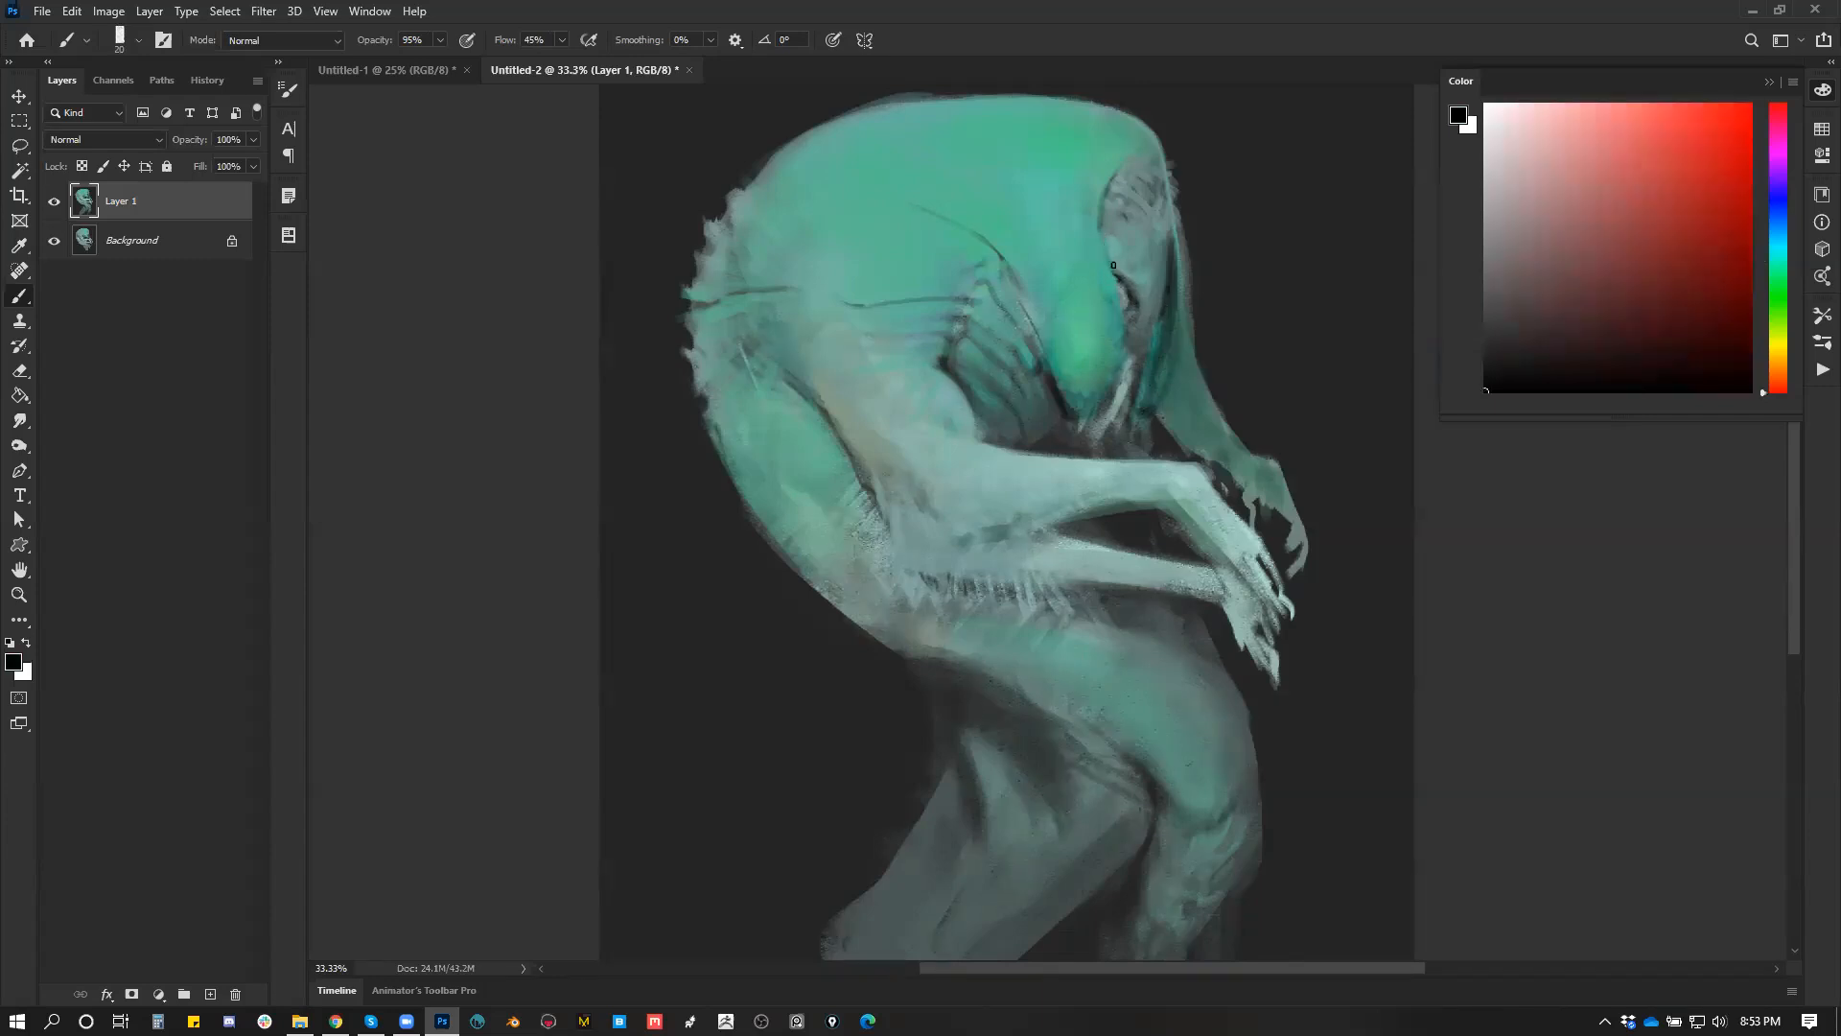
left_click(1120, 268, "alt")
key("bracketright")
key("bracketright")
key("bracketright")
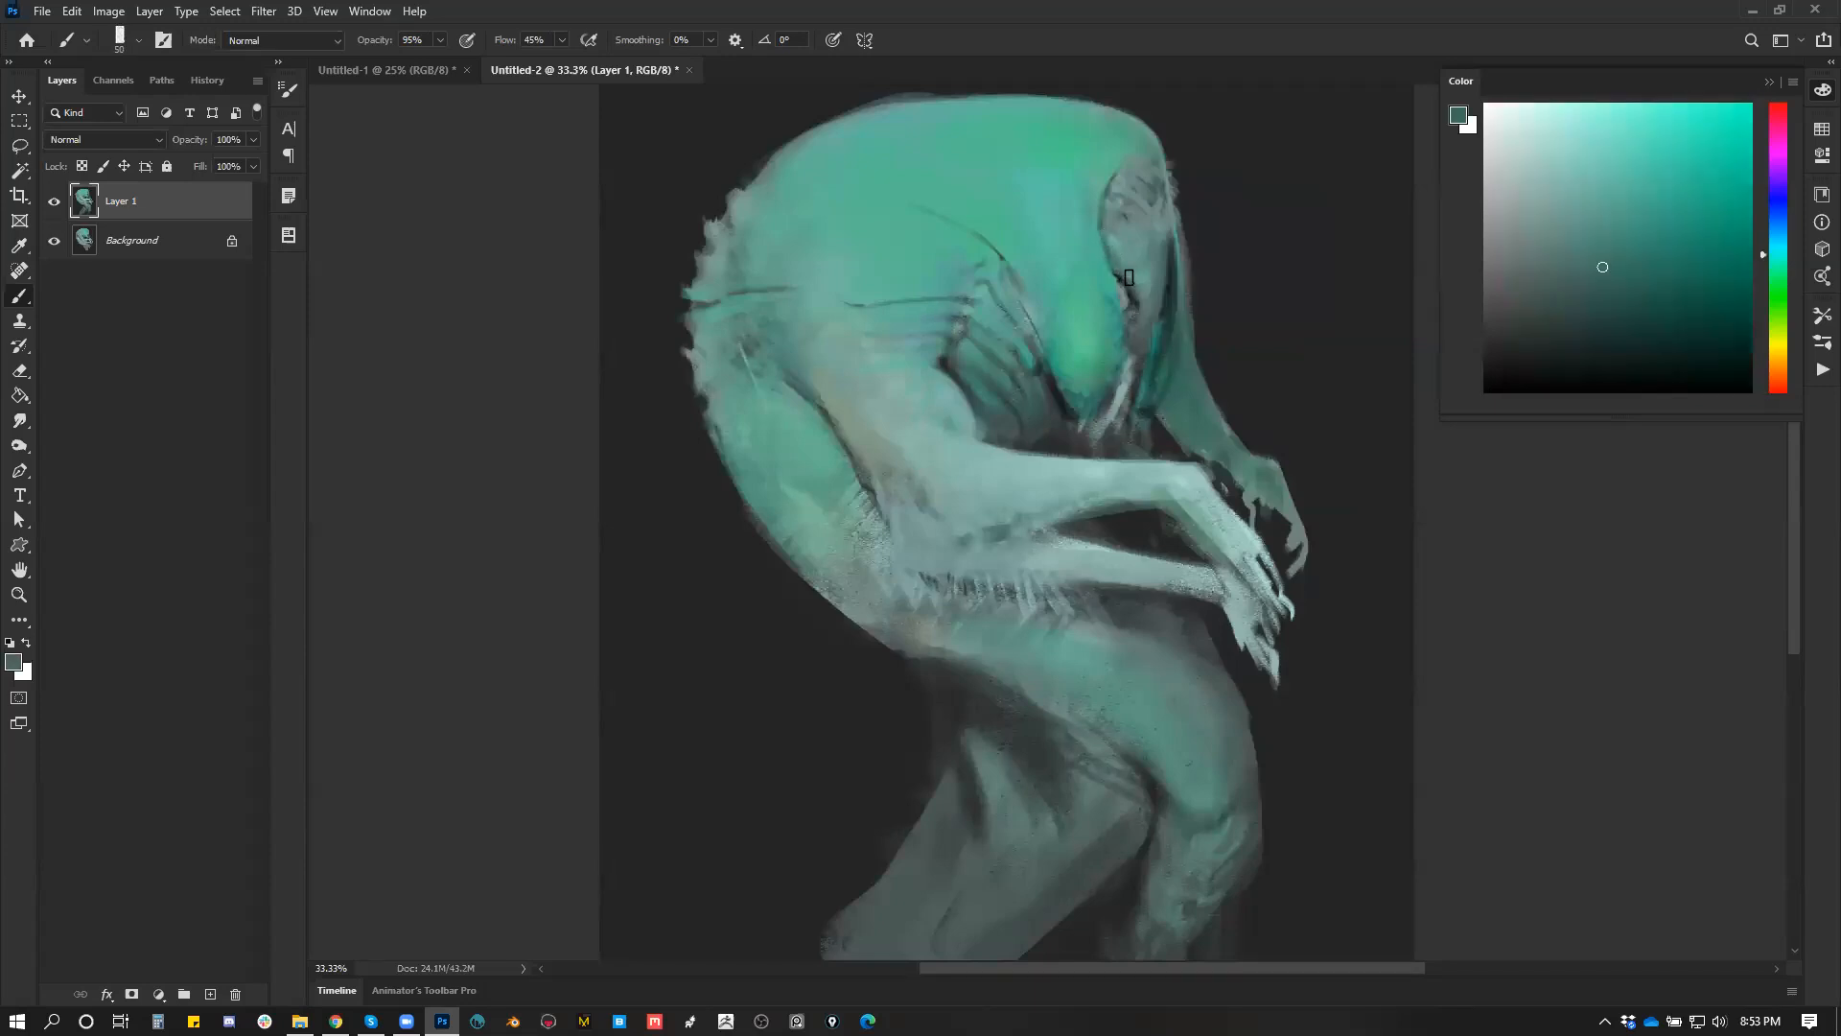
Step: Flip the canvas and blend pale teal sampled from the near hand along the arm with varying brush sizes
key("z")
double_click(1155, 371, "alt")
left_click(1178, 384, "alt")
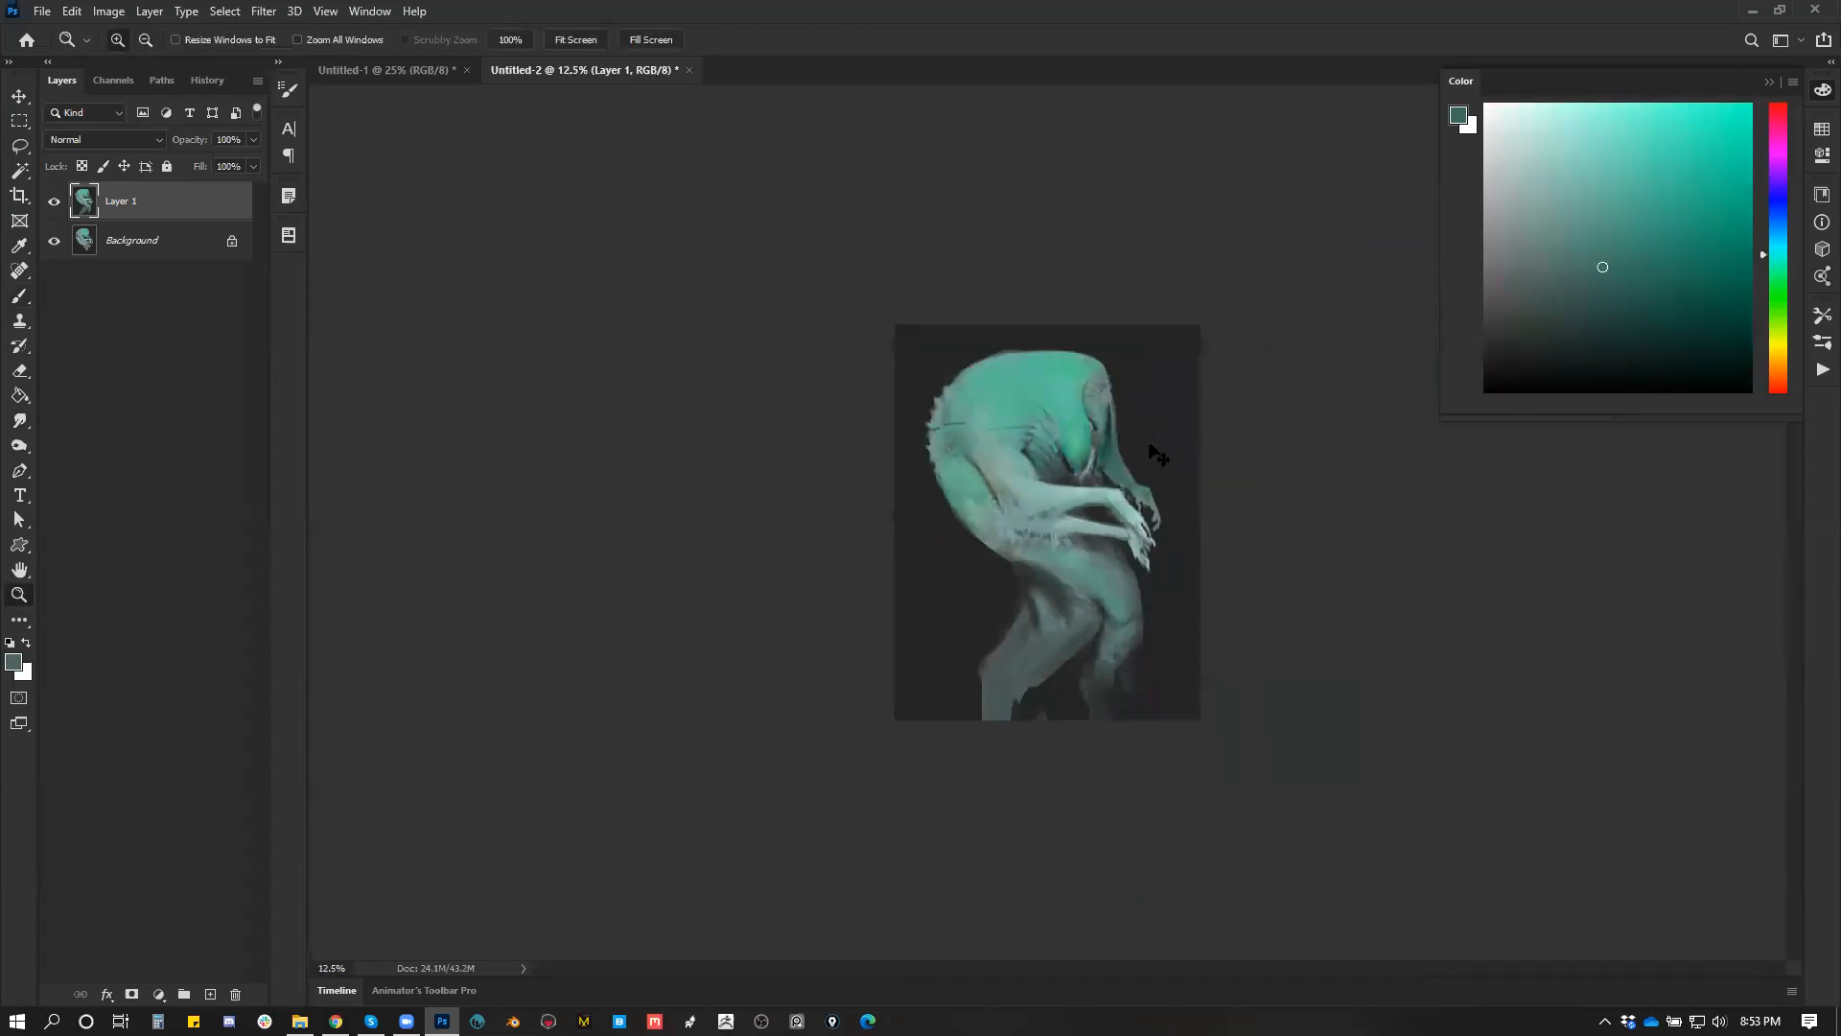
key("ctrl+shift+h")
double_click(1078, 454)
left_click(1081, 459)
key("b")
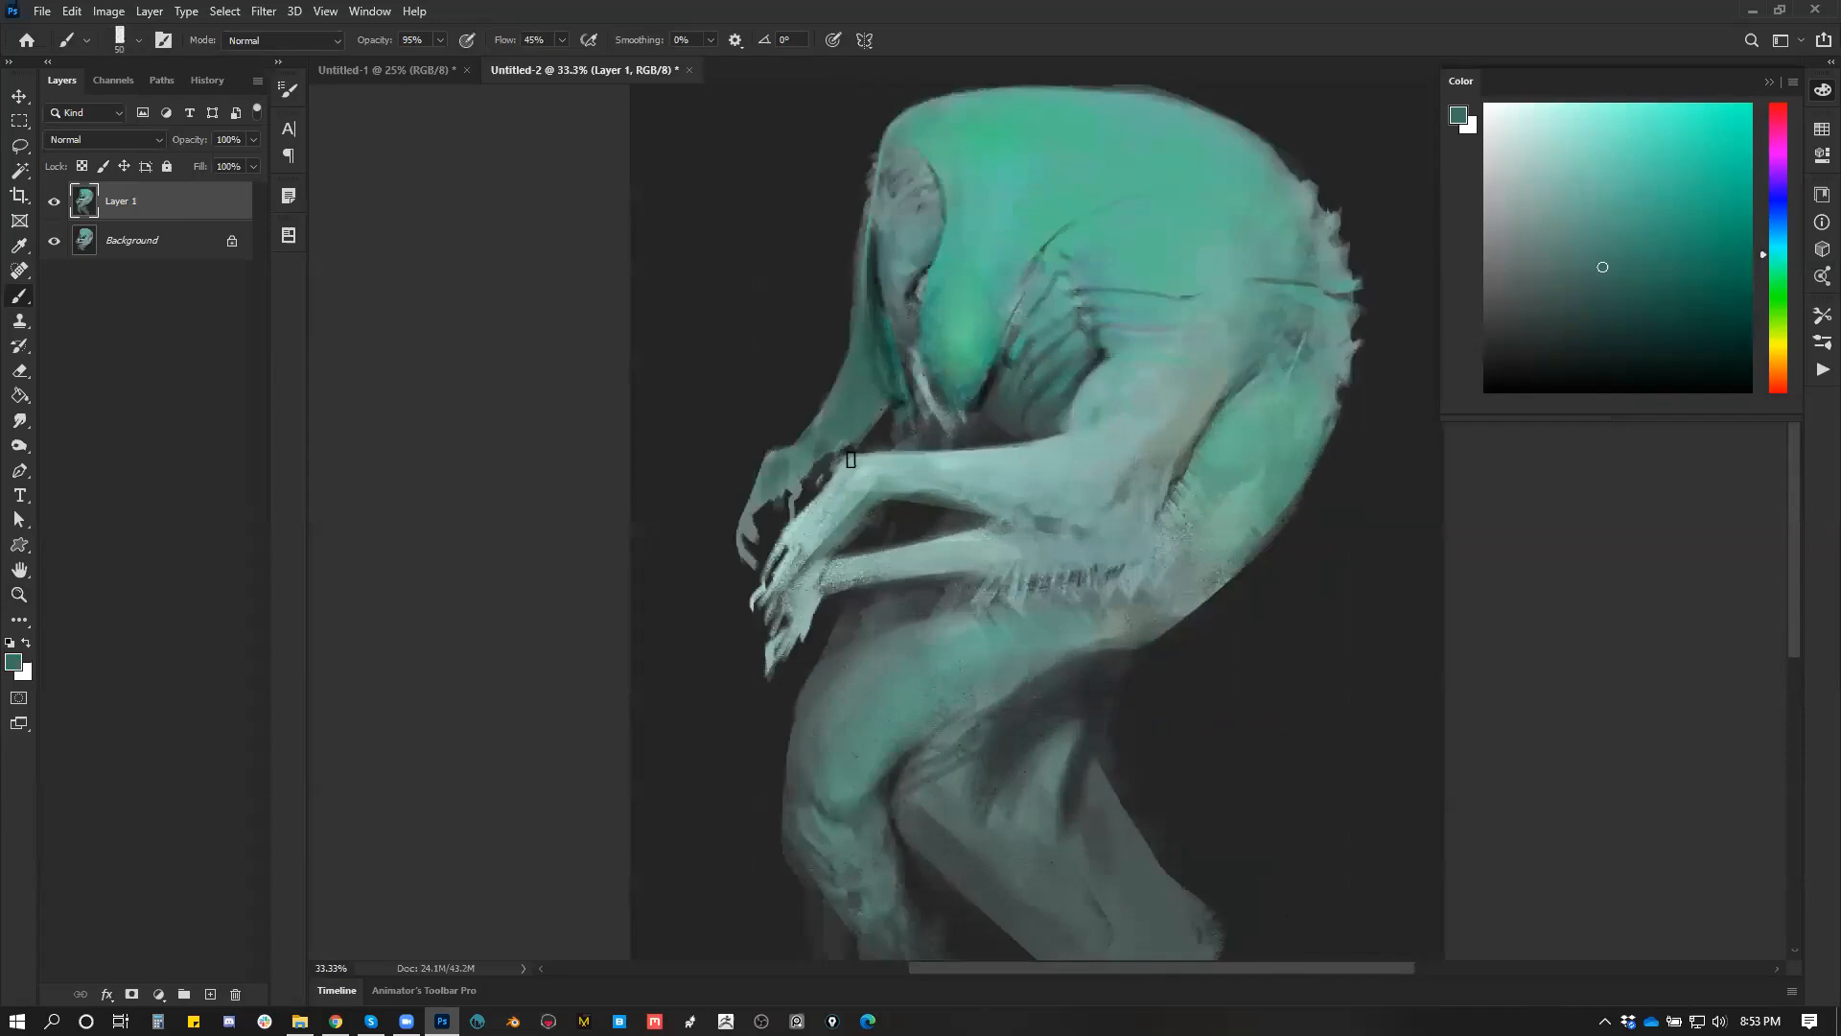
left_click(847, 497, "alt")
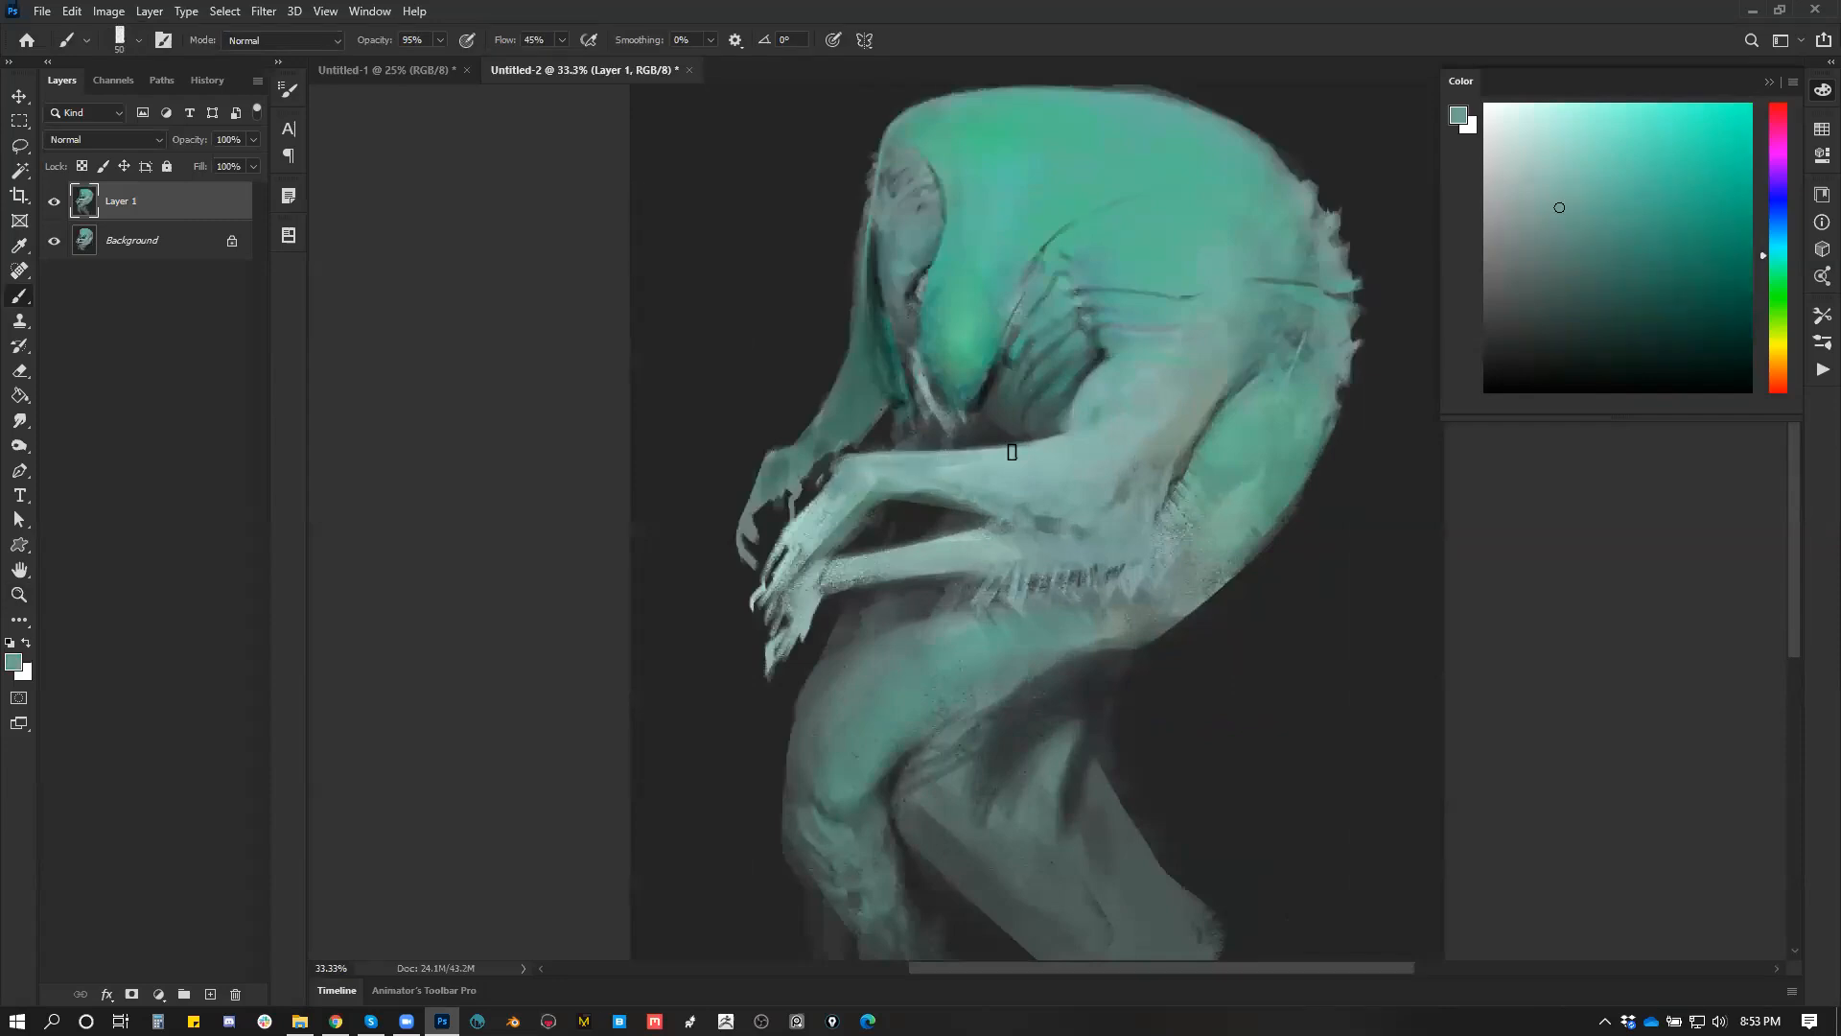
key("bracketright")
key("bracketright")
key("bracketright")
key("bracketright")
key("bracketright")
key("bracketright")
key("bracketleft")
key("bracketleft")
key("bracketleft")
key("bracketleft")
key("bracketleft")
key("bracketleft")
key("bracketleft")
key("bracketleft")
Step: Deepen the rib folds behind the near arm with sampled dark tones and a 15 px brush
left_click(1096, 358, "alt")
key("bracketleft")
key("bracketleft")
key("bracketleft")
key("bracketleft")
left_click(1084, 361, "alt")
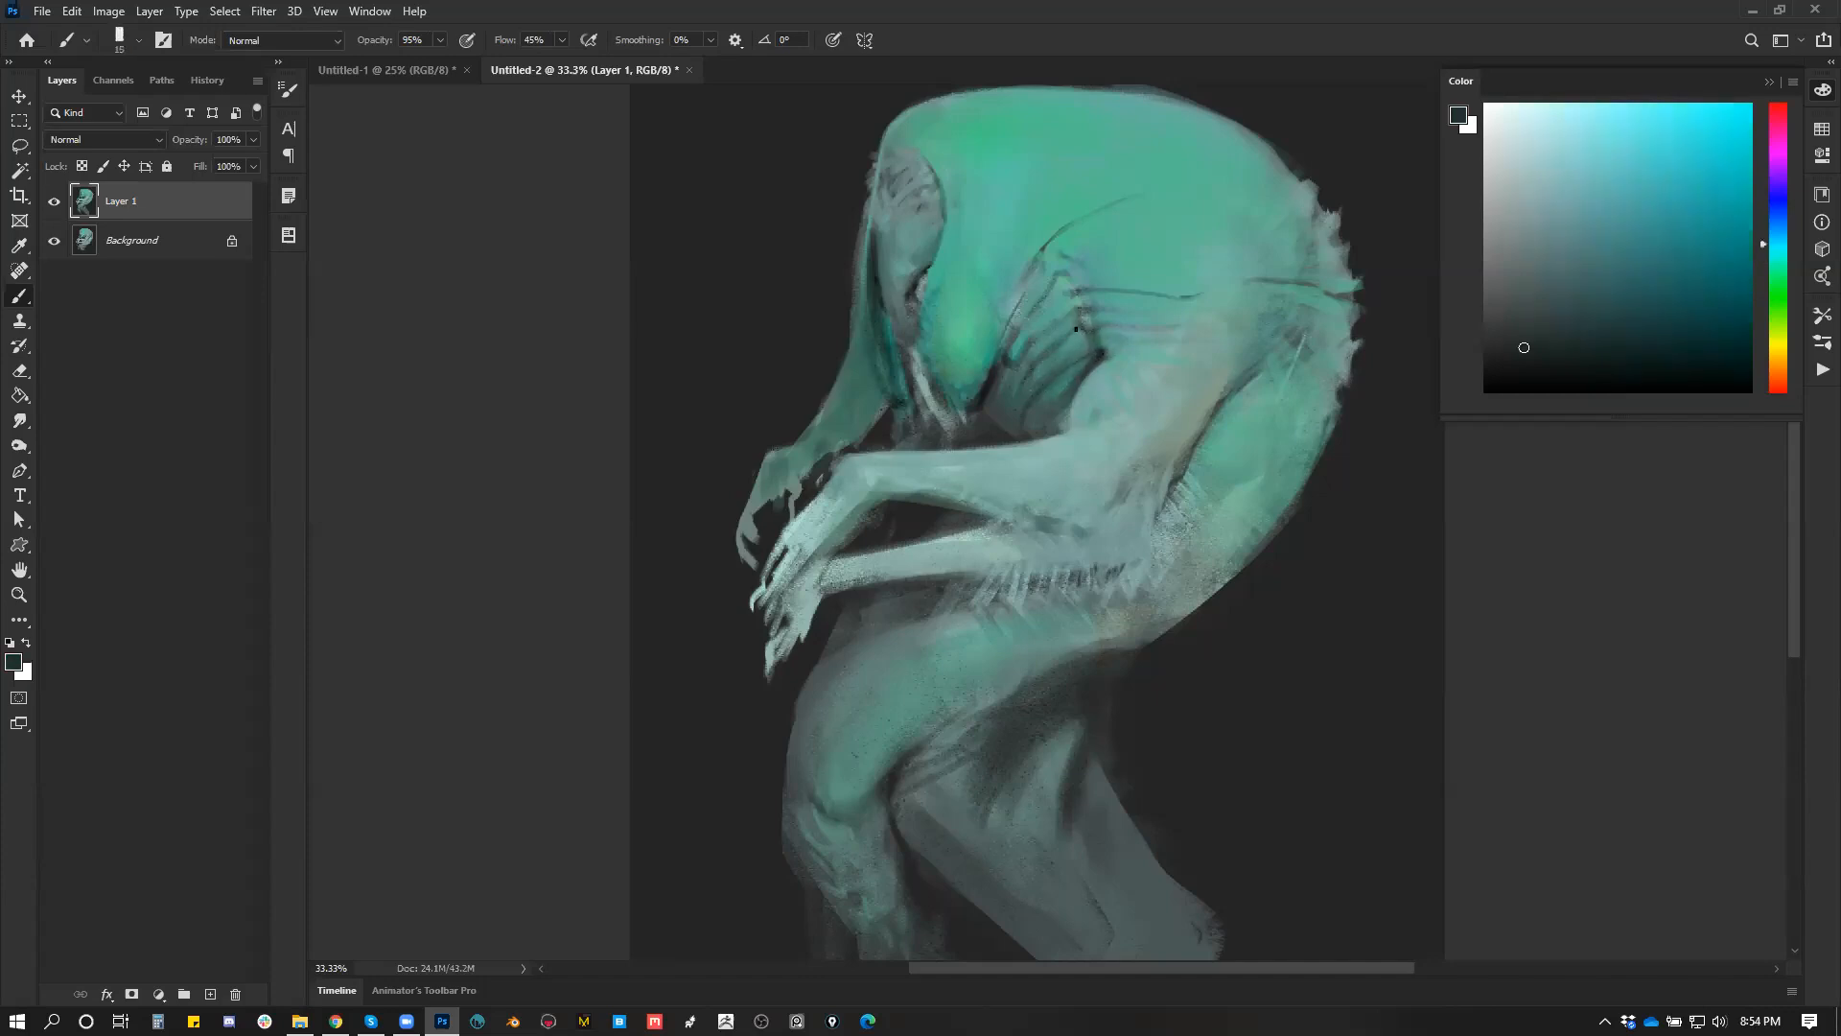
Step: Flip the canvas and blend light green sampled near the ribs over the back of the upper arm with a larger brush
key("z")
left_click(1027, 399, "alt")
left_click(1028, 399, "alt")
key("ctrl+shift+h")
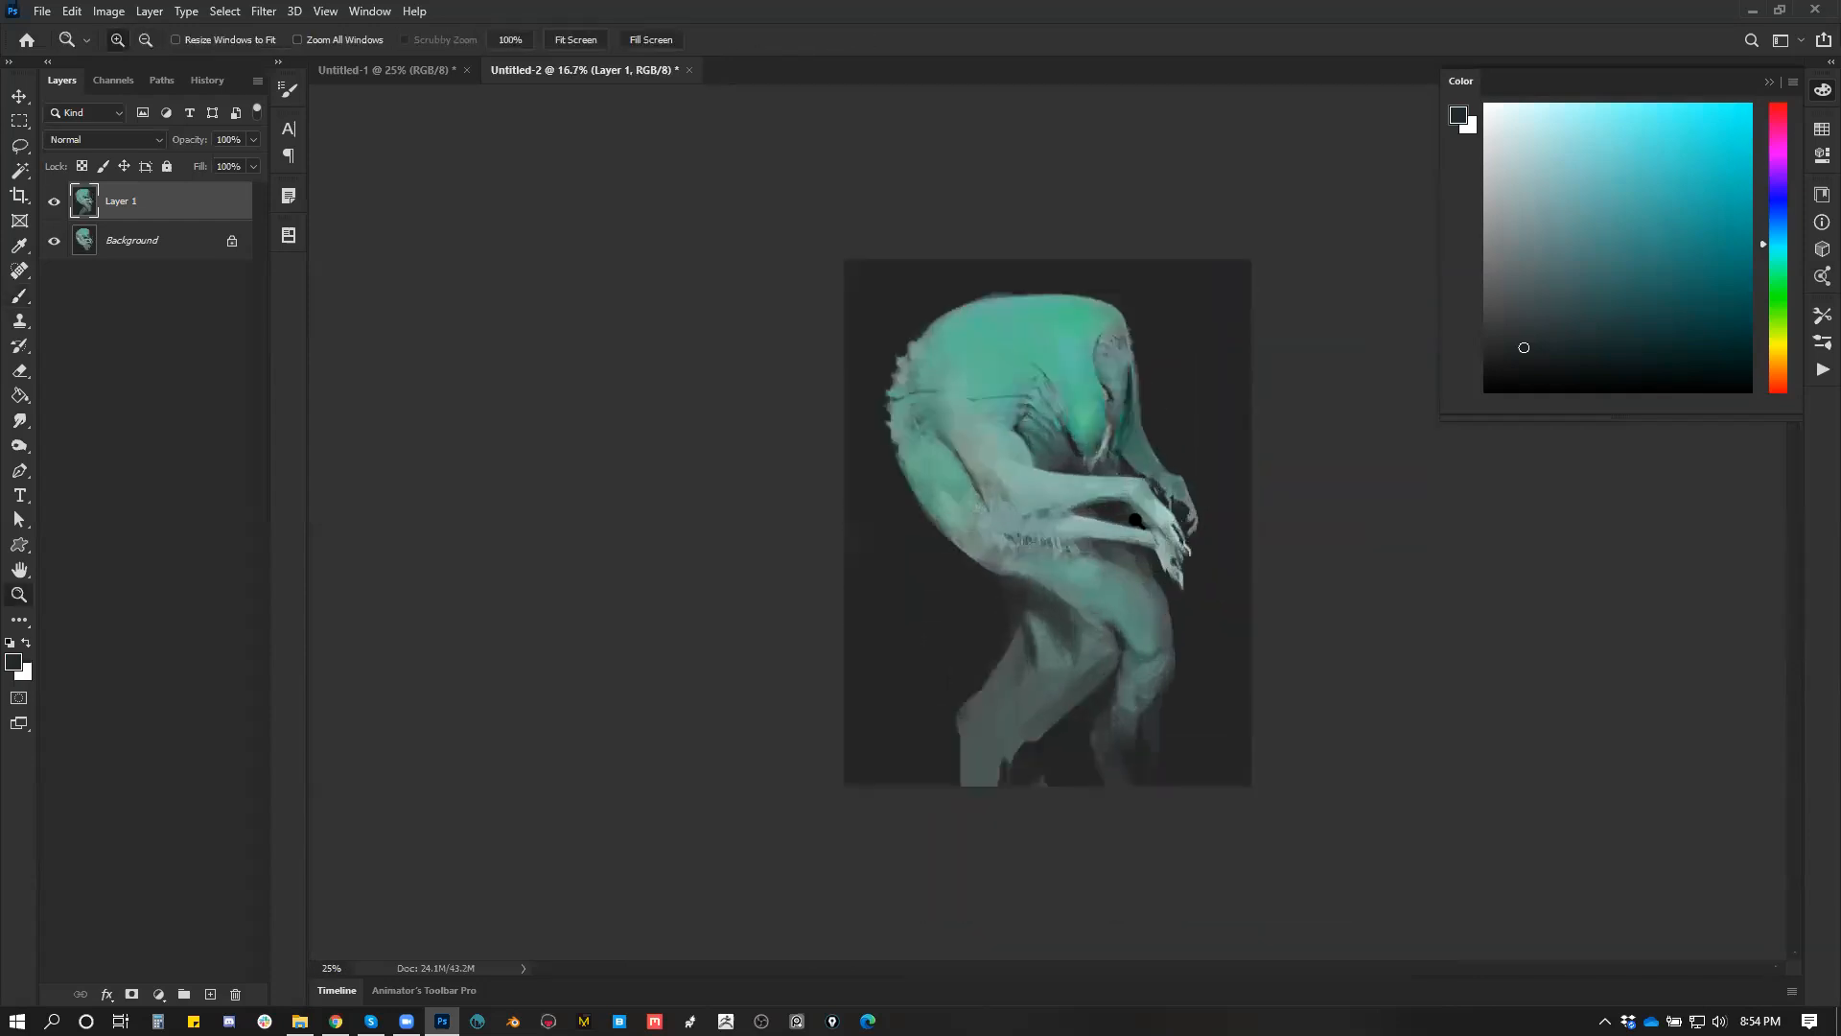
left_click(1136, 520)
left_click(1135, 520)
key("b")
left_click(1016, 299, "alt")
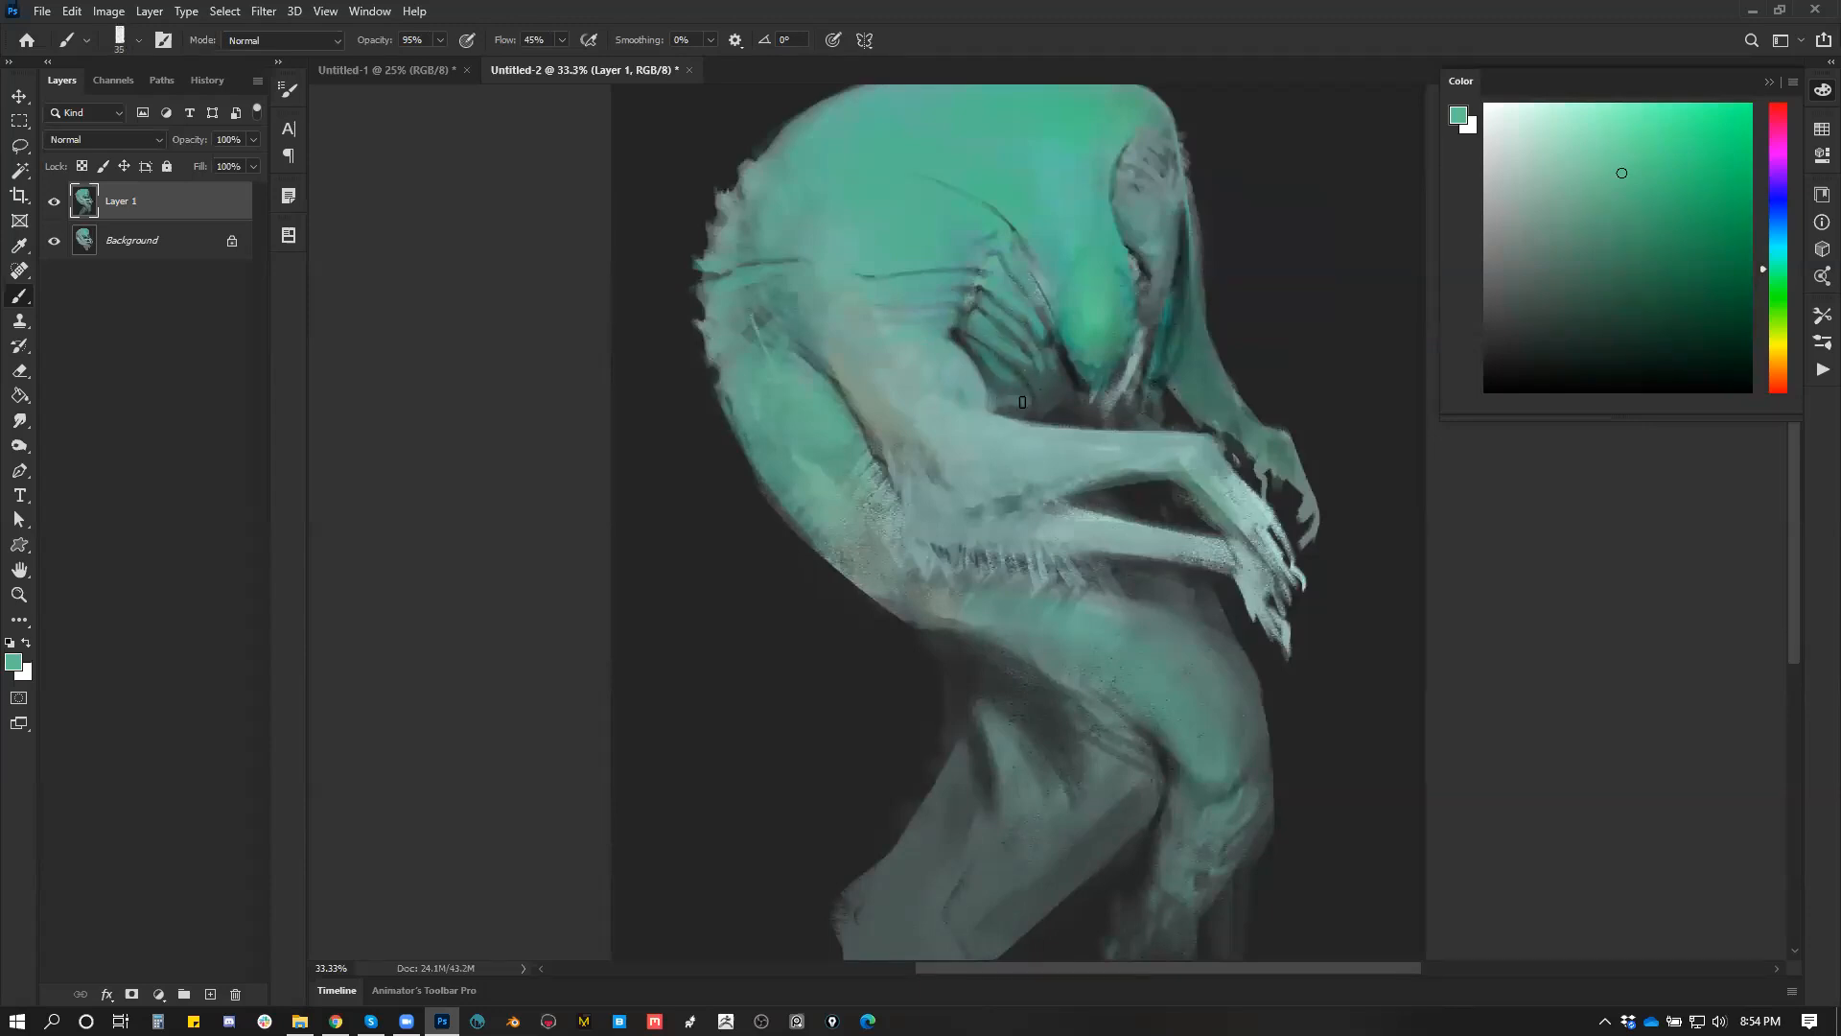
key("bracketright")
key("bracketright")
key("bracketright")
key("bracketright")
key("bracketright")
mouse_move(807, 373)
left_mouse_down()
mouse_move(767, 358)
mouse_move(836, 431)
left_mouse_up()
key("bracketleft")
key("bracketleft")
key("bracketleft")
key("bracketleft")
Step: Flip the canvas horizontally and check the whole creature at 25% zoom
left_click(1073, 514, "ctrl+alt")
left_click(1072, 514, "ctrl+alt")
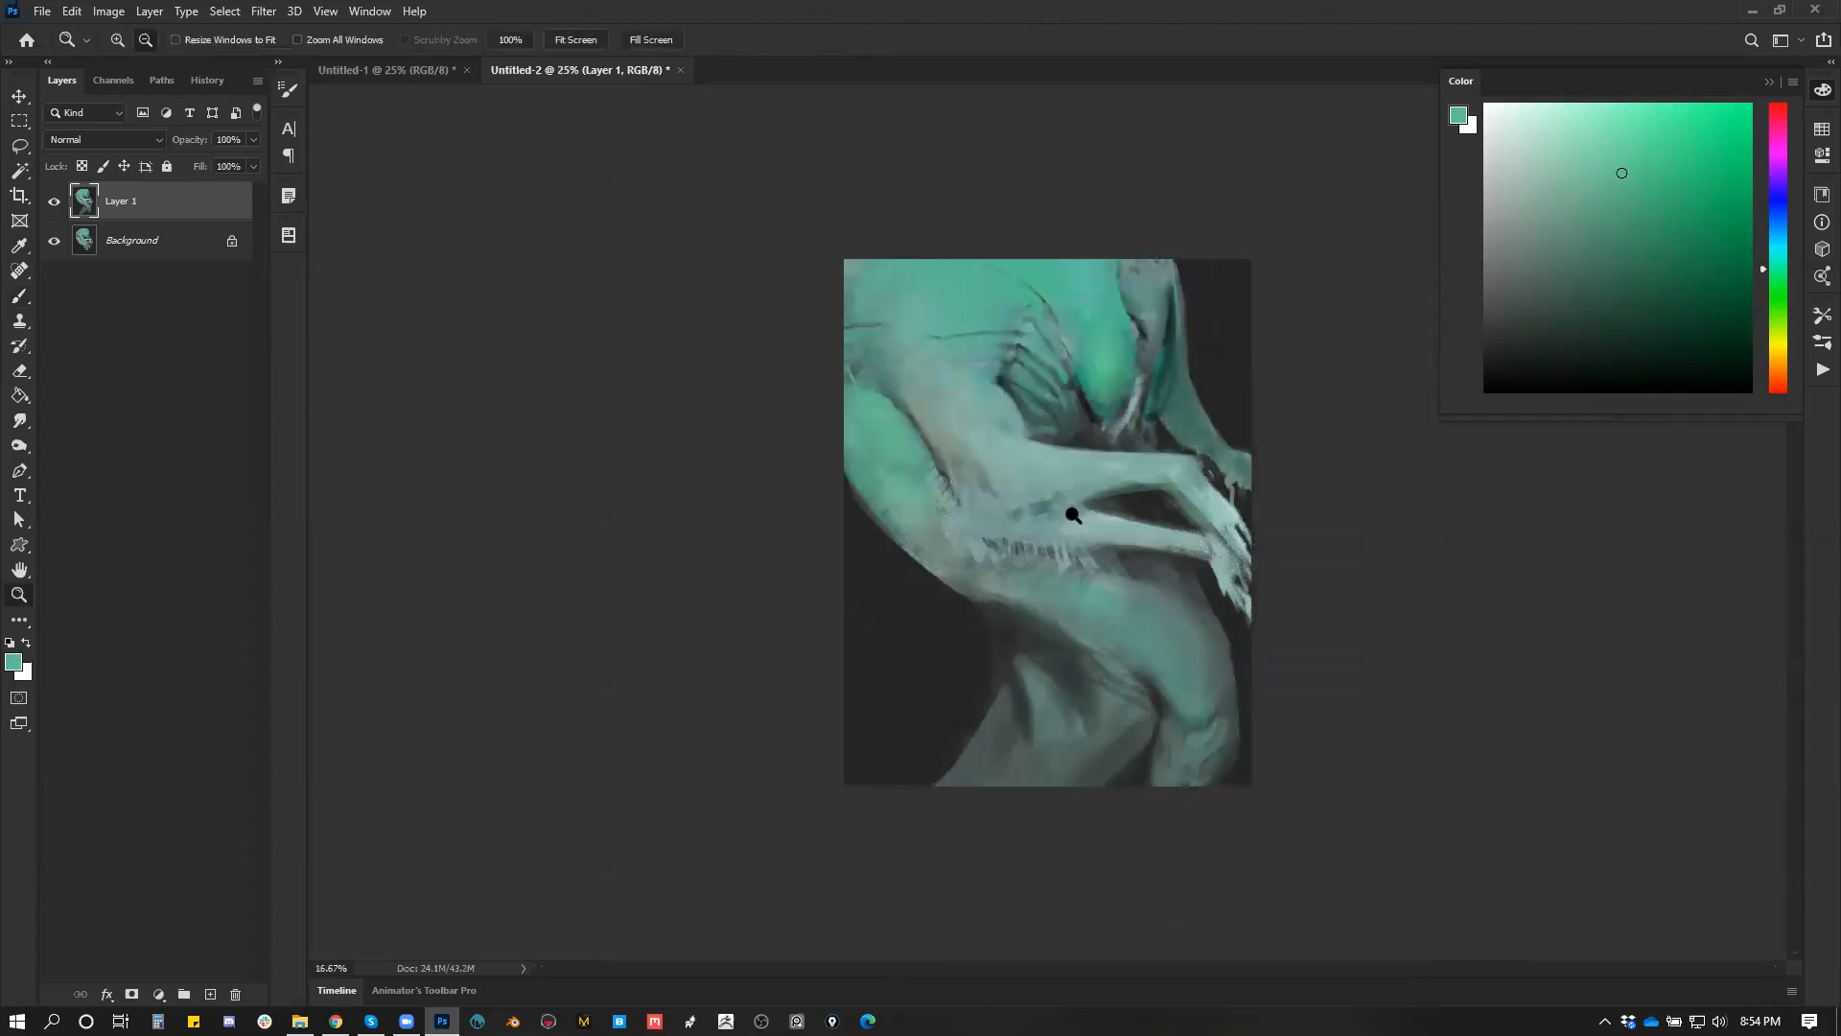
left_click(1077, 515, "ctrl+alt")
key("ctrl+f")
left_click(1134, 595, "ctrl")
left_click(1131, 596, "ctrl")
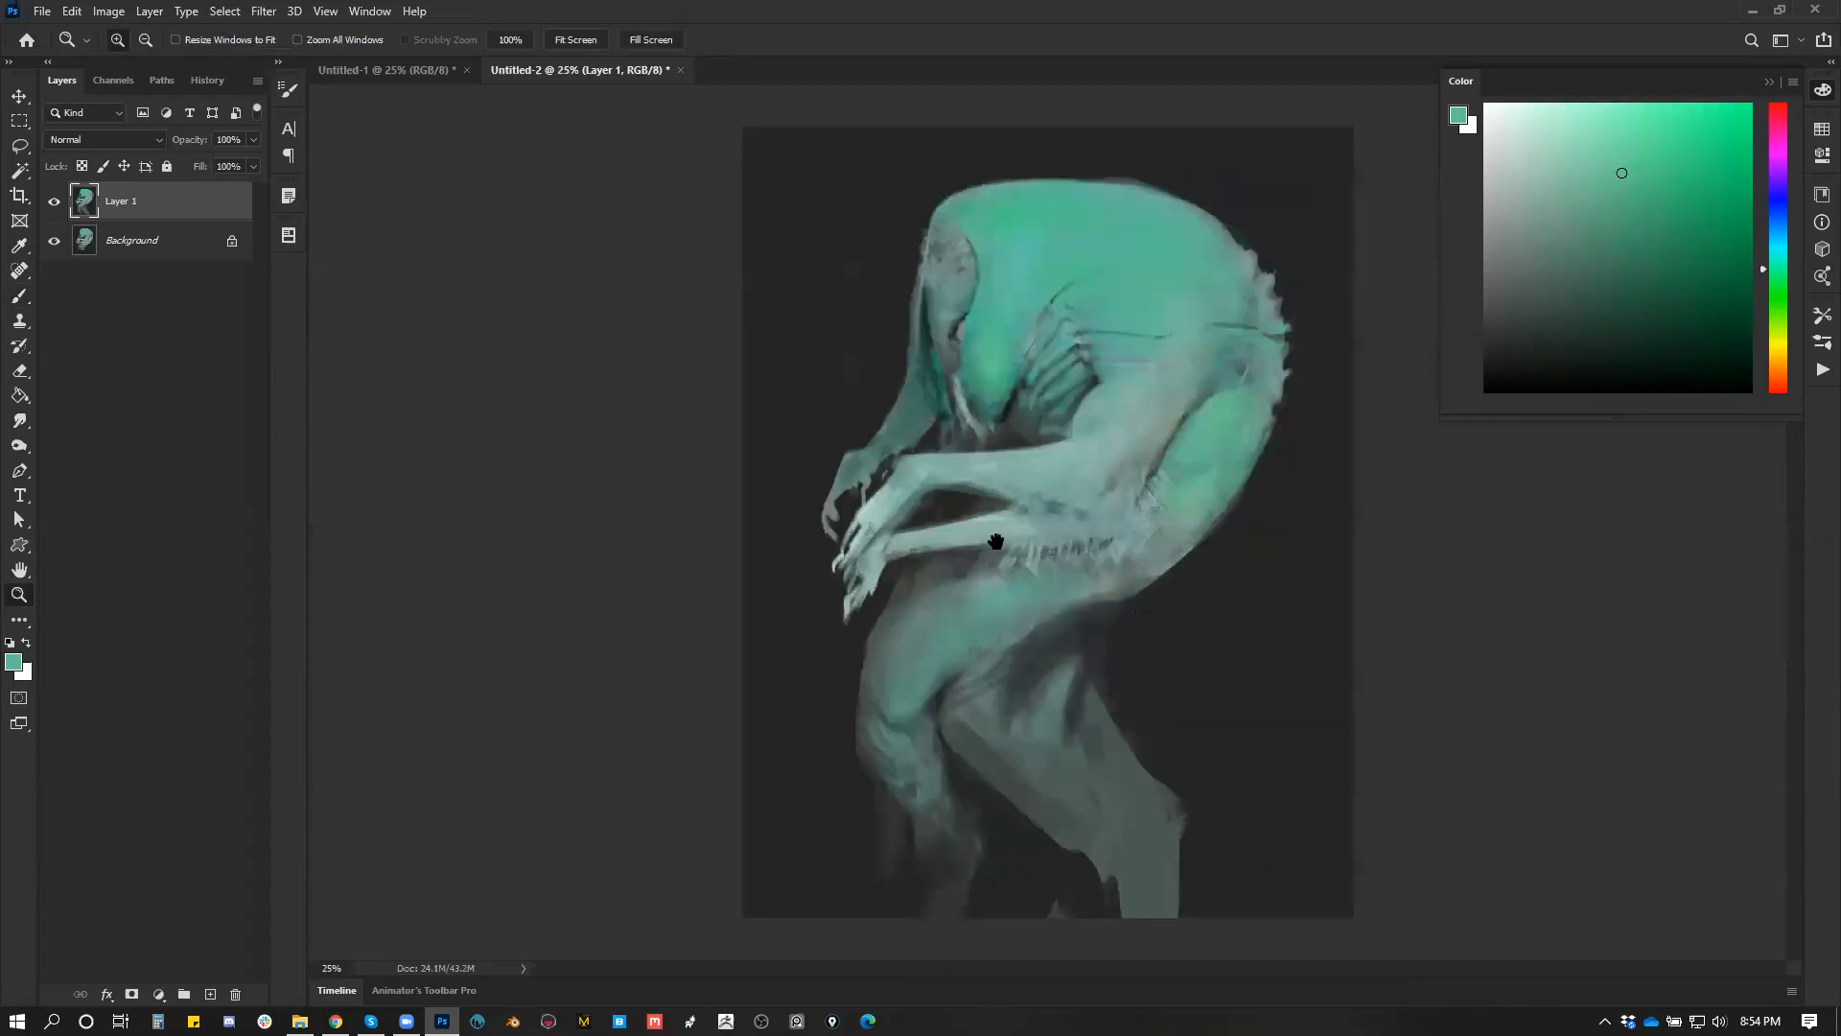
Step: Blend teal sampled from the thigh over the rear leg from thigh to shin with 150 px and 125 px brushes
key("bracketright")
key("bracketright")
key("bracketright")
key("bracketright")
key("bracketright")
key("bracketright")
key("bracketright")
key("bracketright")
key("bracketright")
key("bracketright")
key("bracketright")
left_click(994, 612, "alt")
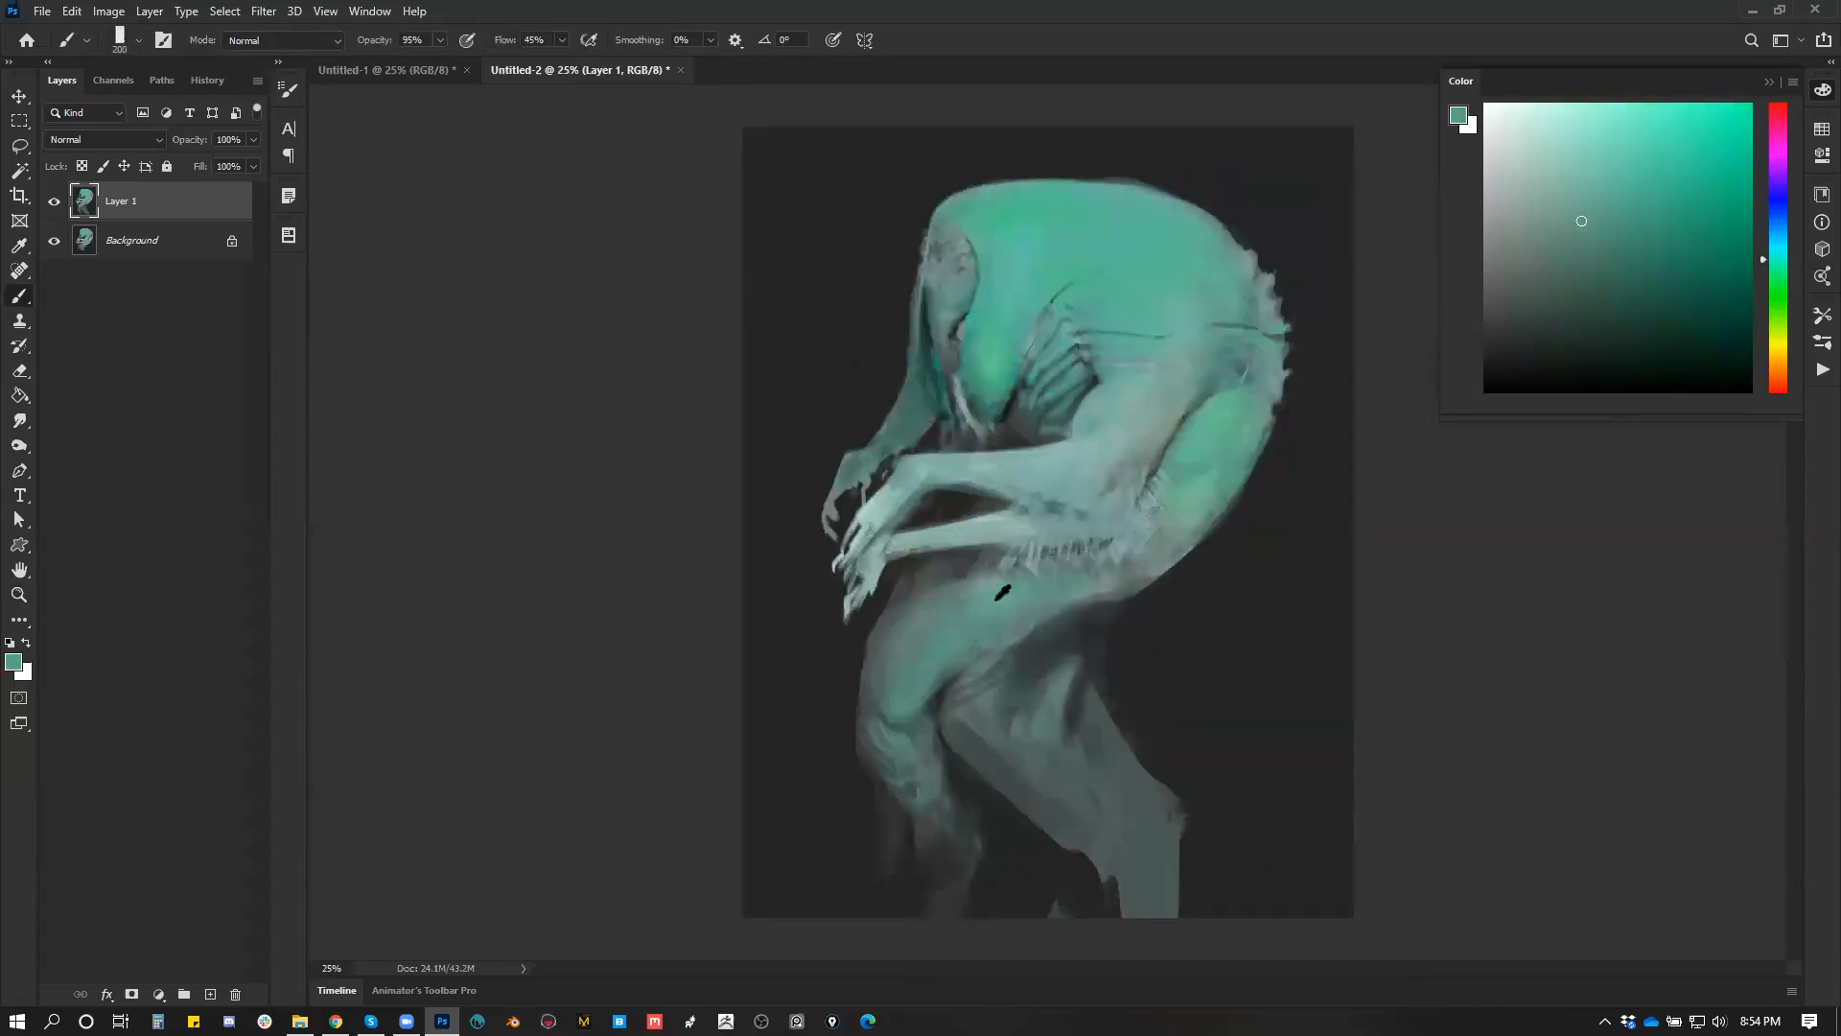
key("bracketleft")
mouse_move(1045, 671)
left_mouse_down()
mouse_move(1036, 723)
mouse_move(1065, 752)
mouse_move(1011, 728)
mouse_move(1050, 739)
left_mouse_up()
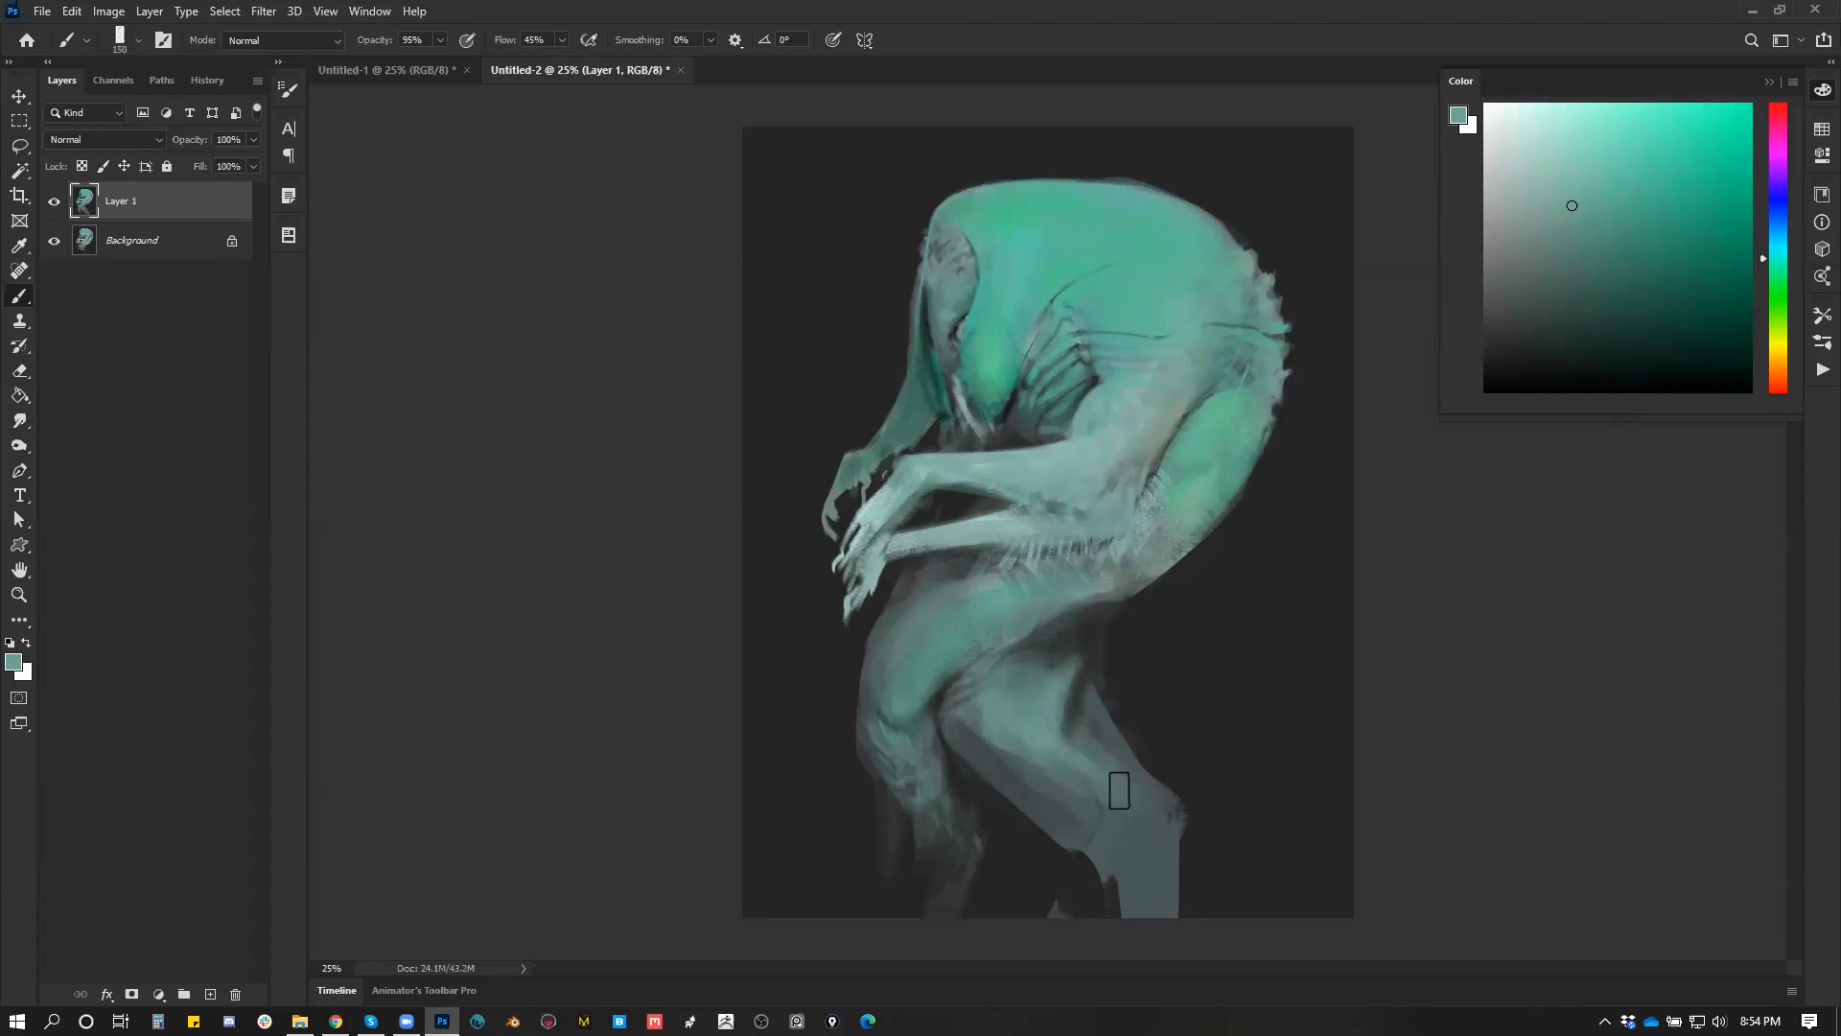
key("bracketleft")
mouse_move(1104, 789)
left_mouse_down()
mouse_move(1118, 768)
mouse_move(1159, 810)
mouse_move(1103, 870)
mouse_move(1143, 886)
left_mouse_up()
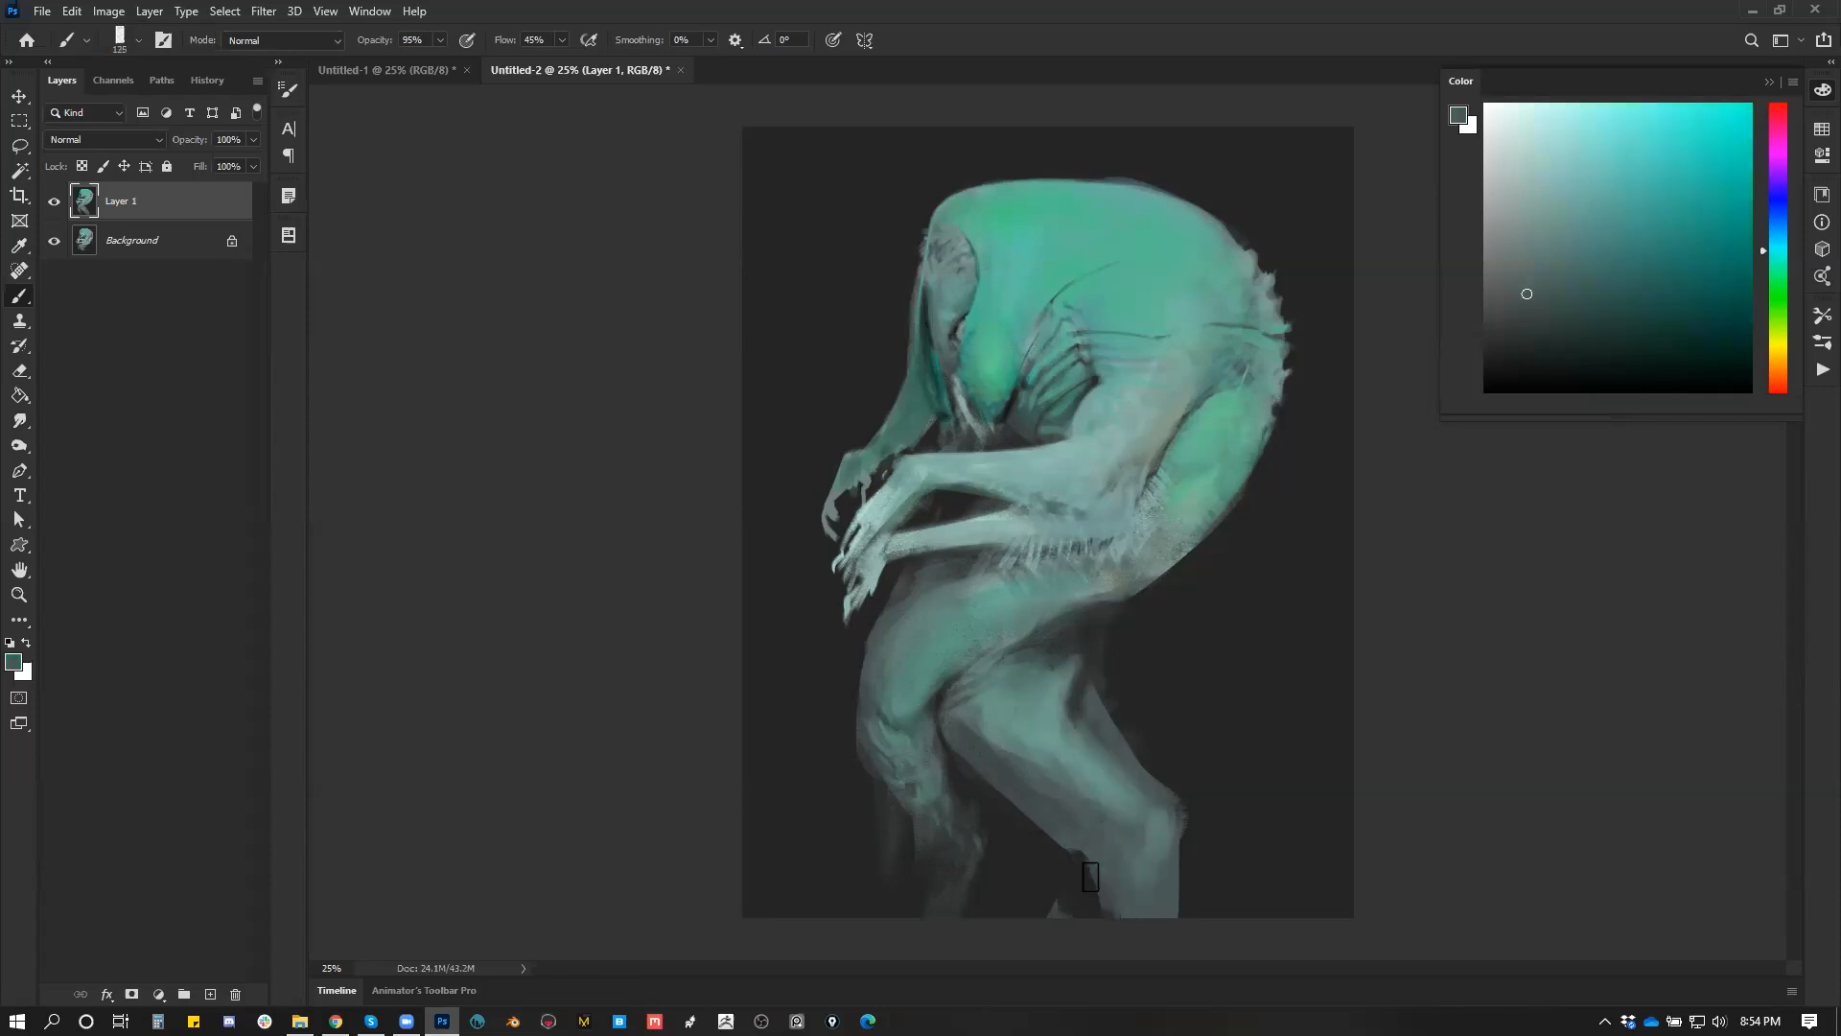
Step: Flip the canvas and trim the rear leg's outer contour above the shin with the sampled dark background colour
left_click(1235, 806, "alt")
key("ctrl+shift+h")
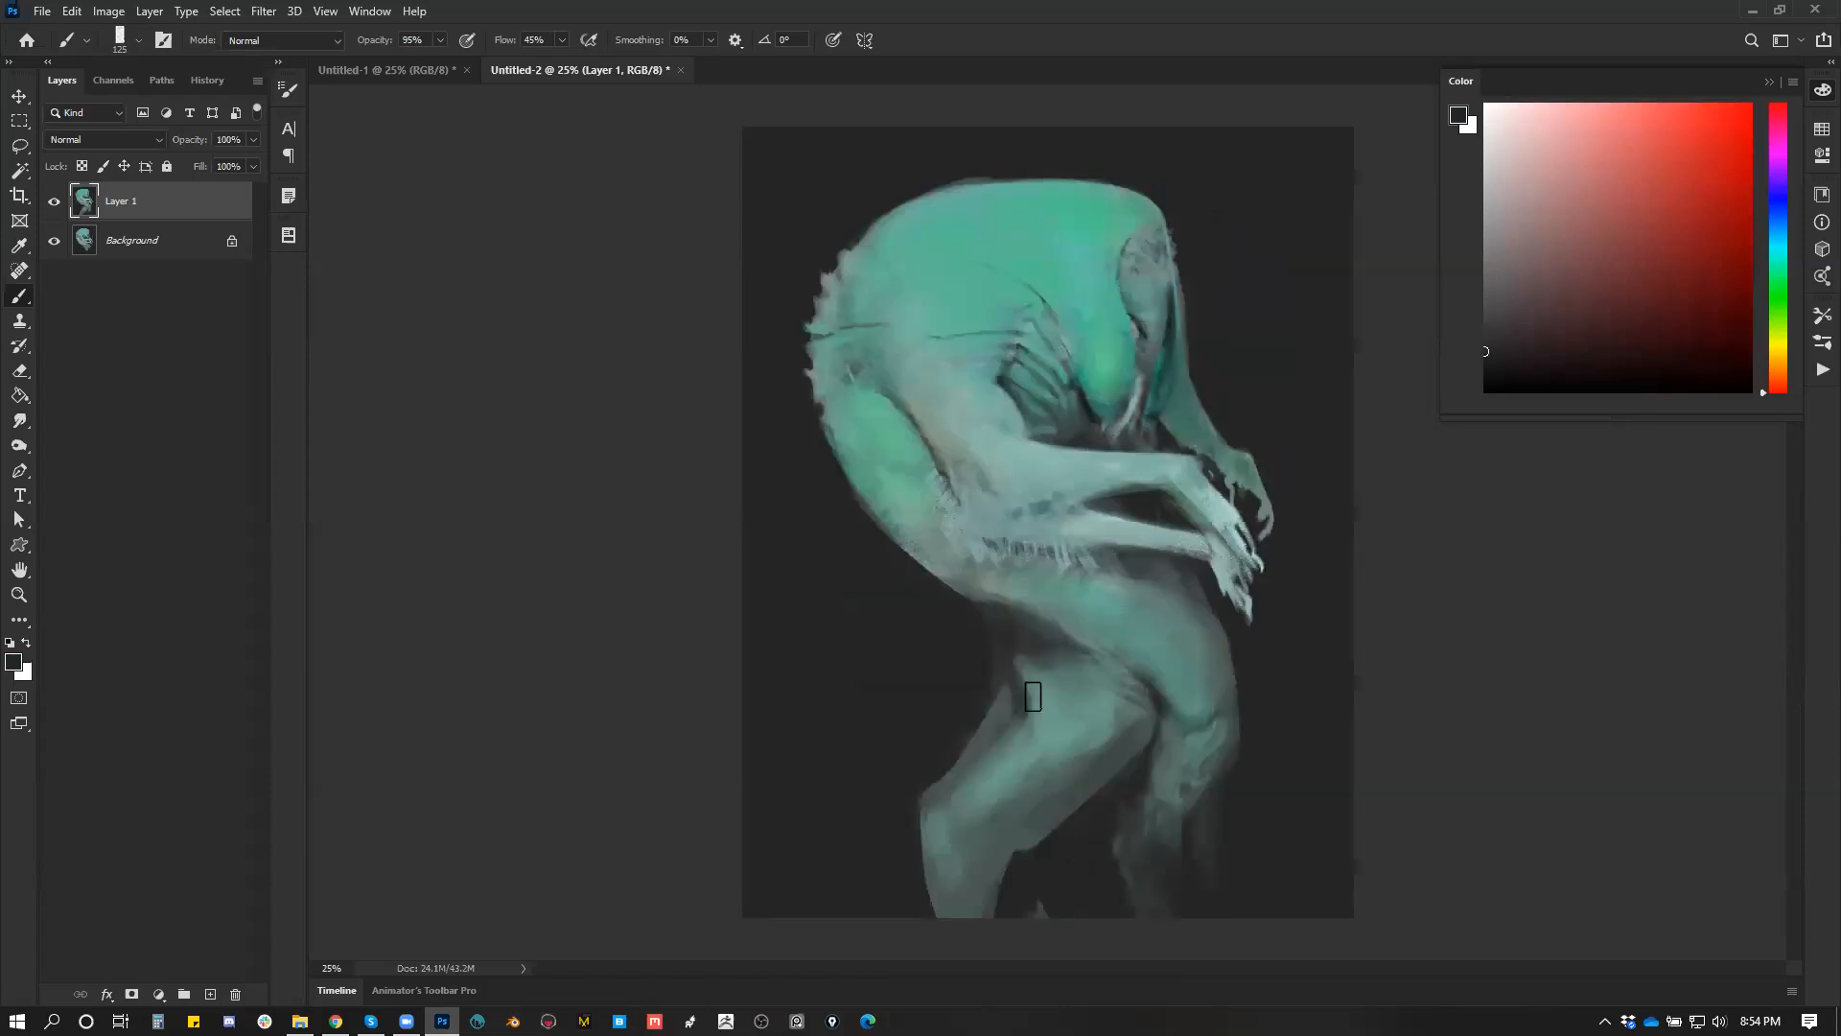
left_click(1017, 687, "alt")
mouse_move(1006, 712)
left_mouse_down()
mouse_move(1012, 670)
mouse_move(975, 749)
left_mouse_up()
left_click_drag(1005, 704, 948, 766)
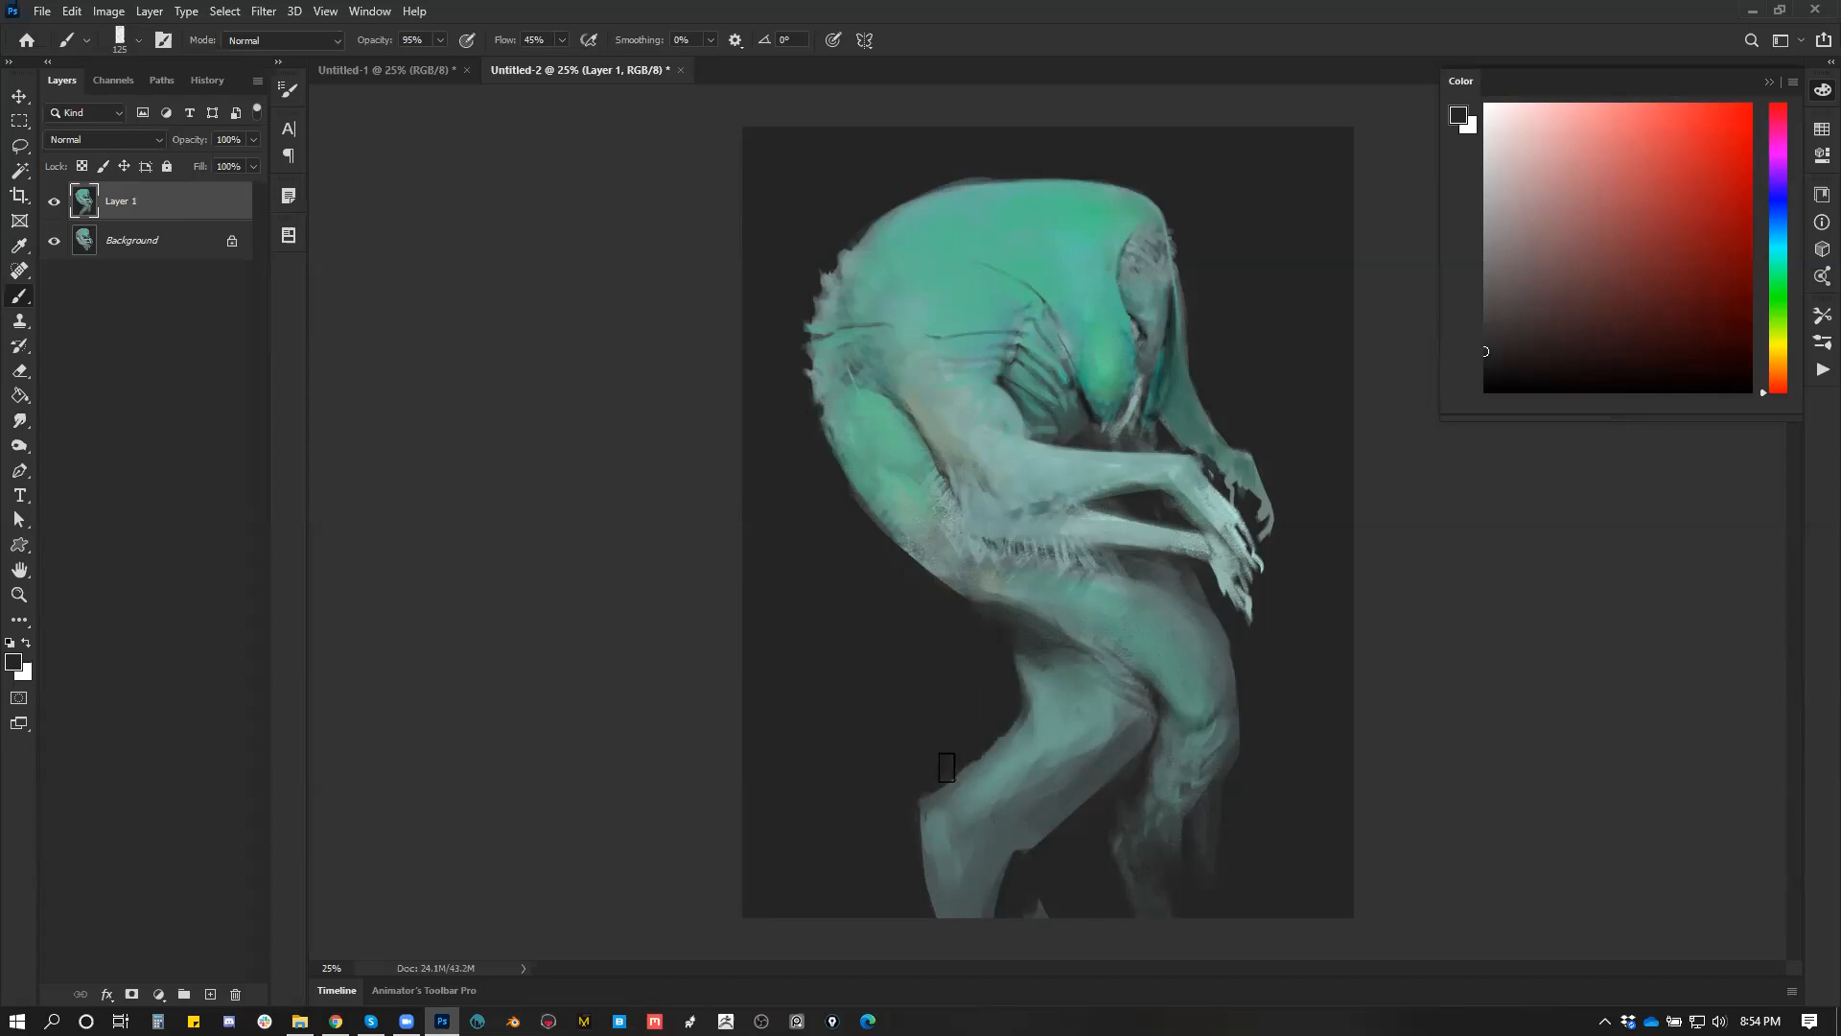
key("bracketleft")
Step: Flip the canvas and blend sampled teal around the rear leg's knee with the 600 px textured brush from the Comic set
key("ctrl+shift+h")
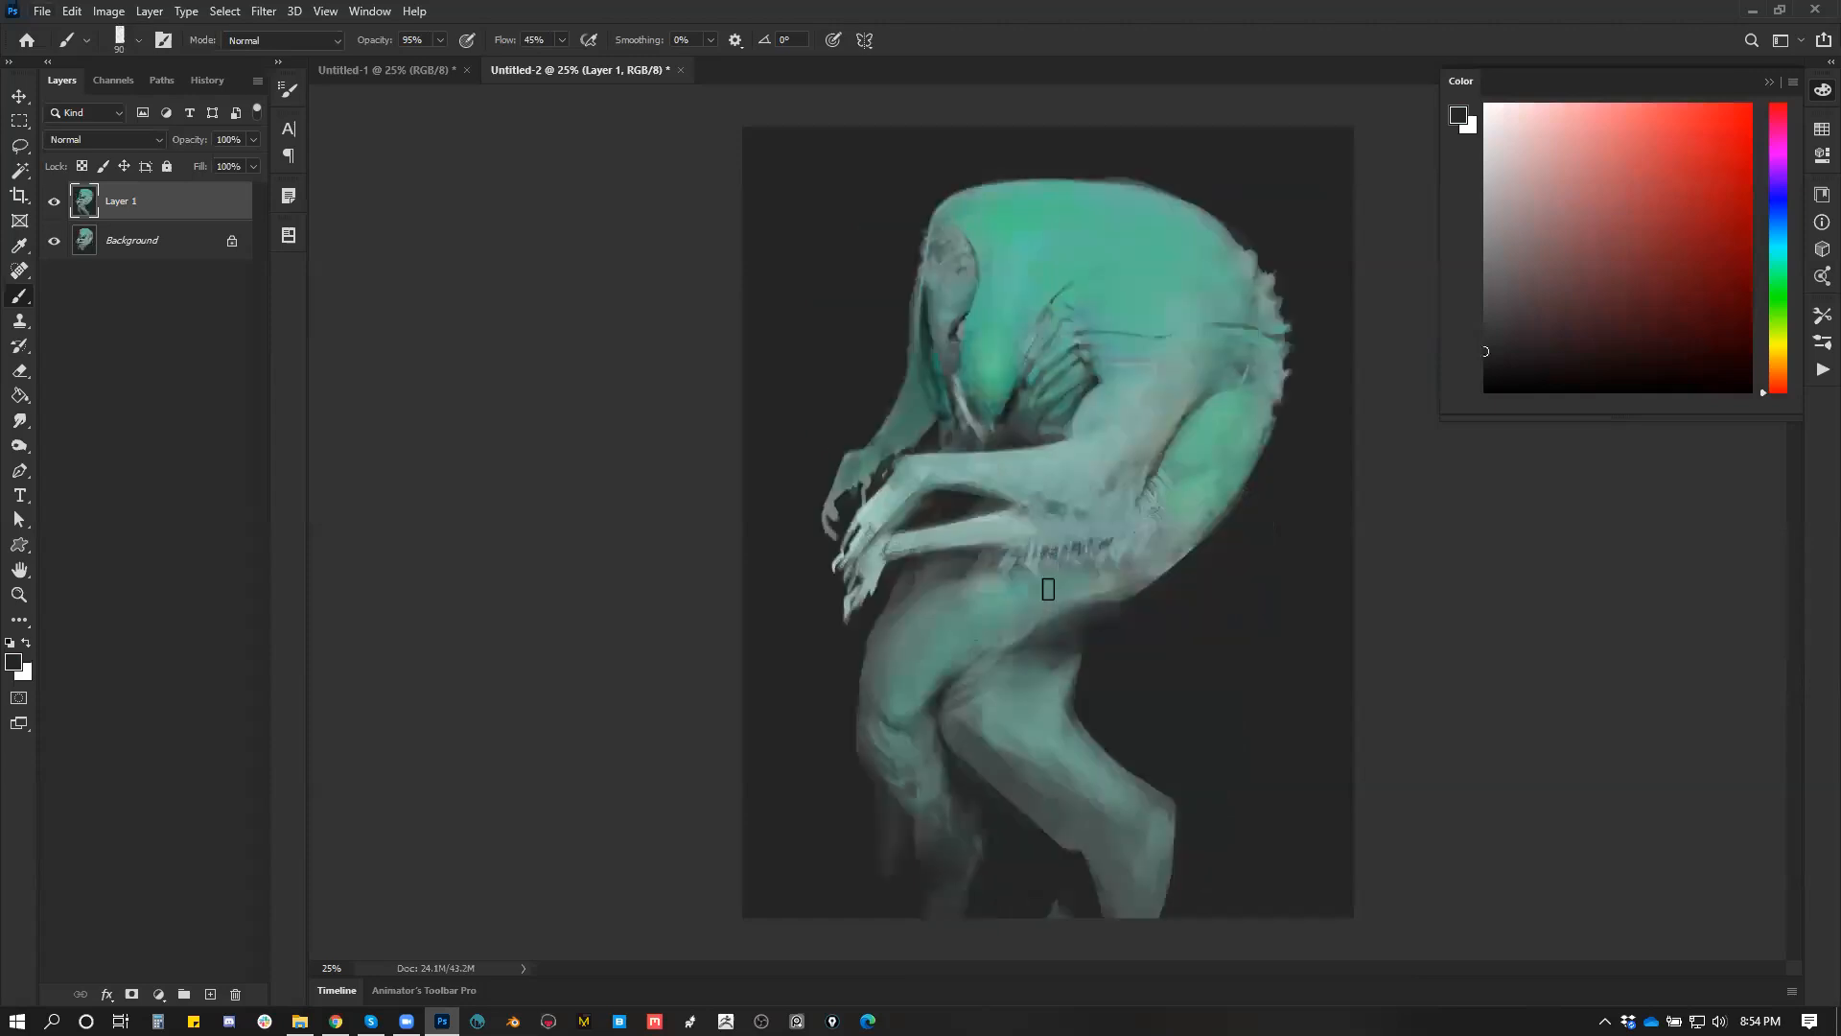
right_click(1127, 527)
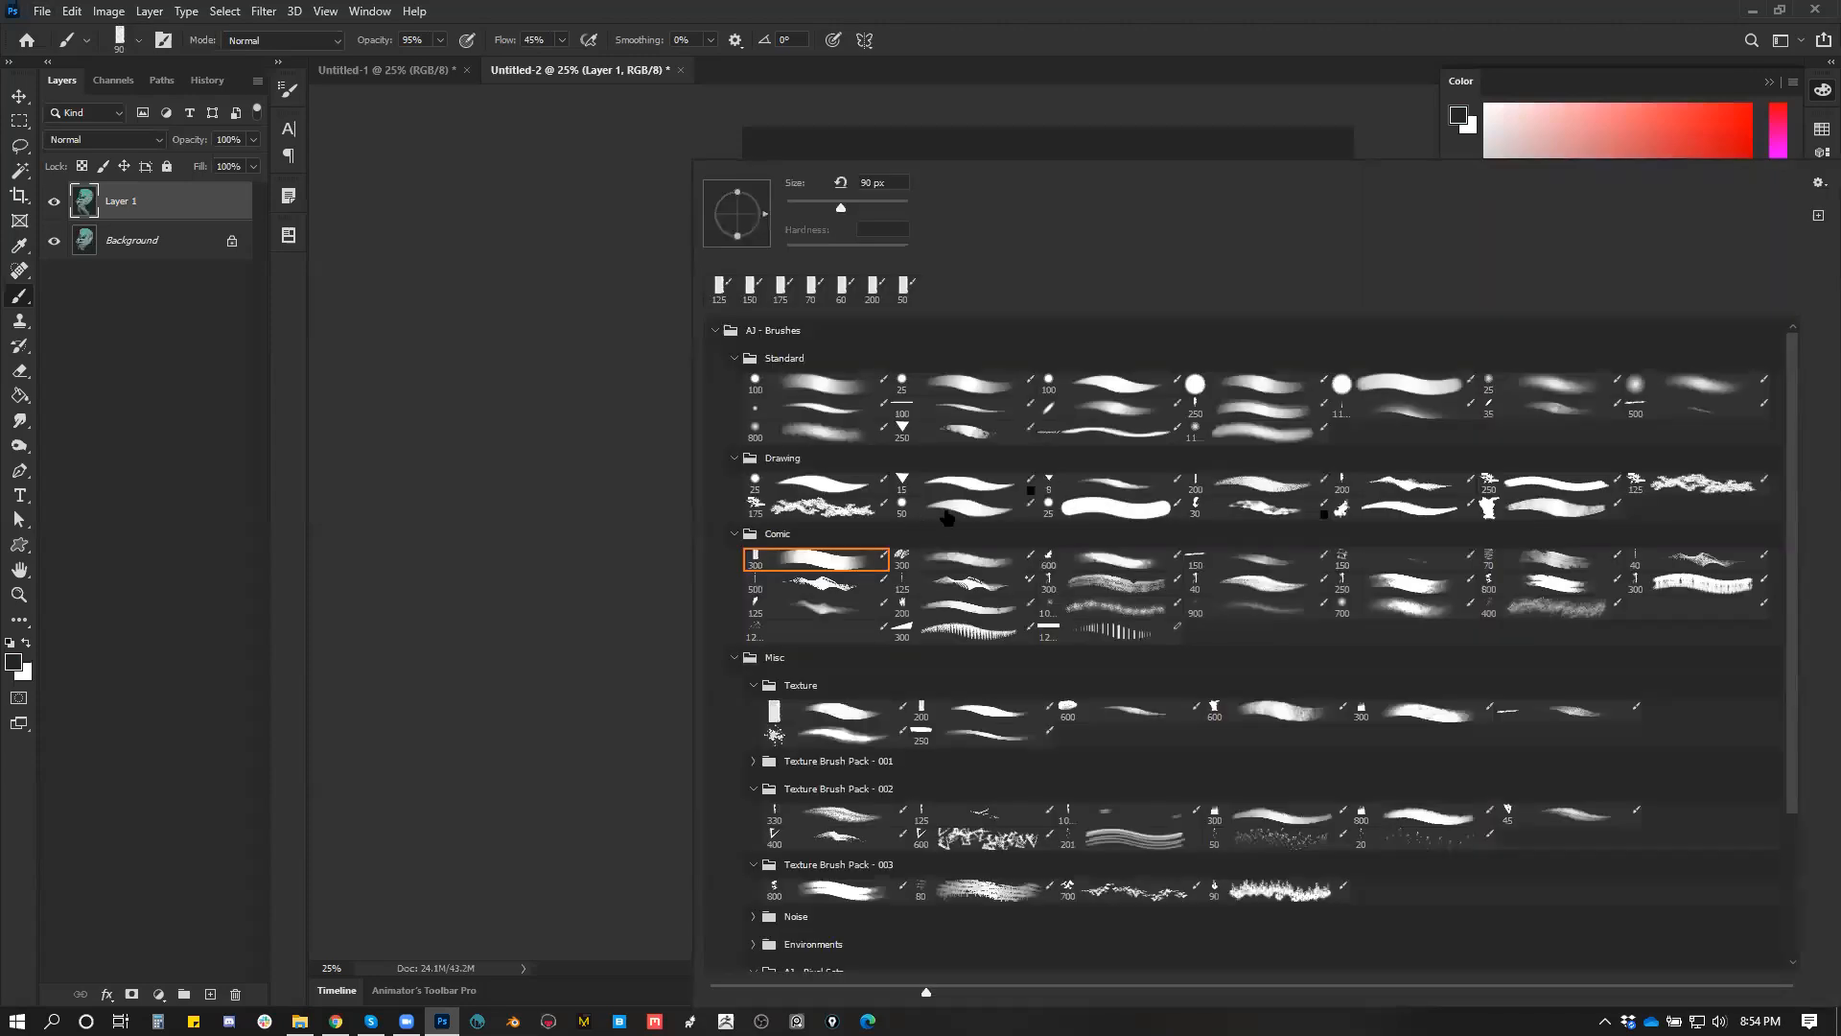
left_click(1132, 558)
left_click(493, 699)
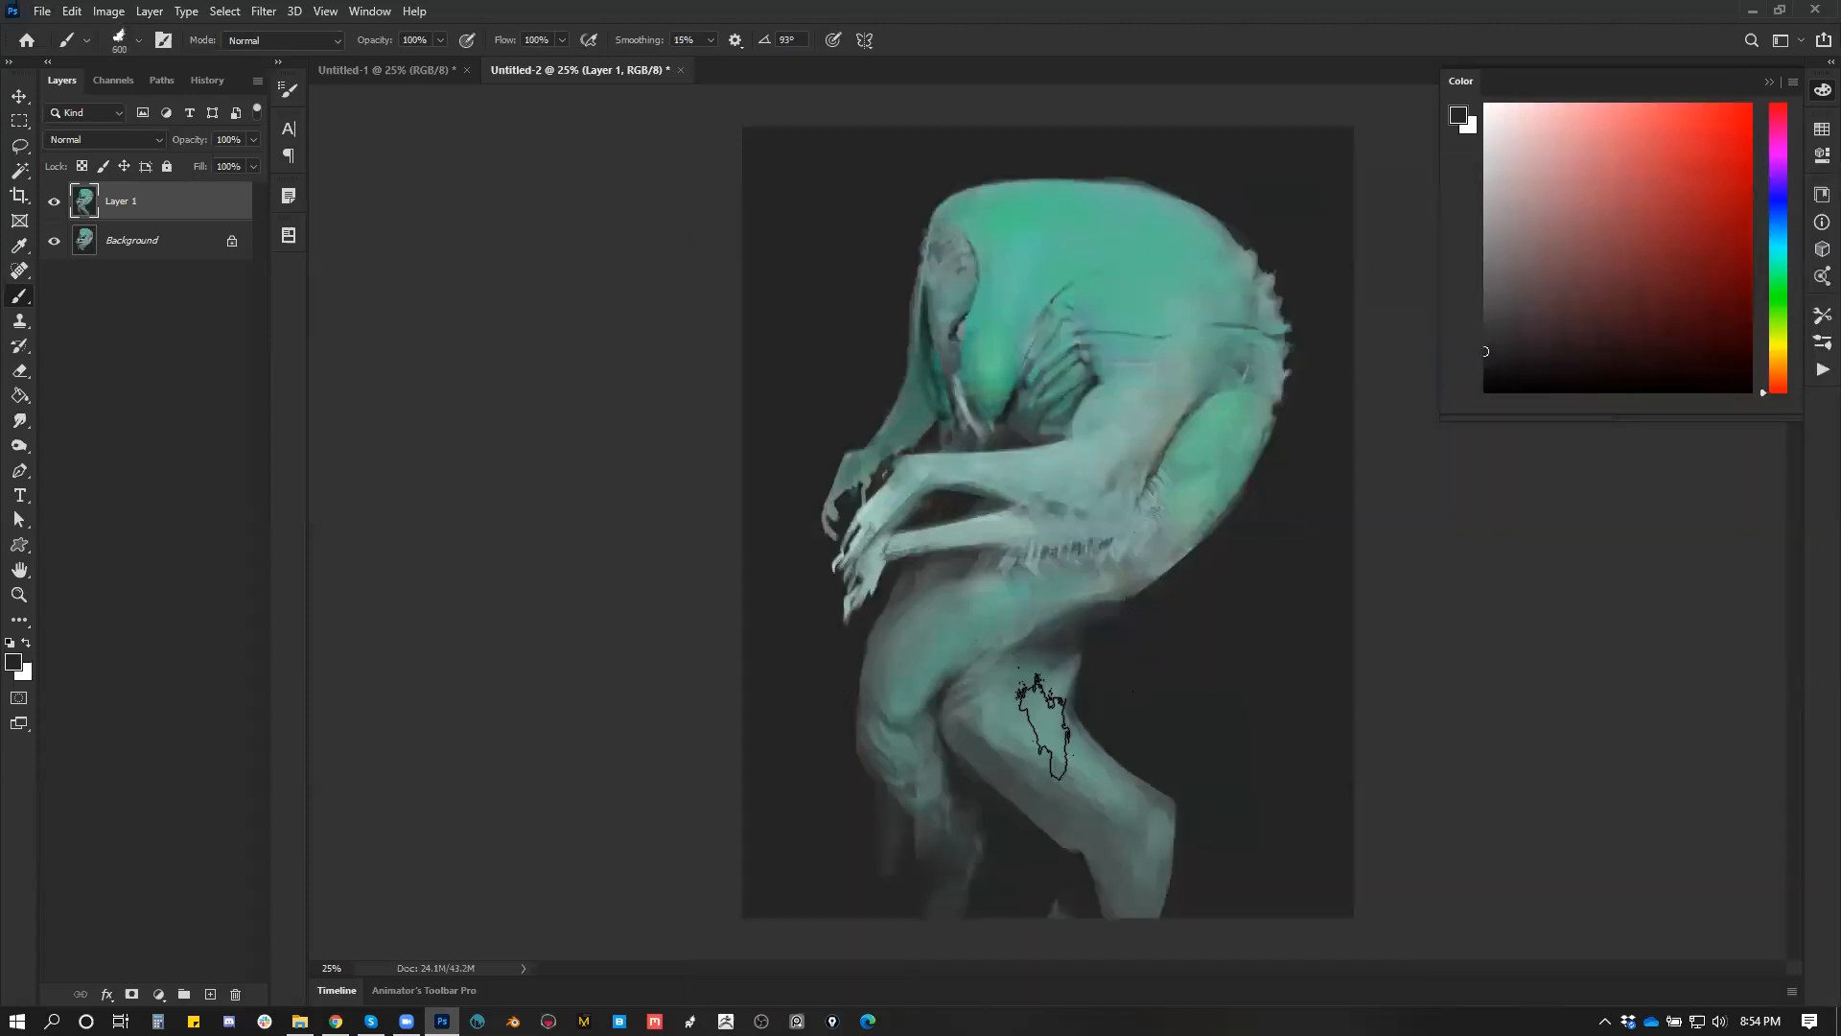
left_click(1025, 716, "alt")
mouse_move(1006, 734)
left_mouse_down()
mouse_move(982, 718)
mouse_move(1013, 744)
left_mouse_up()
key("bracketleft")
key("bracketleft")
key("bracketleft")
left_click(984, 759, "alt")
left_click(988, 735, "alt")
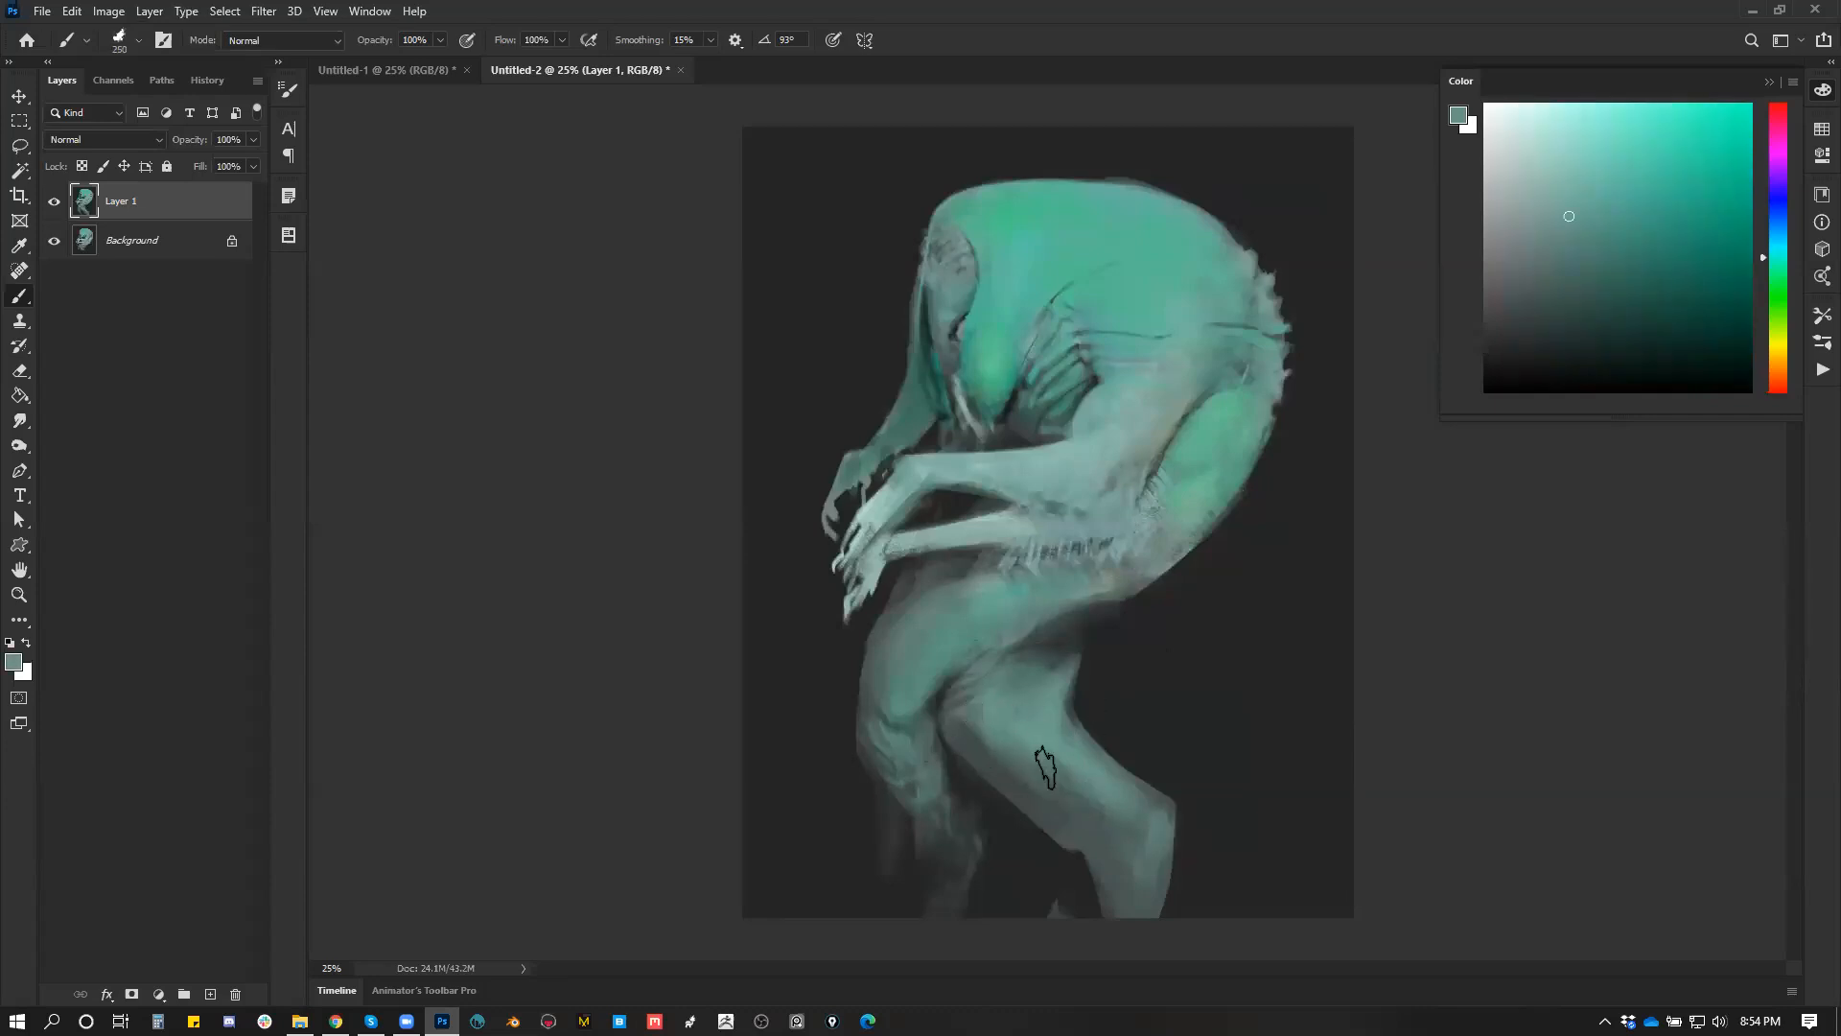
Step: Refine the shading on the rear leg's knee and lower thigh with sampled grey-teal and smaller brush sizes
key("bracketleft")
key("bracketleft")
key("bracketleft")
key("bracketleft")
key("bracketleft")
key("bracketleft")
key("bracketleft")
left_click_drag(986, 699, 972, 736)
key("bracketright")
key("bracketright")
key("bracketright")
key("bracketright")
key("bracketright")
left_click(993, 758, "alt")
key("bracketleft")
key("bracketleft")
key("bracketleft")
left_click_drag(1009, 734, 1024, 753)
Step: Flip the canvas and soften the underside of the hip with a sampled grey-green and a 300 px textured brush
key("ctrl+shift+h")
left_click(1103, 710, "alt")
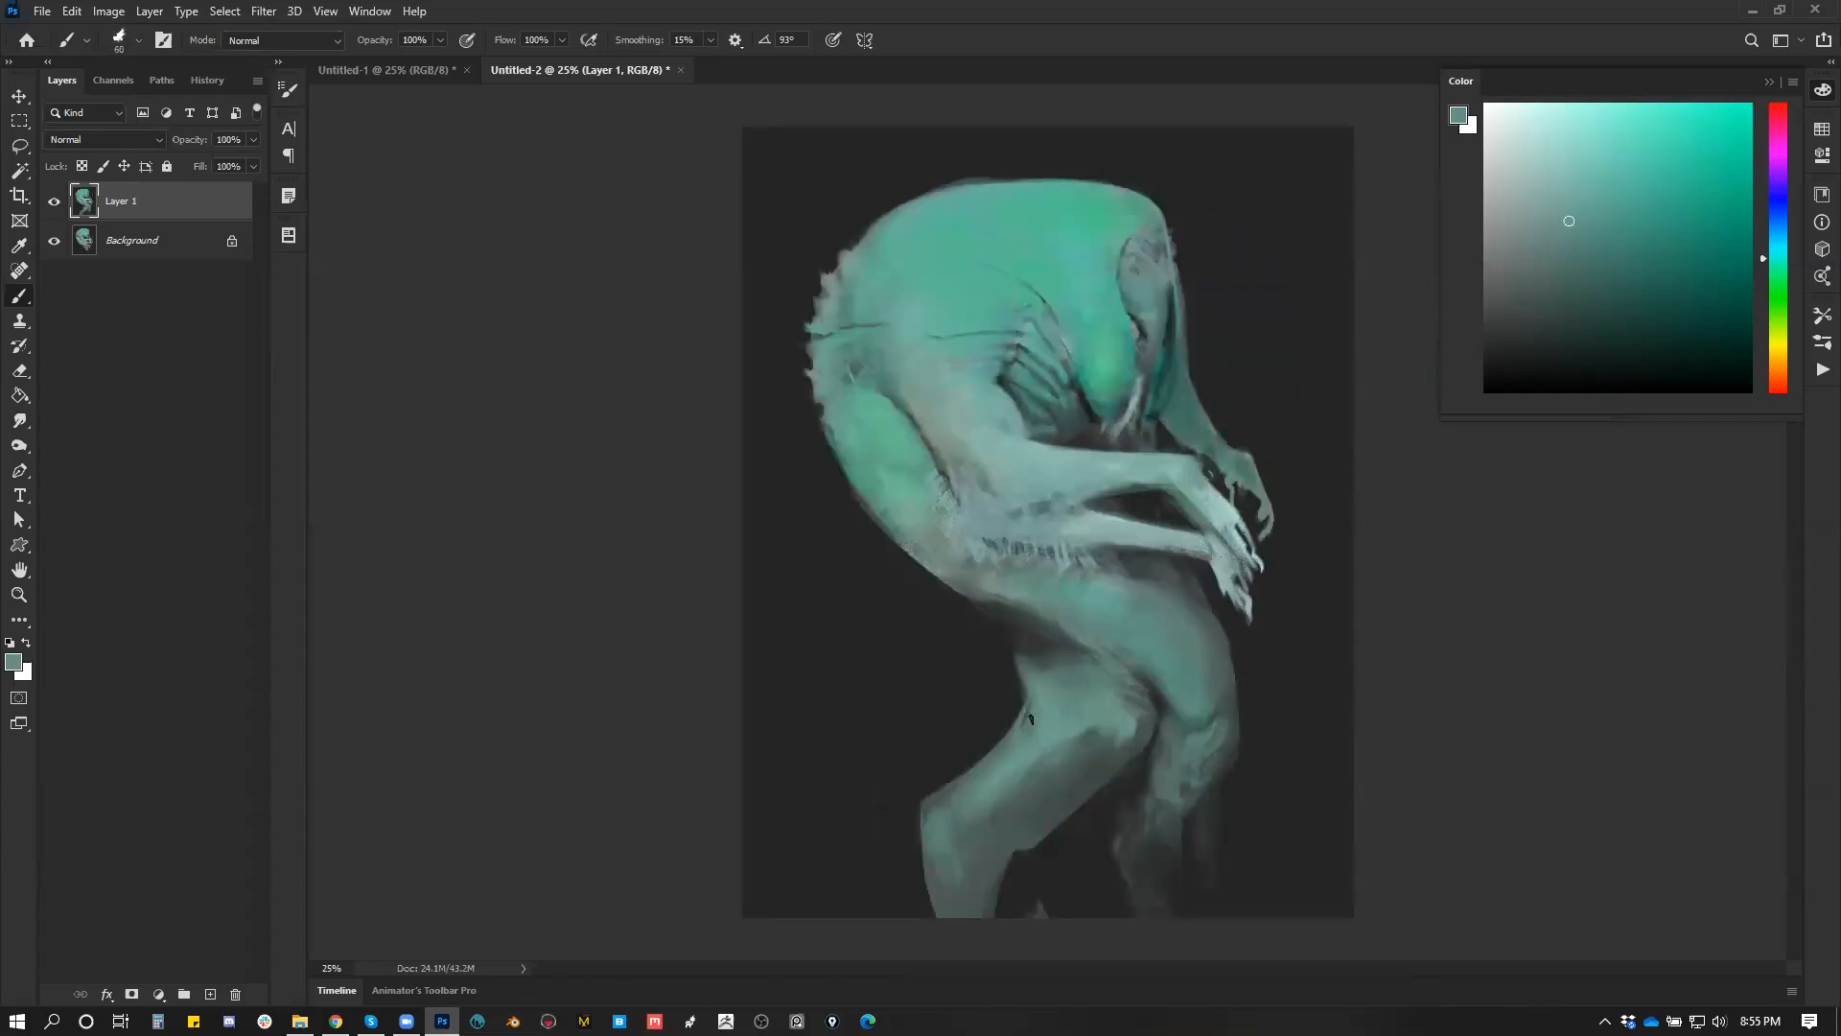
left_click(998, 587, "alt")
key("bracketleft")
left_click_drag(906, 576, 964, 587)
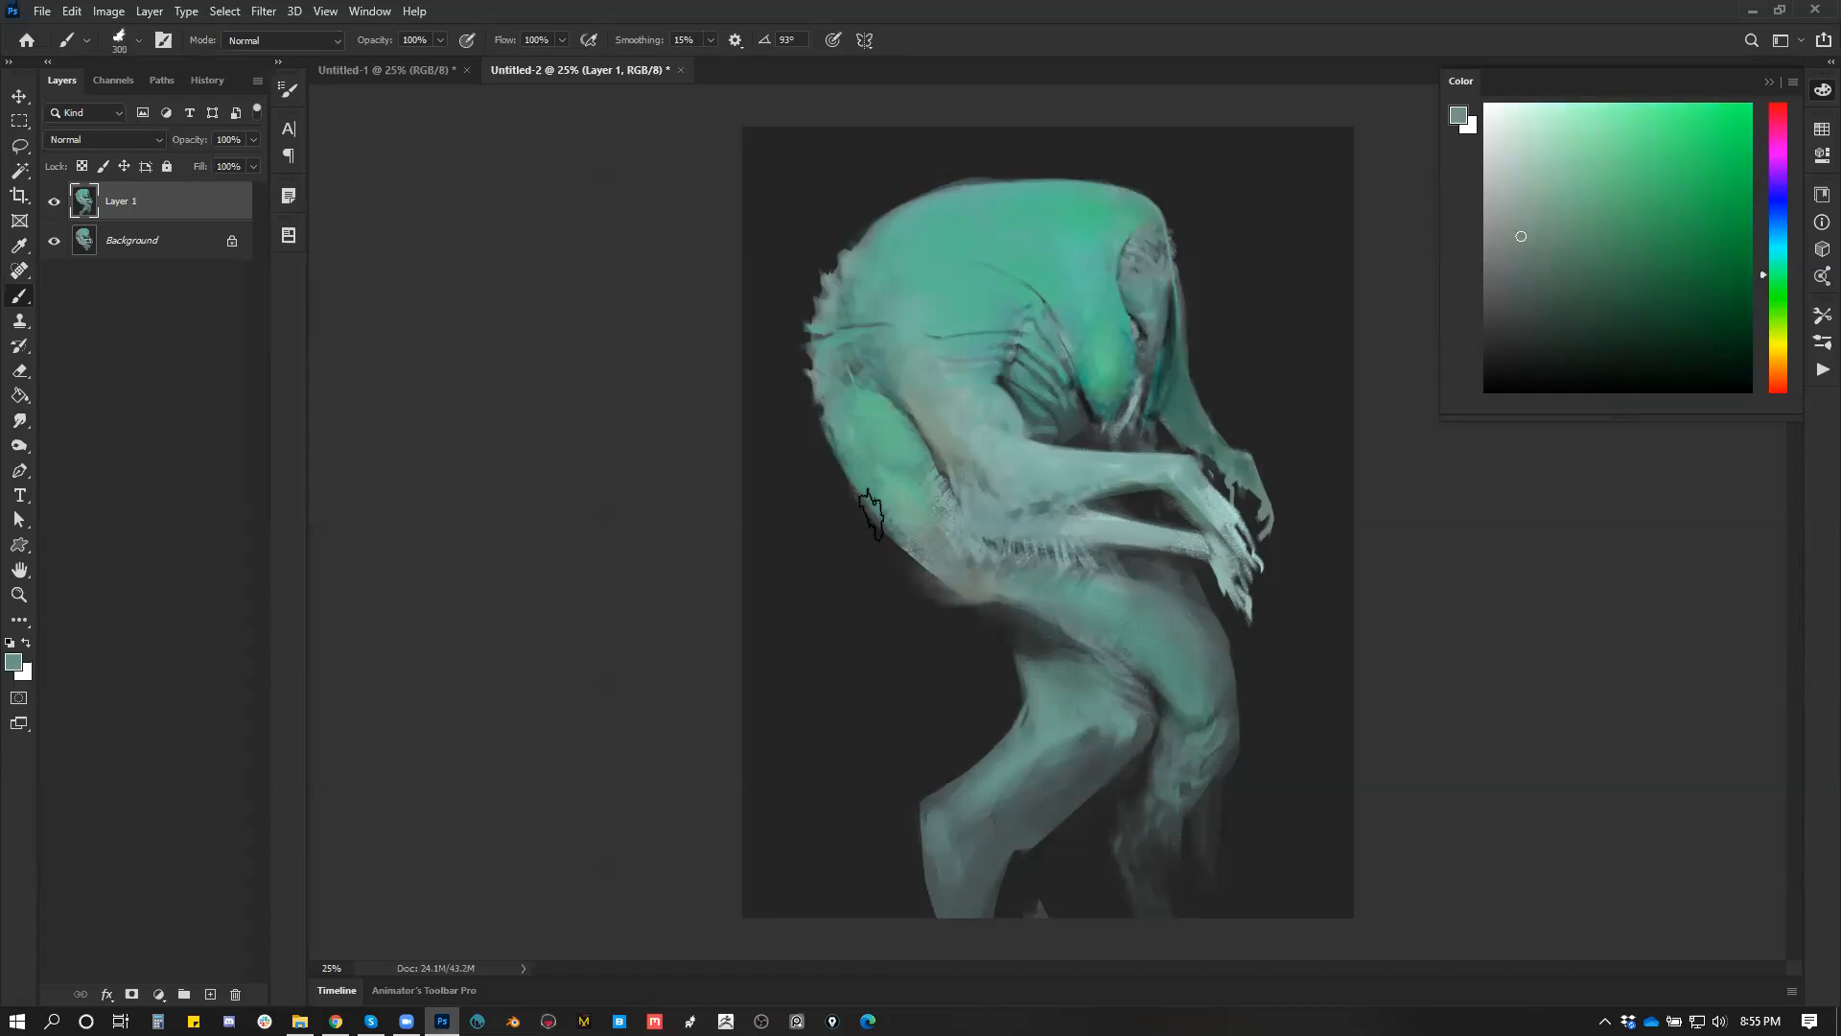
Step: Flip the canvas and rework the near upper arm and elbow with sampled pale and dark teals, reducing the brush from 150 px
key("bracketleft")
key("ctrl+shift+h")
left_click(1129, 447, "alt")
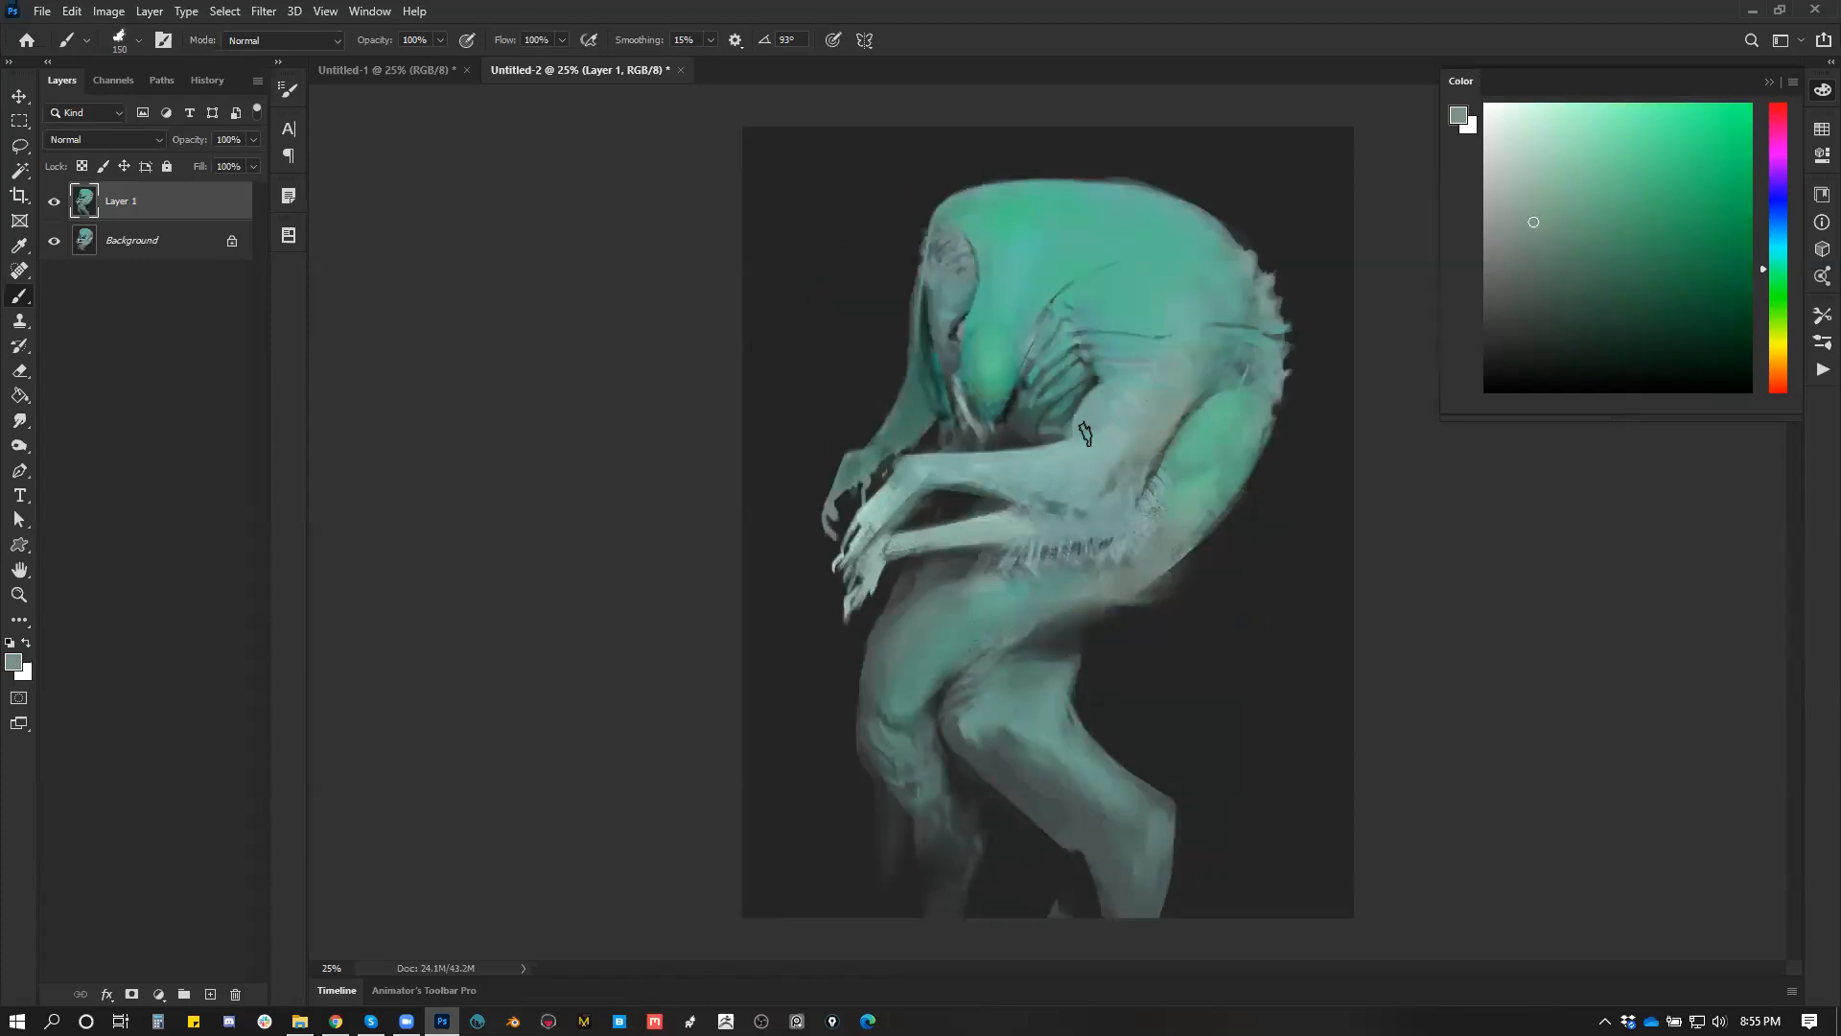
left_click(1133, 397, "alt")
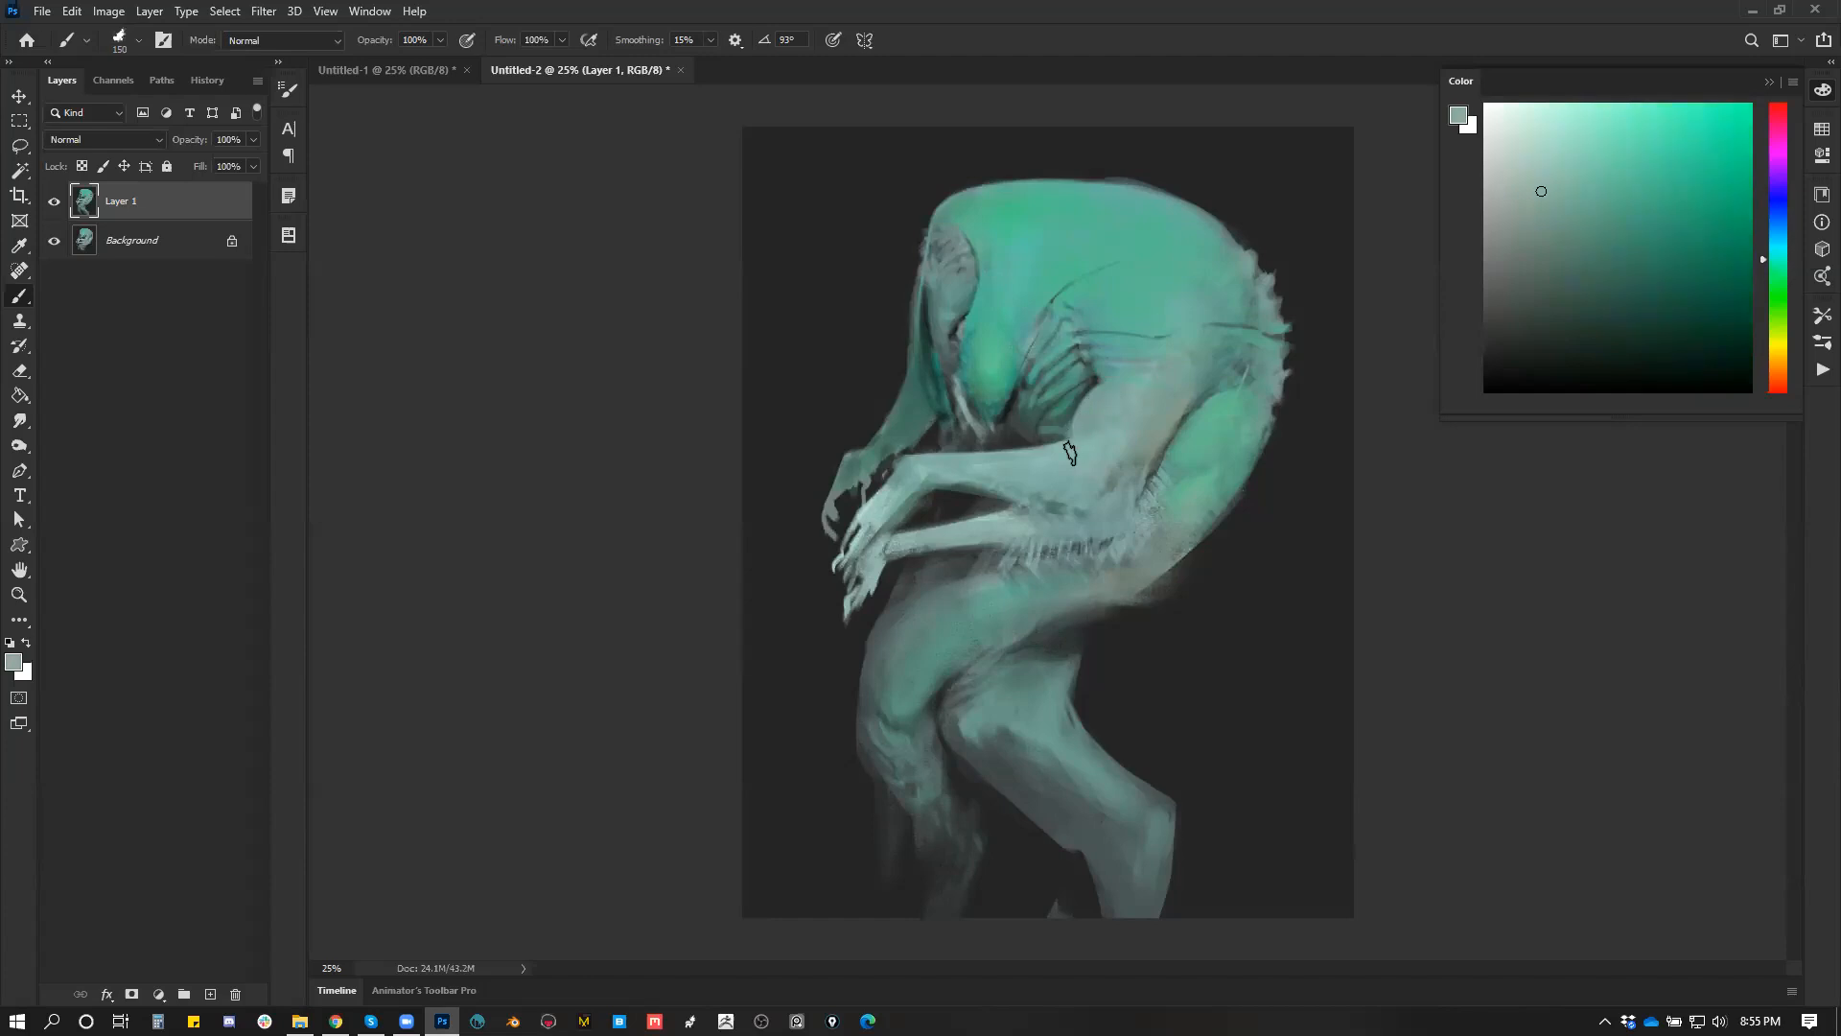
left_click(1082, 493, "alt")
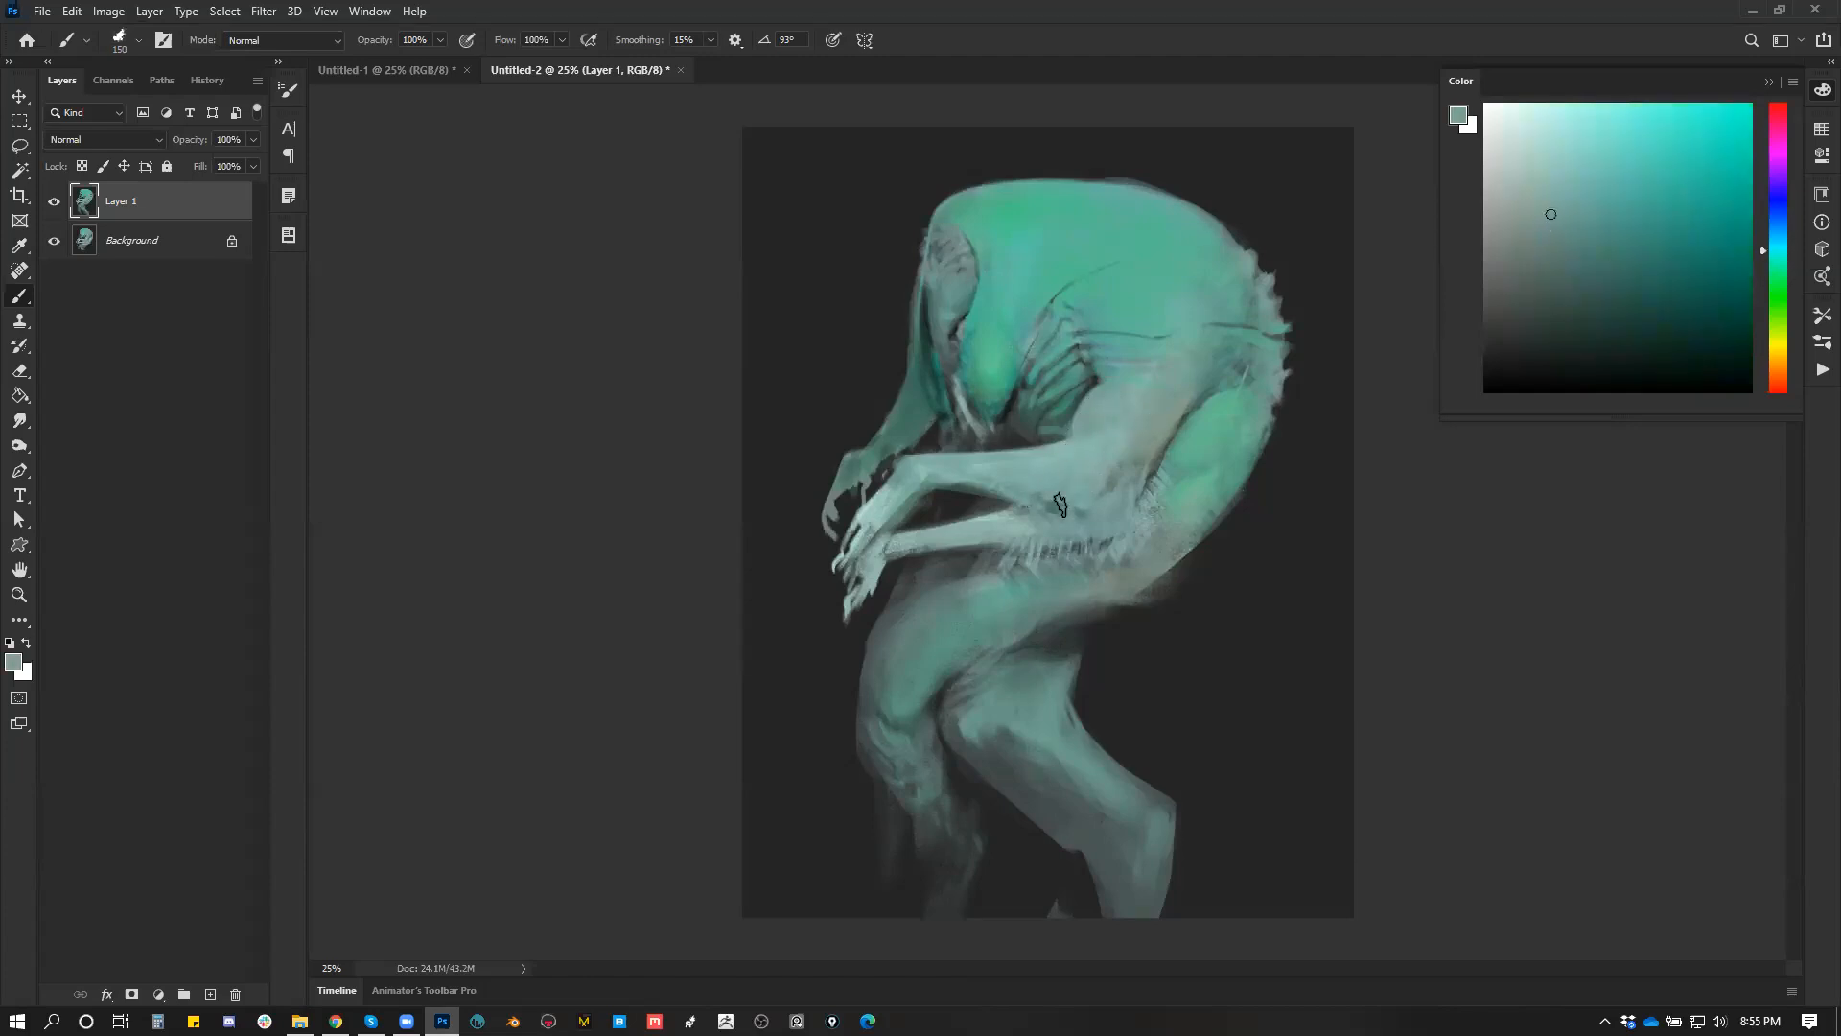
left_click(984, 482, "alt")
key("bracketleft")
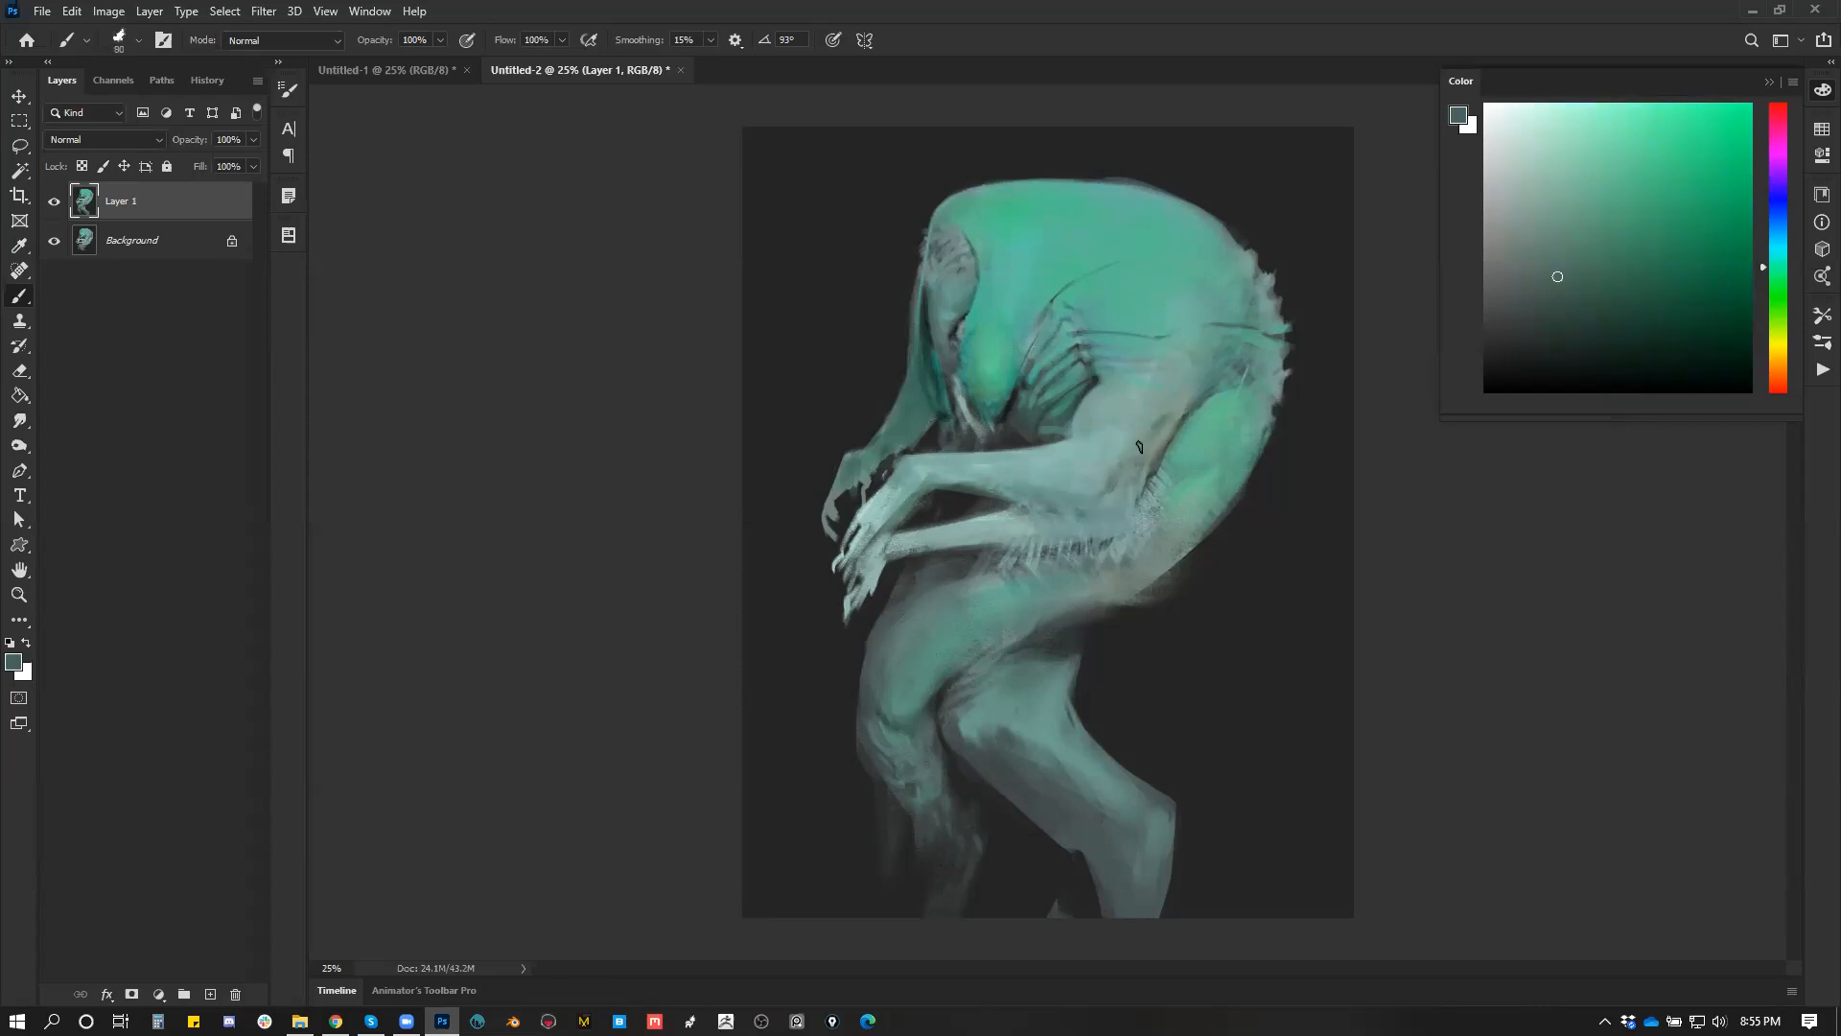
left_click(1158, 419, "alt")
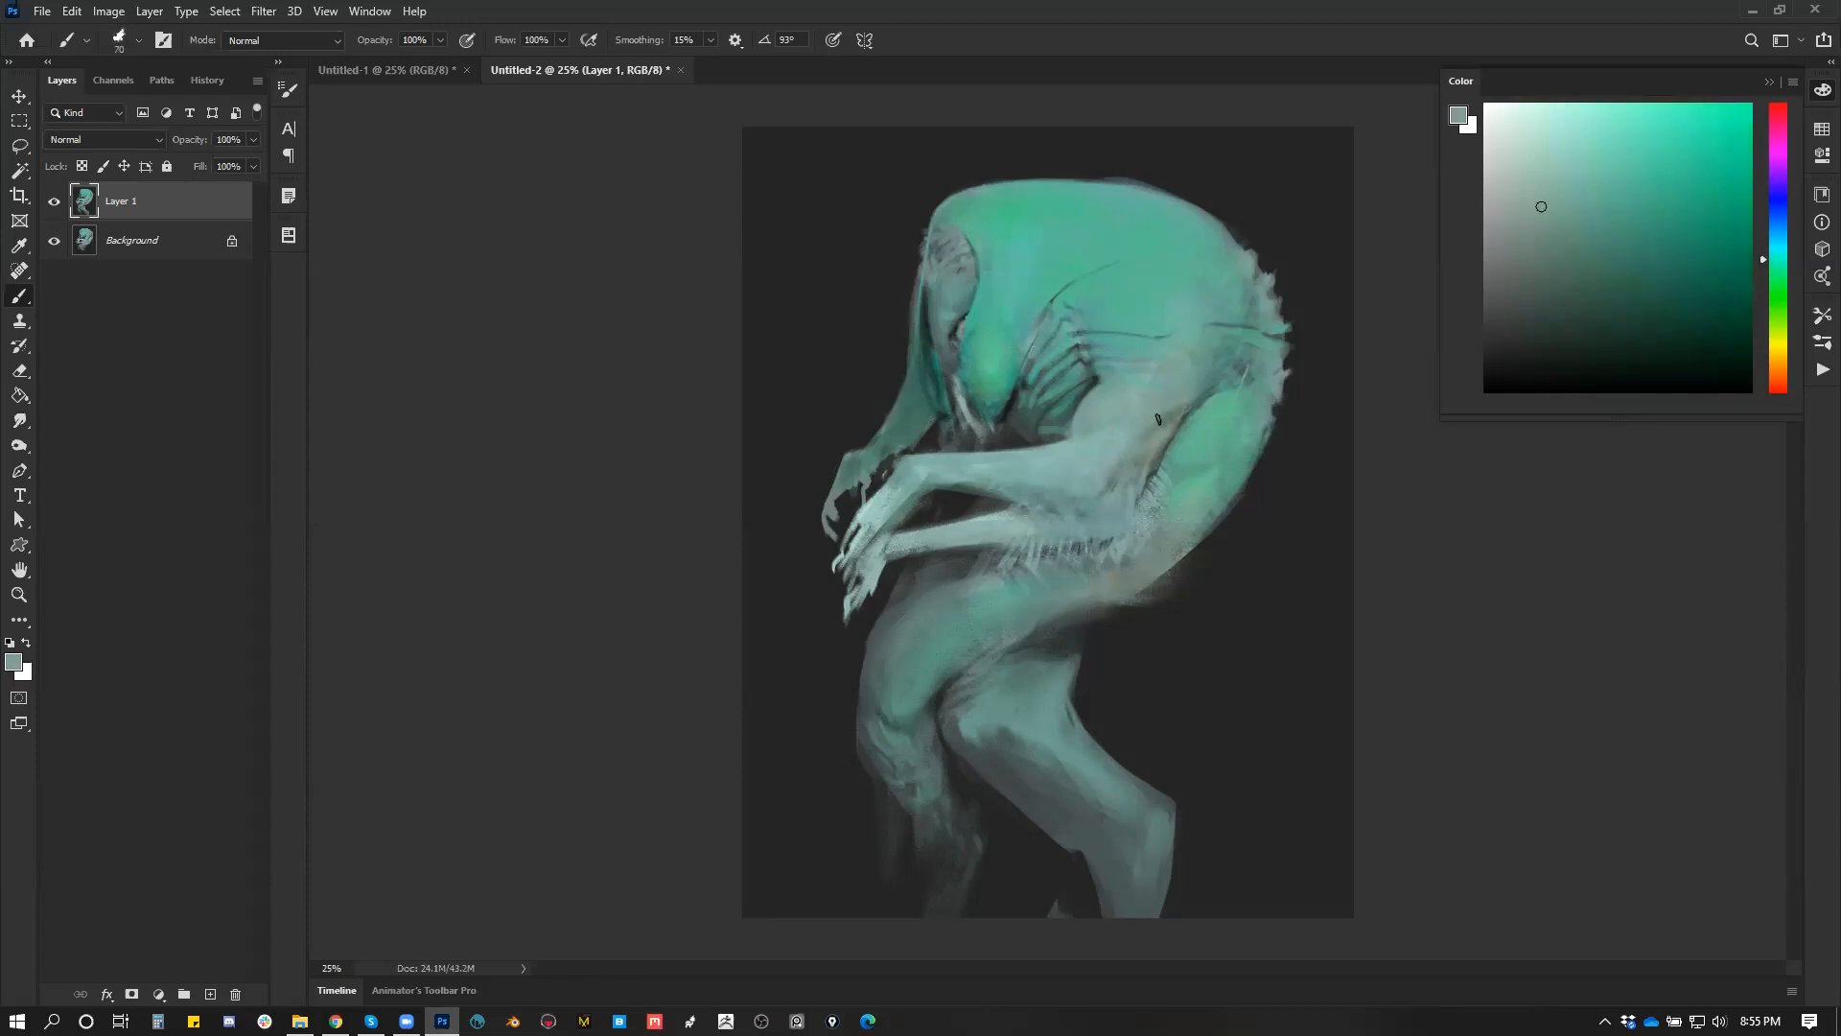
Step: Flip the canvas and paint fine hair strands between the forearms and below the hip with sampled tones and a 25 px brush
key("ctrl+shift+h")
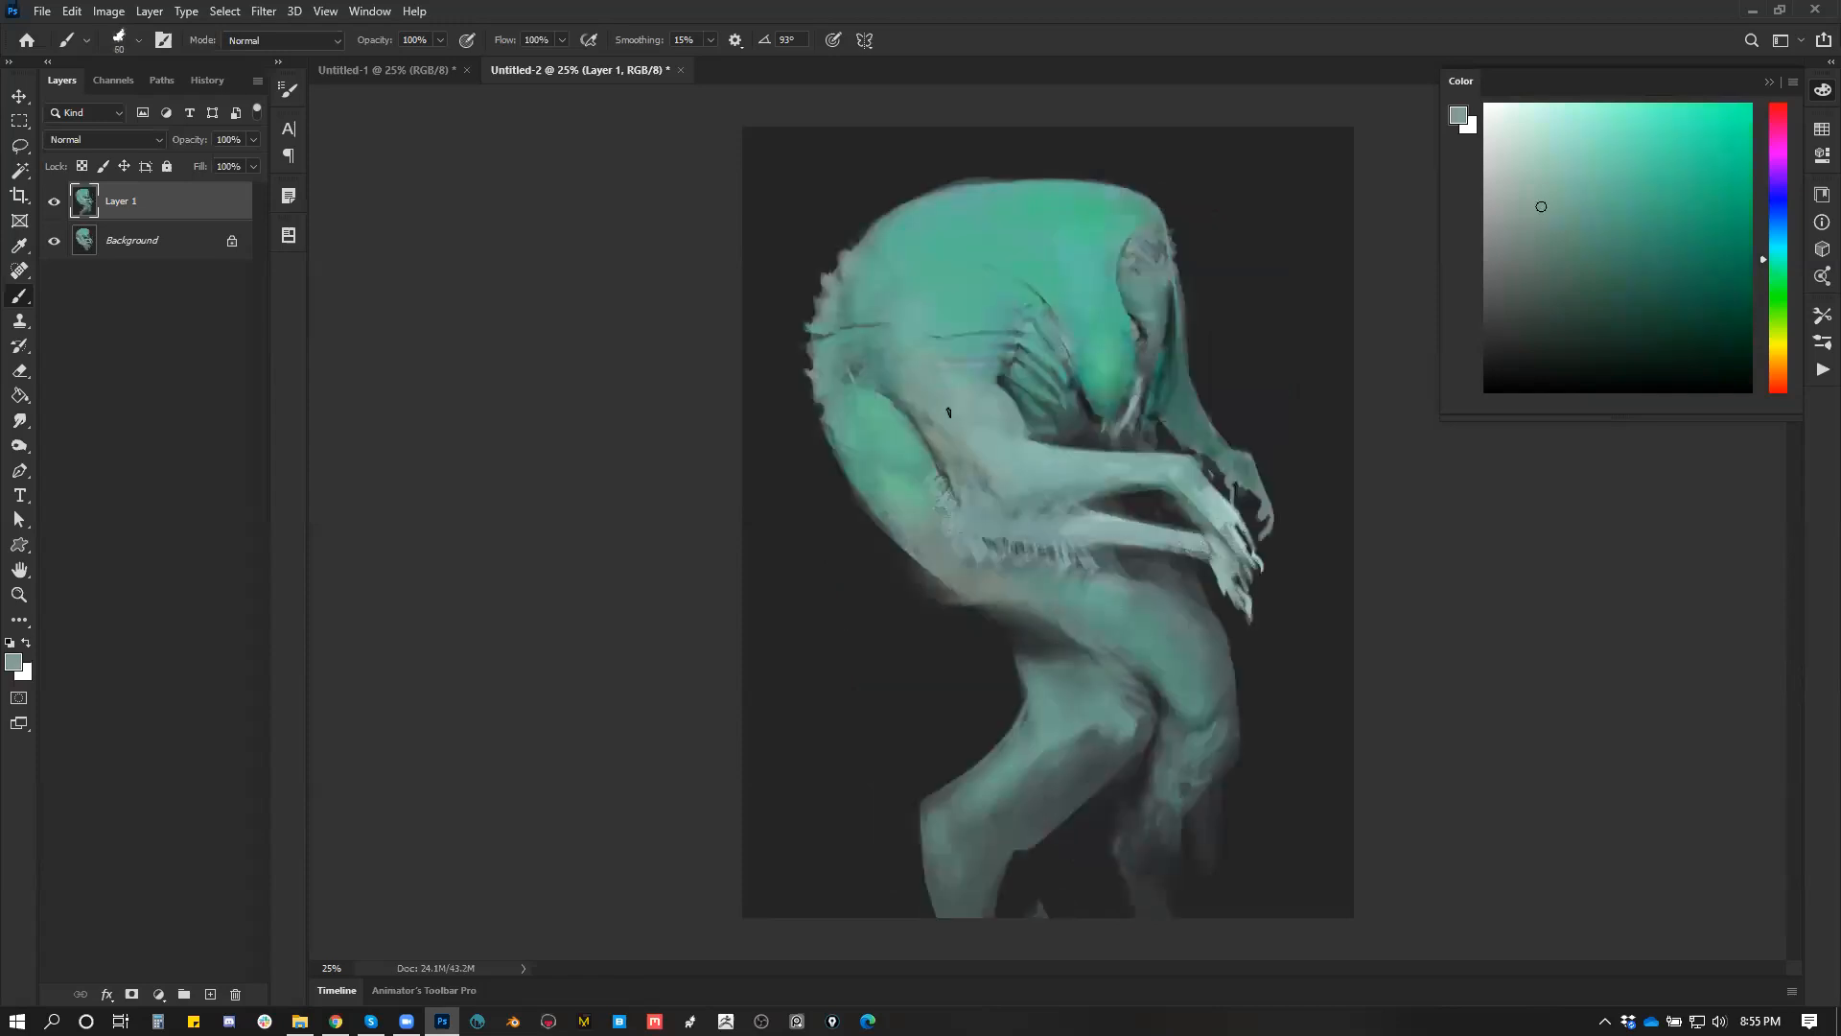
left_click(964, 401, "alt")
key("bracketleft")
key("bracketleft")
left_click_drag(1030, 518, 1052, 495)
key("bracketright")
key("bracketright")
key("bracketright")
key("bracketright")
key("bracketright")
key("bracketleft")
key("bracketleft")
key("bracketleft")
key("bracketleft")
left_click_drag(1161, 504, 1149, 522)
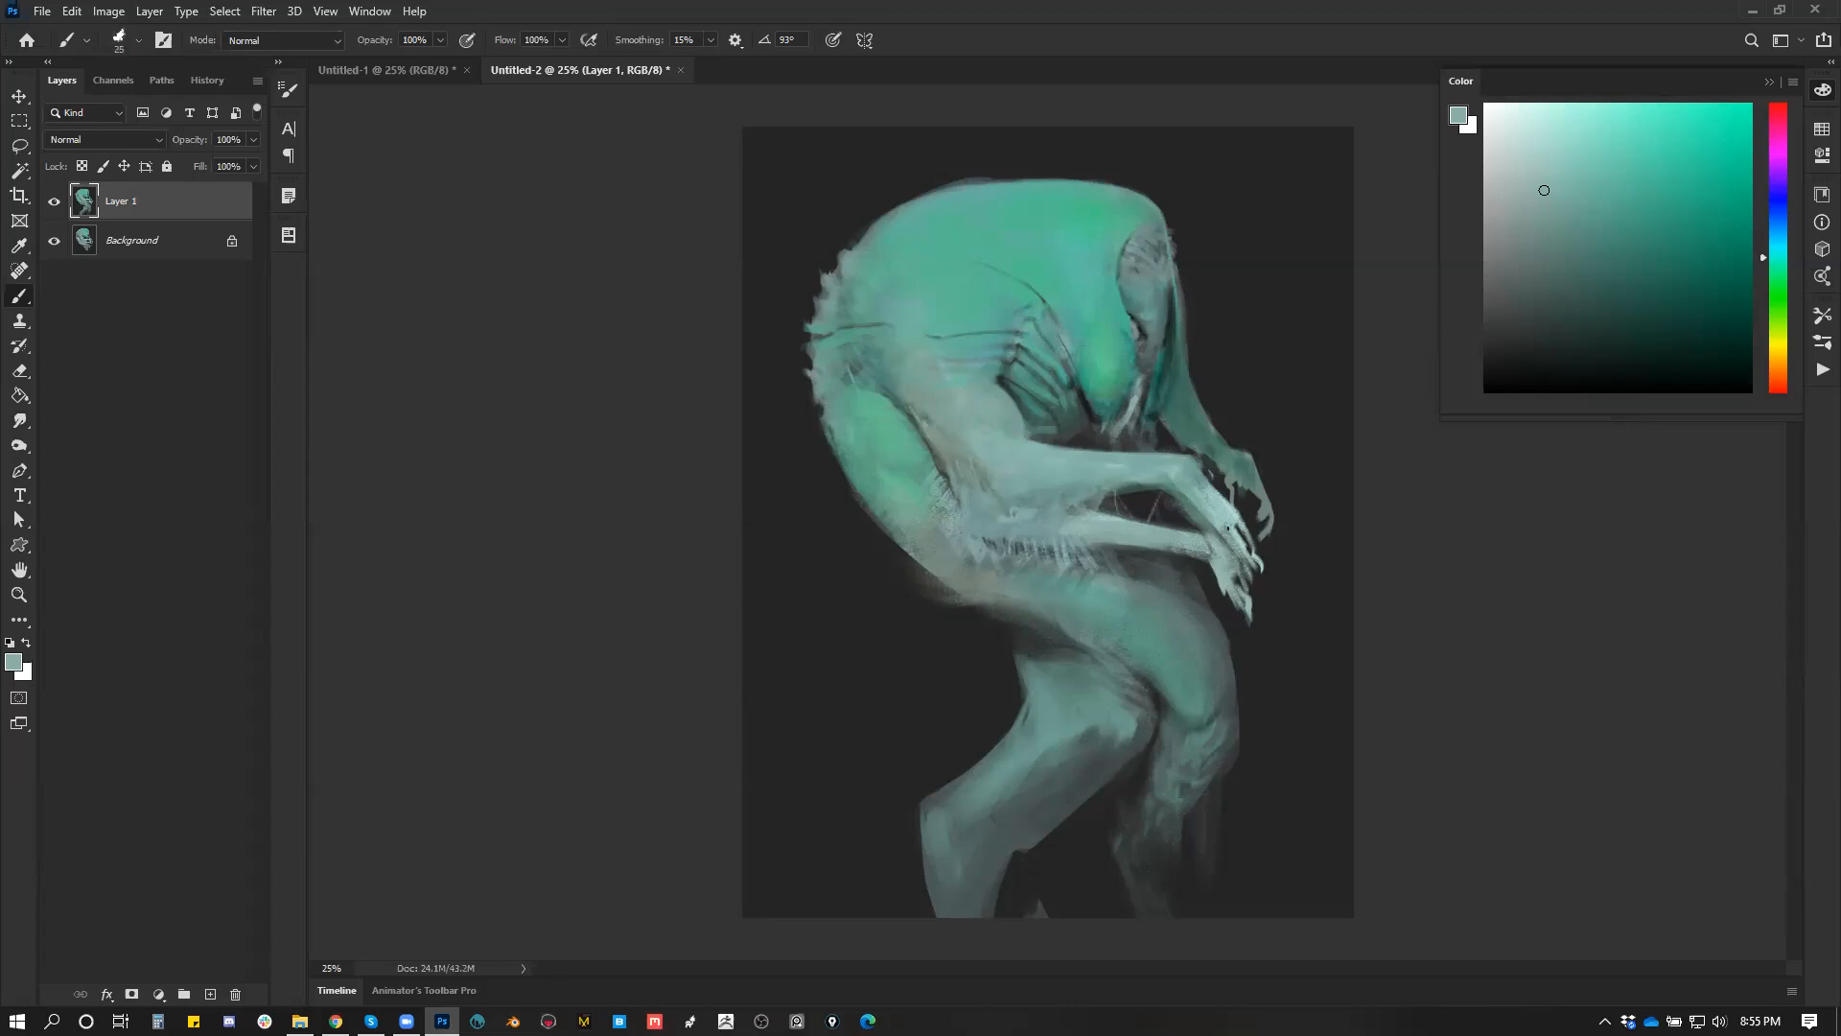
left_click(948, 576, "alt")
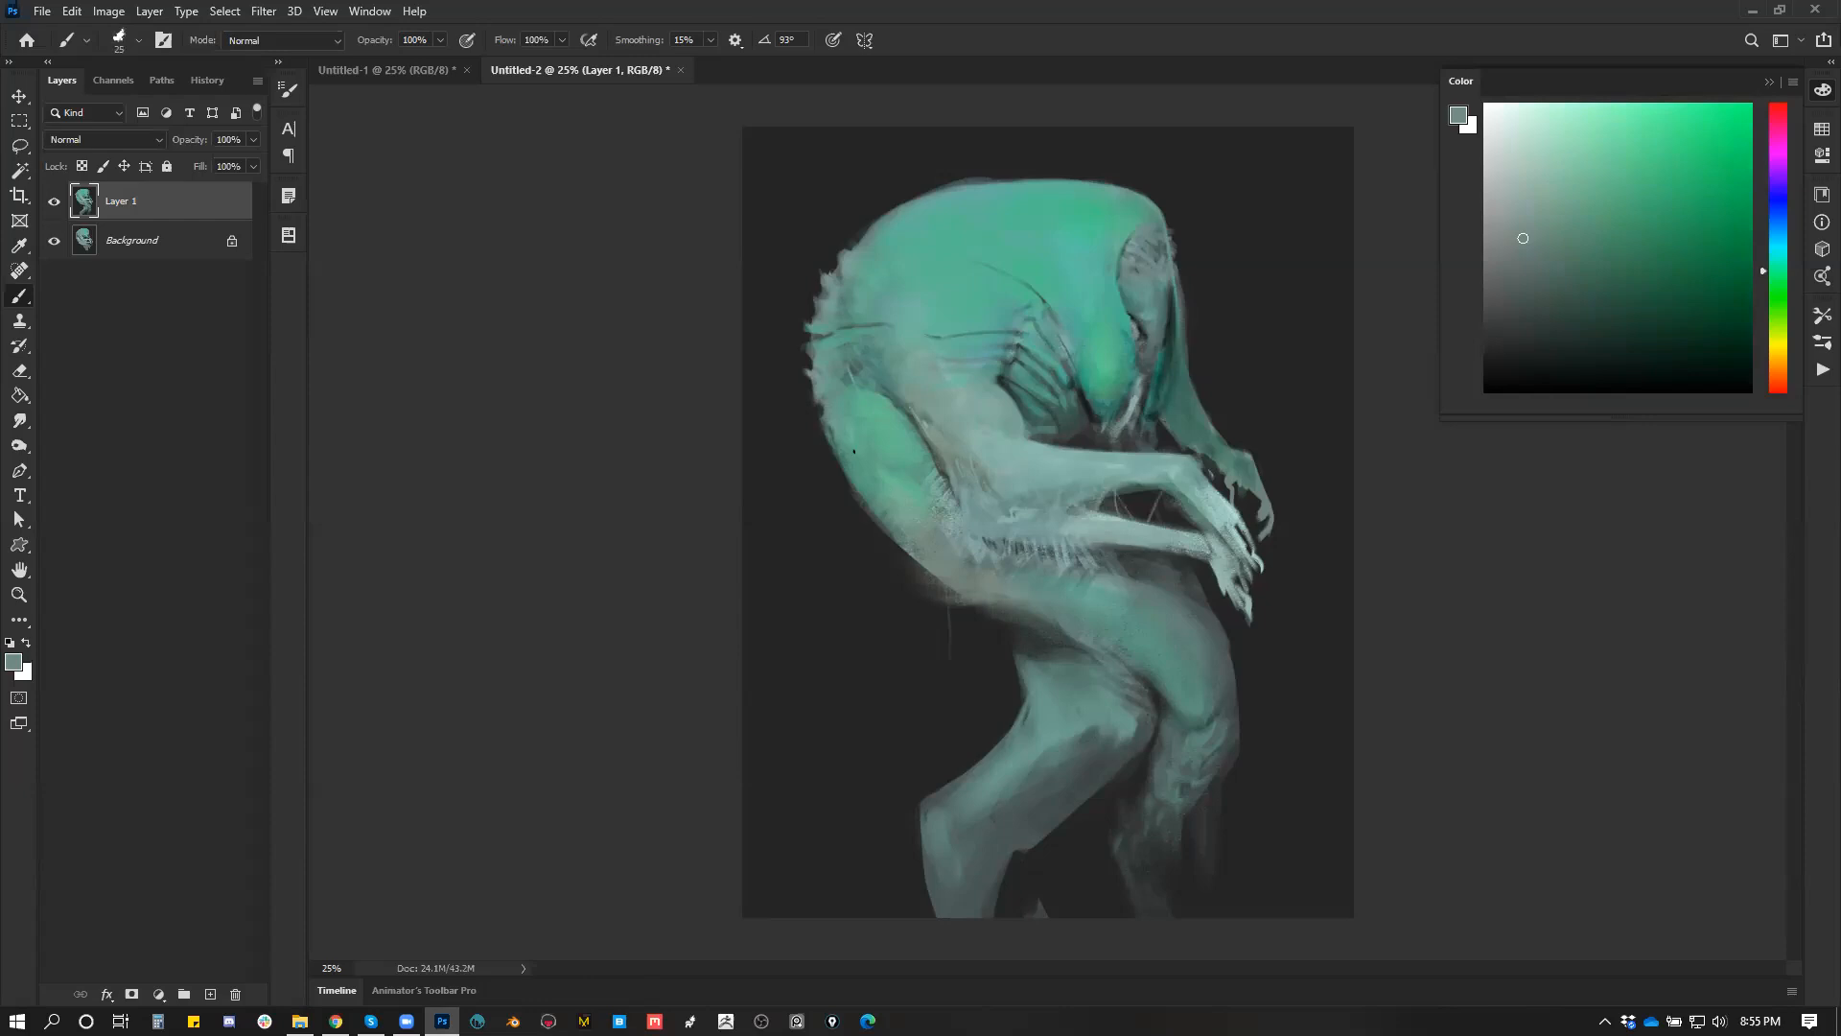
Step: Flip the canvas horizontally and adjust the creature's proportions slightly with Free Transform on Layer 1
key("z")
left_click(945, 683, "alt")
left_click(947, 682, "alt")
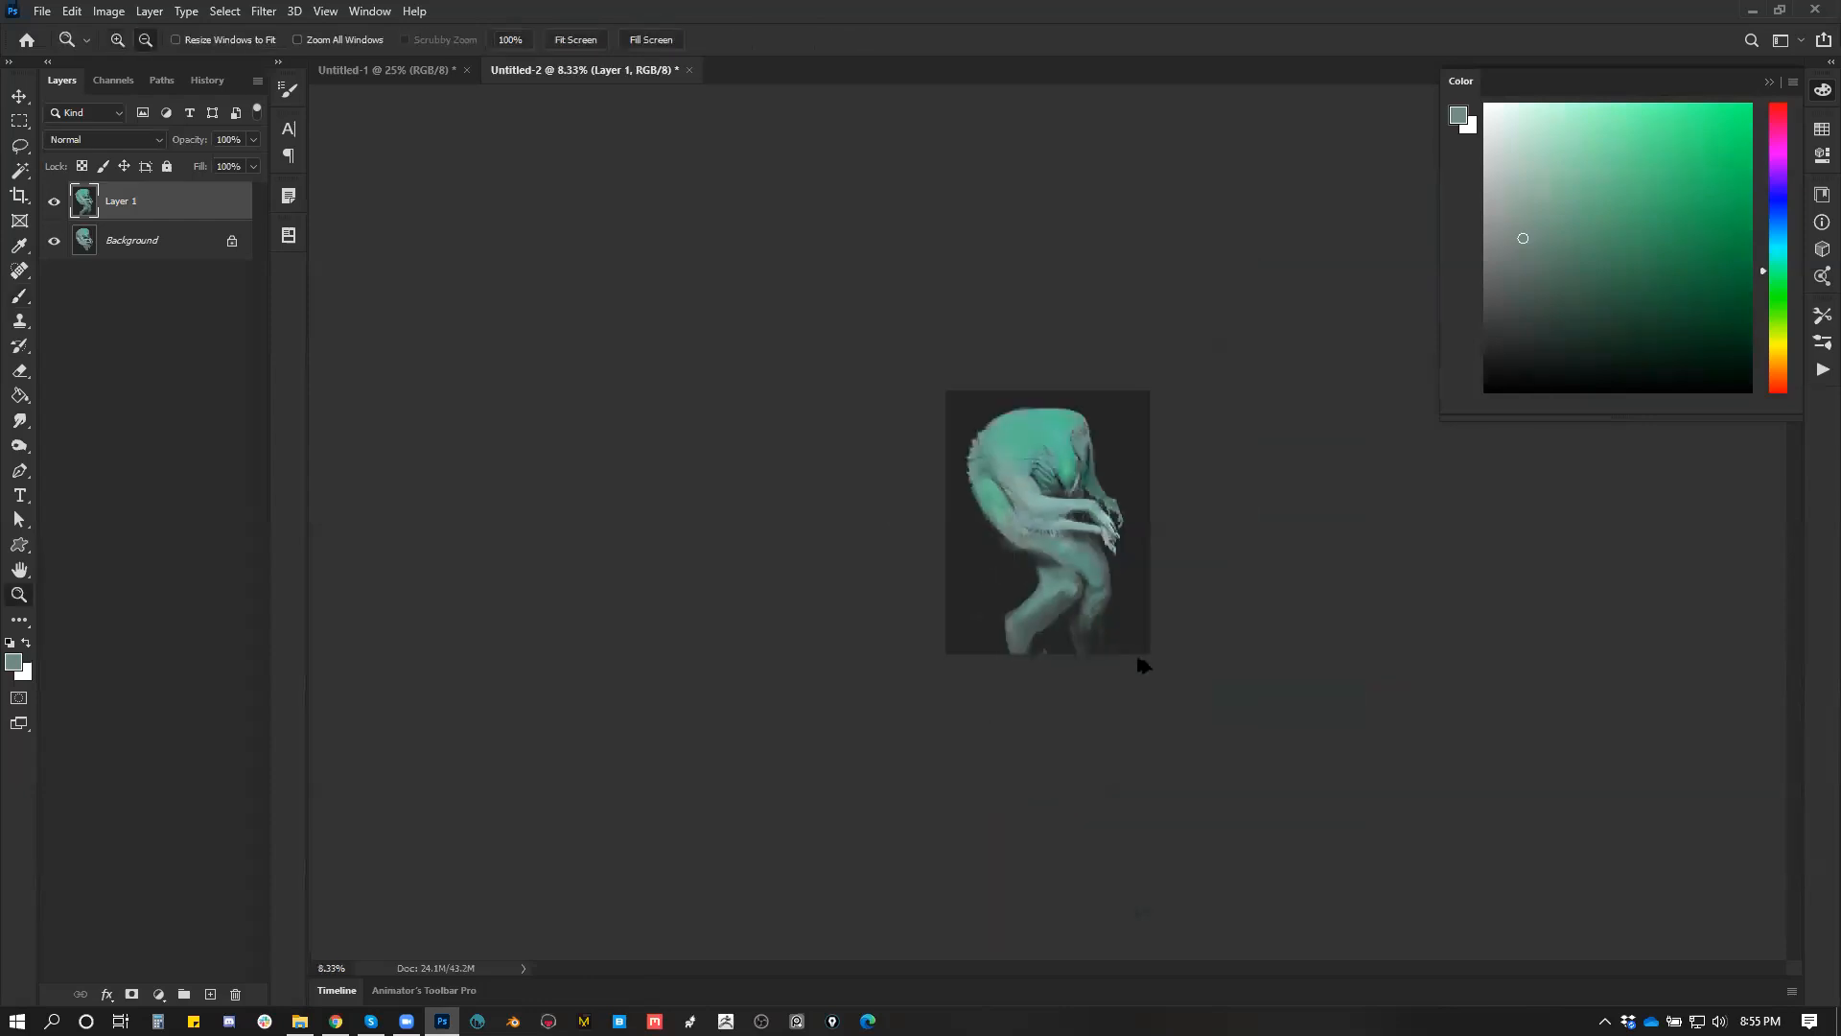
key("ctrl+f")
key("ctrl+plus")
key("ctrl+plus")
key("ctrl+t")
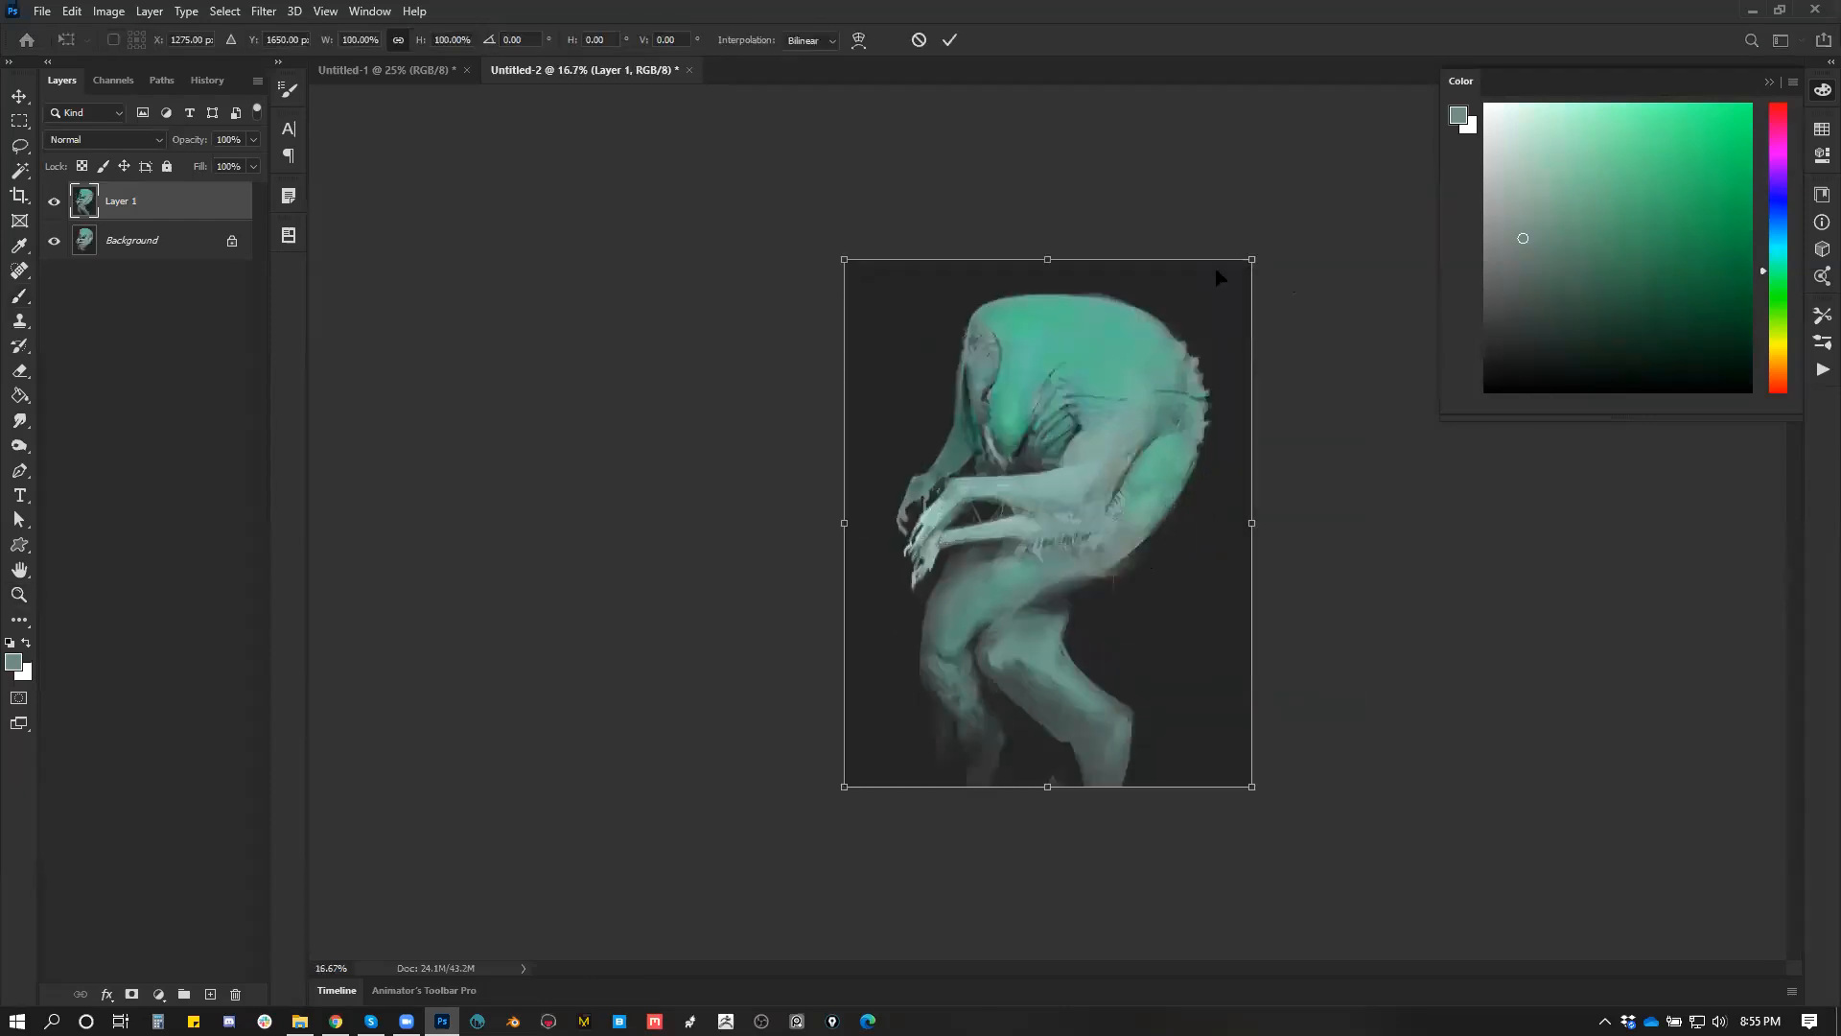
left_click_drag(1048, 260, 1056, 236)
mouse_move(1082, 311)
left_mouse_down()
mouse_move(1083, 375)
mouse_move(1082, 330)
left_mouse_up()
key("Return")
Step: Try reducing the image to a small pixelated size with Nearest Neighbor resampling and inspect it at 400% zoom
key("z")
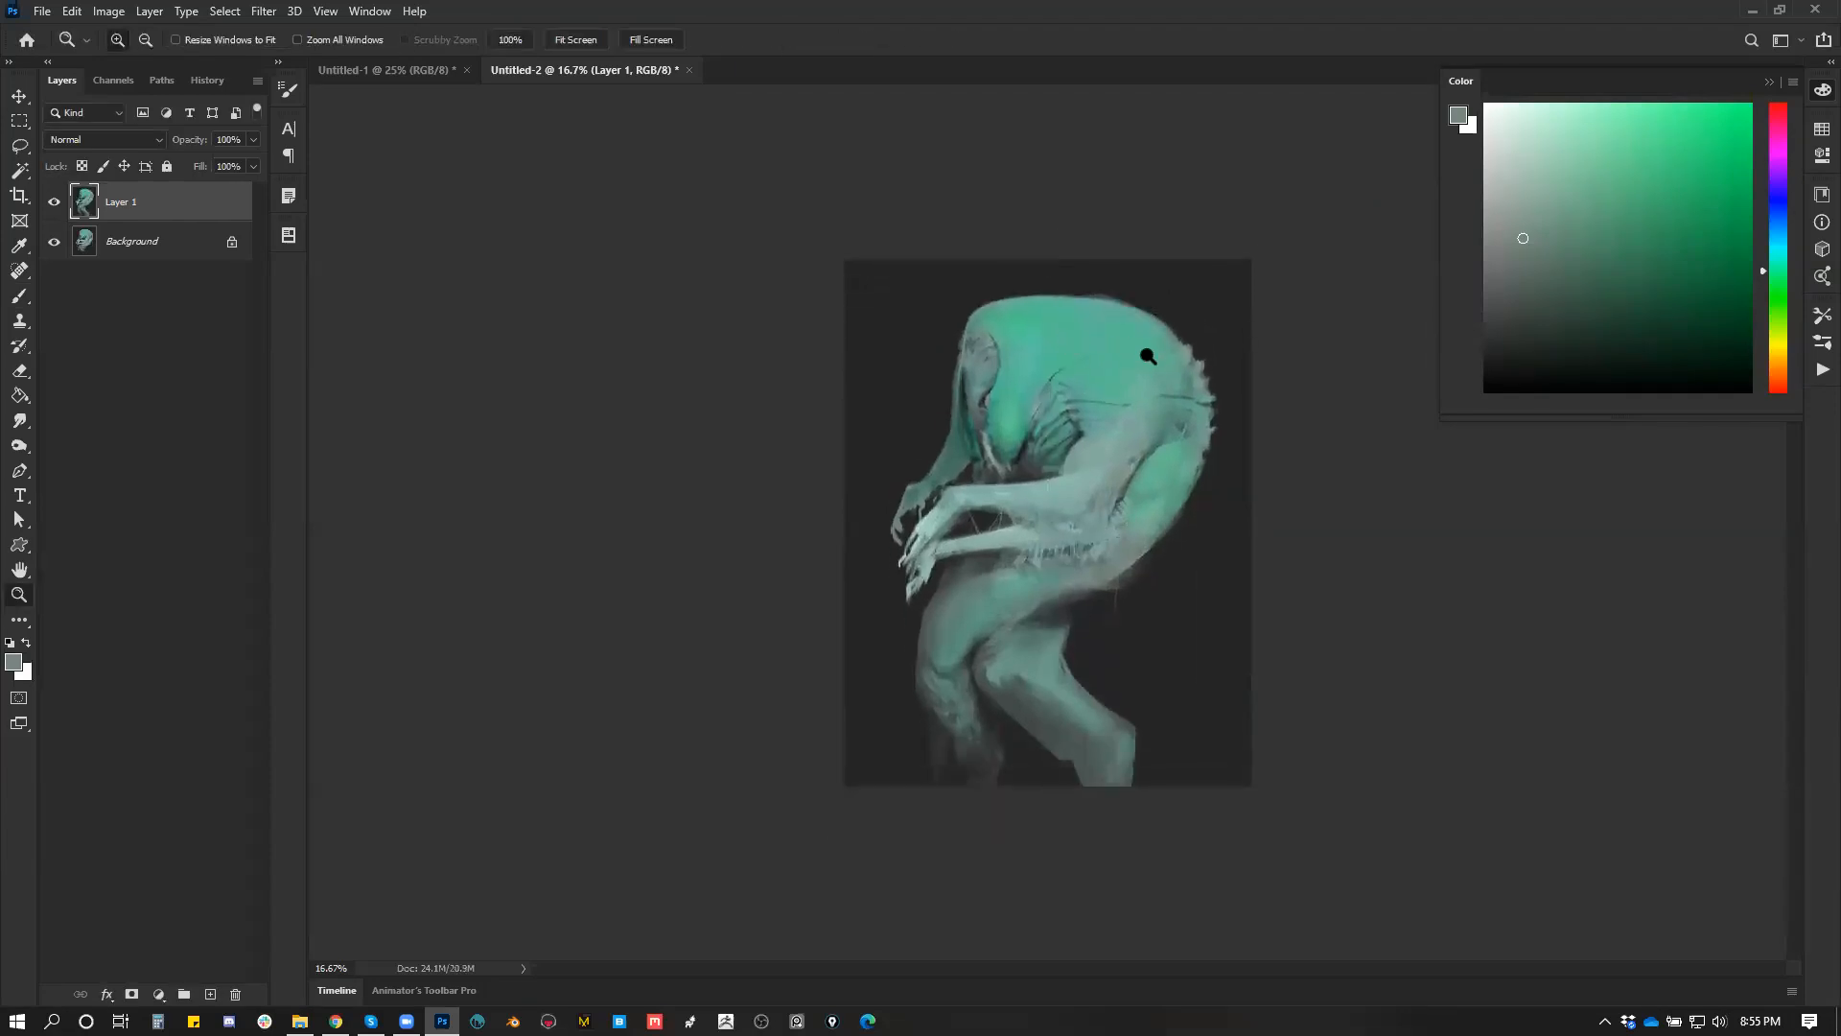
left_click(1113, 475)
key("ctrl+alt+i")
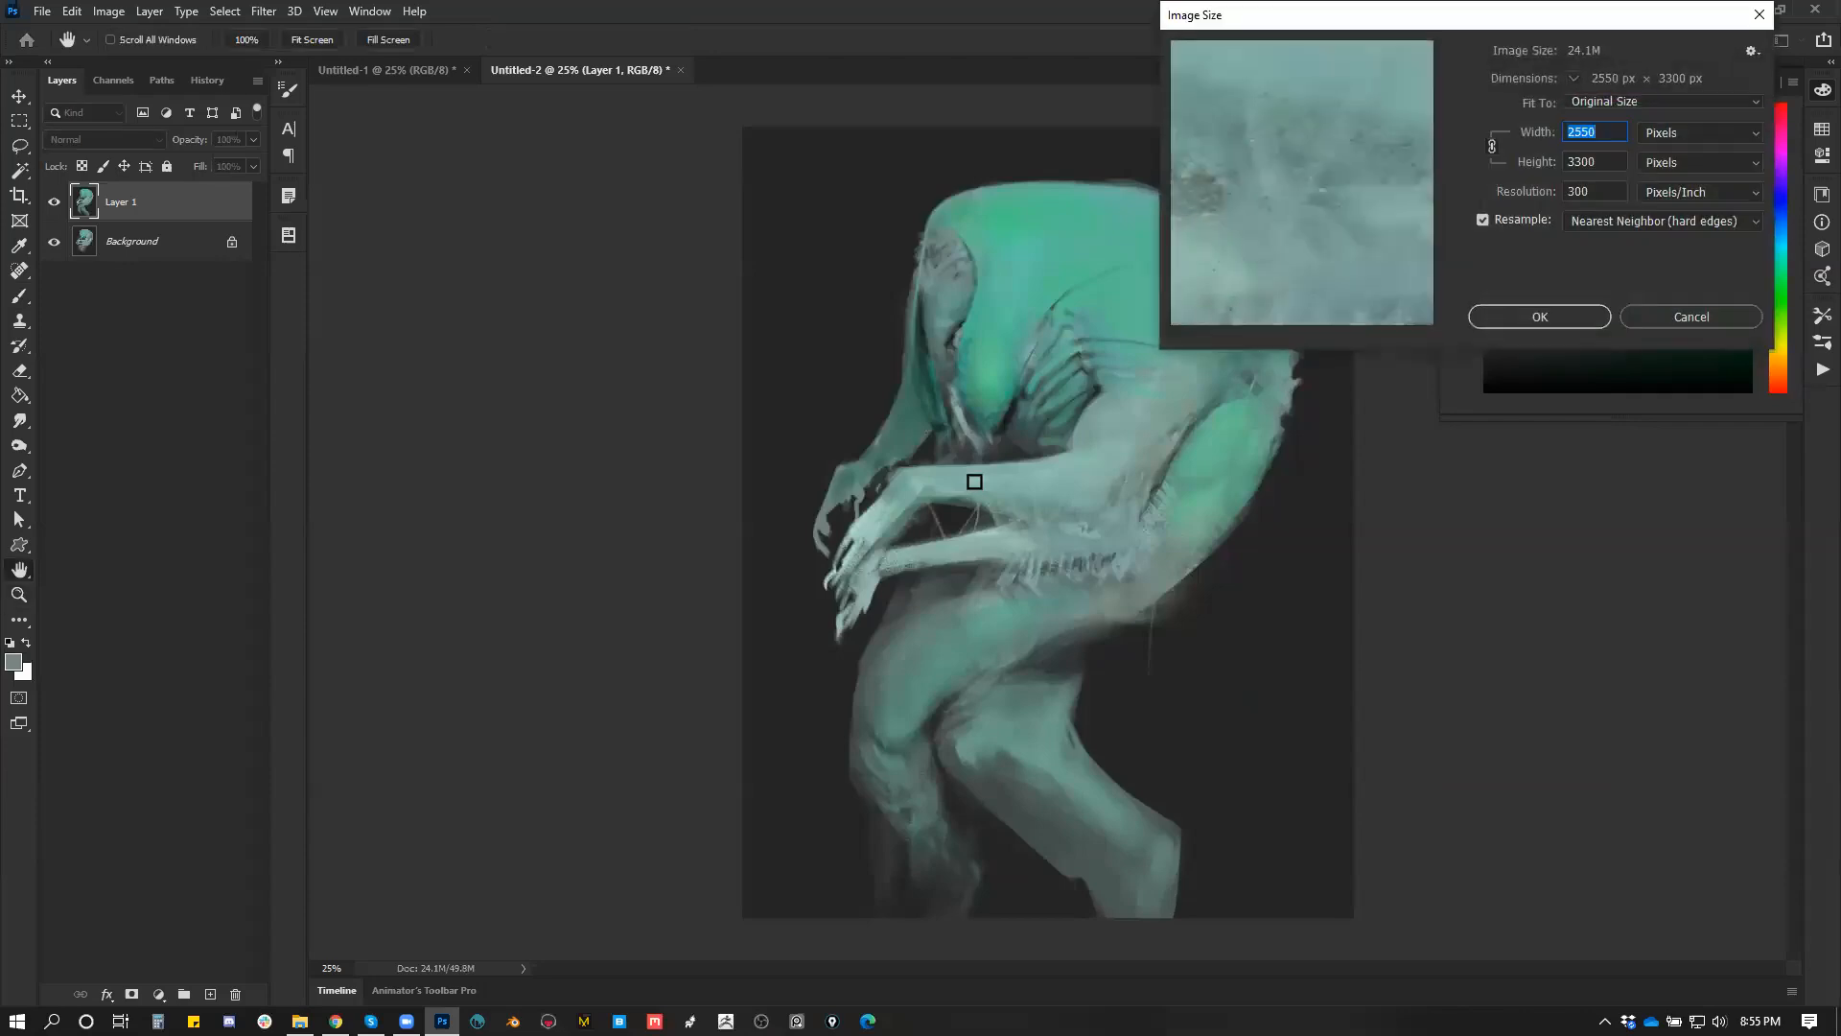
key("Escape")
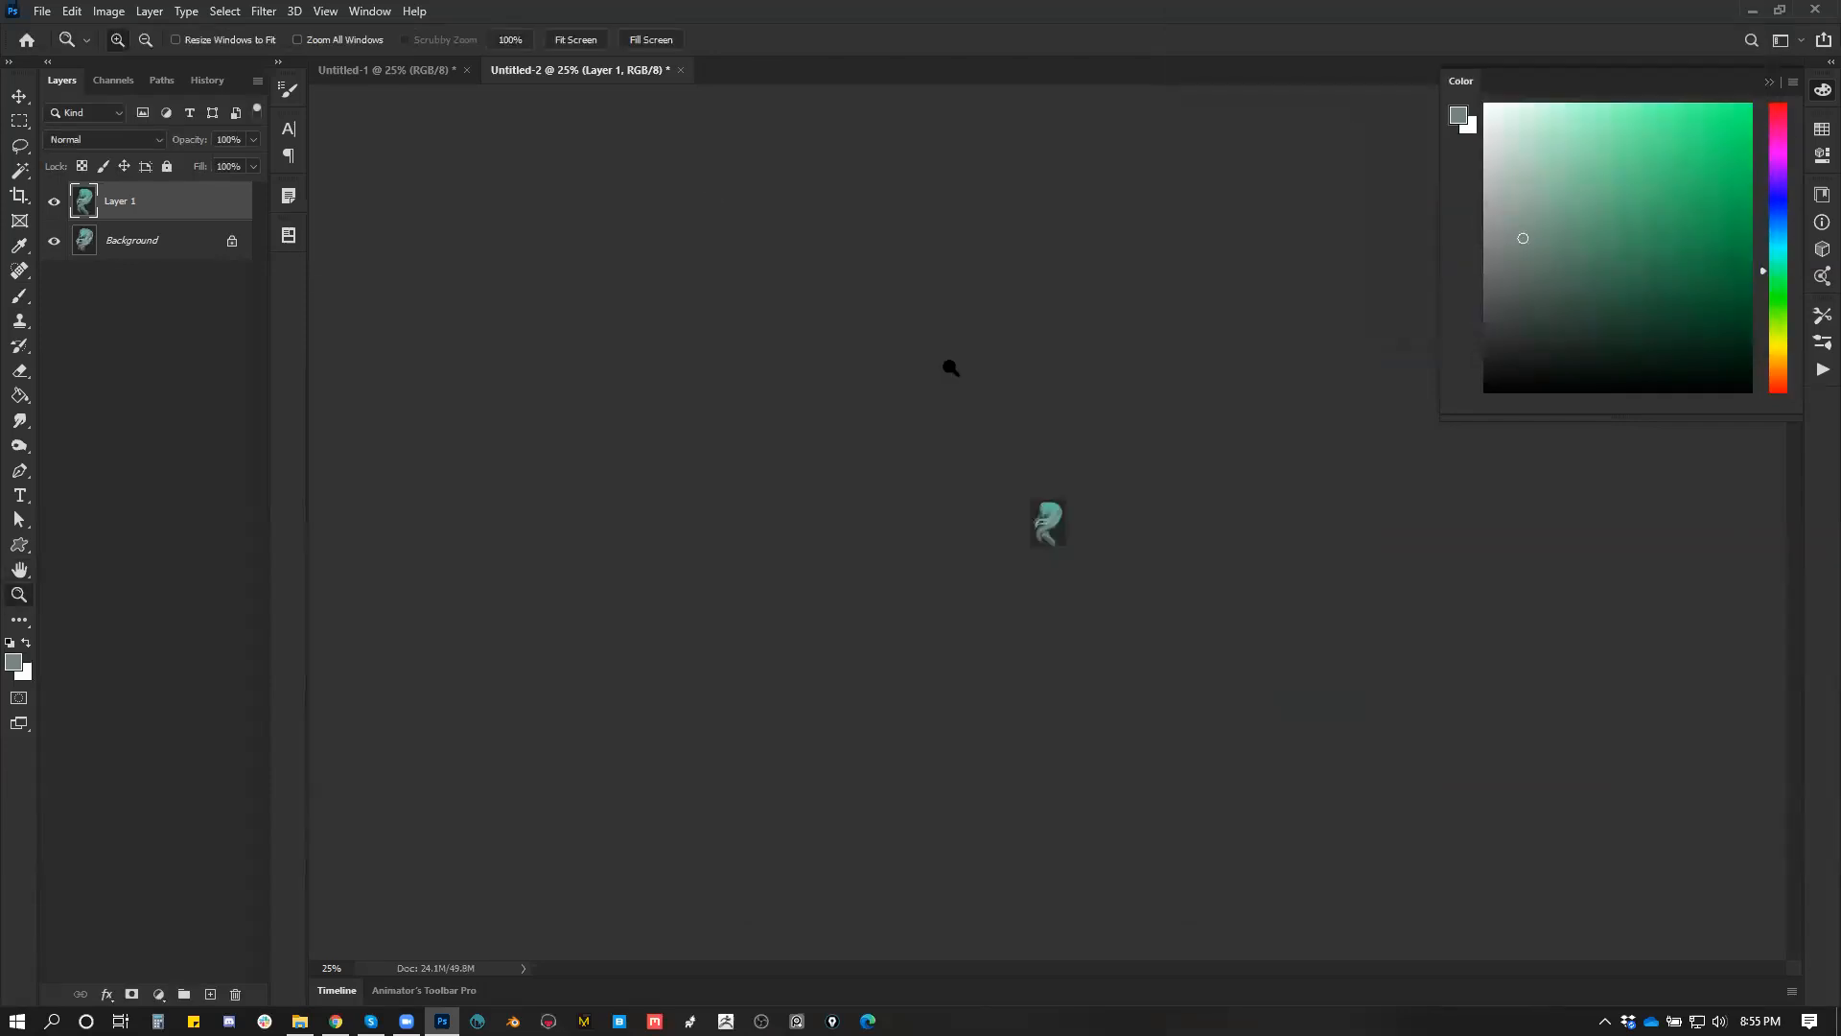
left_click(1048, 528)
left_click(1048, 527)
left_click(1051, 528)
left_click(1051, 528)
left_click(1053, 528)
left_click(1053, 528)
left_click(1055, 526)
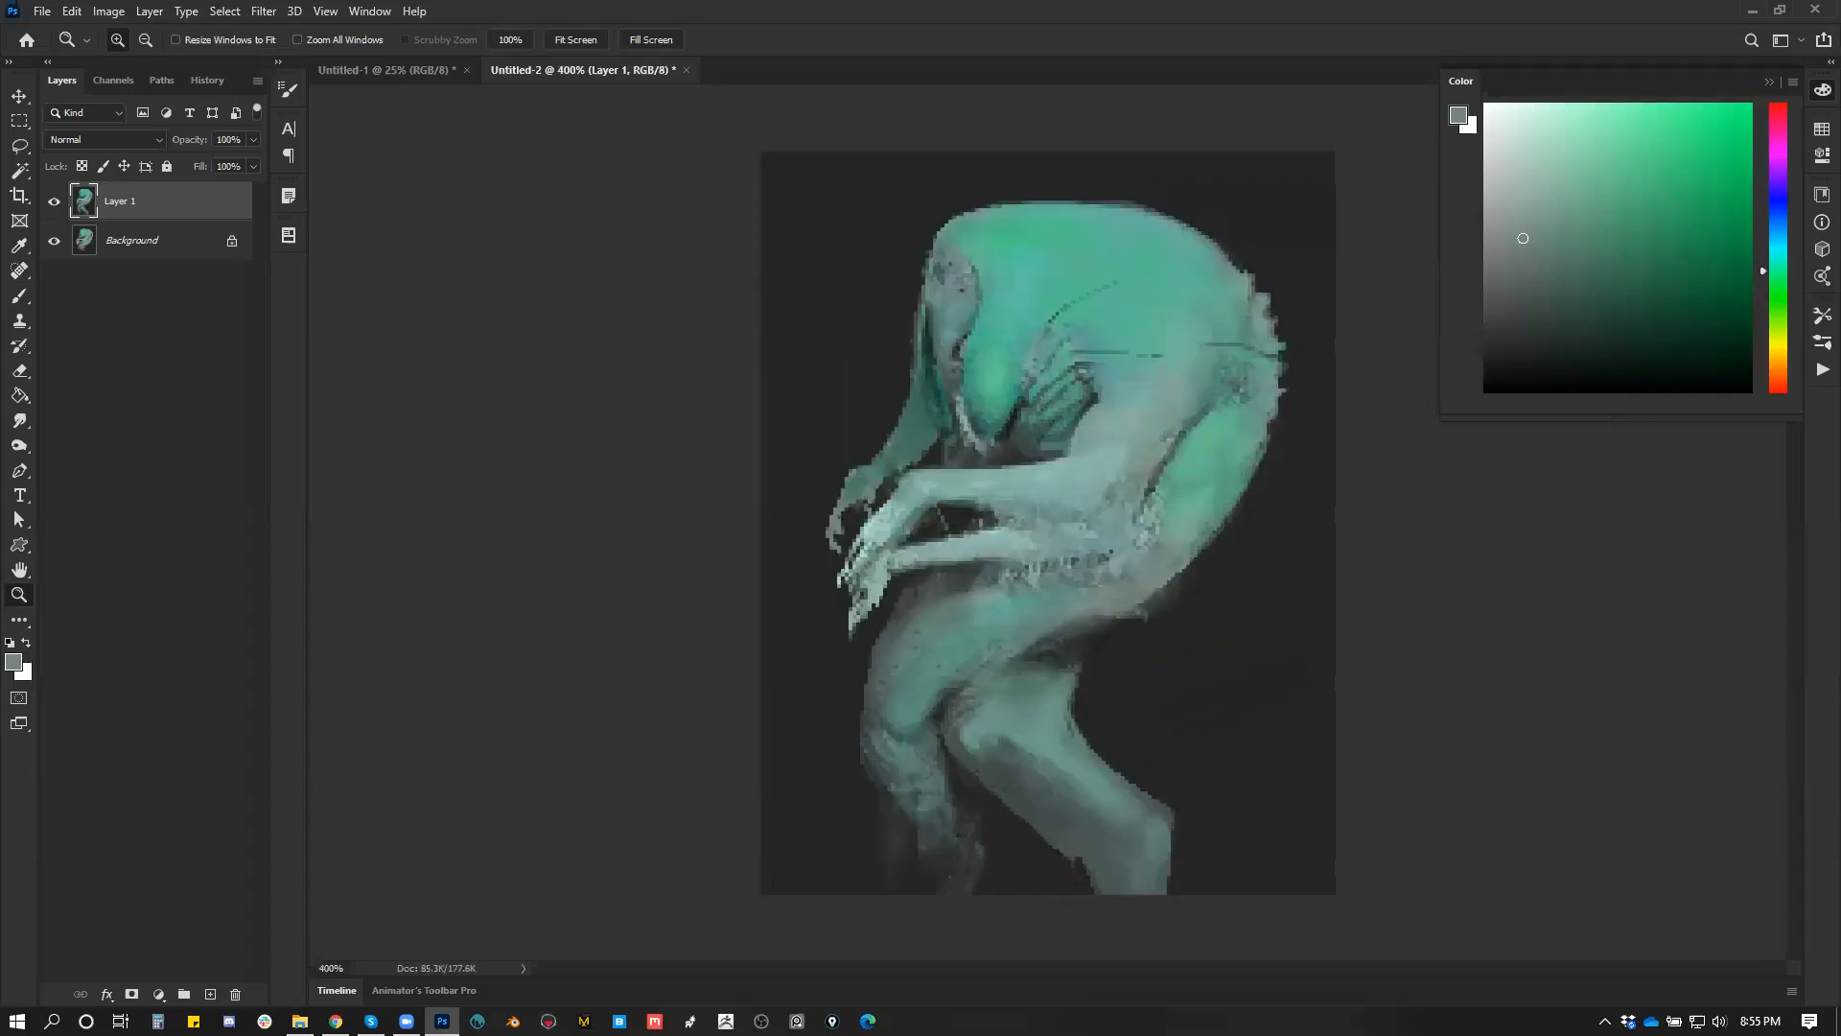
key("ctrl+z")
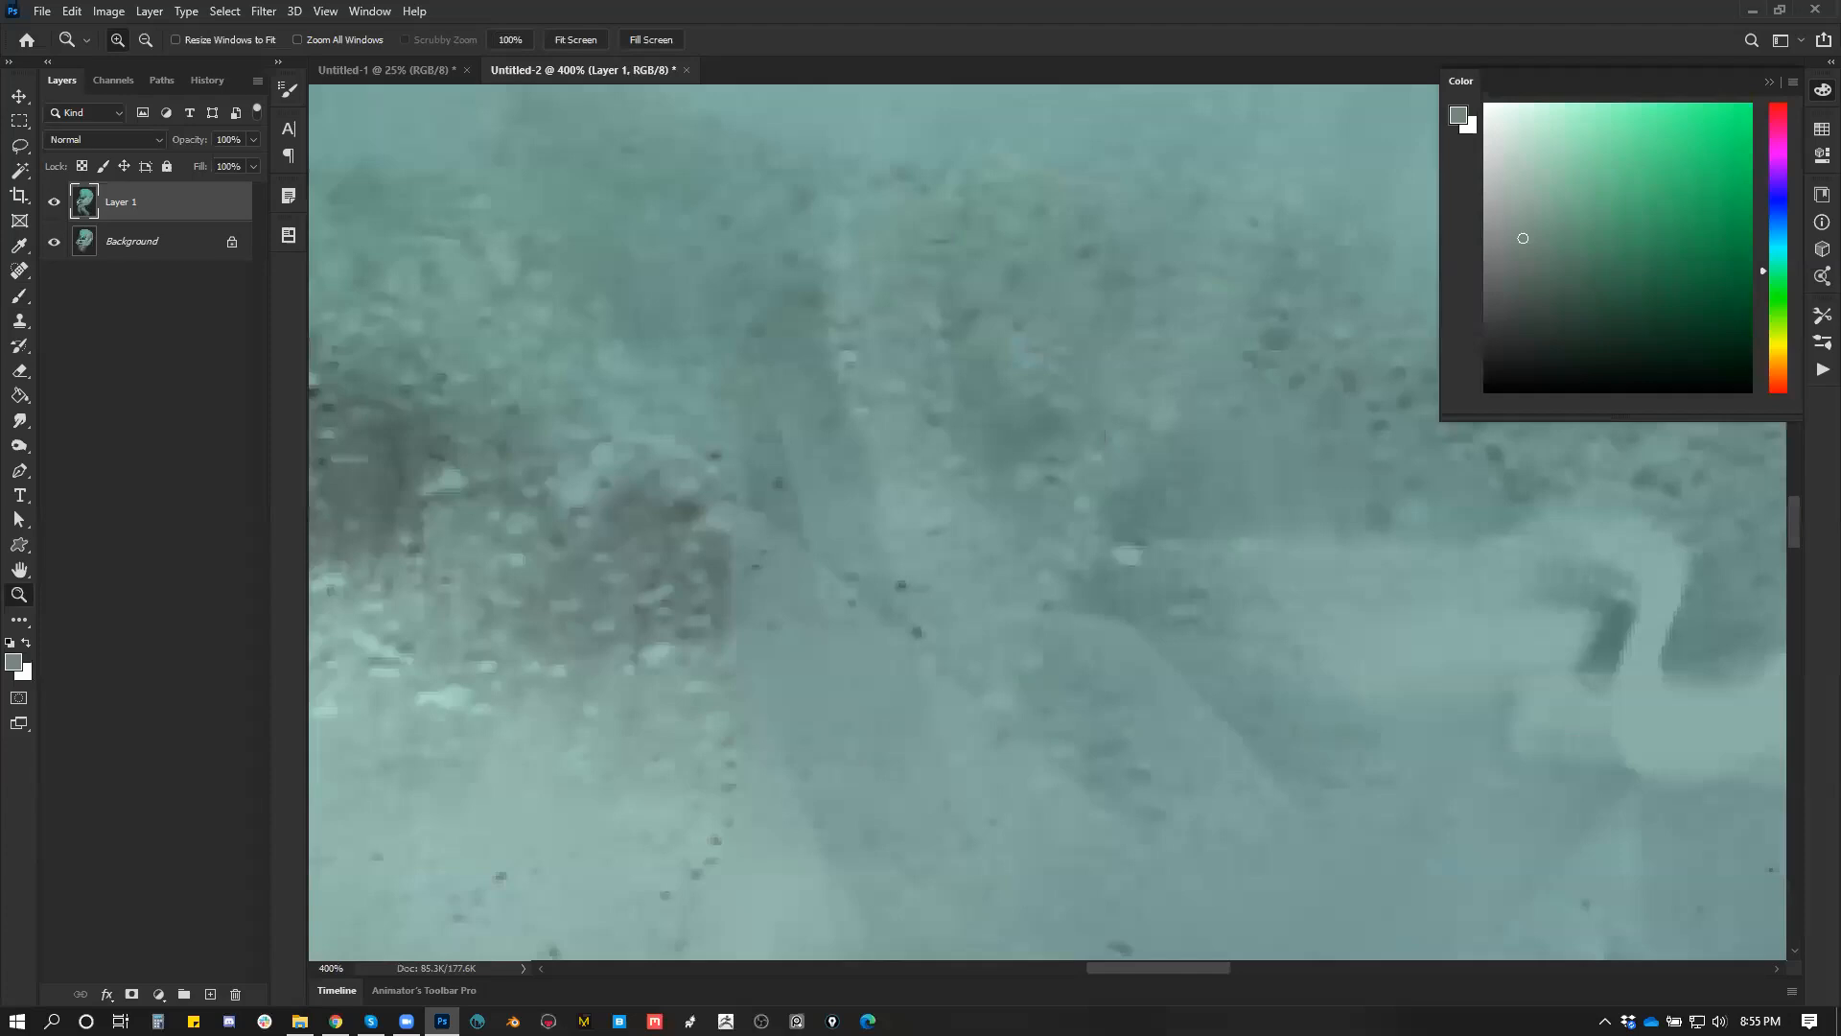
Step: Try resizing the image to 120 px wide with Nearest Neighbor resampling
key("ctrl+alt+i")
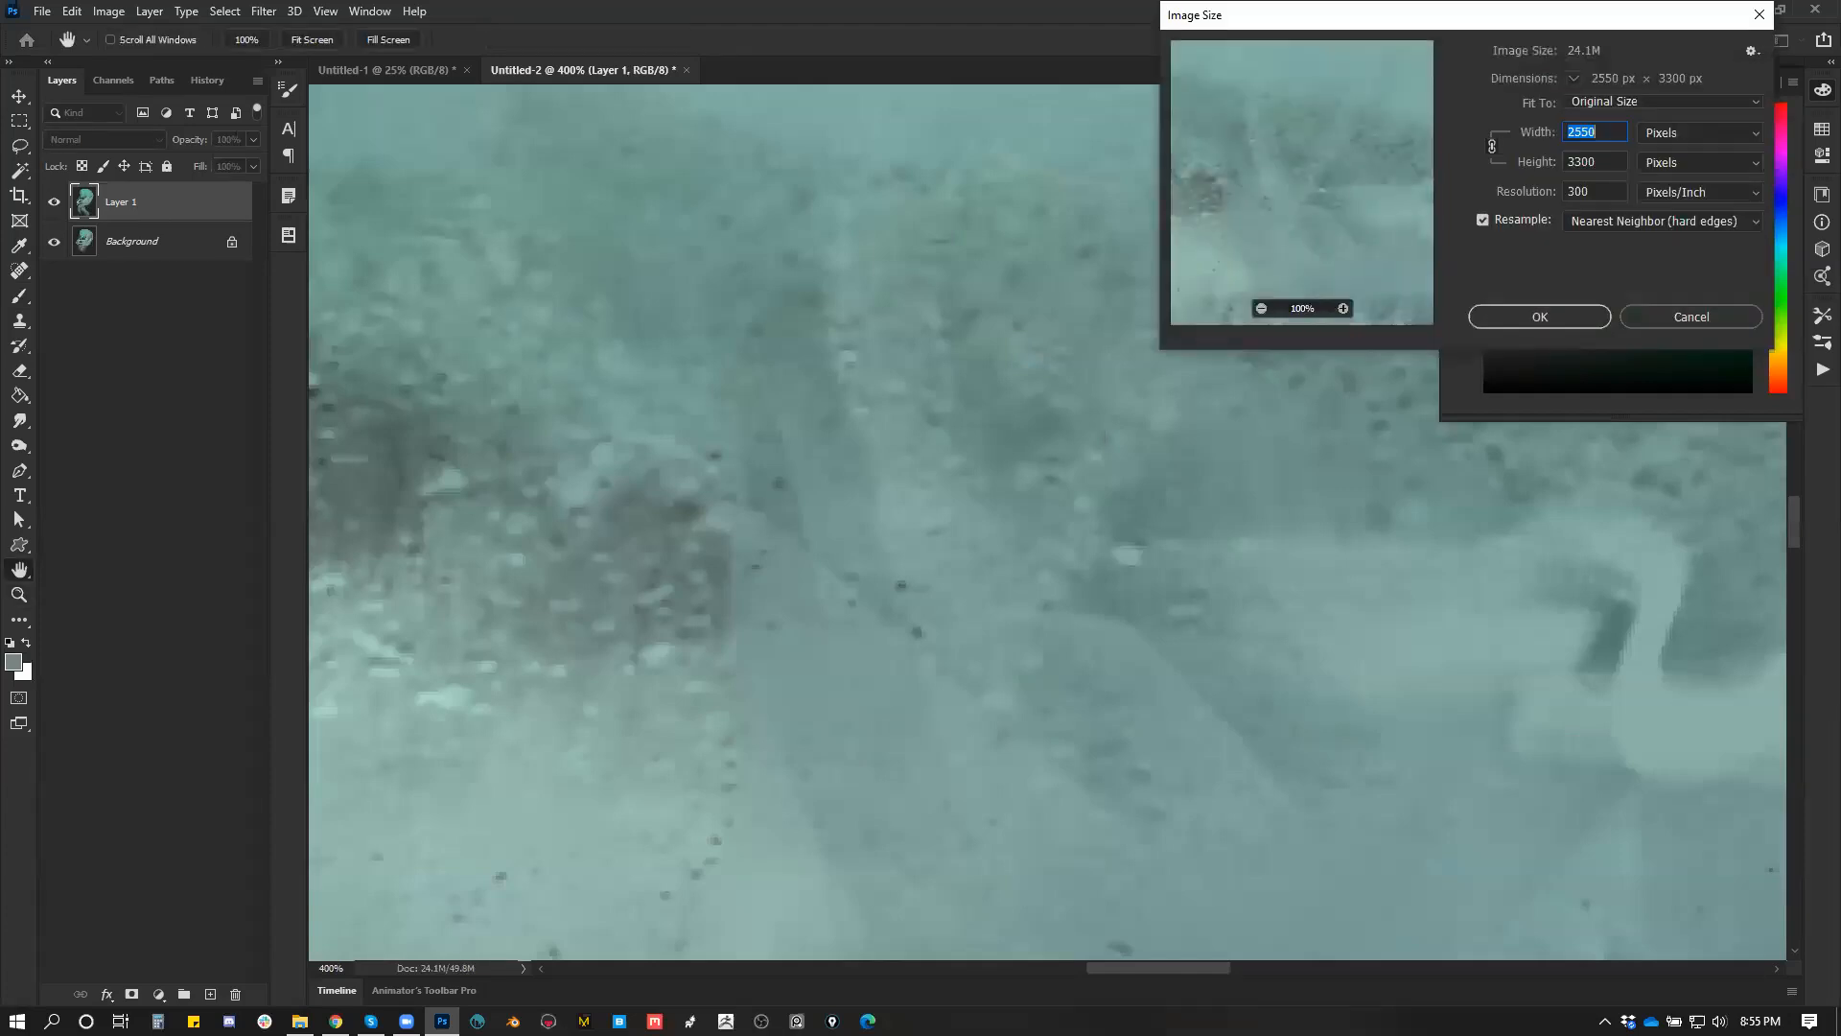
type("120")
key("Return")
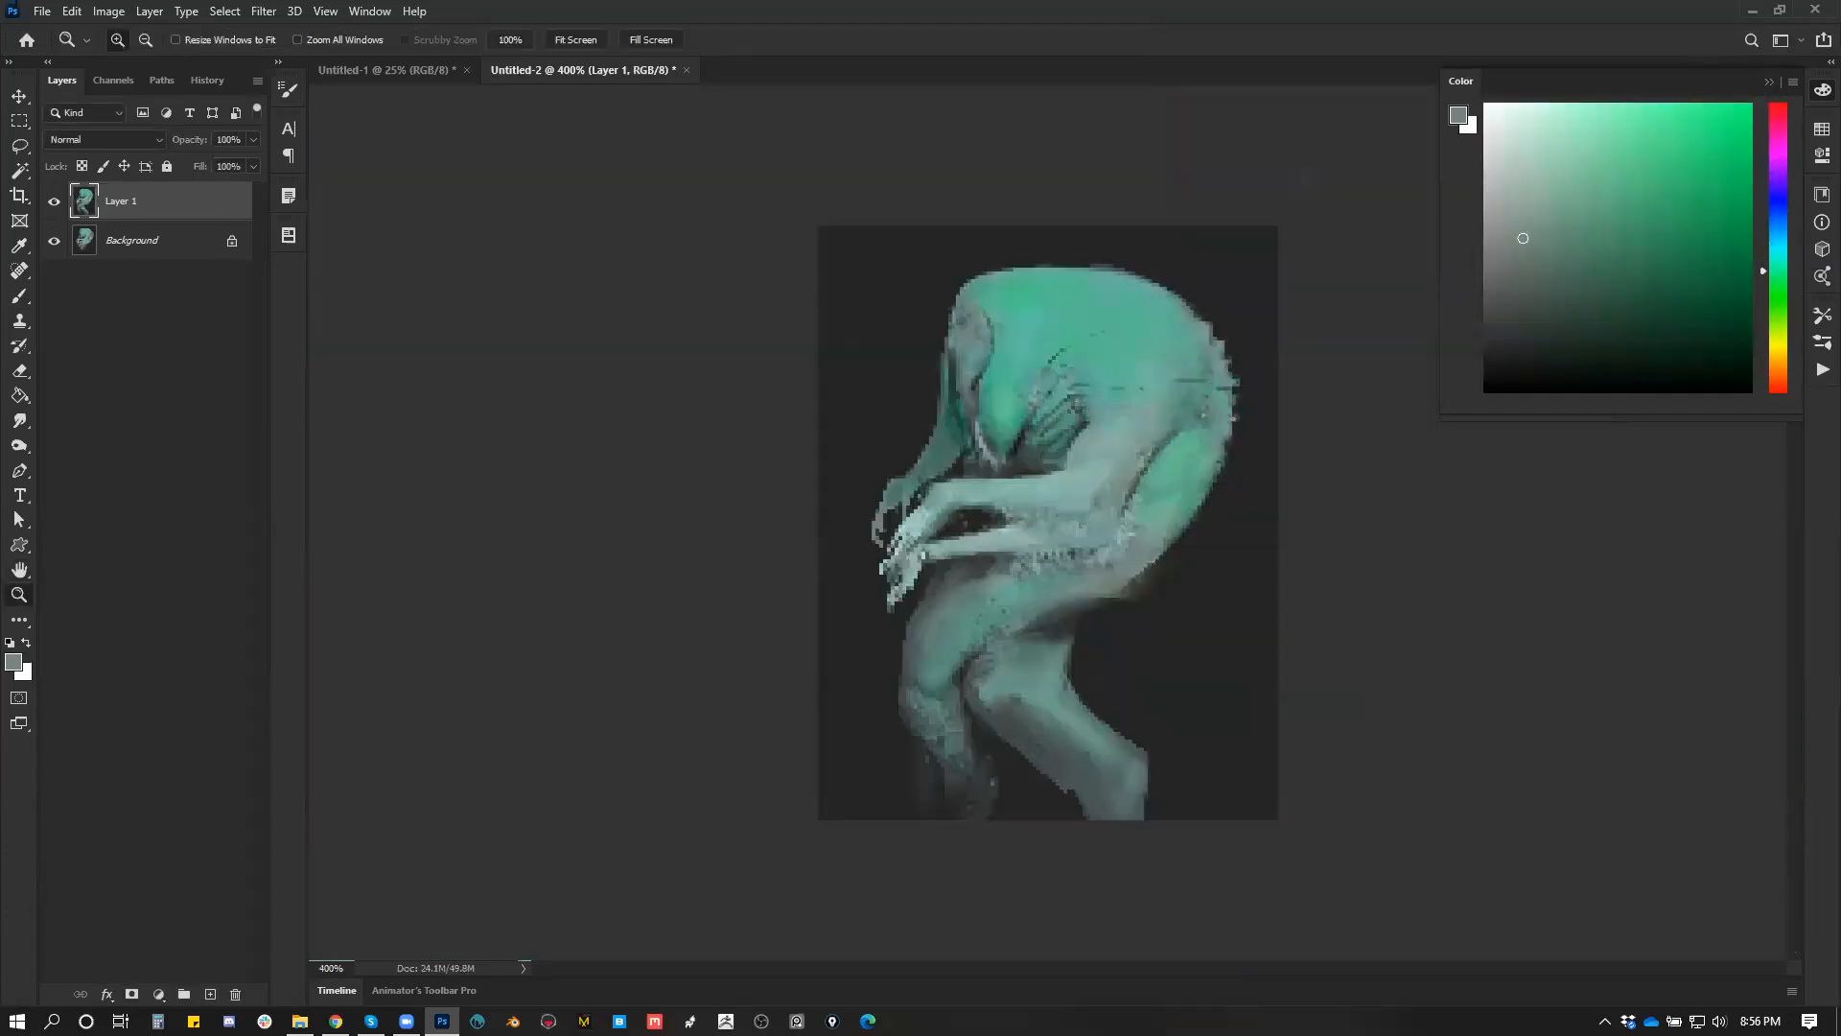
key("ctrl+z")
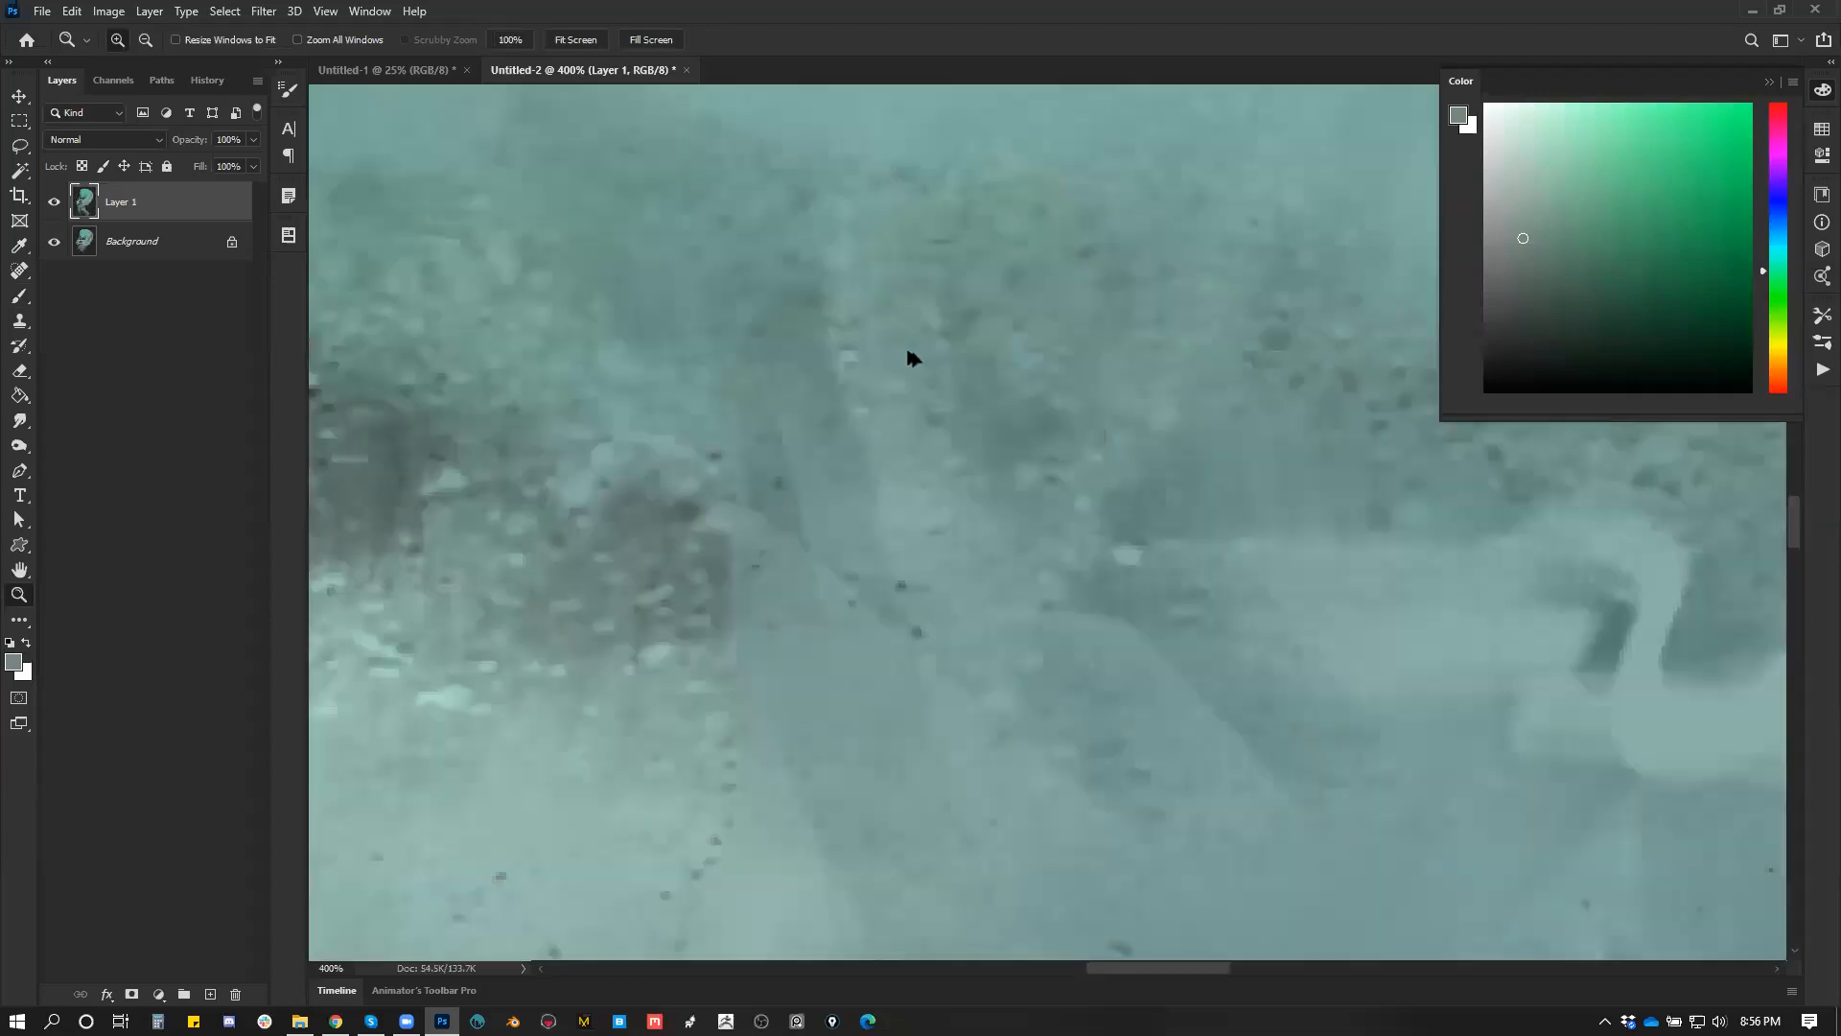
Step: Resize the image to 100 px wide with Nearest Neighbor (hard edges) resampling
key("ctrl+alt+i")
type("100")
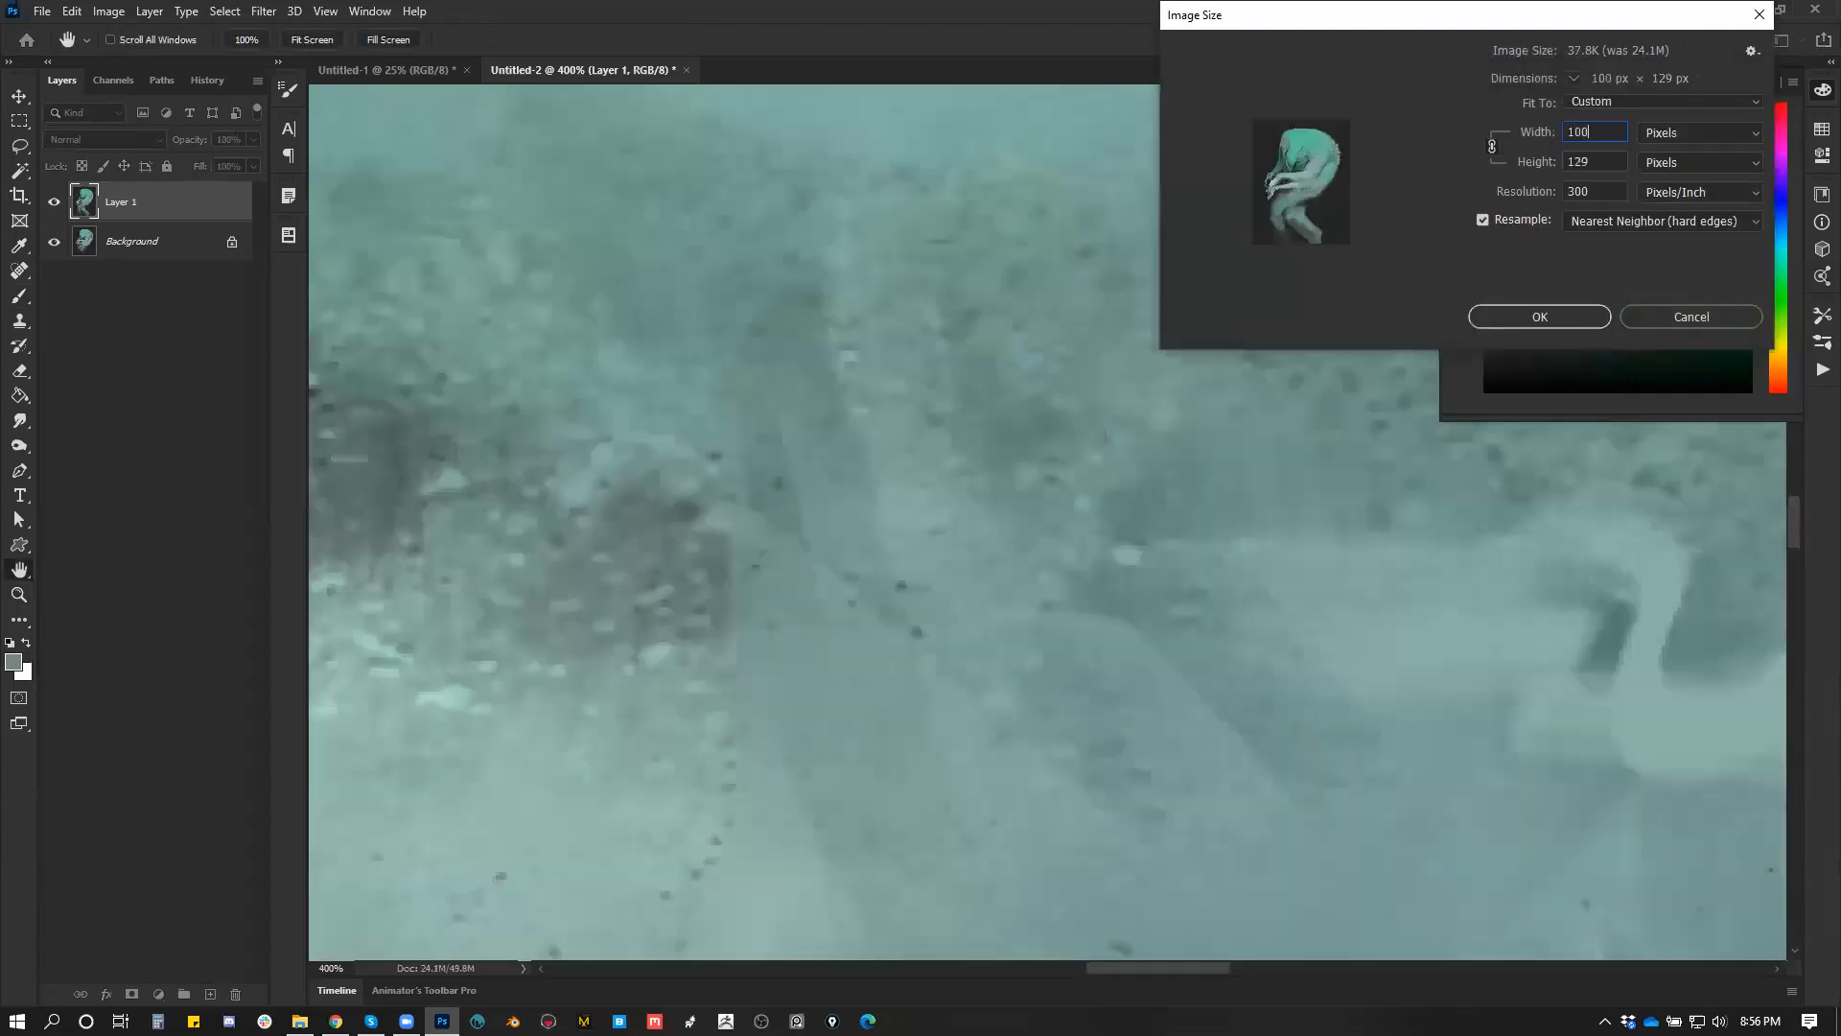
key("Return")
key("z")
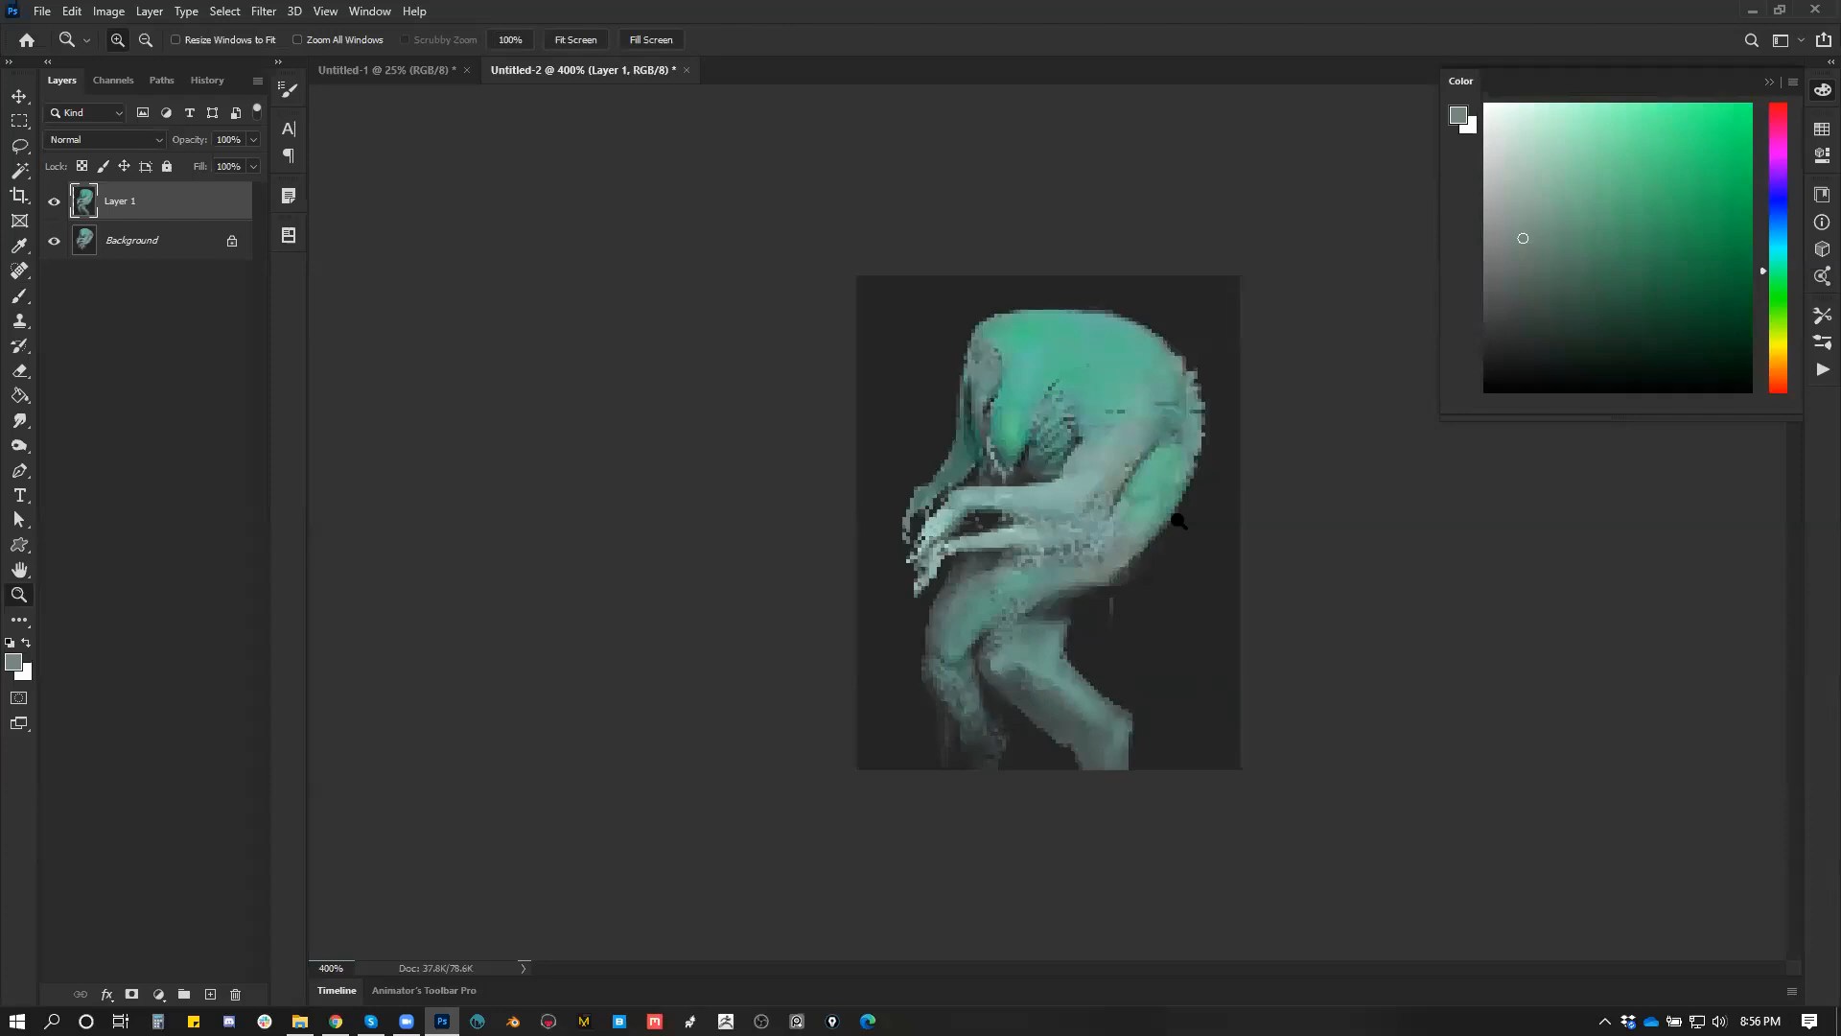
Step: Increase Layer 1's contrast with Levels, setting the midtone input to about 0.56 and the white input to 205
key("ctrl+l")
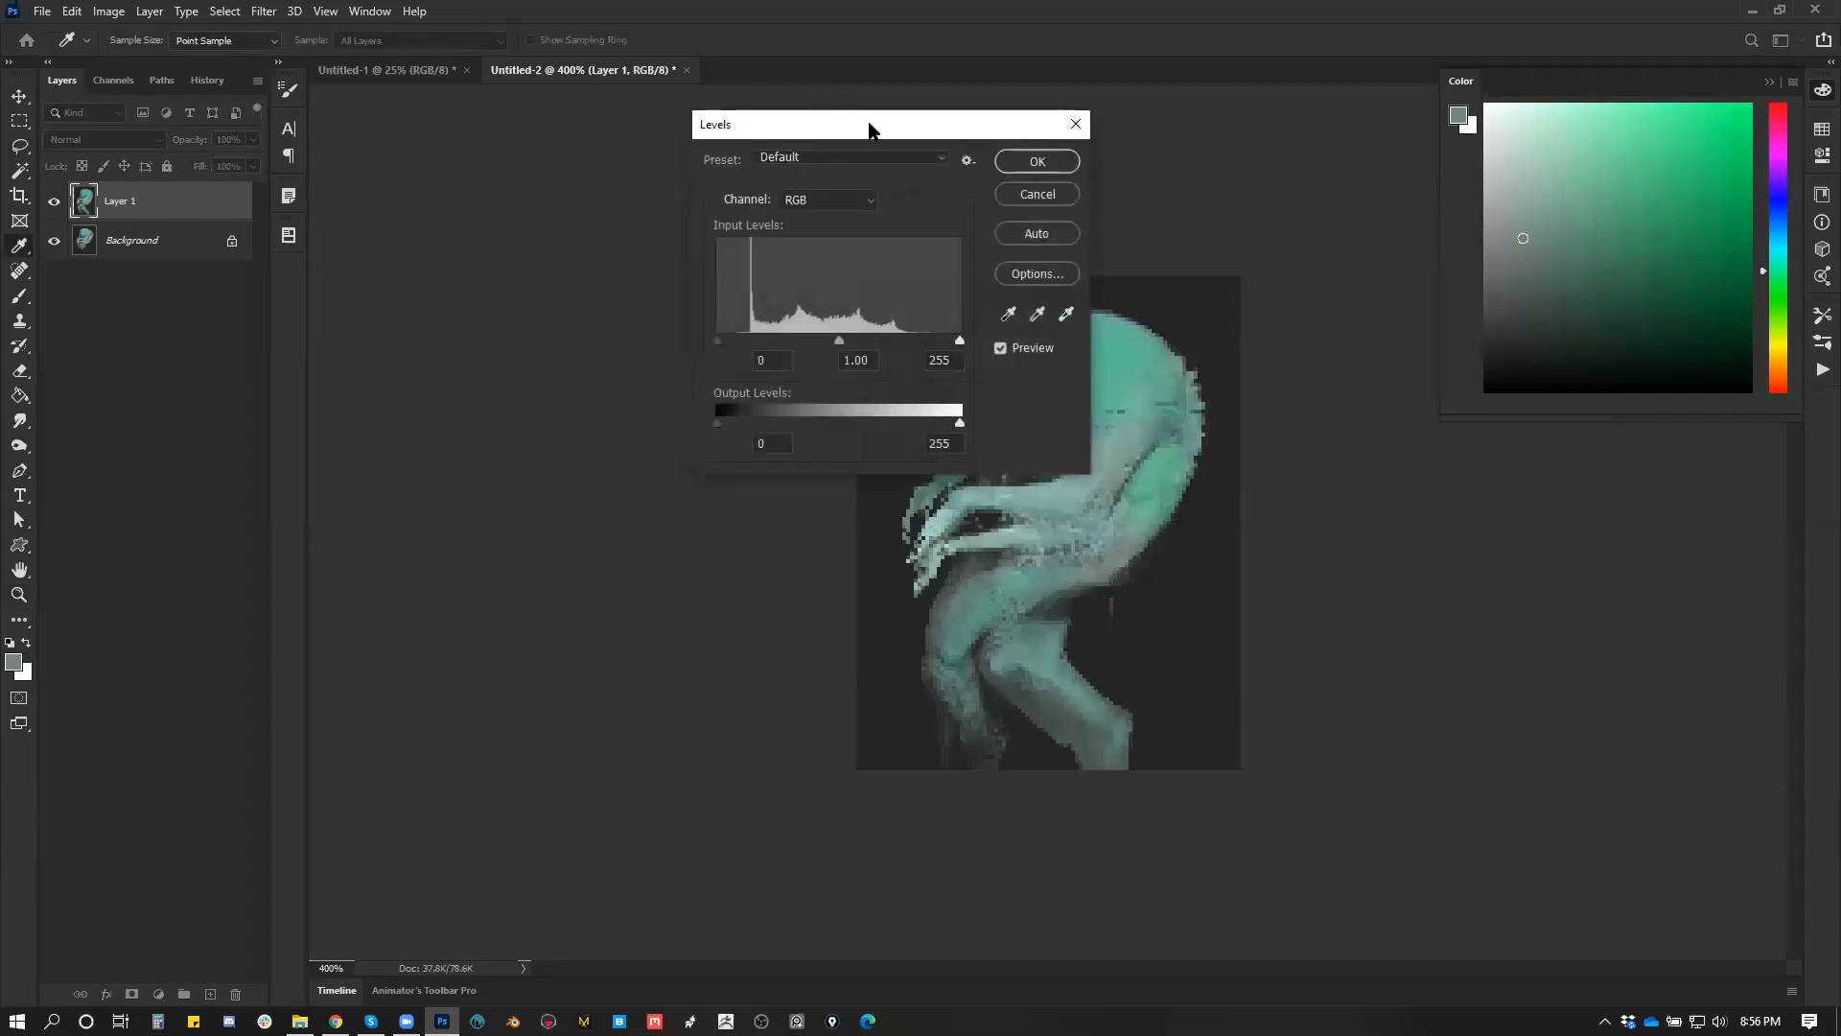
left_click_drag(873, 132, 560, 186)
left_click_drag(648, 395, 530, 395)
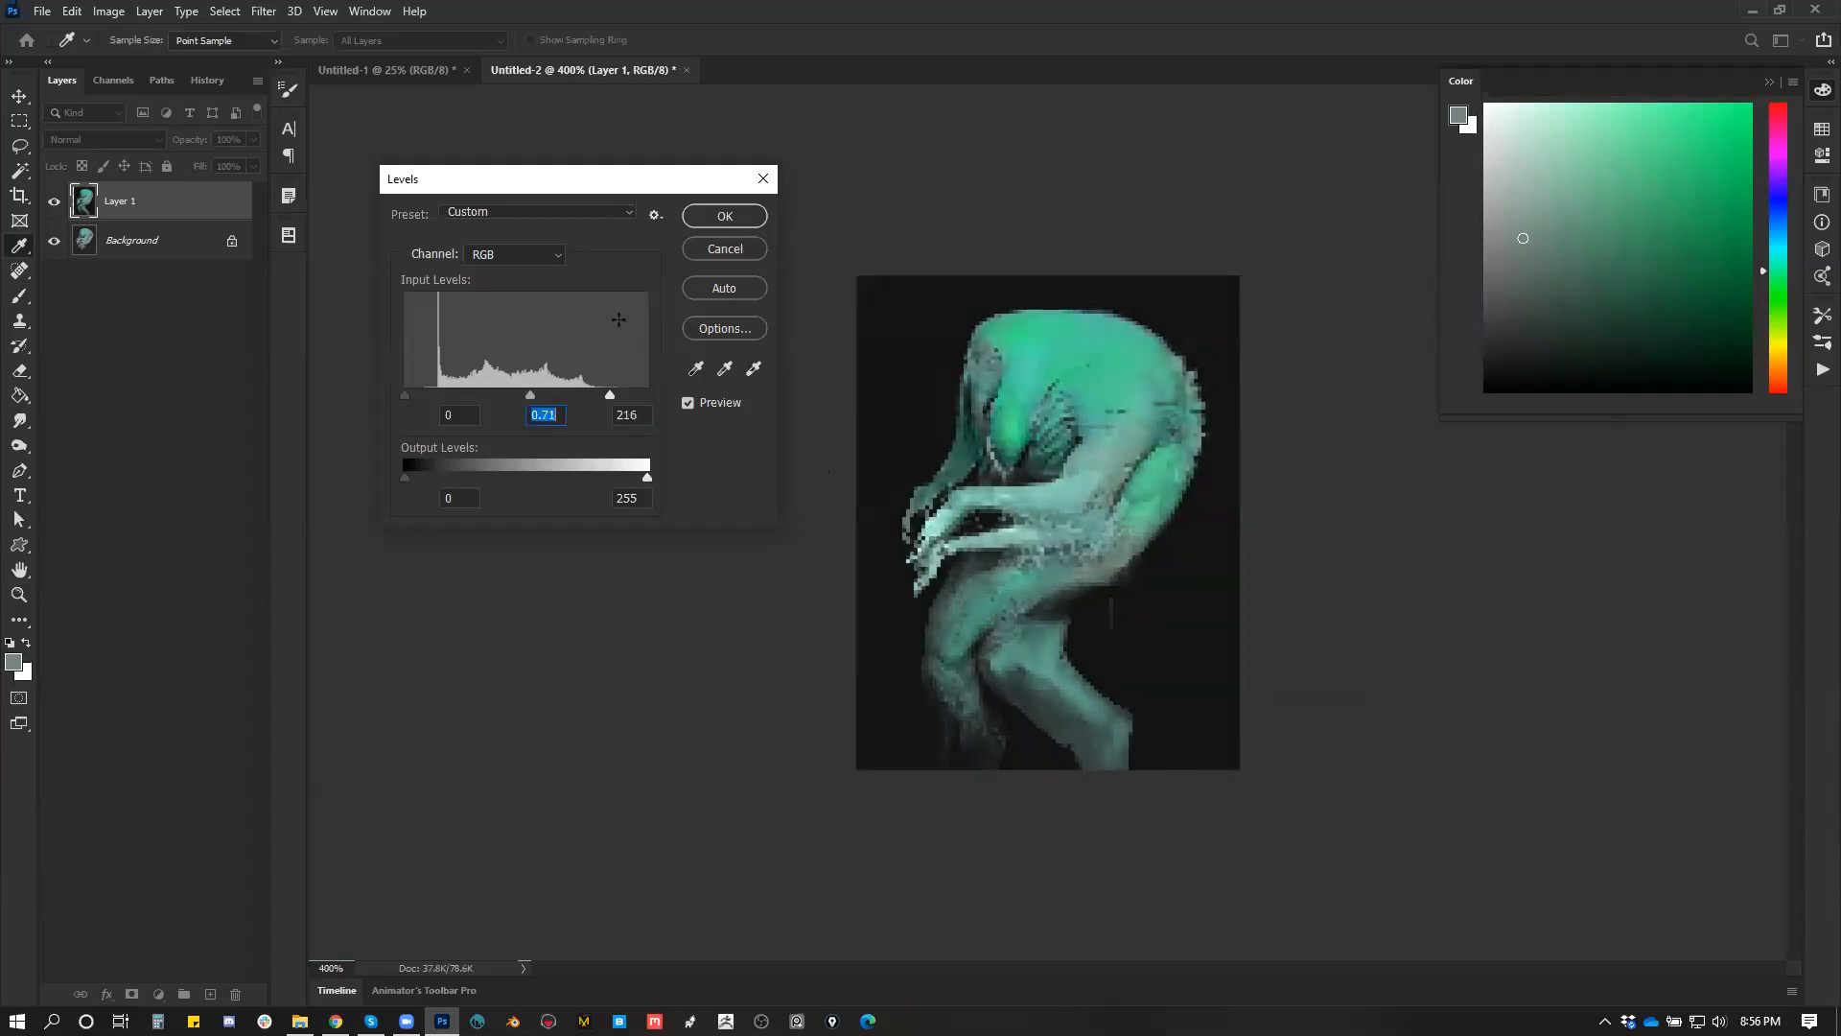
left_click_drag(610, 394, 537, 397)
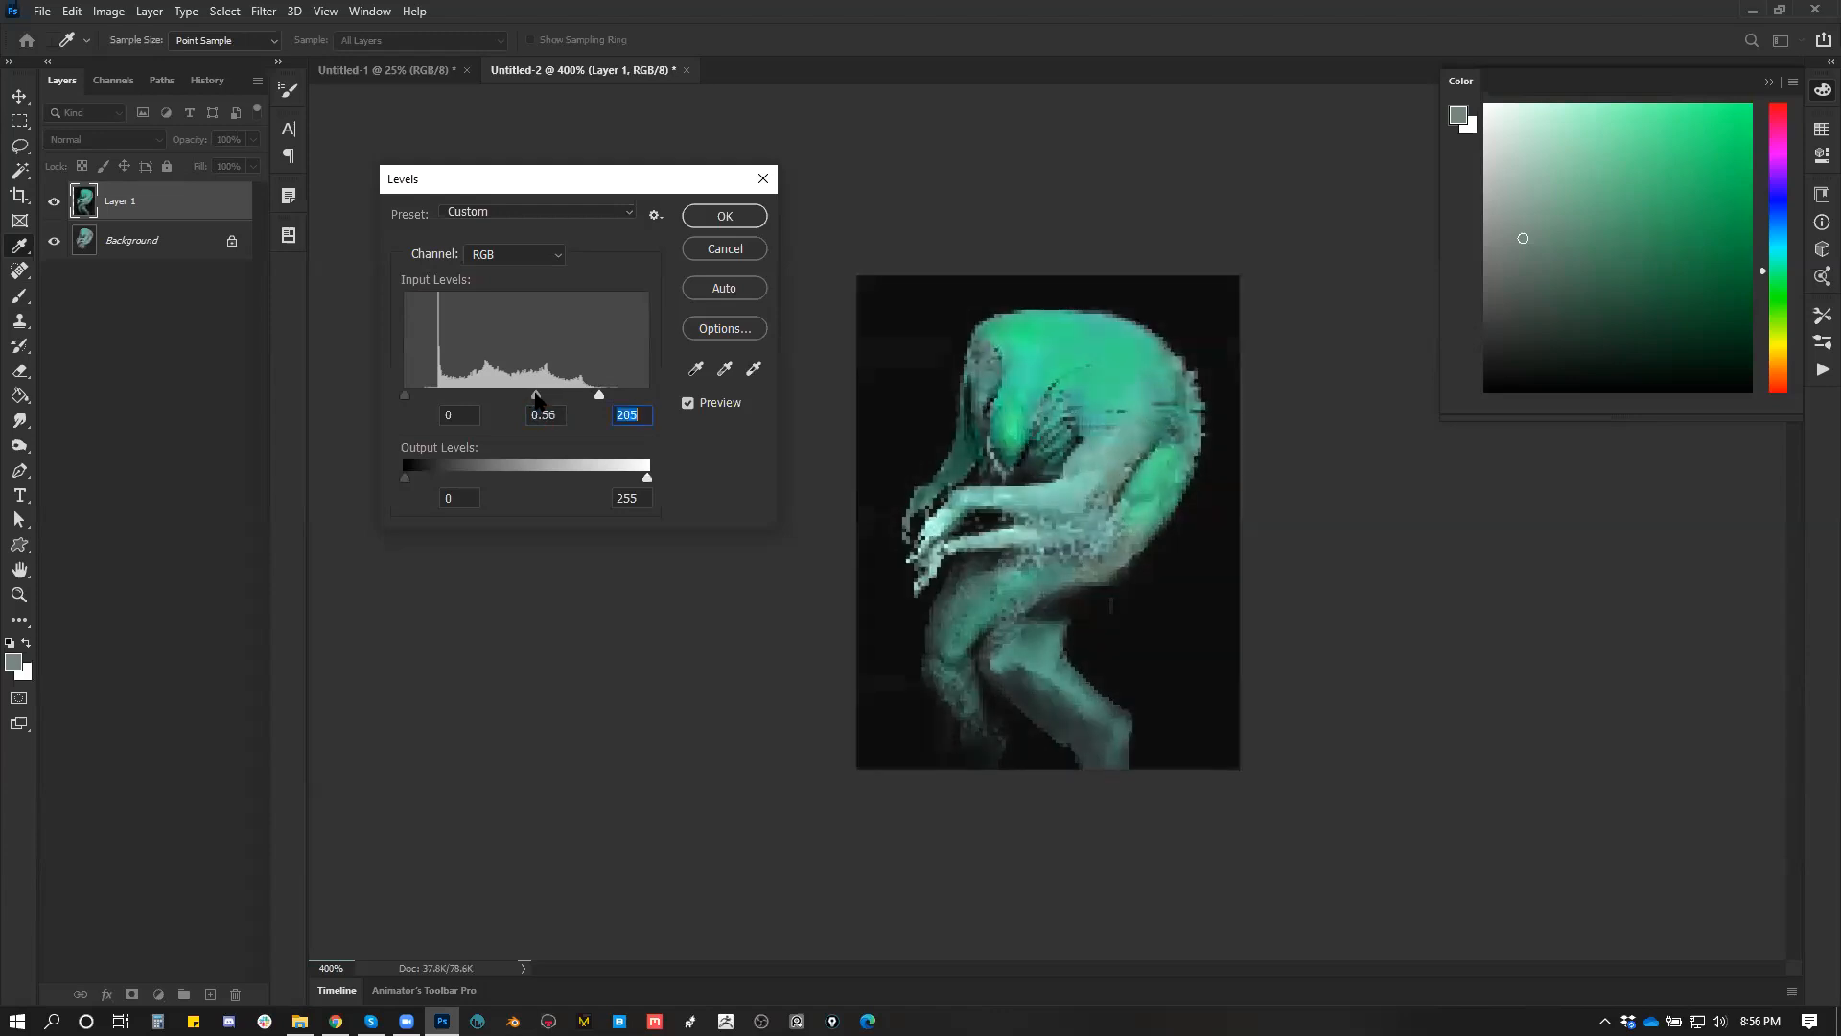
left_click(726, 215)
key("z")
scroll(1110, 496, "down", 5, "alt")
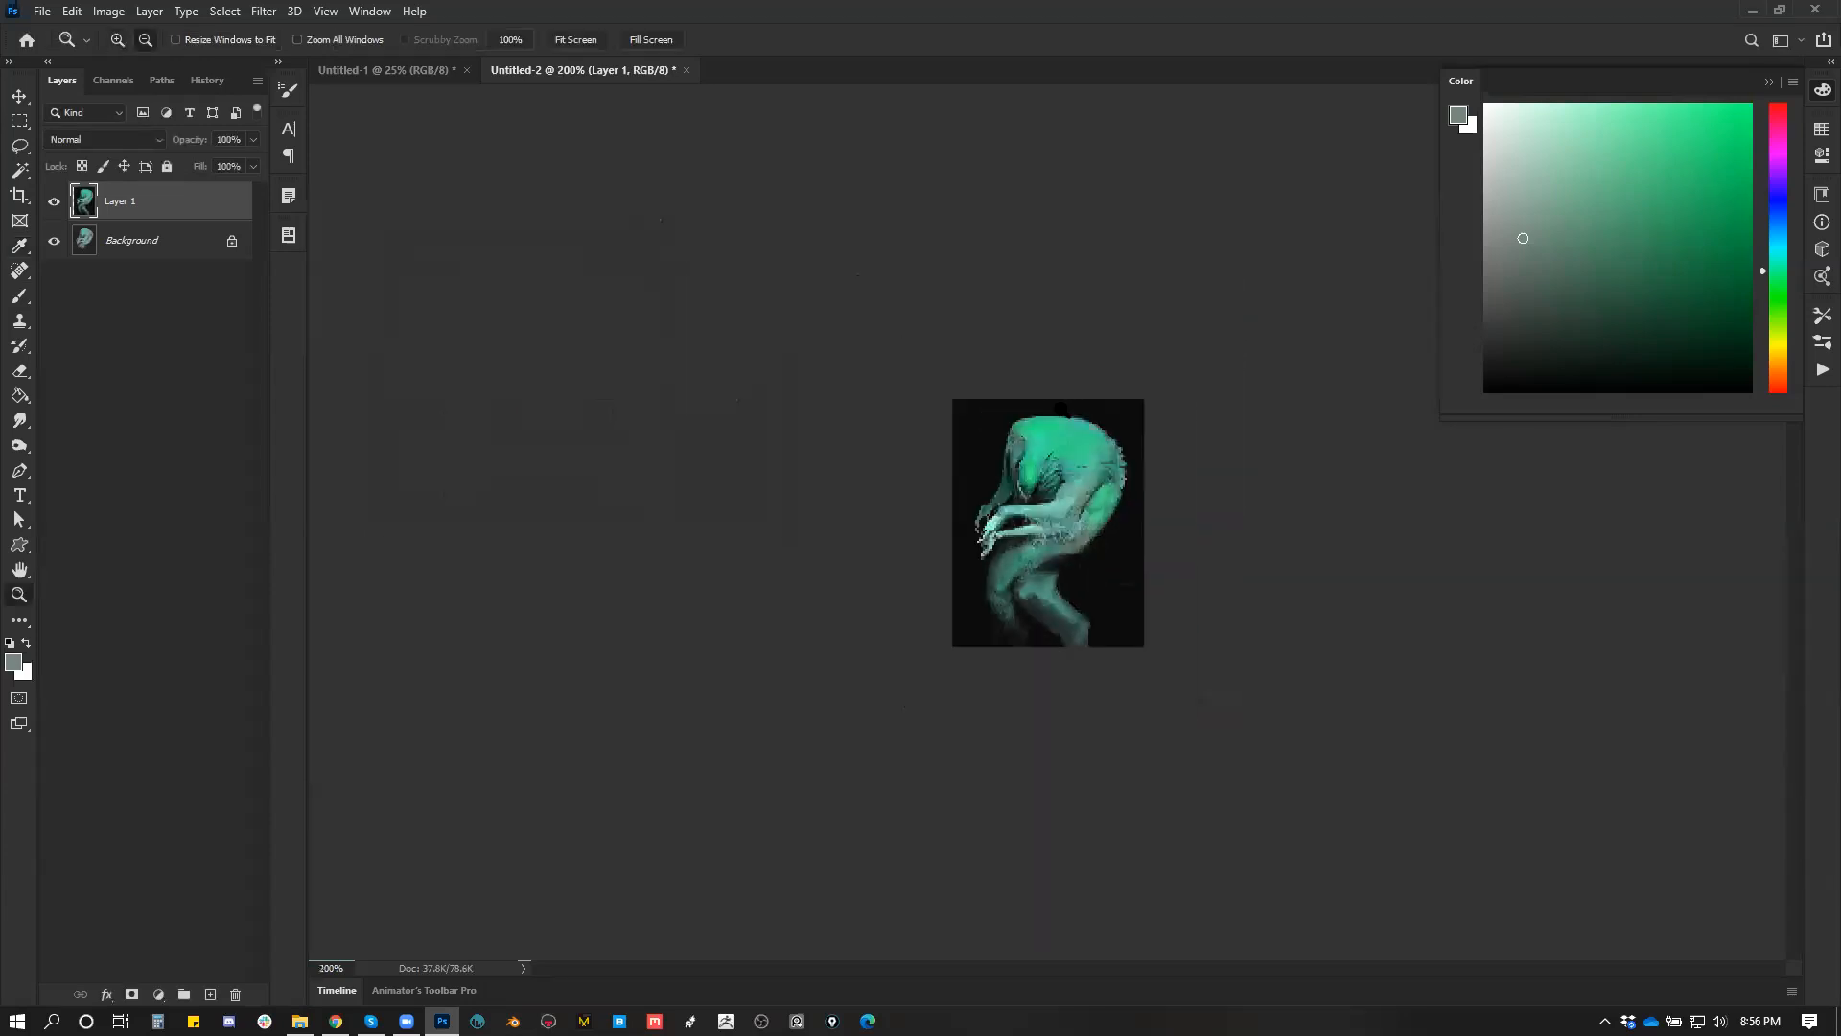
Step: Compare the image before and after the Levels change, undoing both that adjustment and the 100 px resize
scroll(1080, 530, "up", 7, "alt")
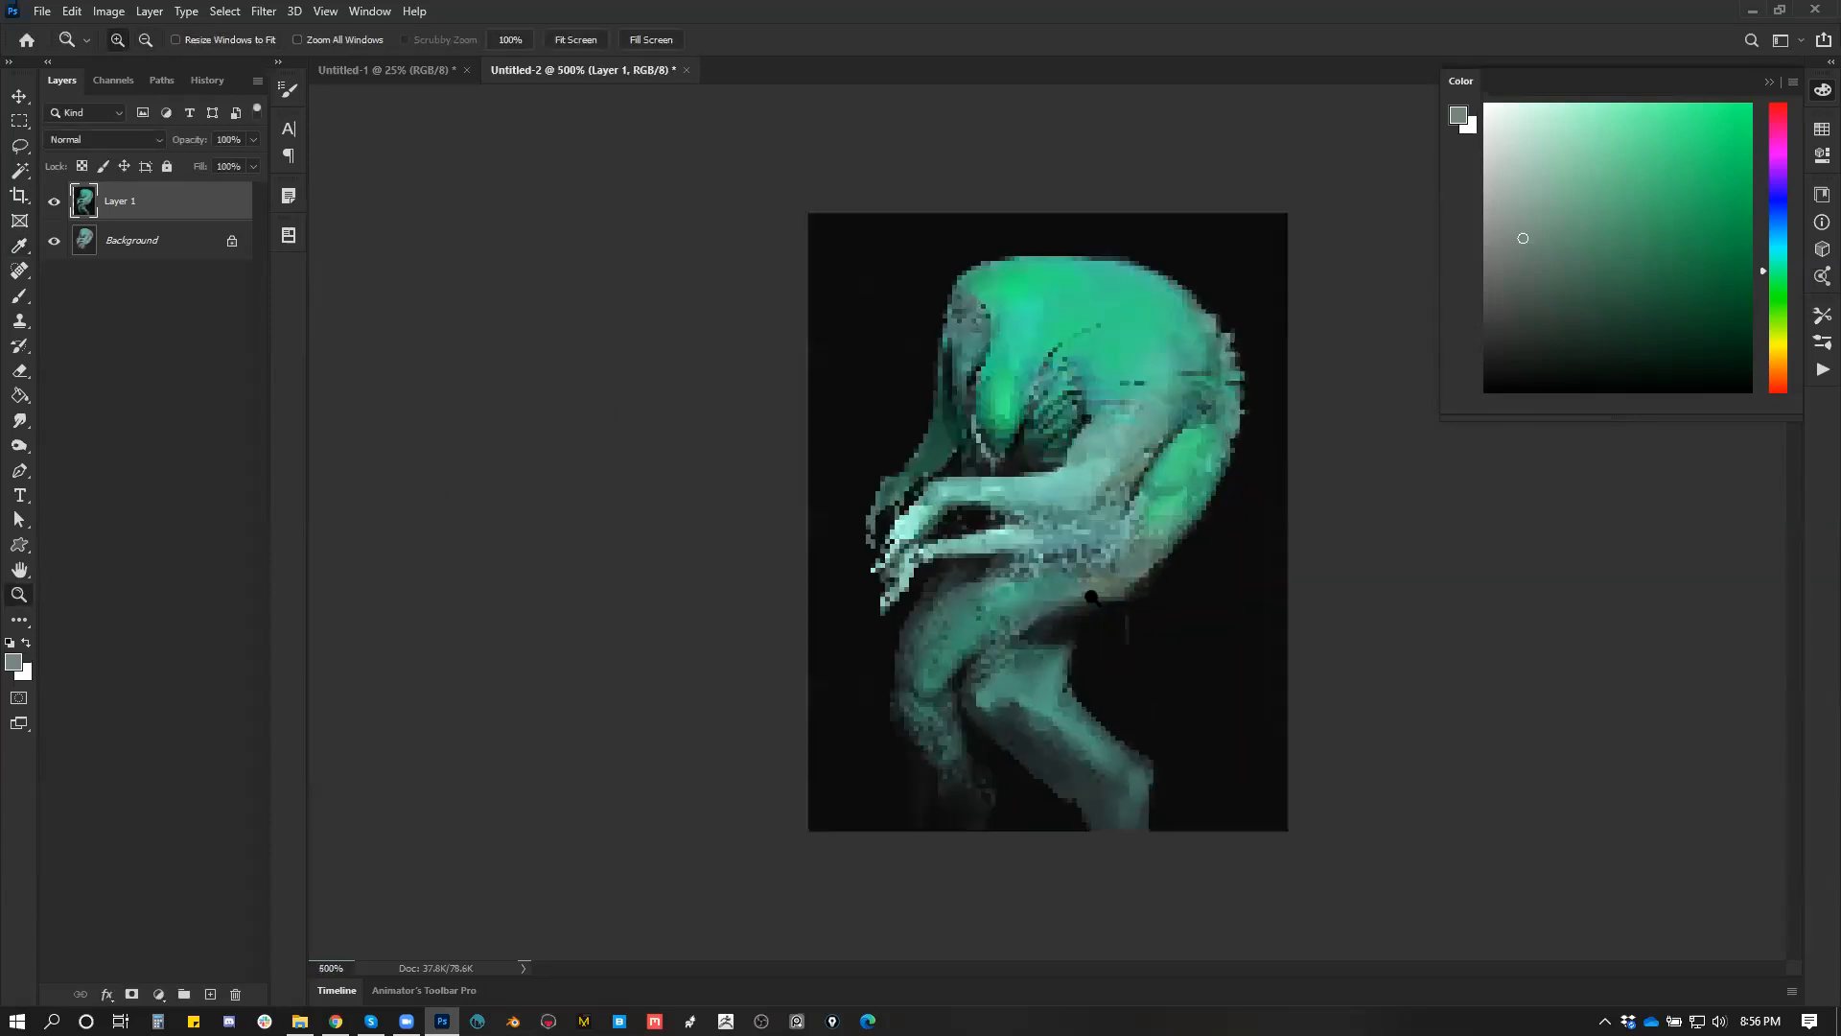
key("ctrl+z")
key("ctrl+shift+z")
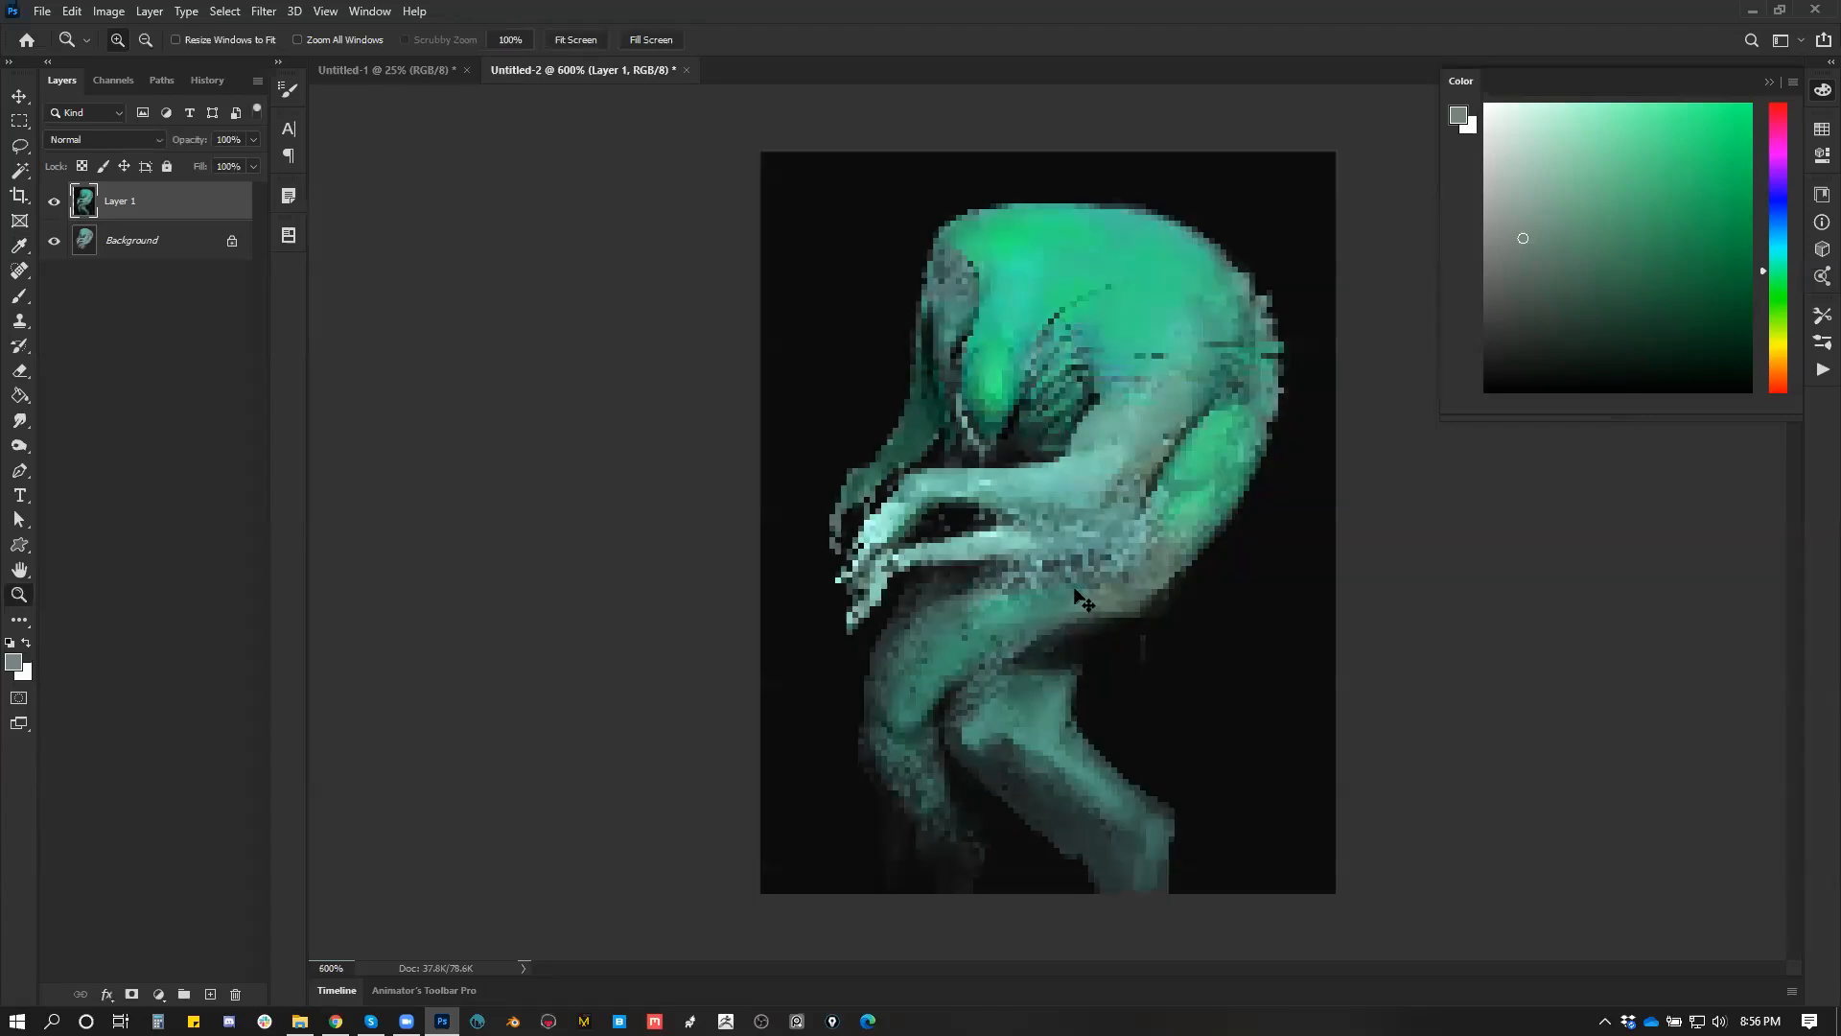
key("ctrl+z")
key("ctrl+z")
scroll(1071, 588, "down", 11, "alt")
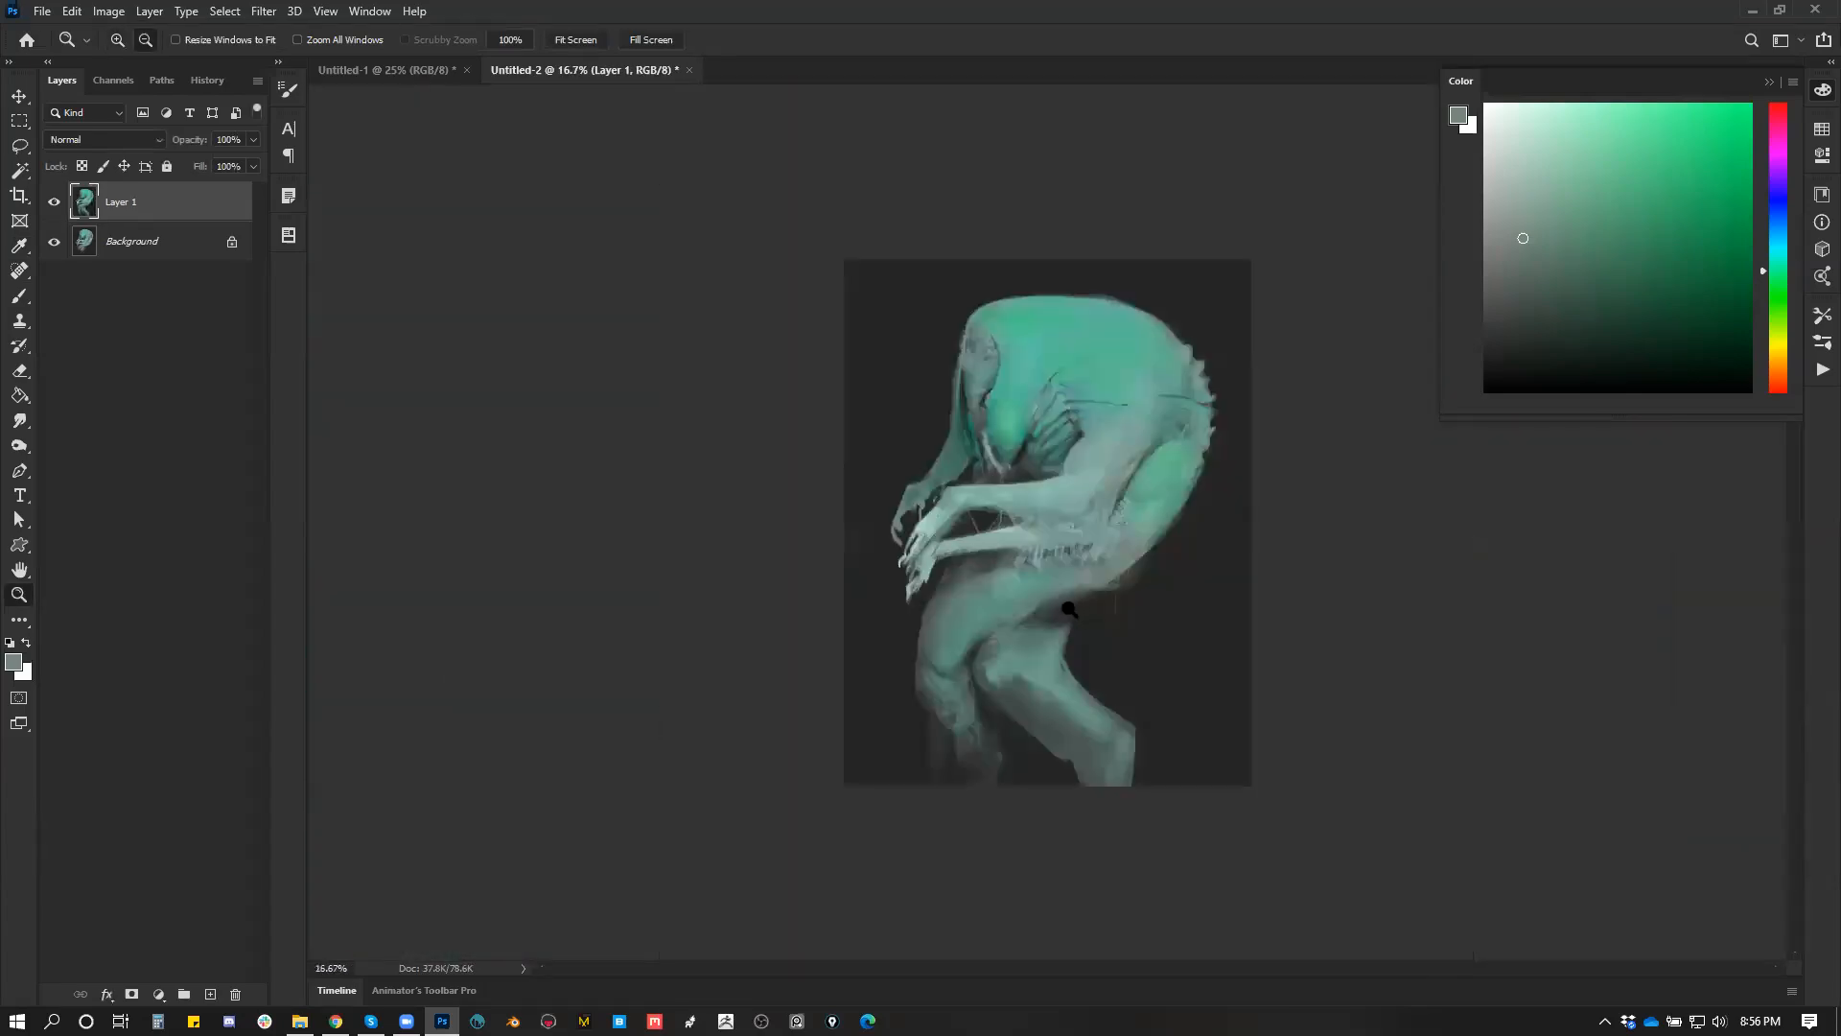
Step: Boost Layer 1's contrast with Levels by slightly lowering the white input and darkening the midtones
key("ctrl+l")
left_click_drag(647, 395, 634, 397)
left_click_drag(520, 395, 534, 395)
left_click(750, 220)
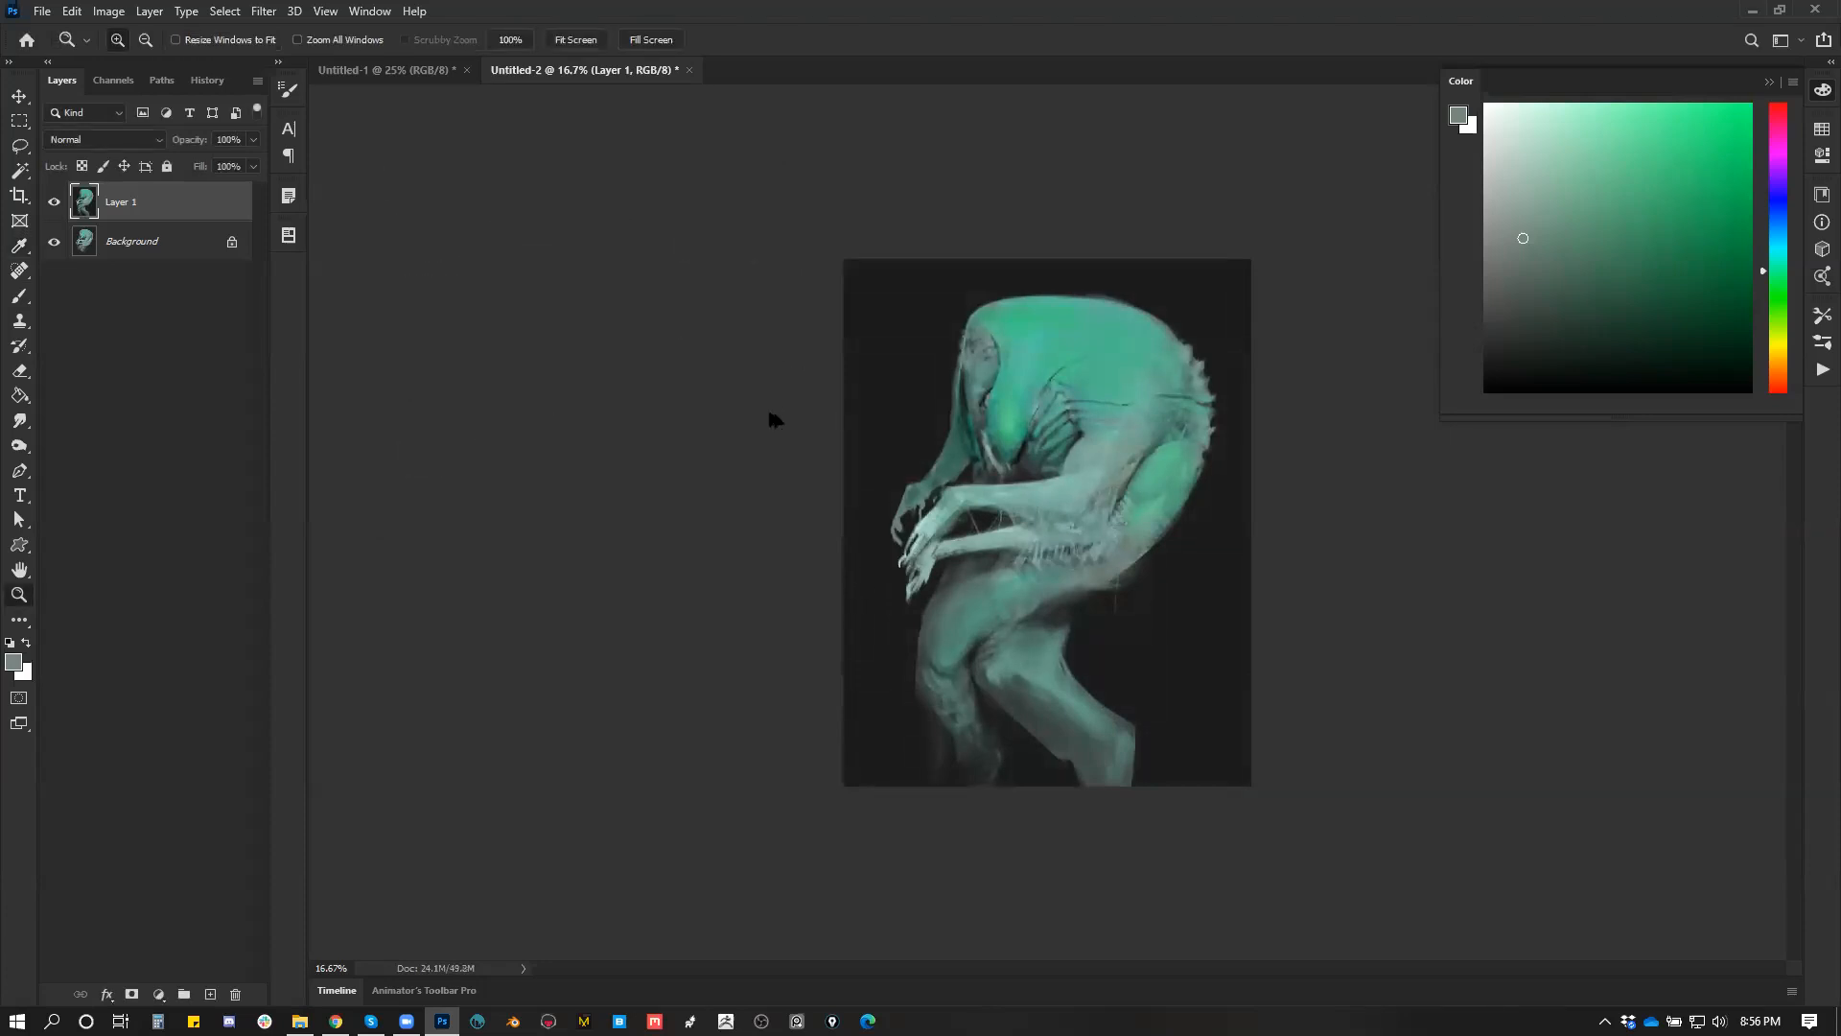
Step: Try reducing the full-size painting to well under 100 px wide with Nearest Neighbor (hard edges) resampling
key("ctrl+alt+i")
type("72")
key("Return")
left_click_drag(1048, 539, 1059, 553)
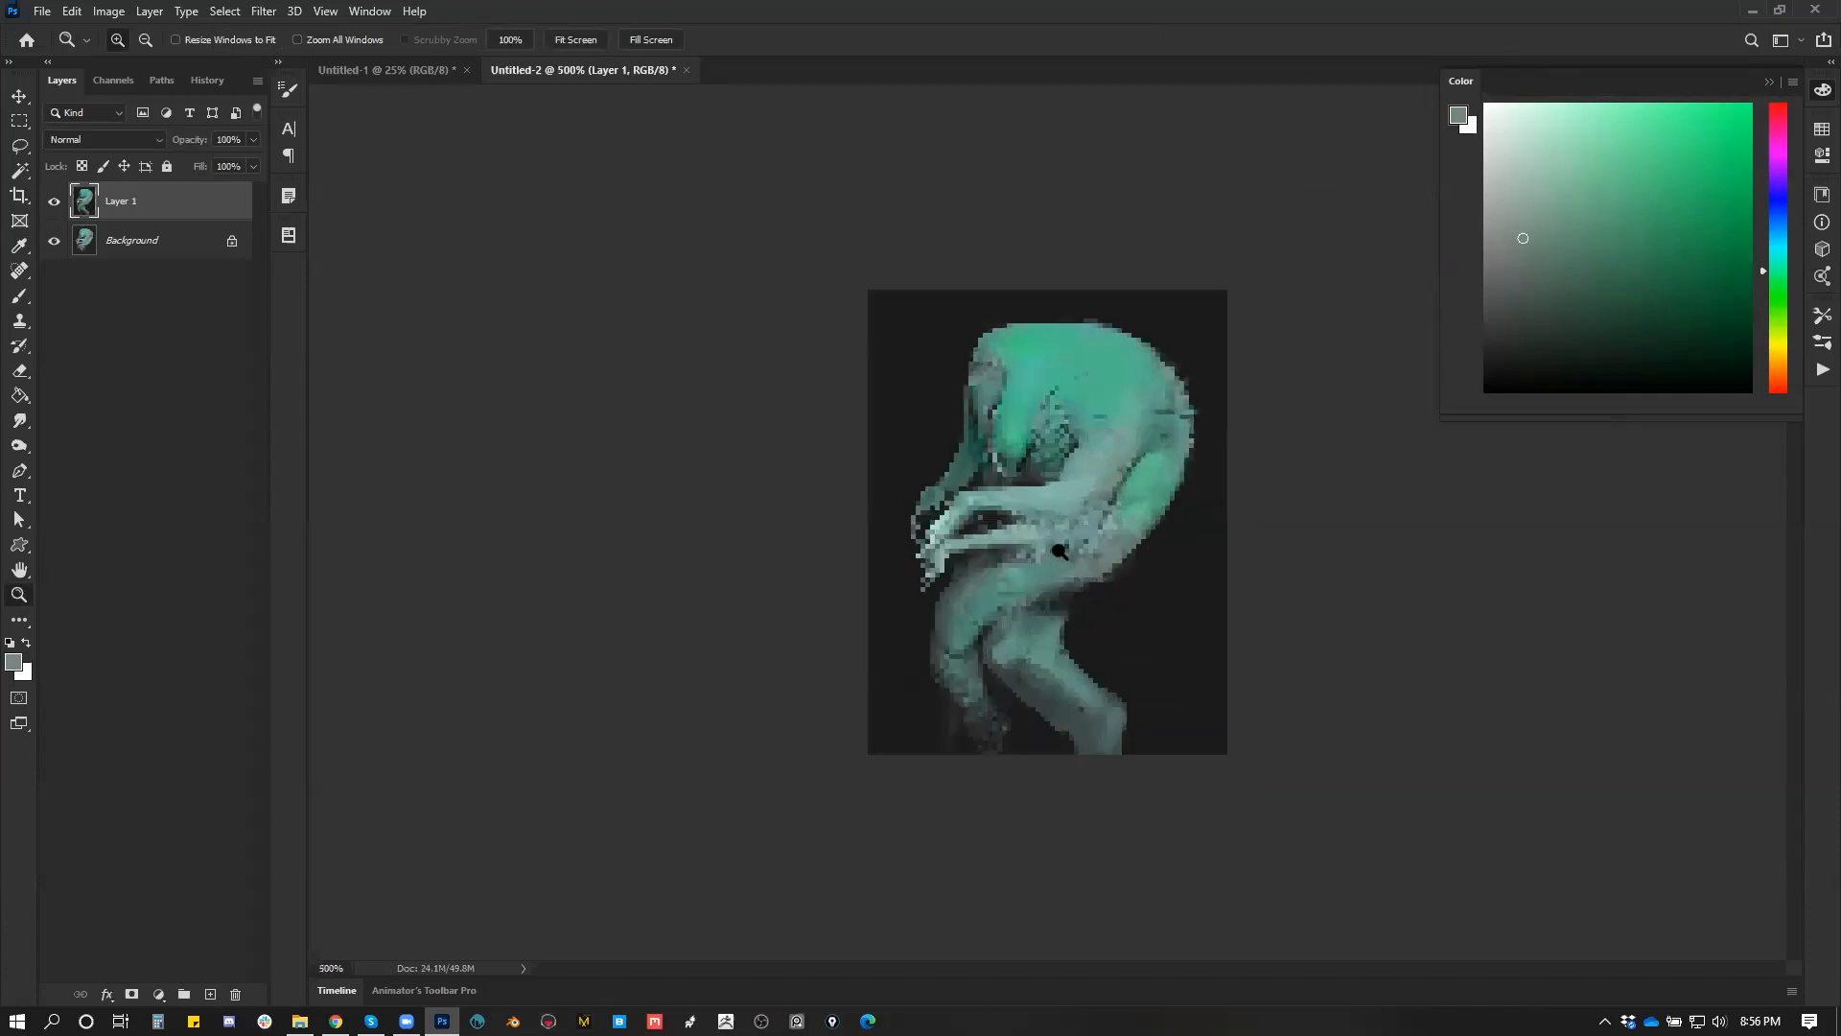
key("ctrl+z")
Step: Try resizing the image to 50 px wide with Nearest Neighbor (hard edges) resampling and enlarge the view
key("h")
key("ctrl+alt+i")
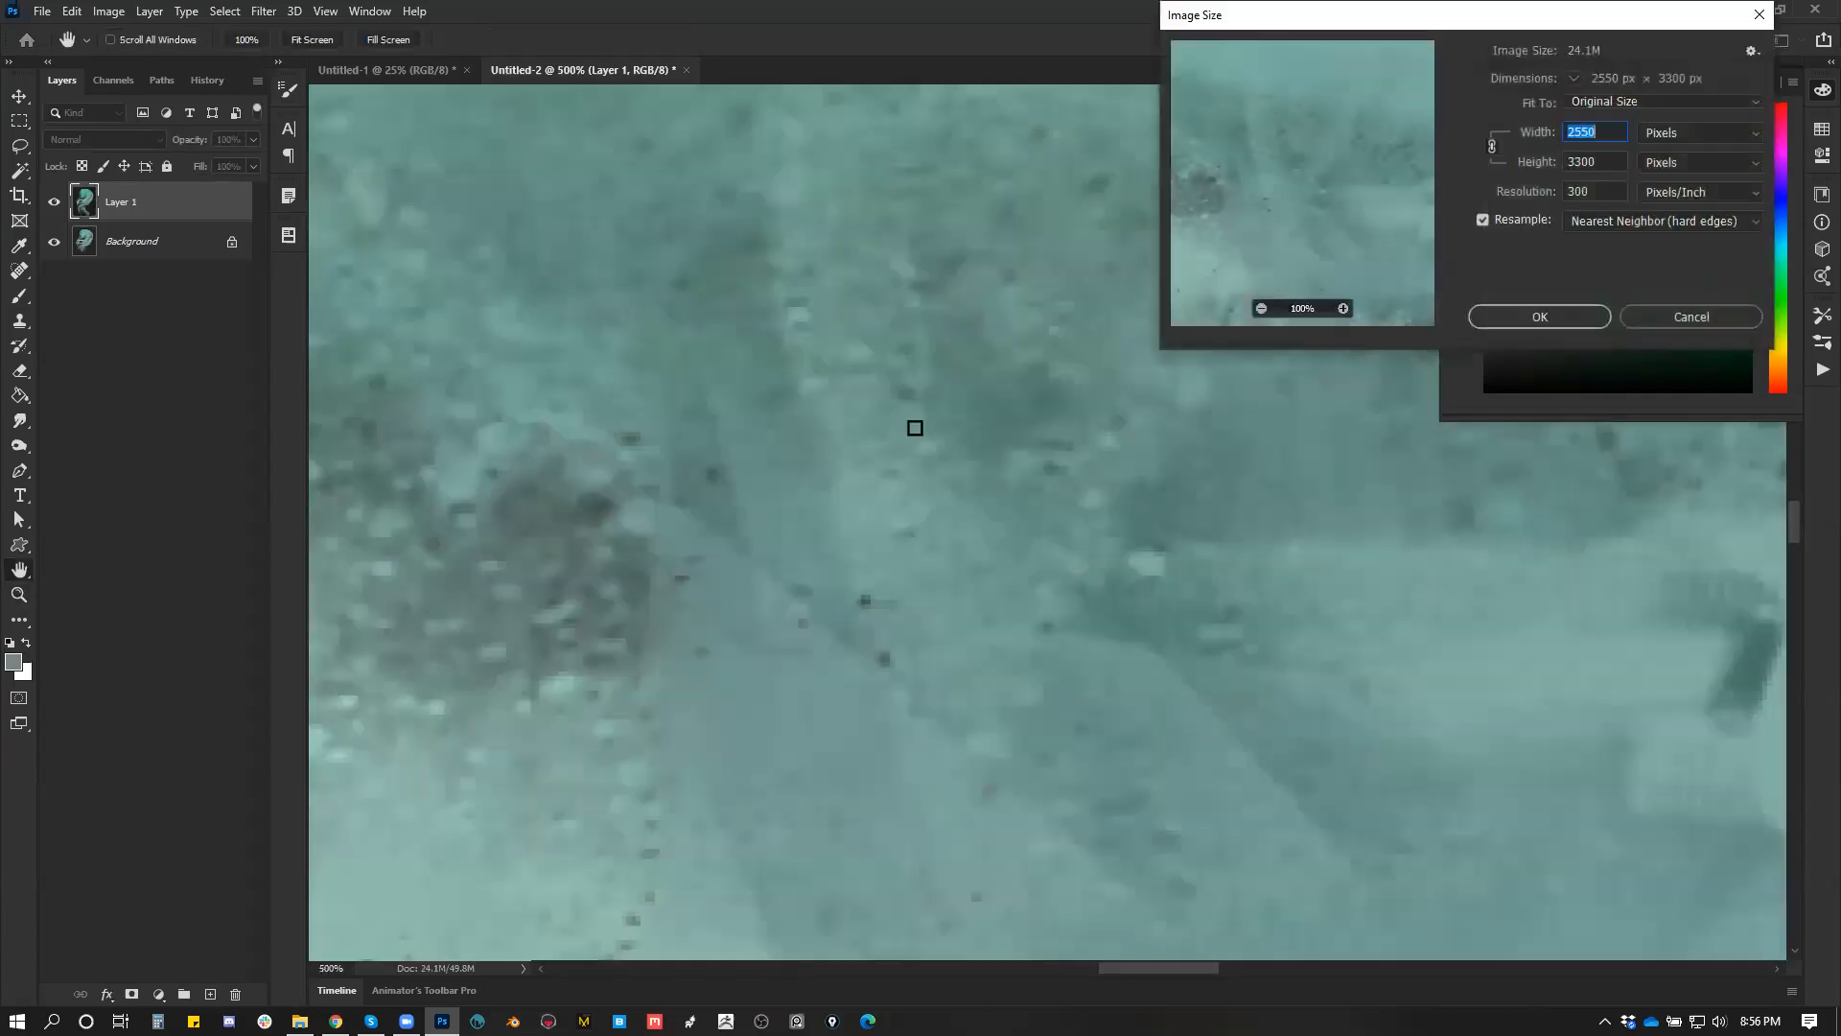
type("50")
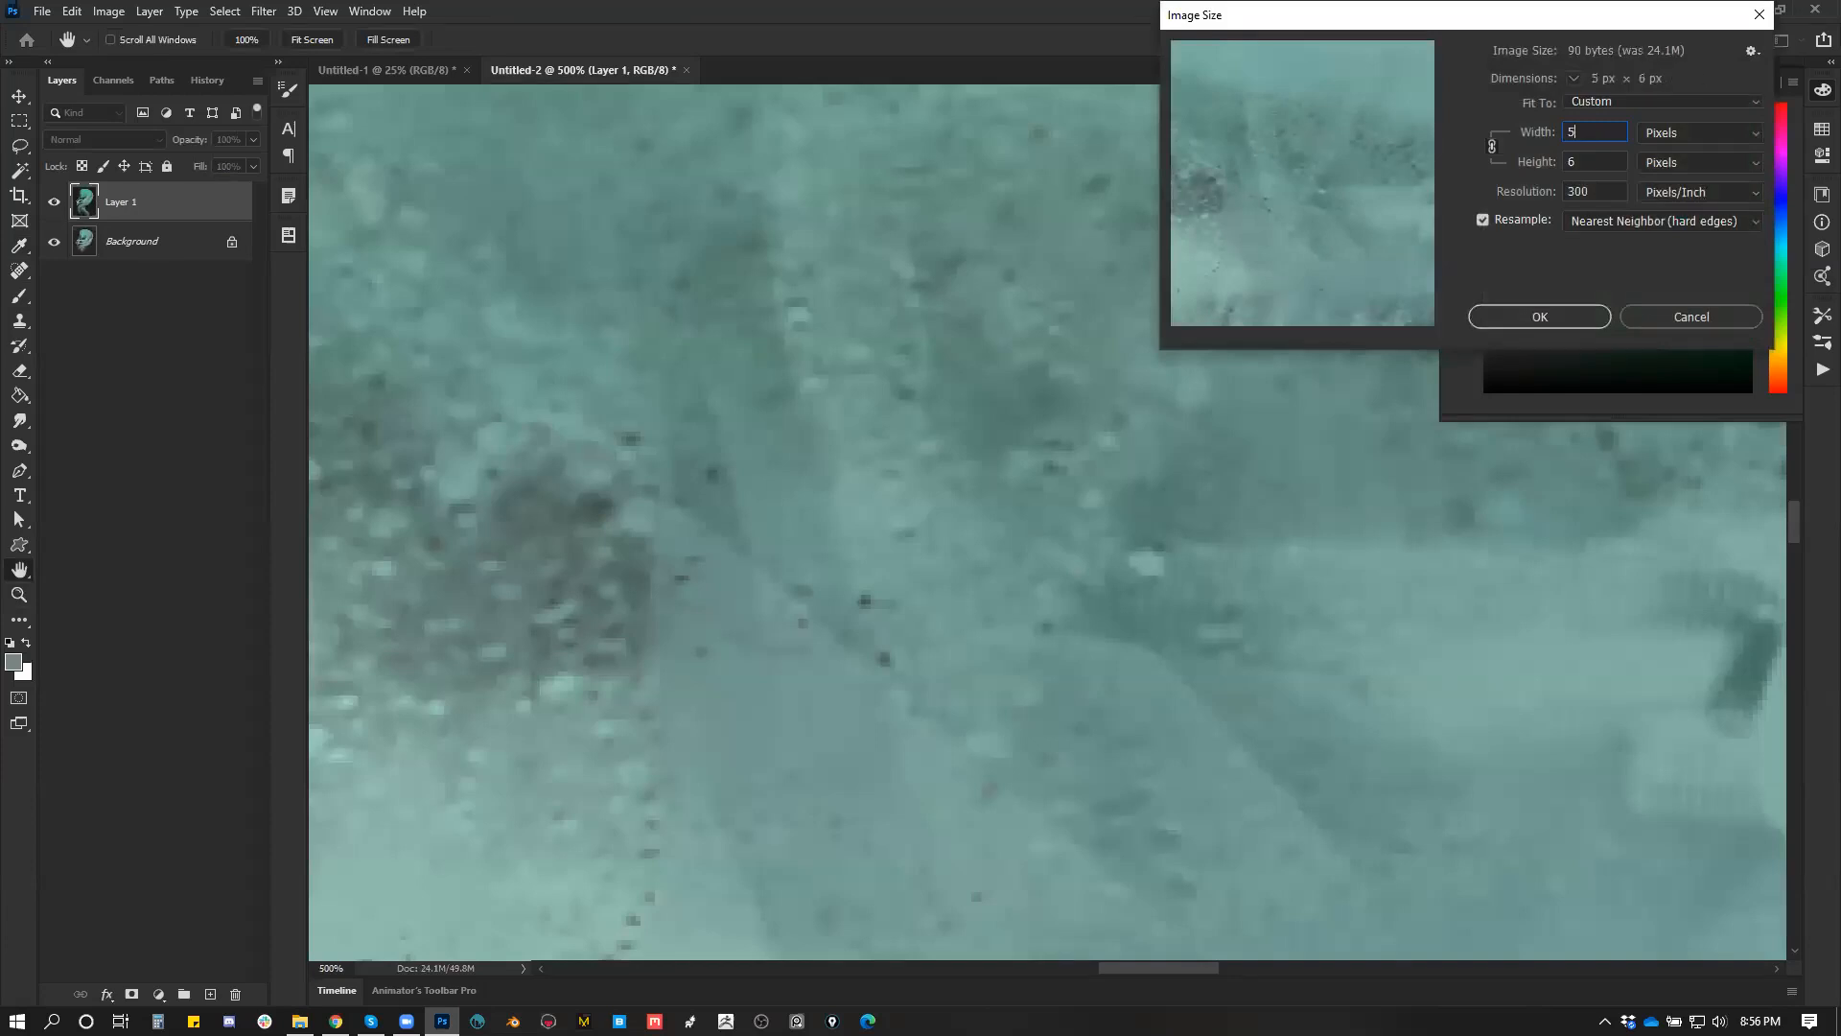
key("Return")
key("z")
left_click_drag(1122, 489, 1120, 515)
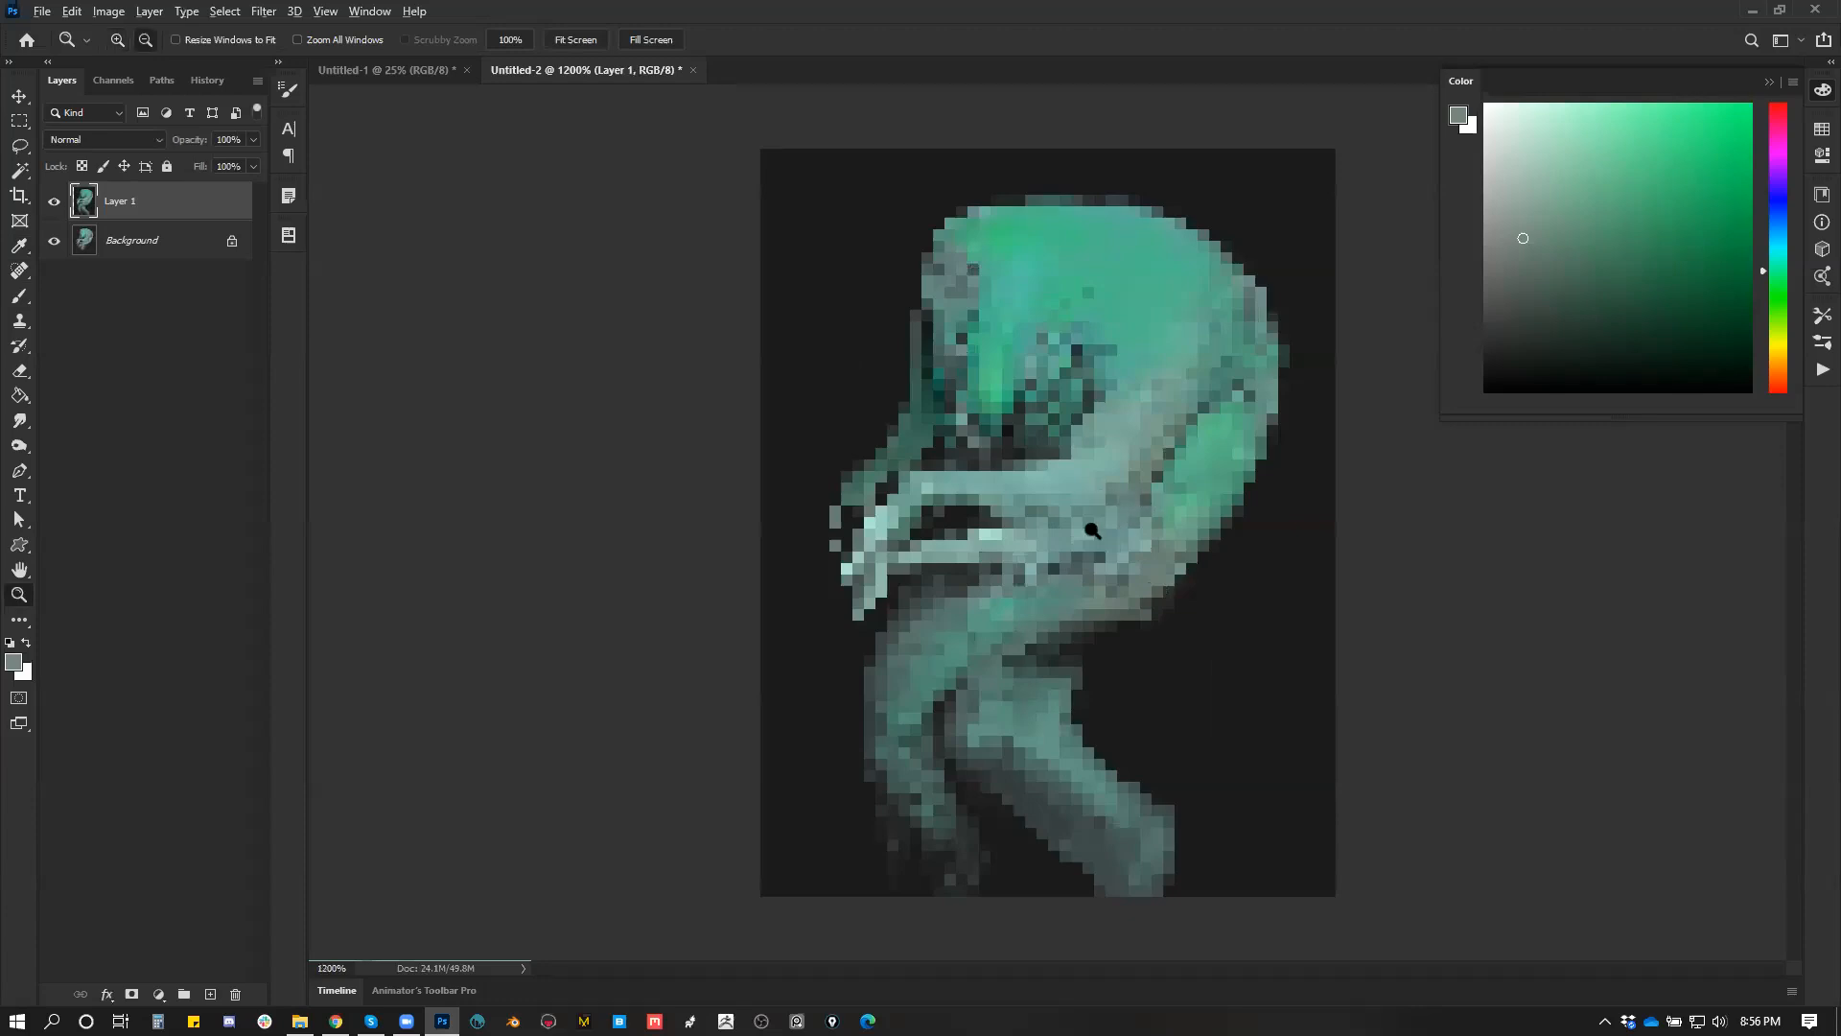
Step: Examine how the creature reads in the 50 px image at small and enlarged zoom levels
left_click(1106, 572, "alt")
left_click(1106, 574, "alt")
left_click(1100, 583, "alt")
left_click(1090, 591, "alt")
left_click(1090, 591, "alt")
left_click(1091, 592, "alt")
left_click(1101, 595, "alt")
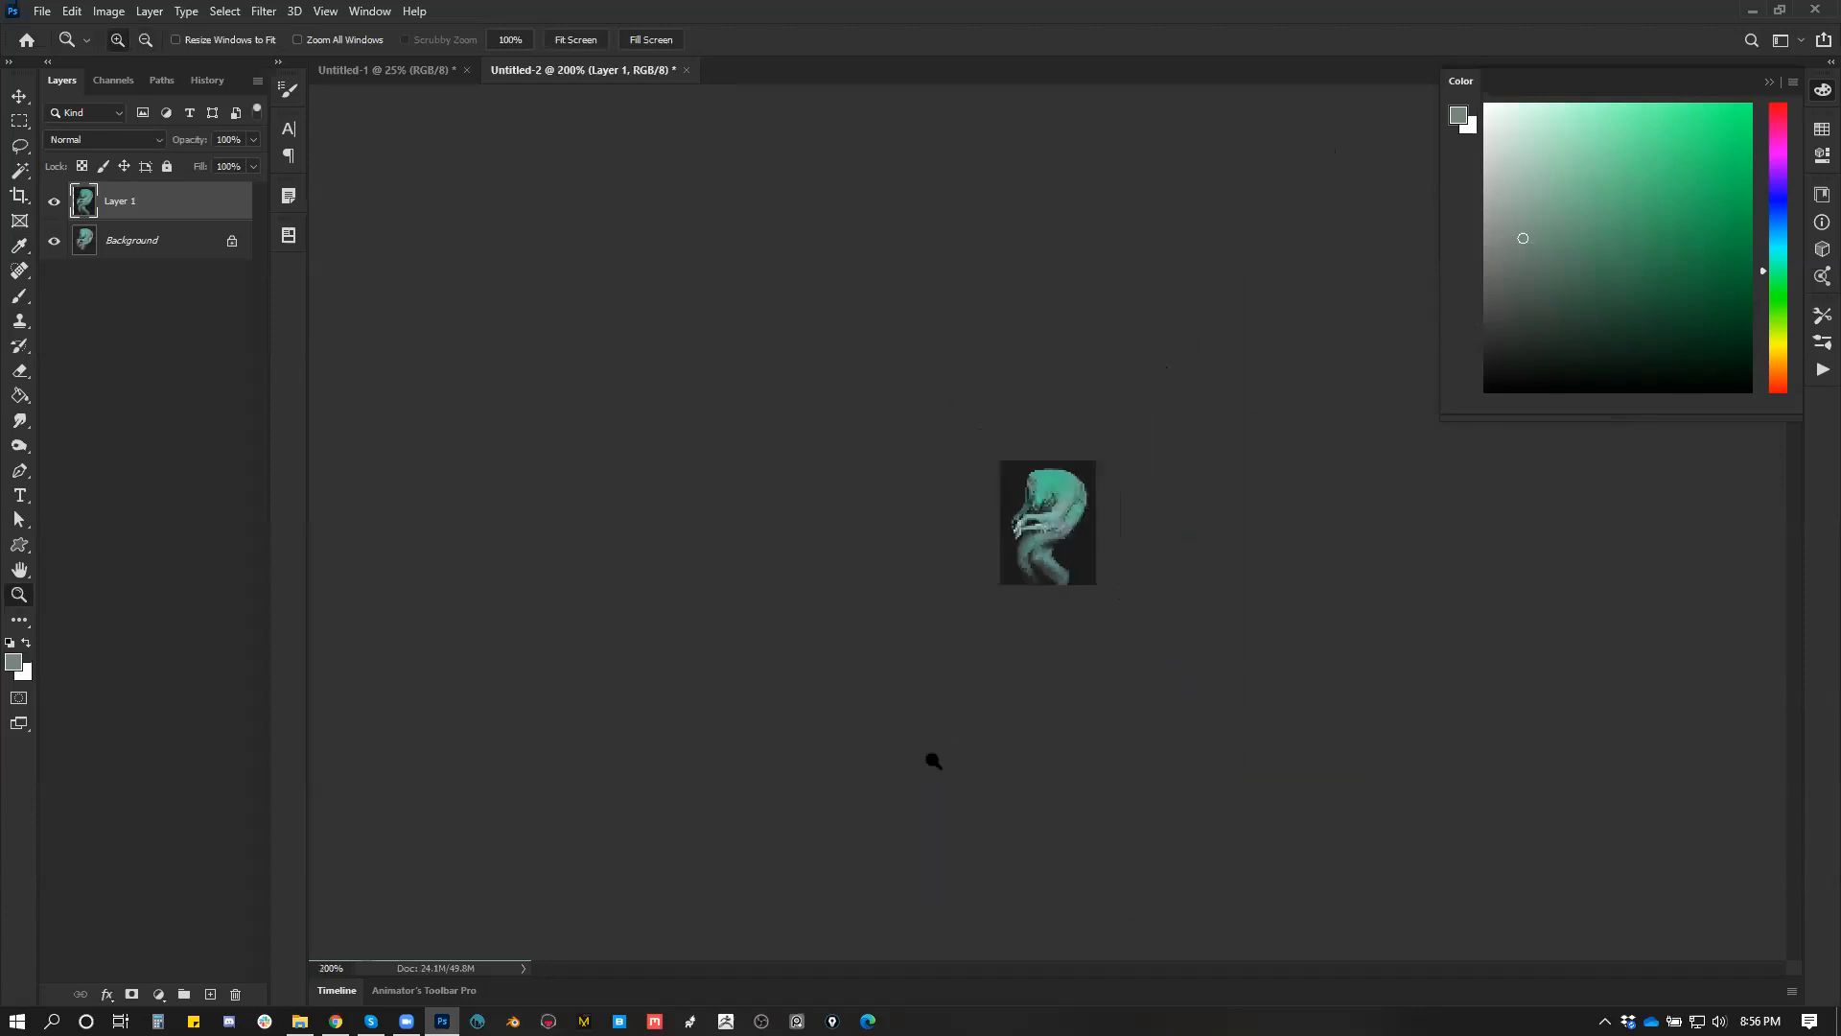
left_click(1089, 516)
left_click(1094, 522)
left_click(1095, 523)
left_click(1097, 522)
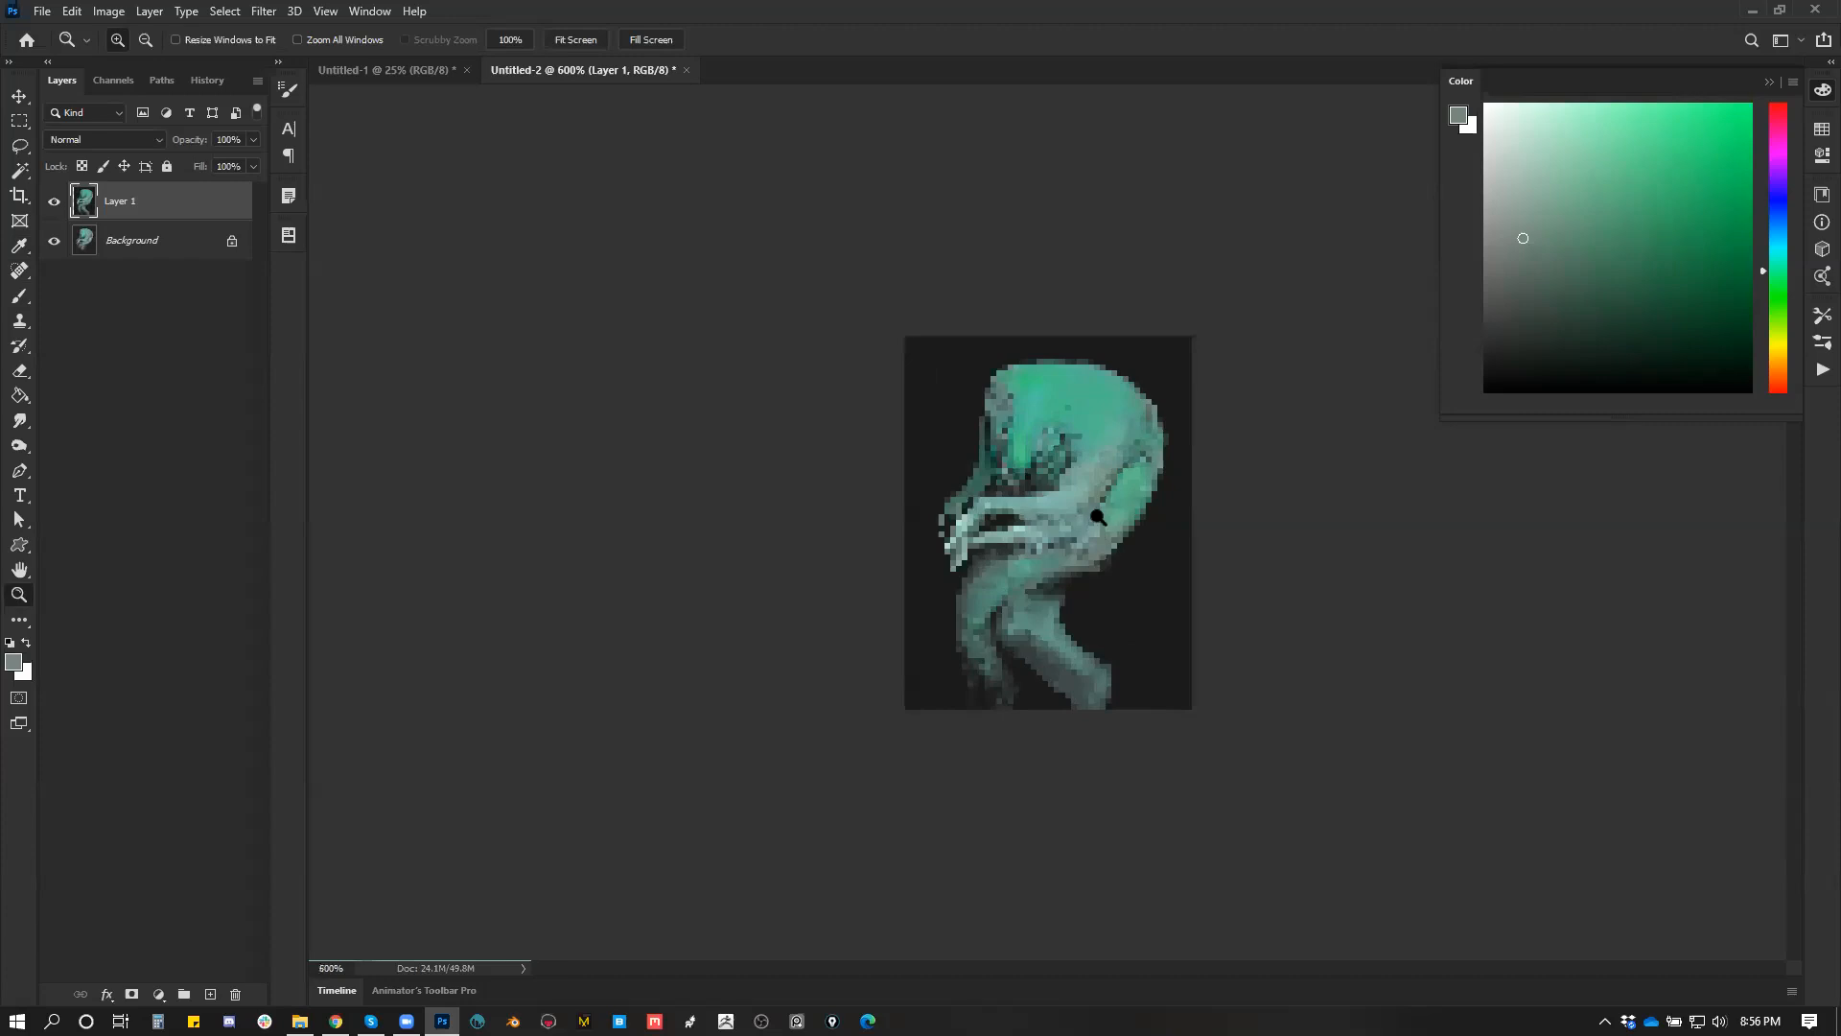
left_click(1098, 520)
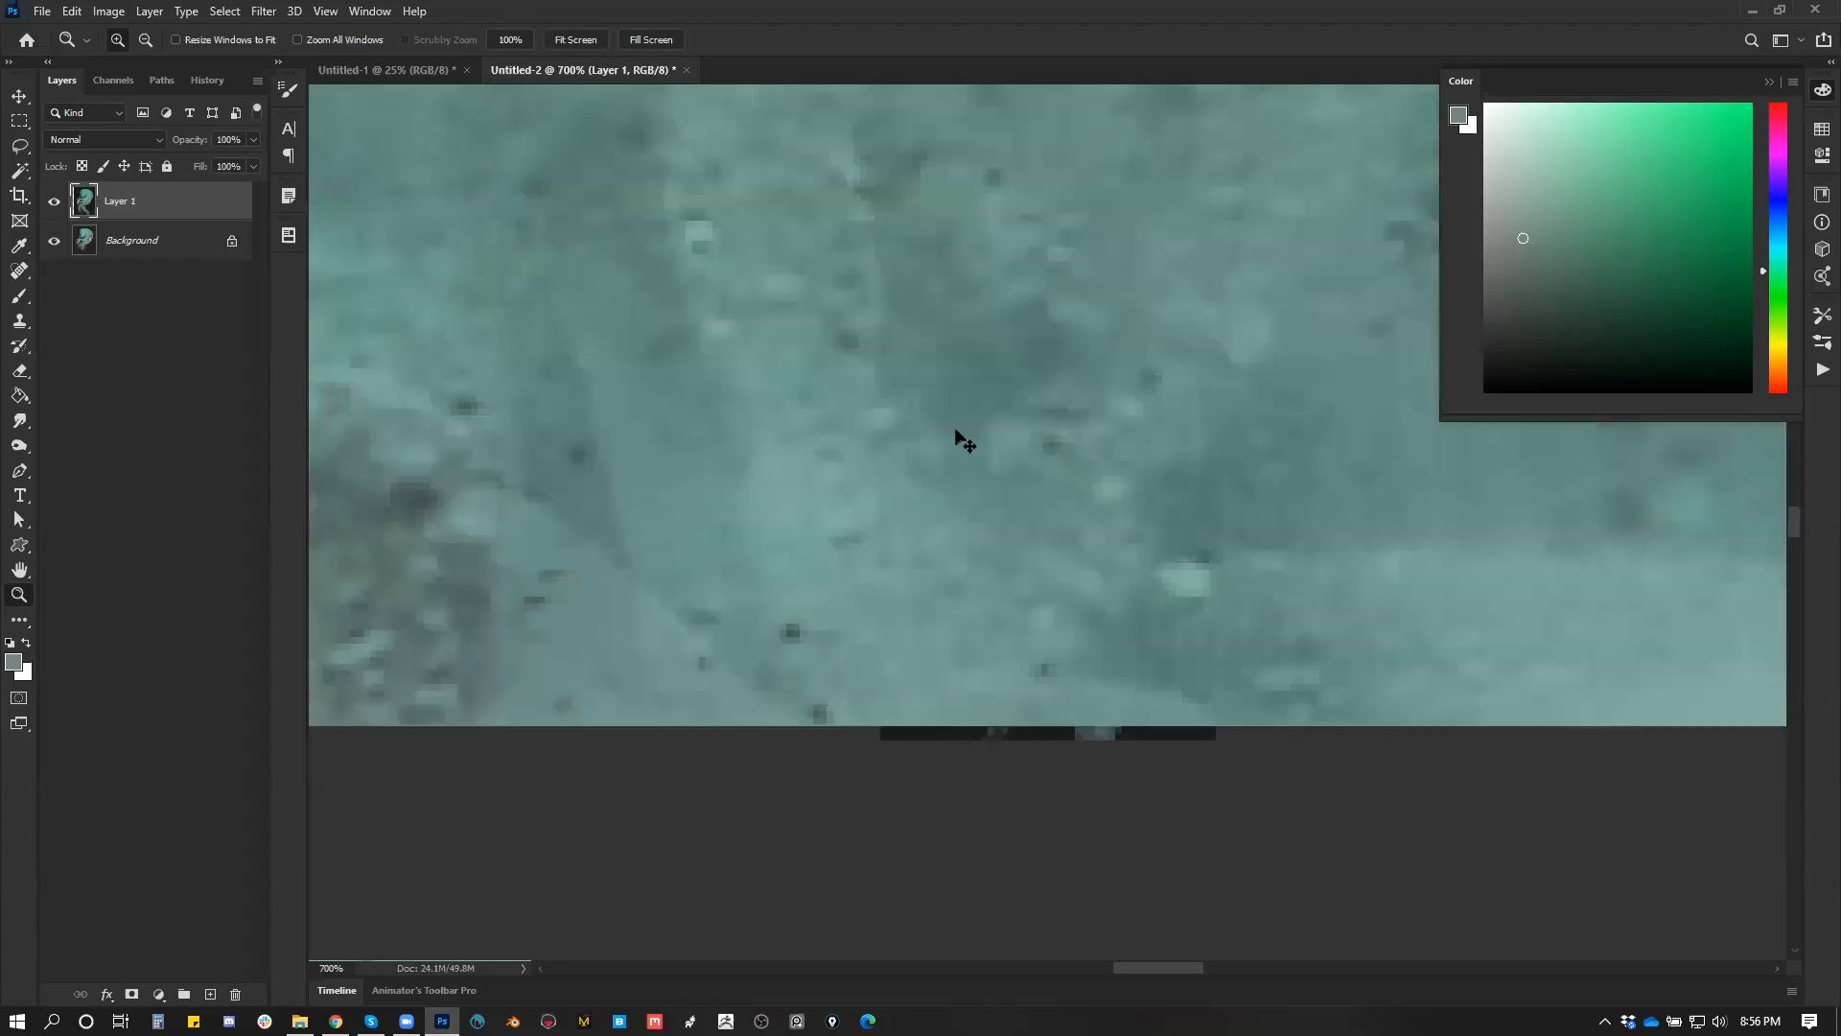
Step: Try resizing the image to only 2 px wide with Nearest Neighbor (hard edges) resampling and inspect the color blocks
key("ctrl+alt+i")
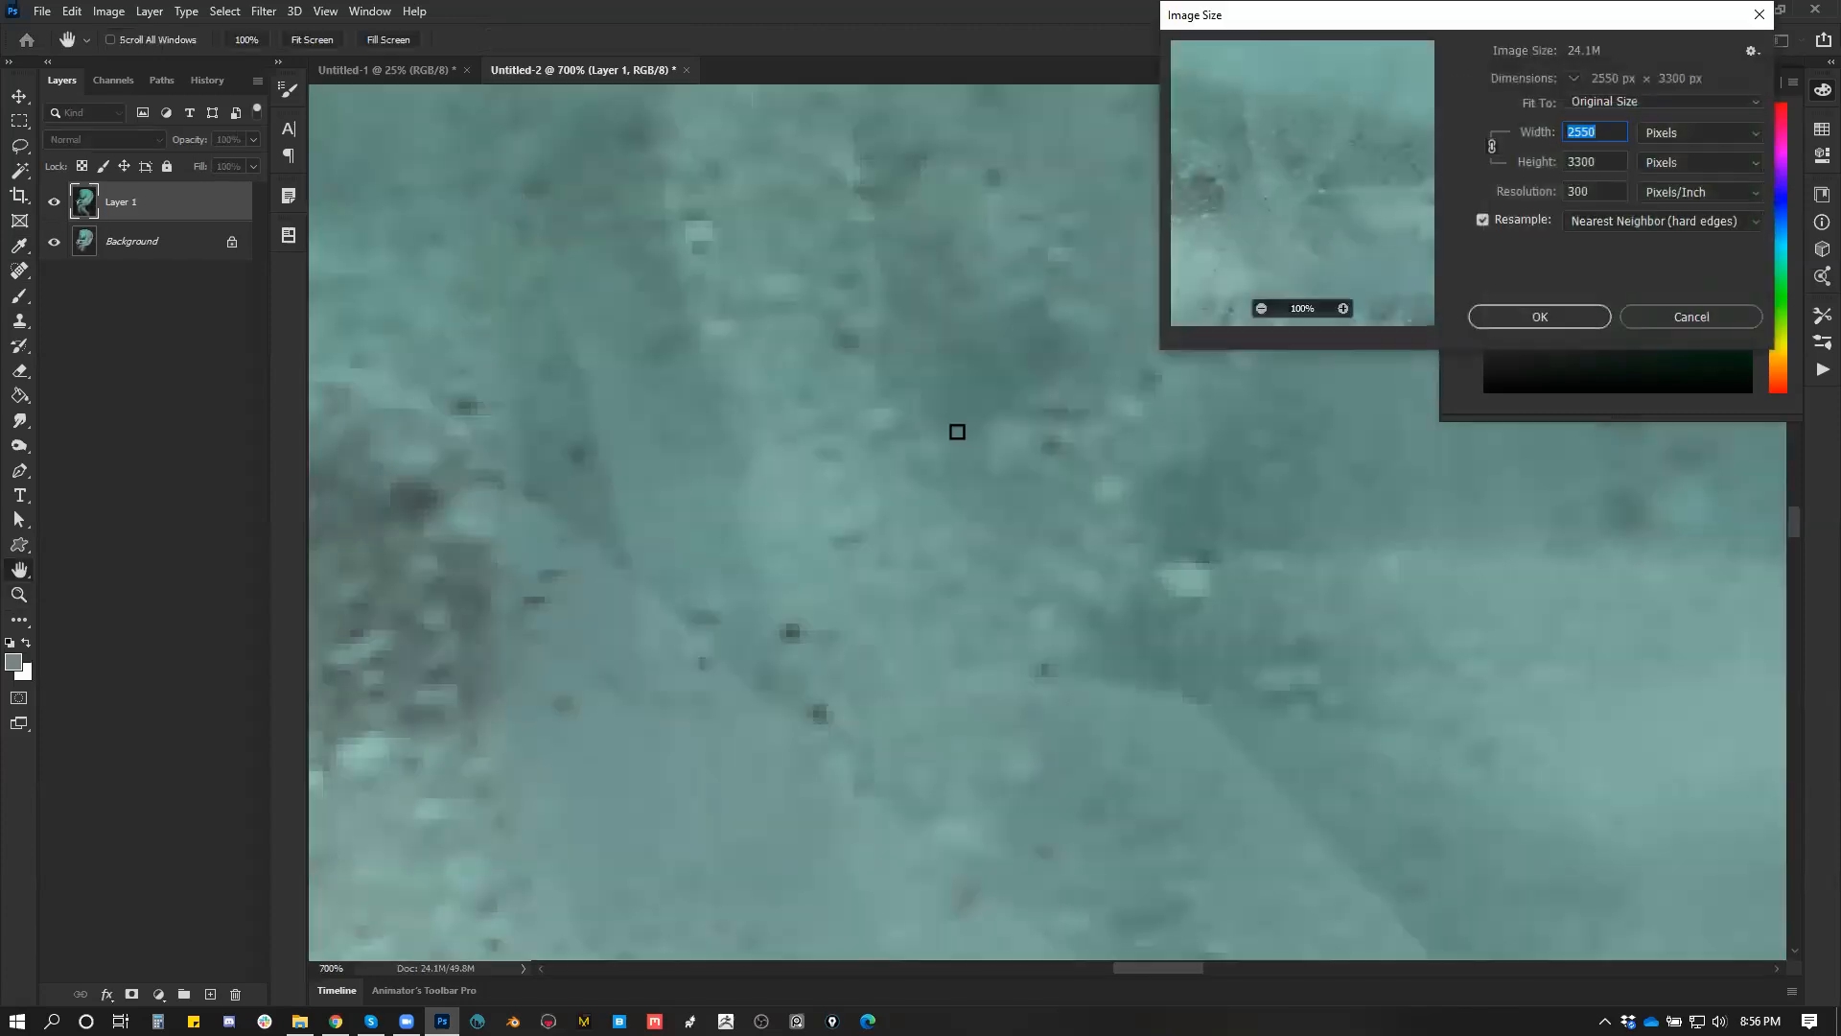
type("2")
key("Return")
left_click(1065, 563)
left_click(1066, 563)
left_click(1066, 563)
left_click(1065, 563)
left_click(1065, 563)
left_click(1066, 563)
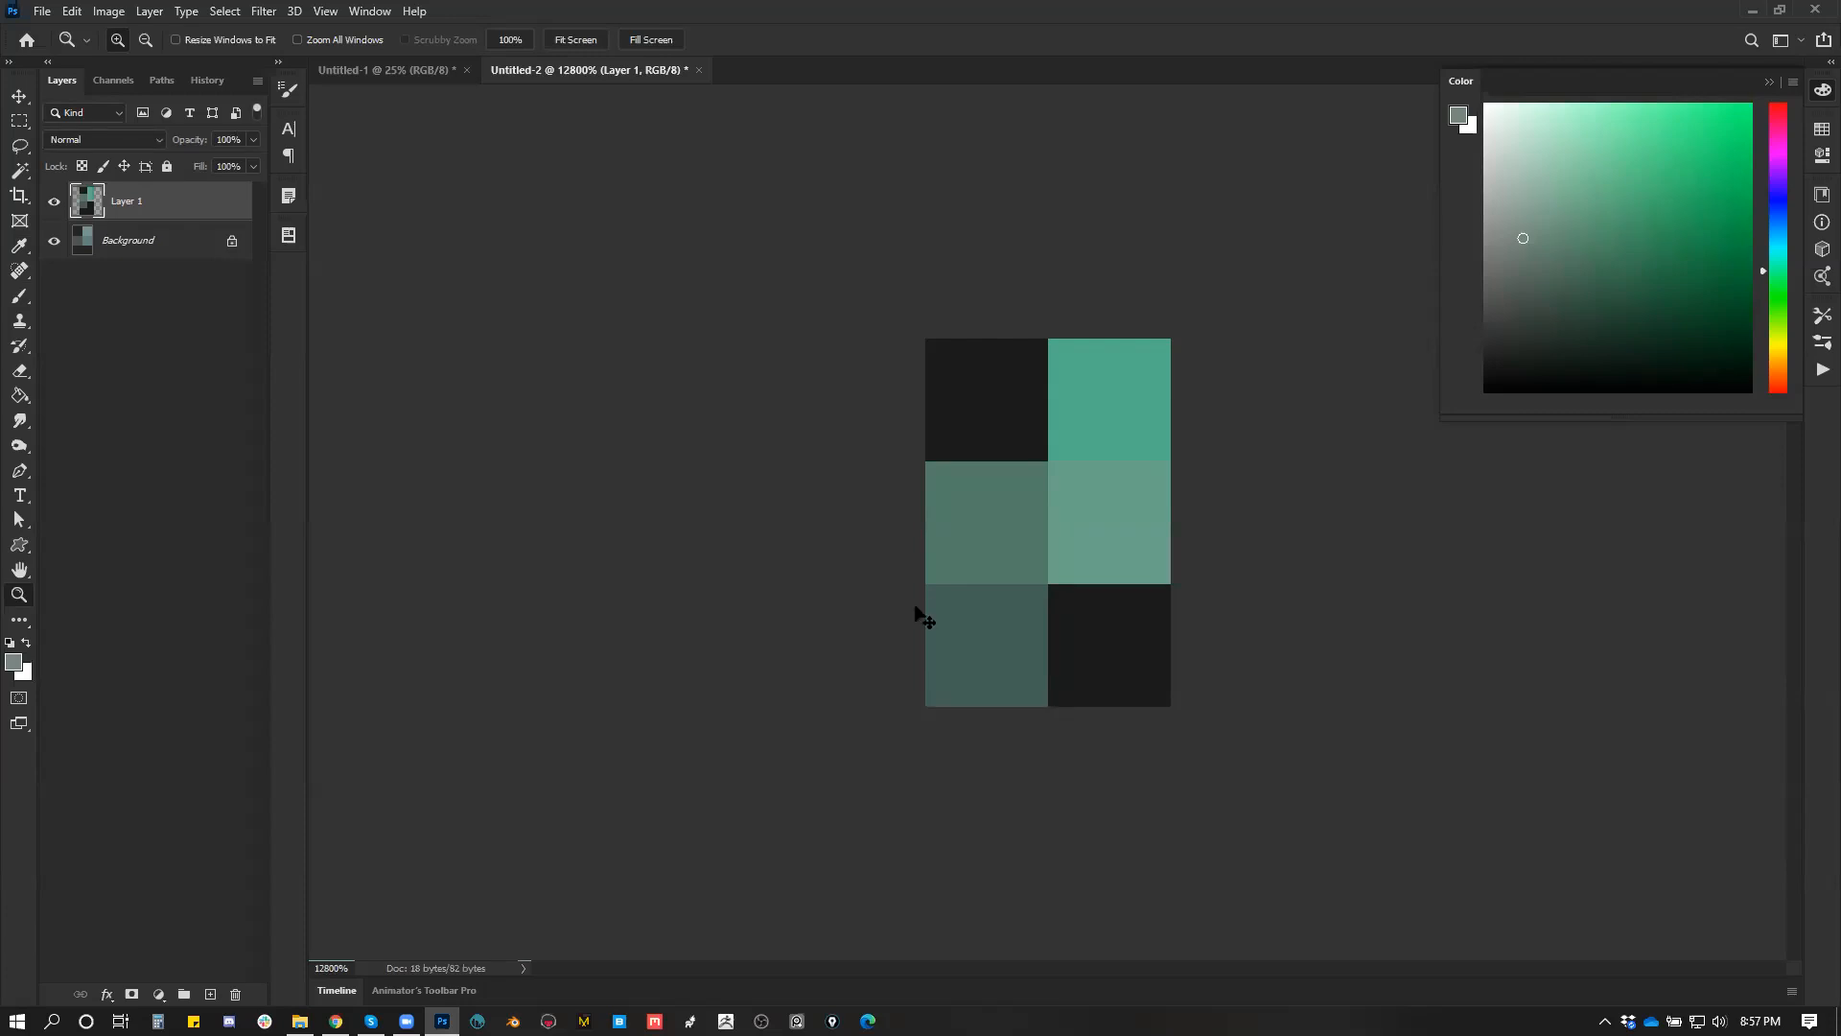
Step: Undo the 2 px resize and bring the whole full-resolution painting into view at 25% zoom
key("ctrl+z")
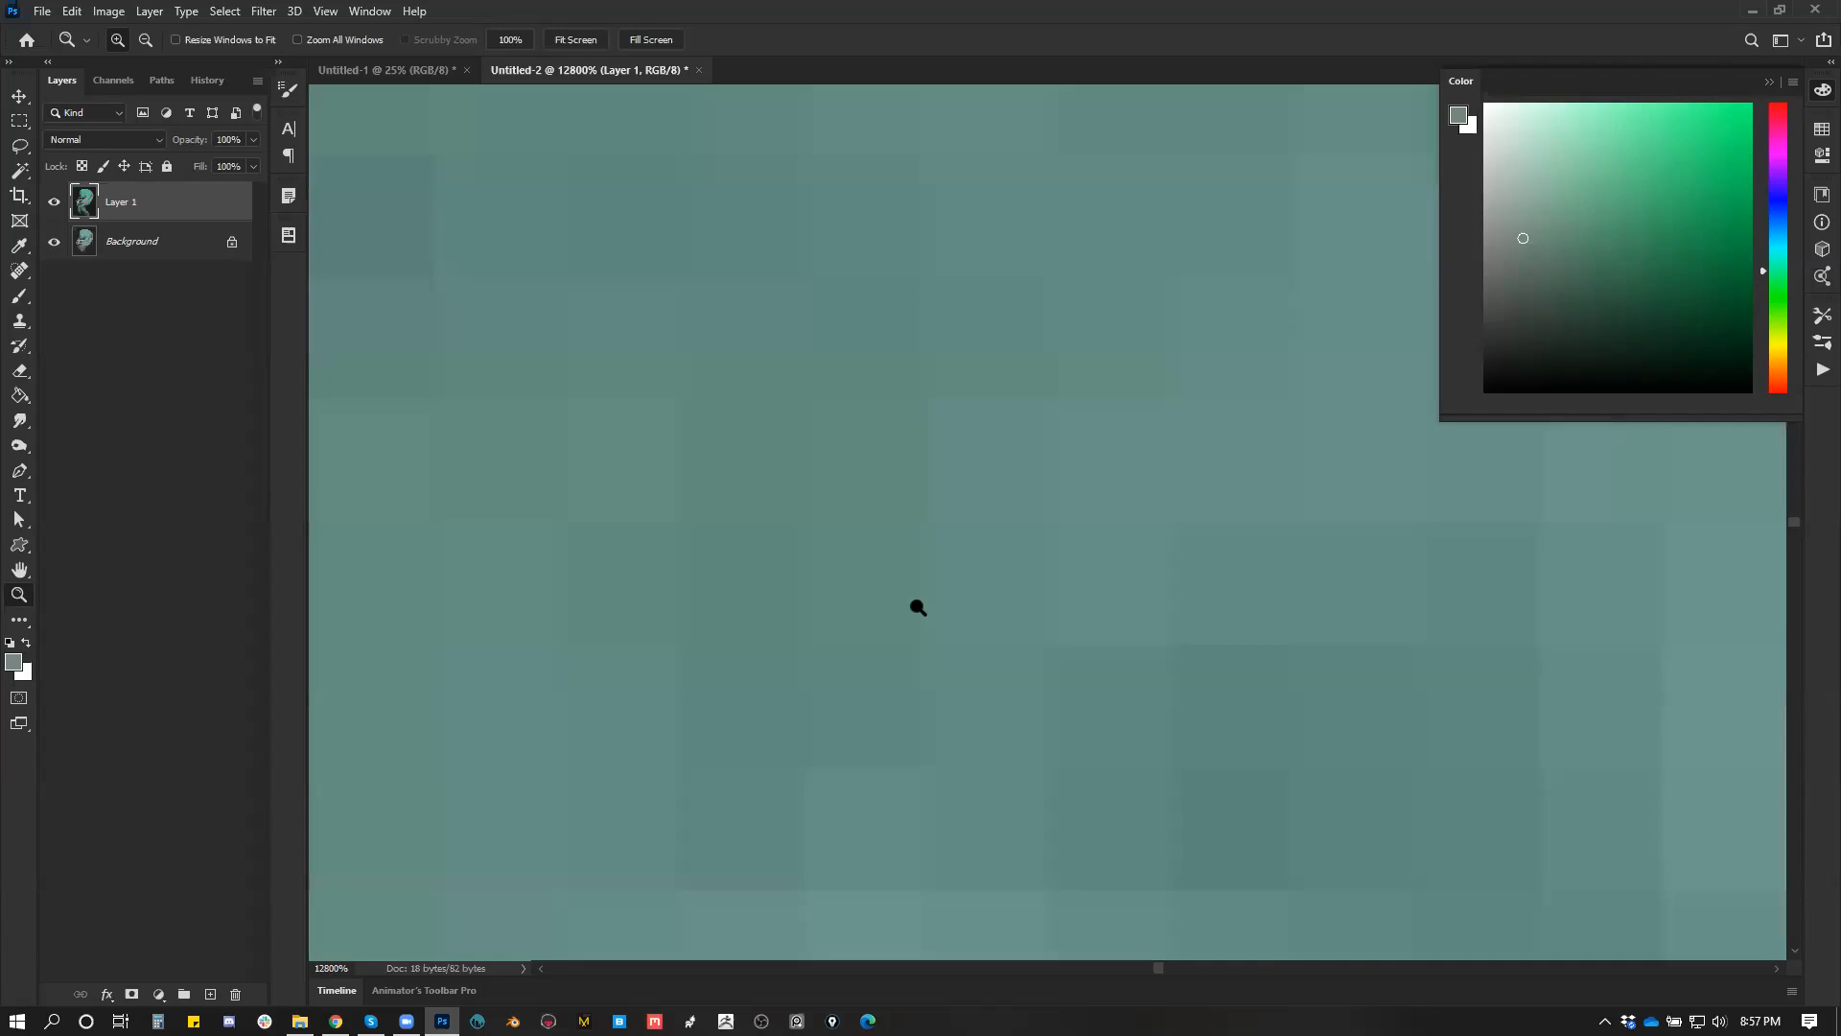
left_click(1176, 423, "alt")
left_click(1176, 423, "alt")
left_click(1176, 423, "alt")
left_click(1175, 423, "alt")
left_click(1176, 423, "alt")
left_click(1175, 423, "alt")
left_click(1176, 423, "alt")
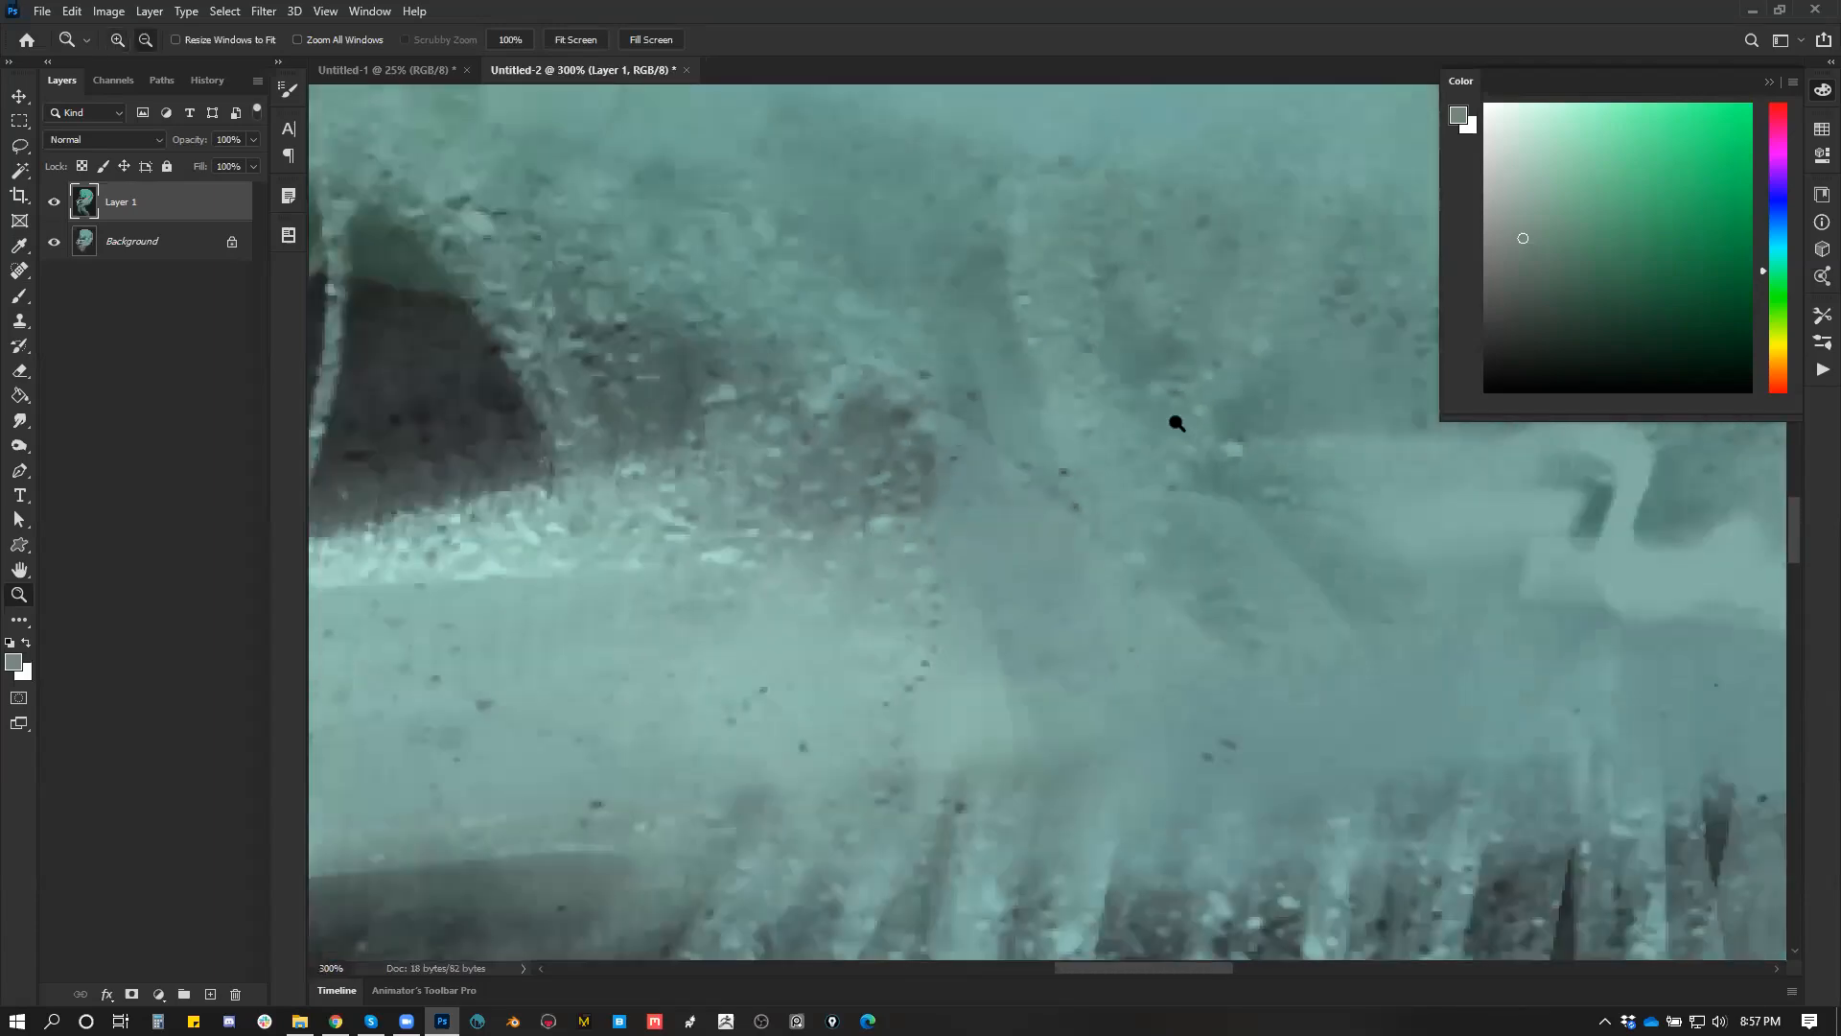
left_click(1176, 423, "alt")
left_click(1176, 423, "alt")
left_click(1176, 423, "alt")
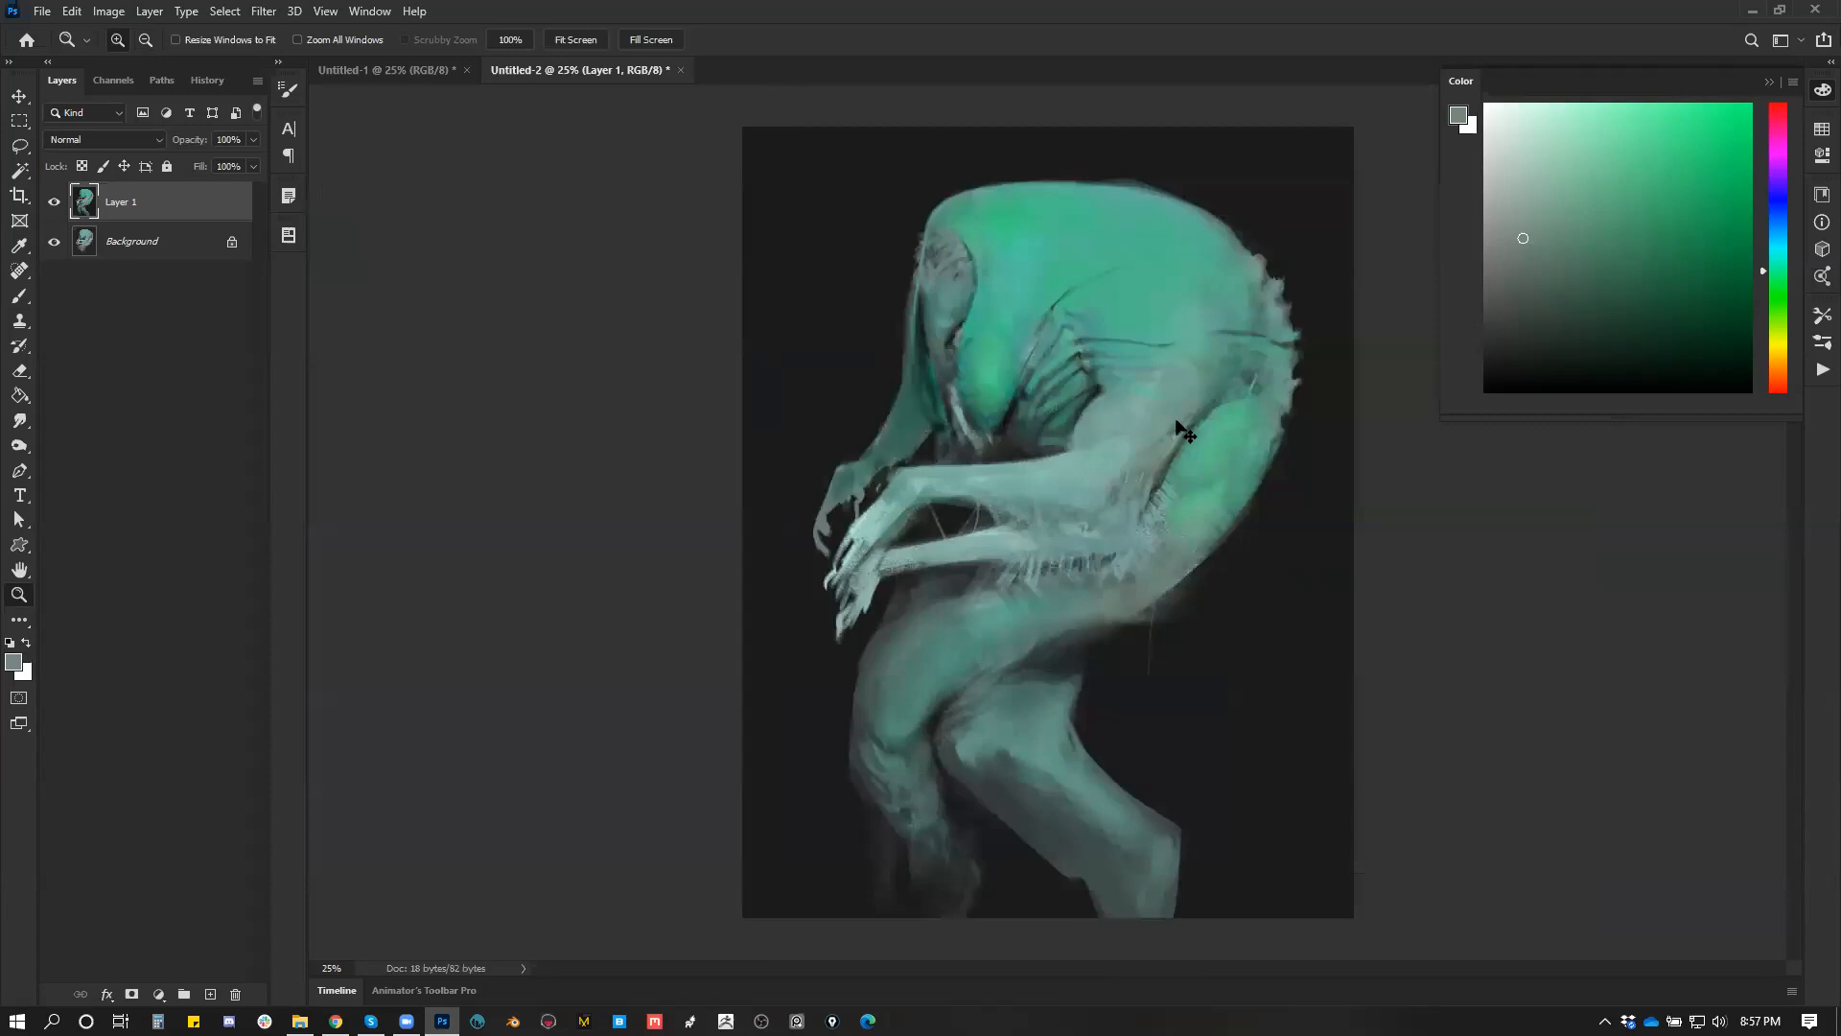
Step: Try the 50 px wide Nearest Neighbor resize again and inspect the pixelated creature at 1200% zoom
key("ctrl+alt+i")
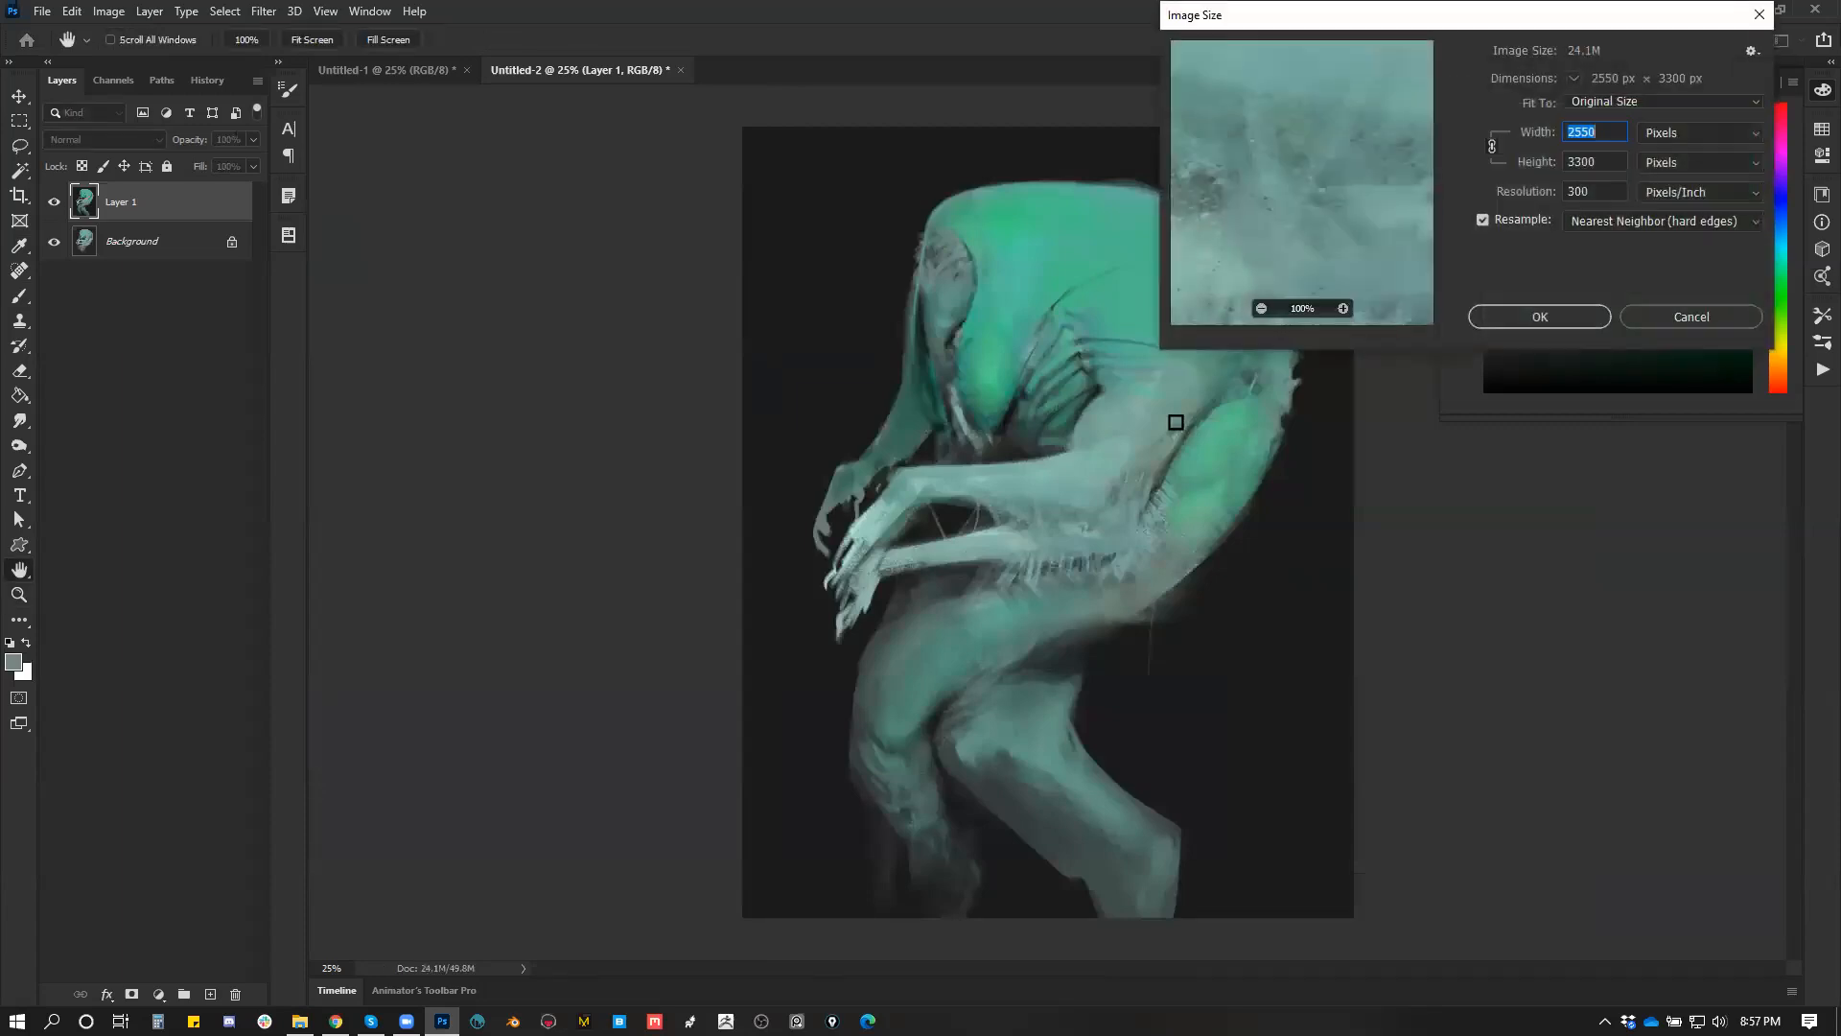
type("50")
key("Return")
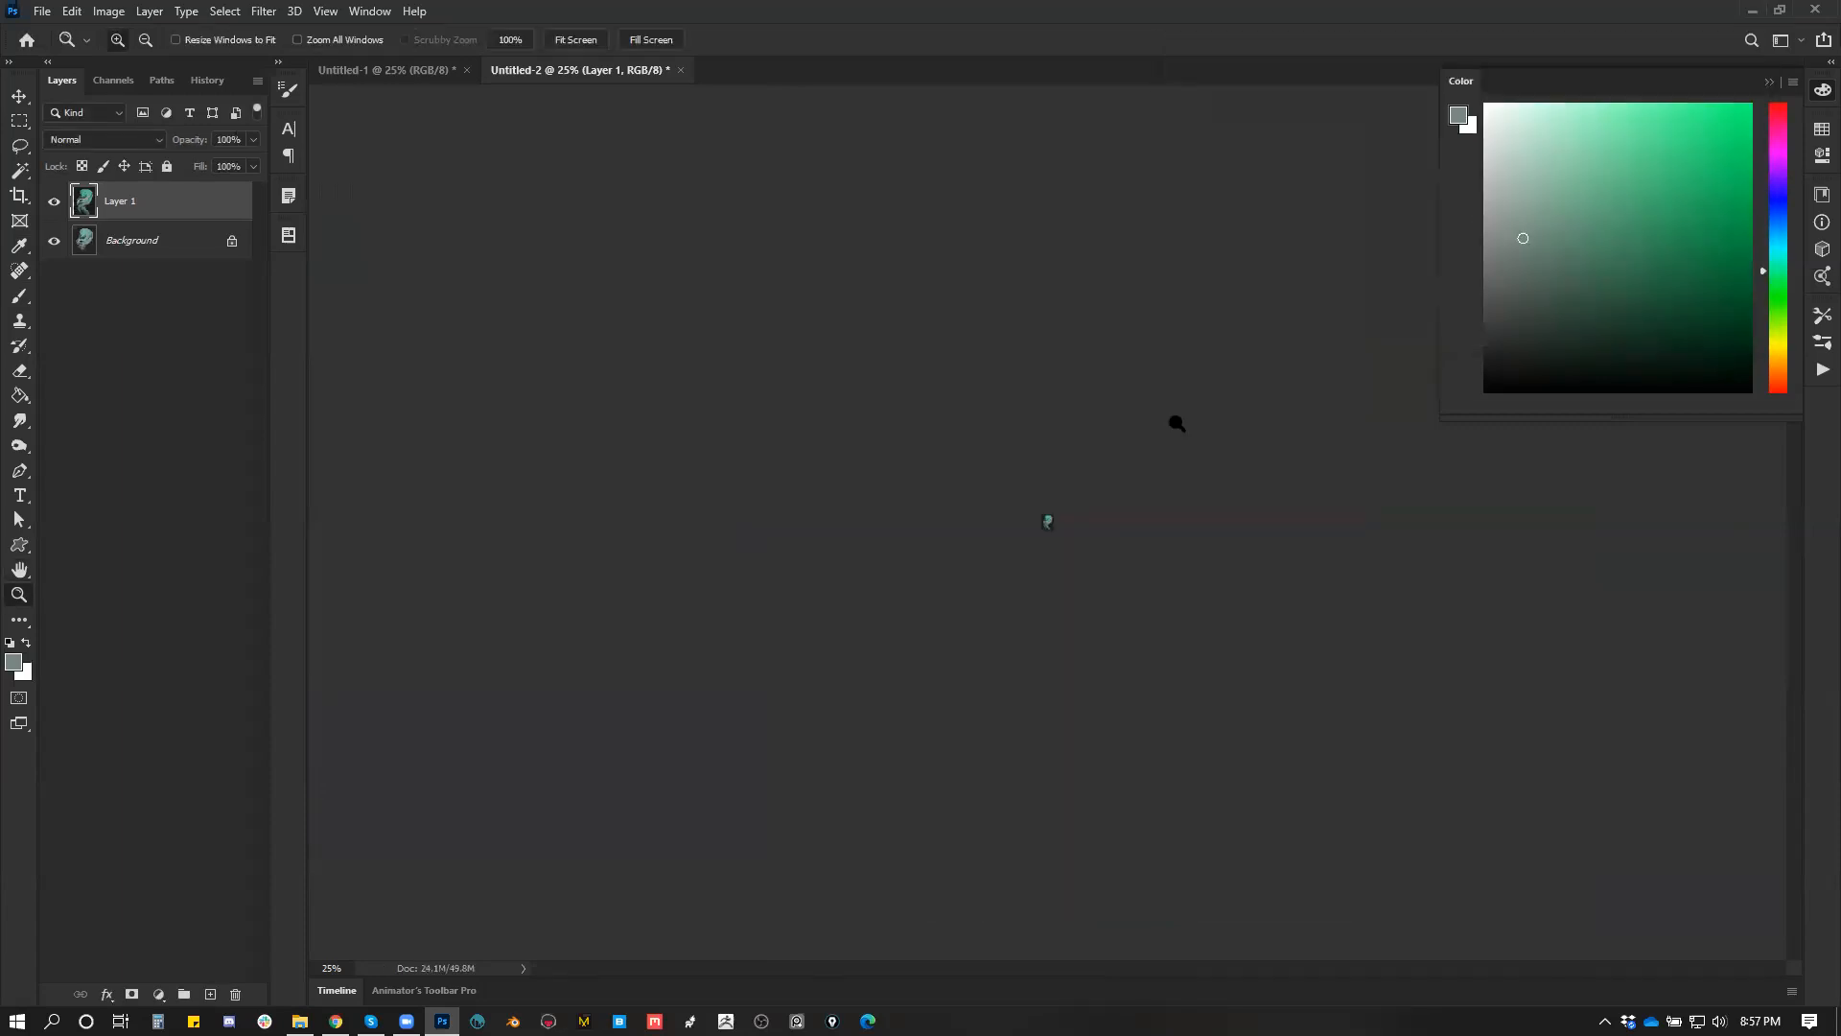
left_click_drag(1007, 520, 1005, 523)
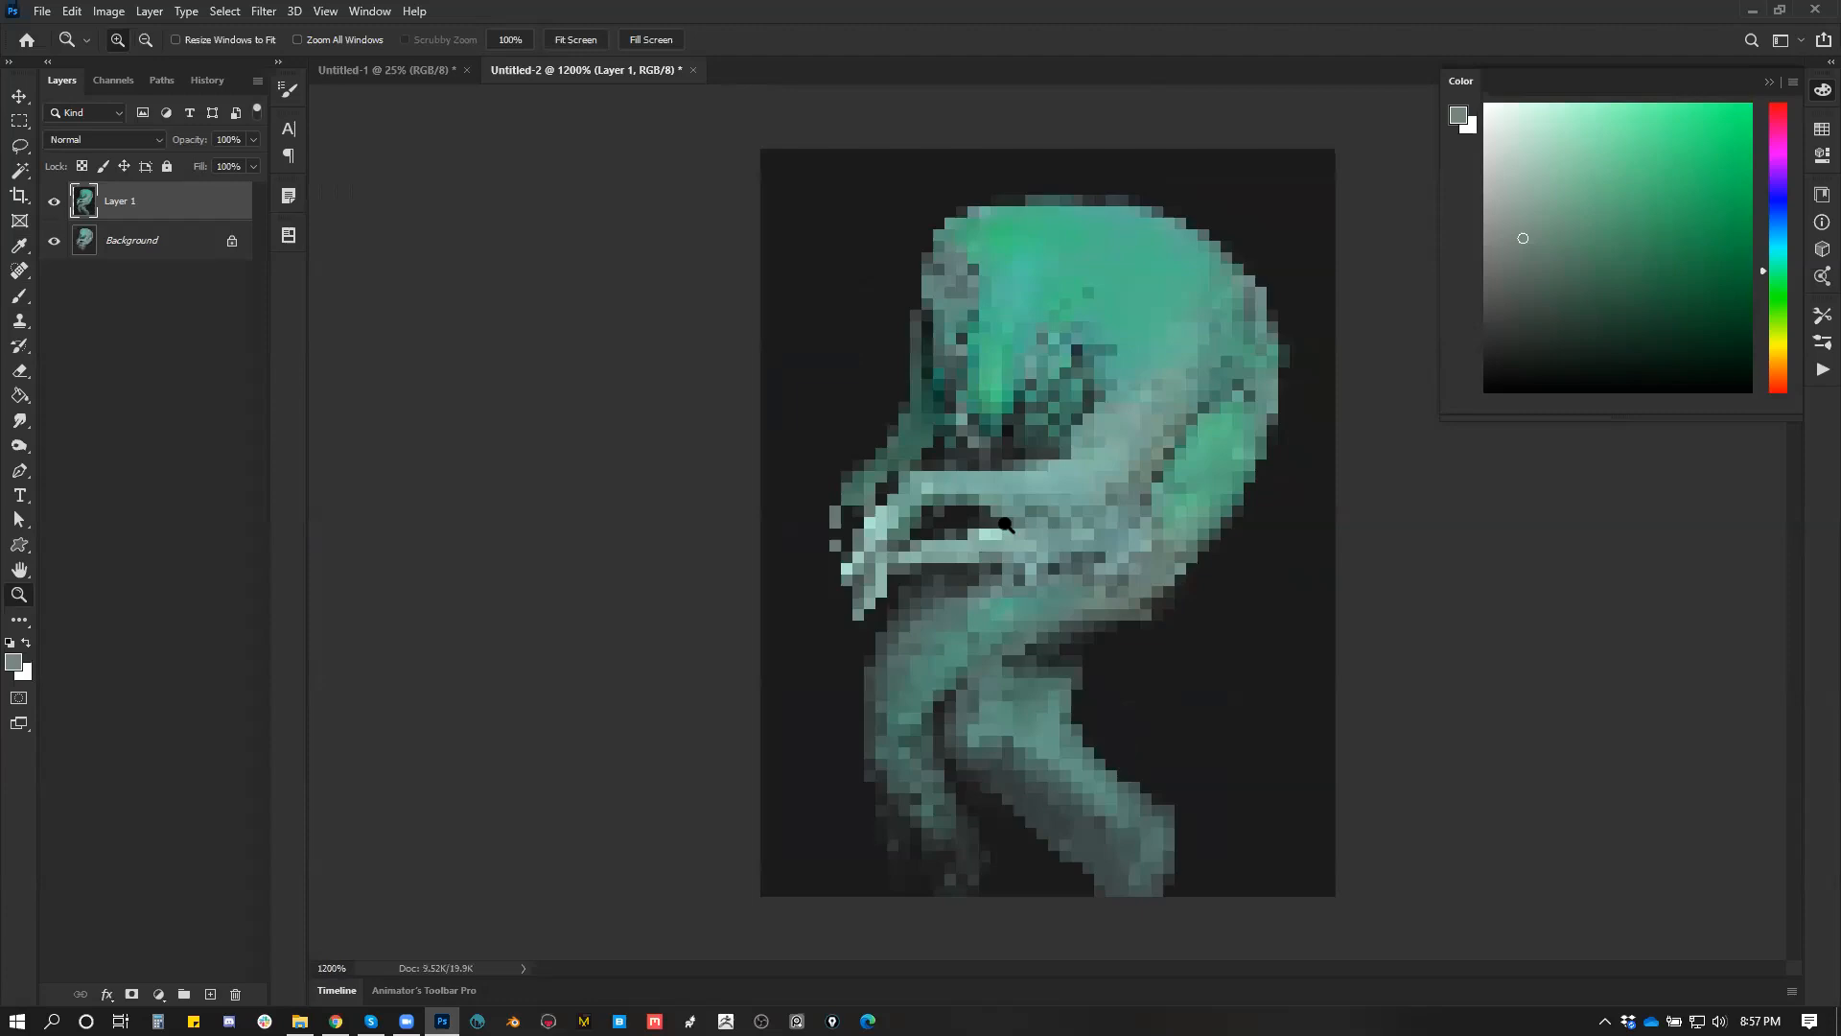
left_click_drag(1005, 523, 1003, 523, "alt")
left_click(1004, 524, "alt")
Step: Undo the 50 px resize and show the whole full-resolution creature painting at 12.5% zoom
key("ctrl+z")
left_click(1071, 528, "alt")
left_click(1072, 529, "alt")
left_click(1072, 530, "alt")
left_click(1073, 529, "alt")
left_click(1072, 530, "alt")
left_click(1072, 530, "alt")
left_click(1072, 530, "alt")
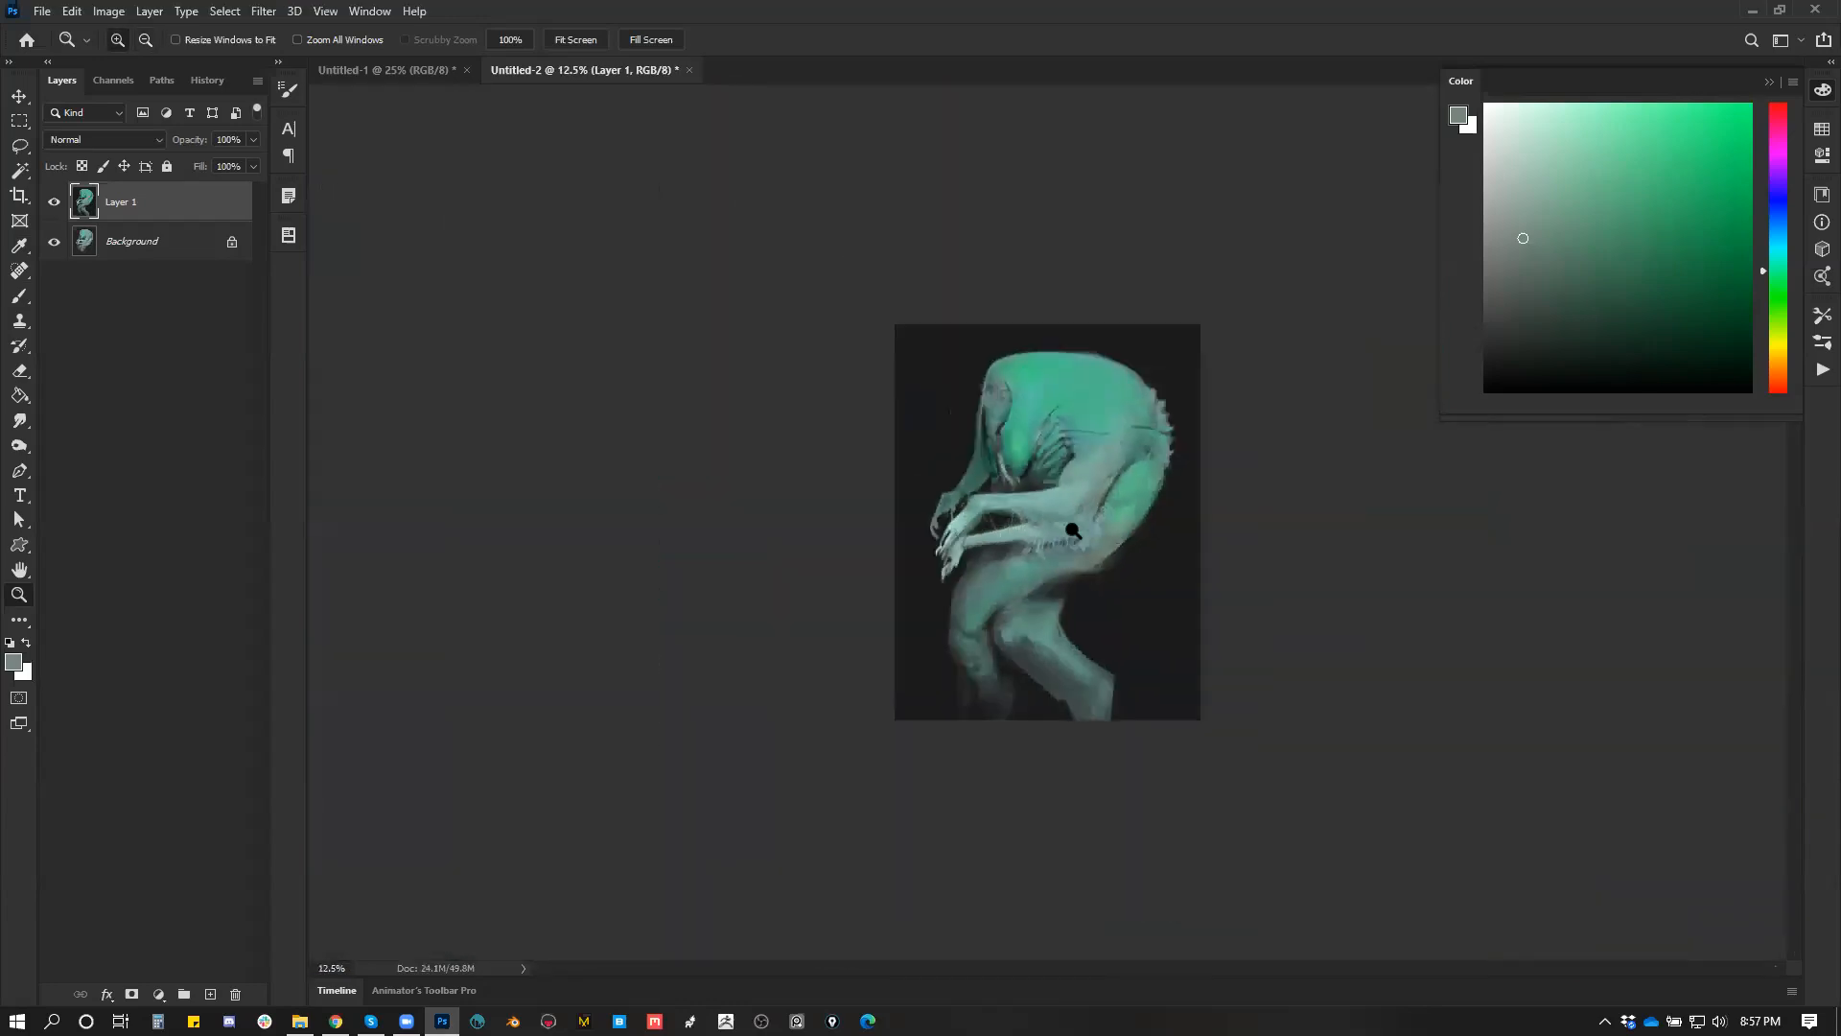